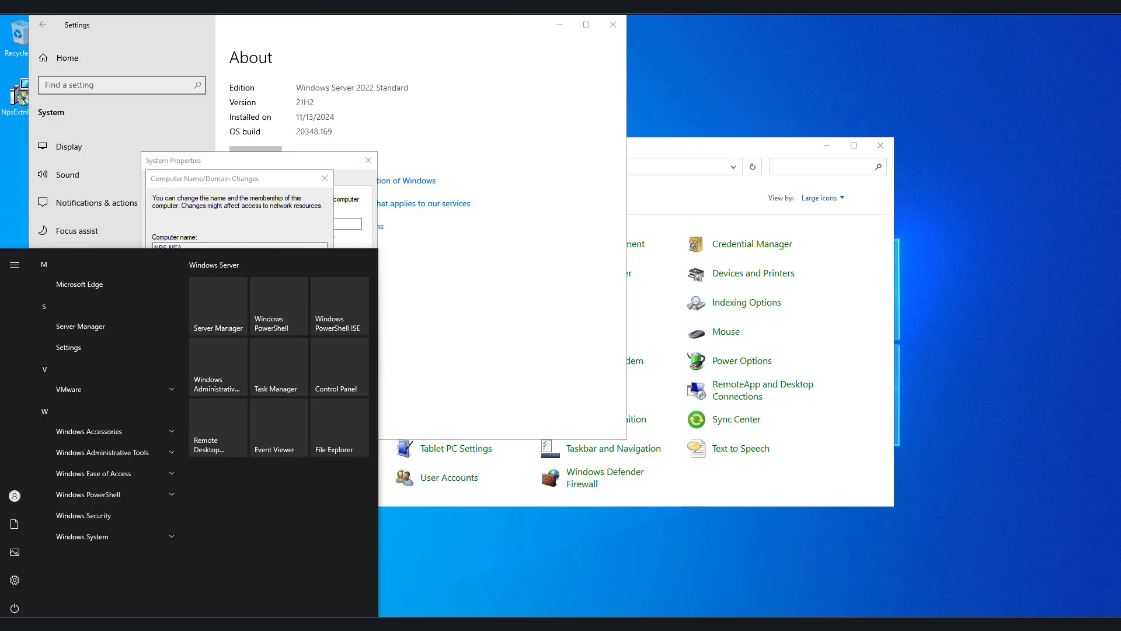
# Open an administrator Command Prompt and run ipconfig to confirm the 10.31.32.195 address.
pyautogui.write('cmd')
pyautogui.press('Return')
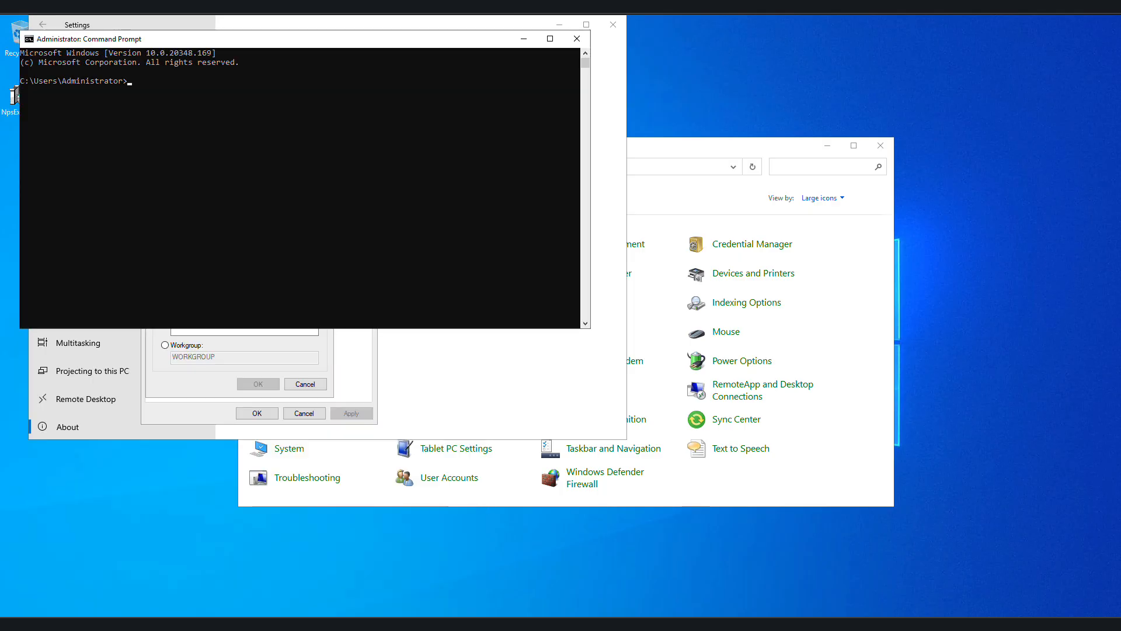
pyautogui.write('ipconfig')
pyautogui.press('Return')
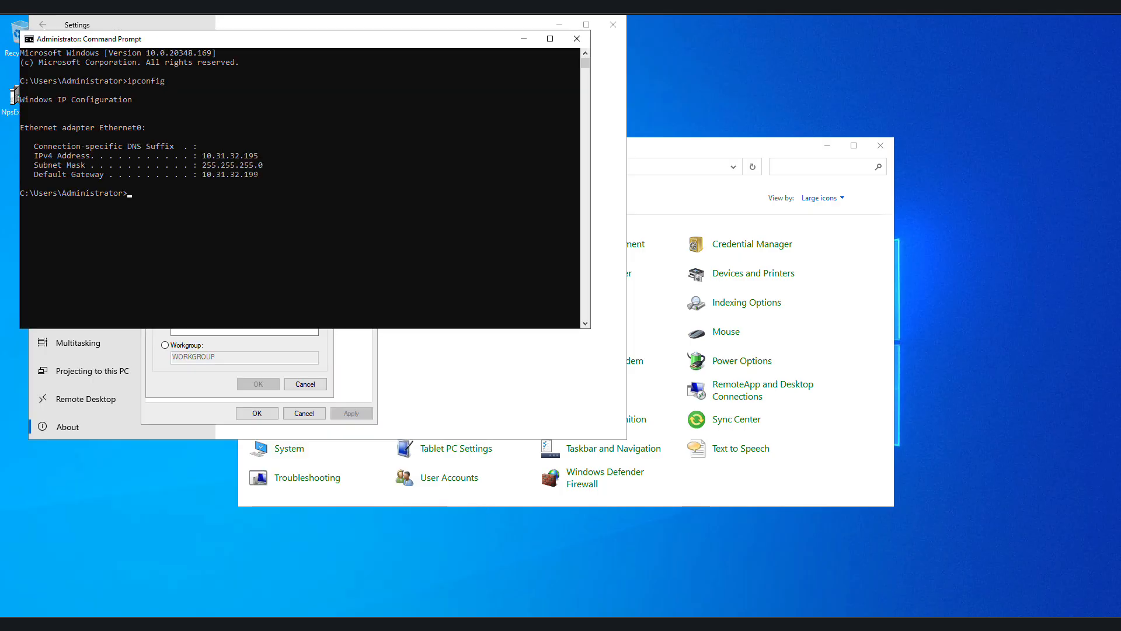
# Ping networkingwithehsan.com, then copy the domain name from the output into the Domain field.
pyautogui.write('ping networkingwithehsan..com')
pyautogui.press('BackSpace')
pyautogui.press('BackSpace')
pyautogui.write('.')
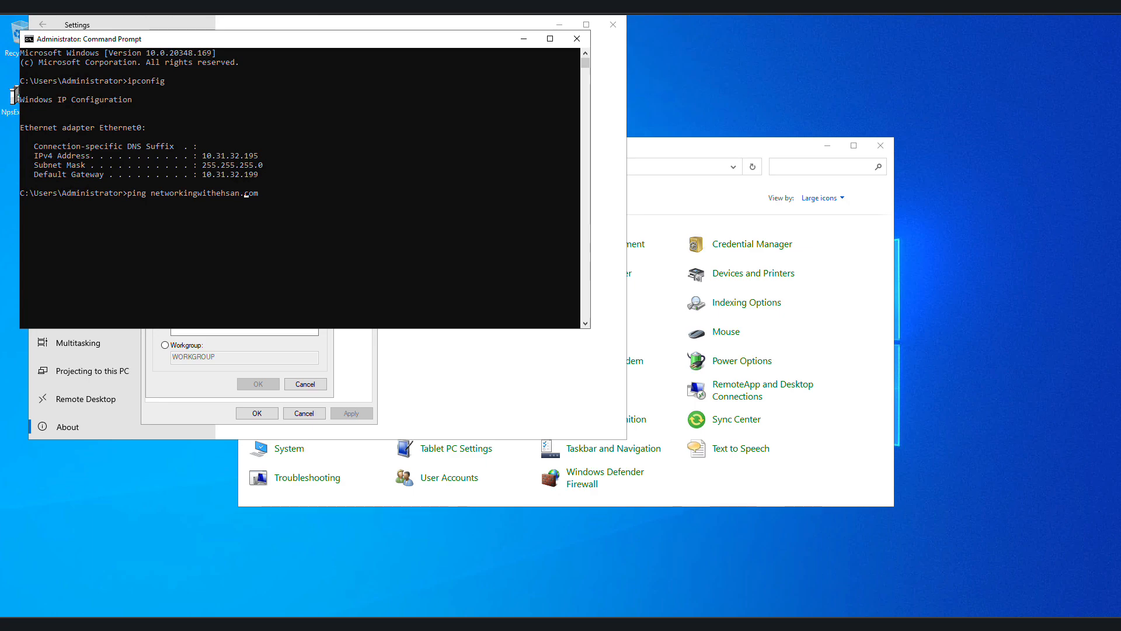
pyautogui.press('Return')
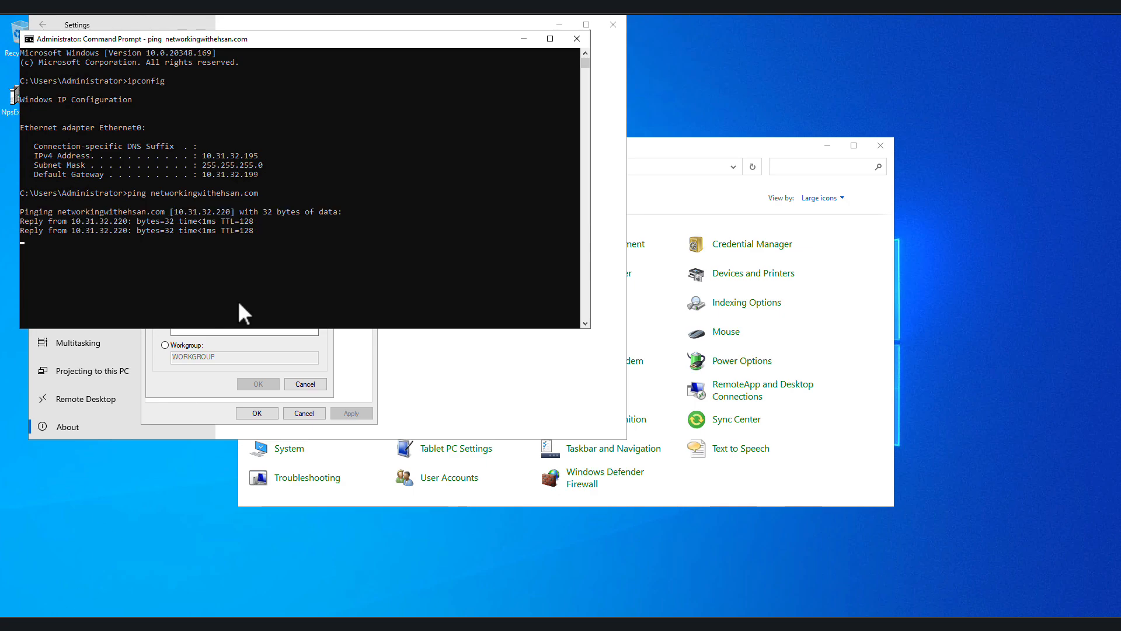
pyautogui.hotkey('ctrl', 'c')
pyautogui.moveTo(257, 192); pyautogui.dragTo(155, 194)
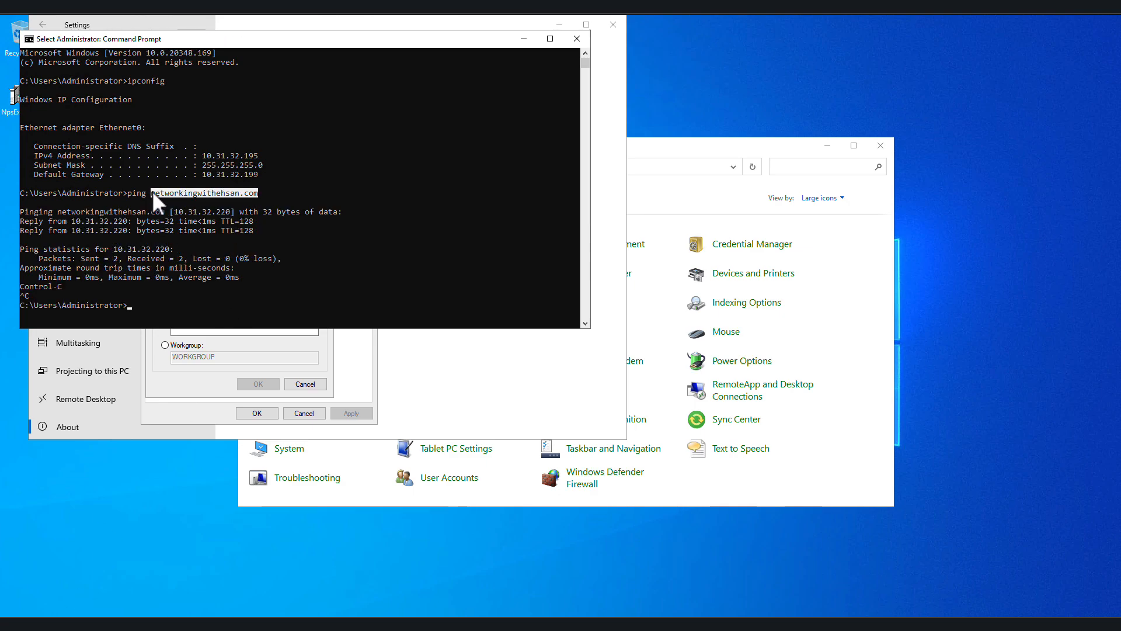
pyautogui.rightClick(152, 190)
pyautogui.click(196, 330)
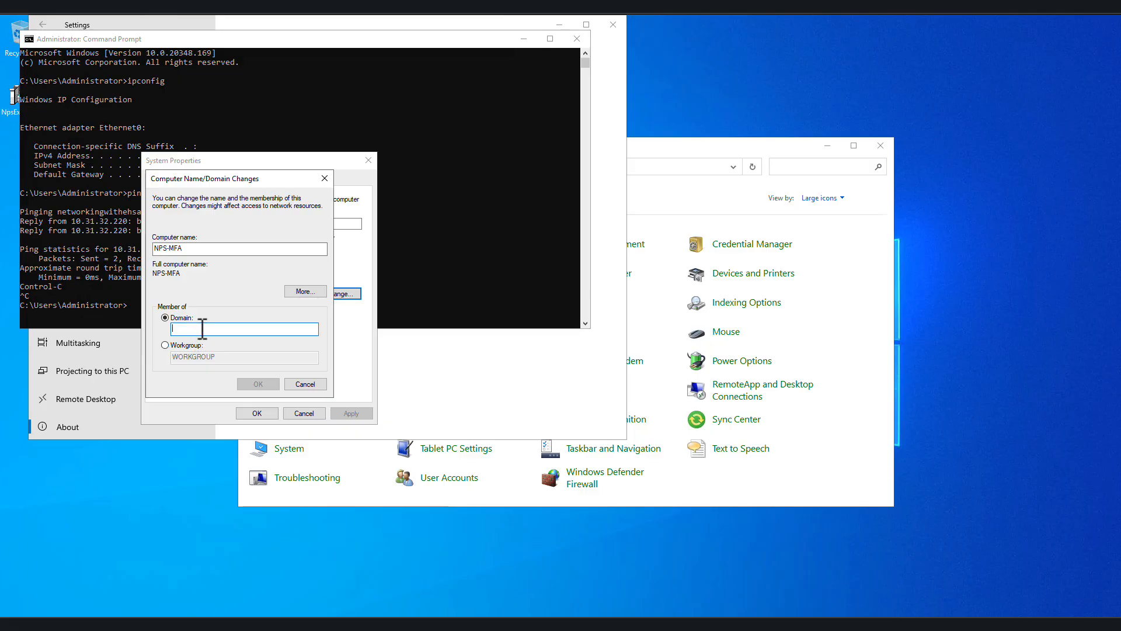
# Paste networkingwithehsan.com into the Domain field and confirm the domain join.
pyautogui.rightClick(201, 328)
pyautogui.click(237, 376)
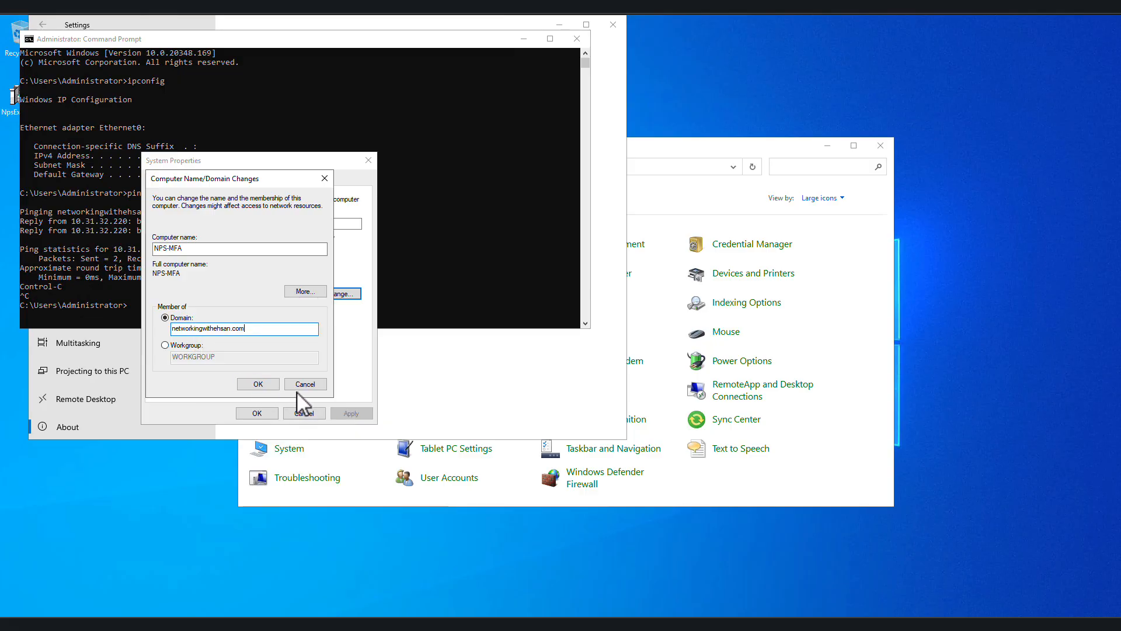
pyautogui.click(258, 384)
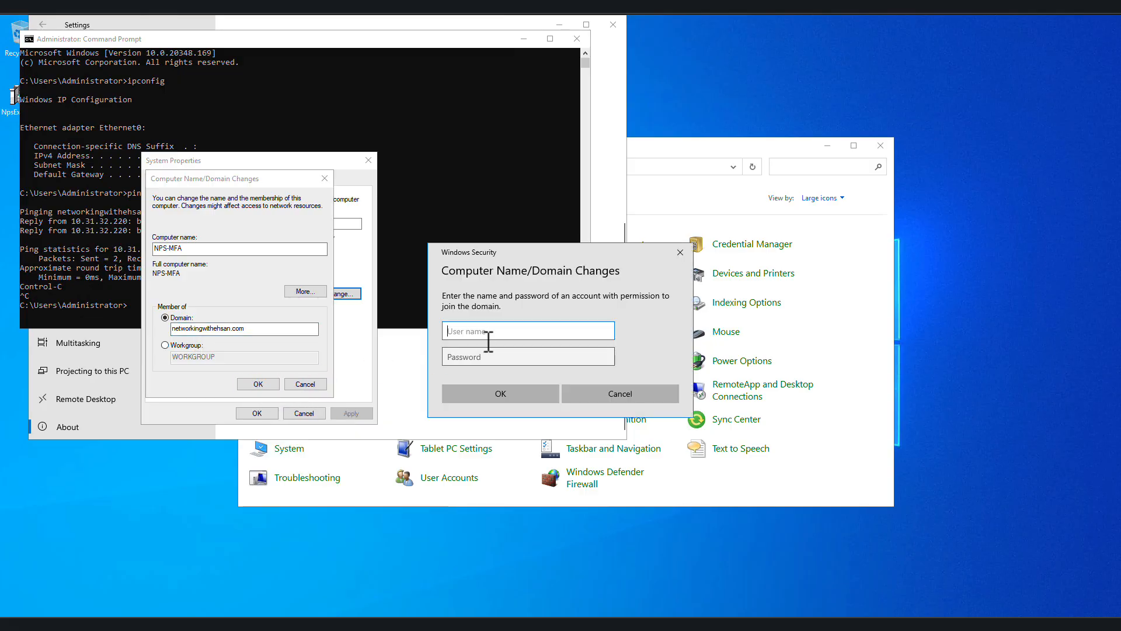
# Authenticate as the domain administrator, acknowledge the welcome and restart notices, and close System Properties.
pyautogui.write('ad')
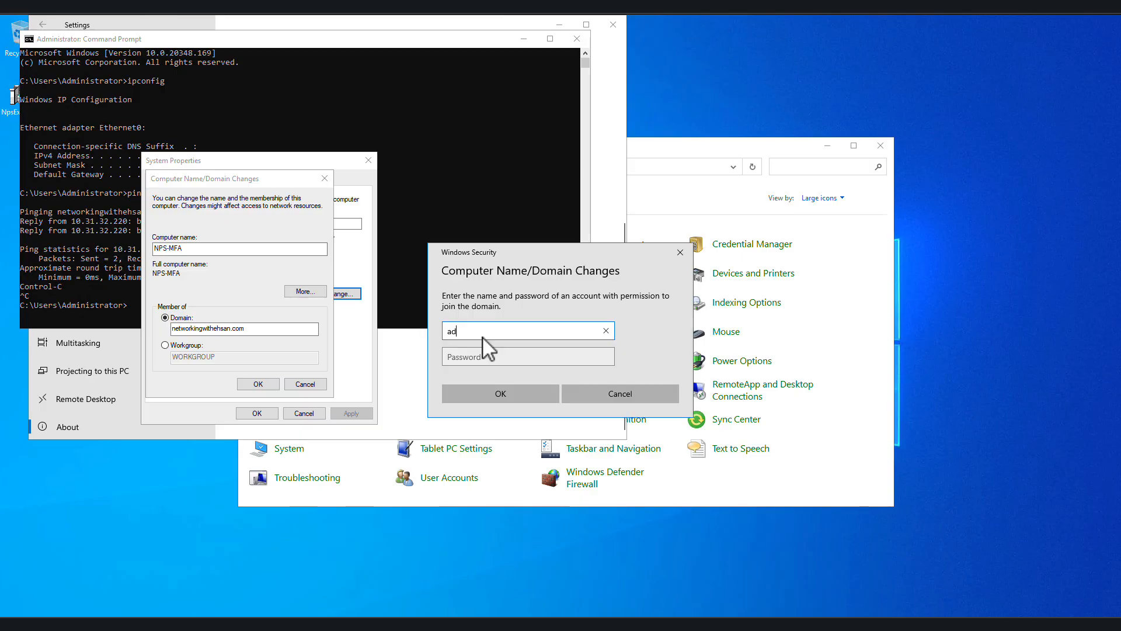
pyautogui.write('ministrator')
pyautogui.press('Tab')
pyautogui.write('•')
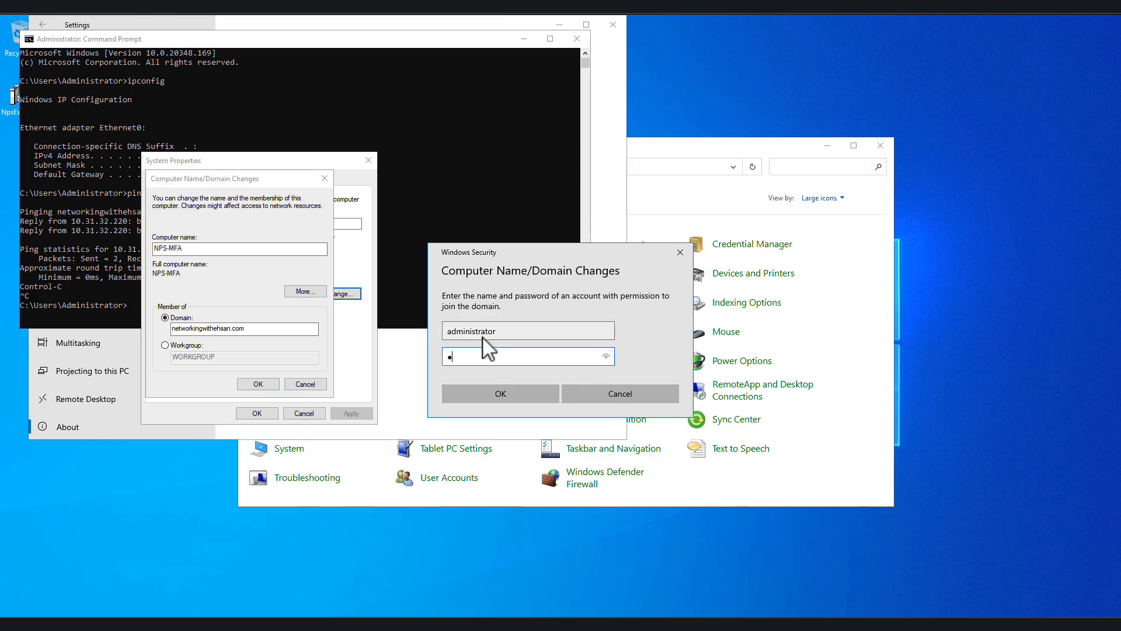
pyautogui.write('•••••••••')
pyautogui.press('Return')
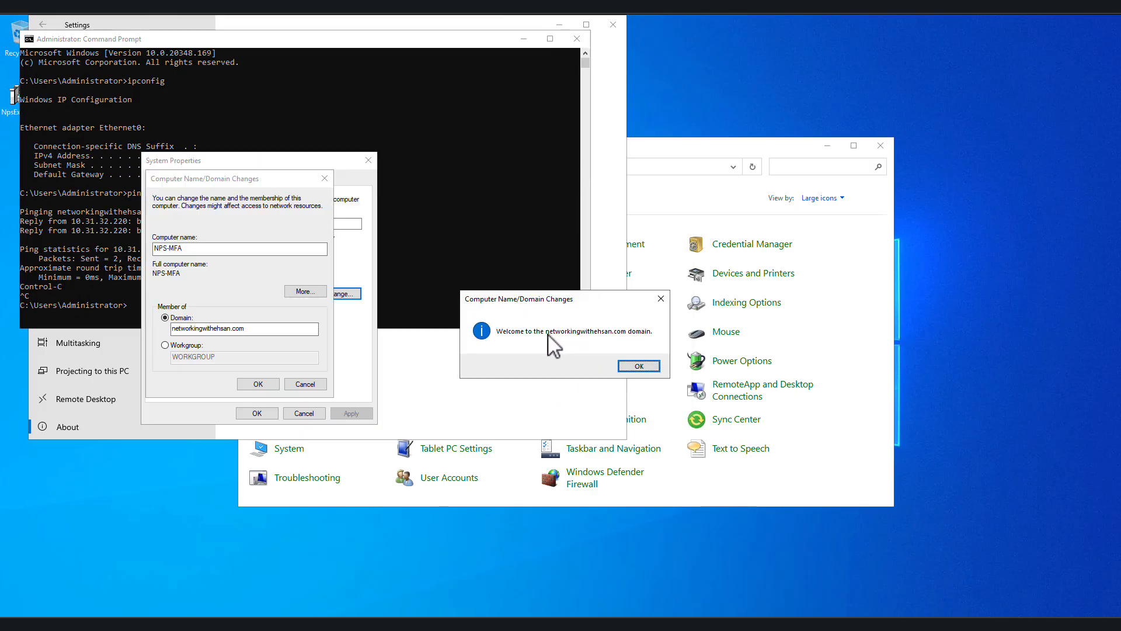
pyautogui.click(636, 366)
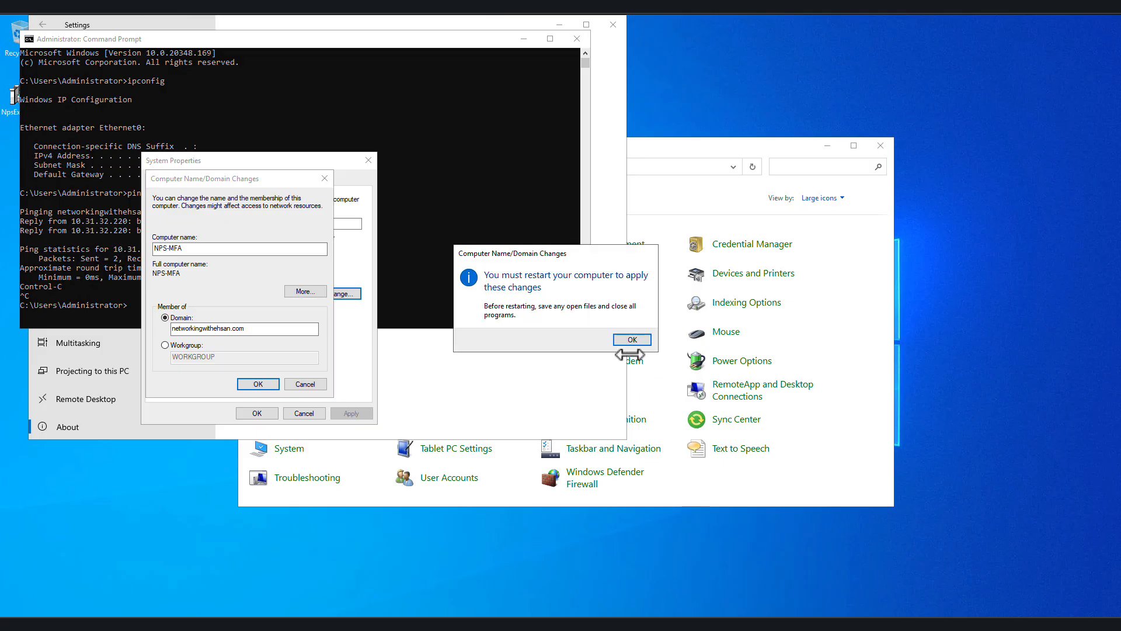
pyautogui.click(636, 341)
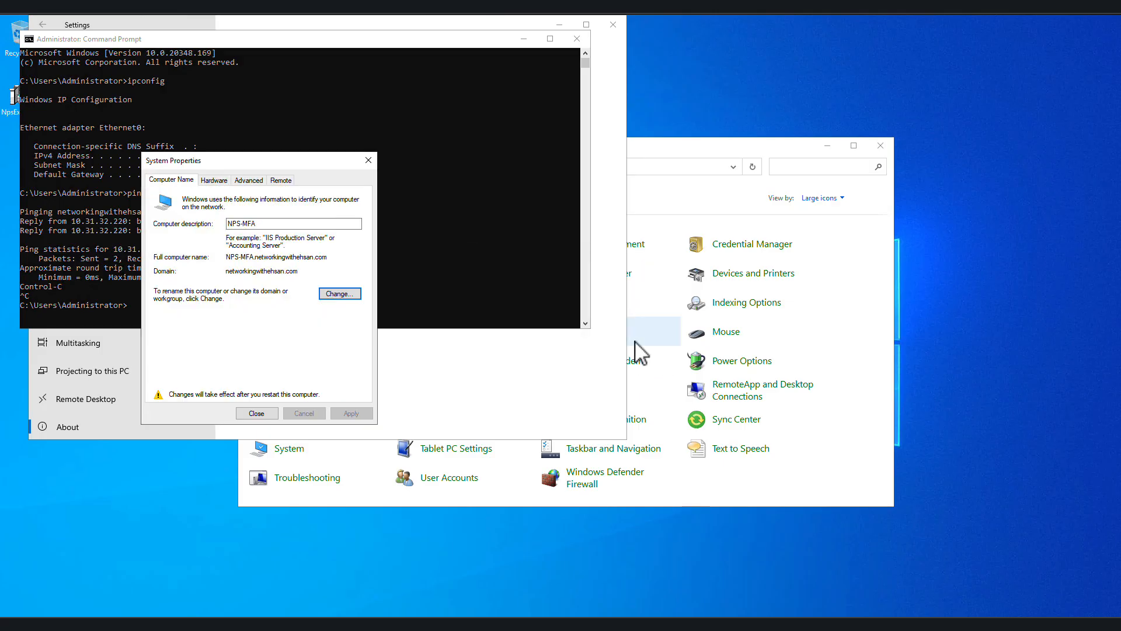
pyautogui.click(256, 414)
# Restart the NPS server now and switch to the 10.31.32.220 domain controller session.
pyautogui.click(557, 334)
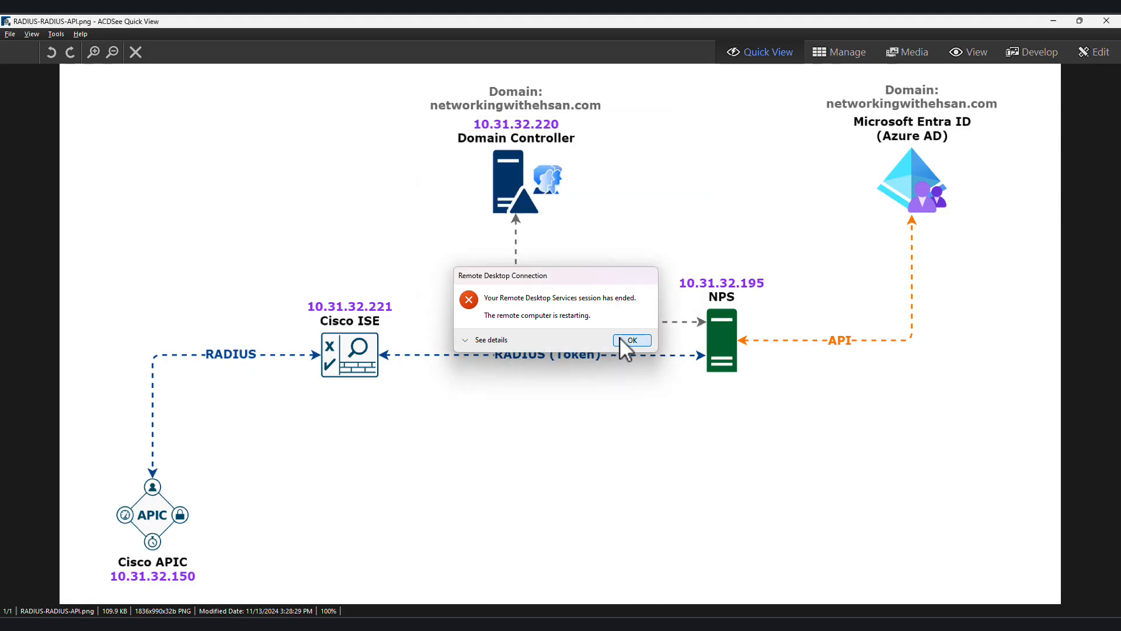
pyautogui.click(619, 339)
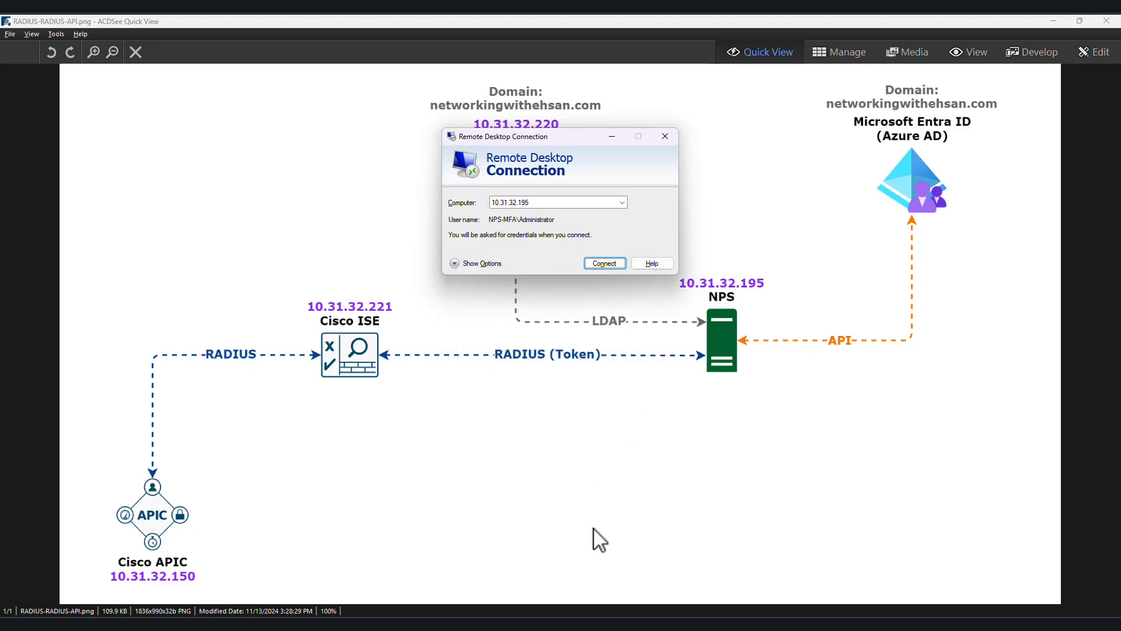
pyautogui.moveTo(533, 622)
pyautogui.click(542, 562)
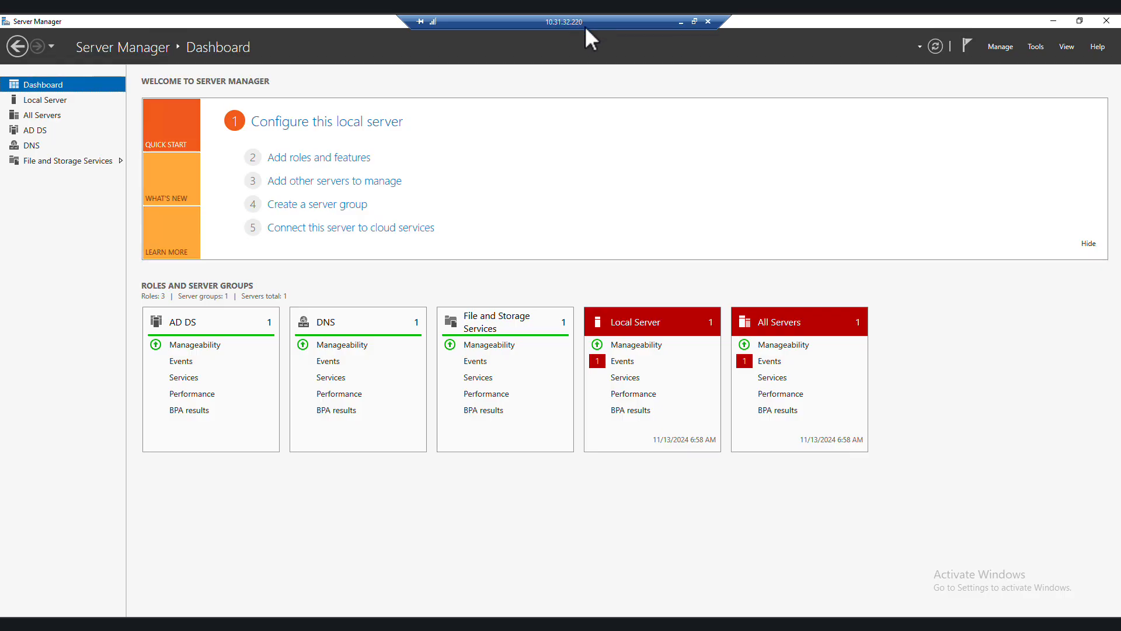
# Launch Active Directory Users and Computers from the AD DS page in Server Manager.
pyautogui.click(38, 131)
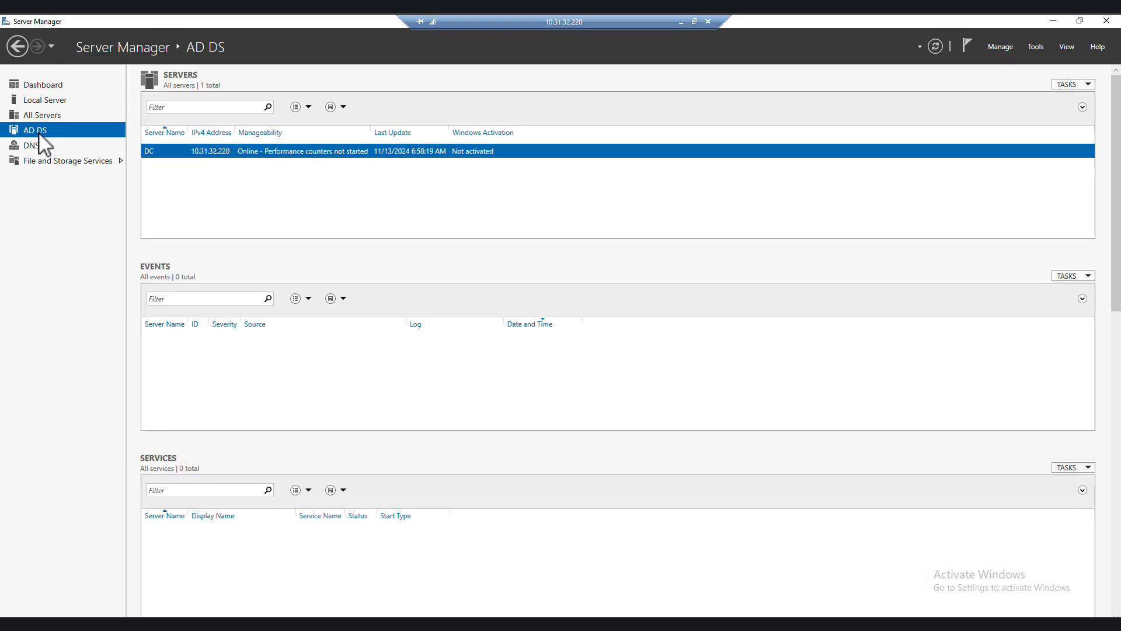
pyautogui.rightClick(261, 153)
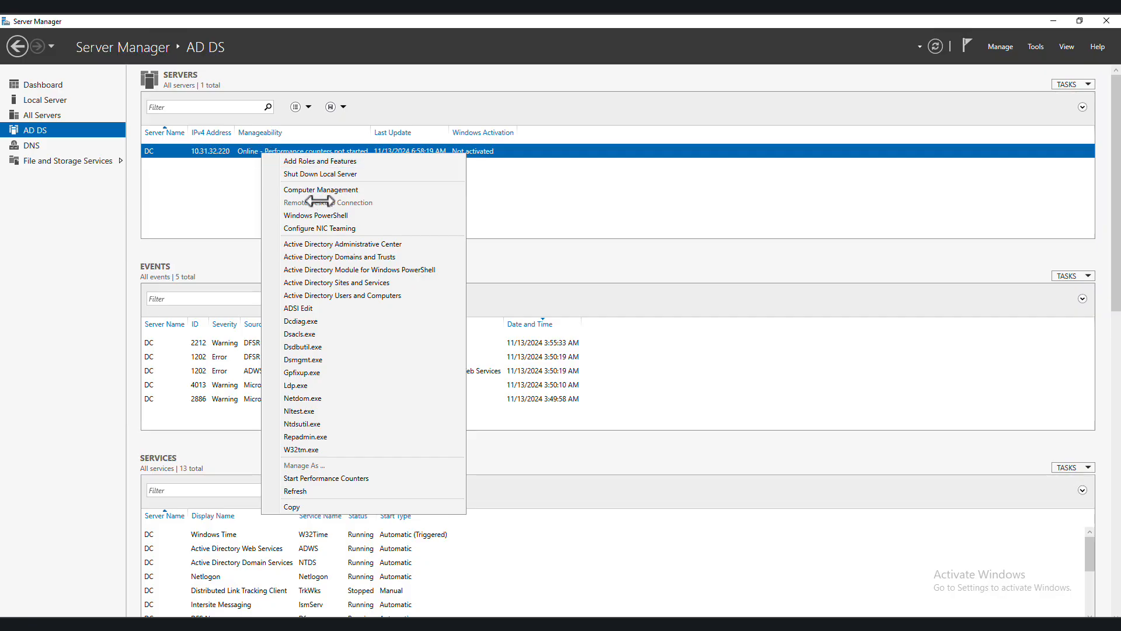
pyautogui.click(364, 296)
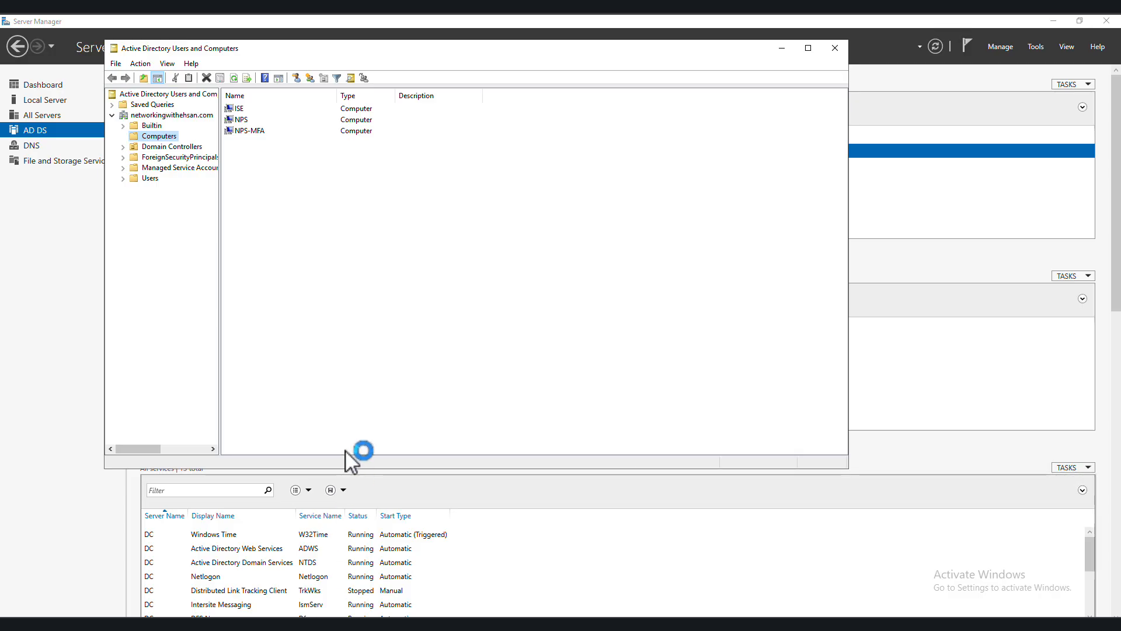
# Inspect NPS-MFA's properties, checking its operating system and Domain Computers membership.
pyautogui.click(259, 131)
pyautogui.doubleClick(260, 131)
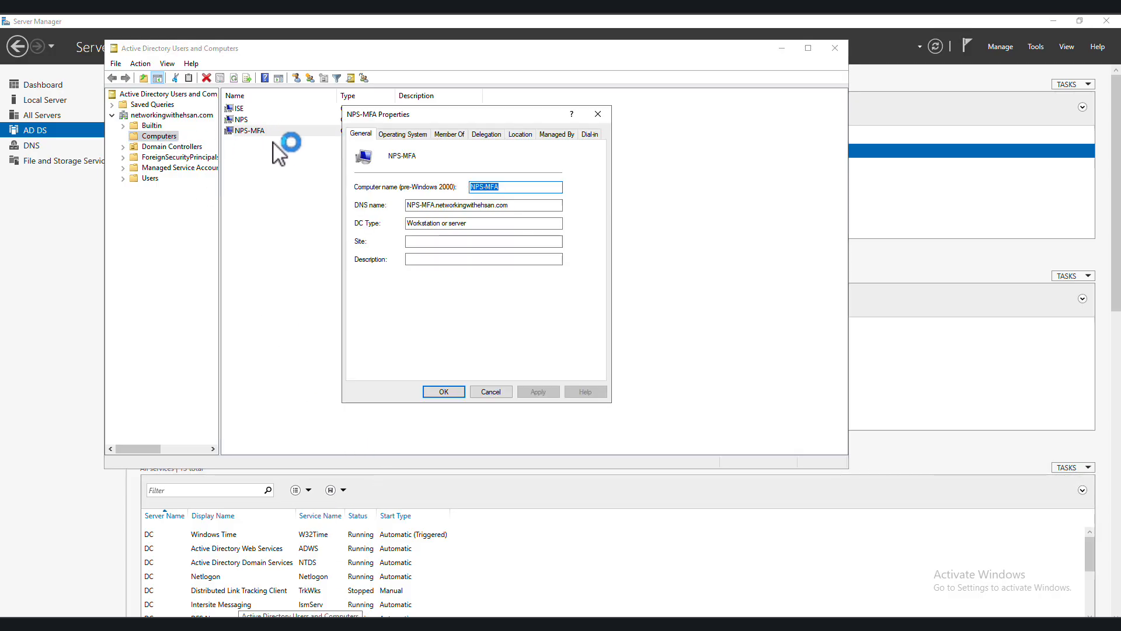
pyautogui.click(408, 136)
pyautogui.moveTo(516, 152); pyautogui.dragTo(408, 153)
pyautogui.click(458, 134)
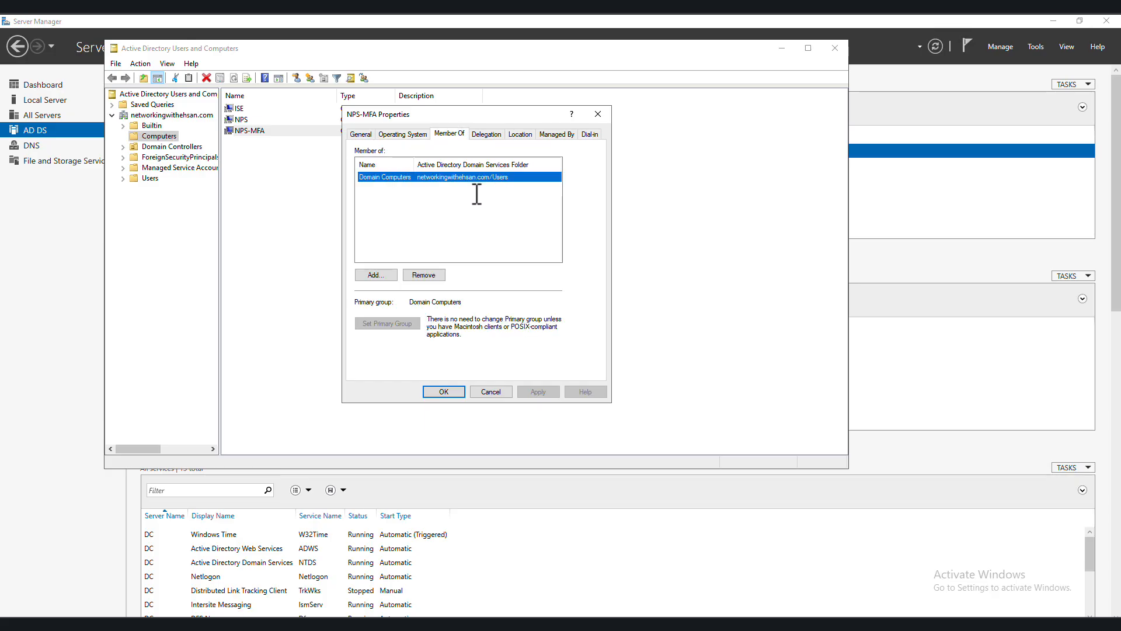
pyautogui.click(454, 391)
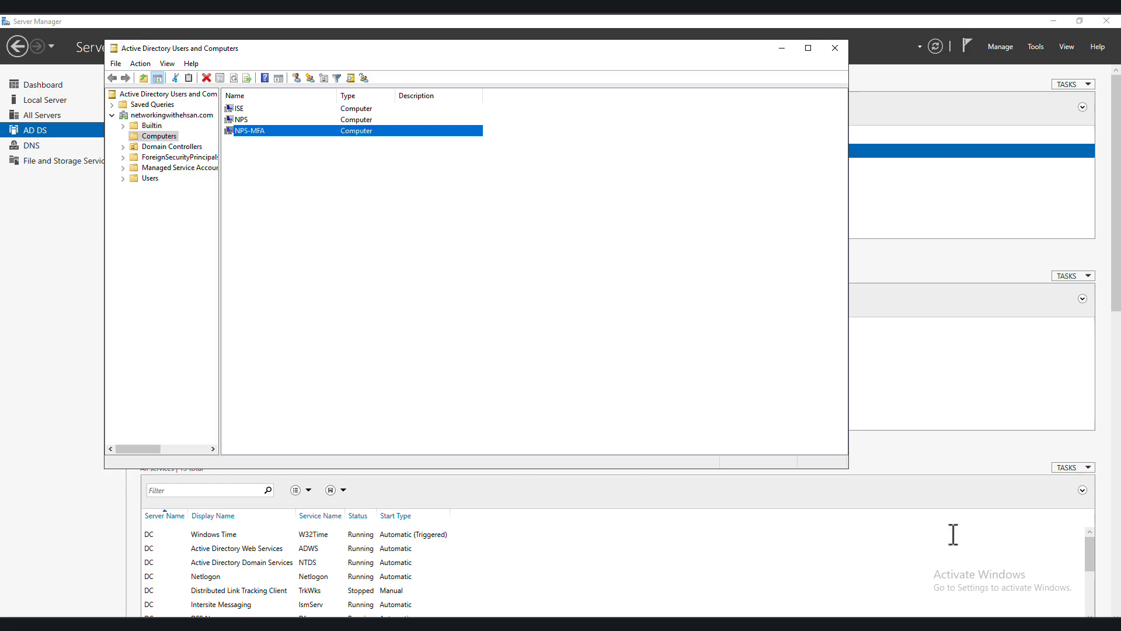
pyautogui.moveTo(696, 16)
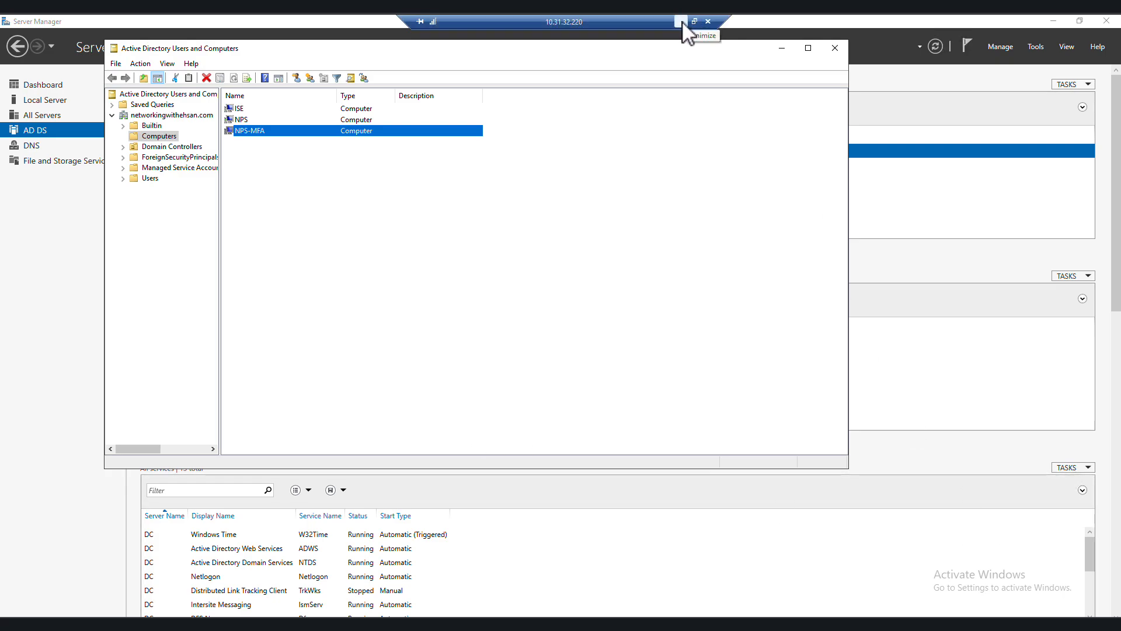
pyautogui.click(555, 245)
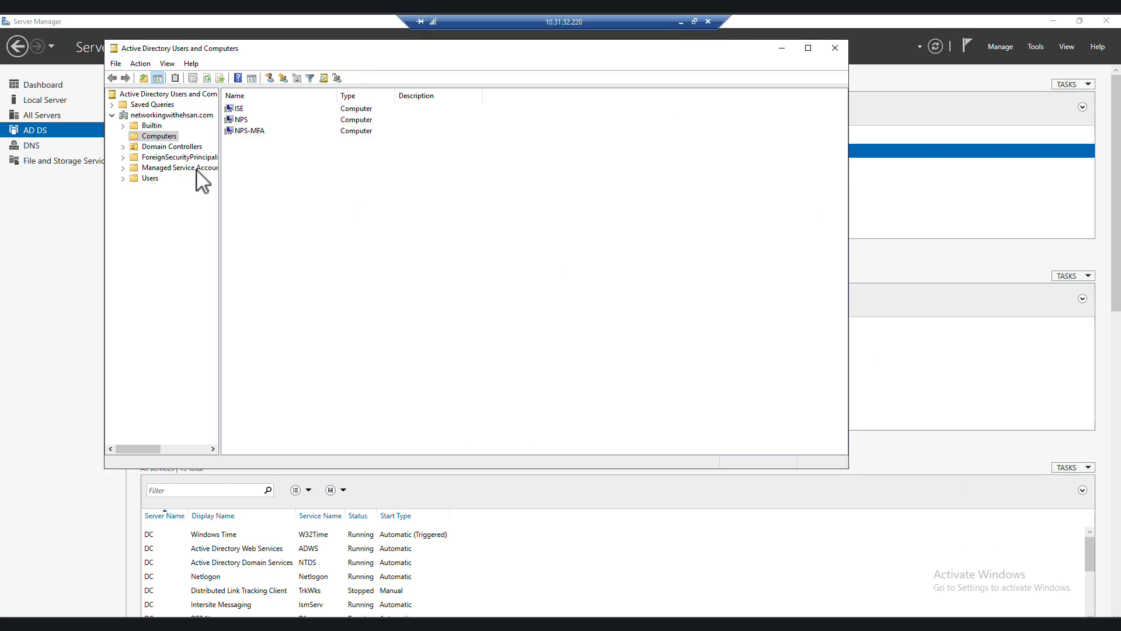
# In the Users container, create a group named MFA-Admin-Group with Global scope and Security type.
pyautogui.click(150, 178)
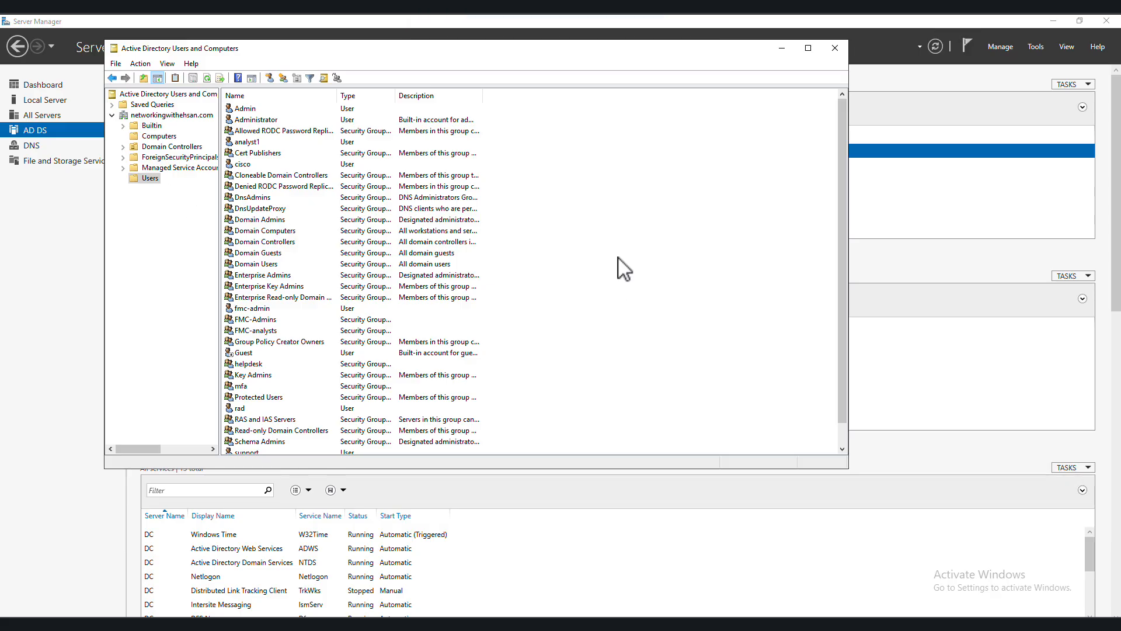
pyautogui.rightClick(576, 258)
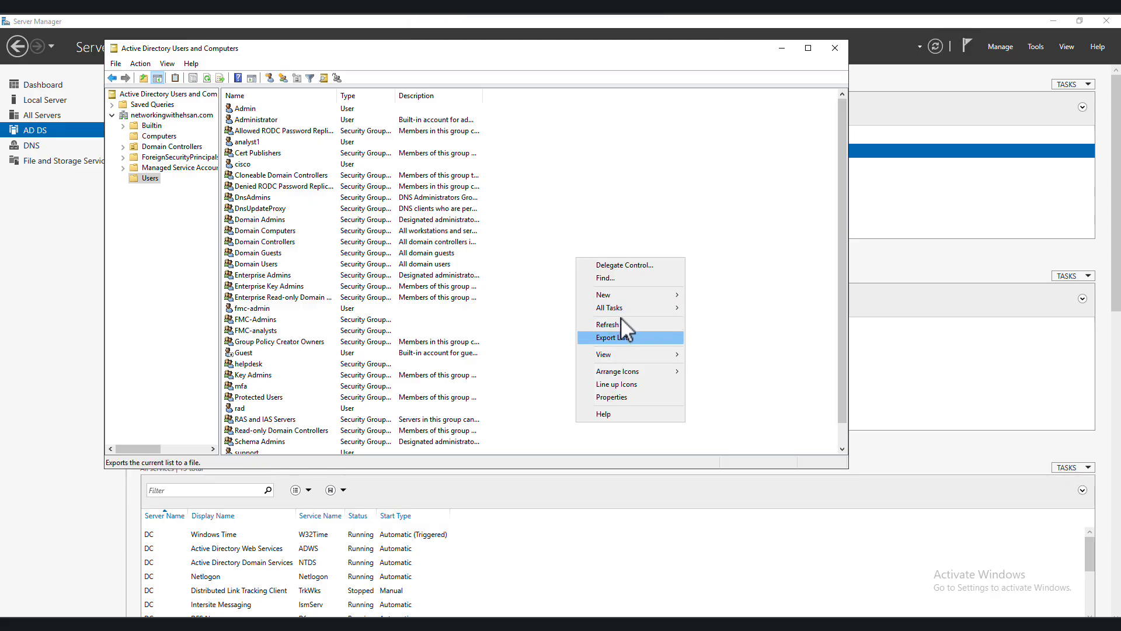
pyautogui.click(644, 296)
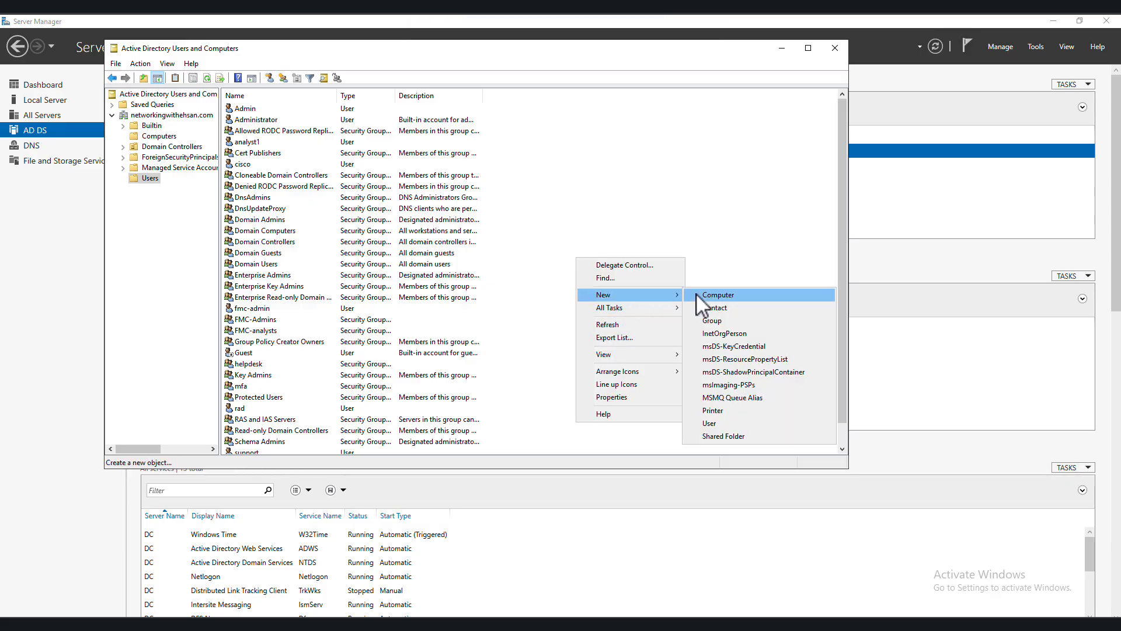
pyautogui.click(720, 320)
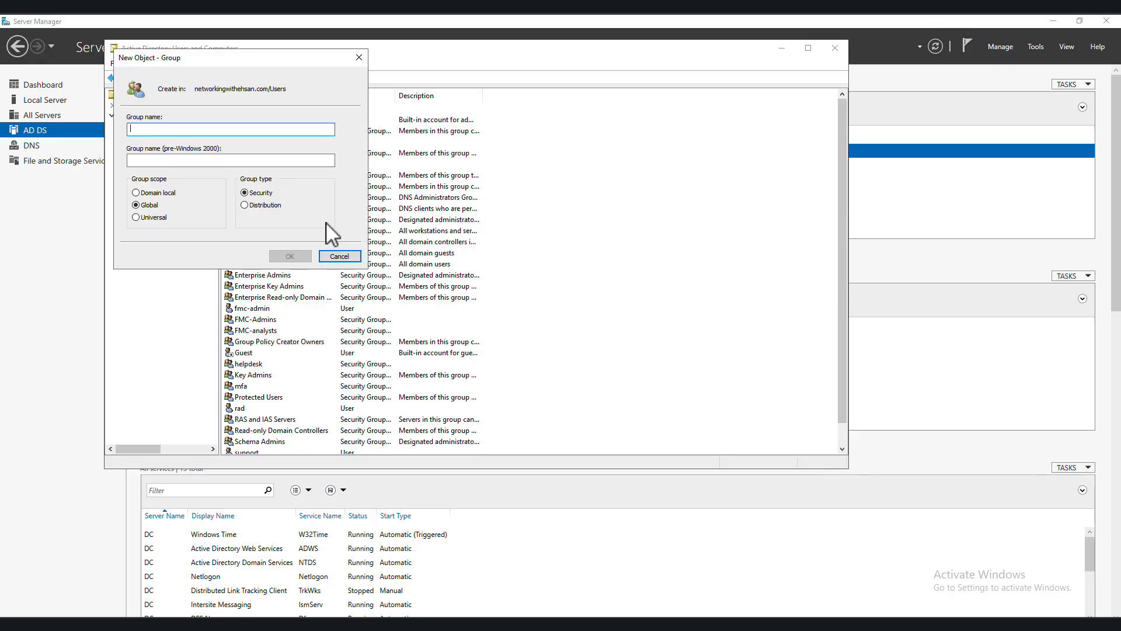
pyautogui.write('MF')
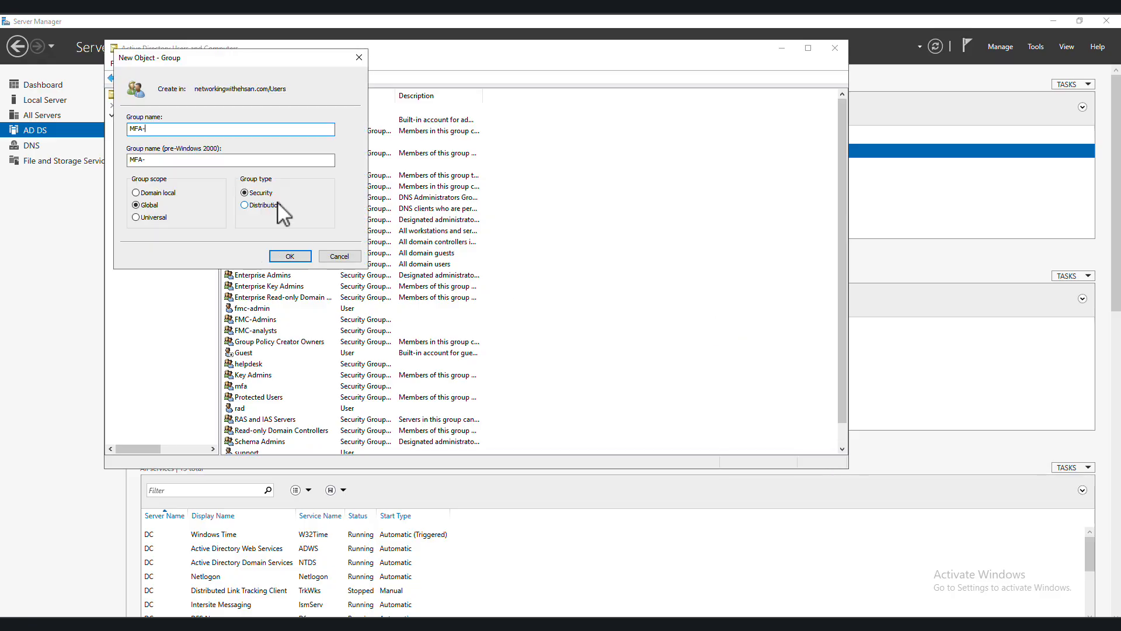
pyautogui.write('A-Admin-Group')
pyautogui.click(289, 256)
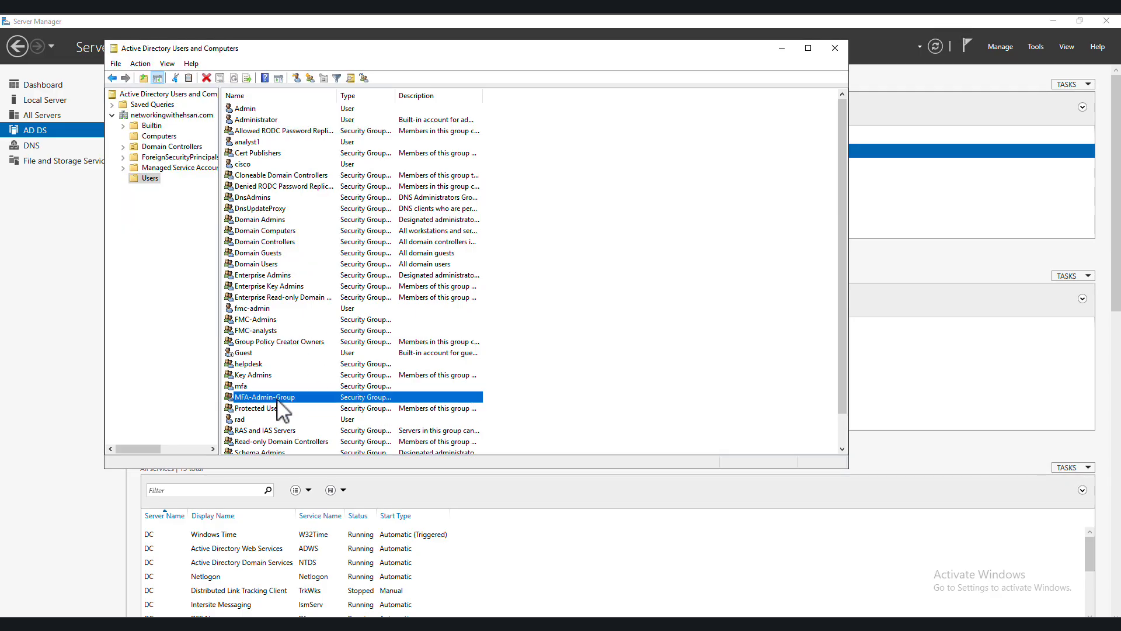
# Start a new user in Users named mfa-admin with a logon name on networkingwithehsan.com.
pyautogui.rightClick(637, 348)
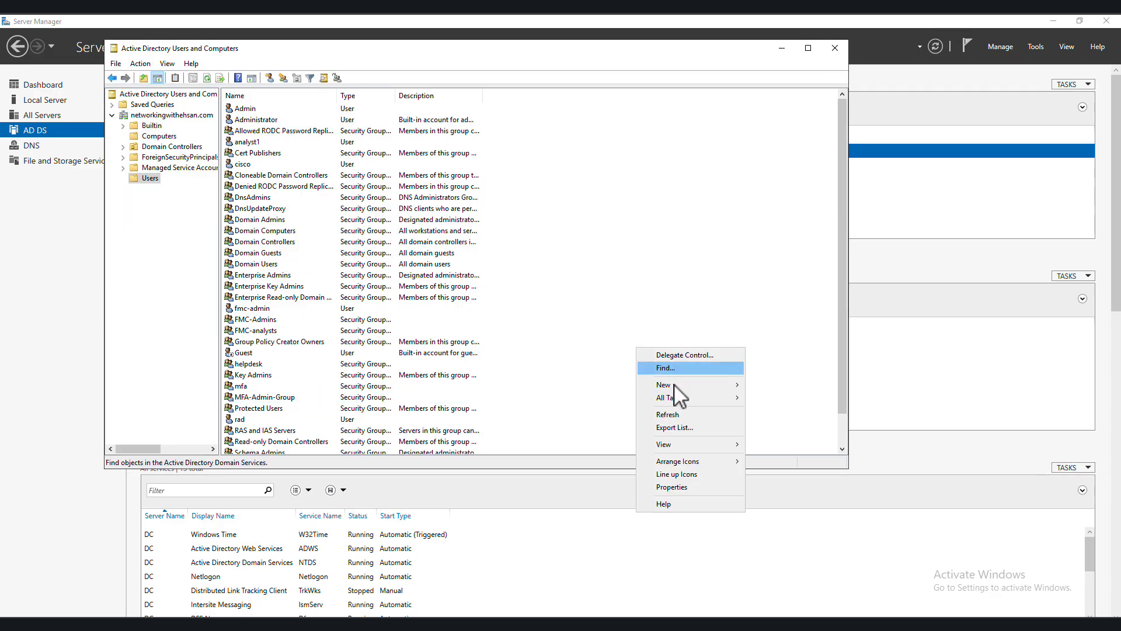
pyautogui.moveTo(722, 383)
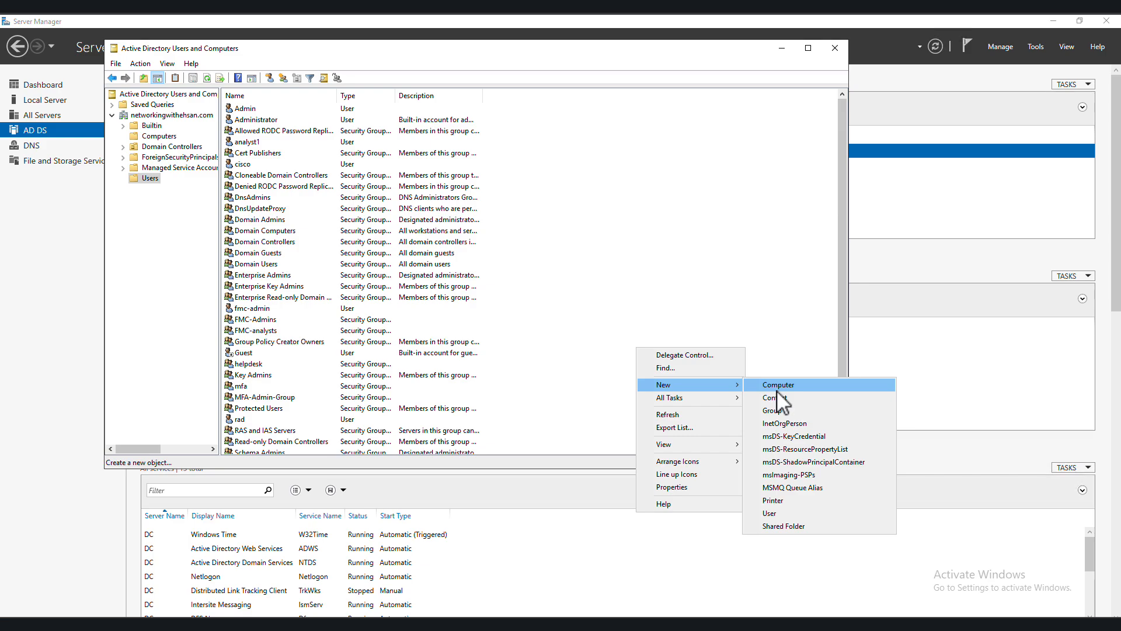
pyautogui.click(766, 515)
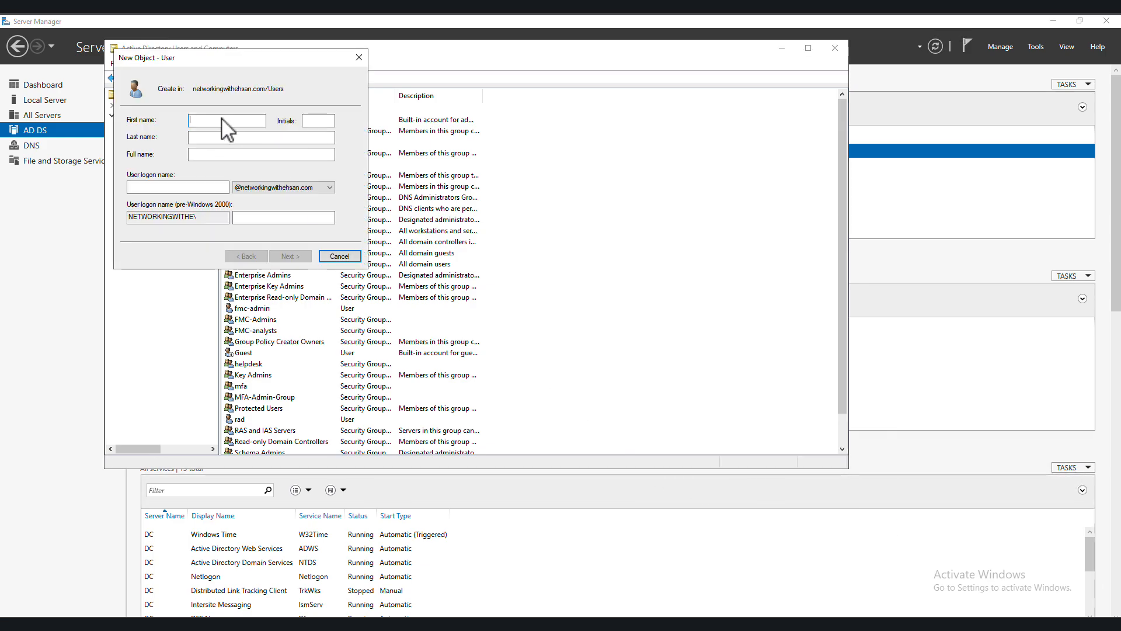
pyautogui.write('mfa-admin')
pyautogui.click(174, 188)
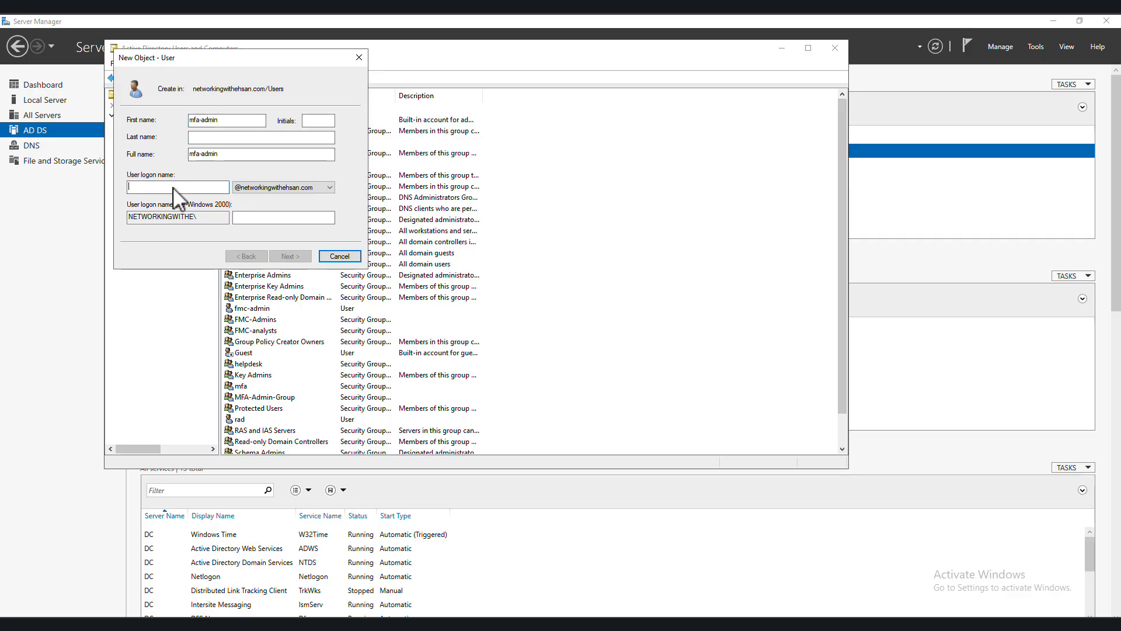
pyautogui.write('mfa-admin')
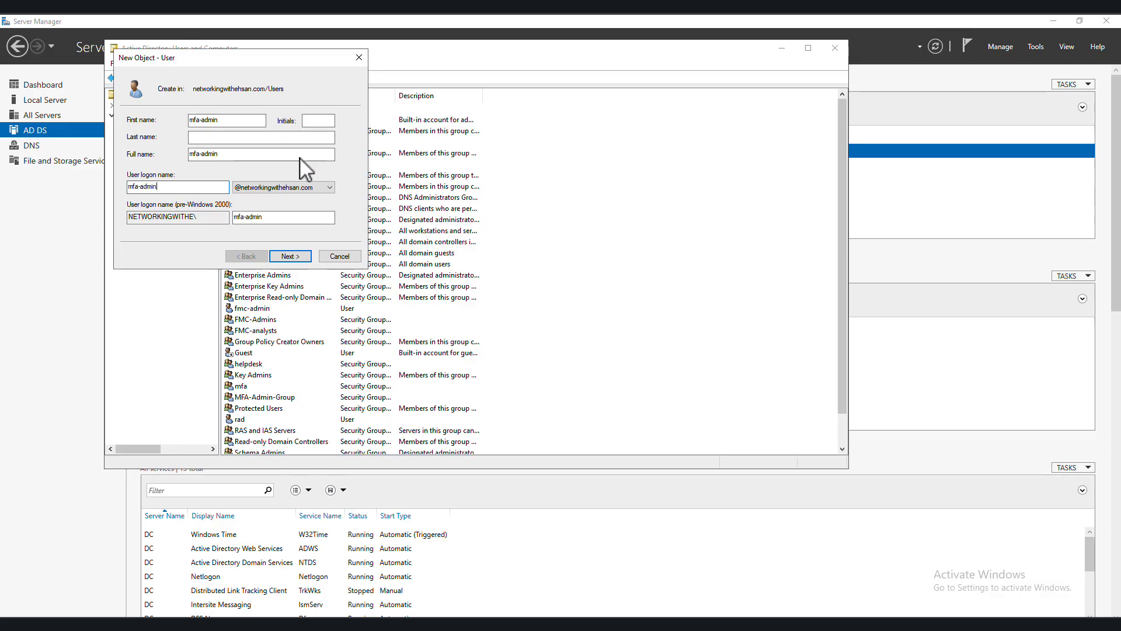
pyautogui.click(329, 188)
pyautogui.click(330, 193)
pyautogui.click(290, 256)
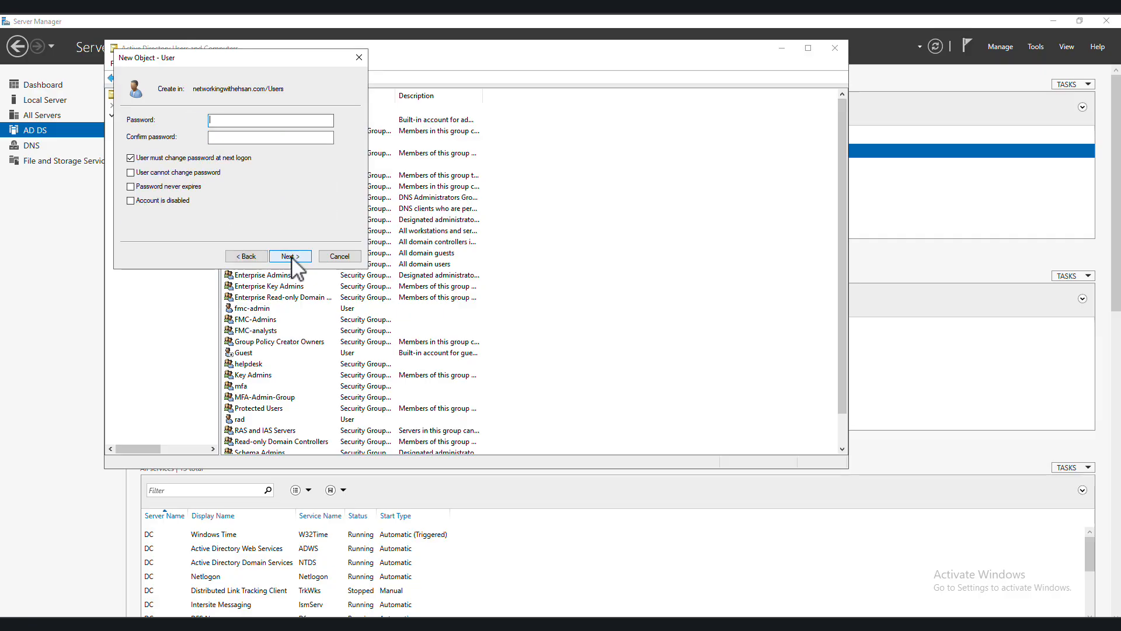
# Set mfa-admin's password, turn off must-change-at-logon, enable Password never expires, and finish.
pyautogui.write('••••••••')
pyautogui.click(251, 141)
pyautogui.write('•')
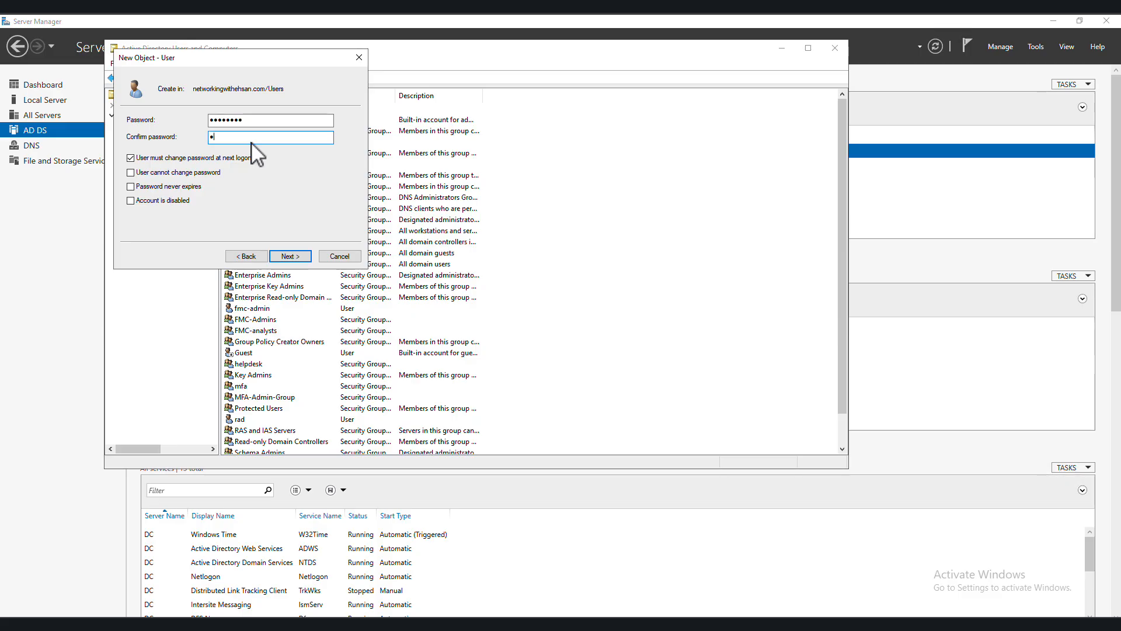
pyautogui.write('•••••••')
pyautogui.click(168, 158)
pyautogui.click(170, 186)
pyautogui.click(282, 255)
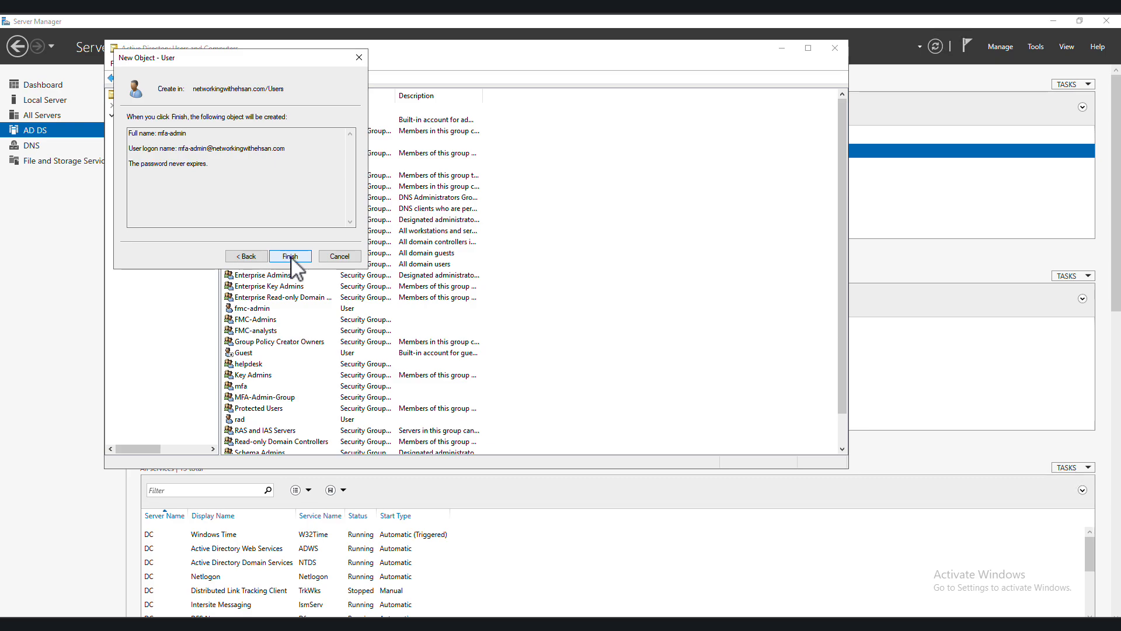
pyautogui.click(289, 256)
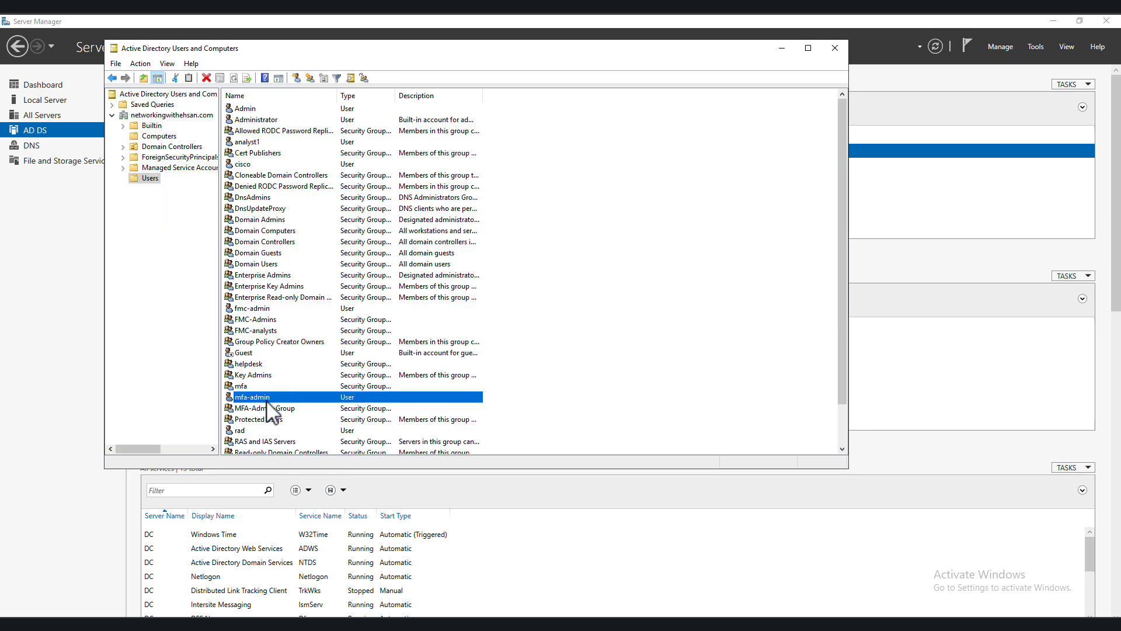
# Add the mfa-admin user to MFA-Admin-Group from its Member Of properties.
pyautogui.rightClick(561, 316)
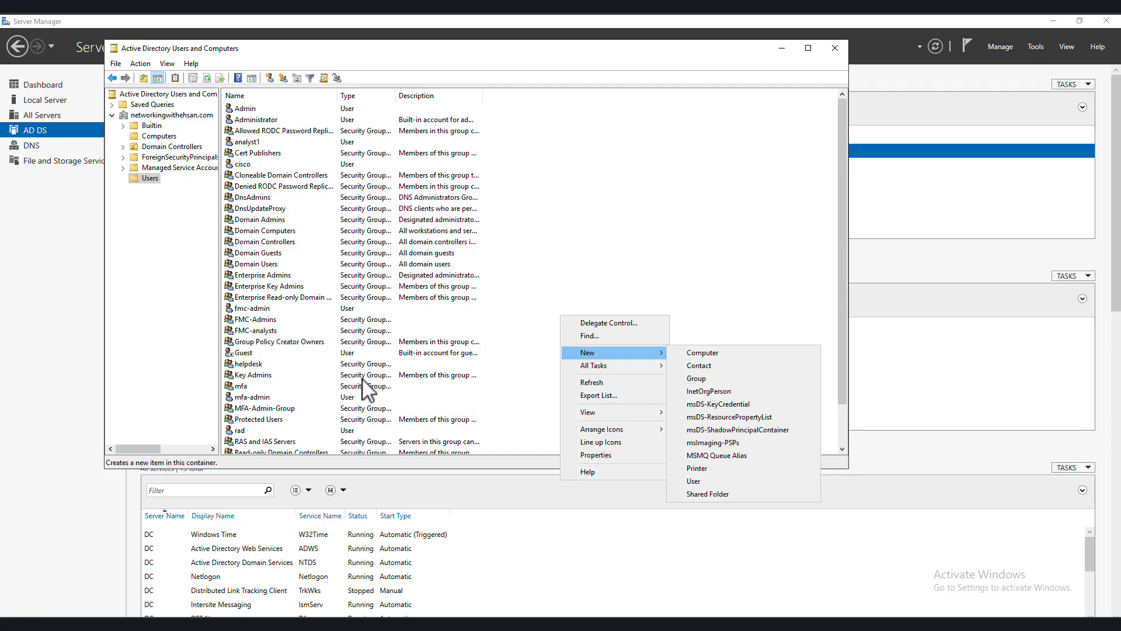
pyautogui.click(259, 401)
pyautogui.rightClick(258, 403)
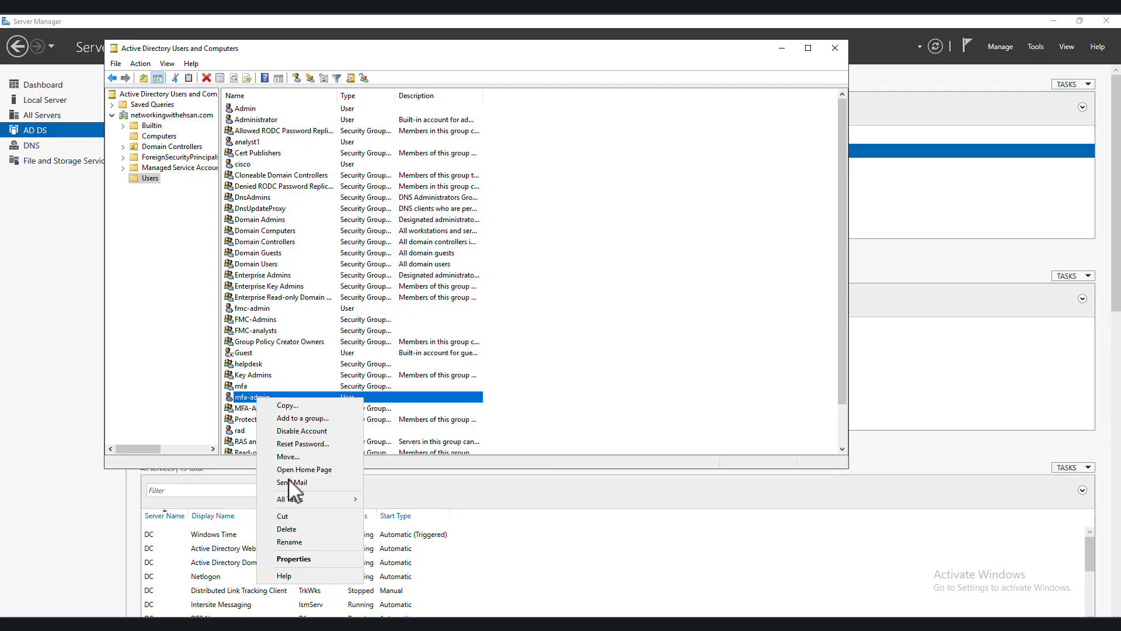
pyautogui.click(298, 559)
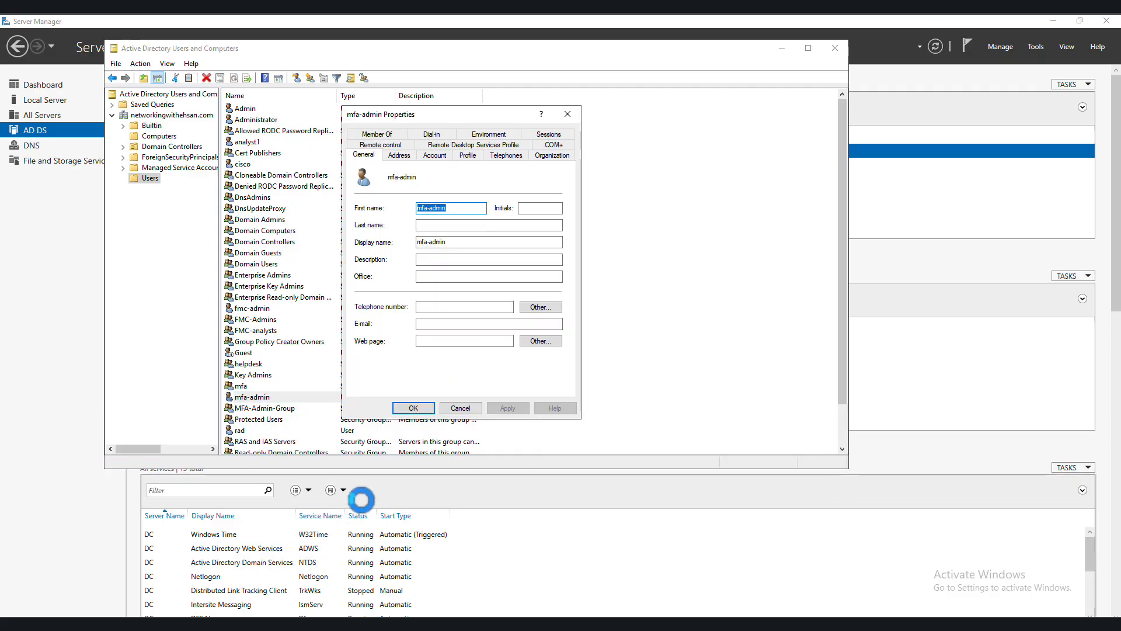
pyautogui.click(377, 134)
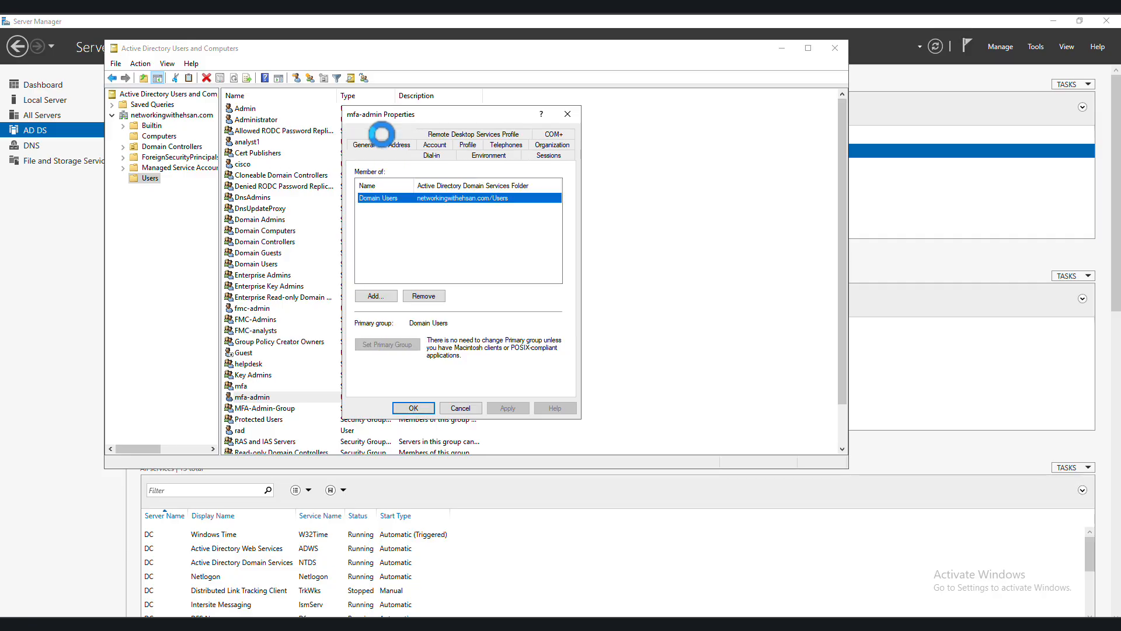
pyautogui.click(376, 296)
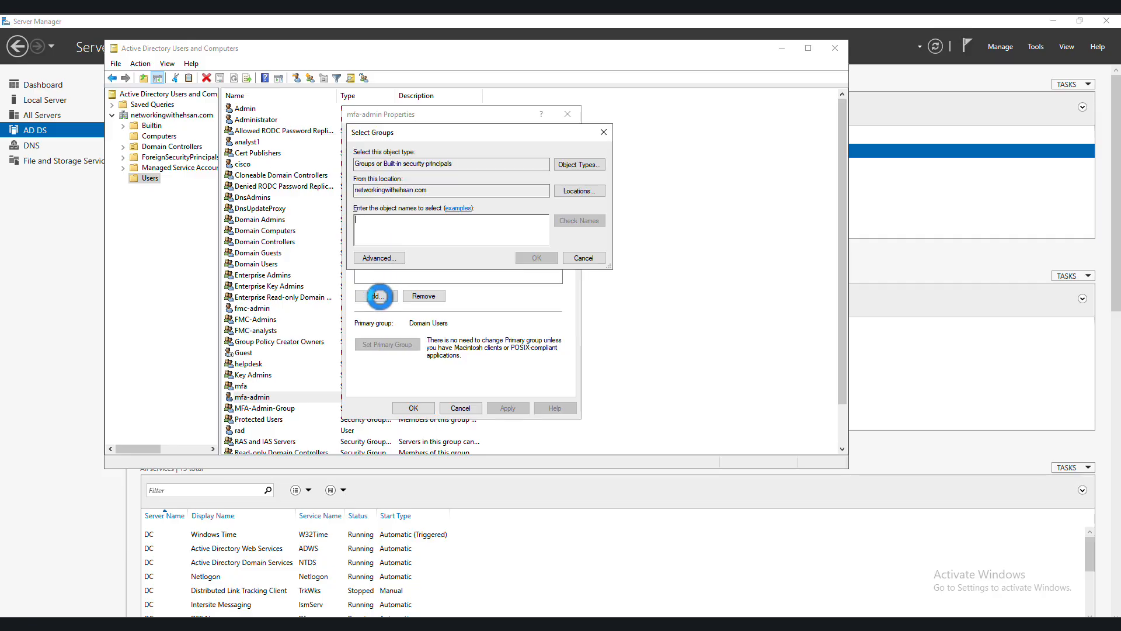
pyautogui.write('mf')
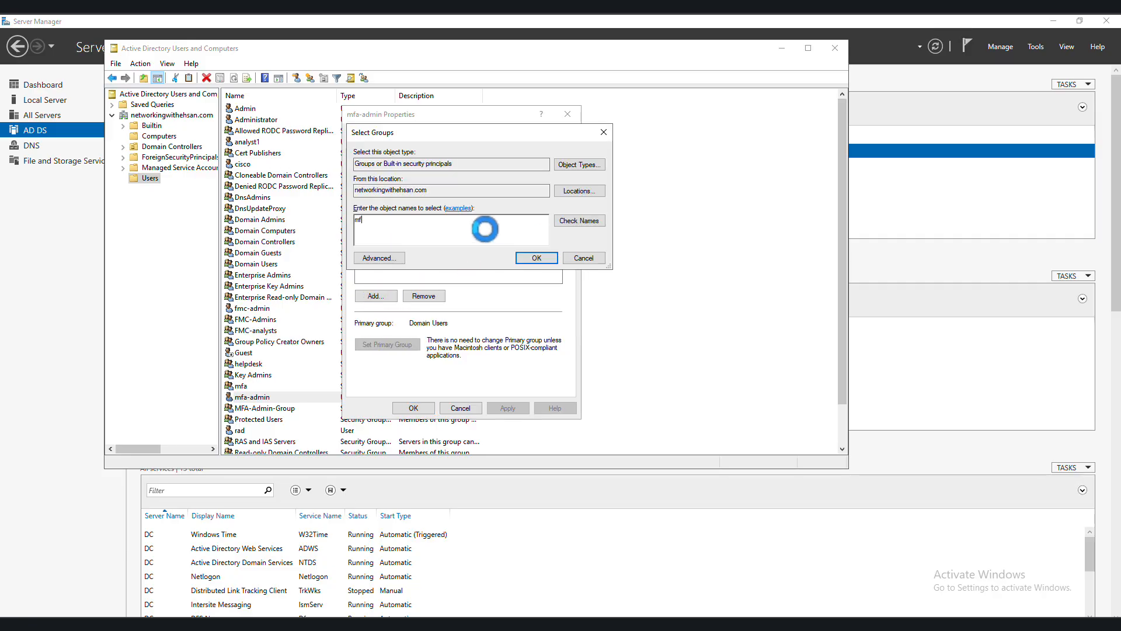
pyautogui.write('a-admin')
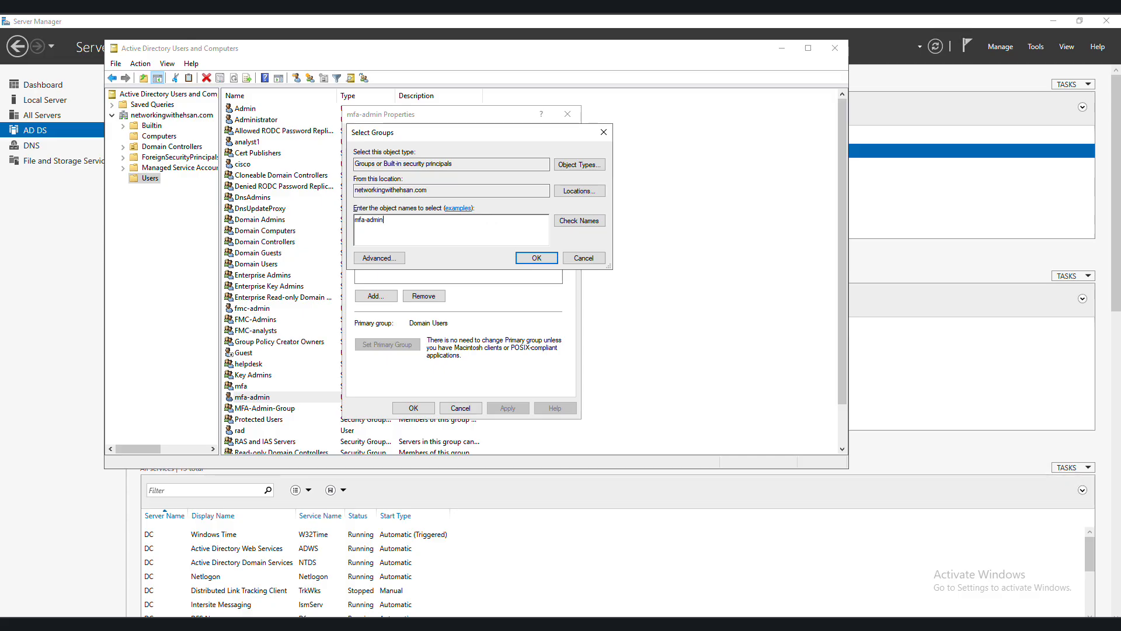
pyautogui.click(570, 225)
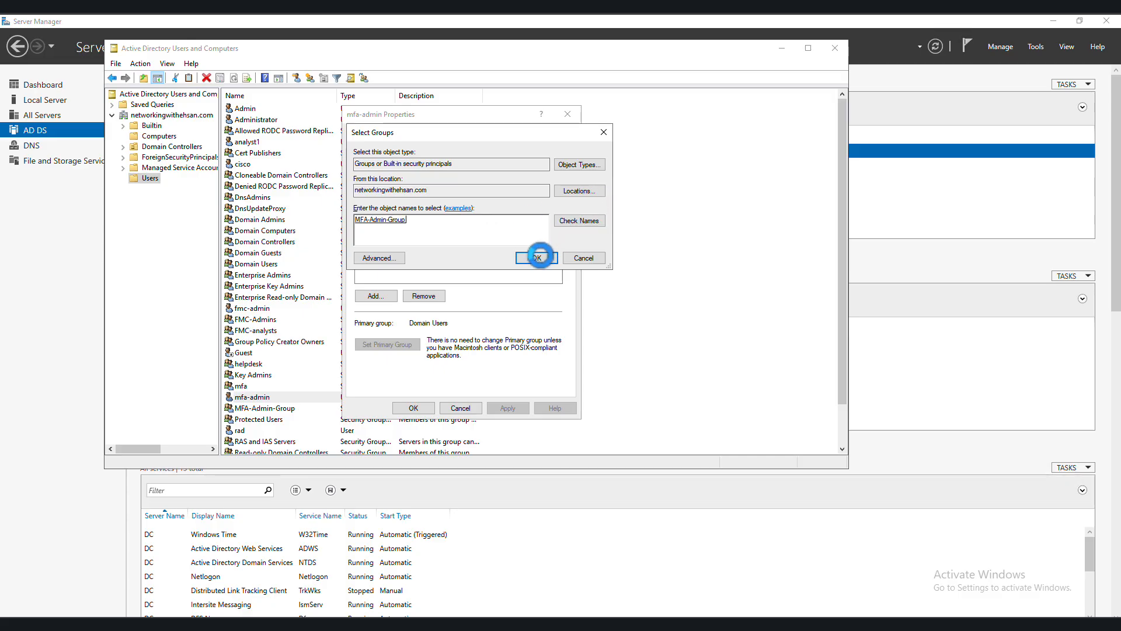
pyautogui.click(536, 258)
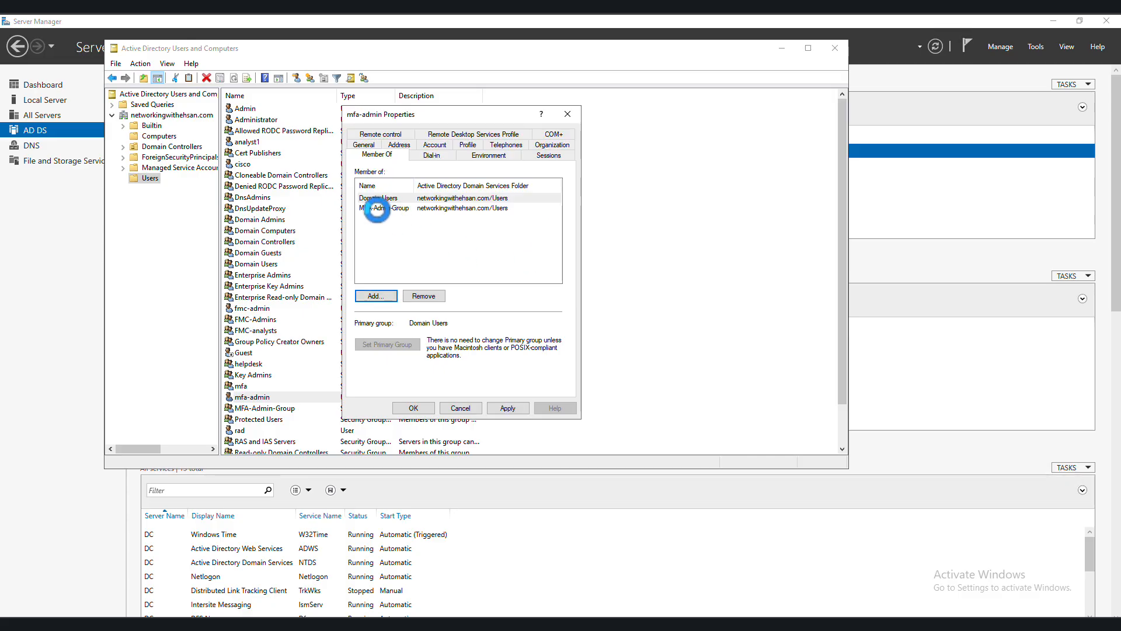
pyautogui.click(378, 209)
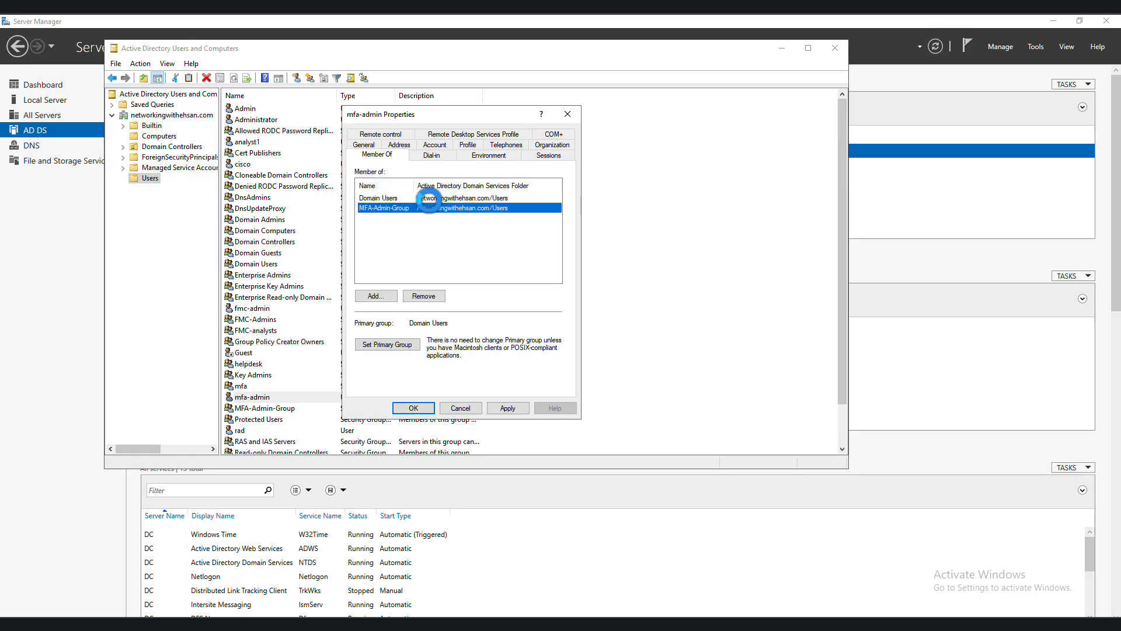
# Set mfa-admin's dial-in access to Control access through NPS Network Policy and save.
pyautogui.click(432, 155)
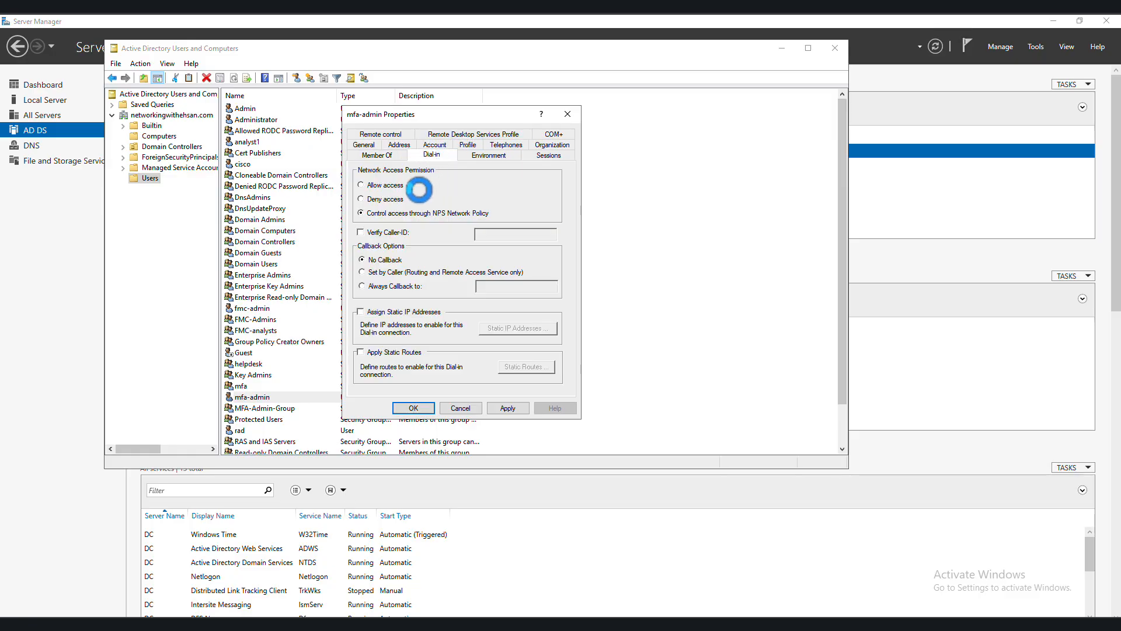
pyautogui.click(372, 213)
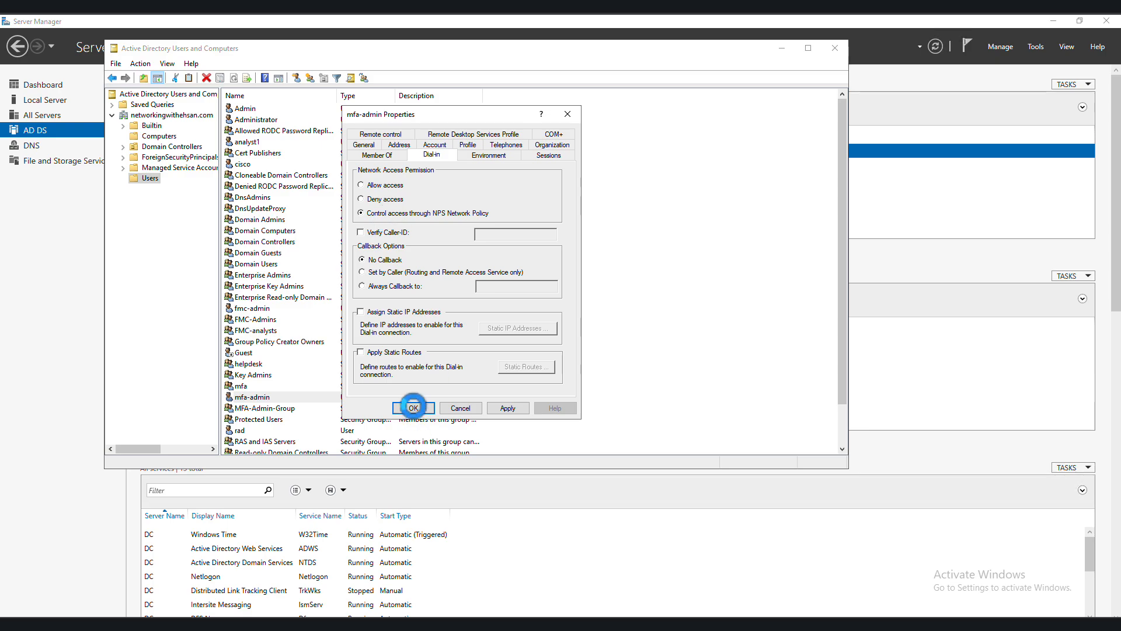
pyautogui.click(413, 407)
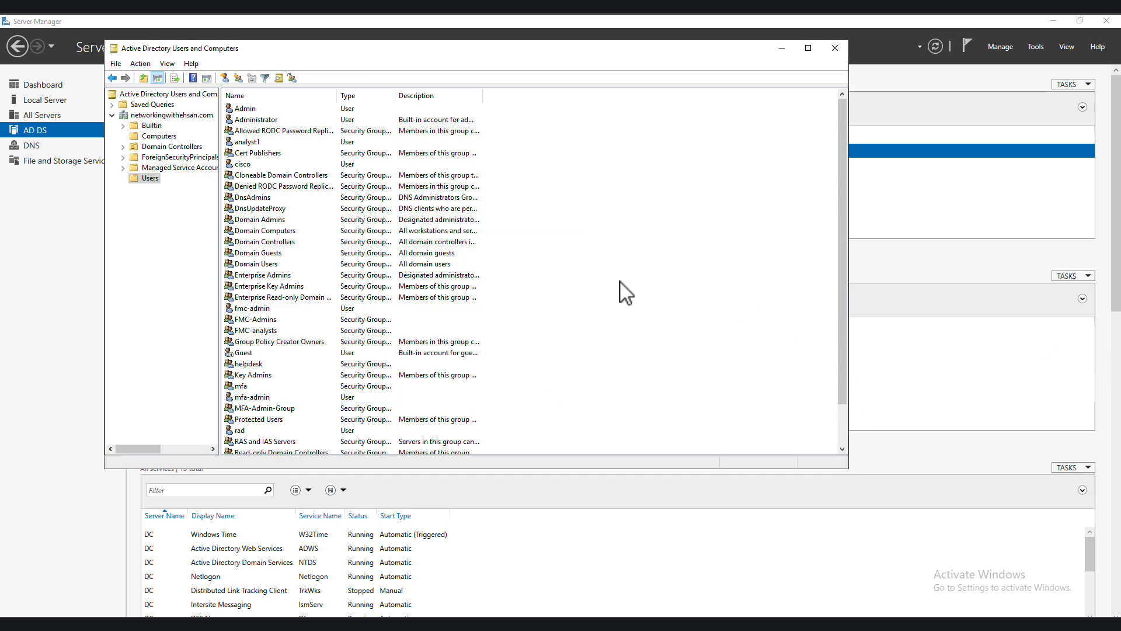
# Create a new security group named MFA-Operator-Group in Users.
pyautogui.rightClick(594, 272)
pyautogui.moveTo(629, 307)
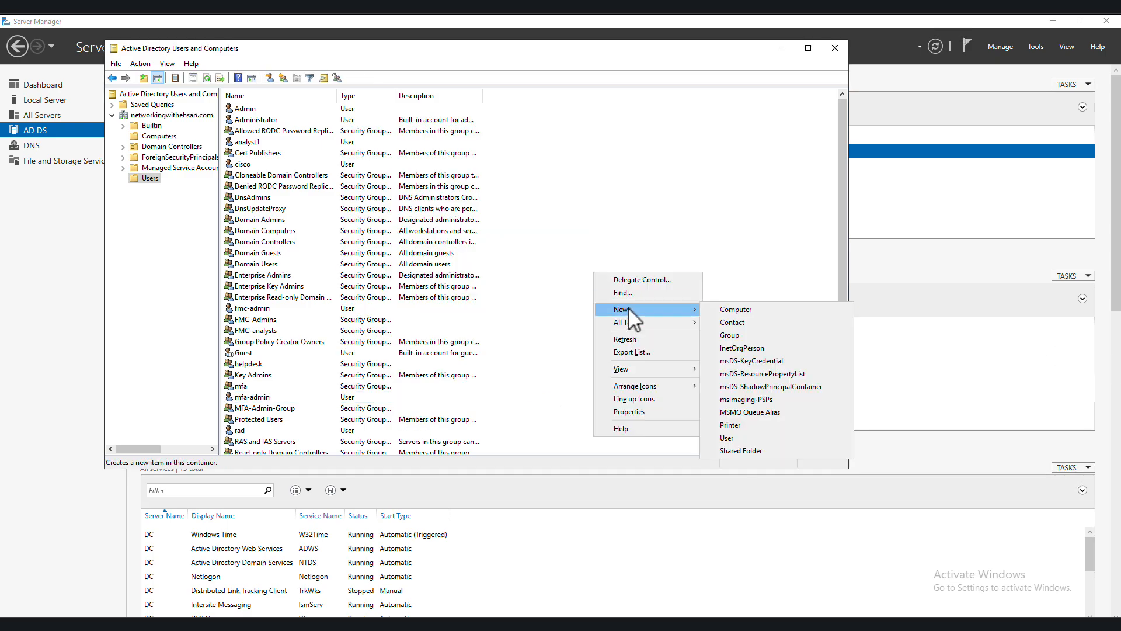
pyautogui.click(730, 335)
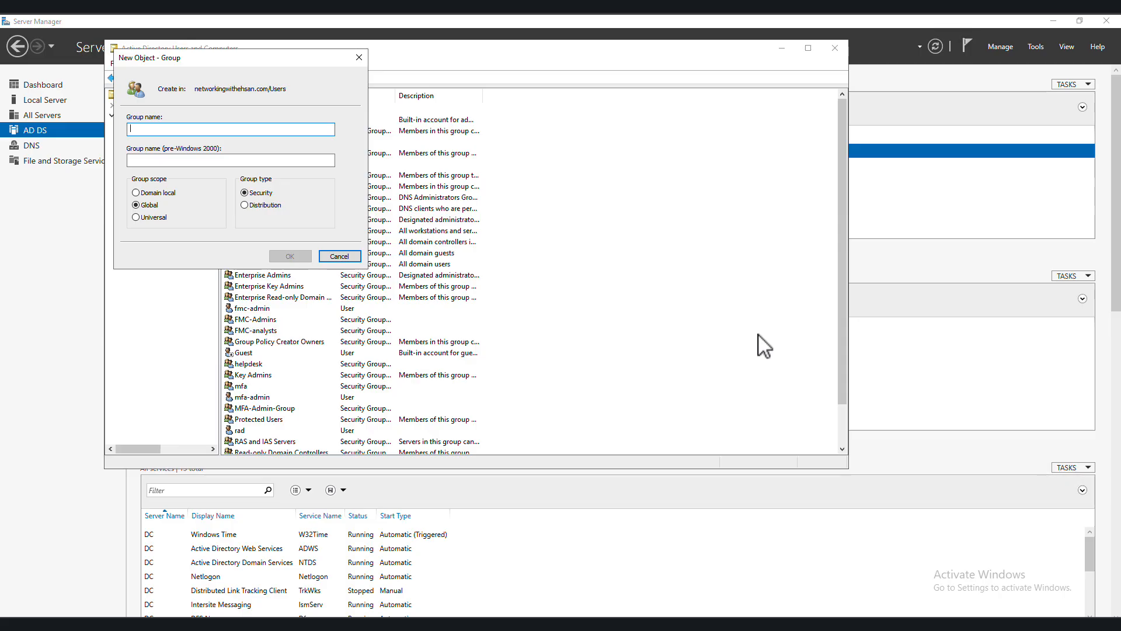
pyautogui.write('MFA')
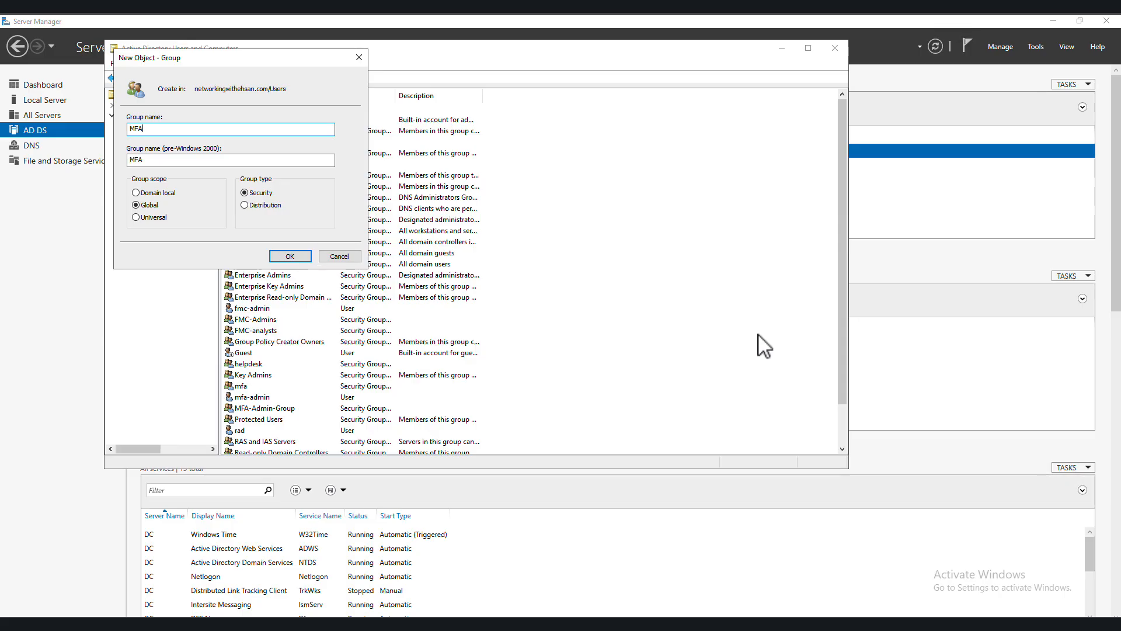
pyautogui.write('-Operator-Group')
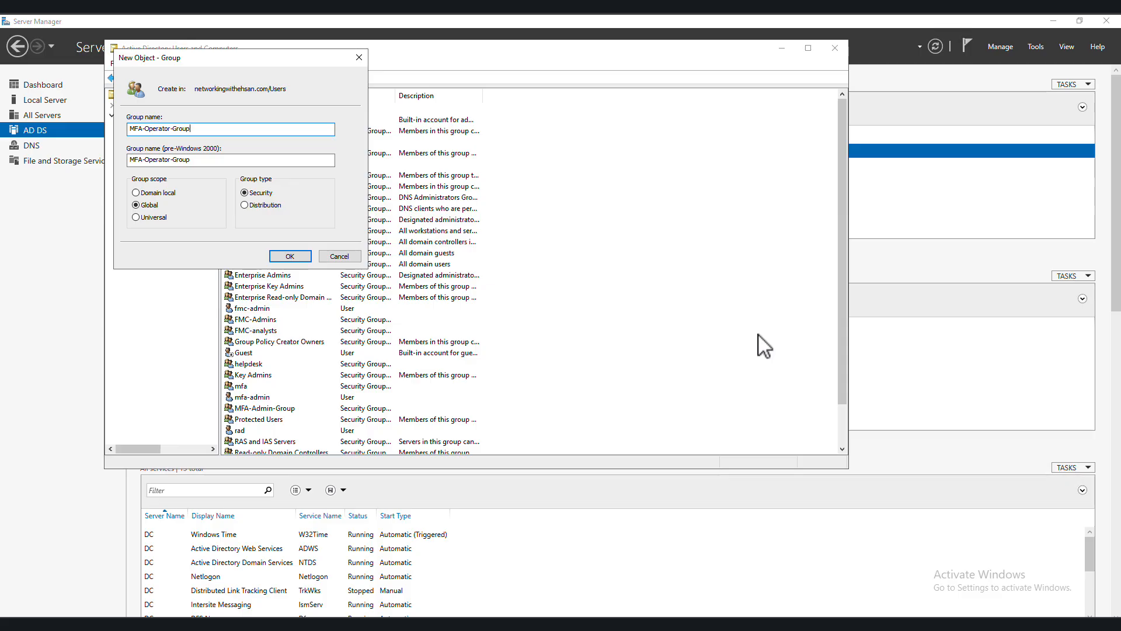
pyautogui.click(286, 254)
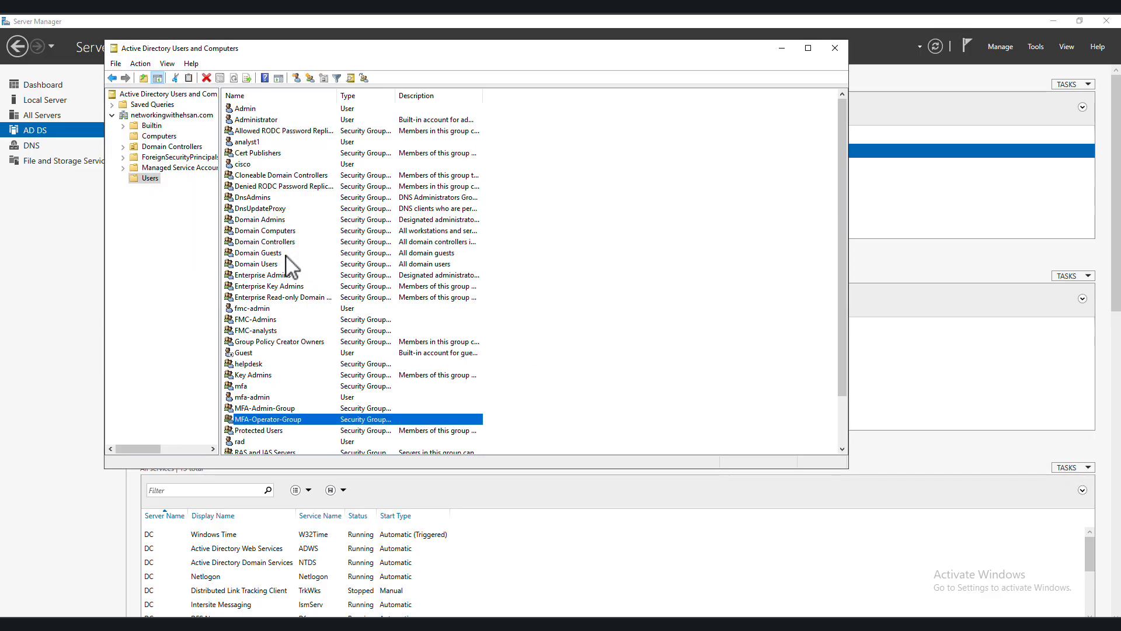
# Start a new user named mfa-operator with logon name mfa-operator.
pyautogui.rightClick(582, 268)
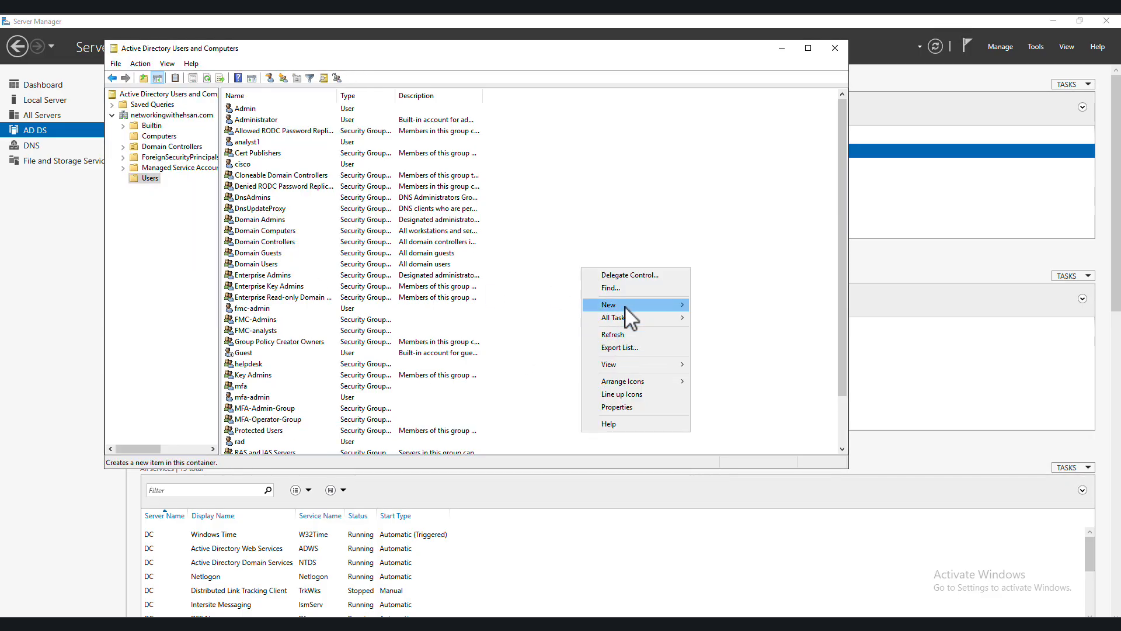
pyautogui.moveTo(625, 306)
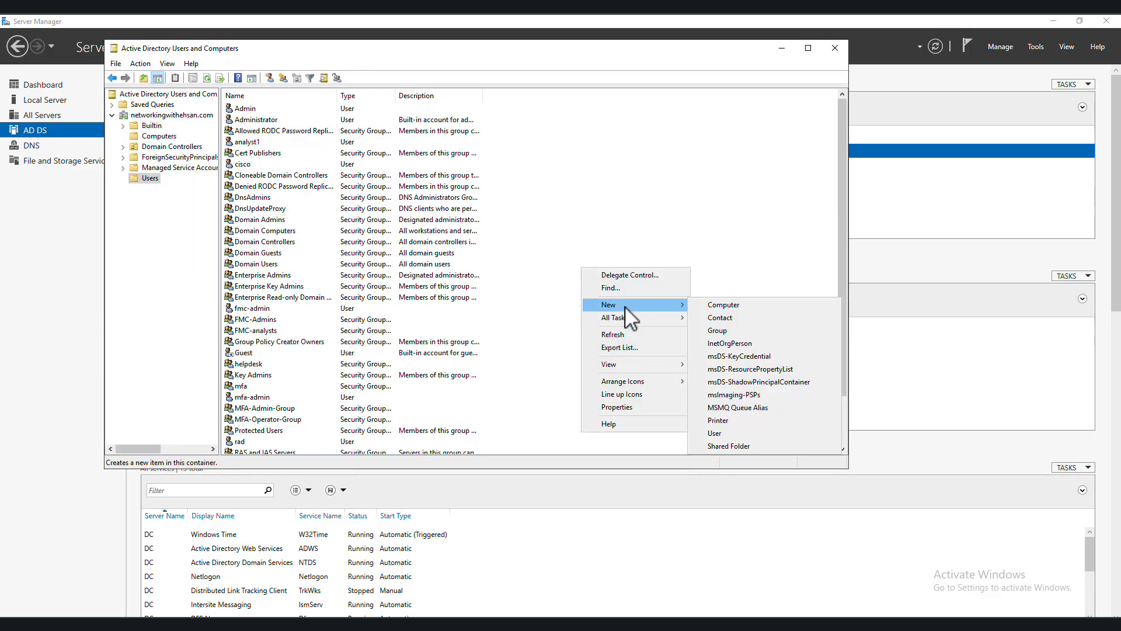
pyautogui.click(742, 432)
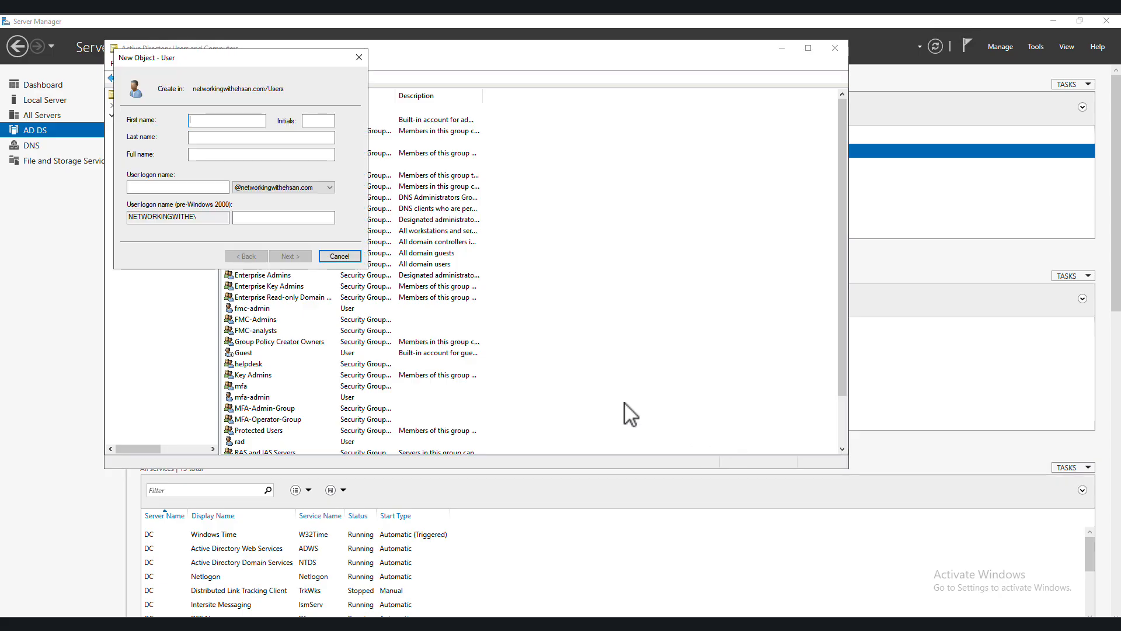
pyautogui.write('mfa-operator')
pyautogui.click(181, 188)
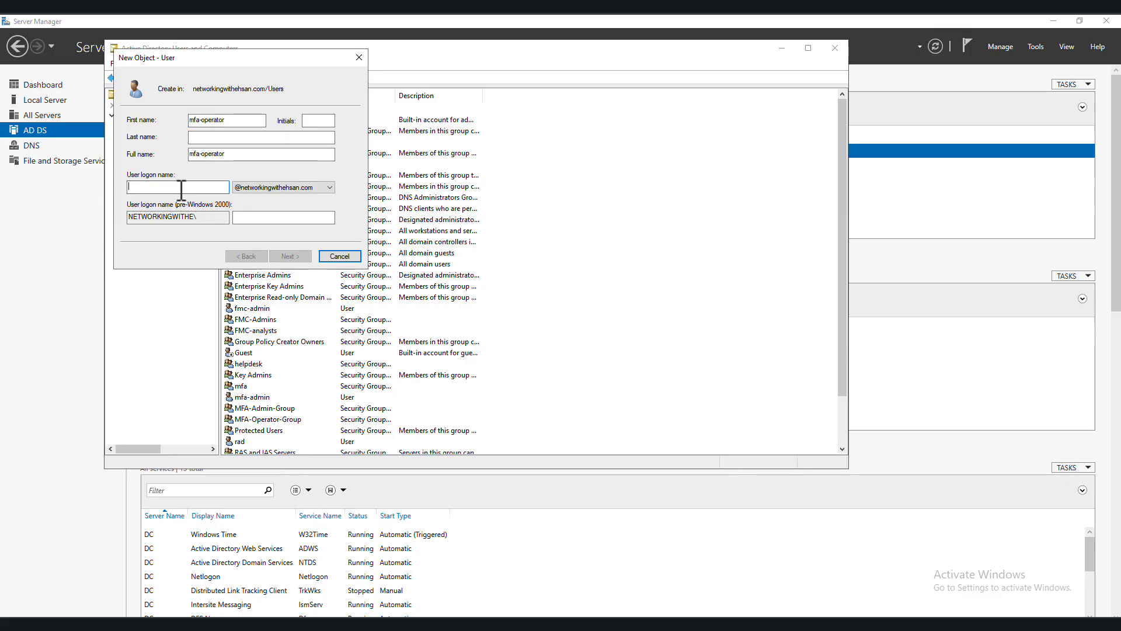
pyautogui.write('mfa-ope')
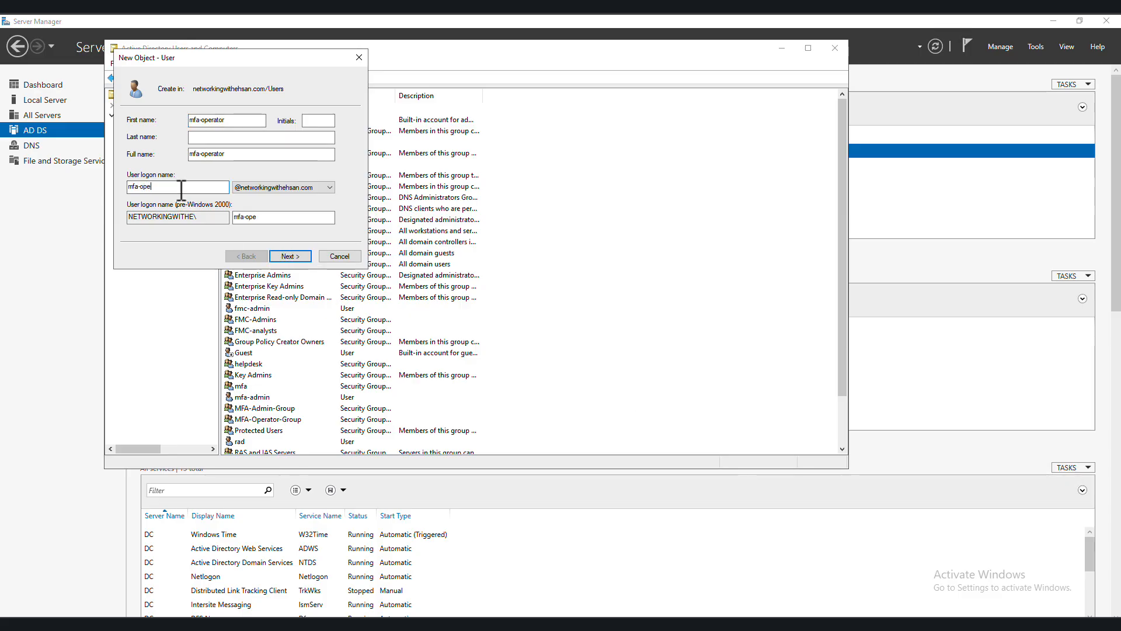
pyautogui.write('rator')
pyautogui.click(274, 187)
pyautogui.click(290, 256)
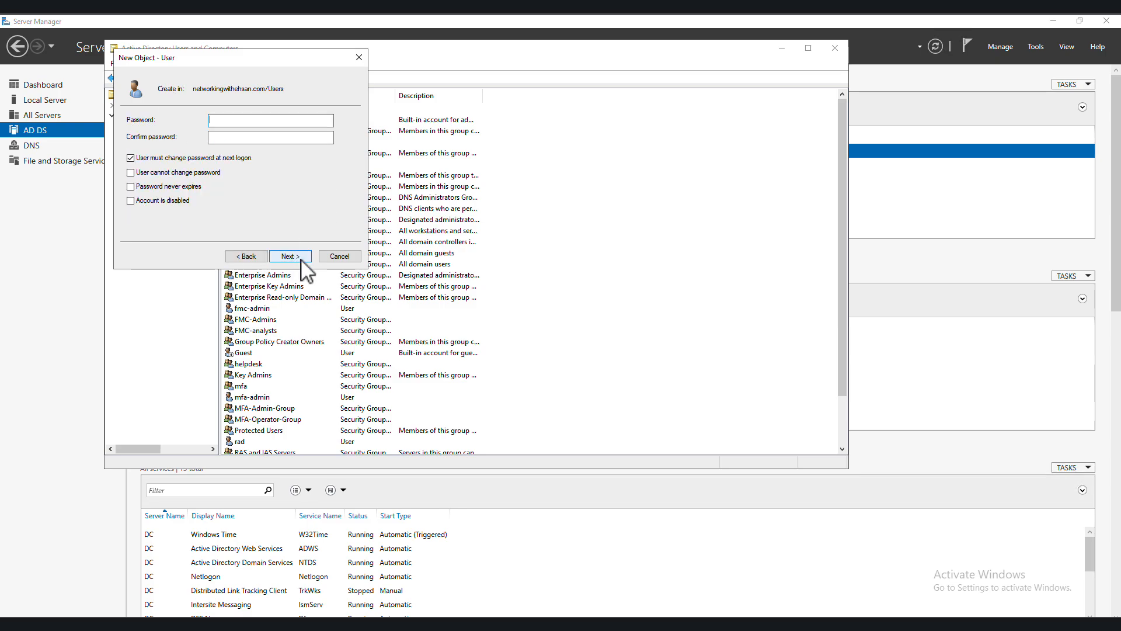
# Set mfa-operator's password, turn off must-change-at-logon, enable Password never expires, and finish.
pyautogui.write('••••••••')
pyautogui.click(251, 136)
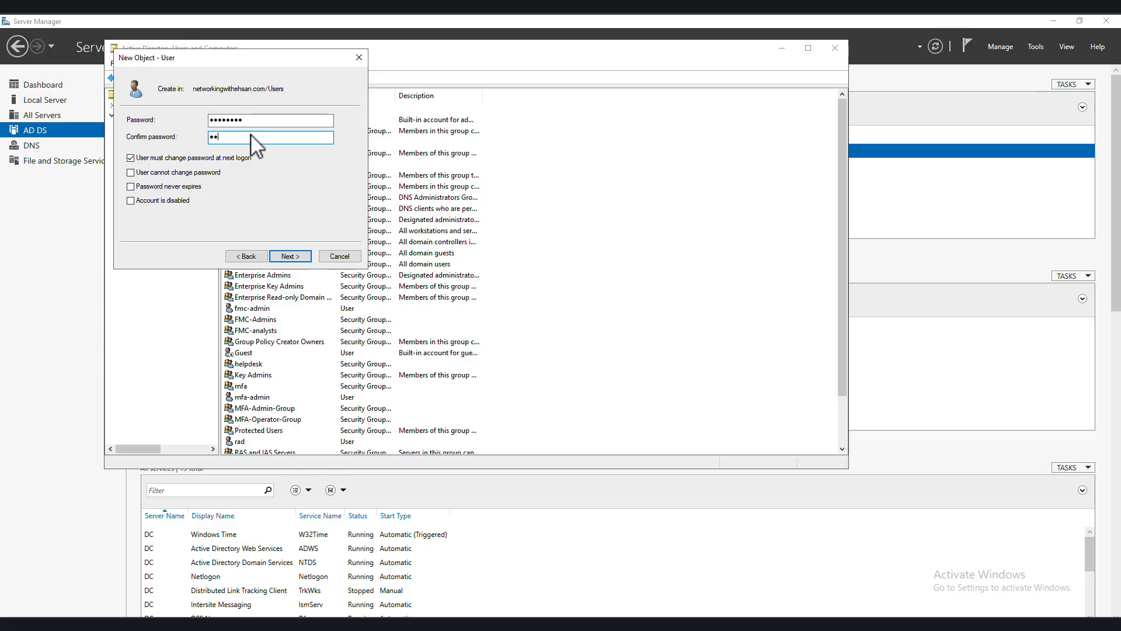
pyautogui.write('••••••••')
pyautogui.click(131, 158)
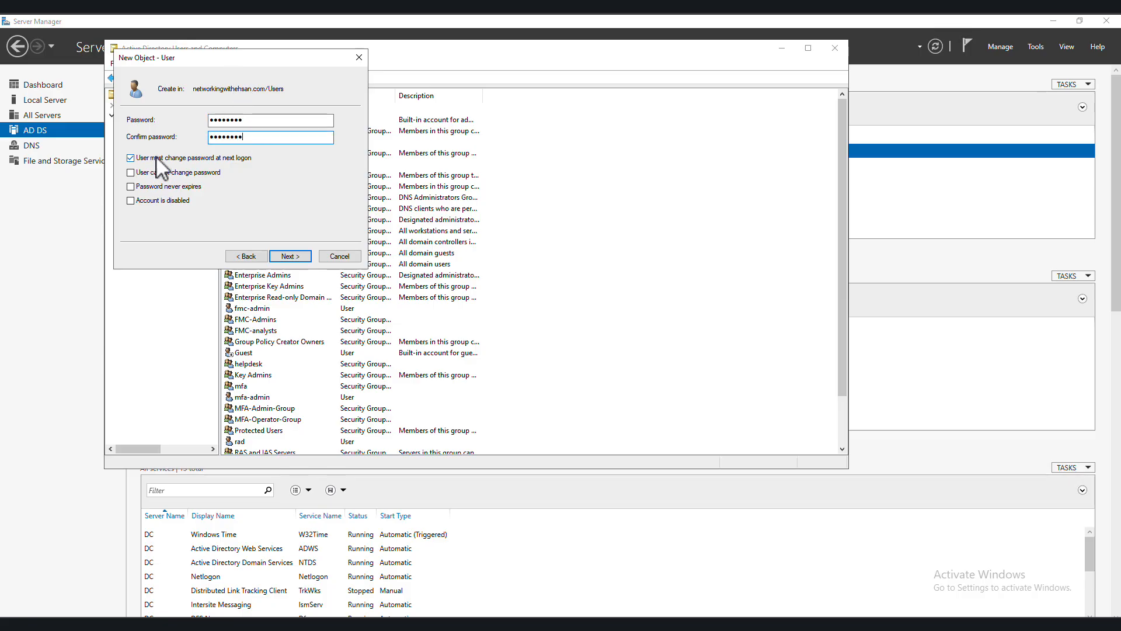
pyautogui.click(156, 187)
pyautogui.click(290, 256)
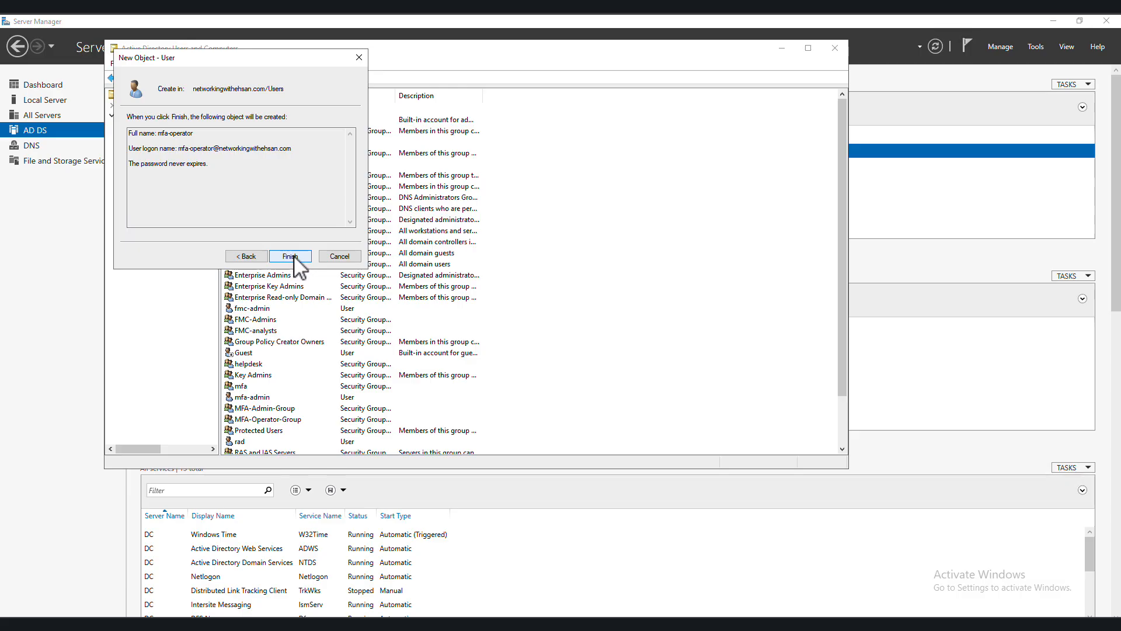
pyautogui.click(292, 255)
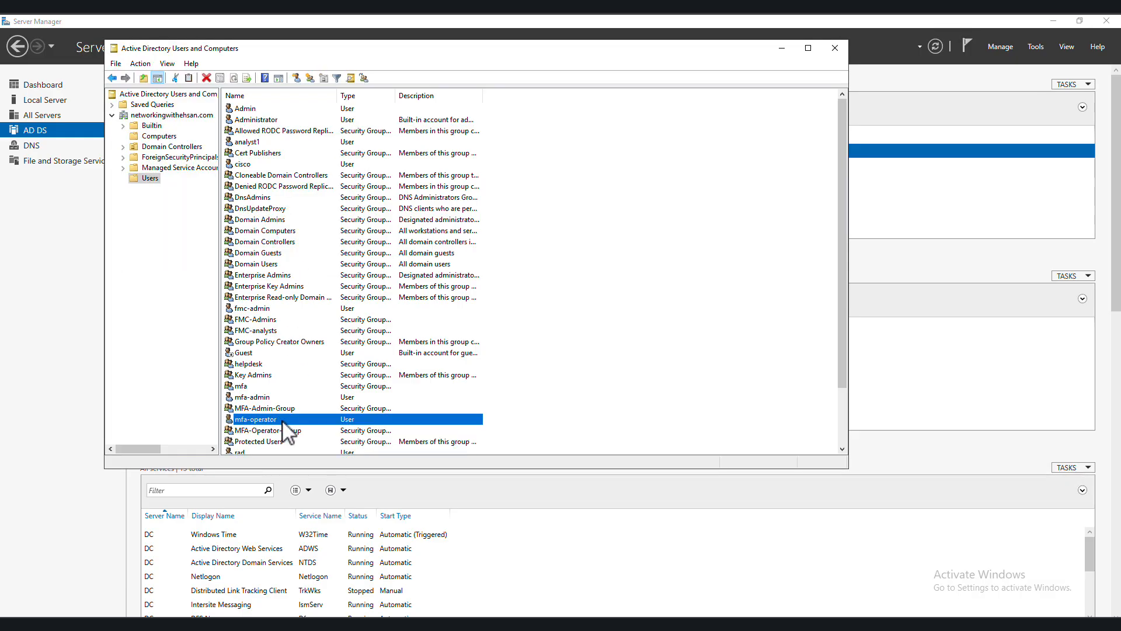
# Add mfa-operator to MFA-Operator-Group, review its Dial-in settings, and save its properties.
pyautogui.rightClick(290, 421)
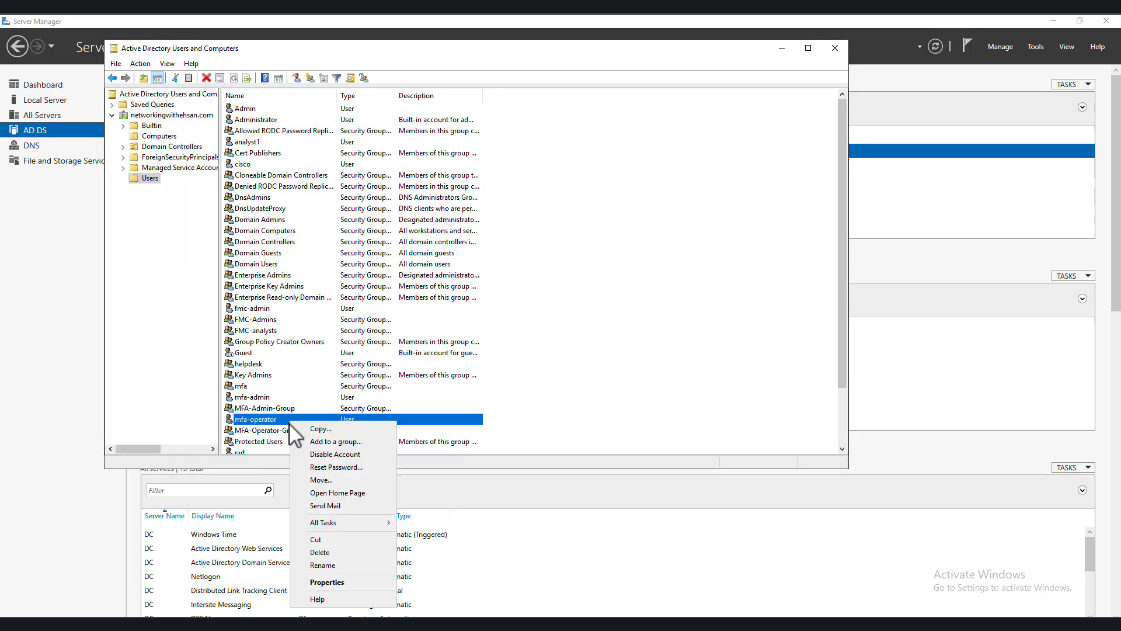
pyautogui.click(325, 582)
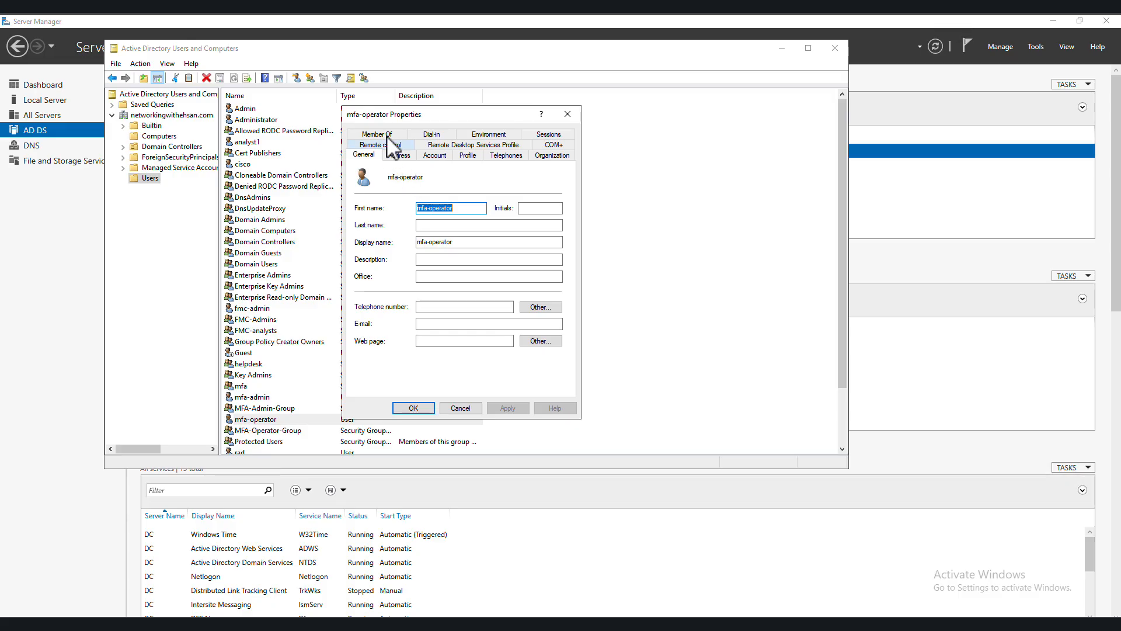
pyautogui.click(377, 135)
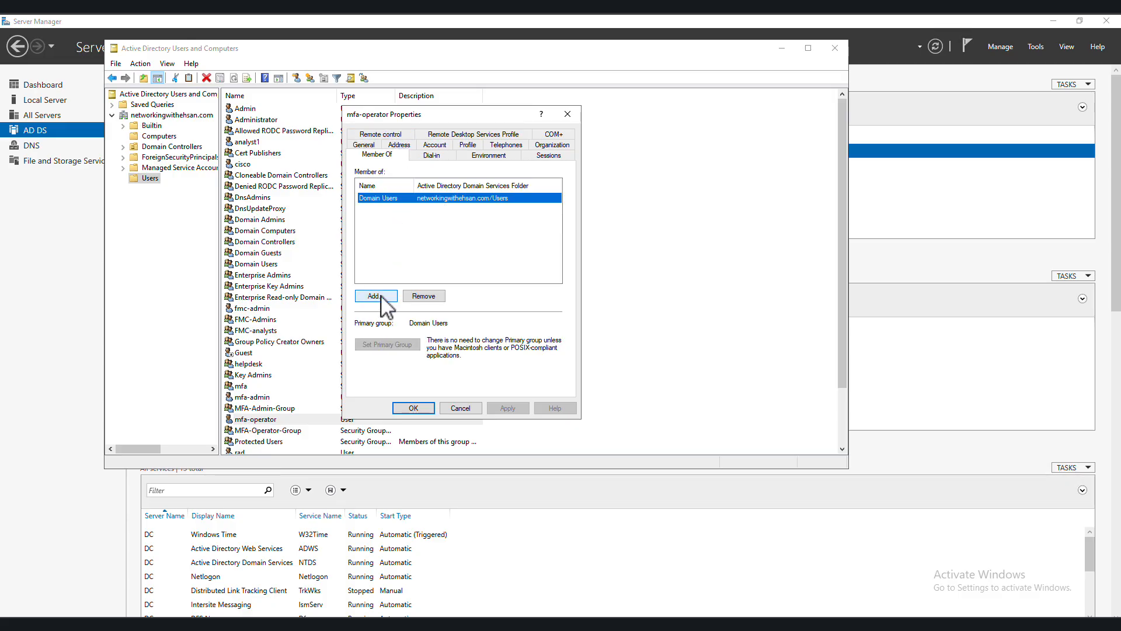
pyautogui.click(376, 296)
pyautogui.write('mfa')
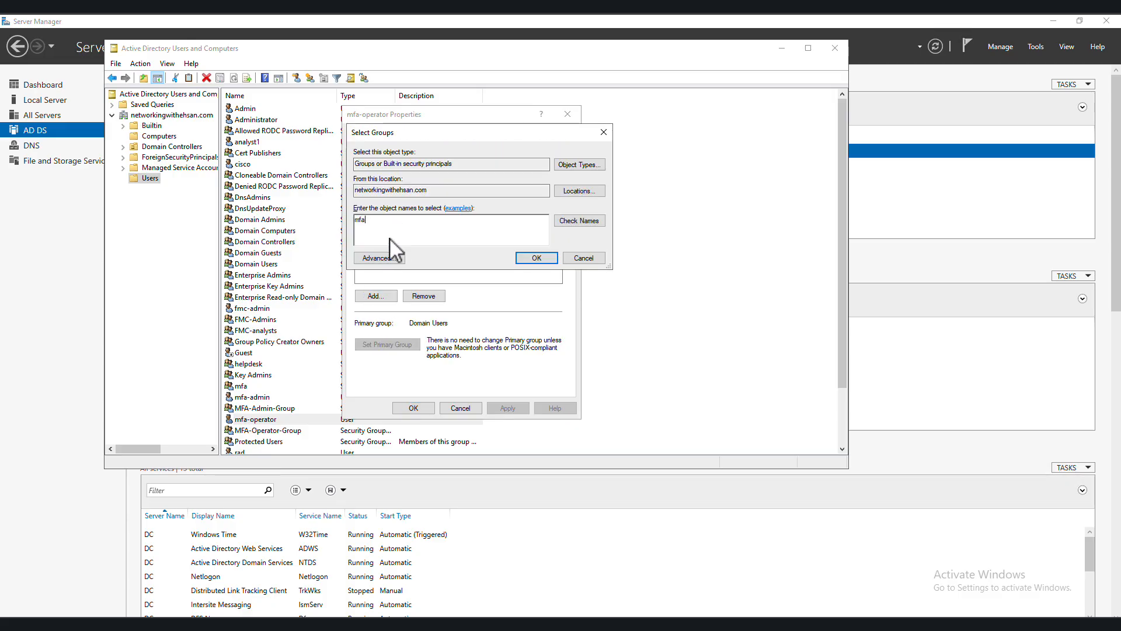
pyautogui.write('-operator')
pyautogui.click(578, 221)
pyautogui.doubleClick(355, 220)
pyautogui.click(537, 258)
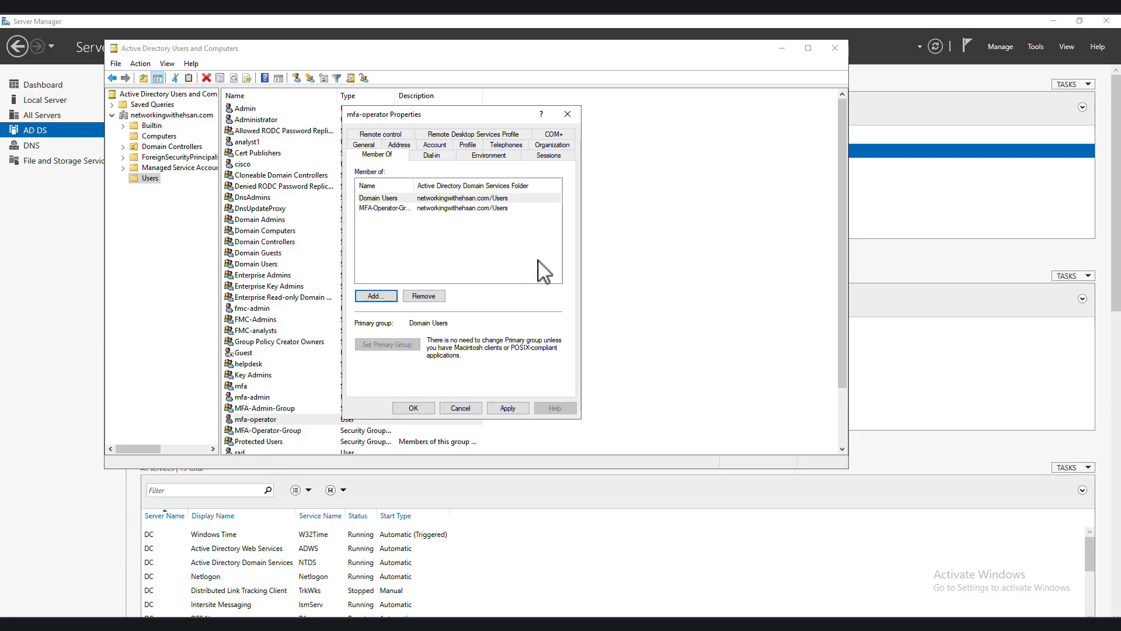
pyautogui.click(390, 209)
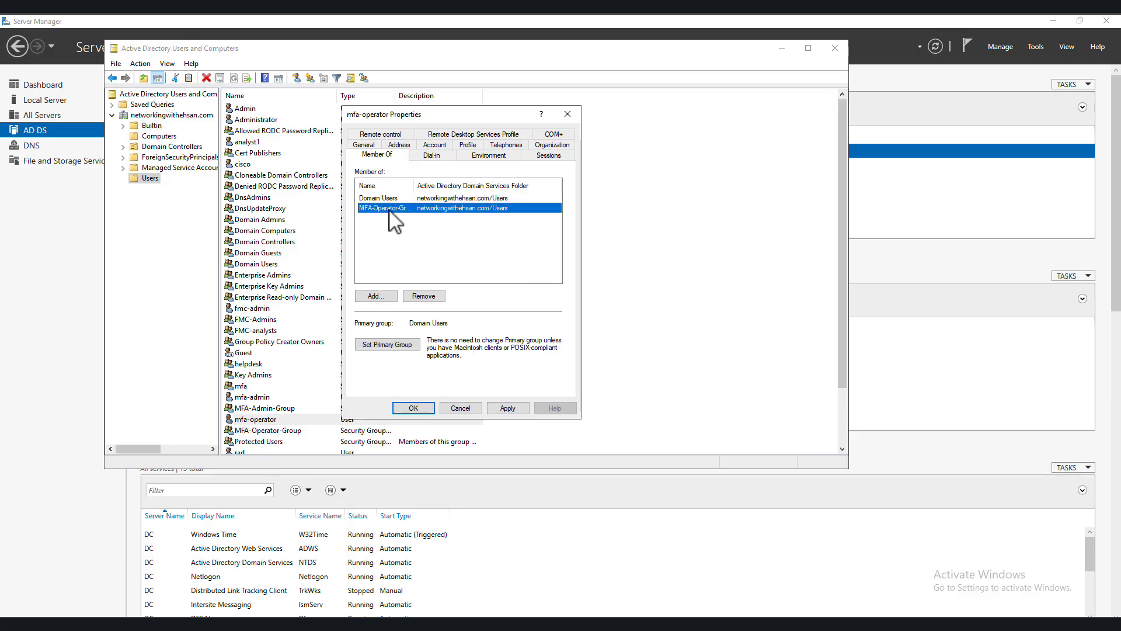
pyautogui.click(430, 155)
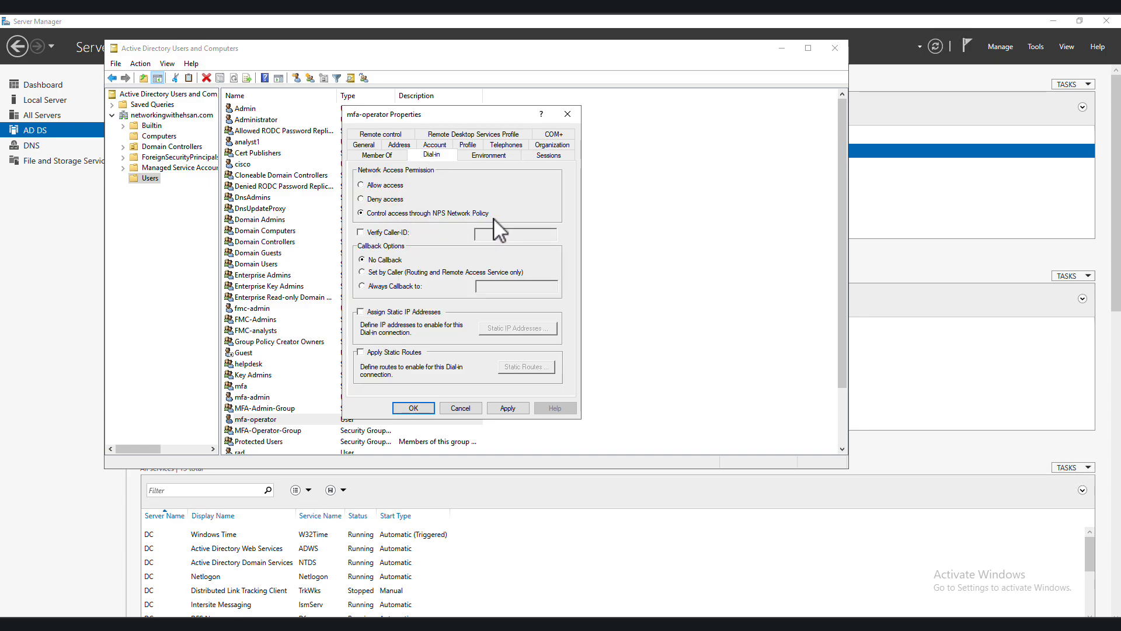
pyautogui.click(403, 408)
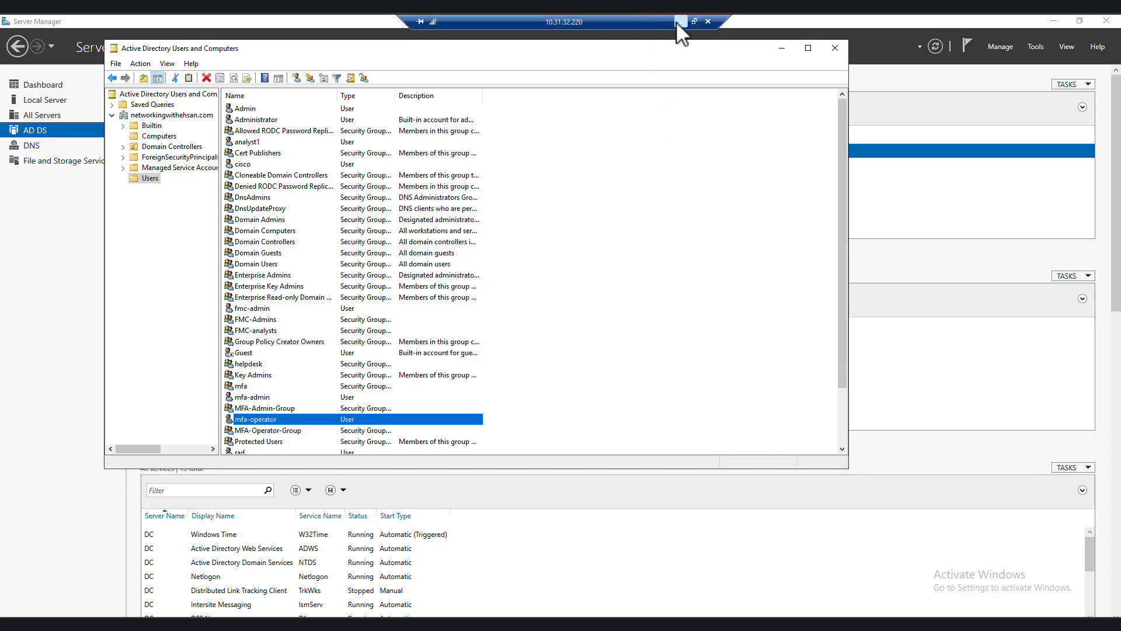
# Minimize the current session and start a Remote Desktop connection to 10.31.32.195.
pyautogui.click(675, 21)
pyautogui.doubleClick(539, 205)
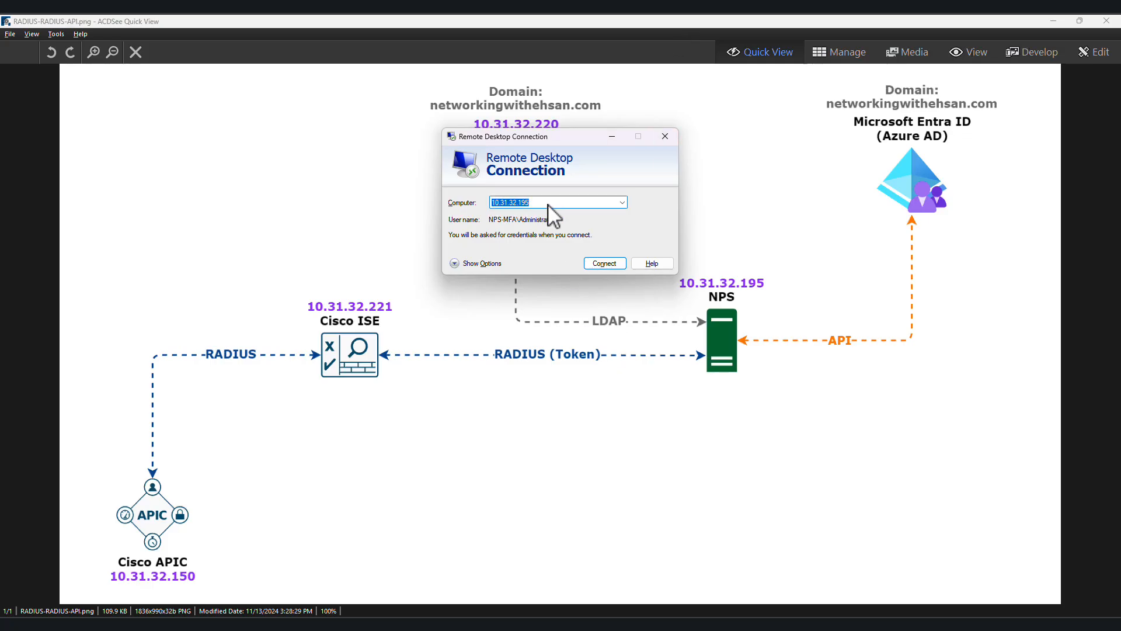
pyautogui.click(604, 264)
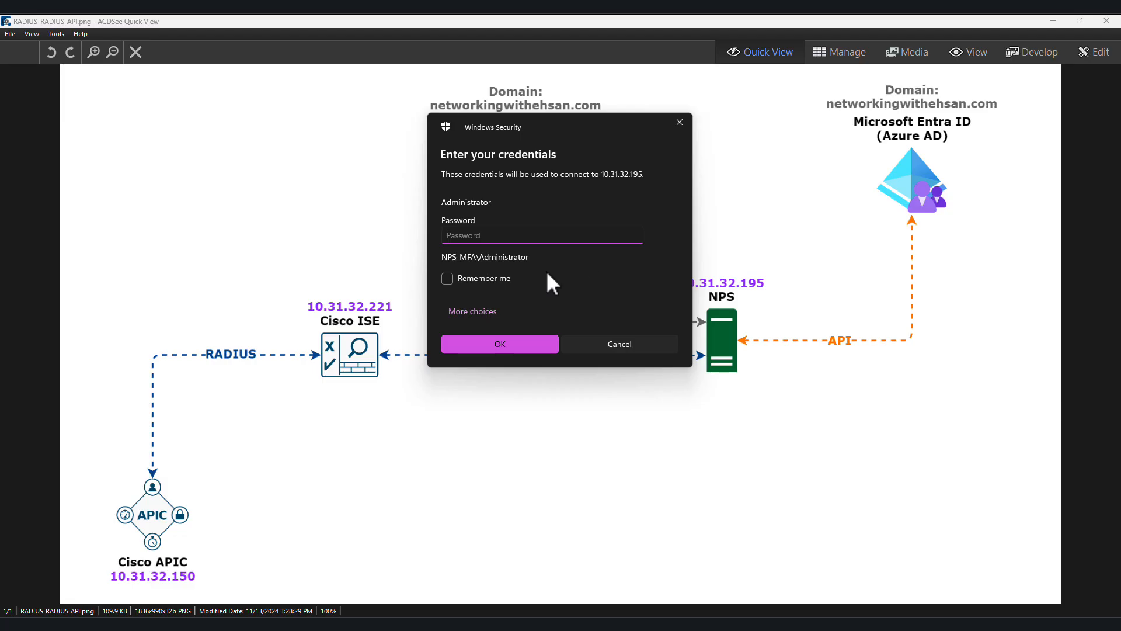
# Sign in with the domain administrator account and password, accepting the server certificate.
pyautogui.click(468, 311)
pyautogui.click(488, 377)
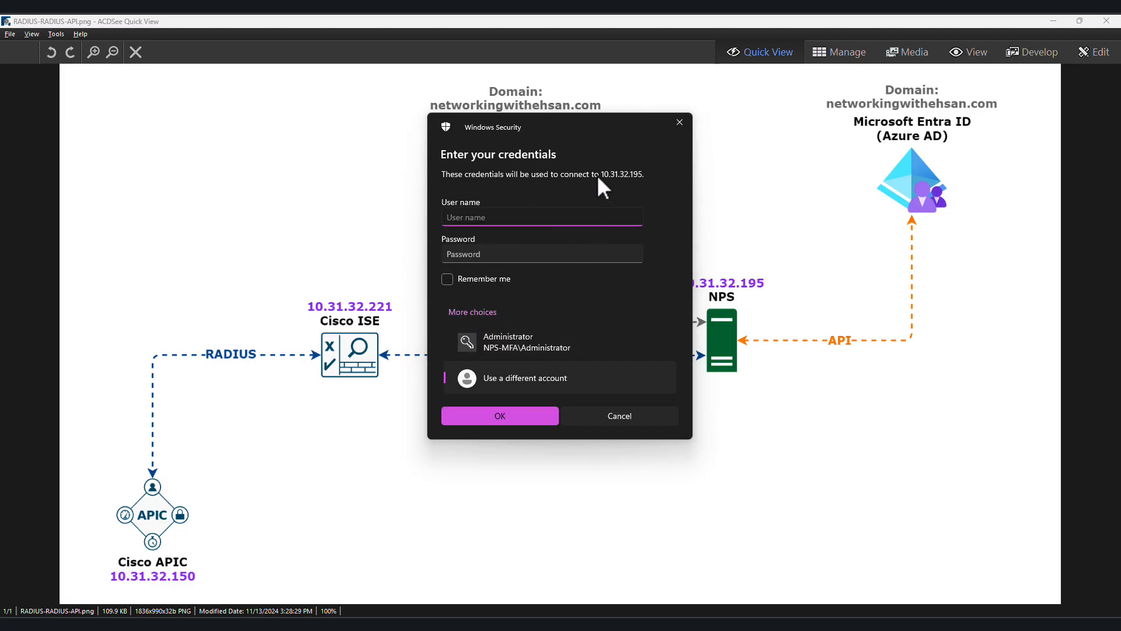
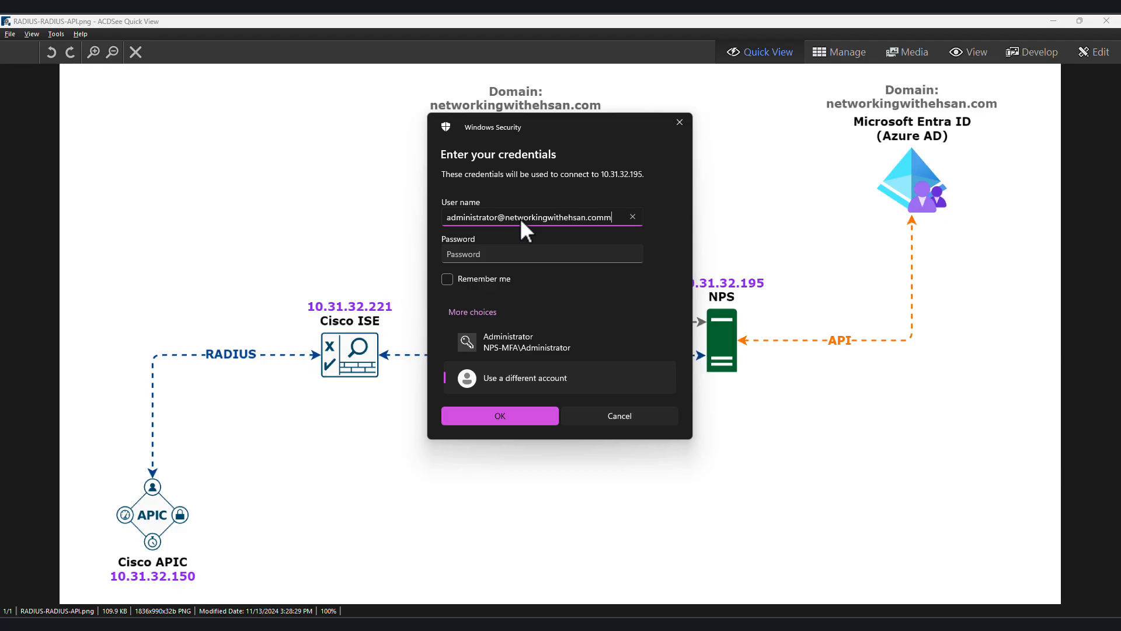
pyautogui.click(569, 255)
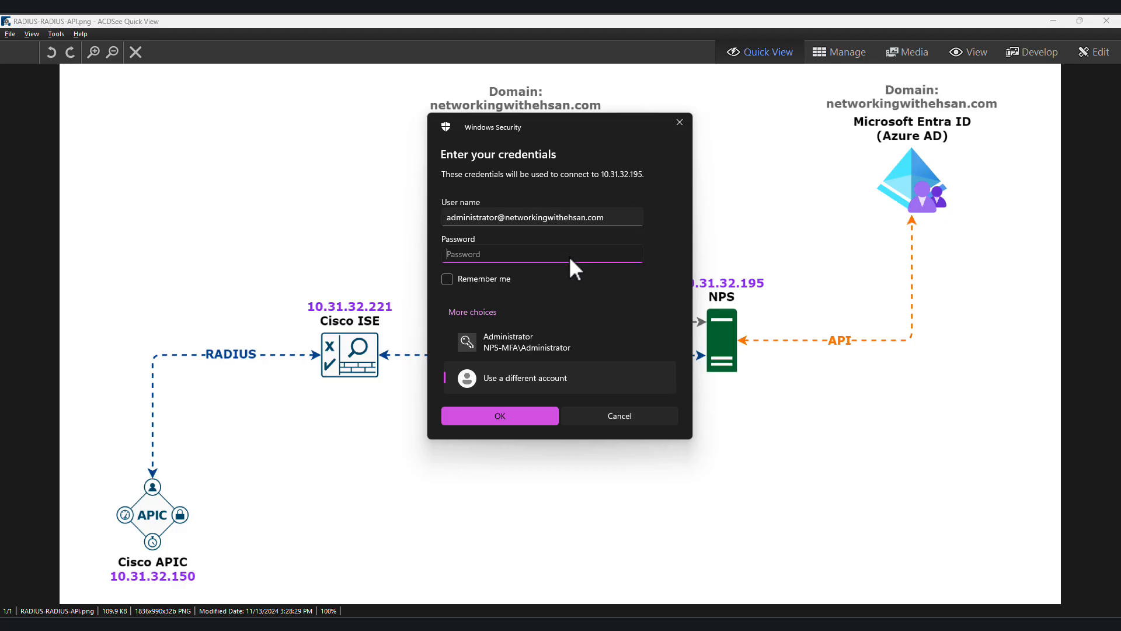
pyautogui.write('••••••••')
pyautogui.click(489, 416)
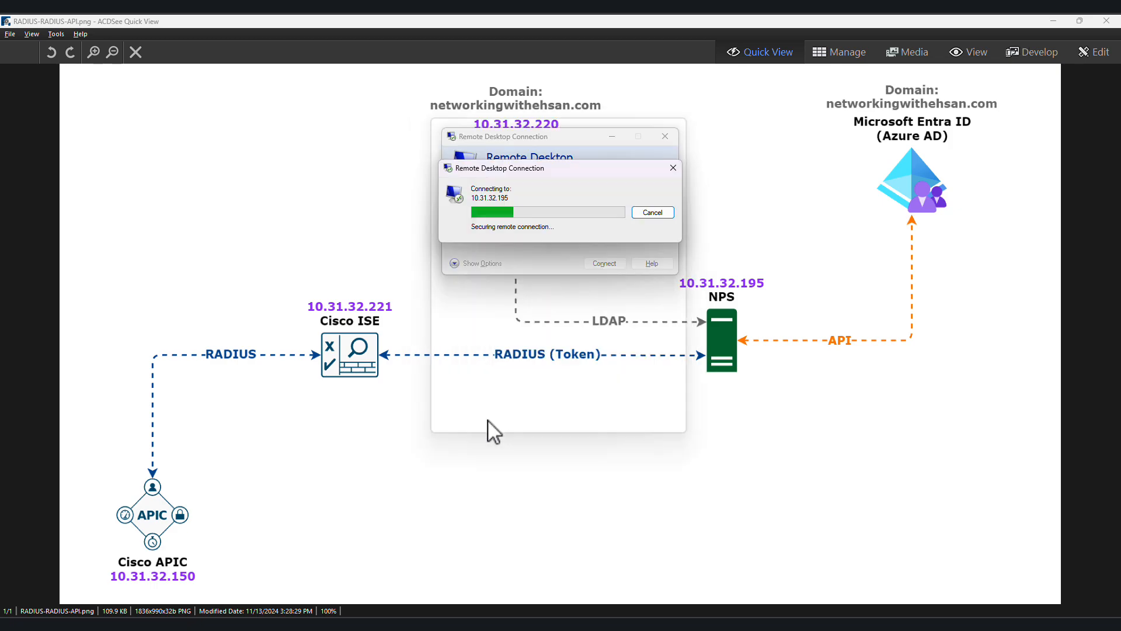
pyautogui.click(596, 303)
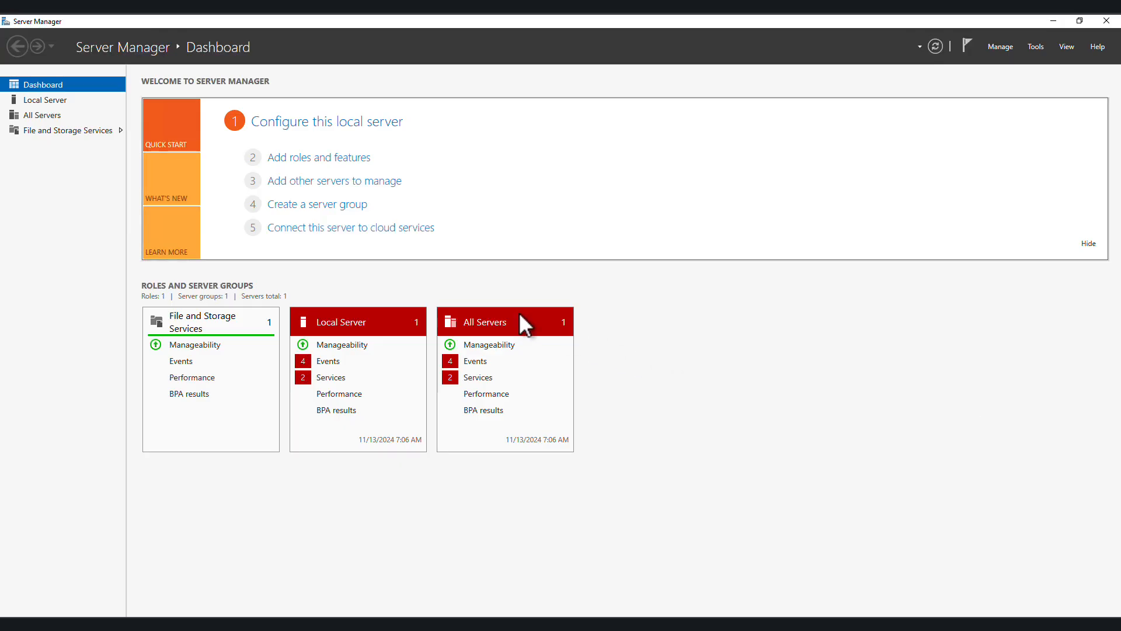
# In the Add Roles and Features wizard, select Network Policy and Access Services with its management tools.
pyautogui.click(303, 157)
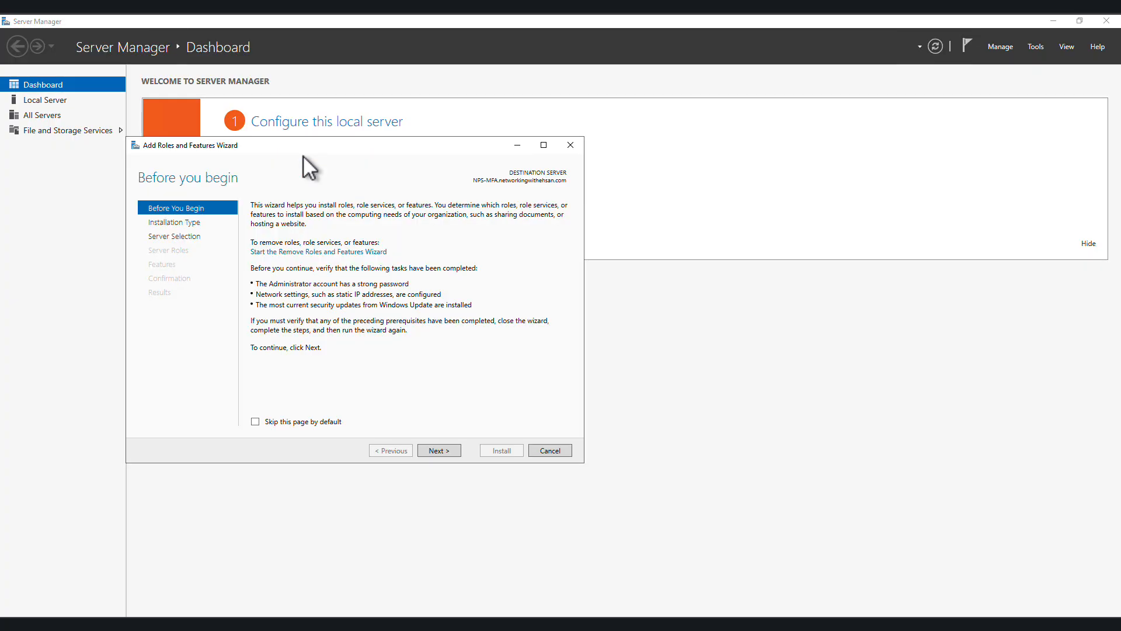
pyautogui.click(441, 450)
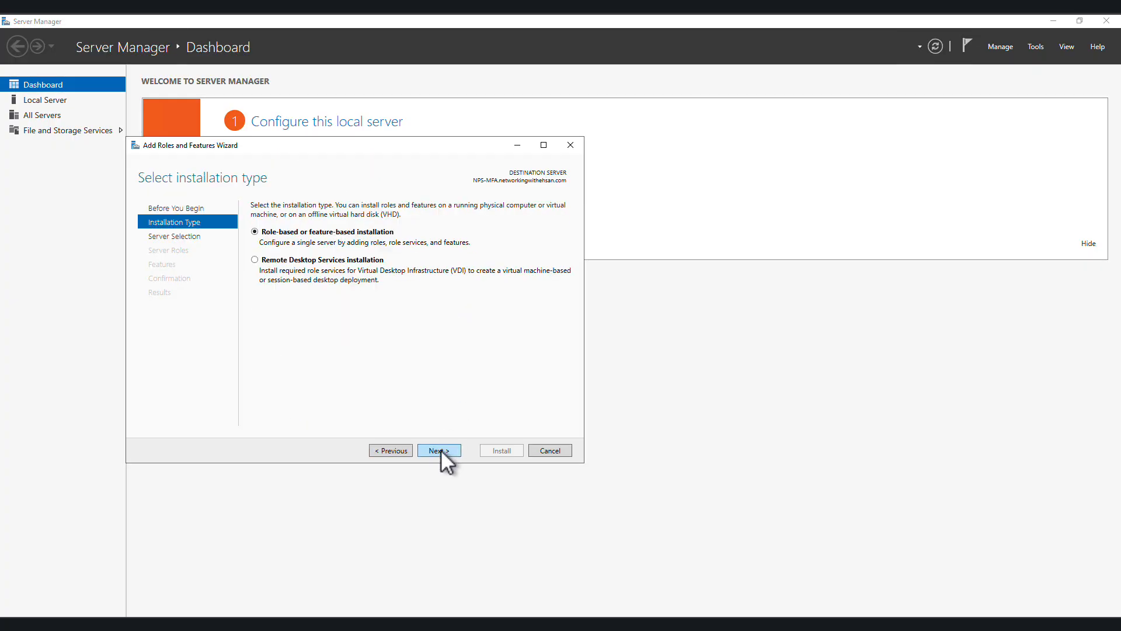
pyautogui.click(440, 450)
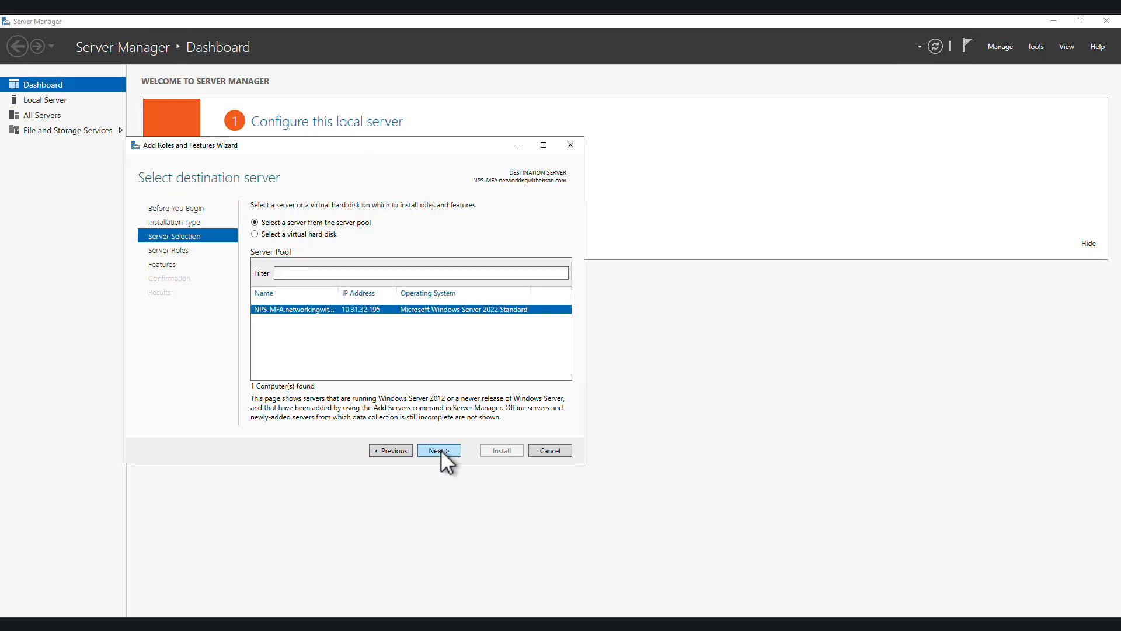
pyautogui.click(440, 450)
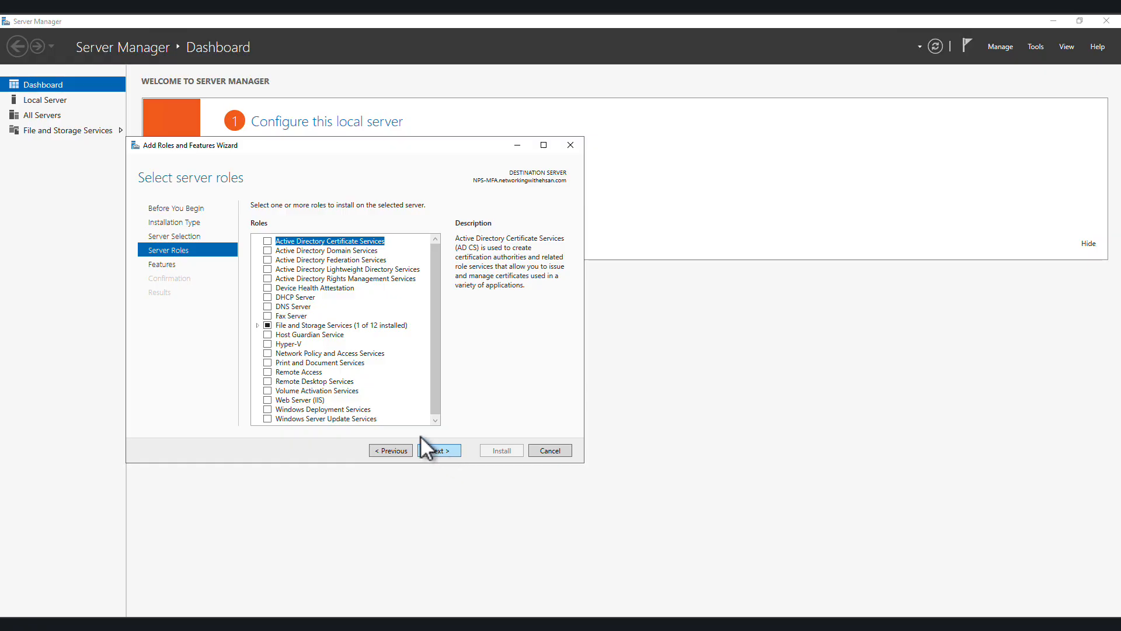
pyautogui.click(327, 352)
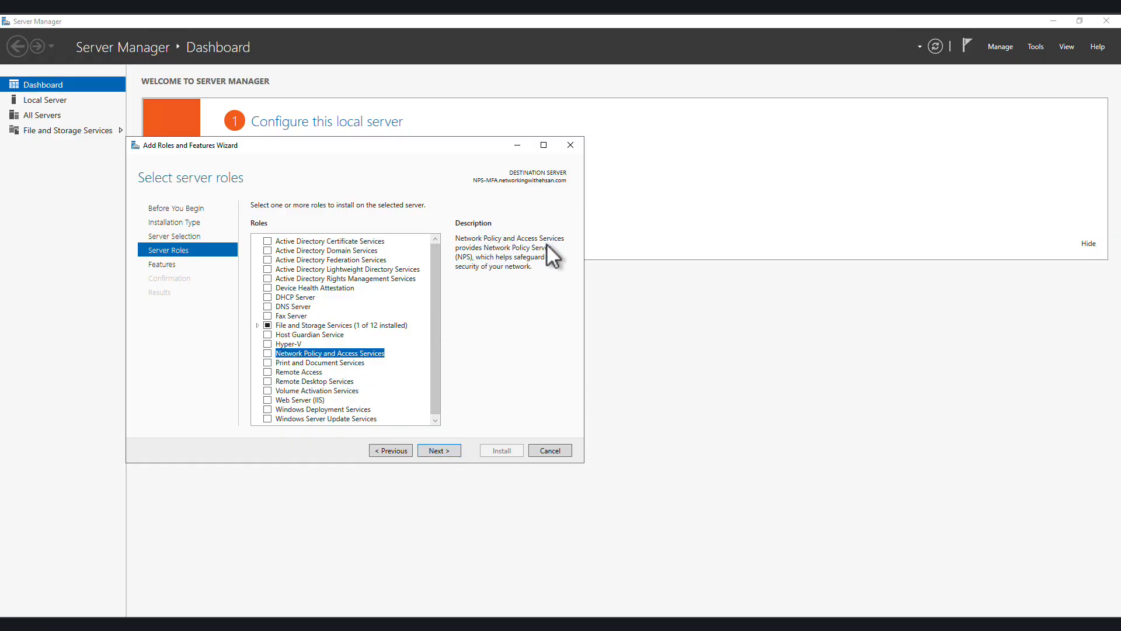
pyautogui.click(269, 354)
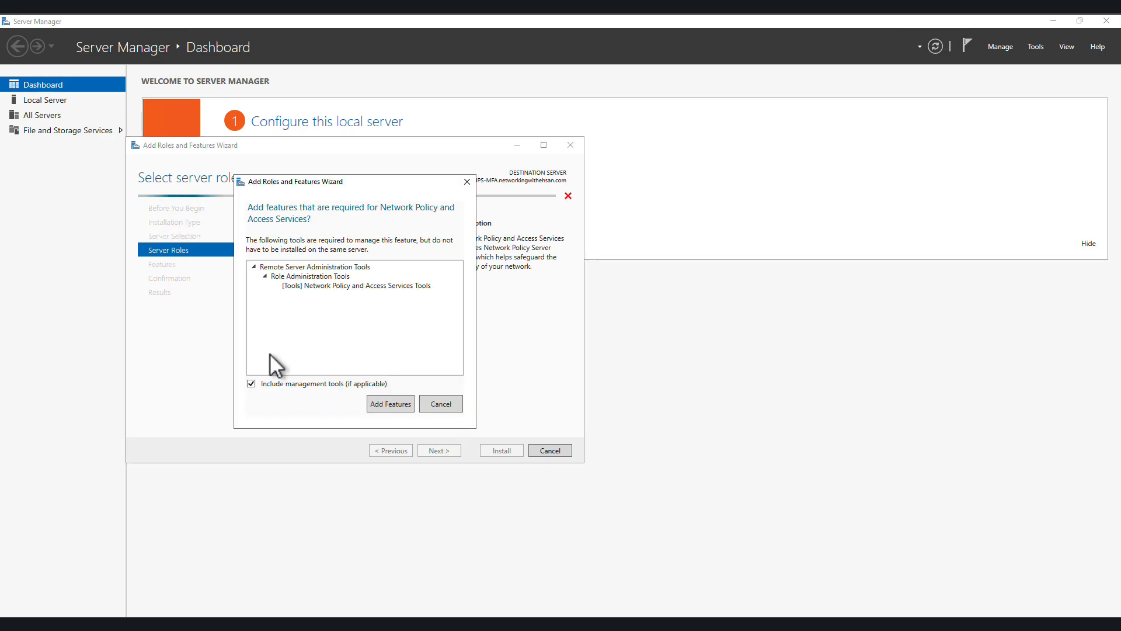
pyautogui.click(380, 404)
pyautogui.click(443, 449)
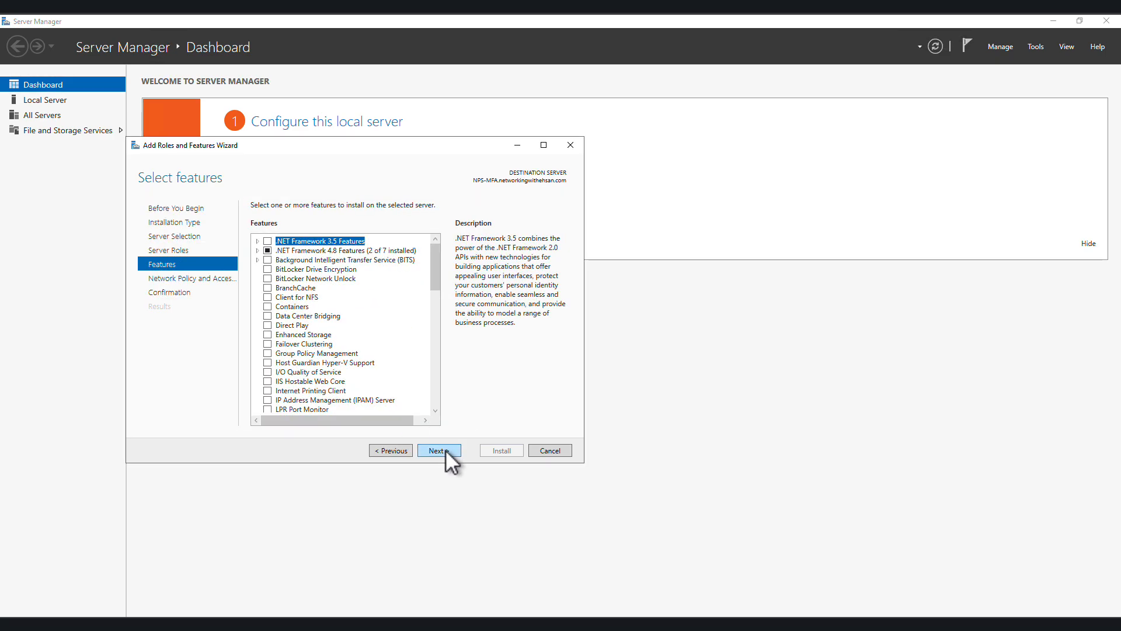
# Install the role, close the finished wizard, and check the installation notification.
pyautogui.click(446, 450)
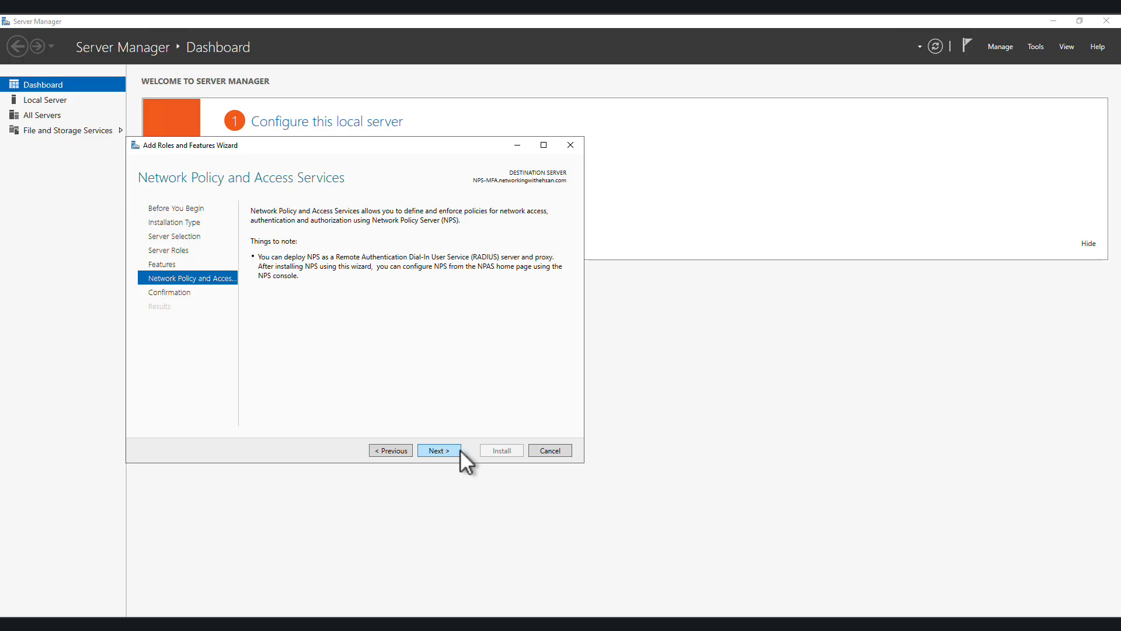
pyautogui.click(459, 450)
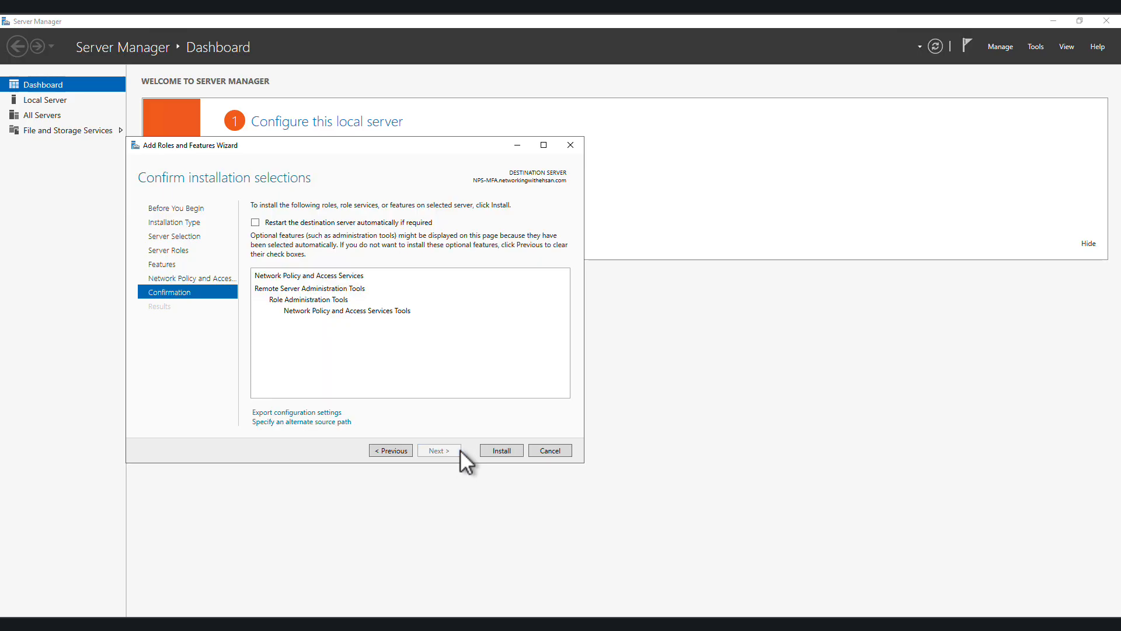
pyautogui.click(506, 452)
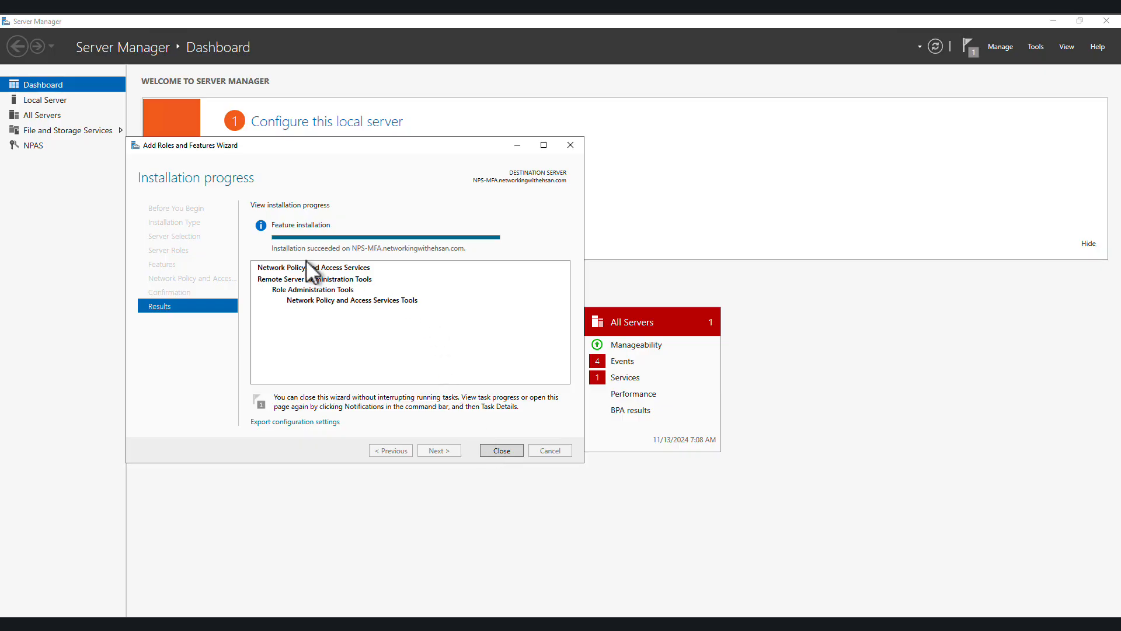
pyautogui.click(501, 450)
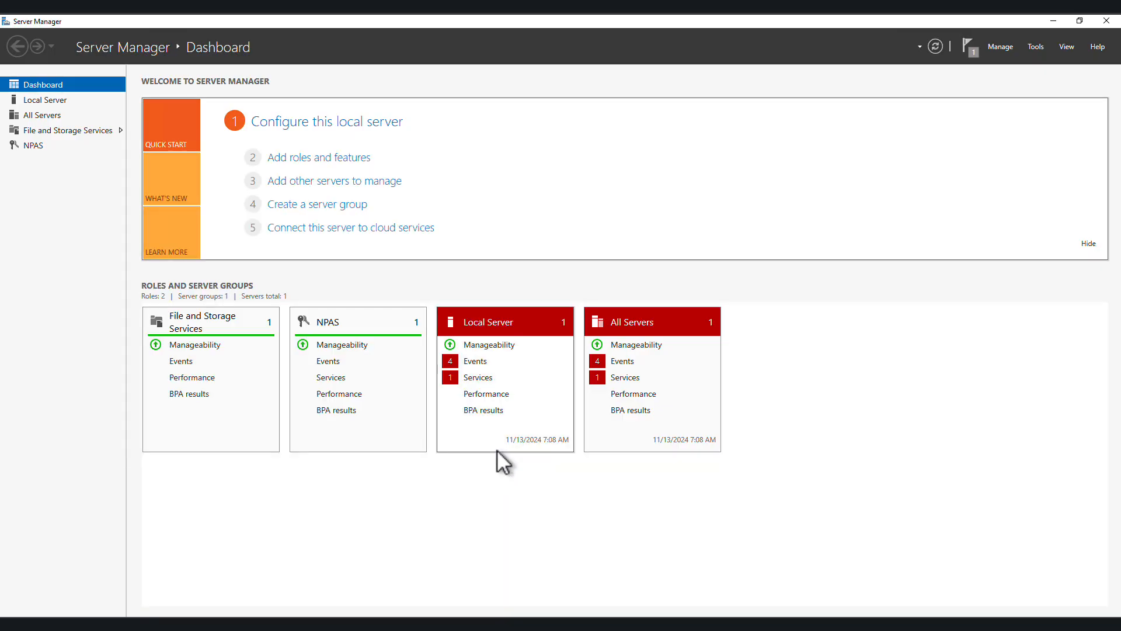
pyautogui.click(968, 43)
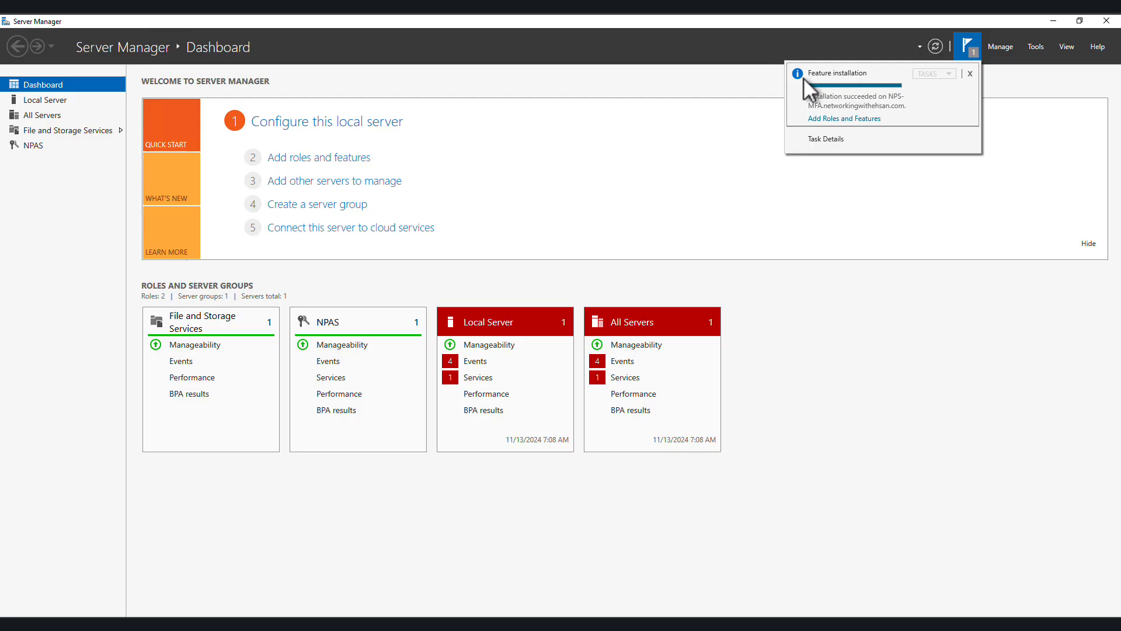
# Pin the Network Policy Server app to the taskbar from Start search.
pyautogui.click(887, 374)
pyautogui.click(14, 625)
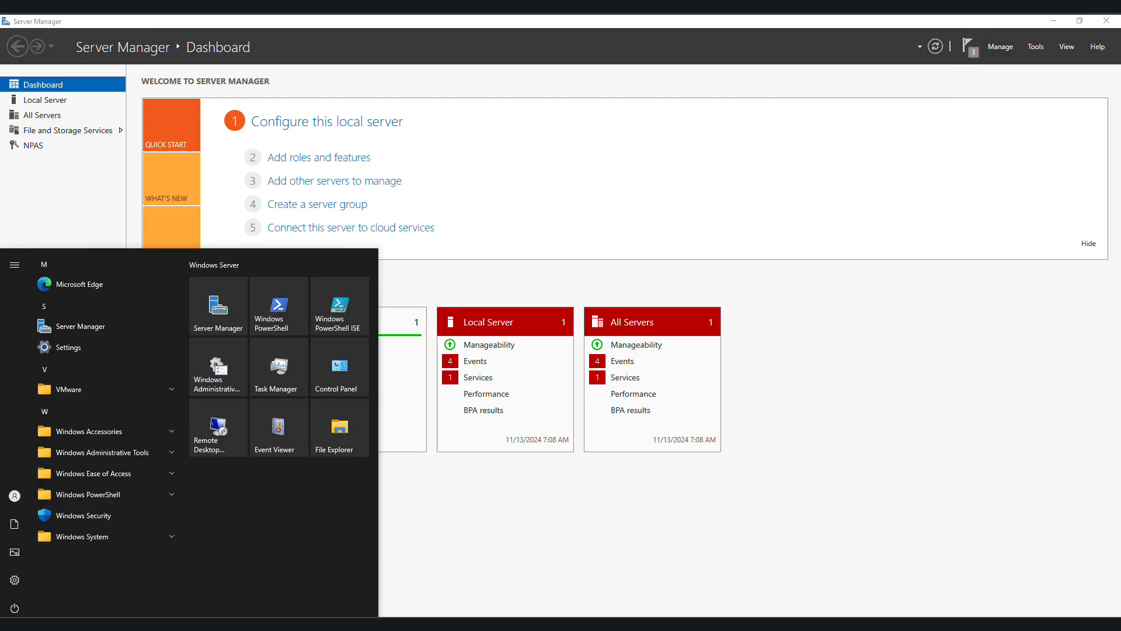
pyautogui.write('n')
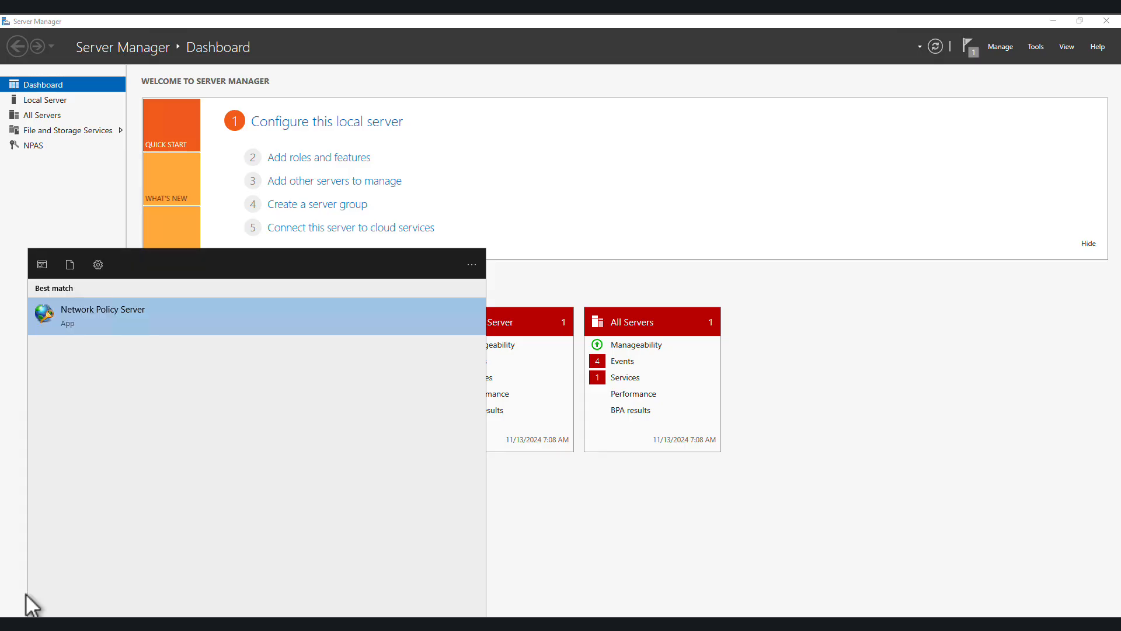
pyautogui.click(109, 316)
pyautogui.rightClick(110, 314)
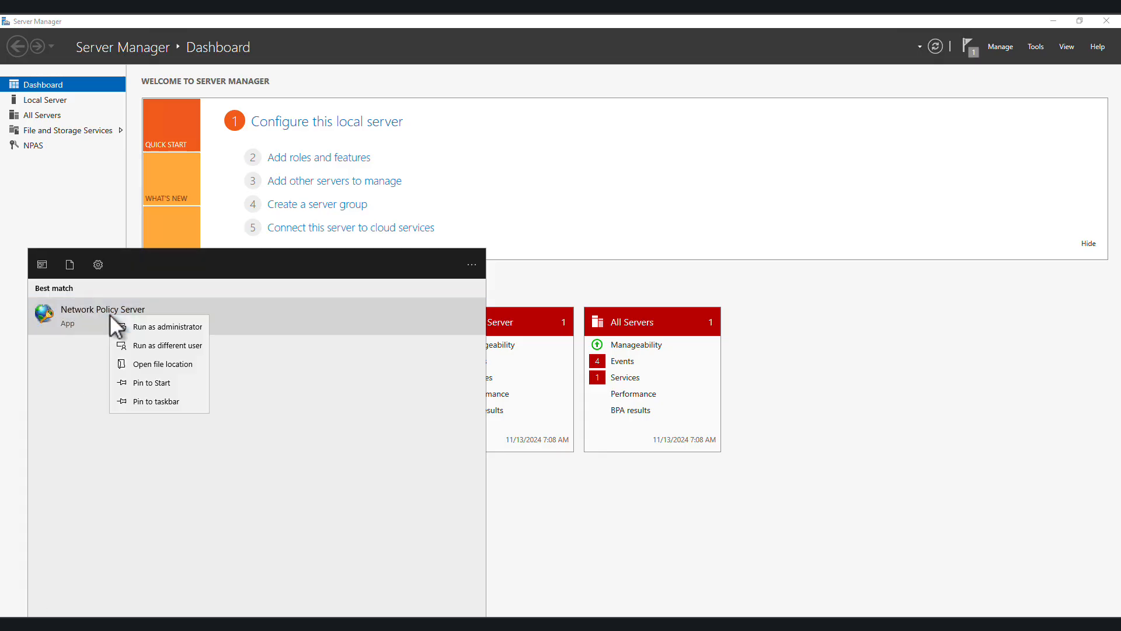
pyautogui.click(155, 401)
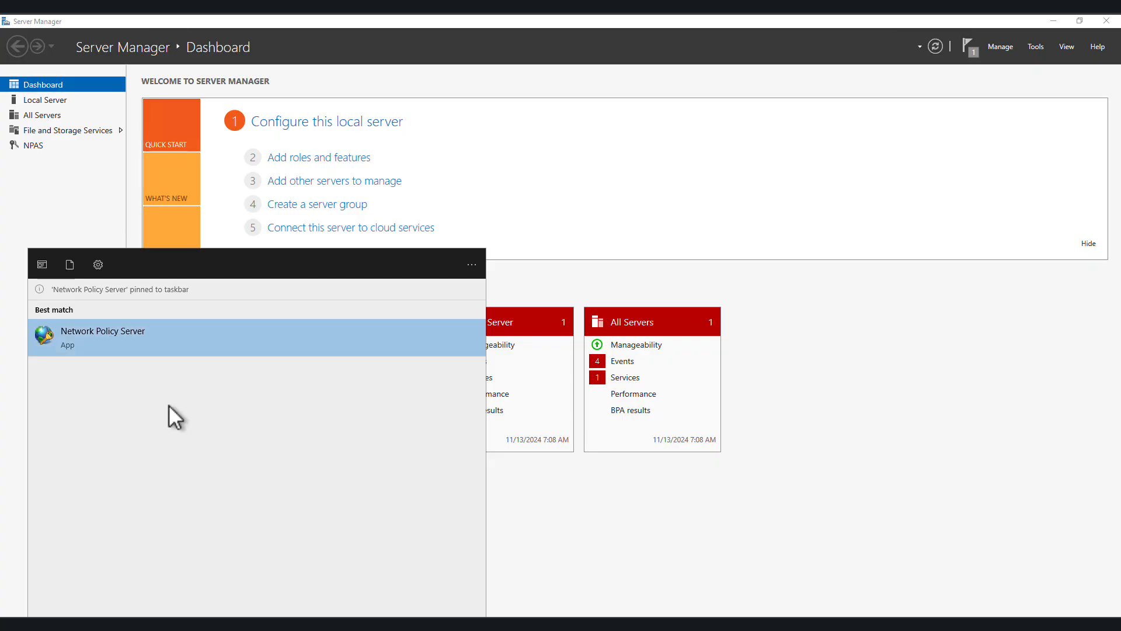
pyautogui.press('Escape')
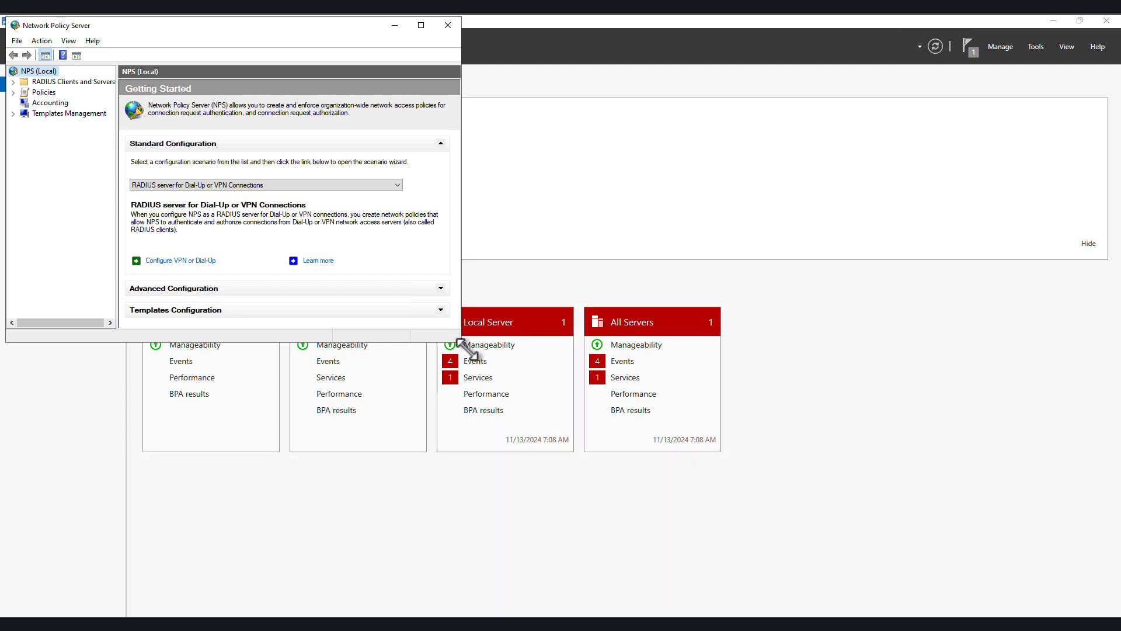
# Register NPS (Local) in Active Directory to read users' dial-in properties, confirming both prompts.
pyautogui.moveTo(461, 343); pyautogui.dragTo(769, 494)
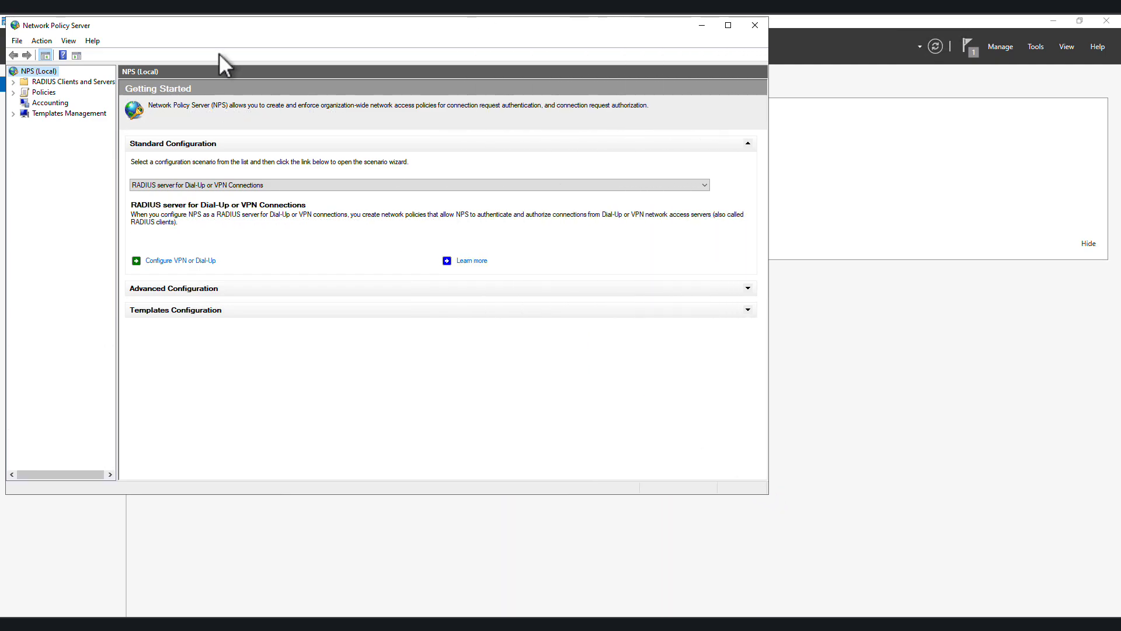
pyautogui.moveTo(212, 24); pyautogui.dragTo(498, 107)
pyautogui.rightClick(321, 152)
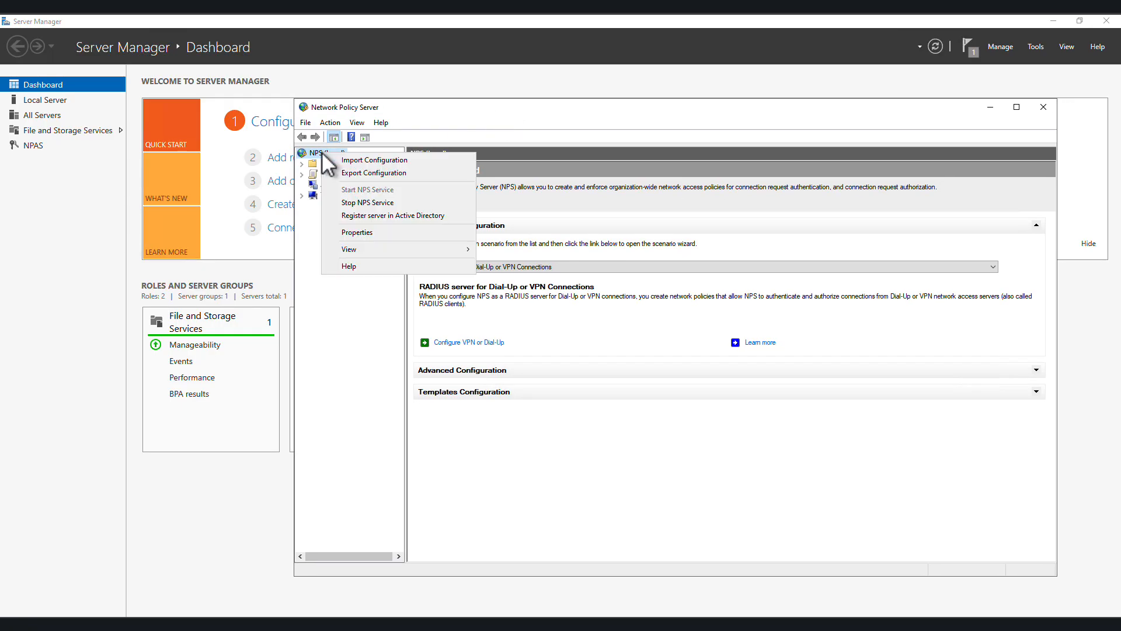
pyautogui.click(396, 216)
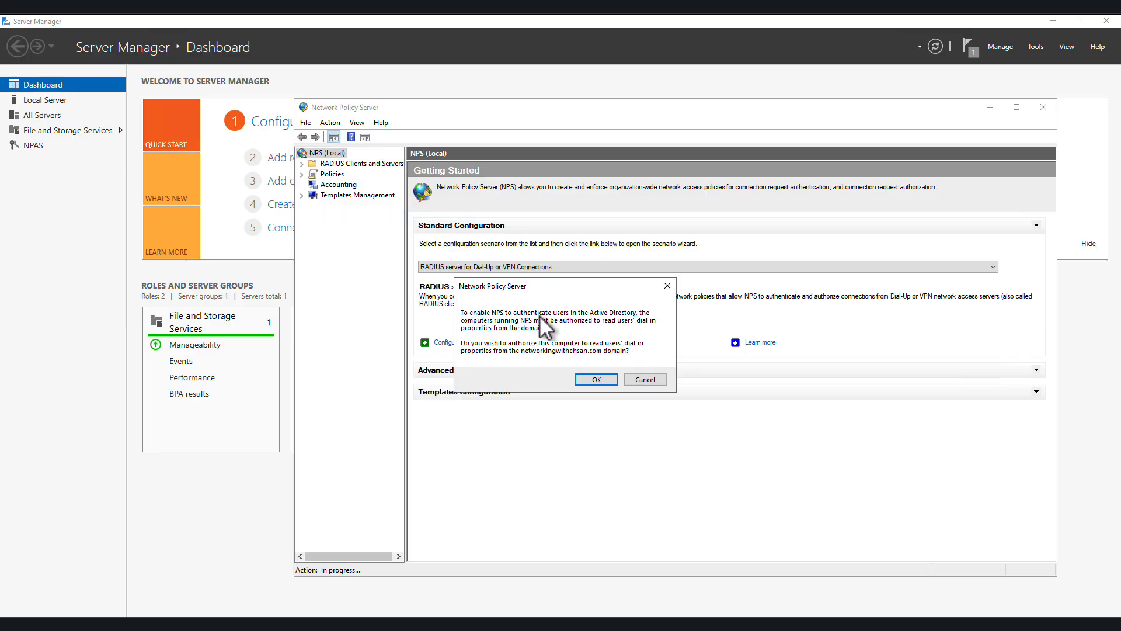
pyautogui.click(589, 379)
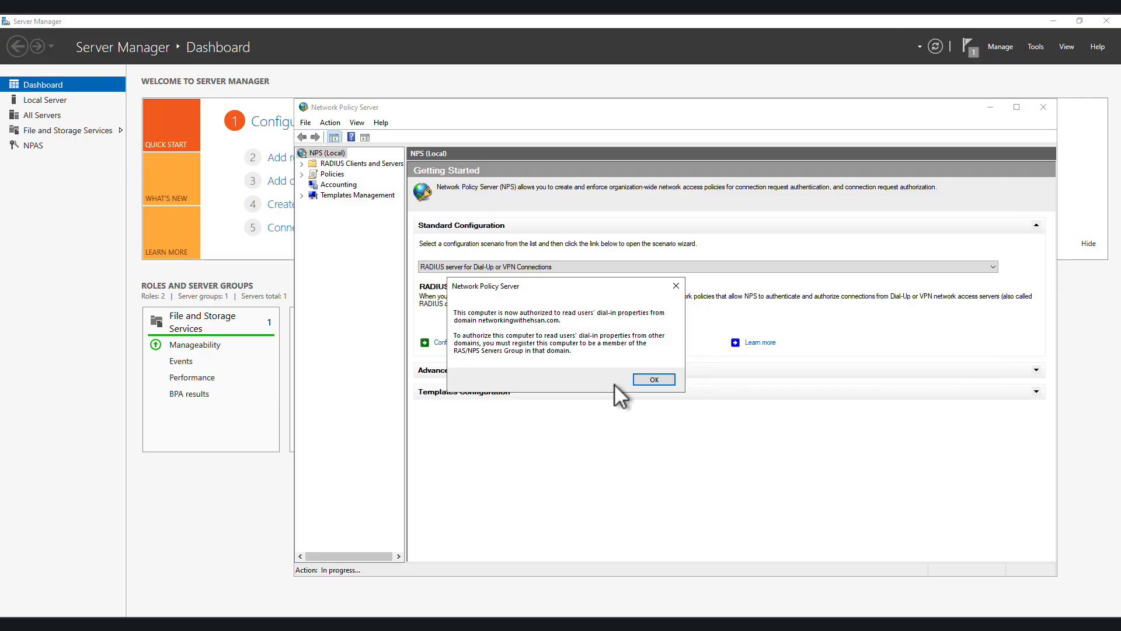
pyautogui.click(645, 378)
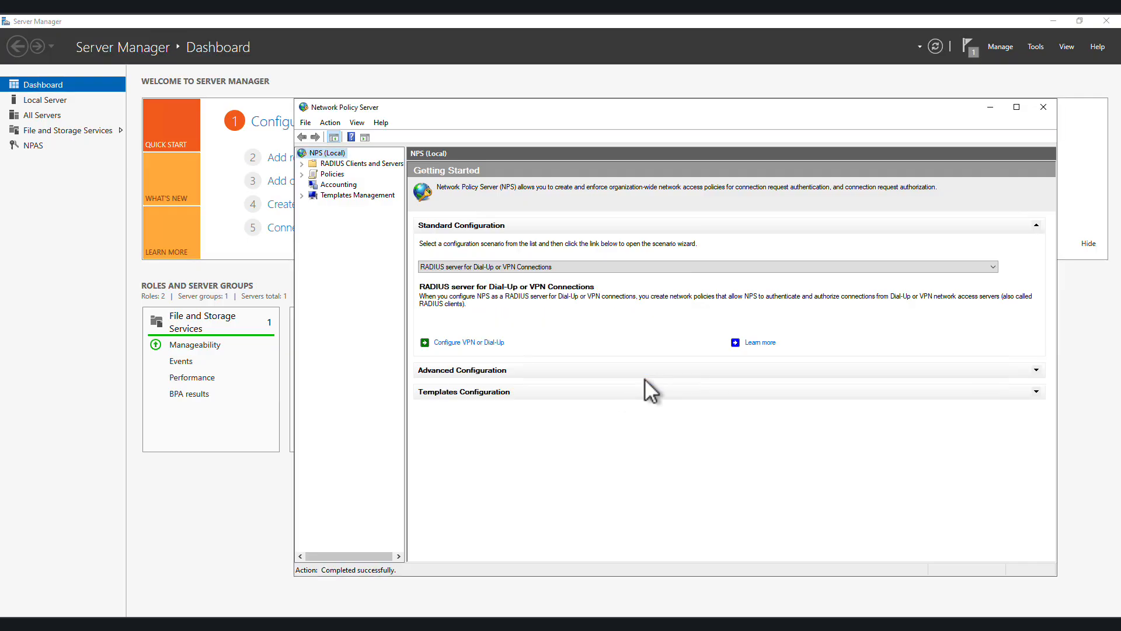
pyautogui.click(679, 19)
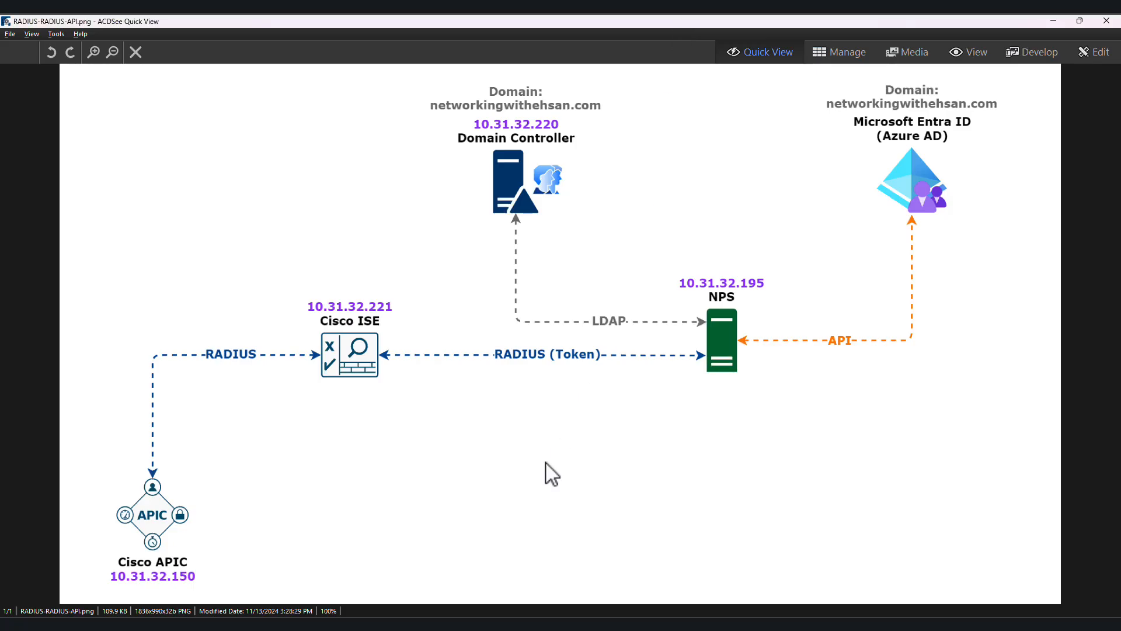
pyautogui.moveTo(533, 623)
pyautogui.click(524, 563)
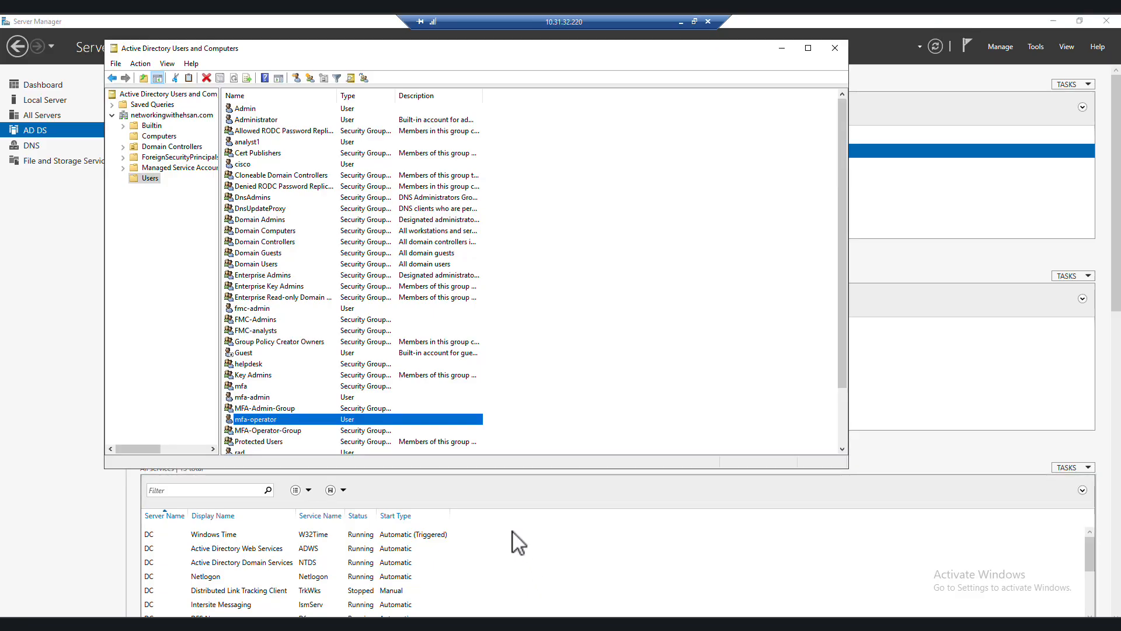
pyautogui.click(174, 138)
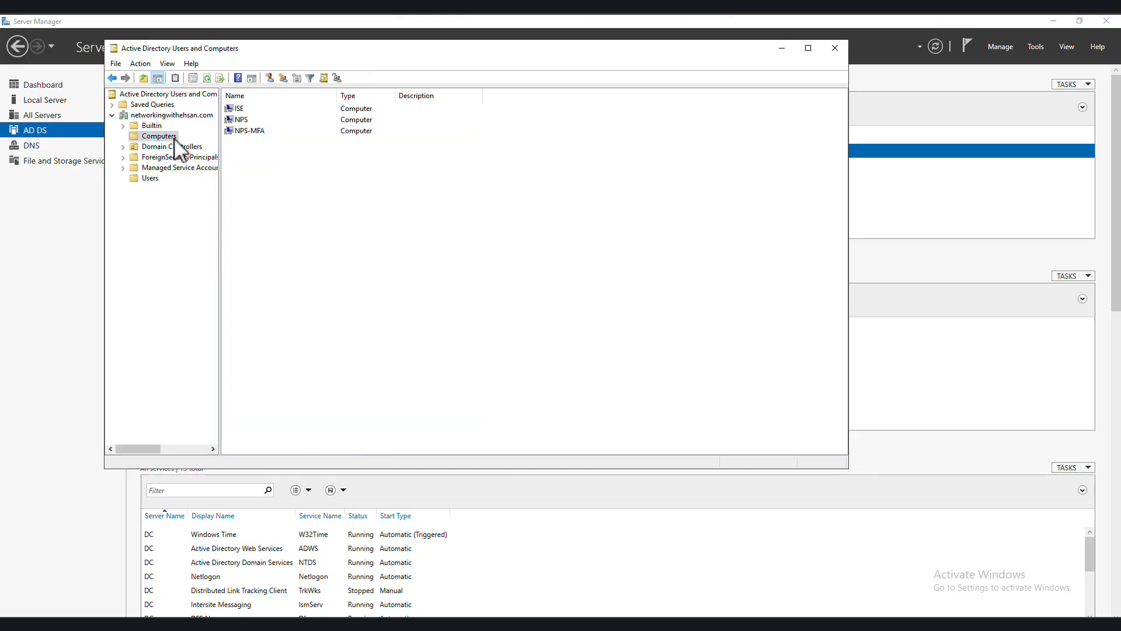
pyautogui.click(256, 130)
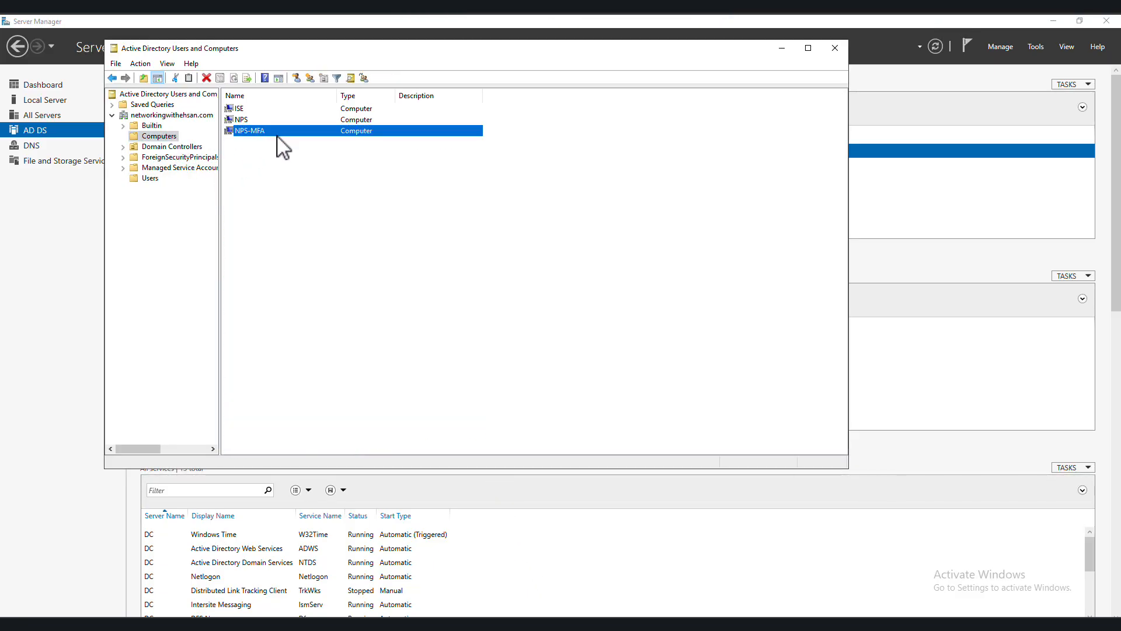
pyautogui.rightClick(277, 136)
pyautogui.click(313, 253)
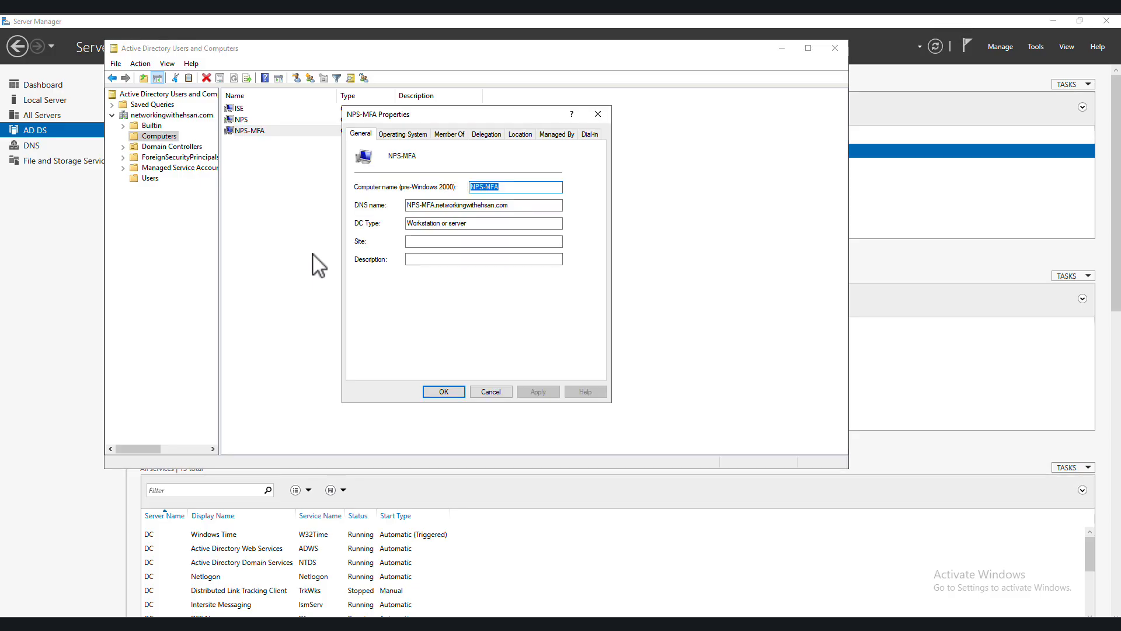
pyautogui.click(443, 134)
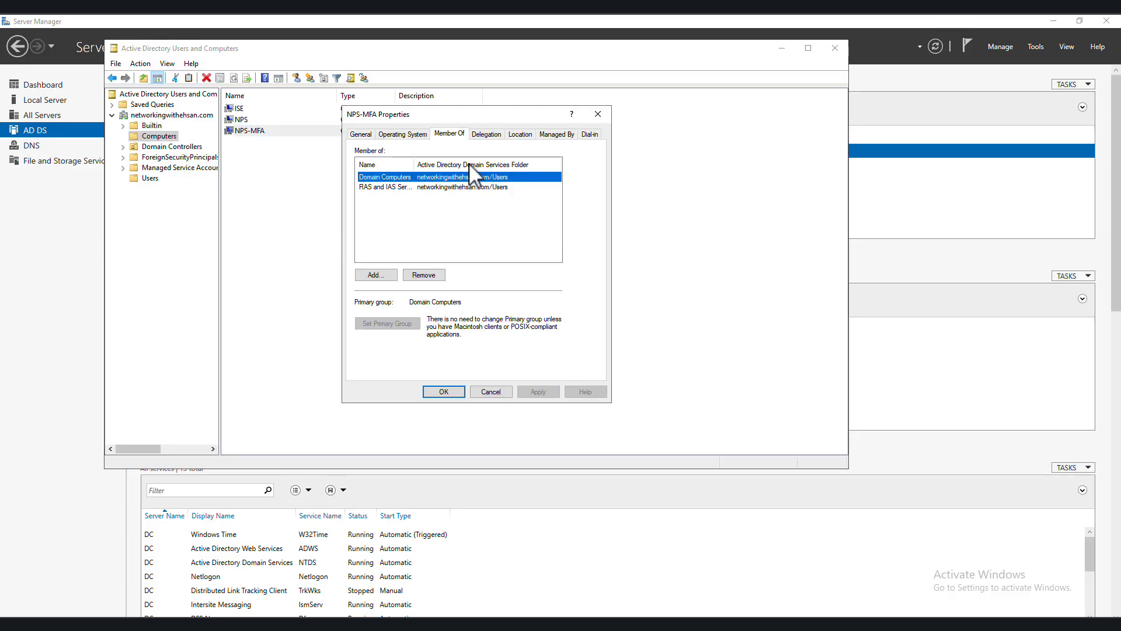
pyautogui.click(399, 187)
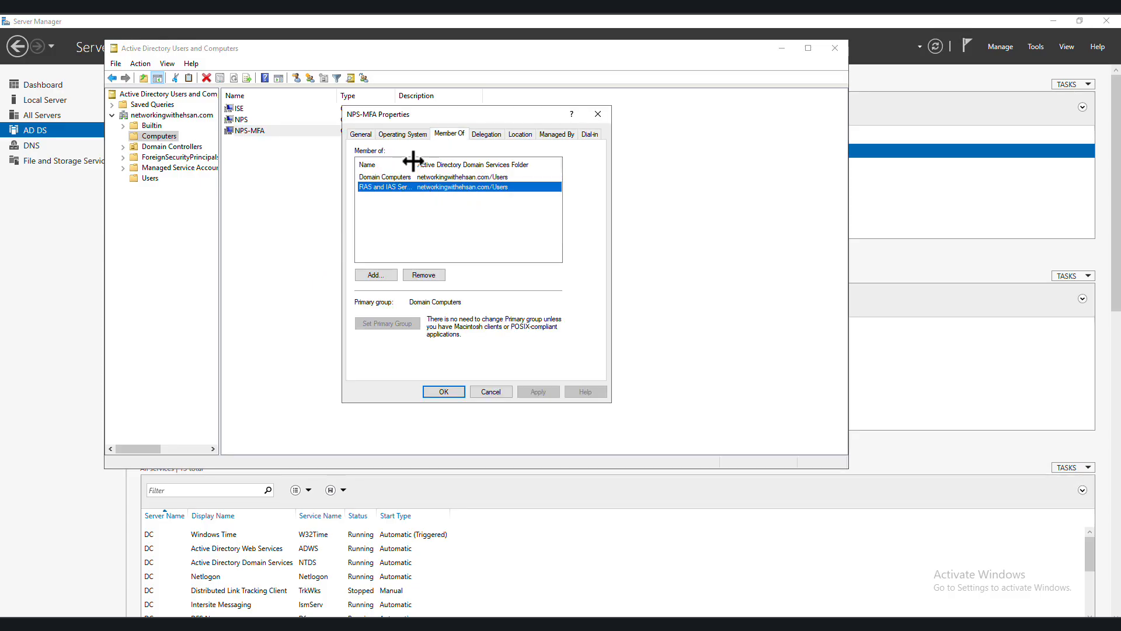
pyautogui.moveTo(413, 163); pyautogui.dragTo(459, 163)
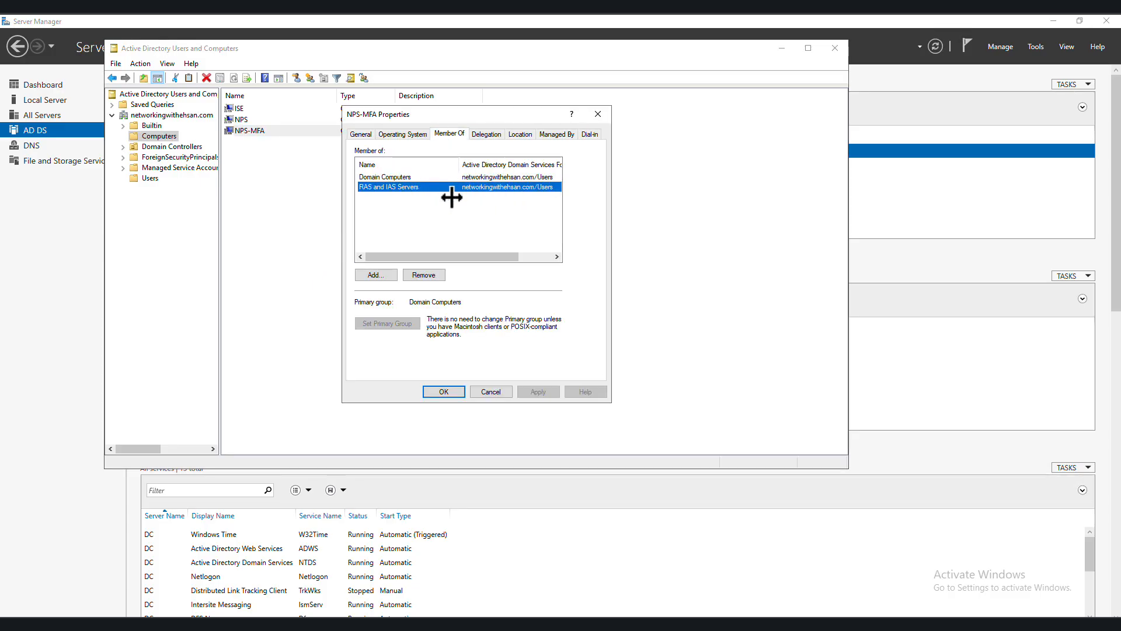
pyautogui.doubleClick(387, 188)
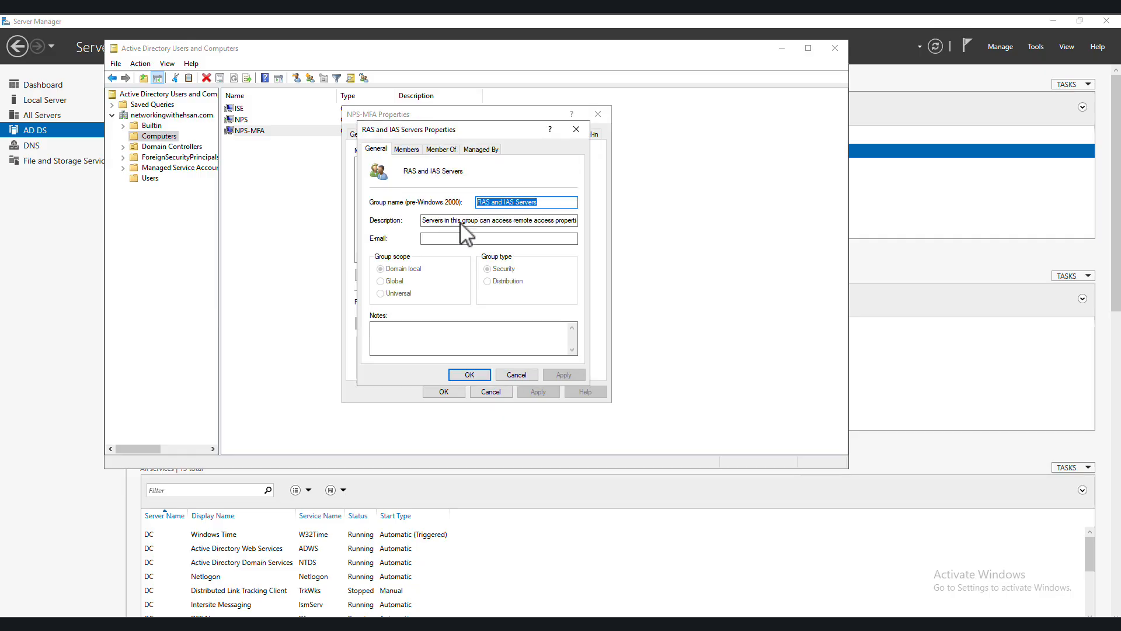
pyautogui.click(437, 151)
pyautogui.click(407, 150)
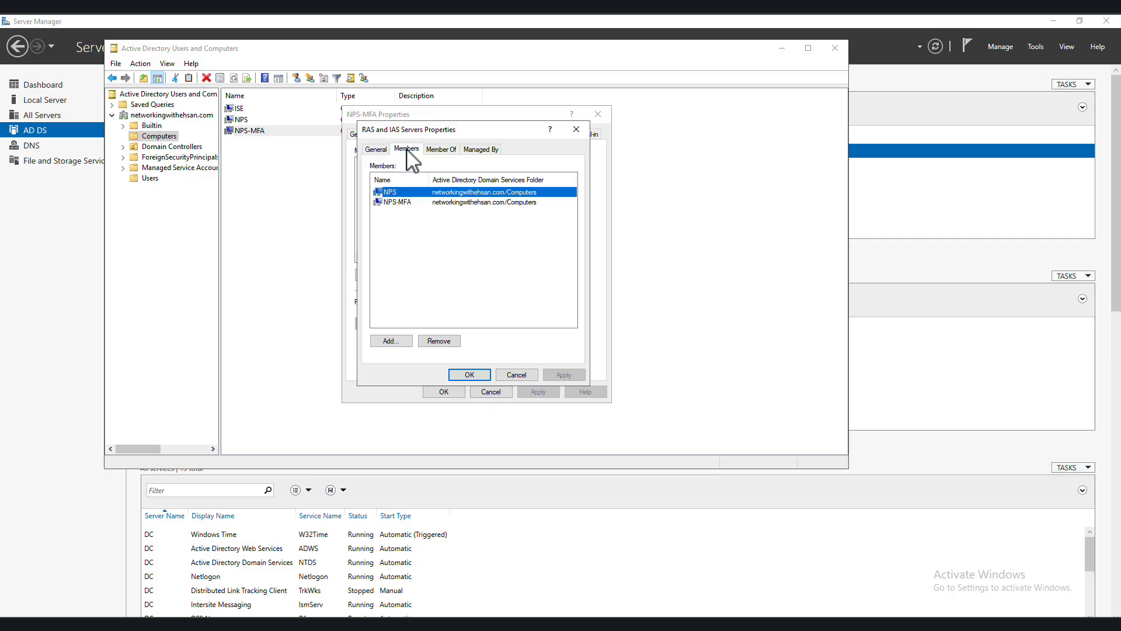
pyautogui.click(470, 375)
pyautogui.click(443, 392)
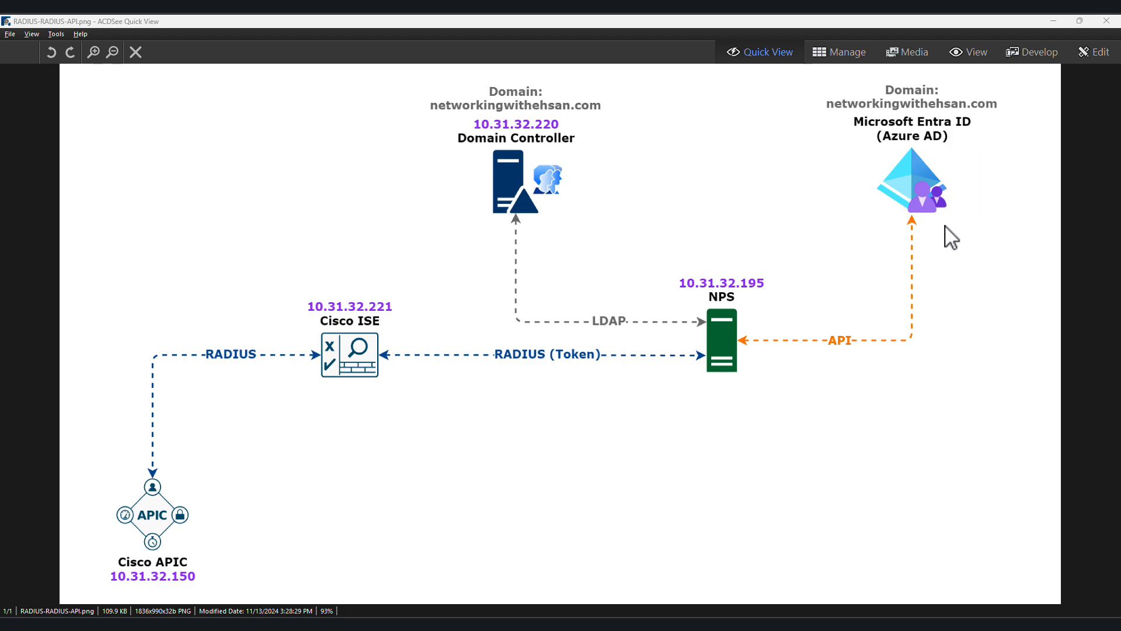
pyautogui.moveTo(533, 623)
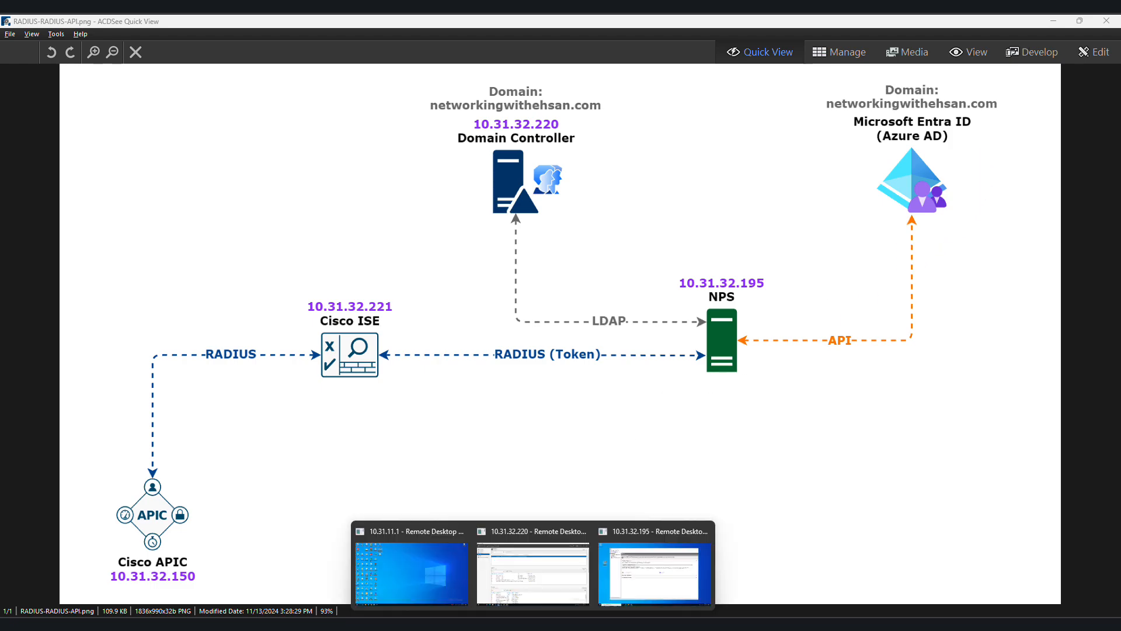
# Search Bing for 'download nps extension for microsoft azure' on the NPS server.
pyautogui.click(619, 578)
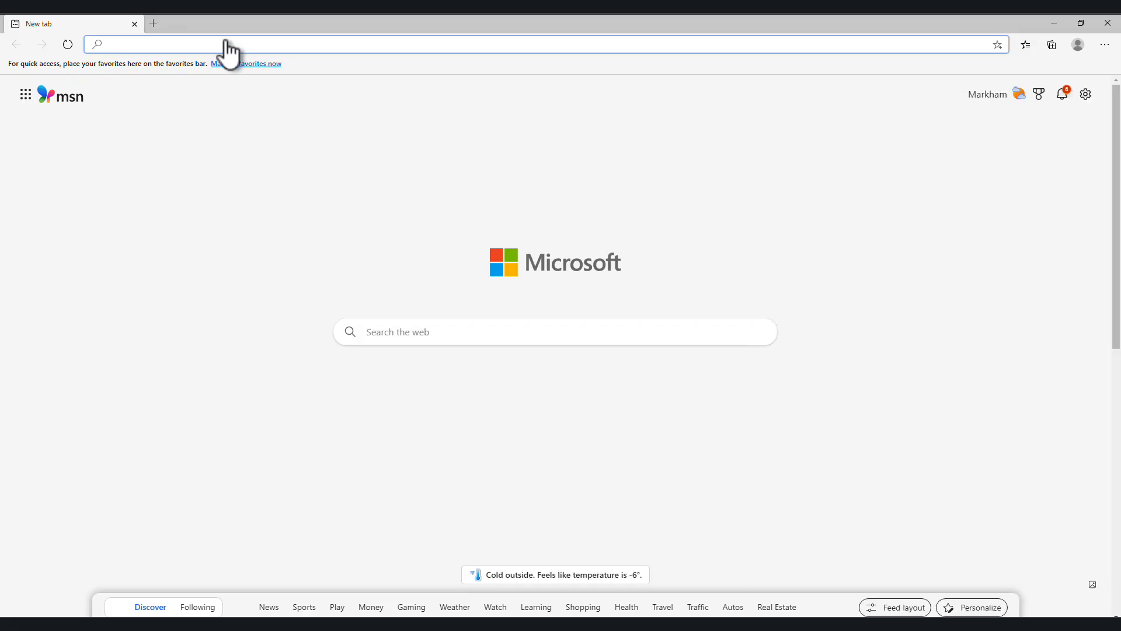
pyautogui.write('download')
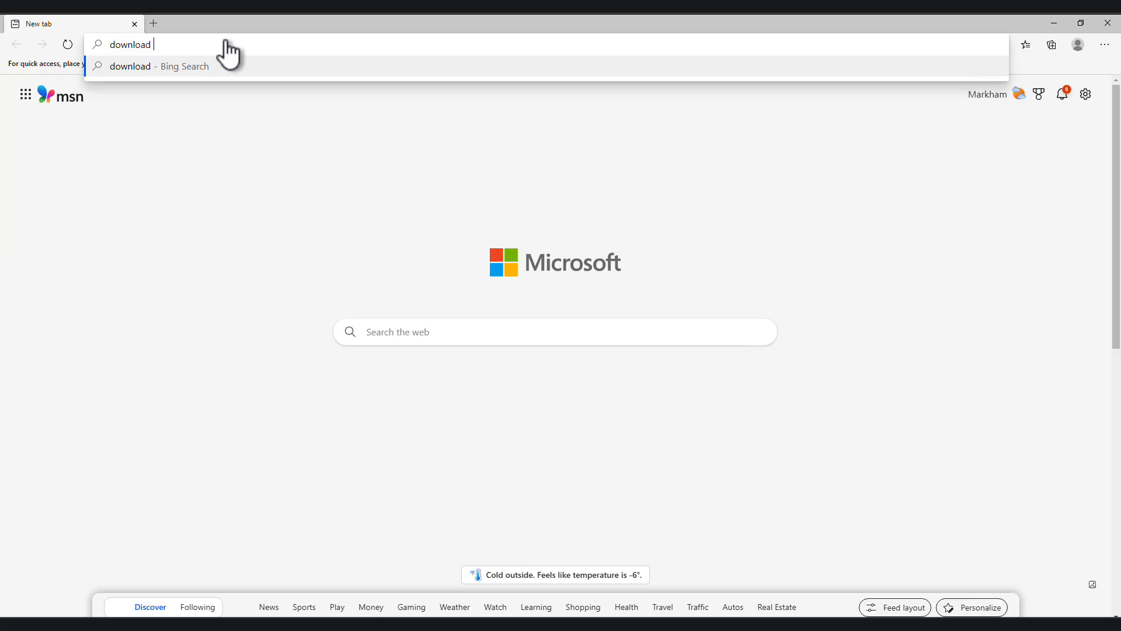
pyautogui.write(' n')
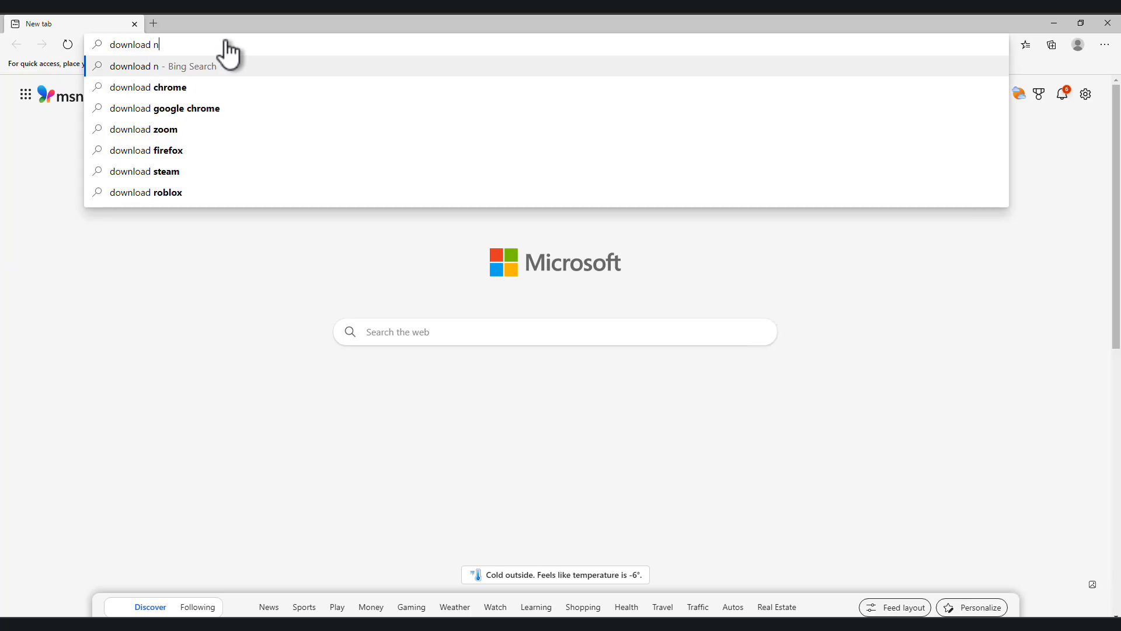
pyautogui.write('ps extens')
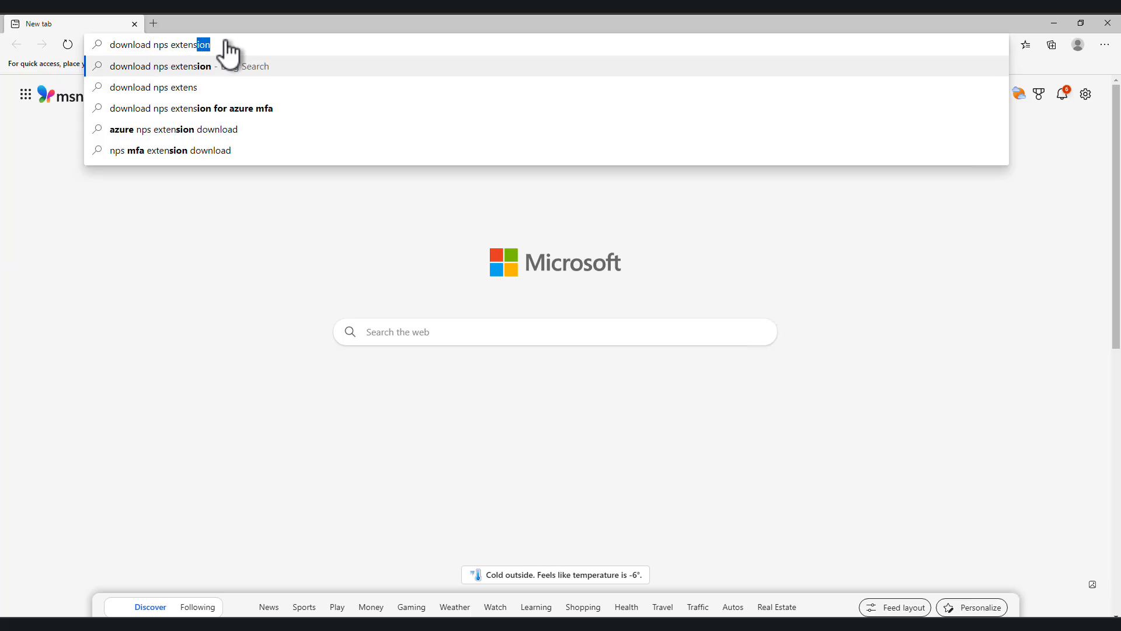
pyautogui.write('ion for microsoft azure')
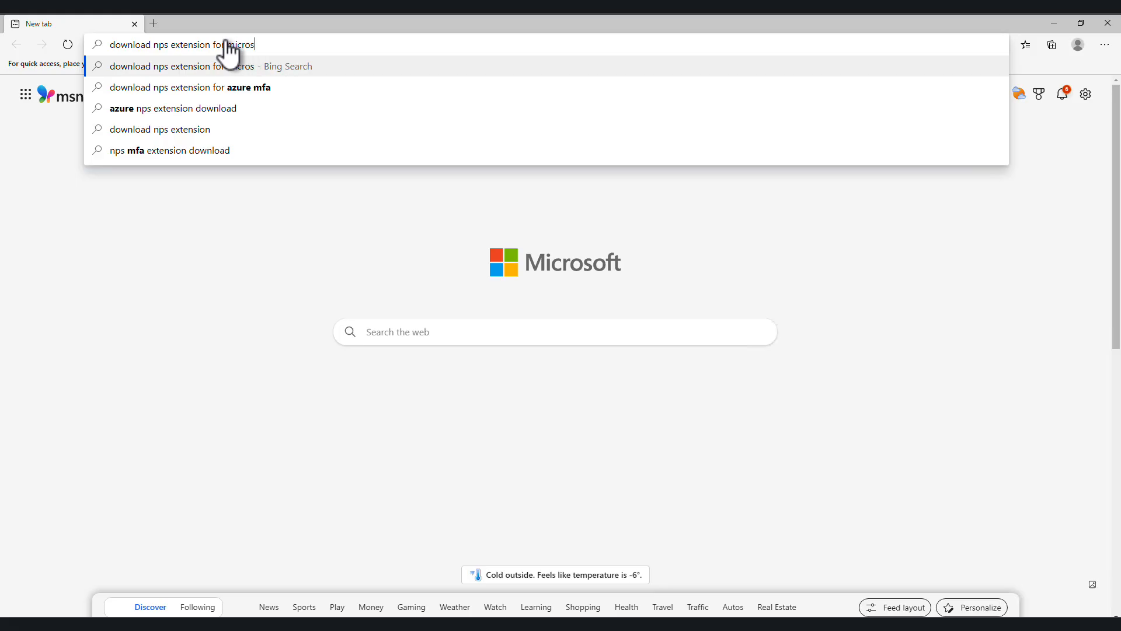
pyautogui.press('Return')
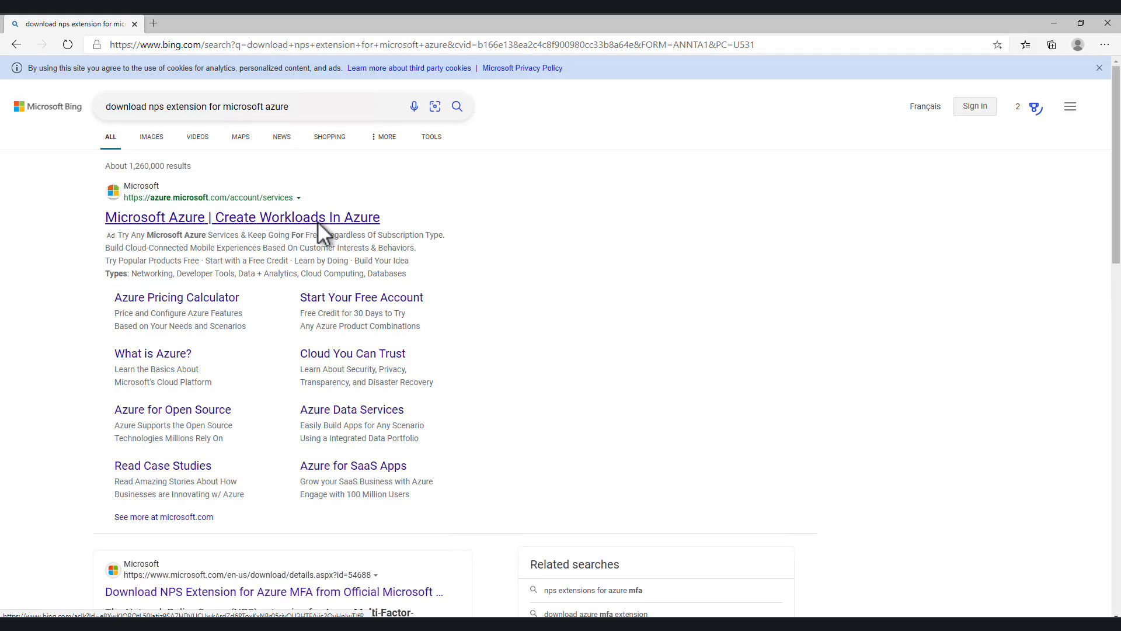
pyautogui.scroll(-3, 389, 540)
pyautogui.scroll(-2, 388, 540)
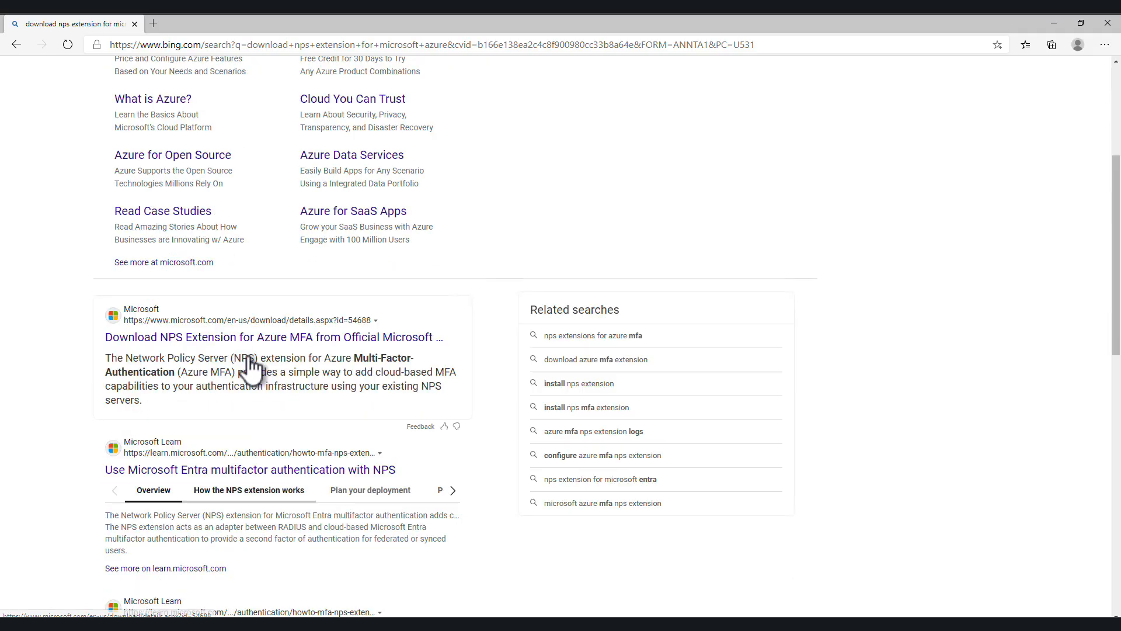
# Download NpsExtnForAzureMfaInstaller.exe from the Microsoft Download Center page.
pyautogui.click(251, 344)
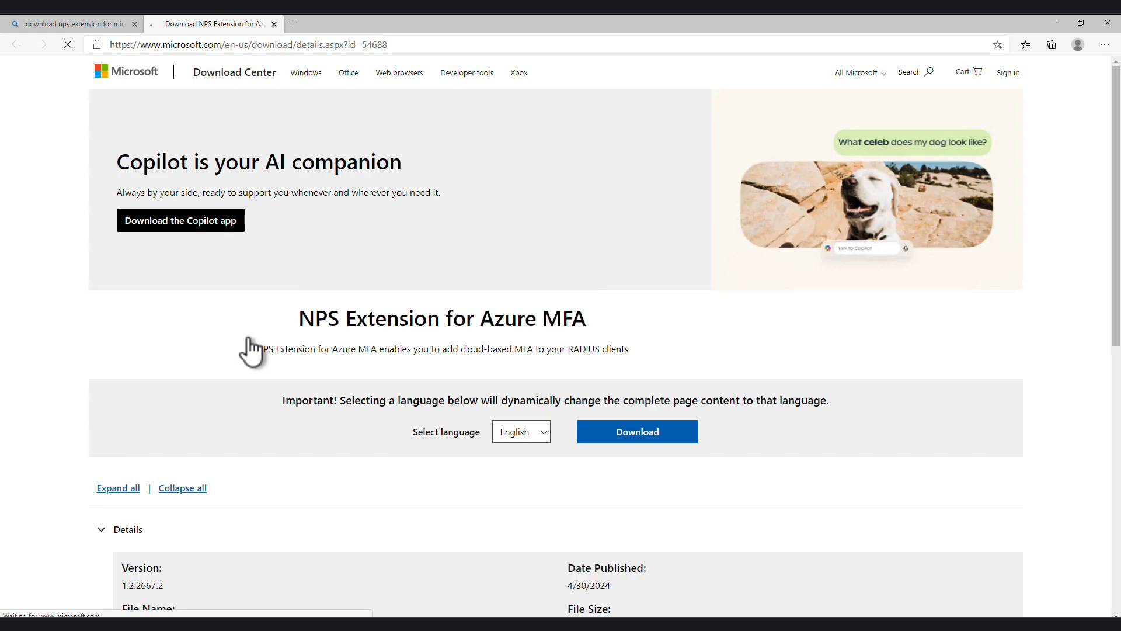
pyautogui.scroll(-4, 393, 388)
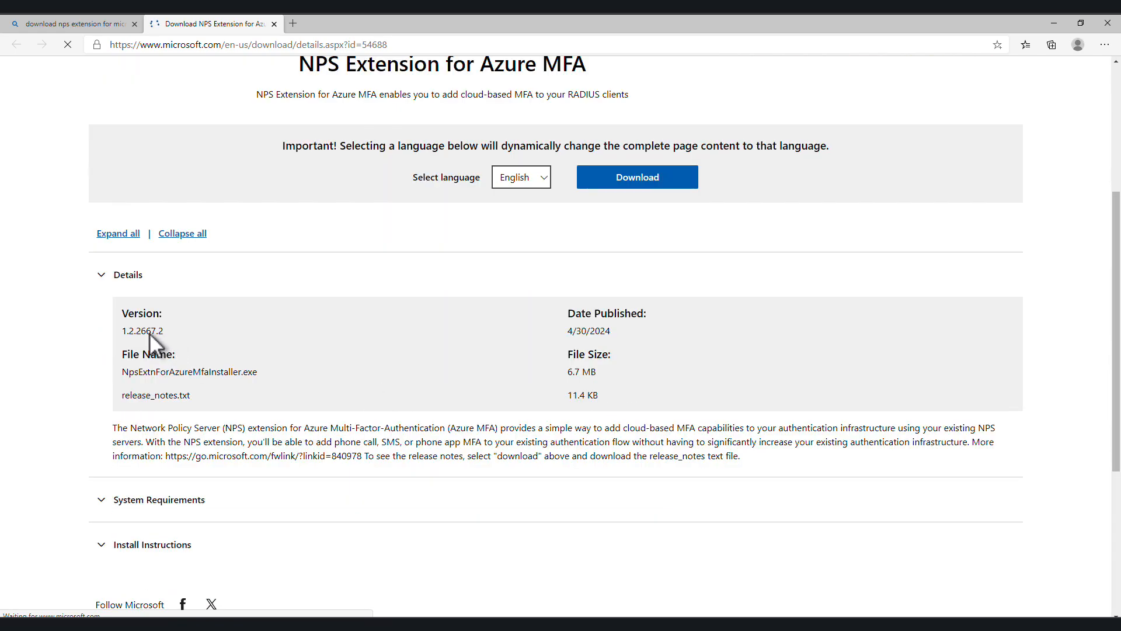
pyautogui.moveTo(163, 331); pyautogui.dragTo(124, 336)
pyautogui.moveTo(261, 374); pyautogui.dragTo(122, 374)
pyautogui.click(647, 185)
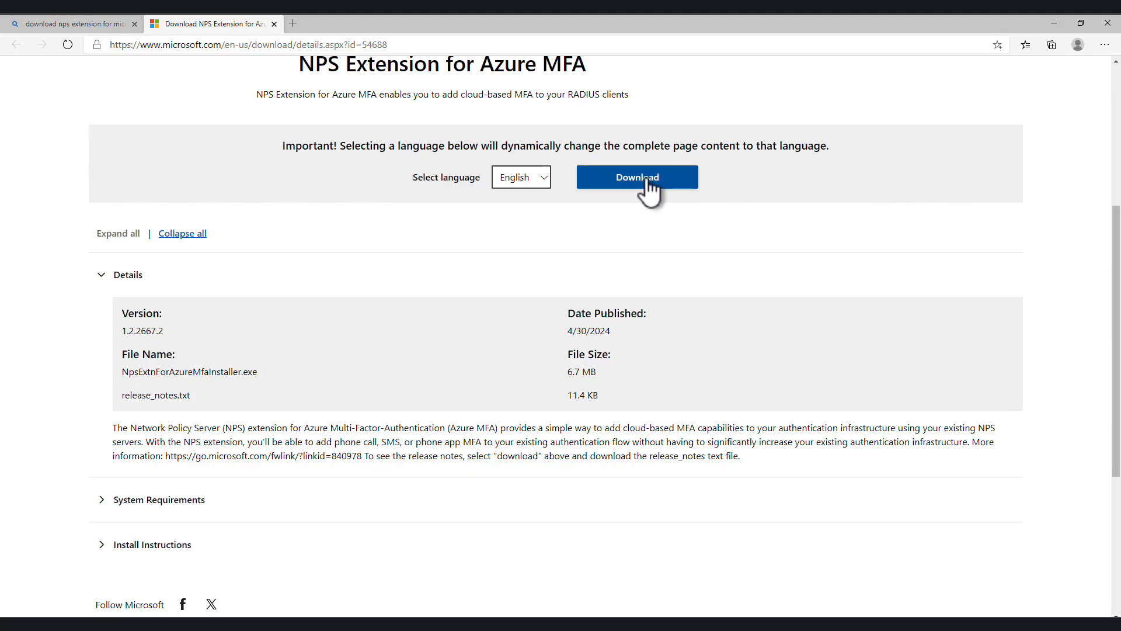
# Run the NPS Extension installer from the desktop, accept the license terms, install, and close setup.
pyautogui.click(1055, 24)
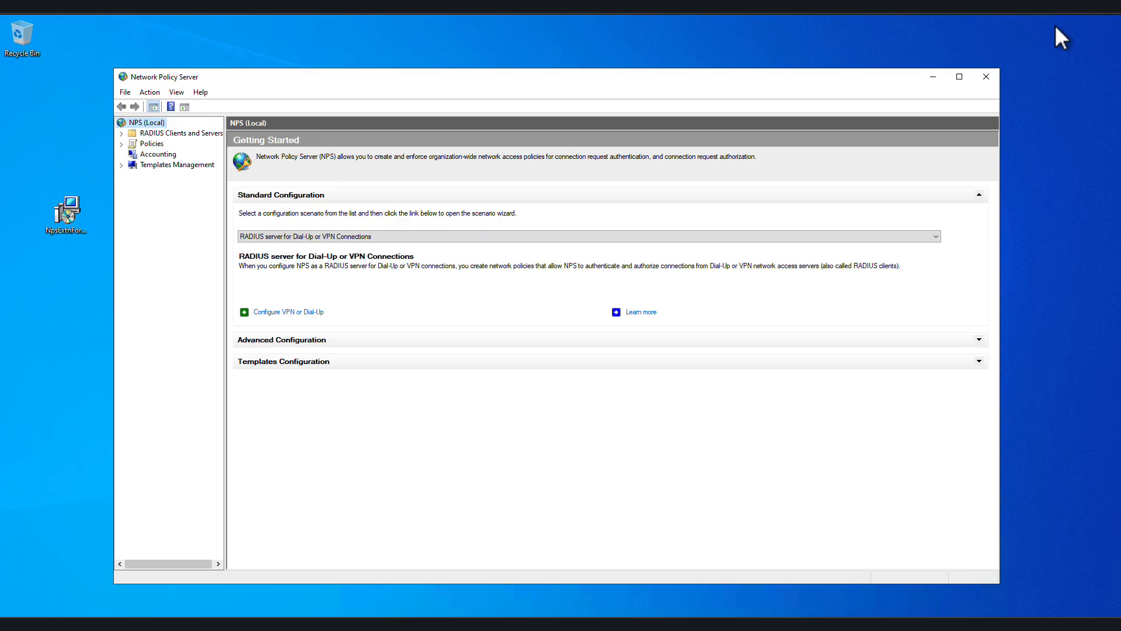
pyautogui.click(61, 217)
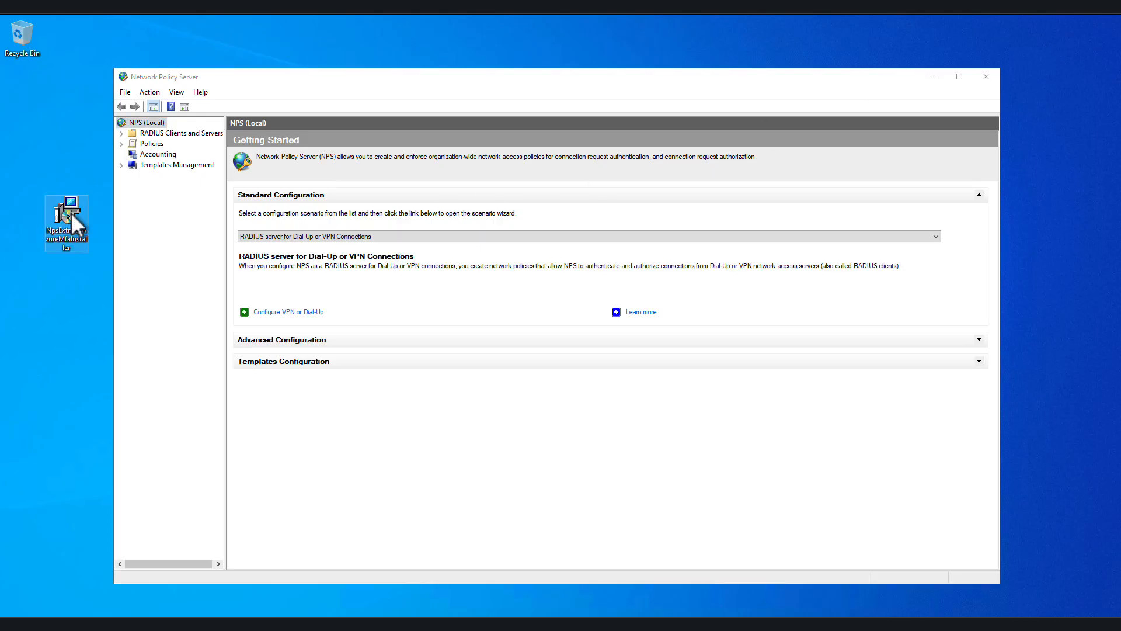
pyautogui.doubleClick(68, 215)
pyautogui.click(570, 397)
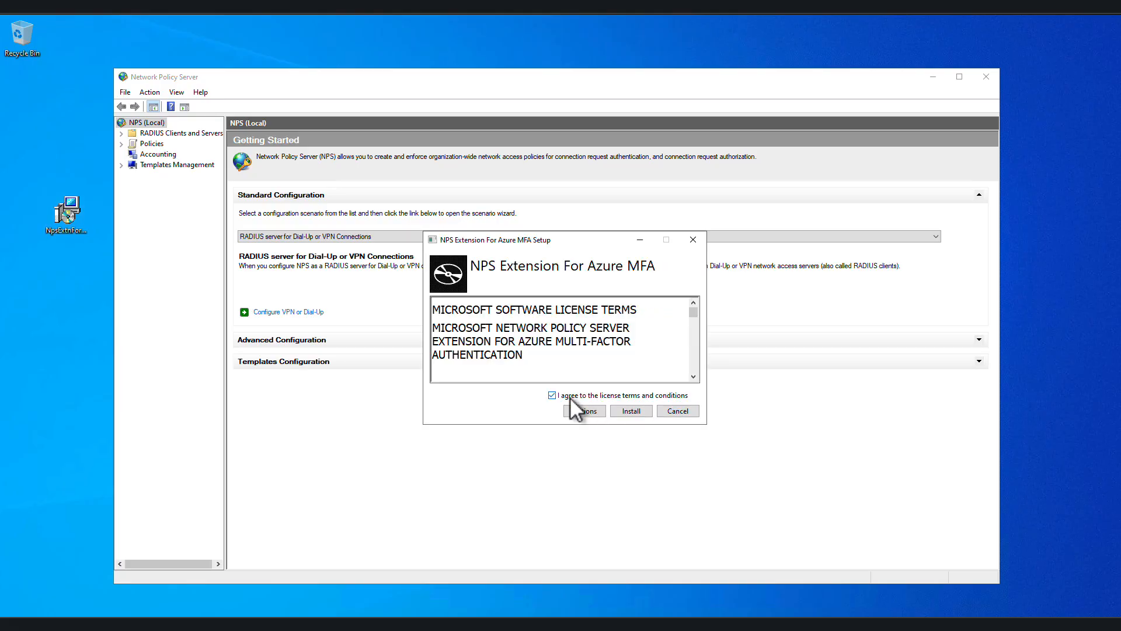
pyautogui.click(622, 411)
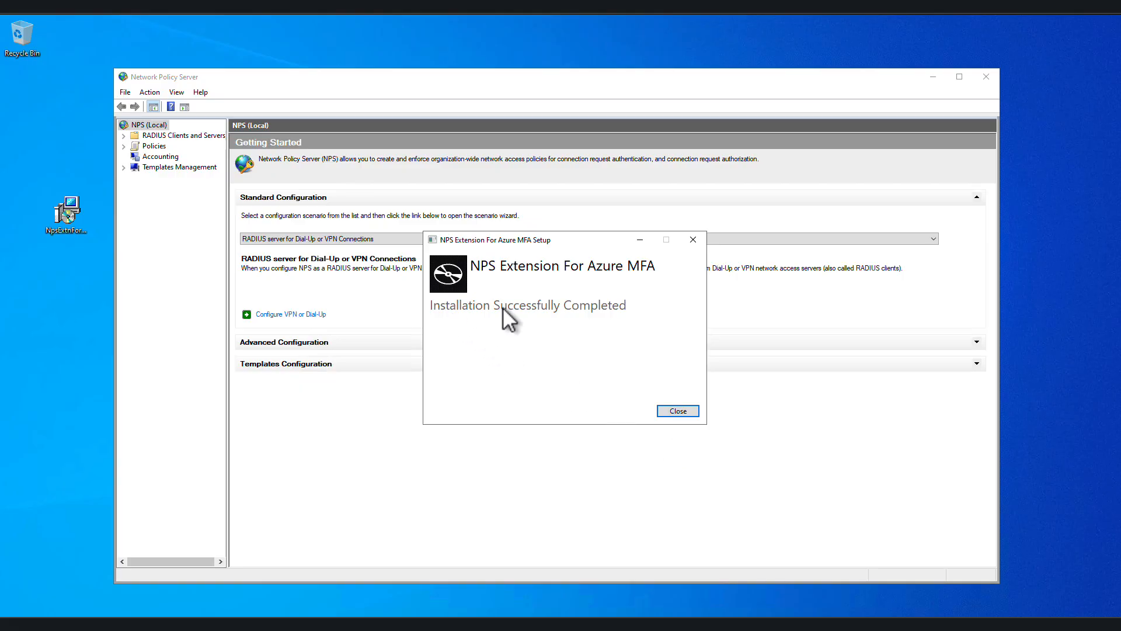
pyautogui.click(663, 409)
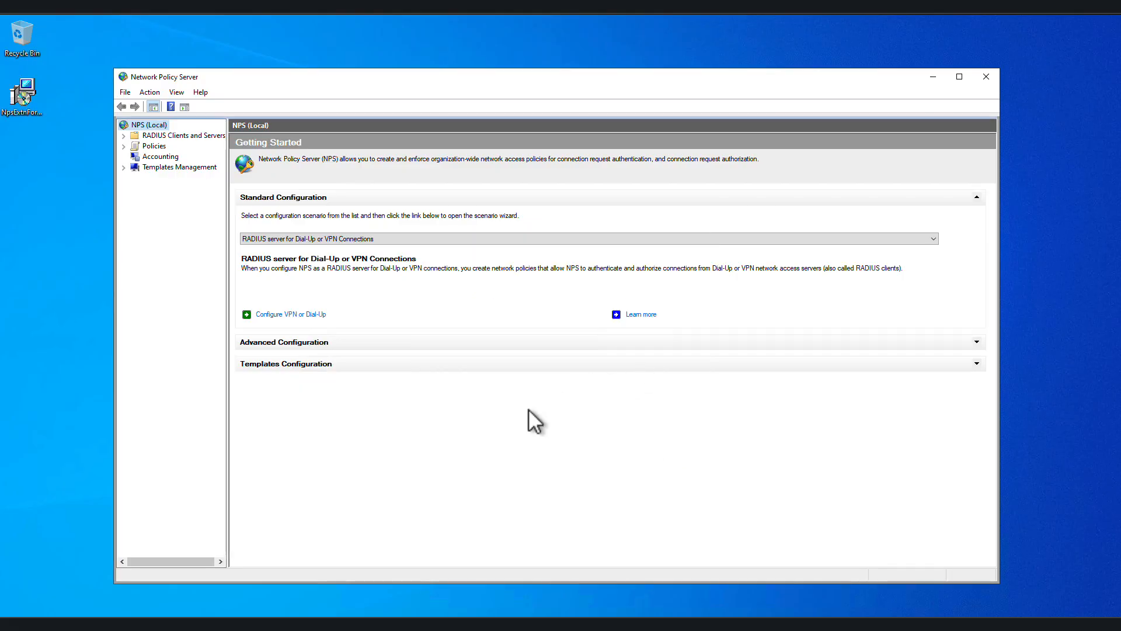
# Browse File Explorer to C:\Program Files\Microsoft\AzureMfa\Config and locate AzureMfaNpsExtnConfigSetup.ps1.
pyautogui.press('super+e')
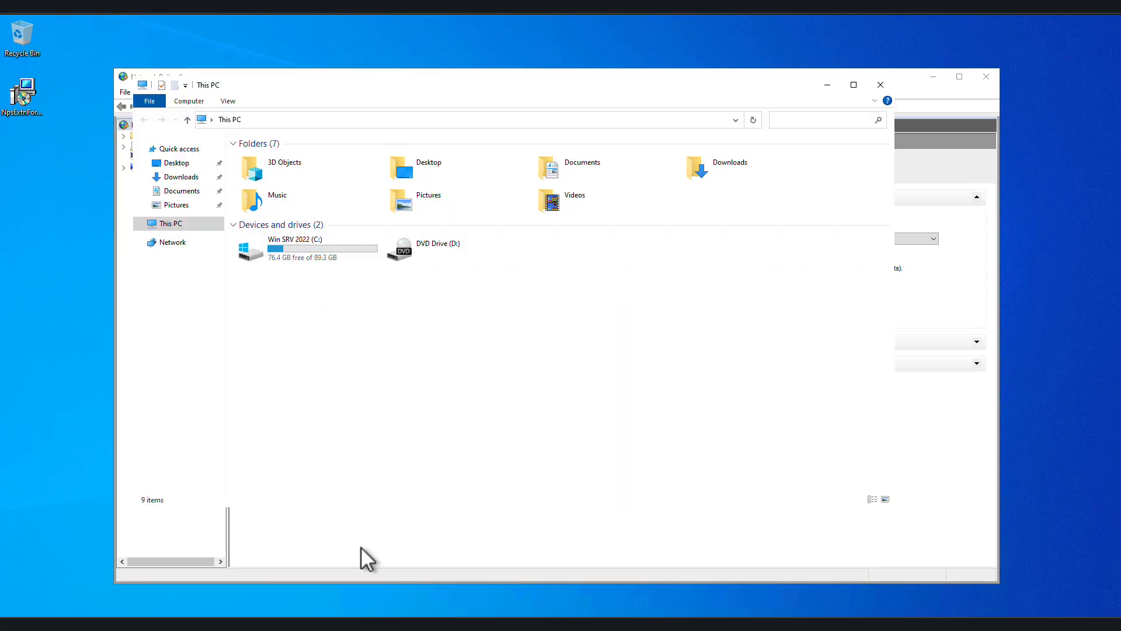
pyautogui.click(309, 255)
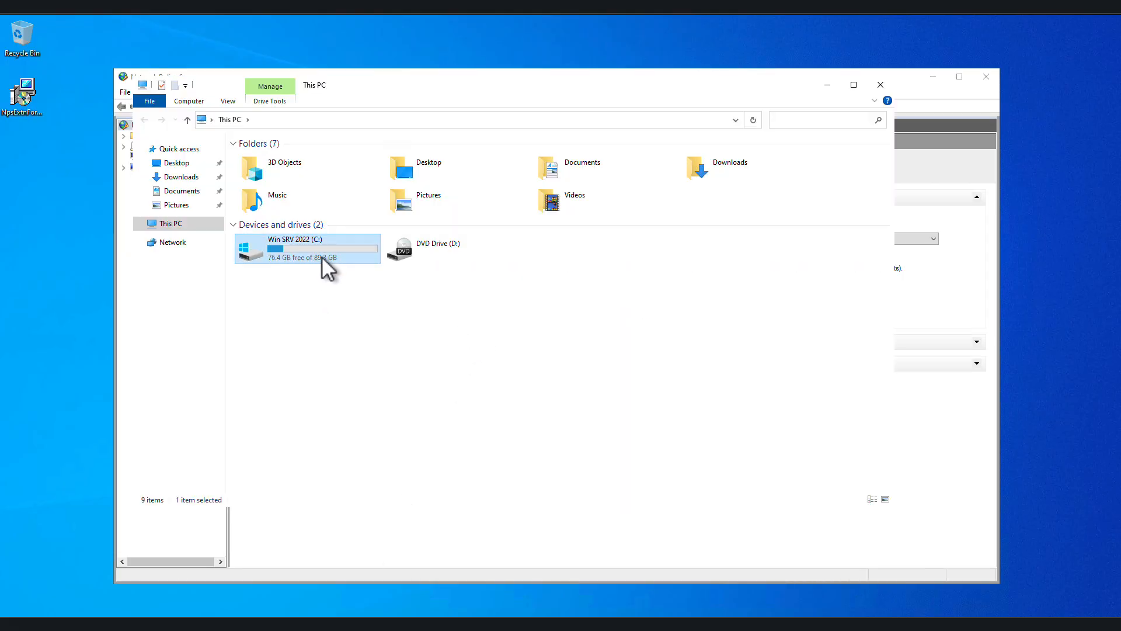
pyautogui.doubleClick(321, 255)
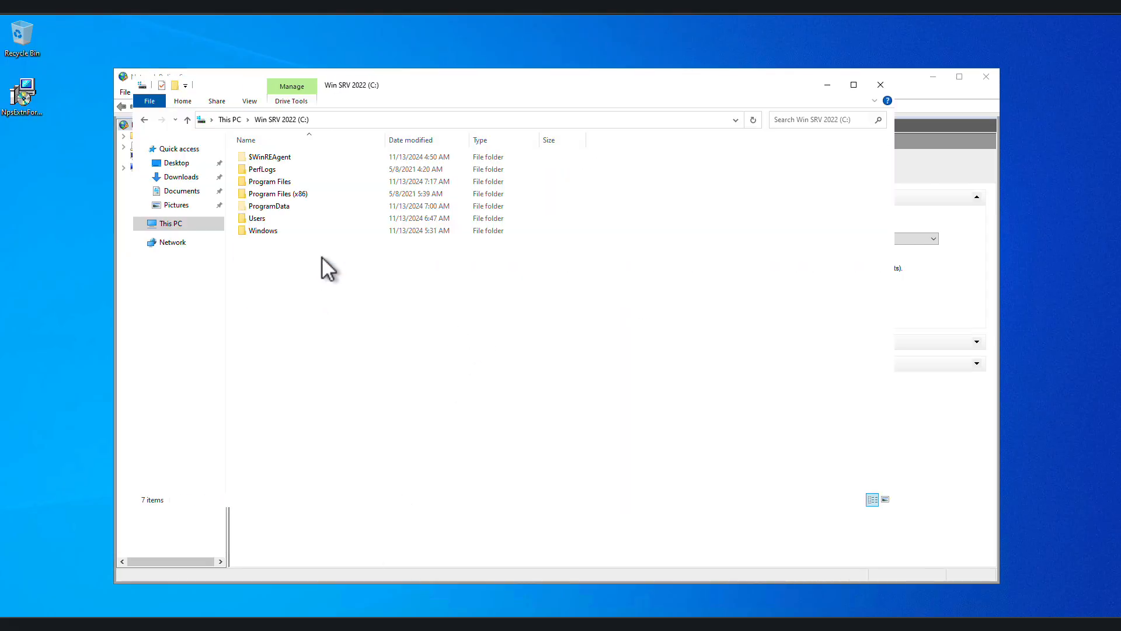
pyautogui.doubleClick(293, 181)
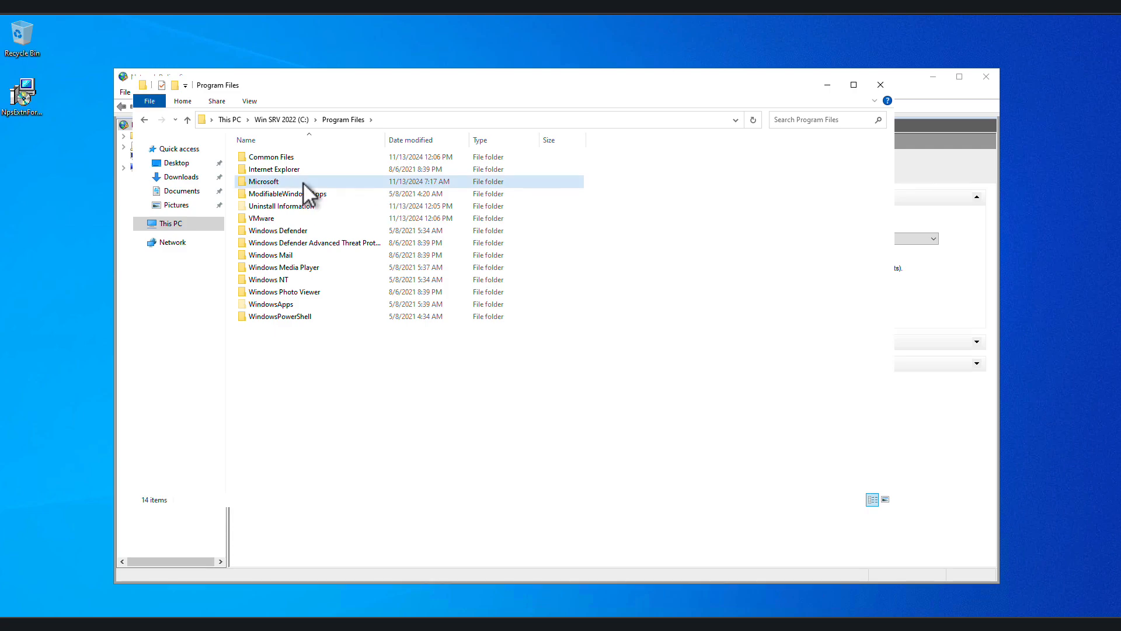
pyautogui.doubleClick(303, 183)
pyautogui.click(294, 156)
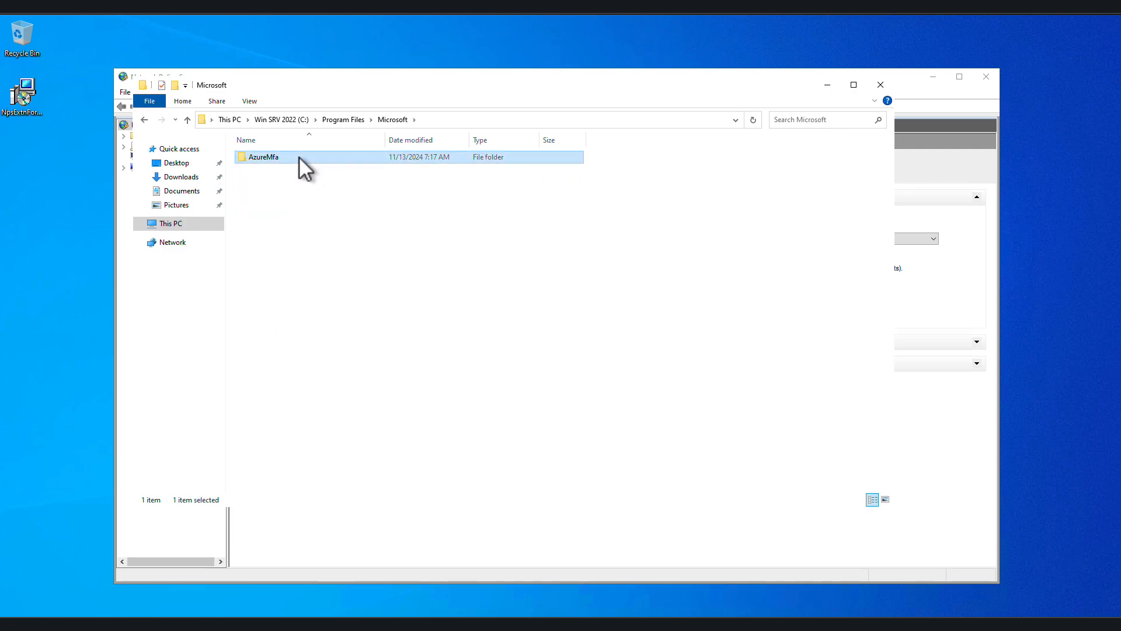
pyautogui.doubleClick(299, 156)
pyautogui.doubleClick(286, 157)
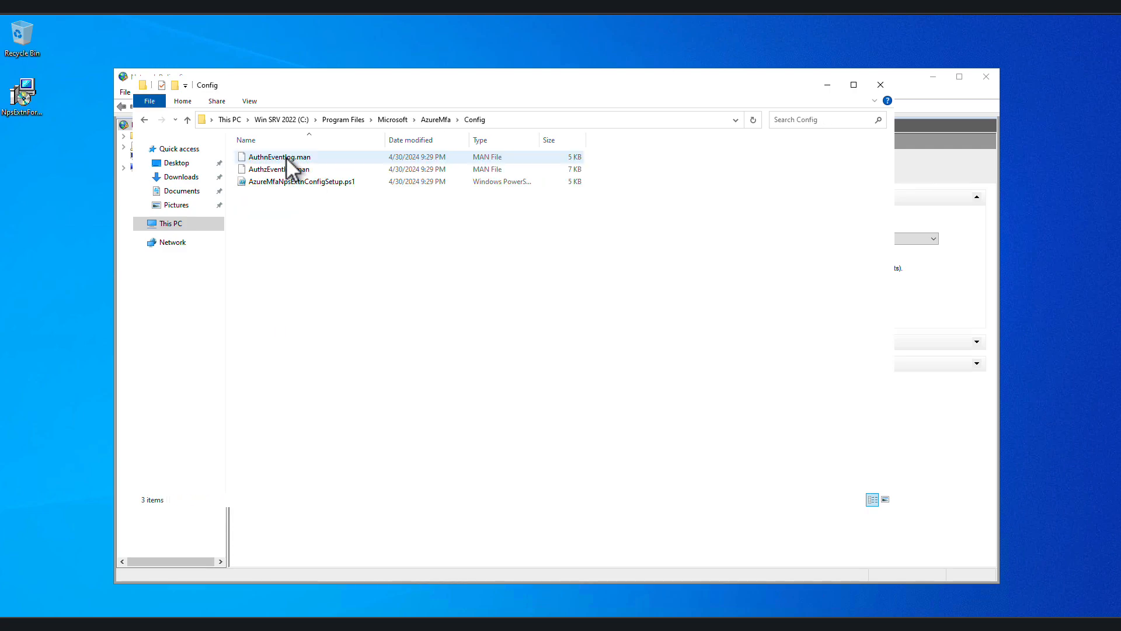
pyautogui.click(314, 181)
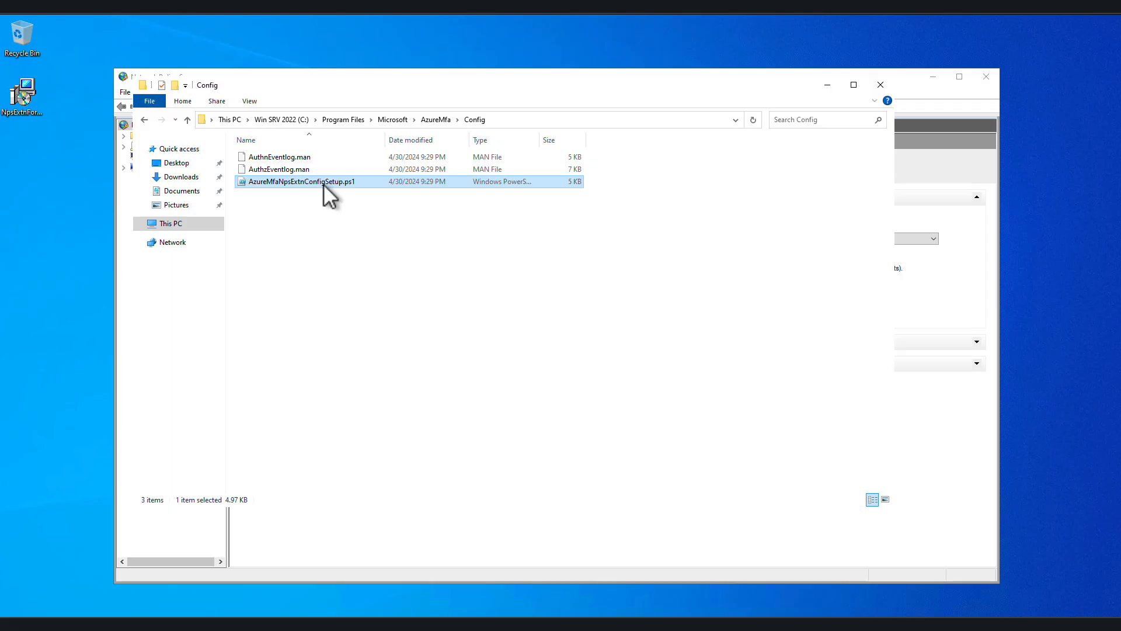
pyautogui.rightClick(324, 183)
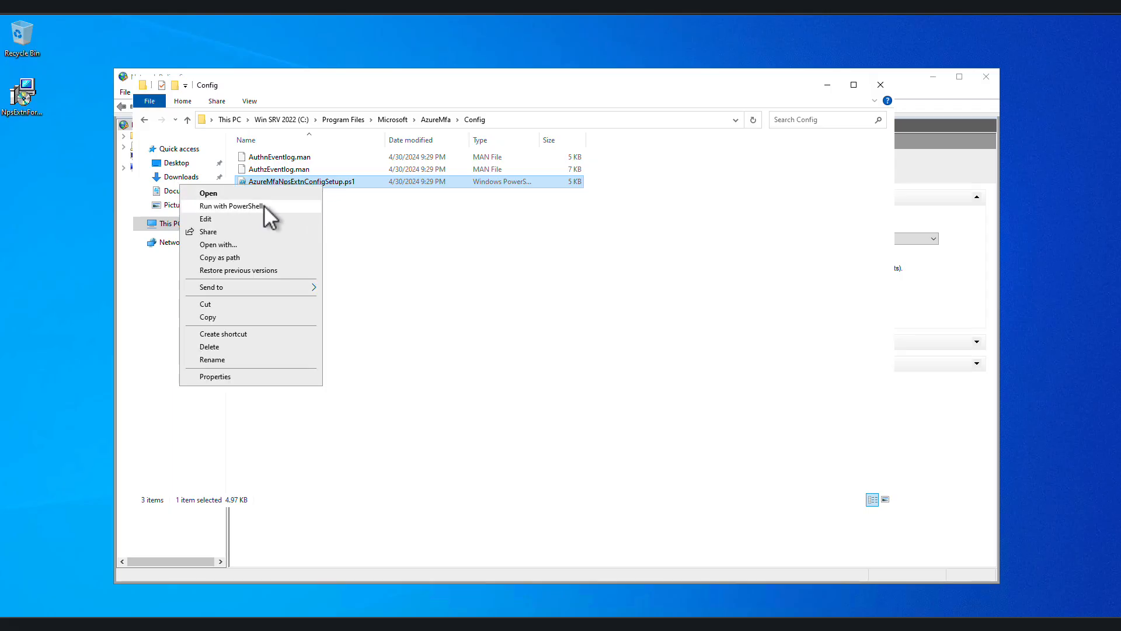
pyautogui.click(418, 260)
# Open Windows PowerShell as administrator from a Start search for 'power'.
pyautogui.press('super')
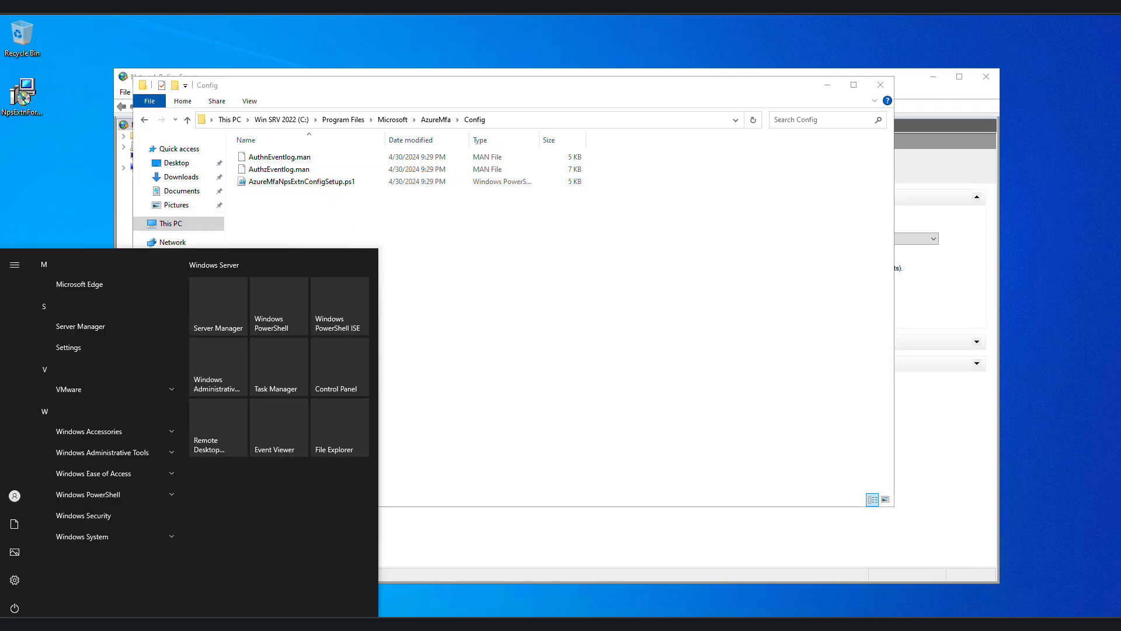
pyautogui.write('power')
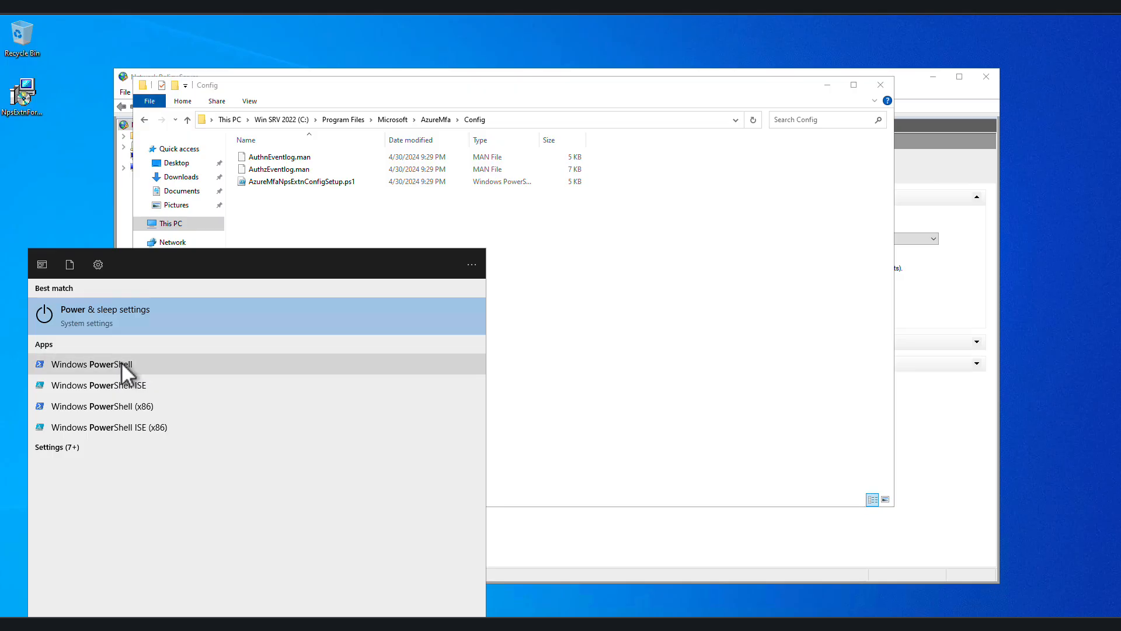
pyautogui.click(121, 363)
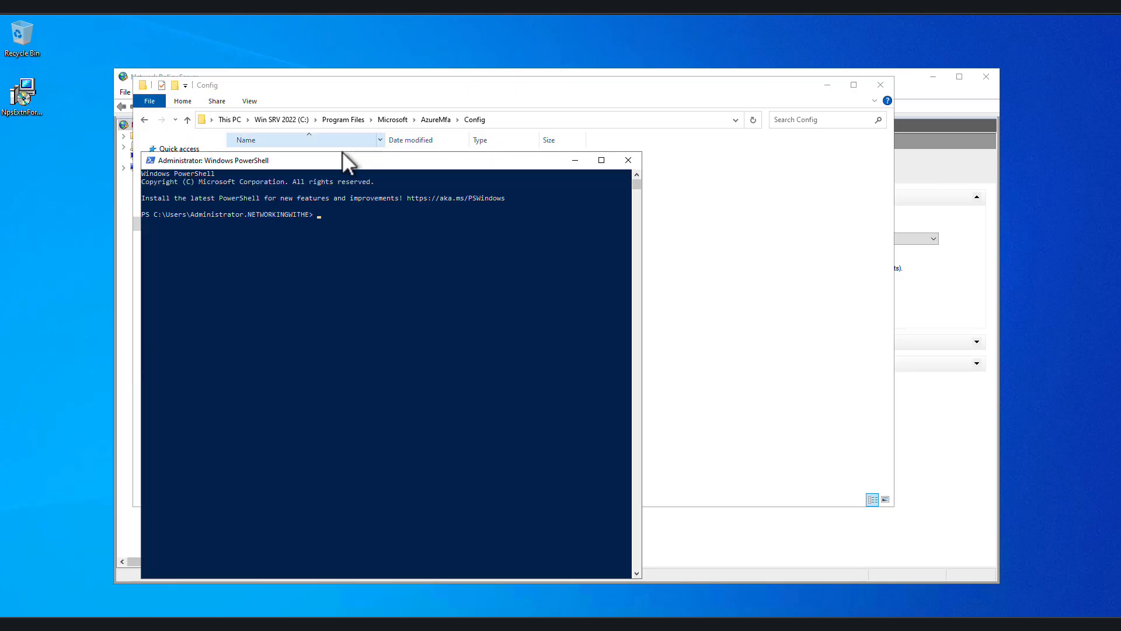
# Copy the Config folder's full path from Explorer's address bar.
pyautogui.moveTo(352, 162); pyautogui.dragTo(600, 143)
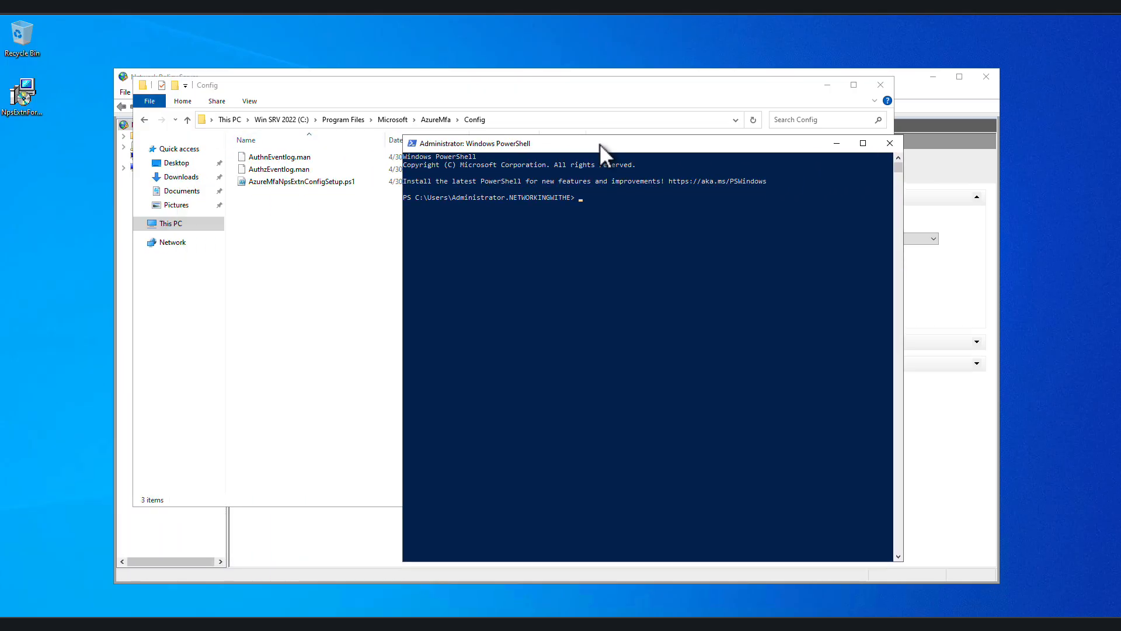
pyautogui.click(507, 121)
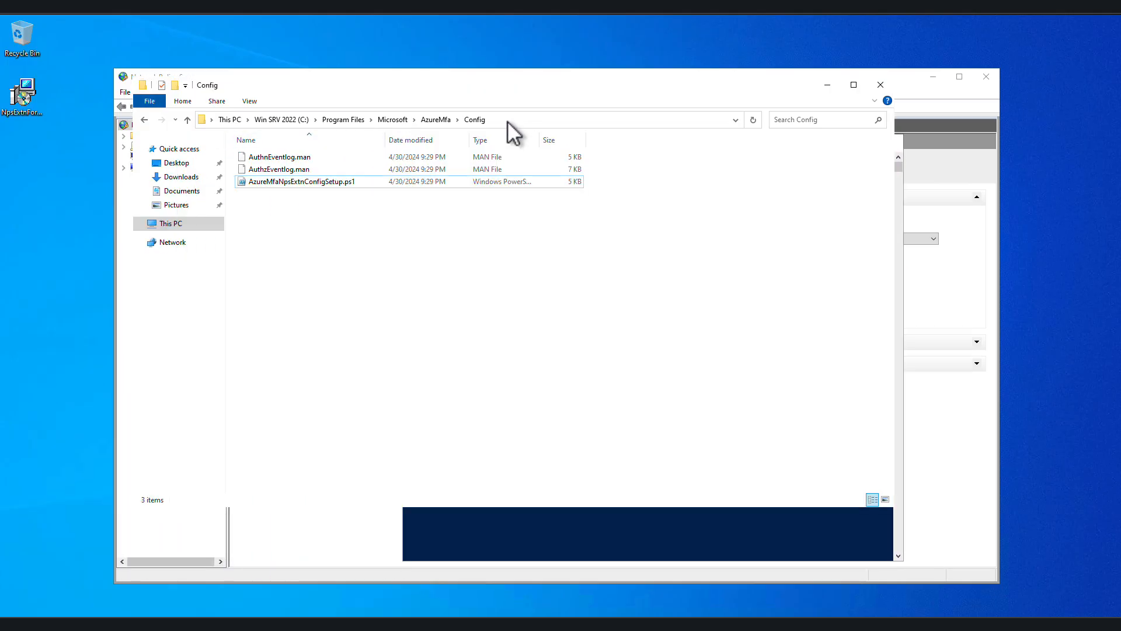
pyautogui.rightClick(346, 122)
pyautogui.click(247, 157)
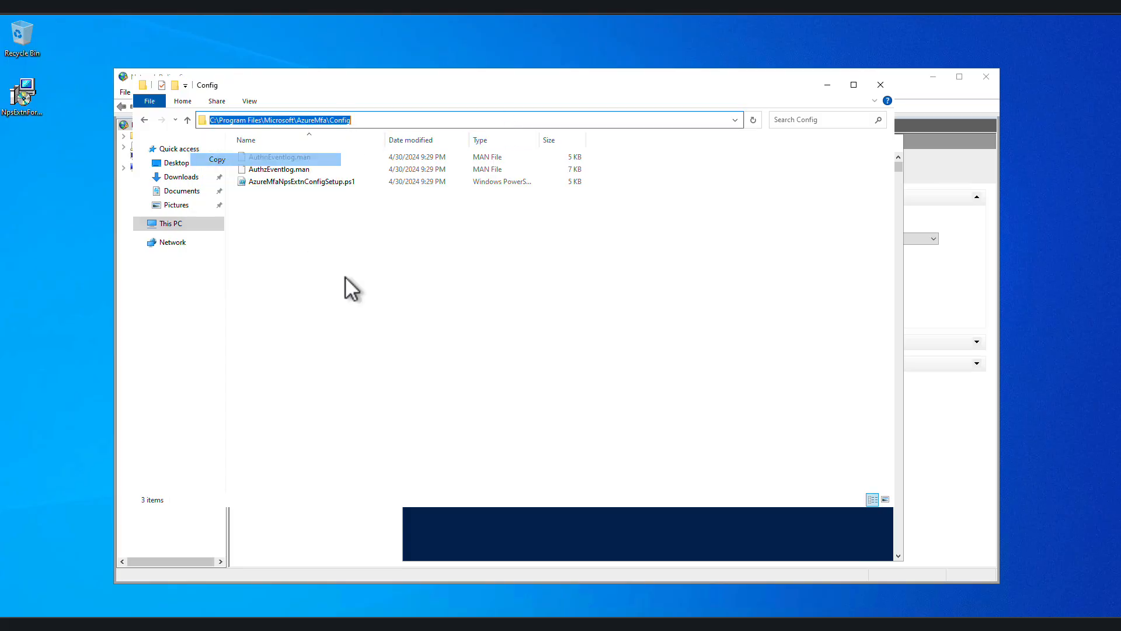
# Change PowerShell into the Config folder with cd "<path>", then Tab-complete a file after .\.
pyautogui.click(510, 524)
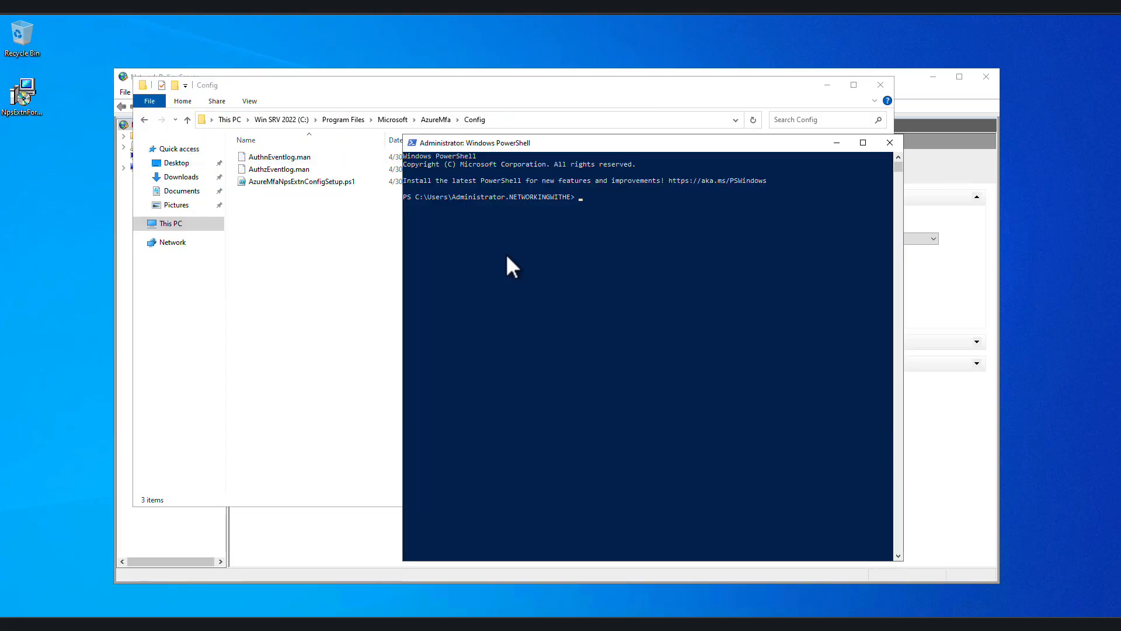
pyautogui.write('cd "C:')
pyautogui.rightClick(598, 208)
pyautogui.write('"')
pyautogui.press('Return')
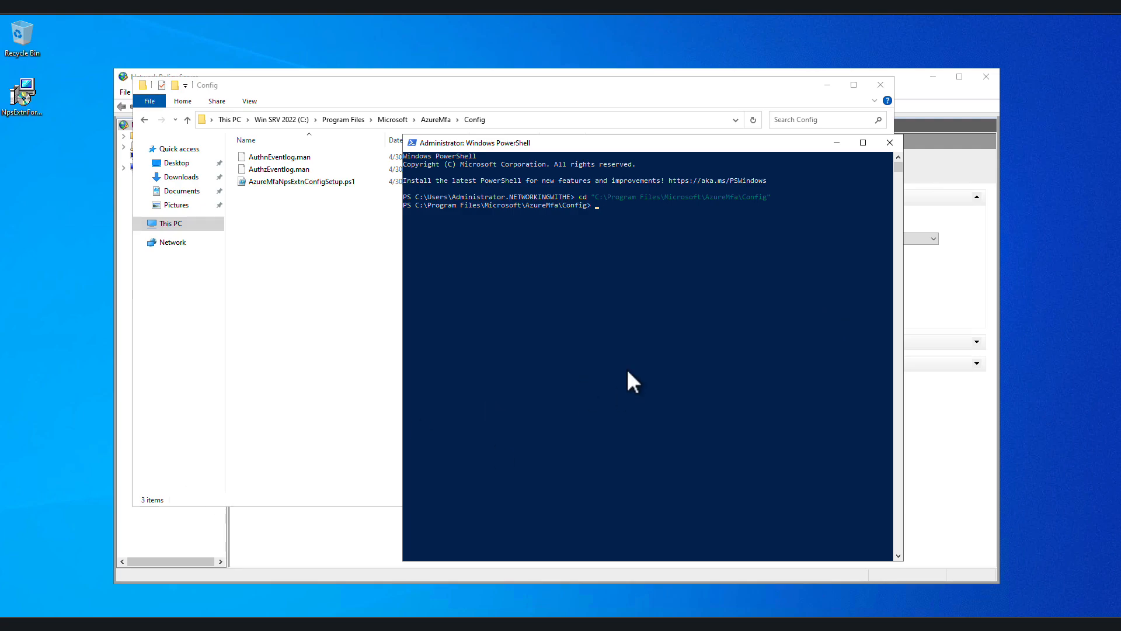
pyautogui.write('.\\')
pyautogui.press('Tab')
pyautogui.press('Tab')
# Copy the script's file name and complete .\AzureMfaNpsExtnConfigSetup.ps1 at the PowerShell prompt.
pyautogui.click(331, 185)
pyautogui.press('F2')
pyautogui.moveTo(369, 183); pyautogui.dragTo(244, 182)
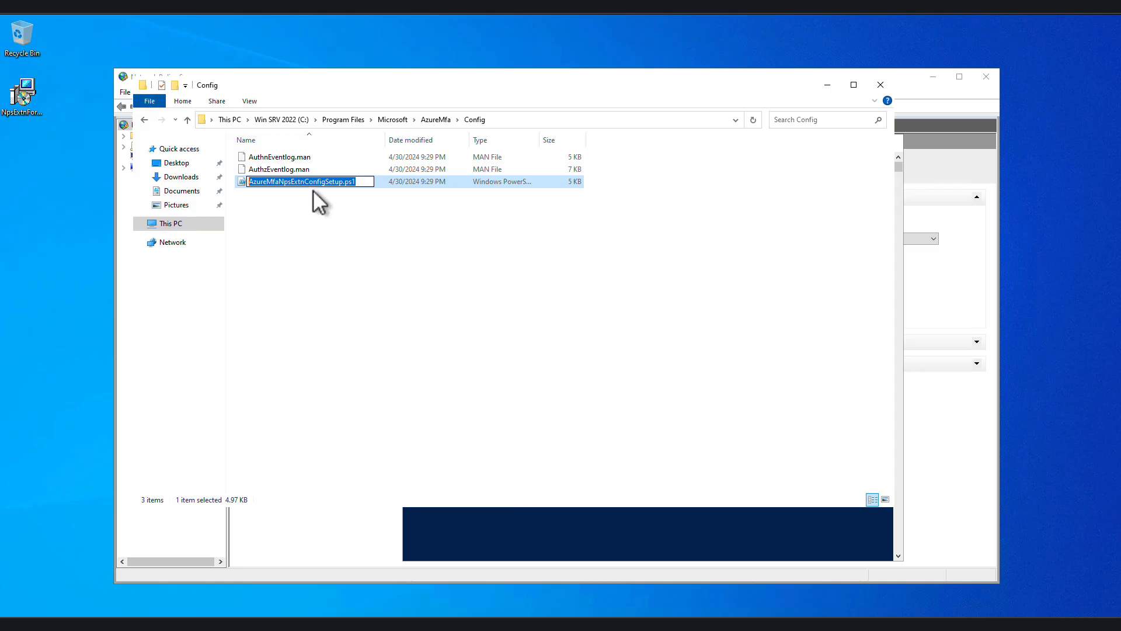
pyautogui.rightClick(311, 184)
pyautogui.click(198, 219)
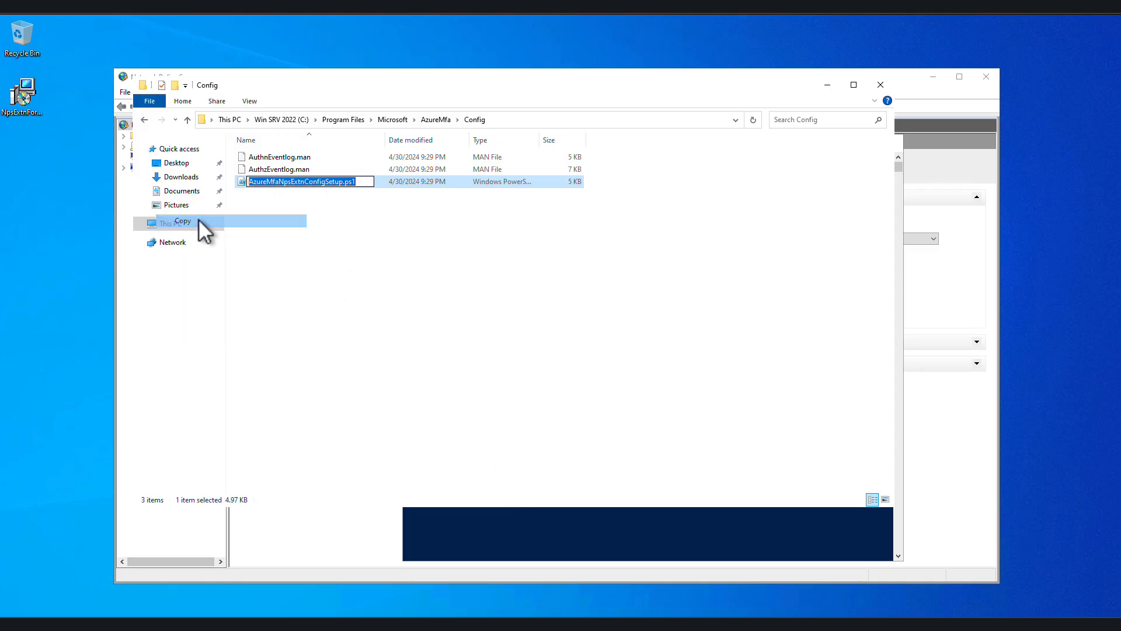
pyautogui.click(570, 516)
pyautogui.click(716, 228)
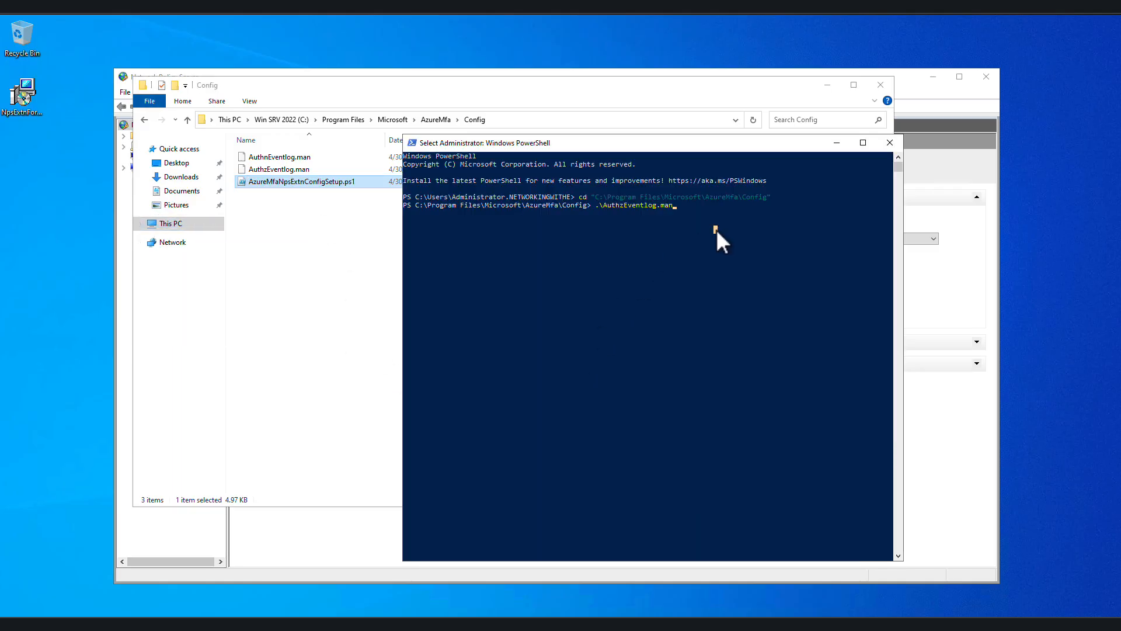
pyautogui.press('BackSpace')
pyautogui.press('BackSpace')
pyautogui.press('BackSpace')
pyautogui.press('BackSpace')
pyautogui.press('BackSpace')
pyautogui.press('BackSpace')
pyautogui.press('BackSpace')
pyautogui.press('BackSpace')
pyautogui.press('BackSpace')
pyautogui.press('BackSpace')
pyautogui.press('BackSpace')
pyautogui.press('BackSpace')
pyautogui.press('BackSpace')
pyautogui.press('BackSpace')
pyautogui.press('BackSpace')
pyautogui.press('BackSpace')
pyautogui.write('z')
pyautogui.press('Tab')
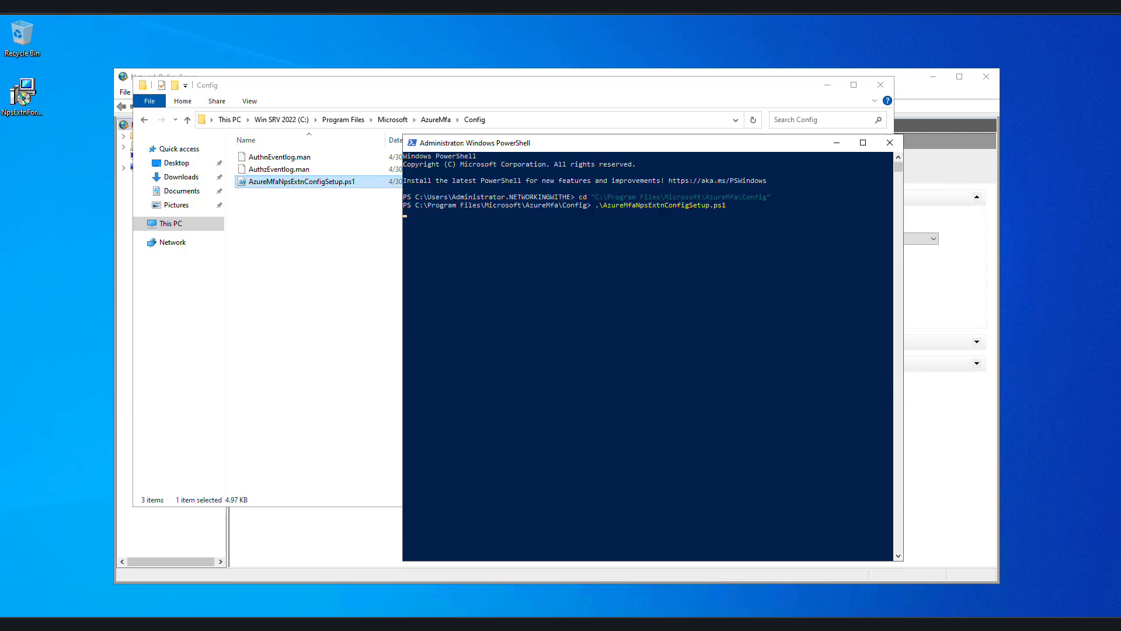
pyautogui.click(14, 626)
pyautogui.write('cmd')
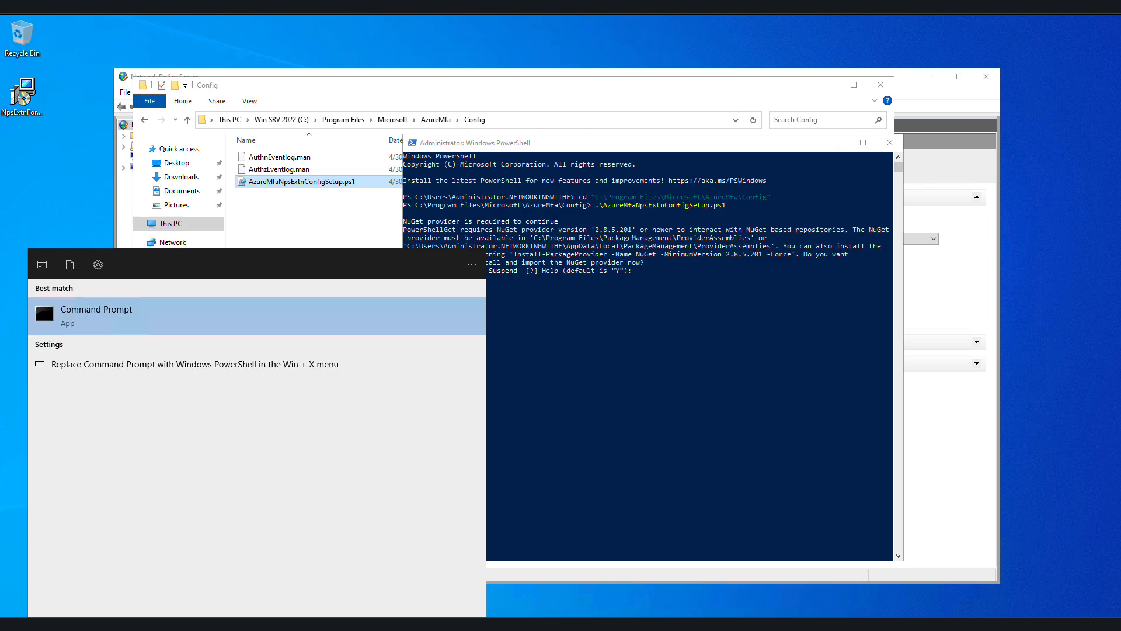
pyautogui.click(43, 295)
pyautogui.write('ping')
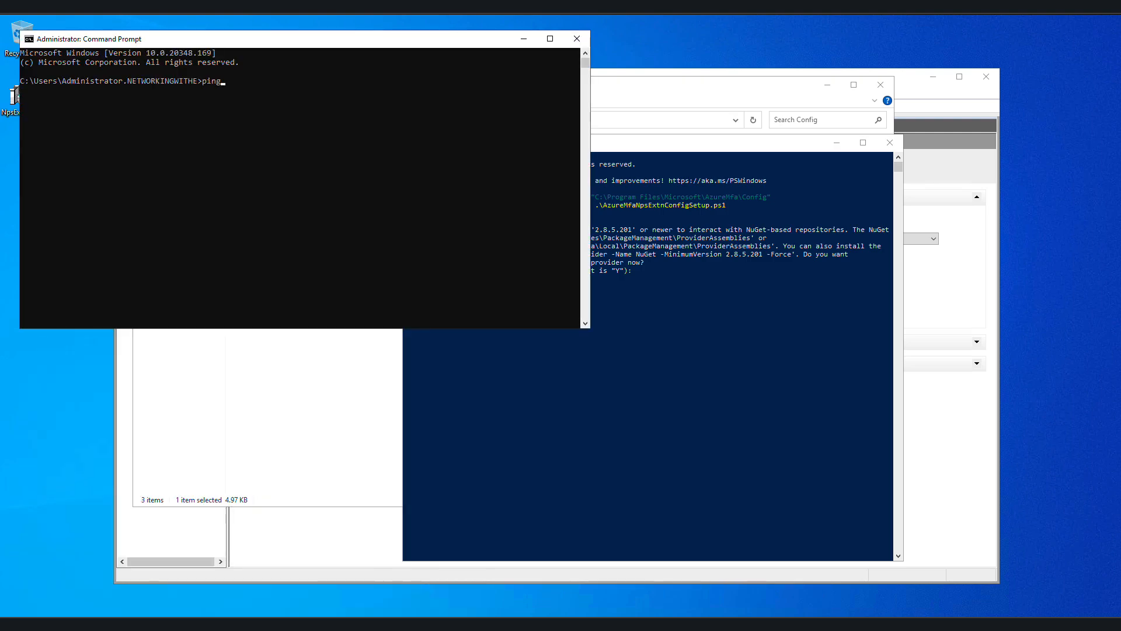
pyautogui.write(' www.google.com')
pyautogui.press('Return')
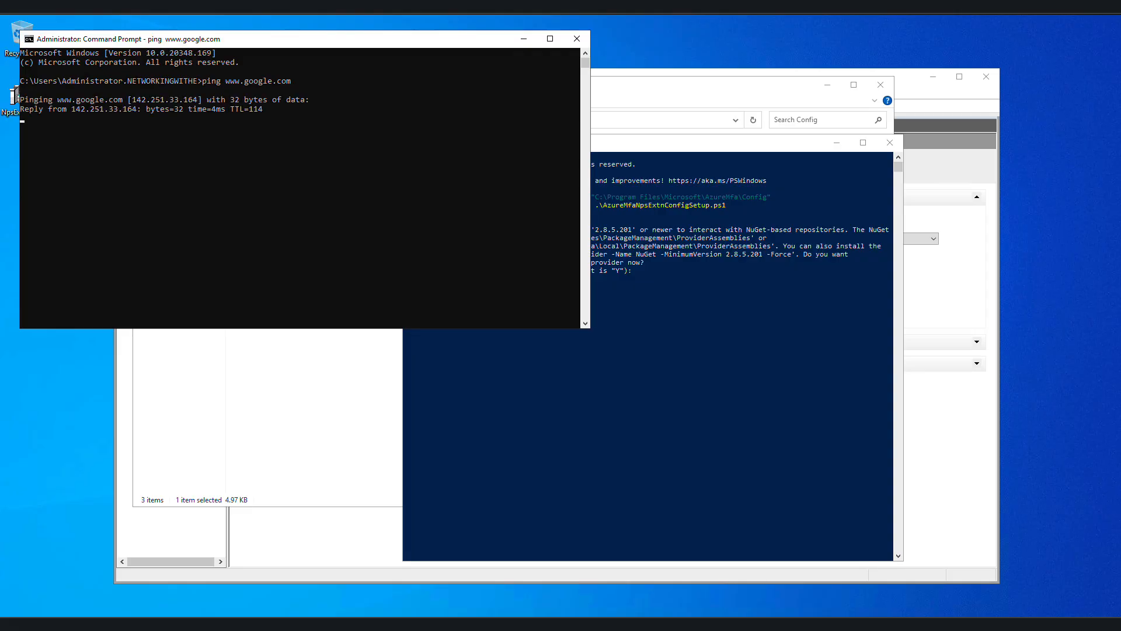
pyautogui.hotkey('ctrl', 'c')
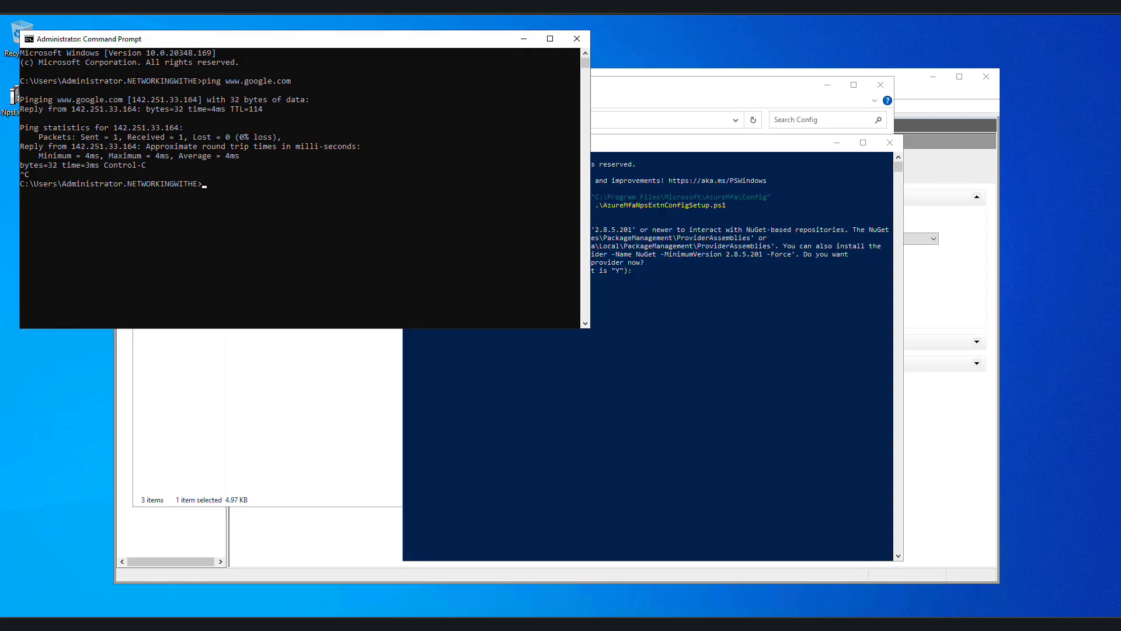
# Answer Y to install the NuGet provider for the setup script.
pyautogui.click(689, 140)
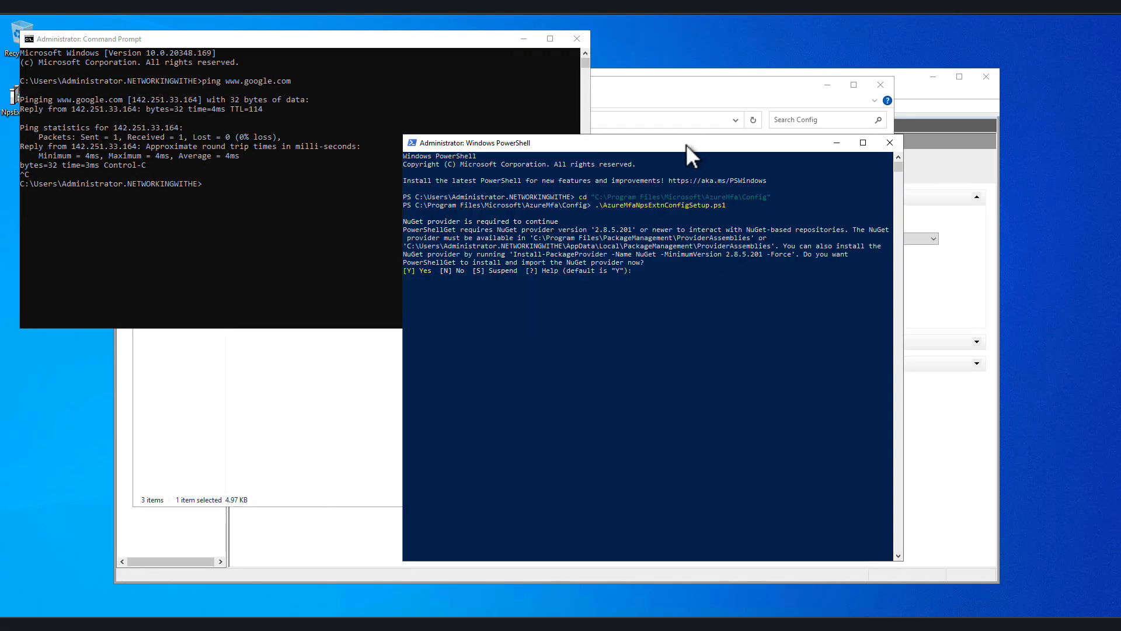
pyautogui.click(619, 268)
pyautogui.click(698, 279)
pyautogui.write('Y')
pyautogui.press('Return')
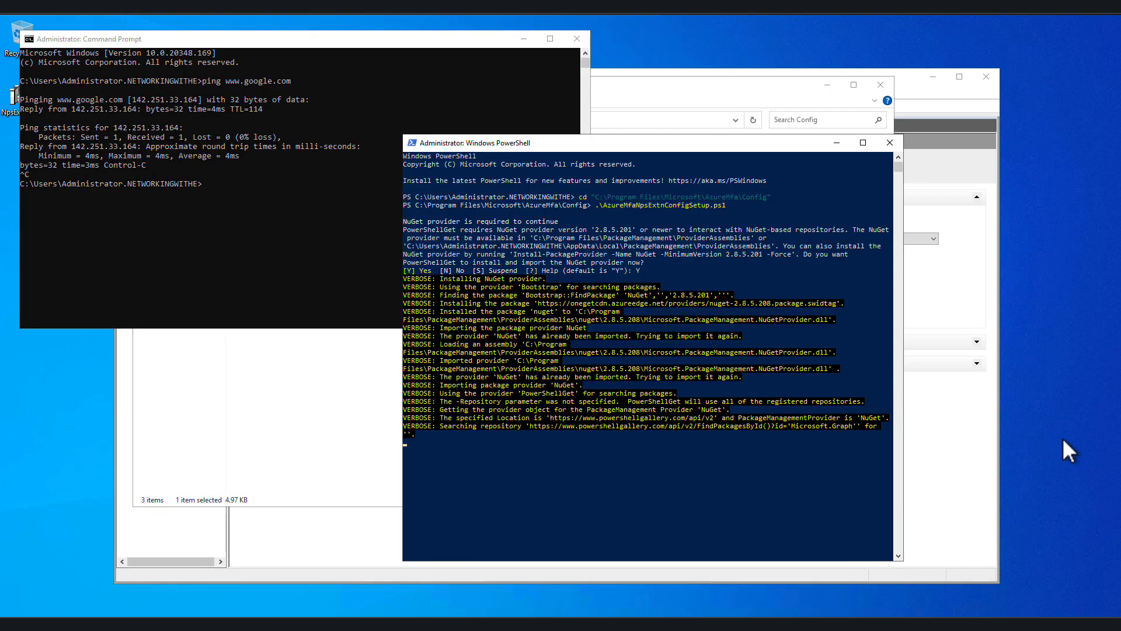
# Accept installing modules from the untrusted PSGallery repository and let Microsoft.Graph install.
pyautogui.click(617, 508)
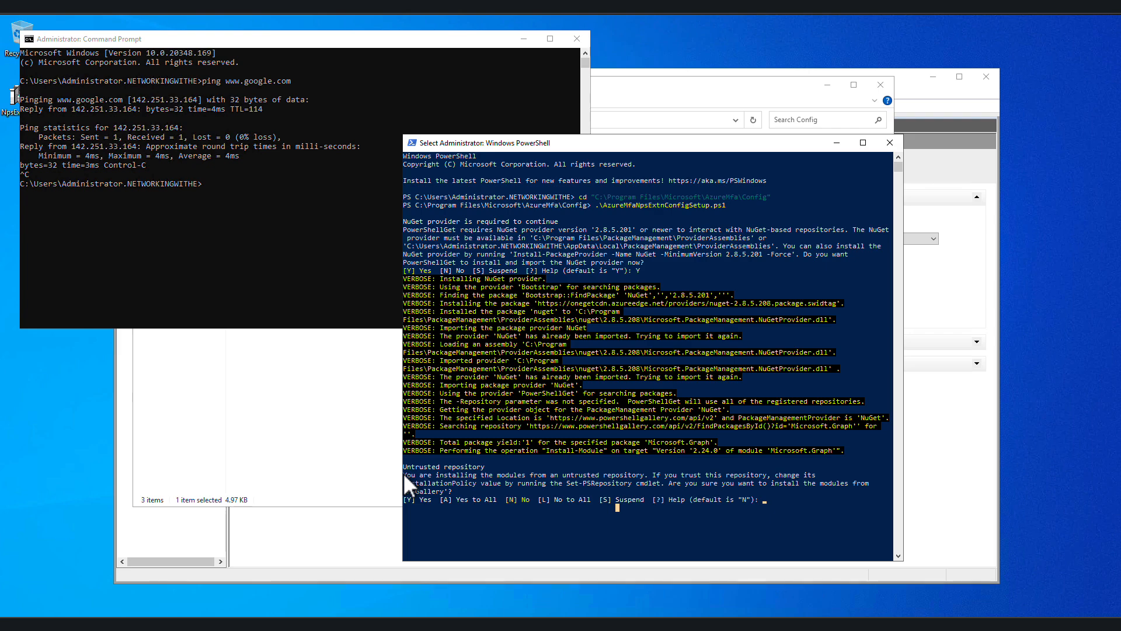
pyautogui.moveTo(404, 474); pyautogui.dragTo(443, 475)
pyautogui.moveTo(570, 474); pyautogui.dragTo(622, 475)
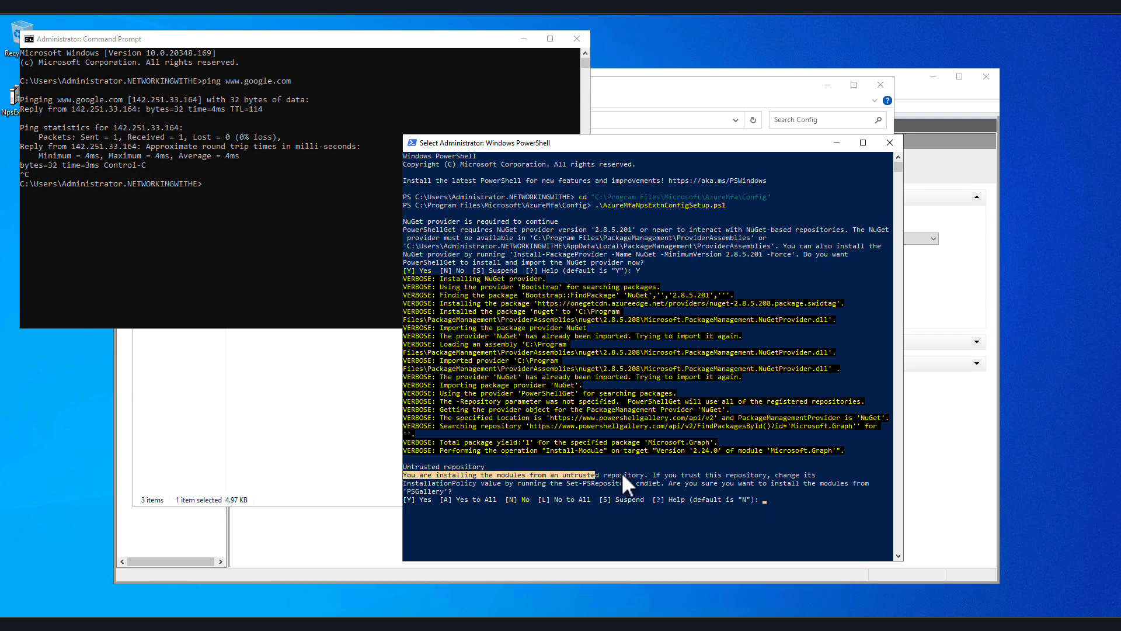
pyautogui.moveTo(724, 479); pyautogui.dragTo(771, 481)
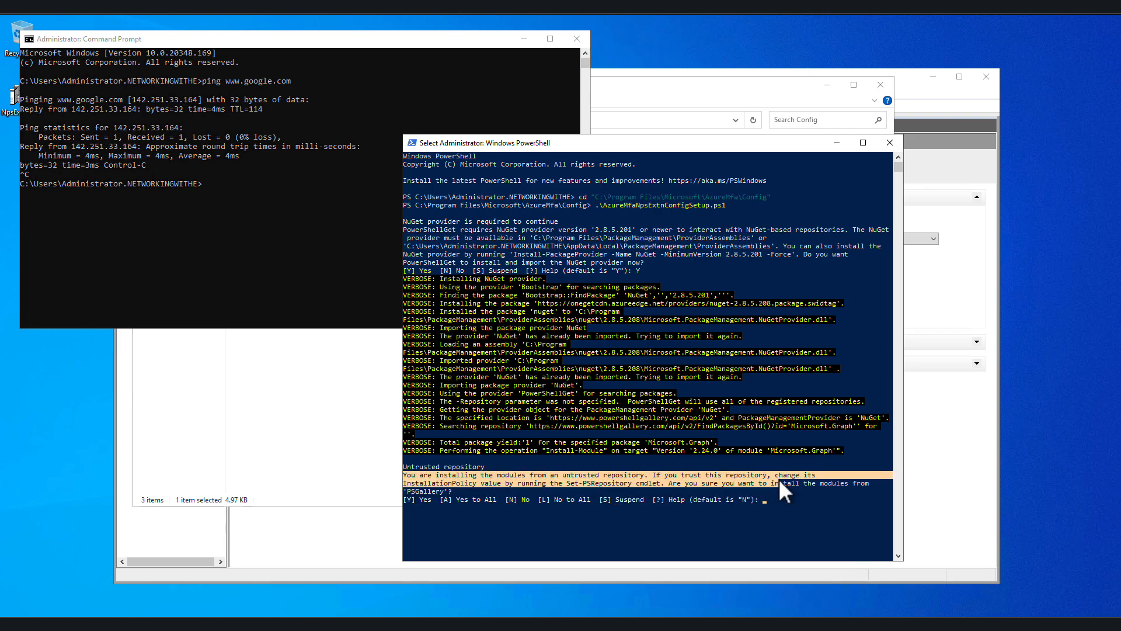
pyautogui.click(819, 501)
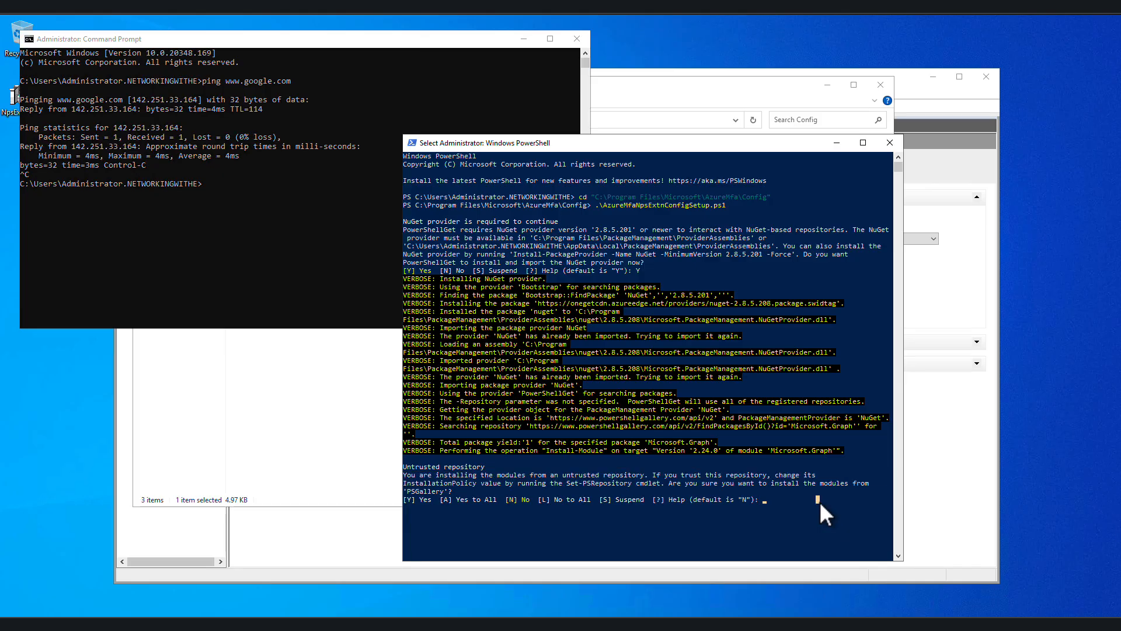
pyautogui.write('Y')
pyautogui.press('Return')
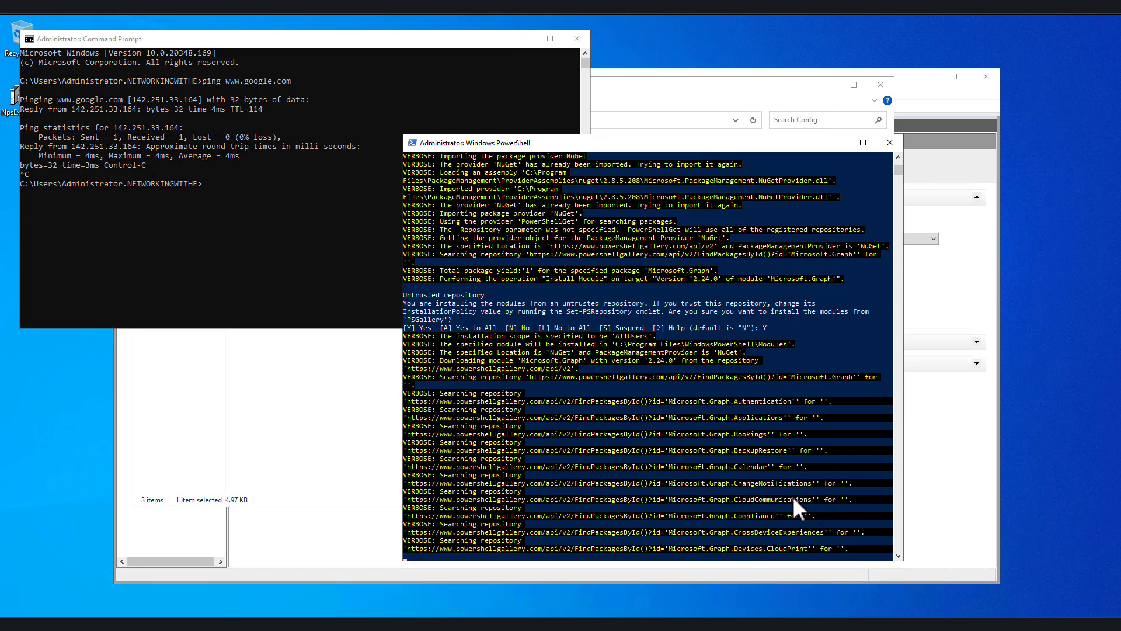
pyautogui.moveTo(404, 136); pyautogui.dragTo(239, 109)
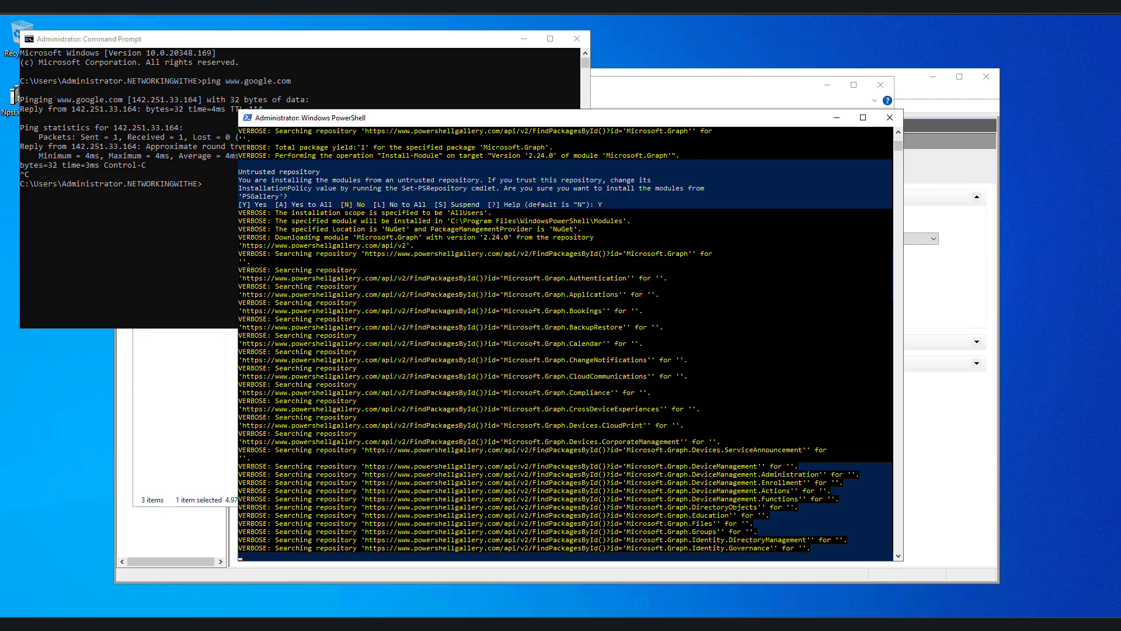
pyautogui.click(821, 465)
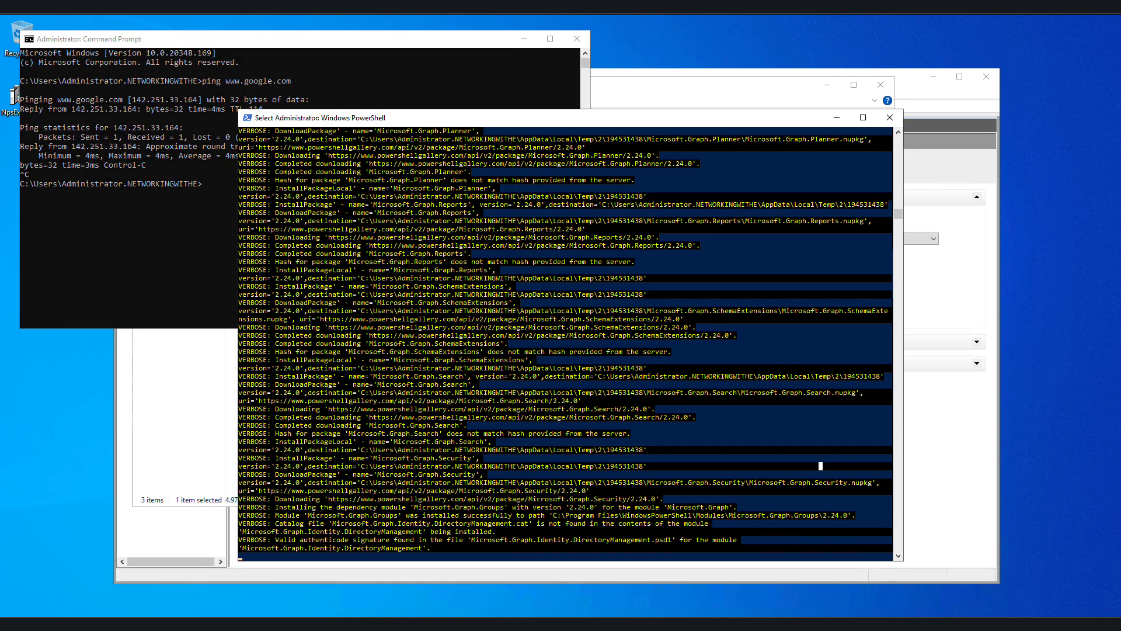
# Enter the tenant administrator's sign-in address, removing the extra dot and extra 'm' typos.
pyautogui.press('Return')
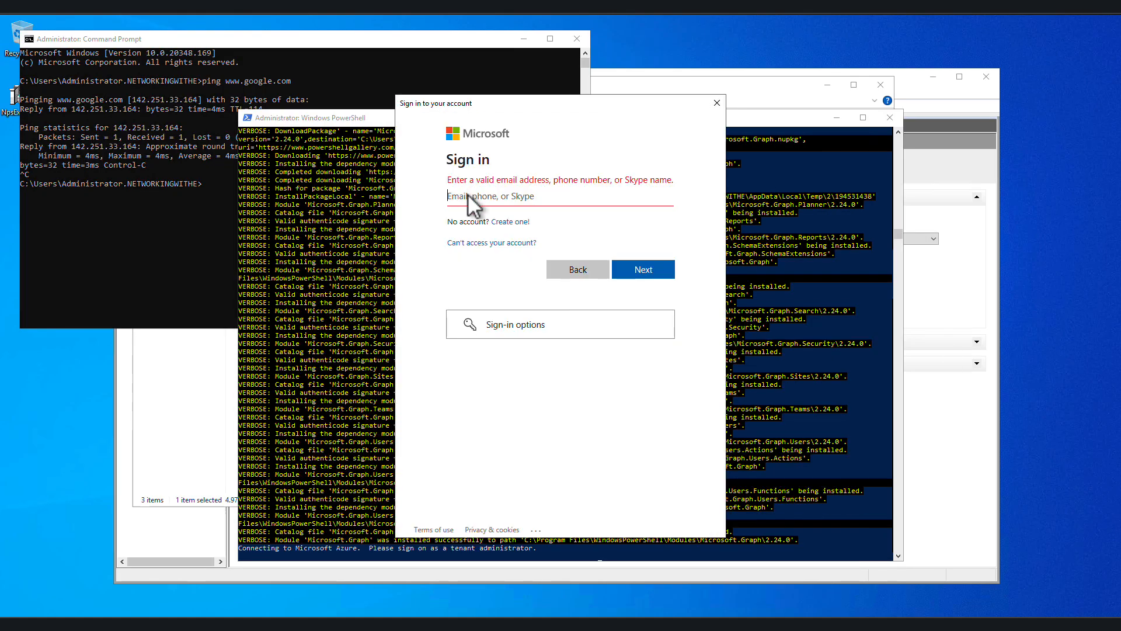
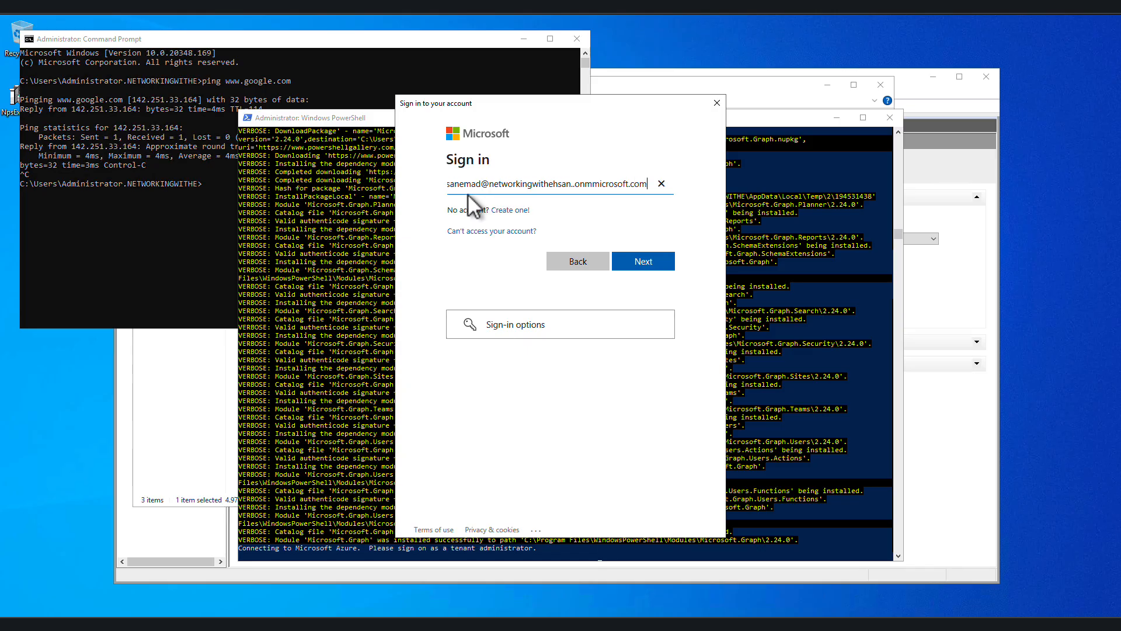
pyautogui.click(594, 184)
pyautogui.press('BackSpace')
pyautogui.click(581, 186)
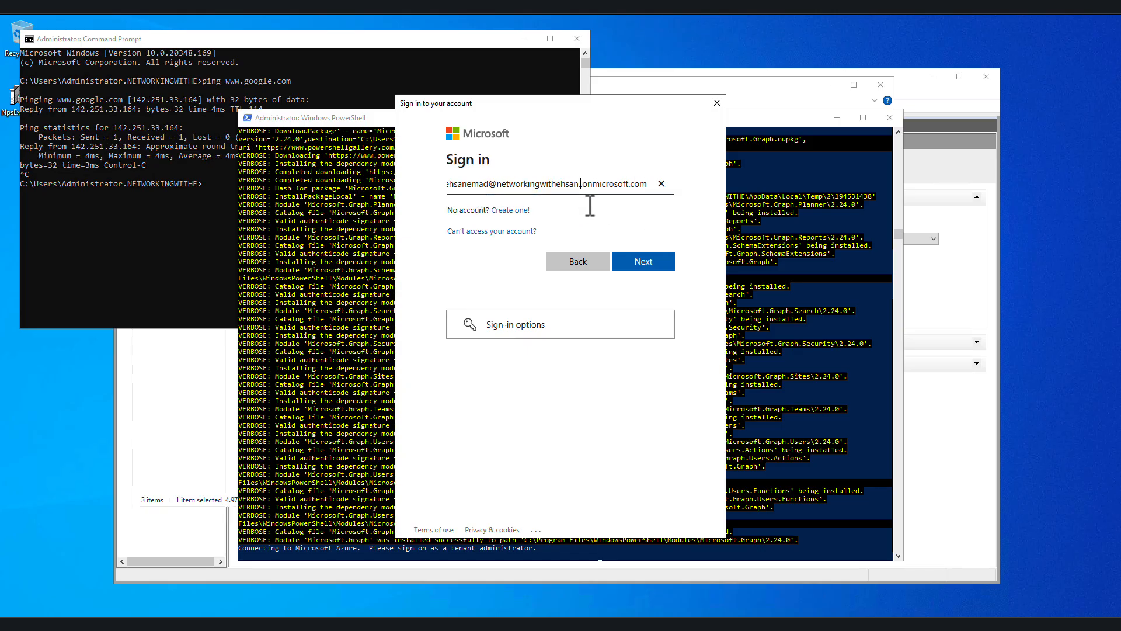
pyautogui.press('BackSpace')
pyautogui.doubleClick(590, 184)
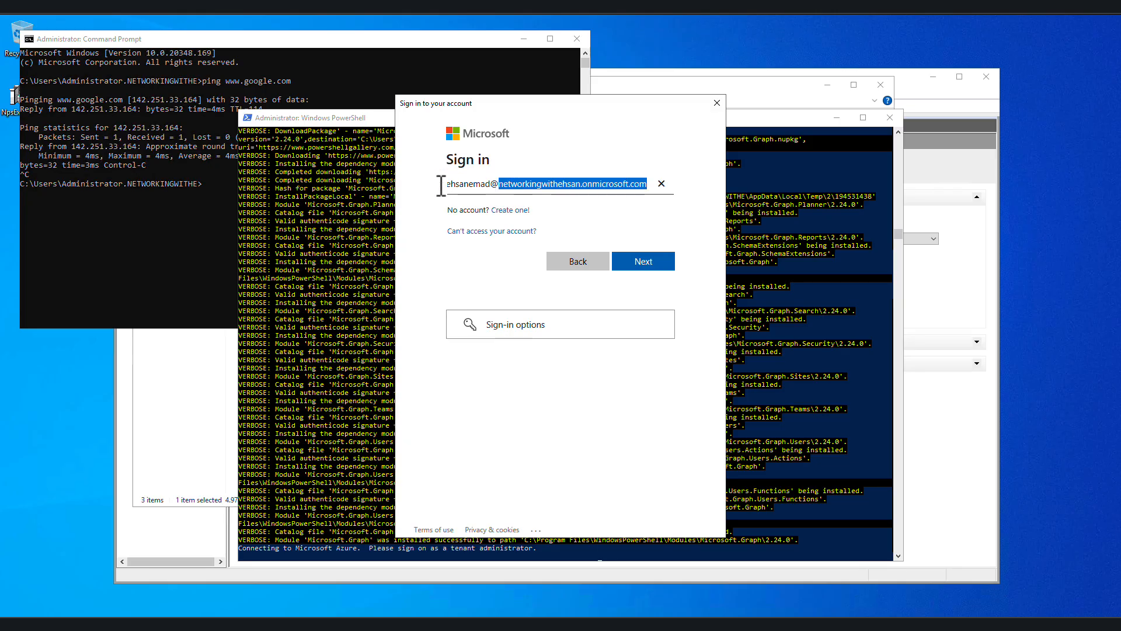
pyautogui.moveTo(441, 186); pyautogui.dragTo(438, 185)
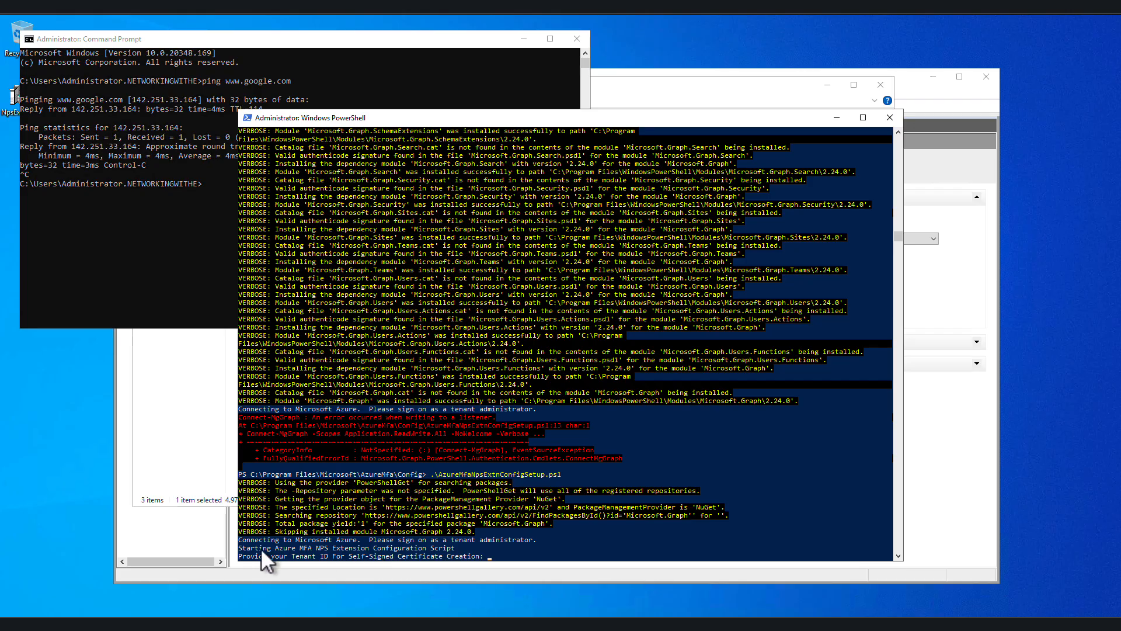
# Select the Tenant ID prompt text and enter microsoft.com in the browser's address bar.
pyautogui.click(240, 556)
pyautogui.moveTo(246, 555); pyautogui.dragTo(438, 554)
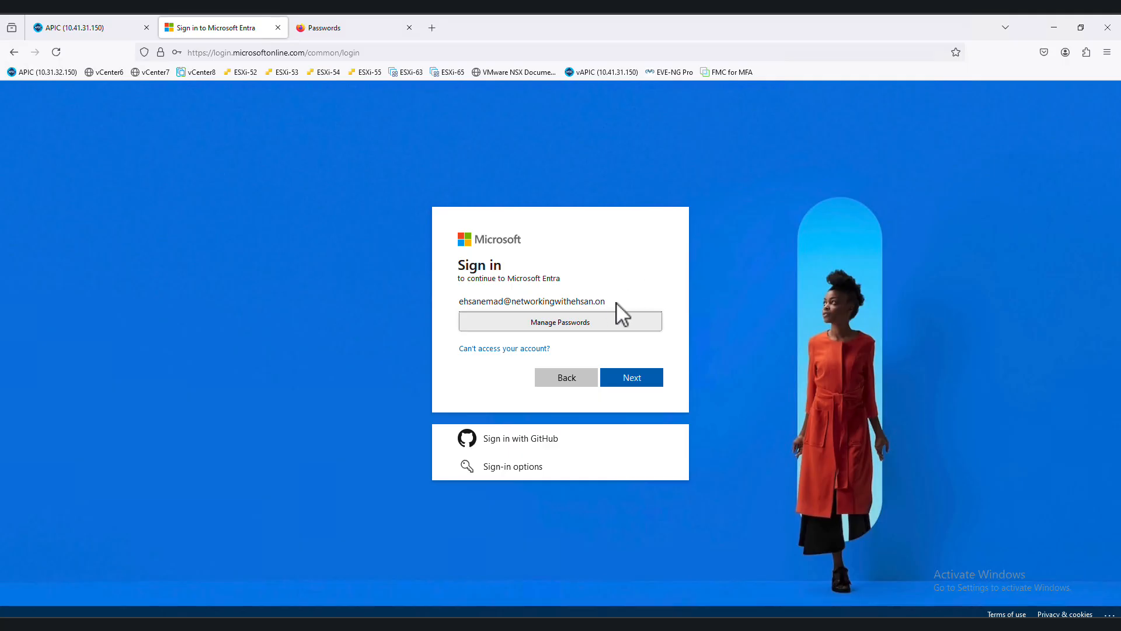
pyautogui.click(616, 303)
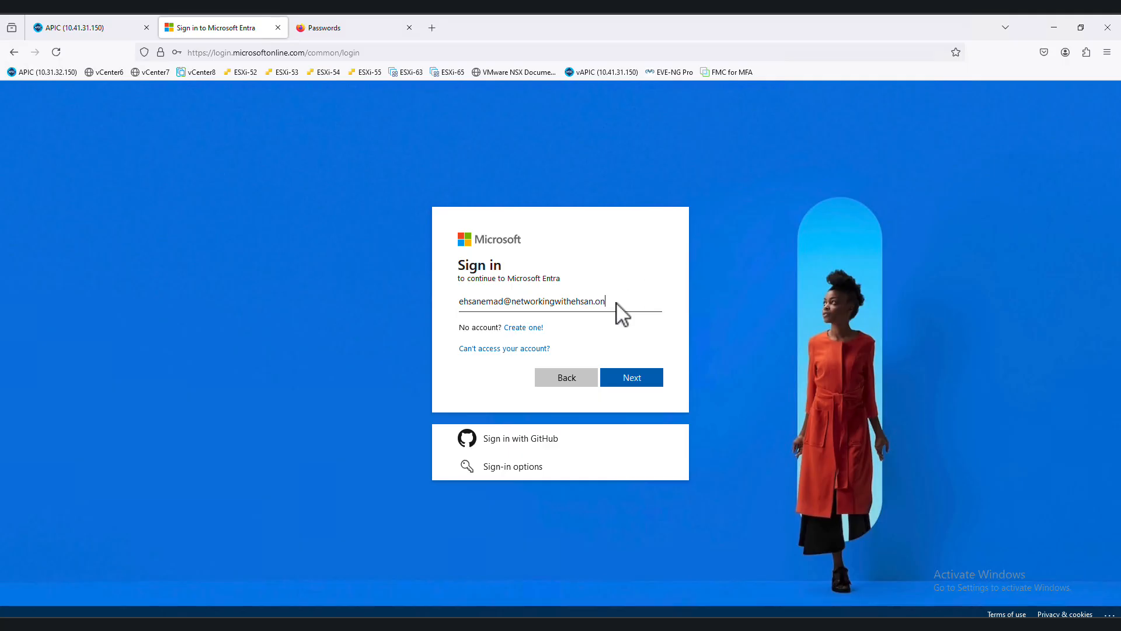
pyautogui.write('microsoft')
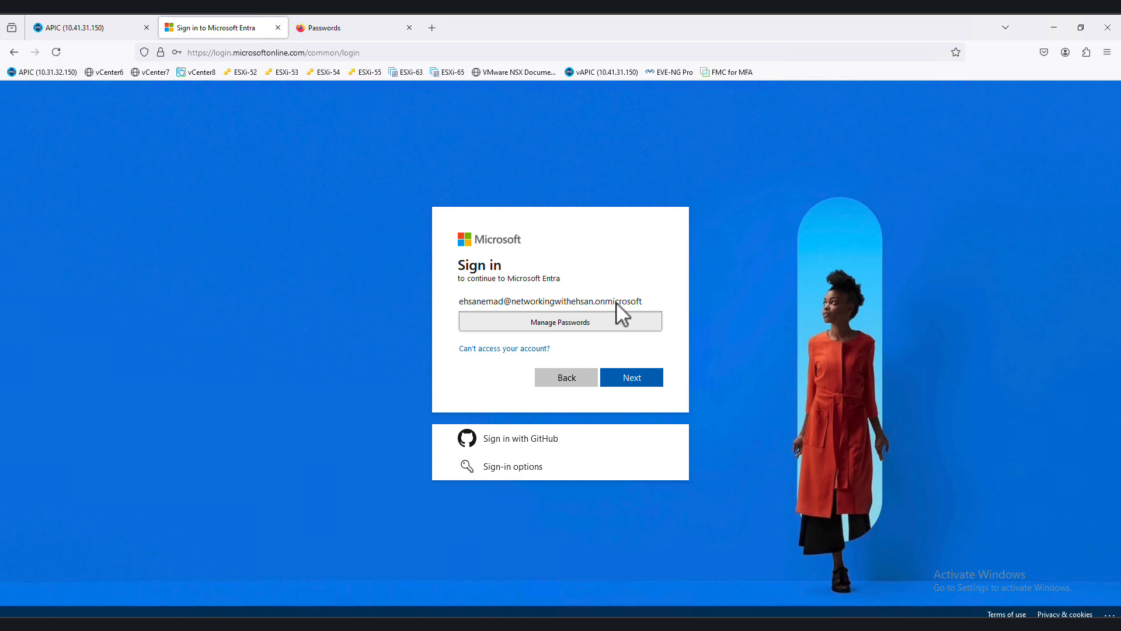
pyautogui.write('.com')
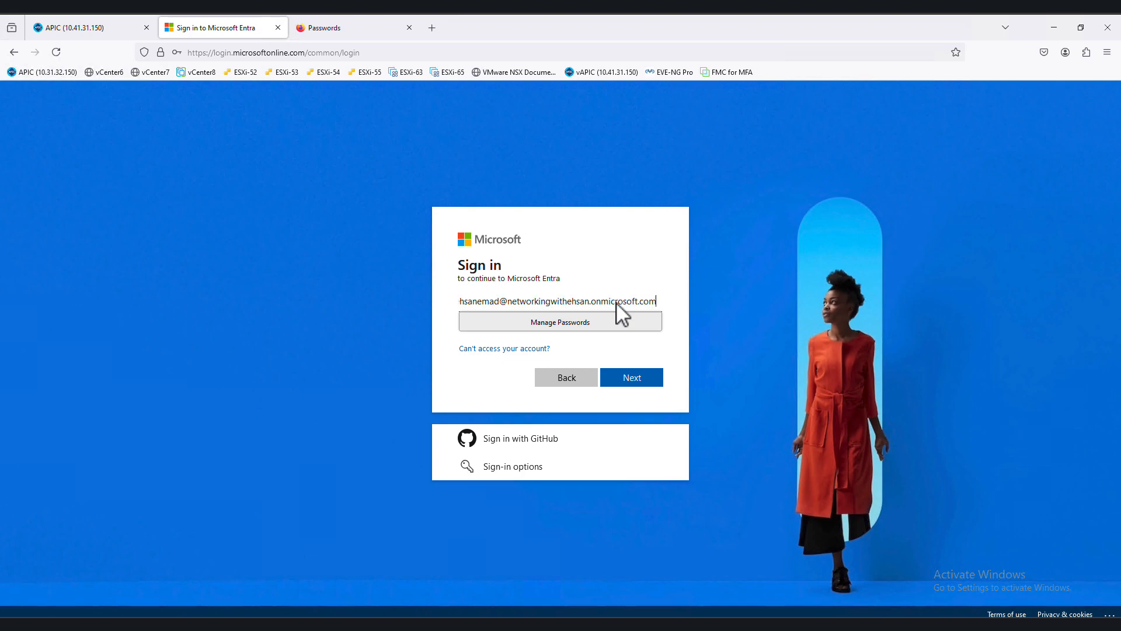
pyautogui.moveTo(212, 51); pyautogui.dragTo(285, 53)
pyautogui.click(326, 461)
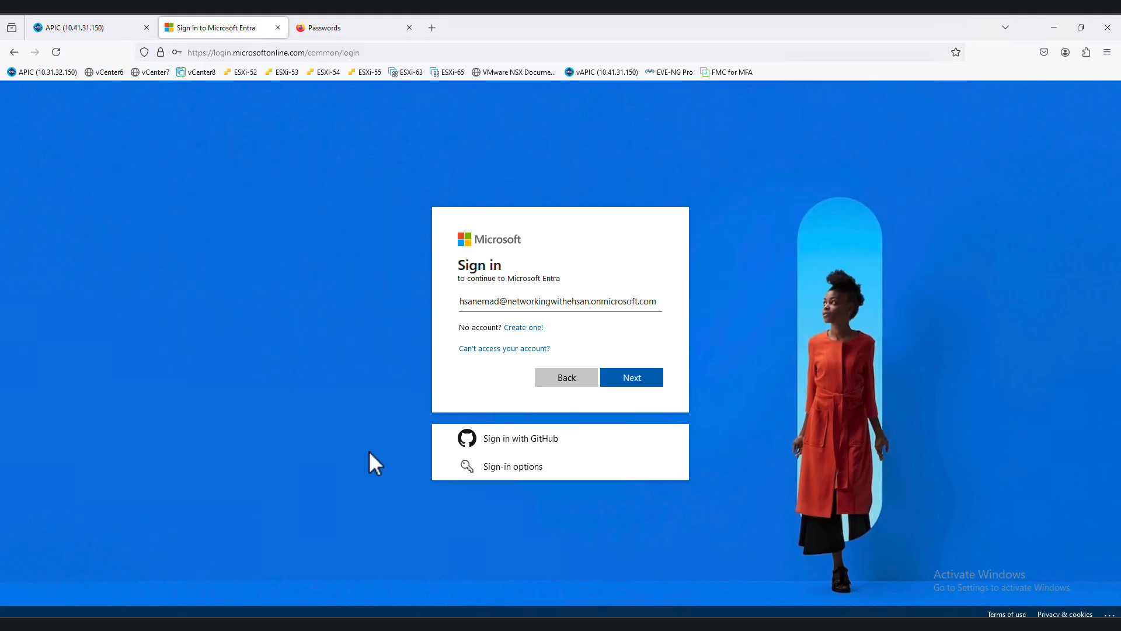
# Sign in with the administrator account and password, declining to save the password.
pyautogui.click(642, 381)
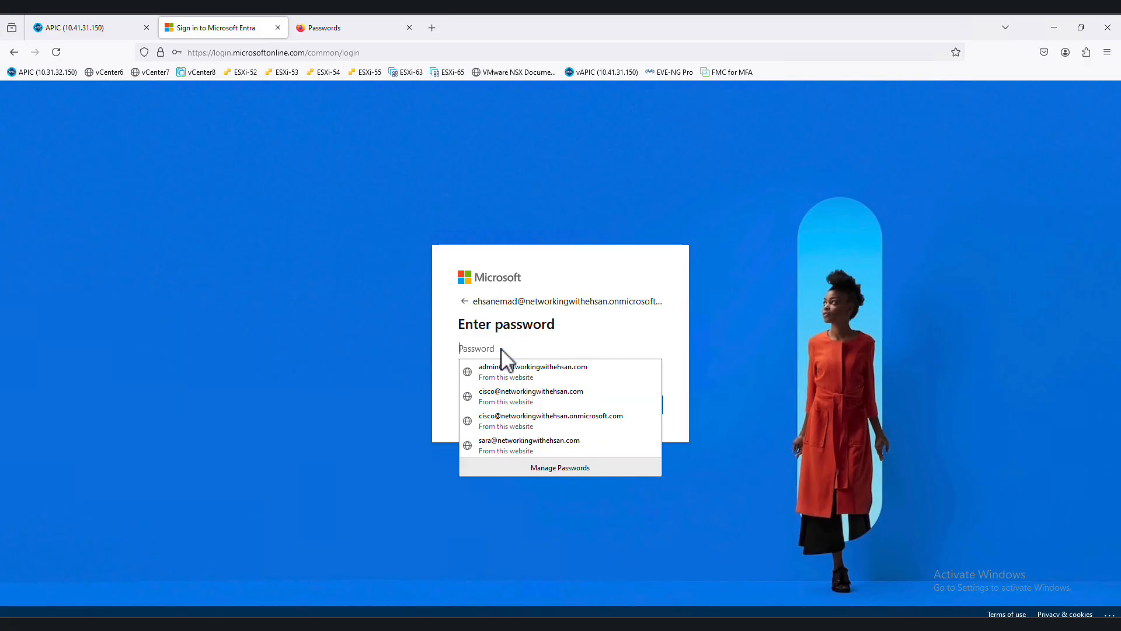
pyautogui.write('•')
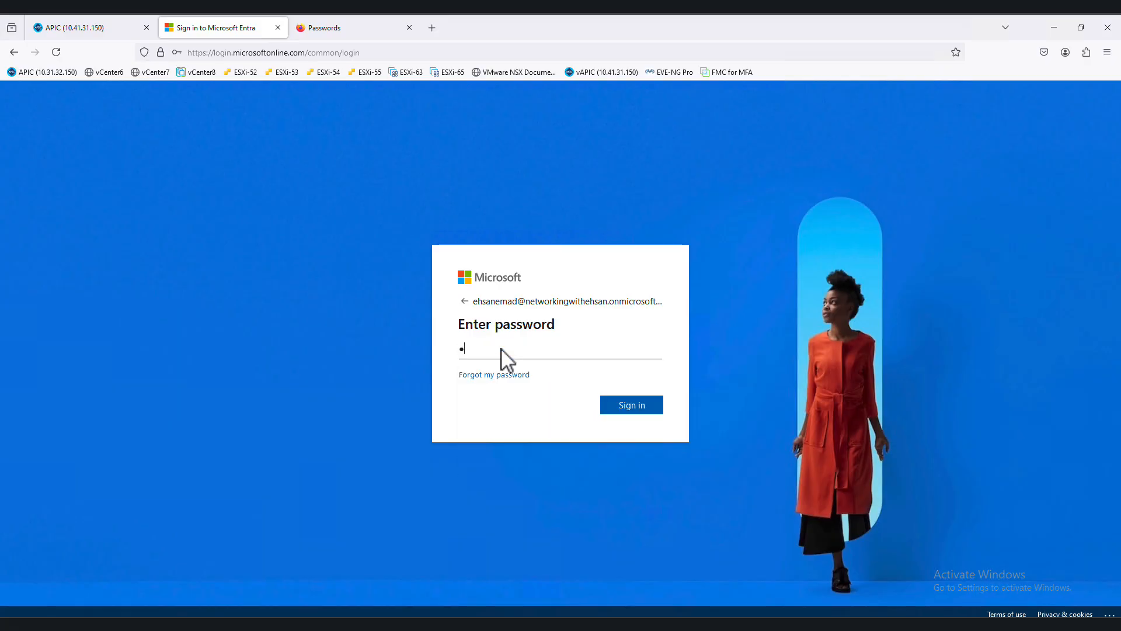
pyautogui.write('••••••••••••')
pyautogui.click(641, 406)
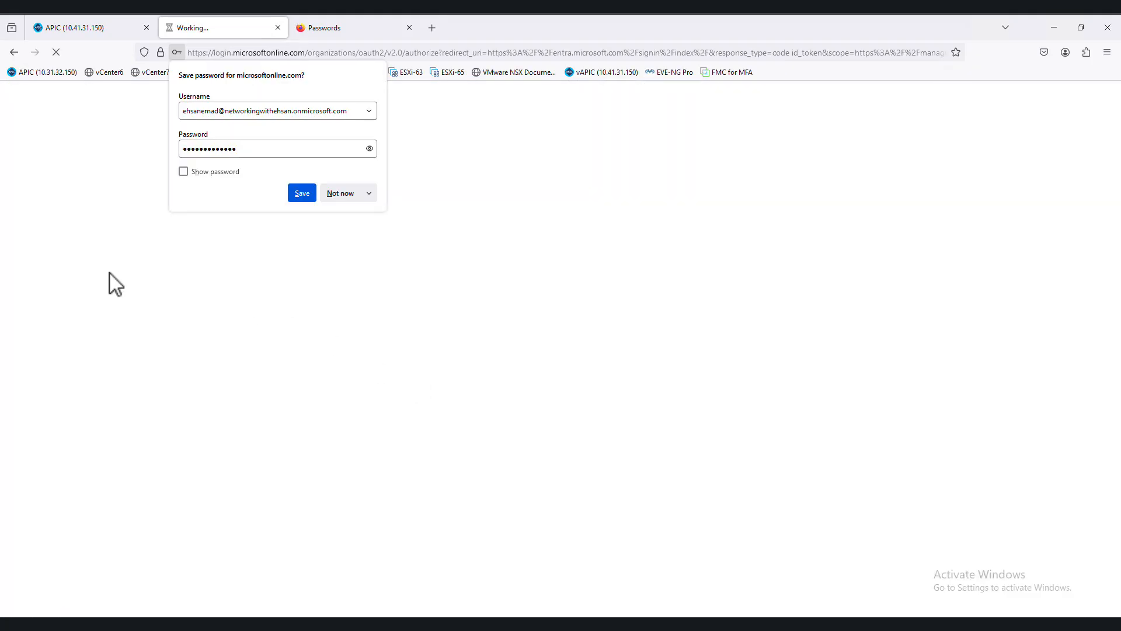
pyautogui.click(110, 273)
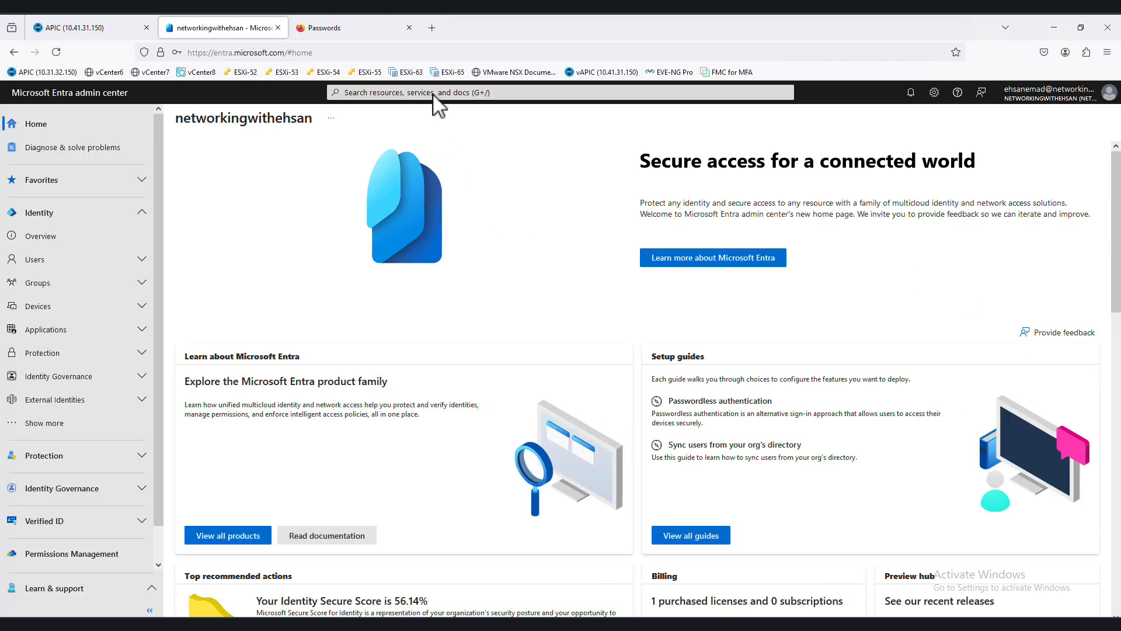
# Find the Tenant properties page in Microsoft Entra admin center and copy the Tenant ID.
pyautogui.click(433, 97)
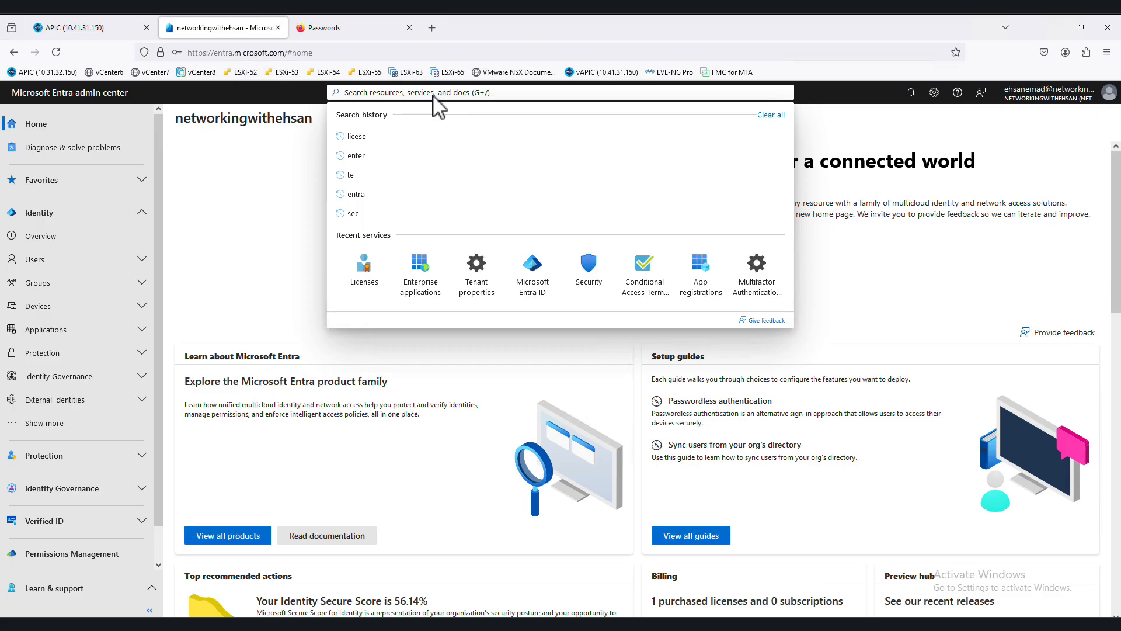
pyautogui.write('tenant')
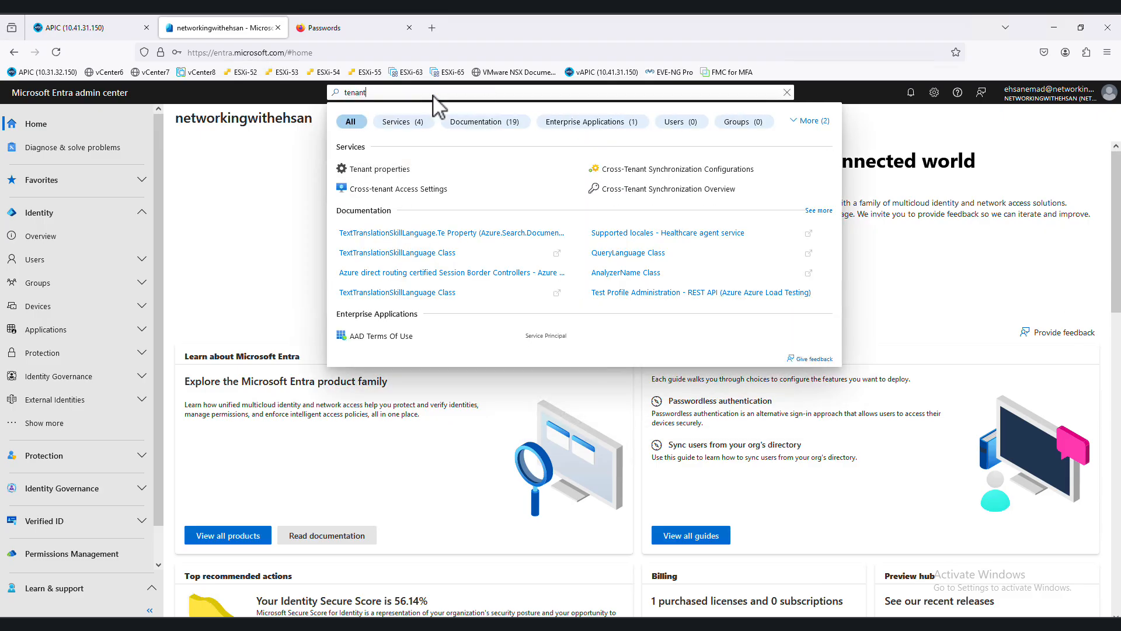
pyautogui.write(' id')
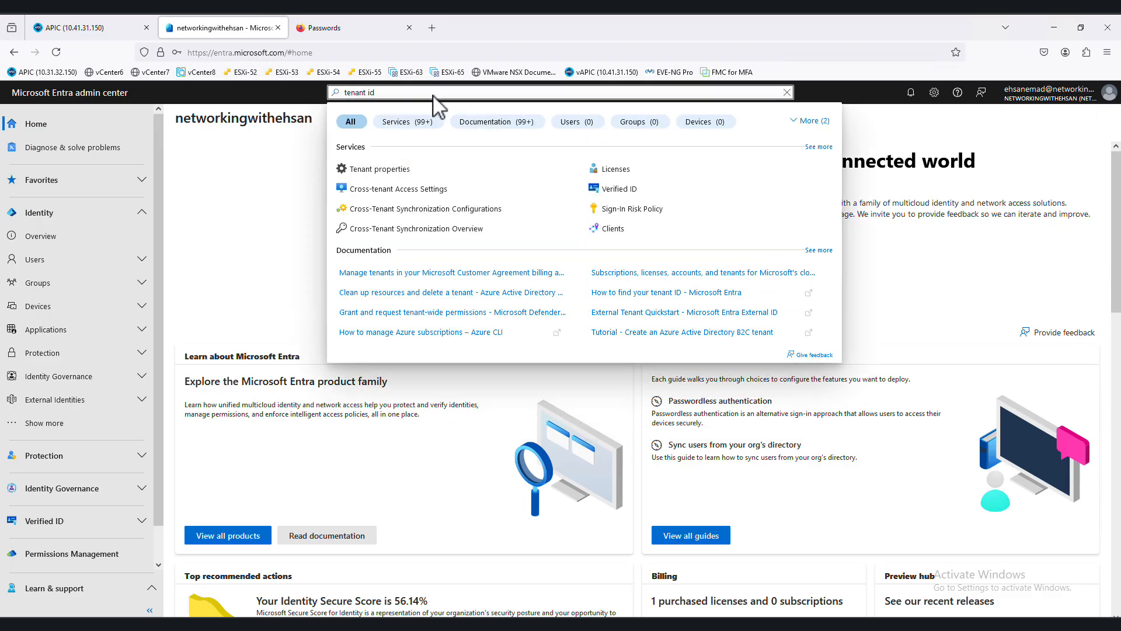
pyautogui.click(395, 171)
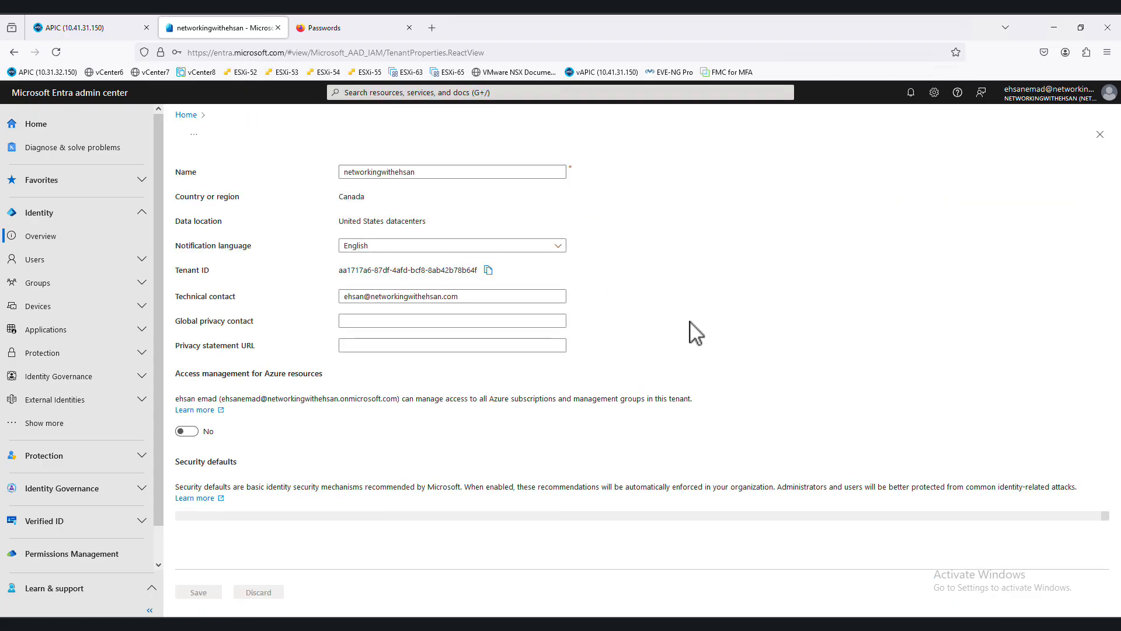
pyautogui.moveTo(343, 270); pyautogui.dragTo(478, 271)
pyautogui.click(487, 271)
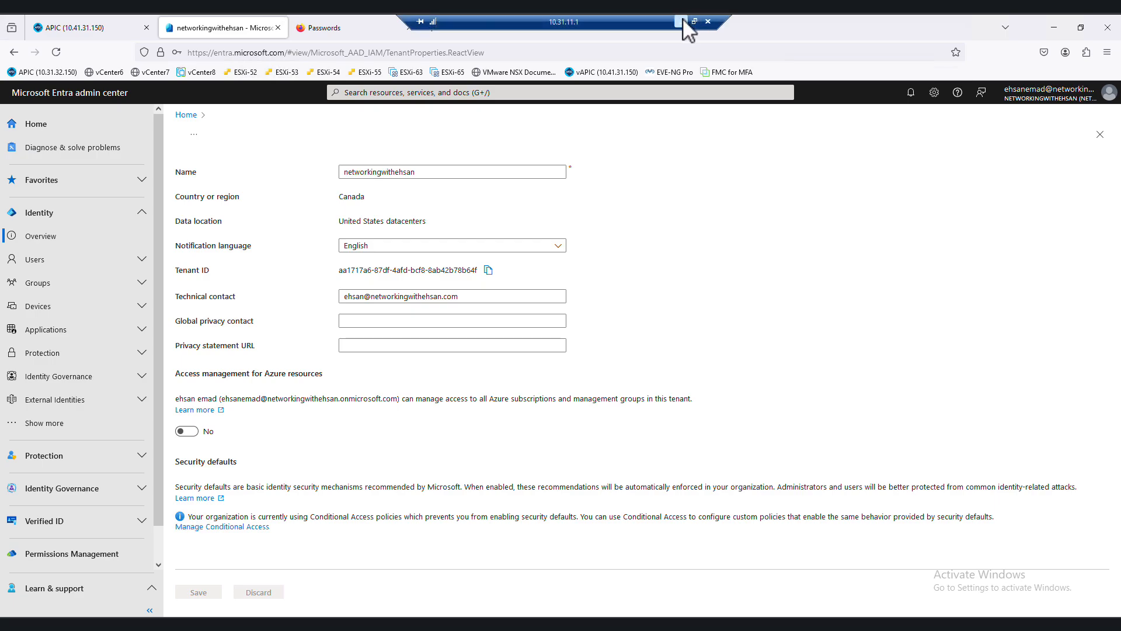
# Paste the Tenant ID into the server's PowerShell script prompt and submit it.
pyautogui.click(683, 20)
pyautogui.moveTo(600, 607)
pyautogui.click(552, 552)
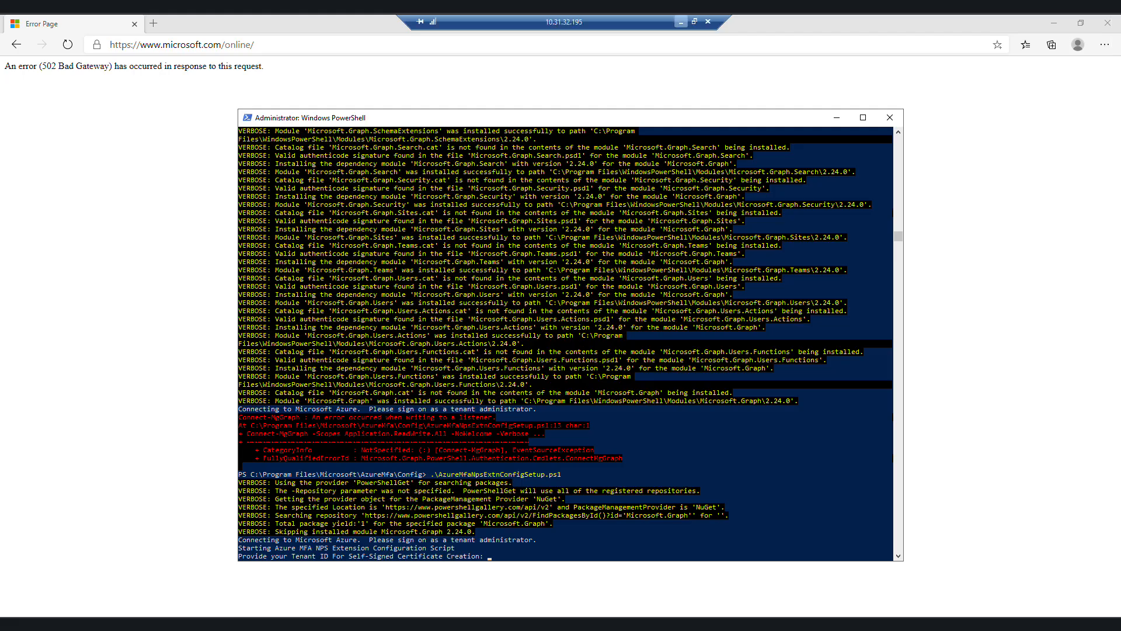
pyautogui.rightClick(551, 553)
pyautogui.press('Return')
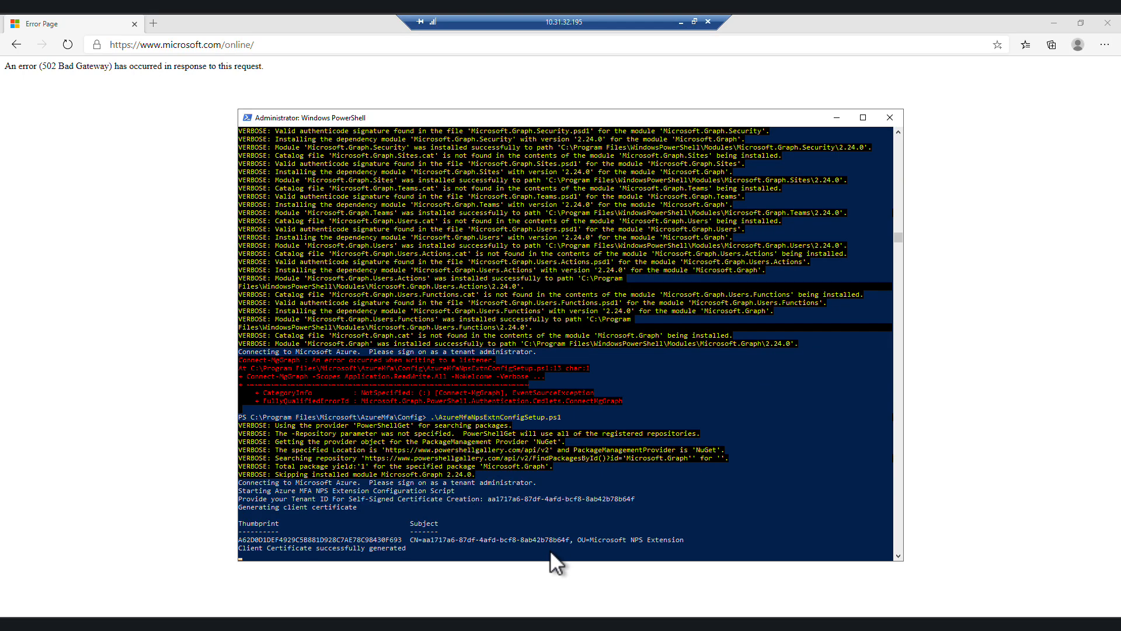
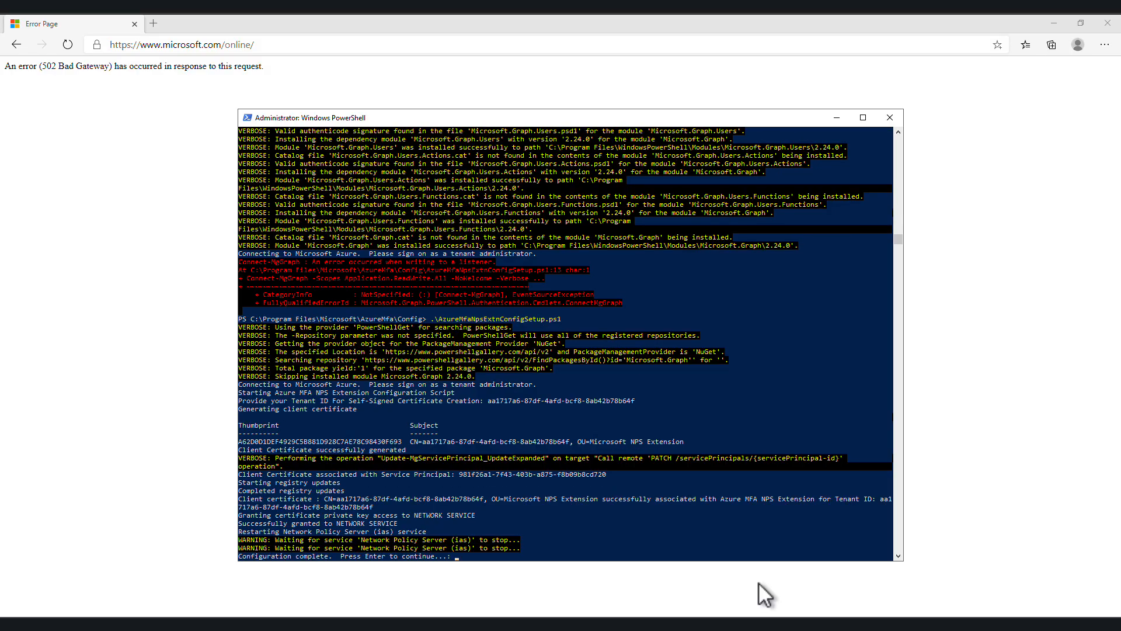
# Let the NPS extension configuration script exit after 'Configuration complete.'.
pyautogui.doubleClick(328, 556)
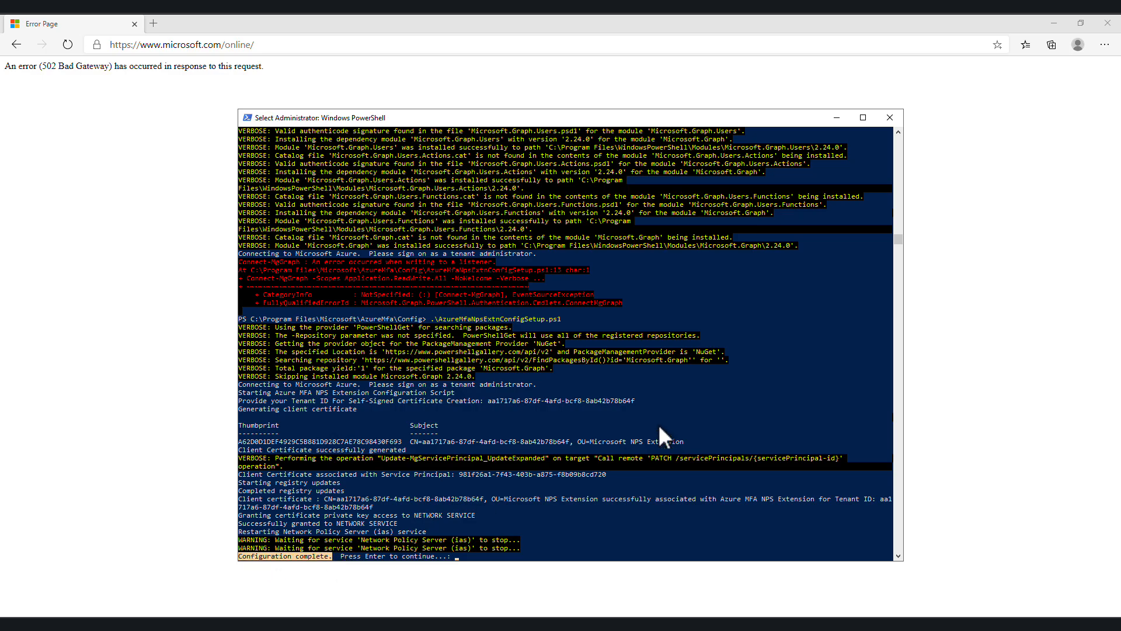
pyautogui.press('Return')
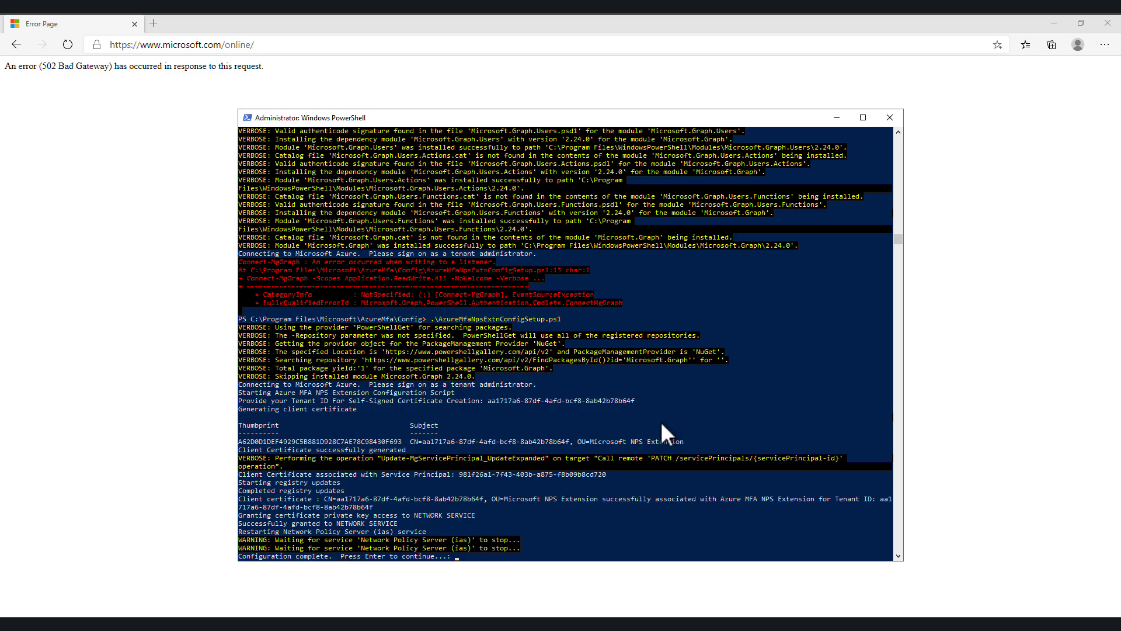
pyautogui.press('Return')
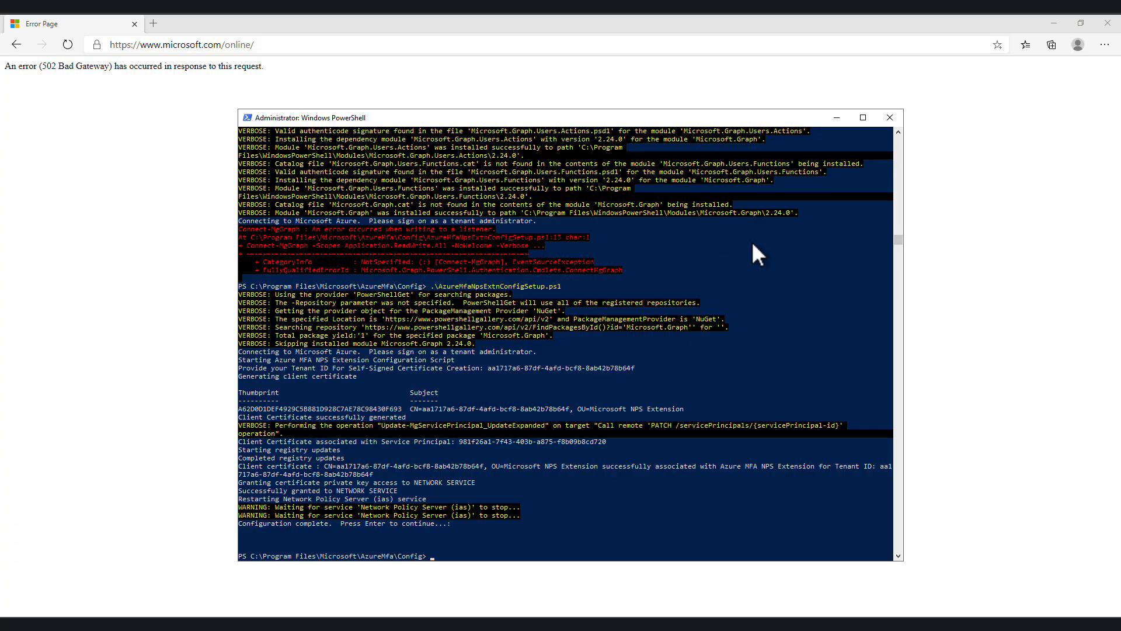
# Close the Edge error page and launch Registry Editor from a Start search for 'rege'.
pyautogui.click(1107, 23)
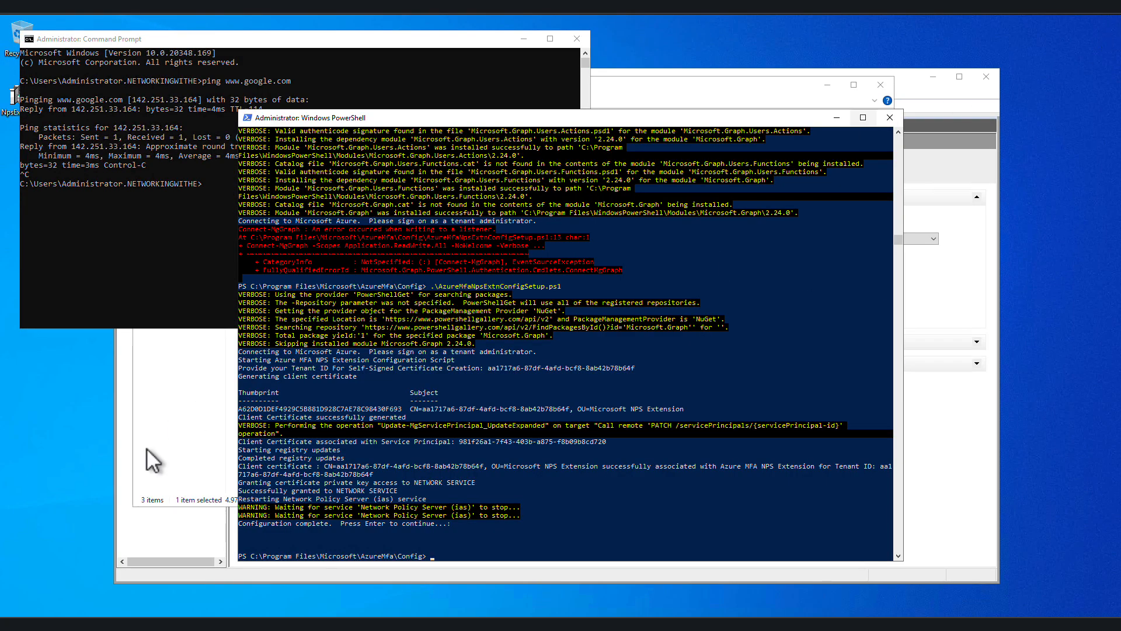
pyautogui.click(14, 625)
pyautogui.write('r')
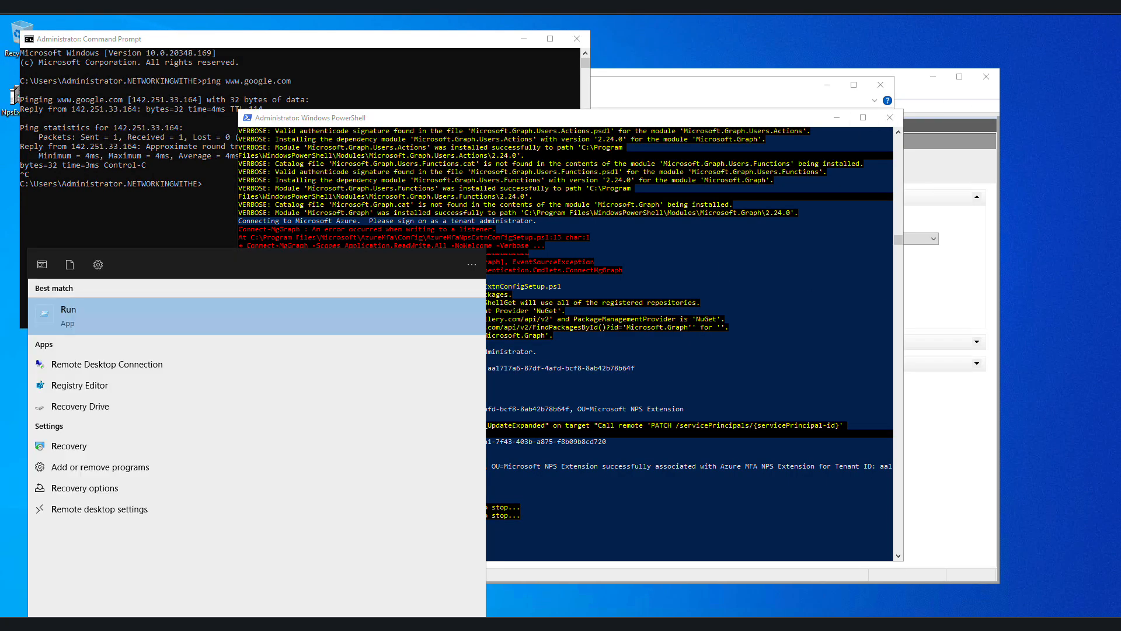
pyautogui.write('ege')
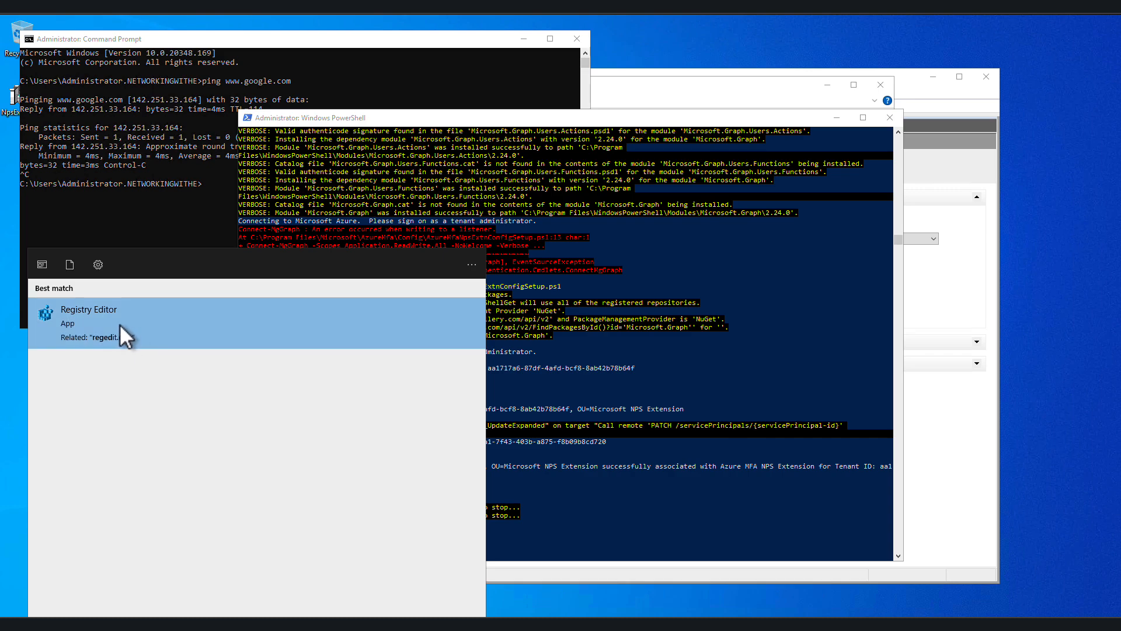
pyautogui.click(119, 324)
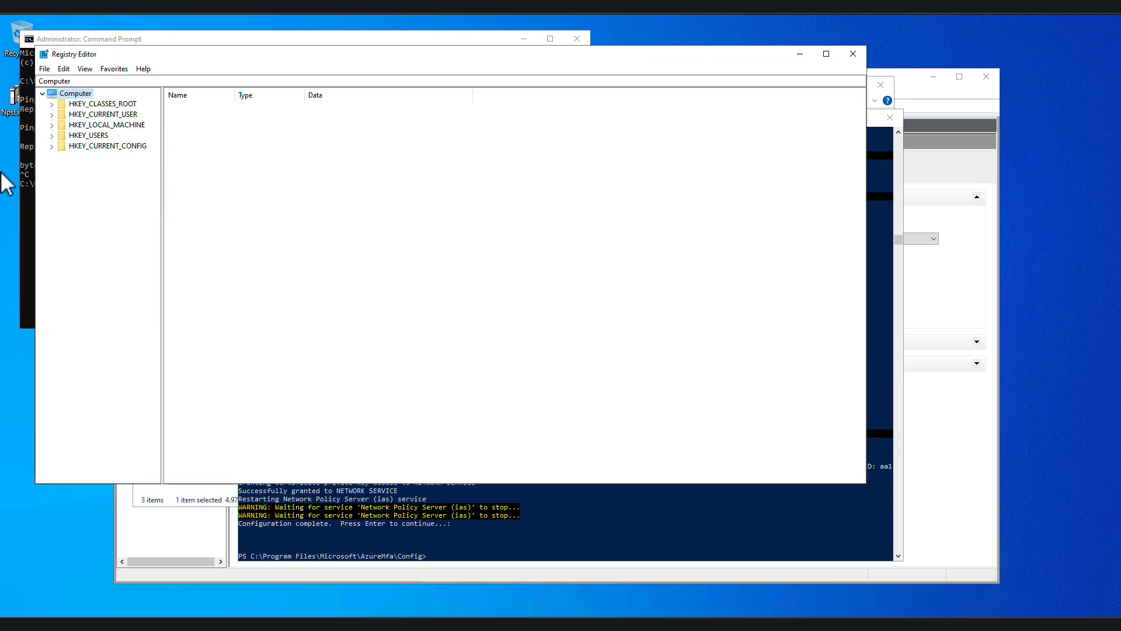
# Navigate Registry Editor to HKLM\SOFTWARE\Microsoft\AzureMfa by pasting the path.
pyautogui.click(144, 80)
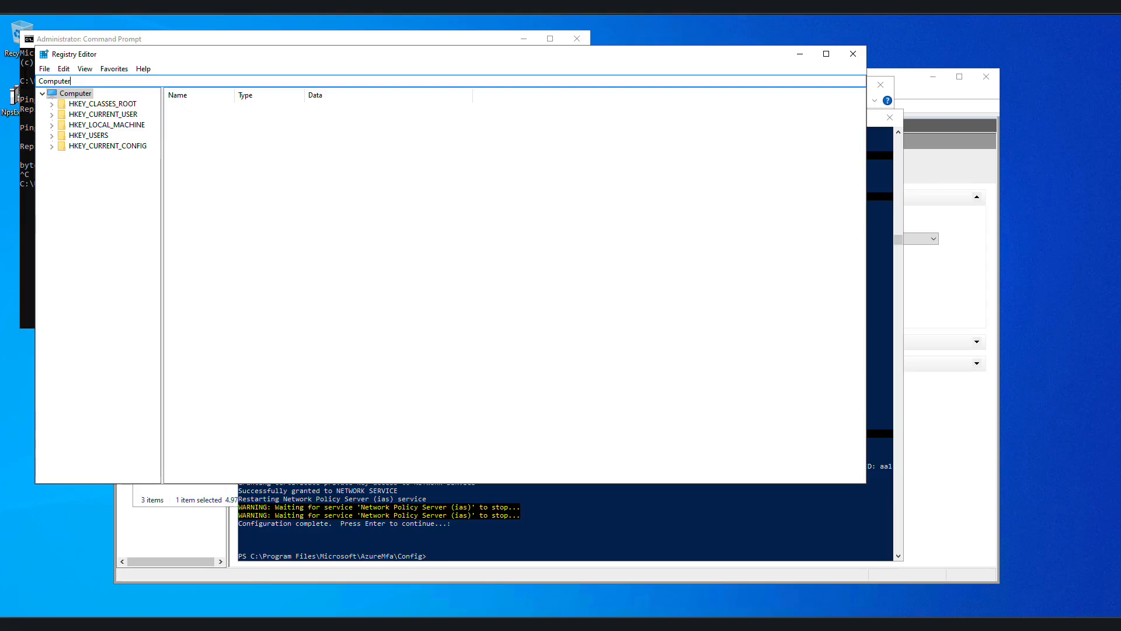
pyautogui.hotkey('ctrl', 'a')
pyautogui.write('Computer\\HKEY_LOCAL_MACHINE\\SOFTWARE\\Microsoft\\AzureMfa')
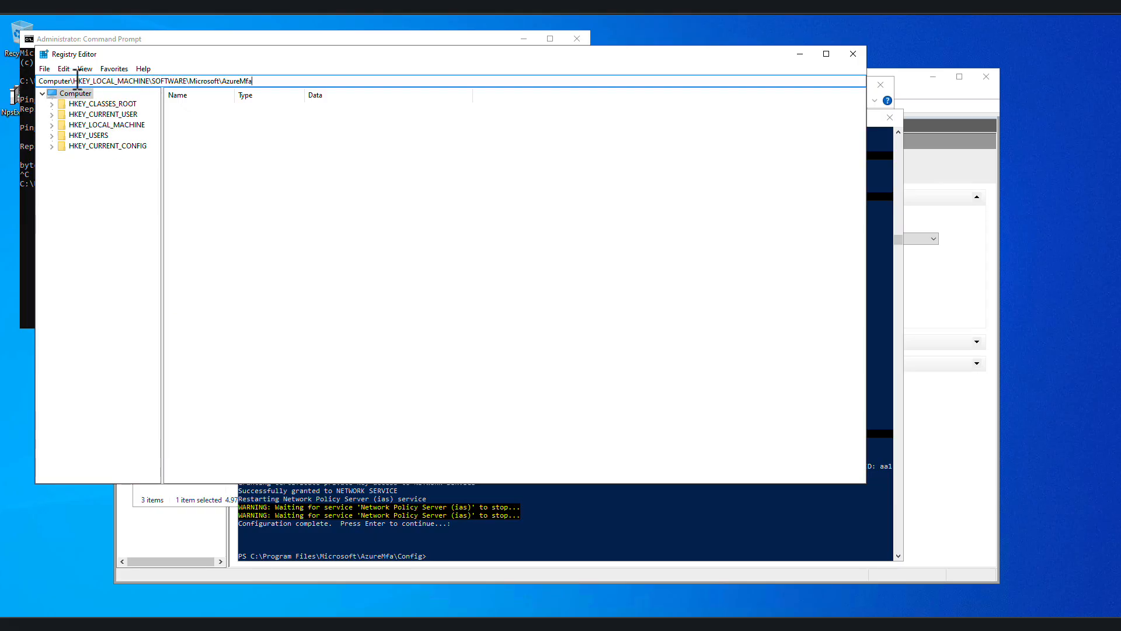
pyautogui.moveTo(75, 80); pyautogui.dragTo(268, 80)
pyautogui.click(290, 82)
pyautogui.press('Return')
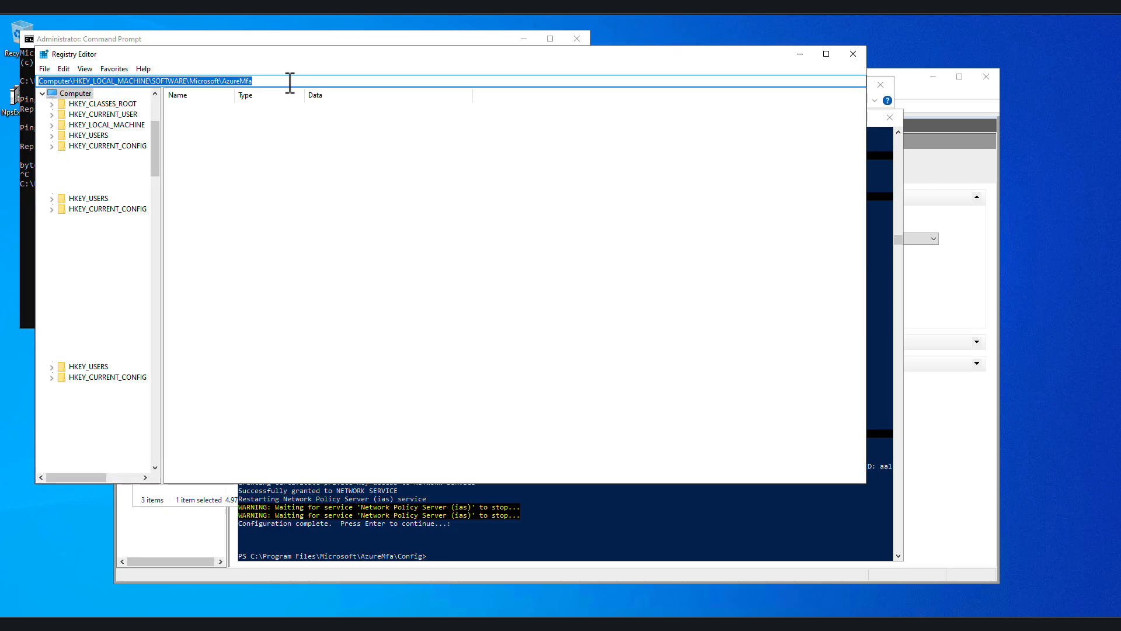
# Add string value OVERRIDE_NUMBER_MATCHING_WITH_OTP with data FALSE under AzureMfa.
pyautogui.rightClick(212, 304)
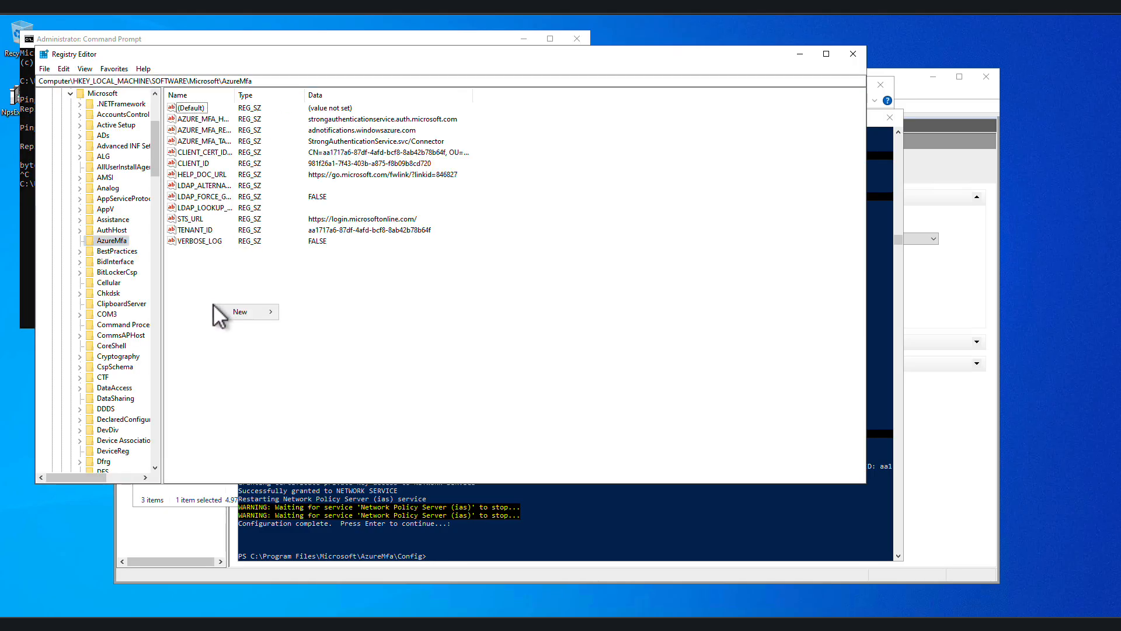
pyautogui.moveTo(251, 309)
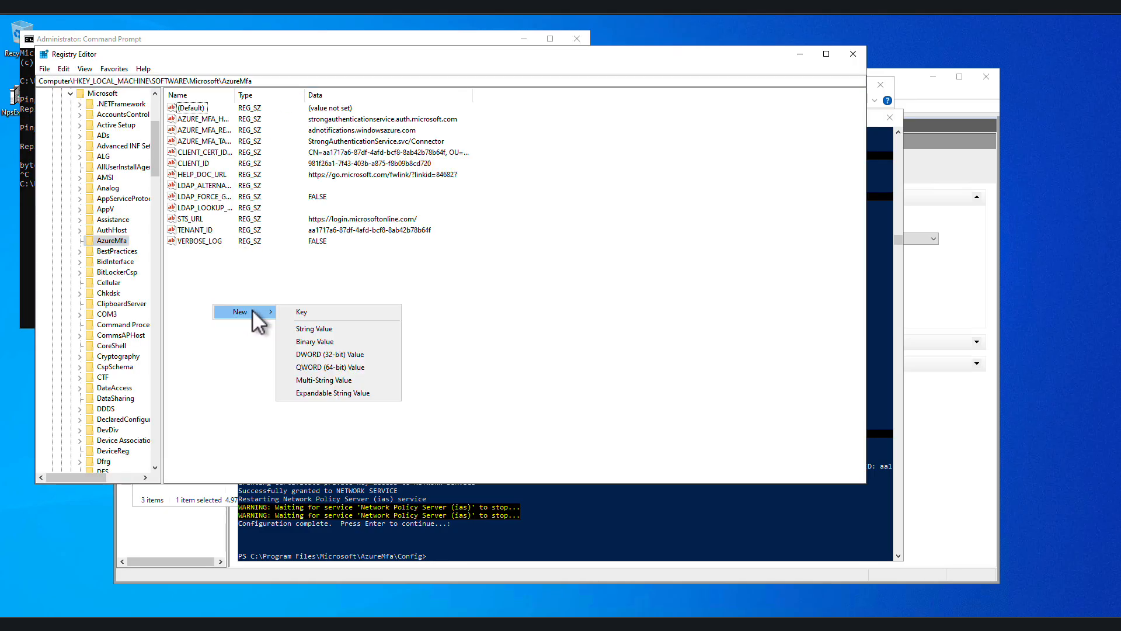
pyautogui.click(314, 328)
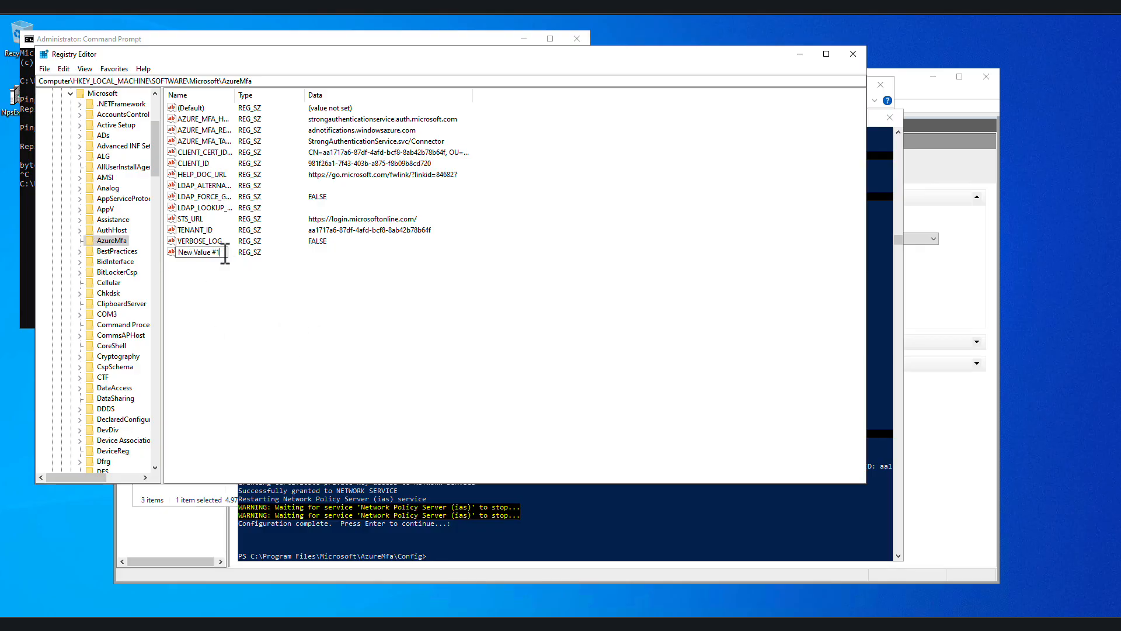
pyautogui.write('OVERRIDE_NUMBER_MATCHING_WITH_OTP')
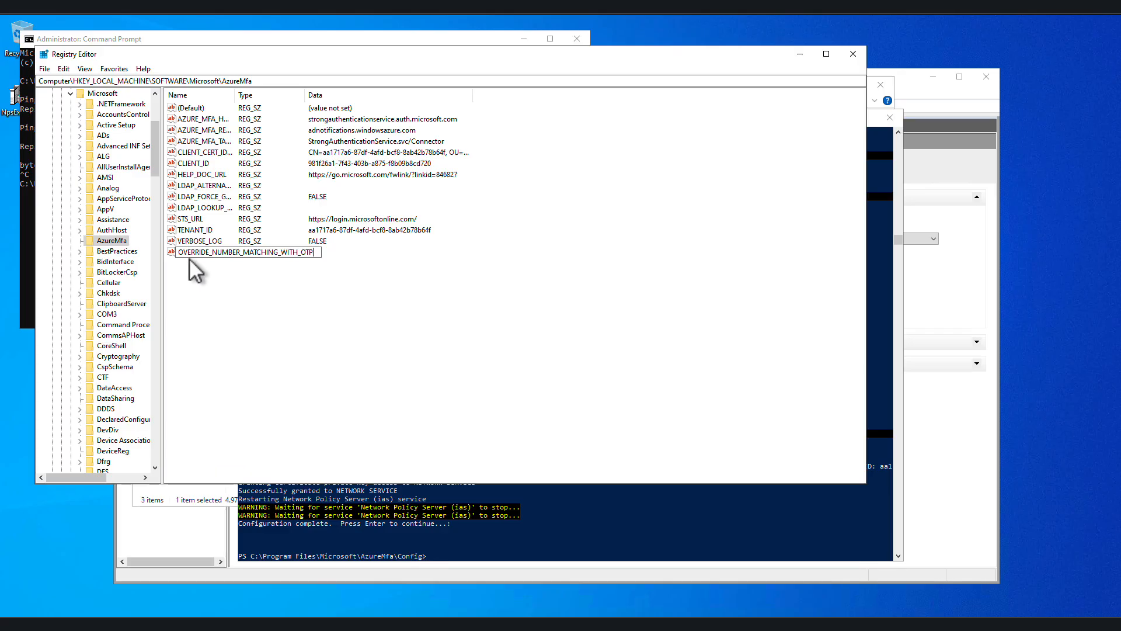
pyautogui.moveTo(180, 252); pyautogui.dragTo(325, 253)
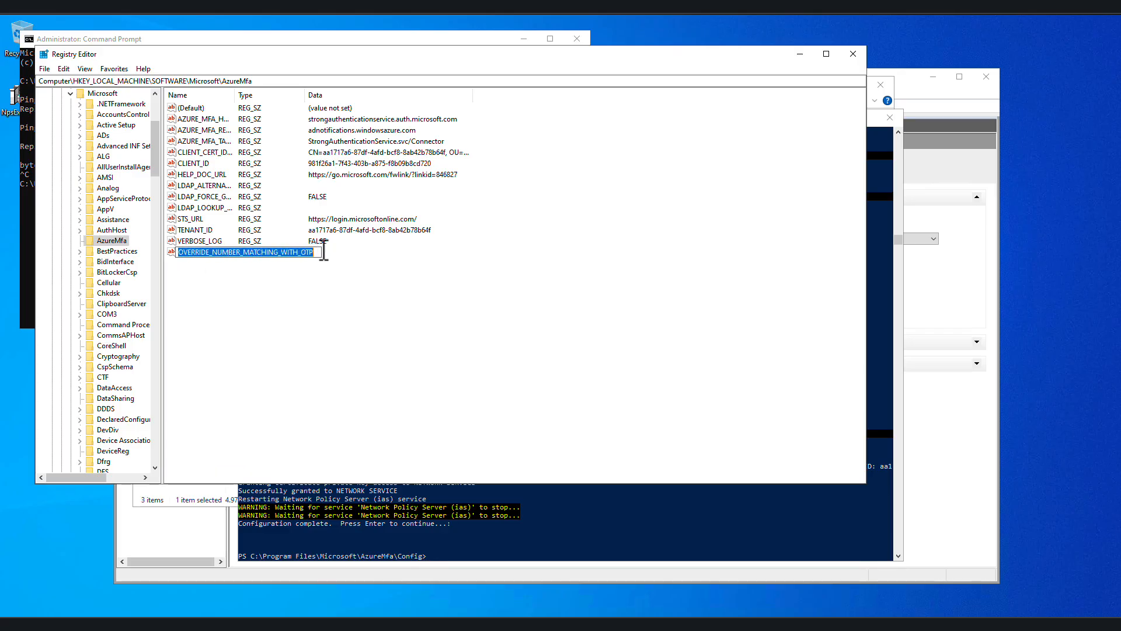
pyautogui.press('Return')
pyautogui.doubleClick(219, 251)
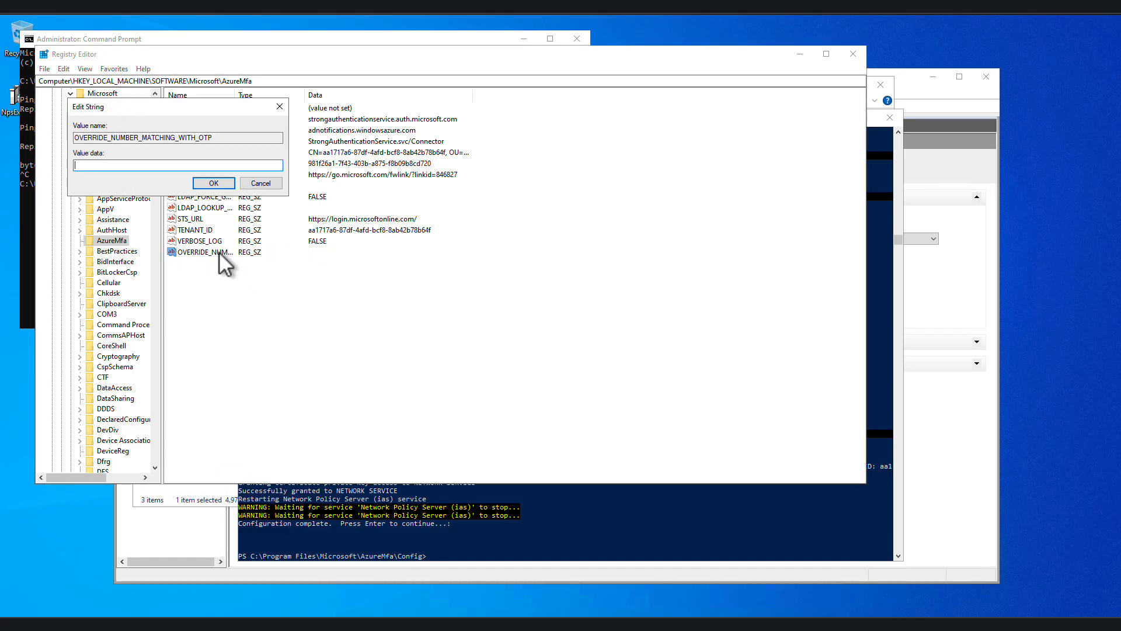
pyautogui.write('FALSE')
pyautogui.click(213, 183)
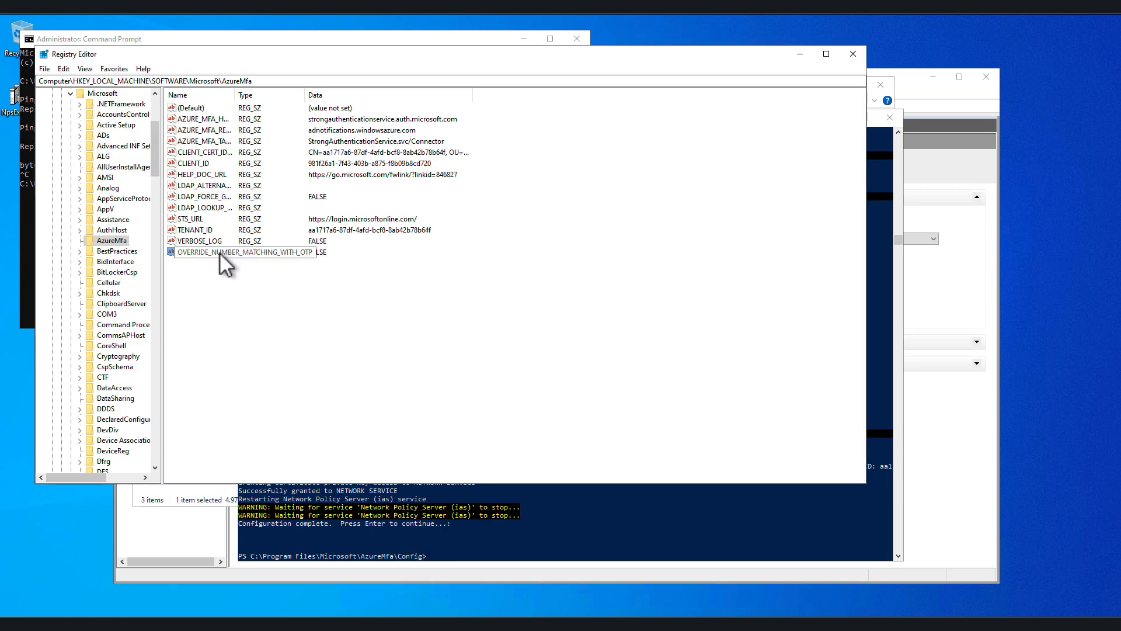
# Close Registry Editor and PowerShell, then restart the server with an Other (Unplanned) reason.
pyautogui.click(854, 54)
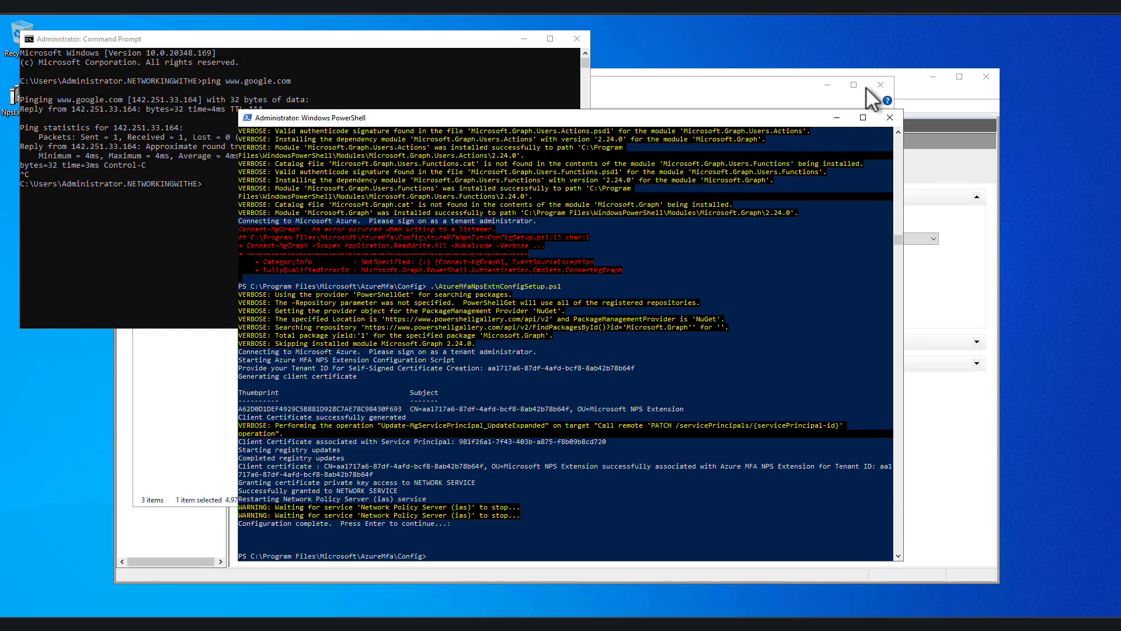
pyautogui.click(890, 117)
pyautogui.press('super')
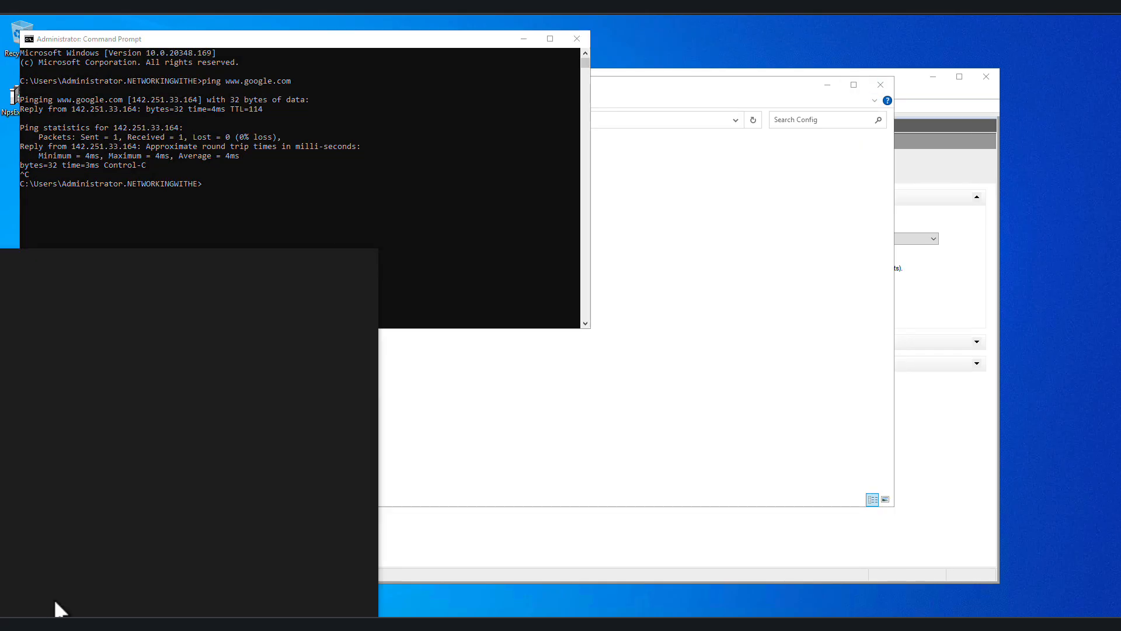
pyautogui.click(14, 608)
pyautogui.click(35, 578)
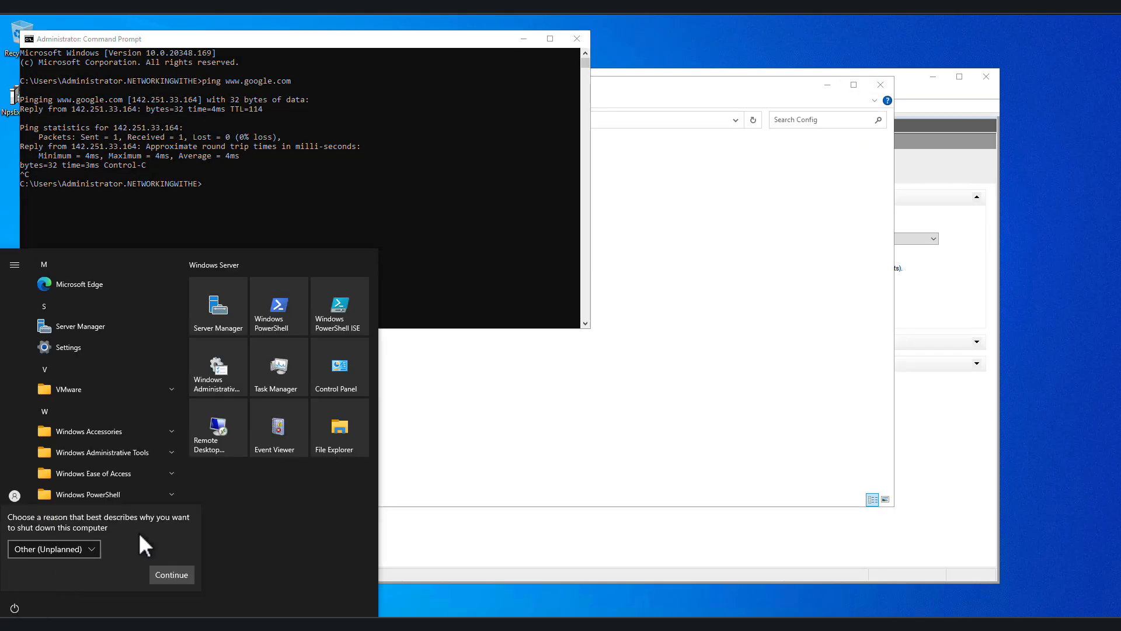
pyautogui.click(170, 573)
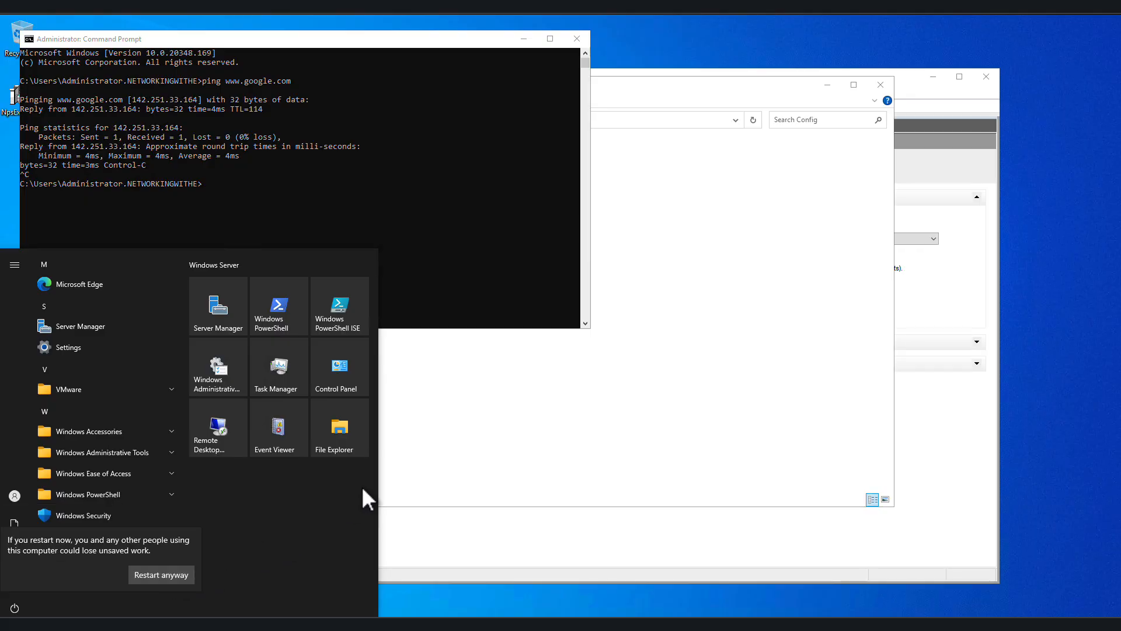
pyautogui.click(156, 579)
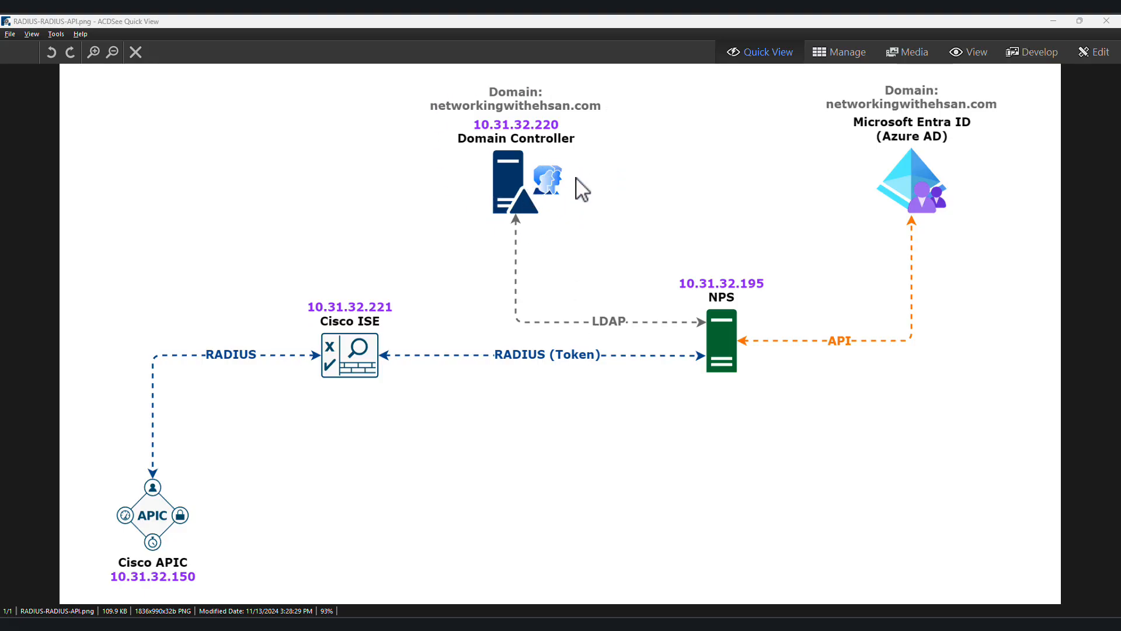
# On the domain controller session, launch Active Directory Users and Computers.
pyautogui.moveTo(540, 623)
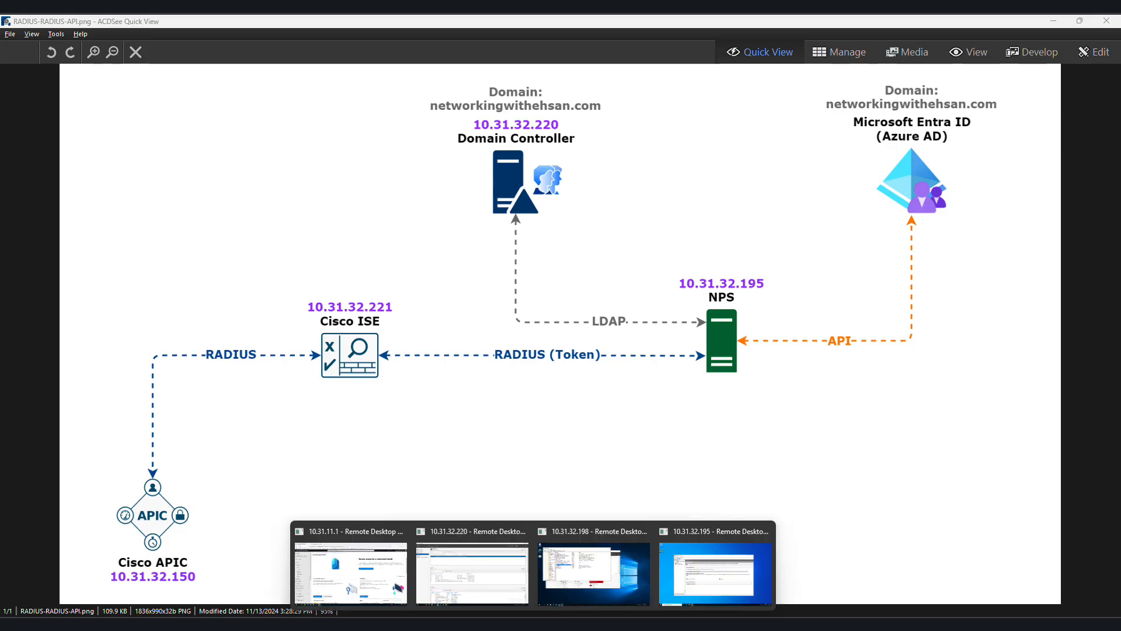
pyautogui.click(482, 564)
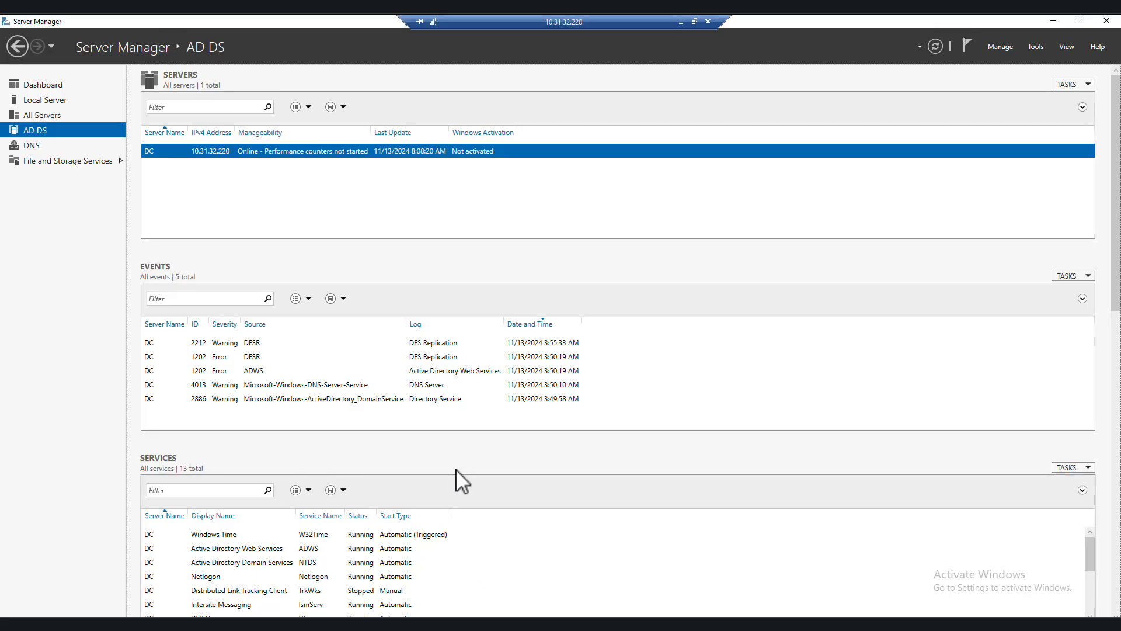
pyautogui.rightClick(255, 153)
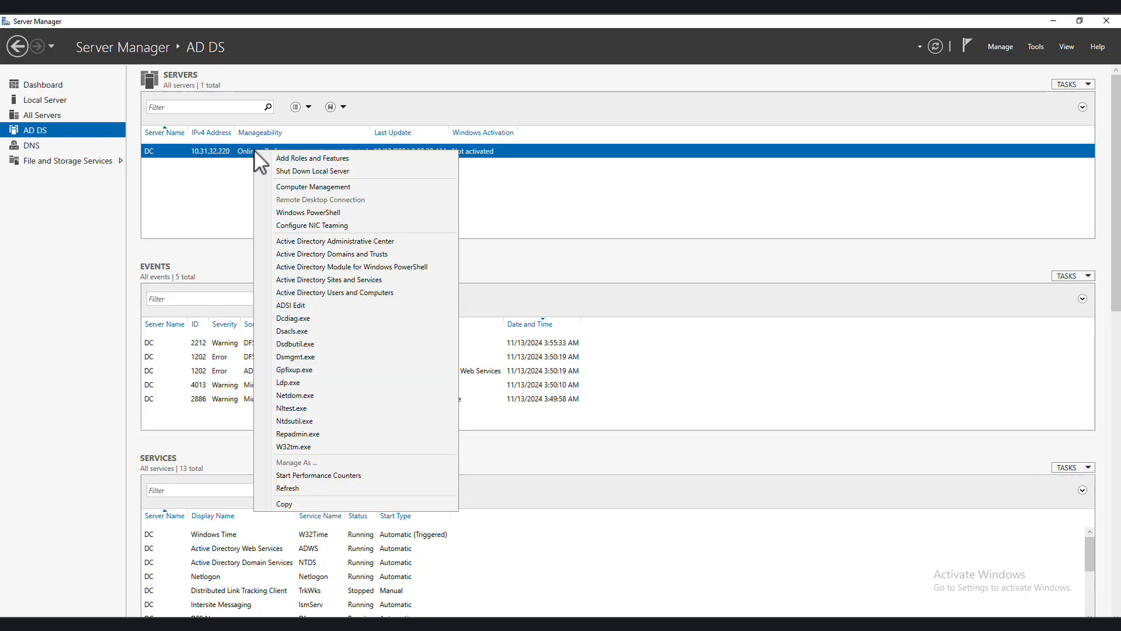
pyautogui.click(341, 296)
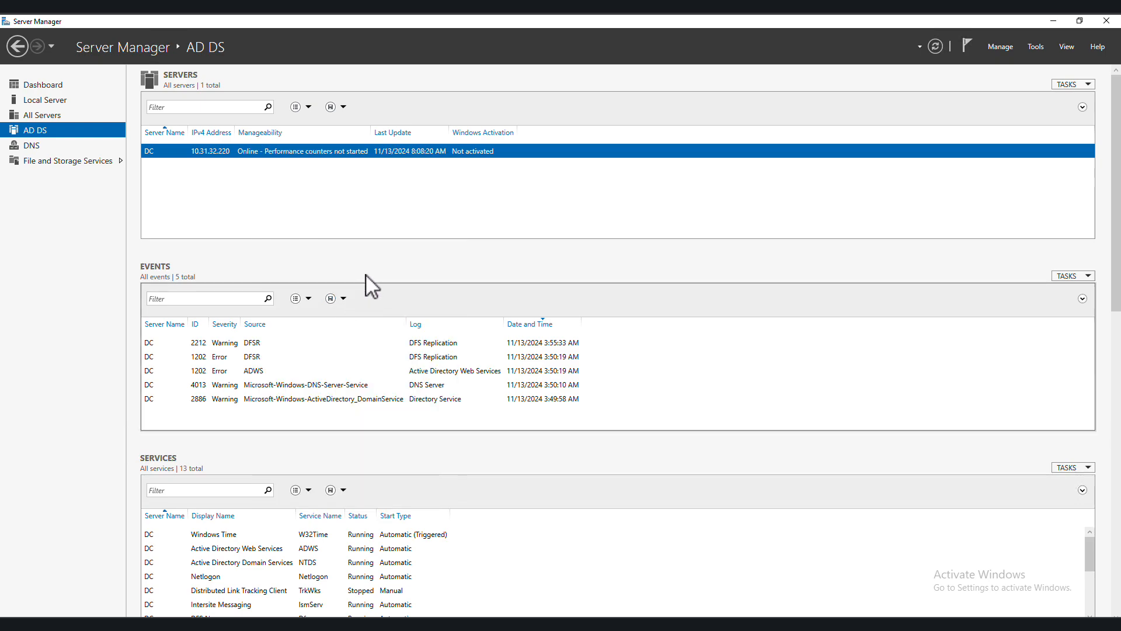
pyautogui.hotkey('alt', 'Tab')
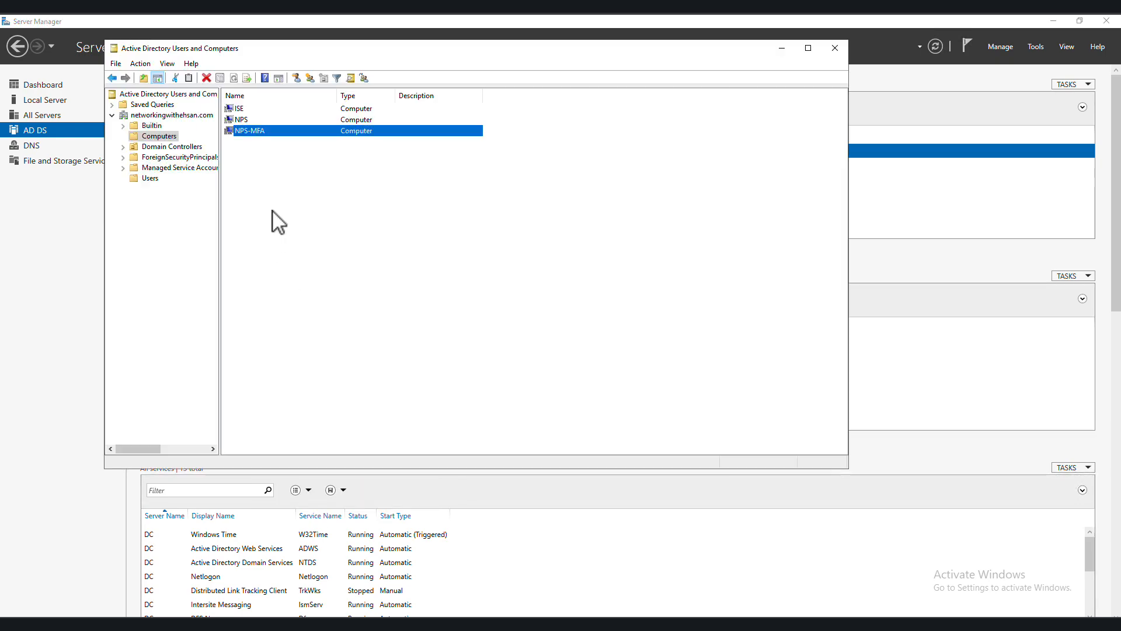
# Review the mfa-admin and mfa-operator users in the Users container, then minimize the session.
pyautogui.click(140, 178)
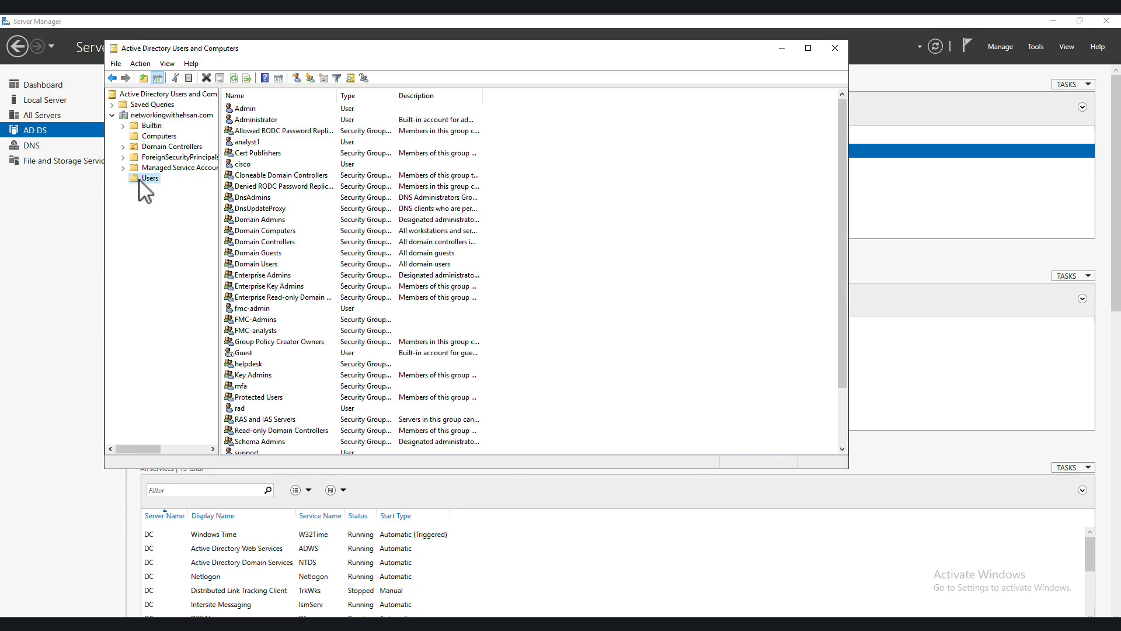
pyautogui.scroll(-2, 275, 368)
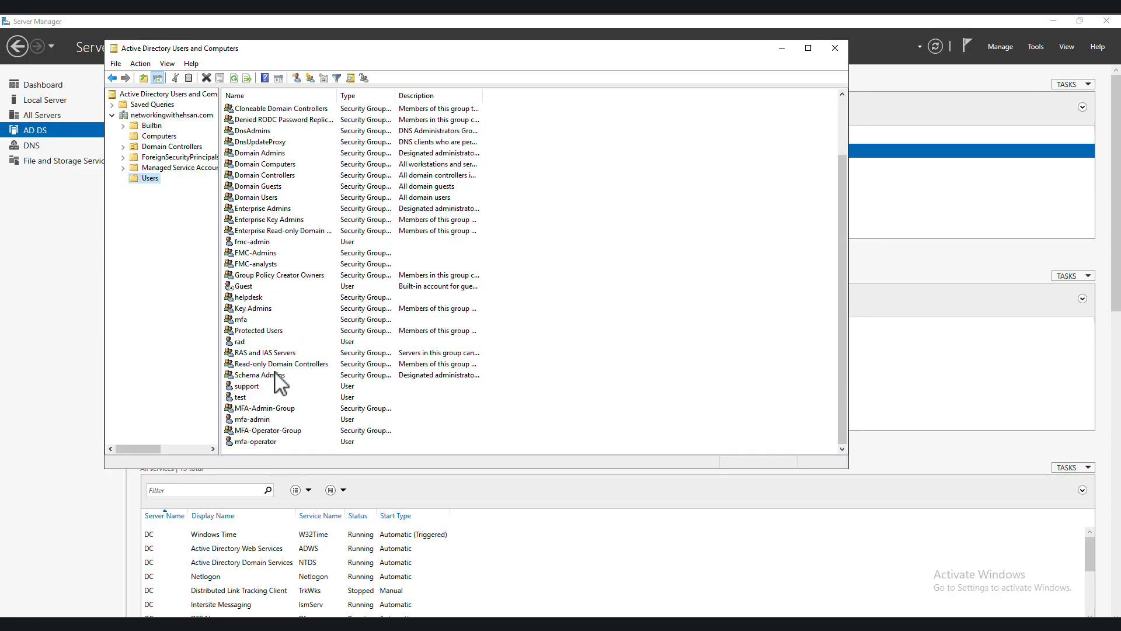
pyautogui.click(254, 421)
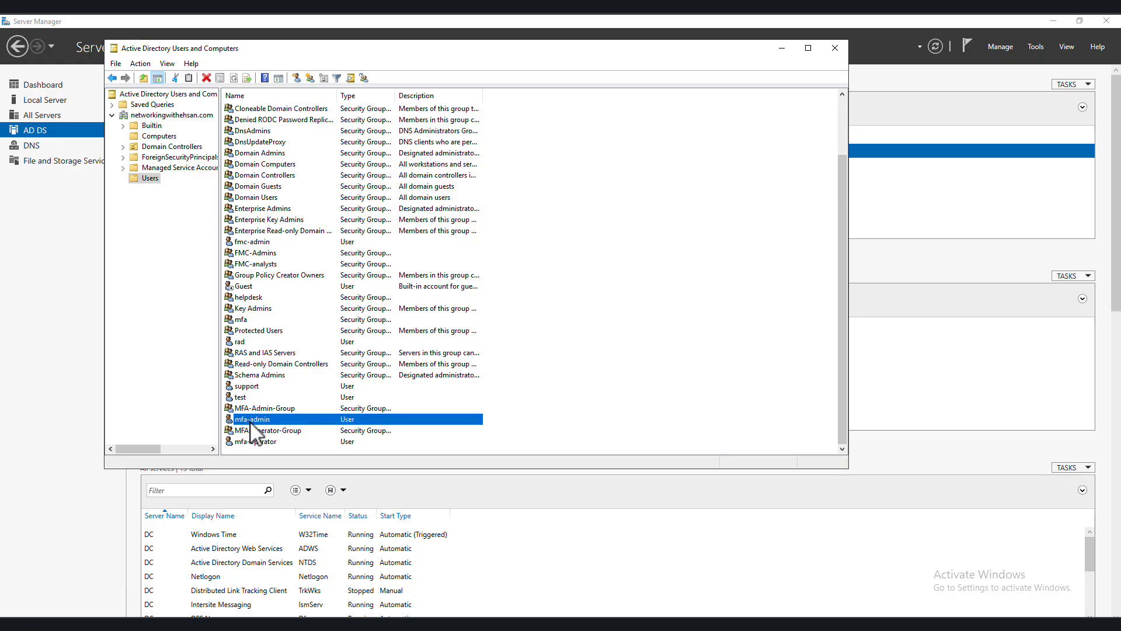
pyautogui.click(268, 445)
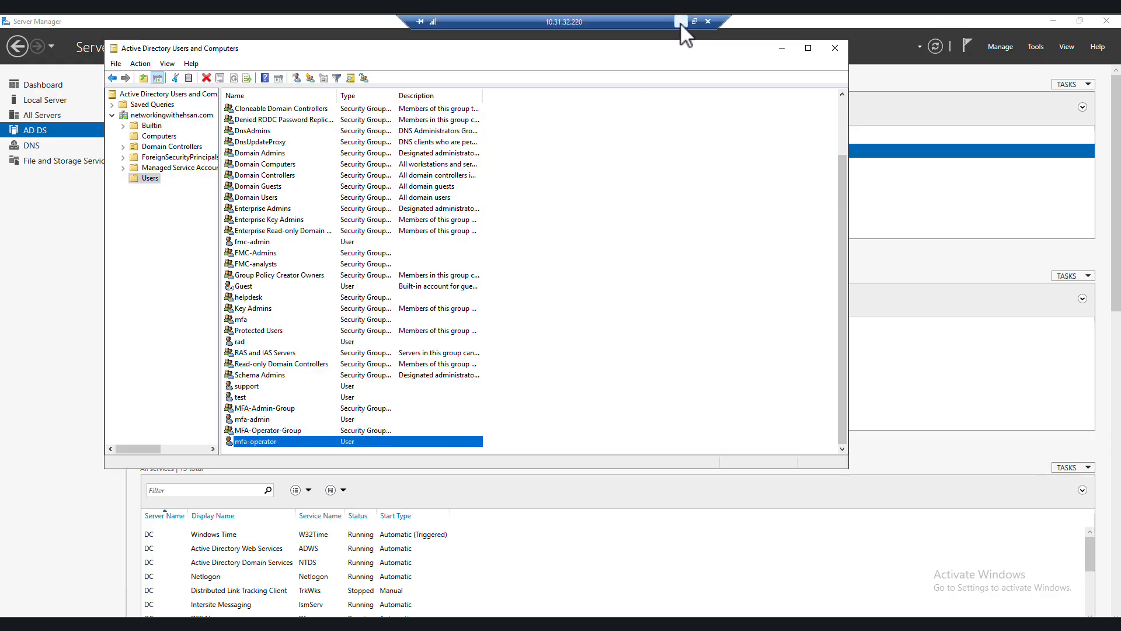
pyautogui.click(679, 22)
# Return to the Entra admin center session and open Users via a search for 'users'.
pyautogui.moveTo(533, 624)
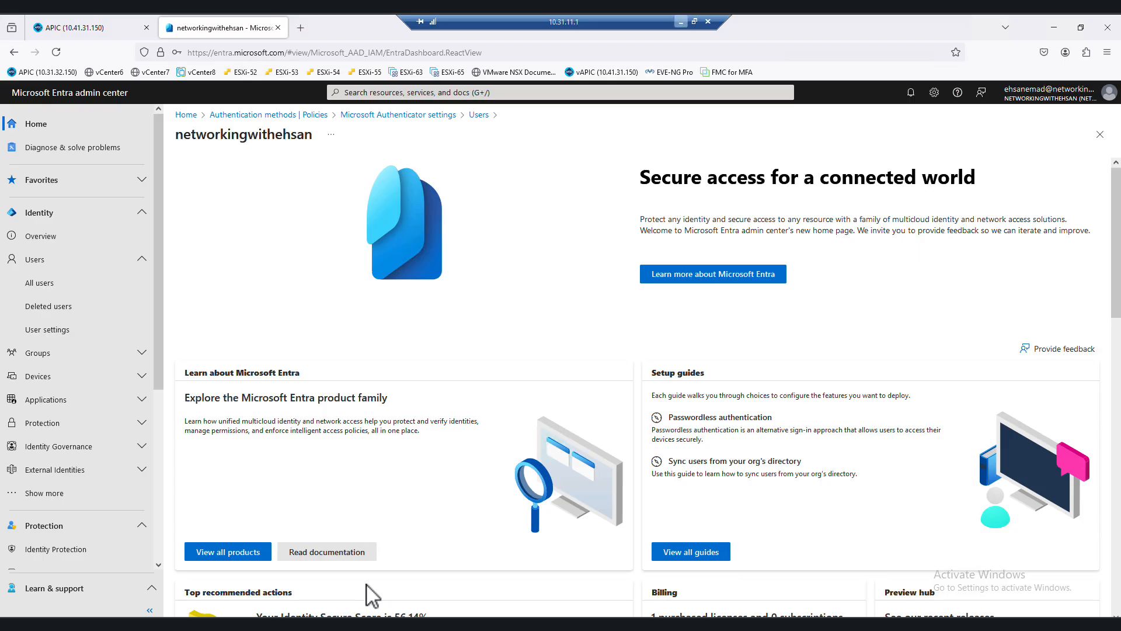
pyautogui.click(369, 592)
pyautogui.click(460, 92)
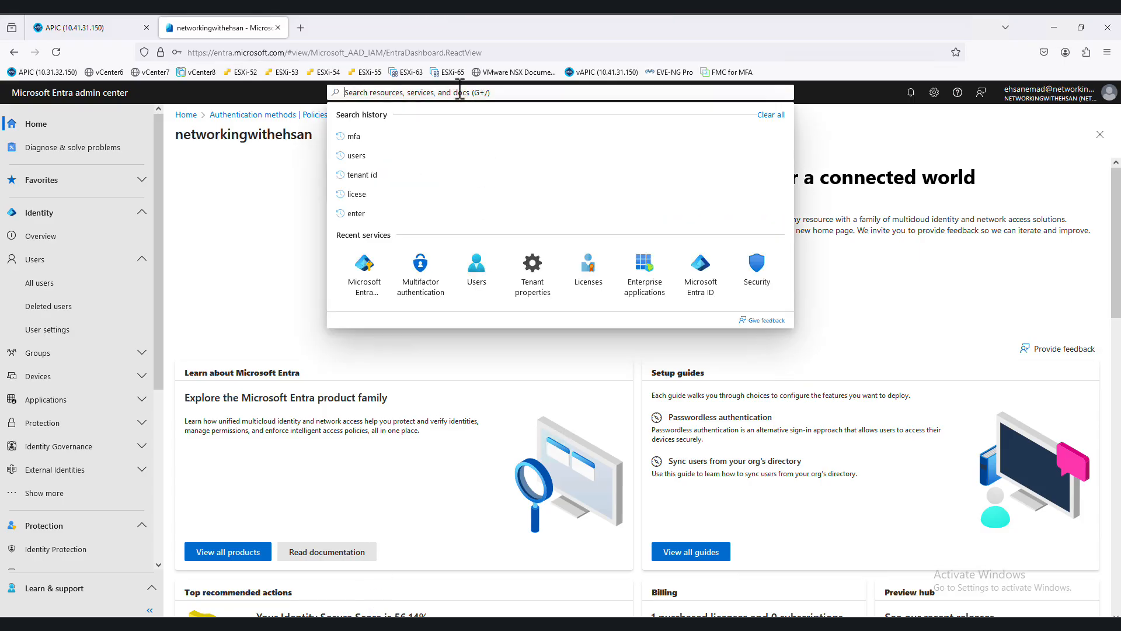
pyautogui.write('users')
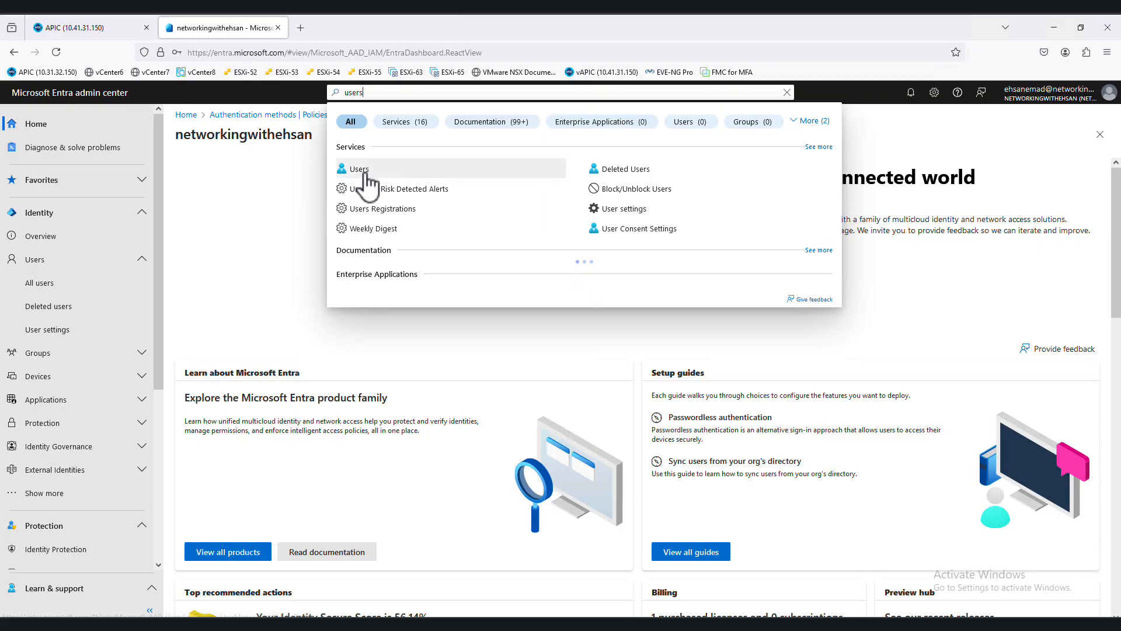
pyautogui.click(366, 169)
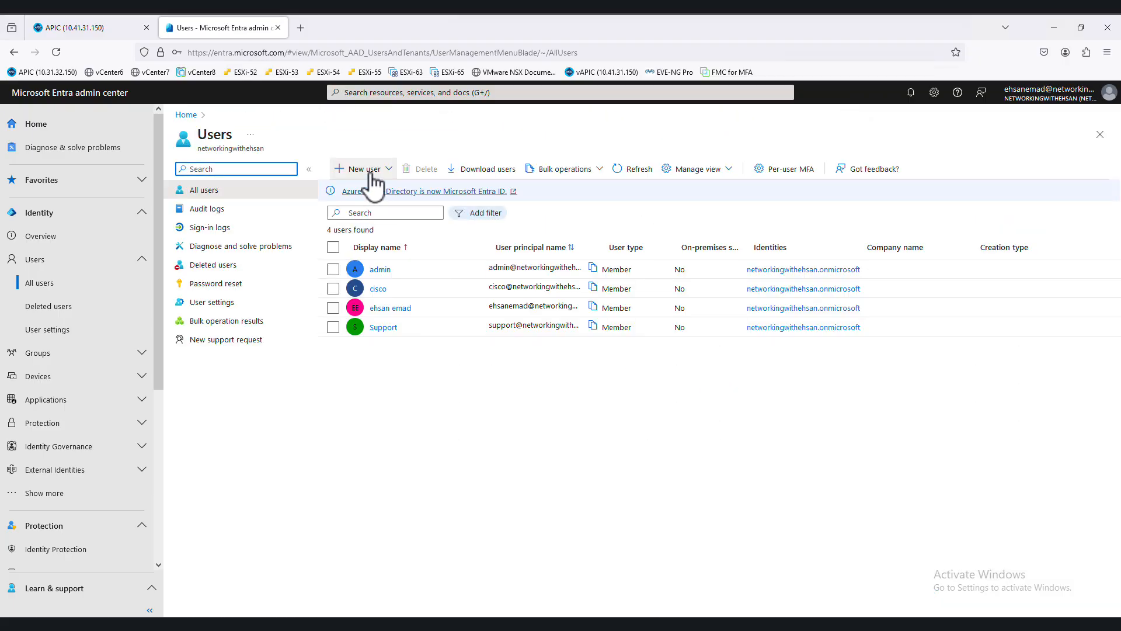
# Start a new user with principal name mfa-admin on networkingwithehsan.com.
pyautogui.click(372, 173)
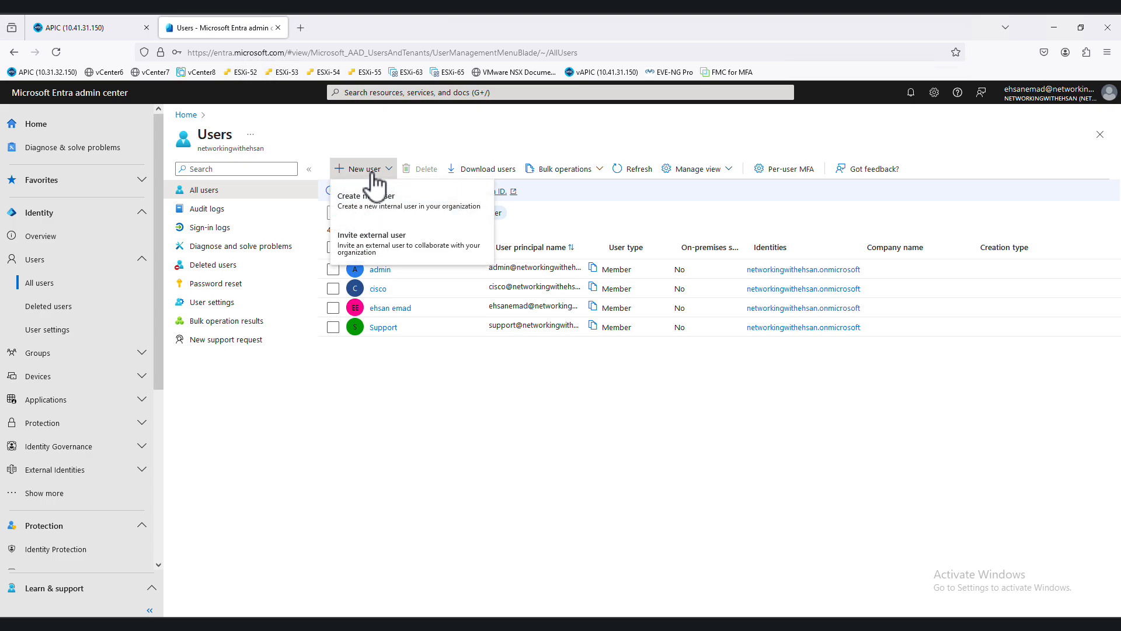
pyautogui.click(376, 216)
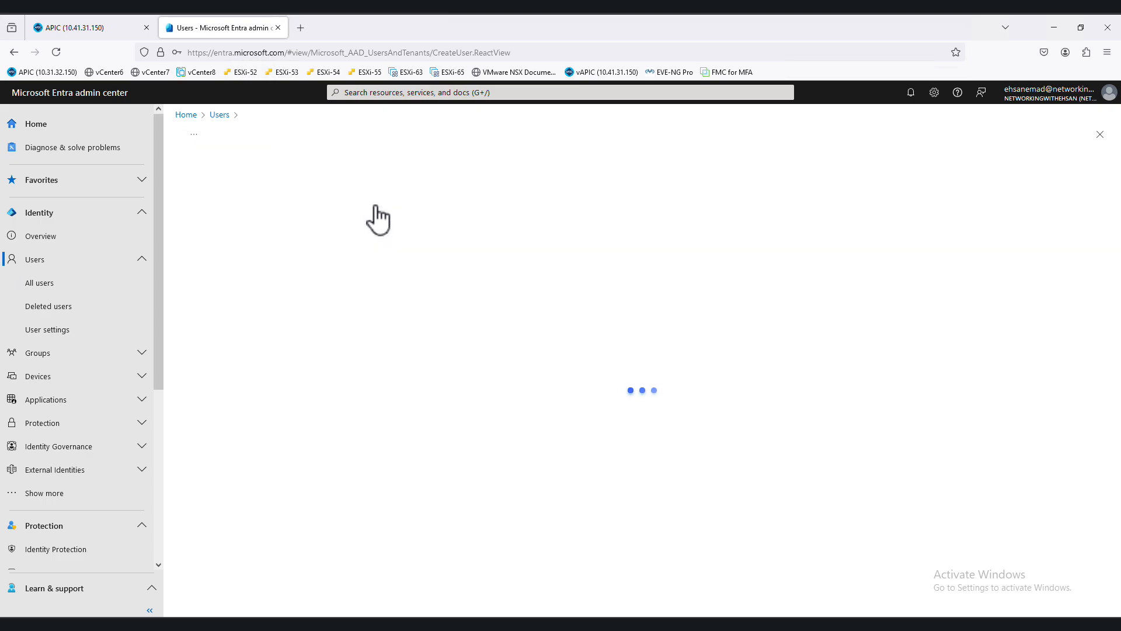
pyautogui.click(343, 261)
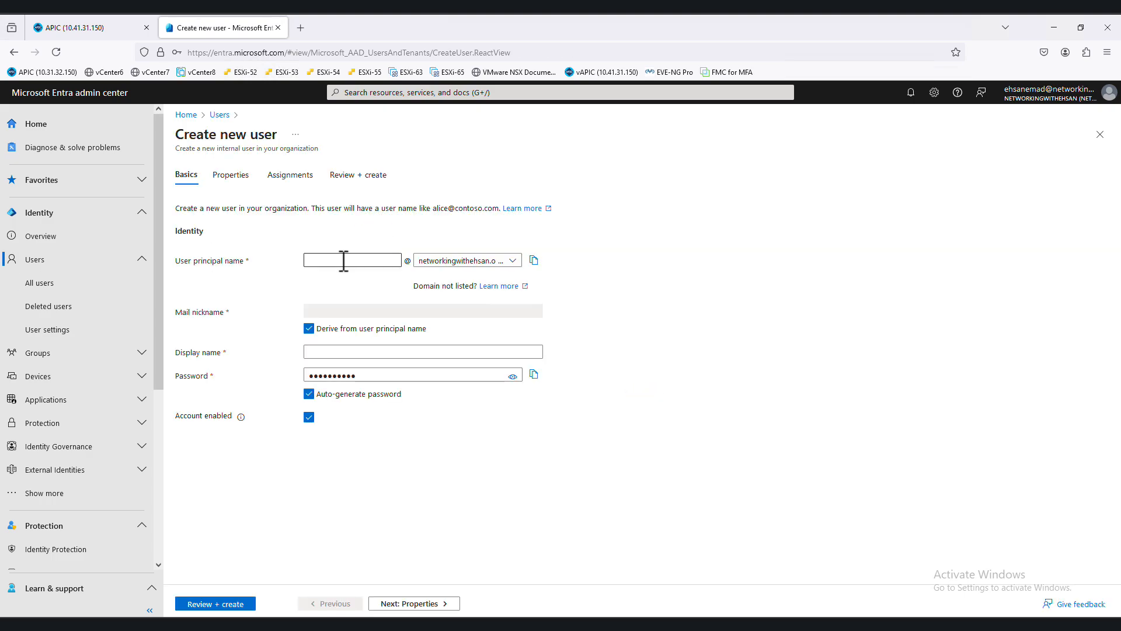
pyautogui.write('mfa-admin')
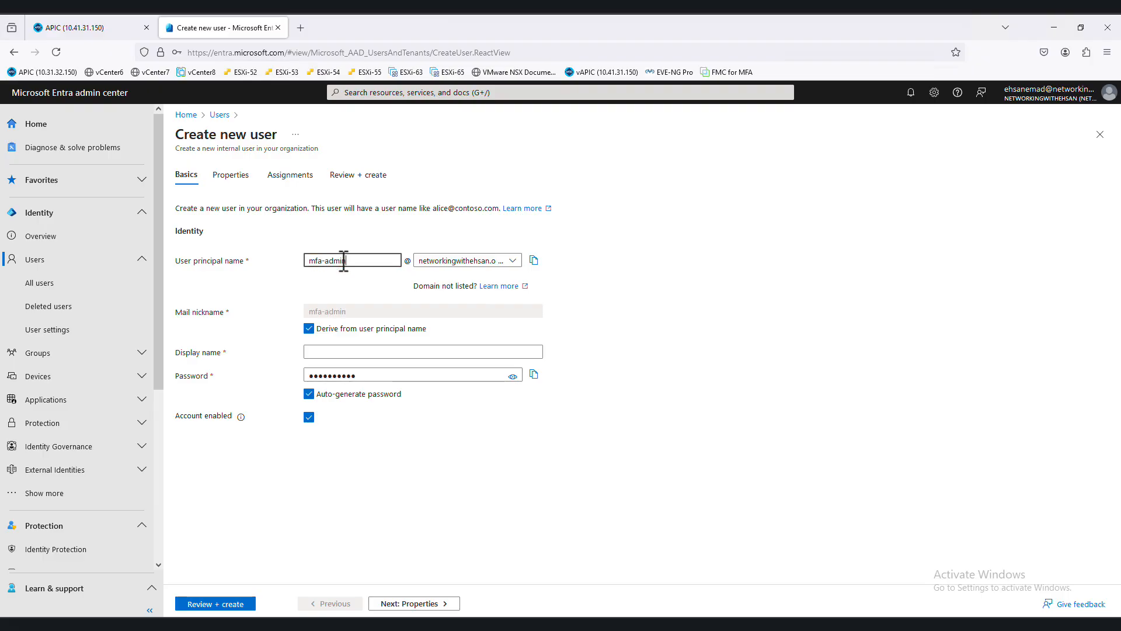
pyautogui.click(512, 260)
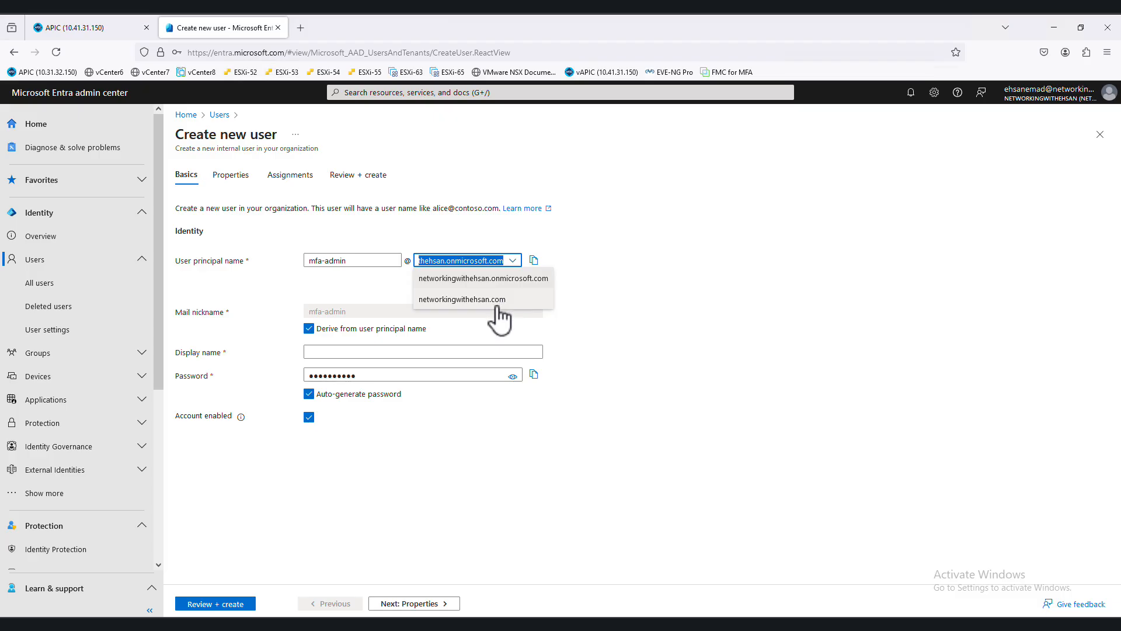
pyautogui.click(462, 299)
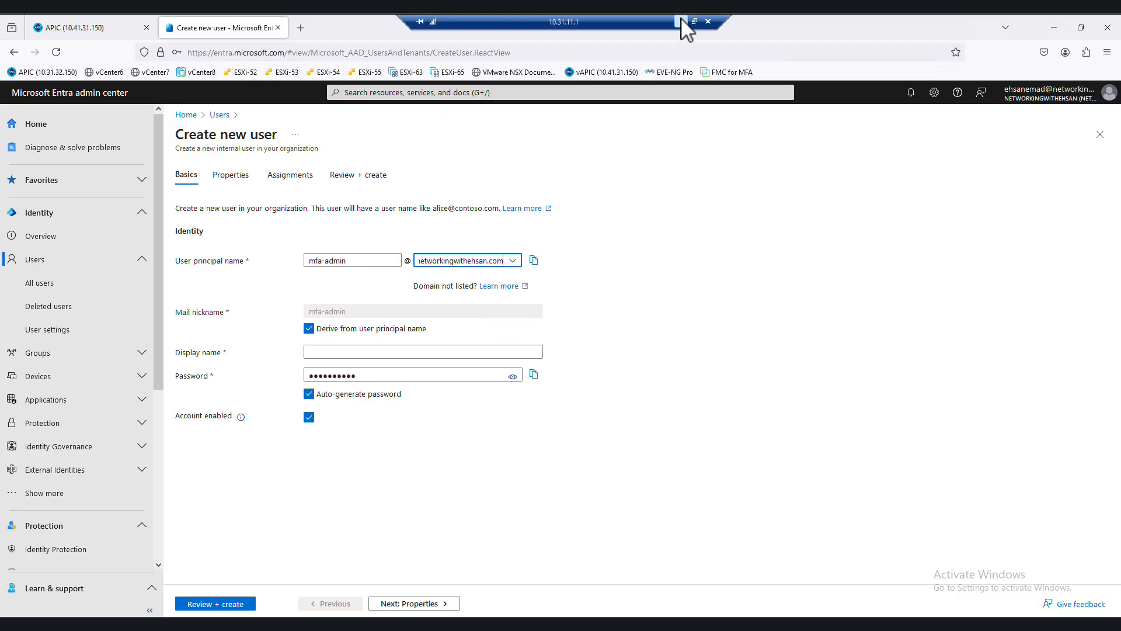
# After checking the diagram, give the new user display name MFA Admin Test.
pyautogui.click(681, 21)
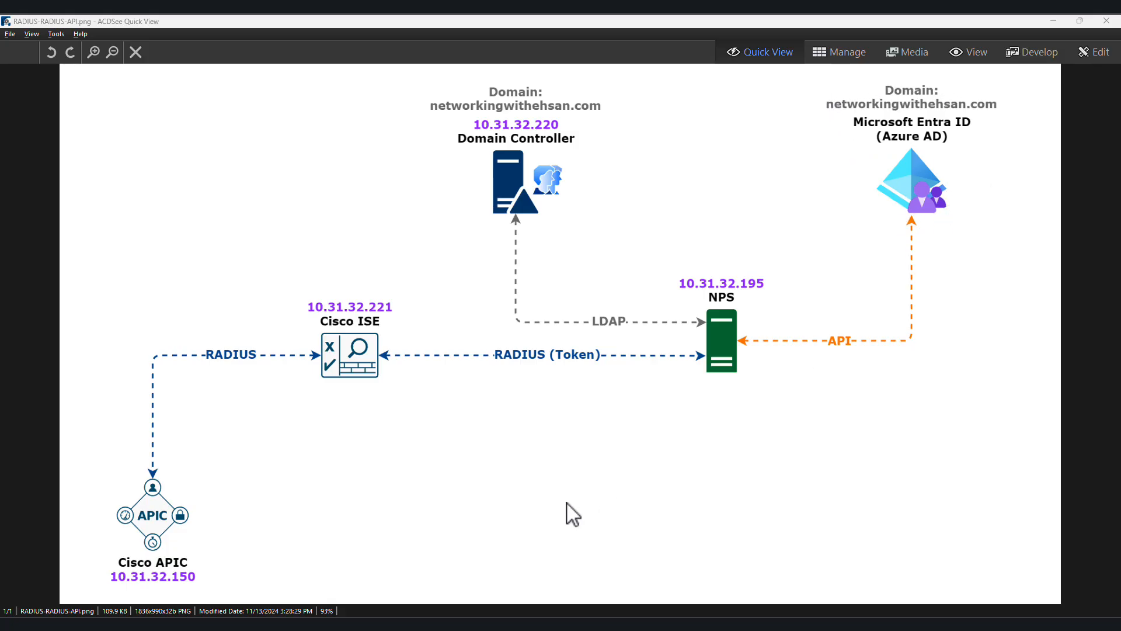
pyautogui.moveTo(533, 624)
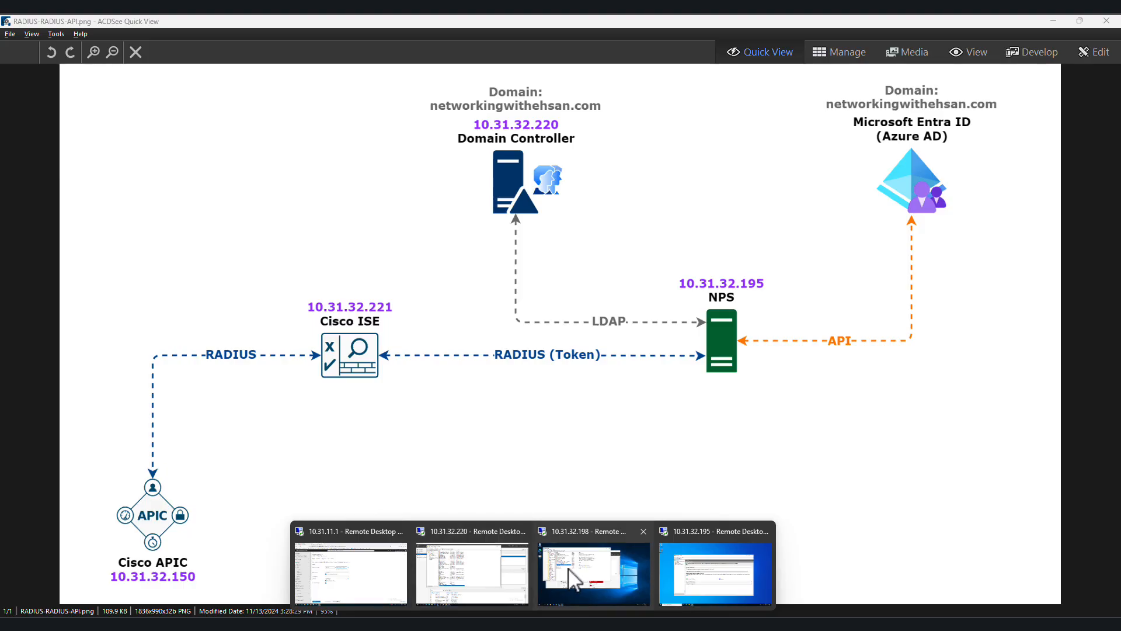
pyautogui.click(408, 543)
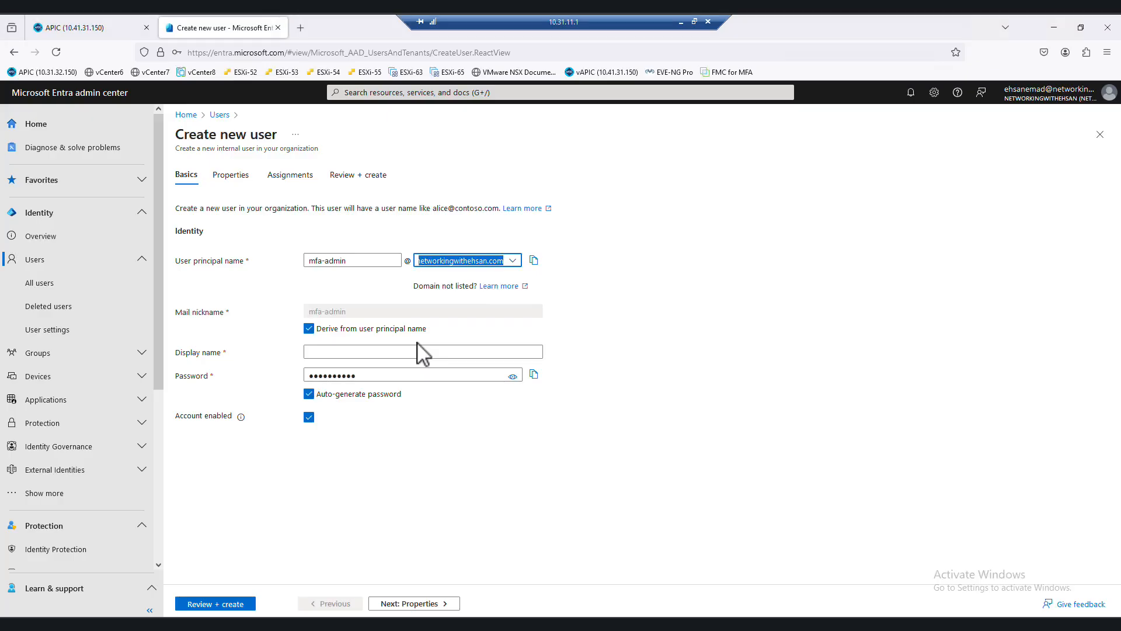
pyautogui.click(345, 356)
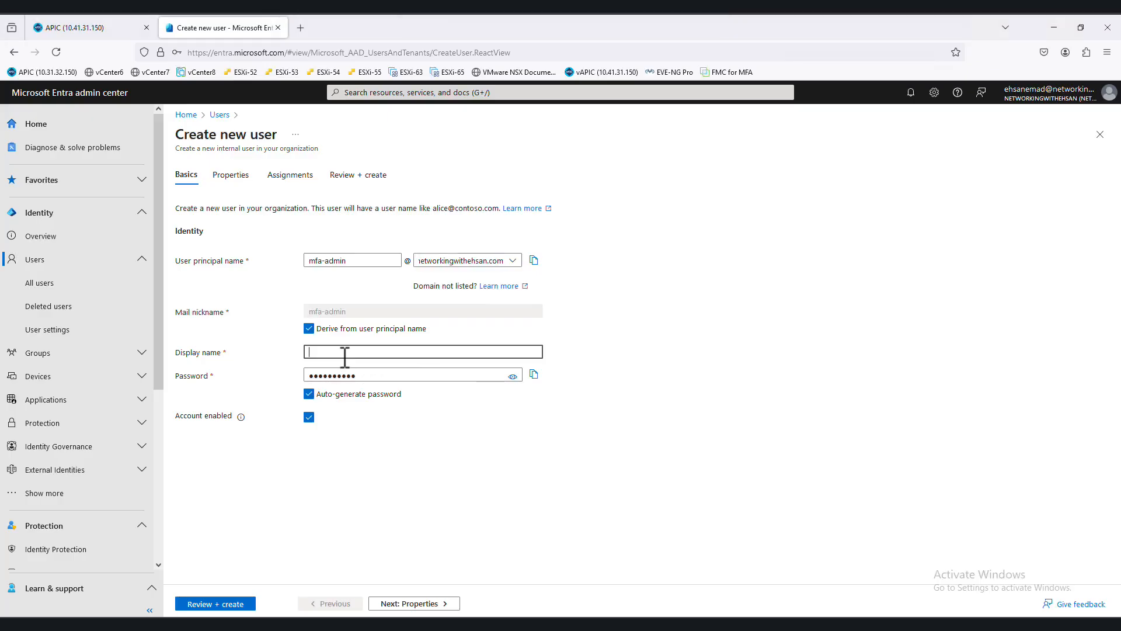
pyautogui.write('MFA Admin Test')
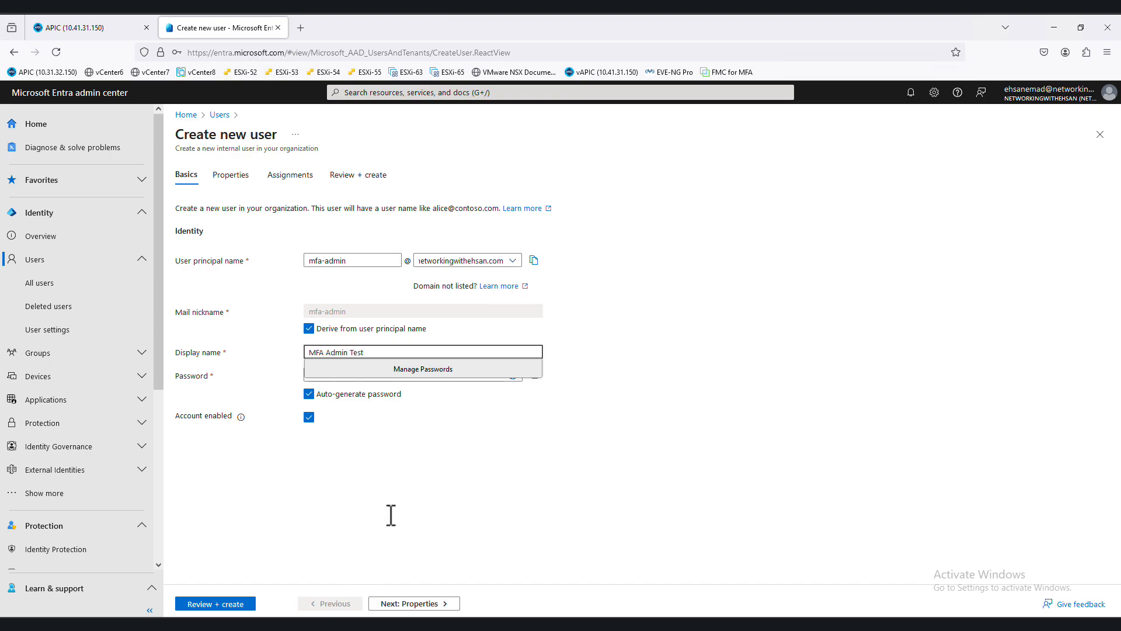
pyautogui.click(391, 515)
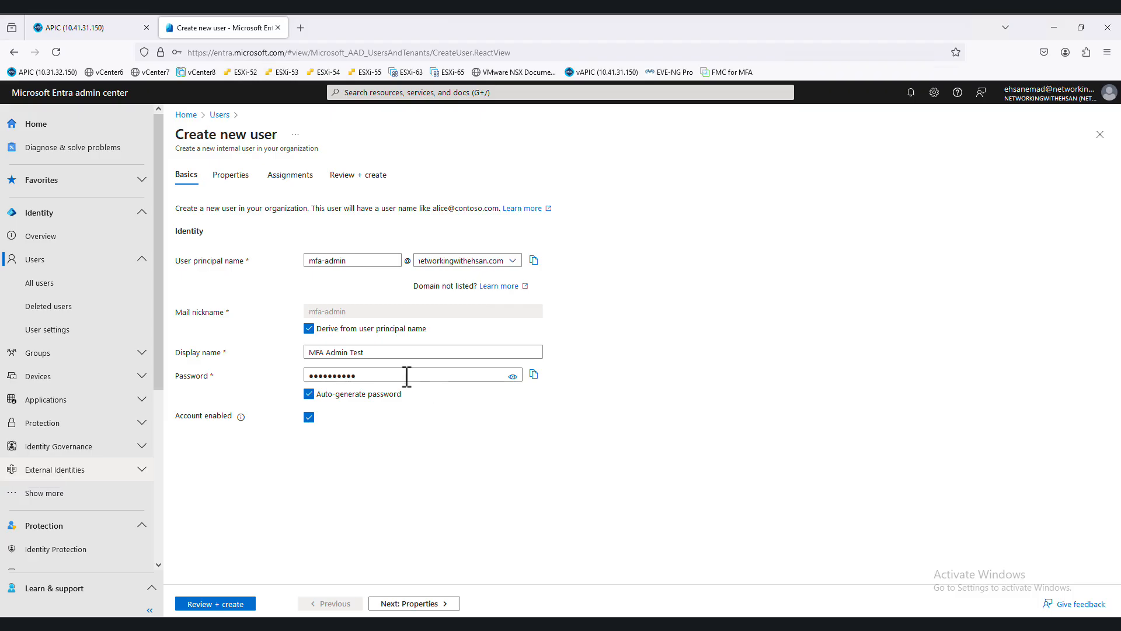
# Disable Auto-generate password and fill in a browser-suggested strong password.
pyautogui.doubleClick(384, 377)
pyautogui.click(308, 395)
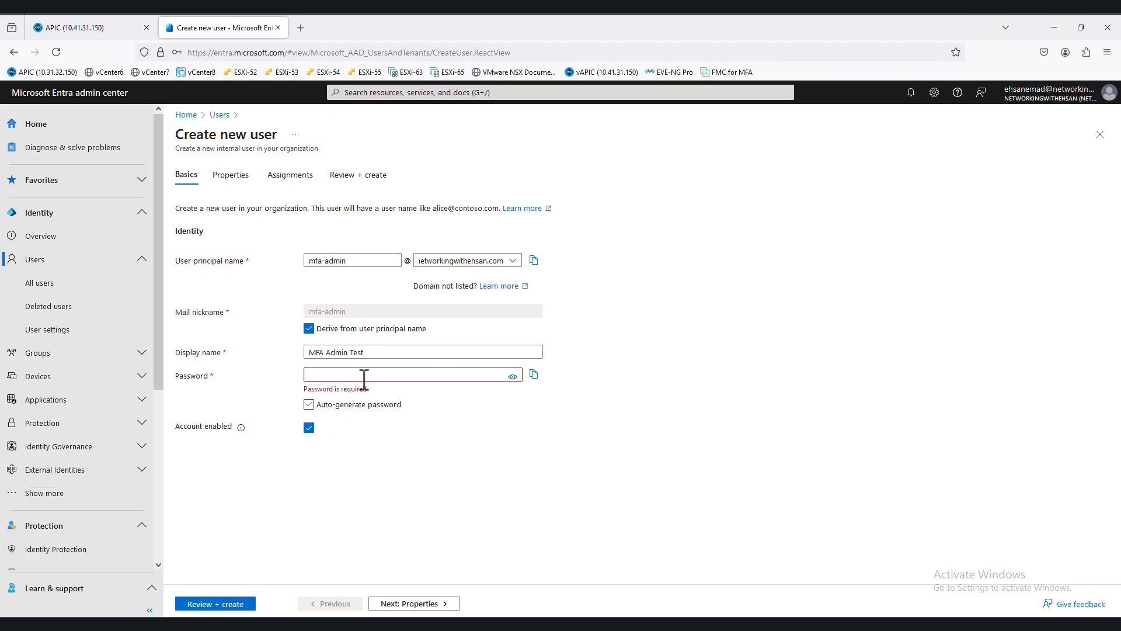
pyautogui.click(503, 378)
pyautogui.click(350, 391)
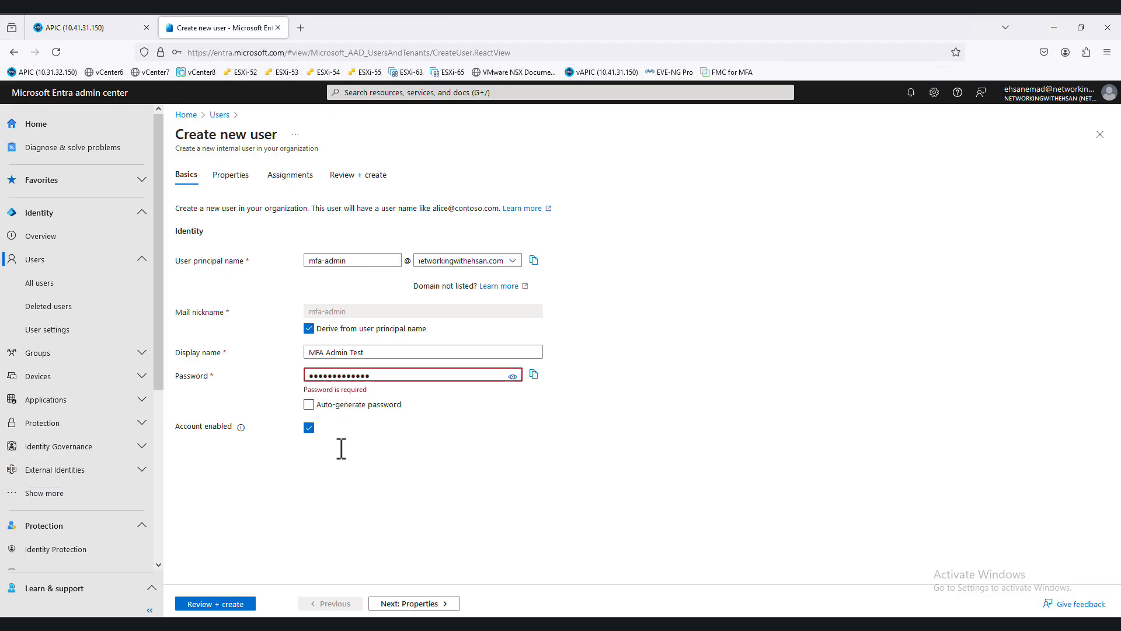
pyautogui.click(375, 487)
# Keep user type Member, review the settings, and create the MFA Admin Test user.
pyautogui.click(230, 176)
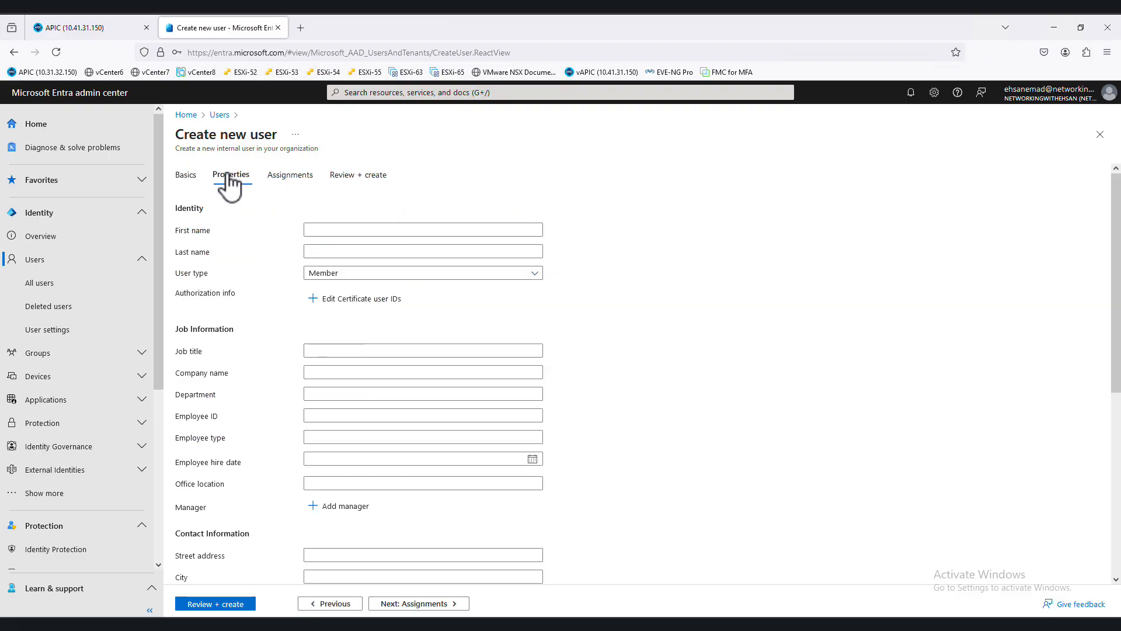
pyautogui.click(427, 273)
pyautogui.click(621, 345)
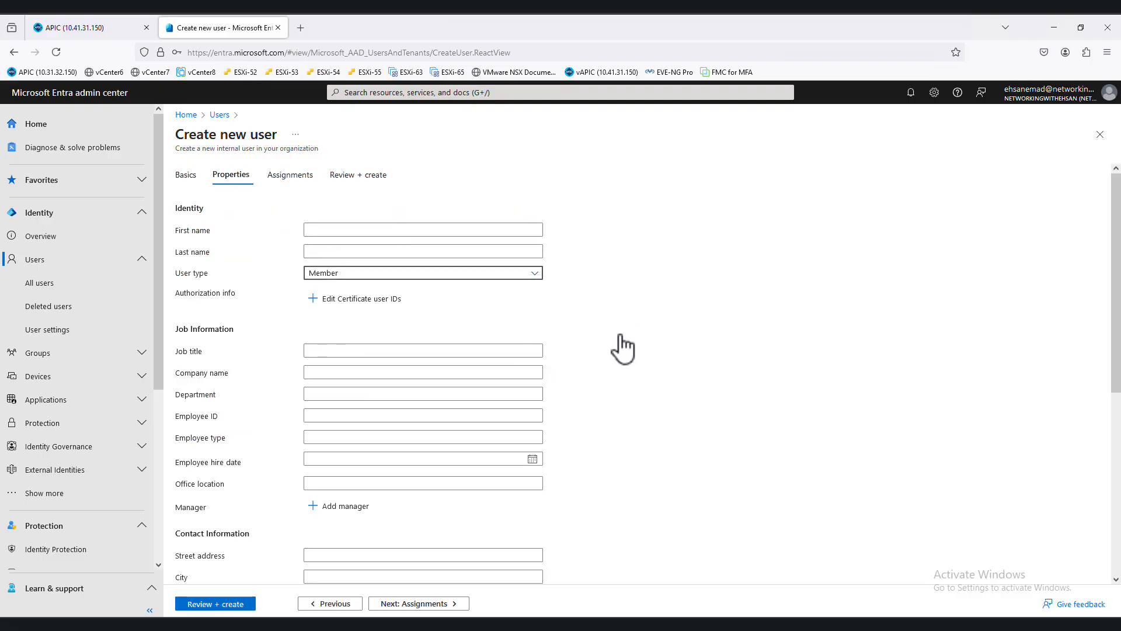
pyautogui.scroll(-1, 633, 442)
pyautogui.scroll(-4, 632, 442)
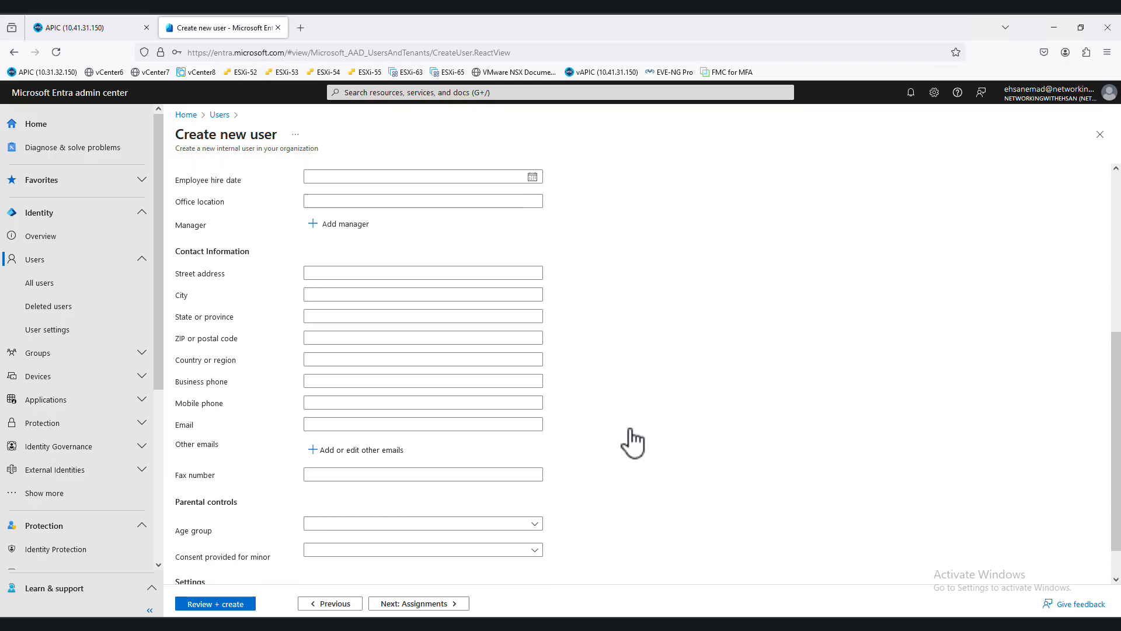
pyautogui.scroll(5, 625, 443)
pyautogui.click(284, 177)
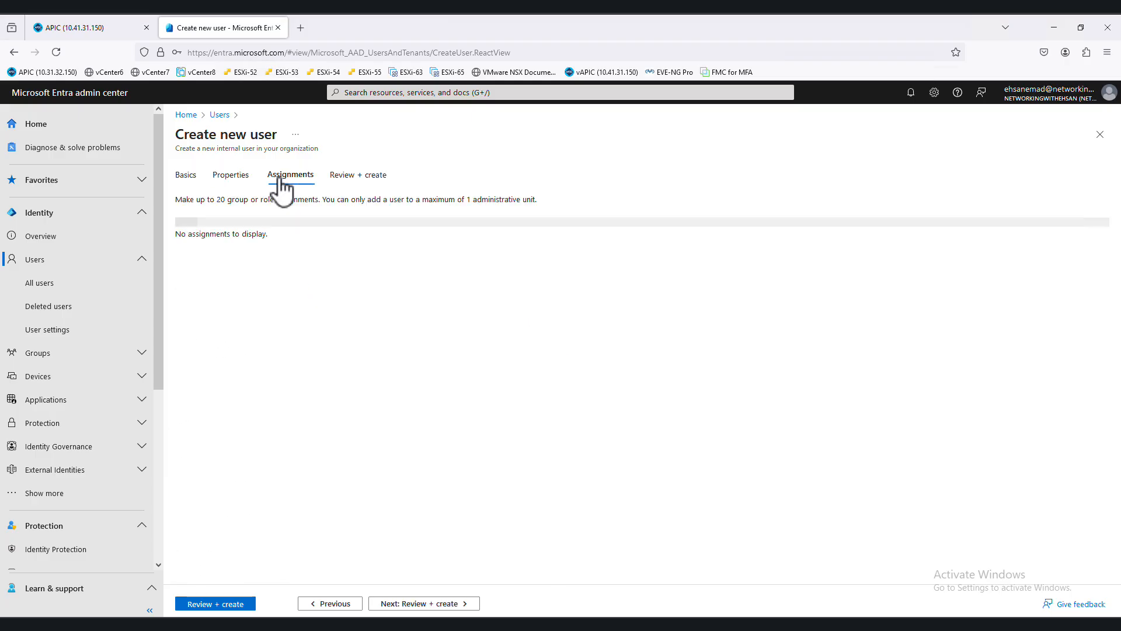
pyautogui.click(358, 176)
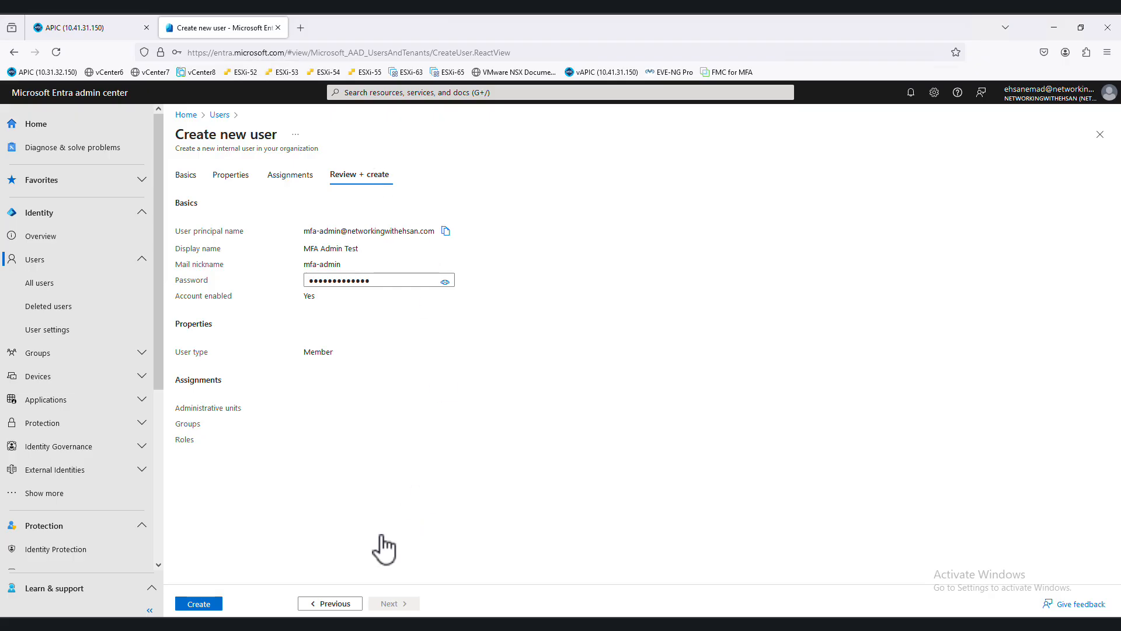
pyautogui.click(201, 607)
# Refresh the user list and start a second user, mfa-operator, display name MFA Operator Test.
pyautogui.click(438, 505)
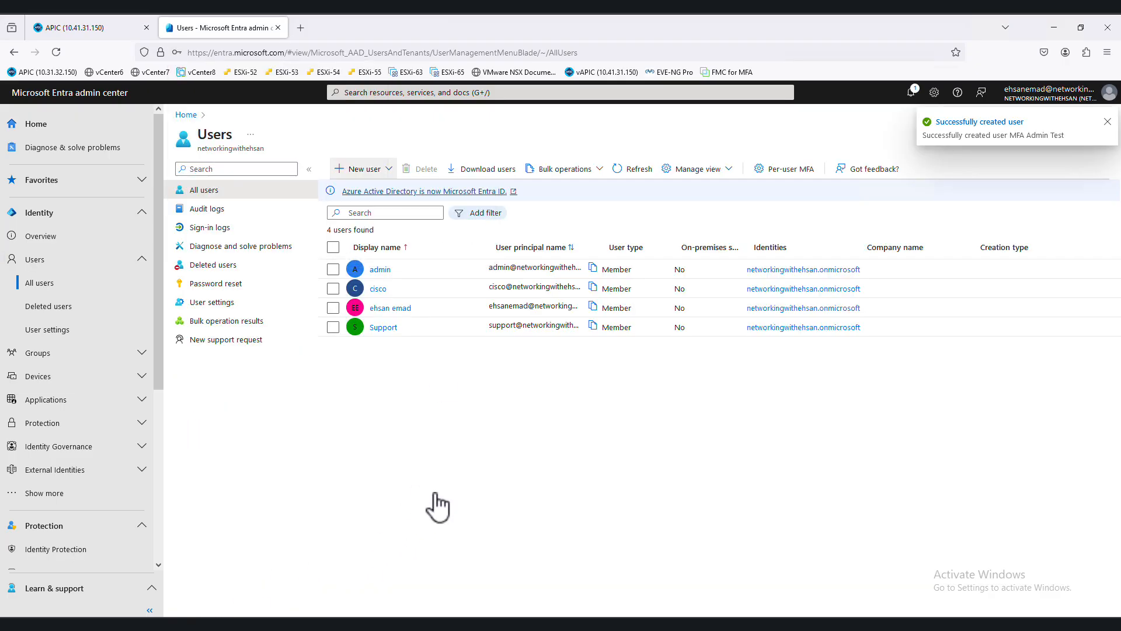
pyautogui.click(625, 173)
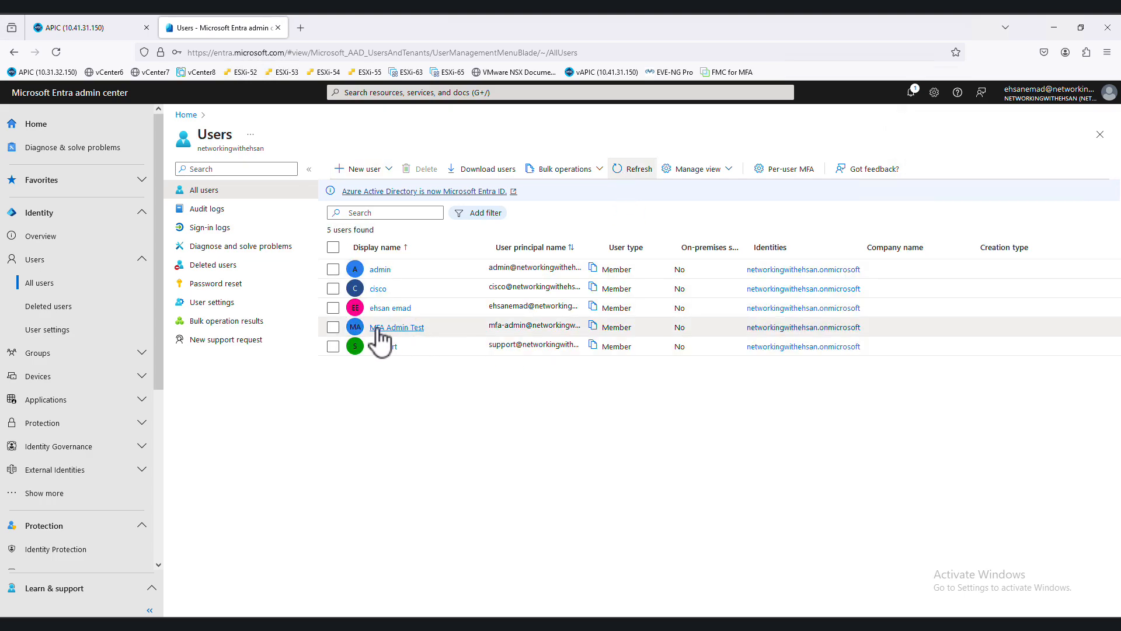
pyautogui.click(374, 172)
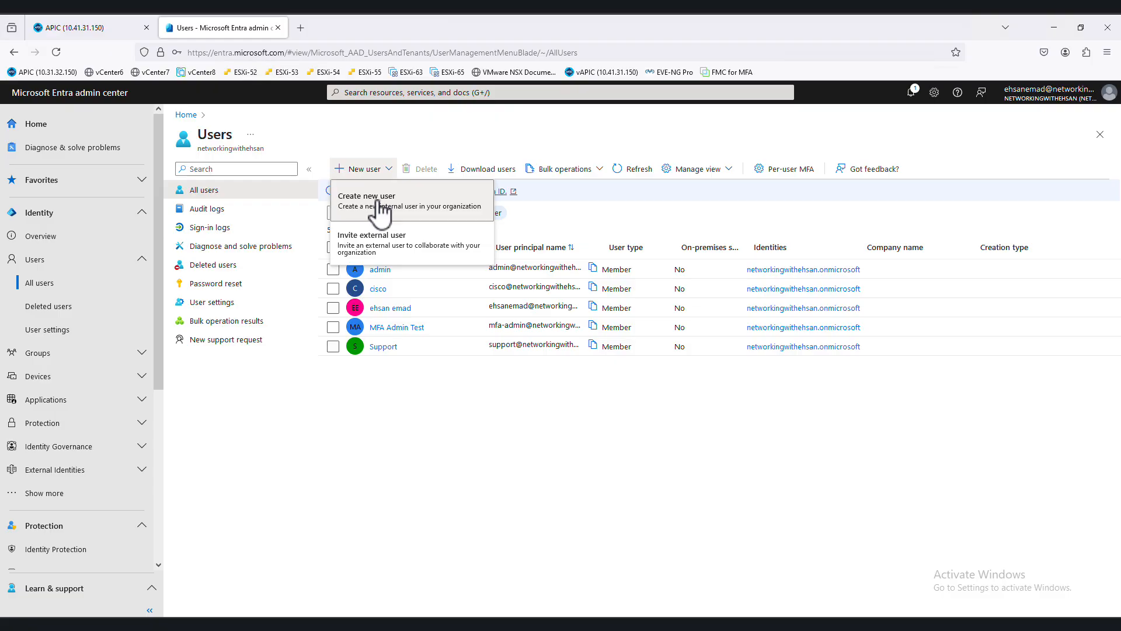
pyautogui.click(378, 201)
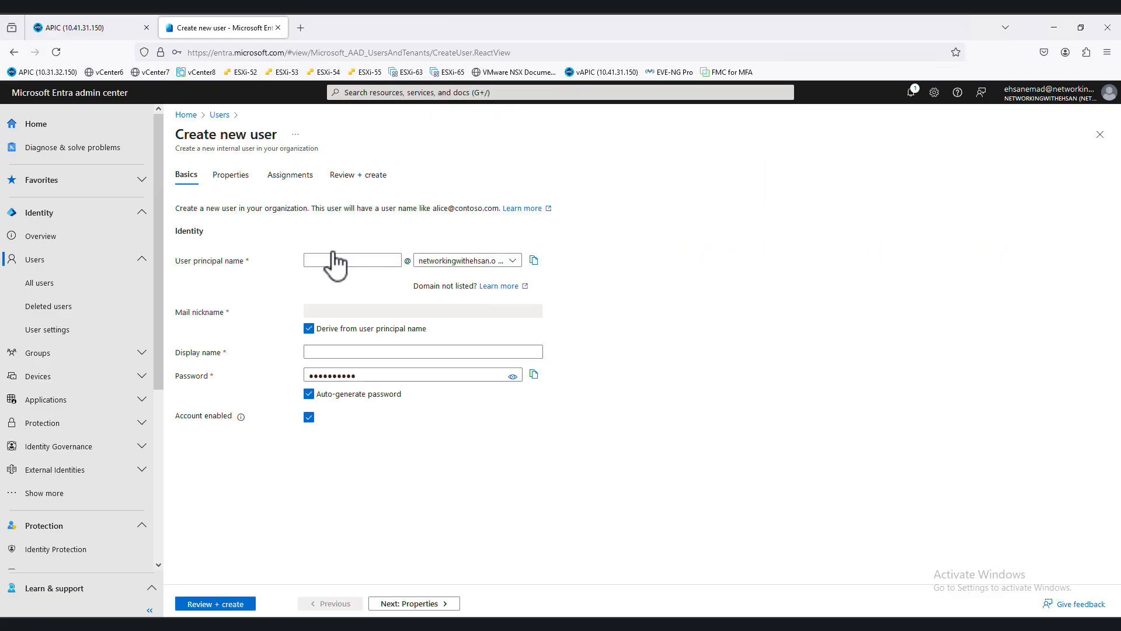
pyautogui.click(338, 260)
pyautogui.write('mfa-operator')
pyautogui.click(358, 352)
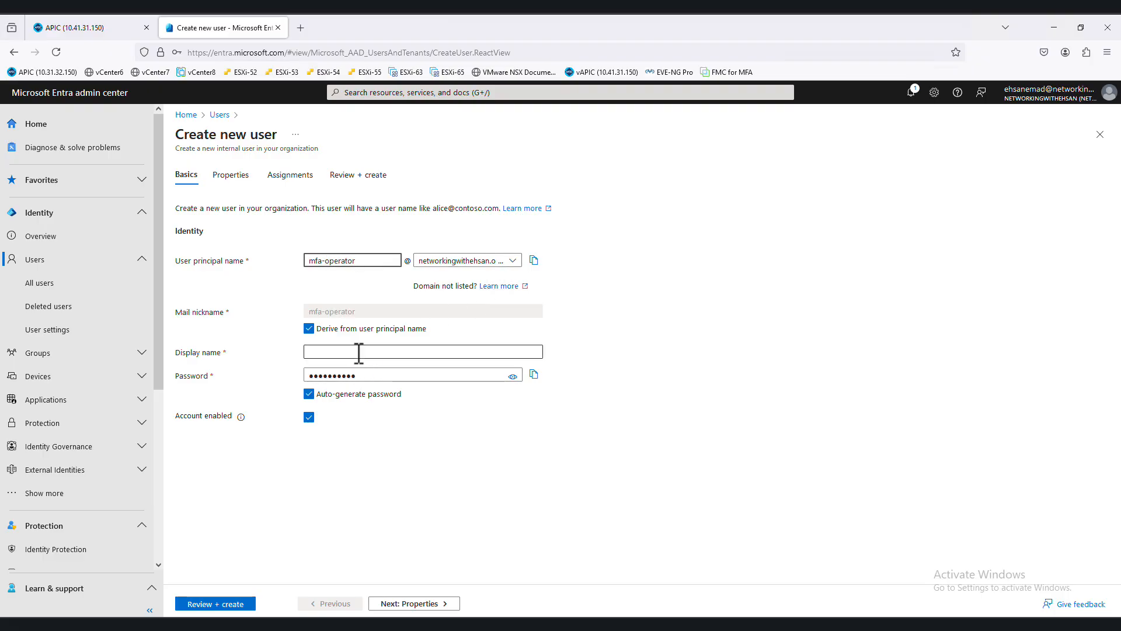
pyautogui.write('MFA Operator Test')
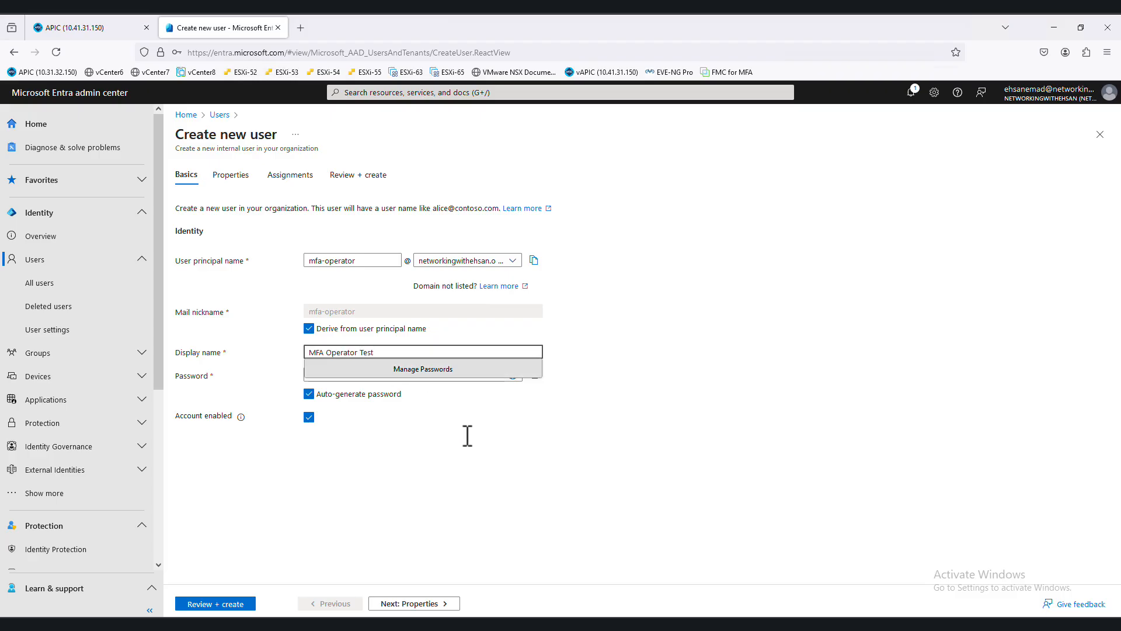
pyautogui.click(480, 463)
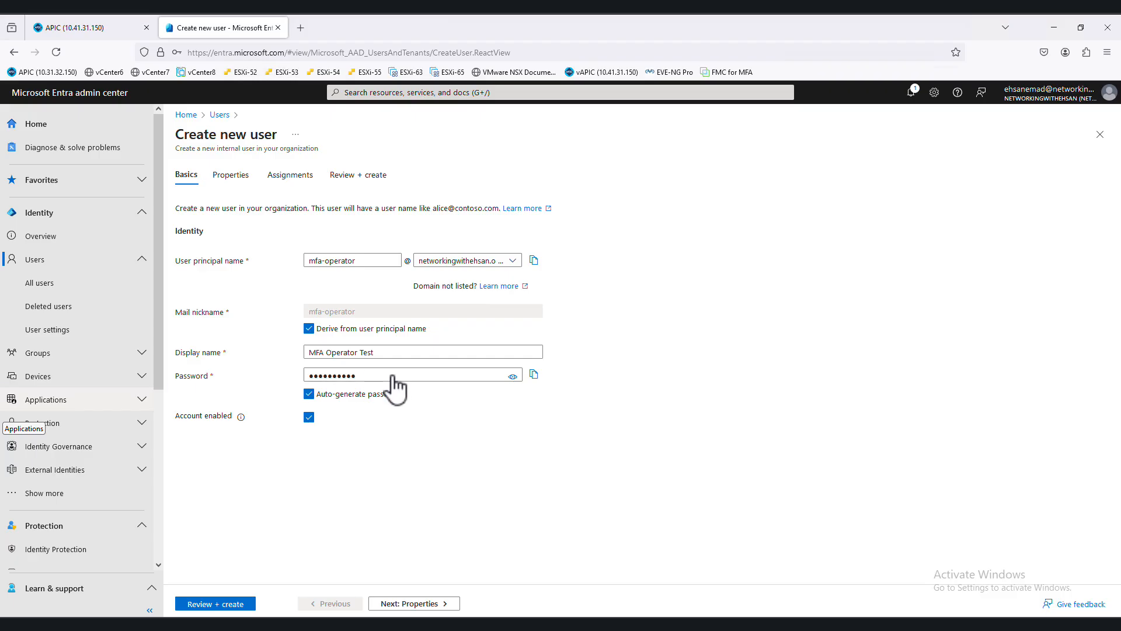
# Use a browser-generated password and set the domain to networkingwithehsan.com.
pyautogui.click(344, 393)
pyautogui.click(371, 375)
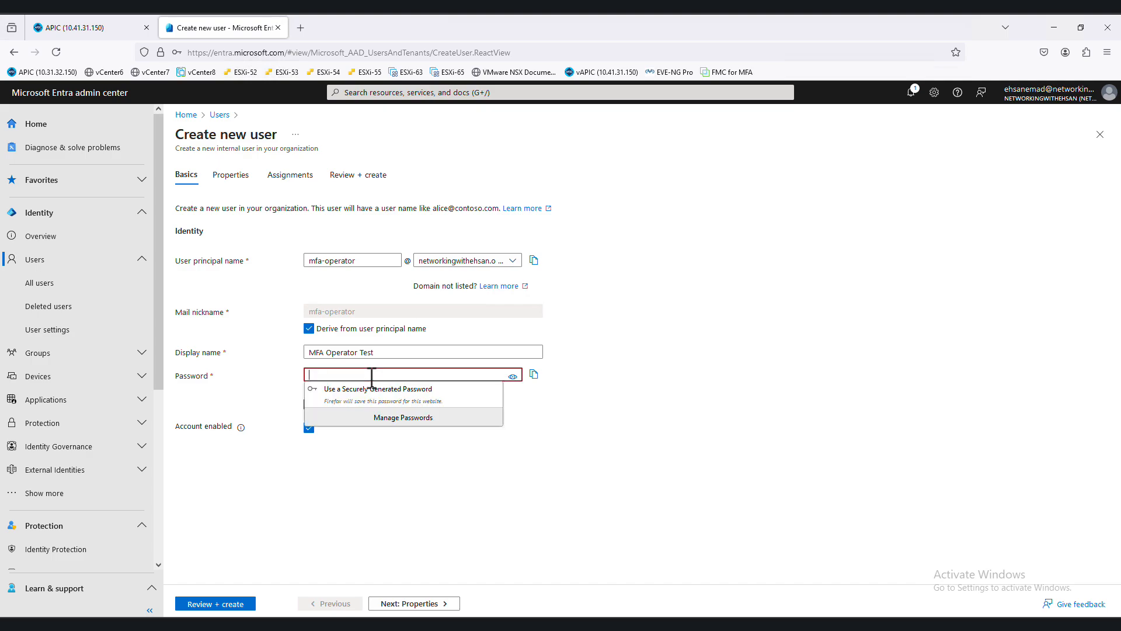
pyautogui.click(374, 389)
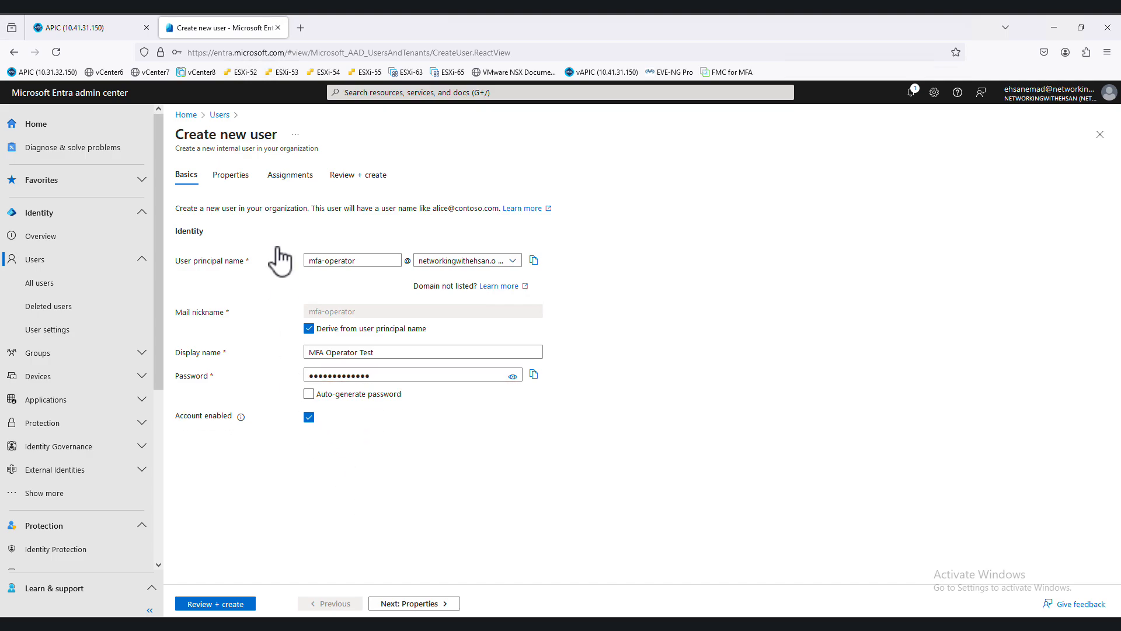
pyautogui.click(513, 261)
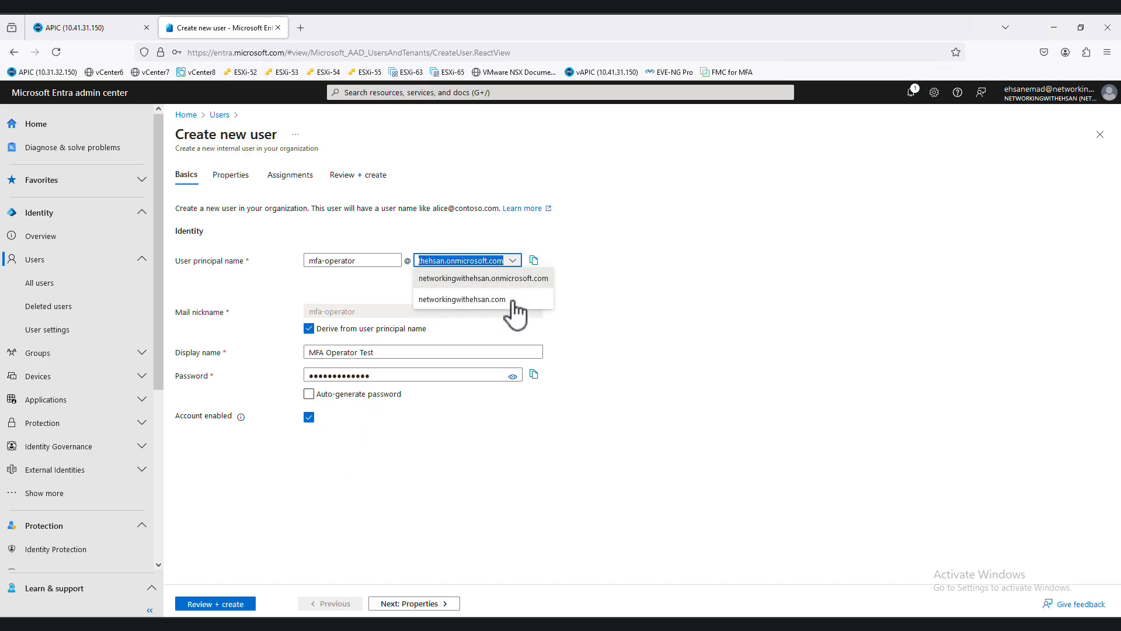
pyautogui.click(517, 299)
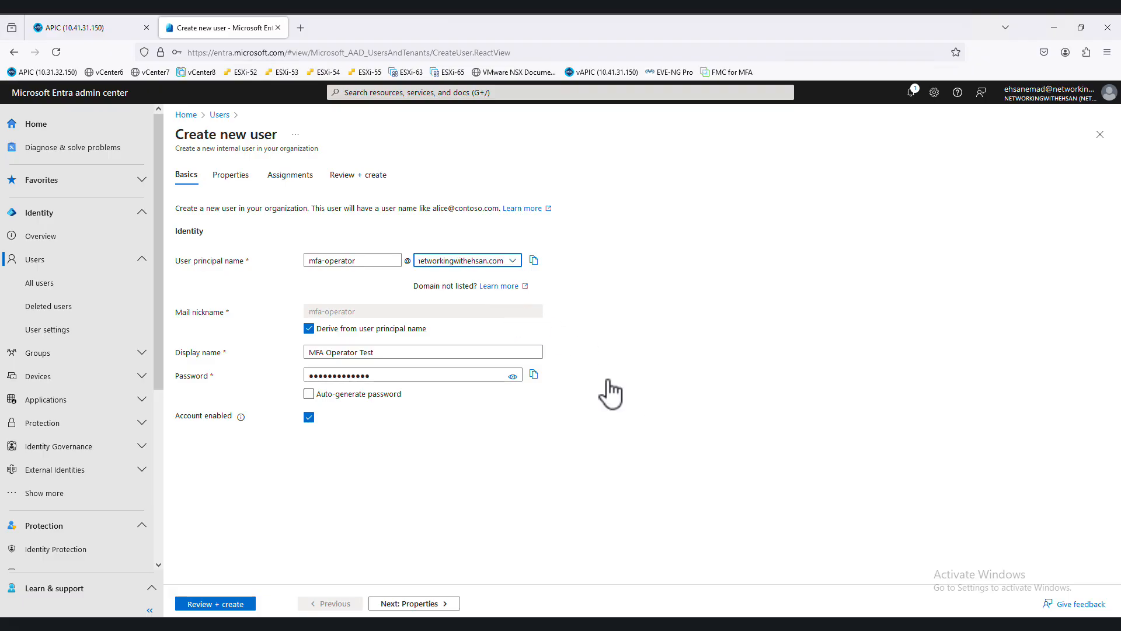
# Step through Properties and Assignments, review, and create MFA Operator Test.
pyautogui.click(231, 180)
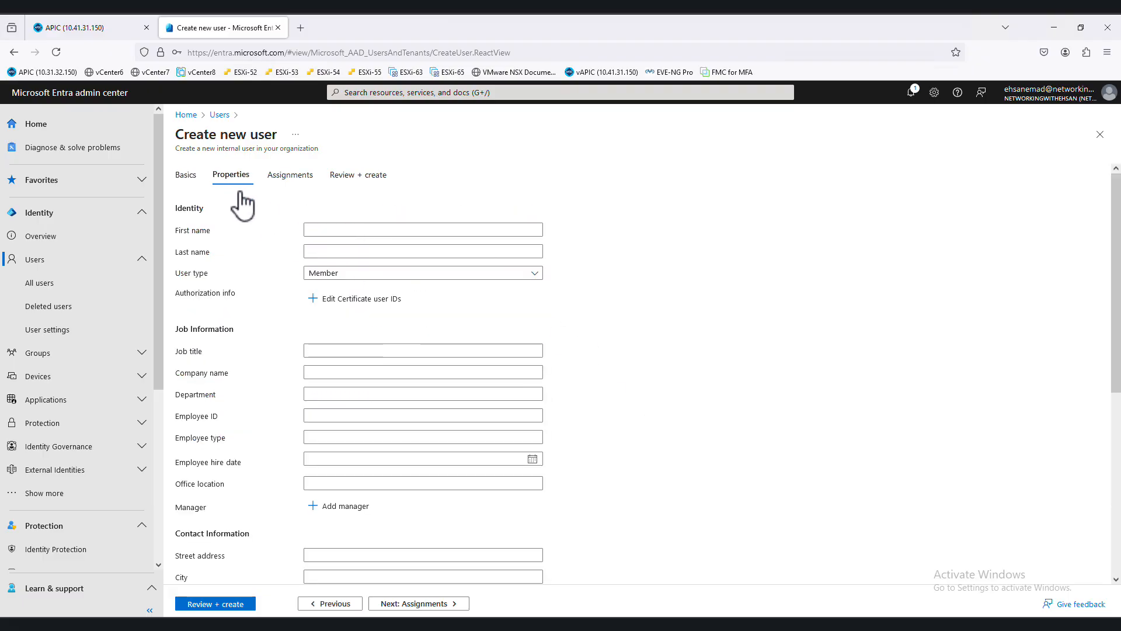
pyautogui.scroll(-5, 269, 269)
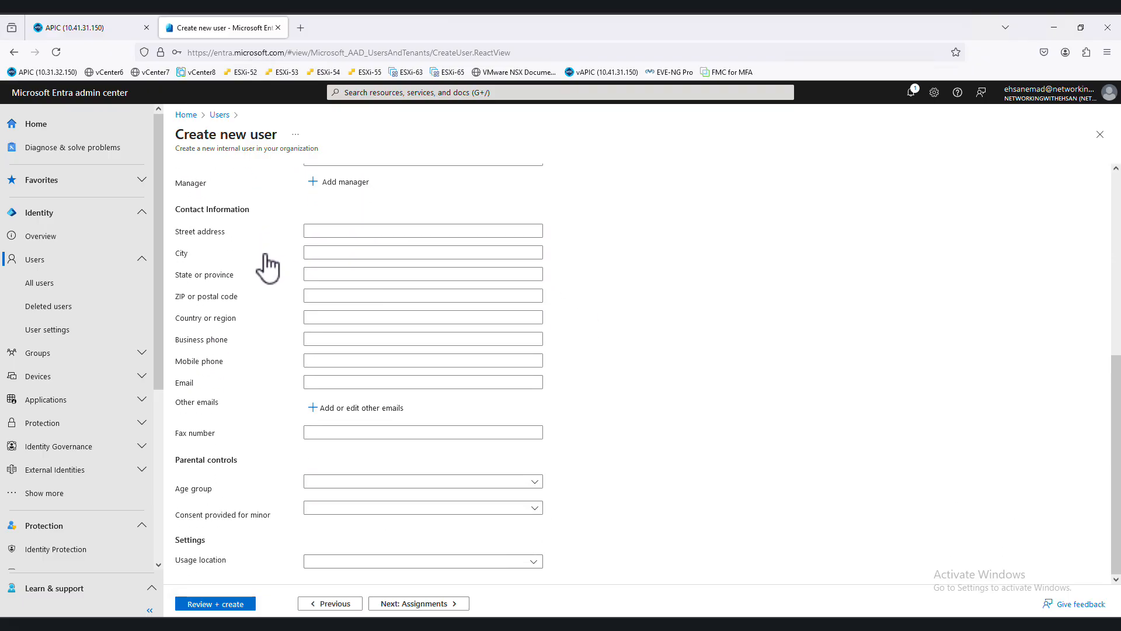
pyautogui.scroll(5, 281, 234)
pyautogui.click(298, 175)
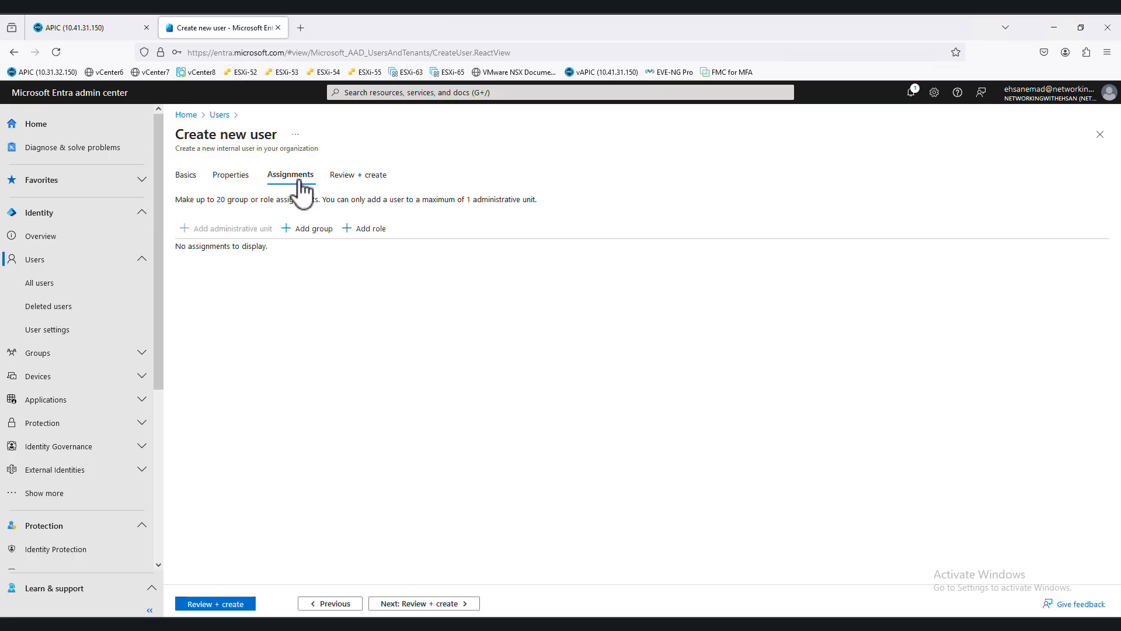
pyautogui.click(208, 604)
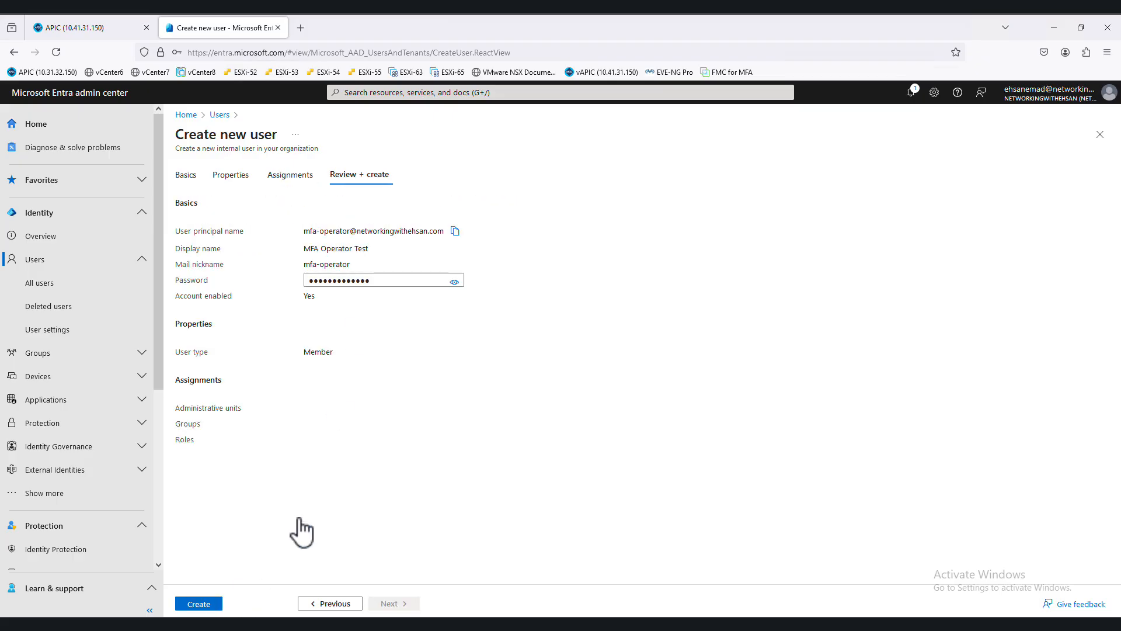
pyautogui.click(212, 607)
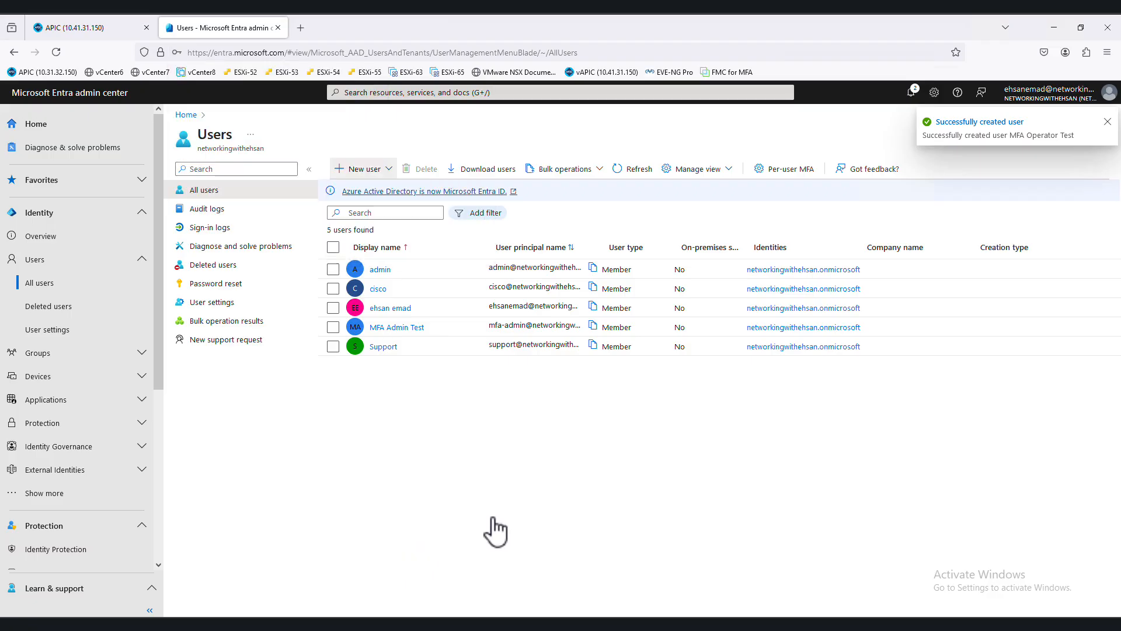
# Refresh the Users list, then search 'mfa' and open Authentication methods Policies.
pyautogui.click(635, 170)
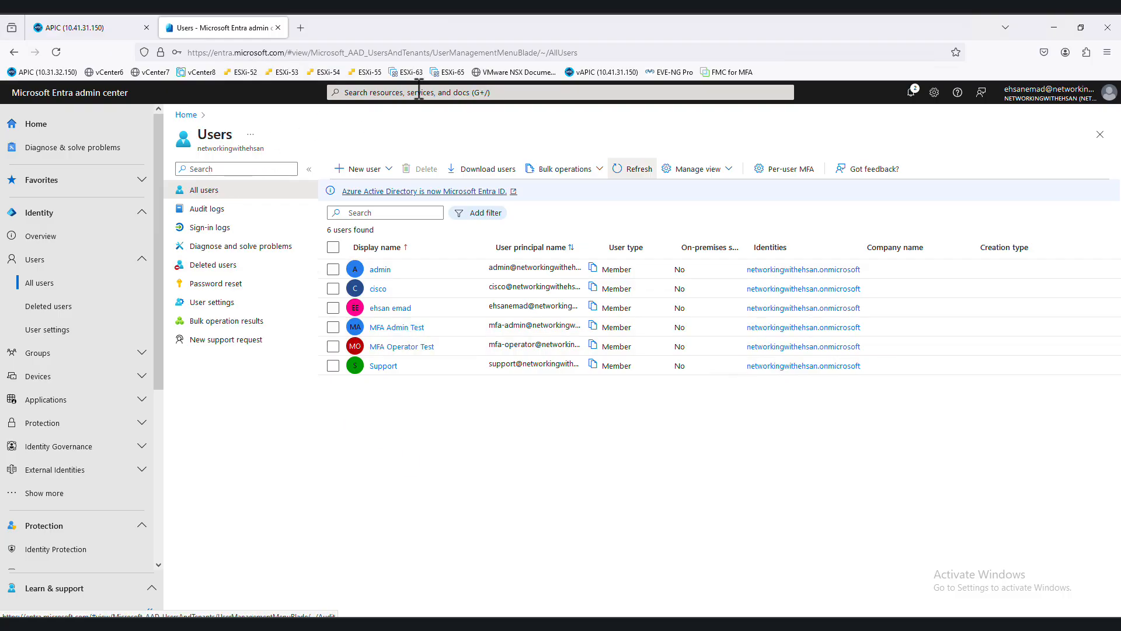
pyautogui.click(448, 95)
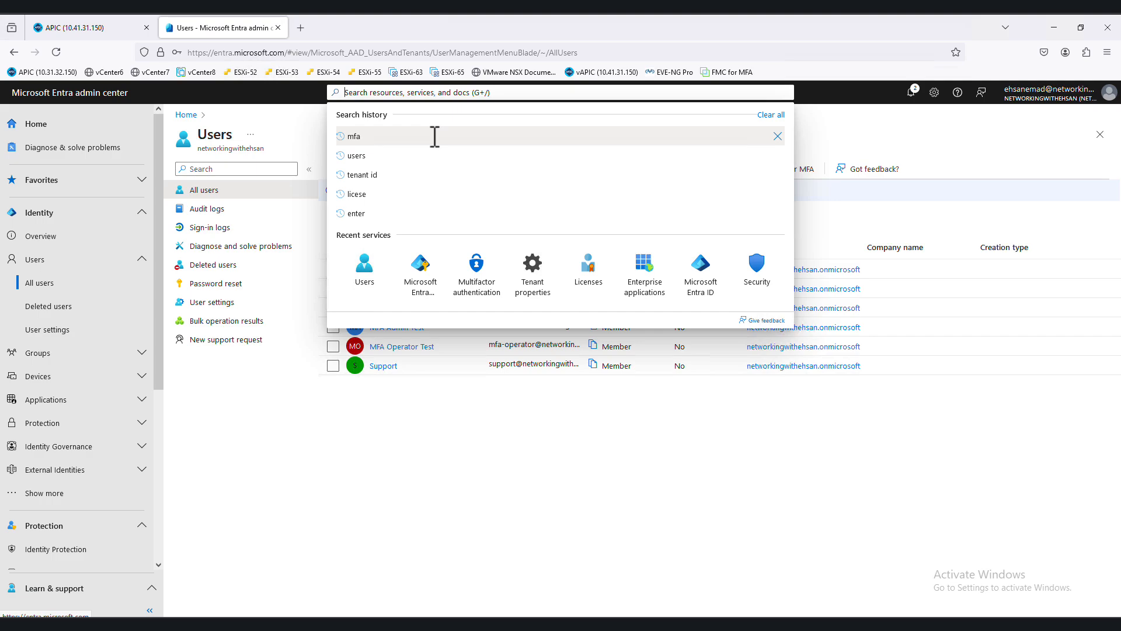
pyautogui.write('mfa')
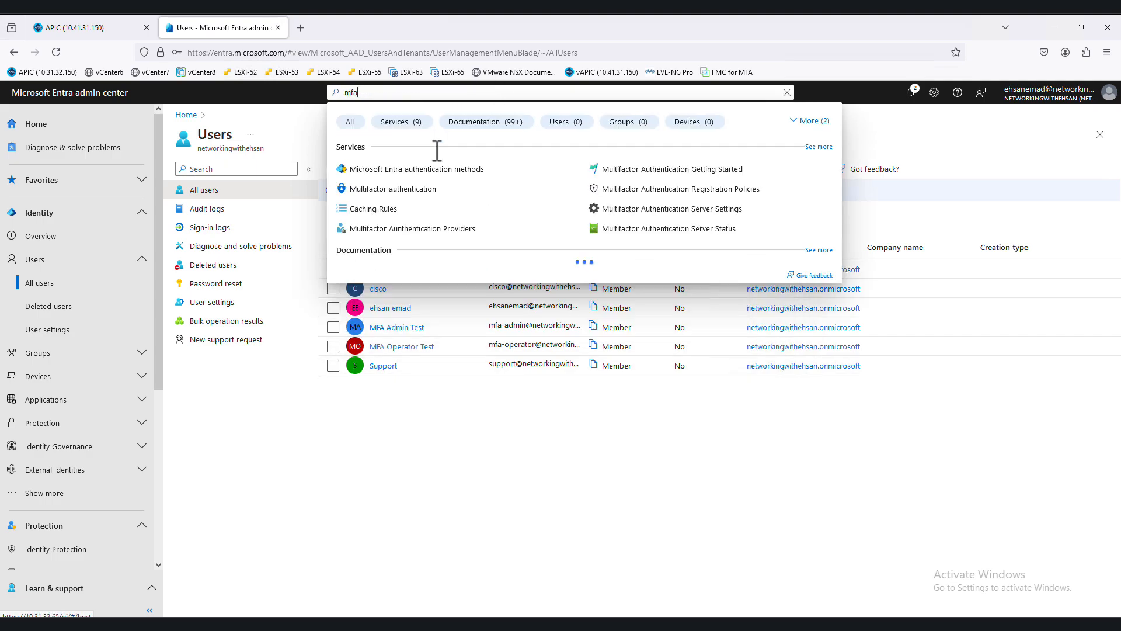
pyautogui.click(446, 181)
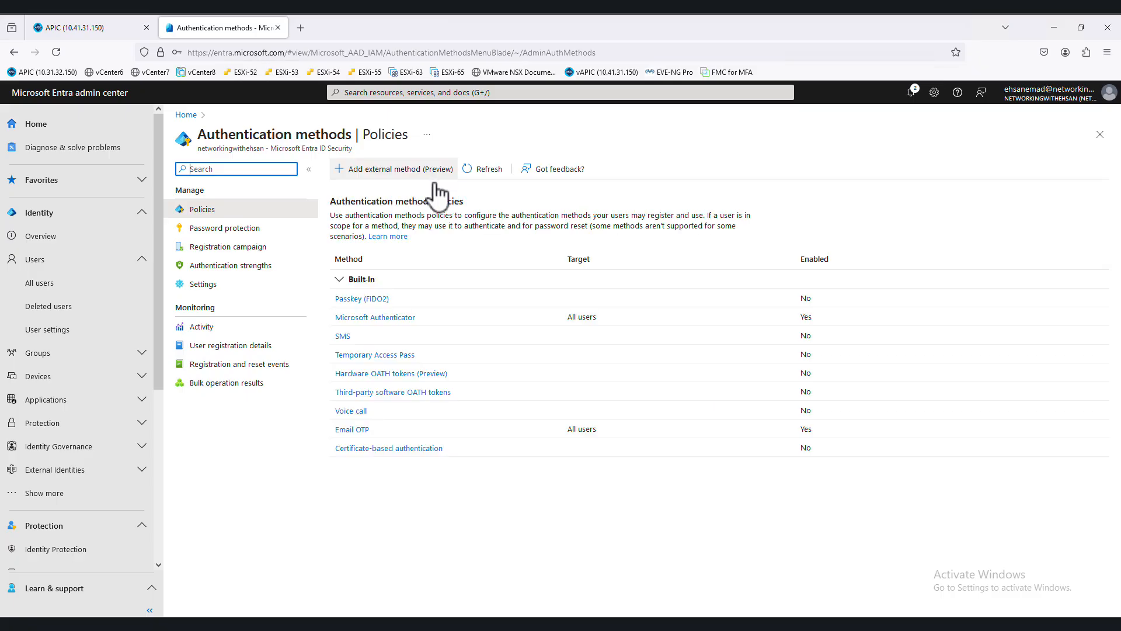
# Verify Microsoft Authenticator targets all users in Push mode, view Configure, then return Home.
pyautogui.click(403, 318)
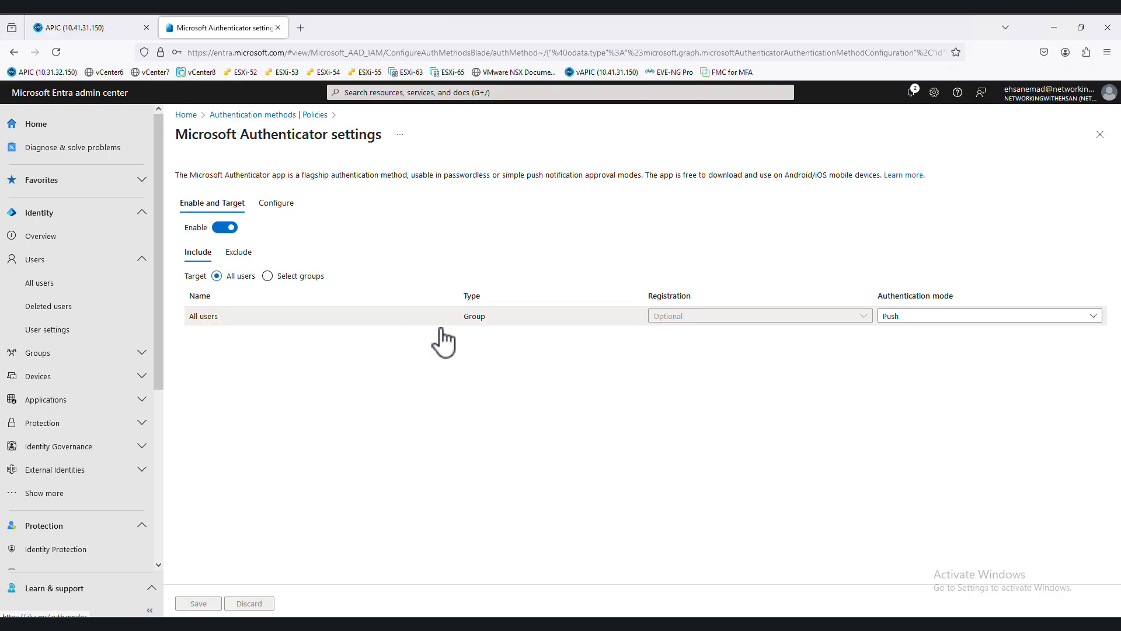
pyautogui.moveTo(220, 316); pyautogui.dragTo(188, 316)
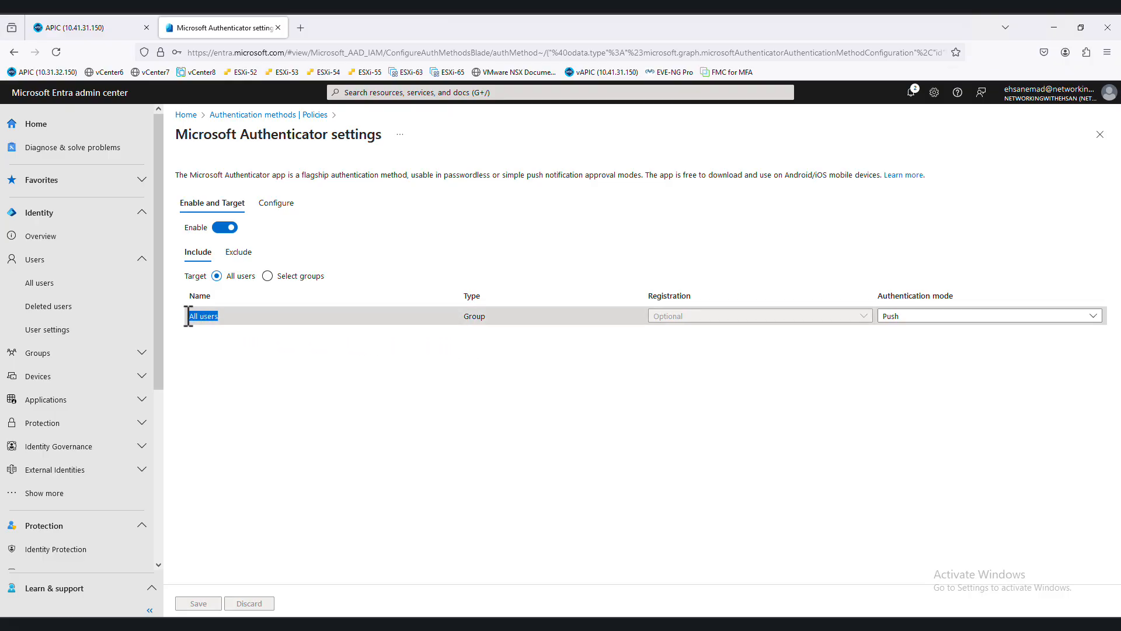
pyautogui.click(926, 319)
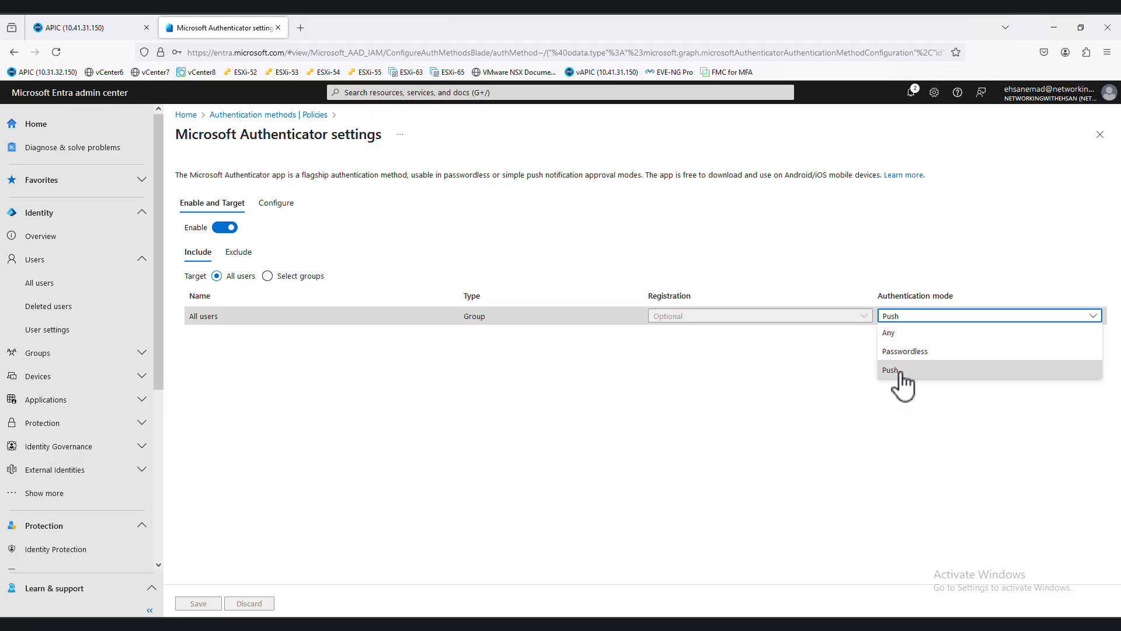
pyautogui.click(900, 371)
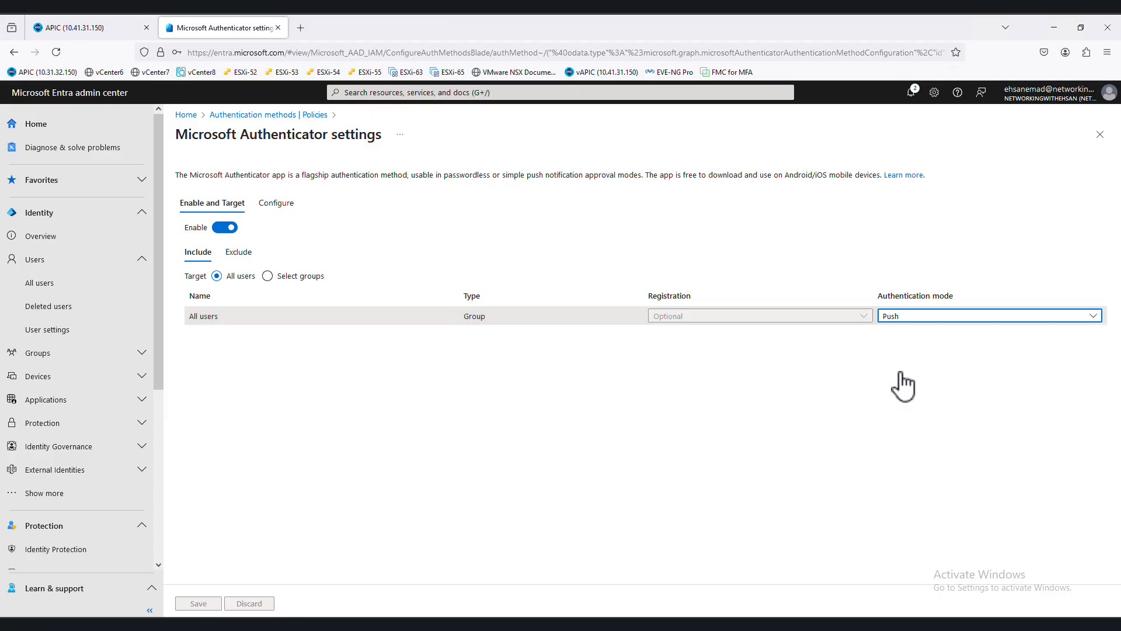
pyautogui.click(281, 208)
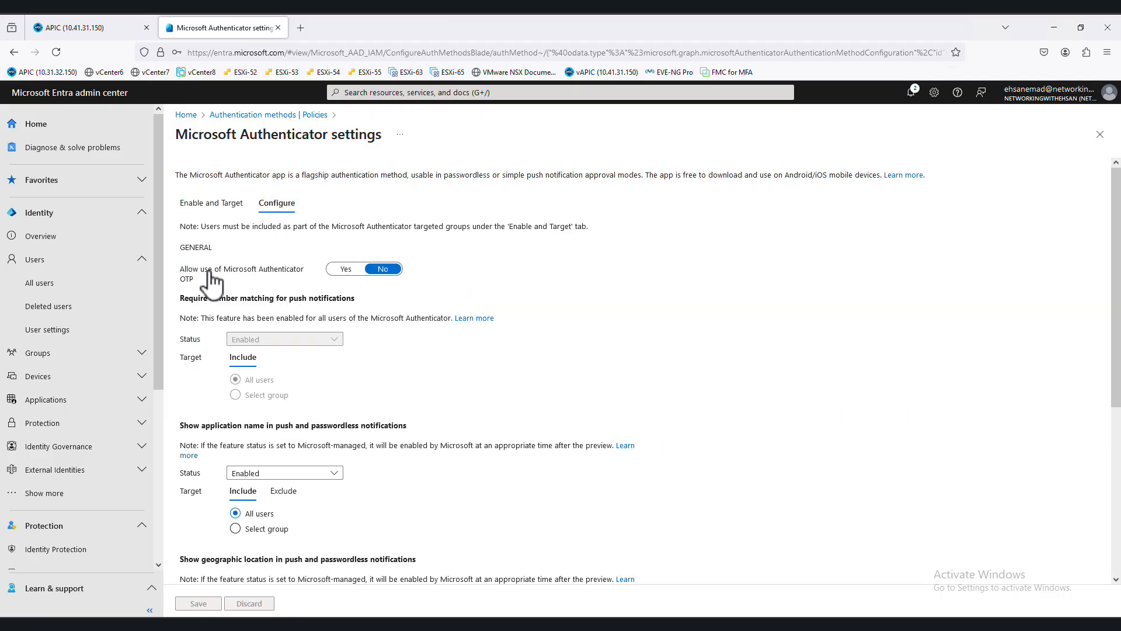
pyautogui.scroll(-2, 393, 321)
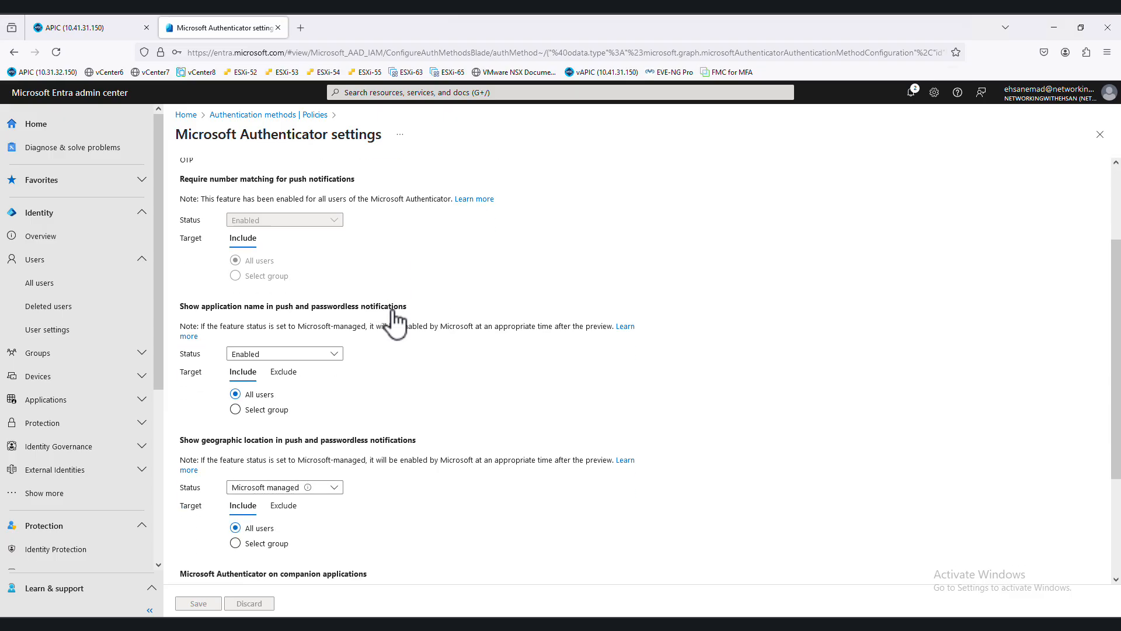
pyautogui.scroll(-3, 397, 315)
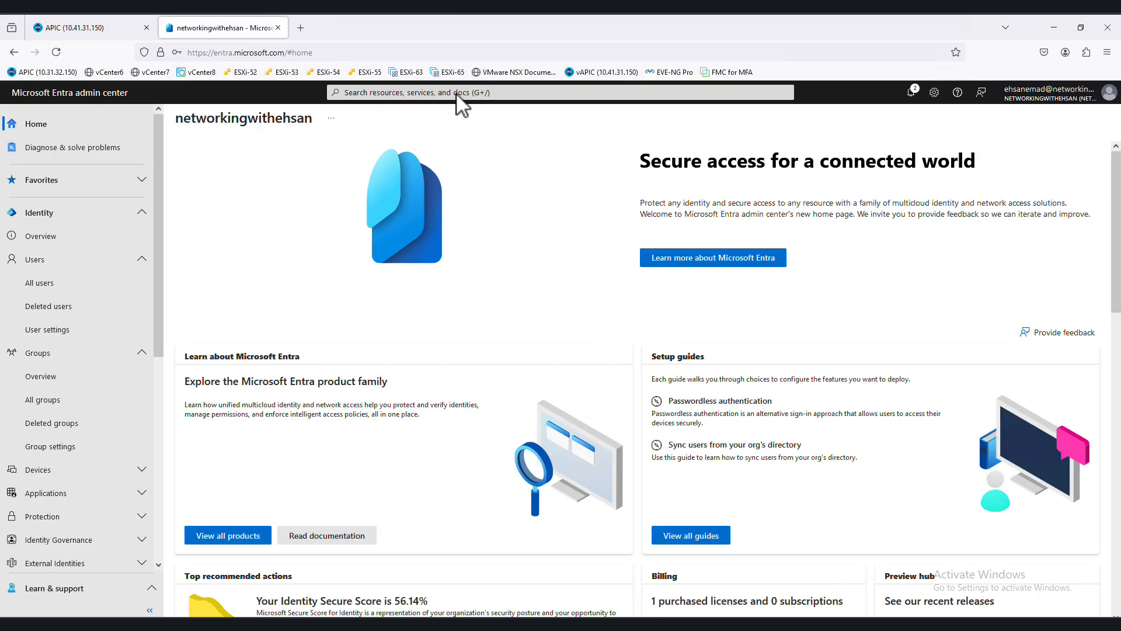
pyautogui.click(474, 94)
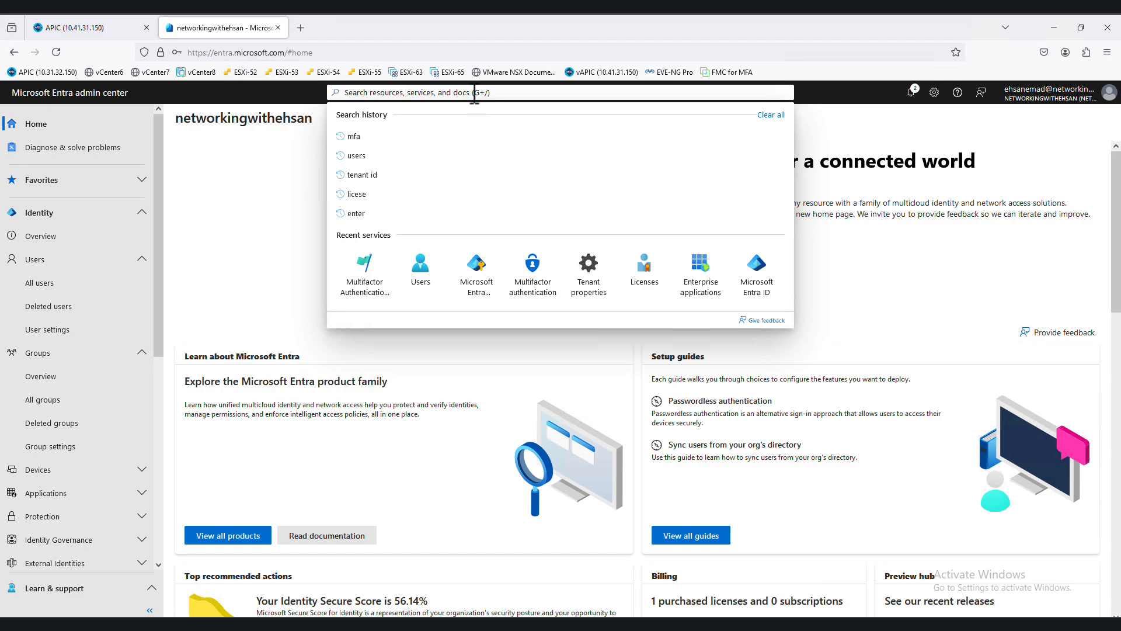
# Open Users > Per-user MFA and select MFA Admin Test and MFA Operator Test.
pyautogui.write('user')
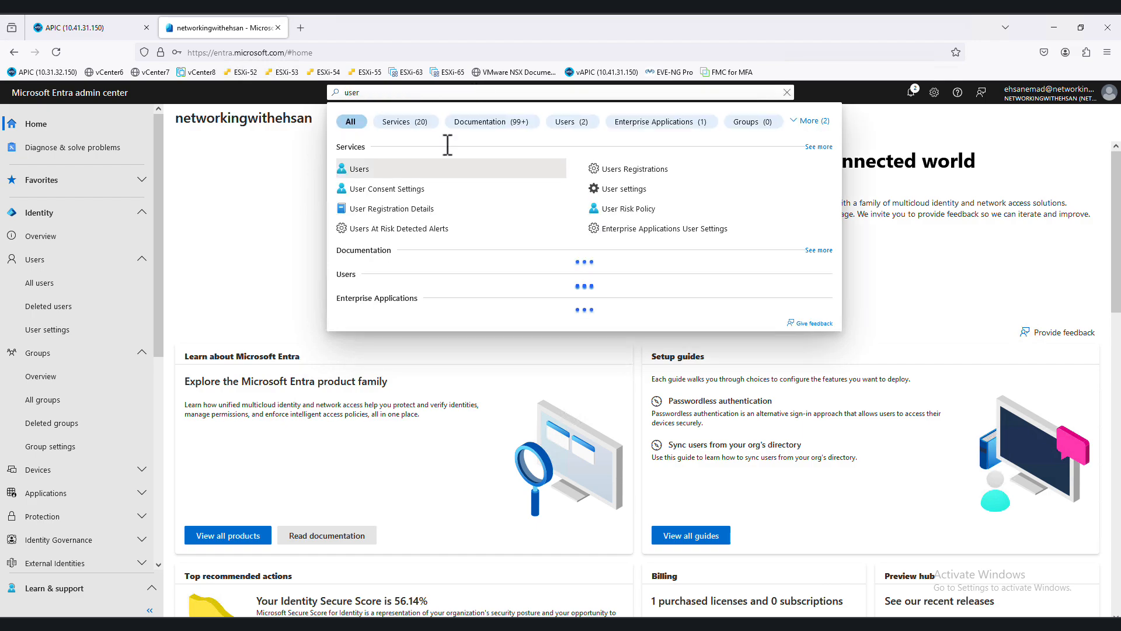
pyautogui.click(359, 170)
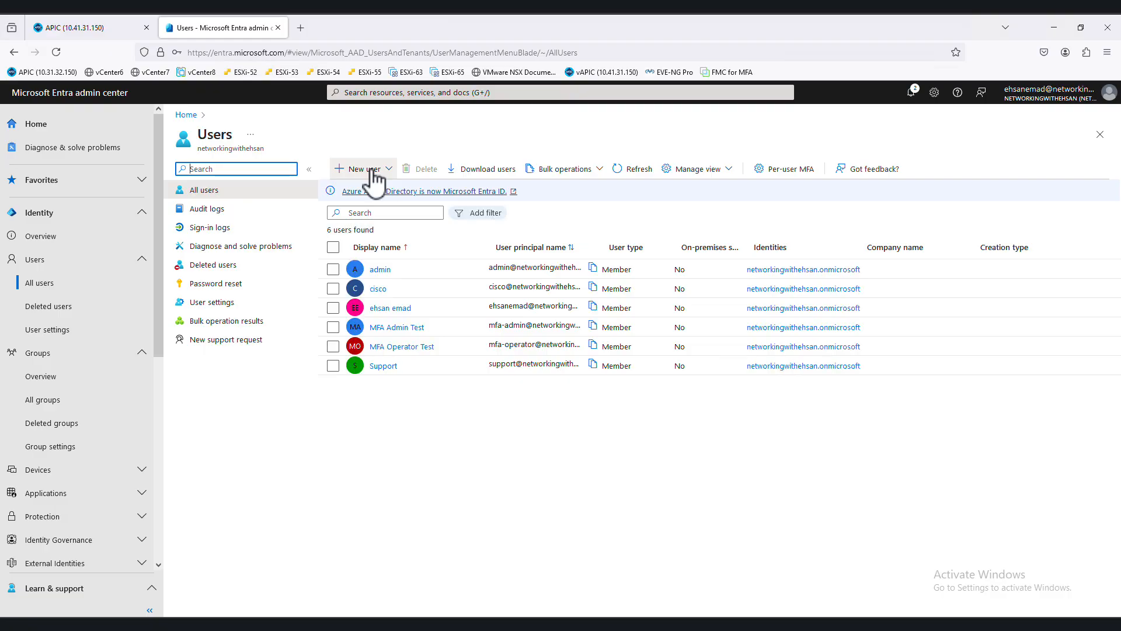
pyautogui.click(783, 170)
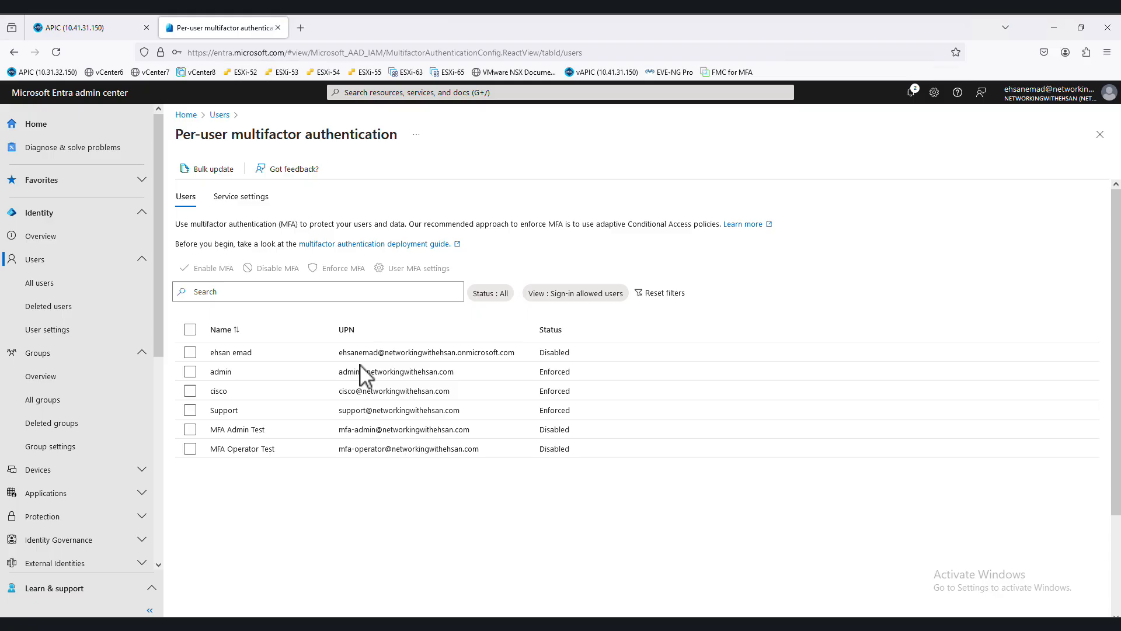
pyautogui.click(192, 431)
pyautogui.click(191, 450)
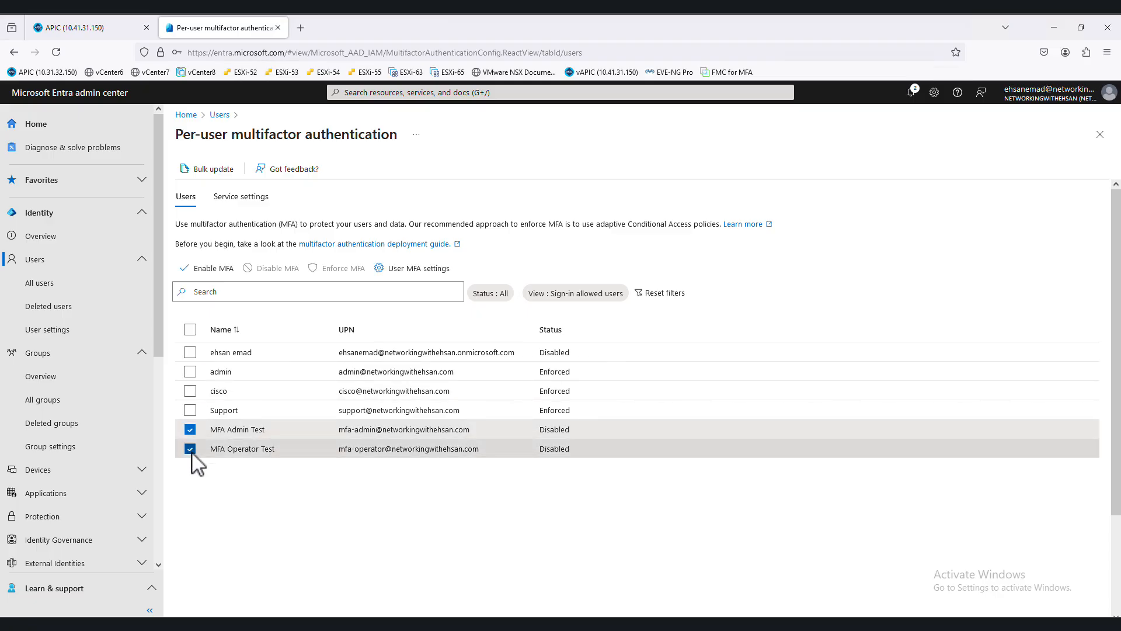
# Enable multifactor authentication for both selected users and confirm.
pyautogui.click(214, 269)
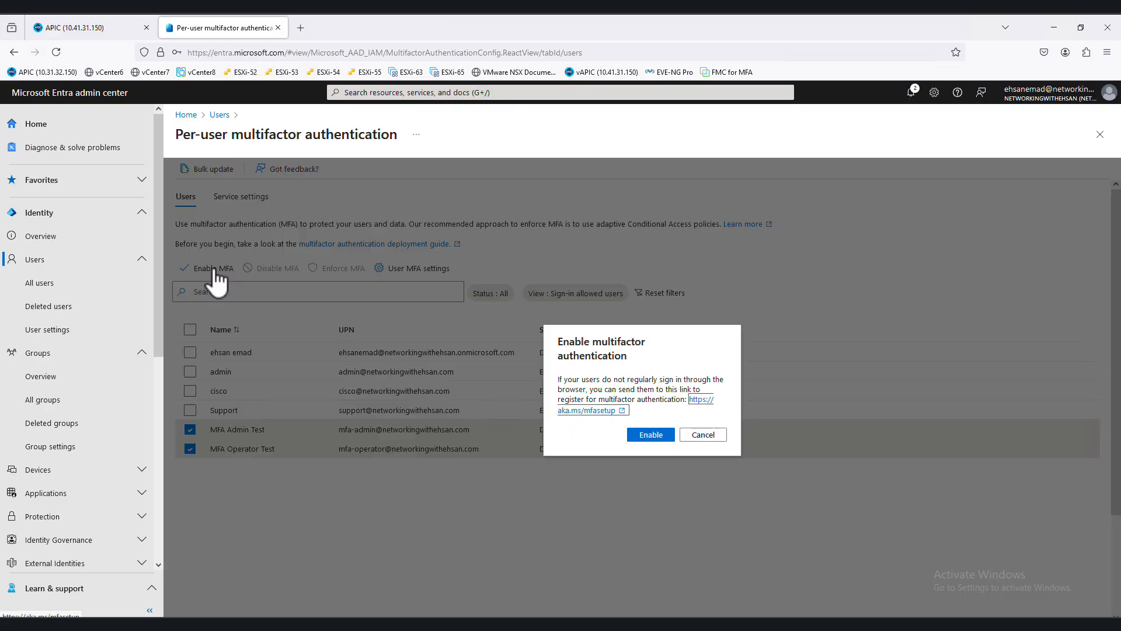
pyautogui.click(621, 411)
pyautogui.click(251, 28)
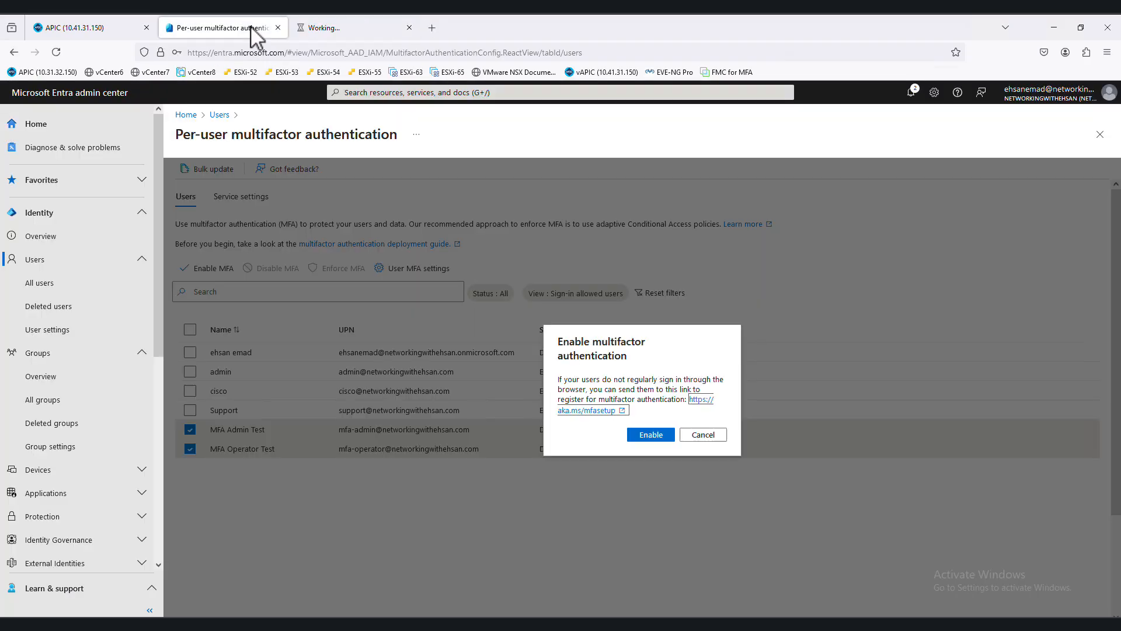
pyautogui.click(658, 437)
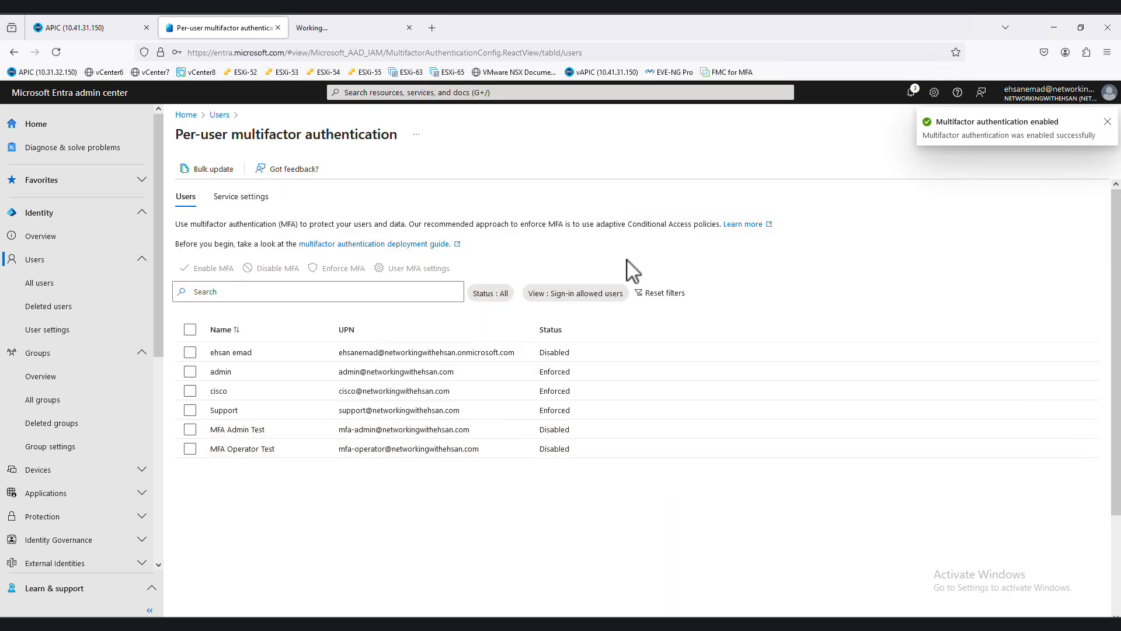
pyautogui.click(1108, 121)
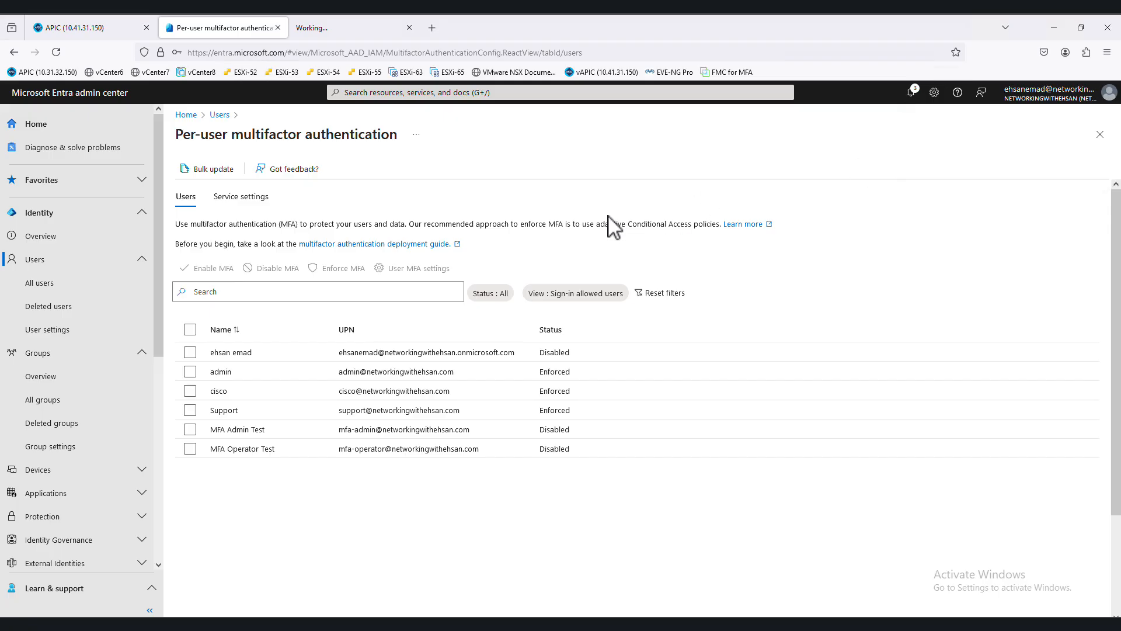
# Reload the page and verify both MFA test users show Enabled.
pyautogui.click(56, 52)
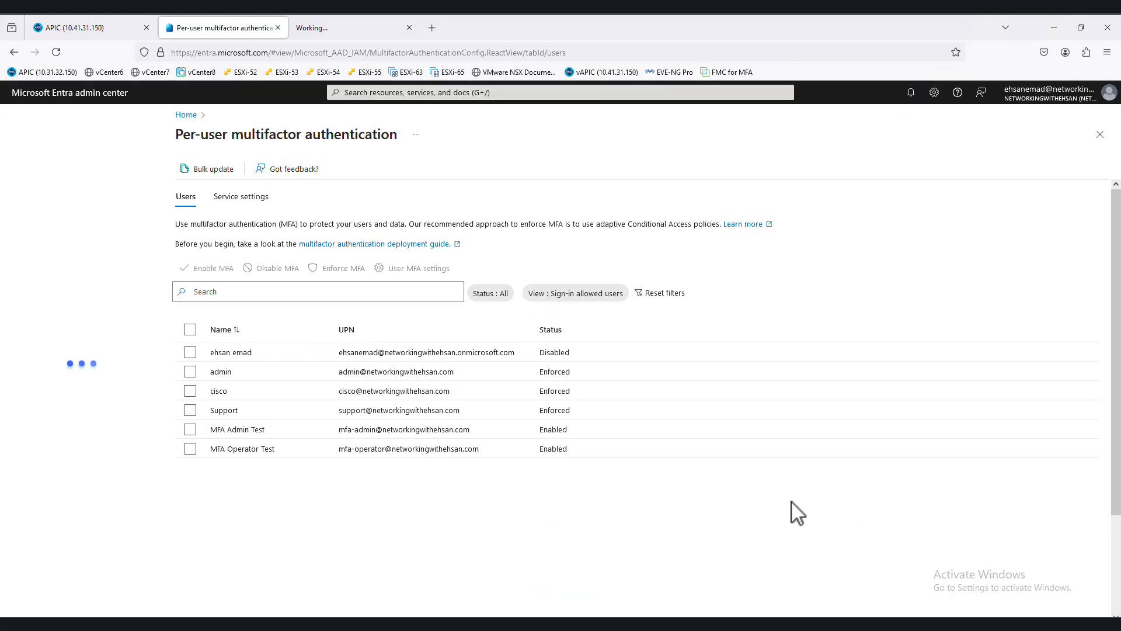
pyautogui.click(190, 430)
pyautogui.click(190, 448)
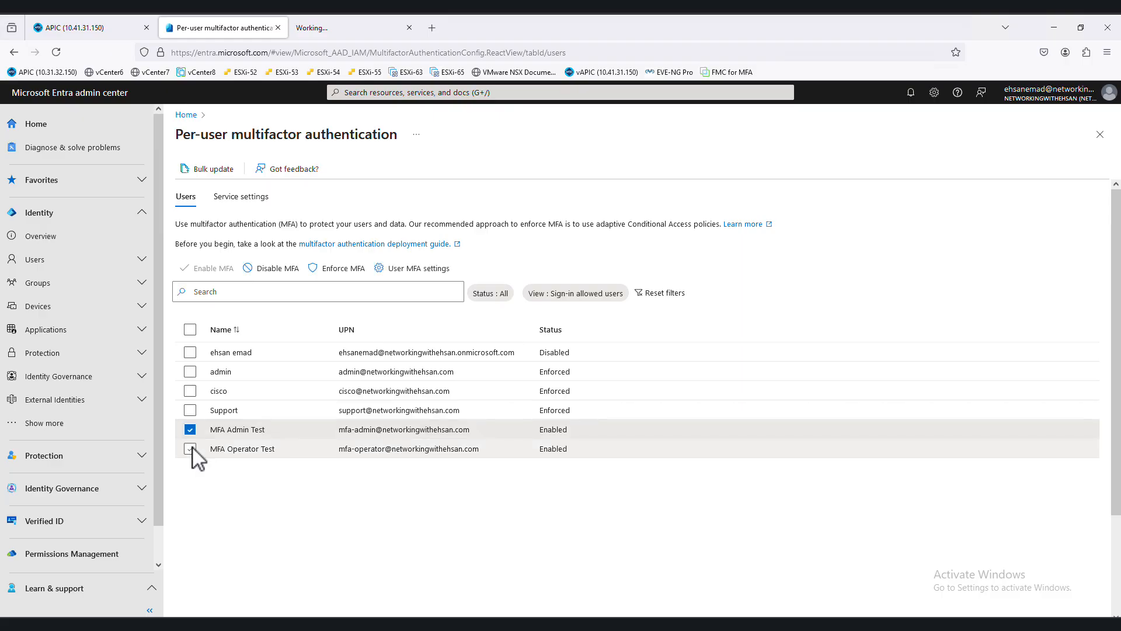
pyautogui.moveTo(572, 430); pyautogui.dragTo(533, 450)
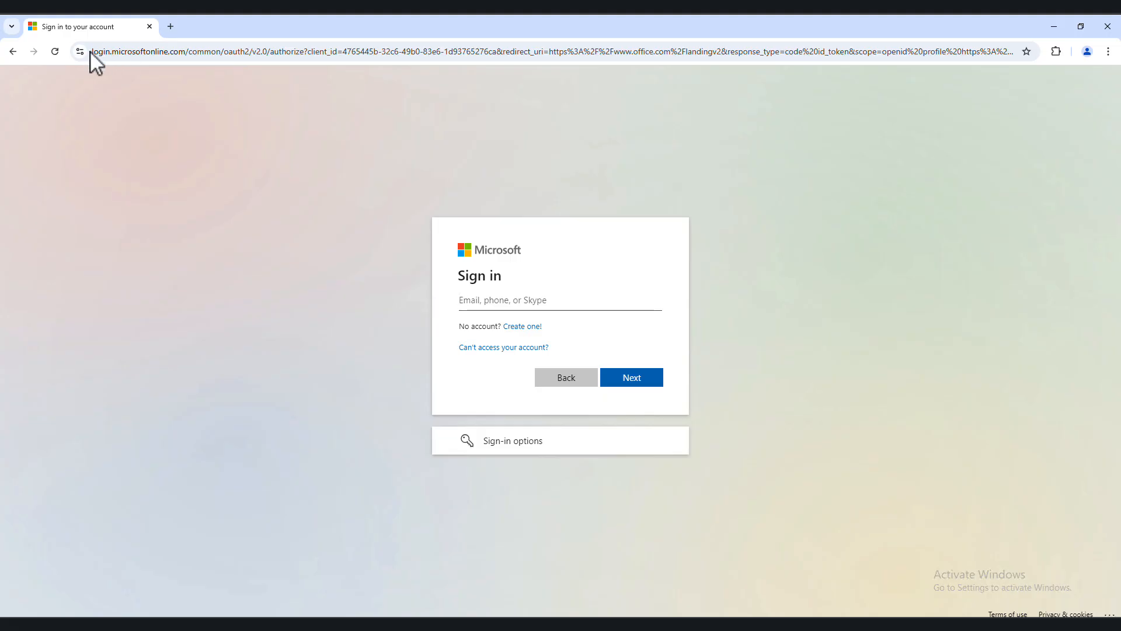
# Highlight the login domain in the sign-in page's address.
pyautogui.click(93, 51)
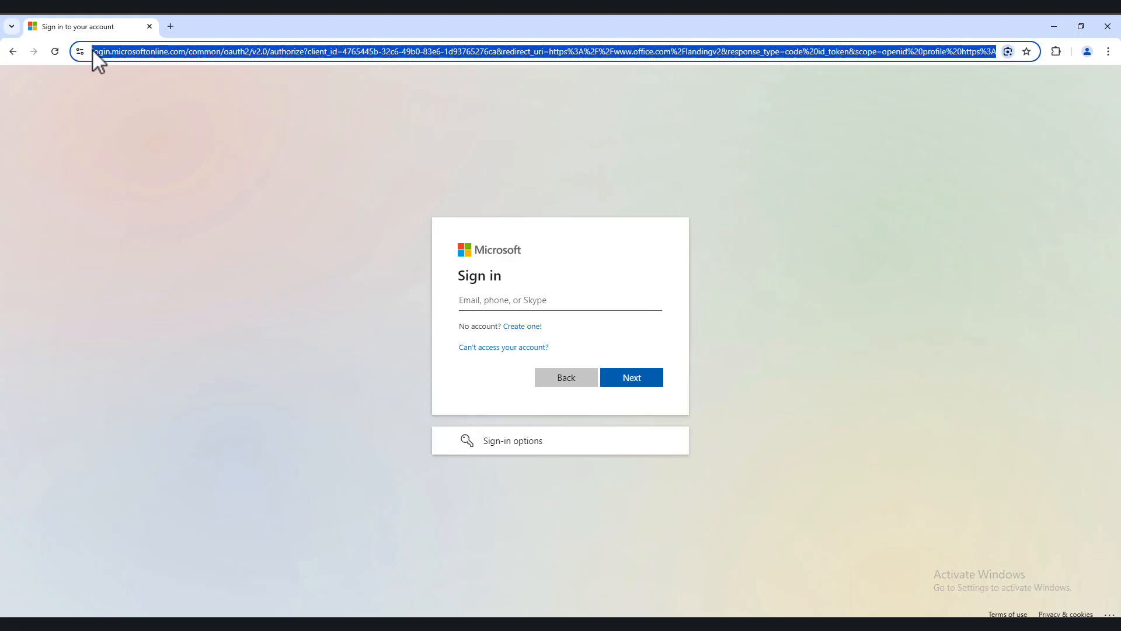
pyautogui.click(92, 49)
pyautogui.moveTo(92, 51); pyautogui.dragTo(208, 52)
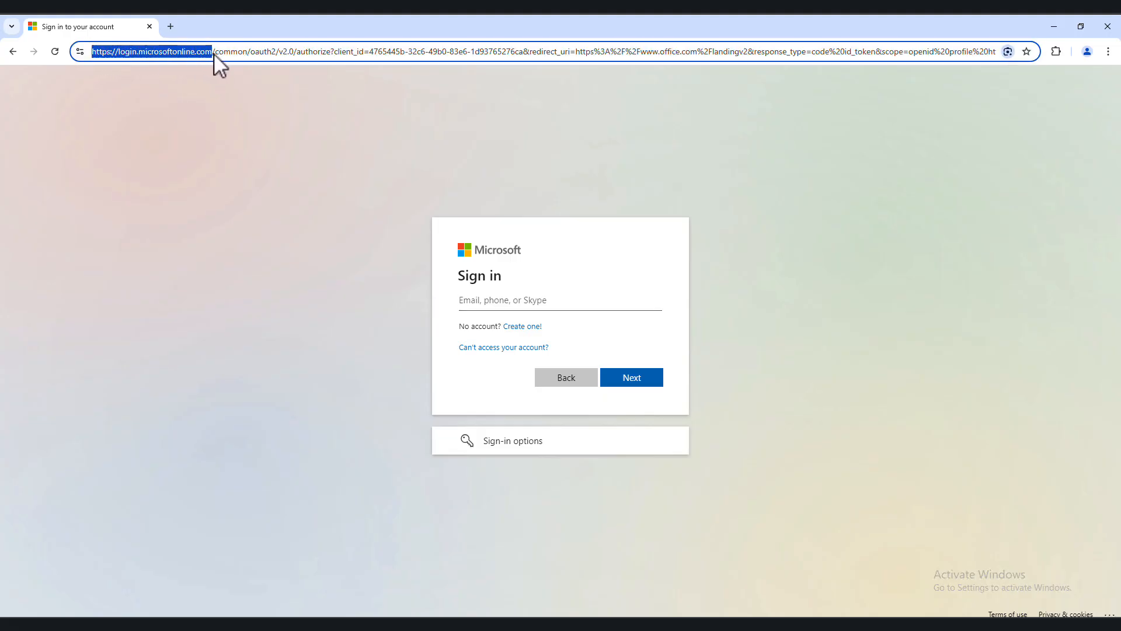
# Sign in with the MFA admin account's e-mail and password.
pyautogui.click(480, 302)
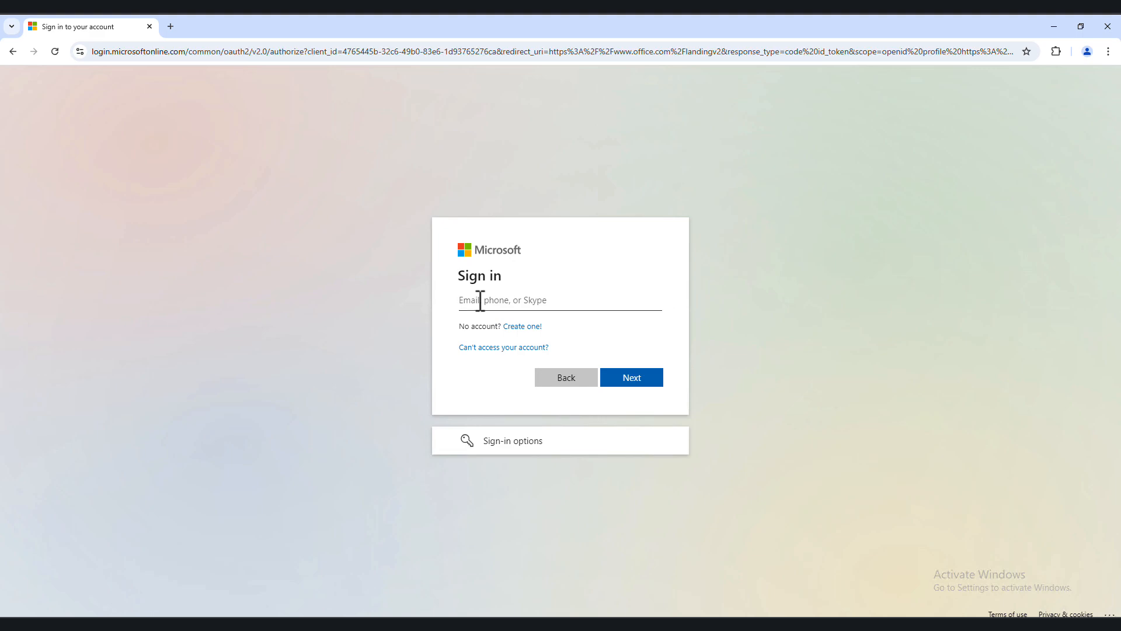
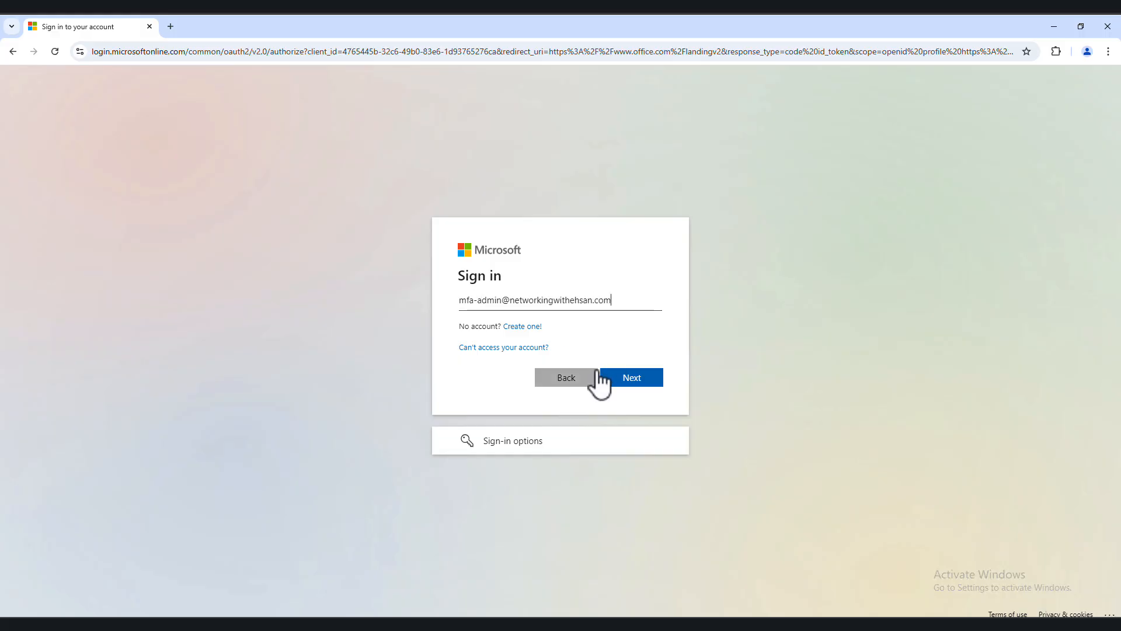
pyautogui.click(632, 378)
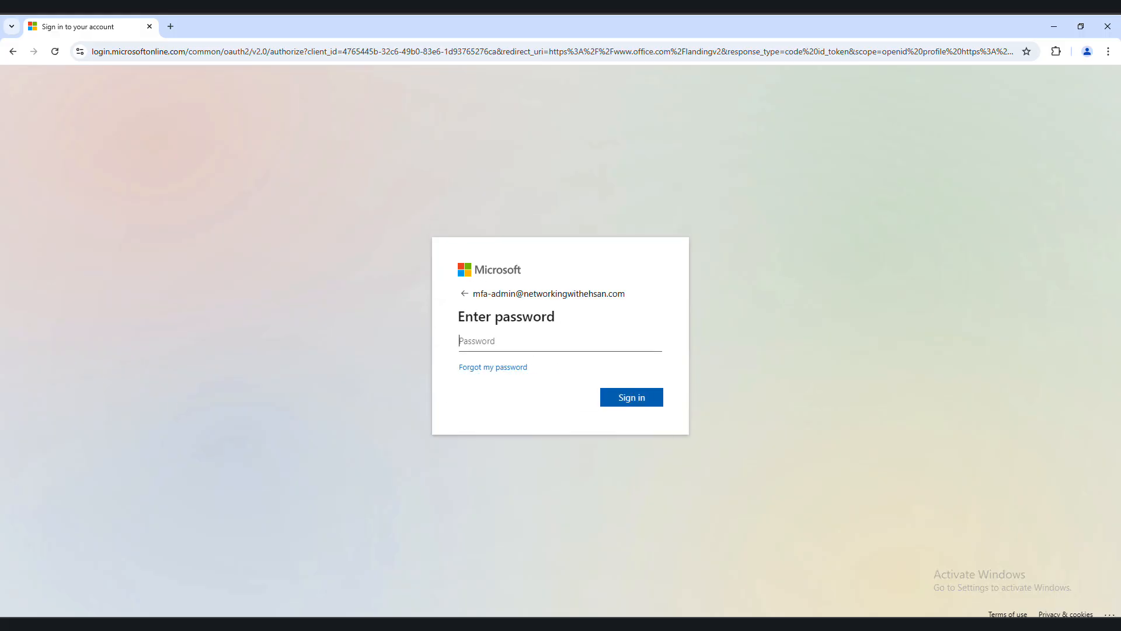
pyautogui.hotkey('ctrl', 'v')
pyautogui.click(607, 397)
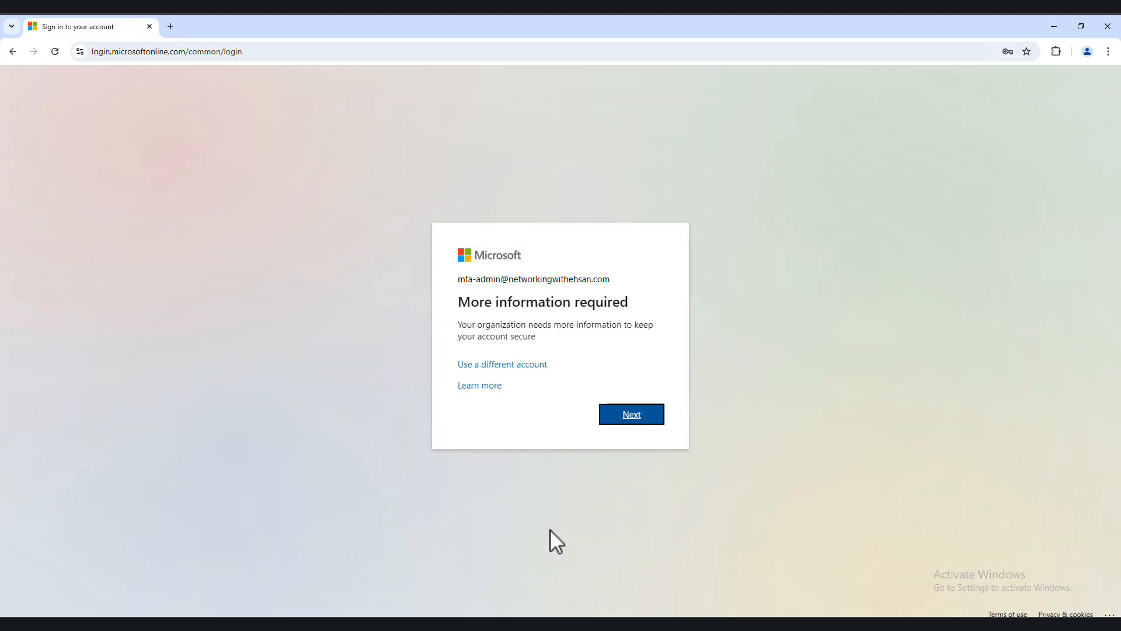
pyautogui.moveTo(479, 301); pyautogui.dragTo(491, 303)
# Register Microsoft Authenticator for the admin account by scanning the QR code and approving the test notification.
pyautogui.click(633, 432)
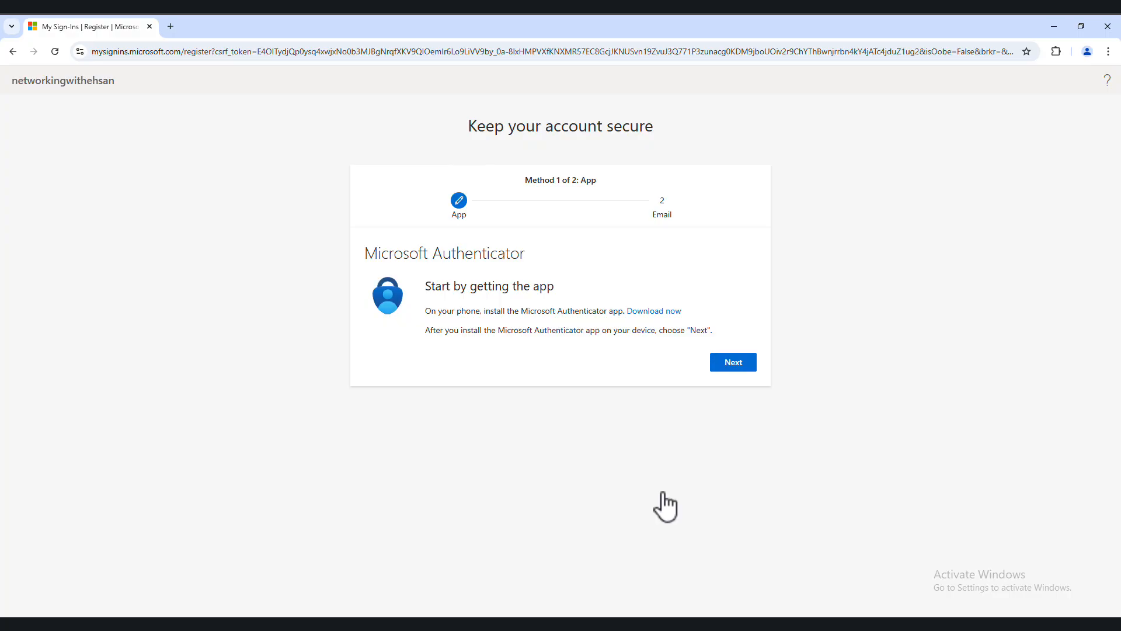
pyautogui.moveTo(433, 312); pyautogui.dragTo(626, 312)
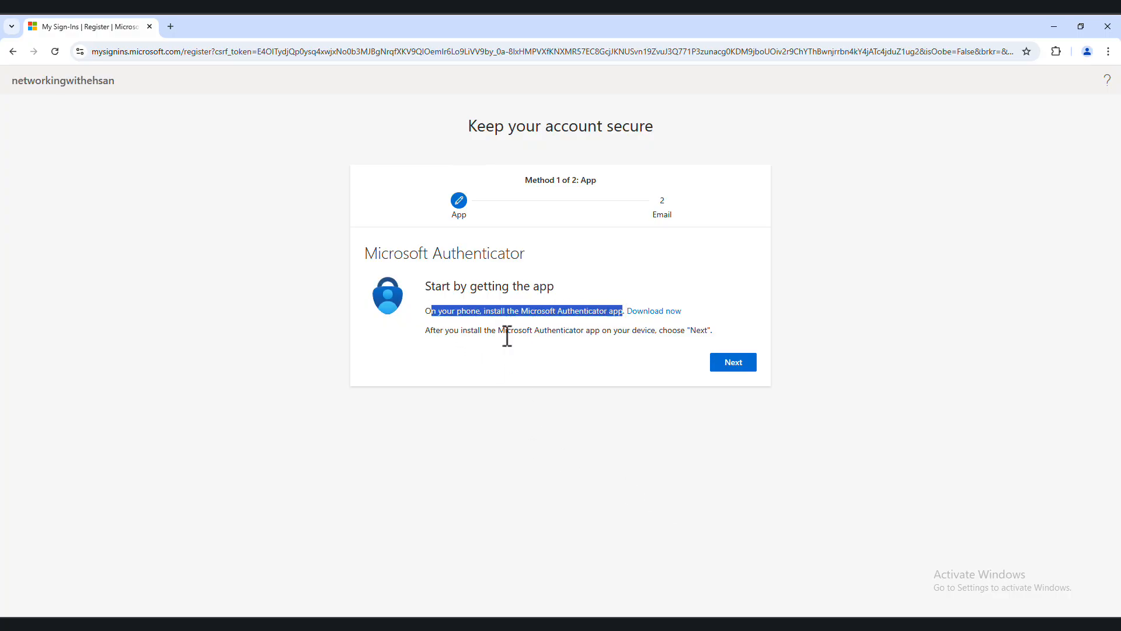
pyautogui.moveTo(429, 332); pyautogui.dragTo(720, 334)
pyautogui.click(728, 367)
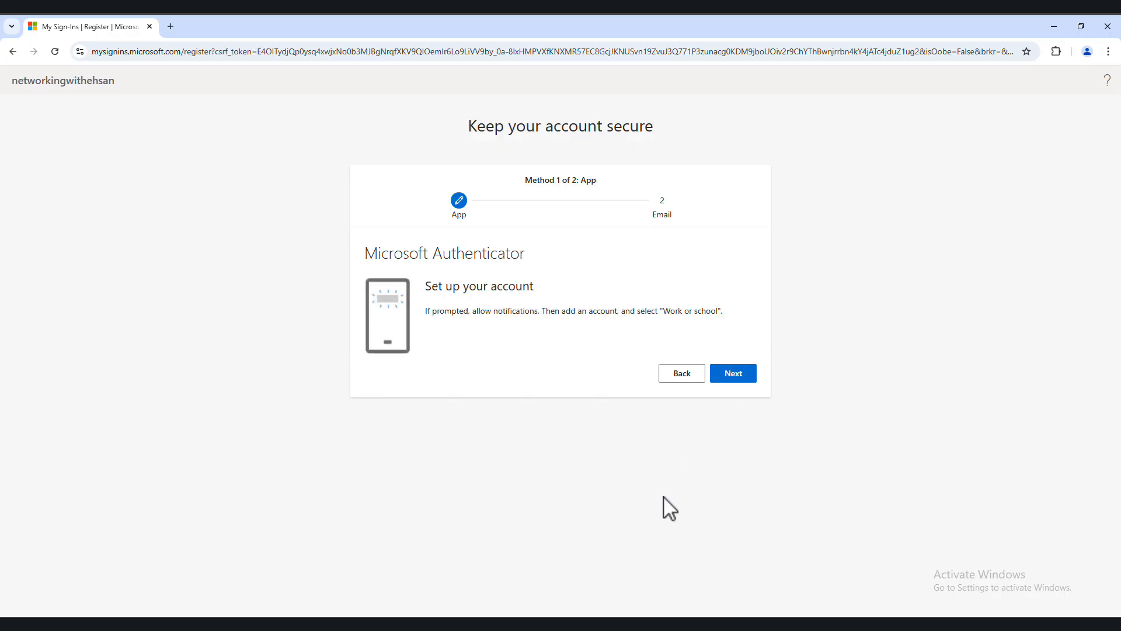
pyautogui.click(735, 374)
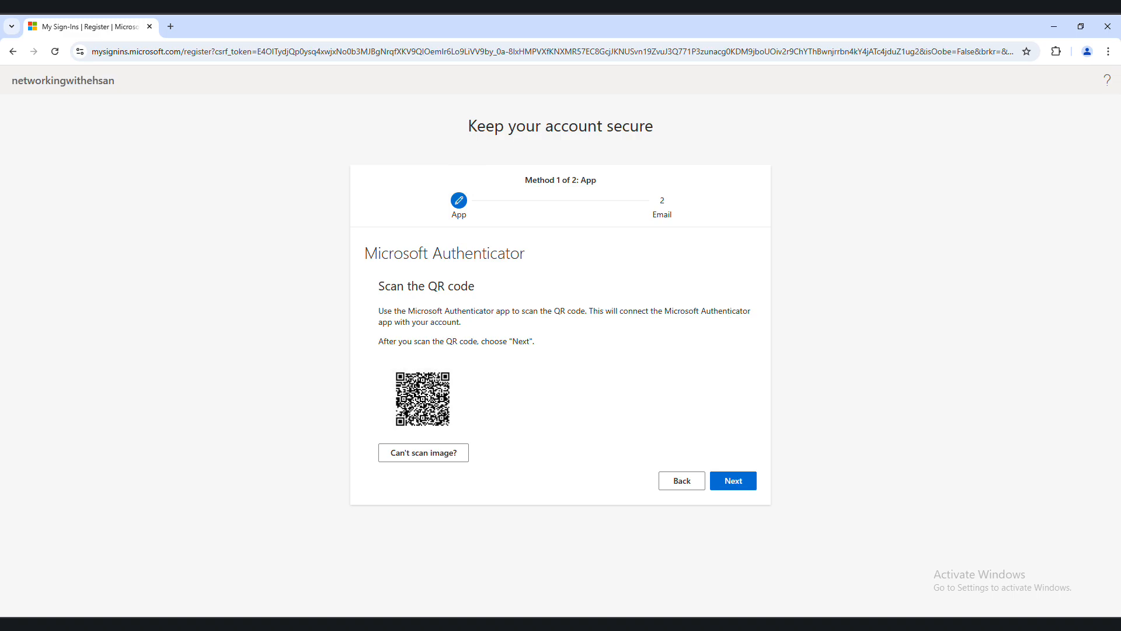
pyautogui.click(733, 481)
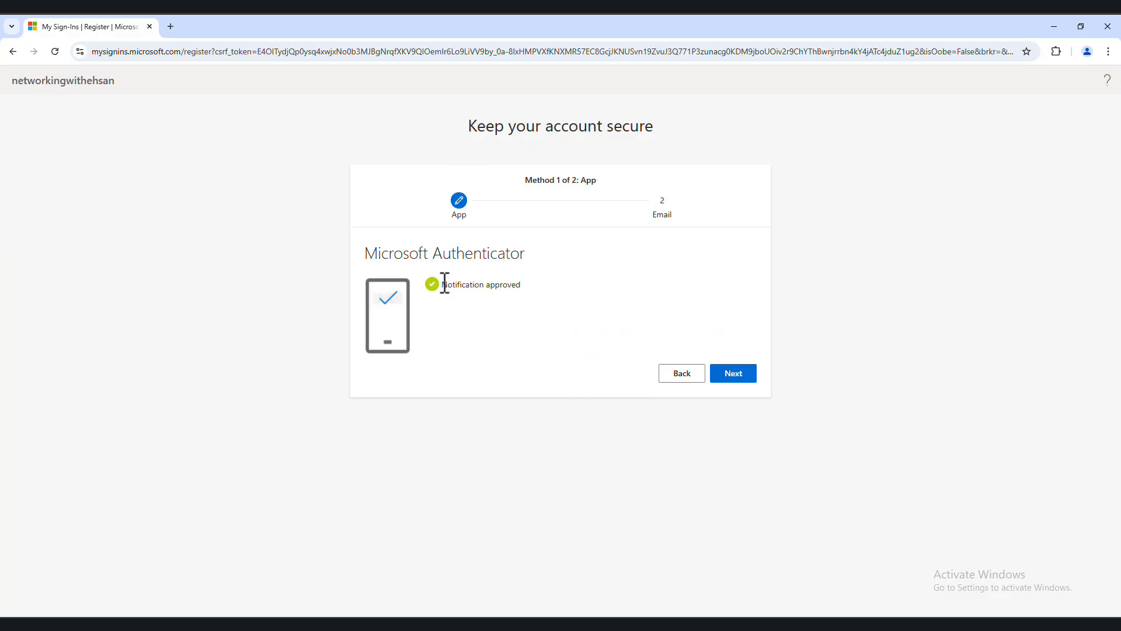
pyautogui.moveTo(444, 283); pyautogui.dragTo(525, 288)
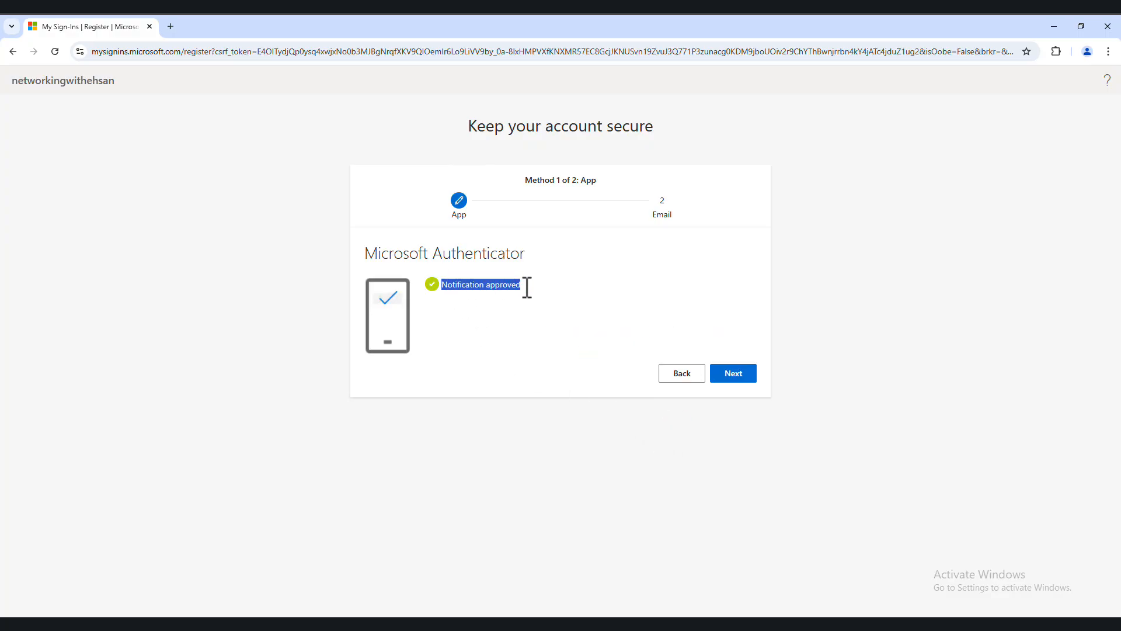
pyautogui.click(742, 377)
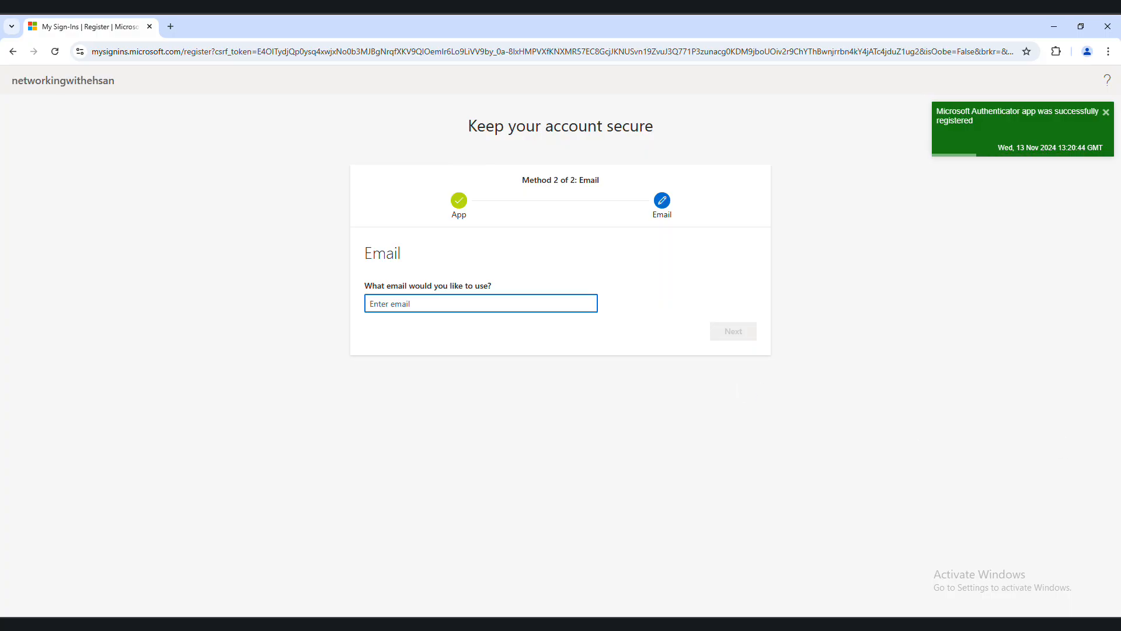
# Register the contact e-mail, verify it with the emailed code, and finish security setup.
pyautogui.hotkey('ctrl', 'v')
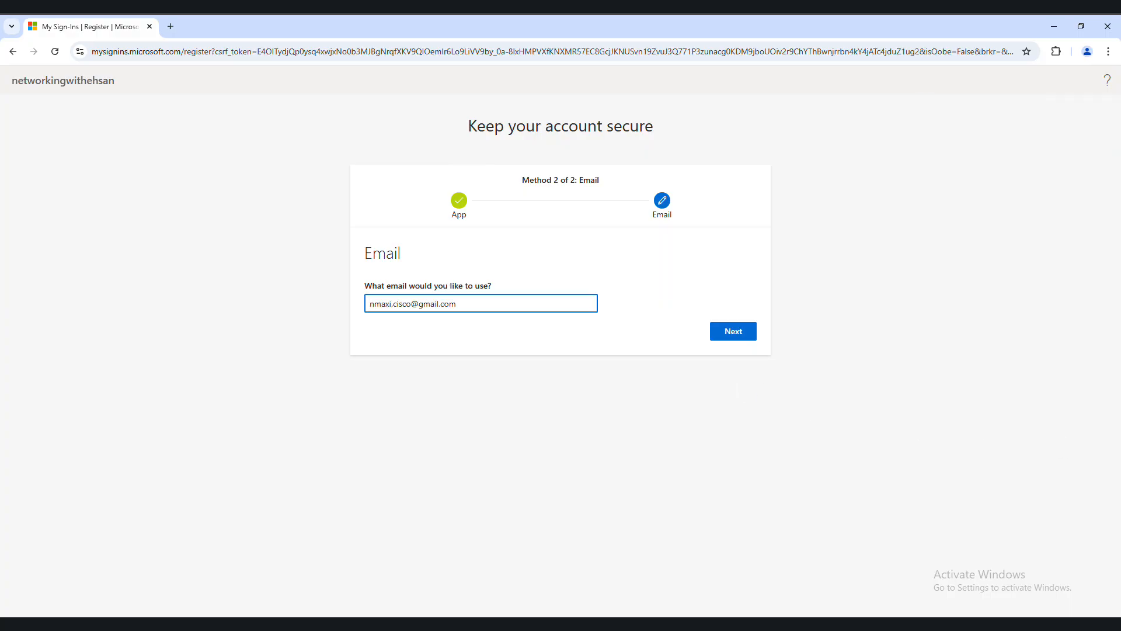
pyautogui.click(733, 331)
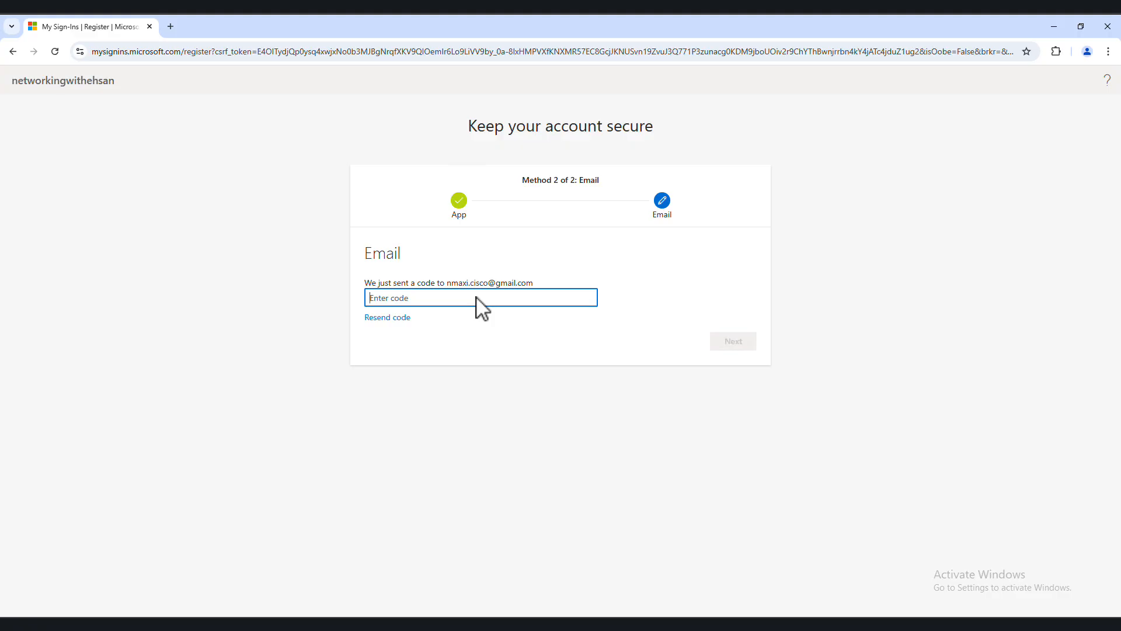
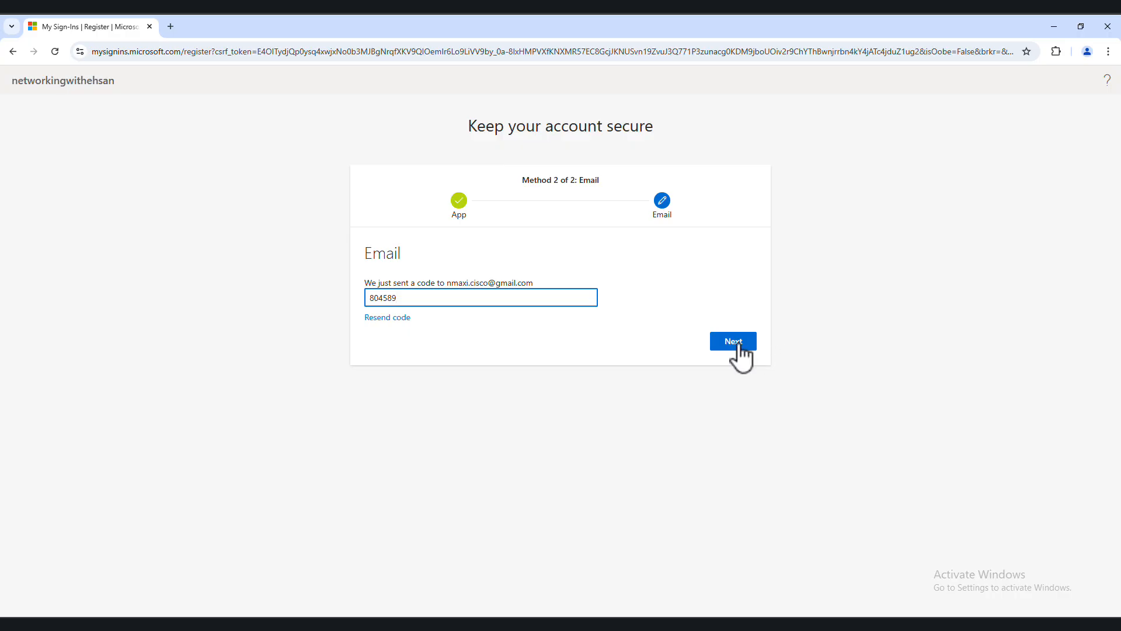
pyautogui.click(737, 346)
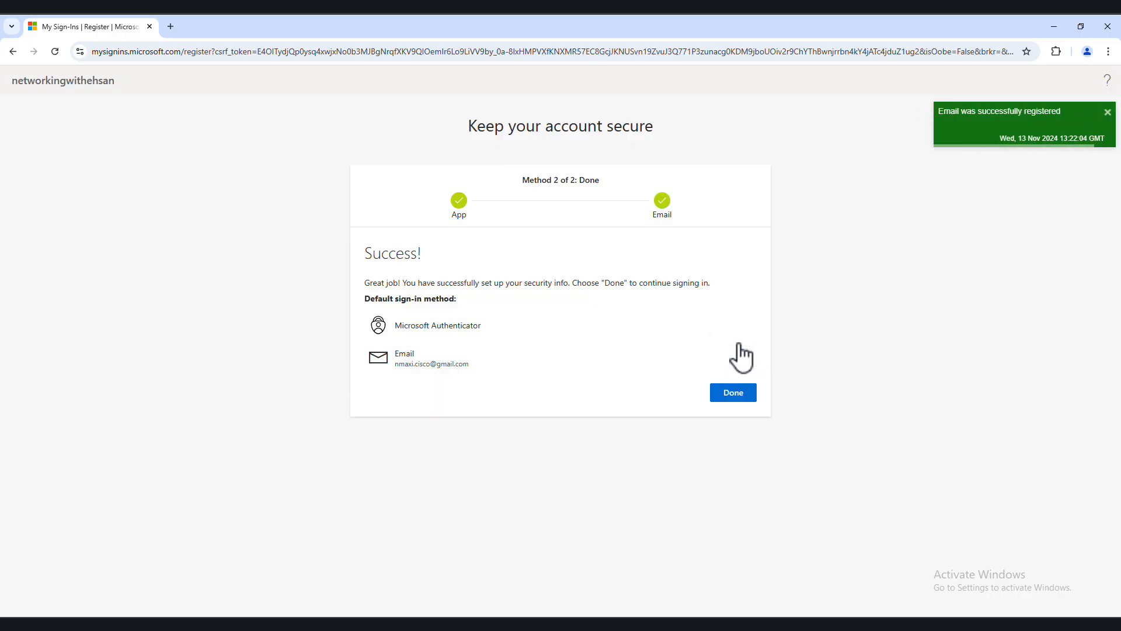
pyautogui.tripleClick(403, 325)
pyautogui.click(722, 390)
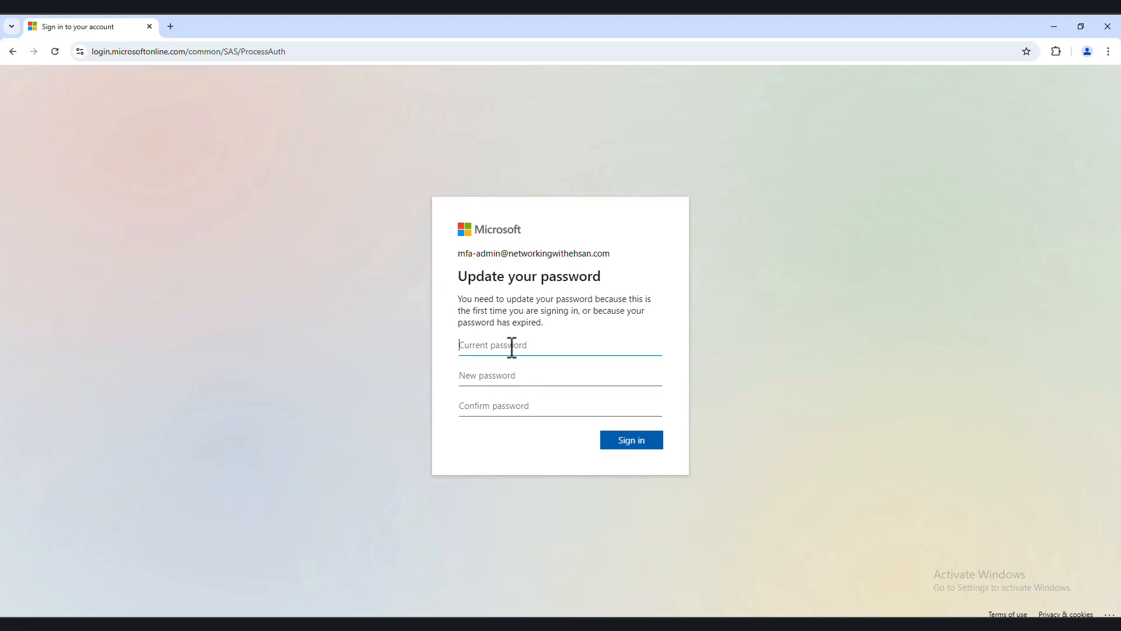
# Enter the current password and a new password, then submit the change.
pyautogui.hotkey('ctrl', 'v')
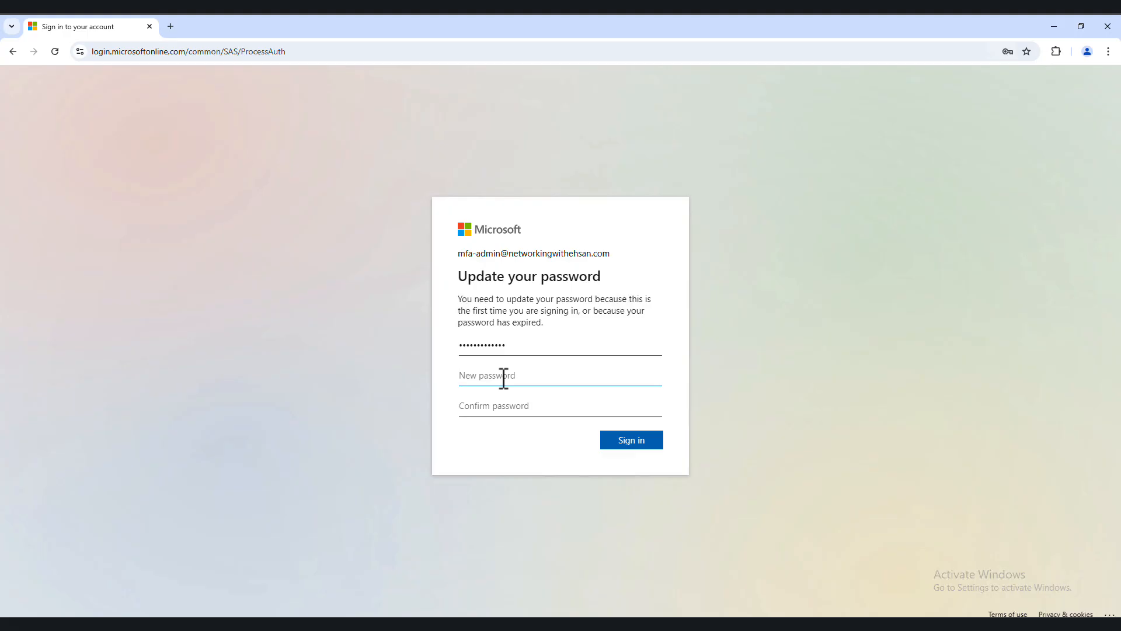
pyautogui.press('Tab')
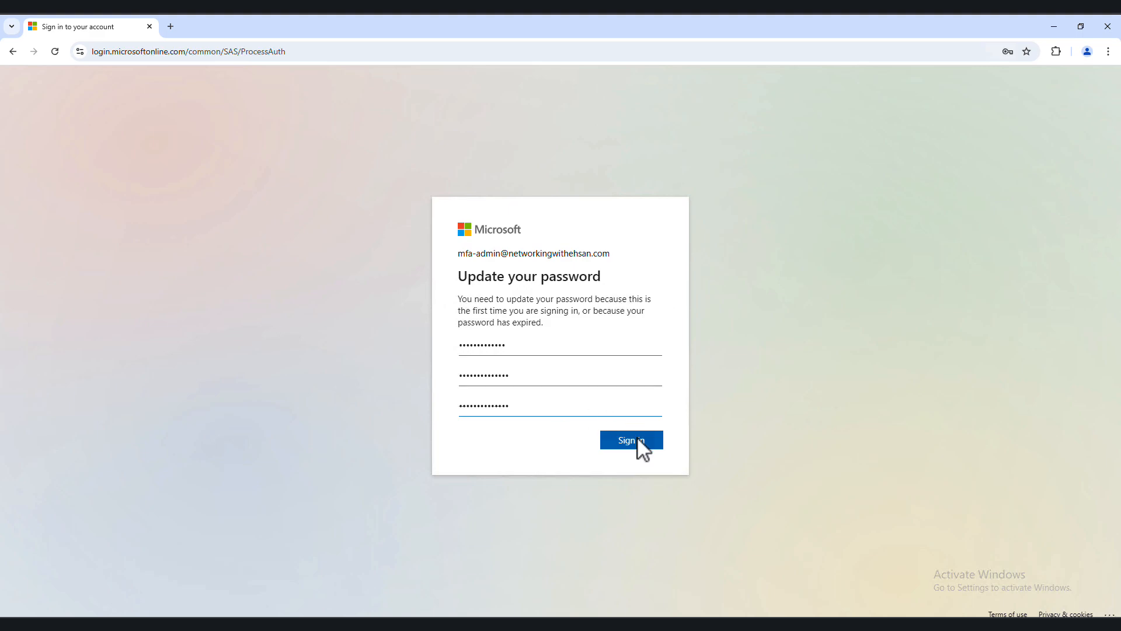
pyautogui.click(640, 442)
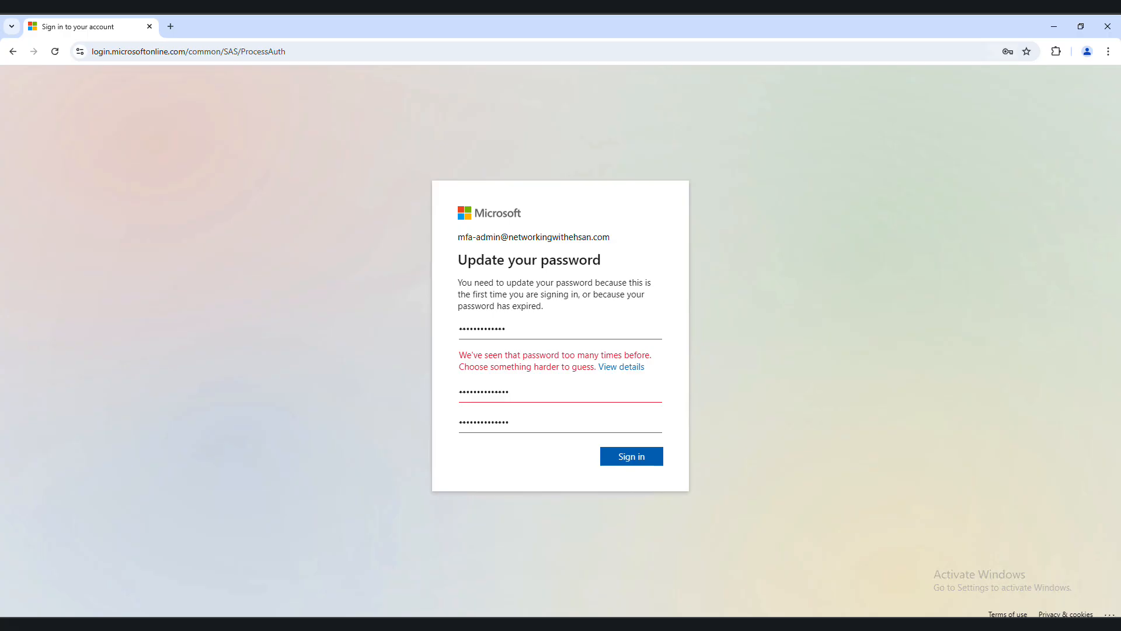
# Replace the rejected new password with a stronger matching one and resubmit.
pyautogui.doubleClick(517, 391)
pyautogui.hotkey('ctrl', 'v')
pyautogui.doubleClick(501, 419)
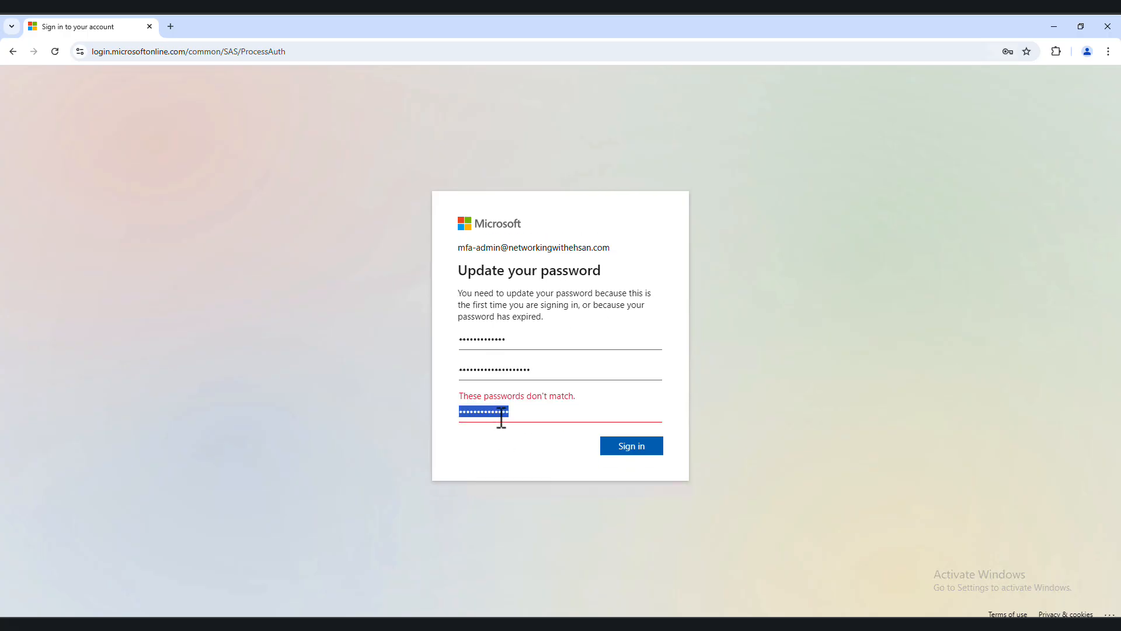
pyautogui.hotkey('ctrl', 'v')
pyautogui.click(640, 441)
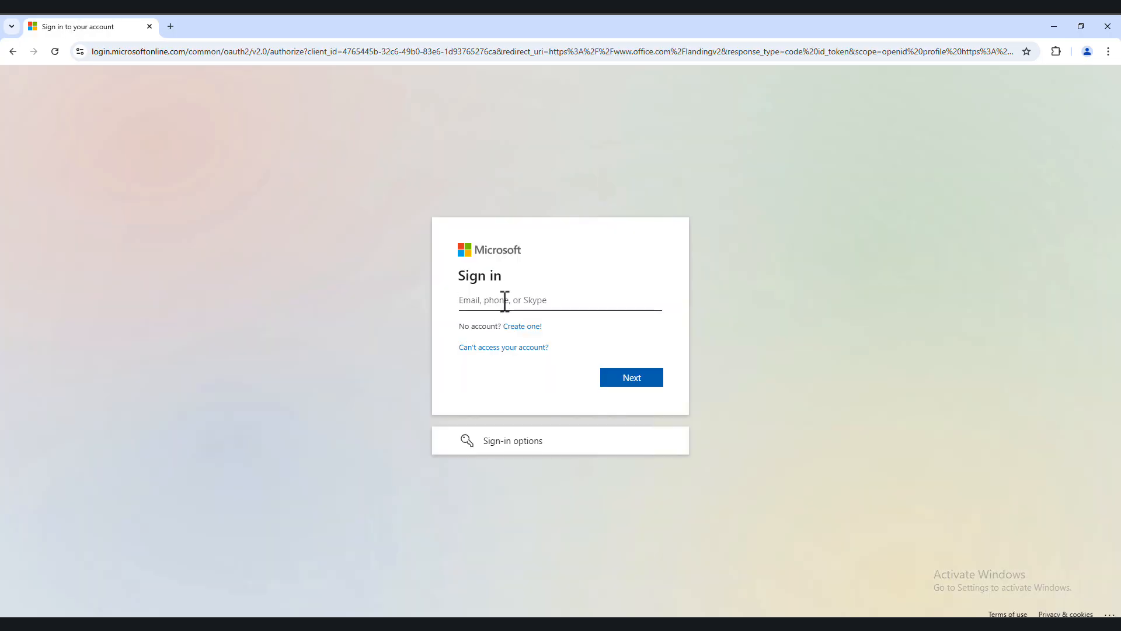
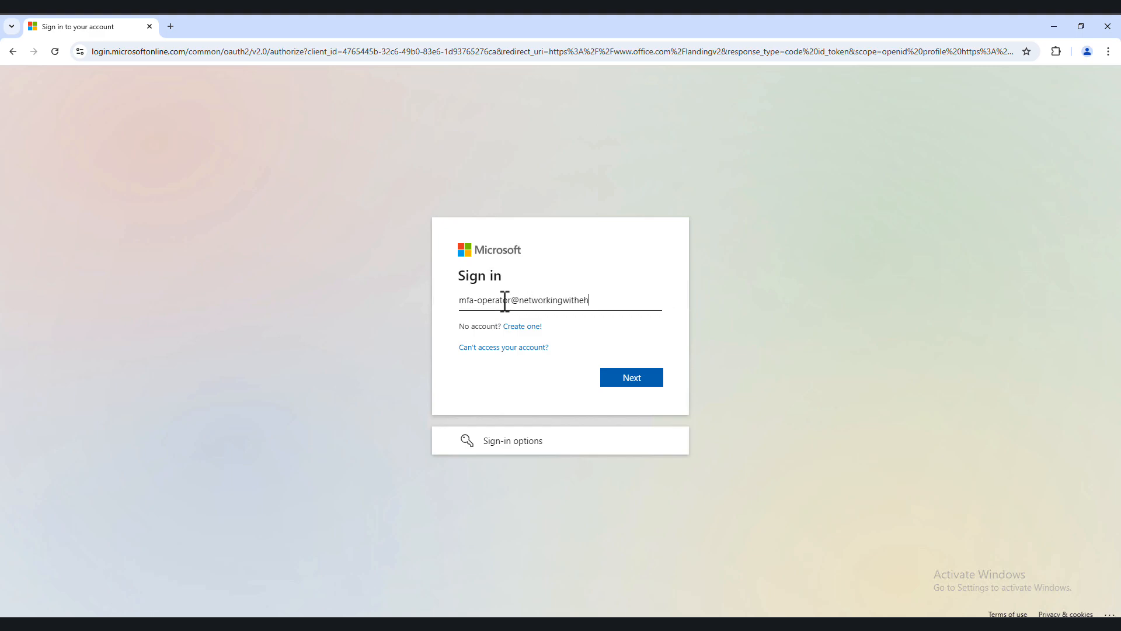
# Sign in with the MFA operator account's e-mail address and password.
pyautogui.click(639, 380)
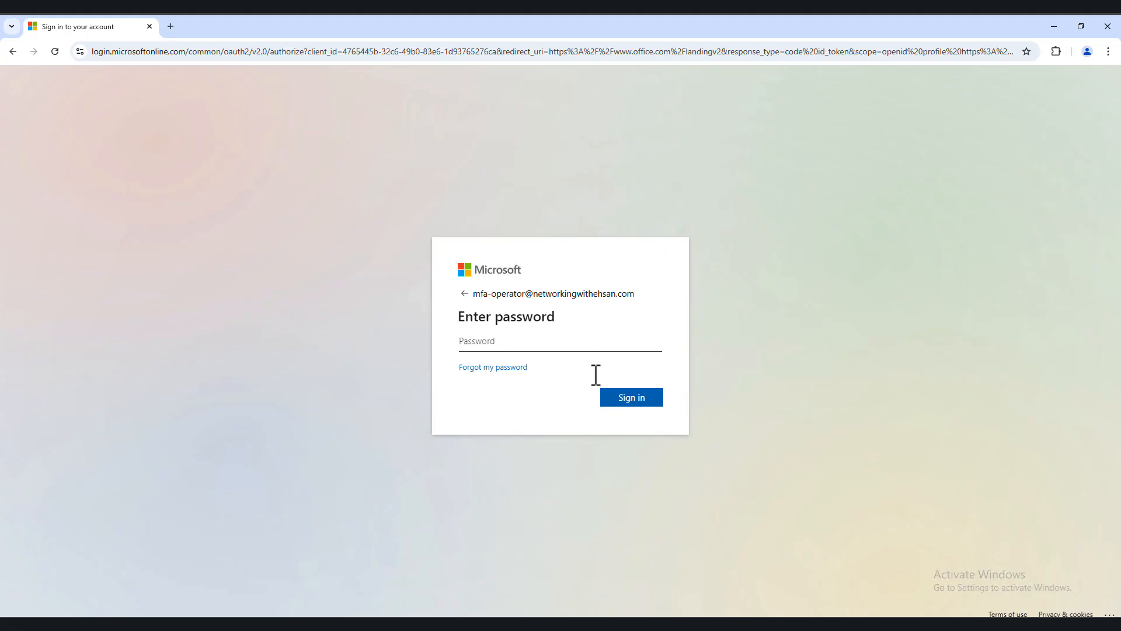
pyautogui.hotkey('ctrl', 'v')
pyautogui.click(619, 403)
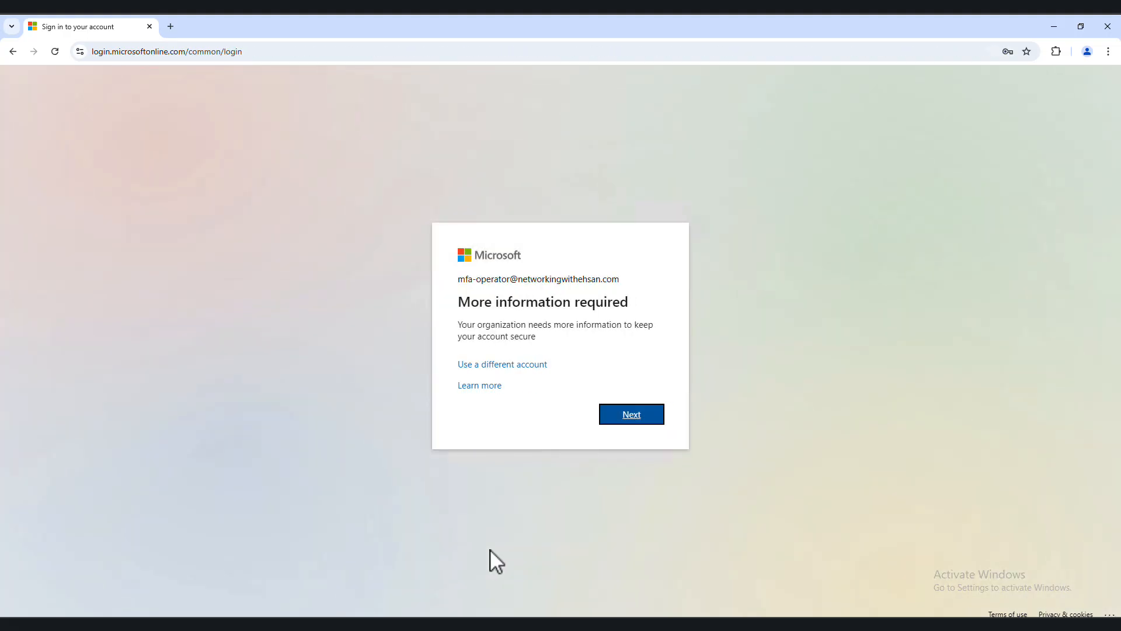
# Register Microsoft Authenticator for the operator account by scanning the QR code.
pyautogui.click(626, 413)
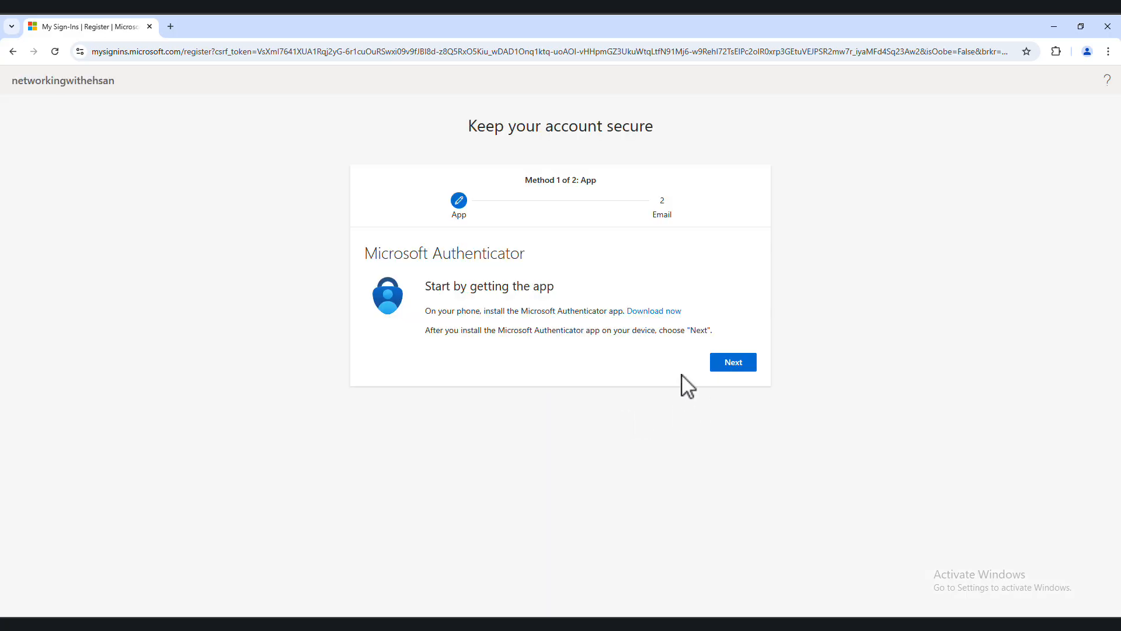
pyautogui.click(724, 366)
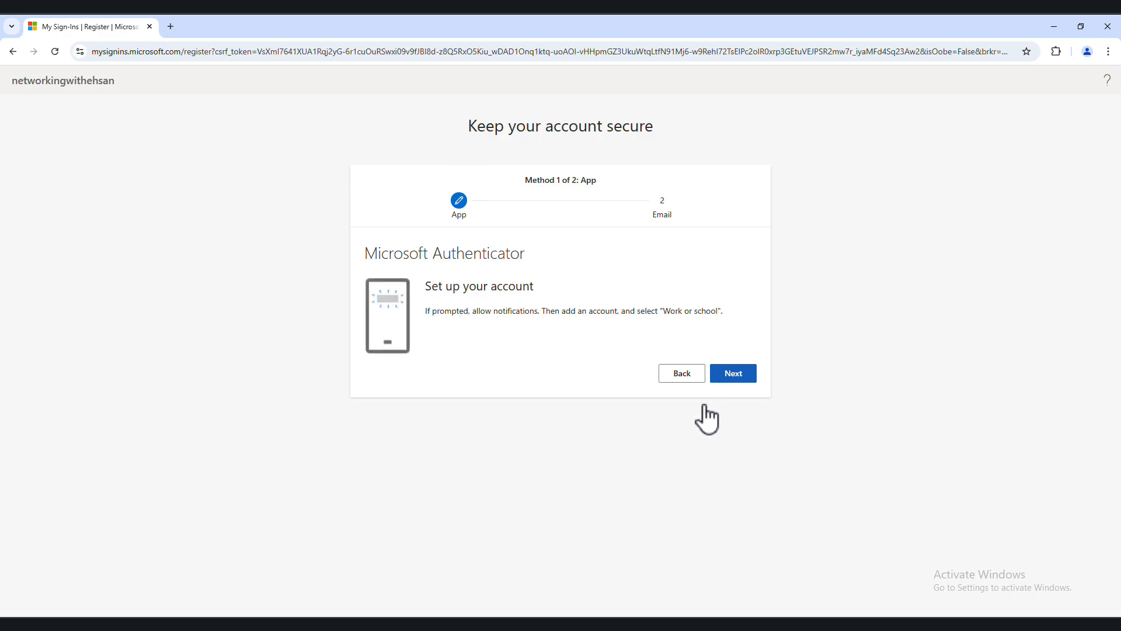
pyautogui.click(734, 375)
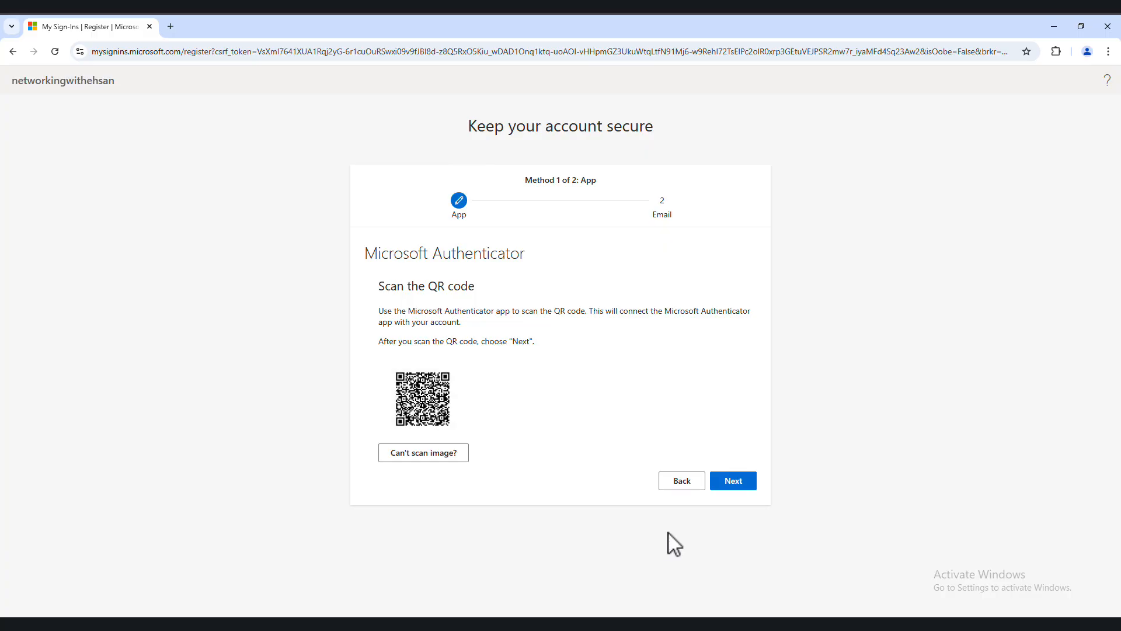
pyautogui.click(743, 482)
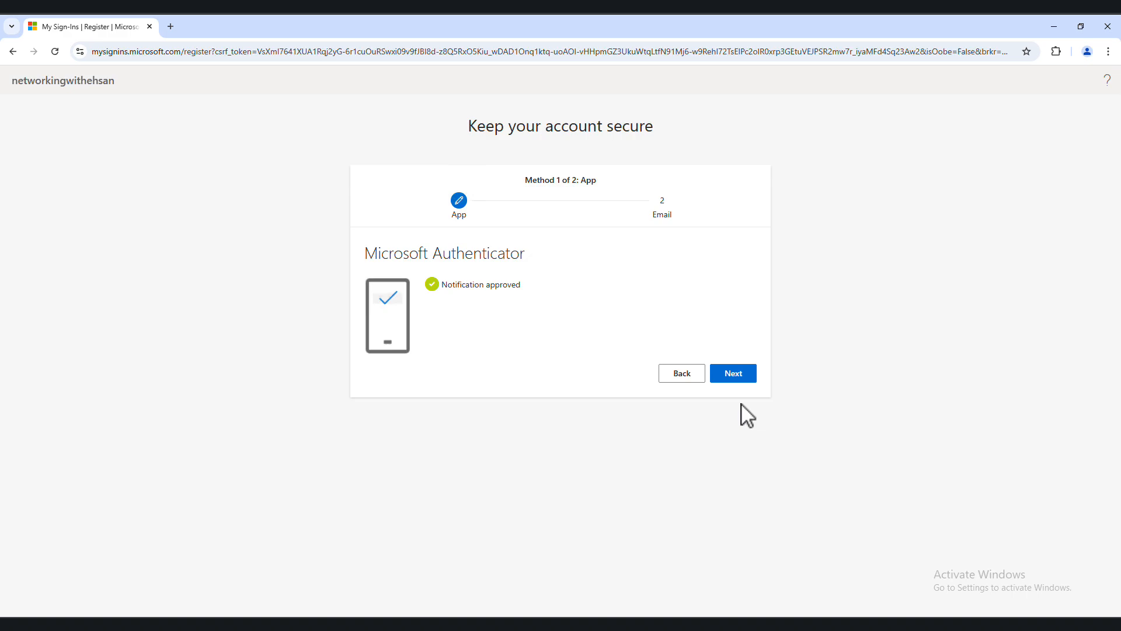
pyautogui.click(734, 375)
# Register the operator's e-mail address, verify it with the emailed code, and finish setup.
pyautogui.click(397, 303)
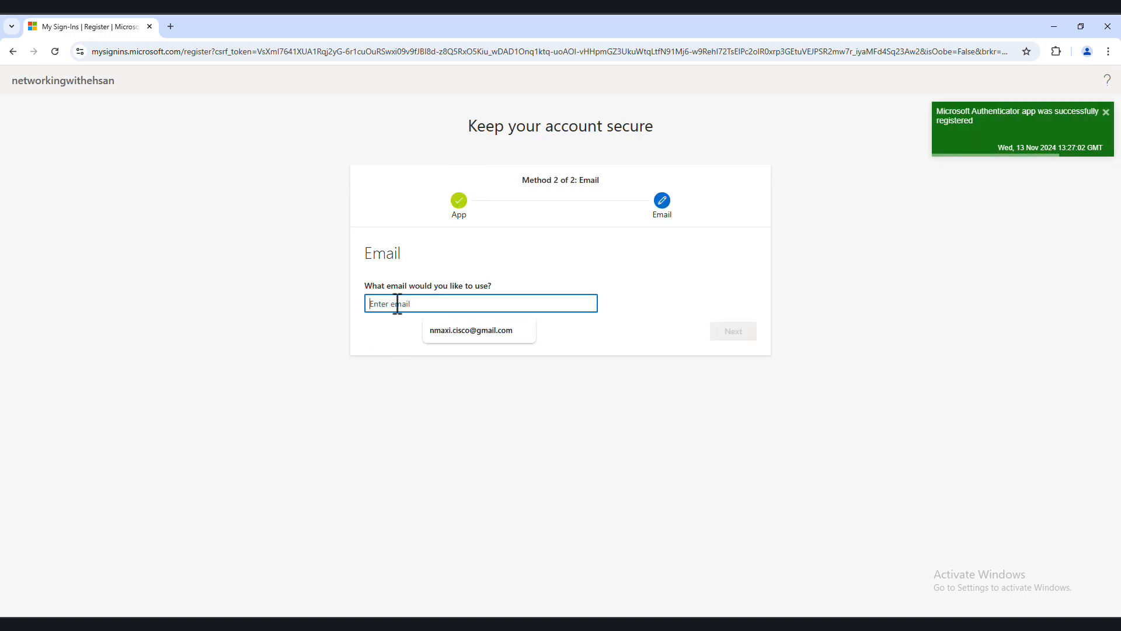
pyautogui.click(466, 335)
pyautogui.click(724, 331)
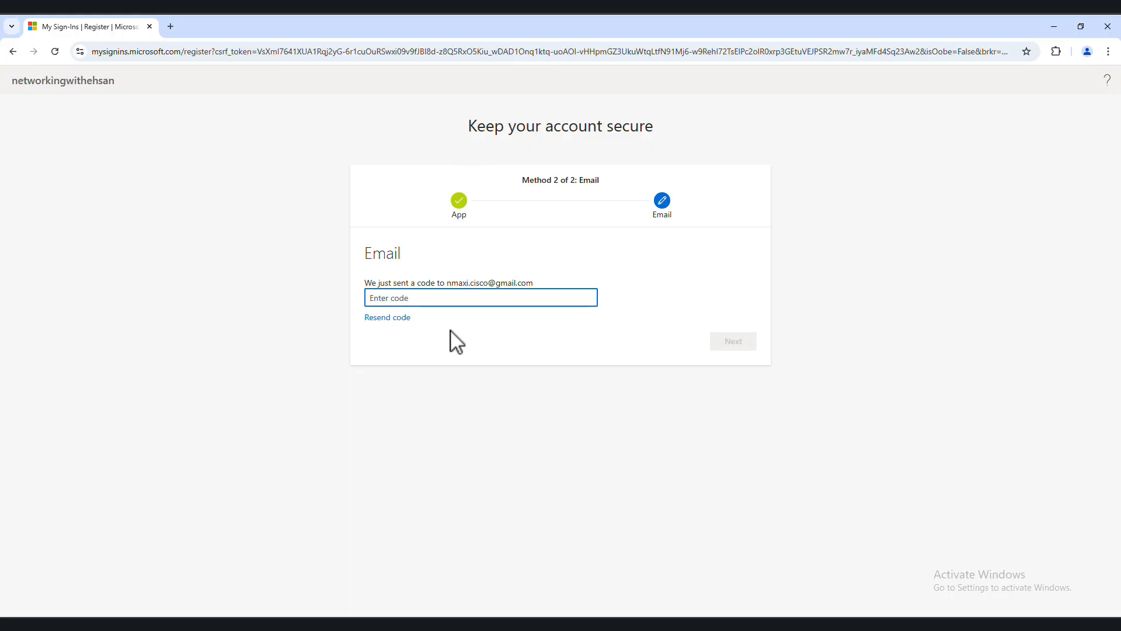
pyautogui.click(438, 298)
pyautogui.click(438, 298)
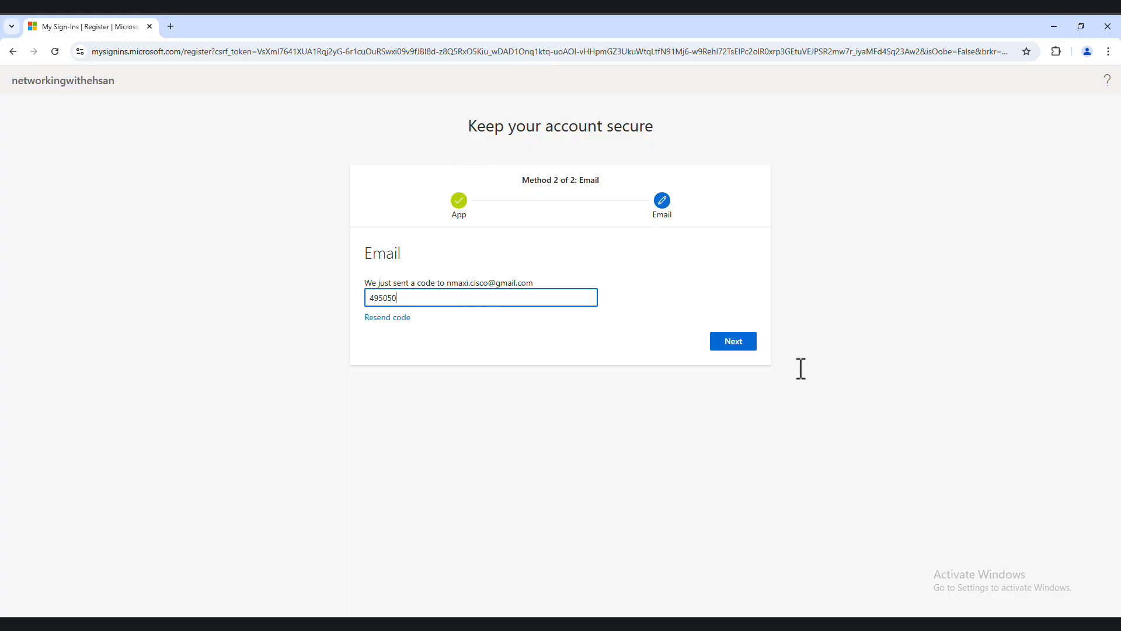
pyautogui.click(727, 343)
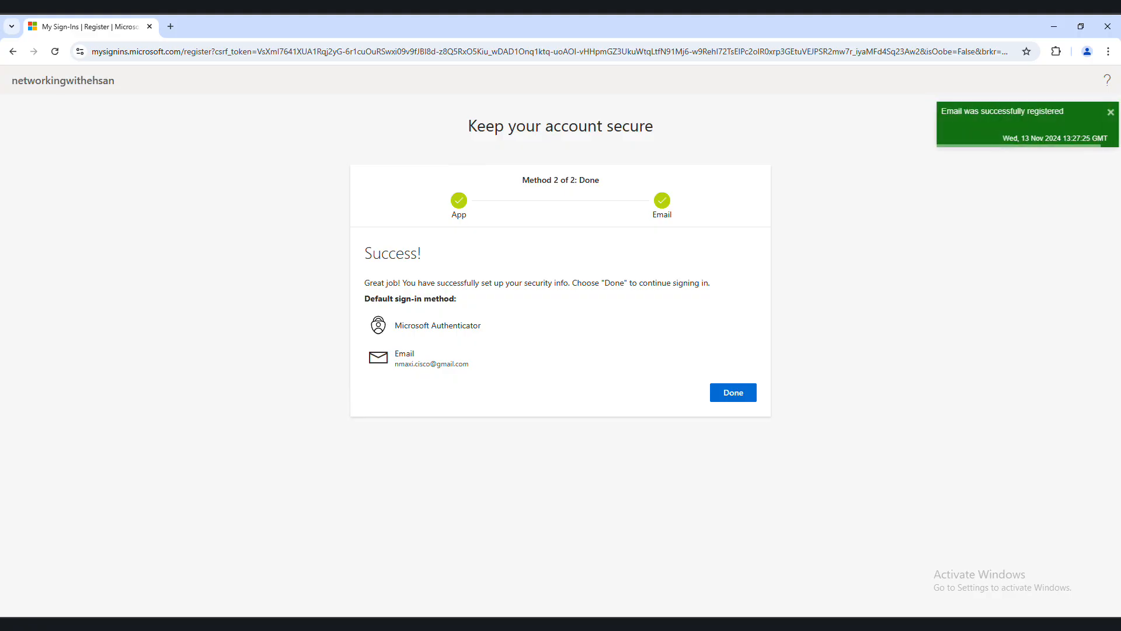
pyautogui.click(731, 394)
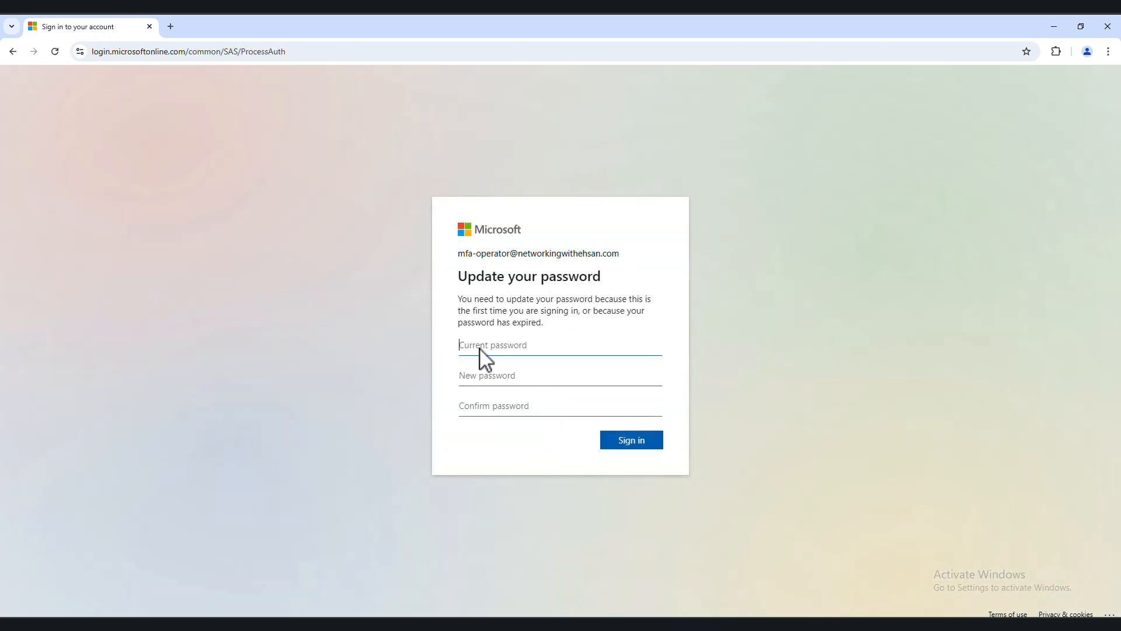
# Update the operator account's password by entering current, new and confirmation values.
pyautogui.hotkey('ctrl', 'v')
pyautogui.click(488, 375)
pyautogui.hotkey('ctrl', 'v')
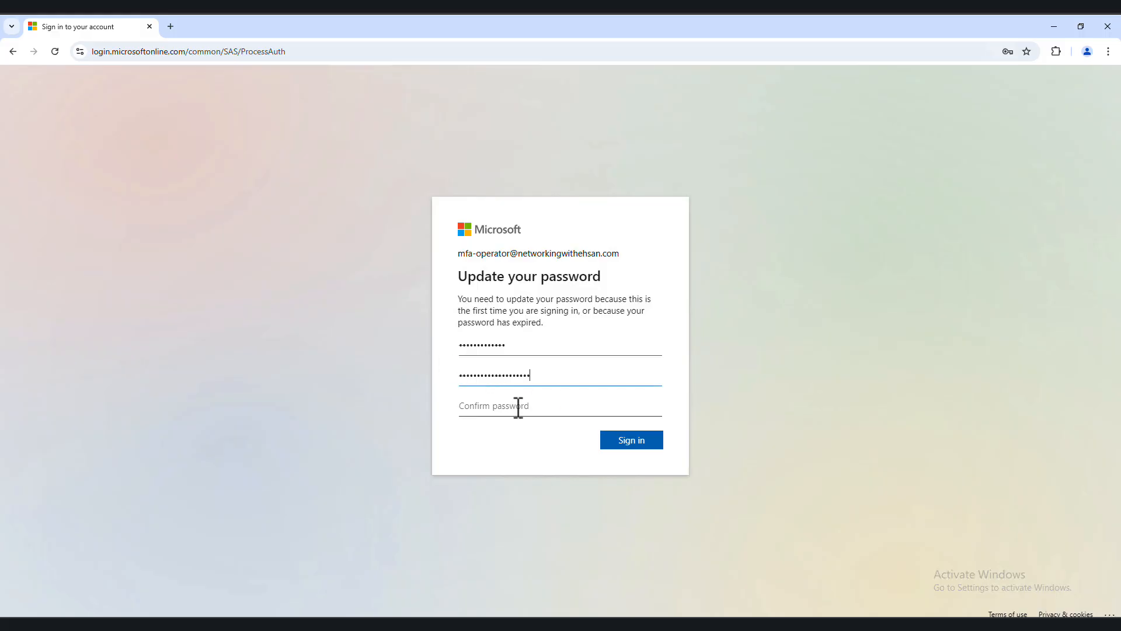
pyautogui.click(518, 406)
pyautogui.hotkey('ctrl', 'v')
pyautogui.click(623, 438)
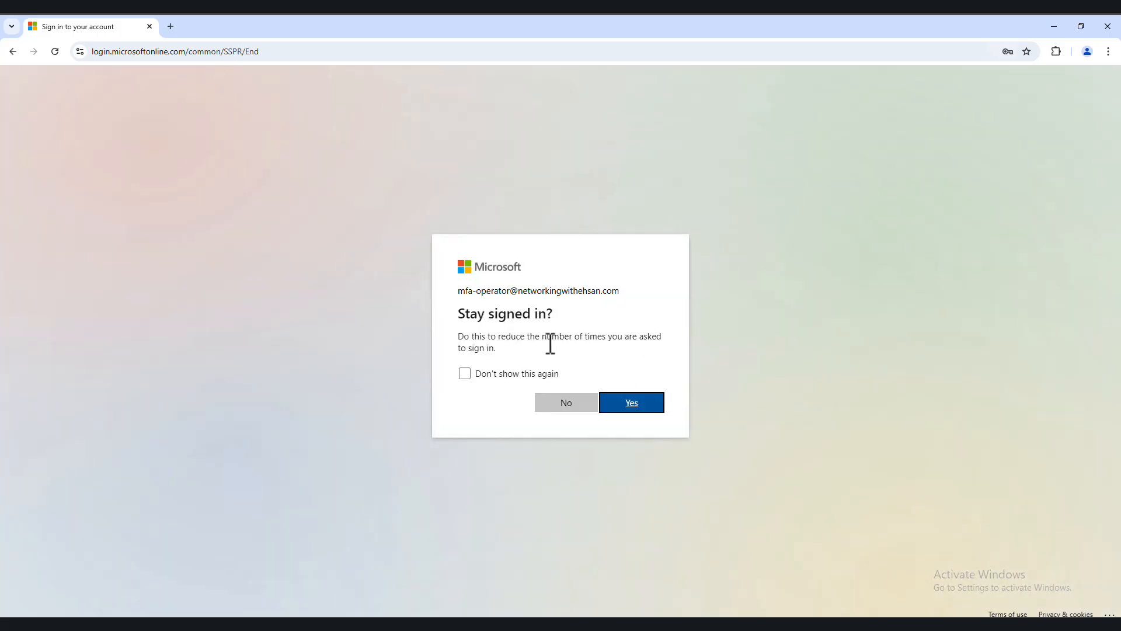
# Stay signed in, then return to the 10.31.32.195 NPS server's remote desktop.
pyautogui.click(623, 402)
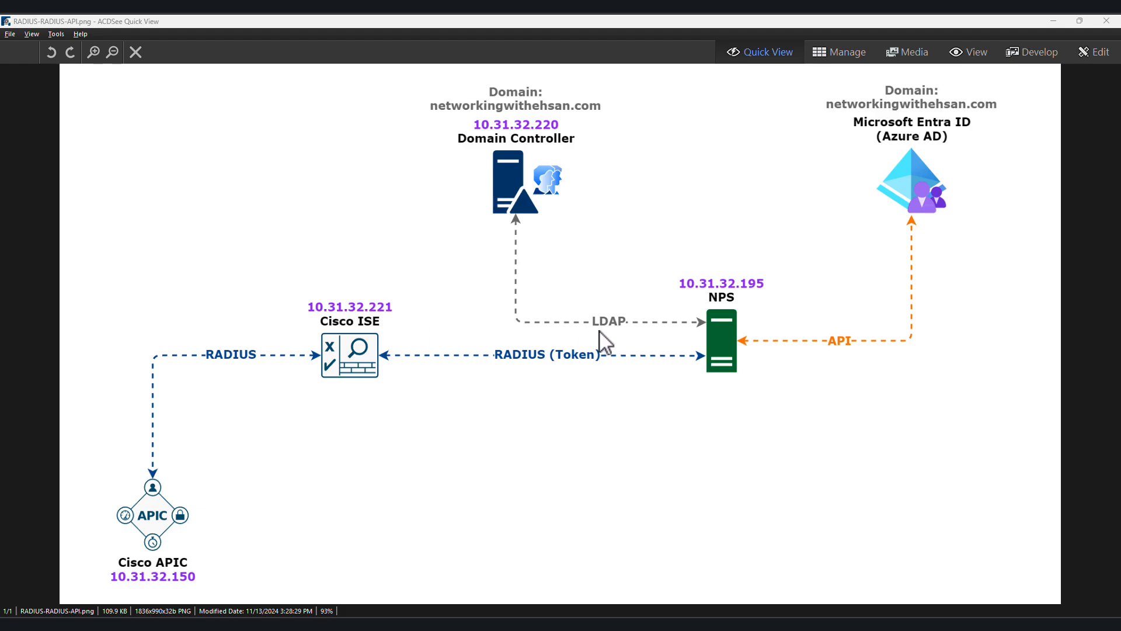
pyautogui.moveTo(533, 626)
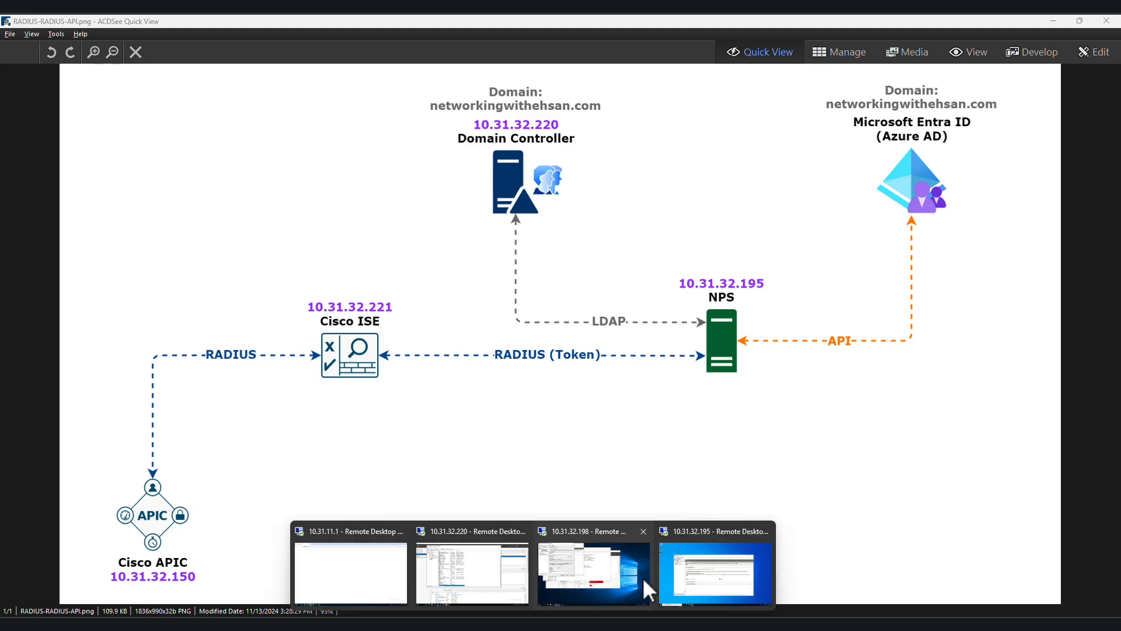
pyautogui.click(696, 569)
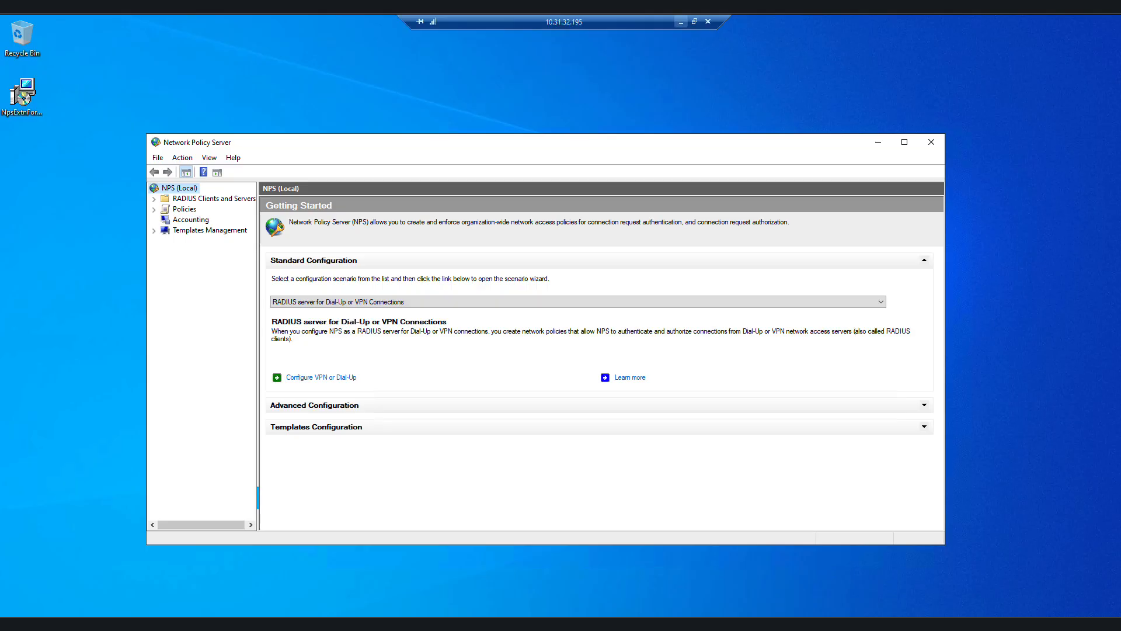
# Create a new RADIUS client named ISE221 with verified address 10.31.32.221.
pyautogui.doubleClick(171, 199)
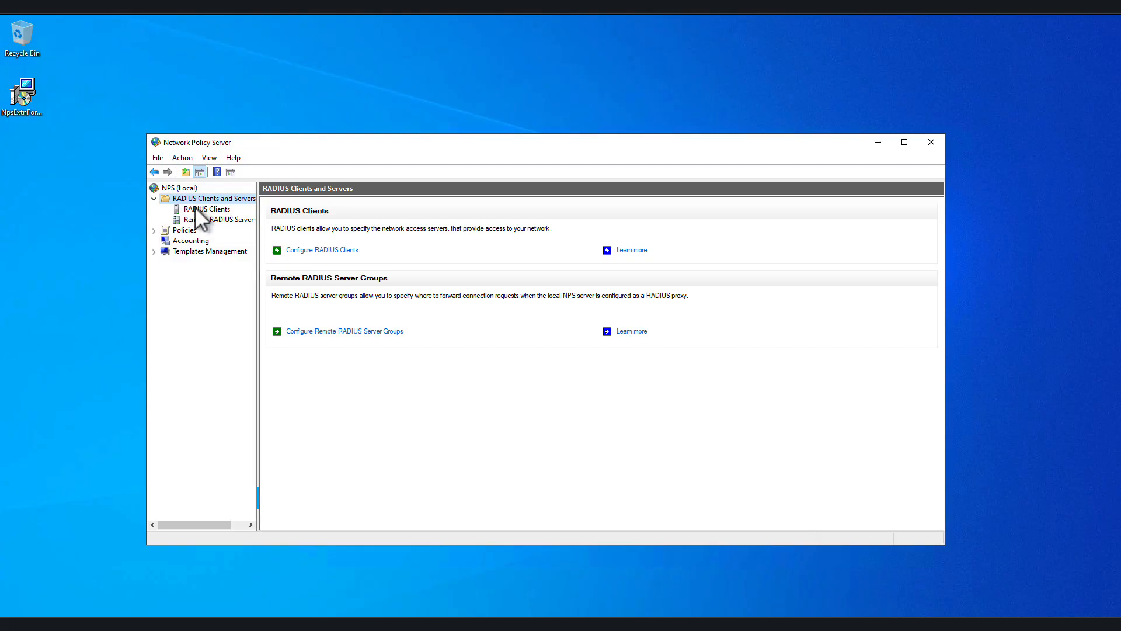
pyautogui.click(196, 208)
pyautogui.rightClick(200, 209)
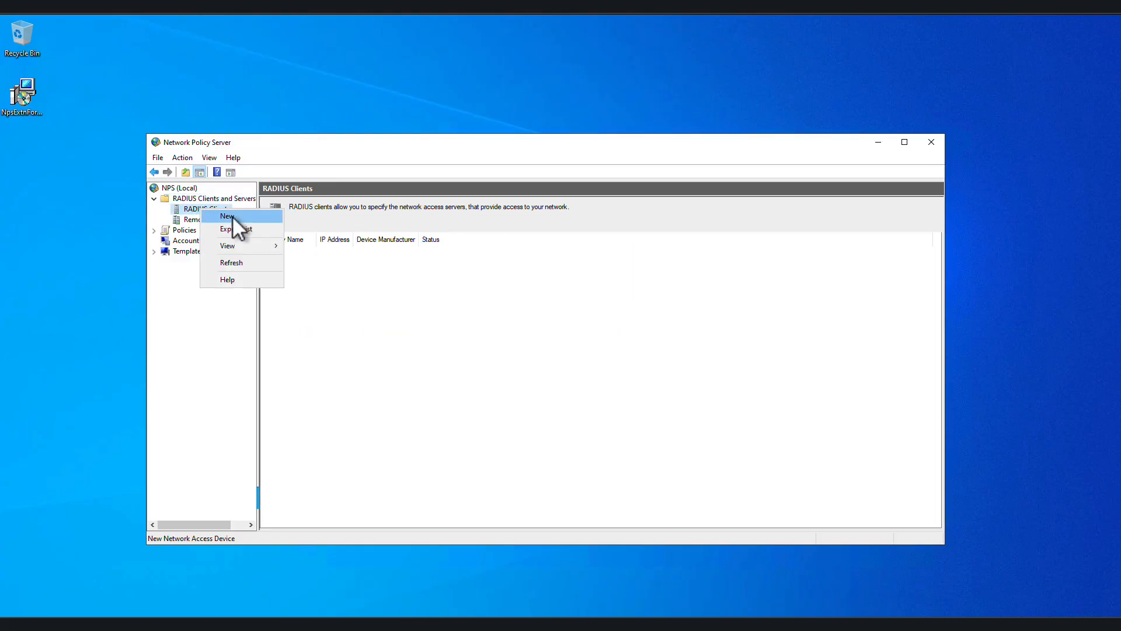
pyautogui.click(232, 217)
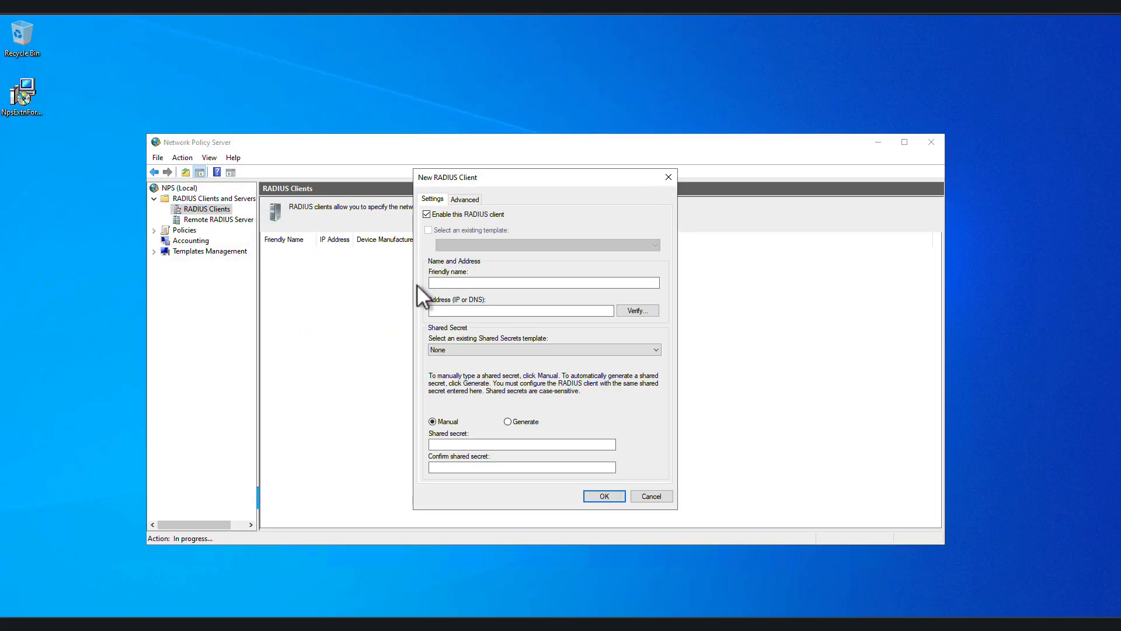
pyautogui.click(453, 283)
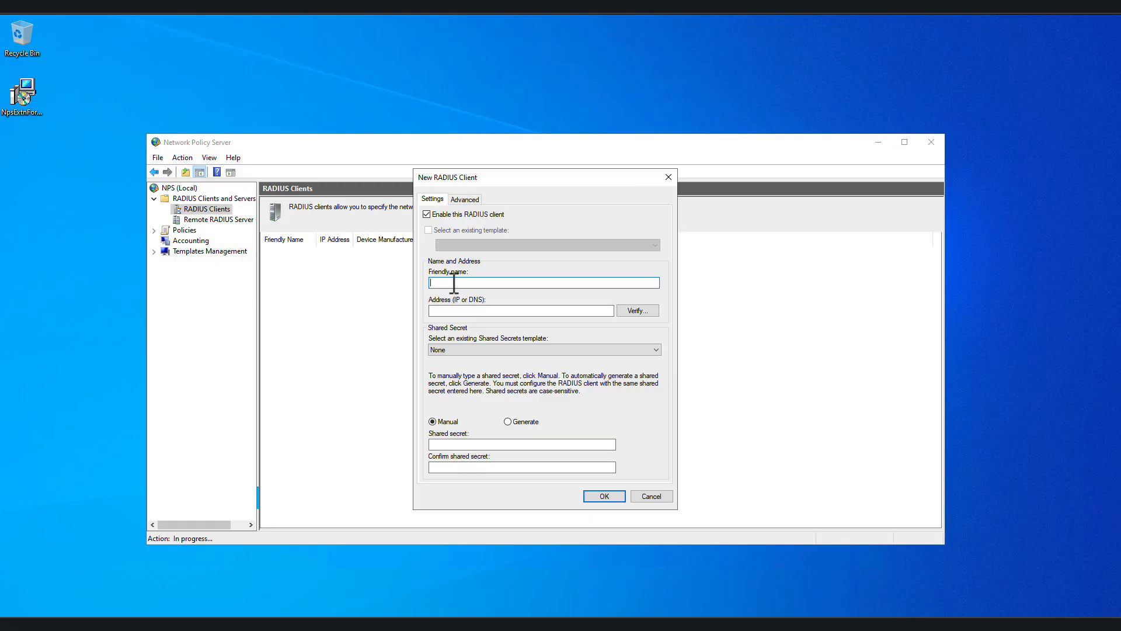
pyautogui.write('ISE221')
pyautogui.click(467, 310)
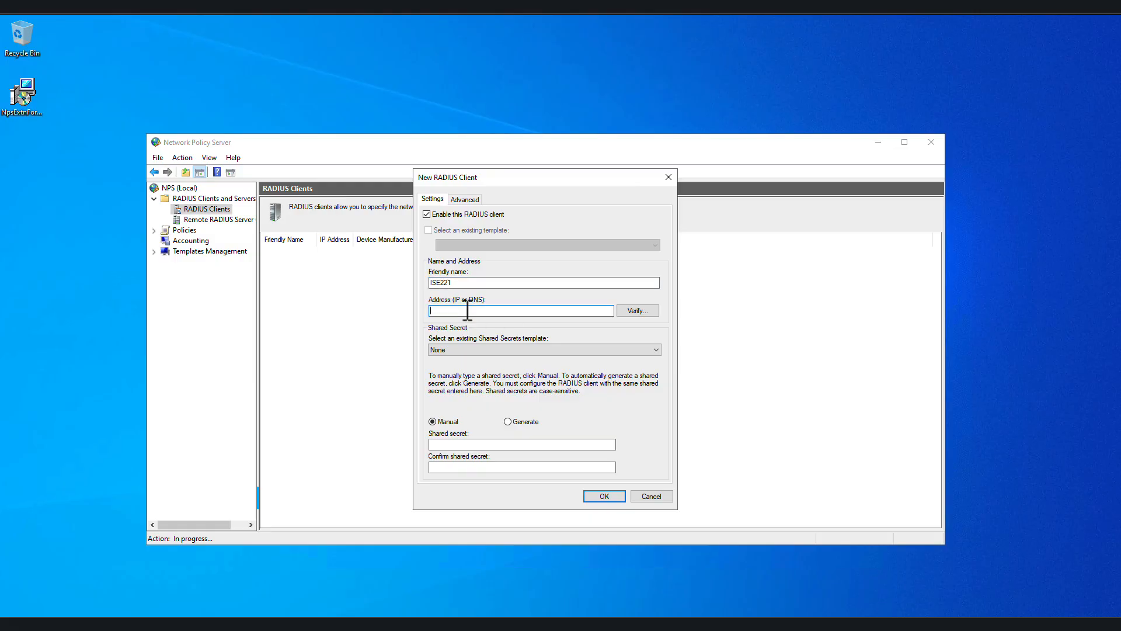
pyautogui.write('10.31.32.221')
pyautogui.click(641, 308)
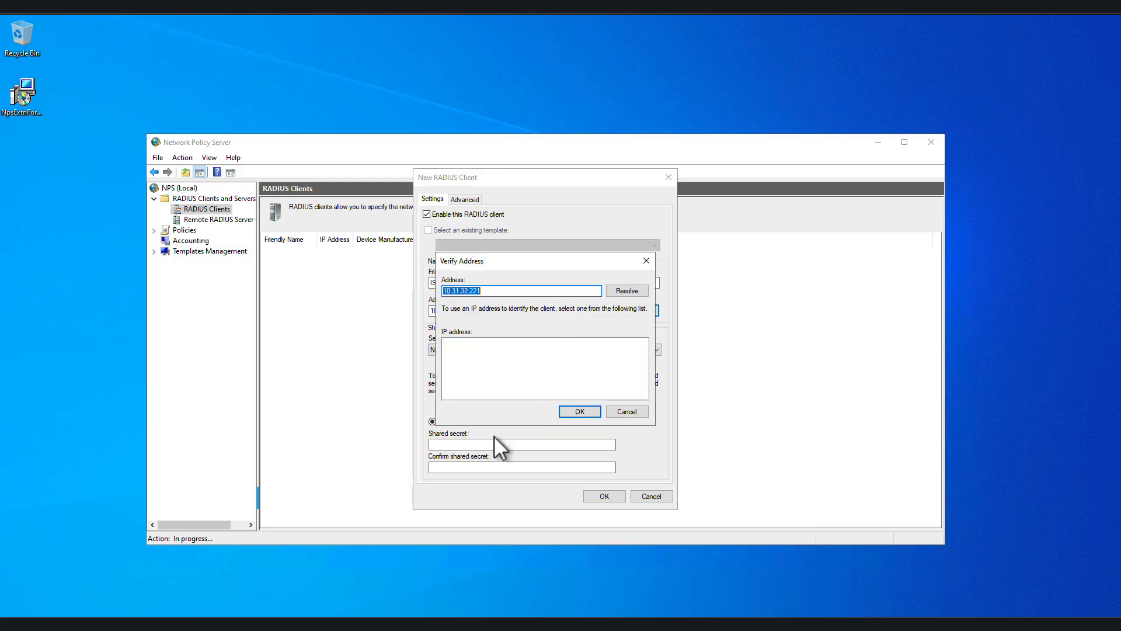
pyautogui.click(629, 292)
pyautogui.click(580, 412)
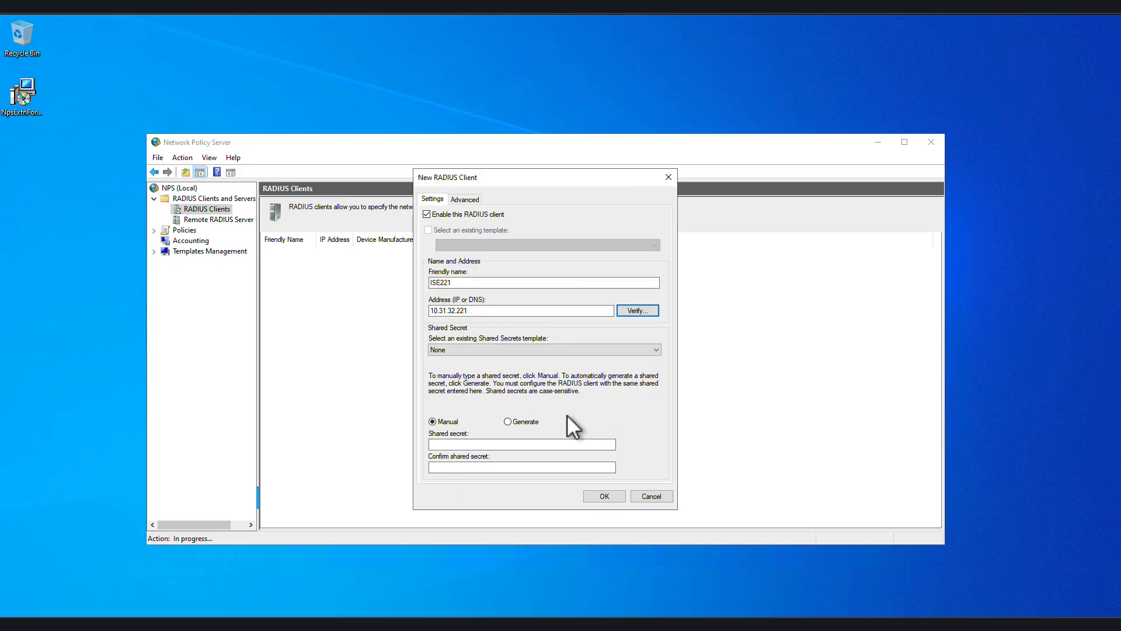
# Set the client's shared secret, keep vendor RADIUS Standard, and save ISE221.
pyautogui.click(458, 445)
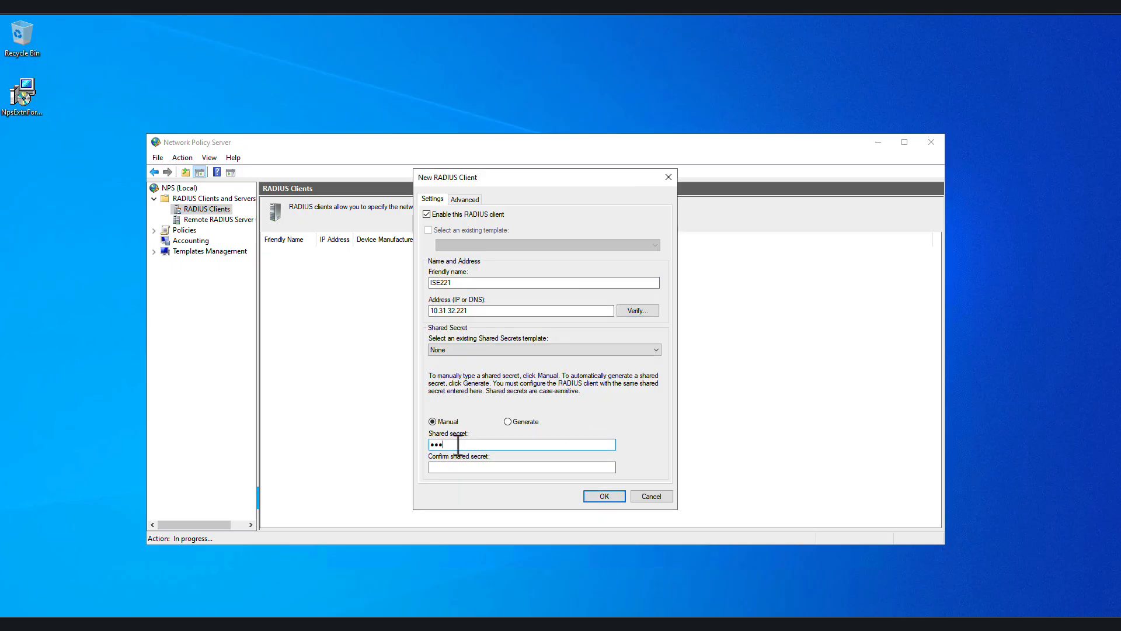
pyautogui.click(461, 467)
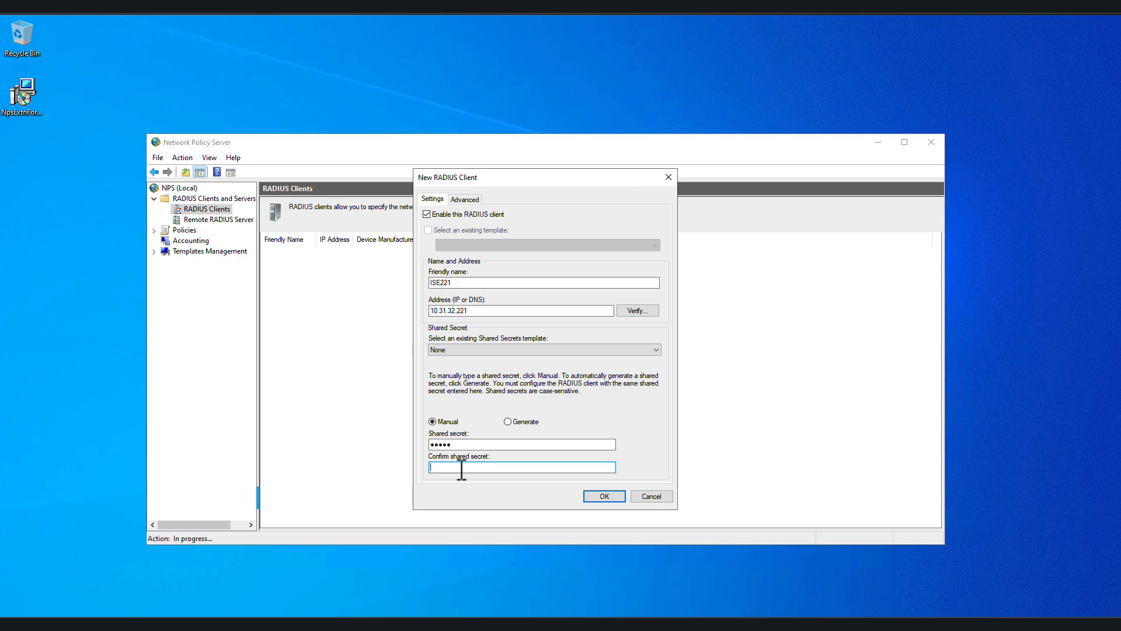
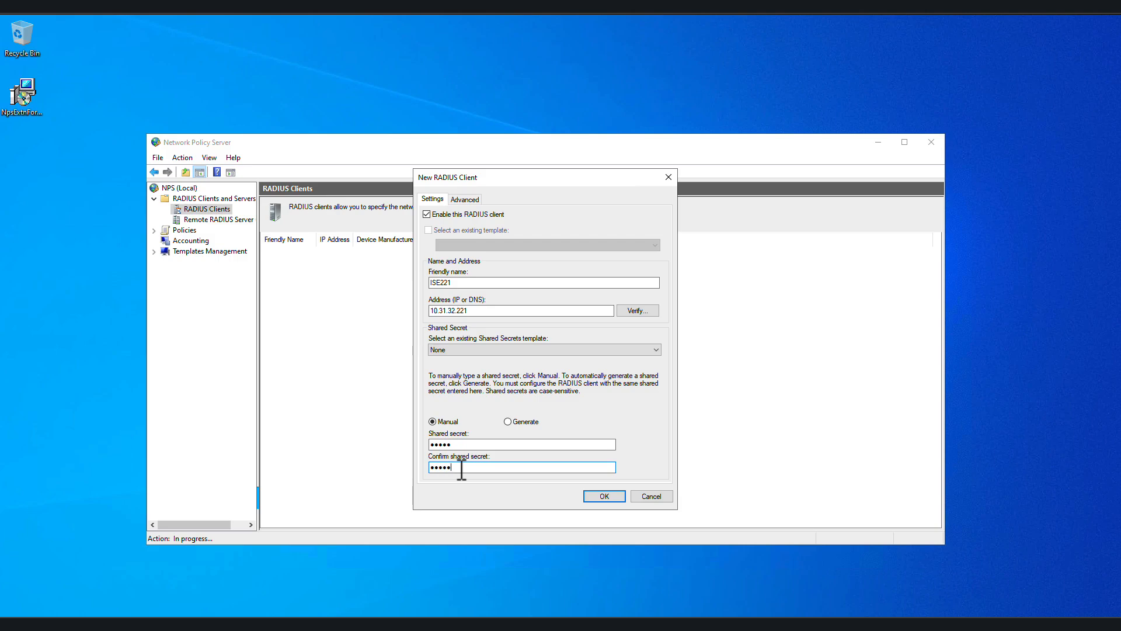
pyautogui.click(470, 199)
pyautogui.click(456, 253)
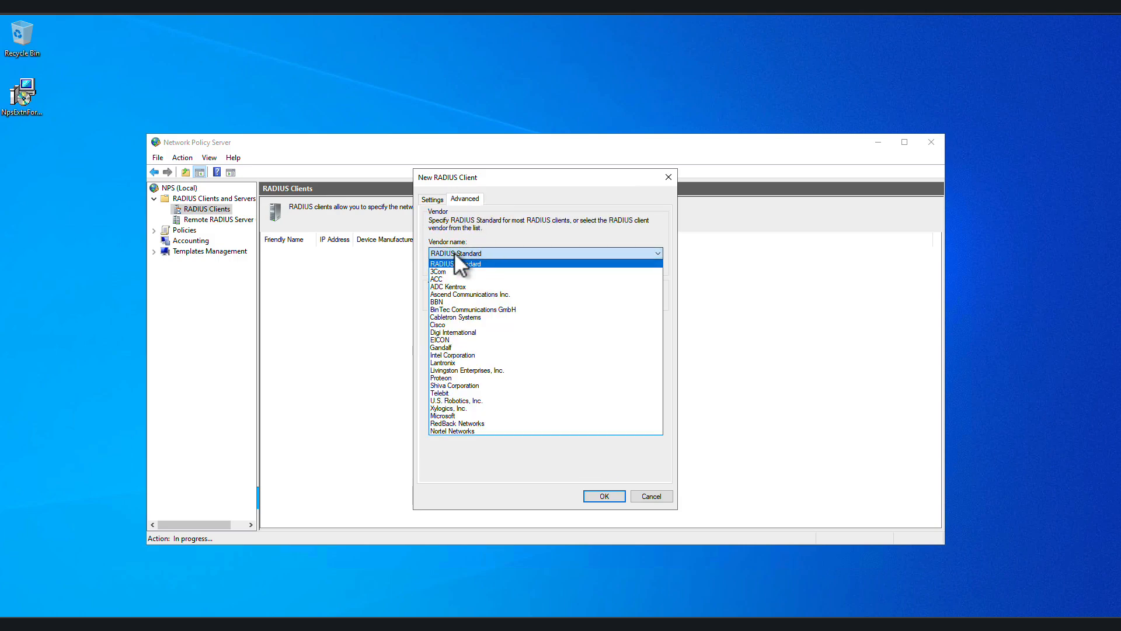
pyautogui.click(457, 264)
pyautogui.click(605, 496)
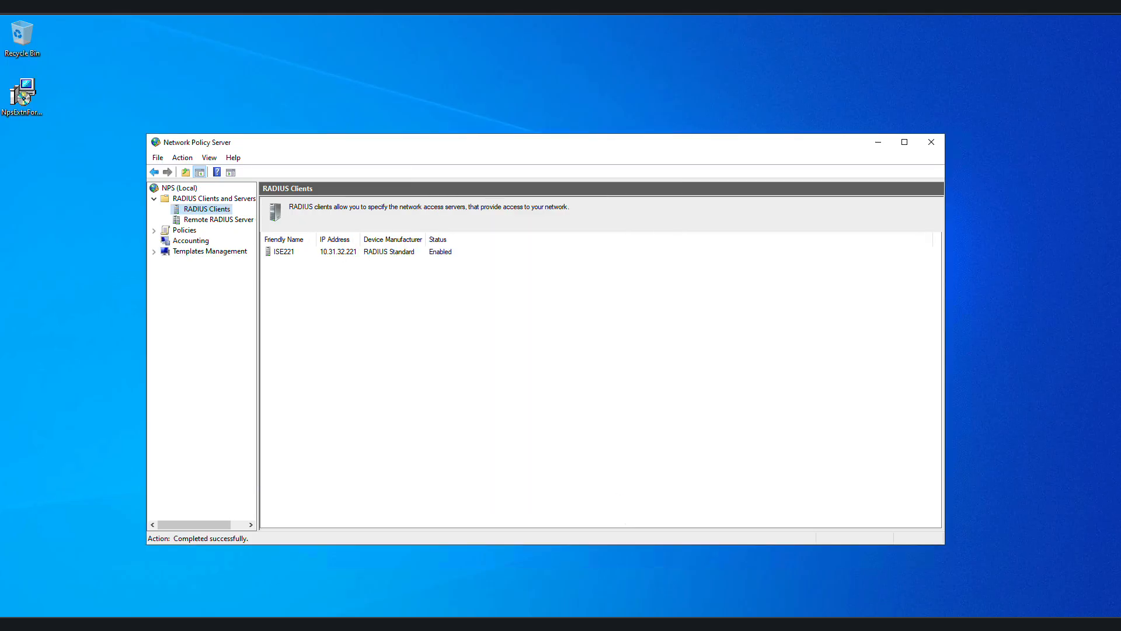
# Start a new connection request policy named ISE221-Policy.
pyautogui.click(154, 230)
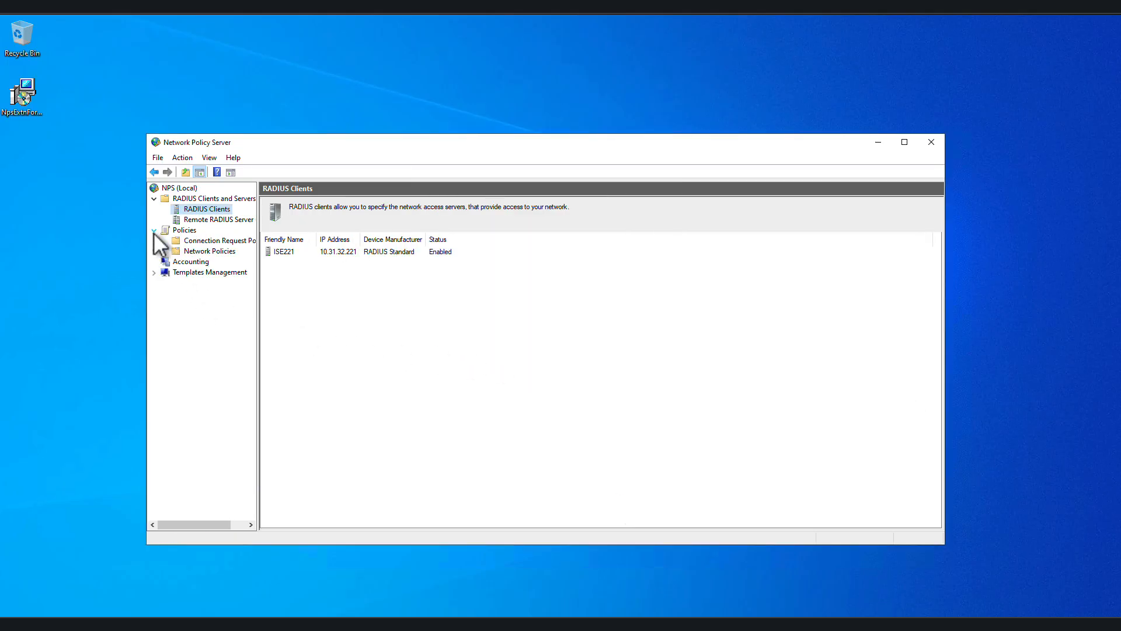
pyautogui.click(200, 240)
pyautogui.rightClick(201, 240)
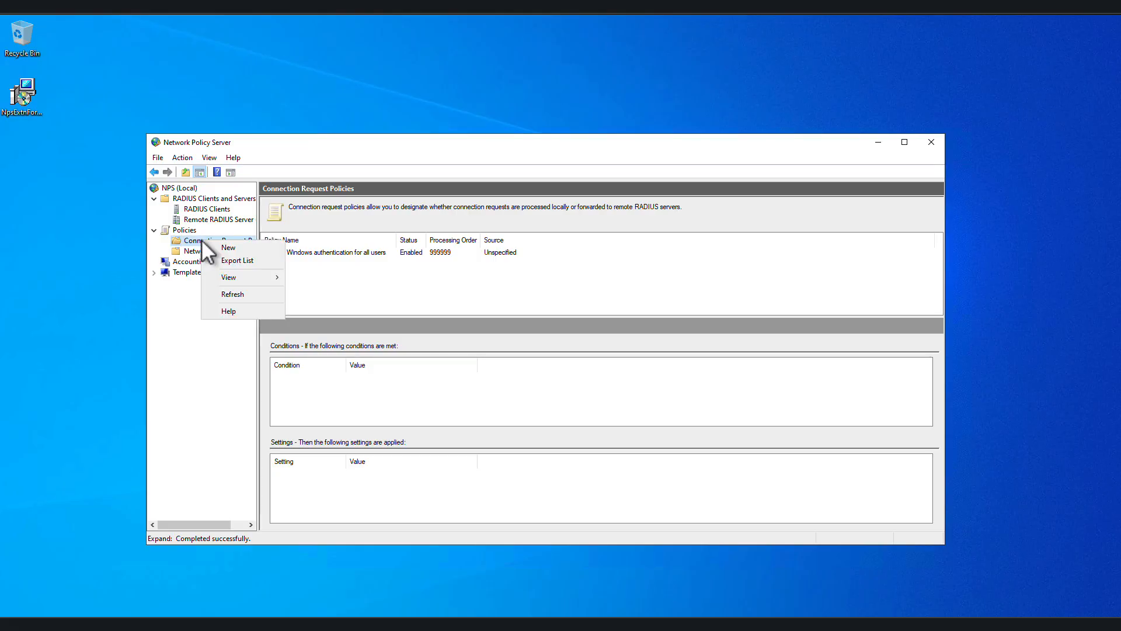
pyautogui.click(229, 247)
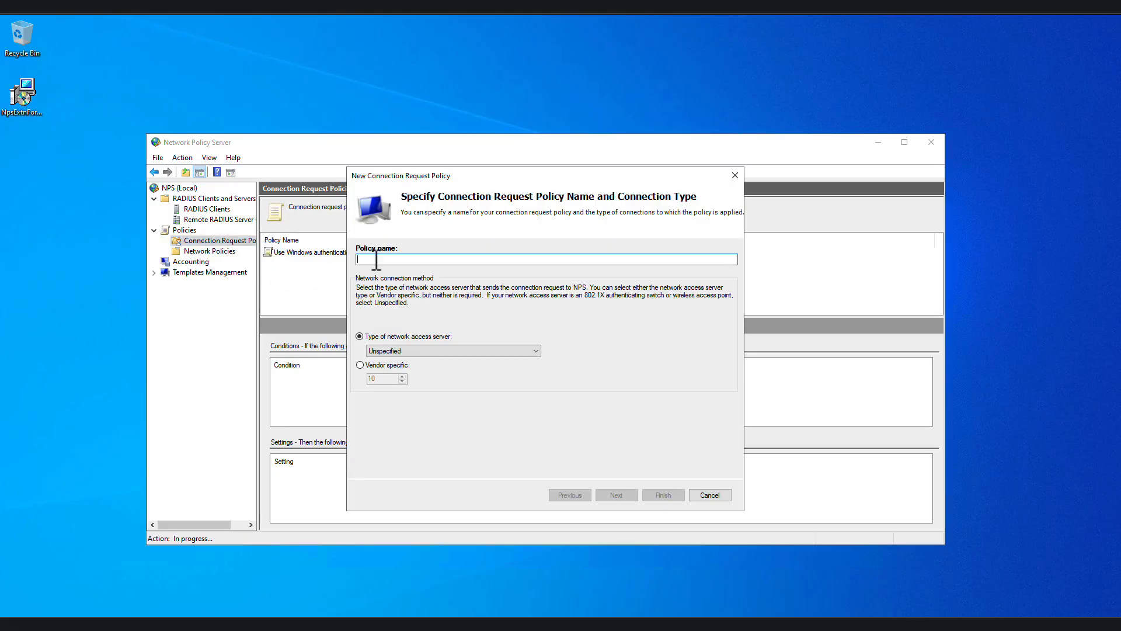
pyautogui.write('ISE221-Policy')
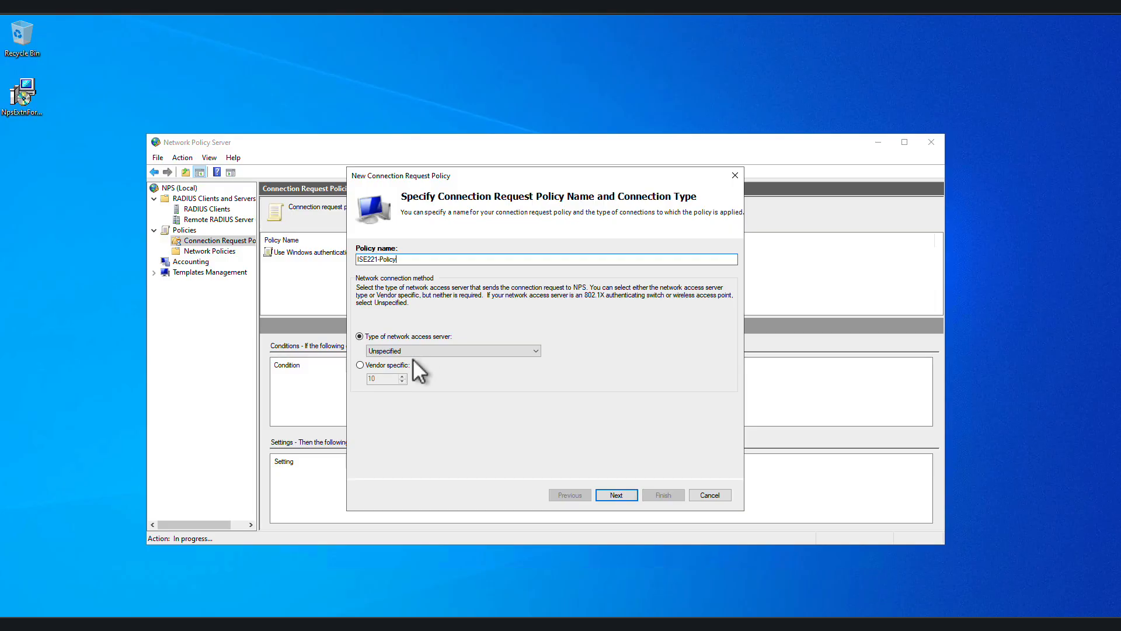
pyautogui.click(616, 494)
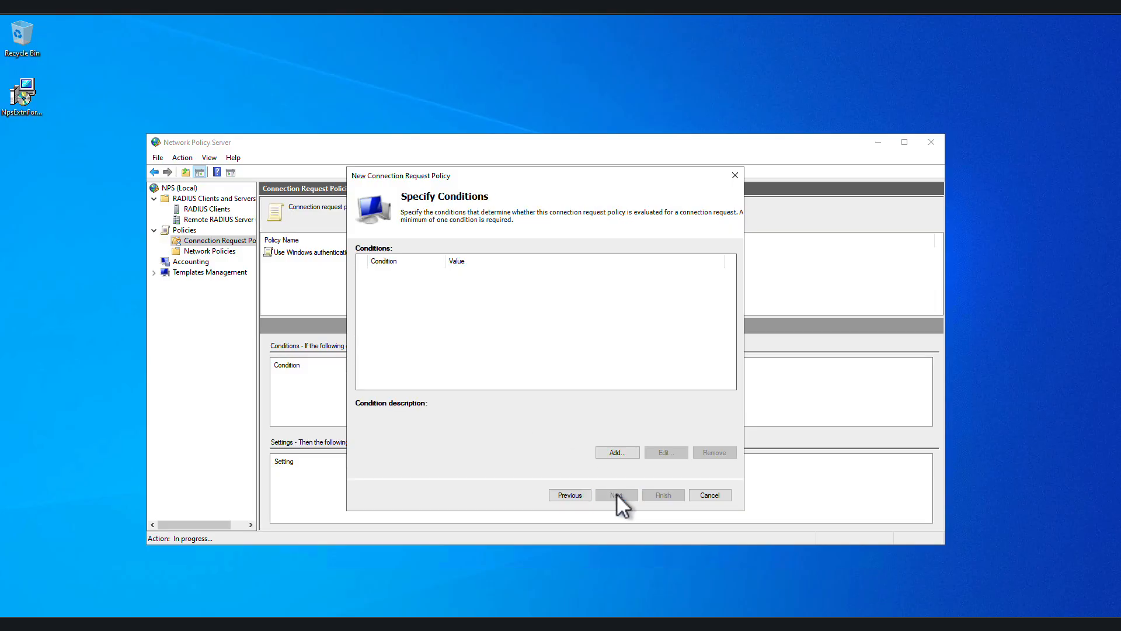
# Add a Client IPv4 Address condition of 10.31.32.221 and continue to forwarding.
pyautogui.click(606, 453)
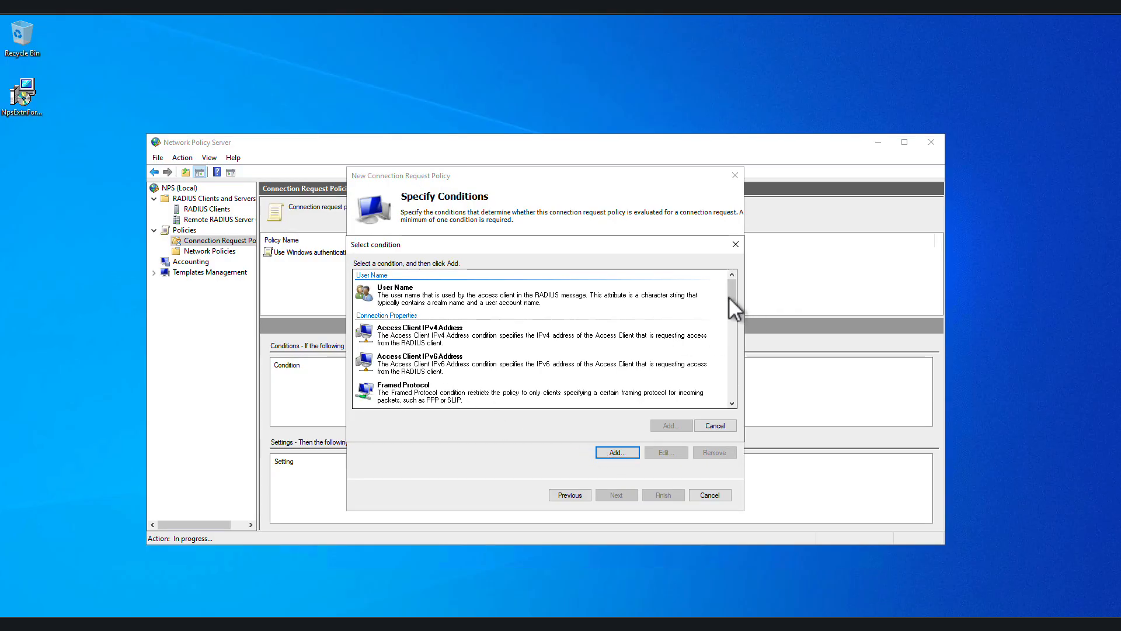
pyautogui.moveTo(733, 295); pyautogui.dragTo(730, 333)
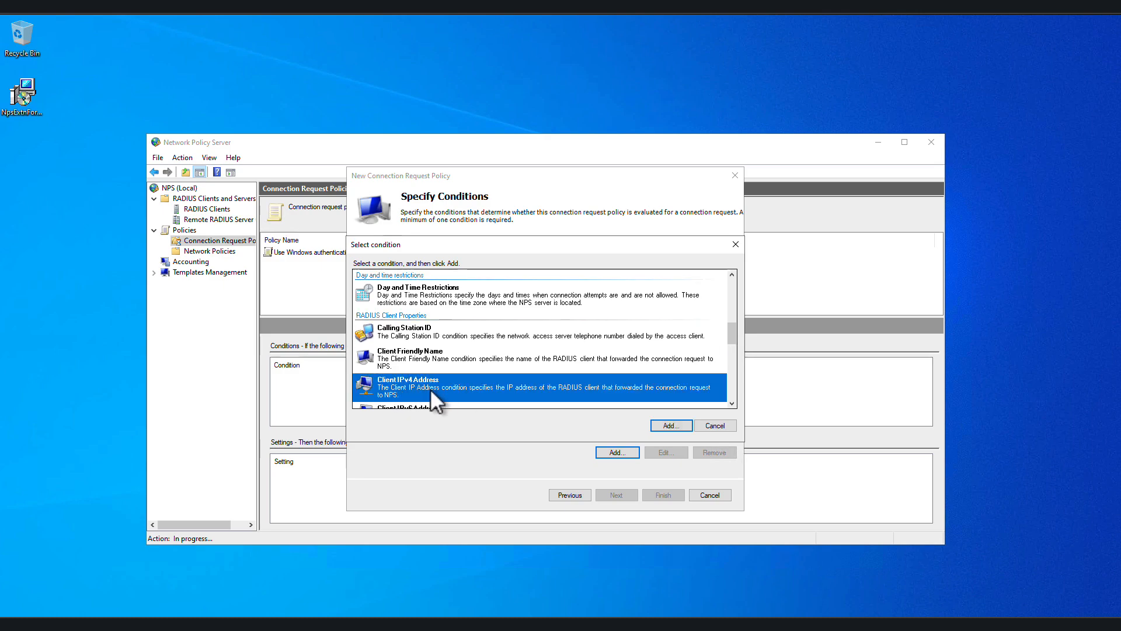
pyautogui.click(684, 426)
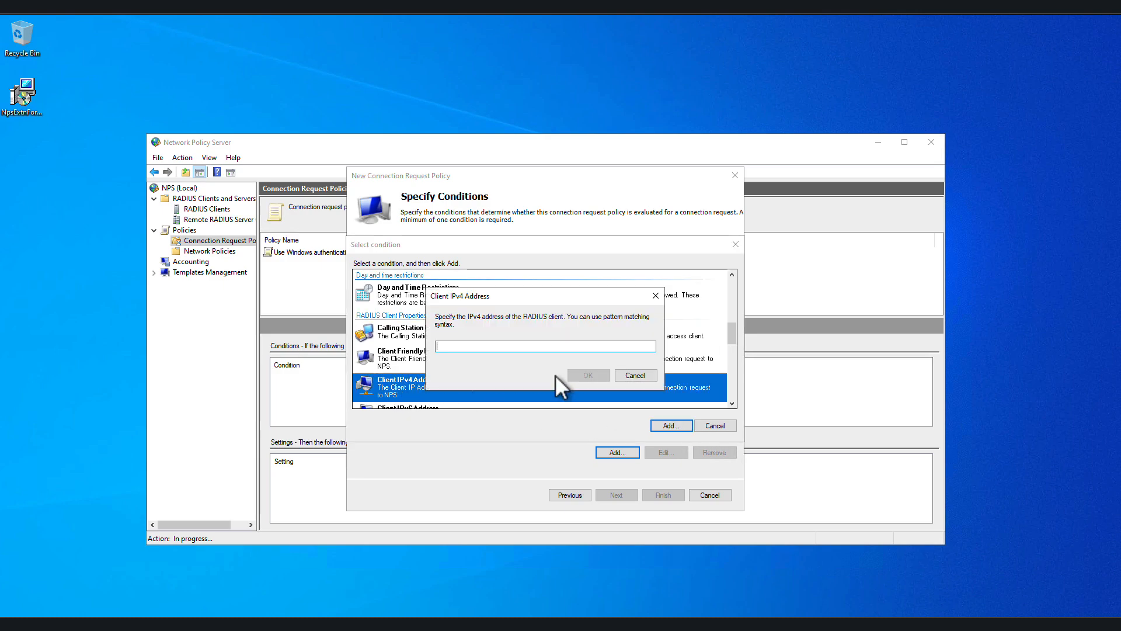
pyautogui.write('10.31.32.221')
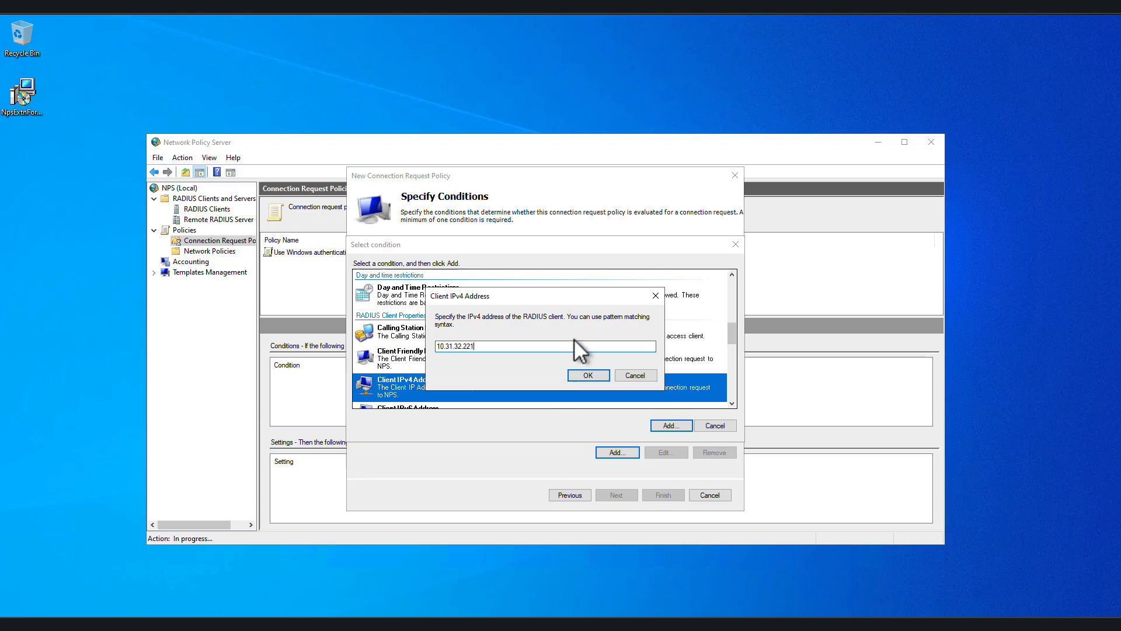
pyautogui.click(577, 378)
pyautogui.click(616, 495)
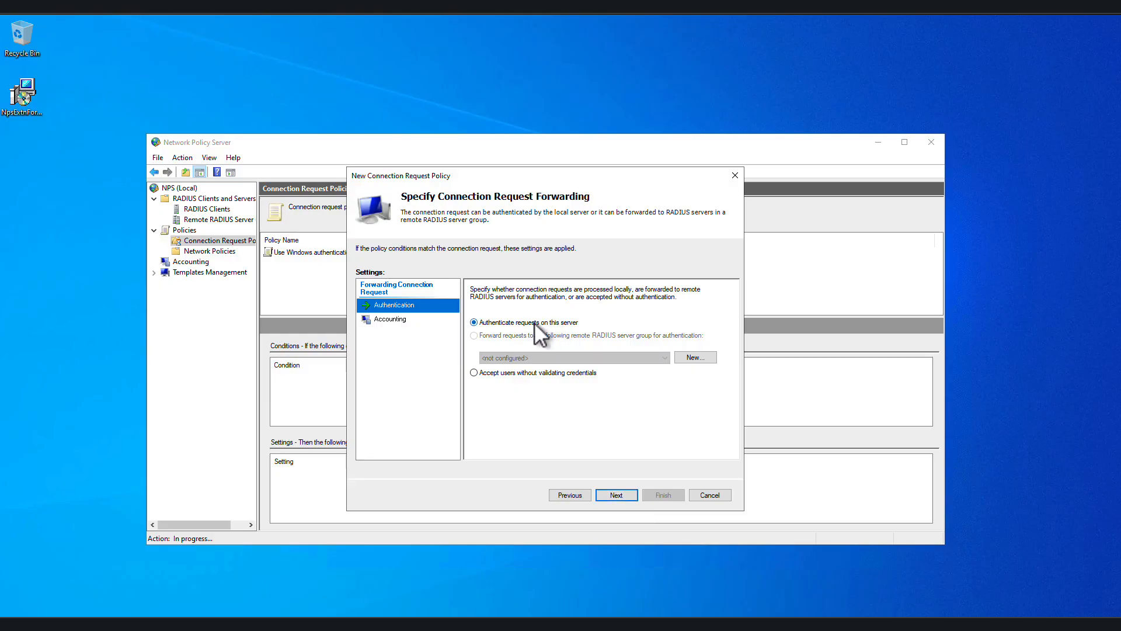
# Authenticate locally, override authentication to allow only PAP/SPAP, and finish ISE221-Policy.
pyautogui.click(616, 495)
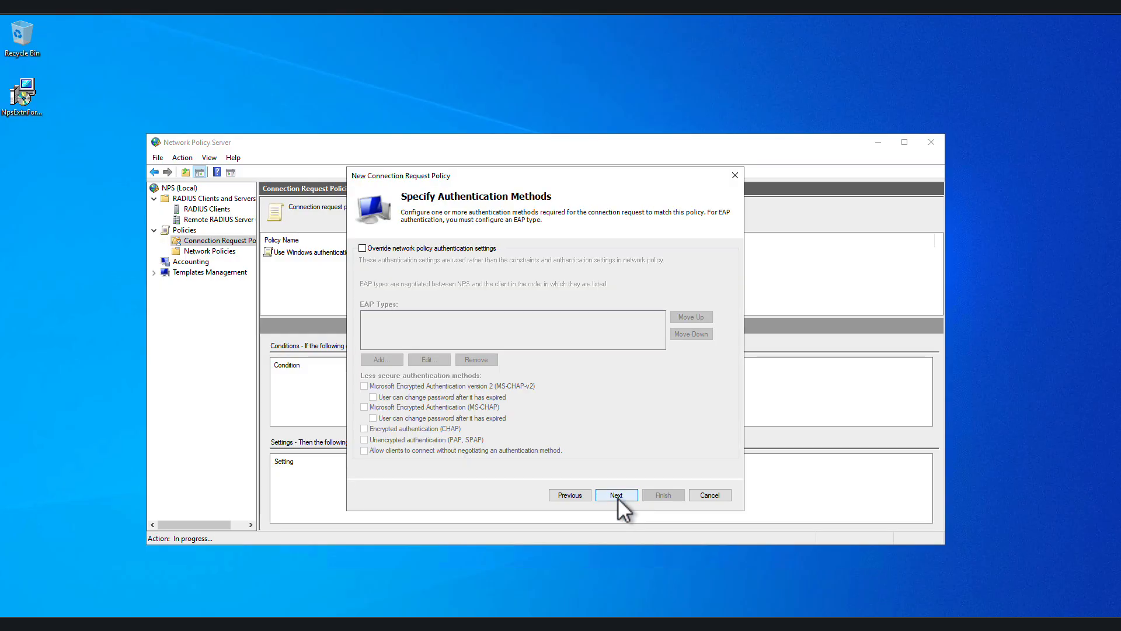
pyautogui.click(362, 248)
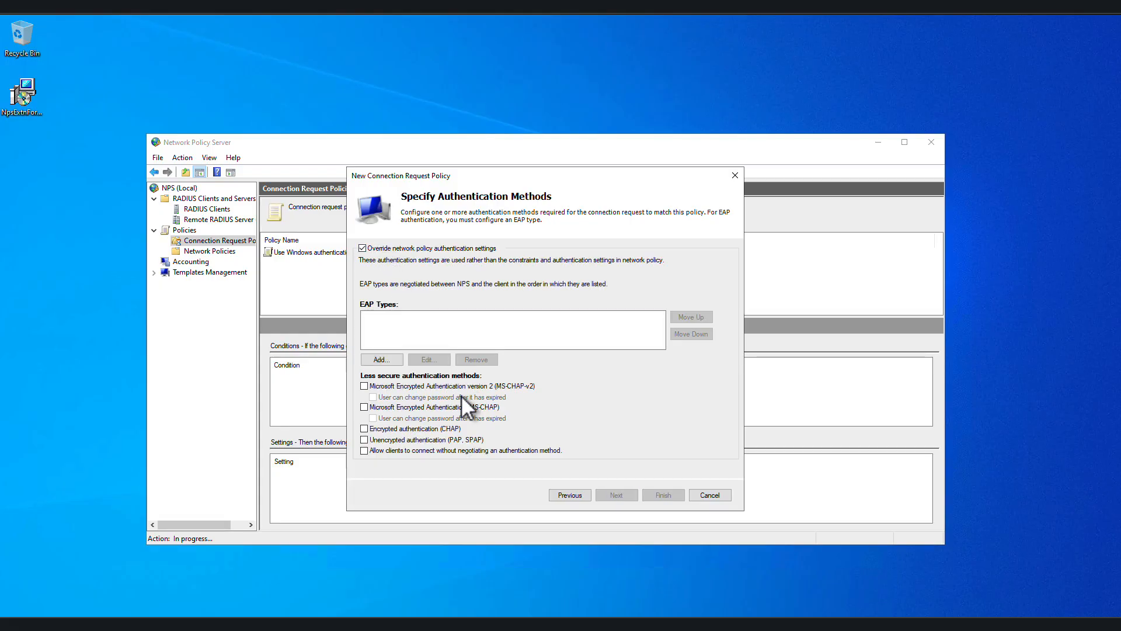
pyautogui.click(364, 439)
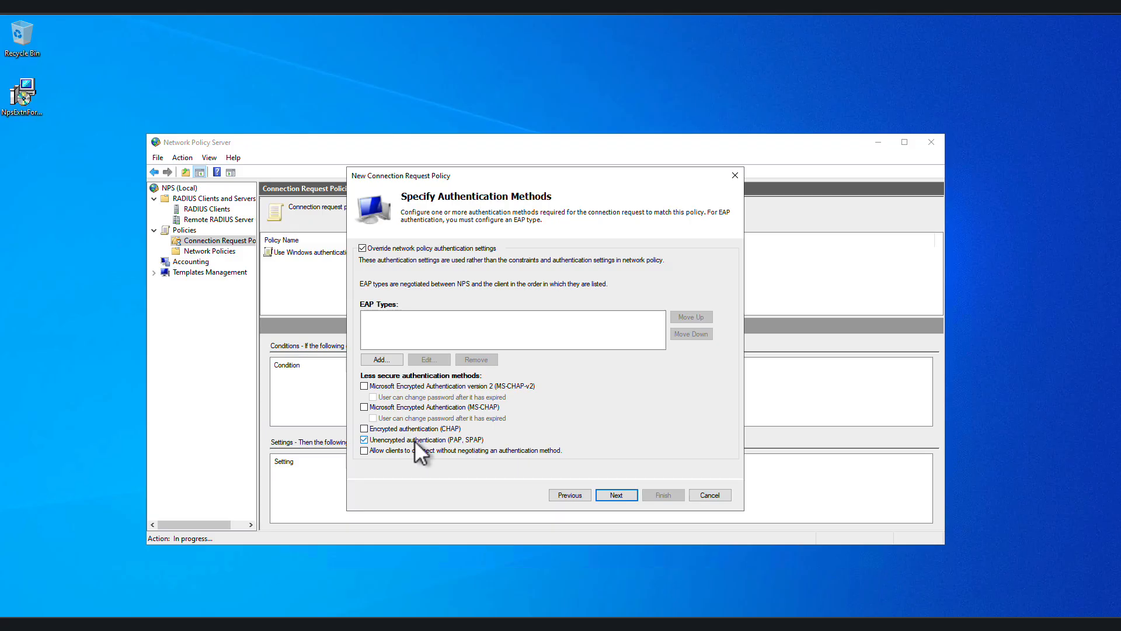
pyautogui.click(619, 495)
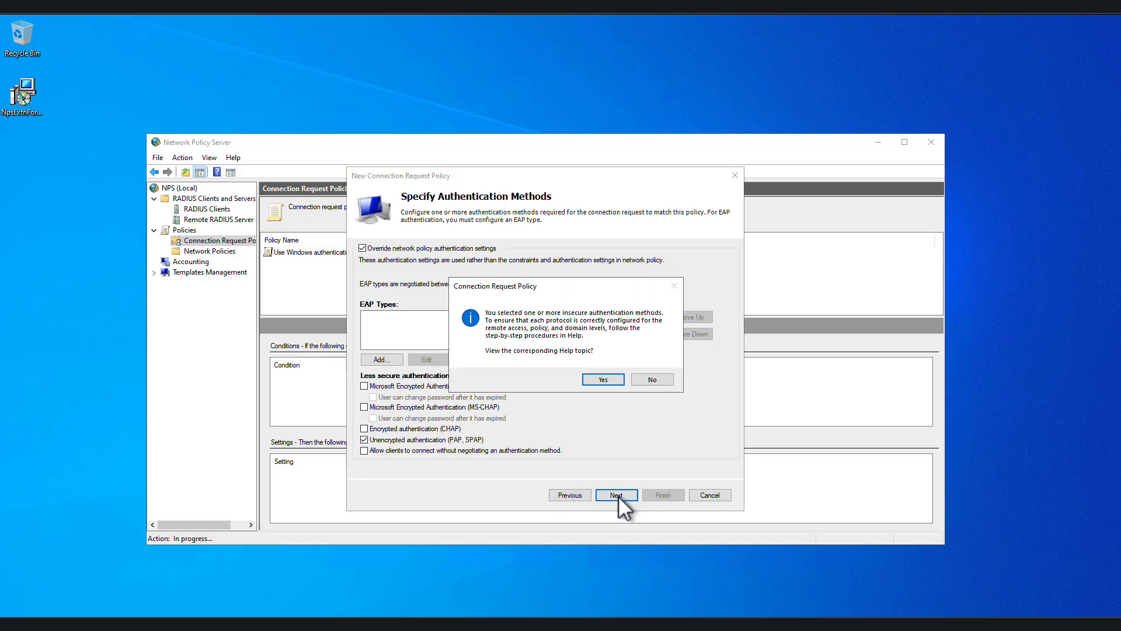
pyautogui.click(595, 377)
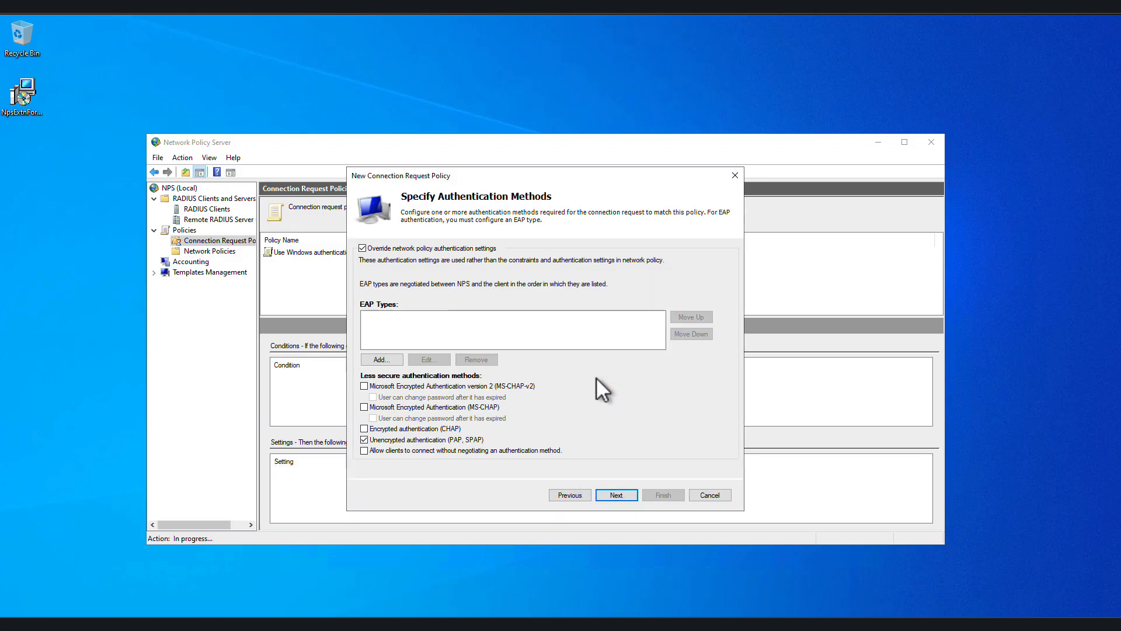
pyautogui.click(629, 496)
pyautogui.click(647, 377)
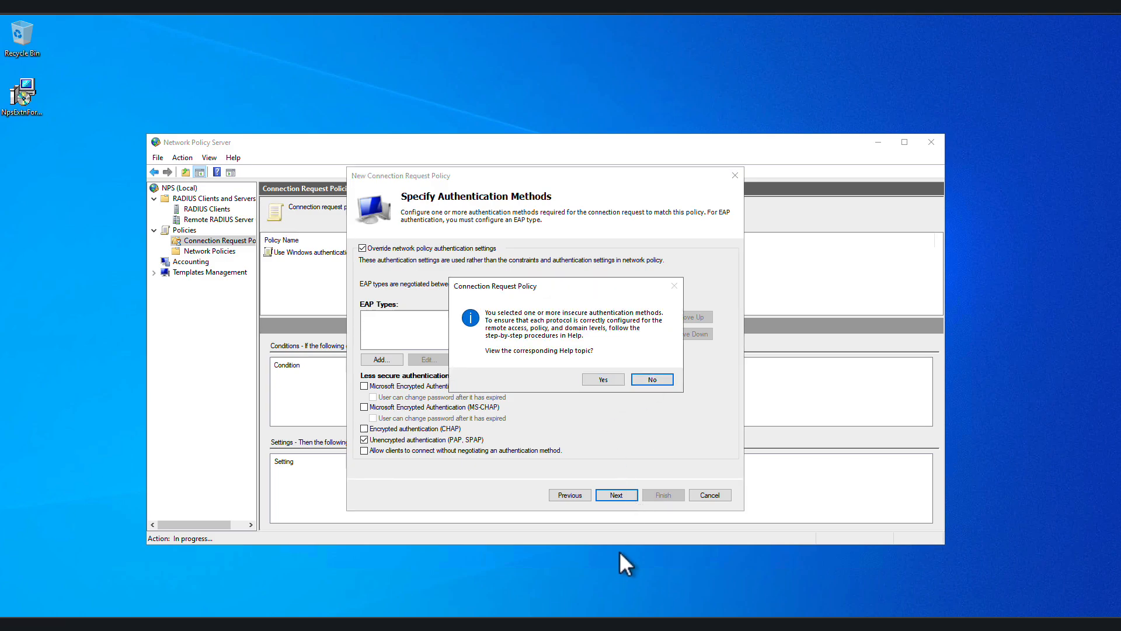
pyautogui.click(657, 381)
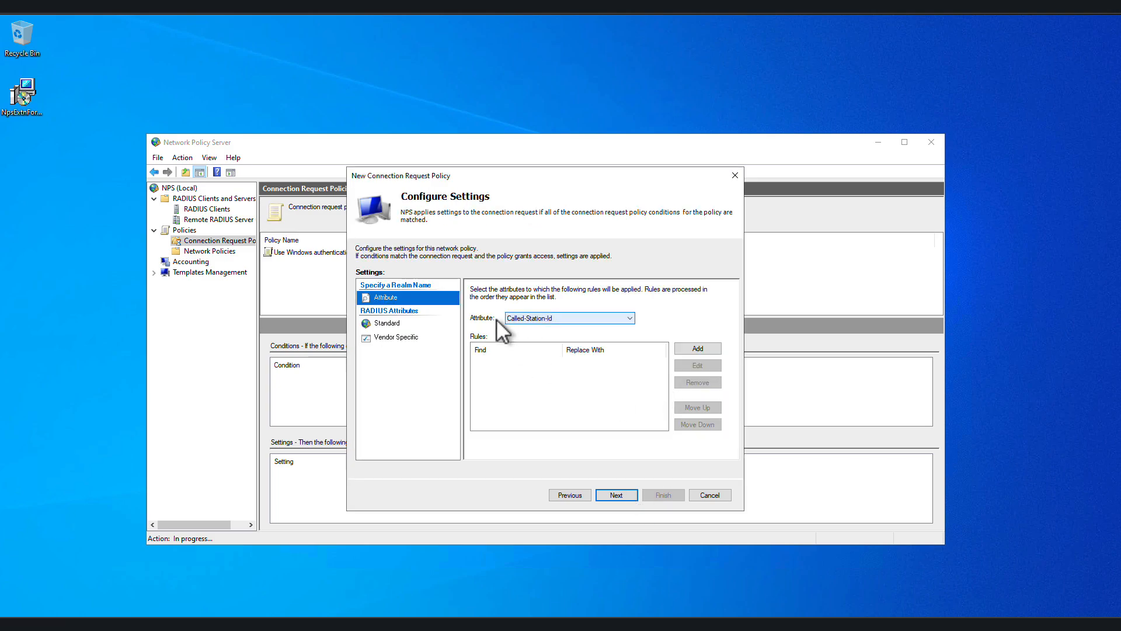
pyautogui.click(397, 321)
pyautogui.click(401, 340)
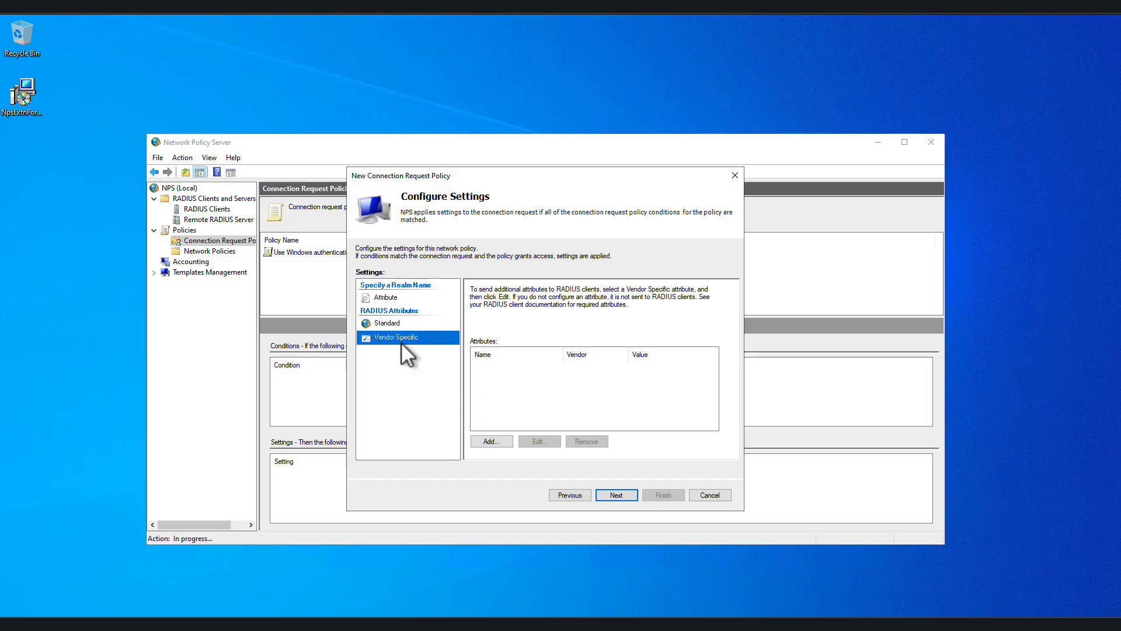
pyautogui.click(632, 494)
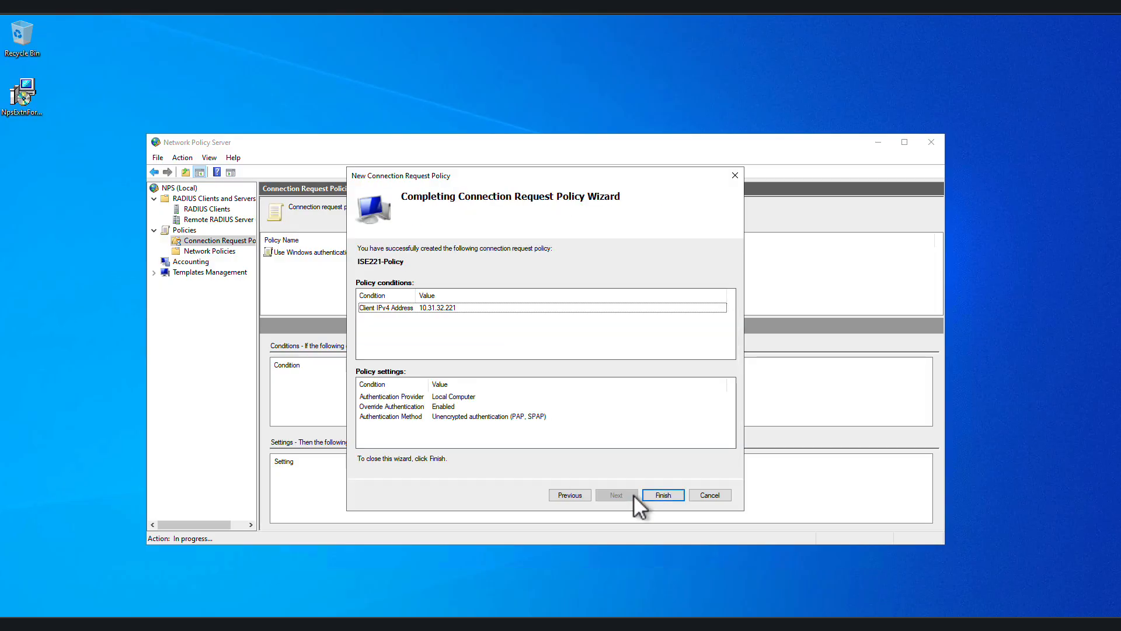
pyautogui.click(663, 494)
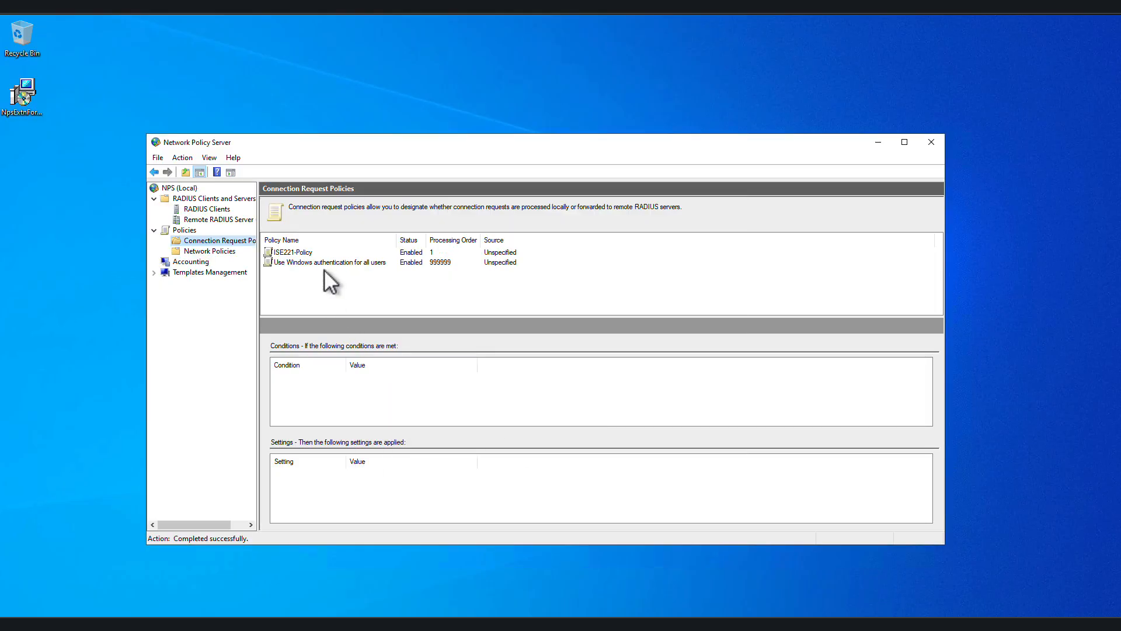
# Disable the 'Use Windows authentication for all users' policy and review ISE221-Policy.
pyautogui.click(319, 261)
pyautogui.rightClick(318, 261)
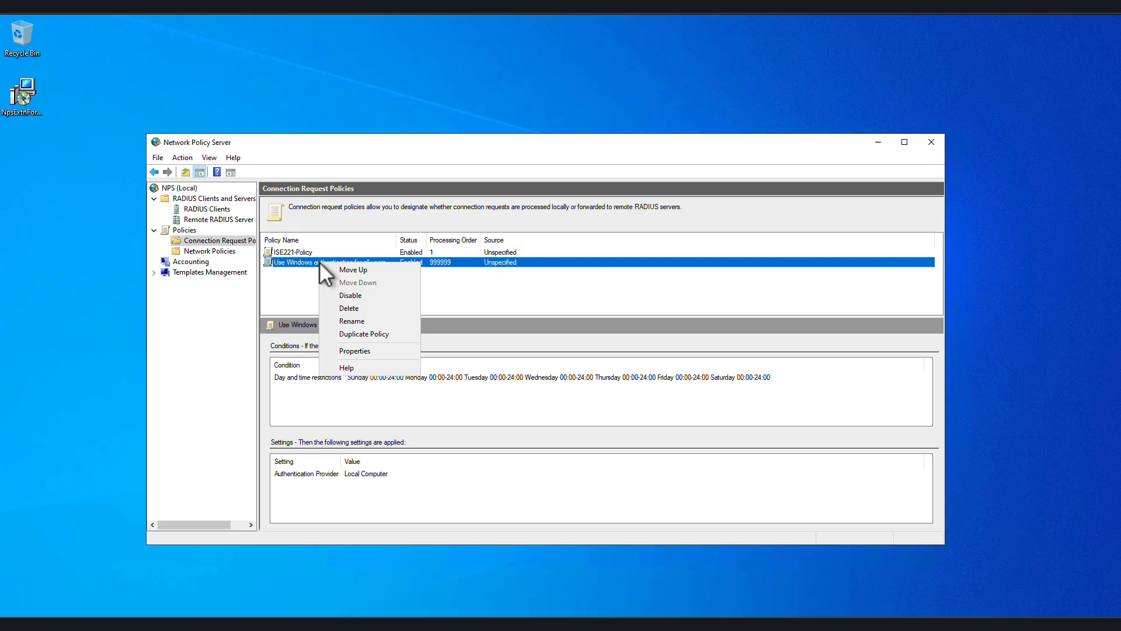
pyautogui.click(356, 297)
pyautogui.click(410, 253)
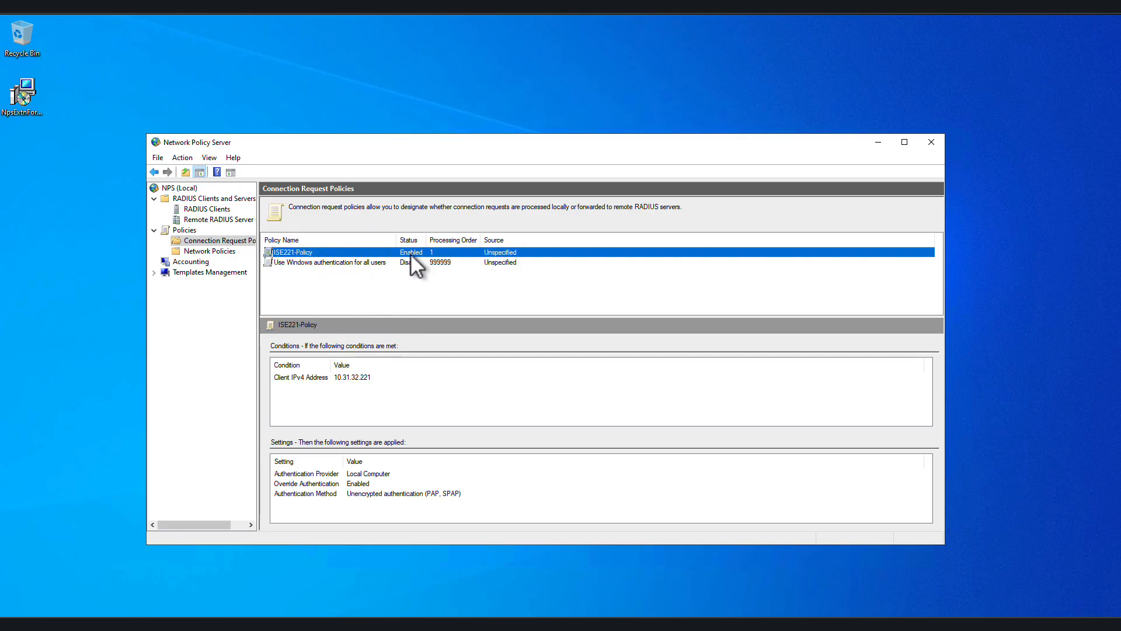
pyautogui.doubleClick(405, 254)
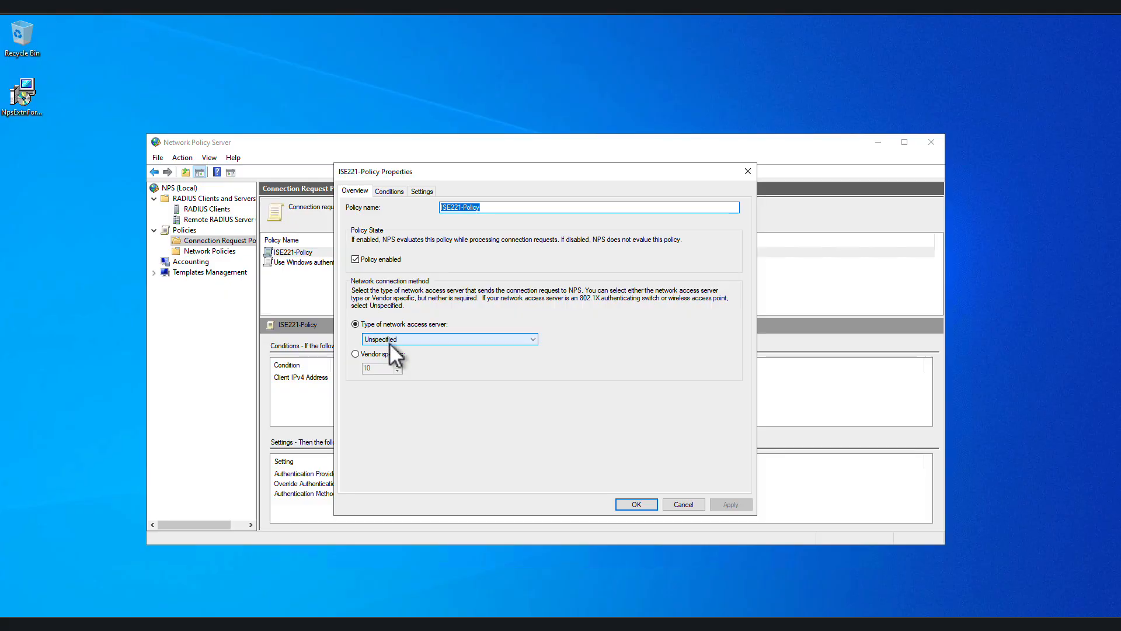
pyautogui.click(388, 191)
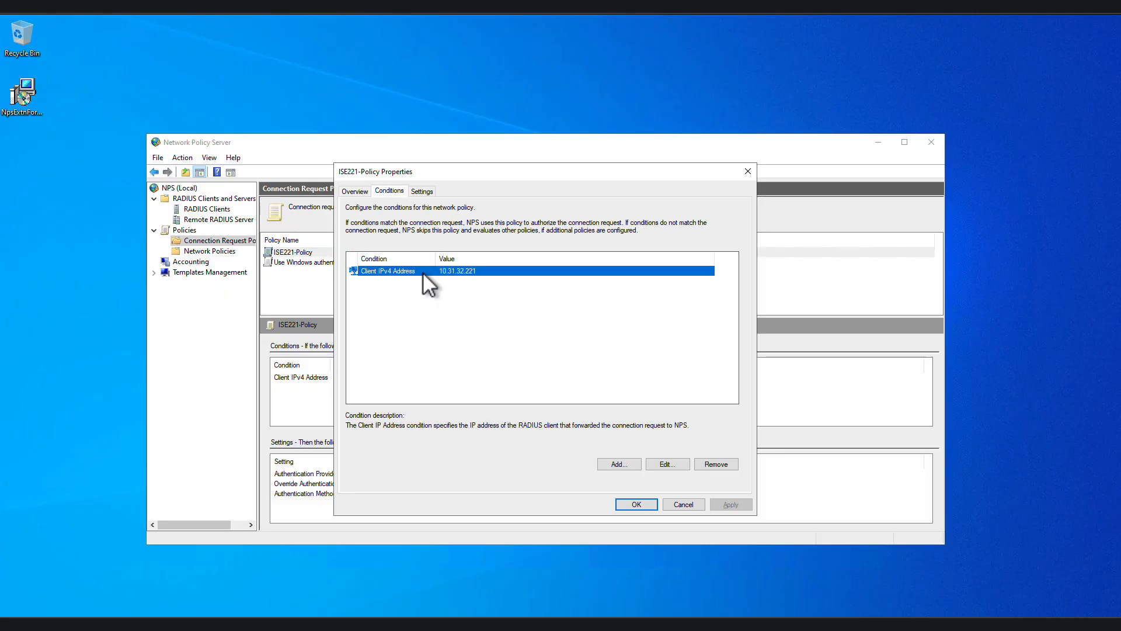
pyautogui.click(421, 191)
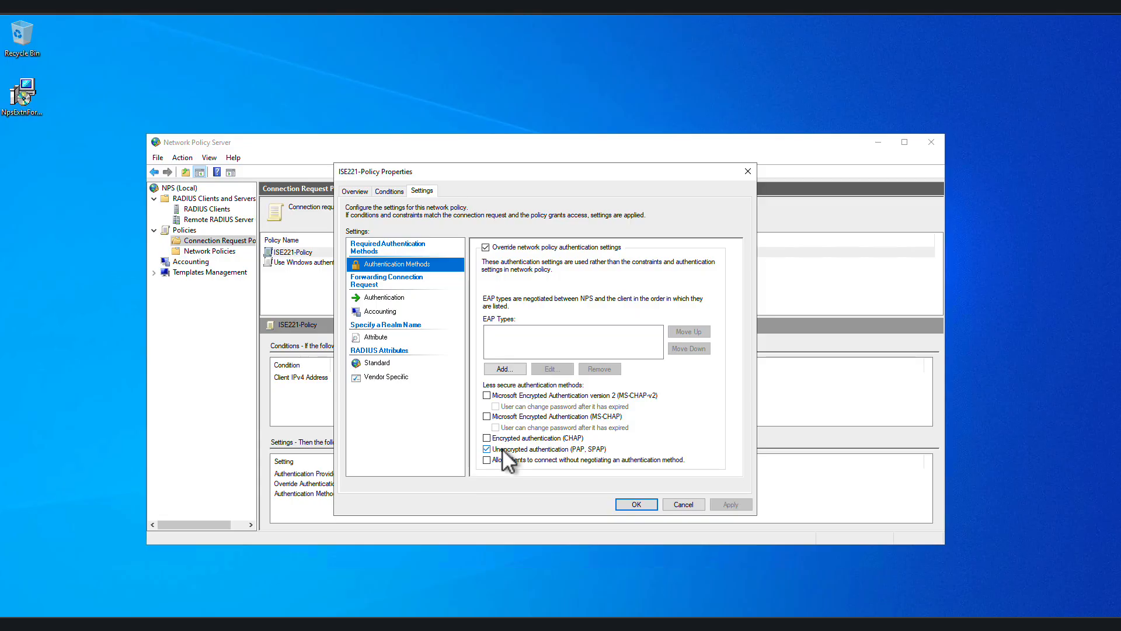
pyautogui.click(390, 298)
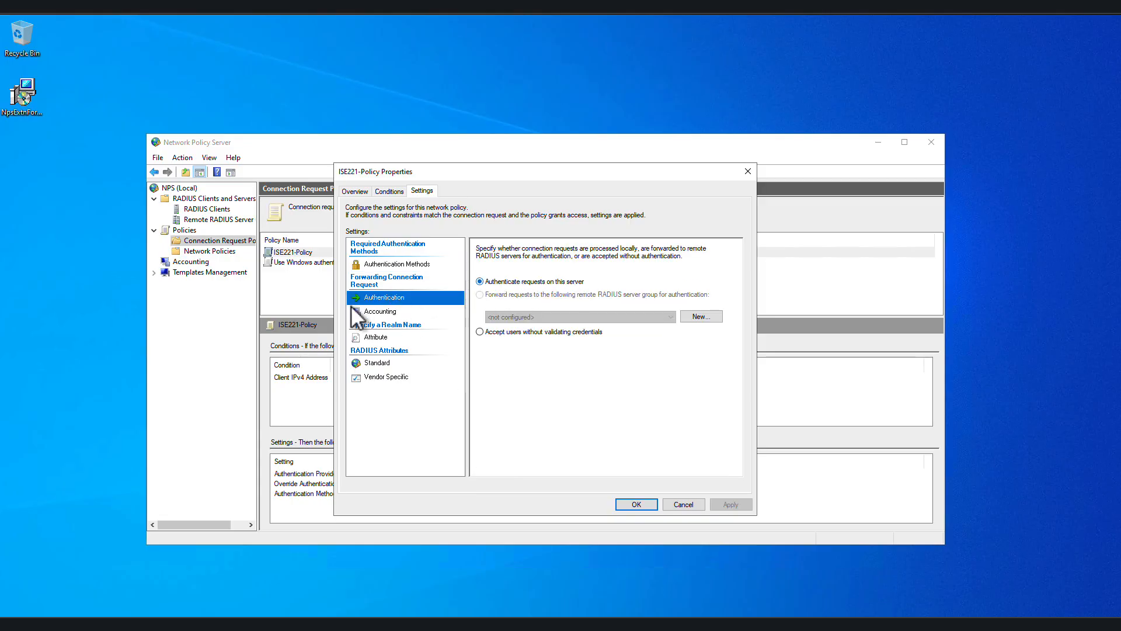
pyautogui.click(373, 313)
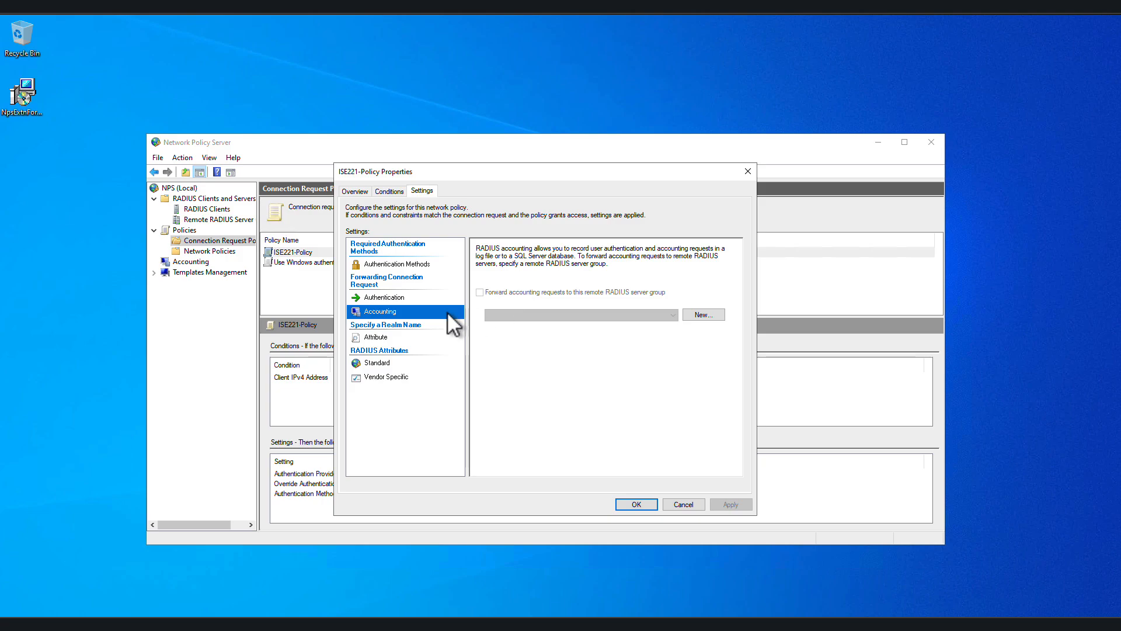
pyautogui.click(383, 338)
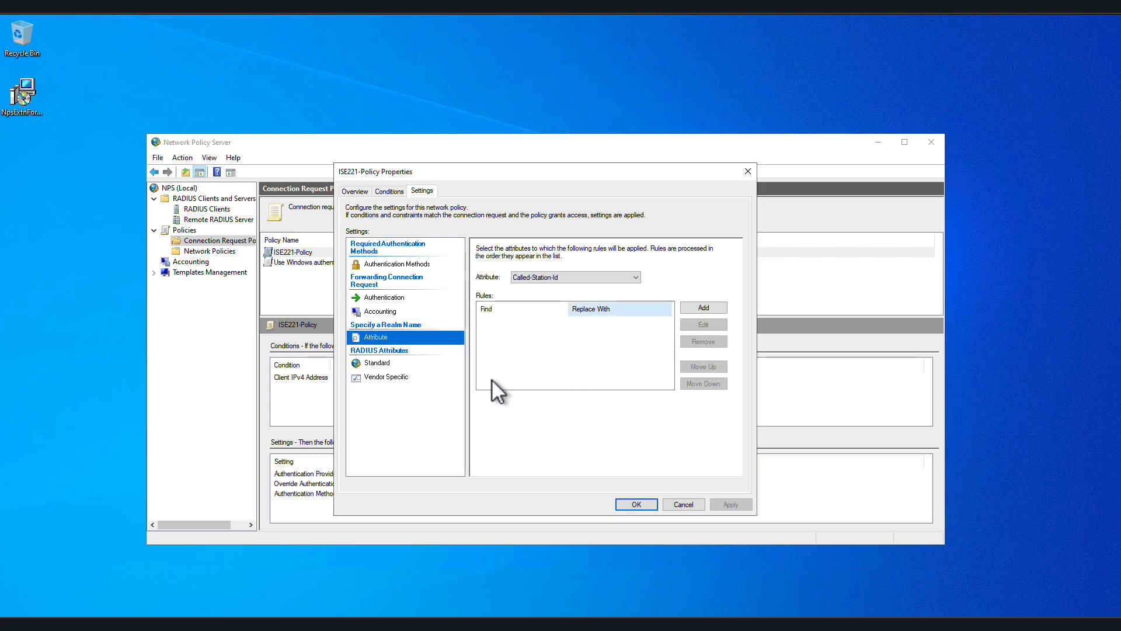
pyautogui.click(379, 364)
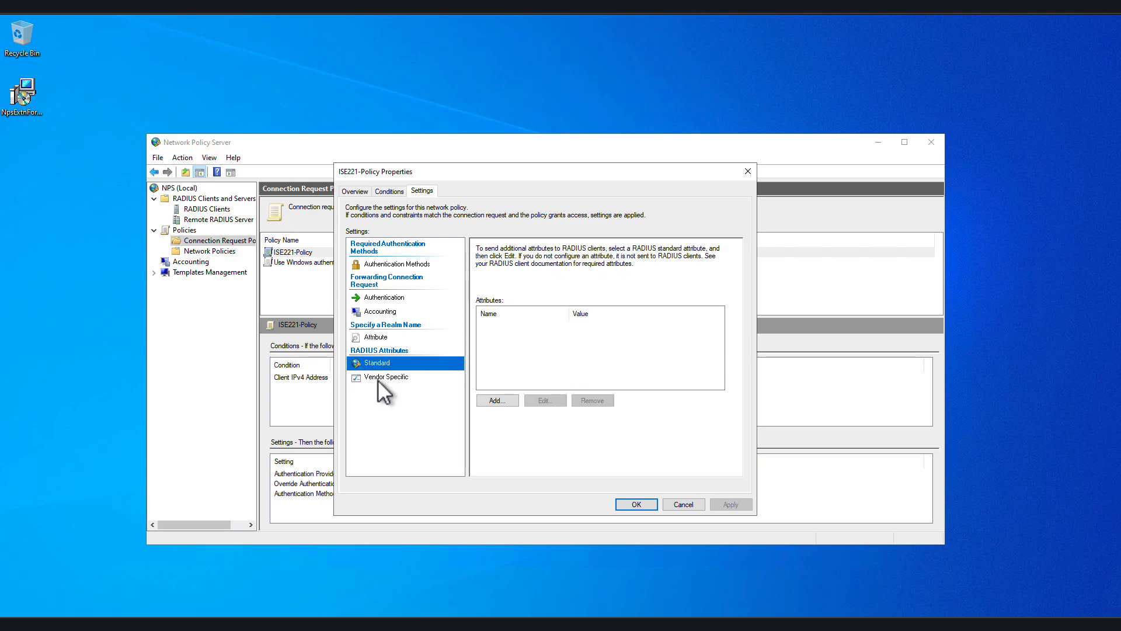
pyautogui.click(377, 379)
pyautogui.click(634, 503)
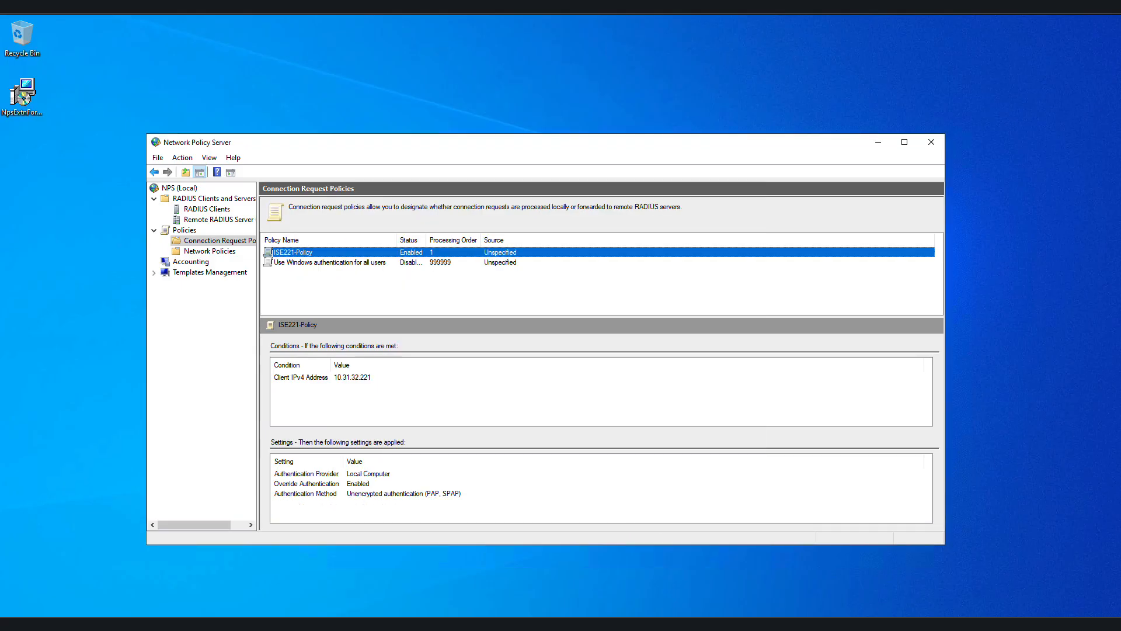
# Start a new network policy named ISE221_Network-Policy.
pyautogui.click(221, 251)
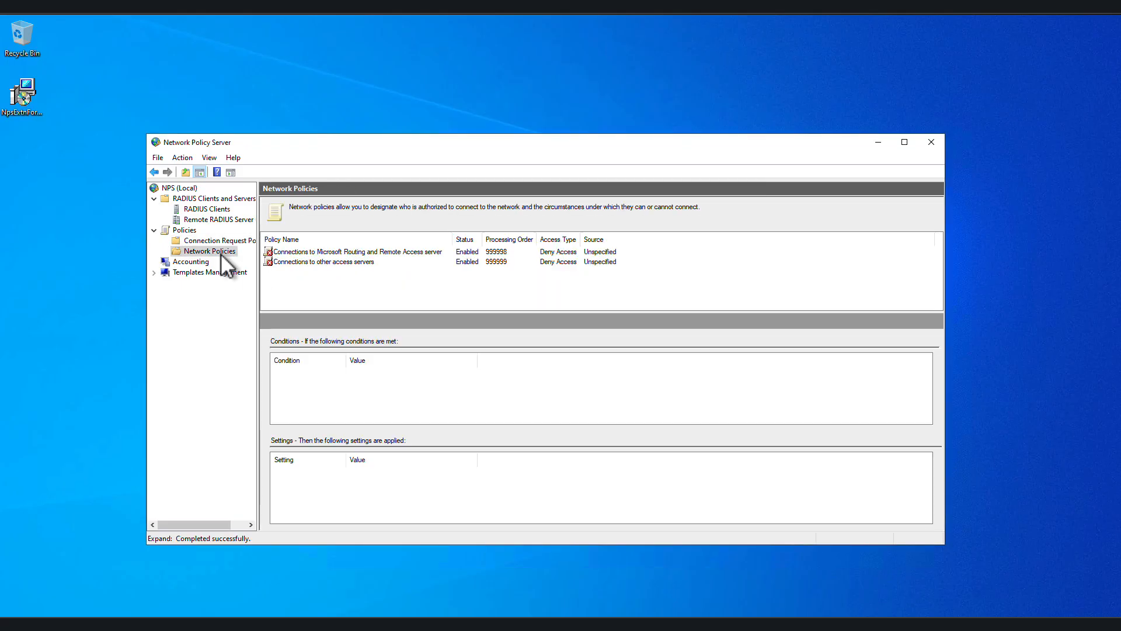
pyautogui.rightClick(224, 252)
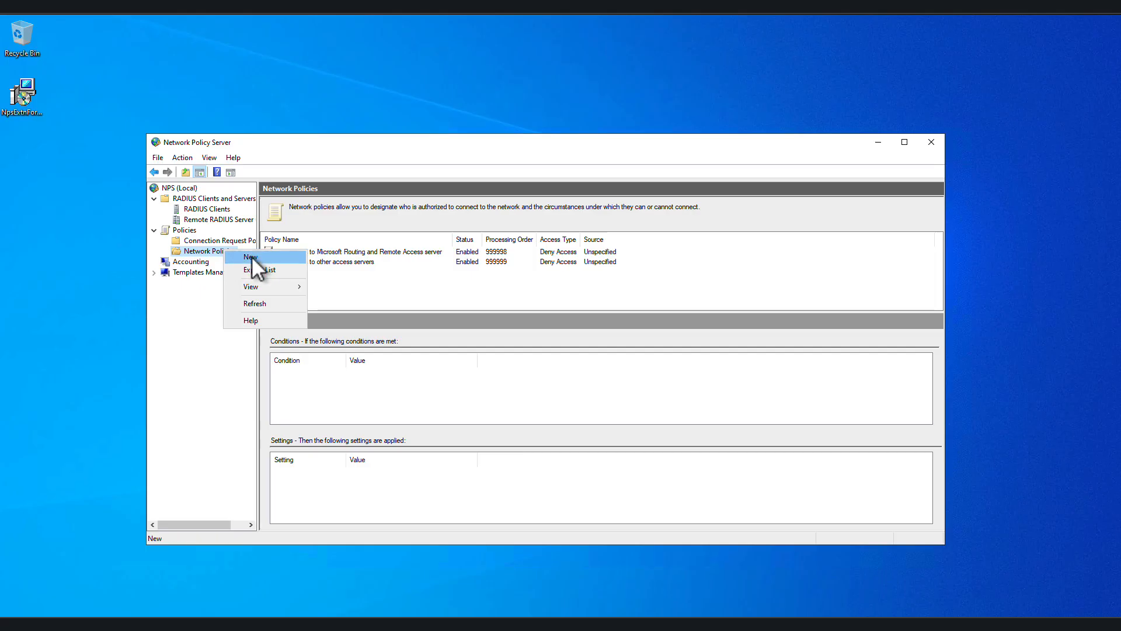
pyautogui.click(251, 257)
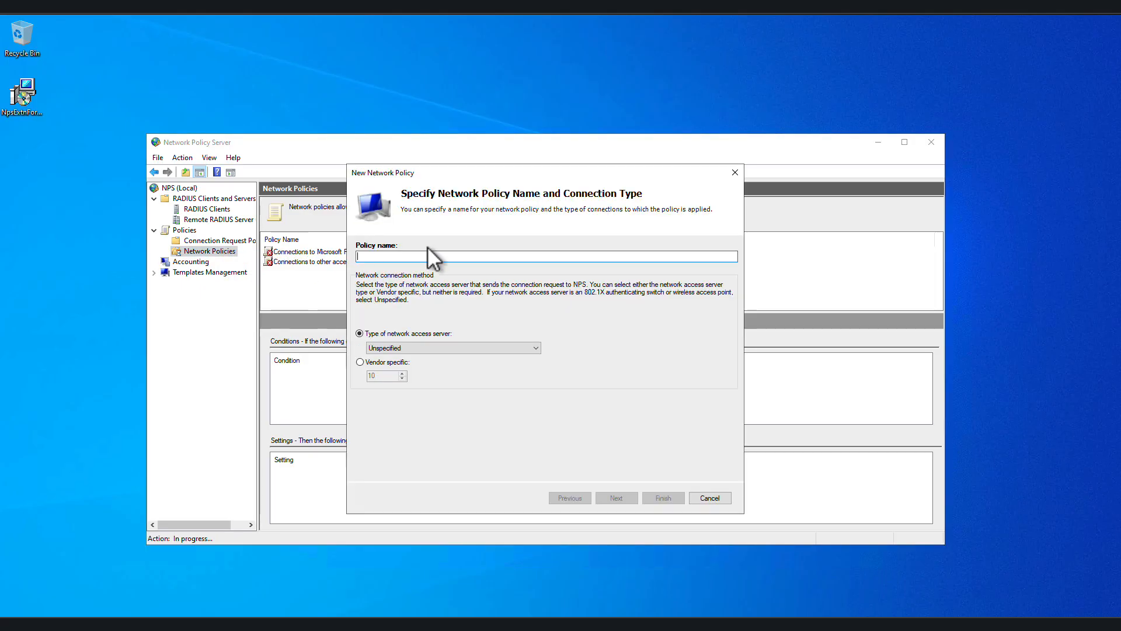
pyautogui.write('ISE221_')
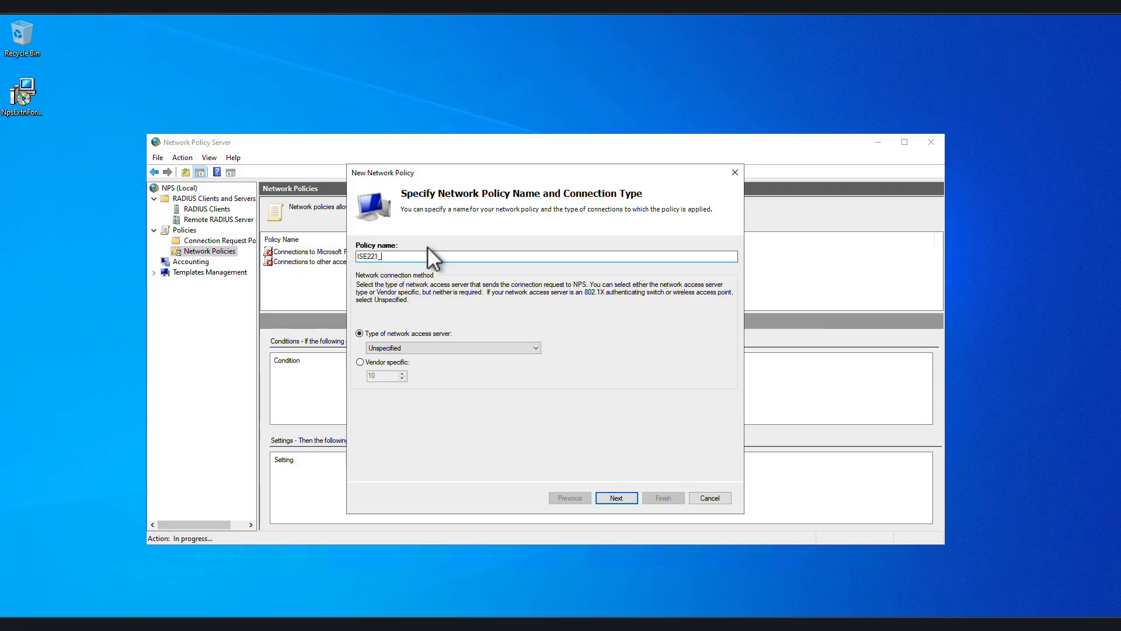
pyautogui.write('Network-Policy')
pyautogui.click(616, 498)
# Add a Client IPv4 Address condition with value 10.31.32.221.
pyautogui.click(617, 449)
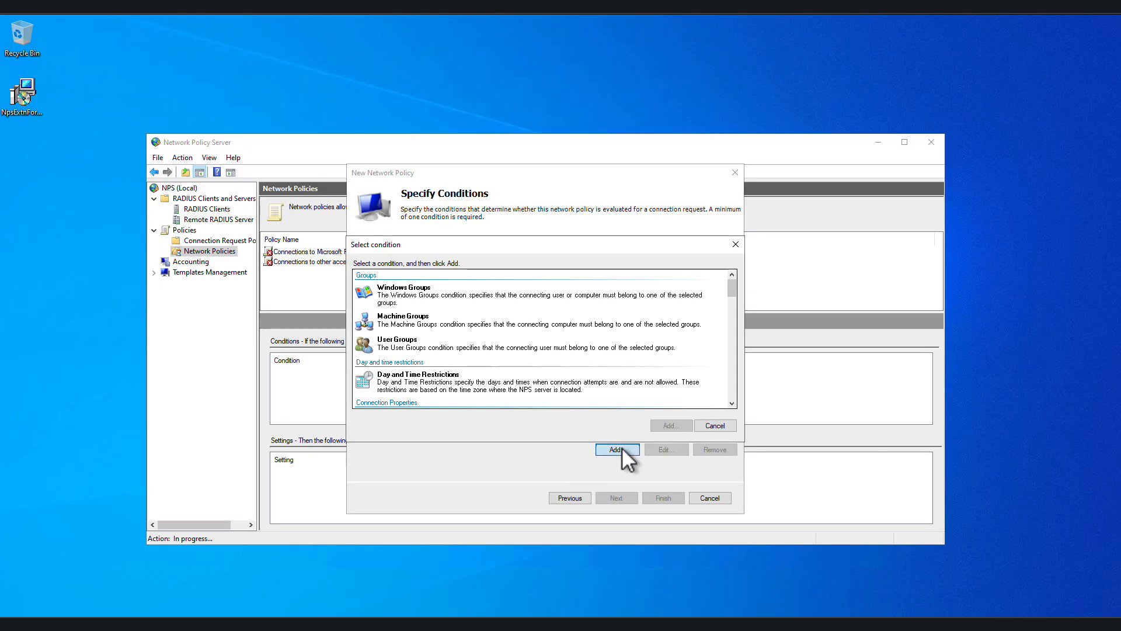
pyautogui.moveTo(731, 285); pyautogui.dragTo(731, 306)
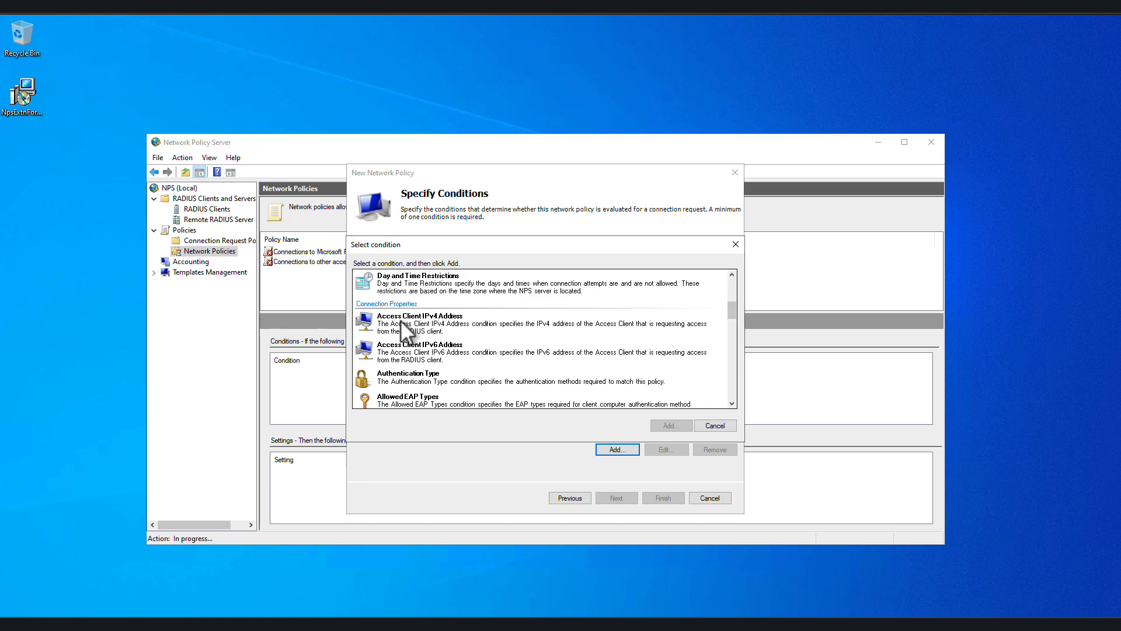
pyautogui.moveTo(732, 313); pyautogui.dragTo(733, 342)
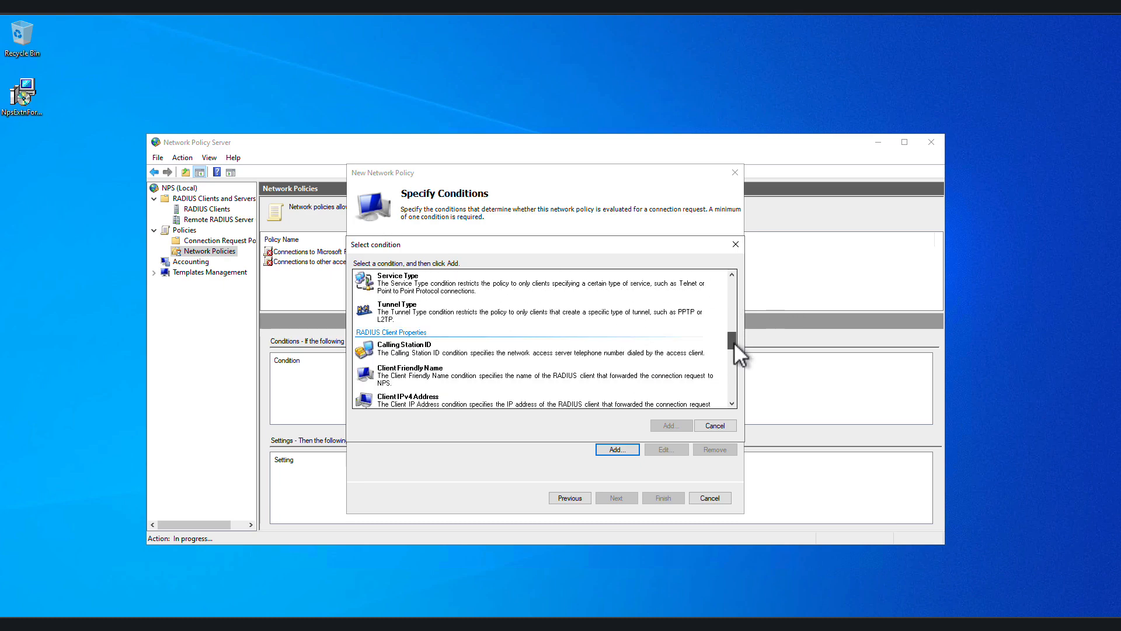
pyautogui.click(406, 397)
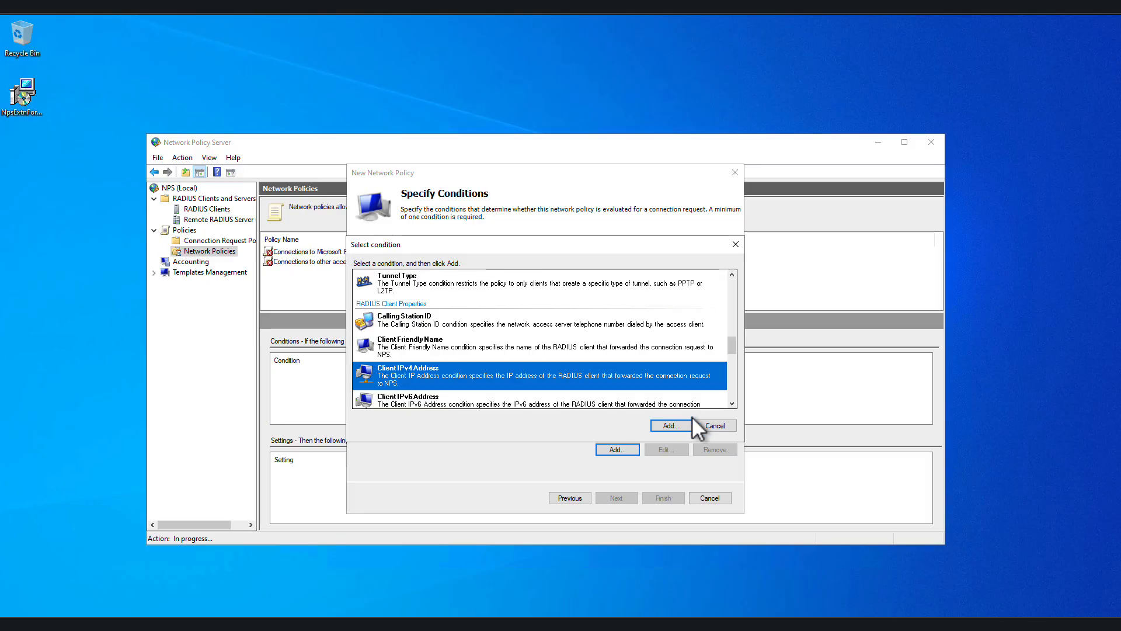
pyautogui.click(667, 425)
pyautogui.write('10')
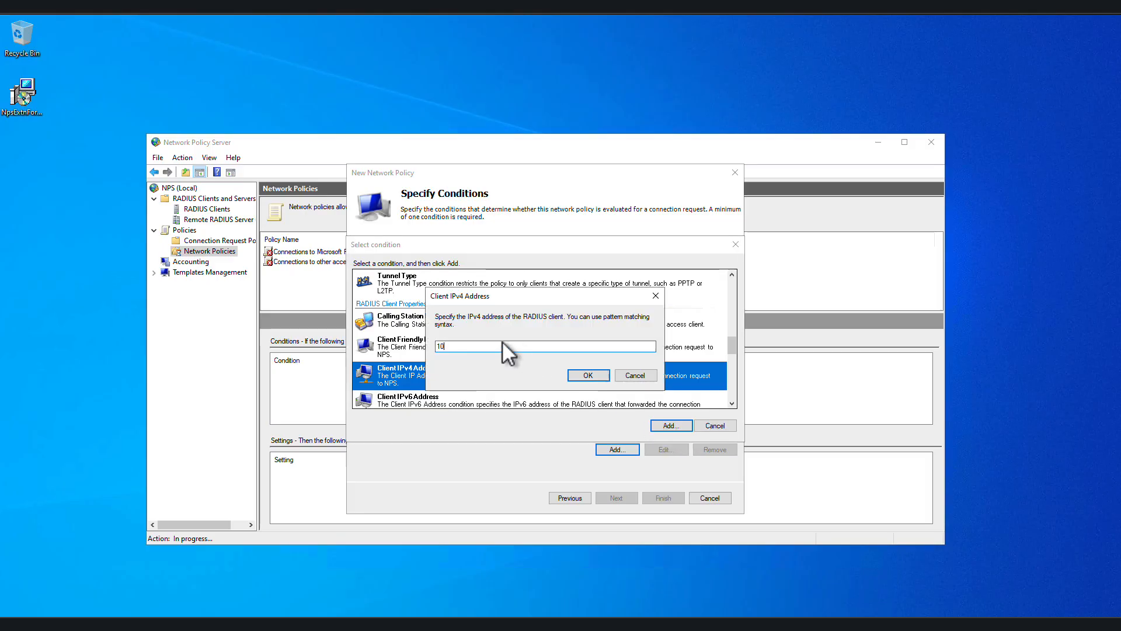
pyautogui.write('.31.32.221')
# Add a Windows Groups condition and select MFA-Admin-Group as its first group.
pyautogui.click(586, 375)
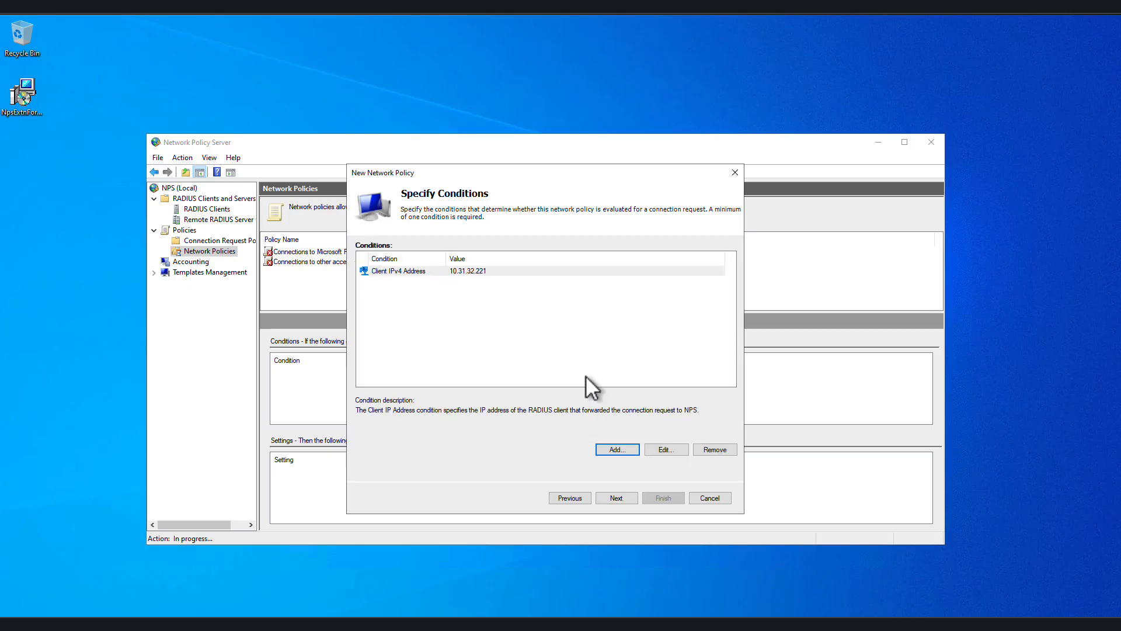
pyautogui.click(617, 449)
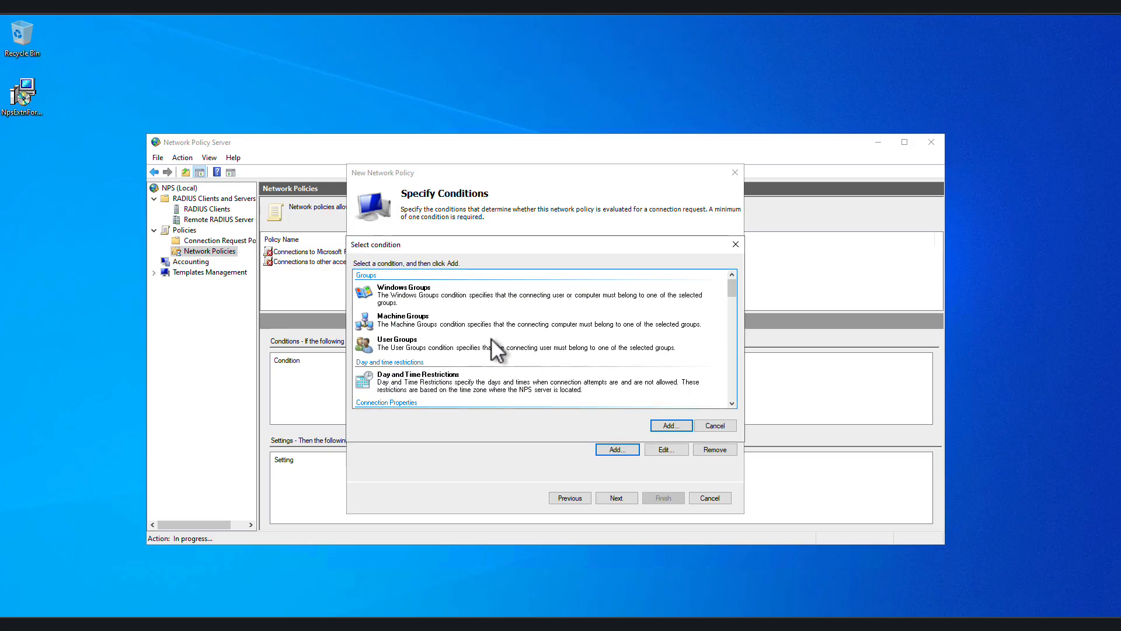
pyautogui.click(401, 293)
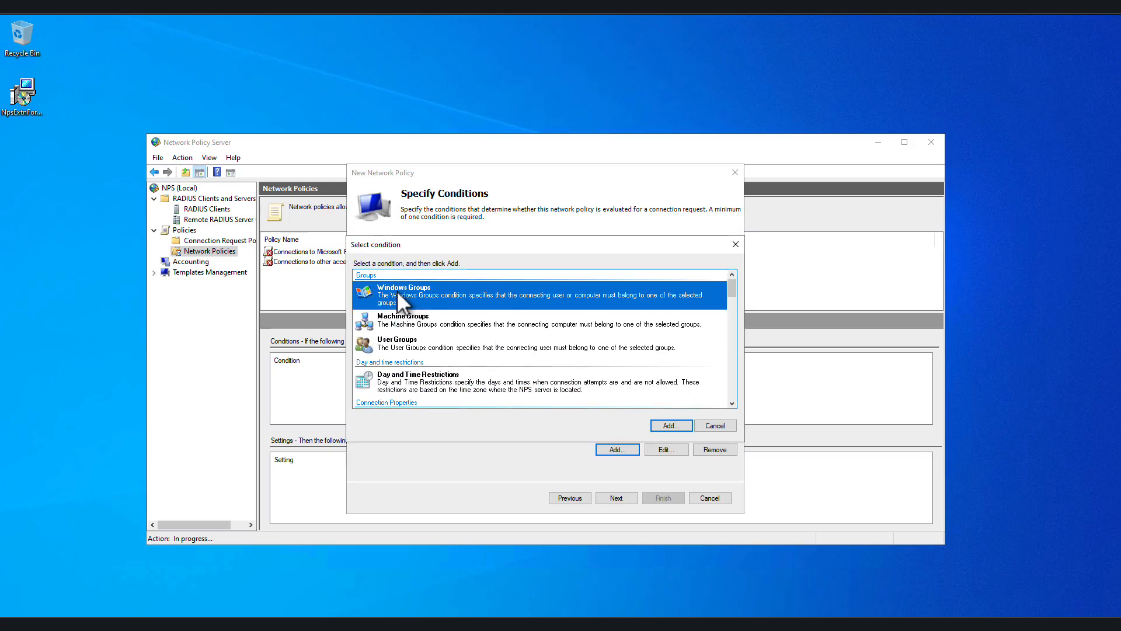
pyautogui.click(653, 426)
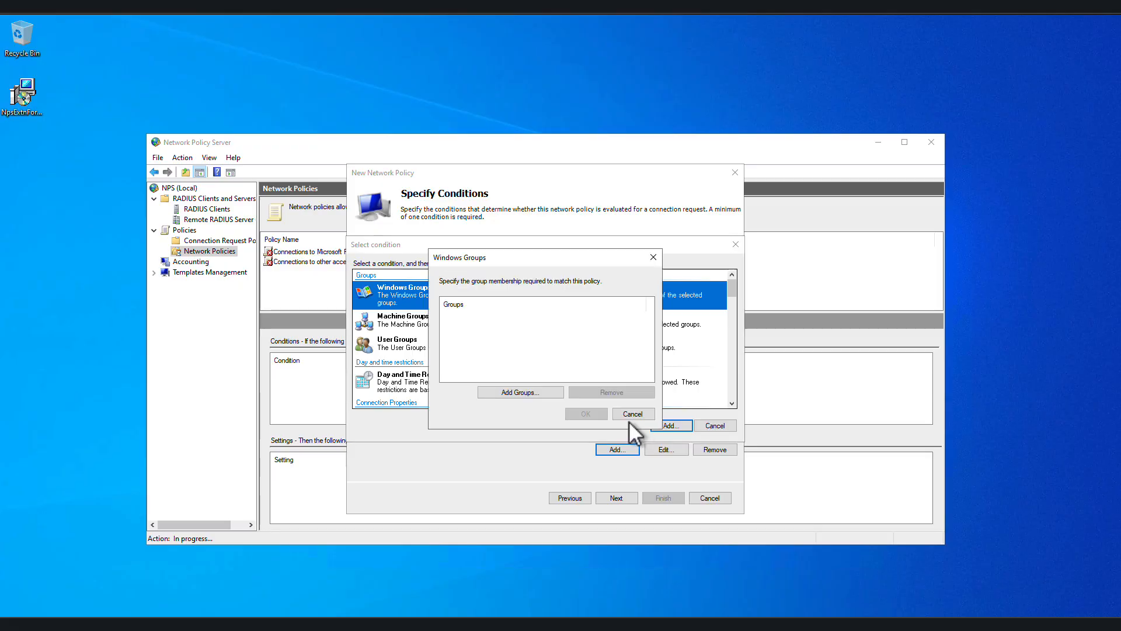
pyautogui.click(524, 392)
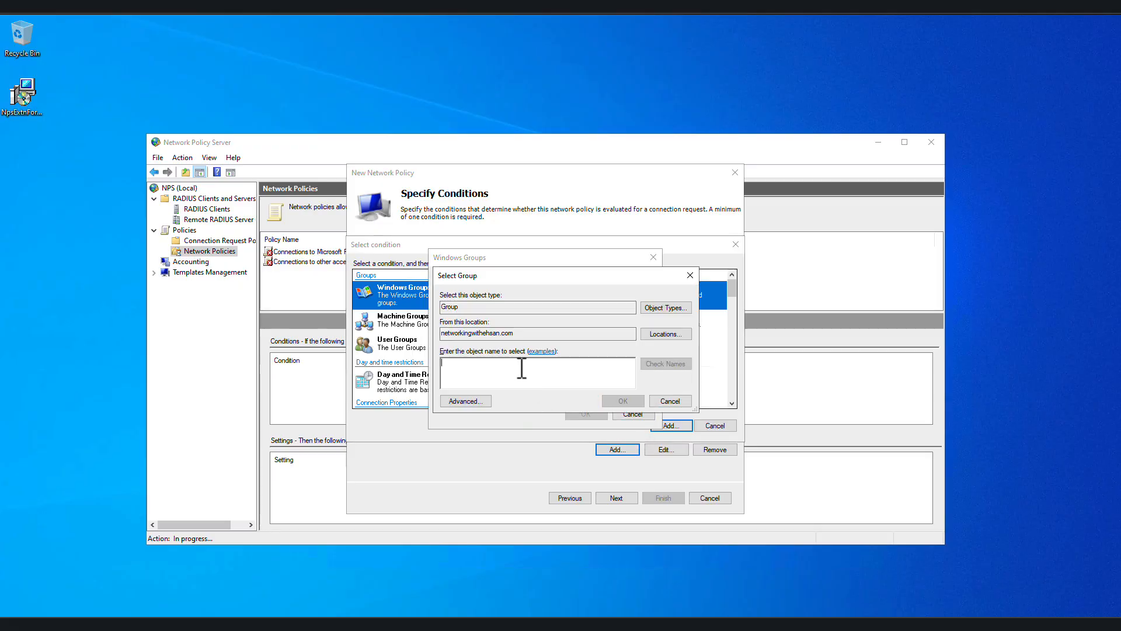
pyautogui.write('mfa')
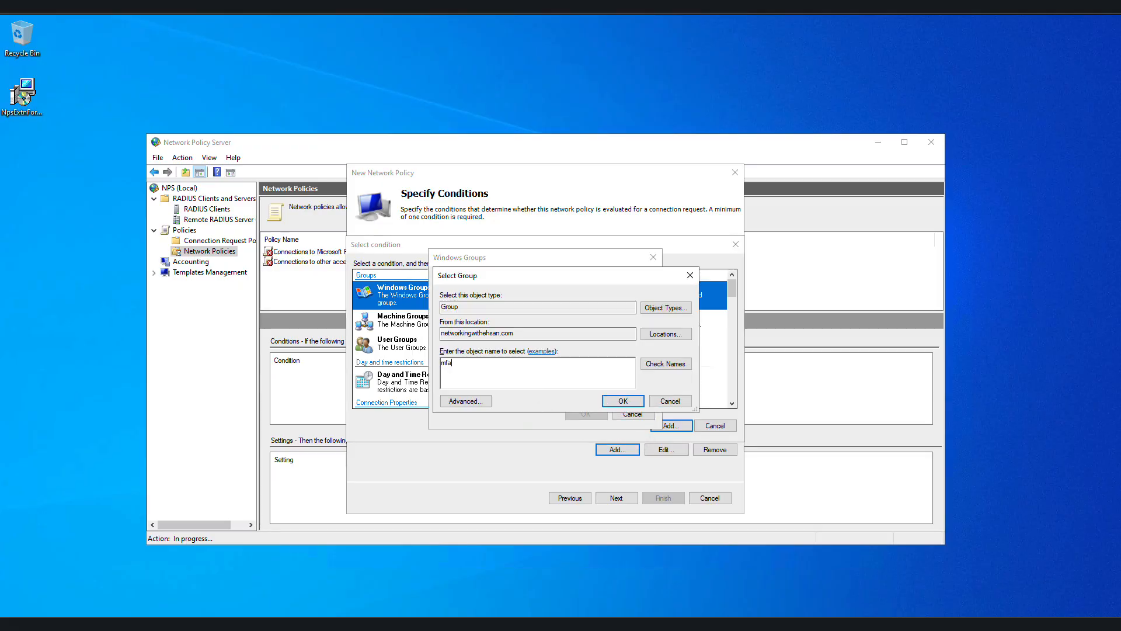
pyautogui.click(660, 364)
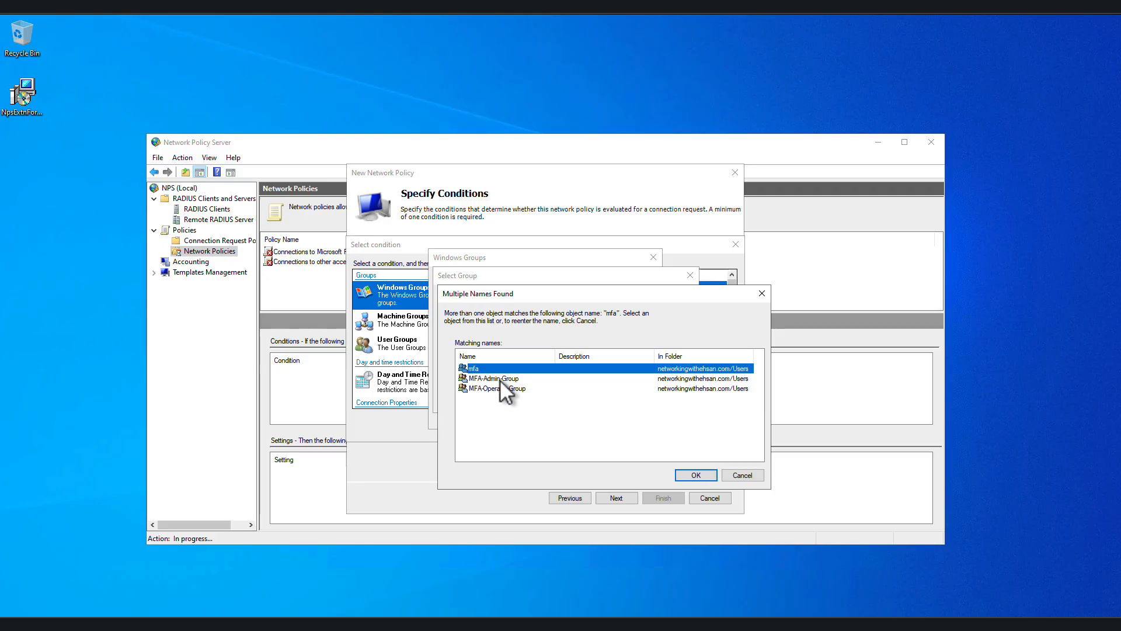
pyautogui.click(499, 378)
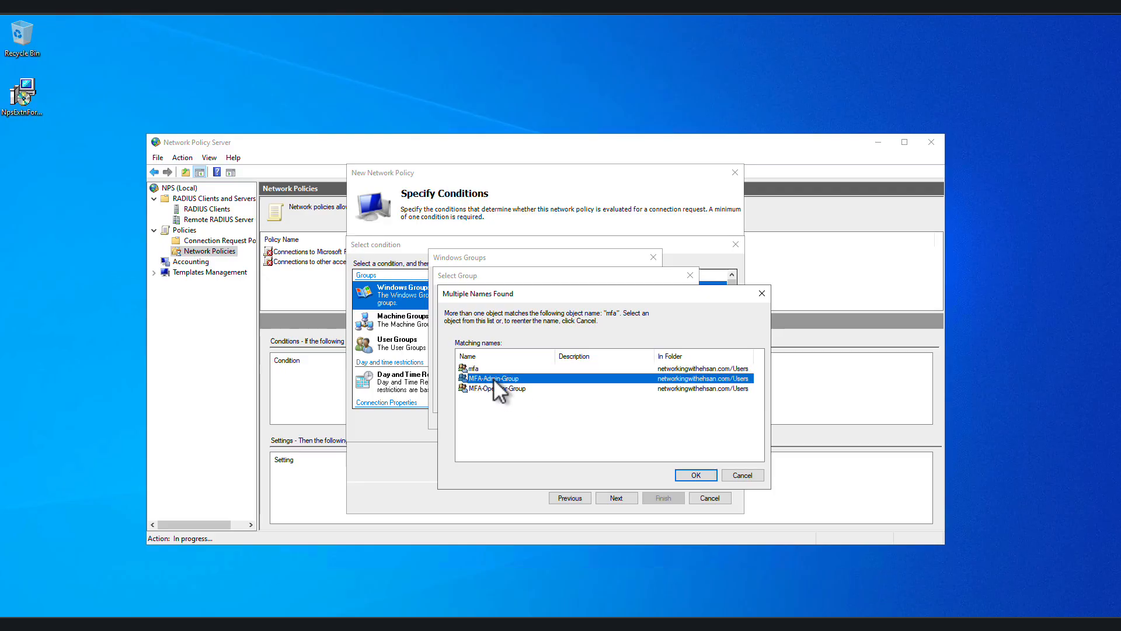
pyautogui.doubleClick(493, 377)
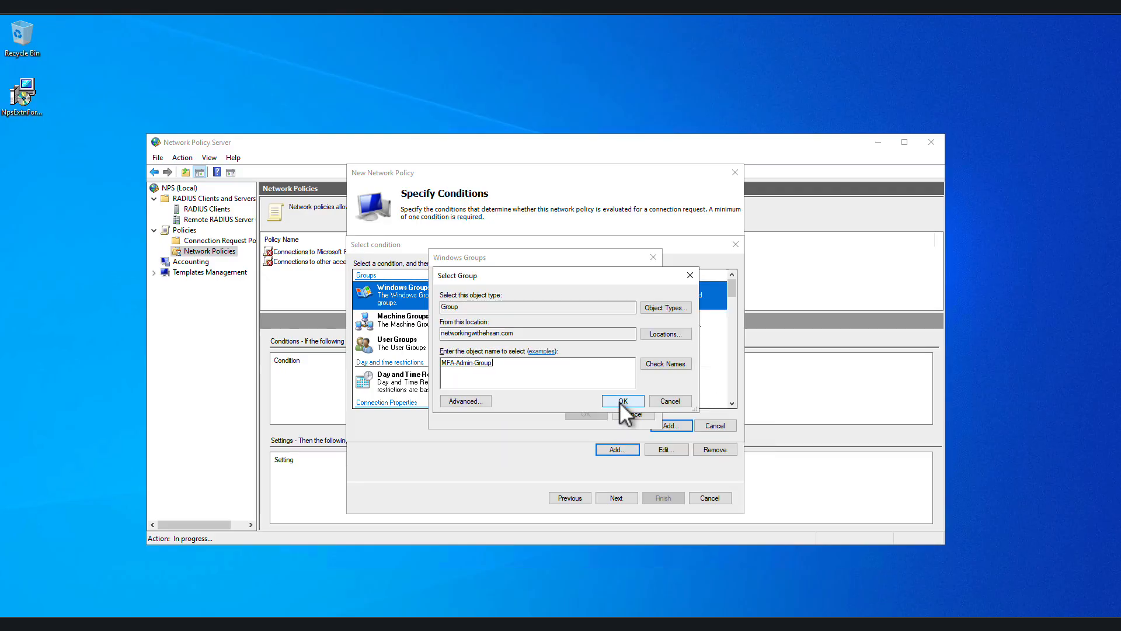
pyautogui.click(620, 402)
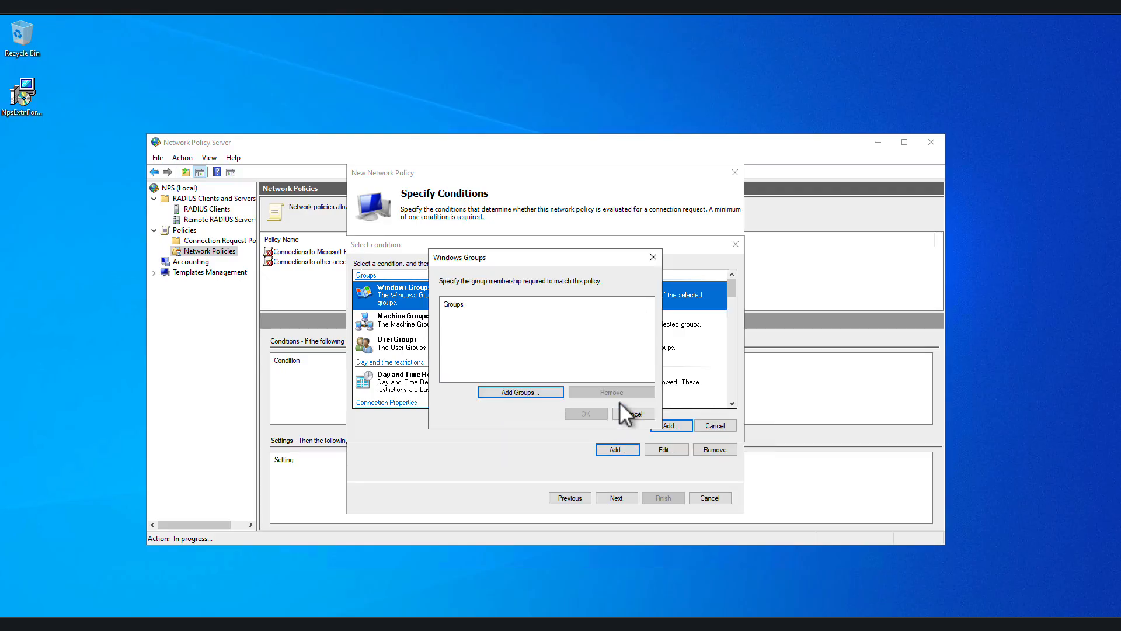
# Add MFA-Operator-Group to the Windows Groups condition and save the condition.
pyautogui.click(534, 395)
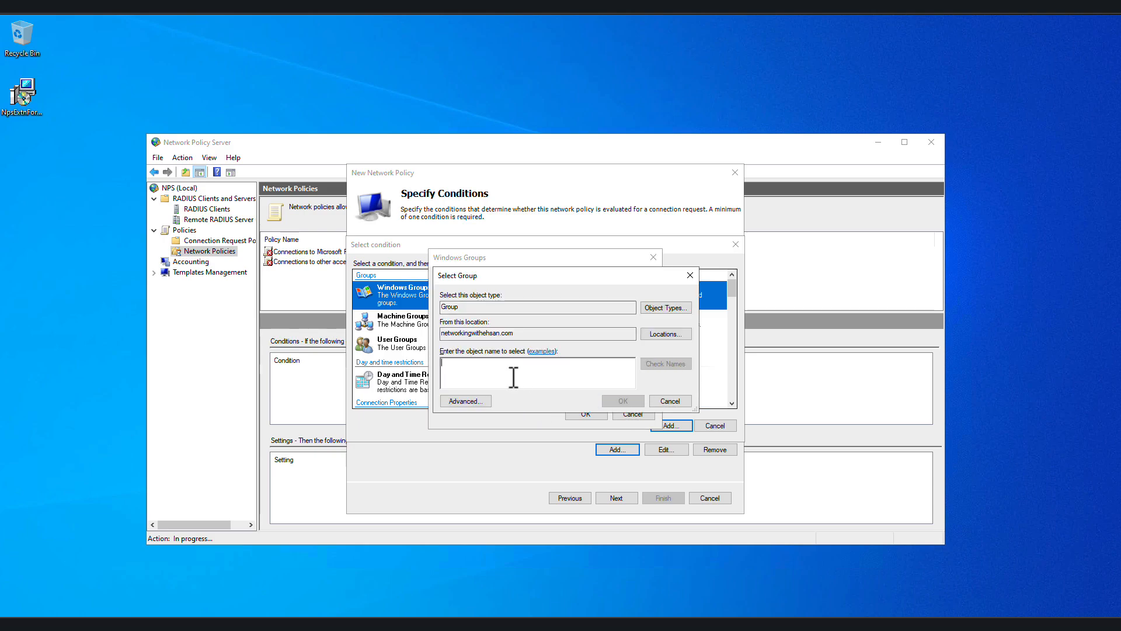
pyautogui.write('mfa')
pyautogui.click(664, 364)
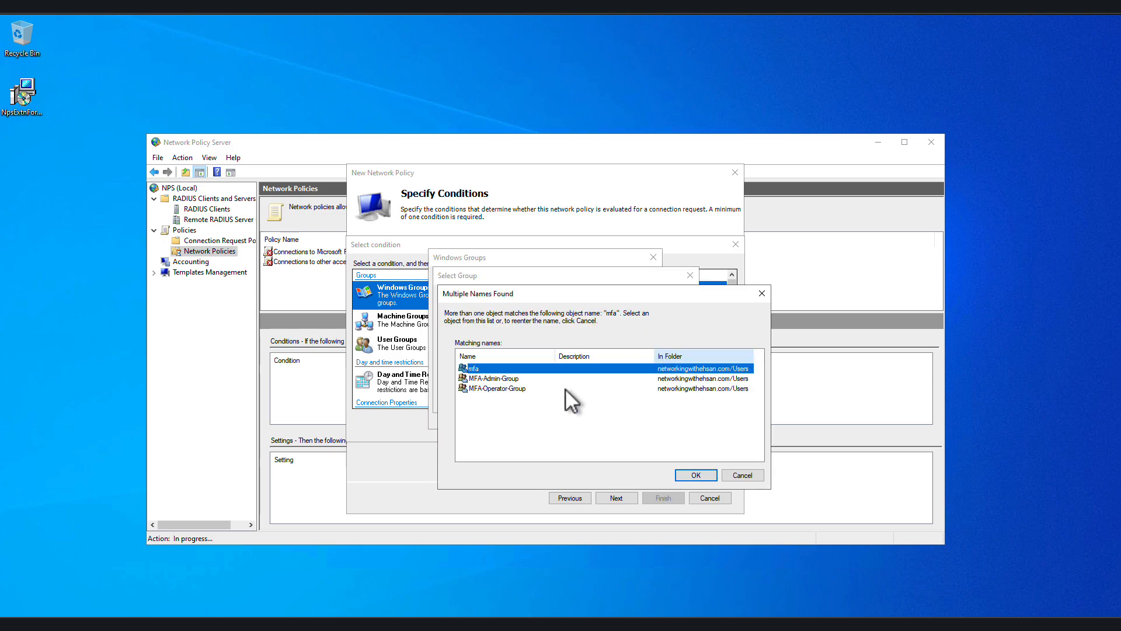
pyautogui.click(503, 389)
pyautogui.click(698, 476)
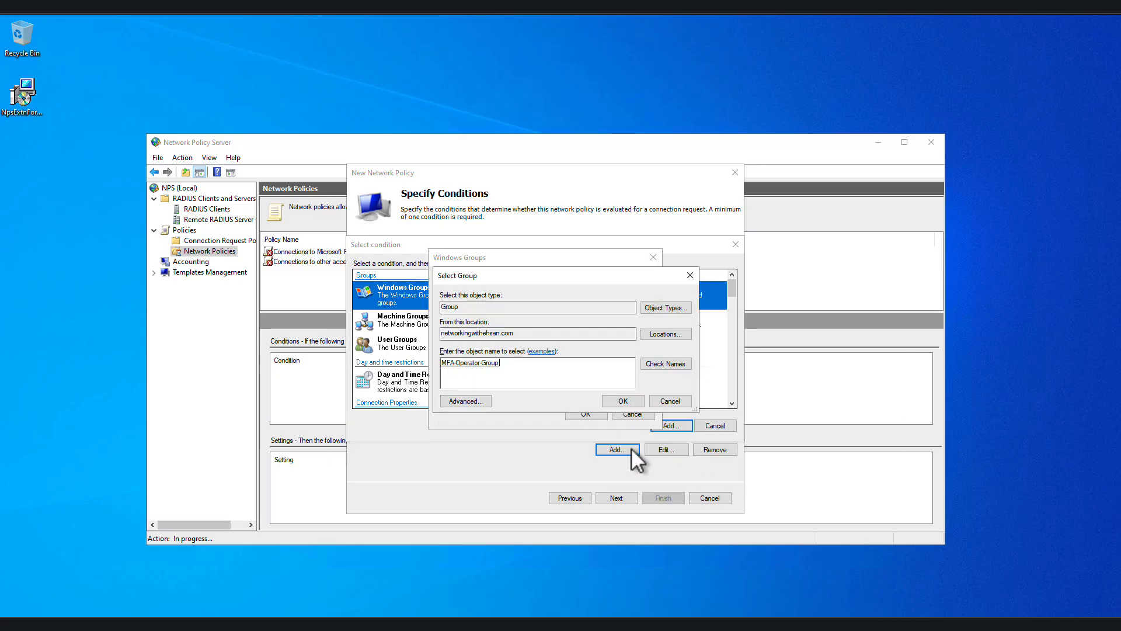
pyautogui.click(608, 404)
pyautogui.click(513, 327)
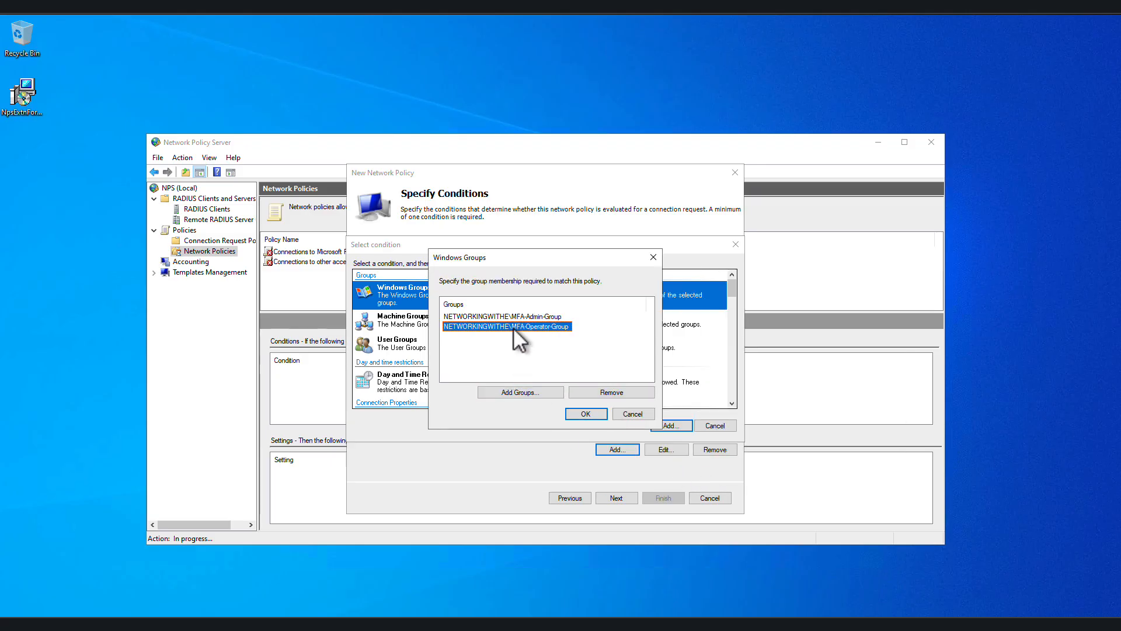
pyautogui.click(572, 415)
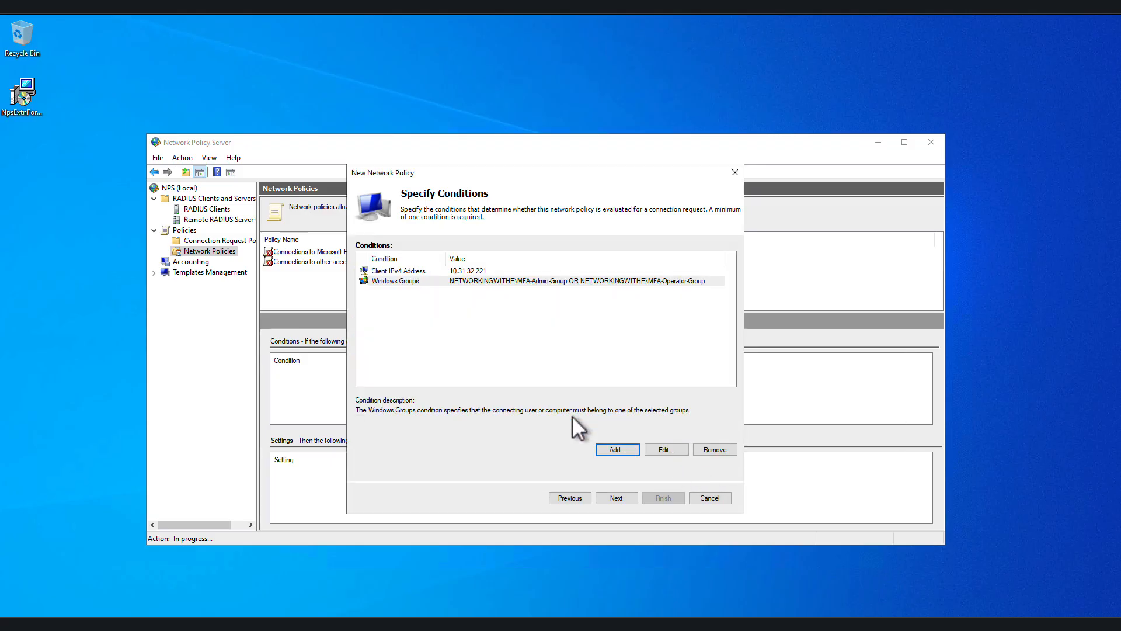
pyautogui.click(618, 498)
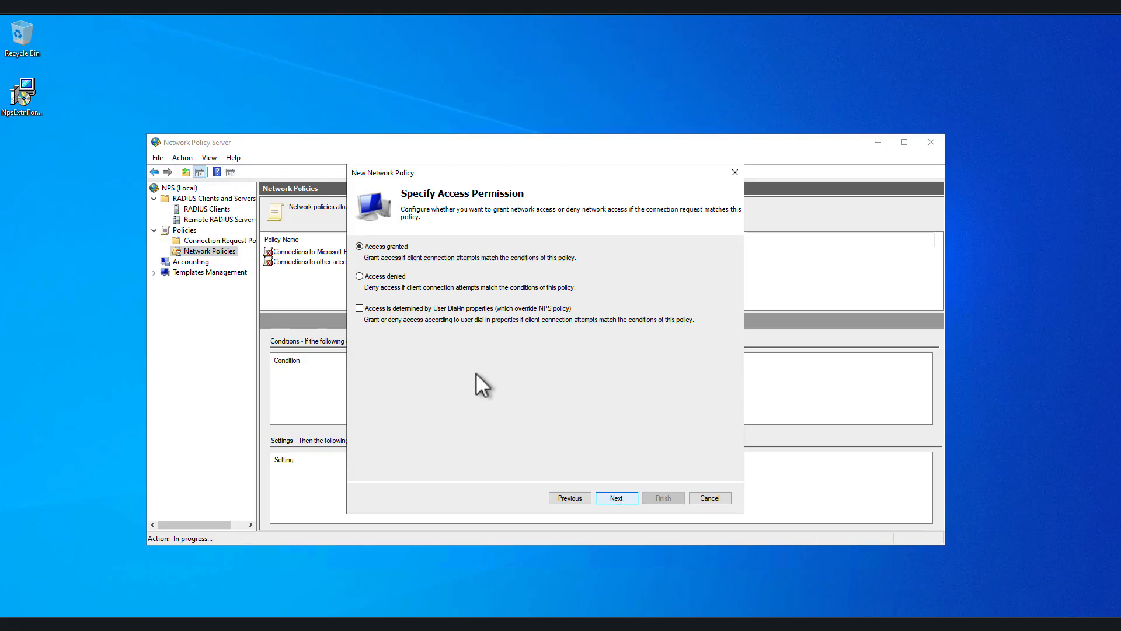
# Keep Access granted and allow only unencrypted PAP/SPAP, turning off MS-CHAP-v2 and MS-CHAP.
pyautogui.click(618, 498)
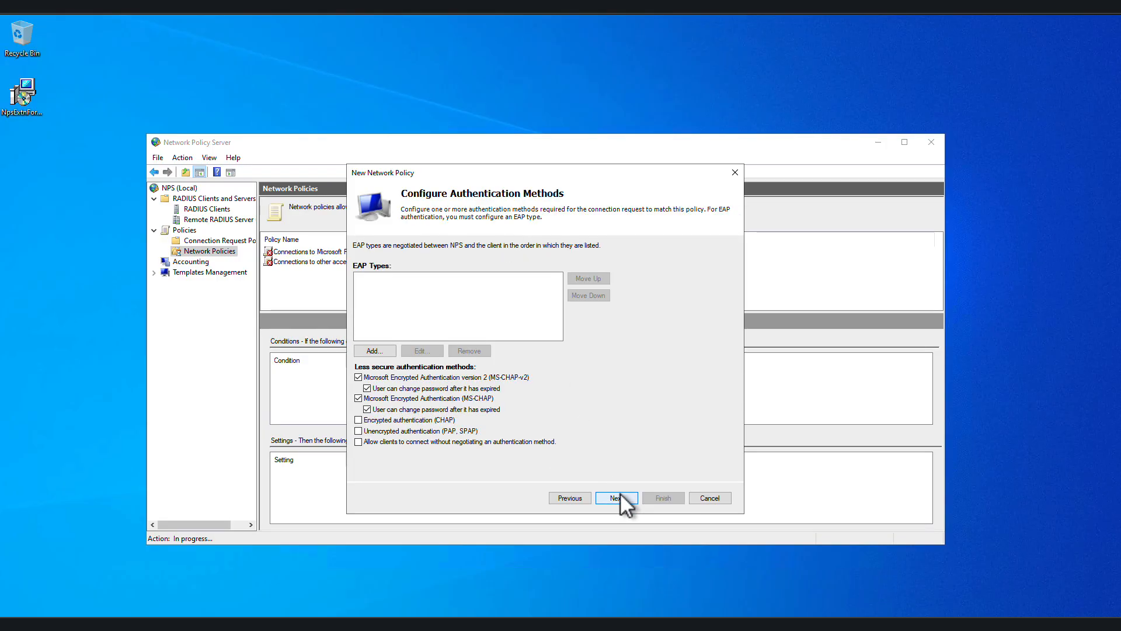
pyautogui.click(359, 377)
pyautogui.click(359, 397)
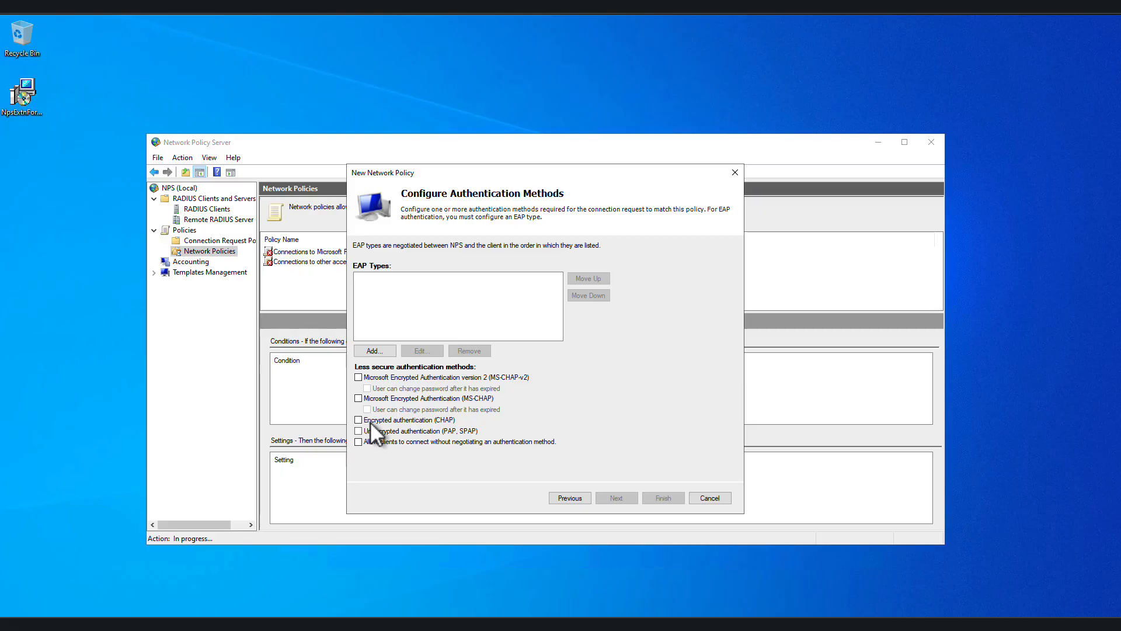
pyautogui.click(374, 430)
pyautogui.click(632, 496)
pyautogui.click(661, 380)
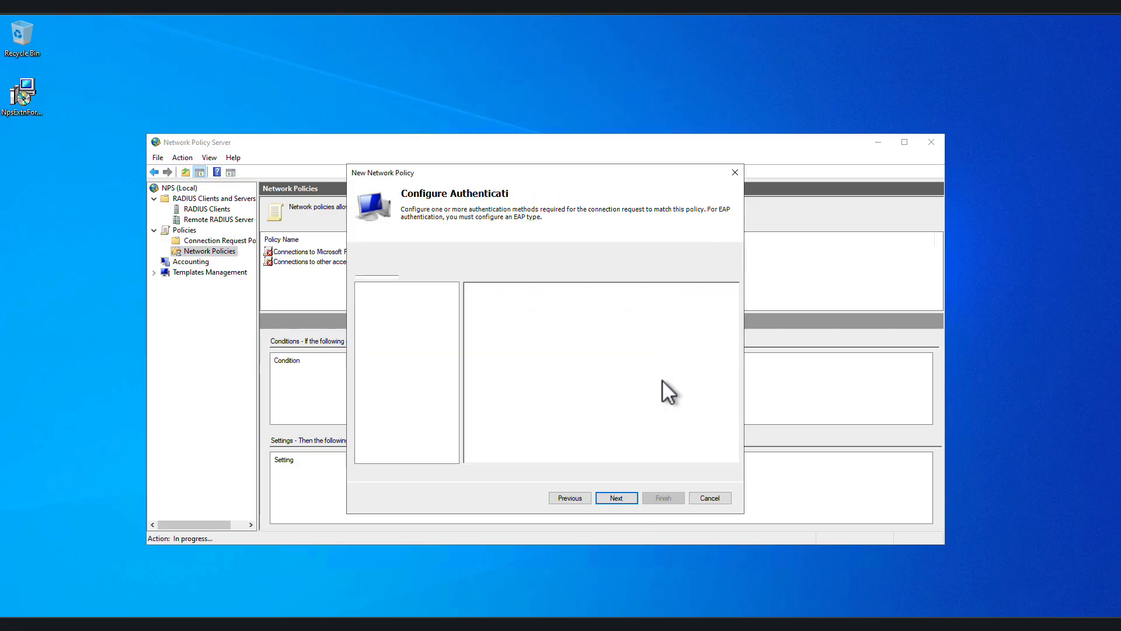
# Review the Session Timeout, Called Station ID, day/time and NAS Port Type constraints without changes.
pyautogui.click(389, 314)
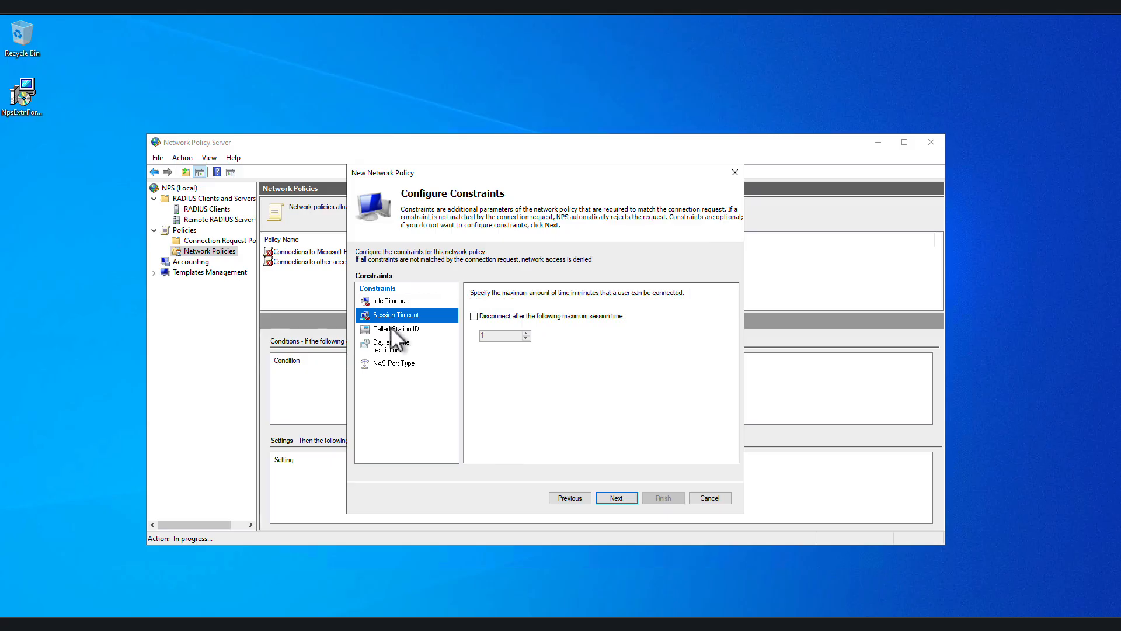
pyautogui.click(391, 328)
pyautogui.click(391, 341)
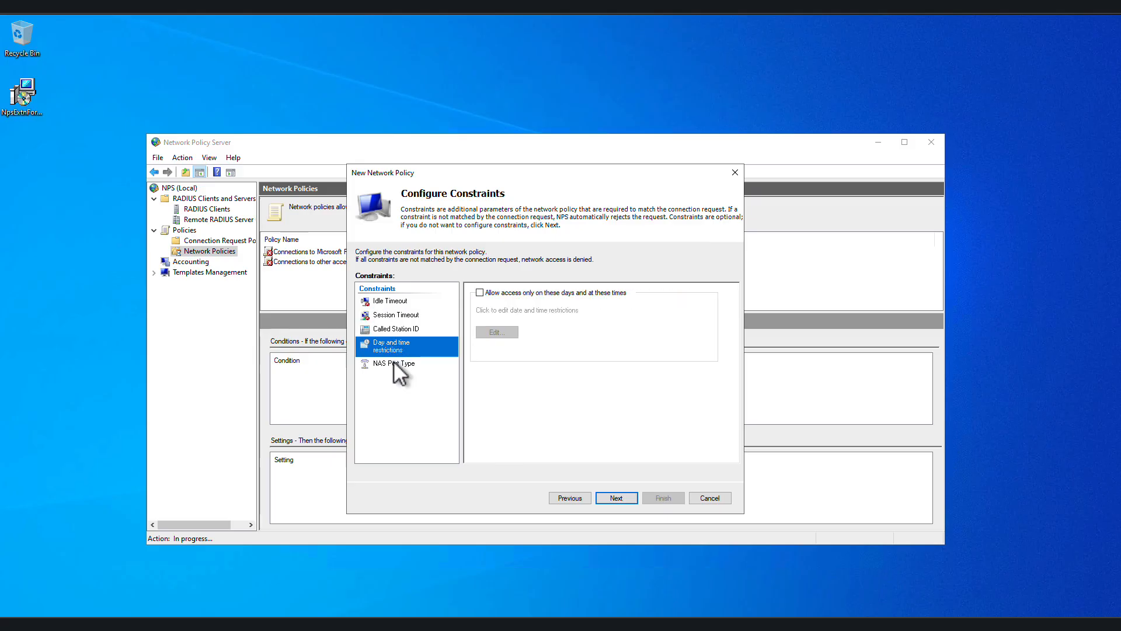
pyautogui.click(394, 361)
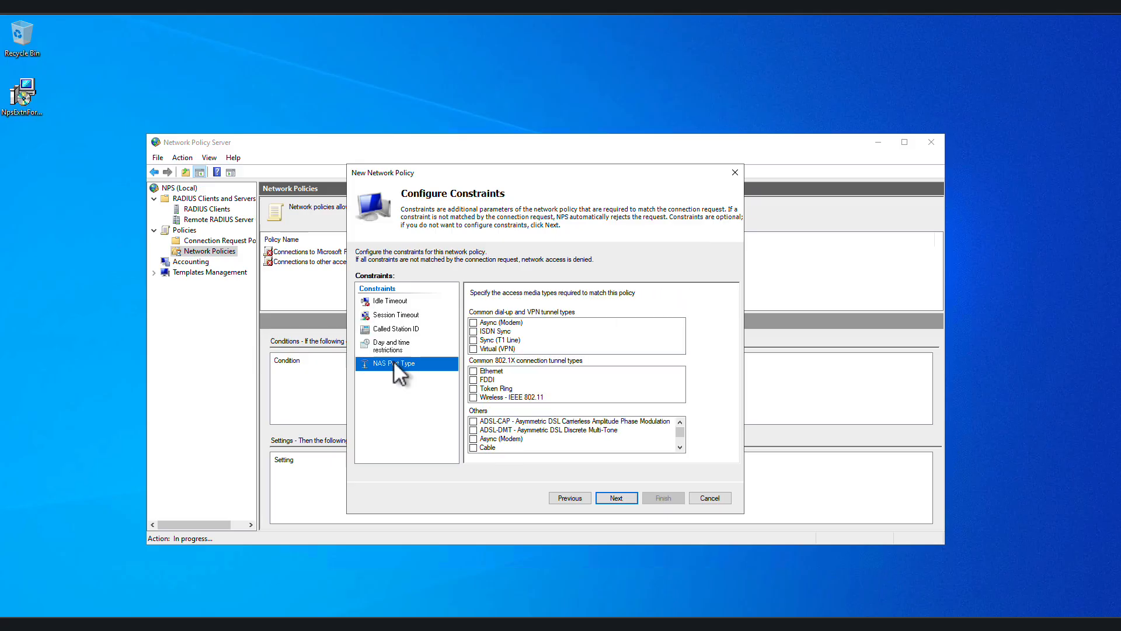
pyautogui.click(615, 496)
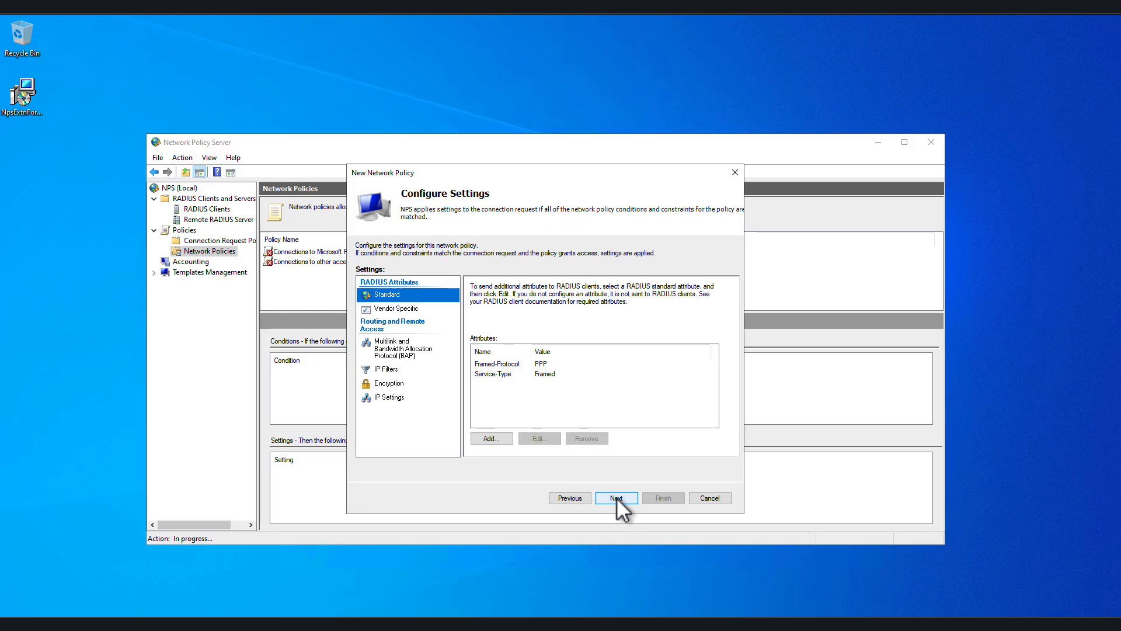
# Check the Framed-Protocol attribute and keep its value as PPP.
pyautogui.click(544, 364)
pyautogui.click(548, 374)
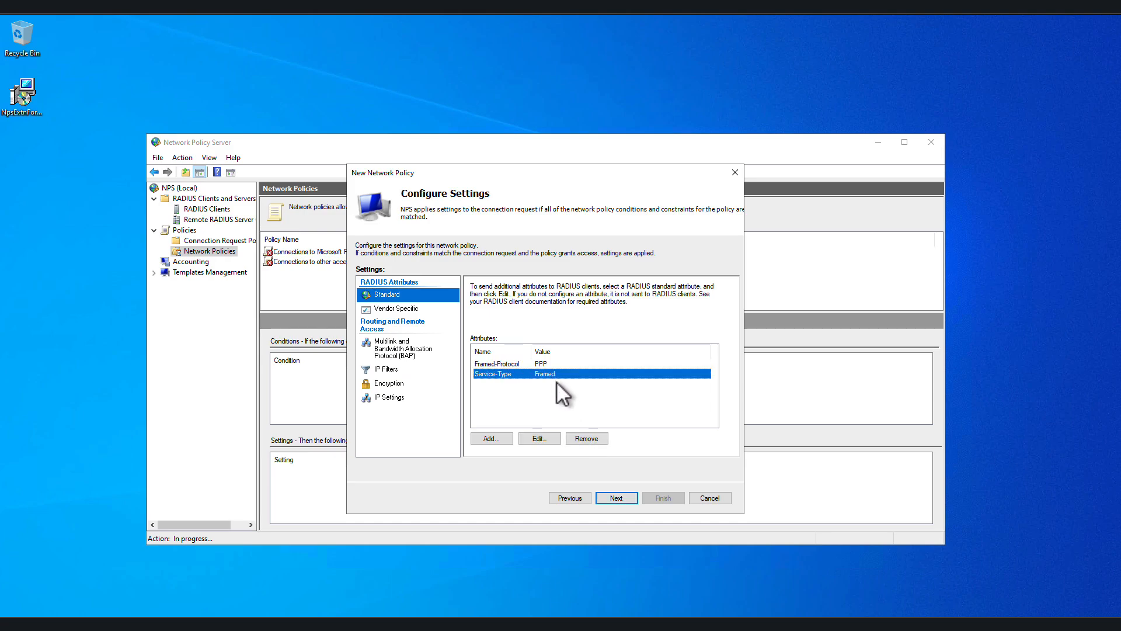
pyautogui.click(527, 362)
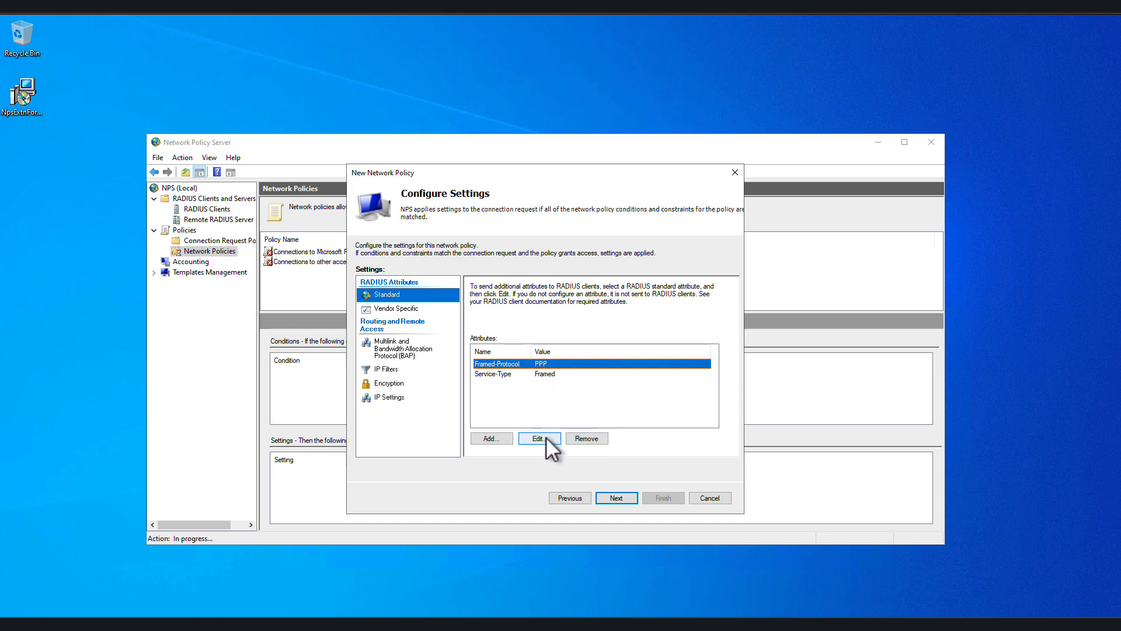
pyautogui.click(545, 437)
pyautogui.click(496, 373)
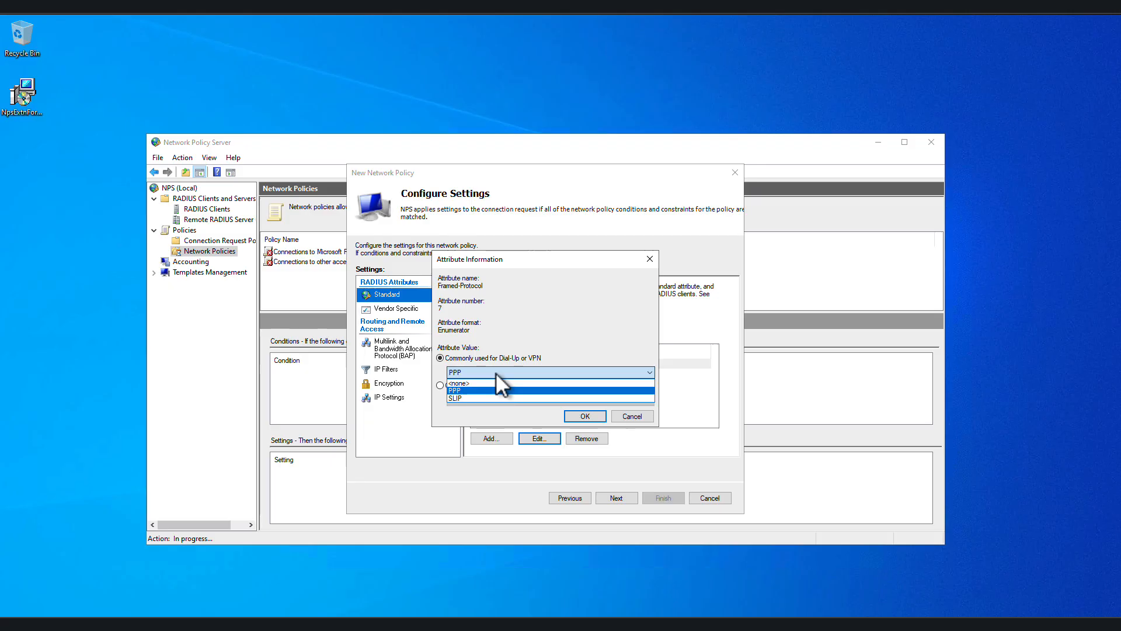
pyautogui.click(597, 313)
pyautogui.click(633, 415)
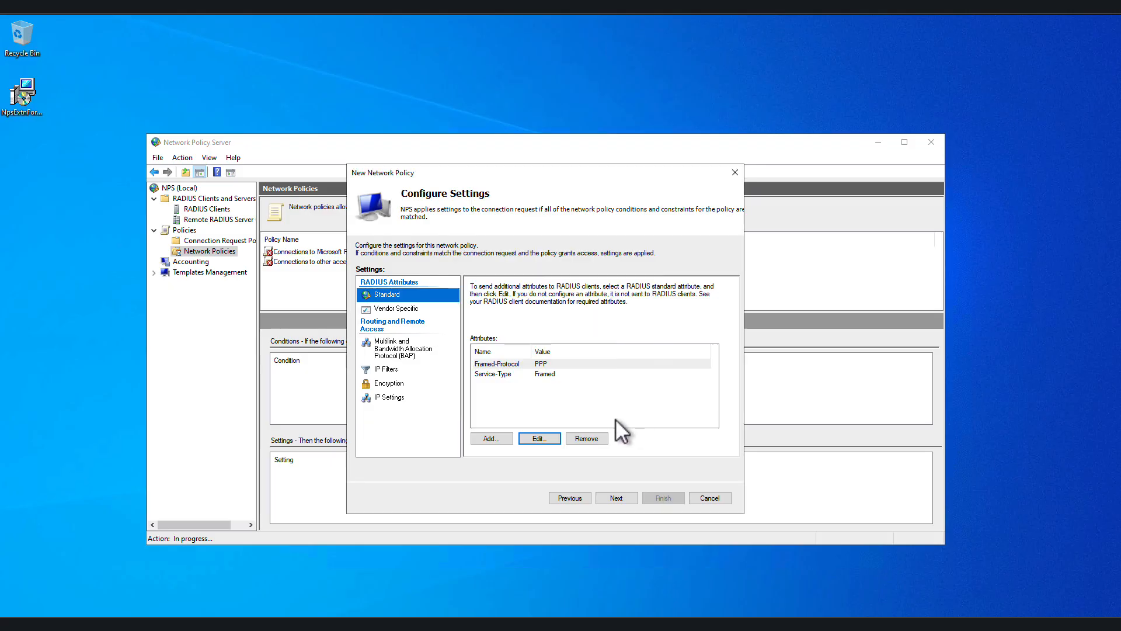
# Check the Service-Type attribute and keep its value as Framed.
pyautogui.click(552, 374)
pyautogui.click(542, 437)
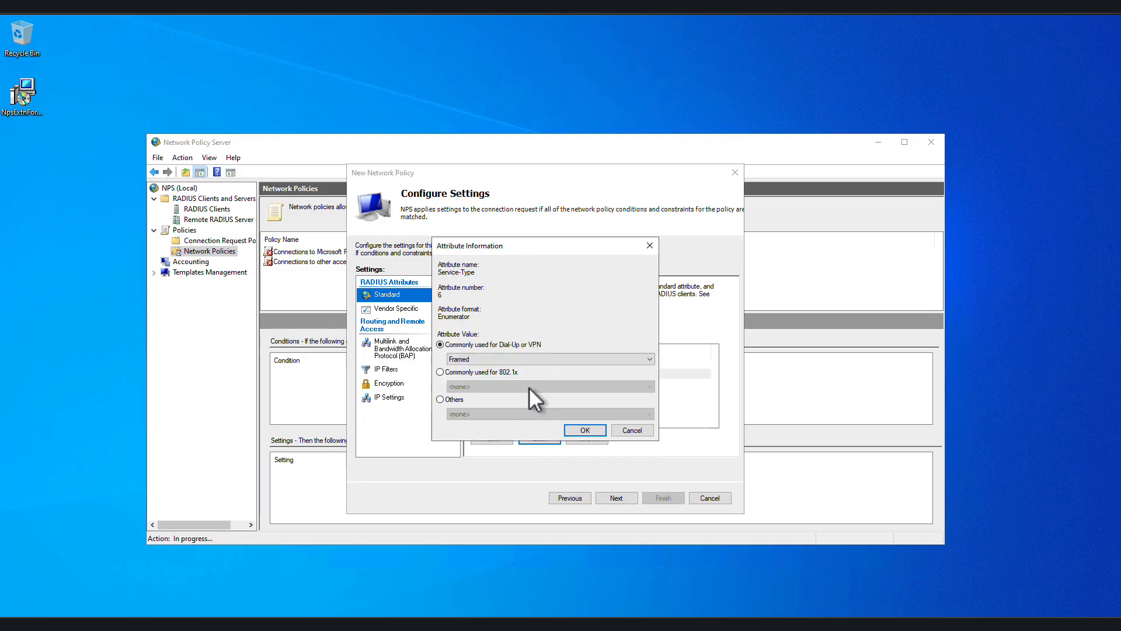
pyautogui.click(493, 357)
pyautogui.click(583, 283)
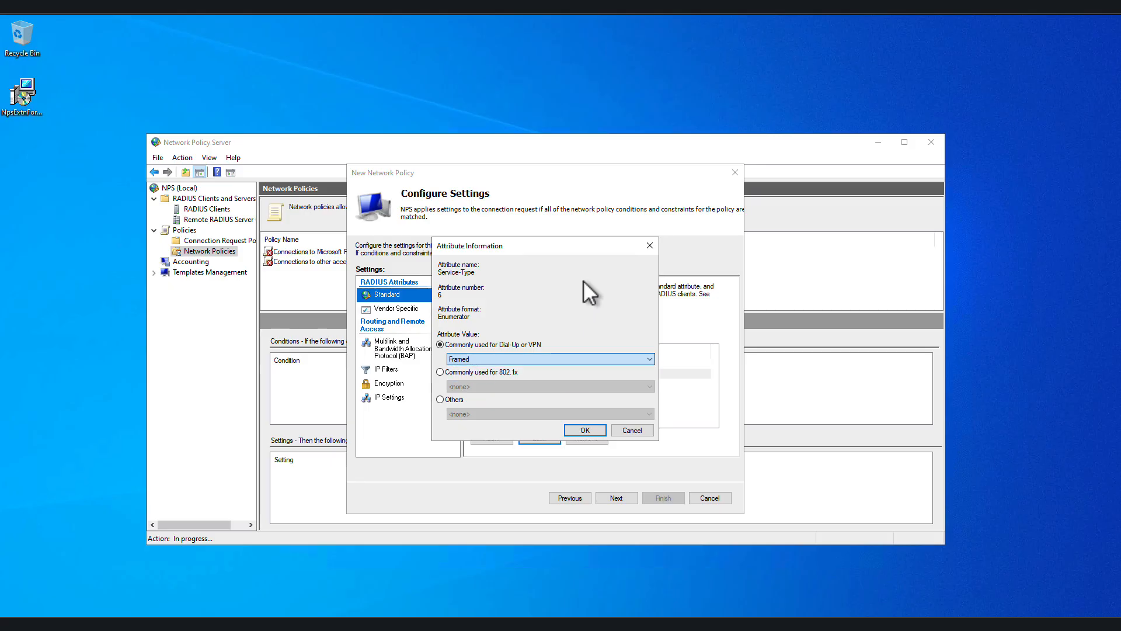
pyautogui.click(601, 430)
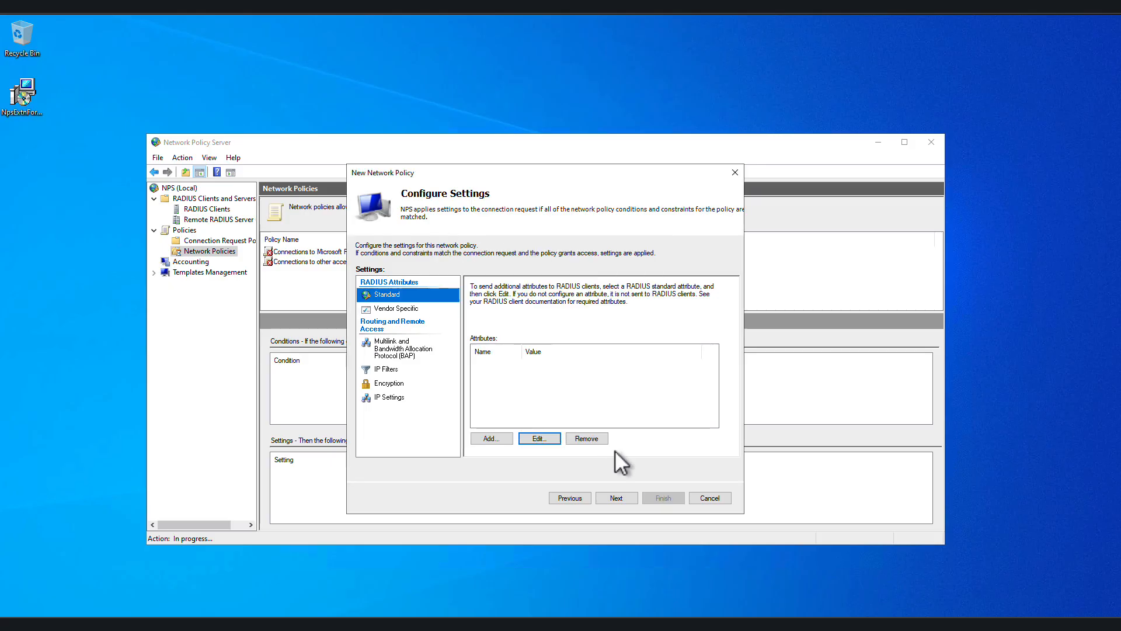
pyautogui.click(620, 500)
# Finish the new policy and disable the Routing and Remote Access default policy.
pyautogui.click(660, 497)
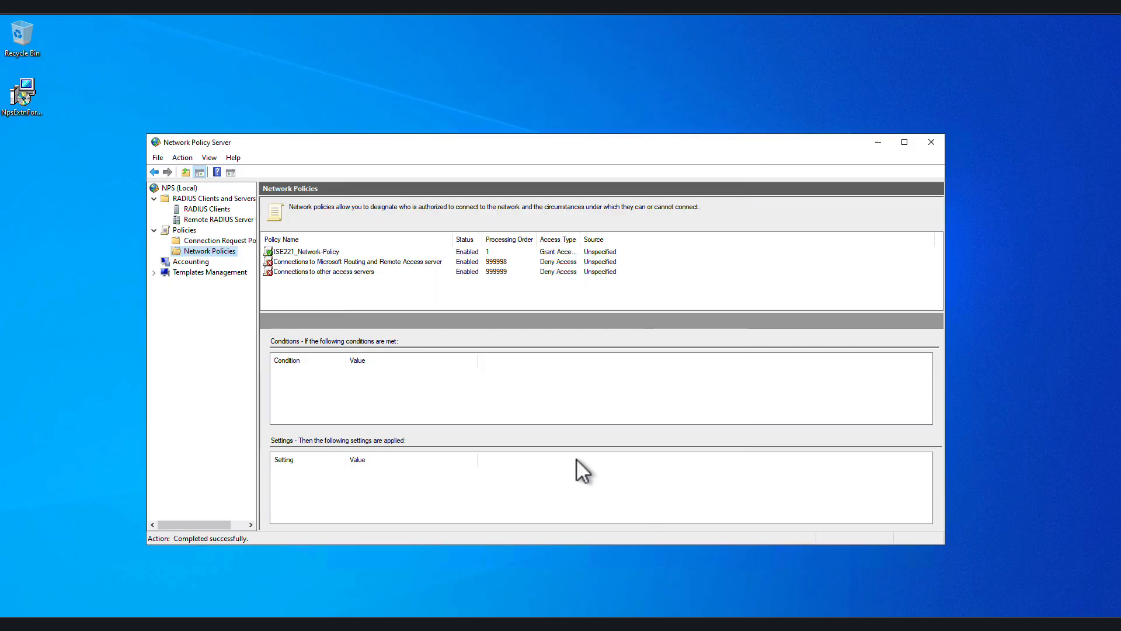
pyautogui.click(307, 253)
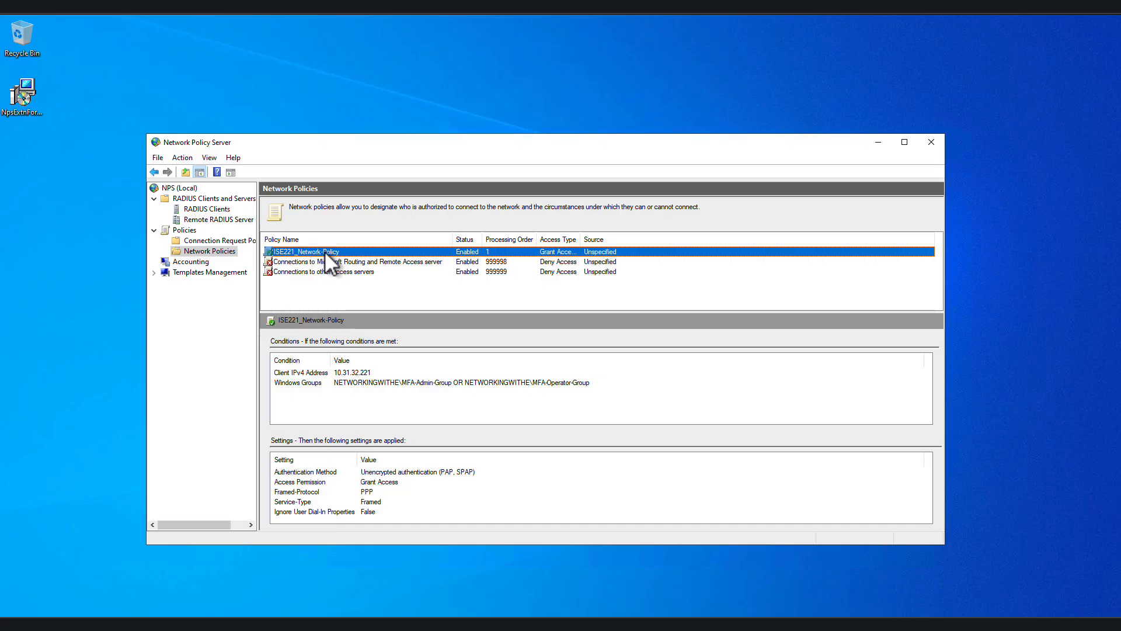
pyautogui.click(384, 261)
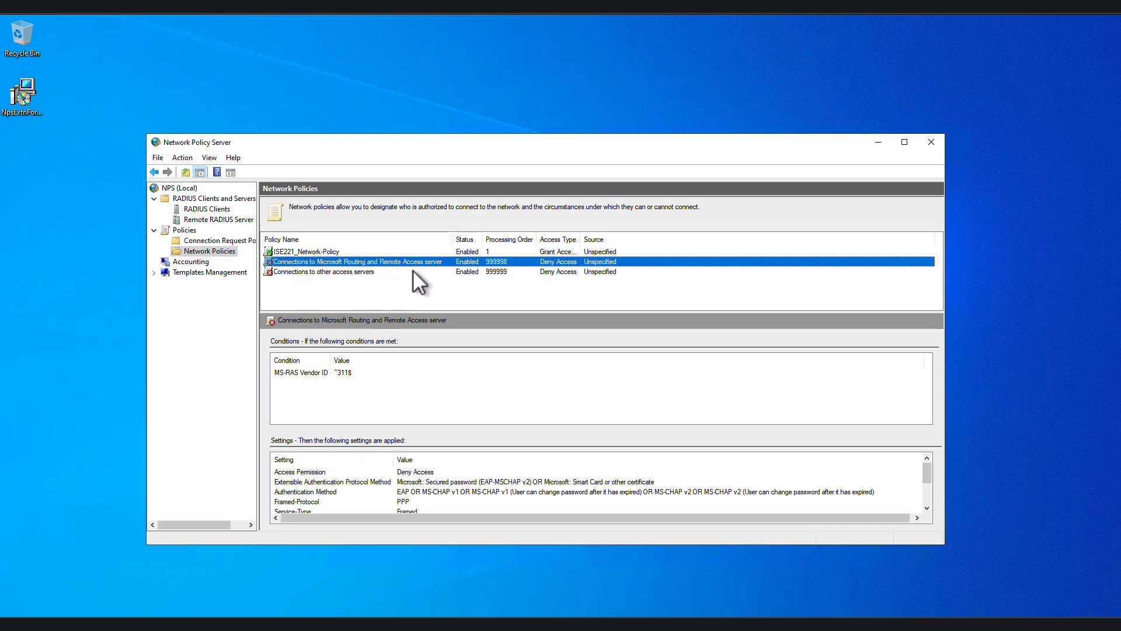
pyautogui.rightClick(355, 261)
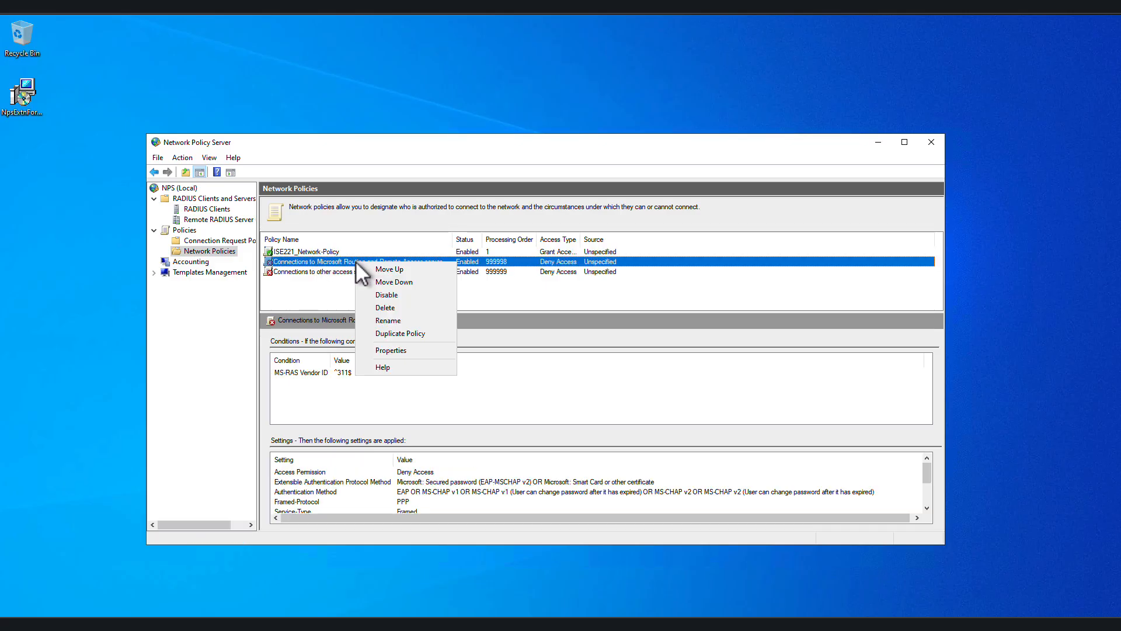
pyautogui.click(390, 296)
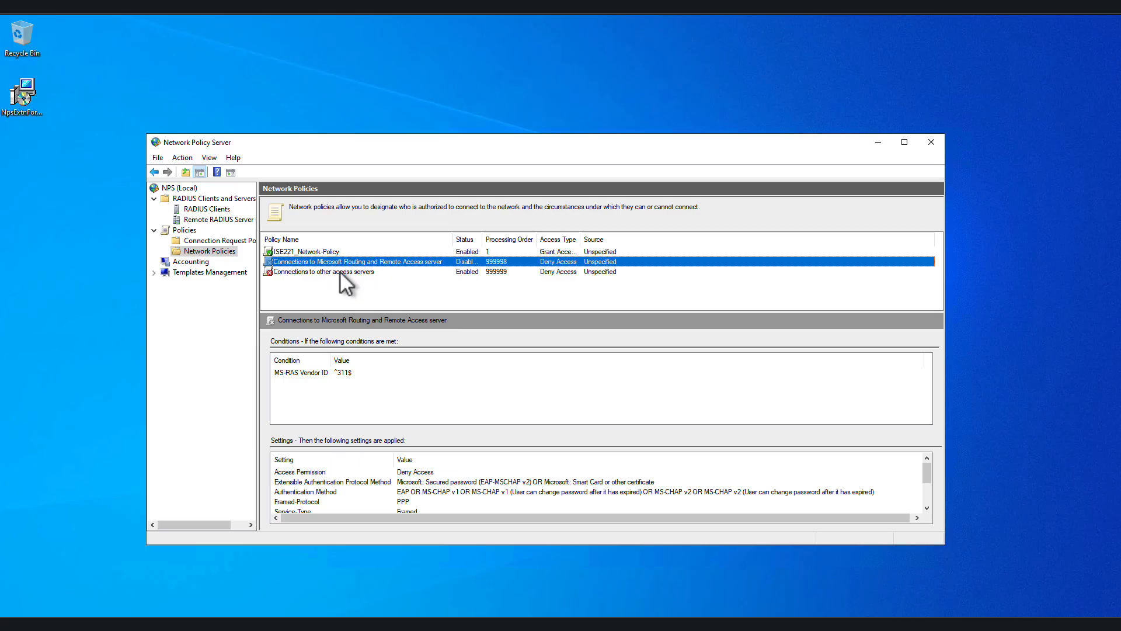
# Disable the 'Connections to other access servers' default policy.
pyautogui.click(340, 271)
pyautogui.rightClick(356, 272)
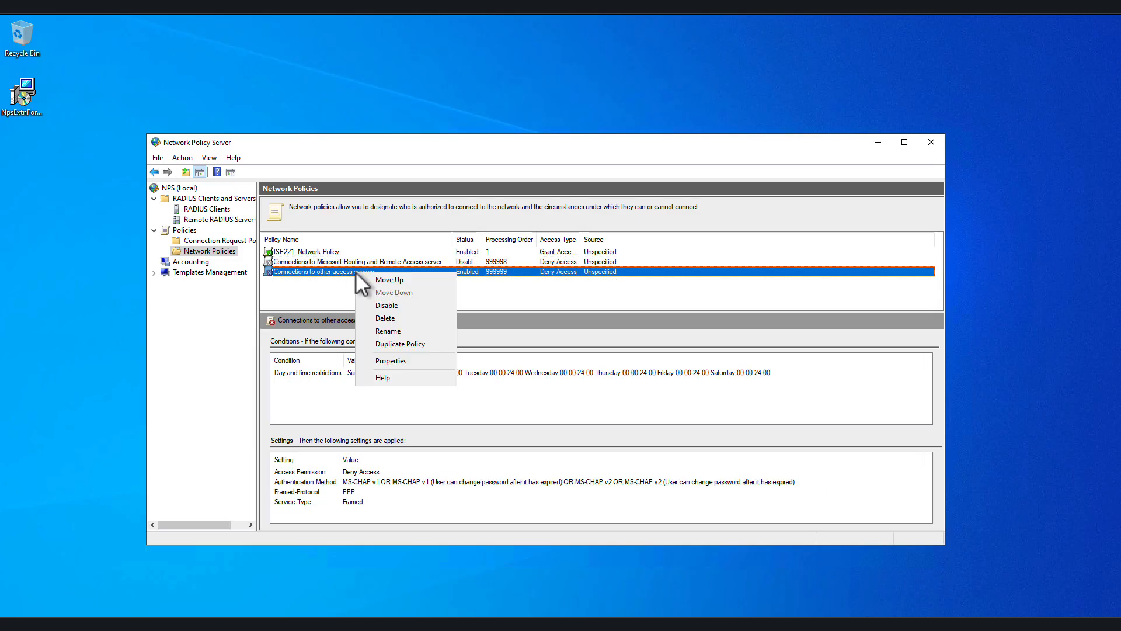
pyautogui.click(387, 305)
pyautogui.doubleClick(331, 253)
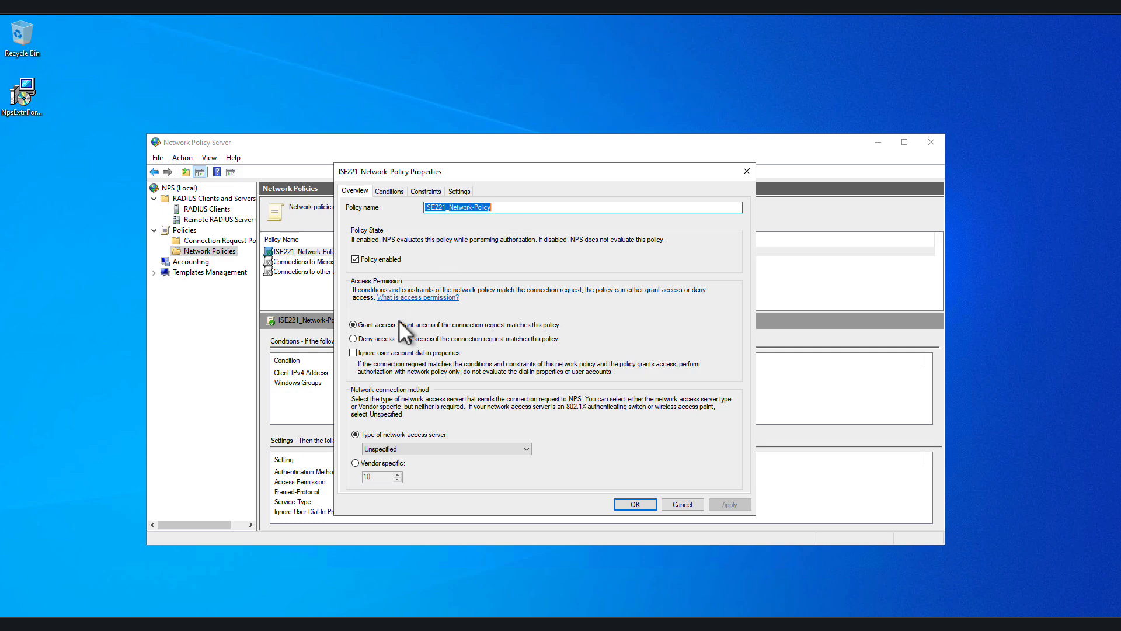
pyautogui.click(394, 193)
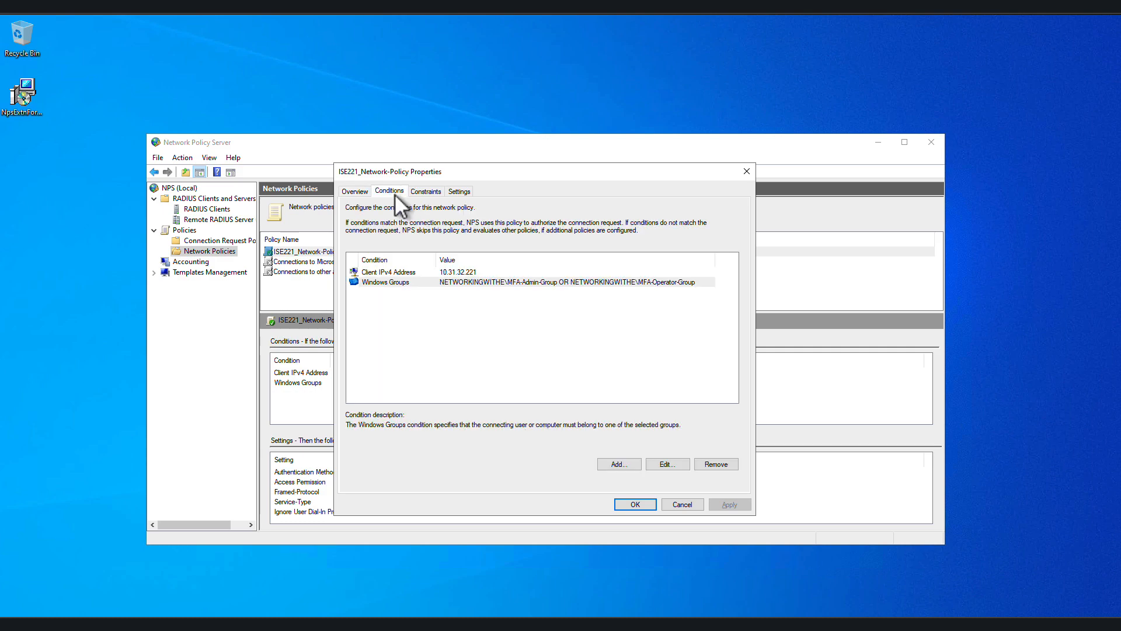
pyautogui.click(409, 274)
pyautogui.click(423, 282)
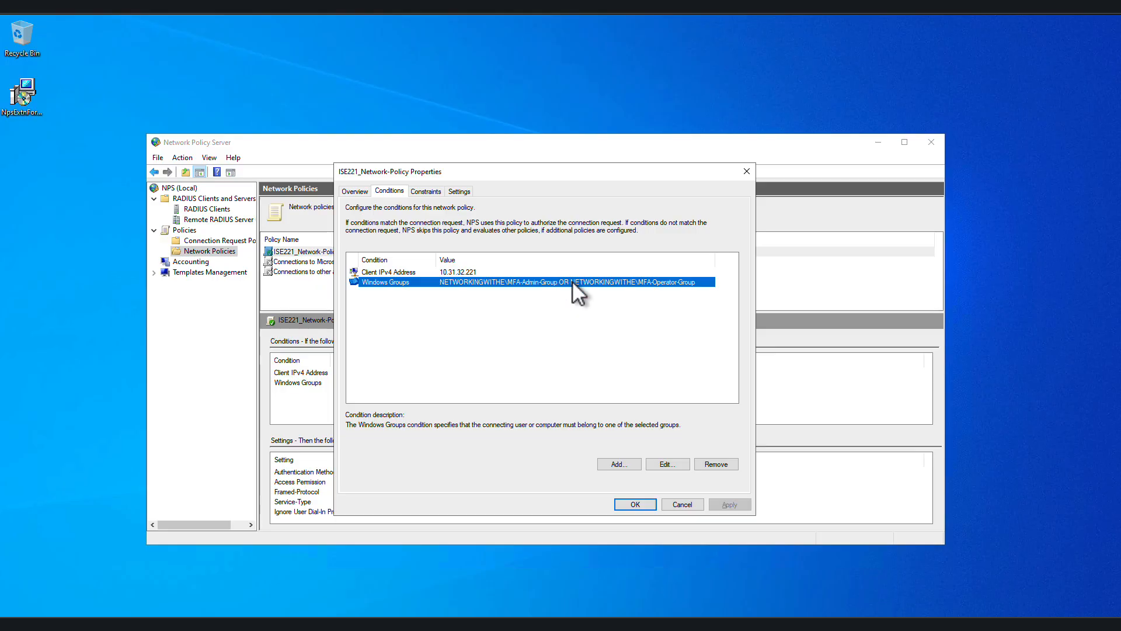
pyautogui.click(425, 193)
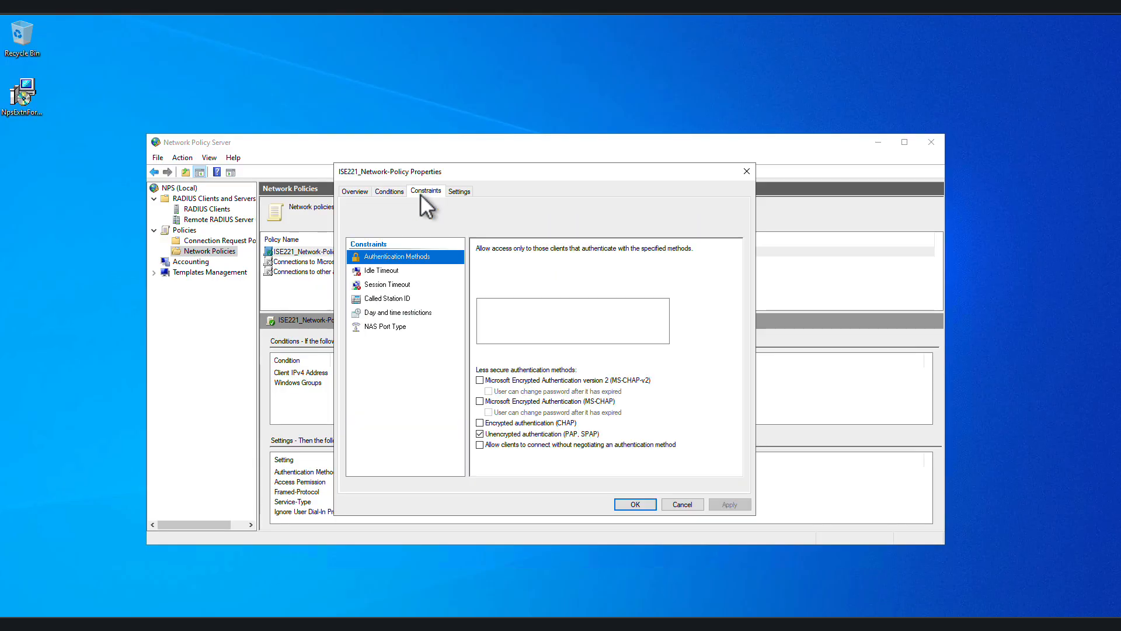
pyautogui.click(398, 269)
pyautogui.click(398, 283)
pyautogui.click(392, 297)
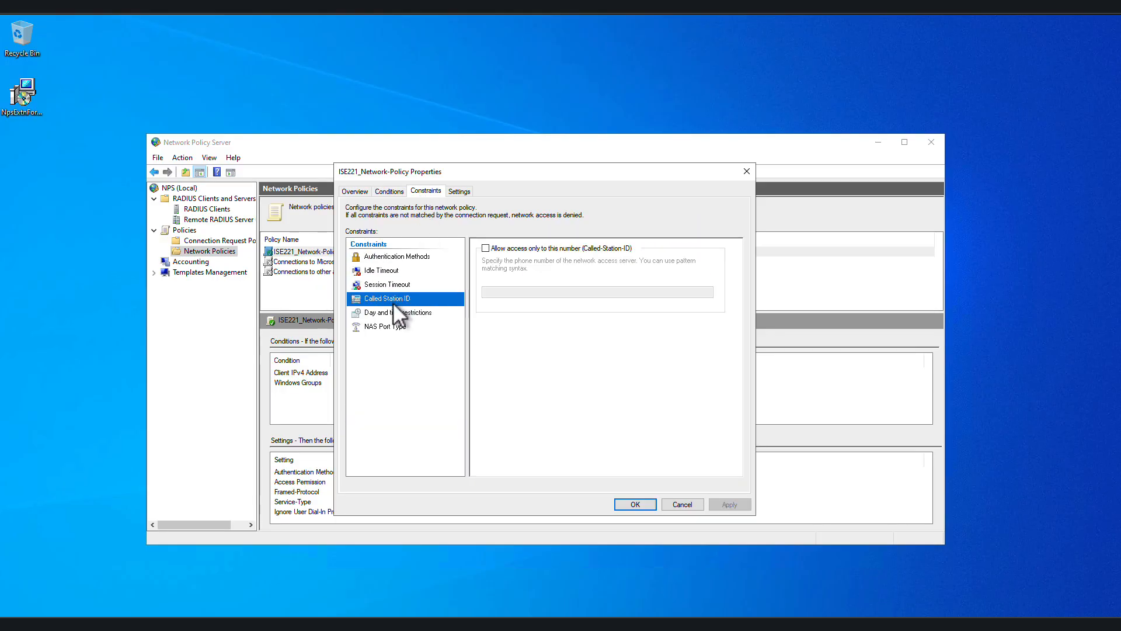
pyautogui.click(392, 311)
pyautogui.click(394, 327)
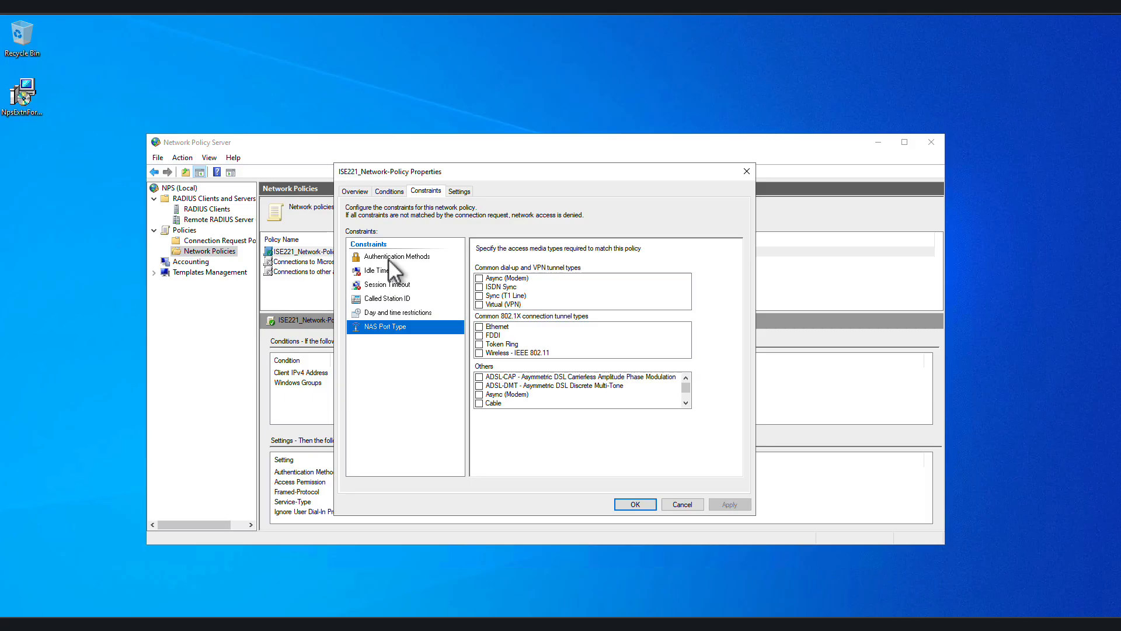
pyautogui.click(388, 258)
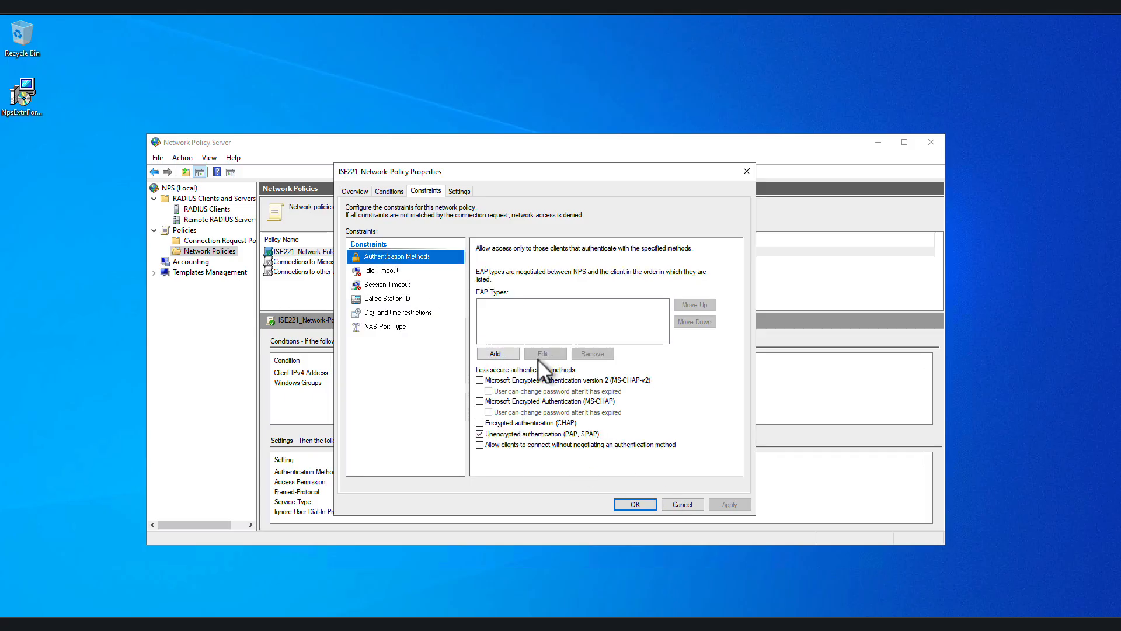
pyautogui.click(465, 192)
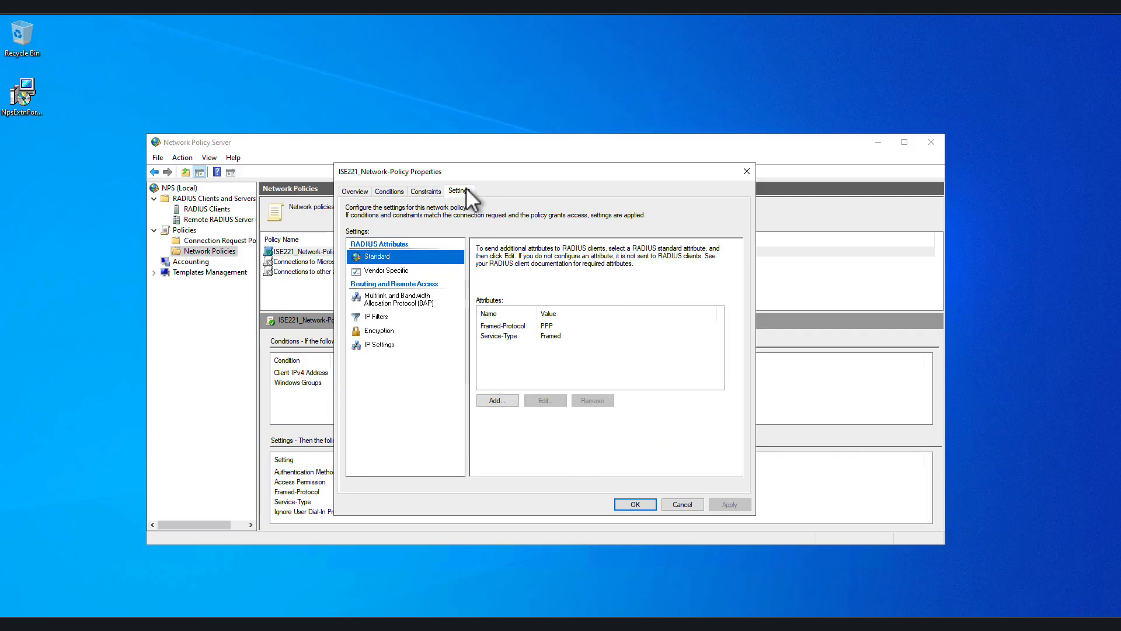
pyautogui.click(402, 271)
pyautogui.click(385, 298)
pyautogui.click(383, 317)
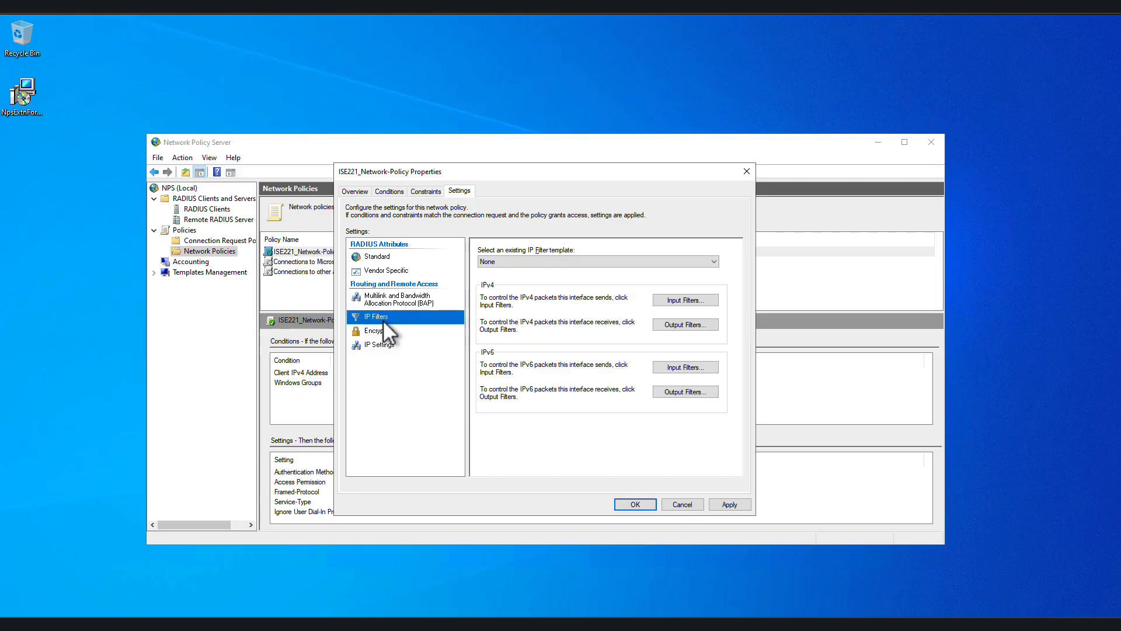
pyautogui.click(382, 331)
pyautogui.click(384, 344)
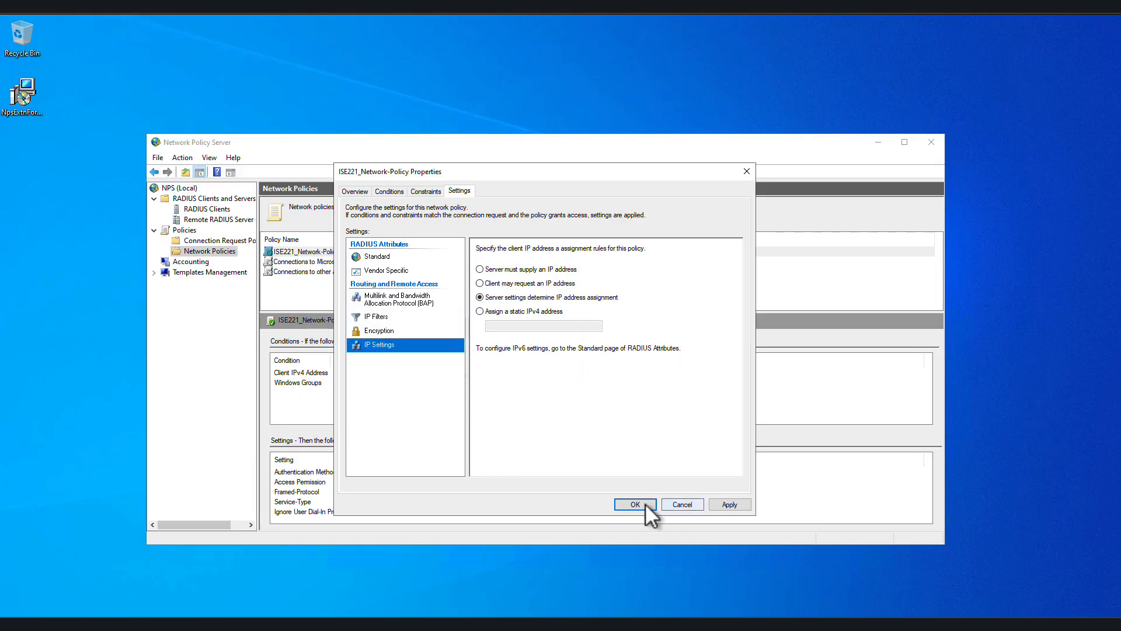
pyautogui.click(643, 503)
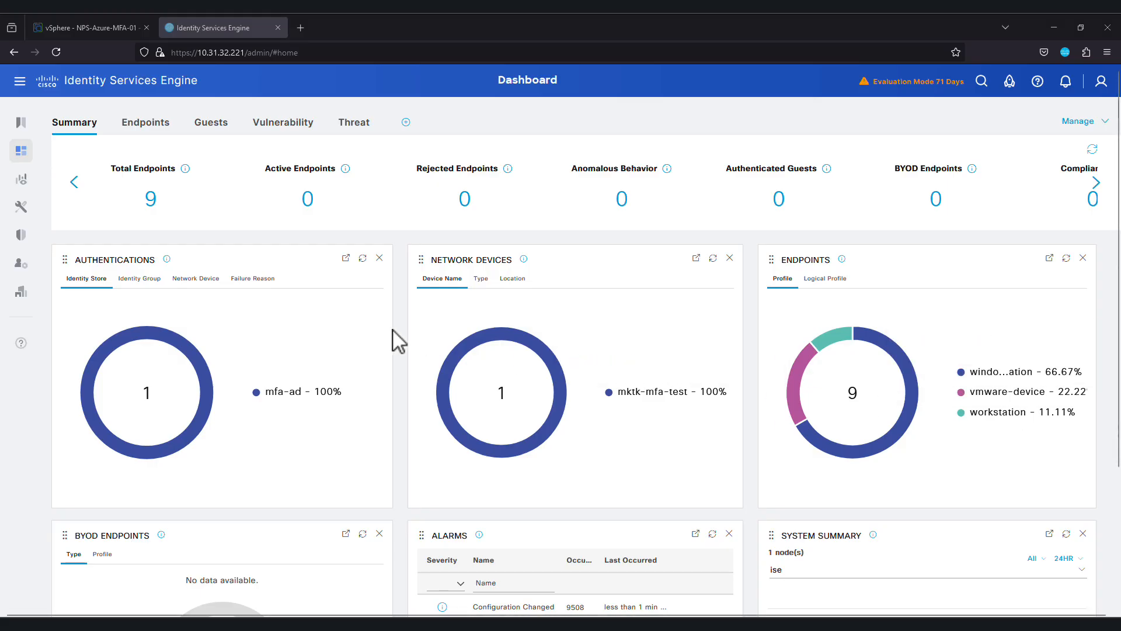
# Go to External Identity Sources, select RADIUS Token, and add a new RADIUS token source.
pyautogui.moveTo(21, 264)
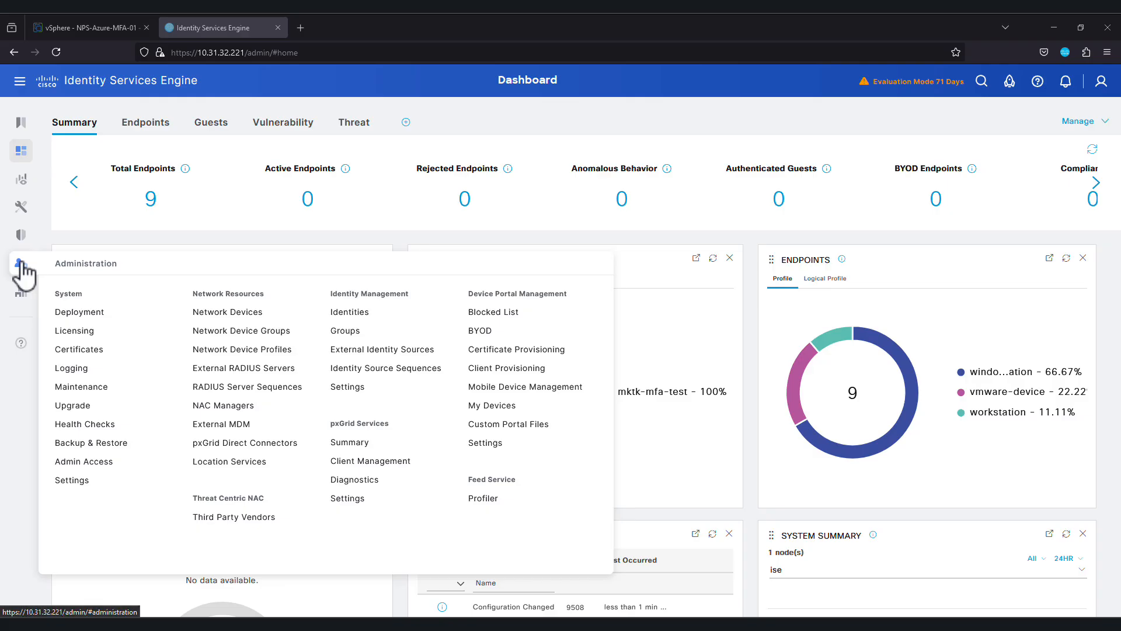
pyautogui.click(383, 353)
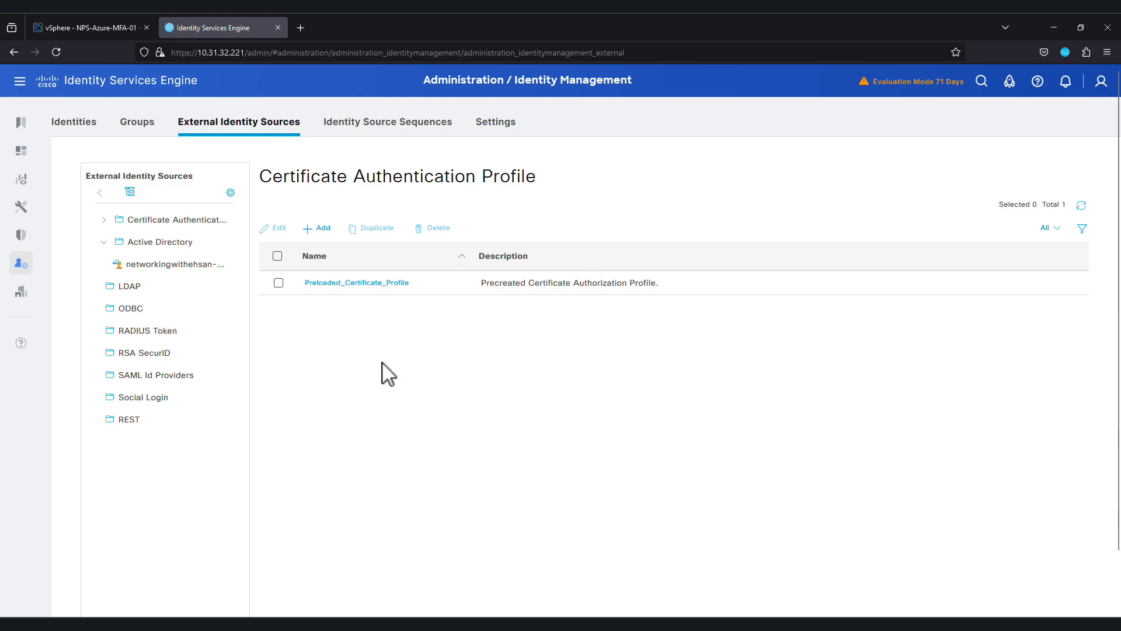
pyautogui.click(151, 331)
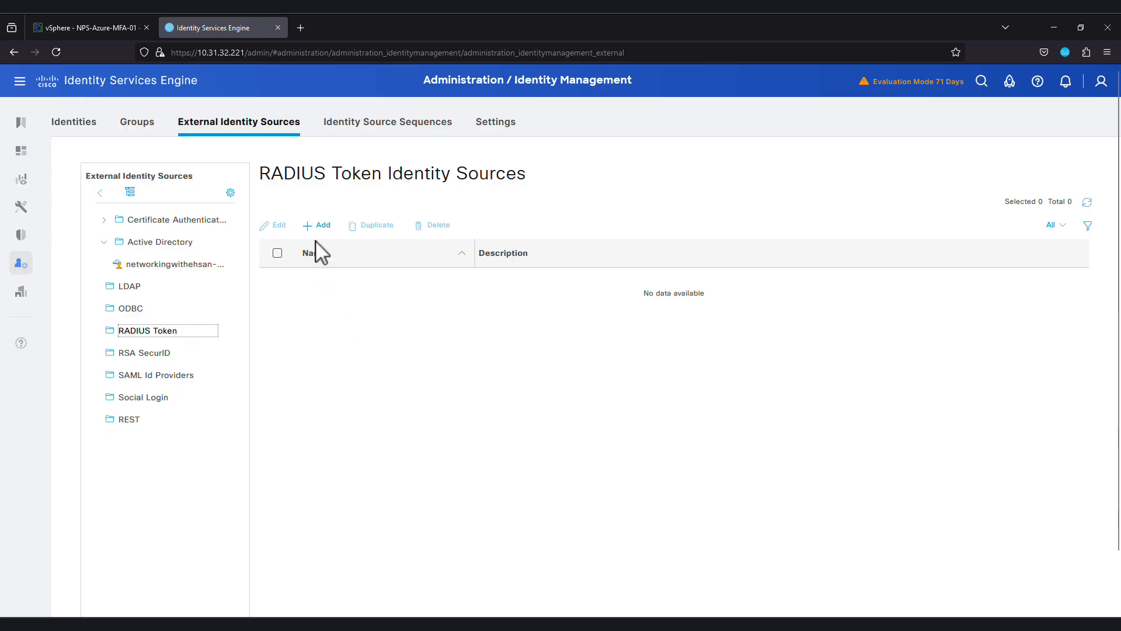
pyautogui.click(318, 225)
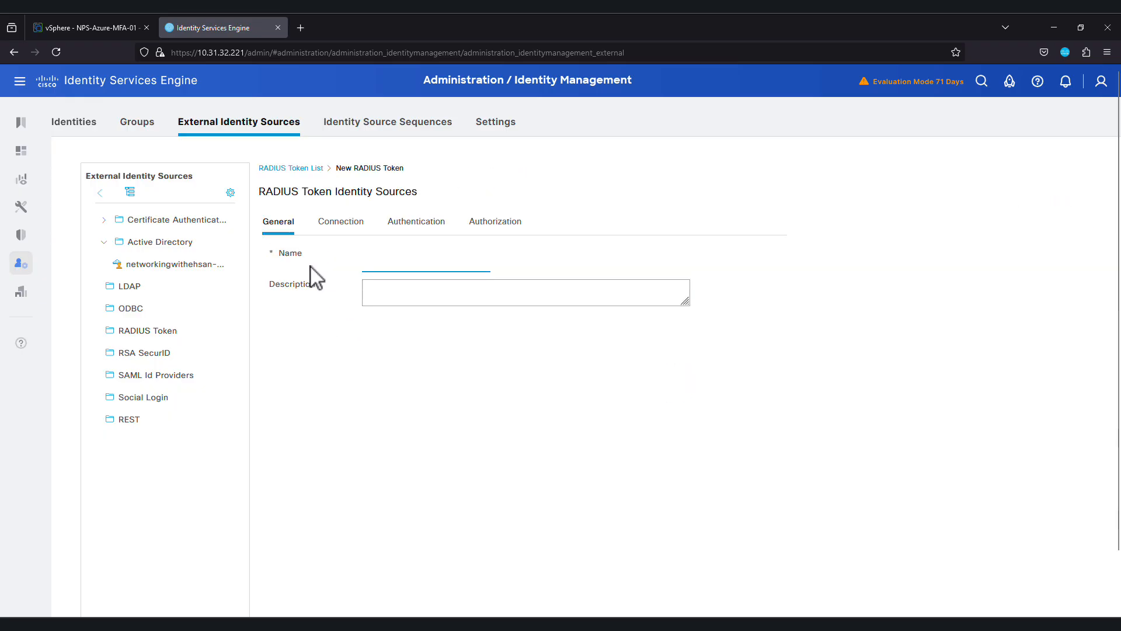
# Name the new RADIUS token source NPS_MFA, replacing the hyphen with an underscore.
pyautogui.click(392, 268)
pyautogui.write('NPS')
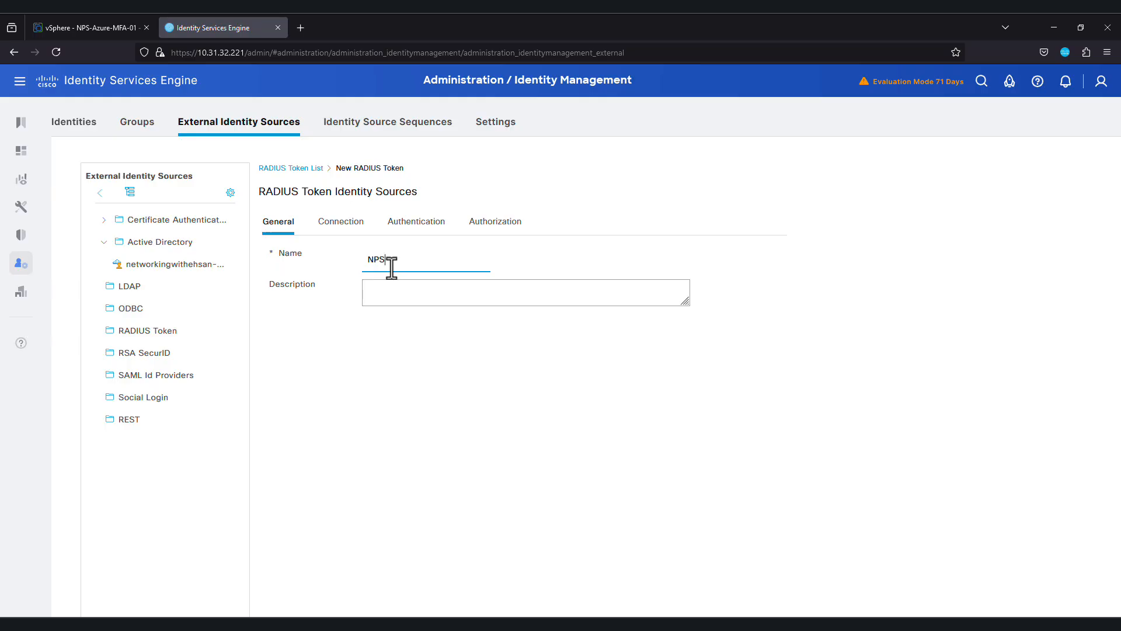
pyautogui.write('-MFA')
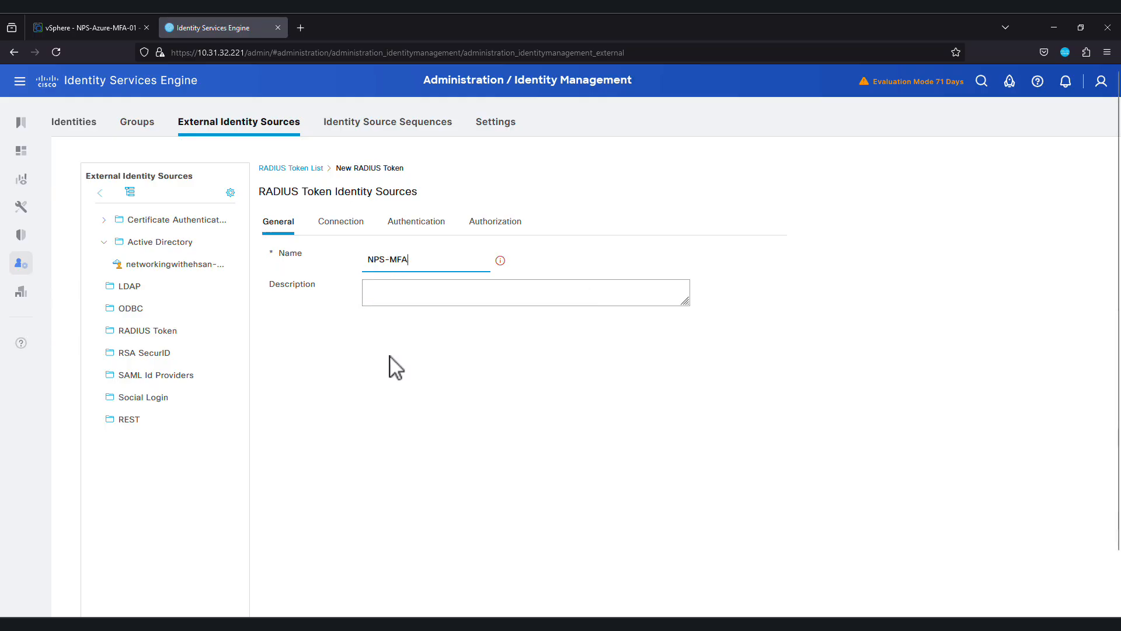
pyautogui.click(389, 259)
pyautogui.press('BackSpace')
pyautogui.write('_')
# On the Connection settings, enter primary Host IP 10.31.32.19 and check the network diagram for the NPS address.
pyautogui.click(344, 226)
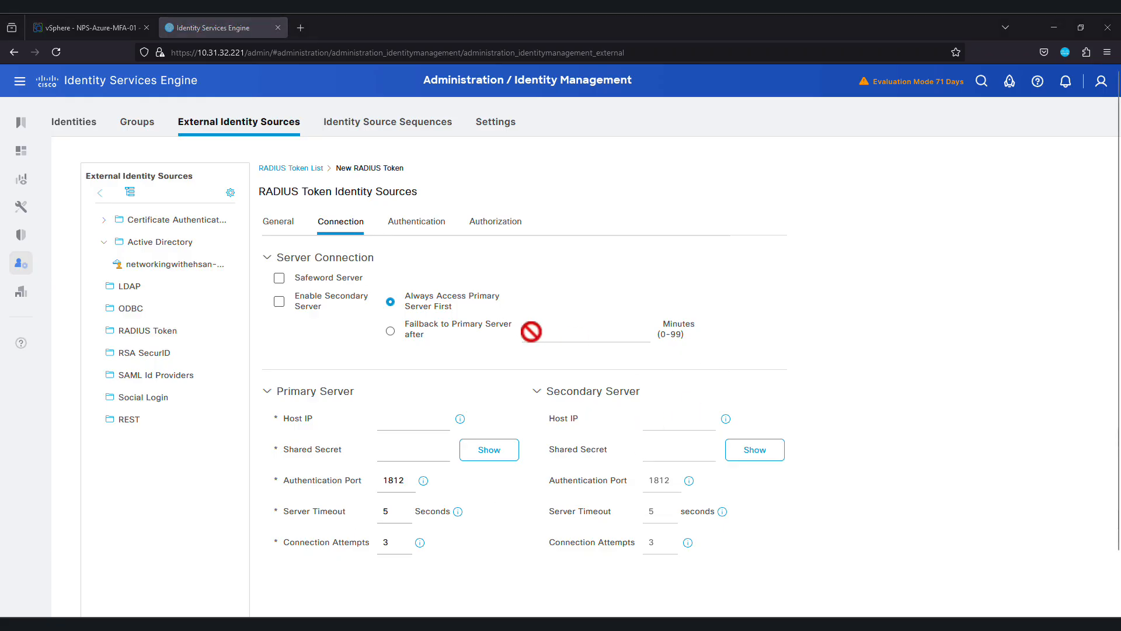
pyautogui.click(410, 421)
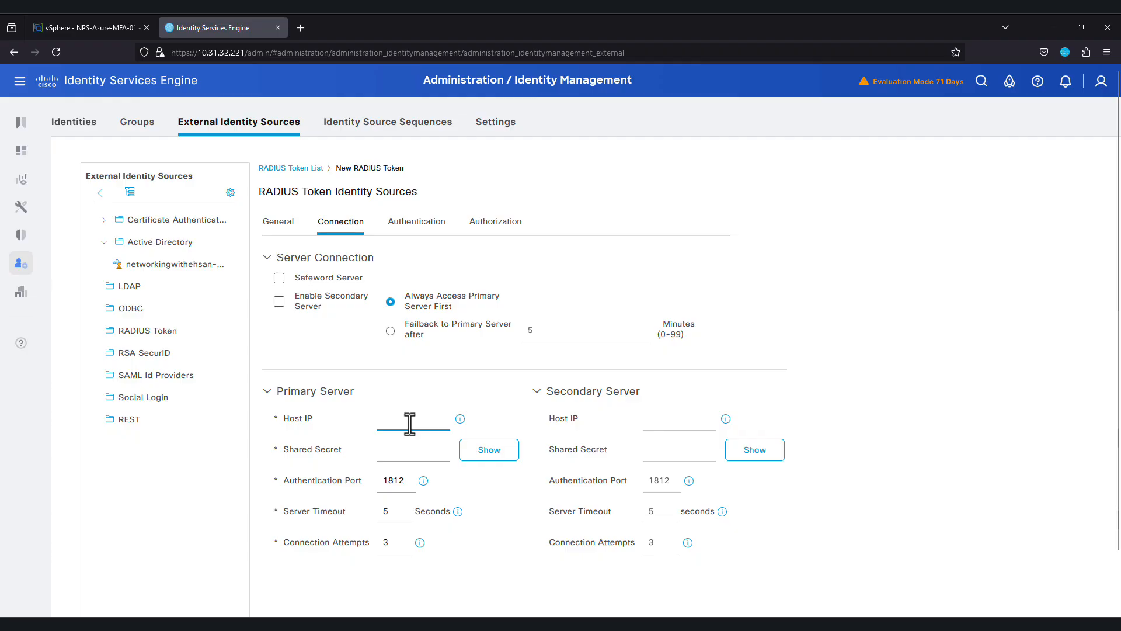
pyautogui.write('10.31.32.195')
pyautogui.hotkey('alt', 'Tab')
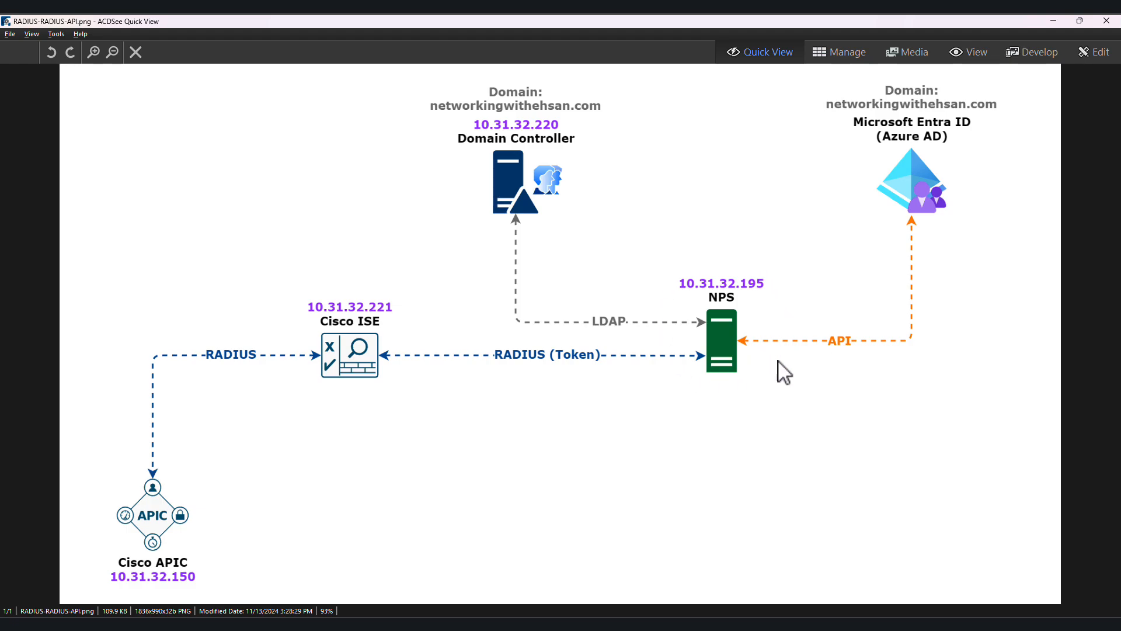
# Enter the primary server's shared secret and select the Server Timeout value to change it to 45.
pyautogui.hotkey('alt', 'Tab')
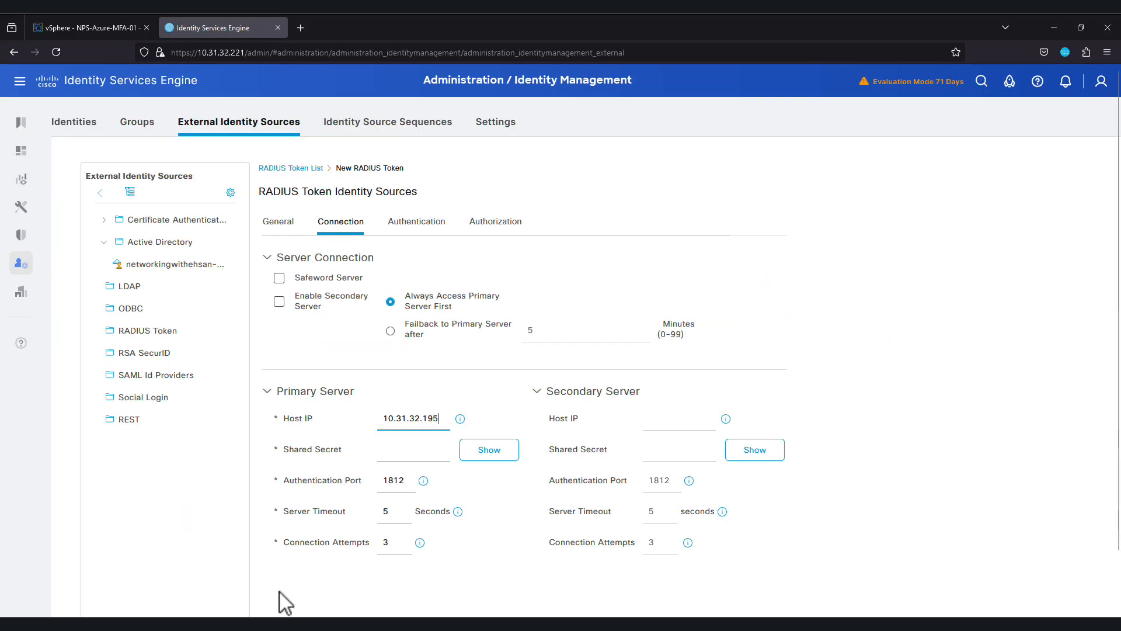
pyautogui.click(386, 453)
pyautogui.write('•••')
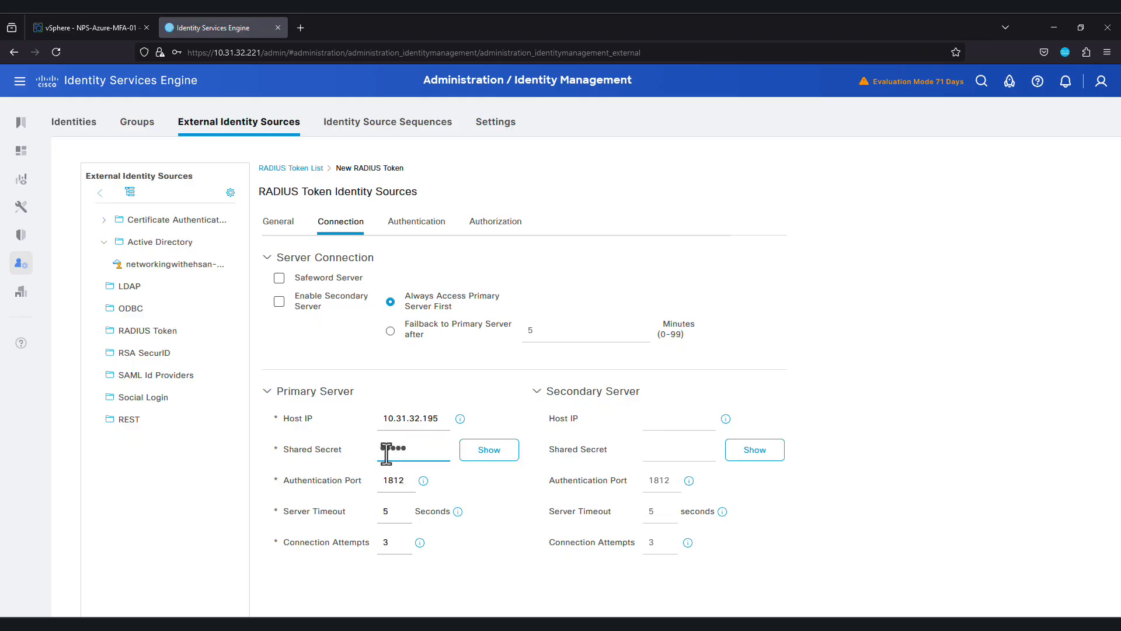
pyautogui.moveTo(347, 511); pyautogui.dragTo(280, 518)
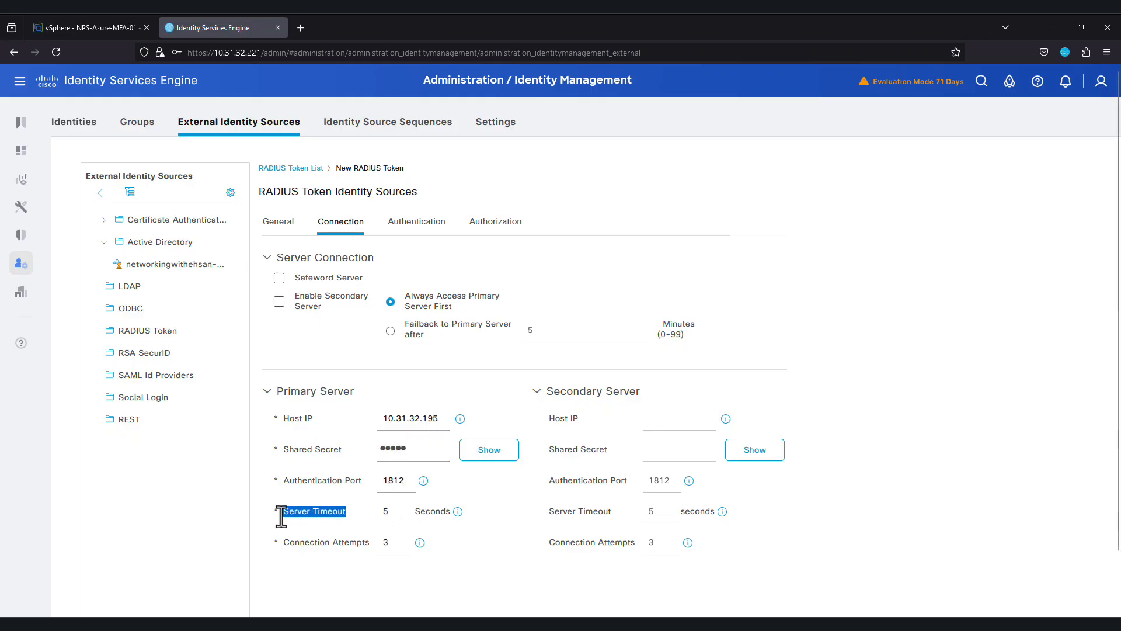
pyautogui.doubleClick(385, 511)
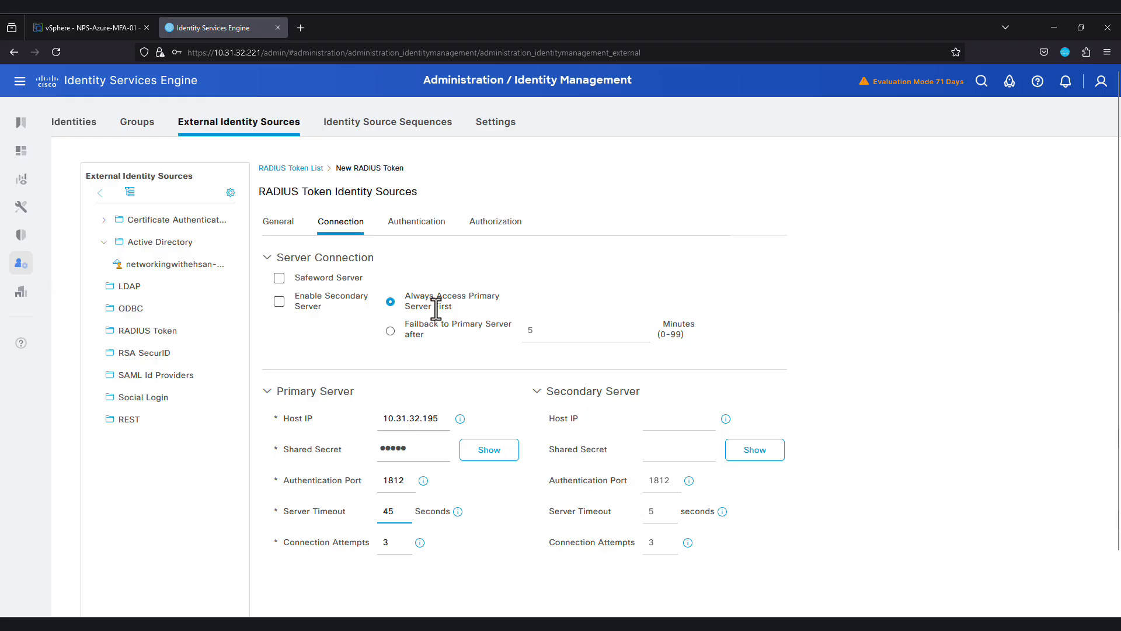
# Enable passcode caching with a 60-second aging time and identity caching, then submit NPS_MFA.
pyautogui.click(410, 228)
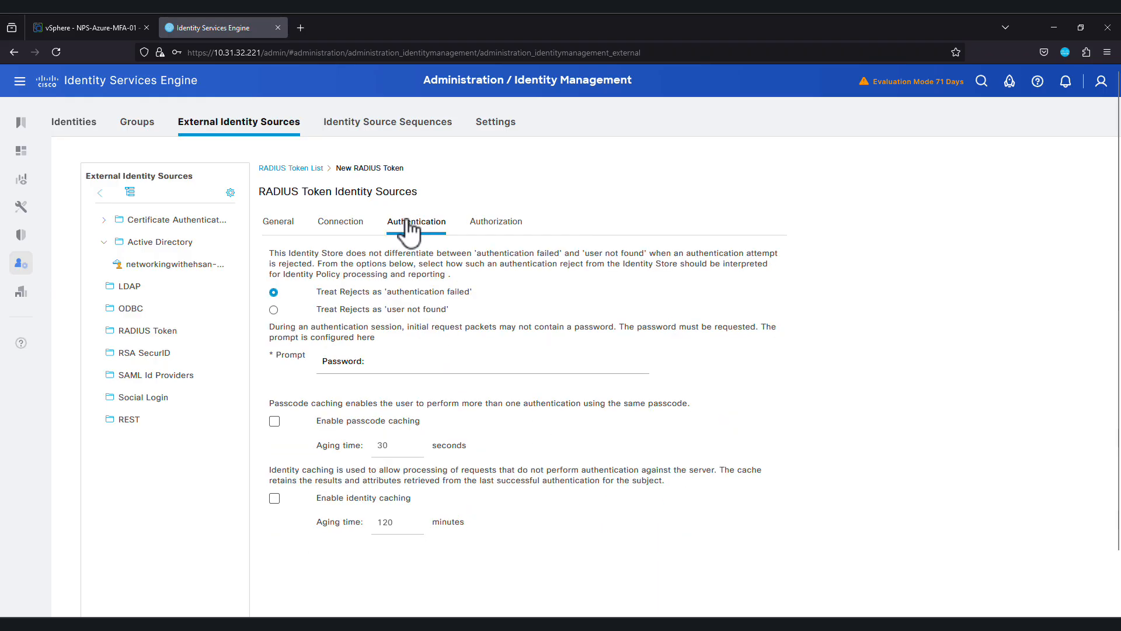
pyautogui.click(274, 421)
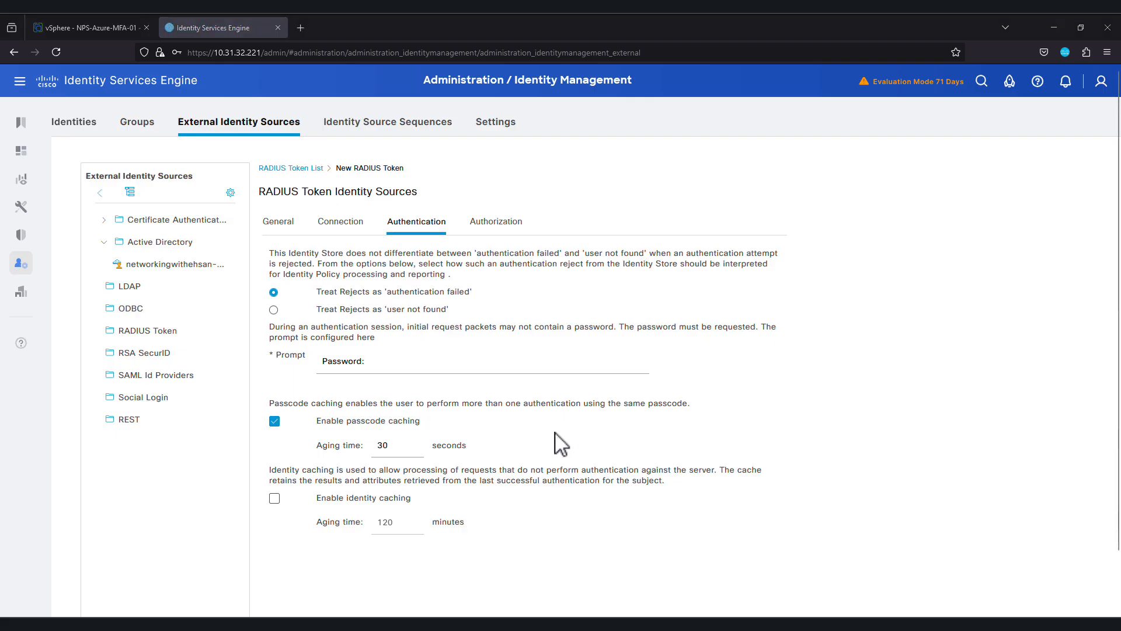
pyautogui.moveTo(396, 449); pyautogui.dragTo(343, 450)
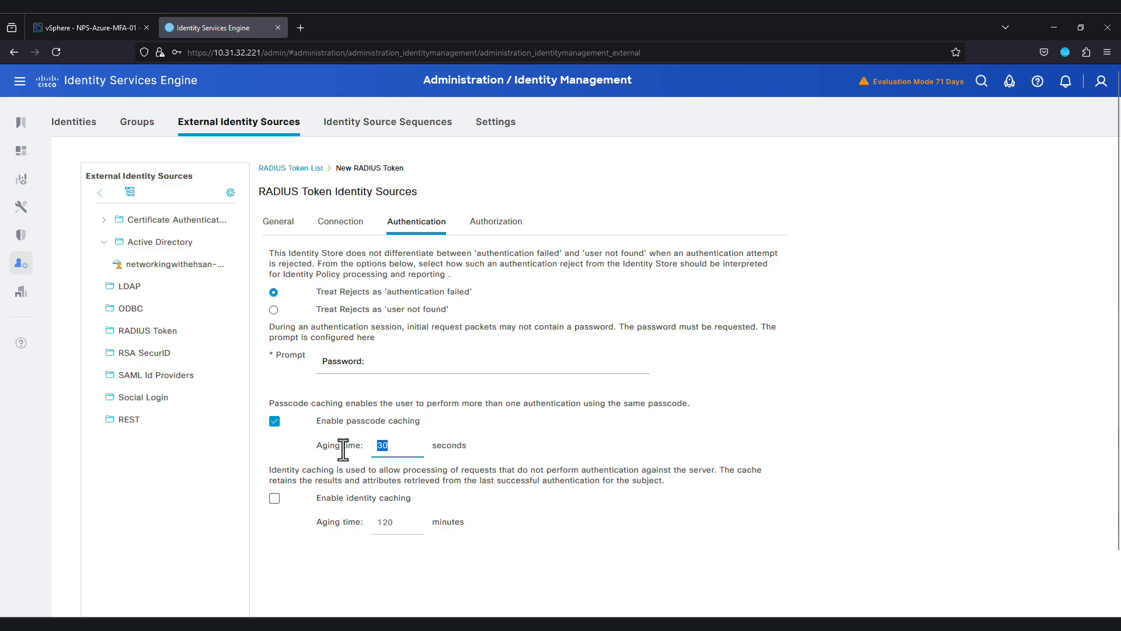
pyautogui.write('60')
pyautogui.click(274, 498)
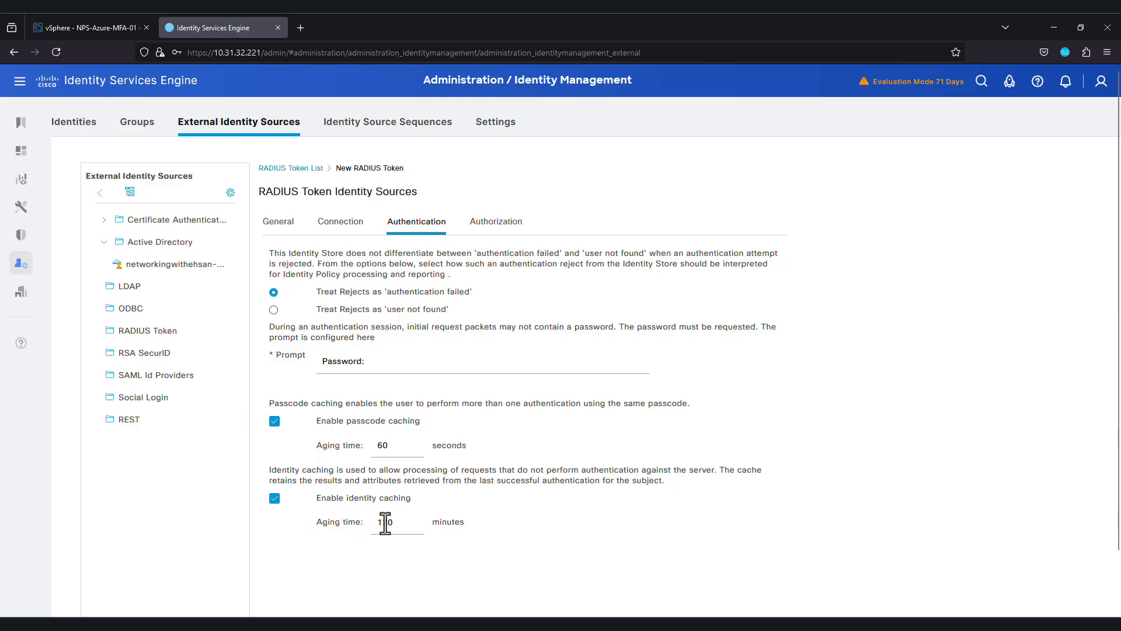
pyautogui.click(377, 361)
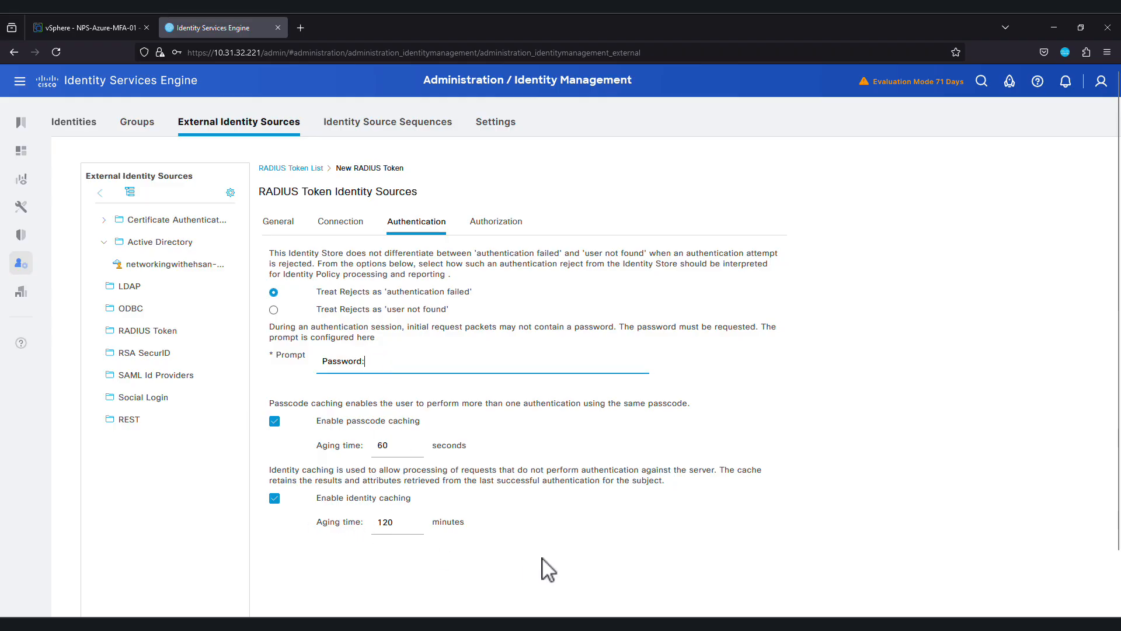
pyautogui.scroll(-2, 570, 562)
pyautogui.click(963, 598)
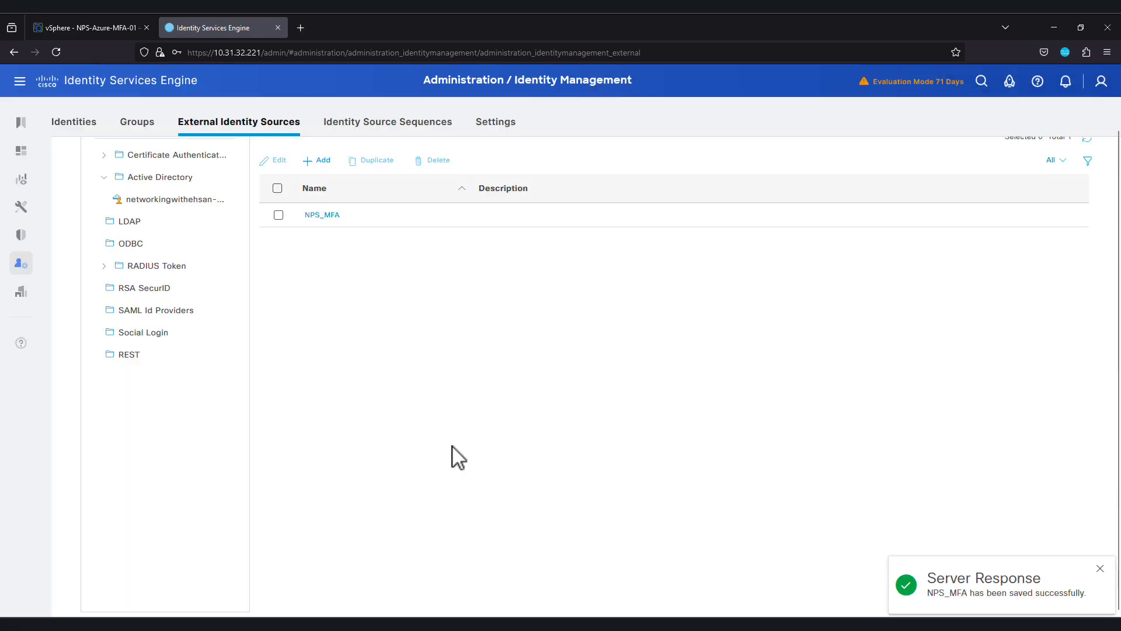
pyautogui.scroll(2, 453, 447)
pyautogui.click(321, 278)
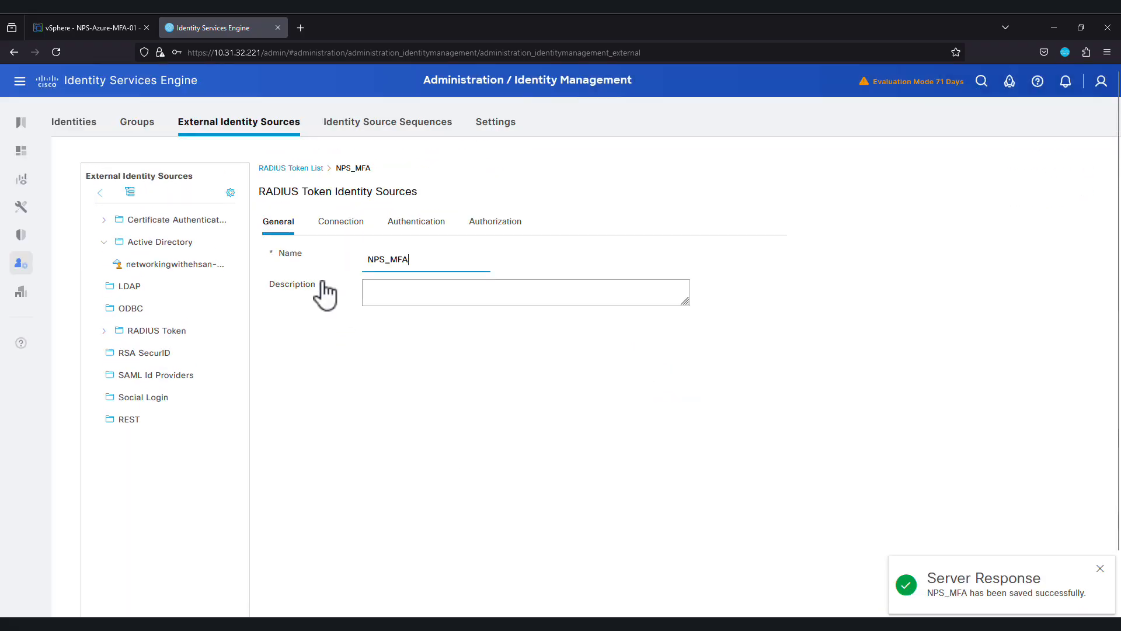
pyautogui.click(343, 224)
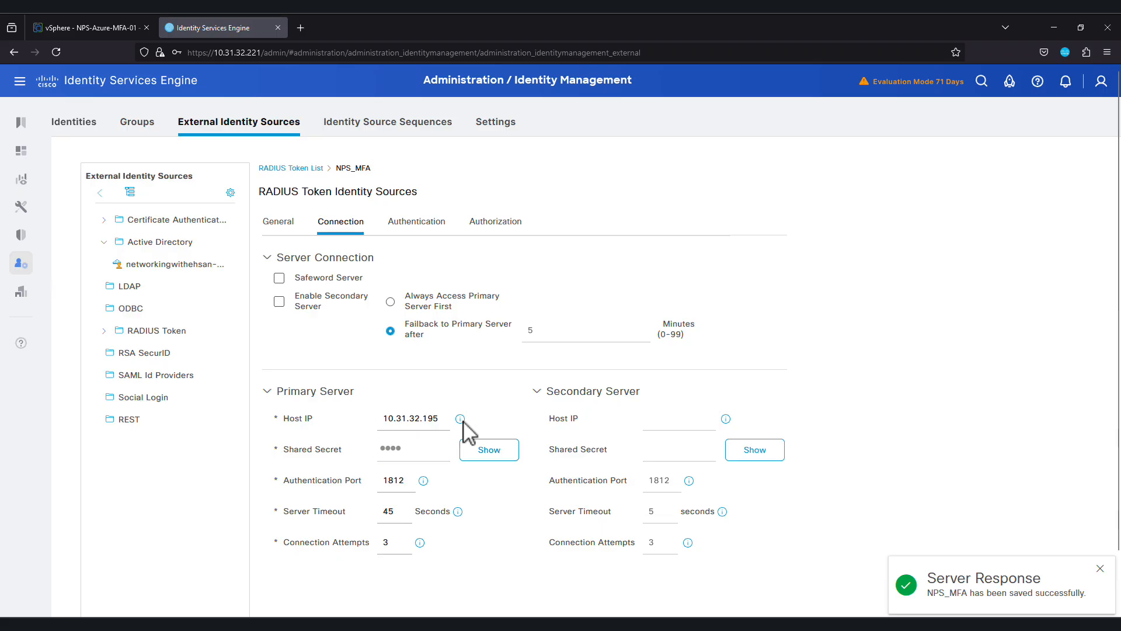
pyautogui.click(486, 450)
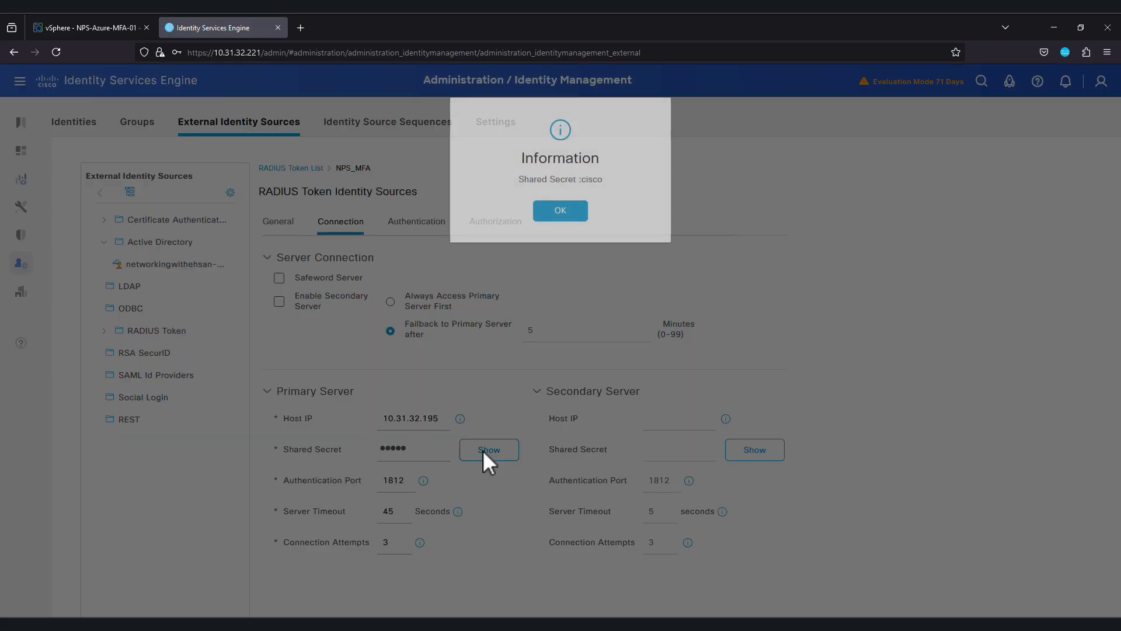
pyautogui.click(560, 213)
pyautogui.click(417, 226)
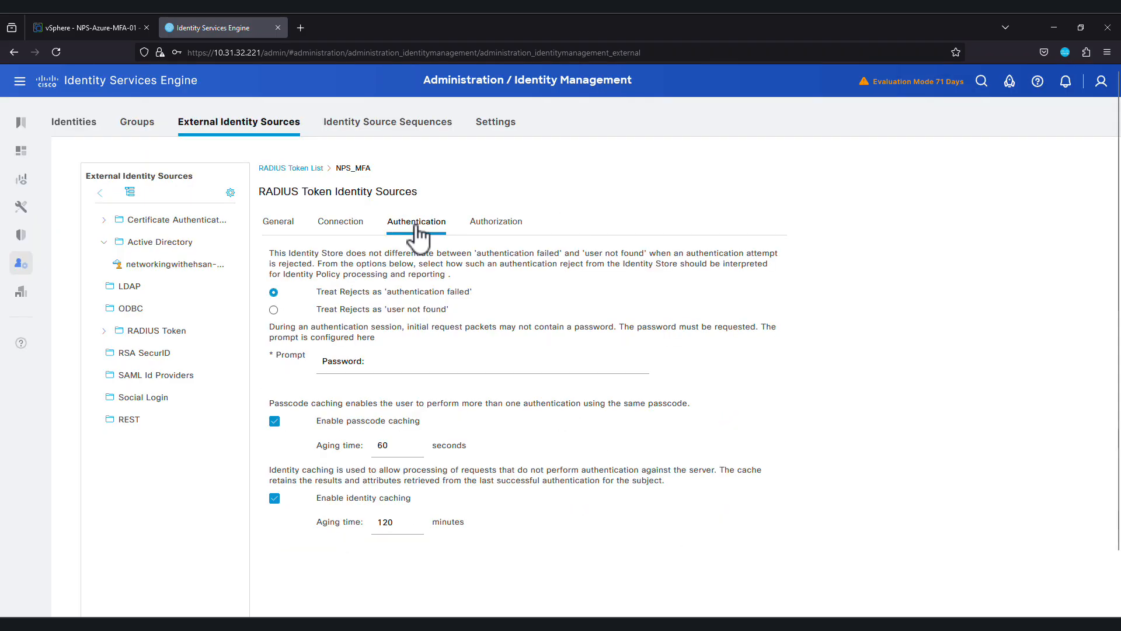
pyautogui.click(490, 223)
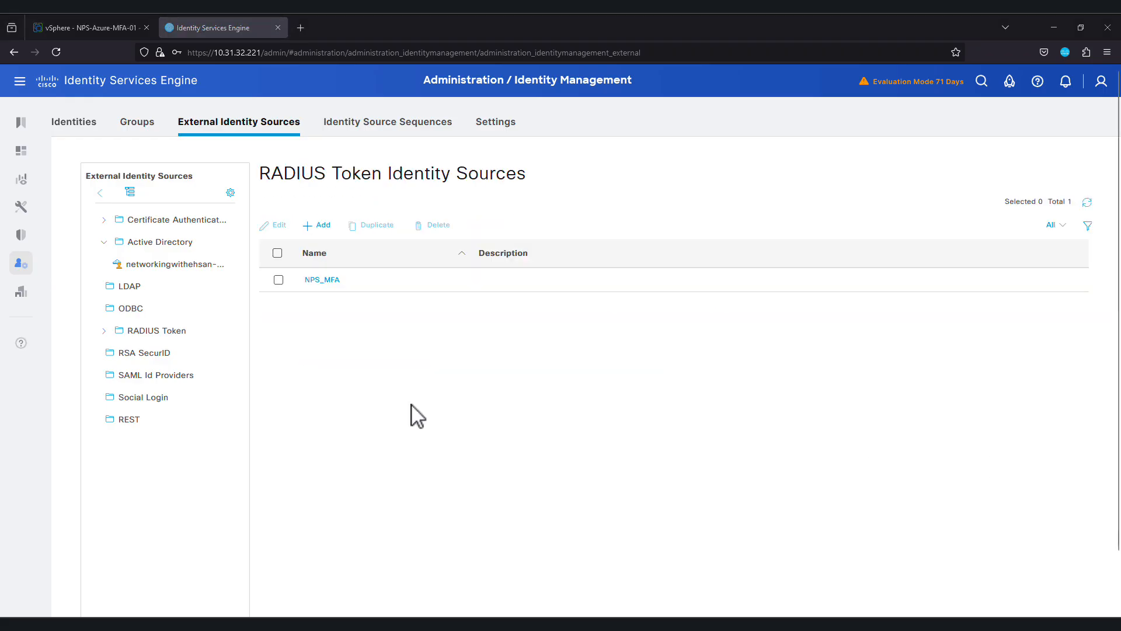
pyautogui.moveTo(20, 237)
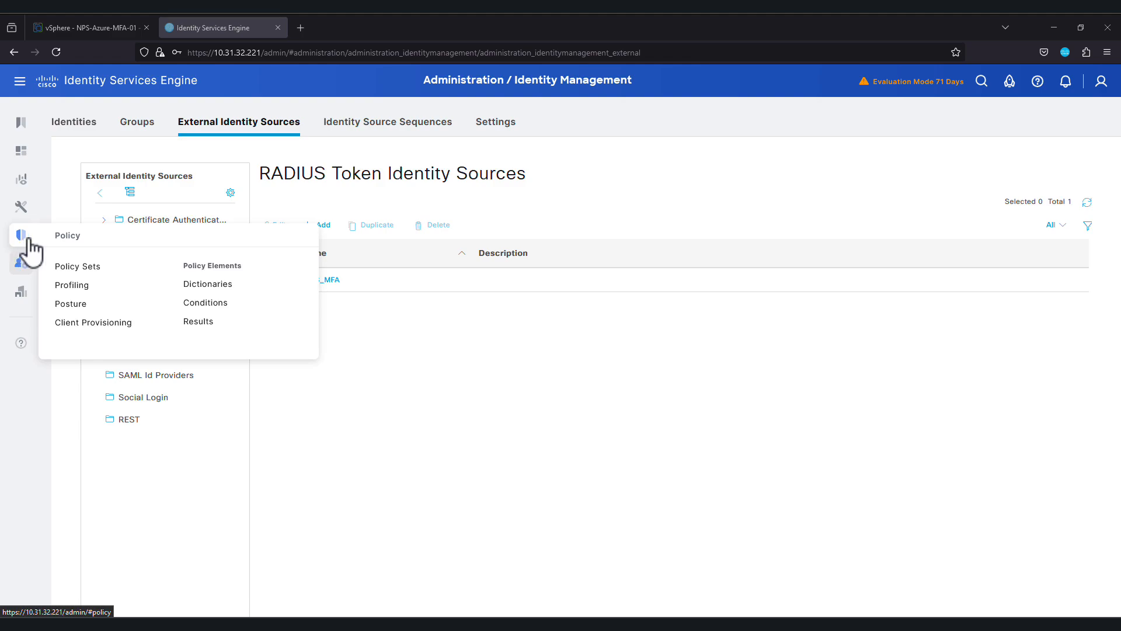
# Open the ALL_PROTOCOLS allowed-protocols service and highlight its Allow PAP/ASCII option.
pyautogui.click(234, 323)
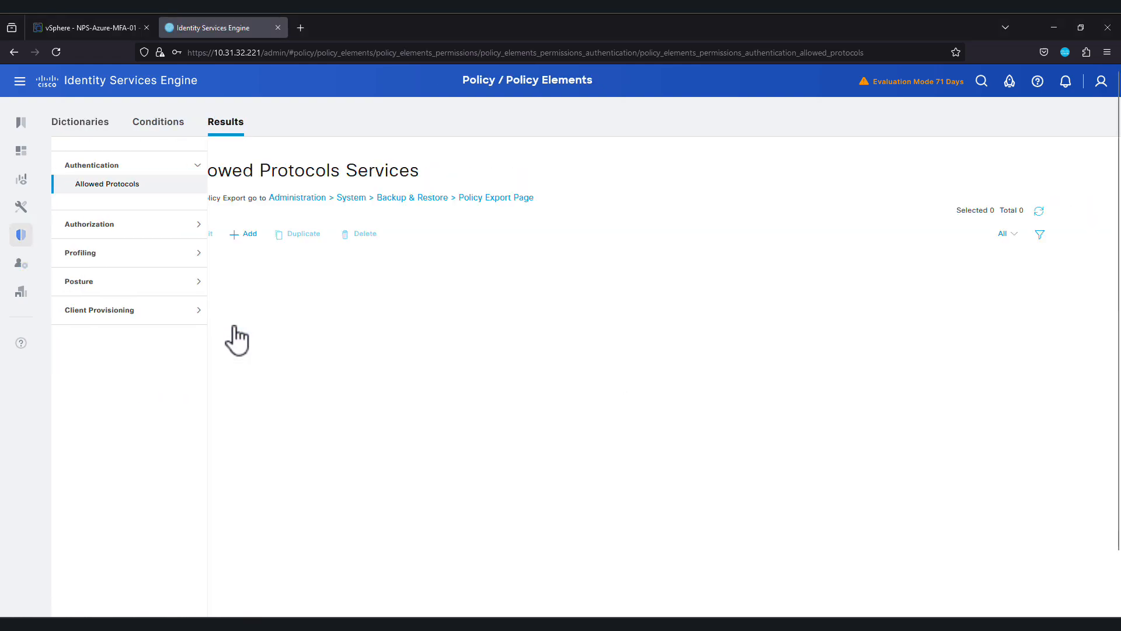
pyautogui.click(110, 186)
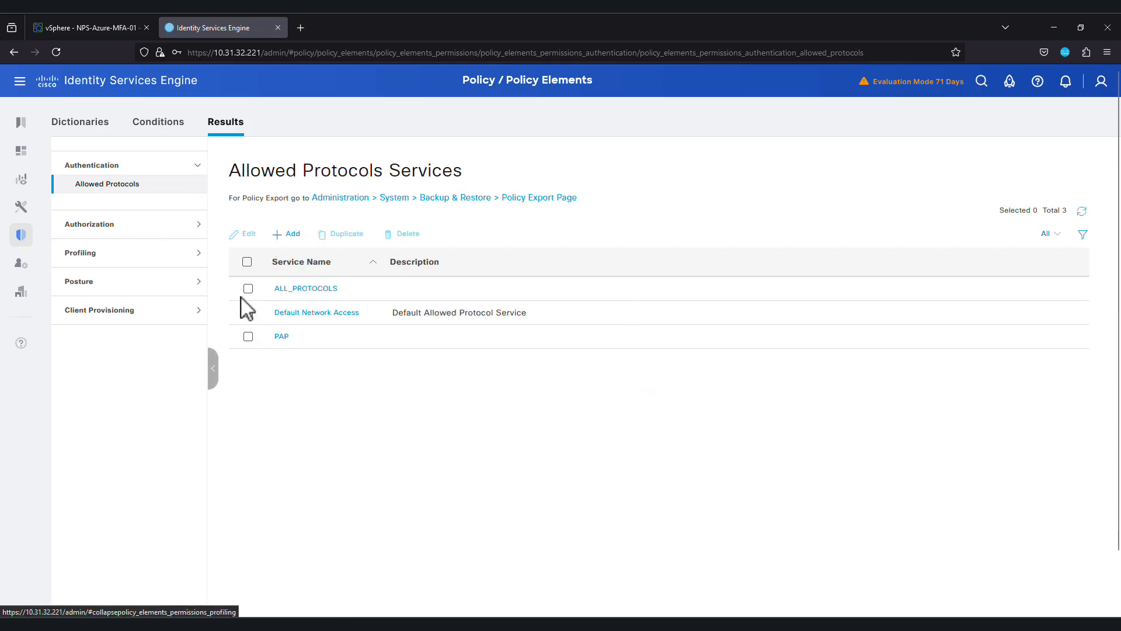
pyautogui.click(302, 289)
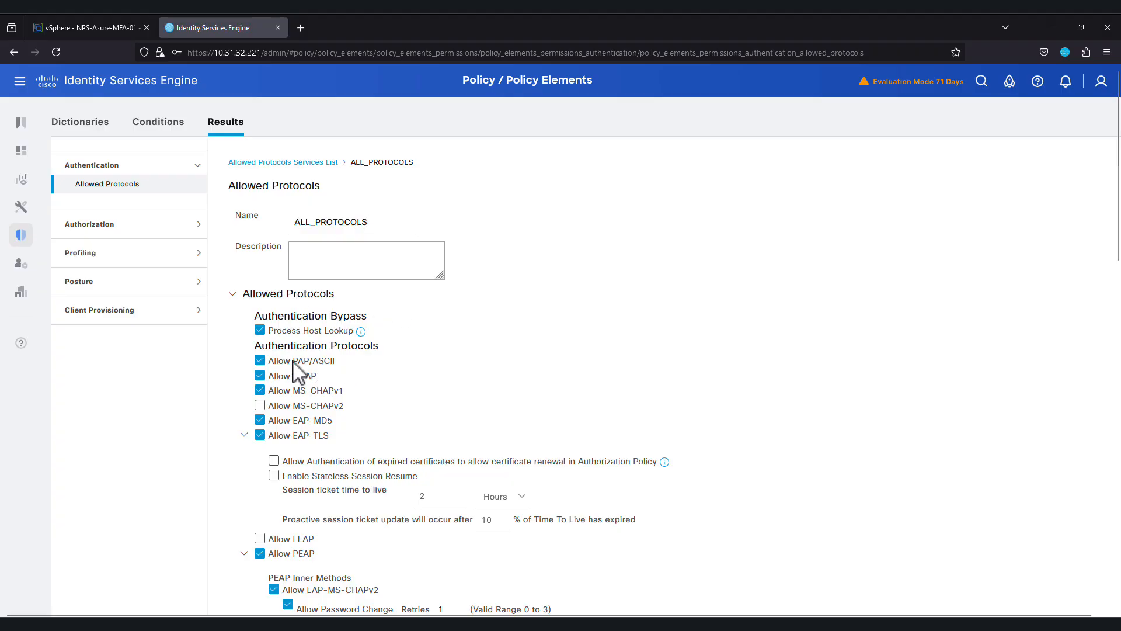
pyautogui.moveTo(296, 363); pyautogui.dragTo(270, 369)
pyautogui.click(117, 228)
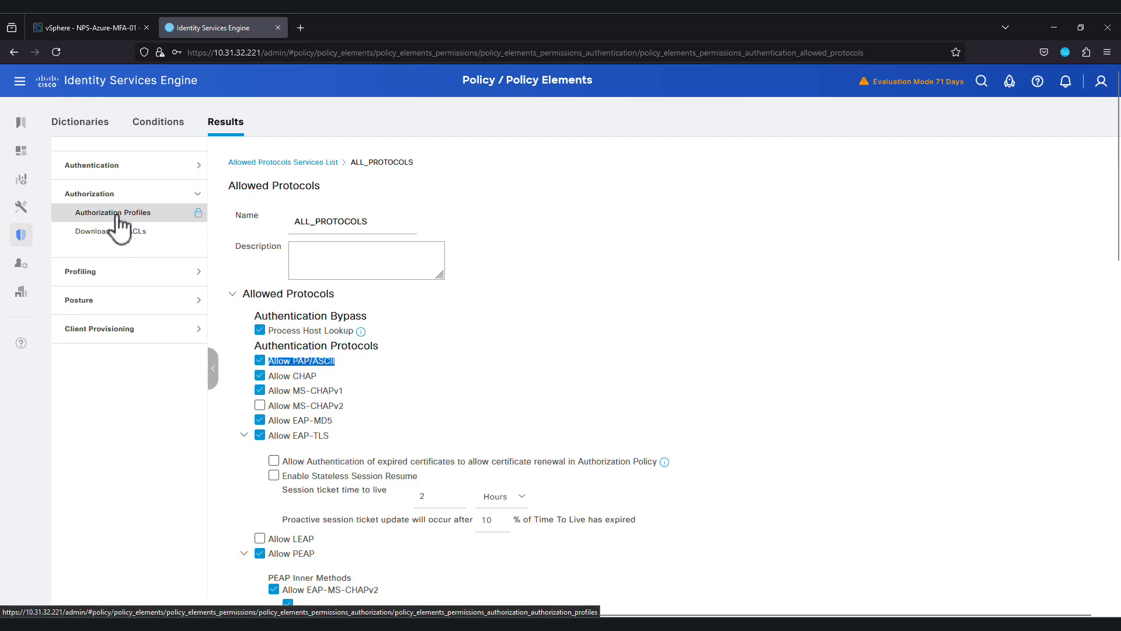
# Start a new authorization profile named ACI-MFA-Admin.
pyautogui.click(124, 215)
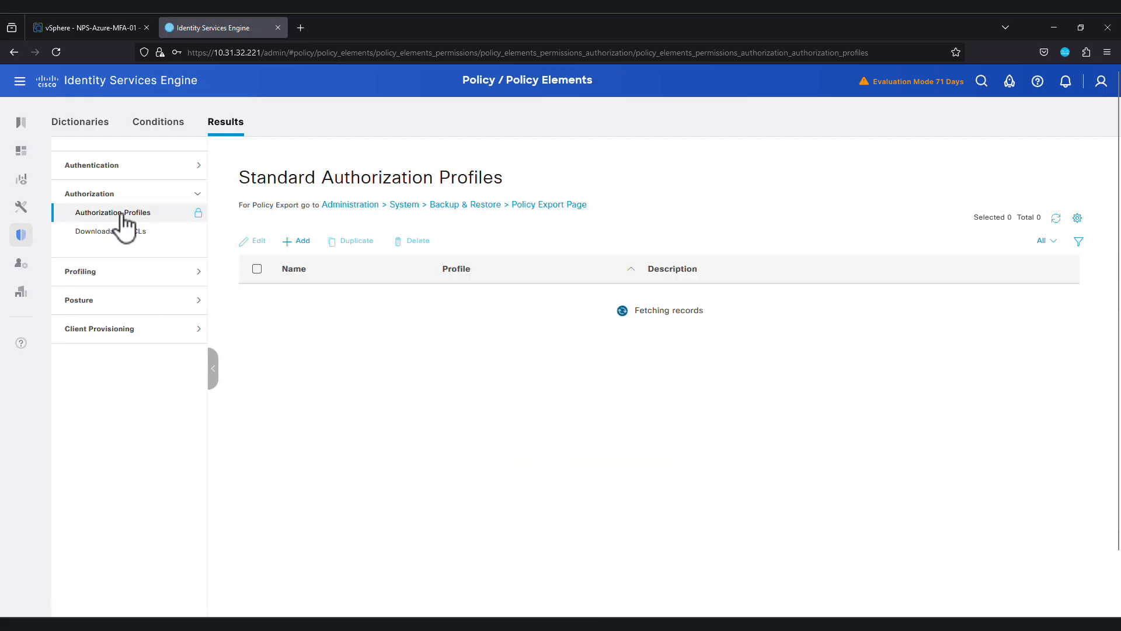
pyautogui.click(301, 241)
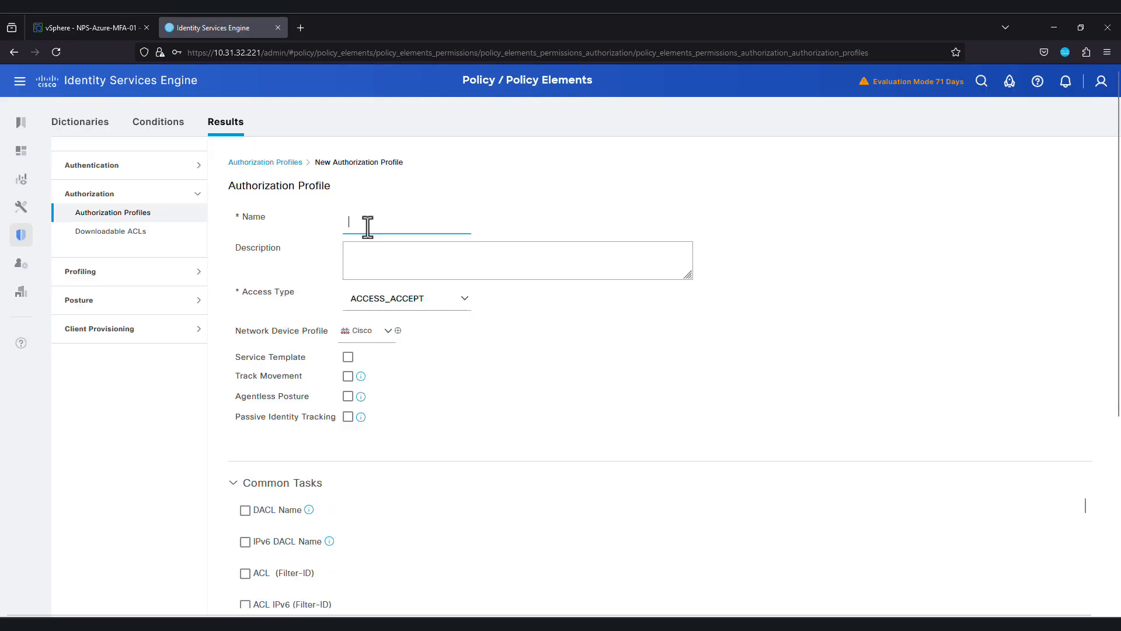
pyautogui.click(369, 227)
pyautogui.write('A')
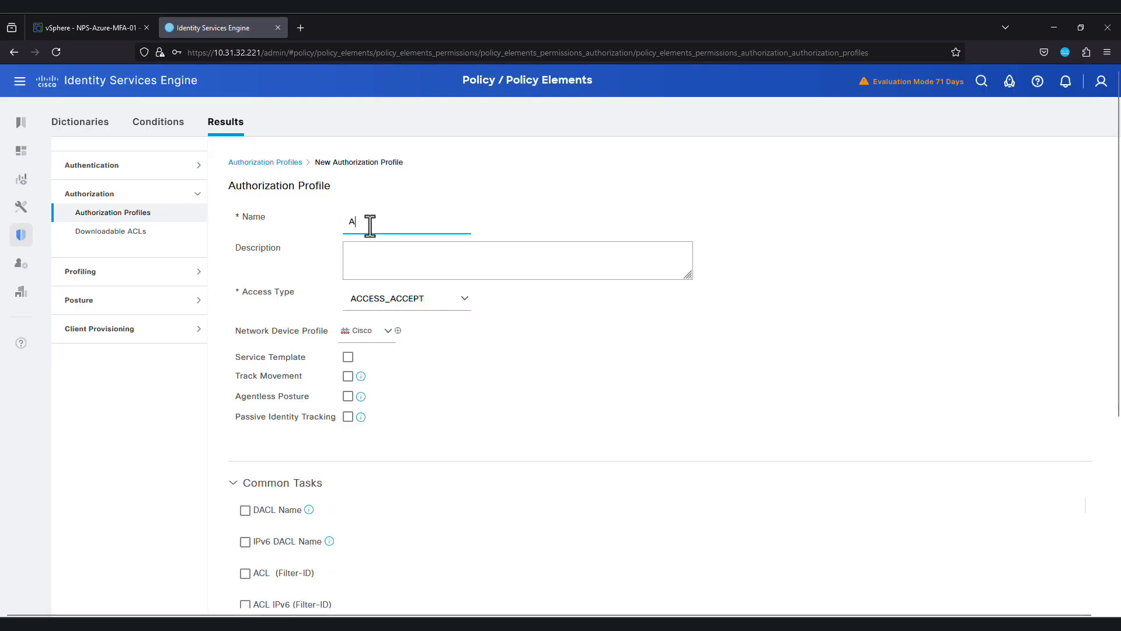
pyautogui.write('CI-MFA-Admin')
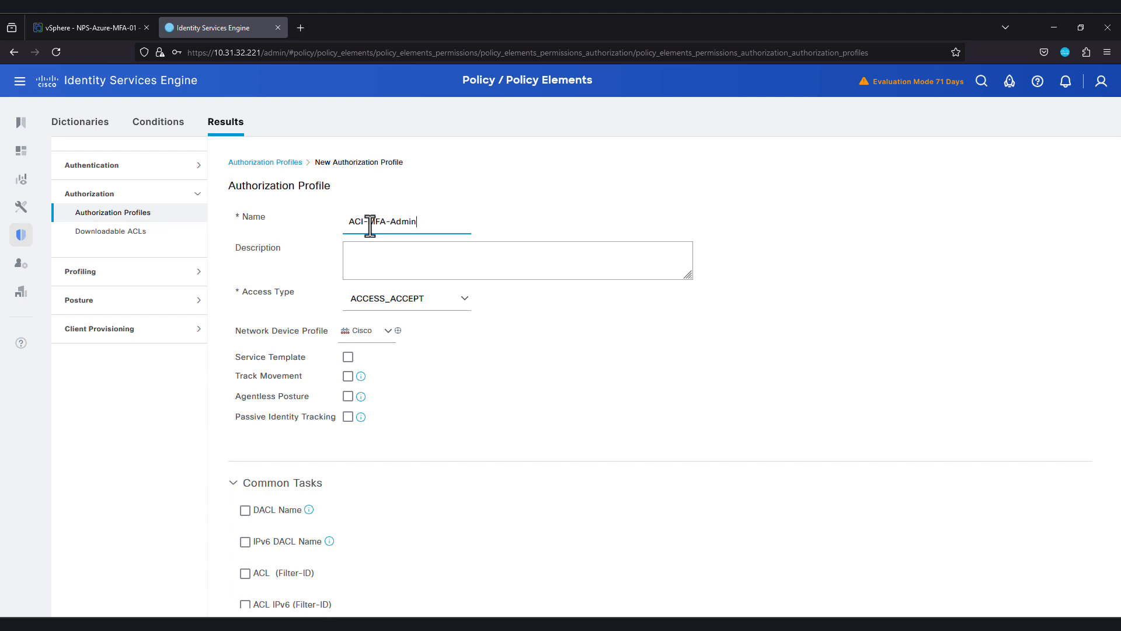
pyautogui.moveTo(438, 221); pyautogui.dragTo(313, 220)
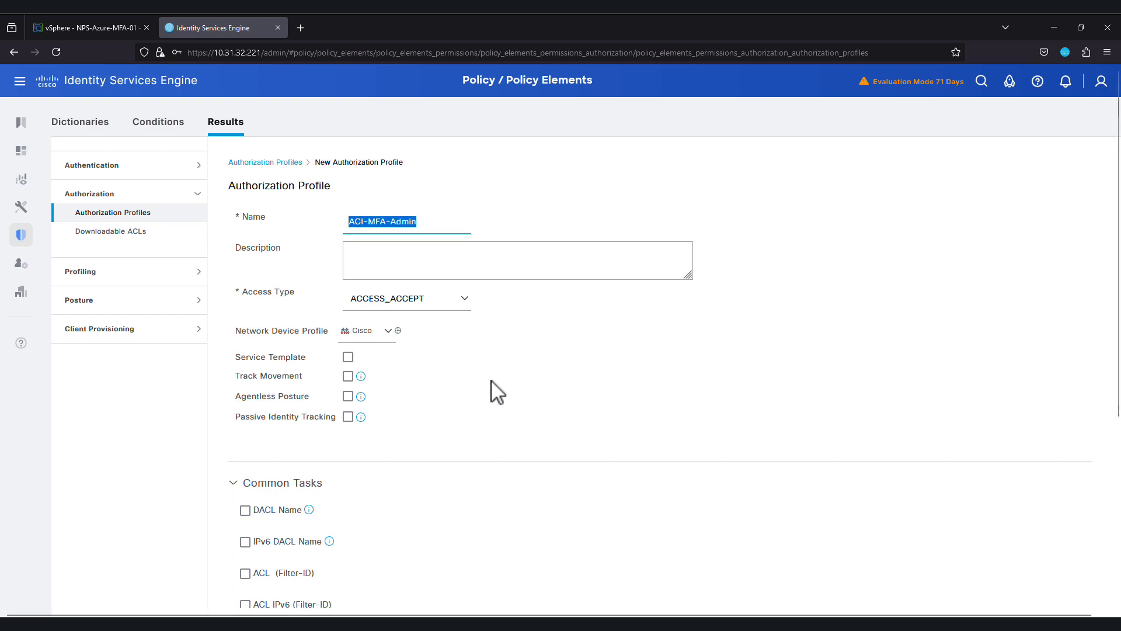
pyautogui.click(542, 395)
pyautogui.scroll(-4, 546, 409)
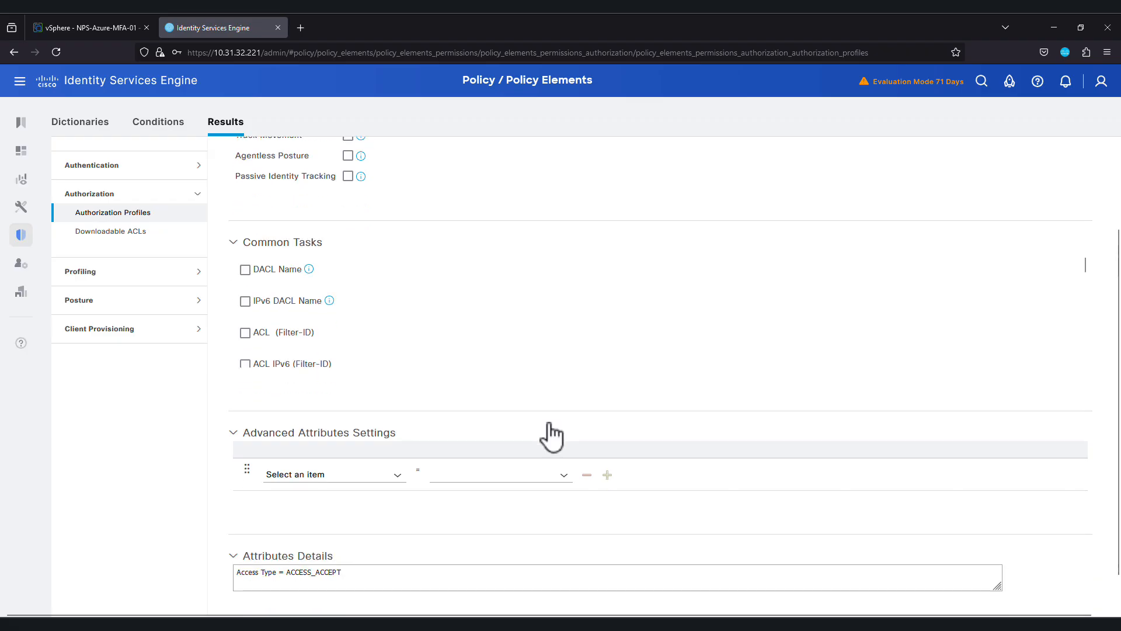
pyautogui.scroll(-1, 549, 435)
# Add the Cisco cisco-av-pair attribute shell:domains=all/admin/admin and submit the profile.
pyautogui.click(397, 432)
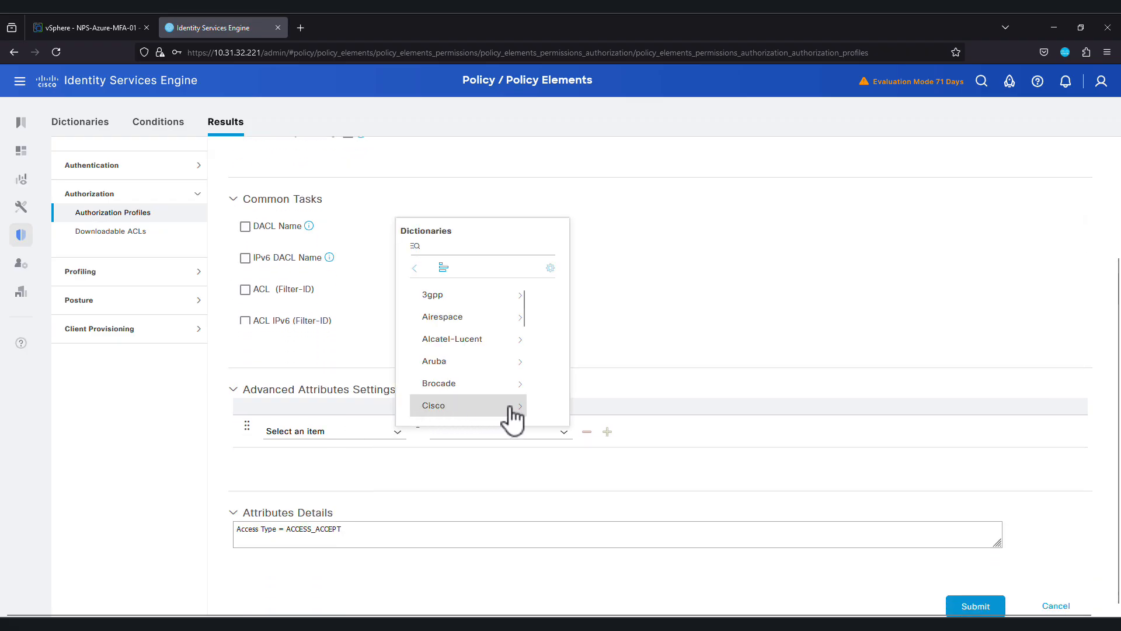
pyautogui.click(483, 409)
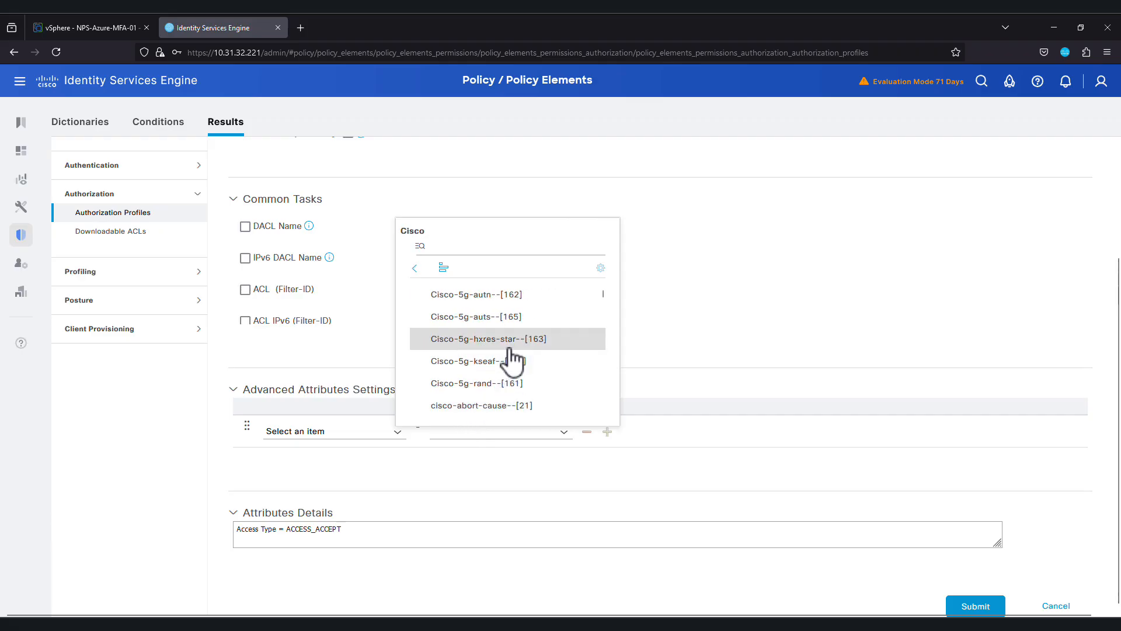
pyautogui.scroll(-3, 511, 357)
pyautogui.scroll(1, 505, 353)
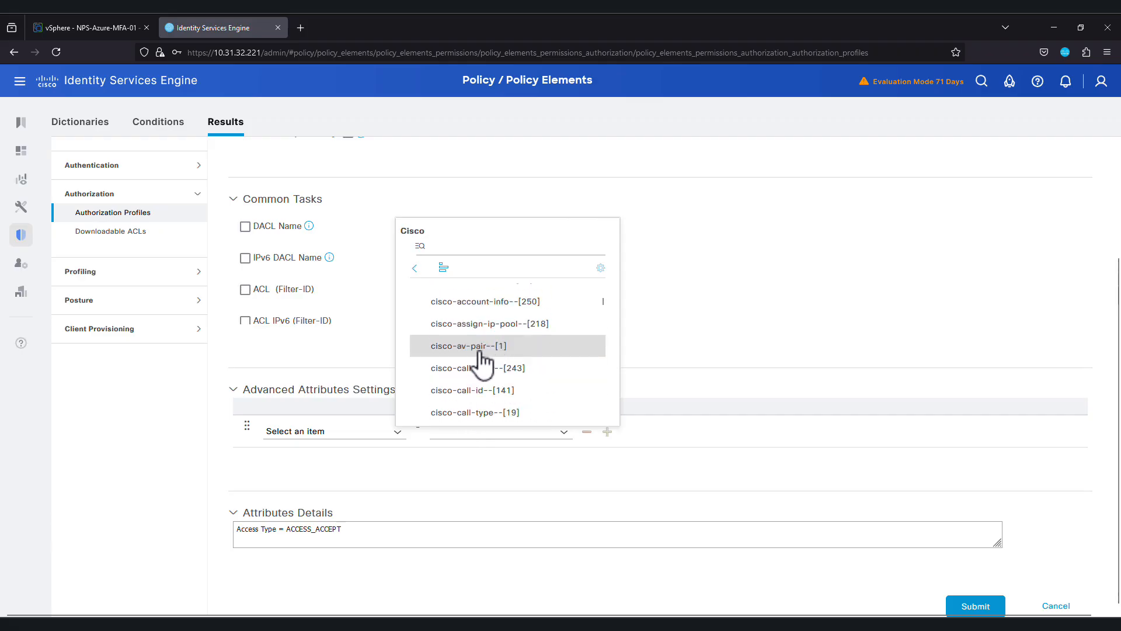
pyautogui.click(483, 346)
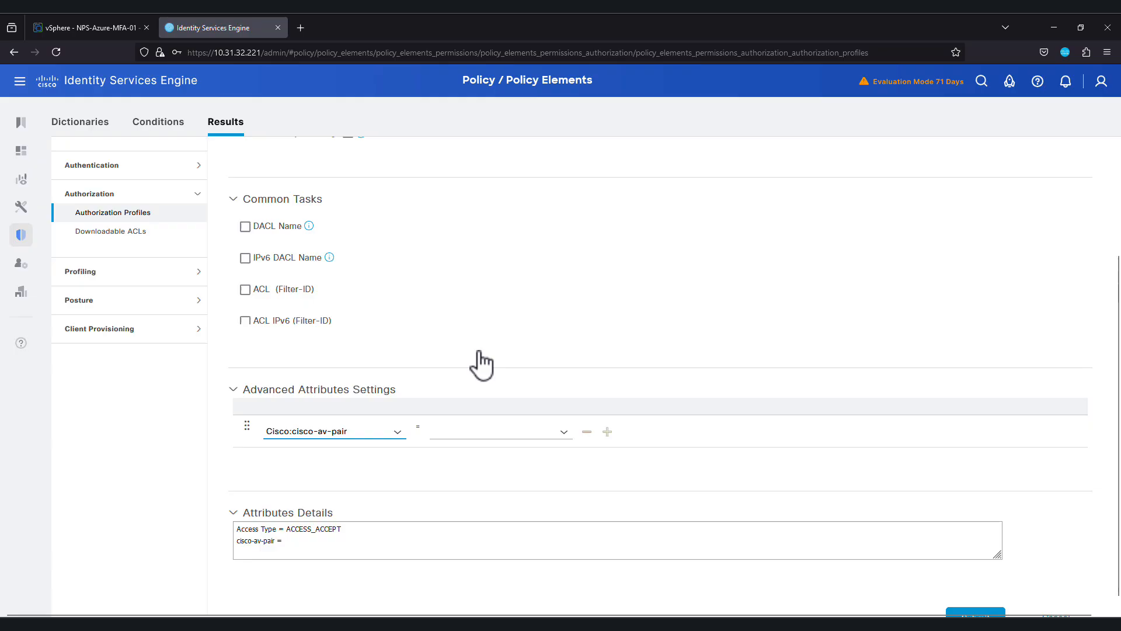
pyautogui.click(461, 432)
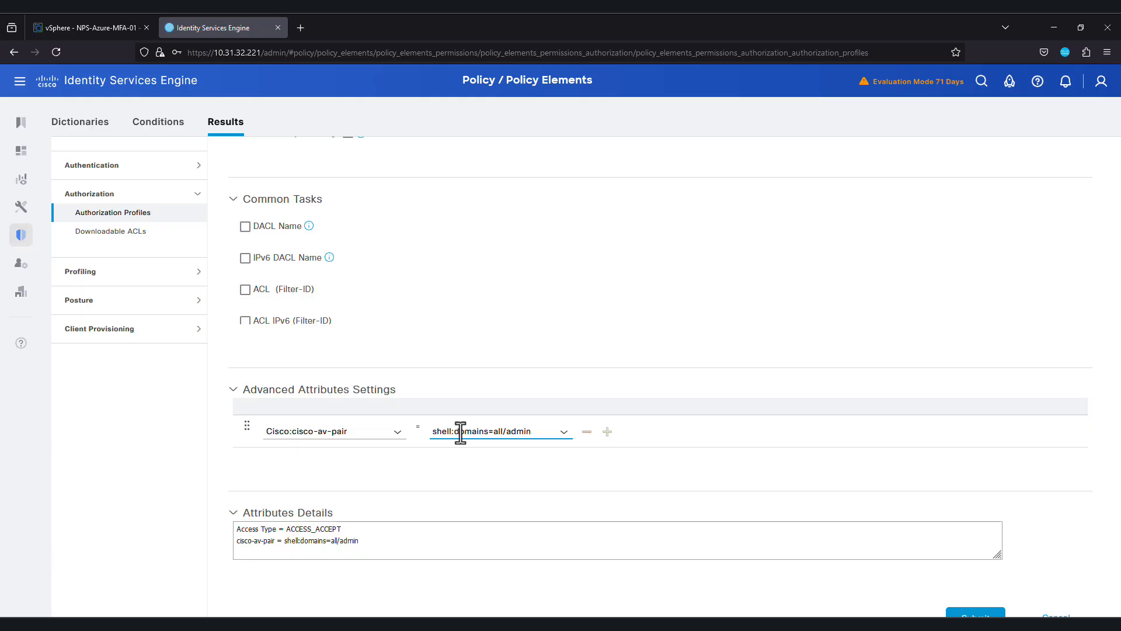
pyautogui.write('in')
pyautogui.moveTo(489, 432); pyautogui.dragTo(549, 436)
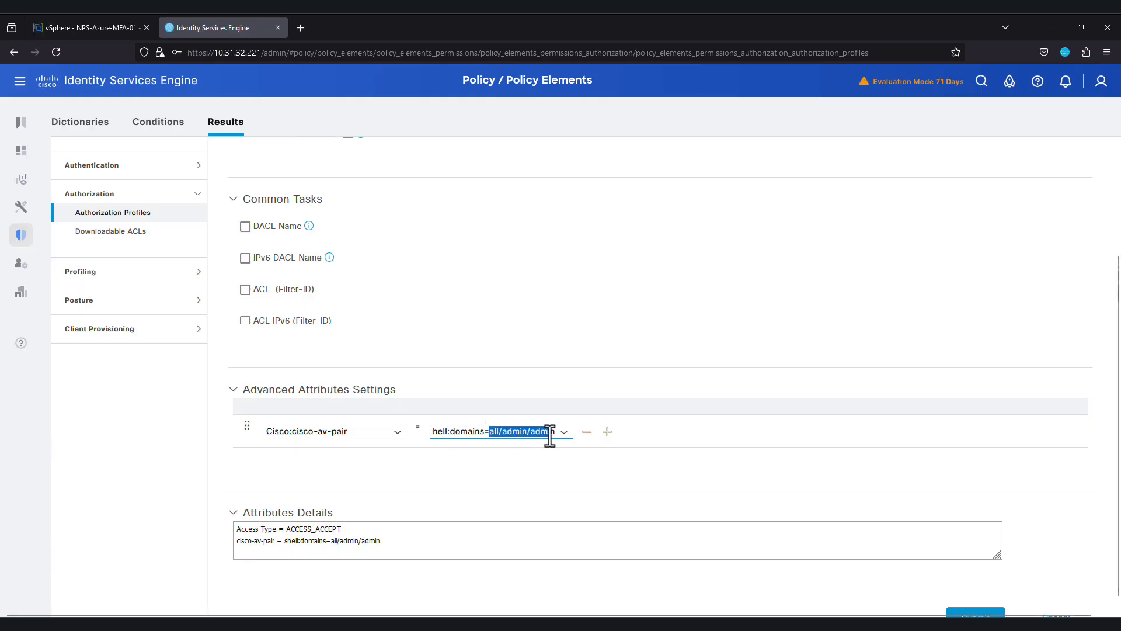
pyautogui.click(607, 432)
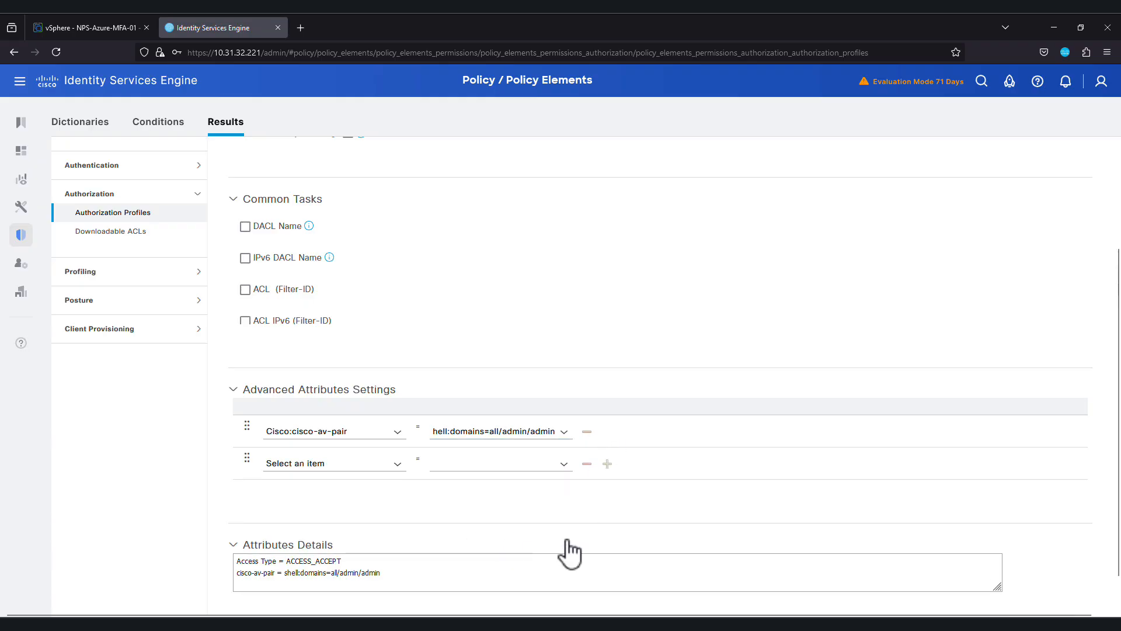
pyautogui.scroll(-2, 1051, 569)
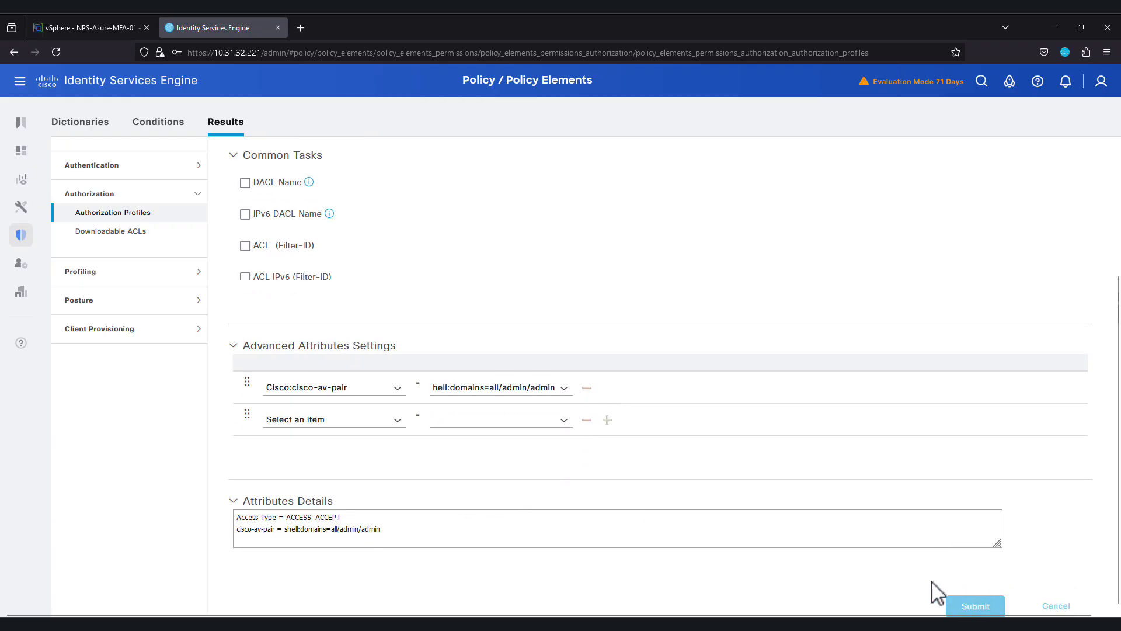
pyautogui.click(587, 420)
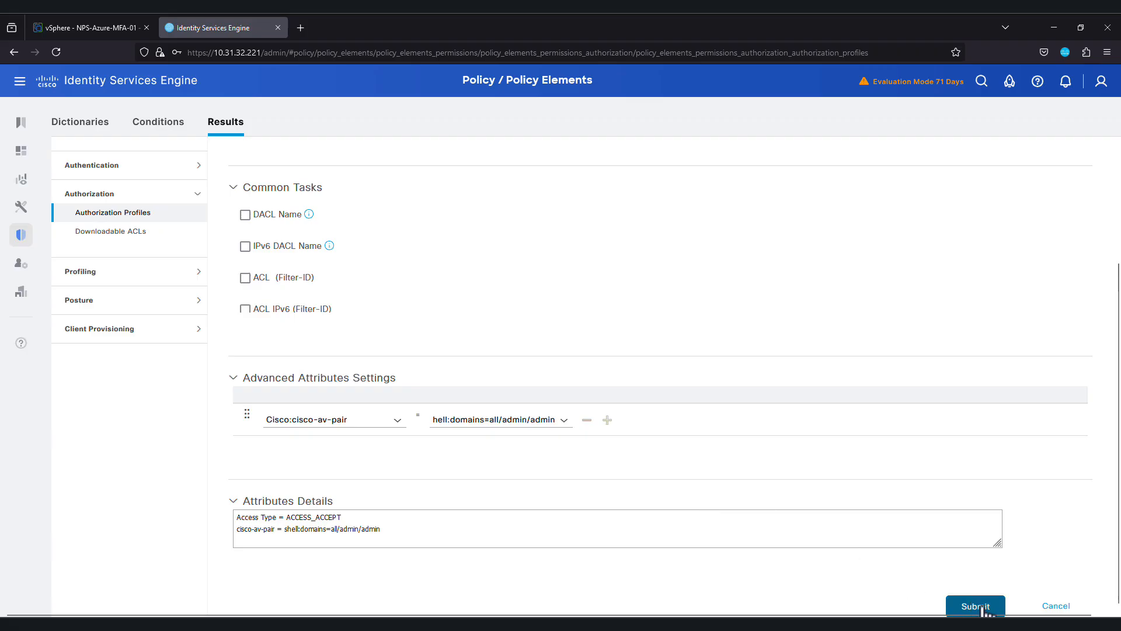
pyautogui.click(963, 605)
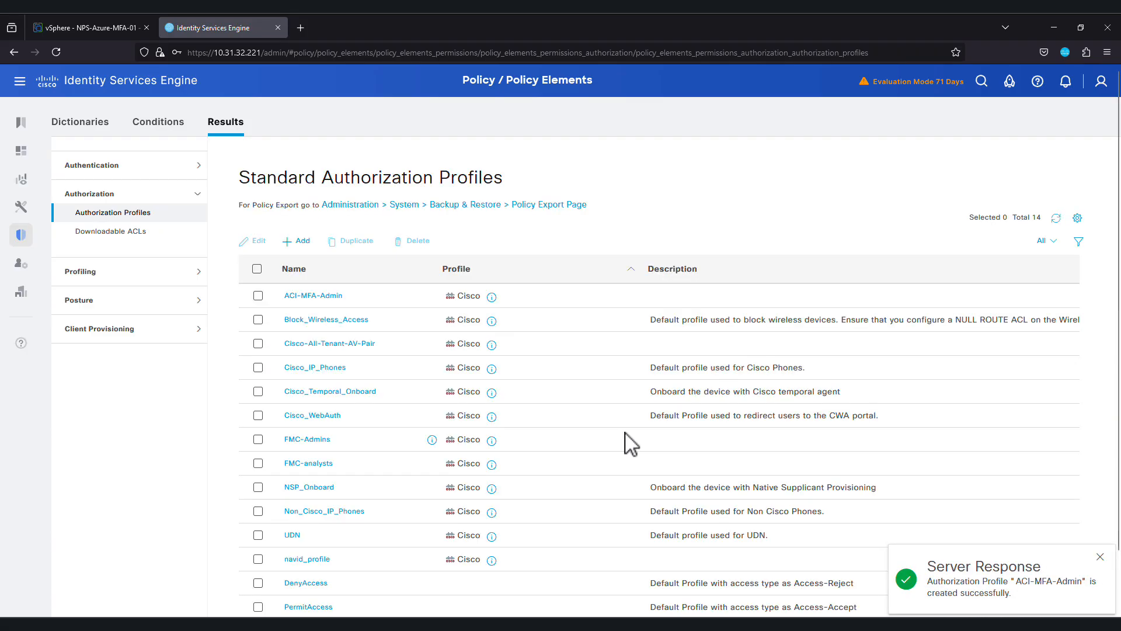
pyautogui.click(323, 296)
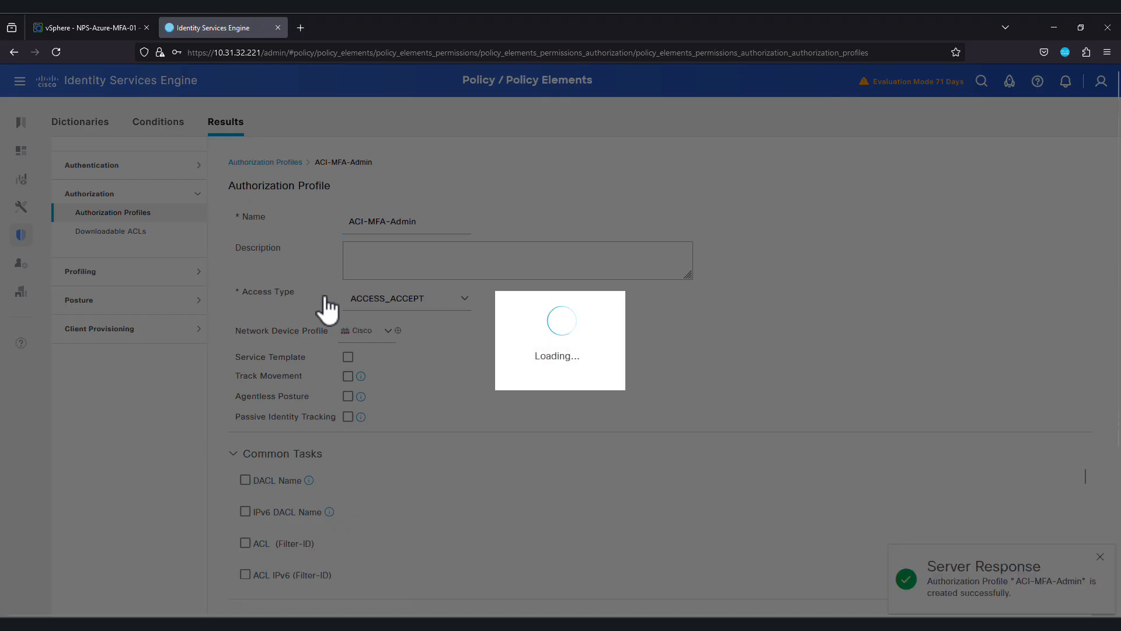
pyautogui.scroll(-5, 536, 410)
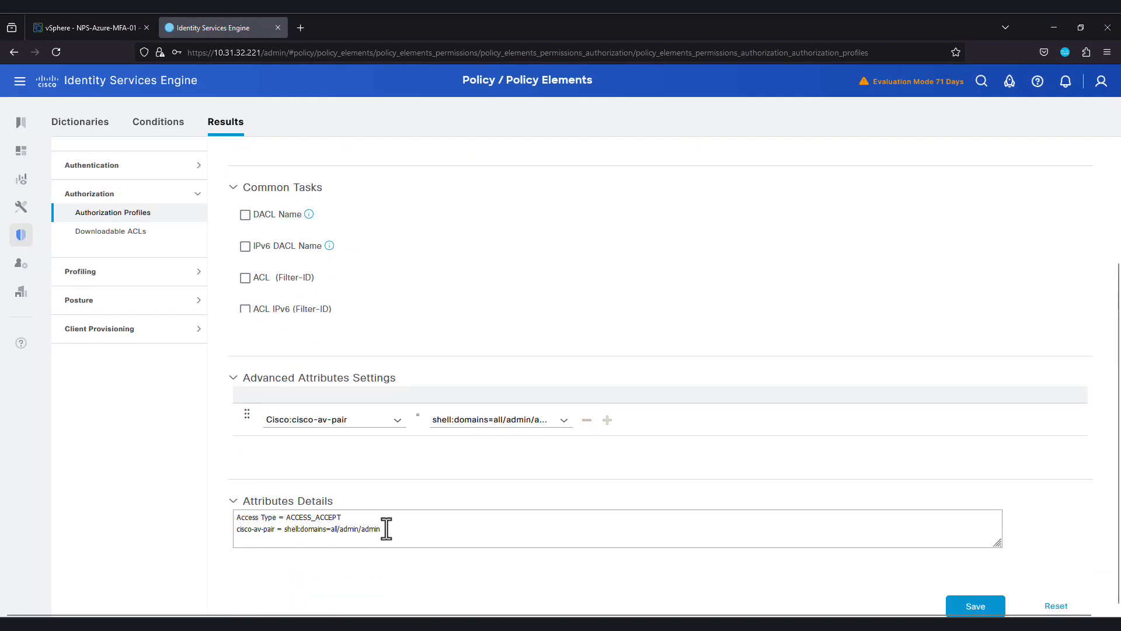
pyautogui.moveTo(384, 529); pyautogui.dragTo(231, 530)
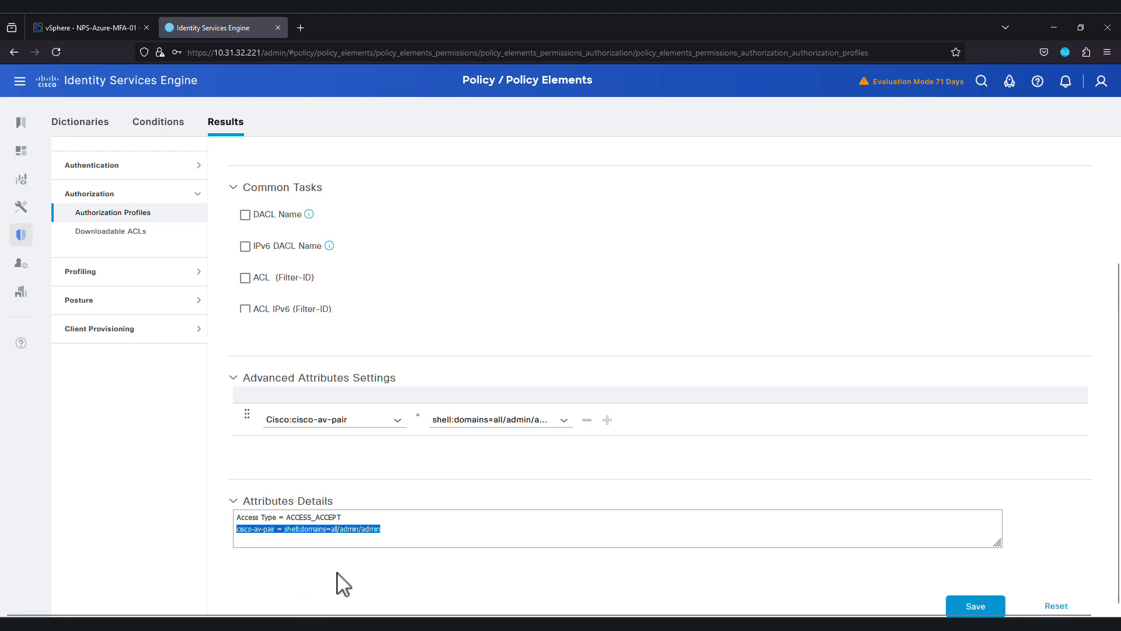
pyautogui.moveTo(380, 529); pyautogui.dragTo(360, 530)
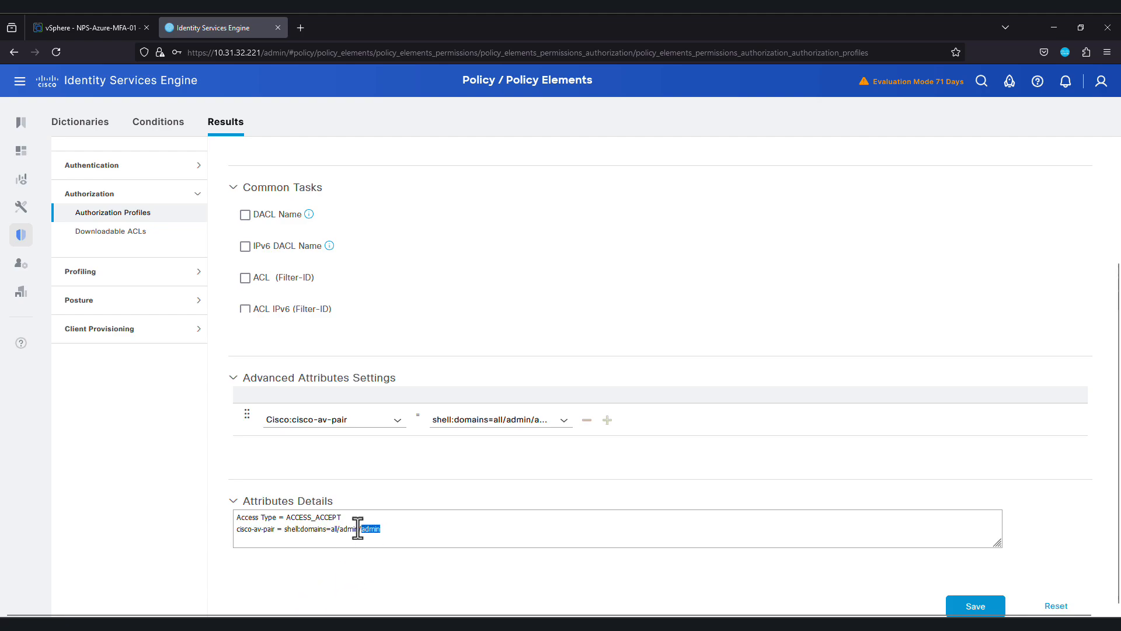
pyautogui.moveTo(359, 529); pyautogui.dragTo(340, 531)
pyautogui.click(366, 577)
pyautogui.scroll(5, 412, 514)
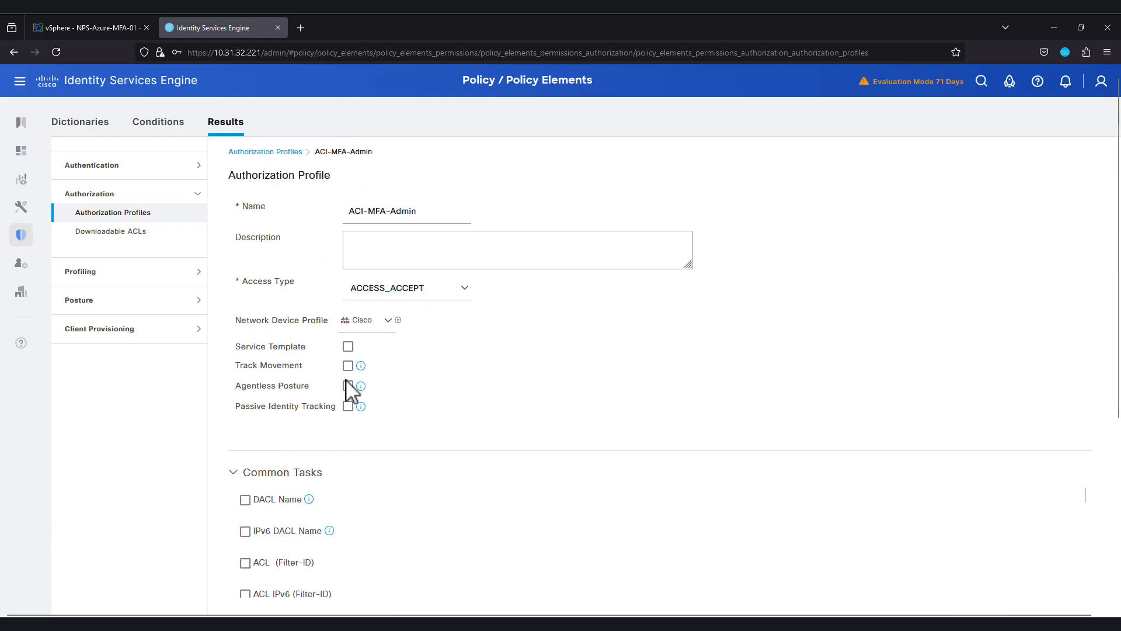
pyautogui.click(114, 214)
pyautogui.click(590, 205)
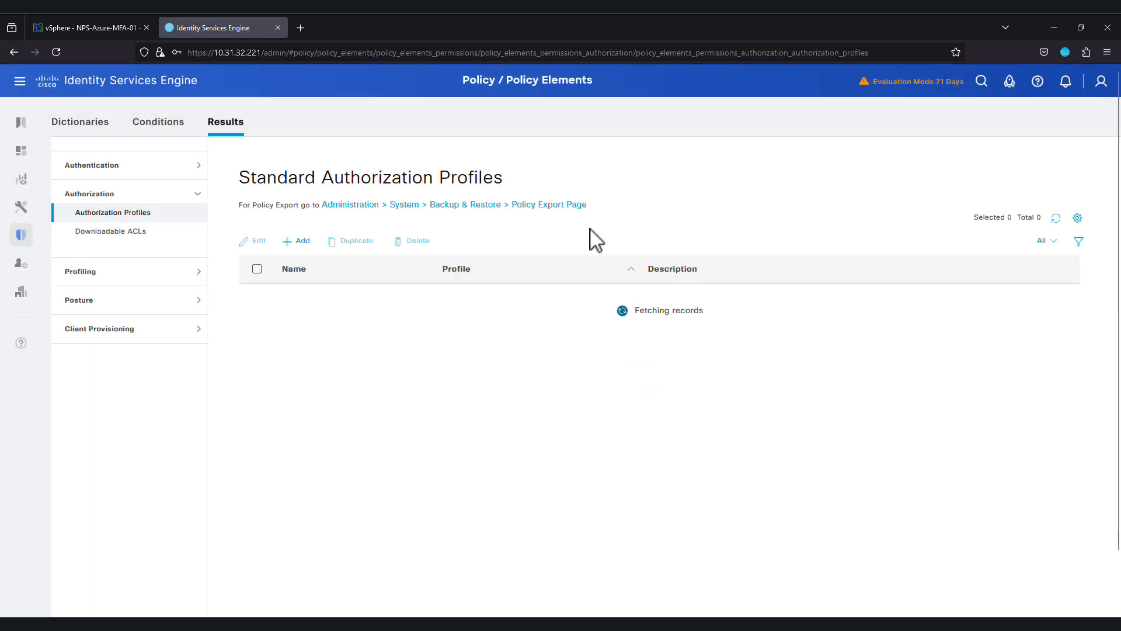
# Add profile ACI-MFA-Operator with the Cisco cisco-av-pair value shell:domains=all//admin.
pyautogui.click(301, 242)
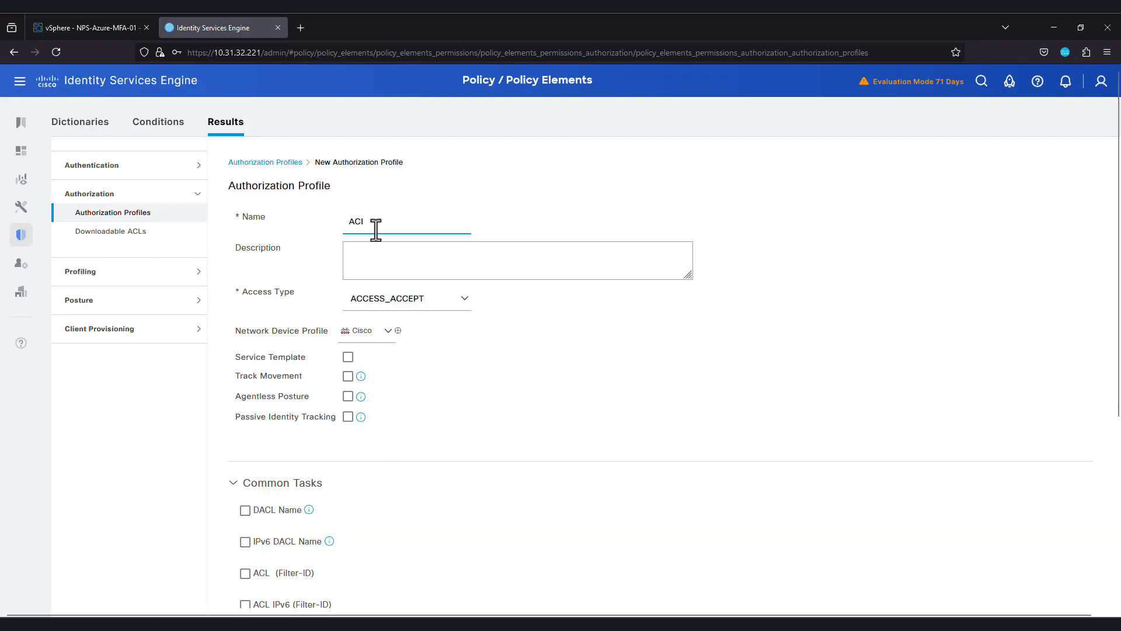
pyautogui.write('ACI-')
pyautogui.press('BackSpace')
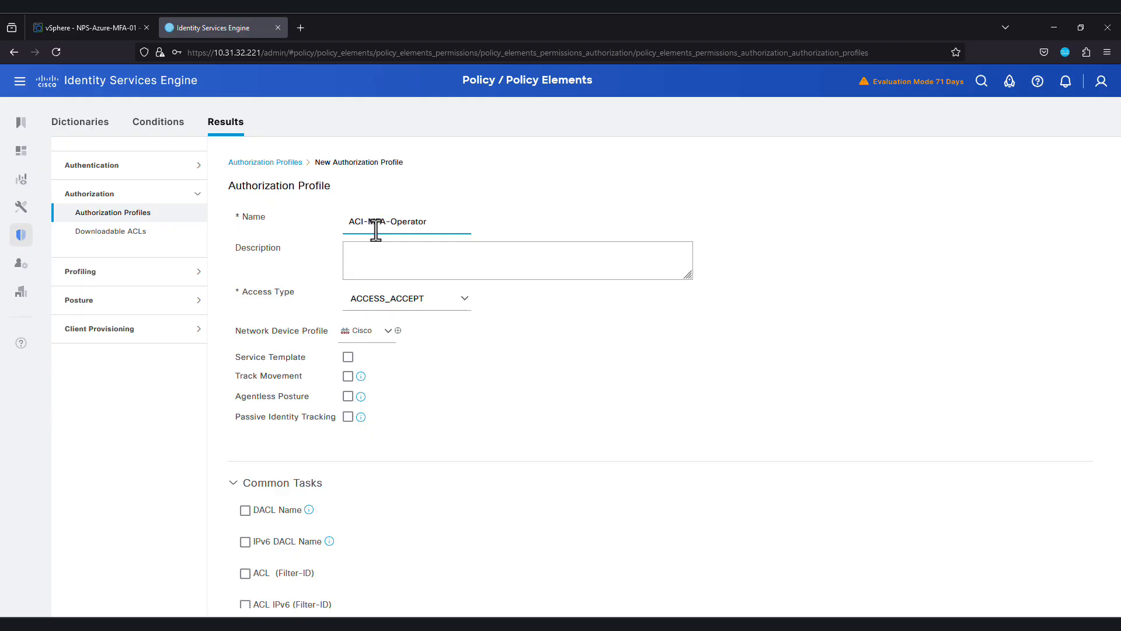
pyautogui.scroll(-5, 552, 426)
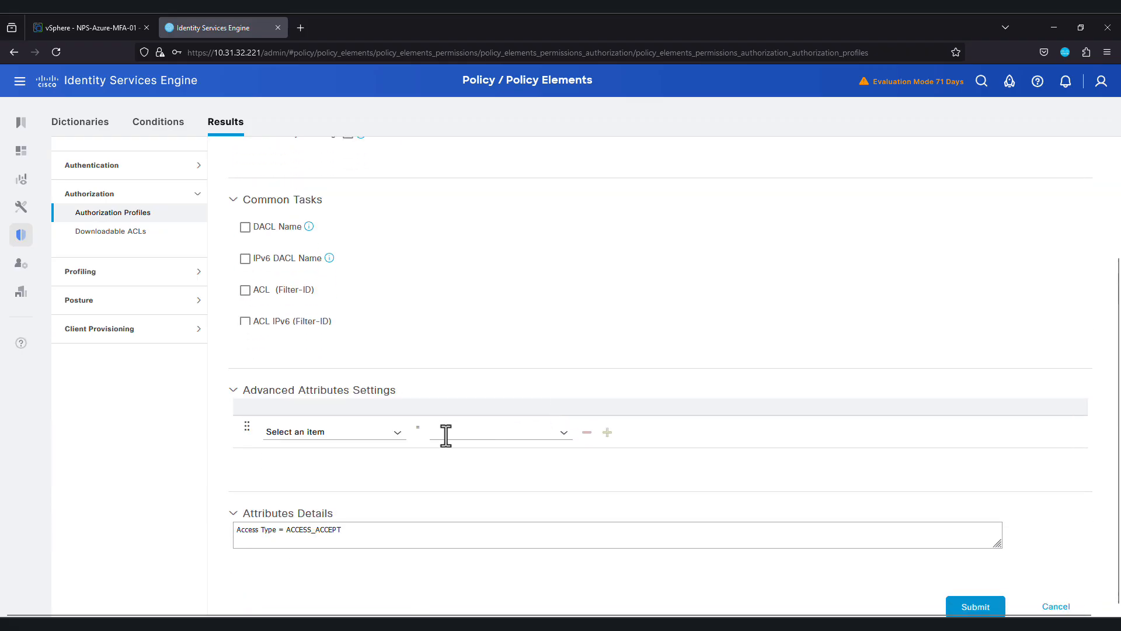
pyautogui.click(392, 433)
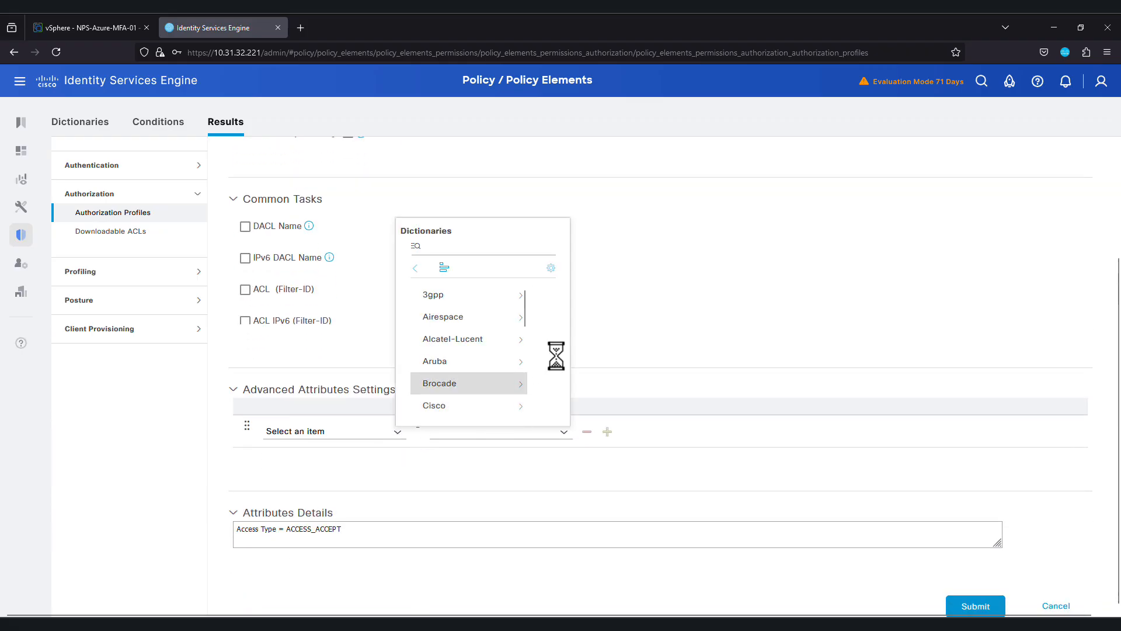
pyautogui.scroll(-2, 482, 365)
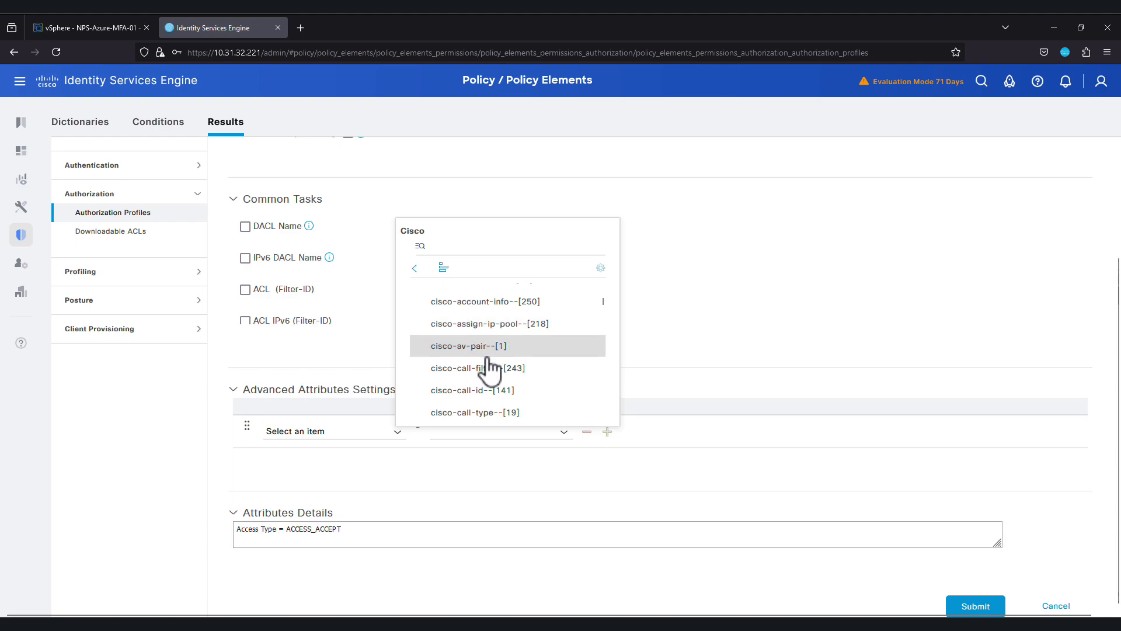
pyautogui.click(488, 347)
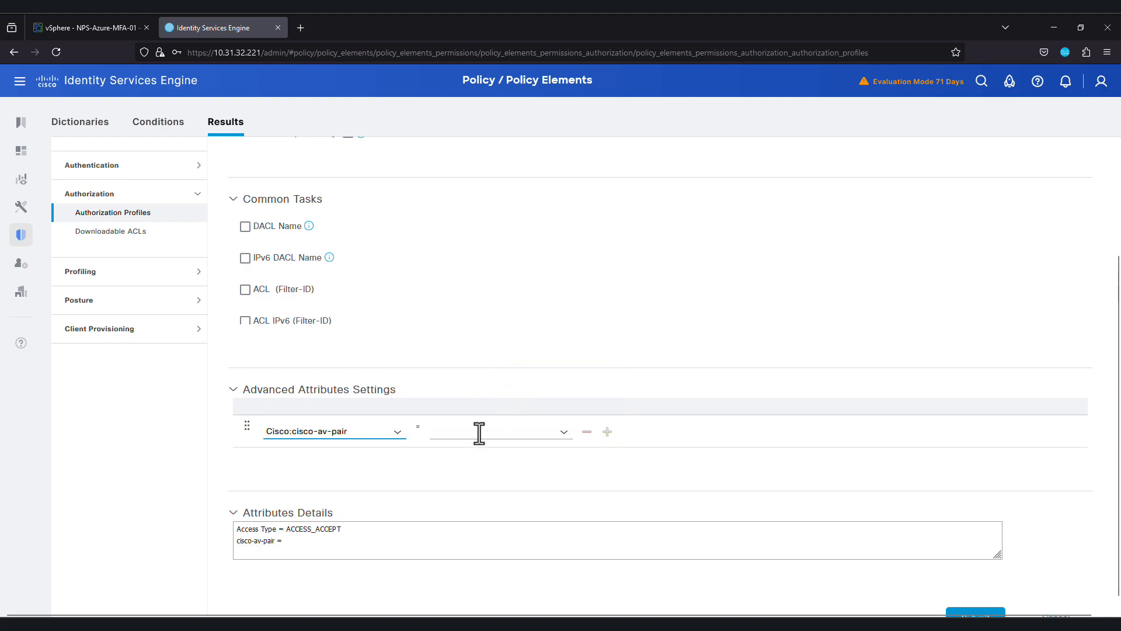
pyautogui.click(462, 430)
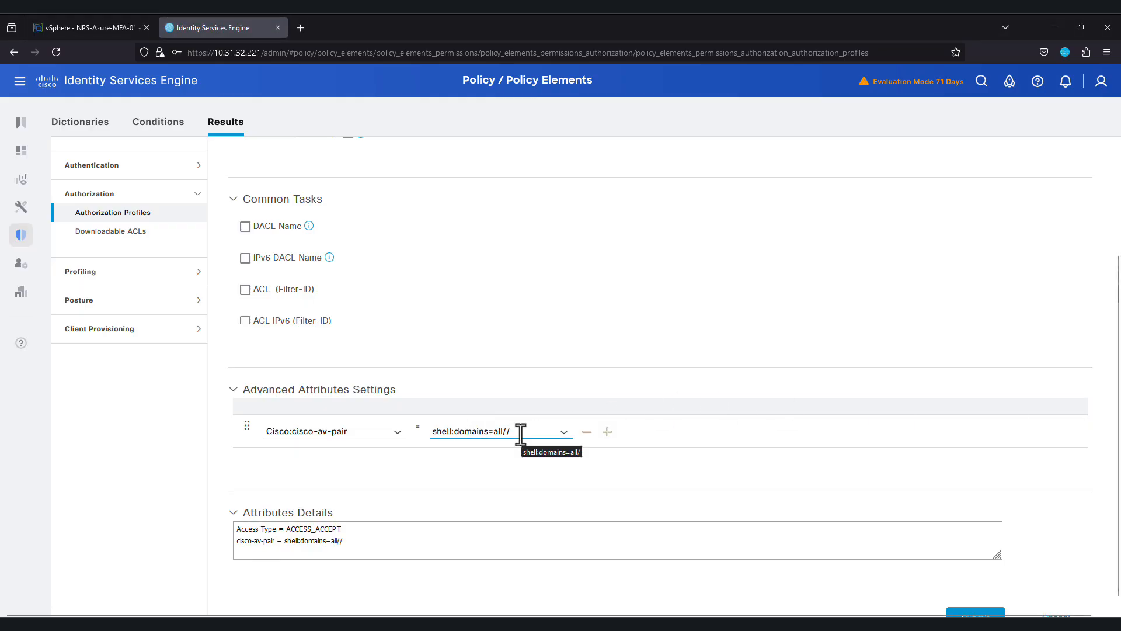
pyautogui.write('admin')
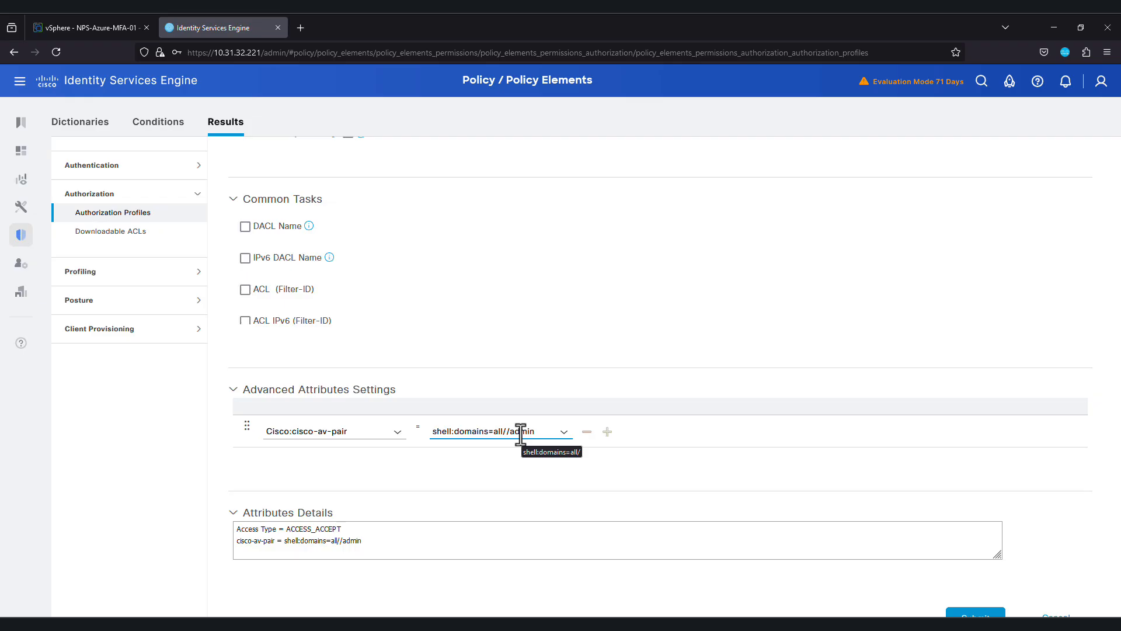
pyautogui.moveTo(510, 431); pyautogui.dragTo(503, 431)
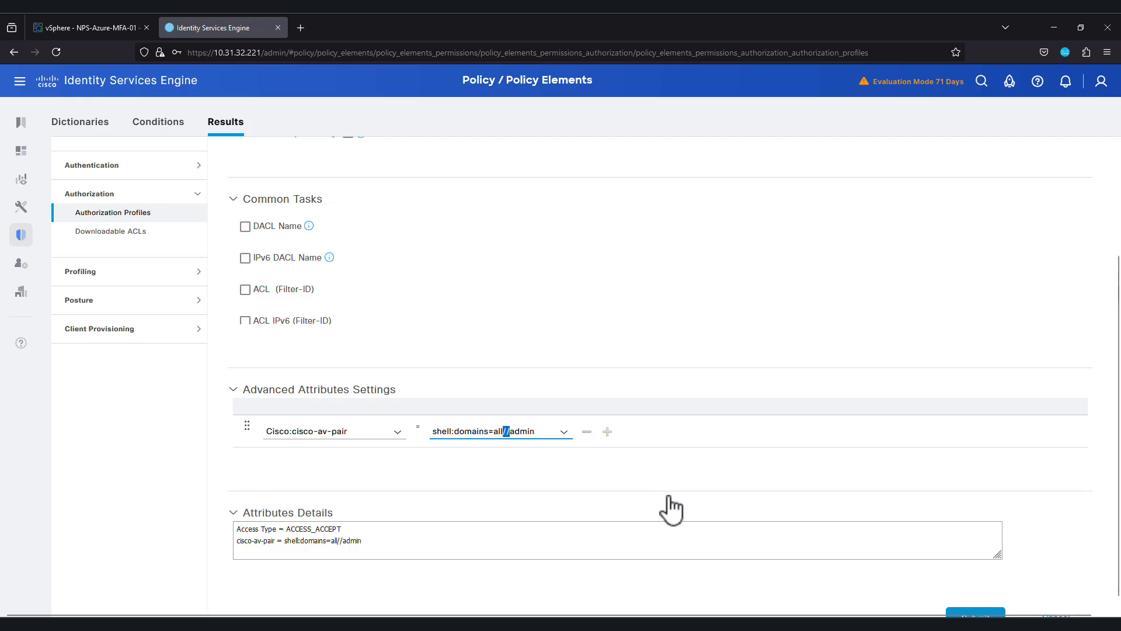
pyautogui.click(801, 439)
pyautogui.scroll(-1, 905, 496)
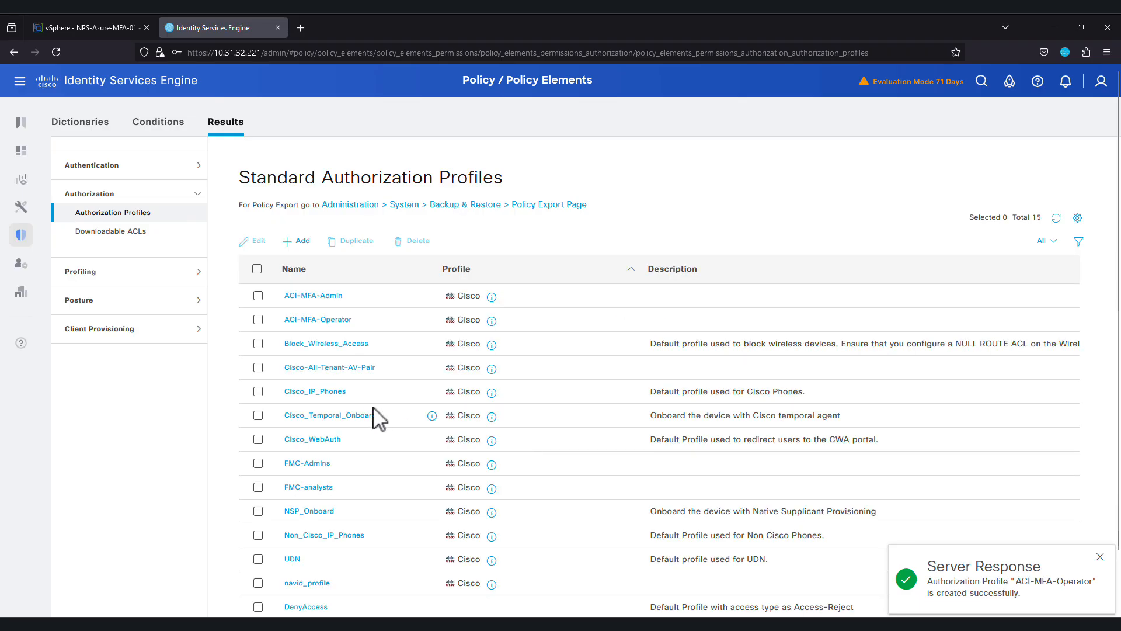
# Review the ACI-MFA-Operator profile's shell:domains=all//admin attribute against the network diagram.
pyautogui.click(320, 320)
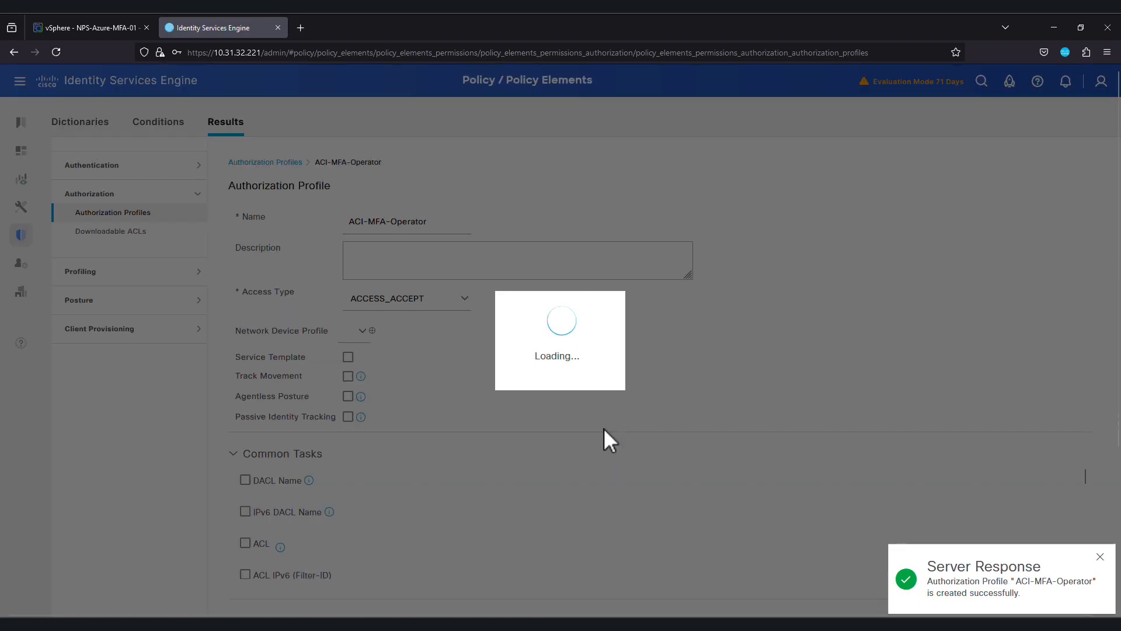
pyautogui.scroll(-5, 603, 440)
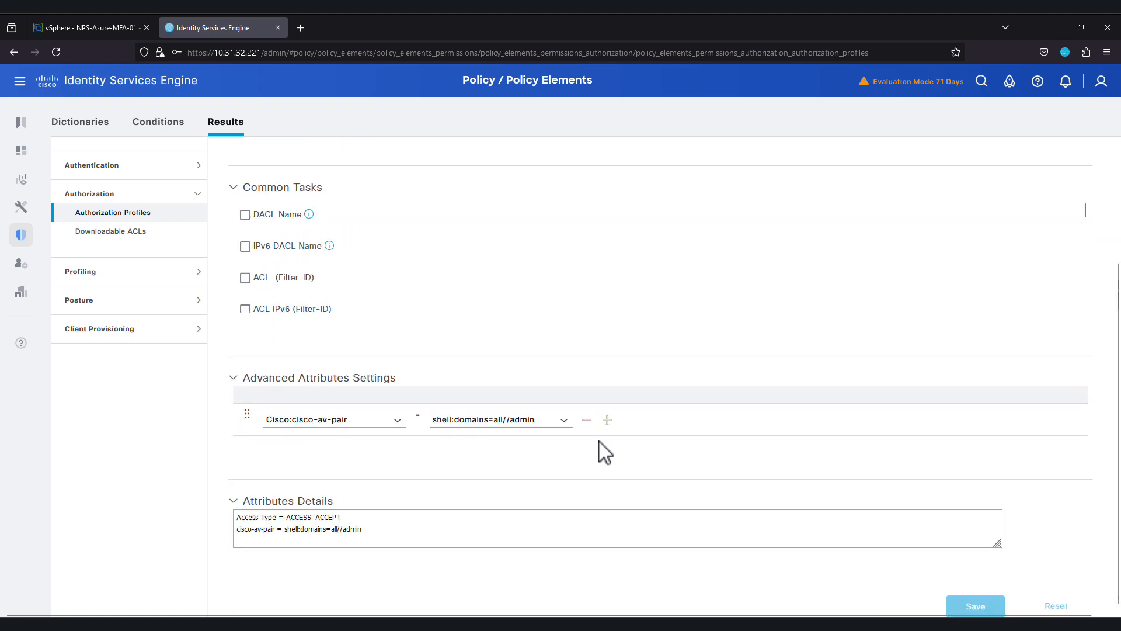
pyautogui.moveTo(400, 533); pyautogui.dragTo(231, 529)
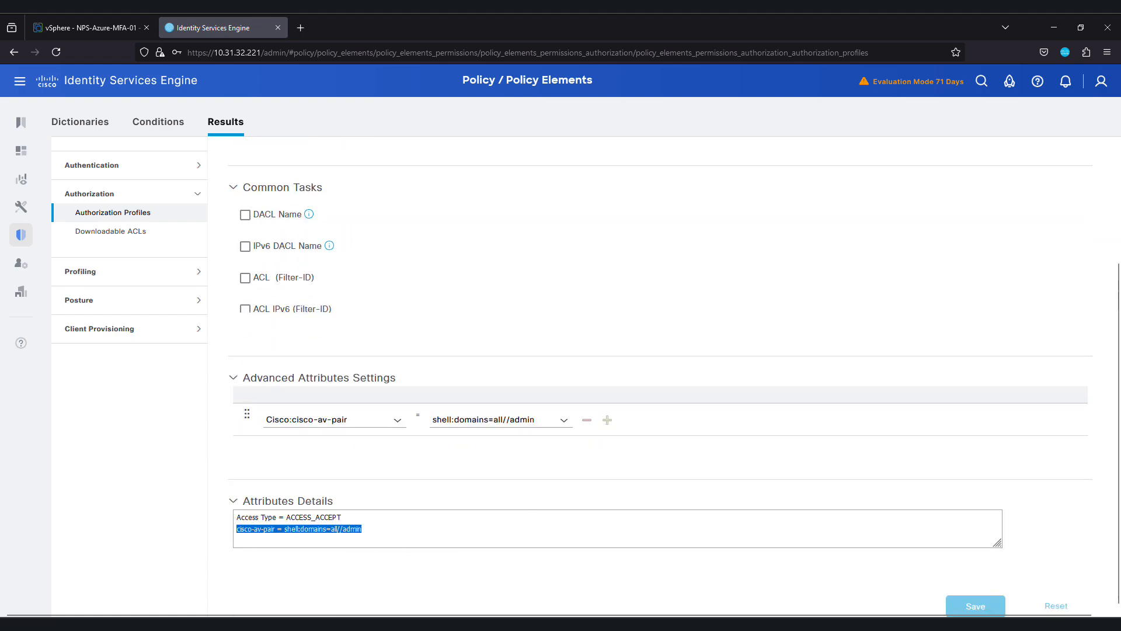
pyautogui.hotkey('alt', 'Tab')
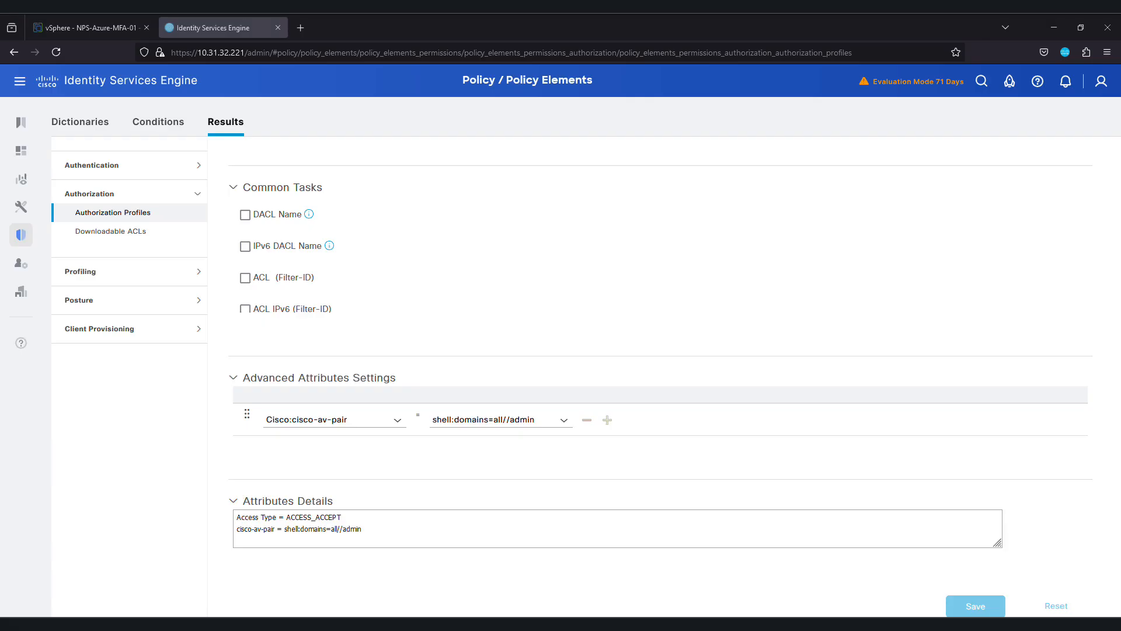
pyautogui.moveTo(23, 248)
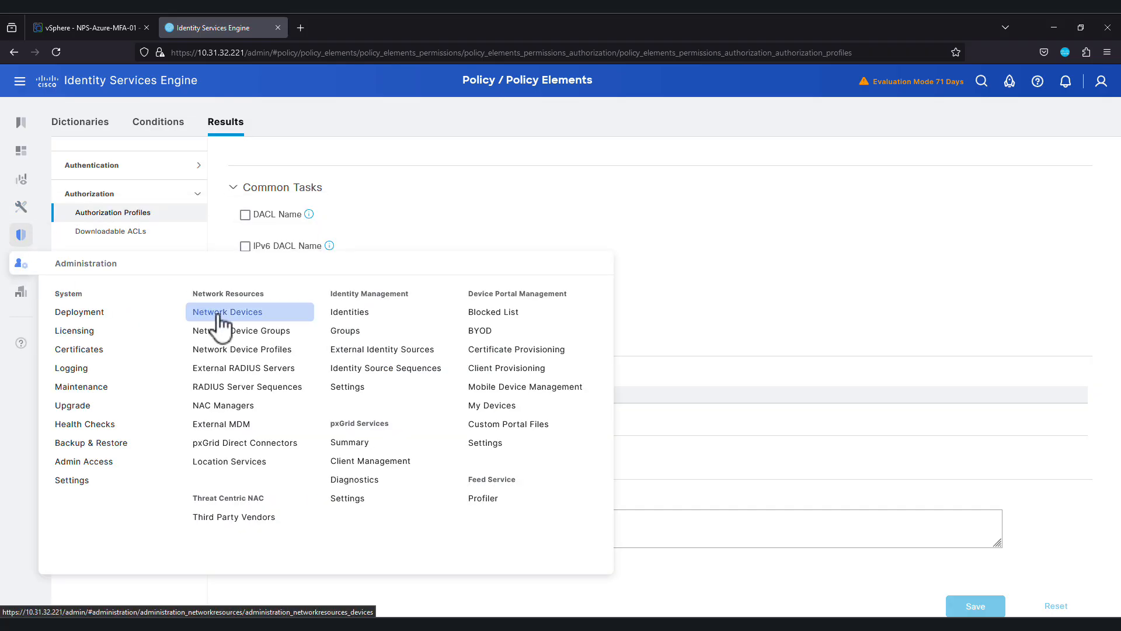
# Create the network device group ACI-Devices with parent group All Device Types.
pyautogui.click(262, 331)
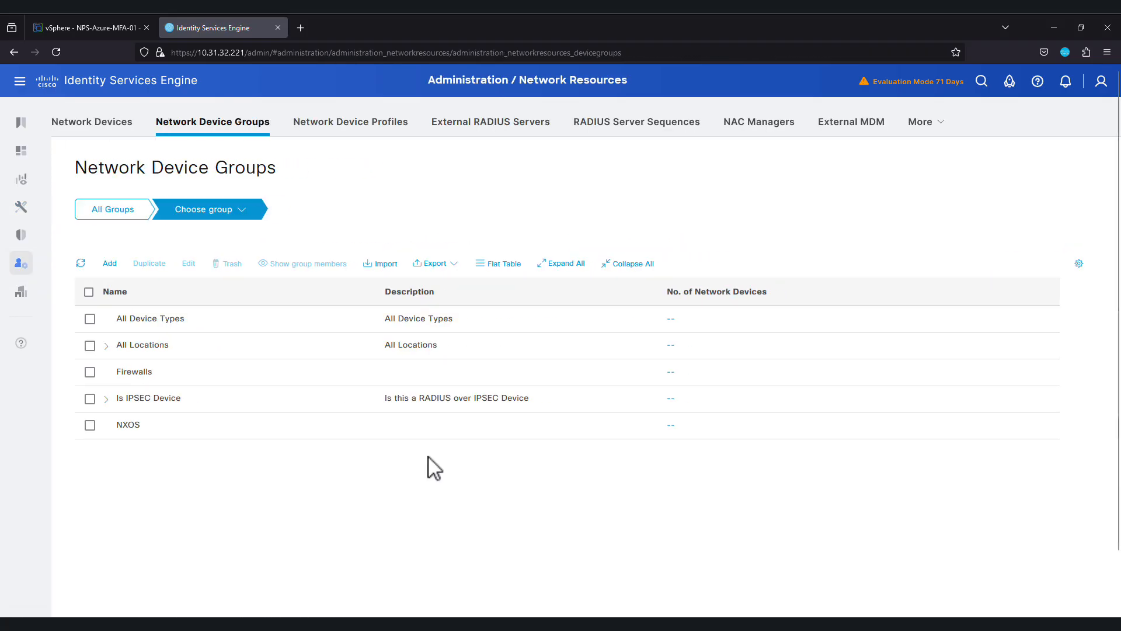
pyautogui.click(110, 263)
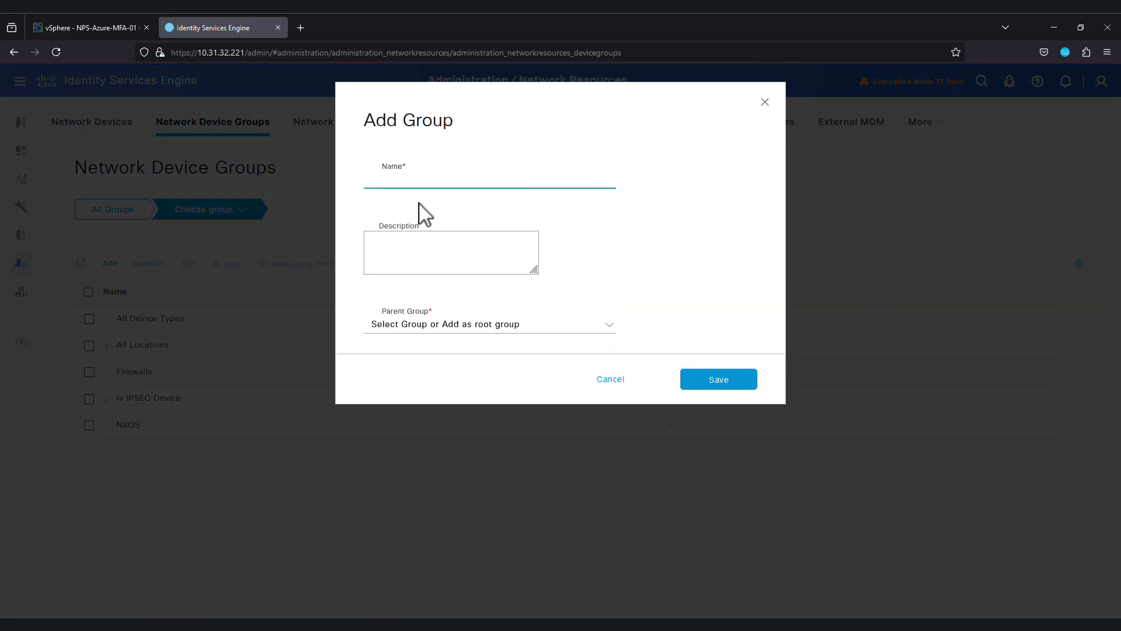
pyautogui.write('ACI-Devices')
pyautogui.click(517, 328)
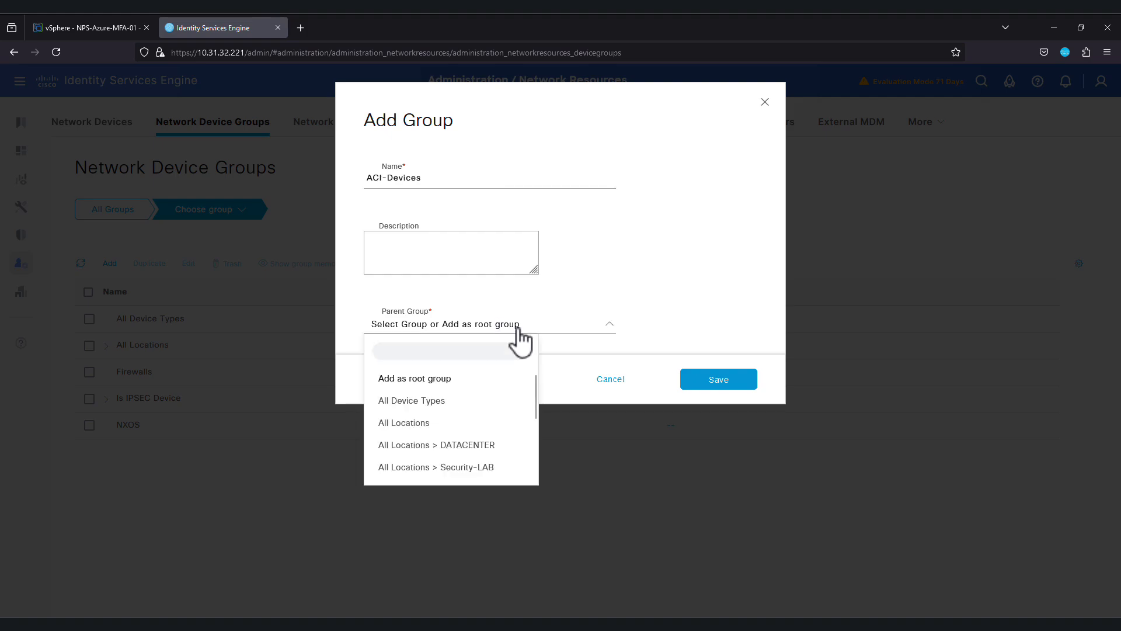
pyautogui.click(414, 403)
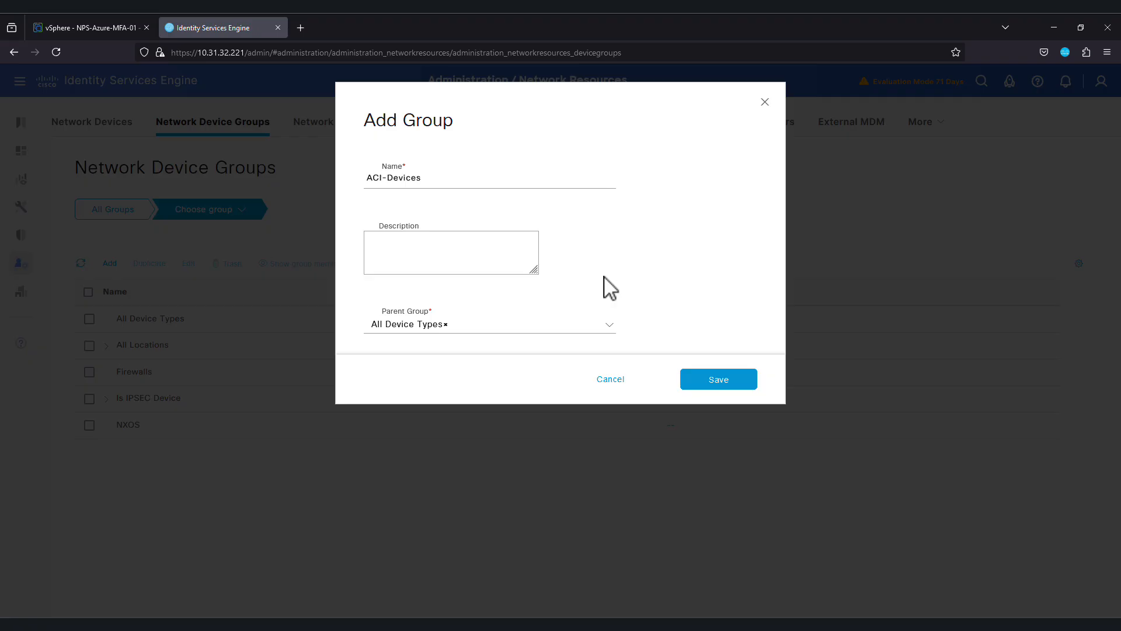
pyautogui.click(719, 381)
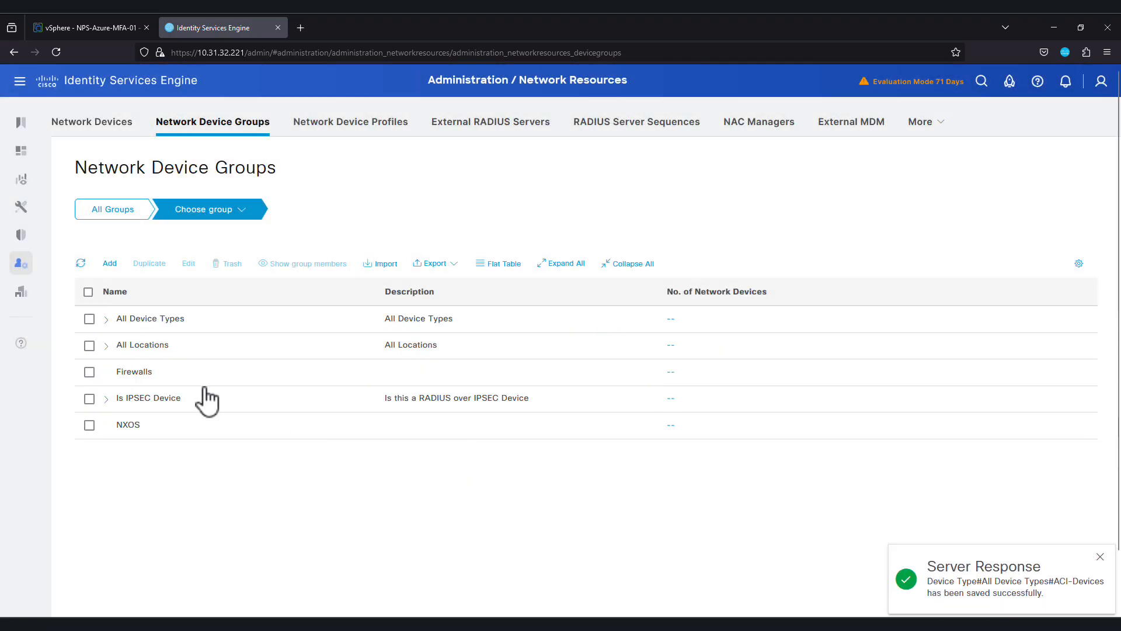
pyautogui.click(106, 320)
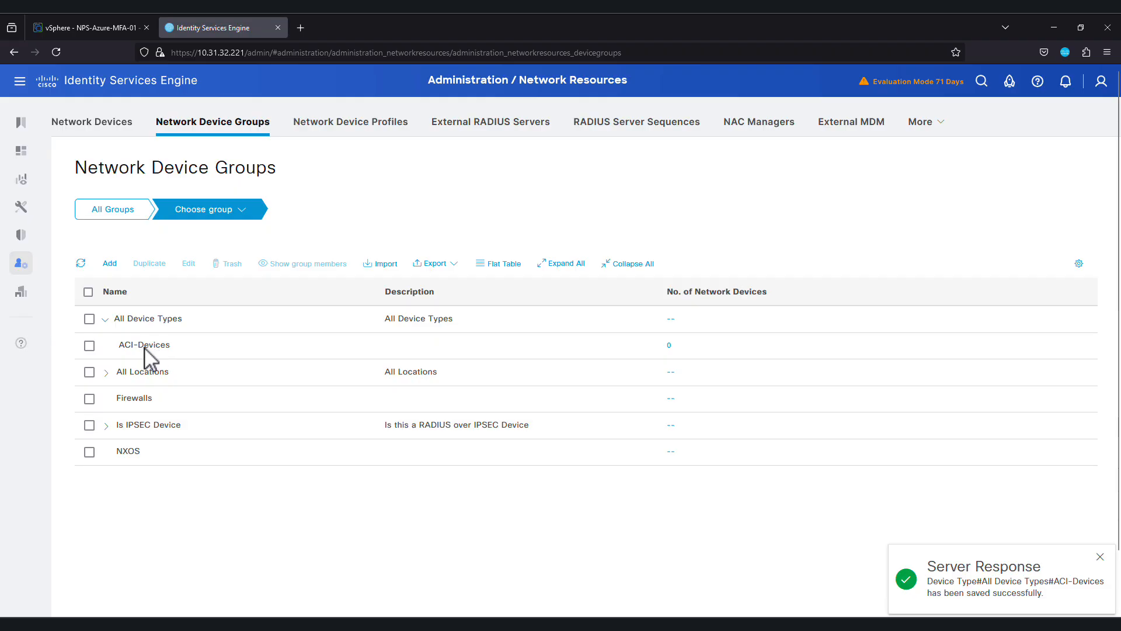
pyautogui.click(101, 124)
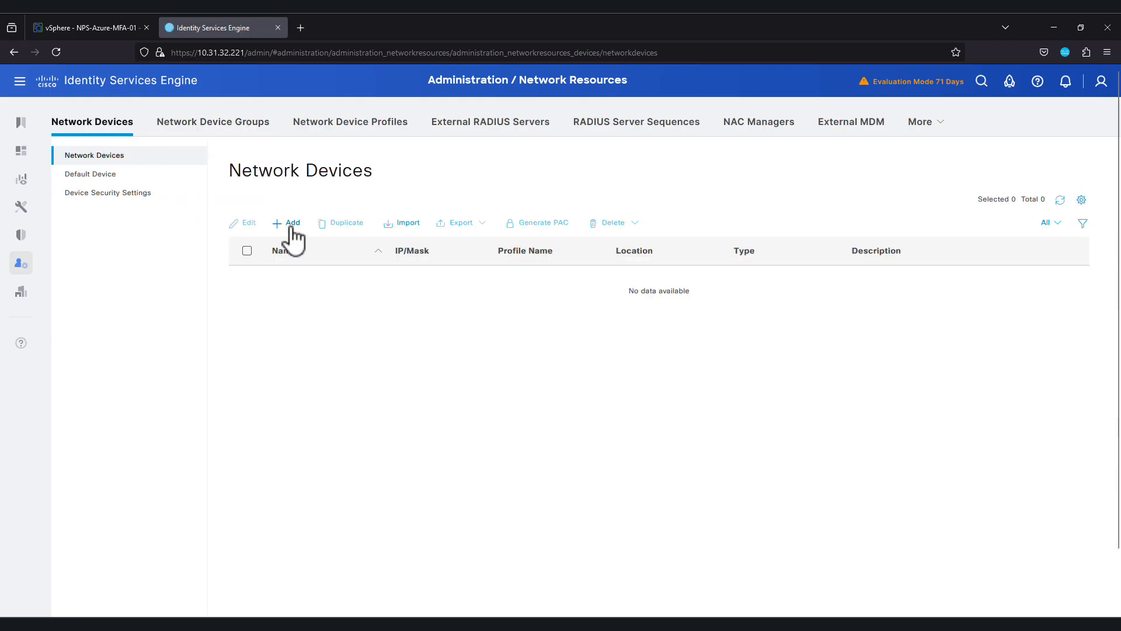
# Add a new network device named APIC with IP address 10.31.32.150.
pyautogui.click(290, 225)
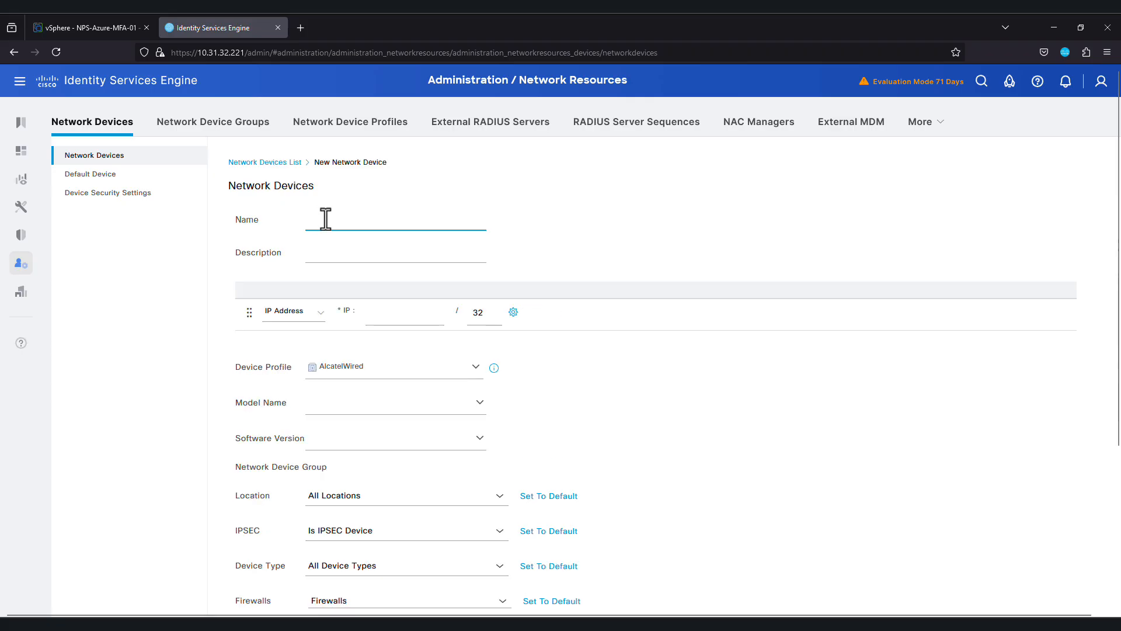
pyautogui.click(325, 219)
pyautogui.write('APIC')
pyautogui.click(415, 309)
pyautogui.write('10.31.32.')
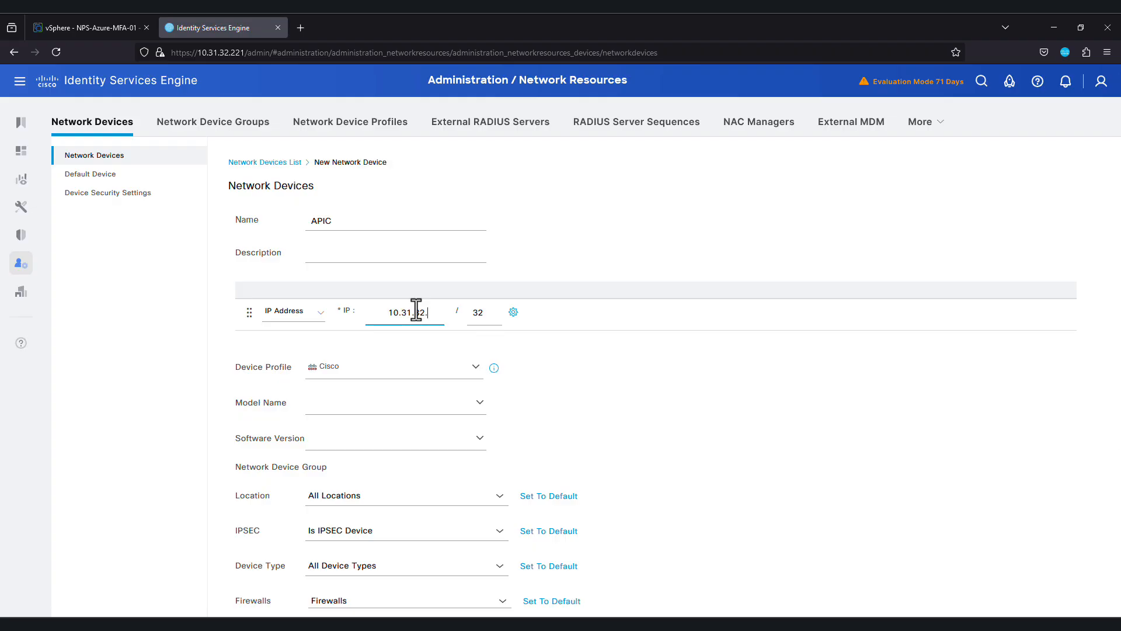
pyautogui.write('150')
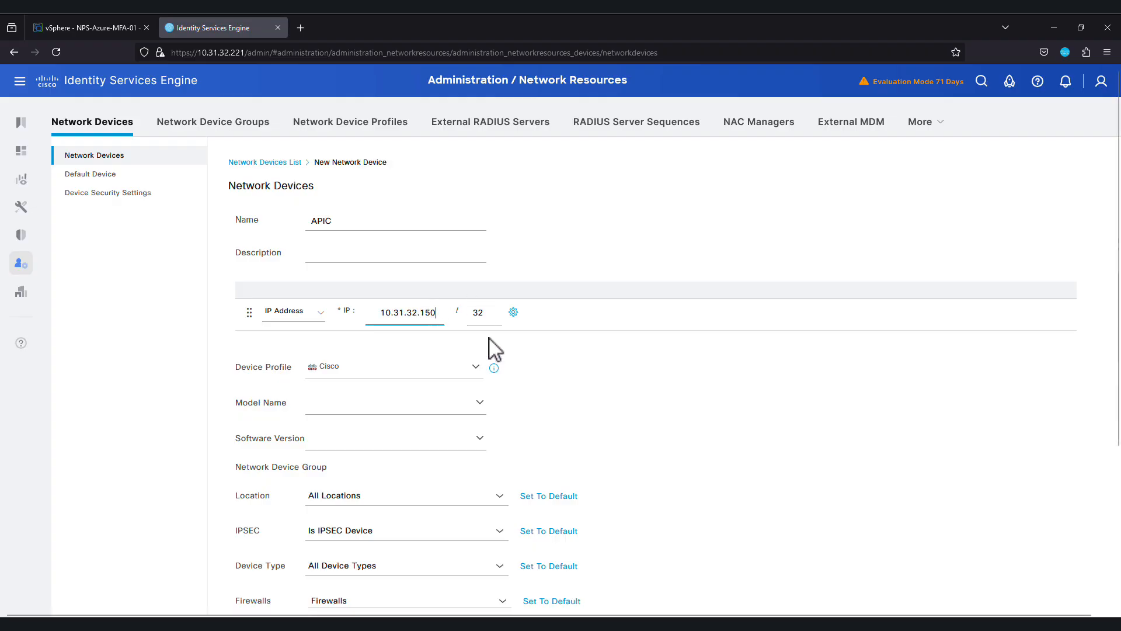
pyautogui.click(500, 496)
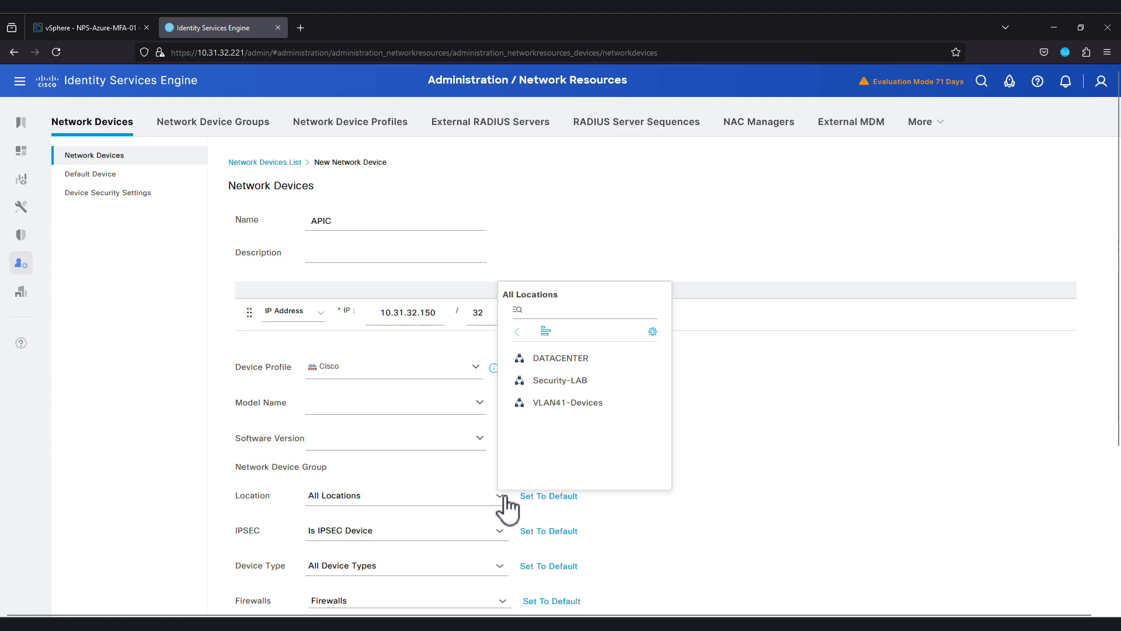
pyautogui.click(737, 564)
# Set device type ACI-Devices, enable RADIUS with a shared secret, and submit the device.
pyautogui.scroll(-2, 409, 537)
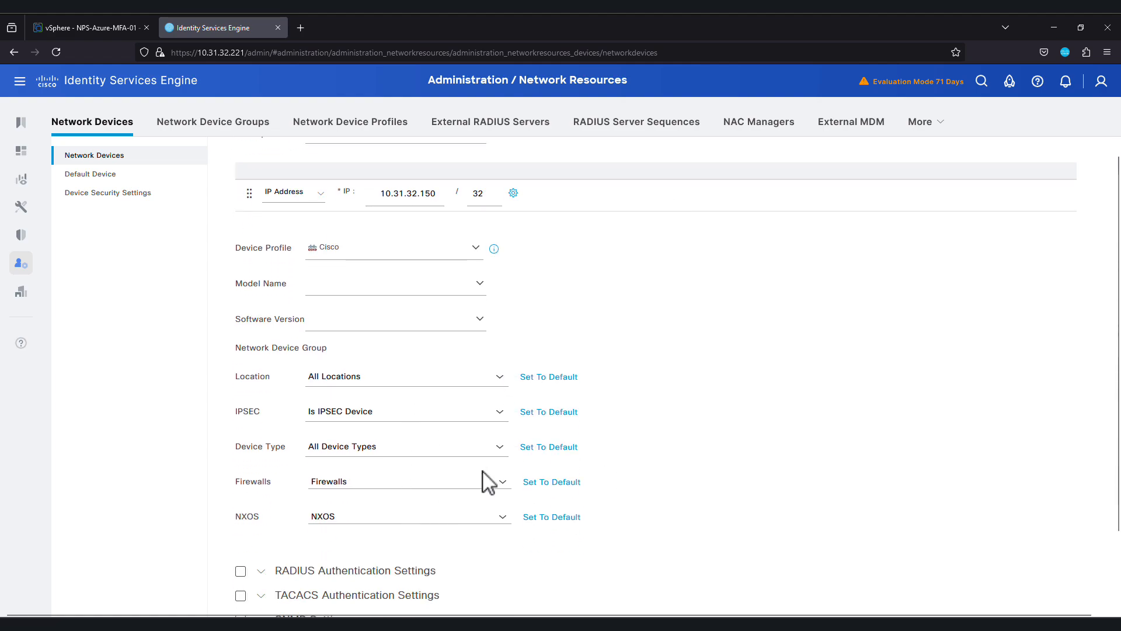
pyautogui.click(500, 450)
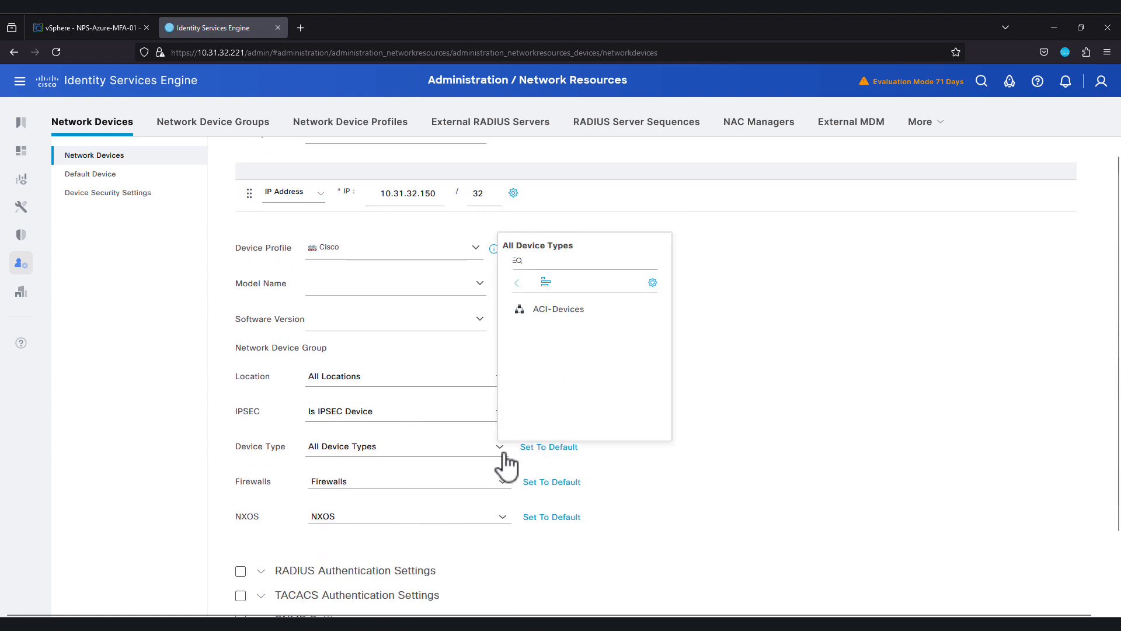
pyautogui.click(572, 310)
pyautogui.scroll(-1, 327, 525)
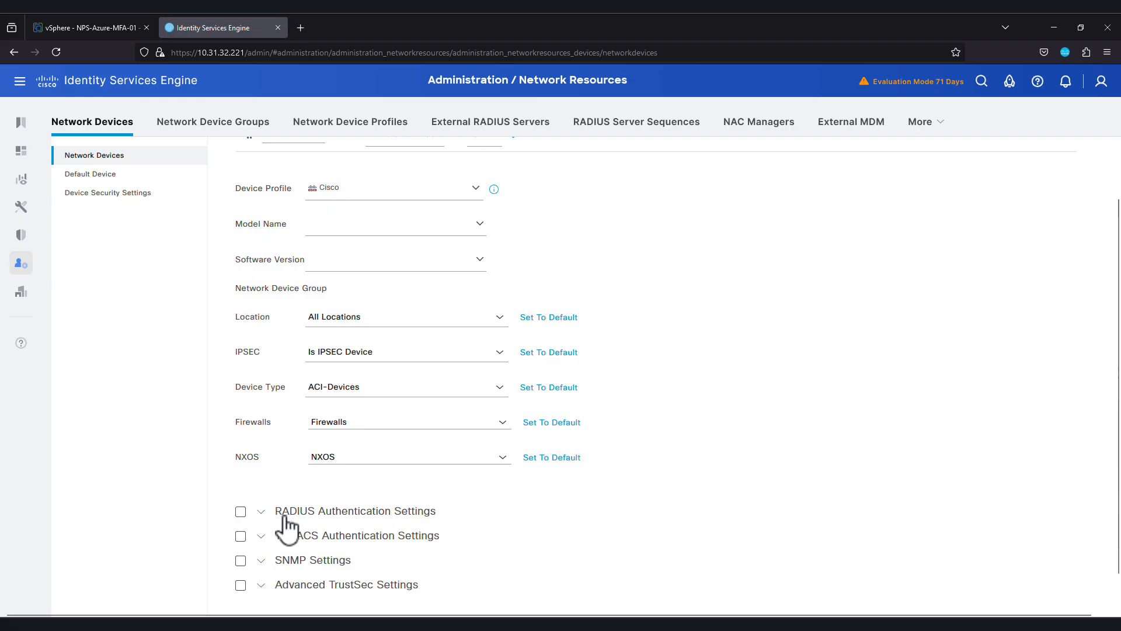
pyautogui.click(242, 512)
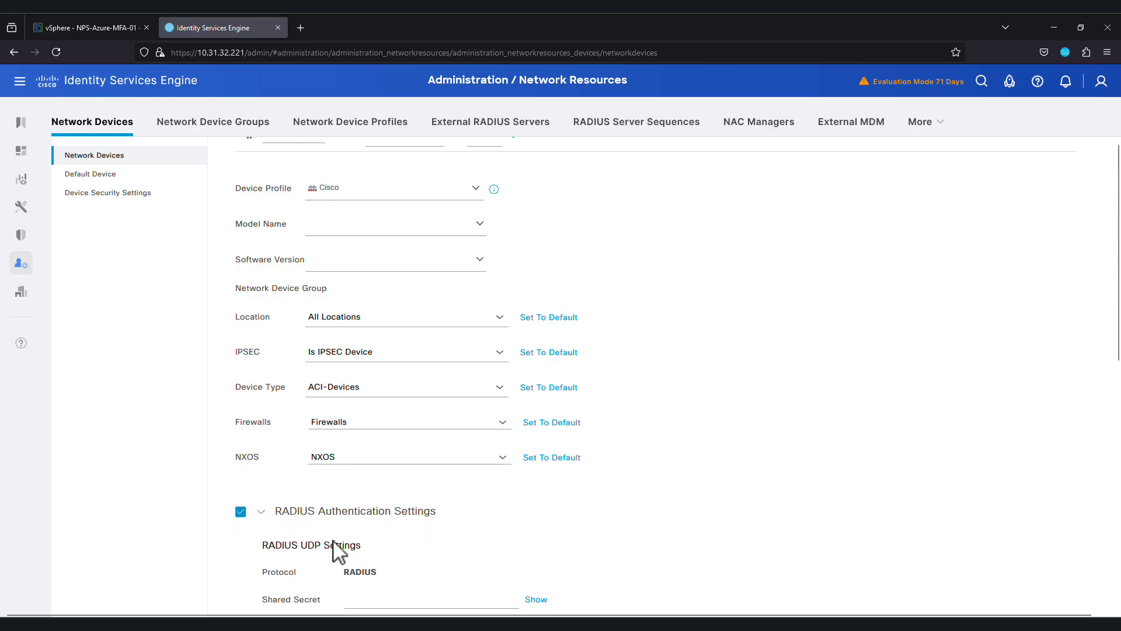
pyautogui.scroll(-2, 350, 526)
pyautogui.click(365, 484)
pyautogui.write('••••')
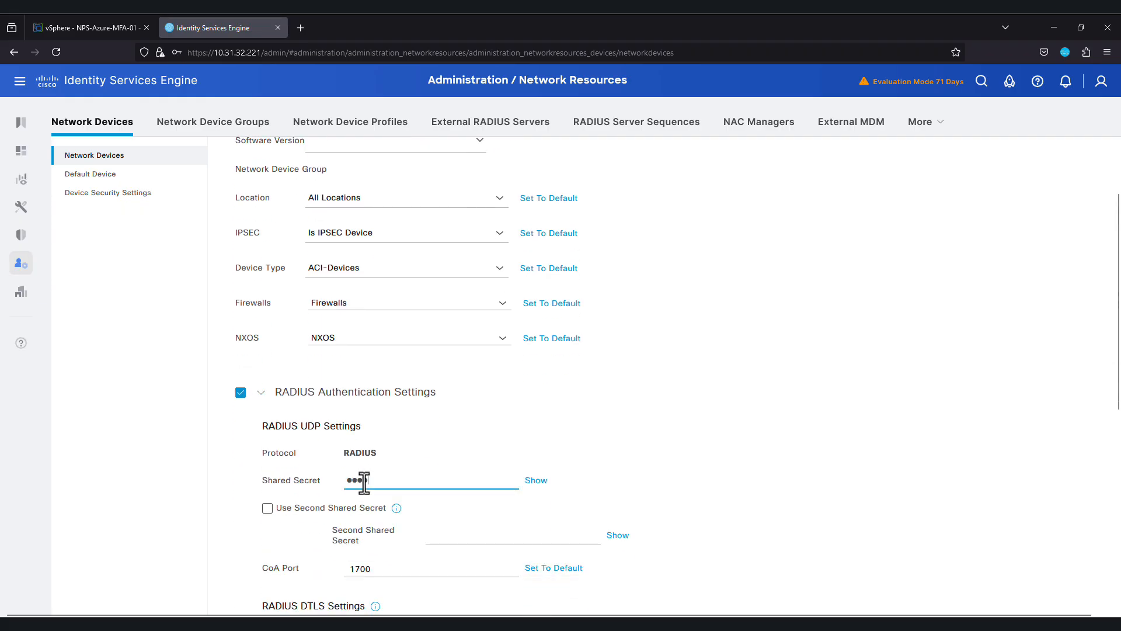
pyautogui.click(445, 533)
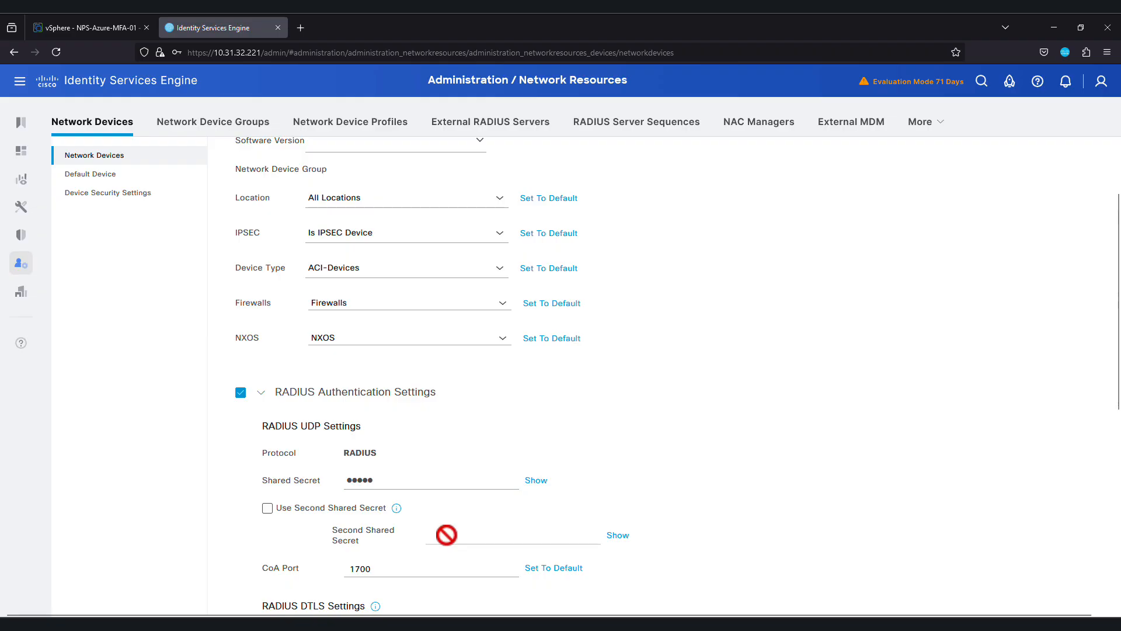
pyautogui.scroll(-1, 447, 535)
pyautogui.scroll(-7, 448, 535)
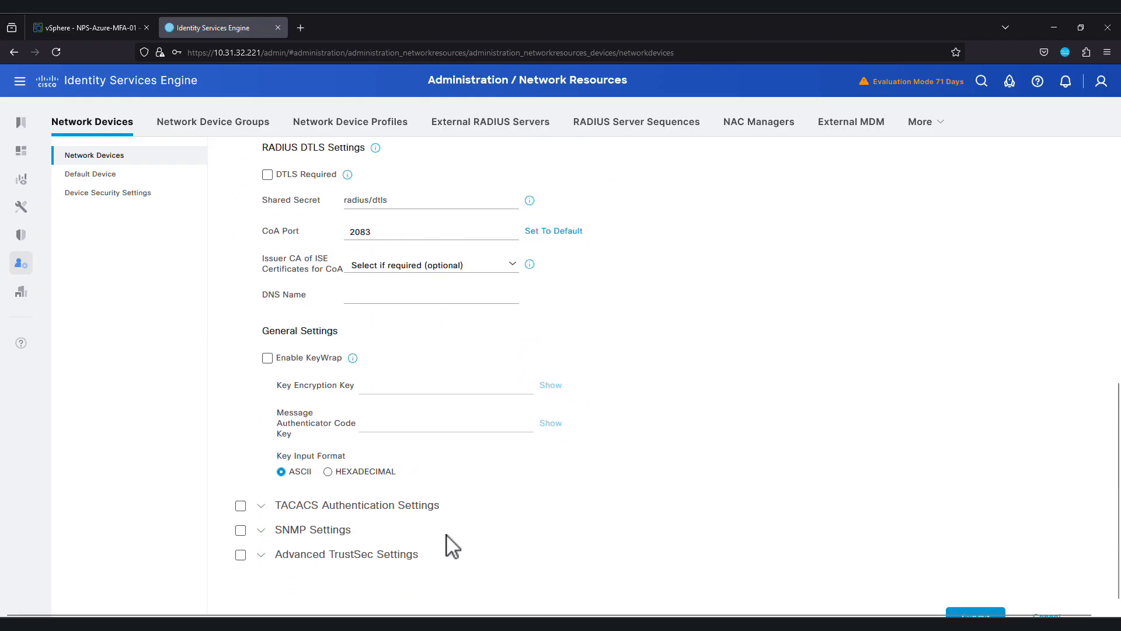
pyautogui.click(952, 607)
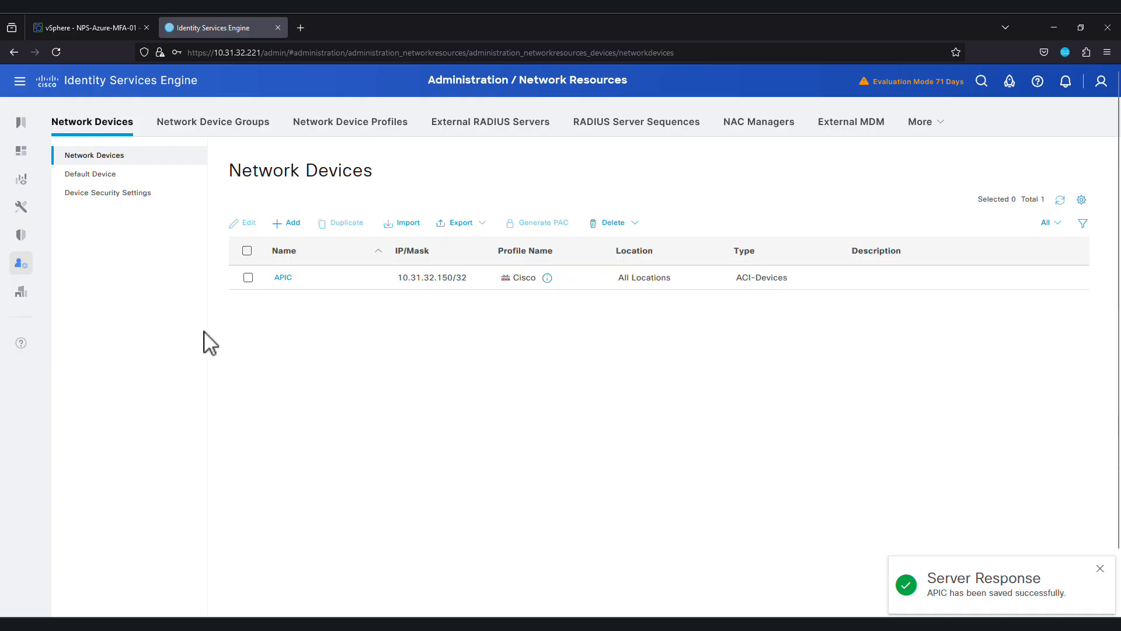
# Add a new policy set and rename it ACI_MFA_Policy.
pyautogui.moveTo(22, 239)
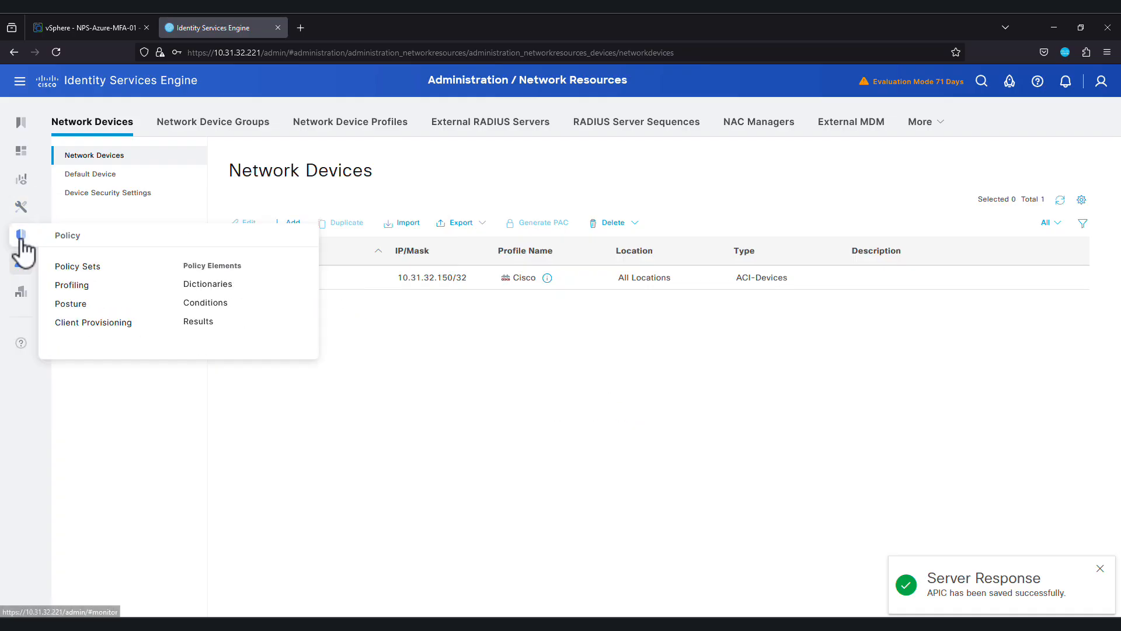
pyautogui.click(83, 270)
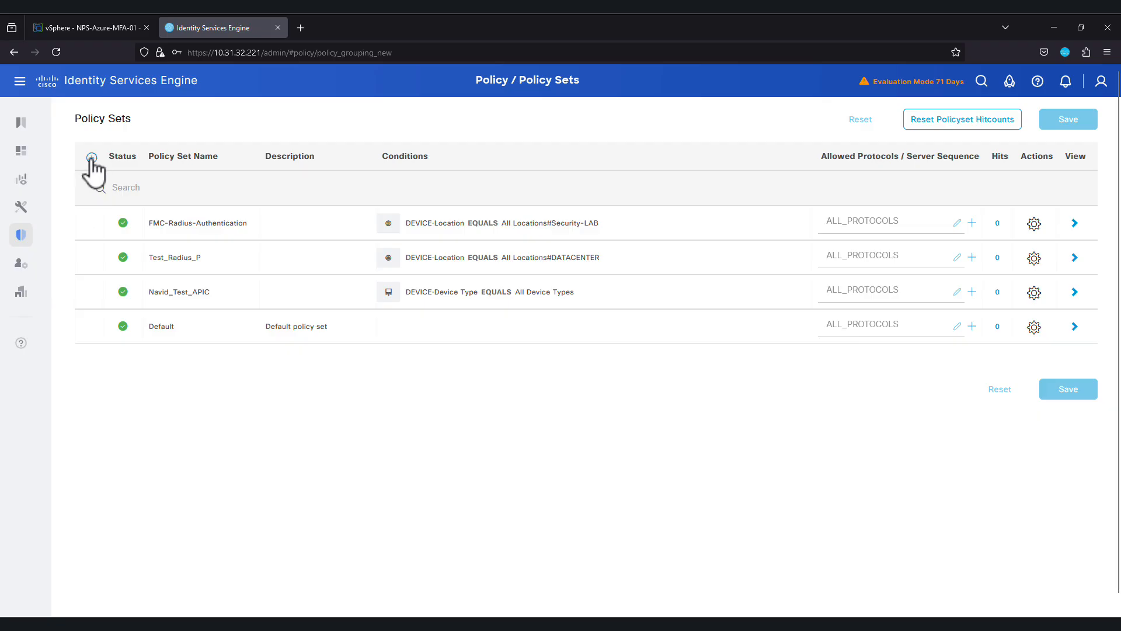
pyautogui.click(92, 158)
pyautogui.moveTo(212, 225); pyautogui.dragTo(150, 230)
pyautogui.write('ACI')
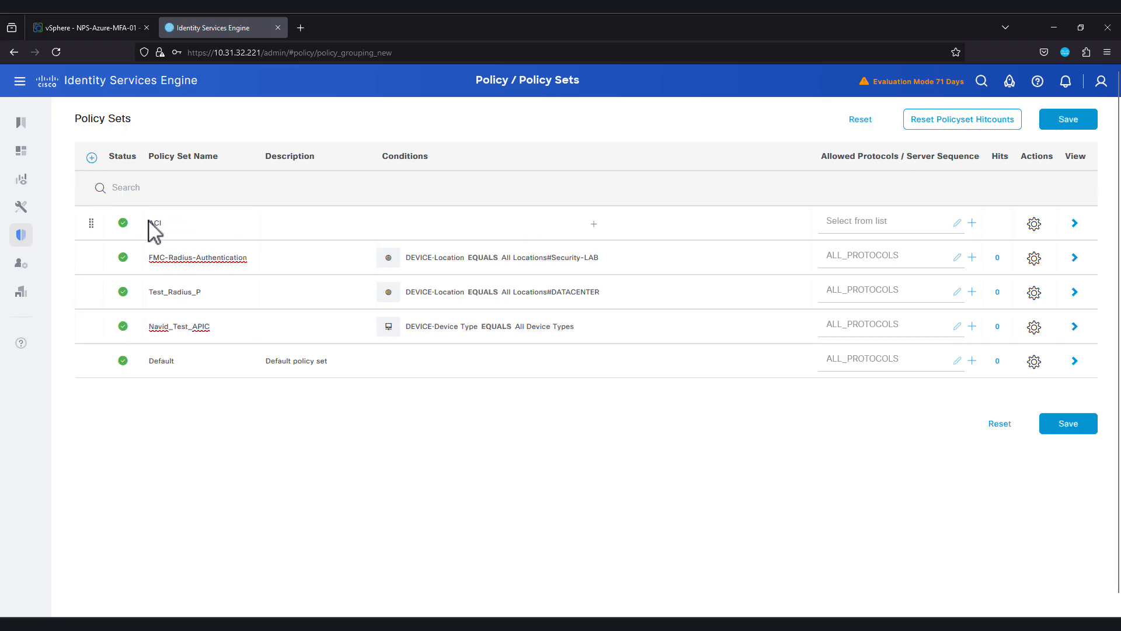
pyautogui.write('_MFA_Policy')
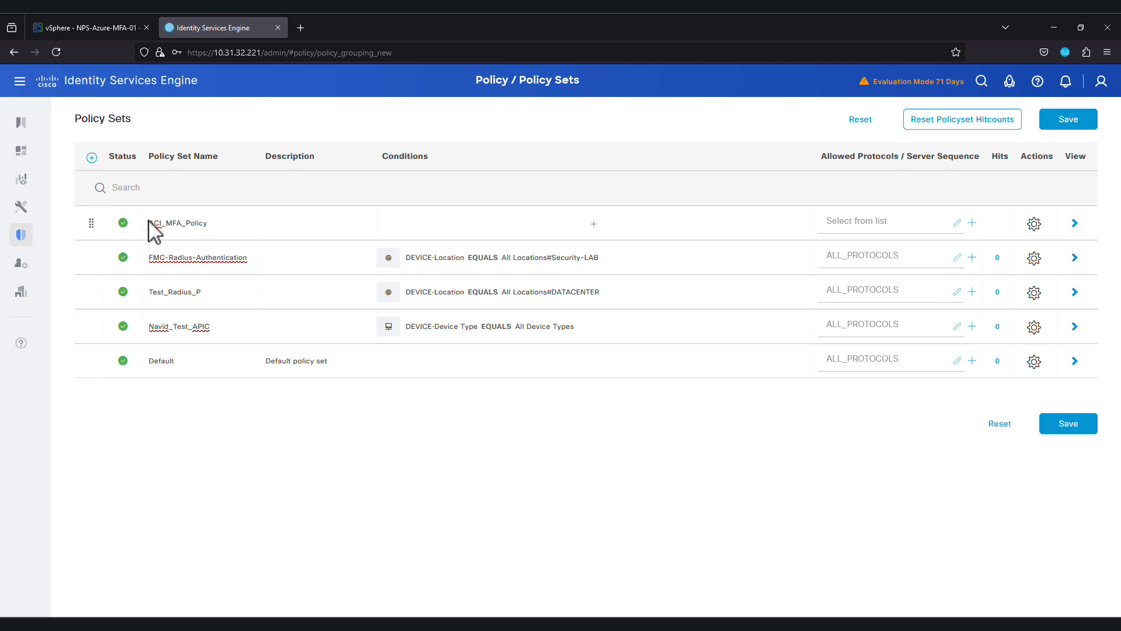
pyautogui.click(605, 233)
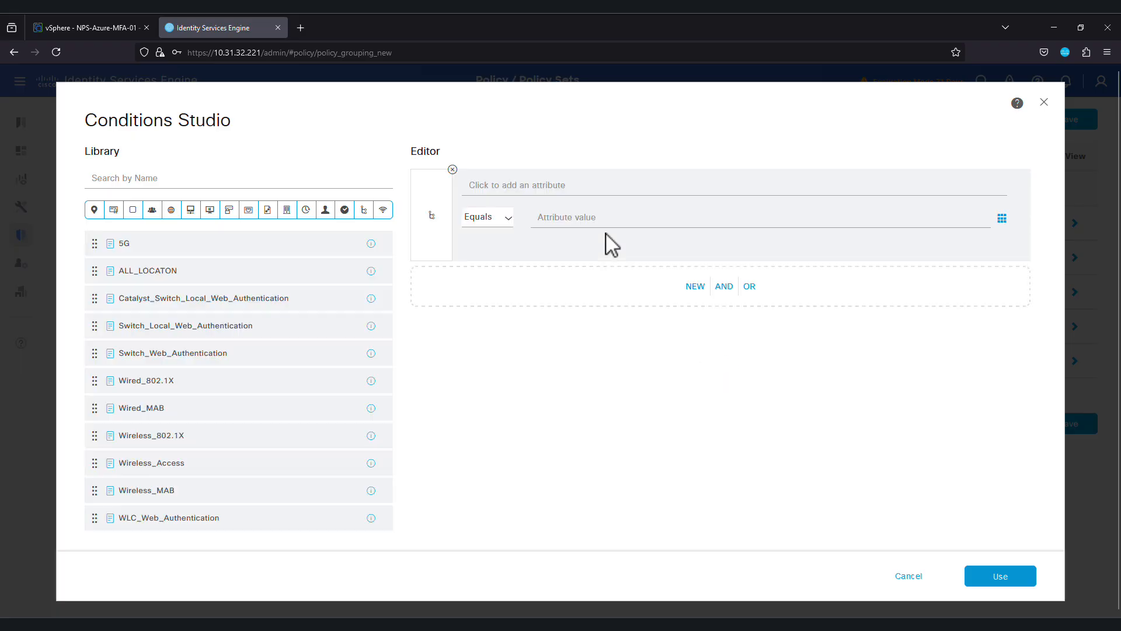
# Set the policy set condition to Network Device Type equals All Device Types#ACI-Devices.
pyautogui.click(535, 191)
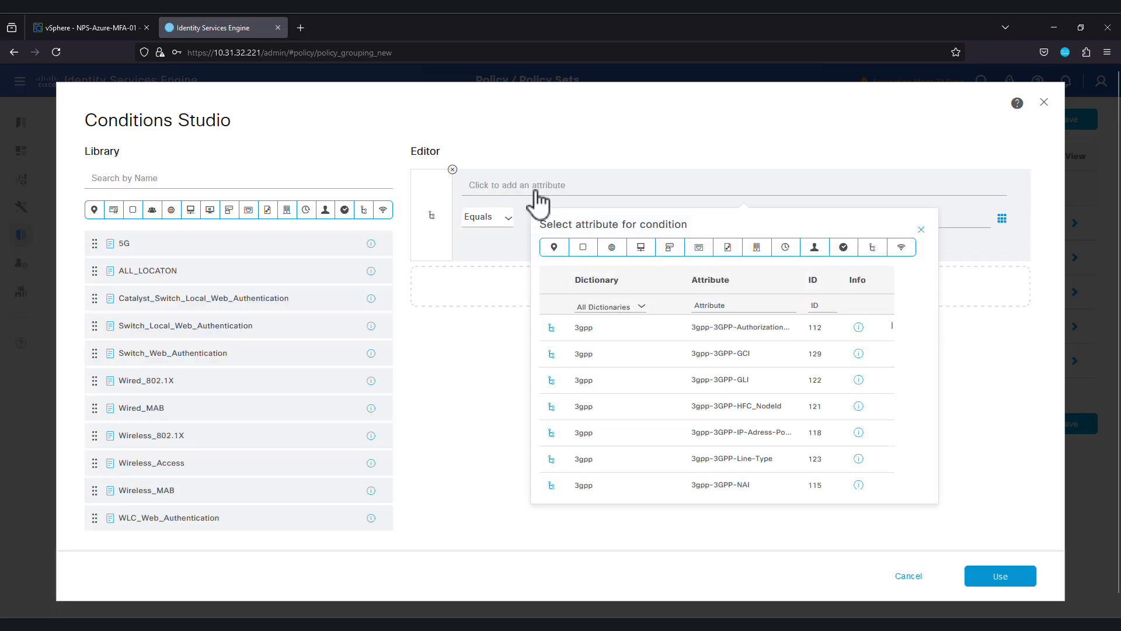
pyautogui.click(641, 247)
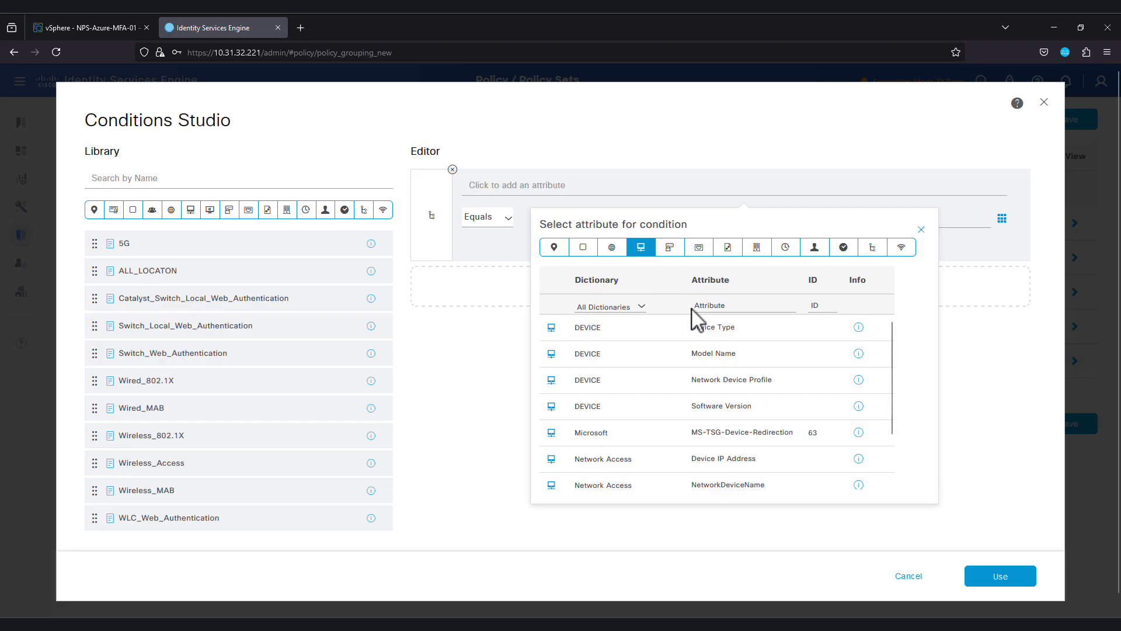
pyautogui.click(743, 331)
pyautogui.click(664, 217)
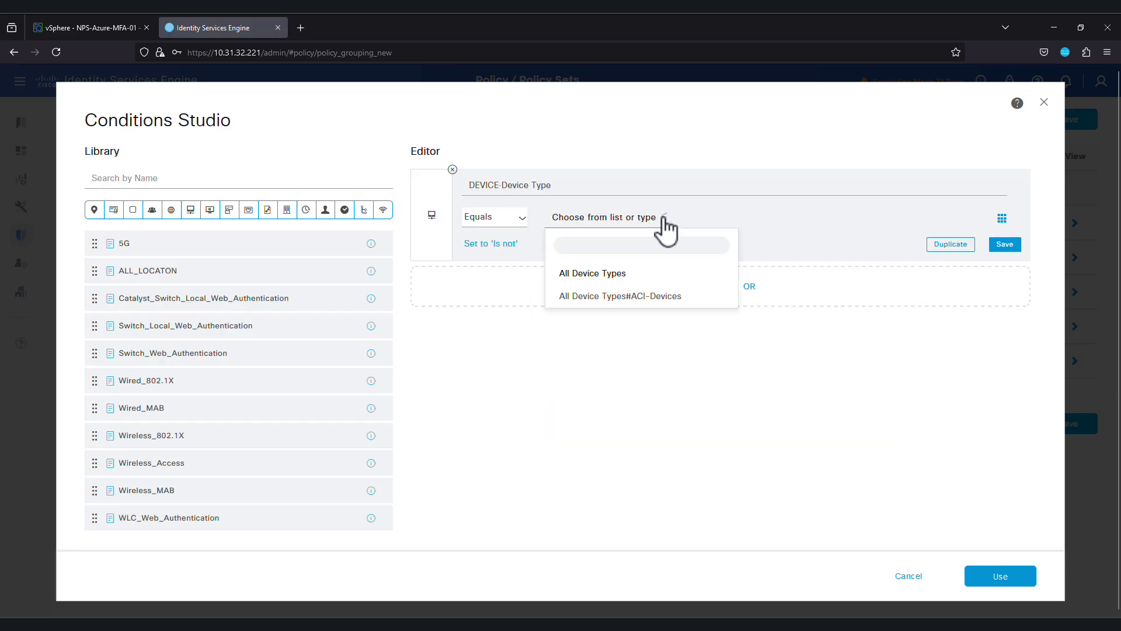
pyautogui.click(654, 295)
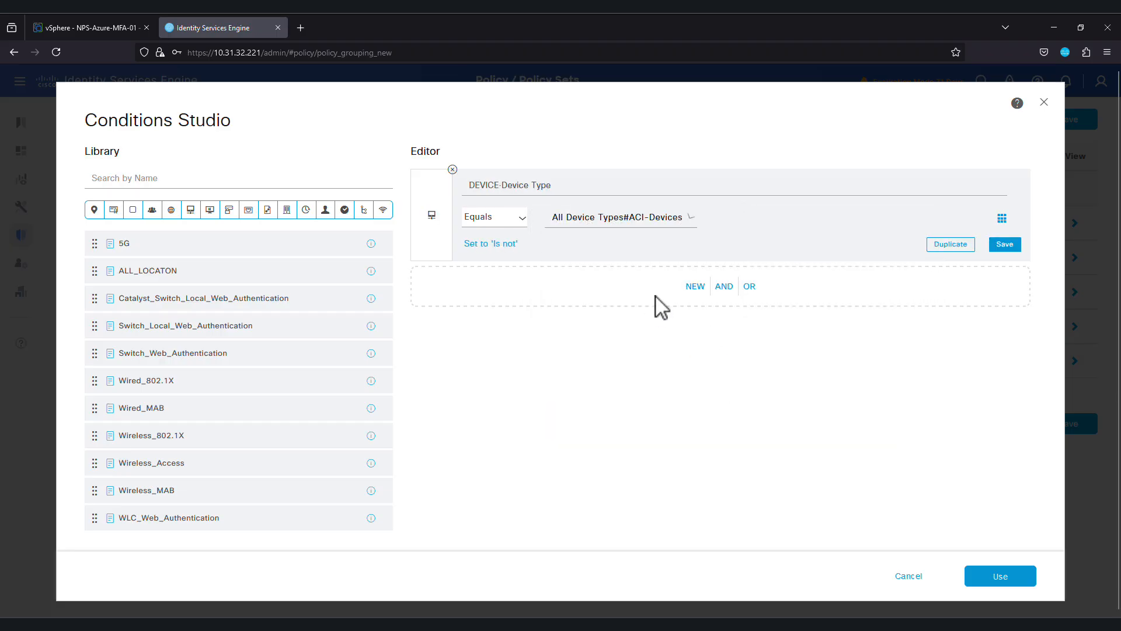
pyautogui.click(999, 587)
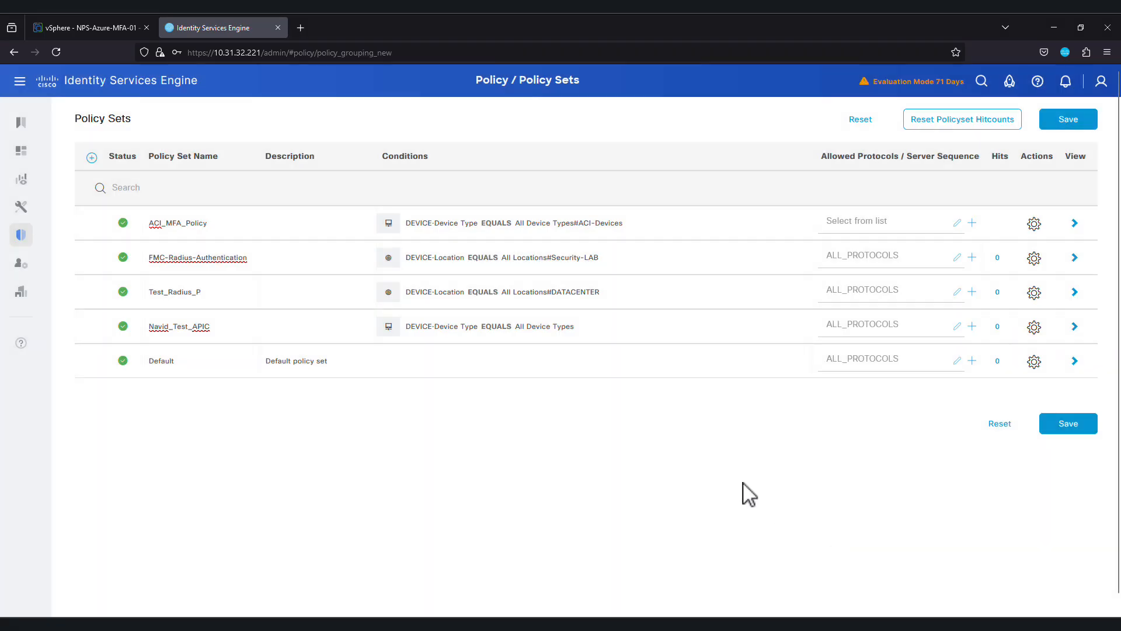
# Allow ALL_PROTOCOLS for ACI_MFA_Policy, save it, and open its details.
pyautogui.click(848, 221)
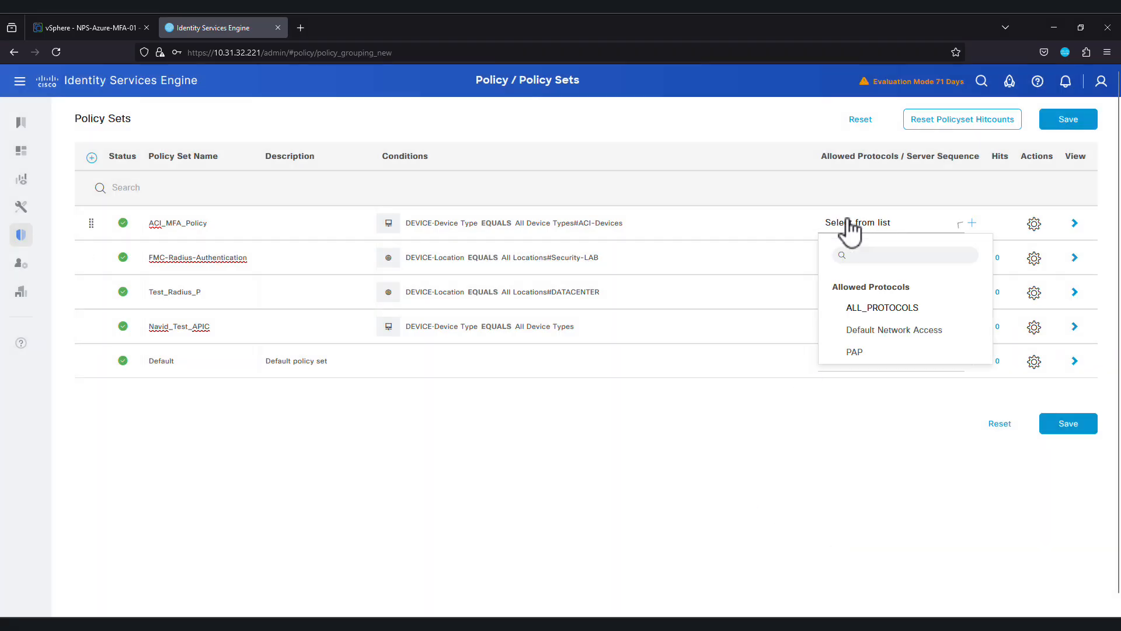
pyautogui.click(874, 309)
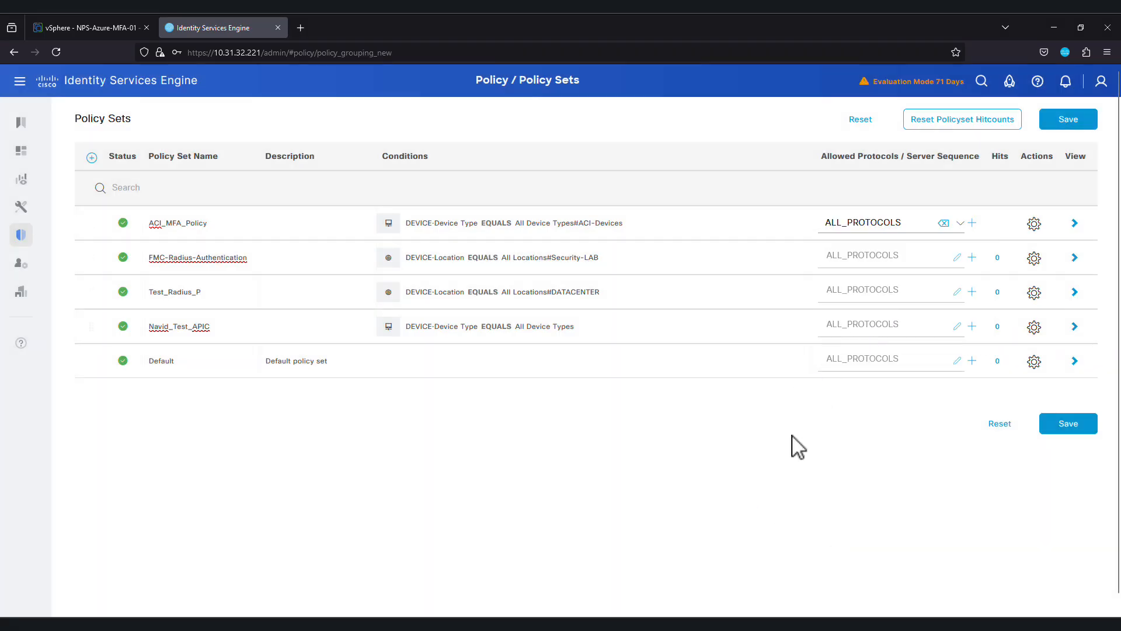
pyautogui.click(1047, 430)
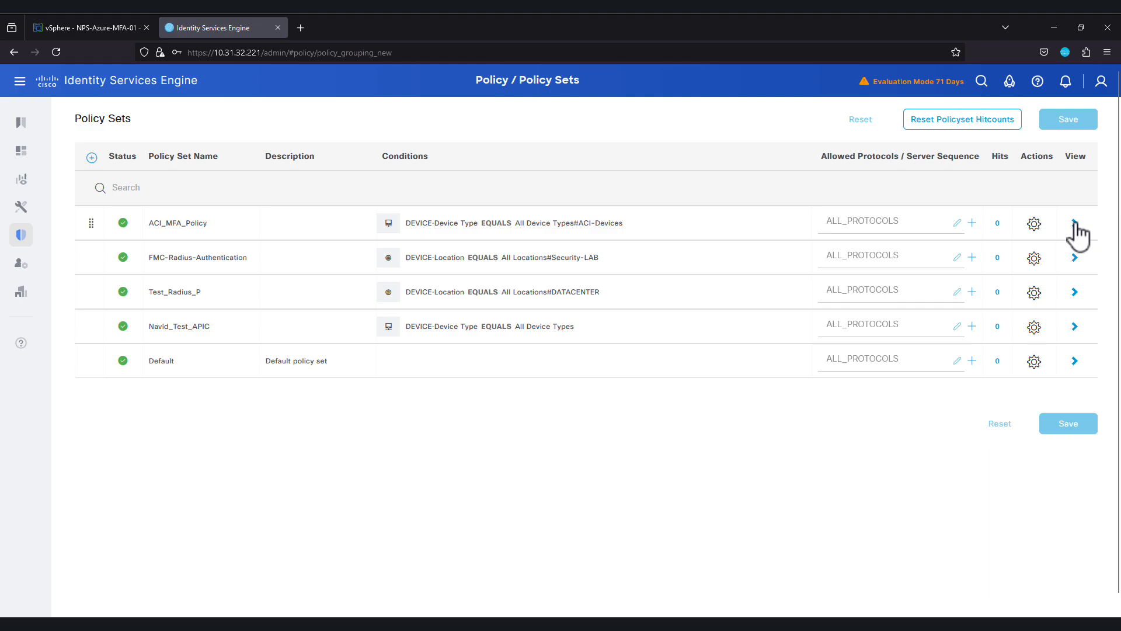
pyautogui.click(1075, 223)
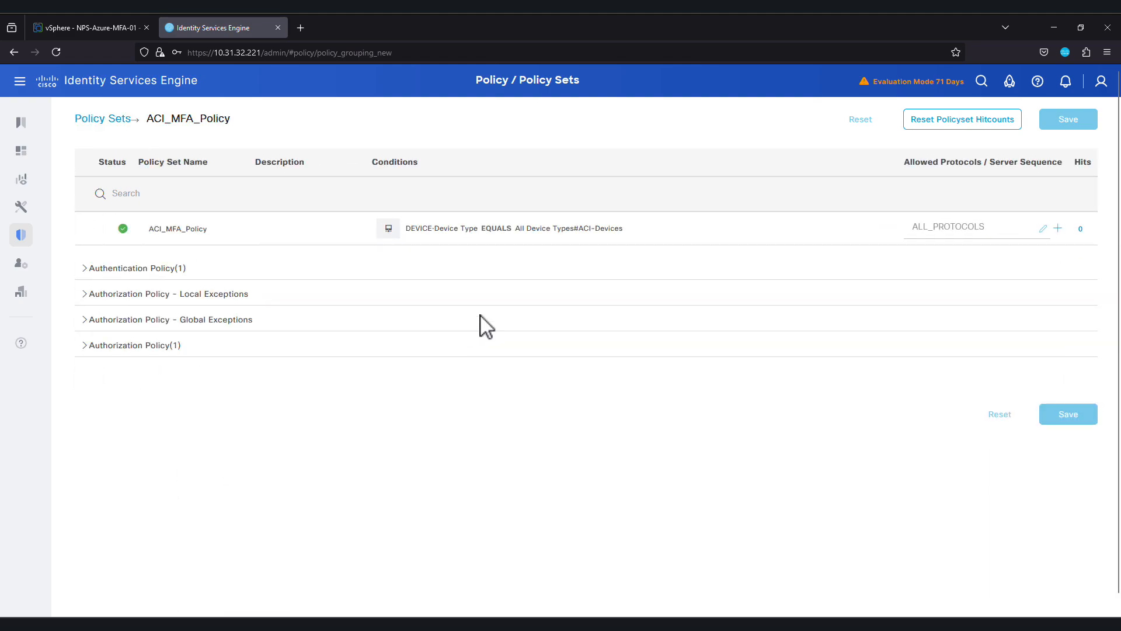
# Add a new authentication rule named ACI_MFA_AuthC.
pyautogui.click(86, 269)
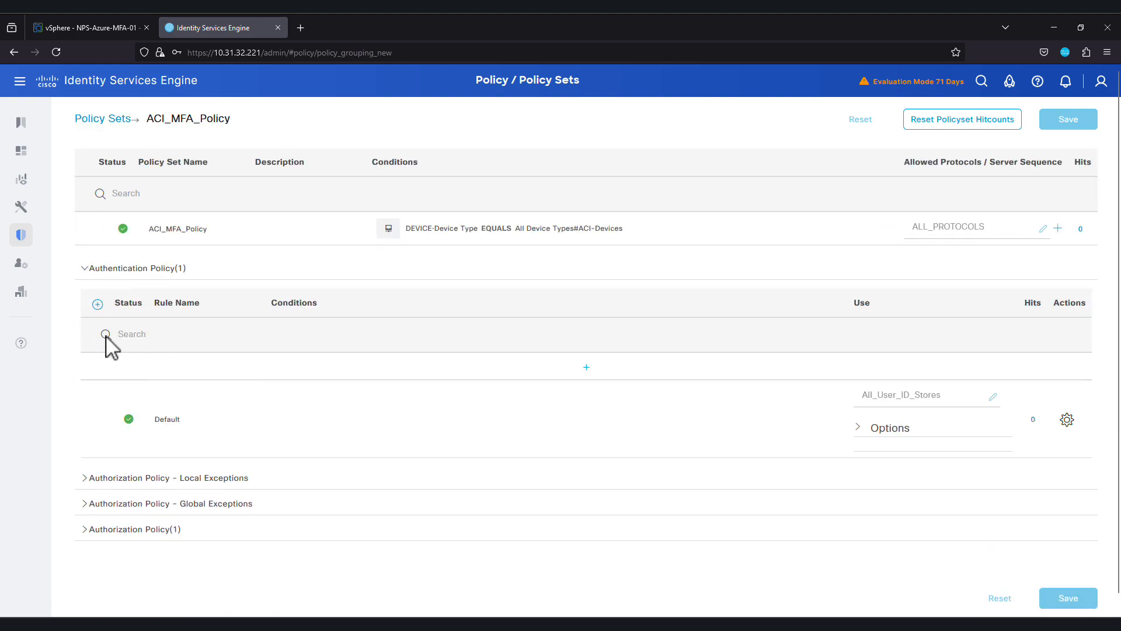
pyautogui.click(97, 304)
pyautogui.moveTo(231, 394); pyautogui.dragTo(148, 393)
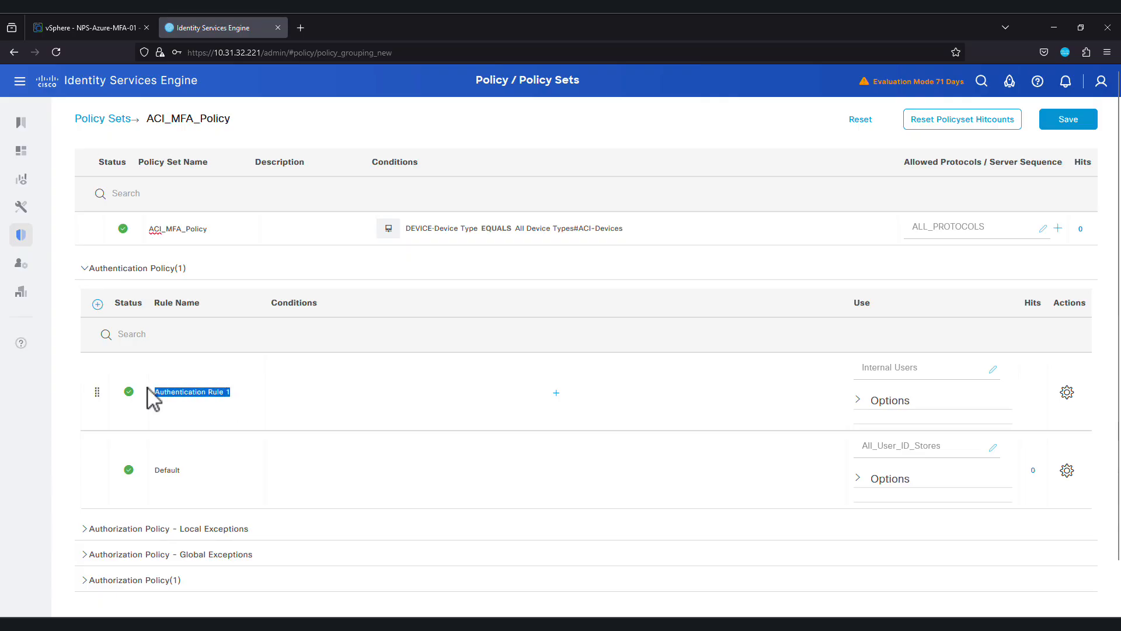
pyautogui.write('A')
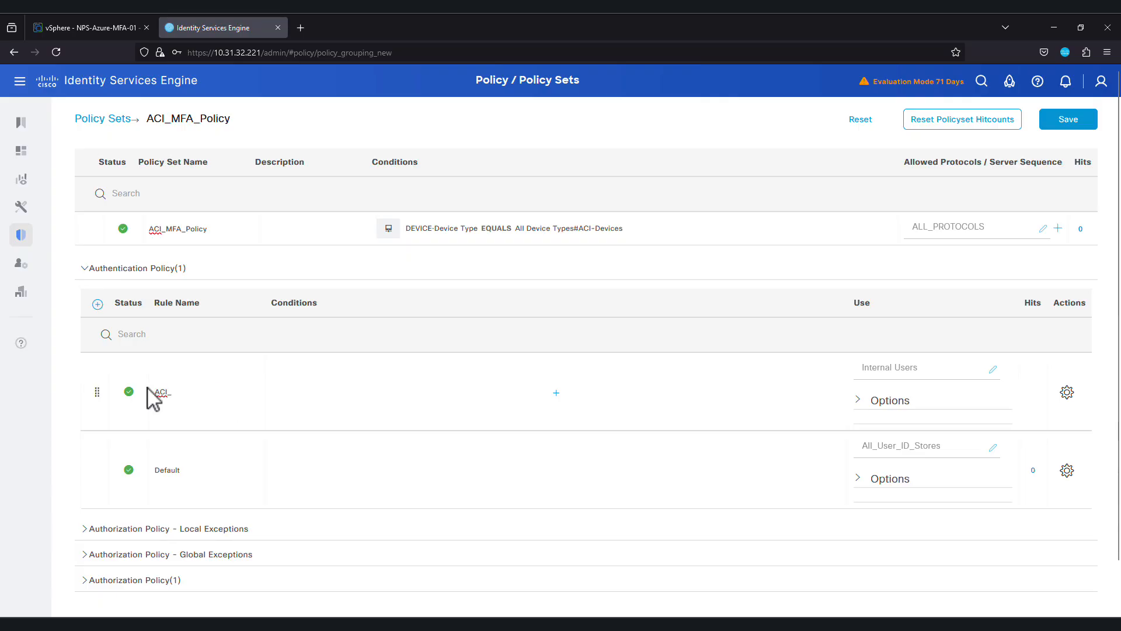
pyautogui.write('CI_')
pyautogui.press('BackSpace')
# Set the rule's condition to Network Device Type equals ACI-Devices.
pyautogui.click(557, 395)
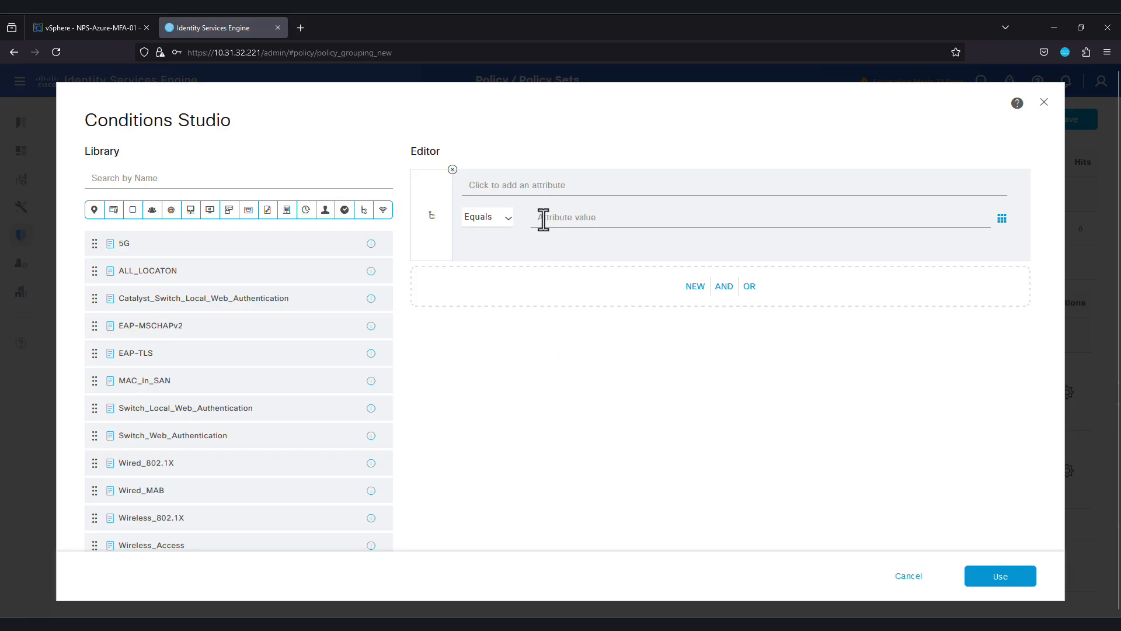
pyautogui.click(541, 194)
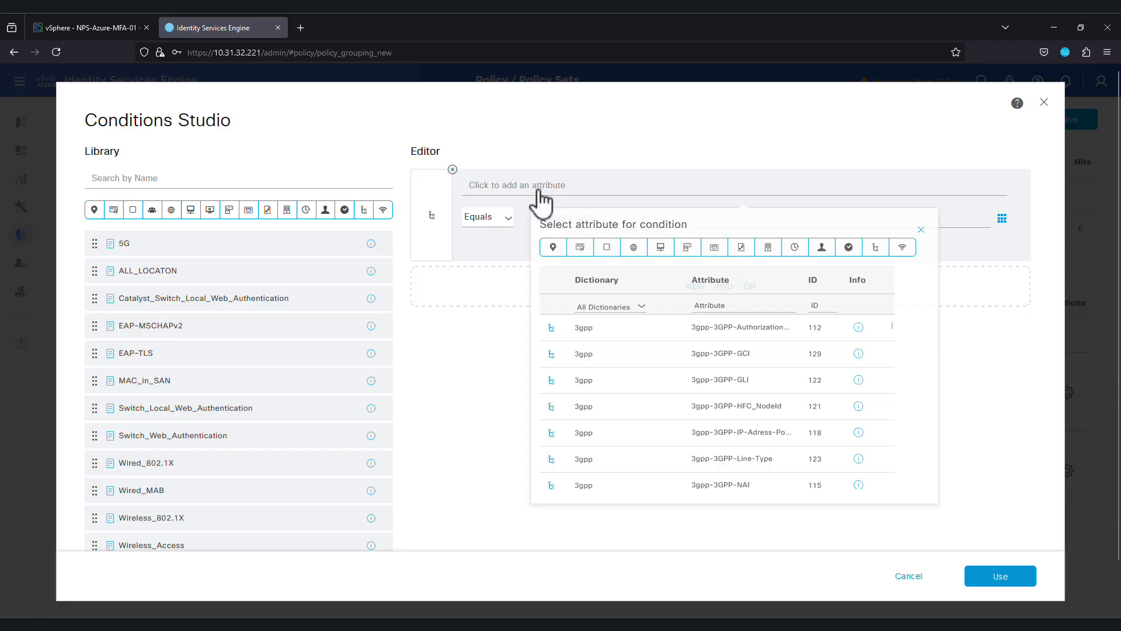
pyautogui.click(659, 251)
pyautogui.click(704, 328)
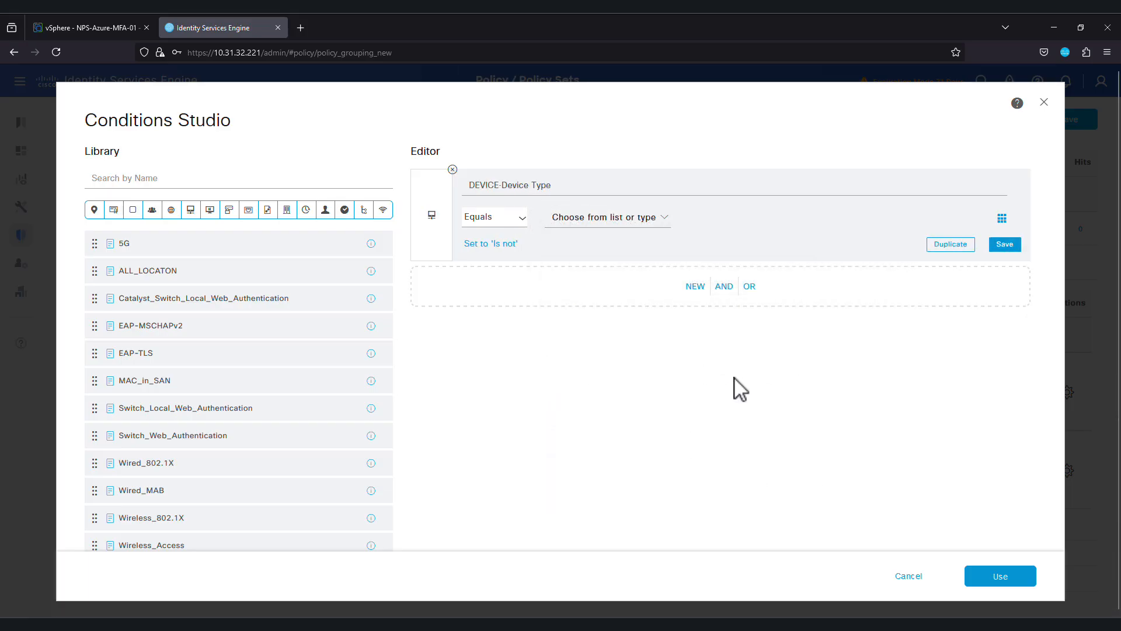
pyautogui.click(639, 224)
pyautogui.click(663, 296)
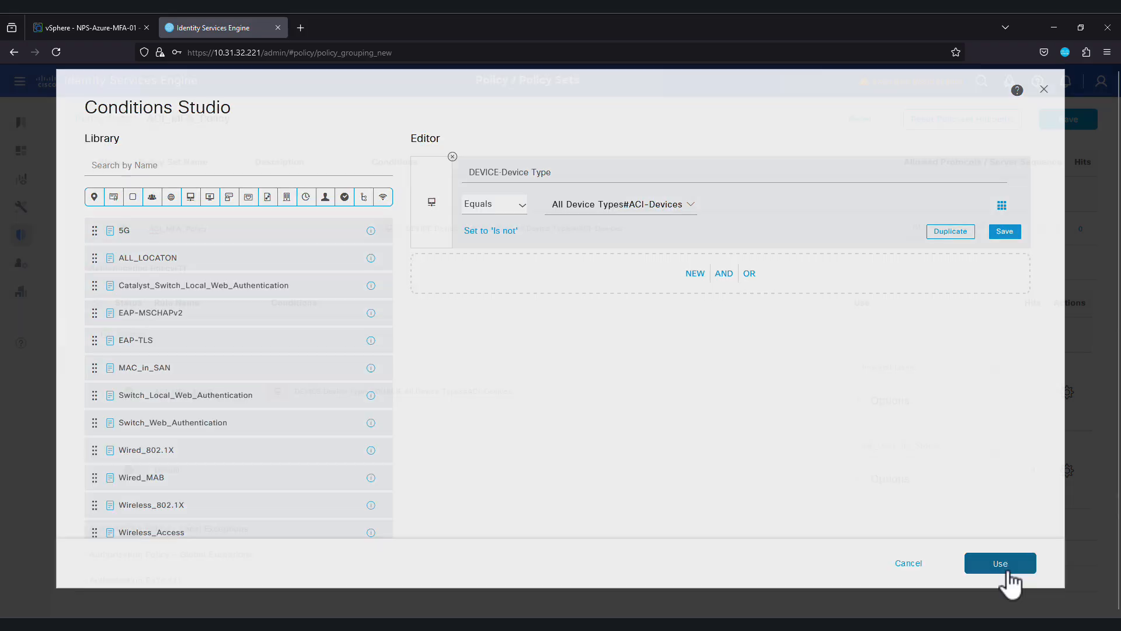
pyautogui.click(1005, 579)
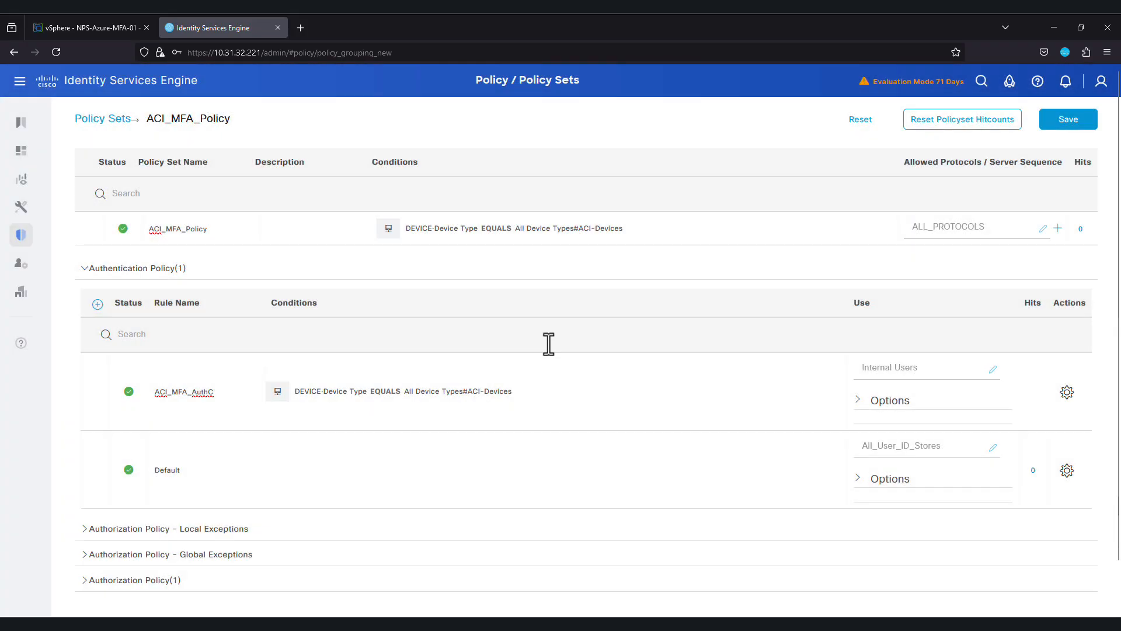
# Use NPS_MFA as the rule's identity source and expand the Authorization Policy section.
pyautogui.click(892, 377)
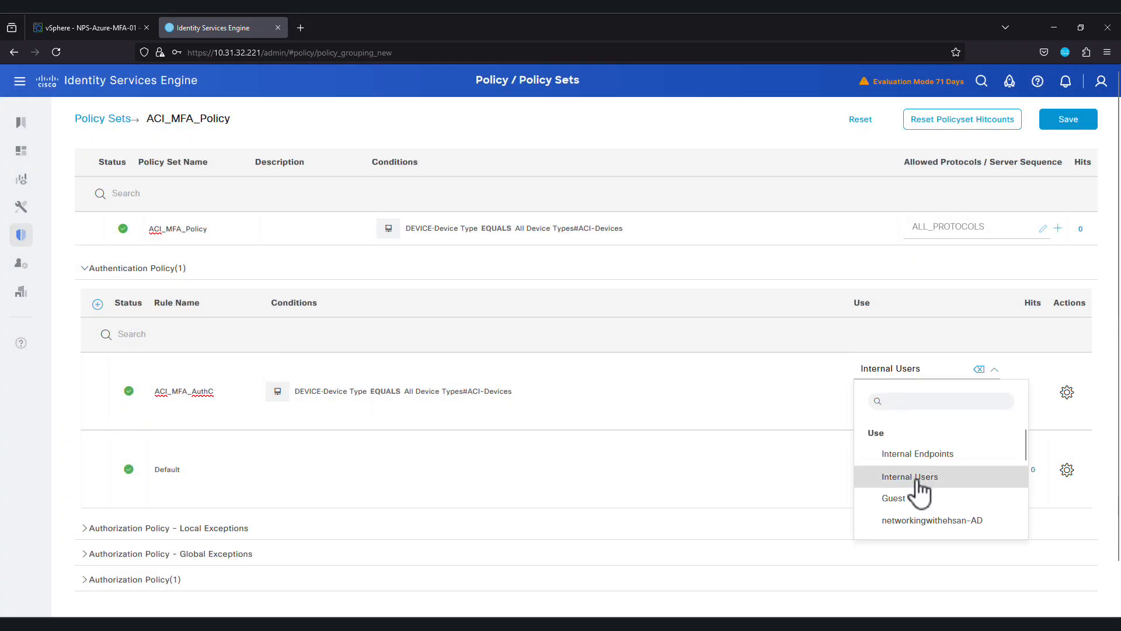
pyautogui.scroll(-5, 920, 491)
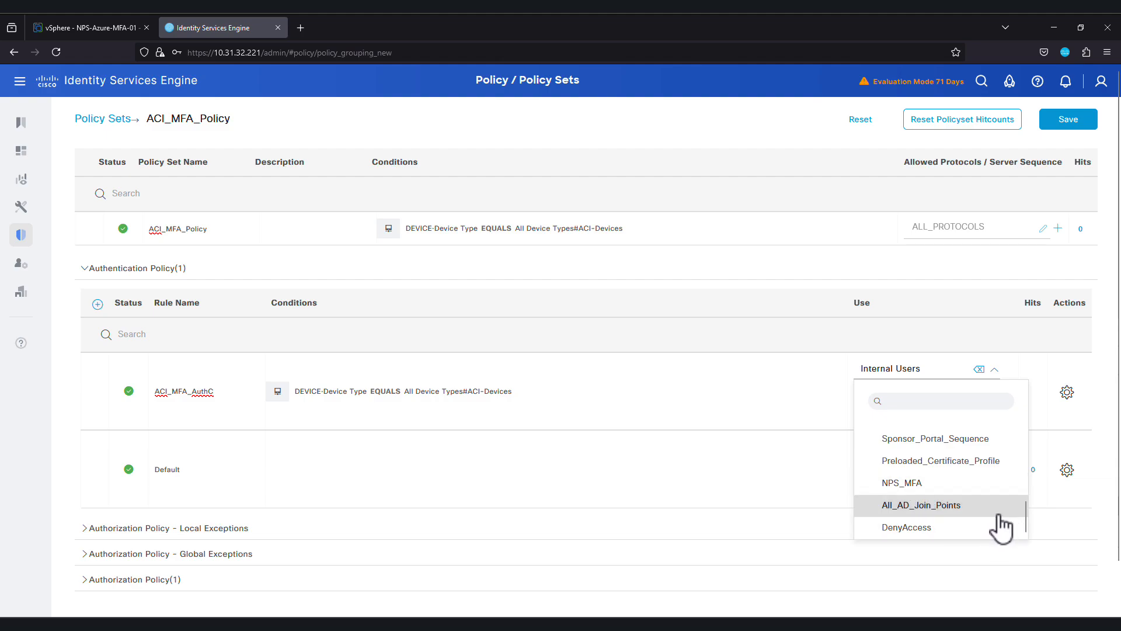
pyautogui.click(901, 484)
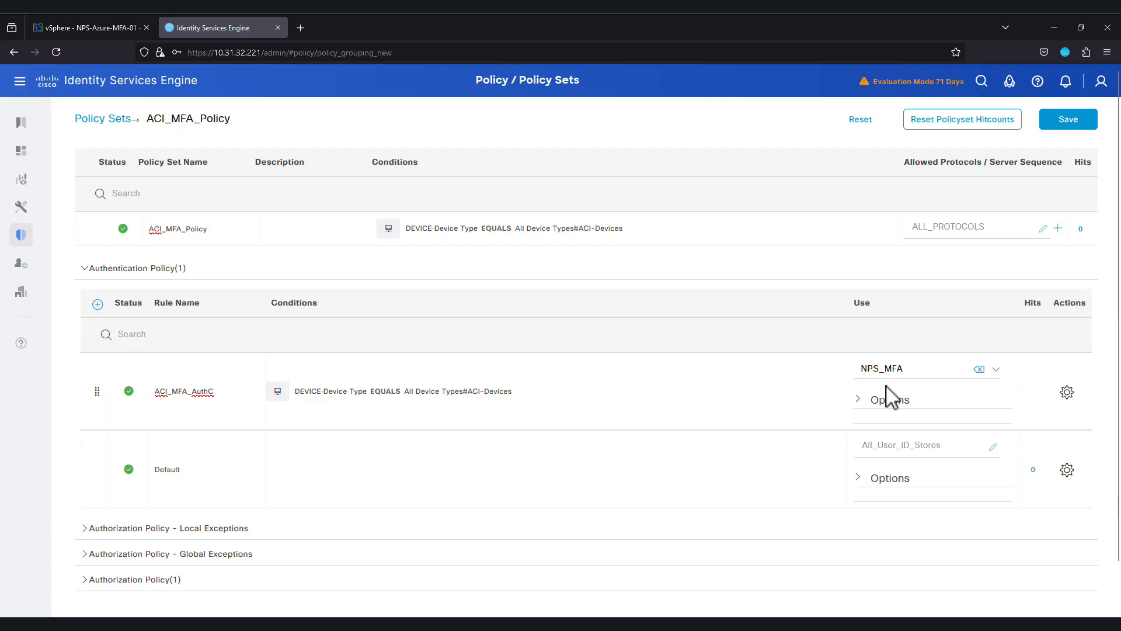
pyautogui.click(83, 580)
pyautogui.scroll(-4, 286, 505)
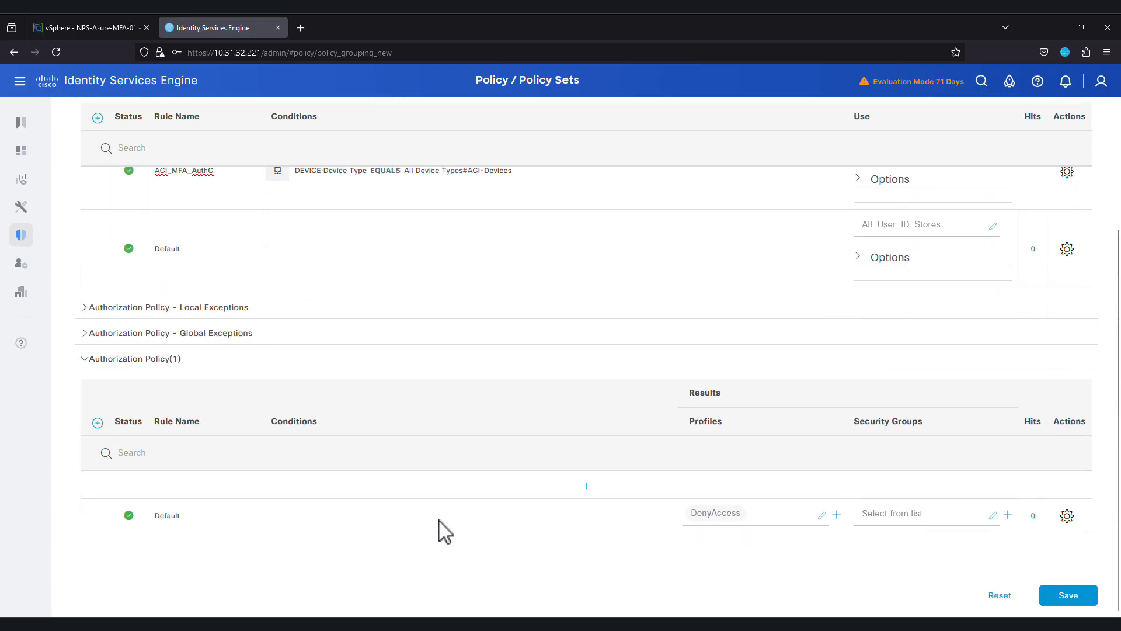
# Add a new authorization rule named ACI_MFA_Admin-AuthZ.
pyautogui.click(586, 486)
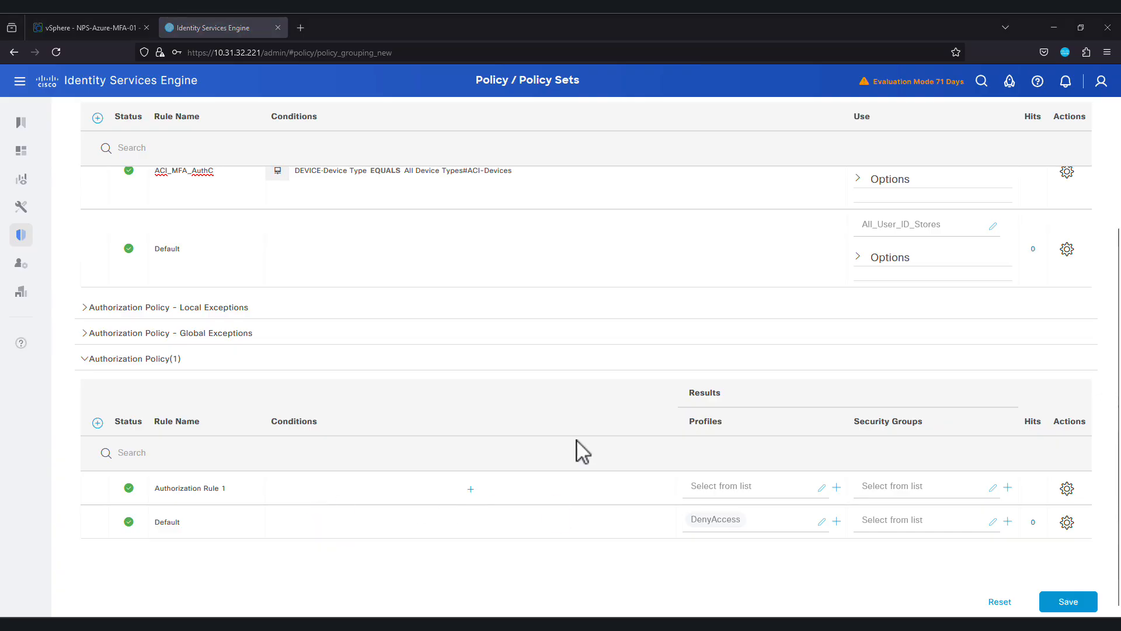
pyautogui.click(463, 495)
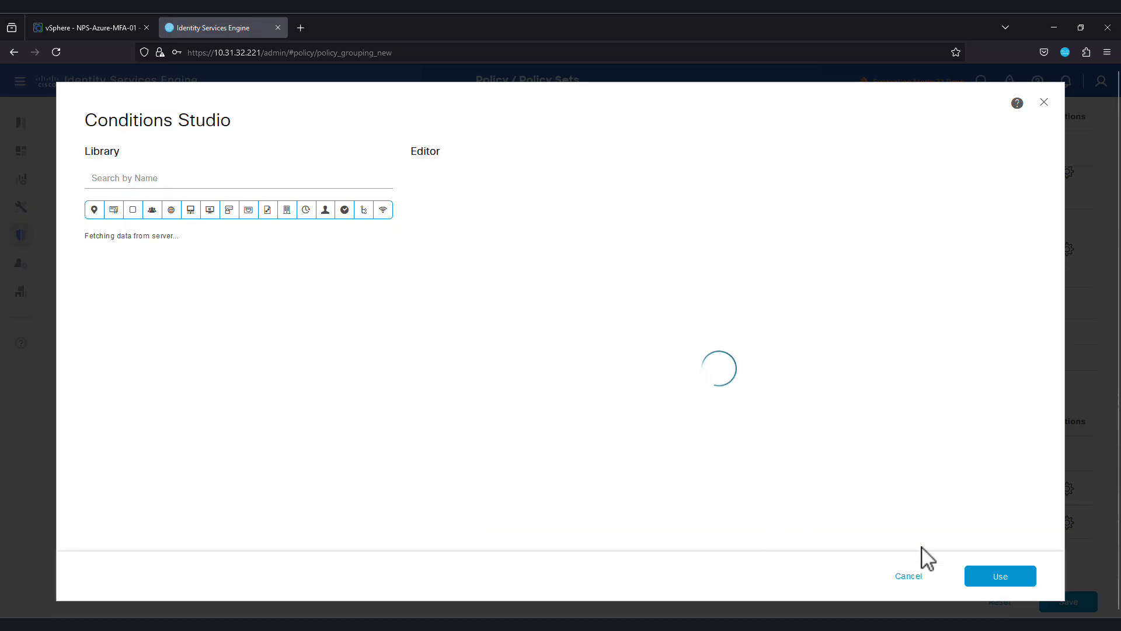
pyautogui.click(908, 576)
pyautogui.click(601, 245)
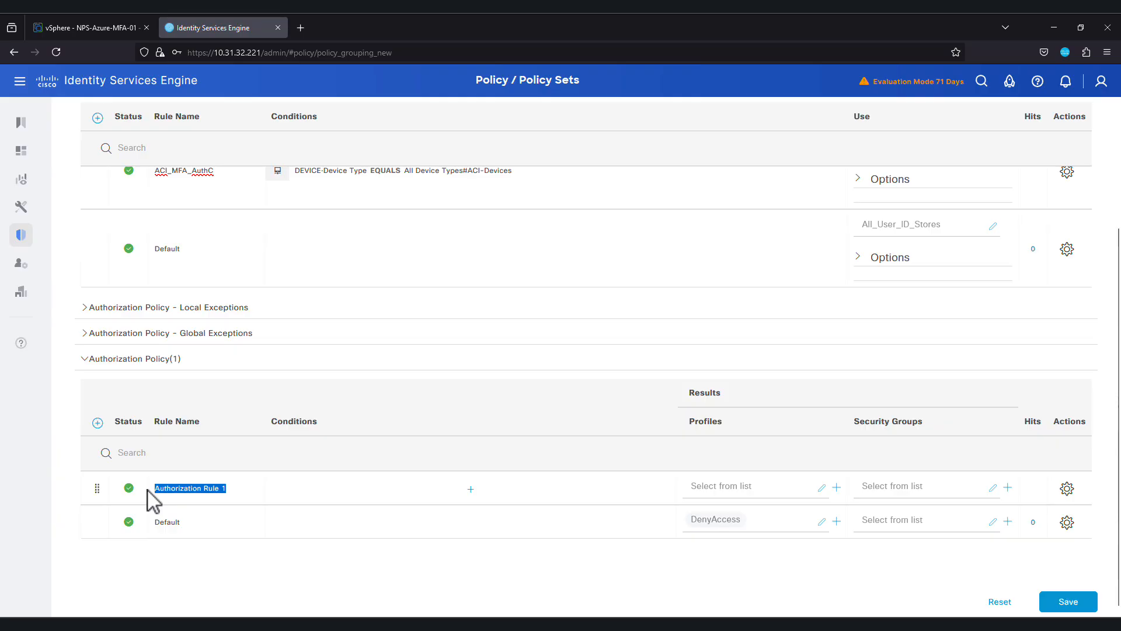
pyautogui.write('ACI_MFA')
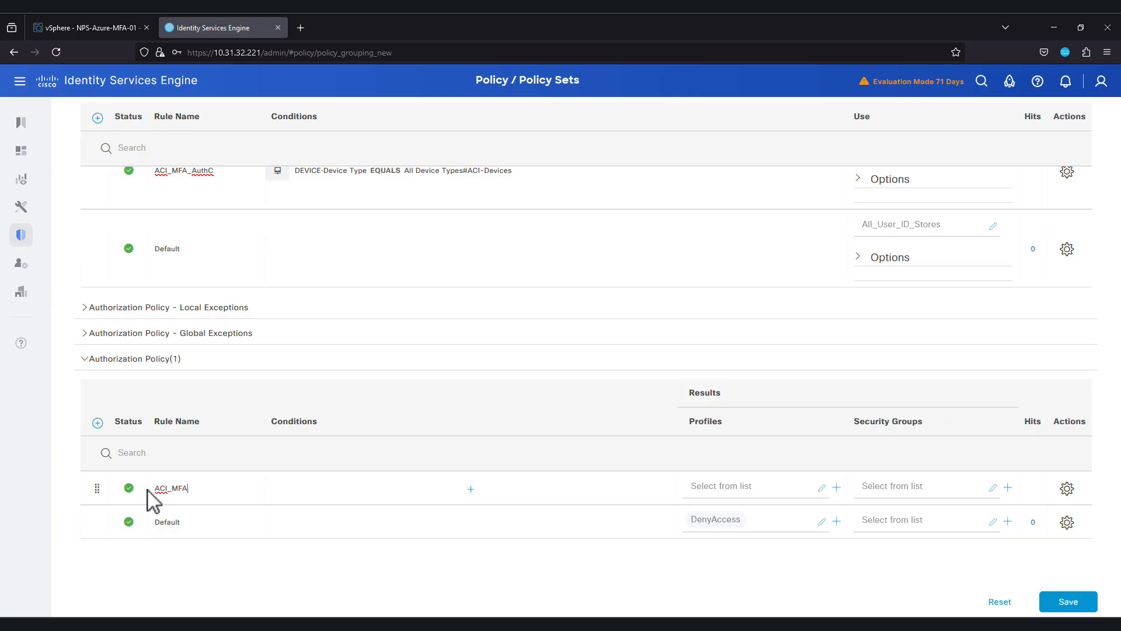
pyautogui.write('_Admin-AuthZ')
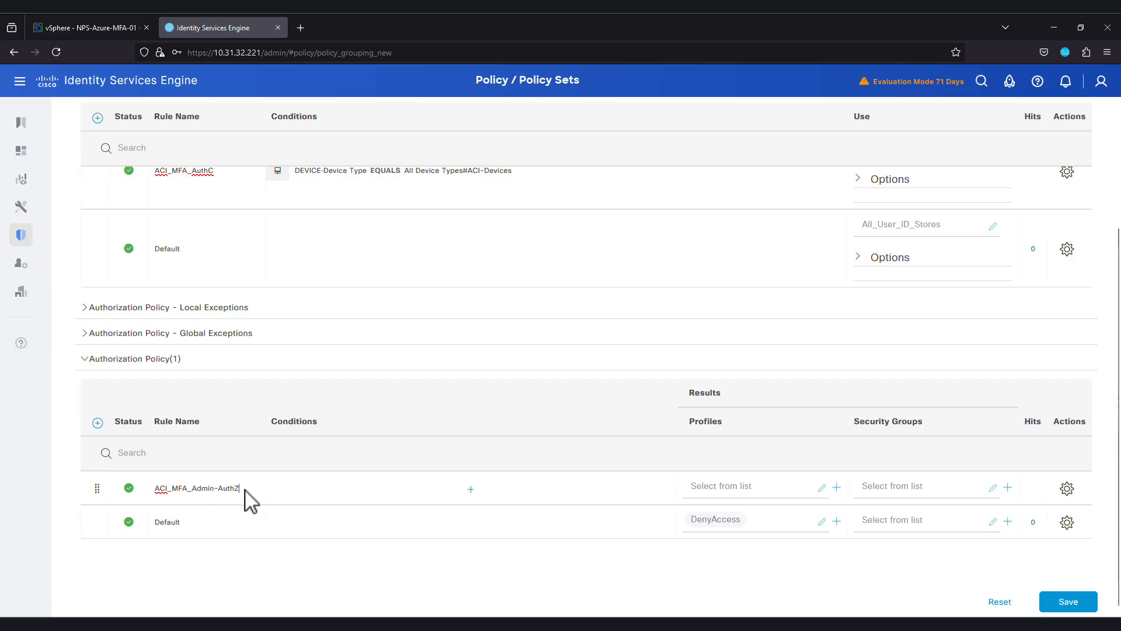
pyautogui.moveTo(244, 489); pyautogui.dragTo(120, 488)
pyautogui.rightClick(190, 484)
pyautogui.click(228, 206)
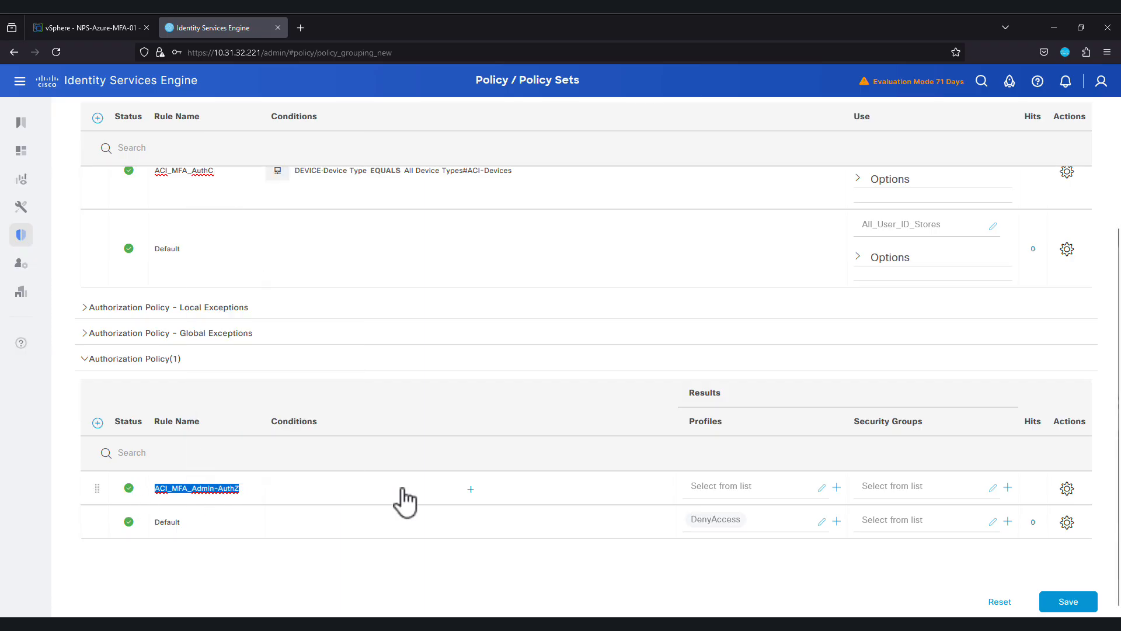
# Base the rule's condition on the Radius User-Name attribute.
pyautogui.click(470, 488)
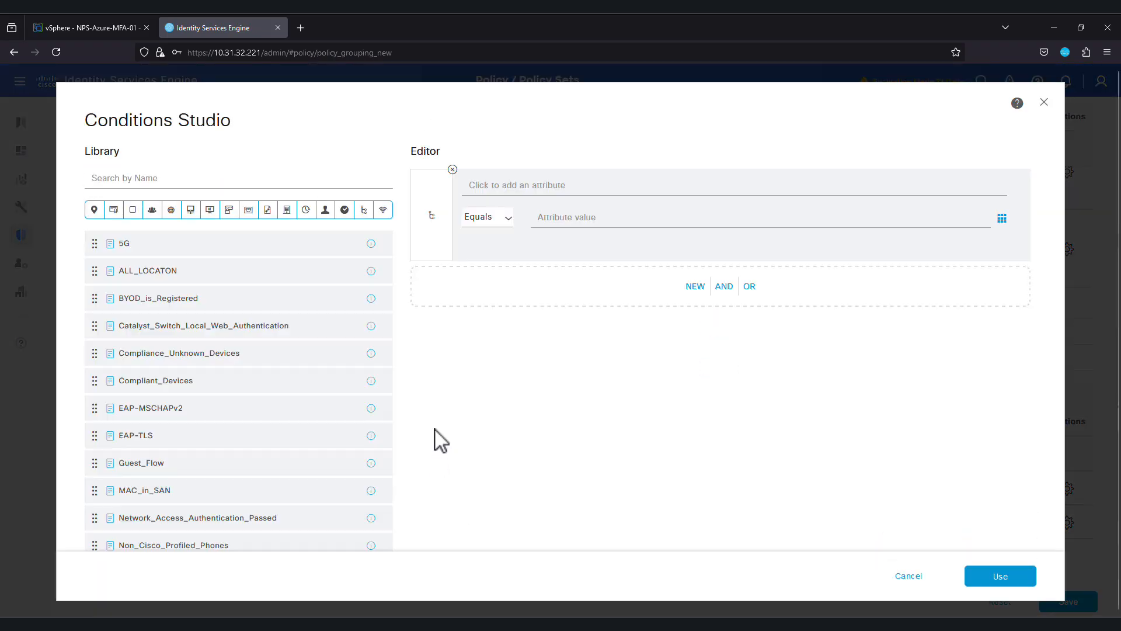
pyautogui.click(524, 186)
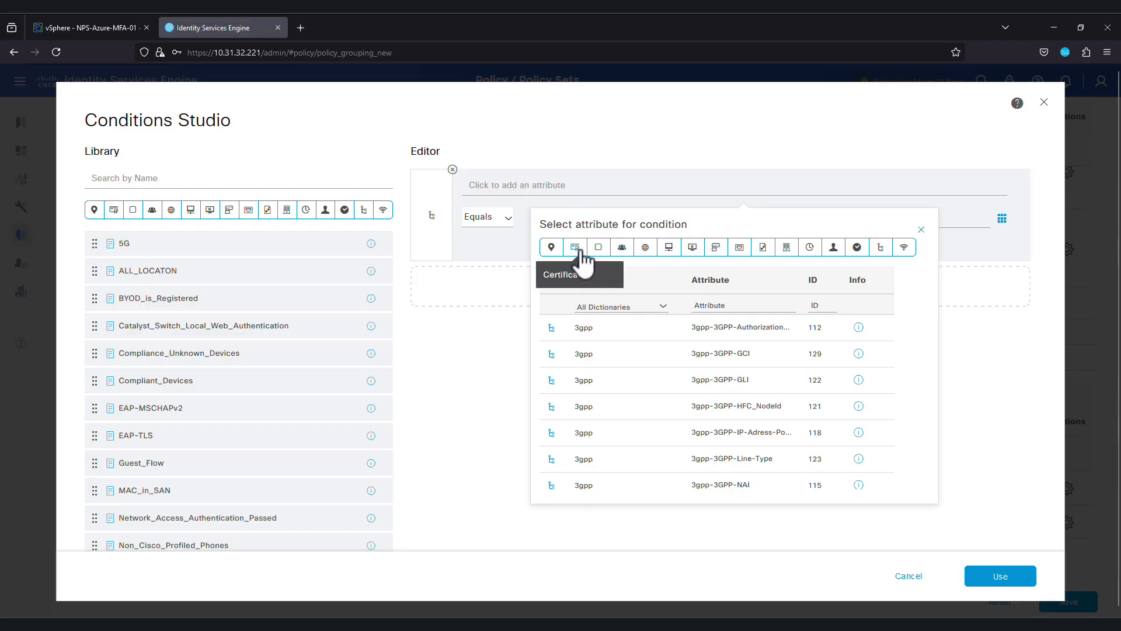
pyautogui.click(633, 306)
pyautogui.scroll(-3, 621, 386)
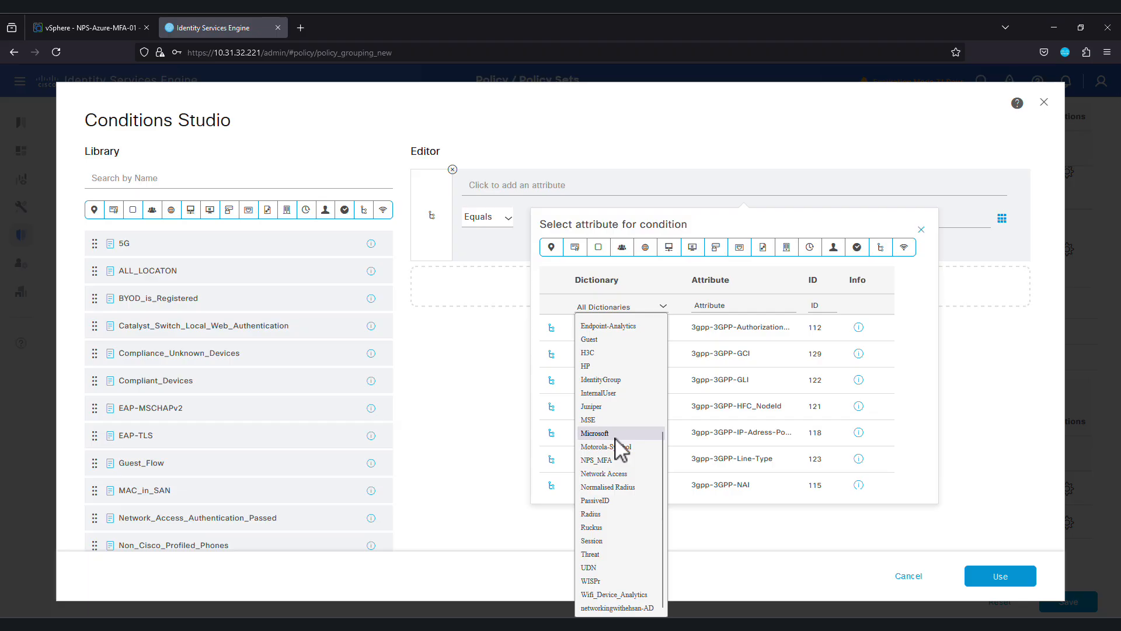
pyautogui.scroll(3, 614, 438)
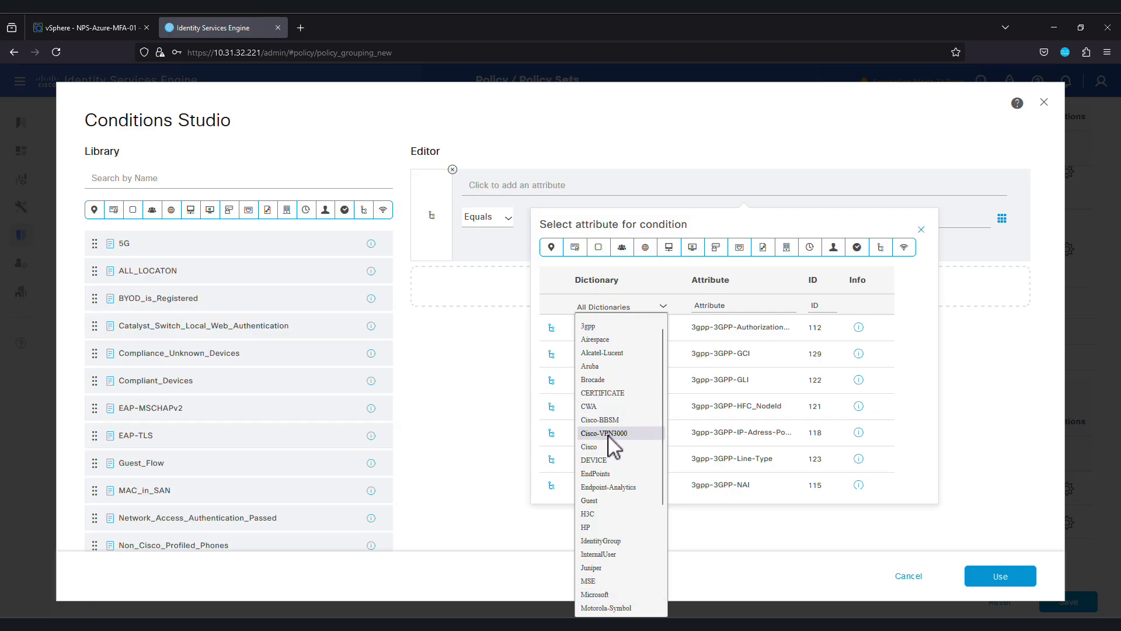
pyautogui.scroll(-3, 608, 485)
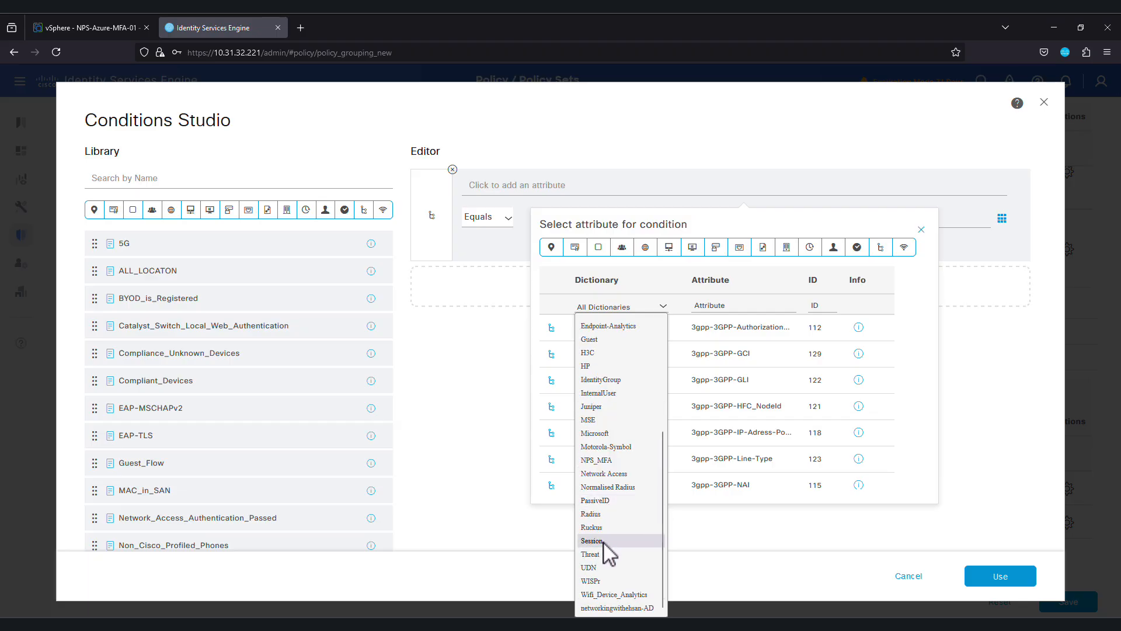
pyautogui.click(602, 513)
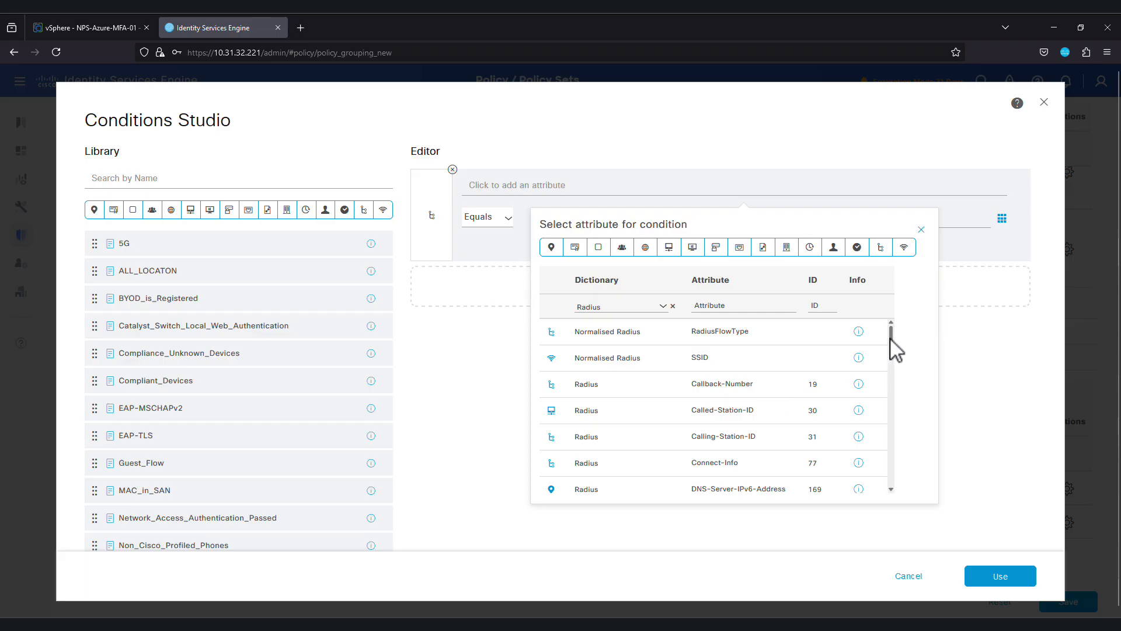
pyautogui.scroll(-4, 894, 350)
pyautogui.click(714, 305)
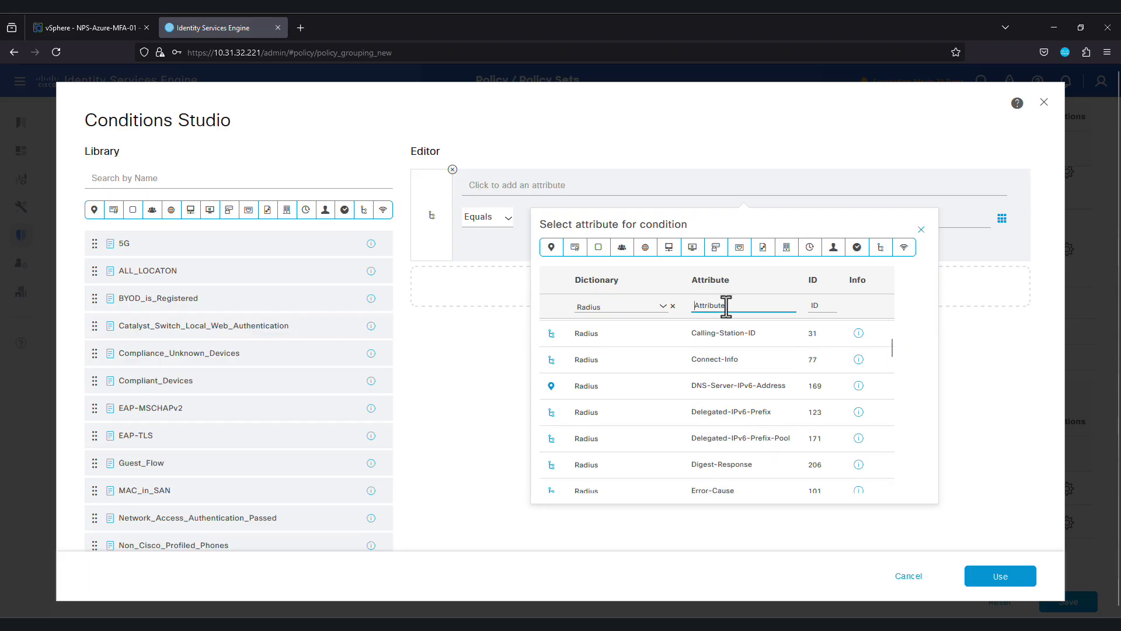
pyautogui.write('user')
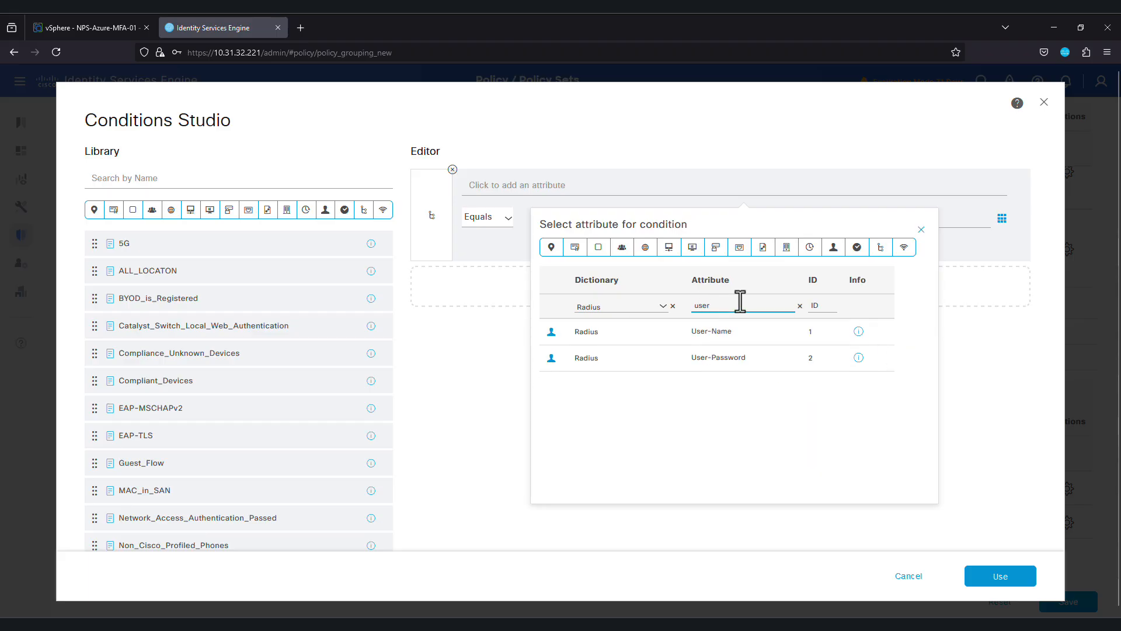
pyautogui.click(717, 332)
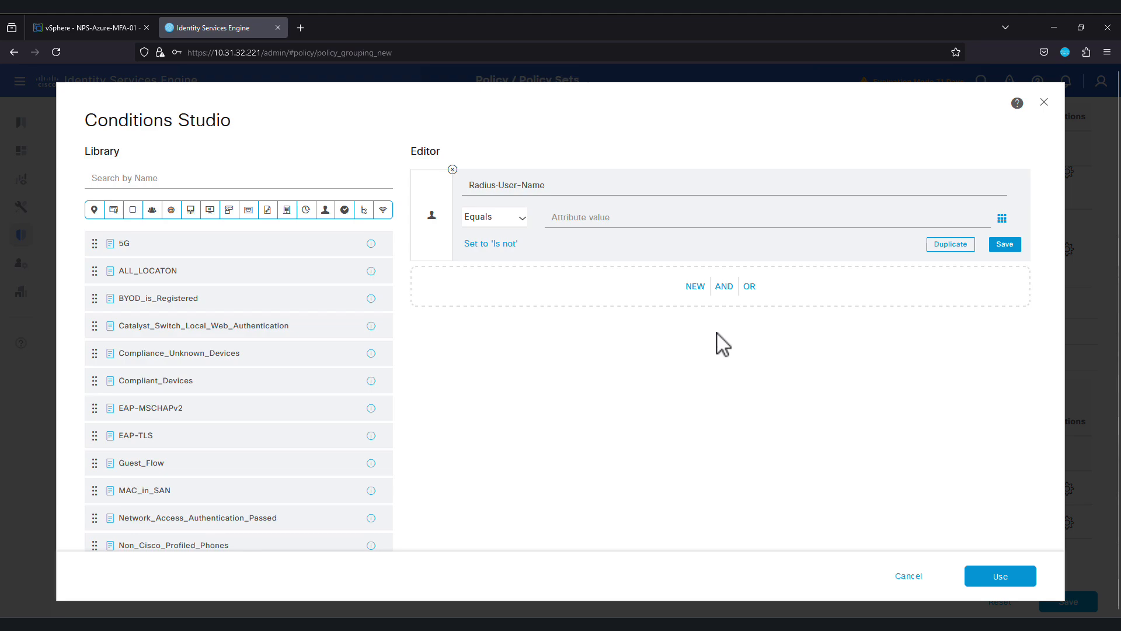
# Match User-Name equals mfa-admin and assign the ACI-MFA-Admin profile.
pyautogui.click(611, 222)
pyautogui.write('mfa-admin')
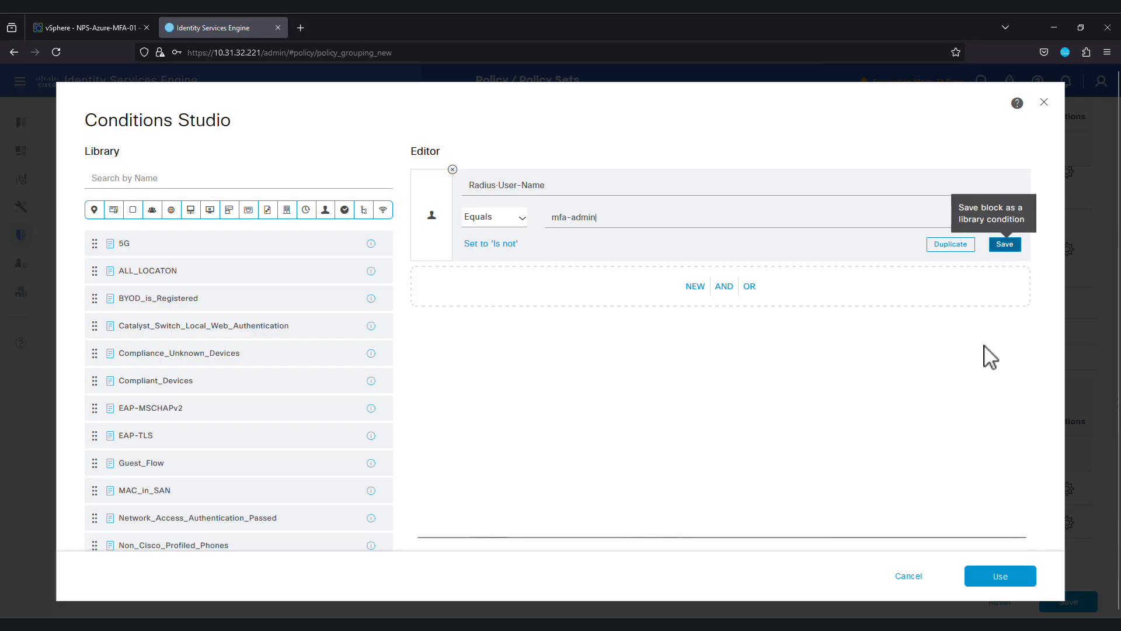
pyautogui.click(993, 577)
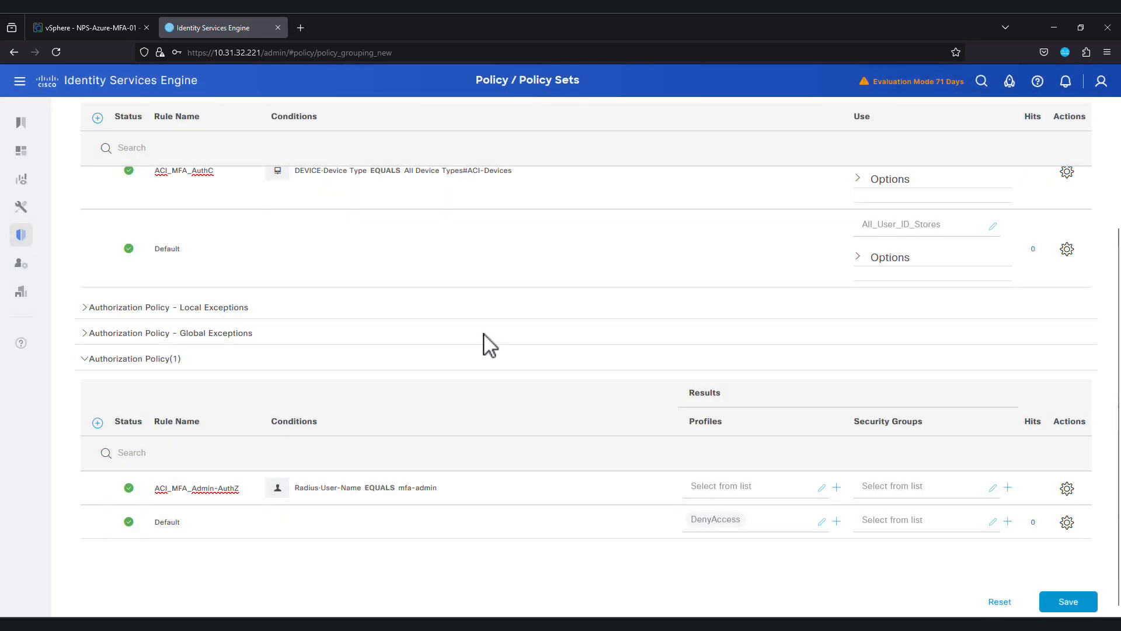
pyautogui.click(732, 488)
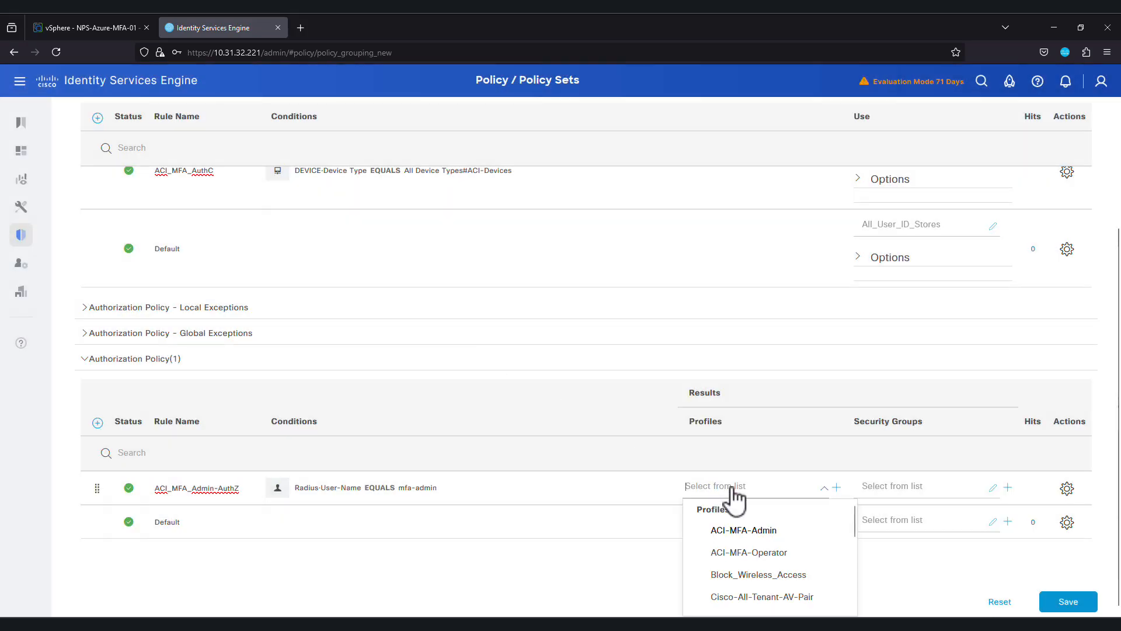
pyautogui.click(751, 533)
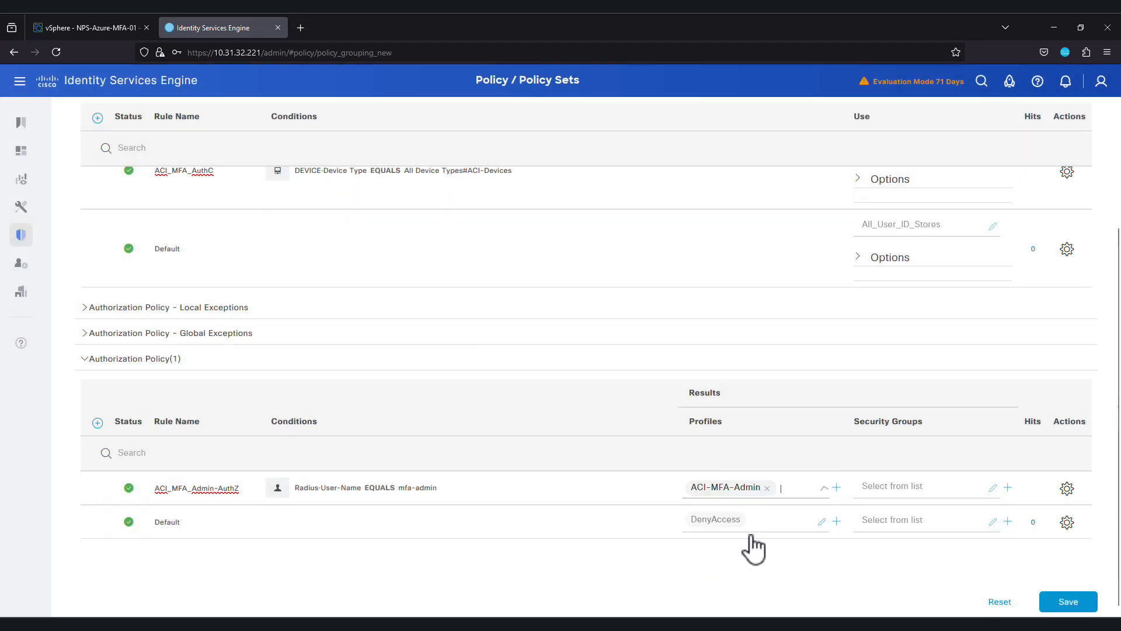
# Add another authorization rule named ACI_MFA_Operator-AuthZ.
pyautogui.click(98, 423)
pyautogui.doubleClick(228, 491)
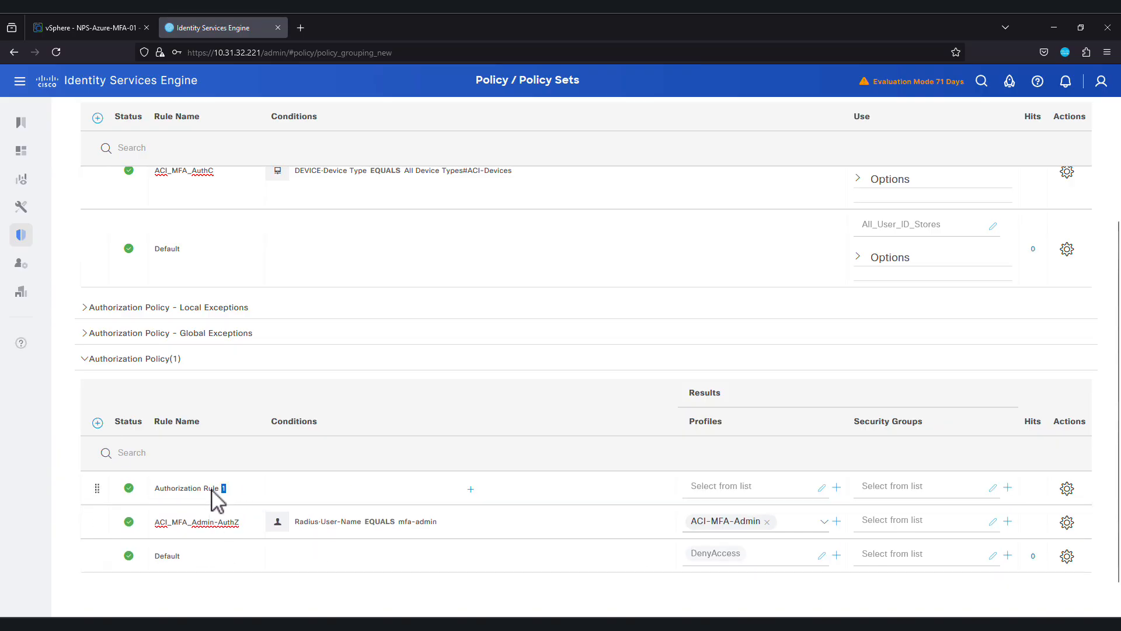
pyautogui.moveTo(217, 500); pyautogui.dragTo(157, 500)
pyautogui.write('ACI_MFA_Operator-AuthZ')
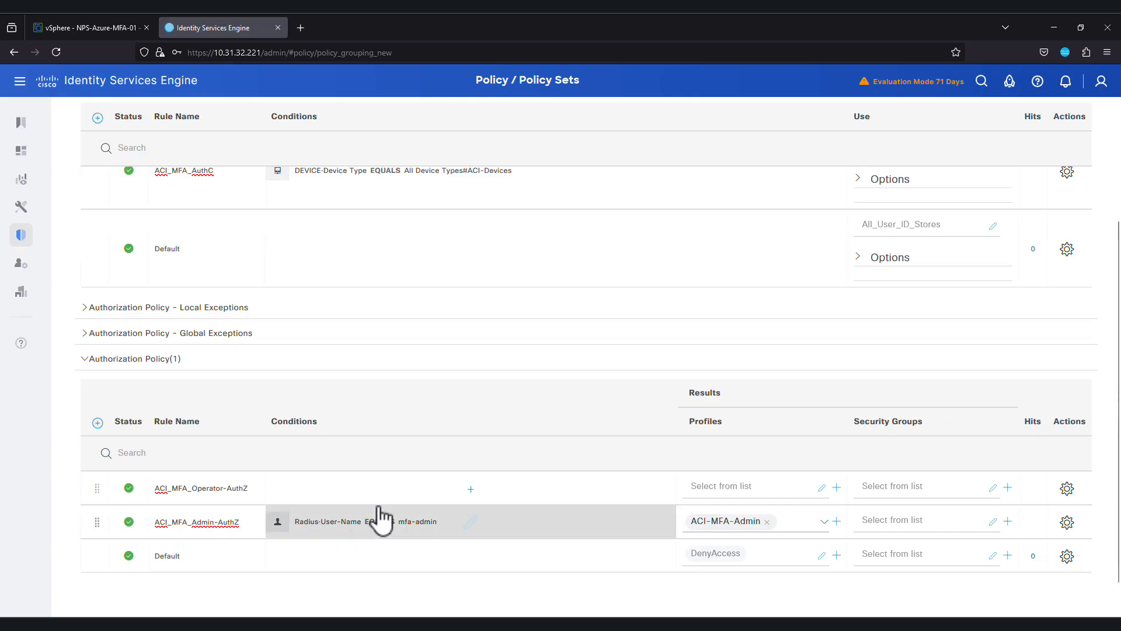
# Give the operator rule the condition Radius User-Name equals mfa-operator.
pyautogui.click(461, 494)
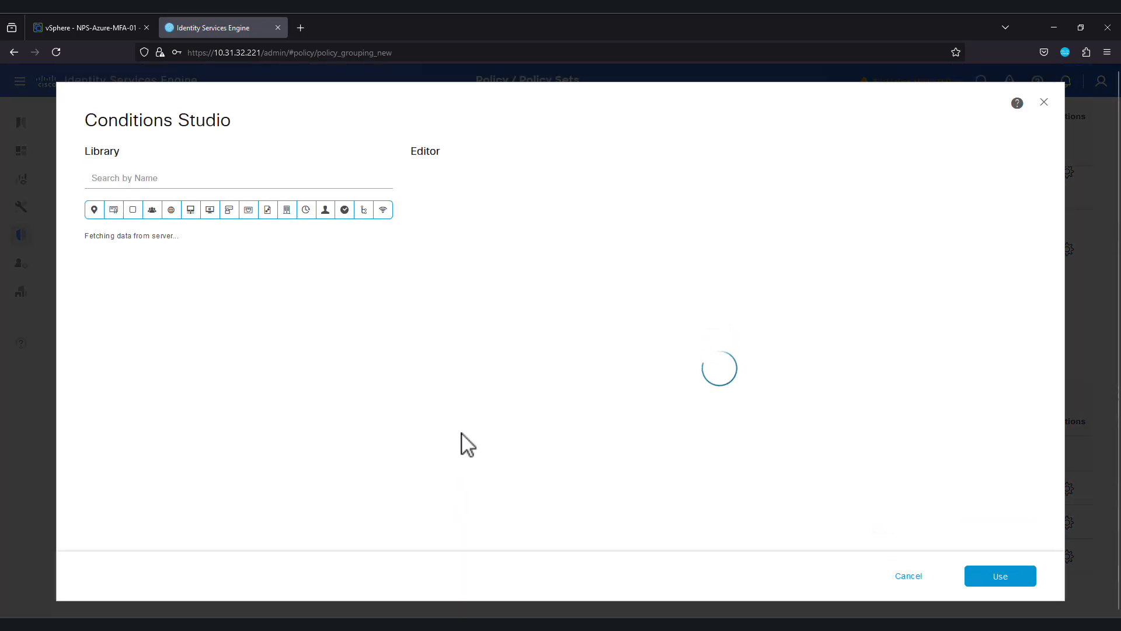
pyautogui.click(517, 192)
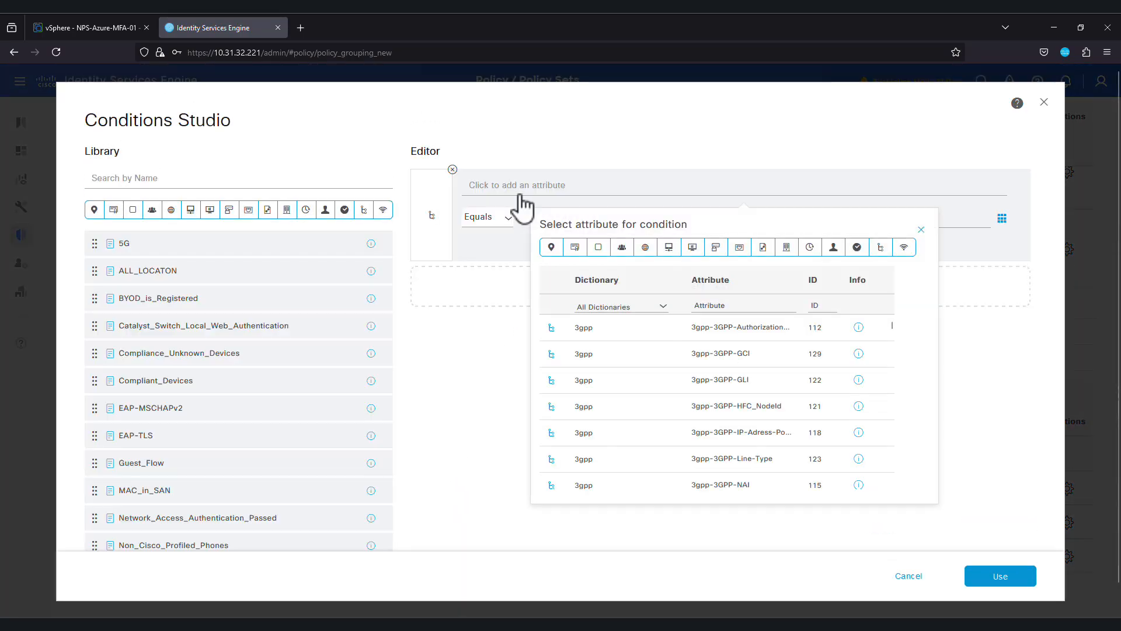
pyautogui.click(599, 307)
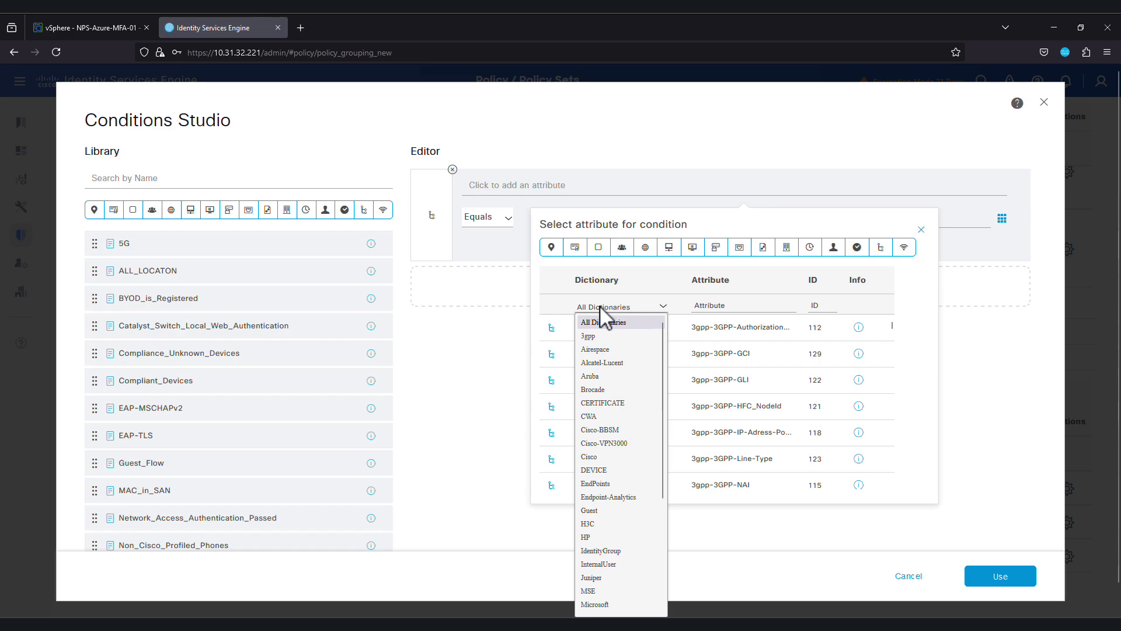
pyautogui.scroll(-5, 615, 485)
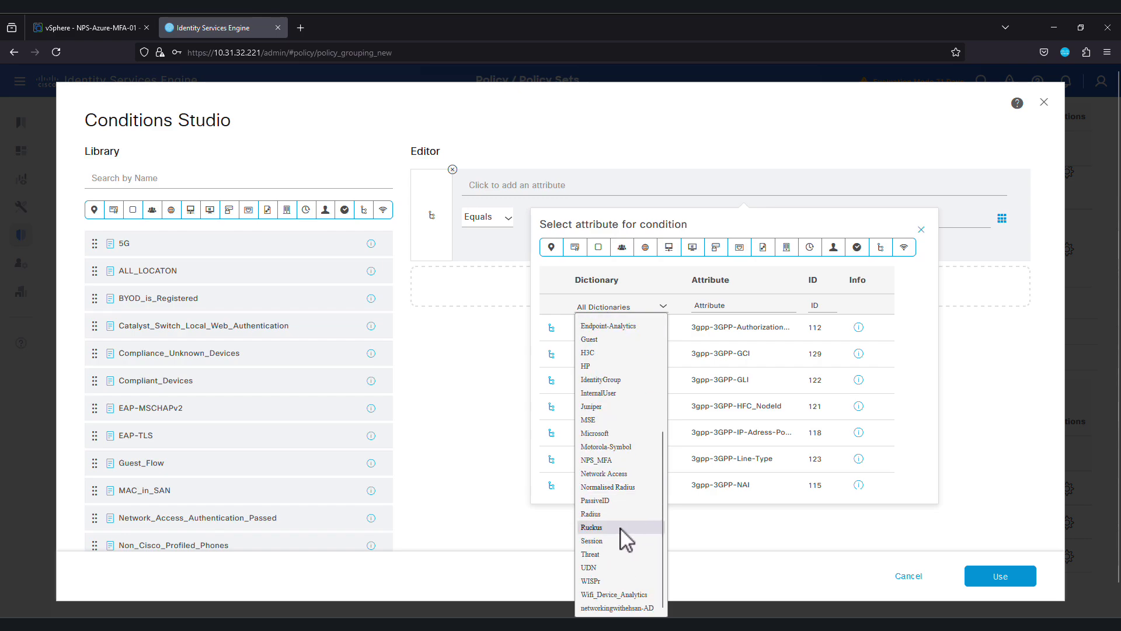
pyautogui.click(592, 514)
pyautogui.click(718, 303)
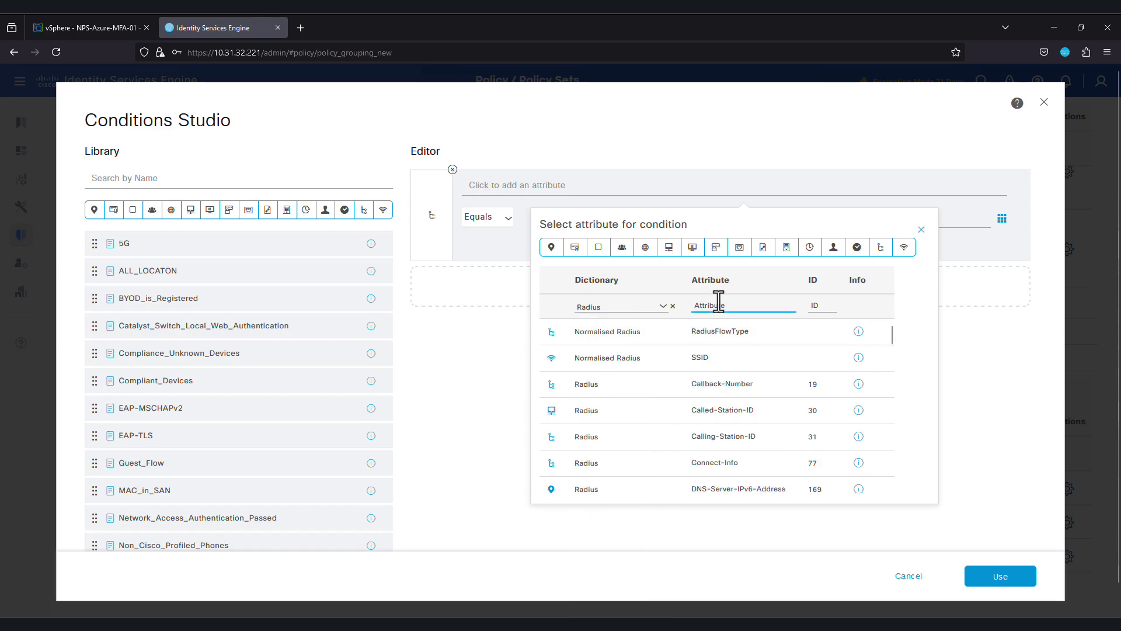
pyautogui.write('user')
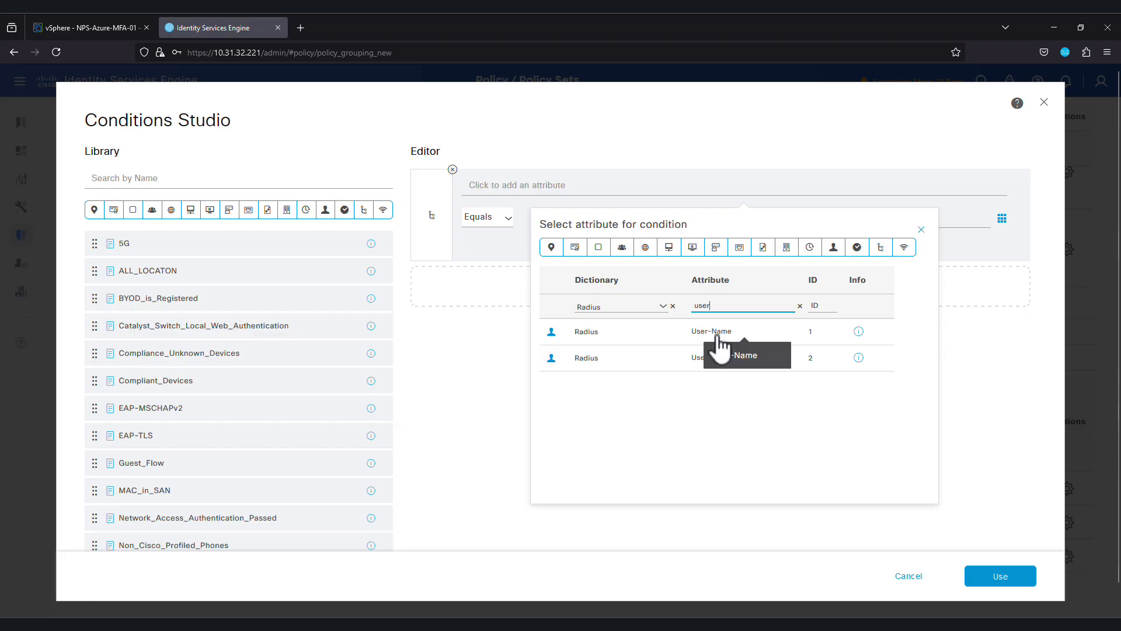
pyautogui.click(727, 335)
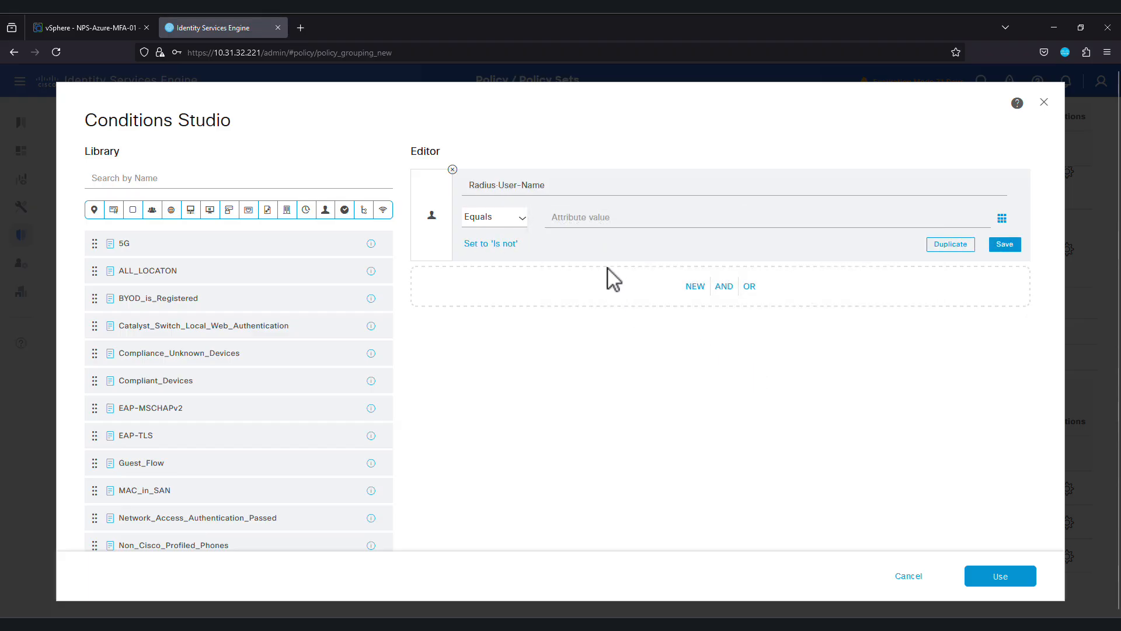
pyautogui.click(601, 221)
pyautogui.write('mfa-operator')
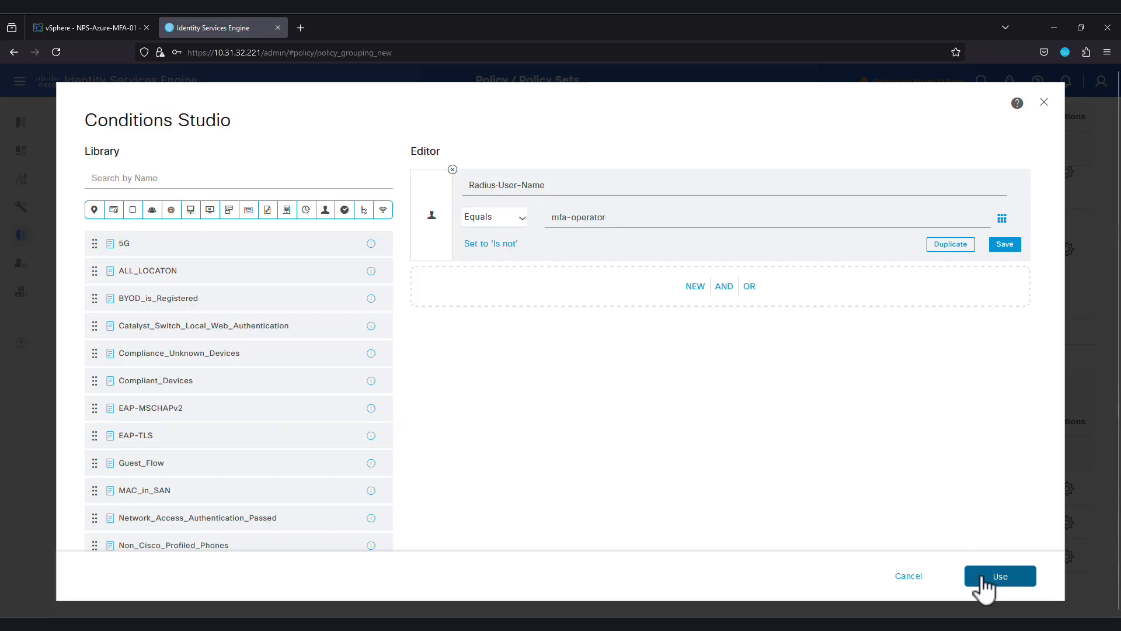
pyautogui.click(987, 578)
# Assign the ACI-MFA-Operator profile and save the authorization policy.
pyautogui.click(751, 499)
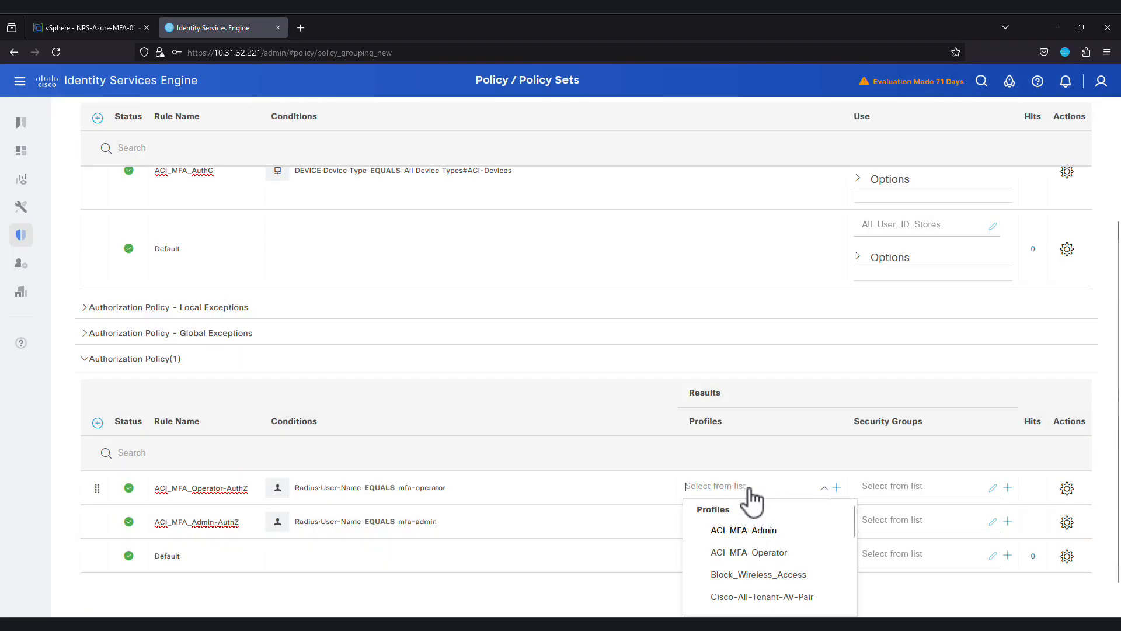
pyautogui.click(757, 549)
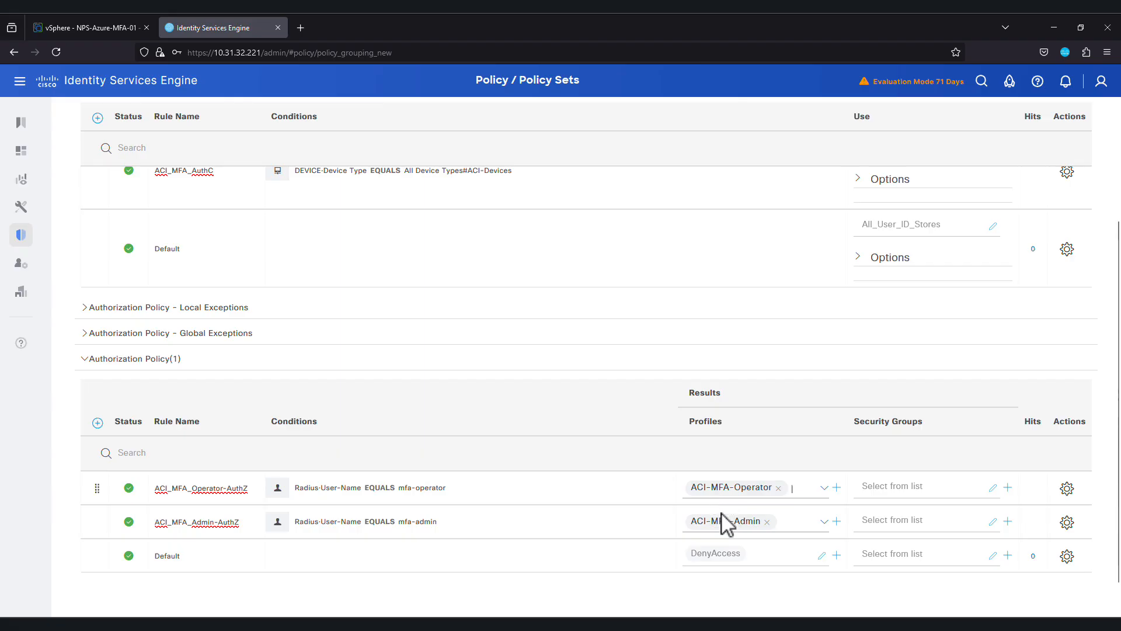
pyautogui.scroll(-1, 753, 538)
pyautogui.click(1068, 595)
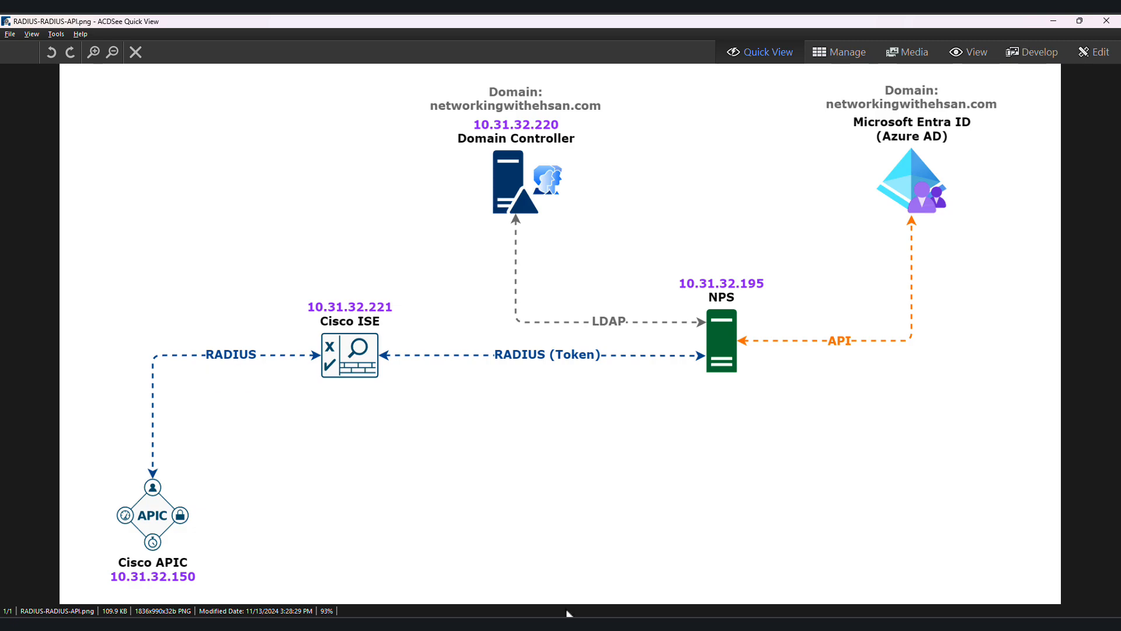
# Leave the topology diagram and bring the browser with the APIC login page to the front.
pyautogui.moveTo(570, 612)
pyautogui.click(699, 562)
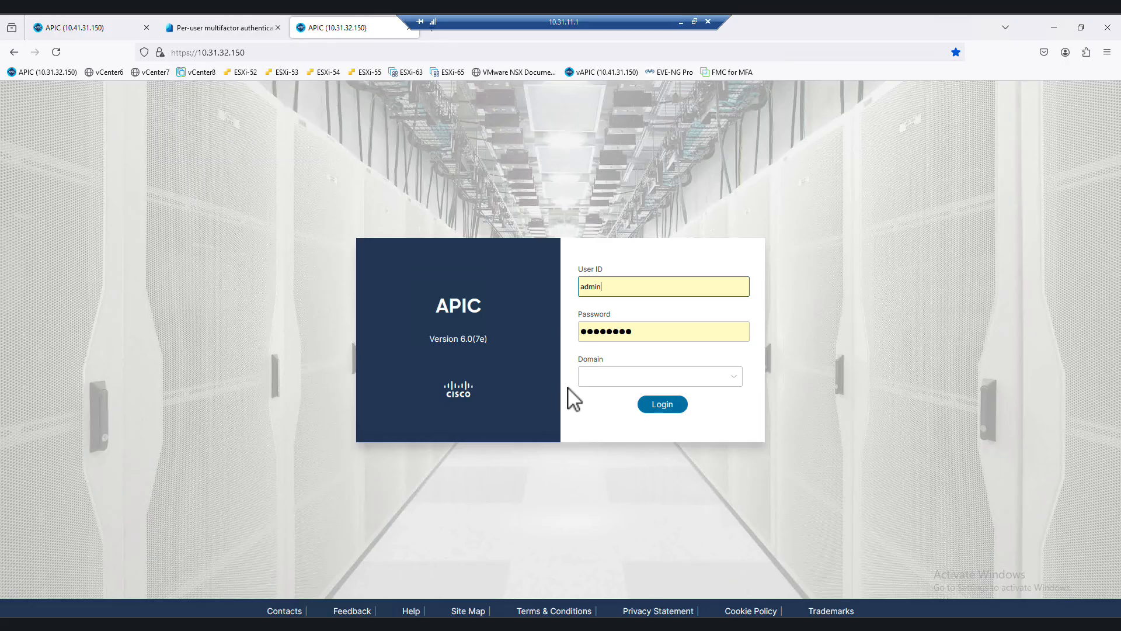
# Log in to APIC as the local administrator using the LOCAL domain.
pyautogui.click(638, 378)
pyautogui.click(608, 413)
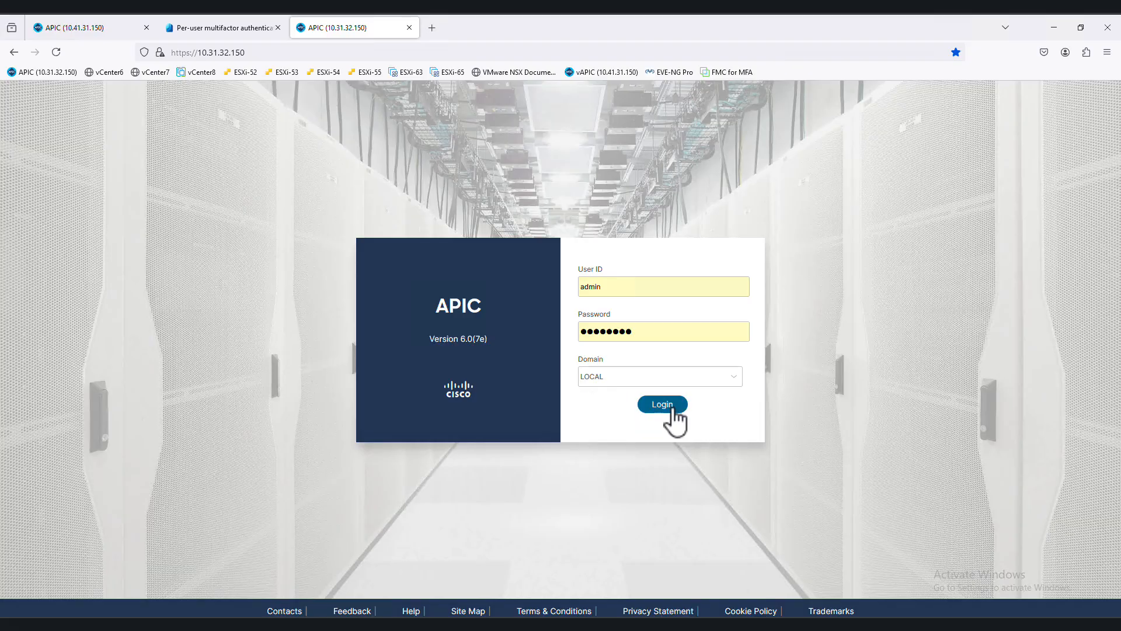
pyautogui.click(665, 408)
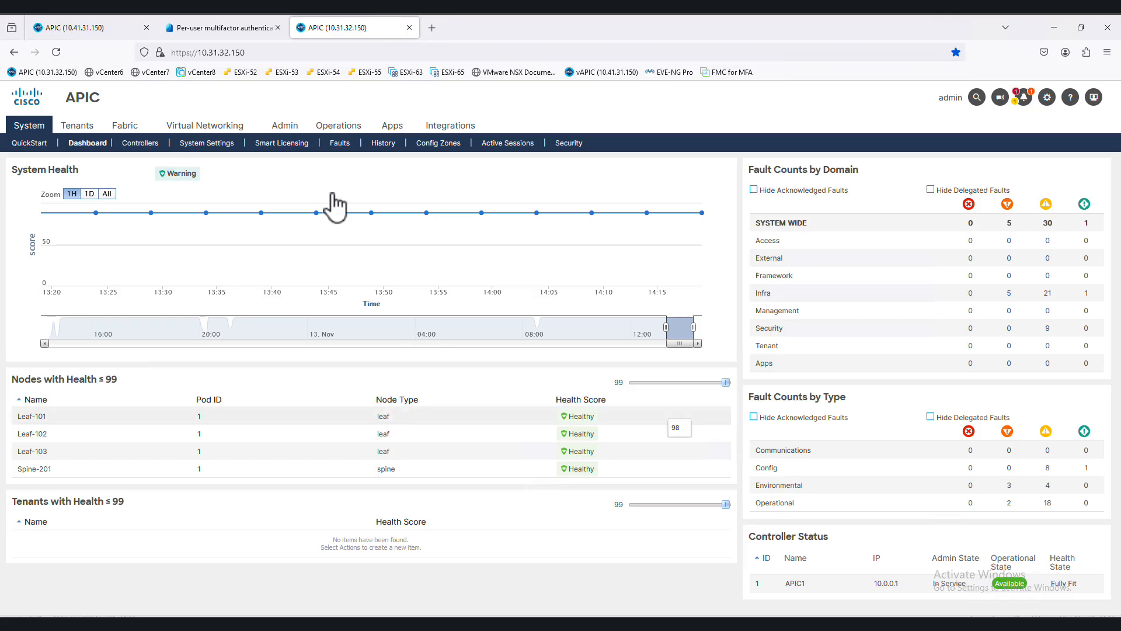
# Go to the AAA Authentication Providers list and open its Actions menu.
pyautogui.click(286, 131)
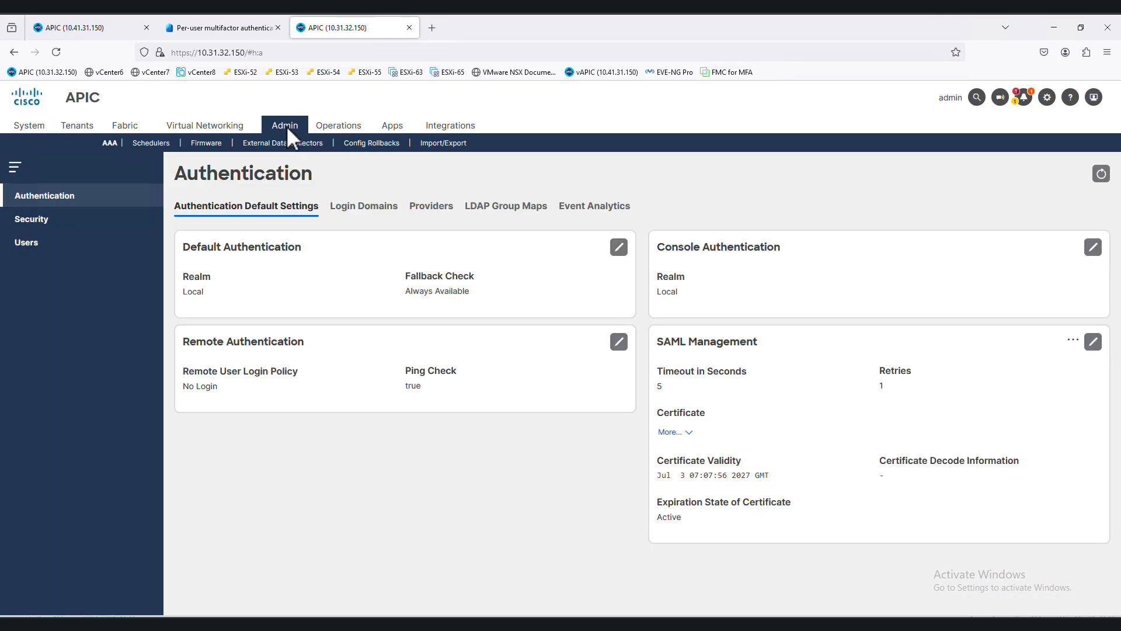
pyautogui.click(435, 211)
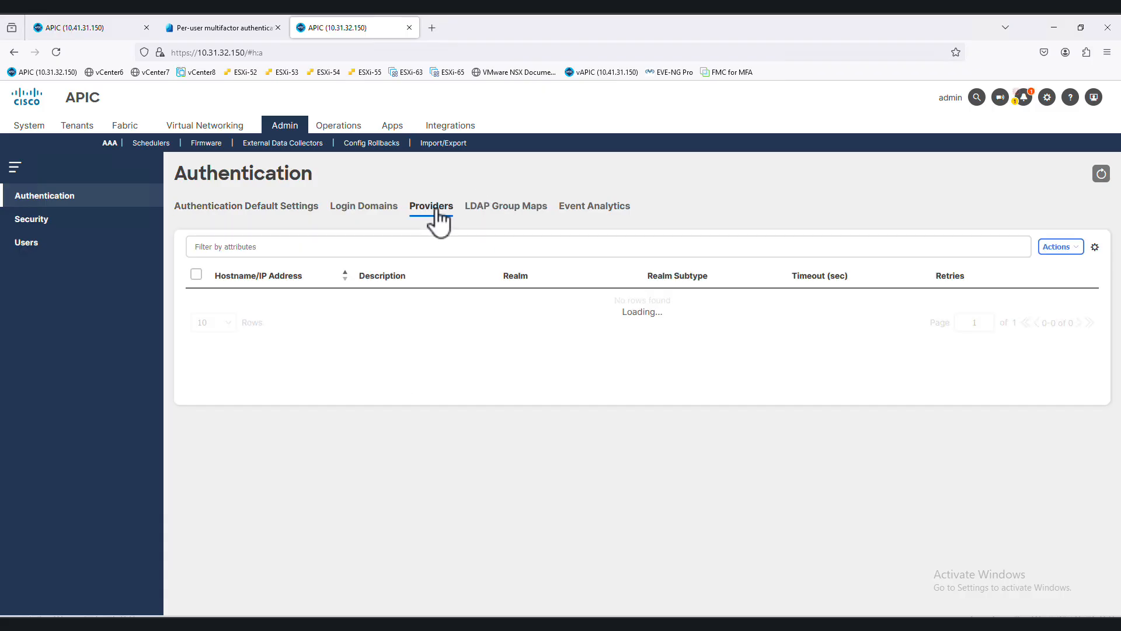
pyautogui.click(1049, 248)
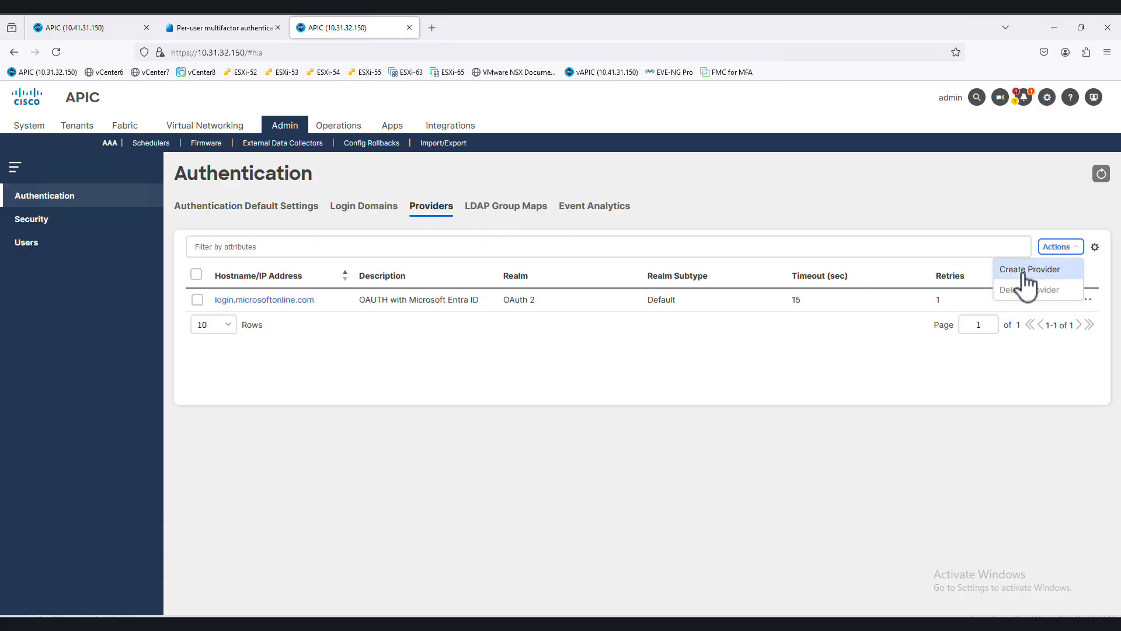
# Create a provider with host 10.31.32.221, description ISE-RADIUS and realm RADIUS.
pyautogui.click(1026, 272)
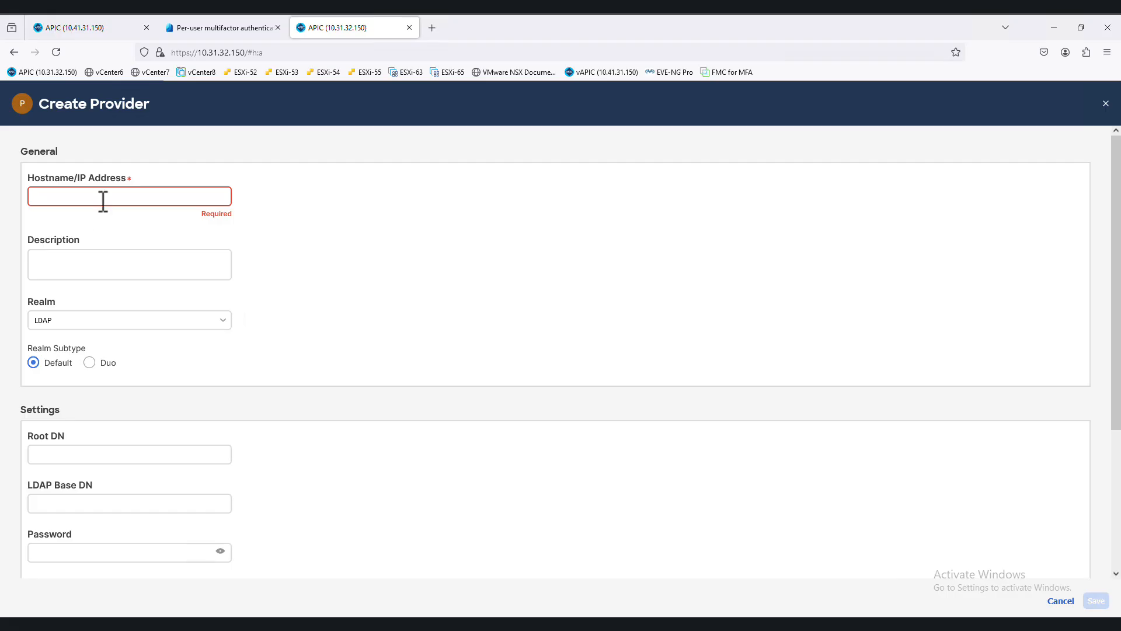
pyautogui.click(117, 202)
pyautogui.write('ISE')
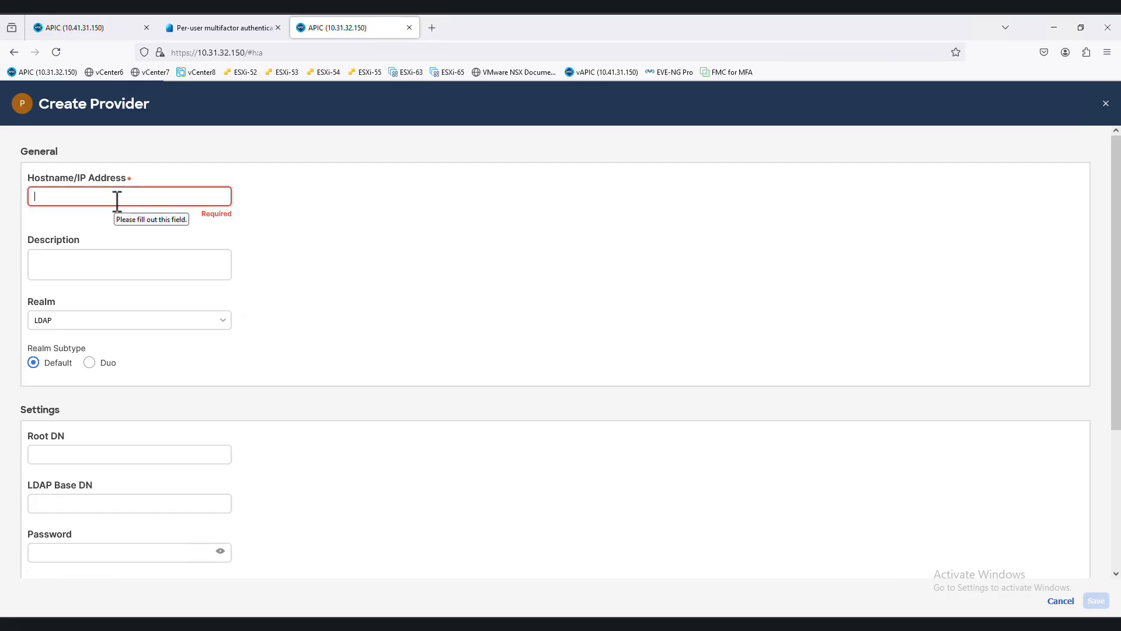
pyautogui.write('10..31.32.221')
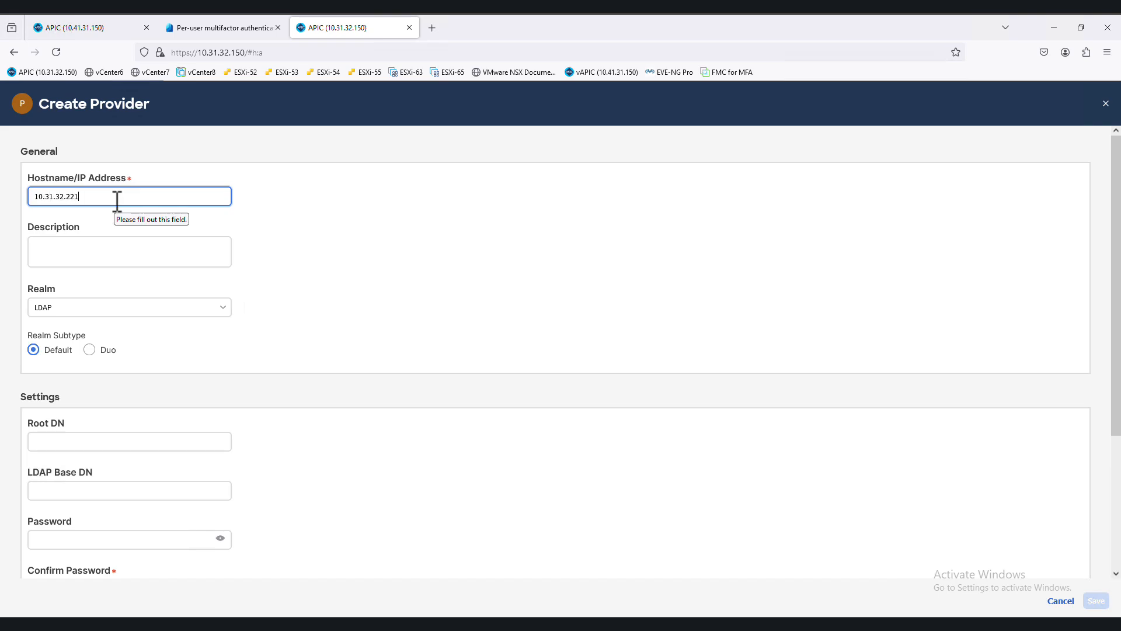
pyautogui.click(105, 253)
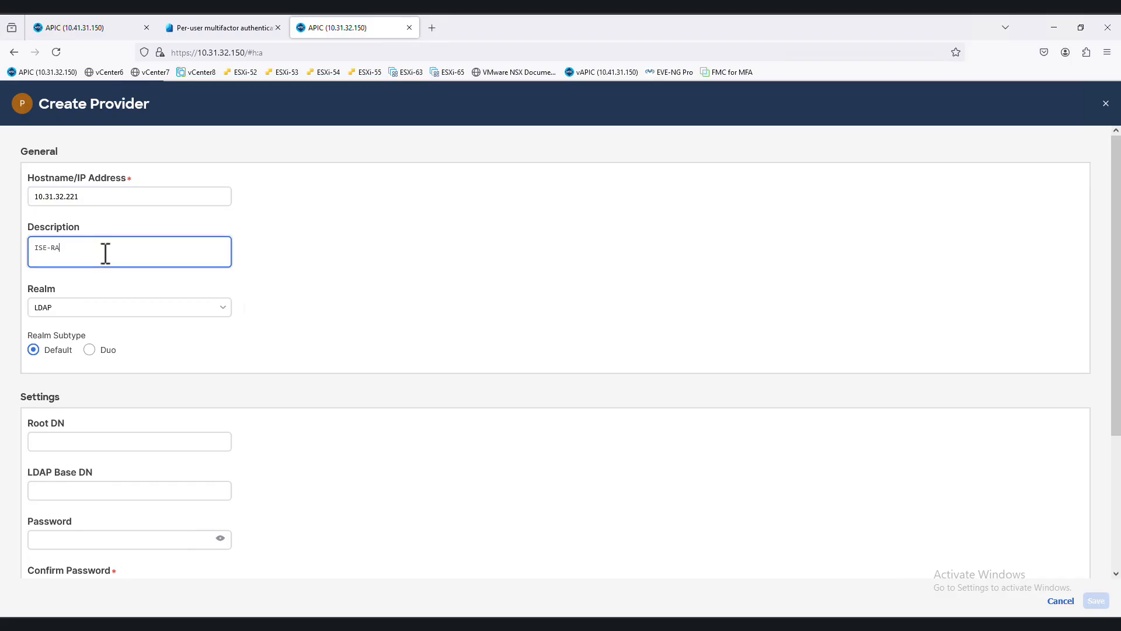
pyautogui.write('ISE-RADIUS')
pyautogui.click(79, 311)
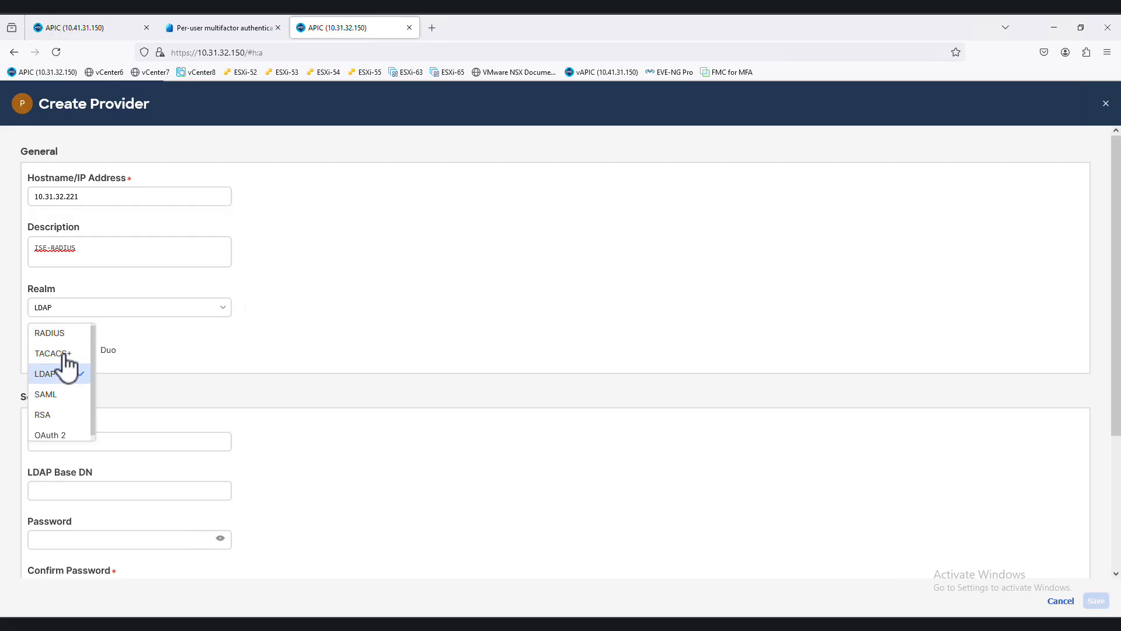
pyautogui.click(64, 337)
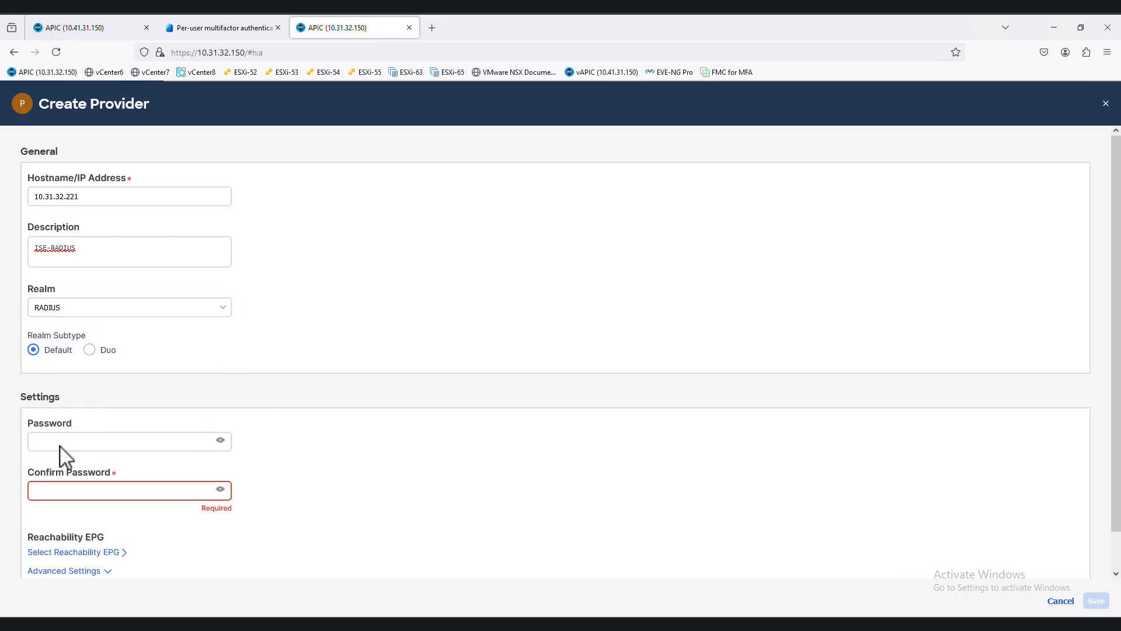
# Enter and confirm the RADIUS shared secret and select the default management EPG.
pyautogui.click(62, 444)
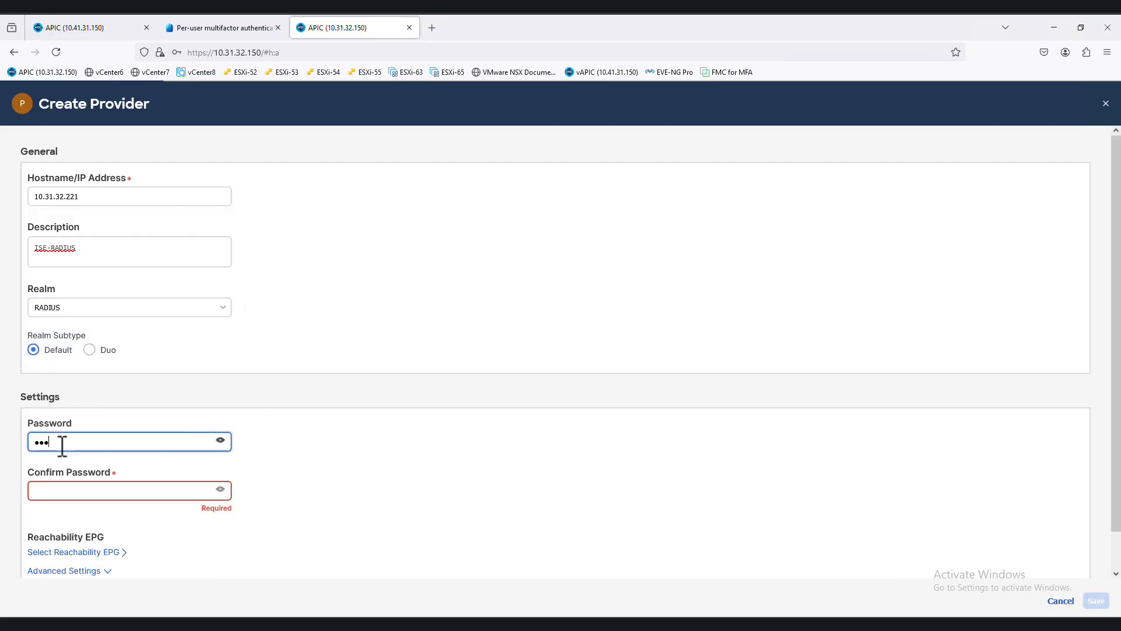
pyautogui.click(81, 492)
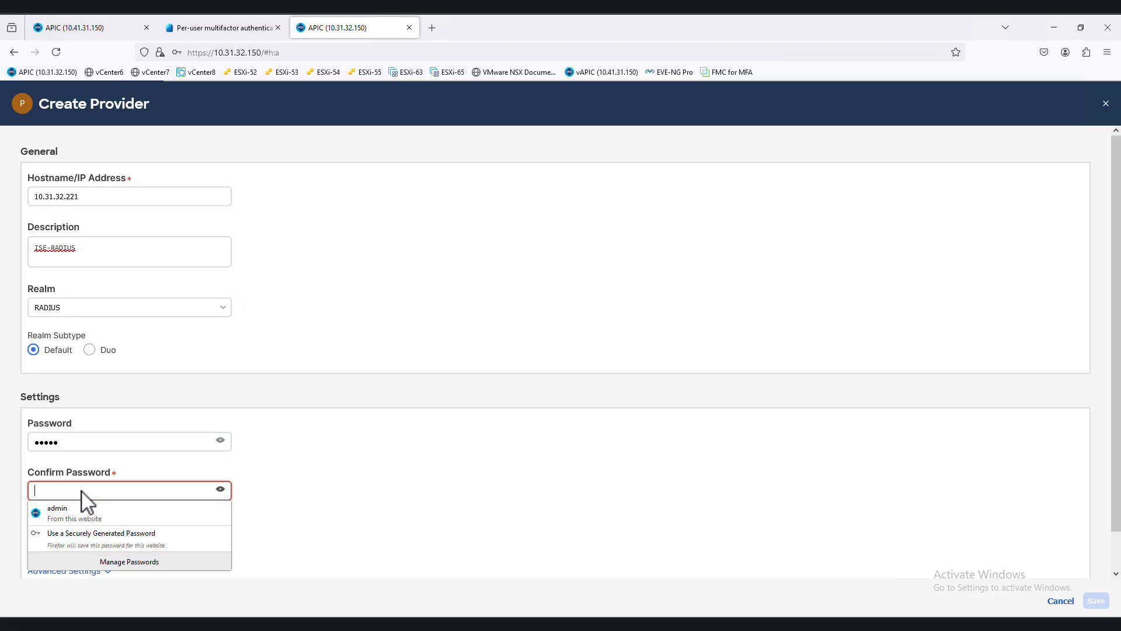
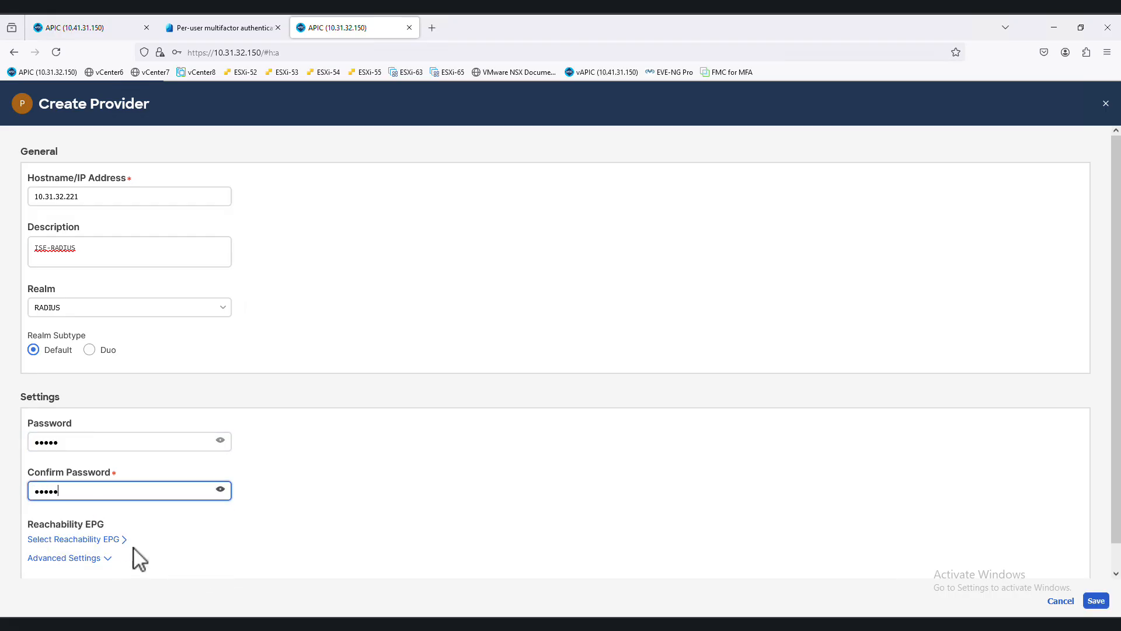
pyautogui.click(143, 536)
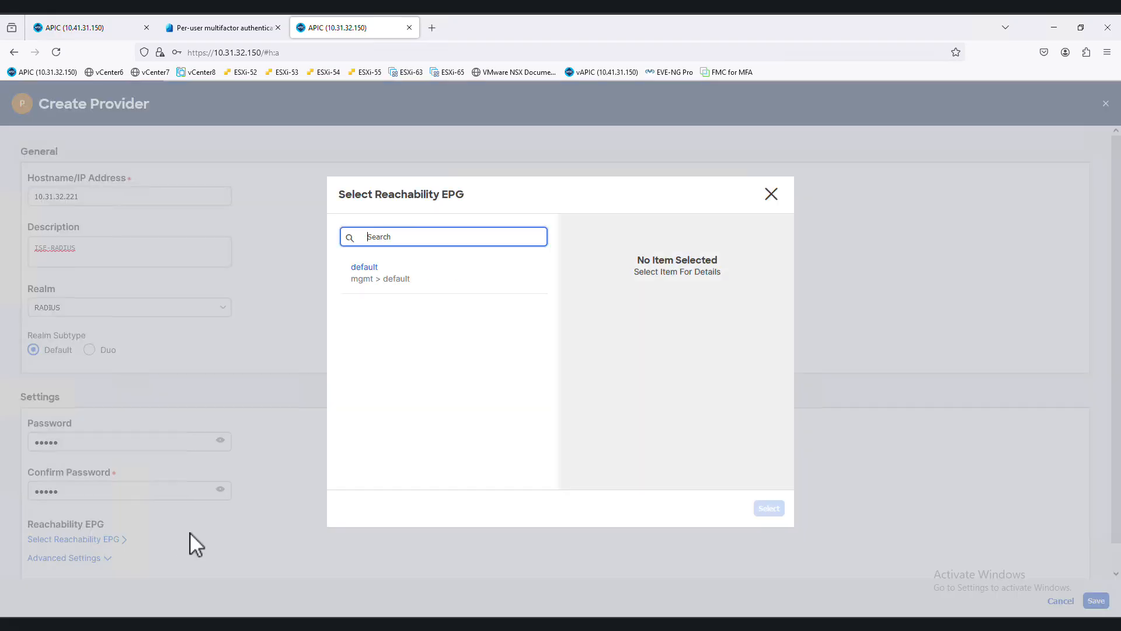
pyautogui.click(362, 275)
pyautogui.click(772, 511)
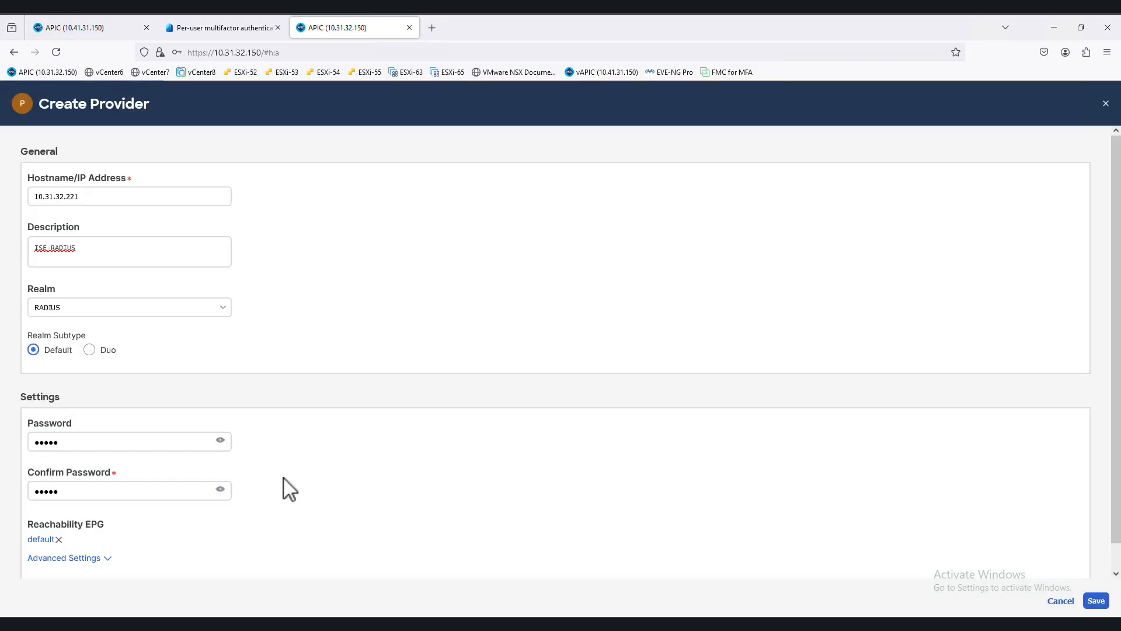
# Set the advanced timeout to 45 seconds, keeping PAP as the protocol.
pyautogui.scroll(-1, 178, 546)
pyautogui.click(72, 532)
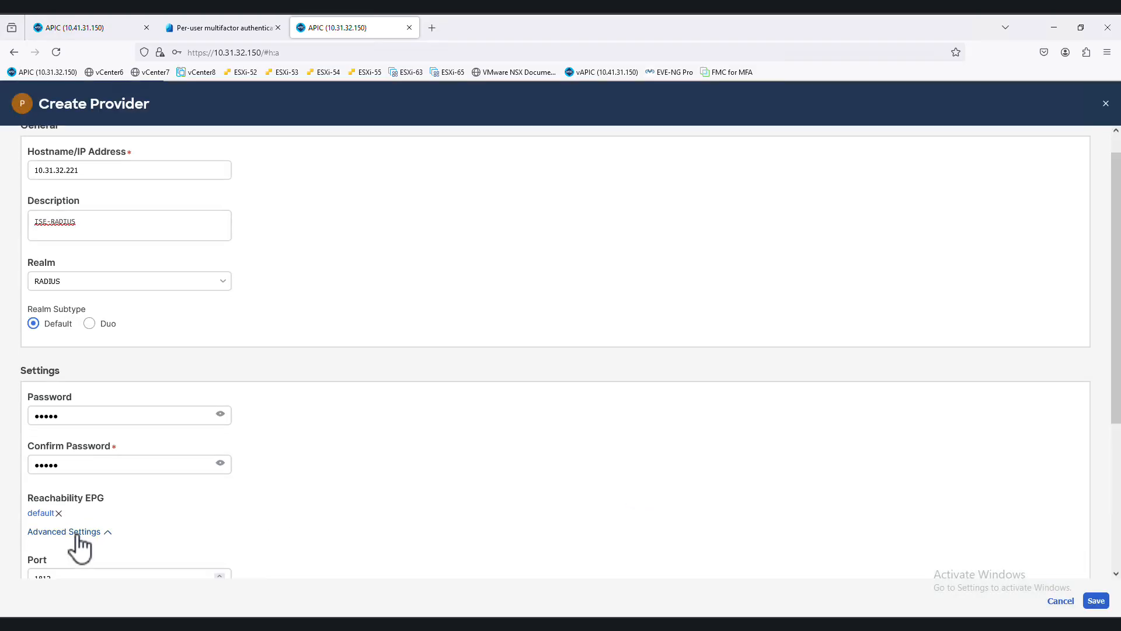
pyautogui.scroll(-3, 181, 536)
pyautogui.scroll(-1, 89, 508)
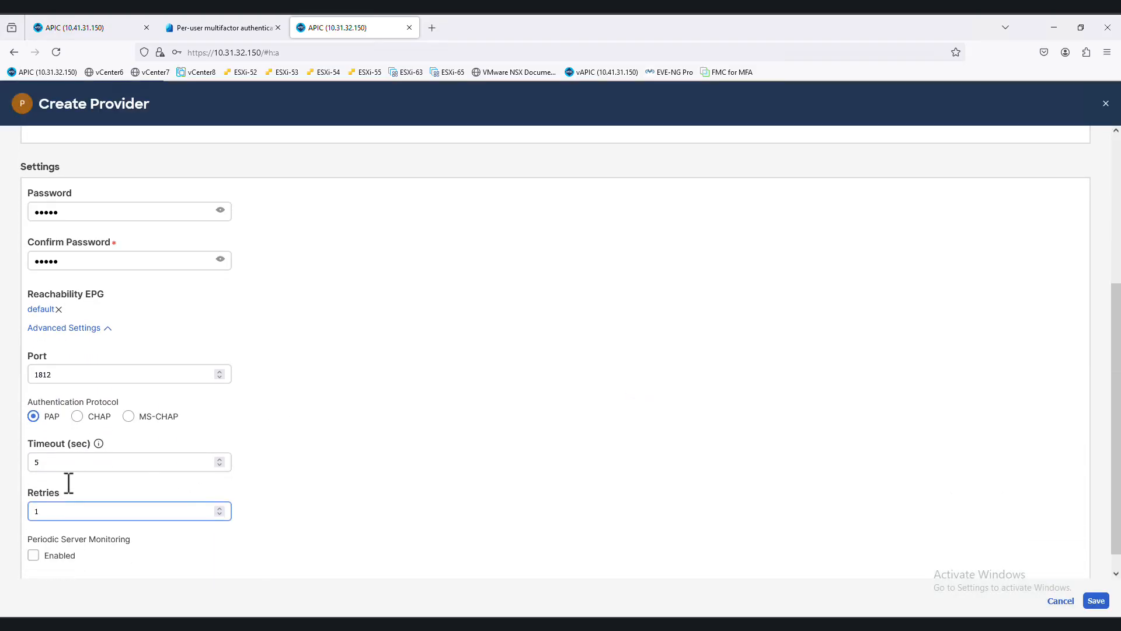
pyautogui.doubleClick(34, 440)
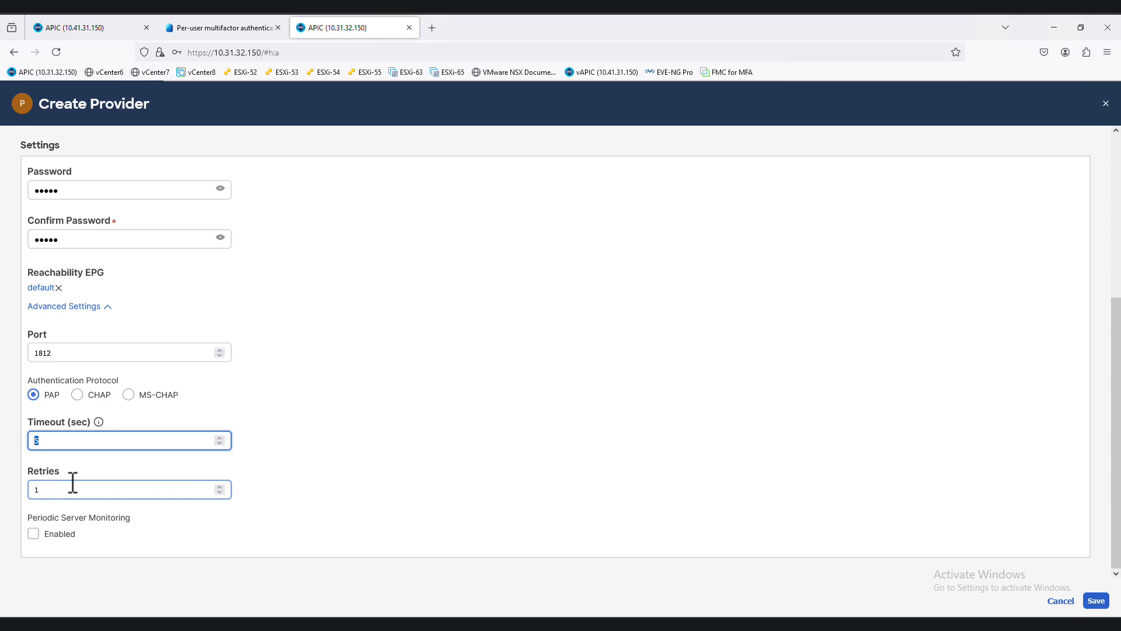
pyautogui.write('45')
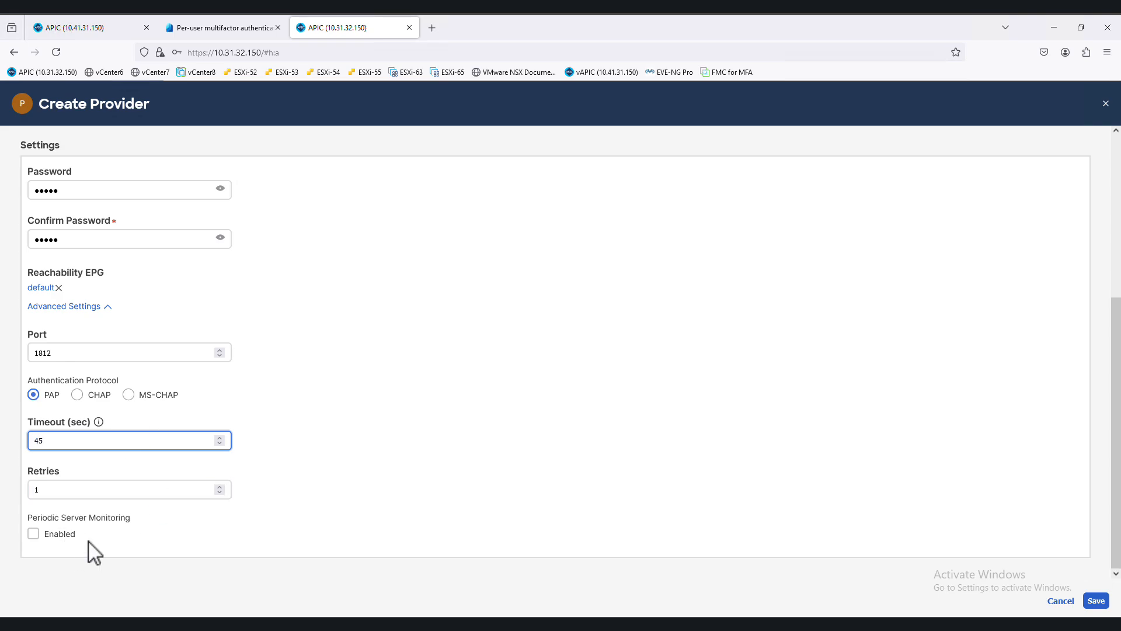
pyautogui.click(35, 393)
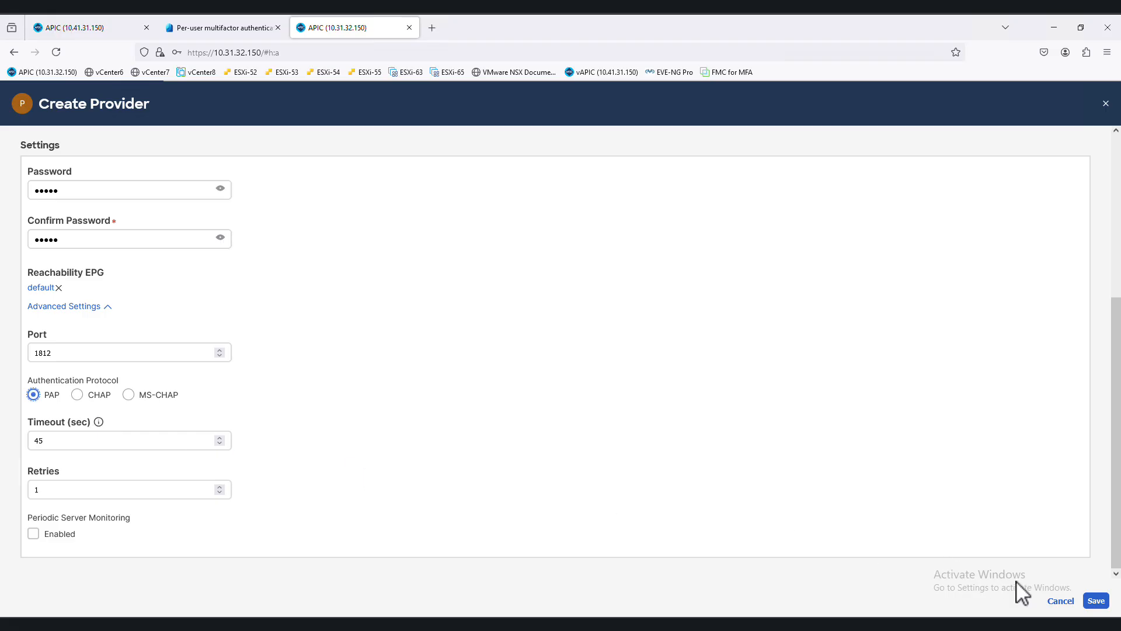
# Save the RADIUS provider and start a new login domain from the Login Domains list.
pyautogui.click(1095, 600)
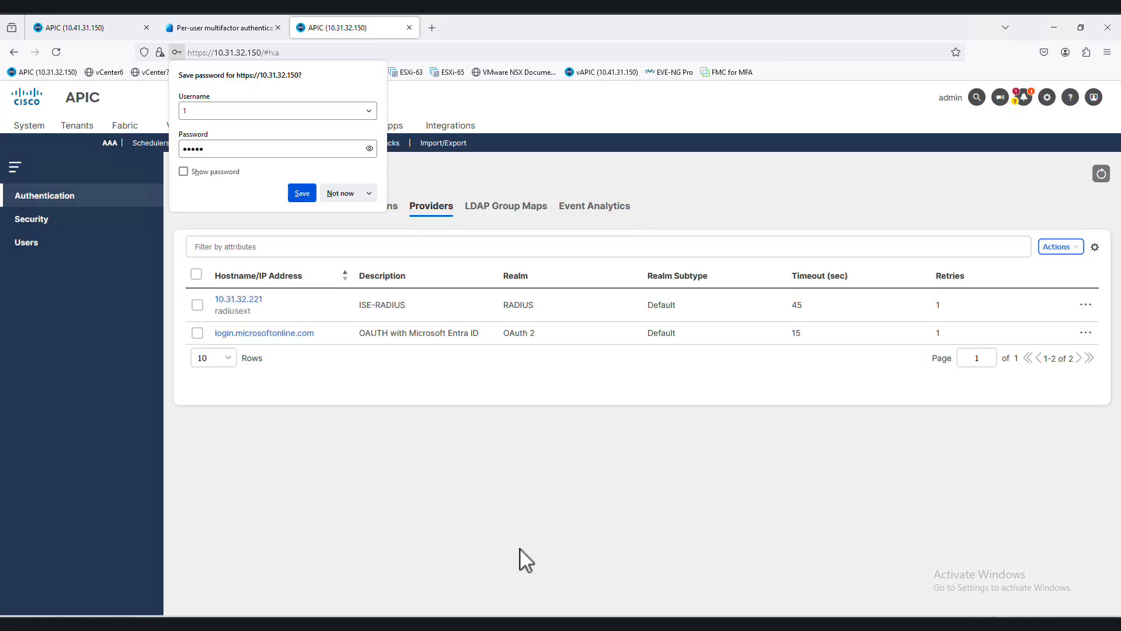
pyautogui.click(513, 551)
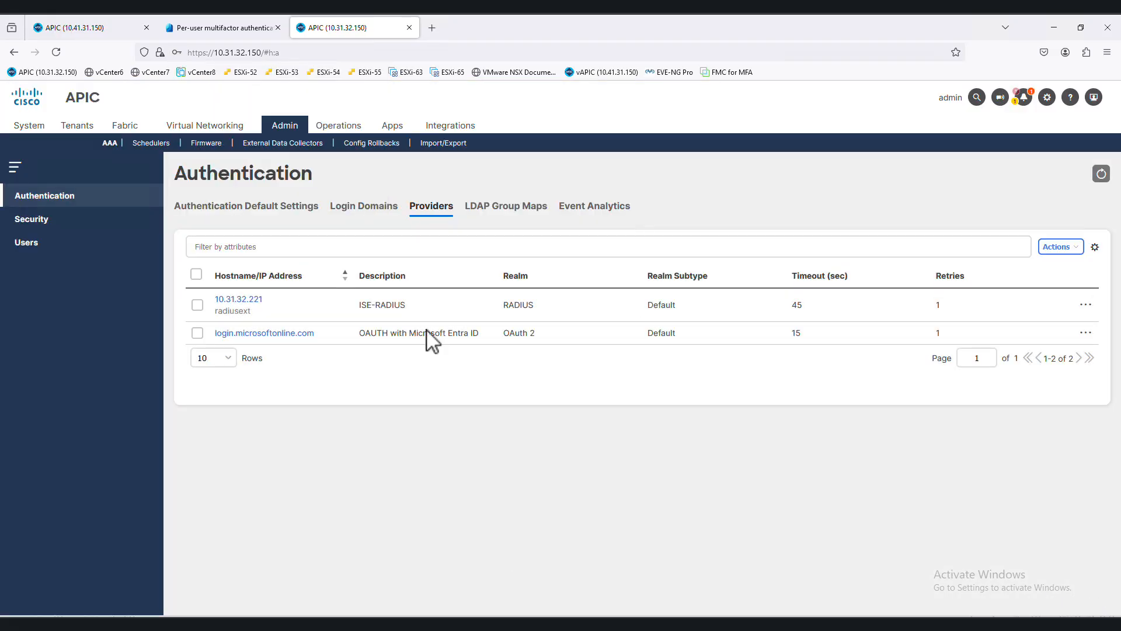
pyautogui.click(350, 224)
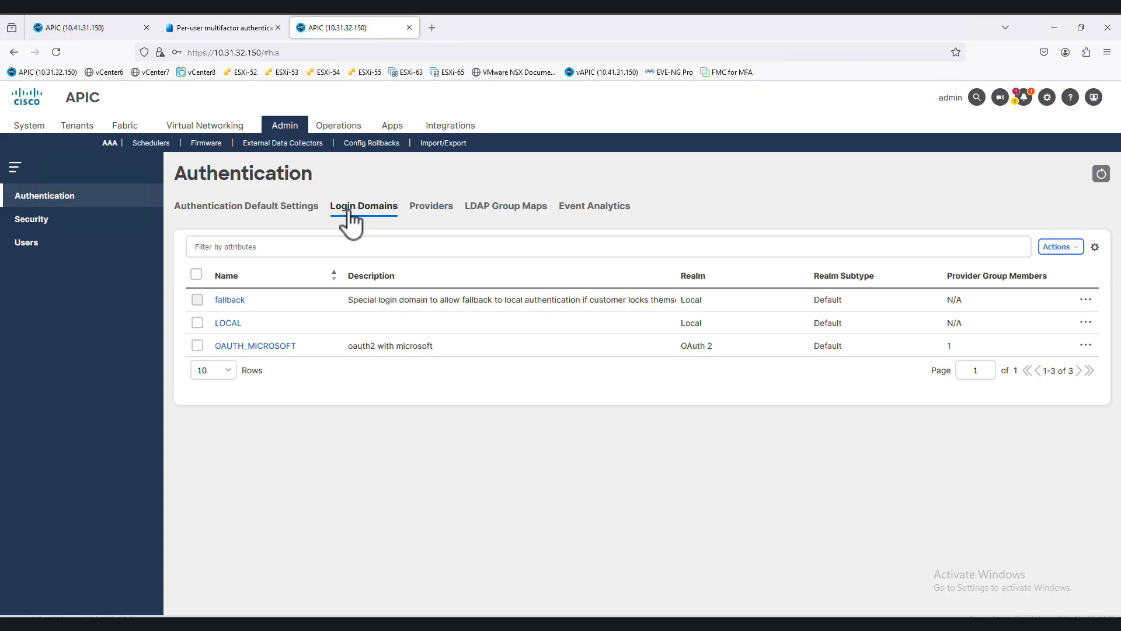
pyautogui.click(1060, 247)
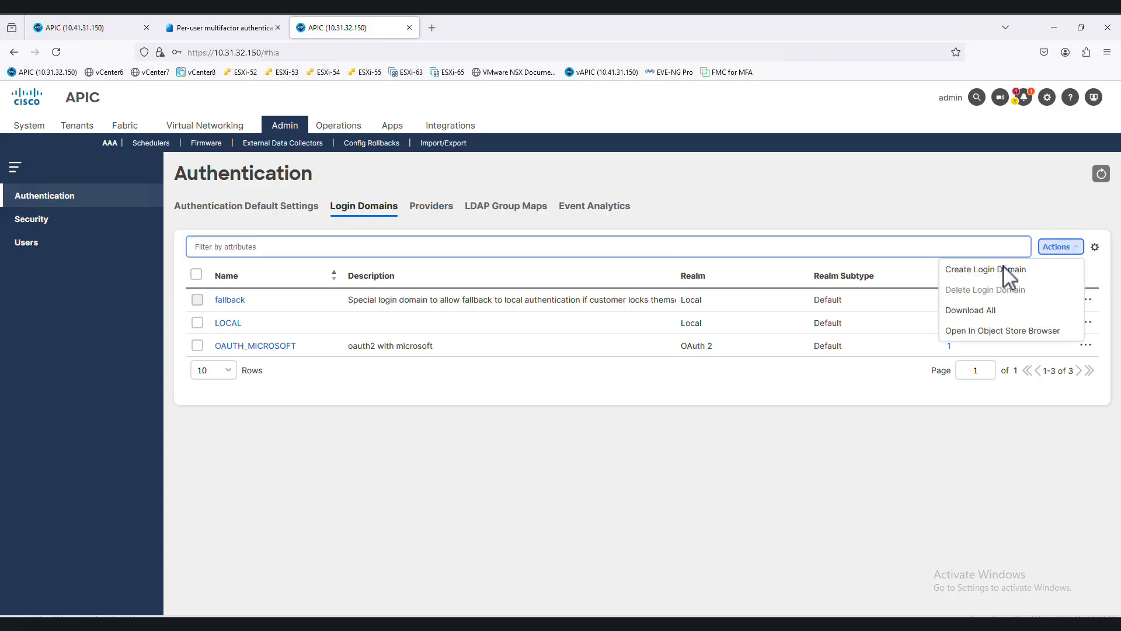
pyautogui.click(1003, 267)
# Create login domain RADIUS with realm RADIUS and provider 10.31.32.221, then save it.
pyautogui.click(113, 198)
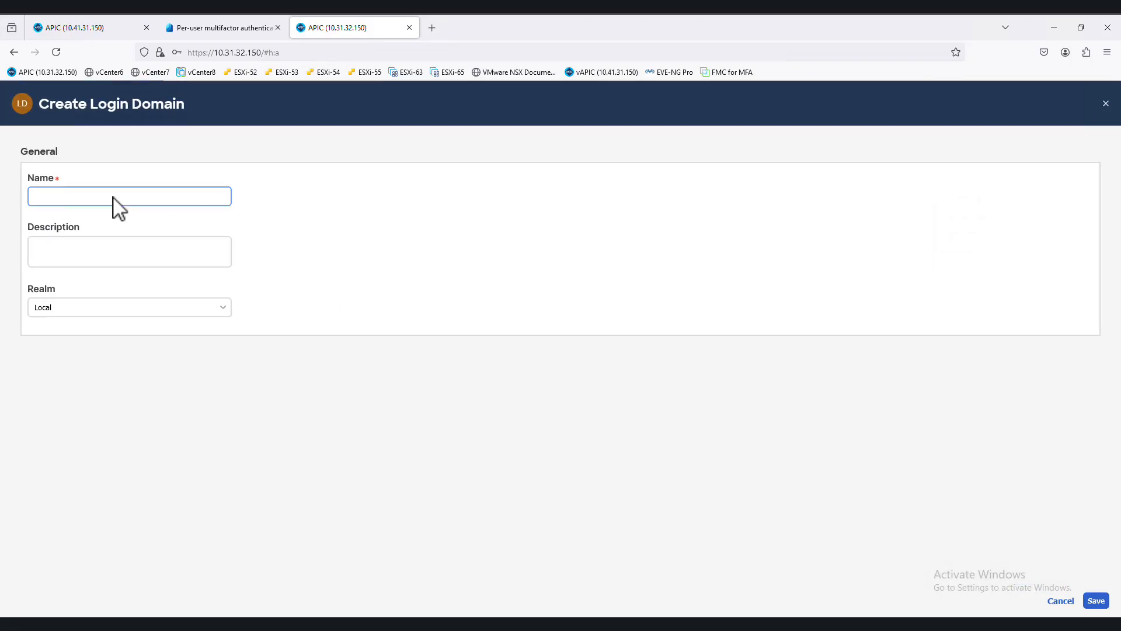
pyautogui.write('RADIUS')
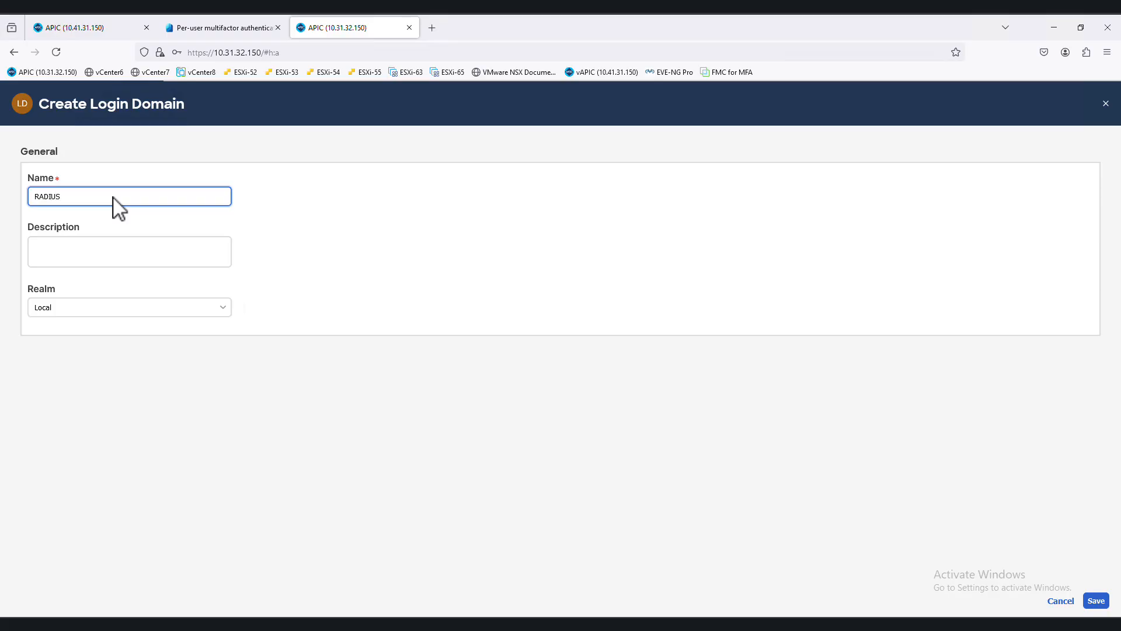
pyautogui.click(115, 241)
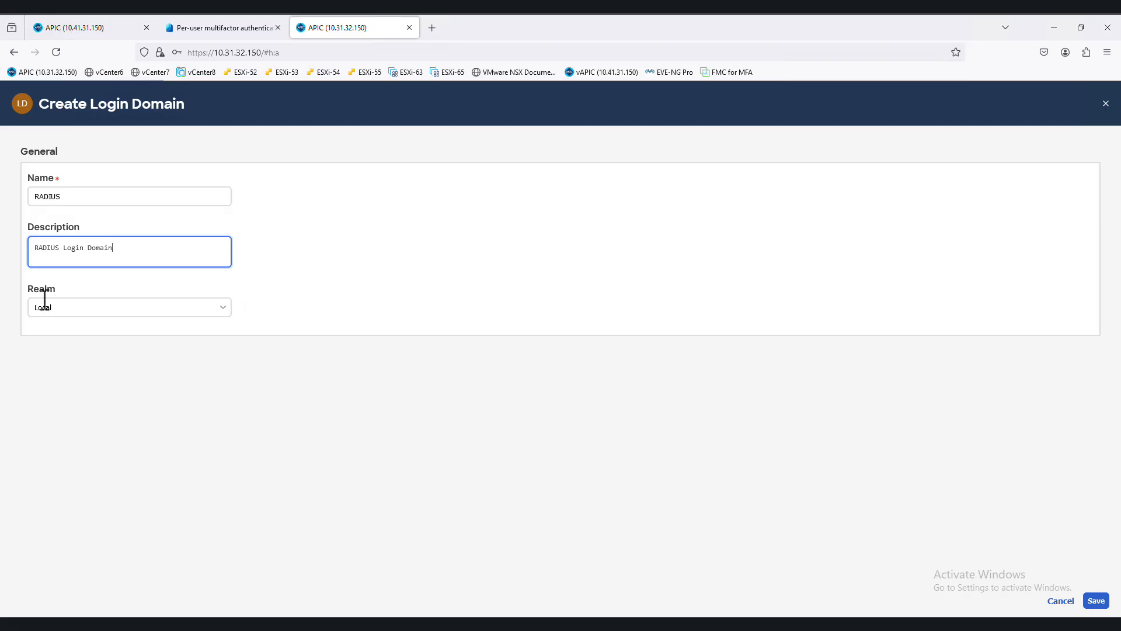
pyautogui.click(100, 307)
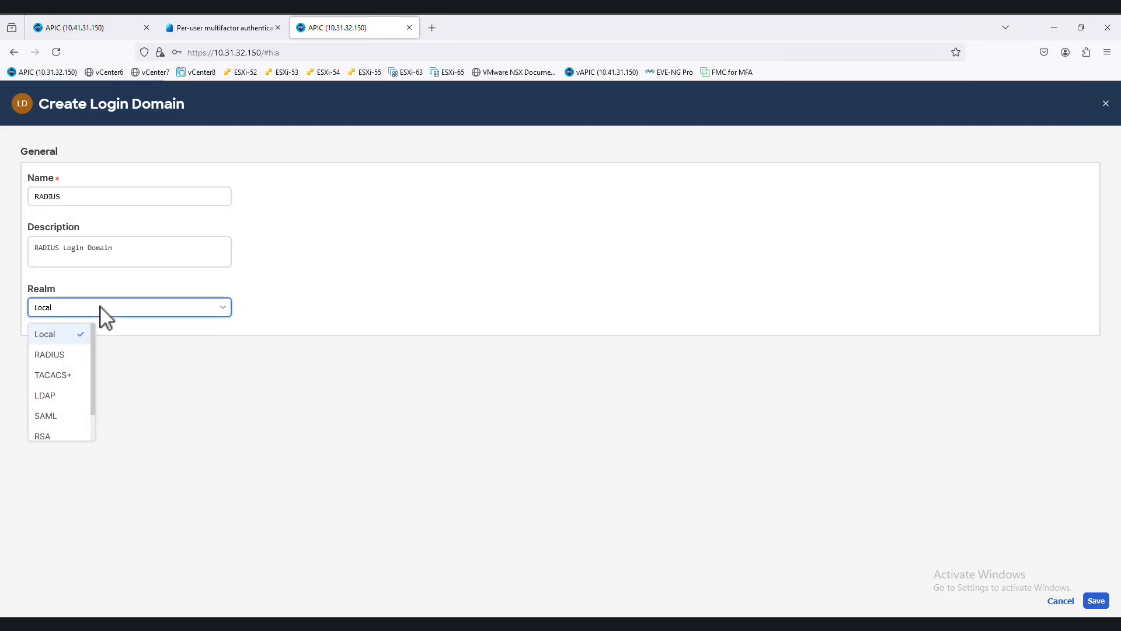
pyautogui.click(53, 354)
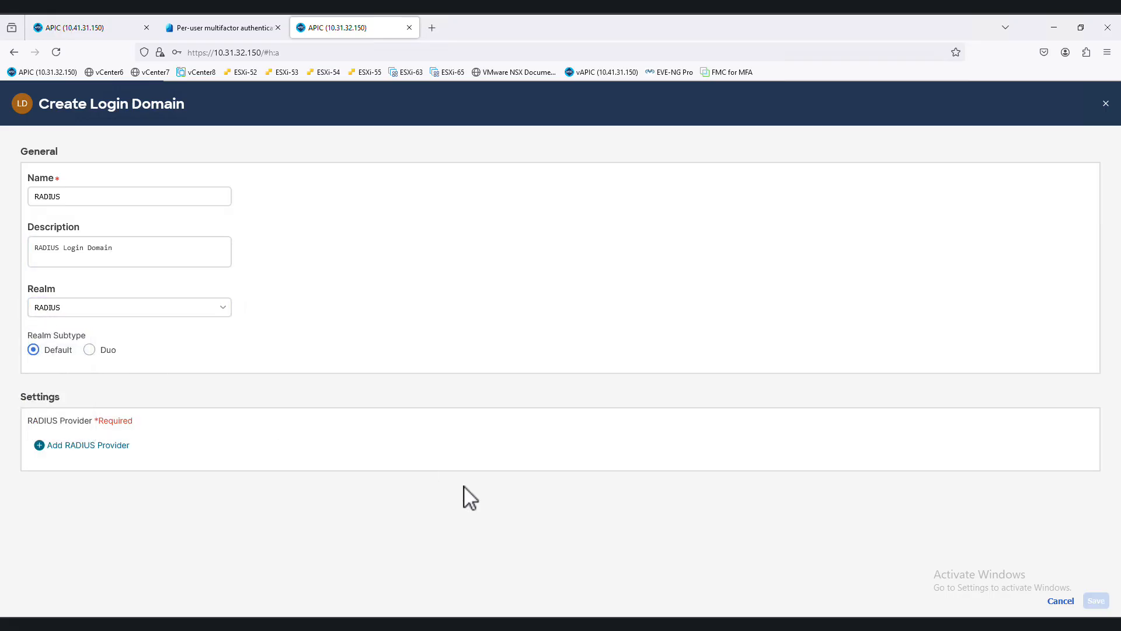
pyautogui.click(81, 445)
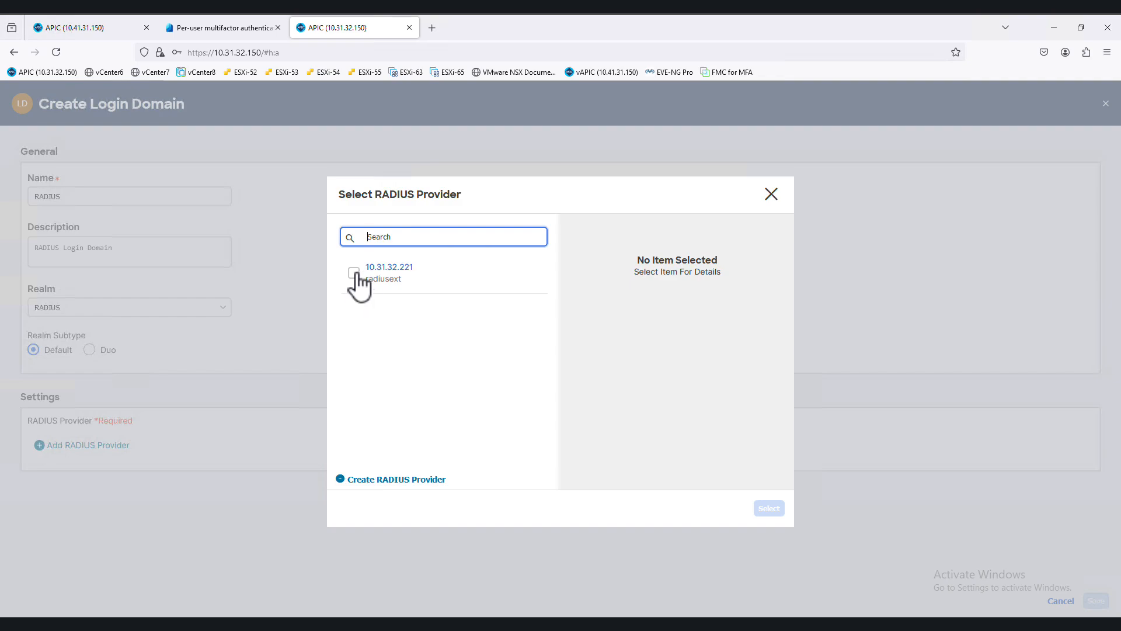
pyautogui.click(354, 272)
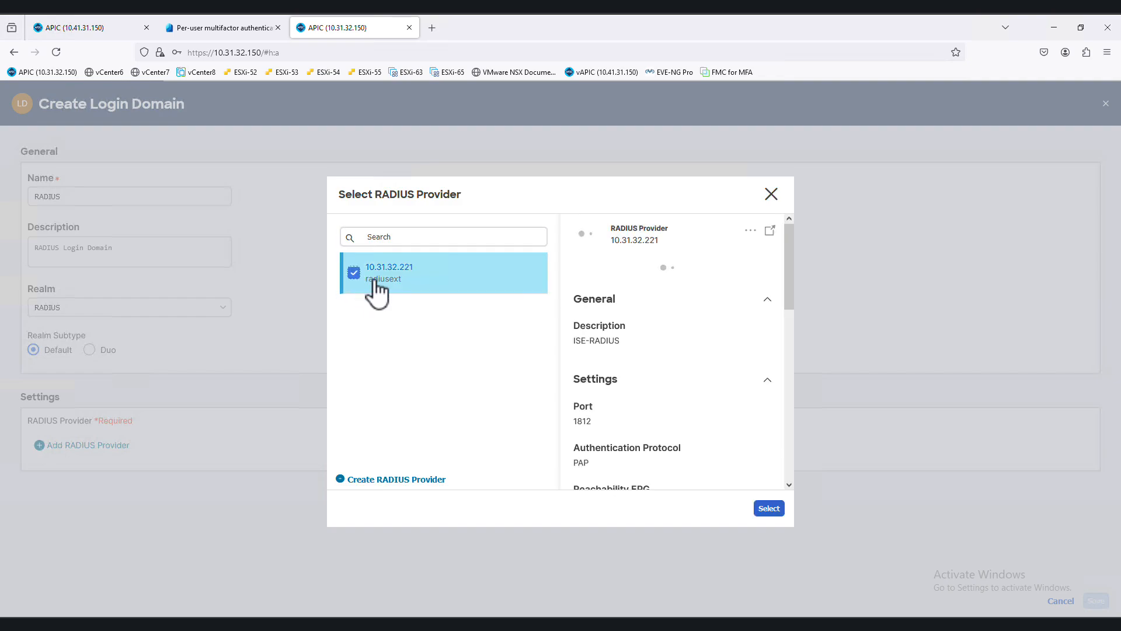
pyautogui.click(769, 509)
pyautogui.click(1096, 602)
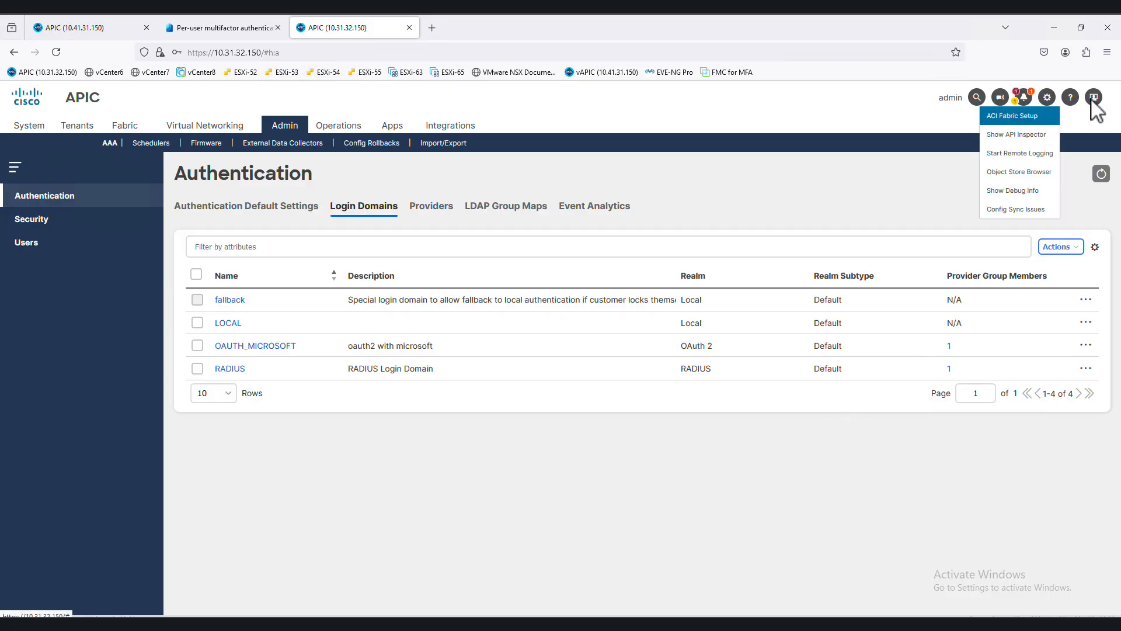
# Log out and sign back in as mfa-admin through the RADIUS domain with its password.
pyautogui.moveTo(1094, 97)
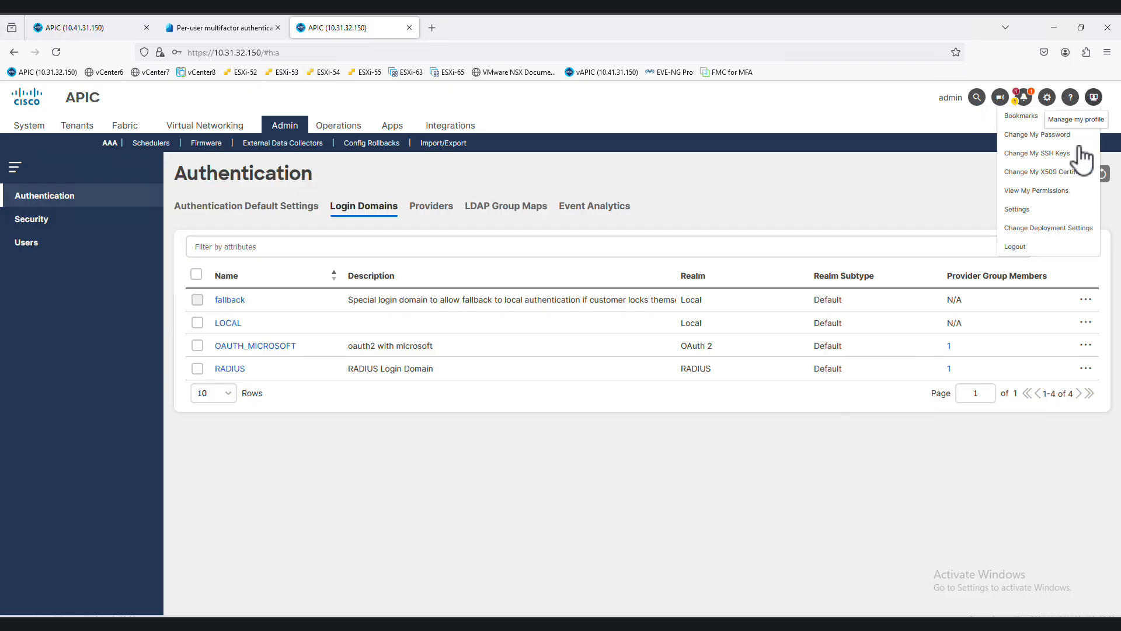
pyautogui.click(1019, 247)
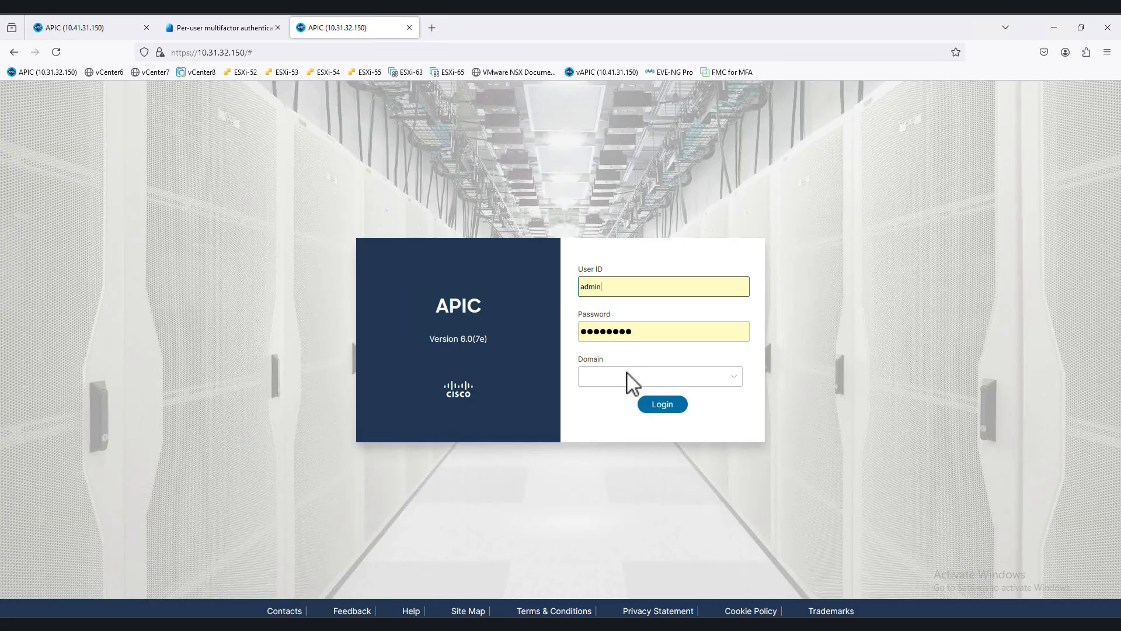
pyautogui.click(731, 379)
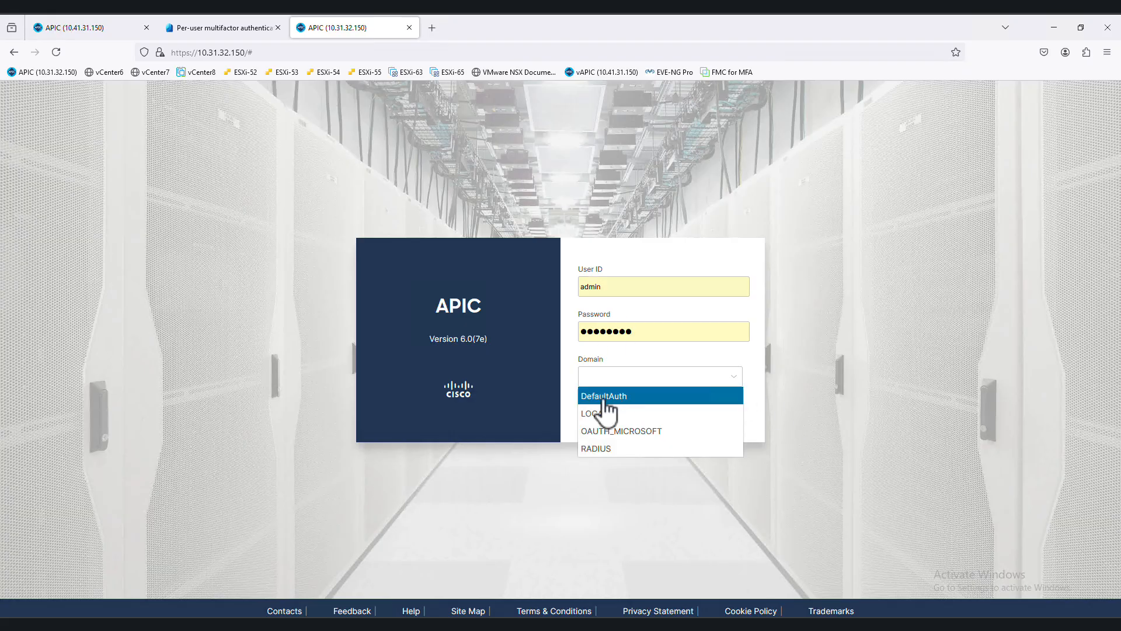
pyautogui.click(601, 448)
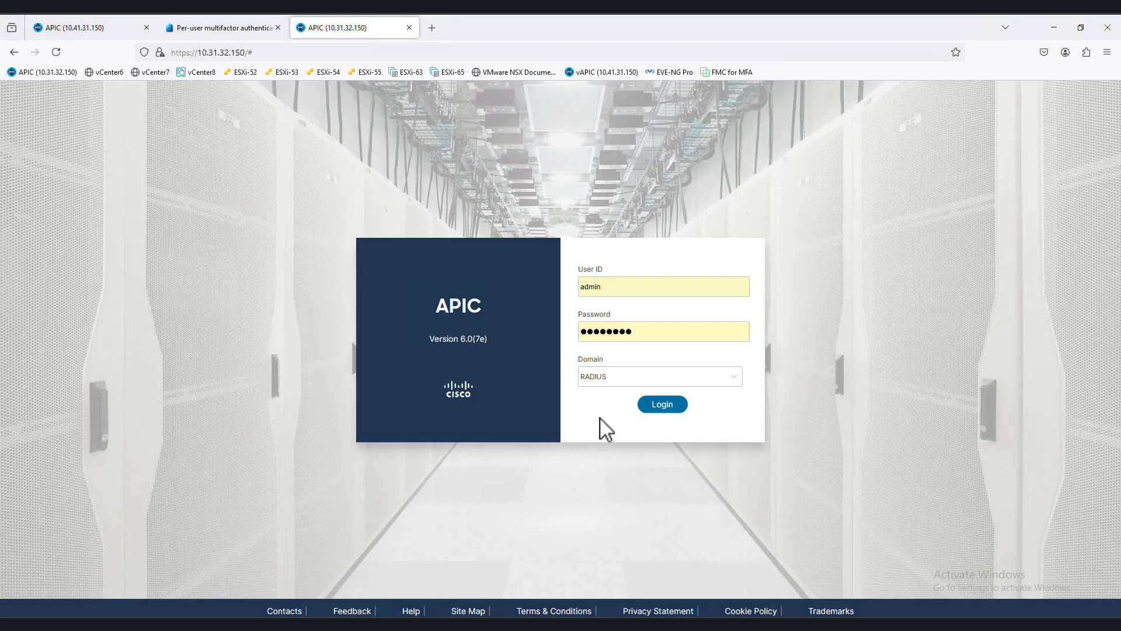
pyautogui.doubleClick(609, 286)
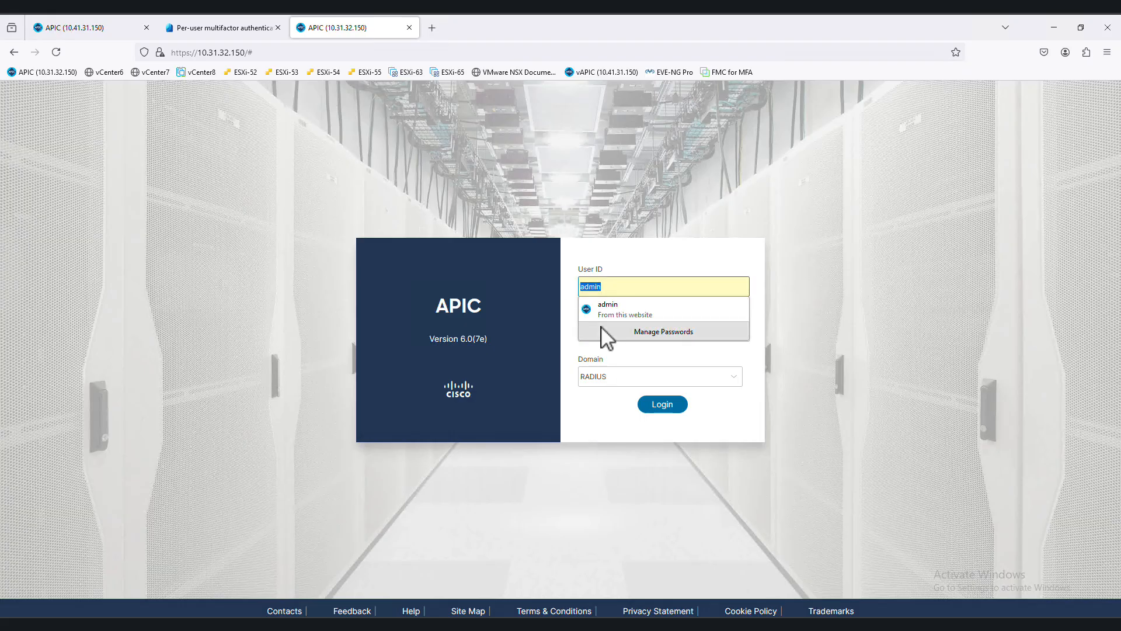
pyautogui.write('mfa')
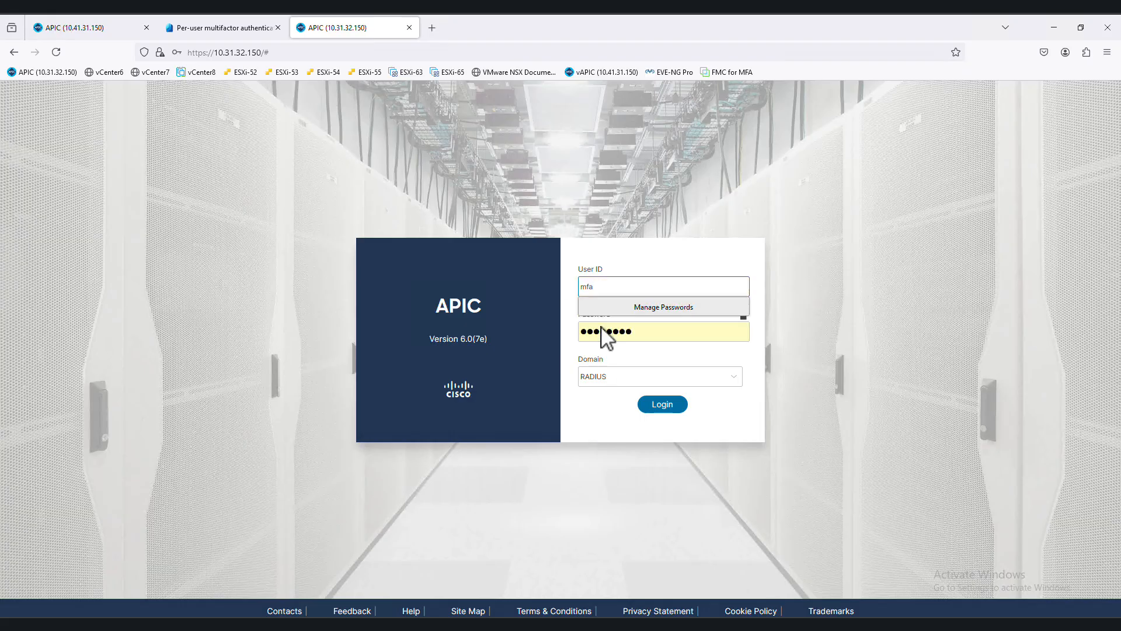
pyautogui.write('-admin')
pyautogui.press('Tab')
pyautogui.write('••')
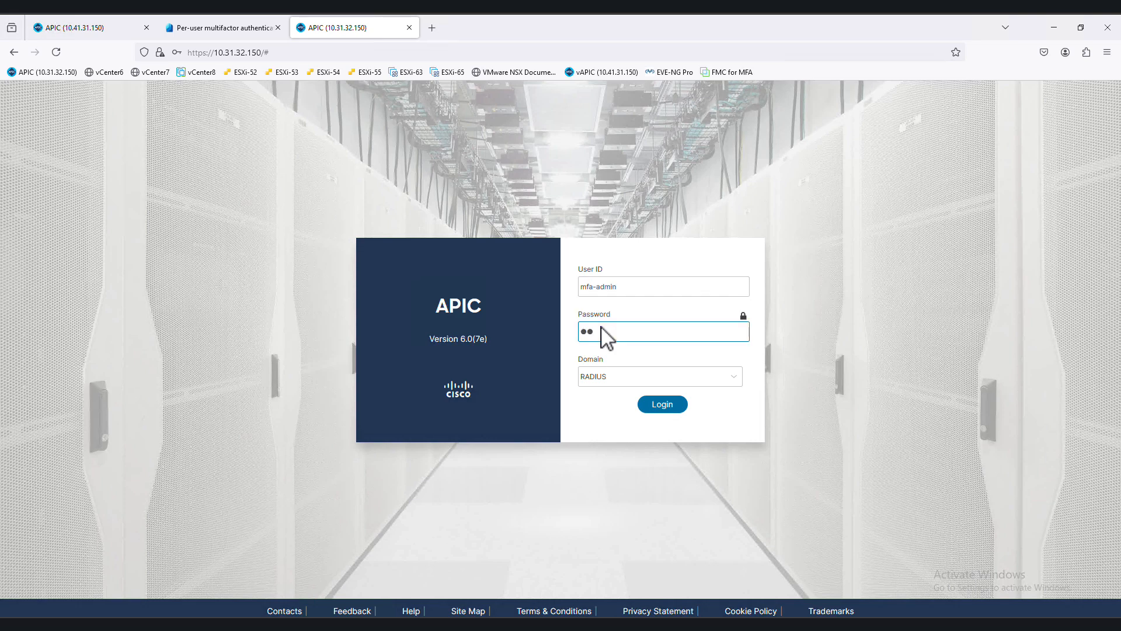
pyautogui.write('••••••')
pyautogui.click(655, 409)
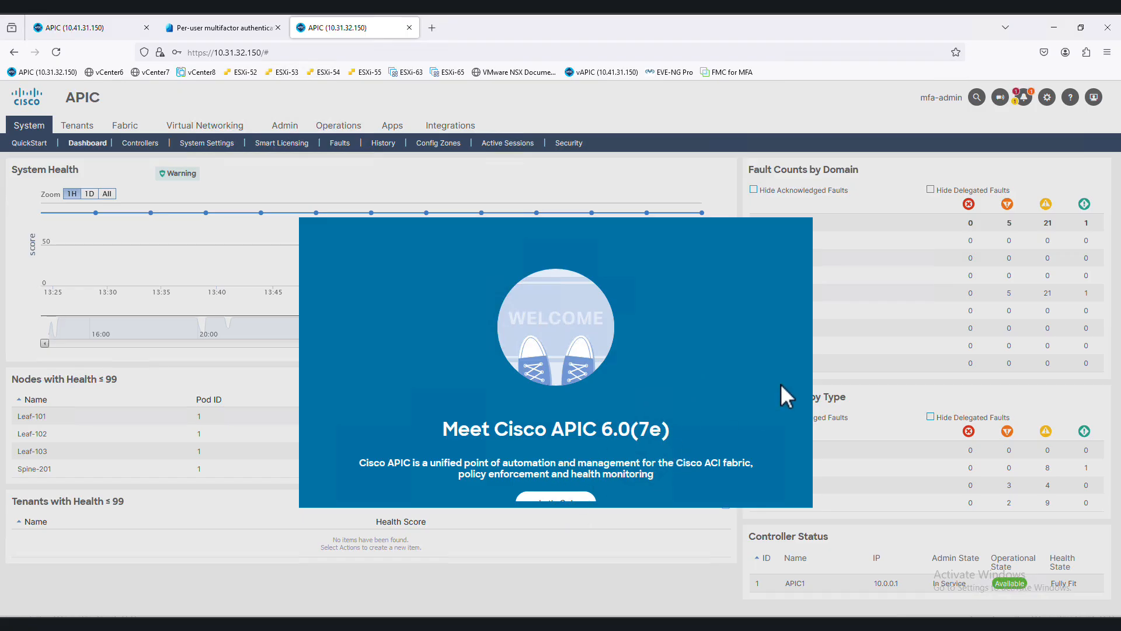
# Dismiss the welcome popups and show the Admin > AAA > Remote Users list.
pyautogui.click(559, 498)
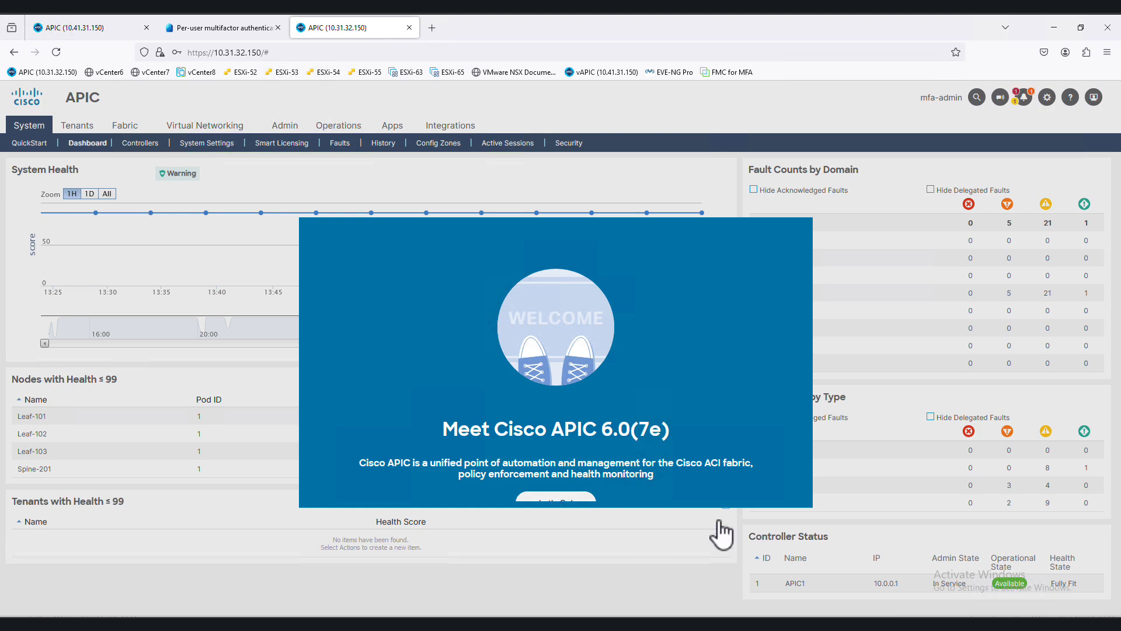
pyautogui.click(803, 214)
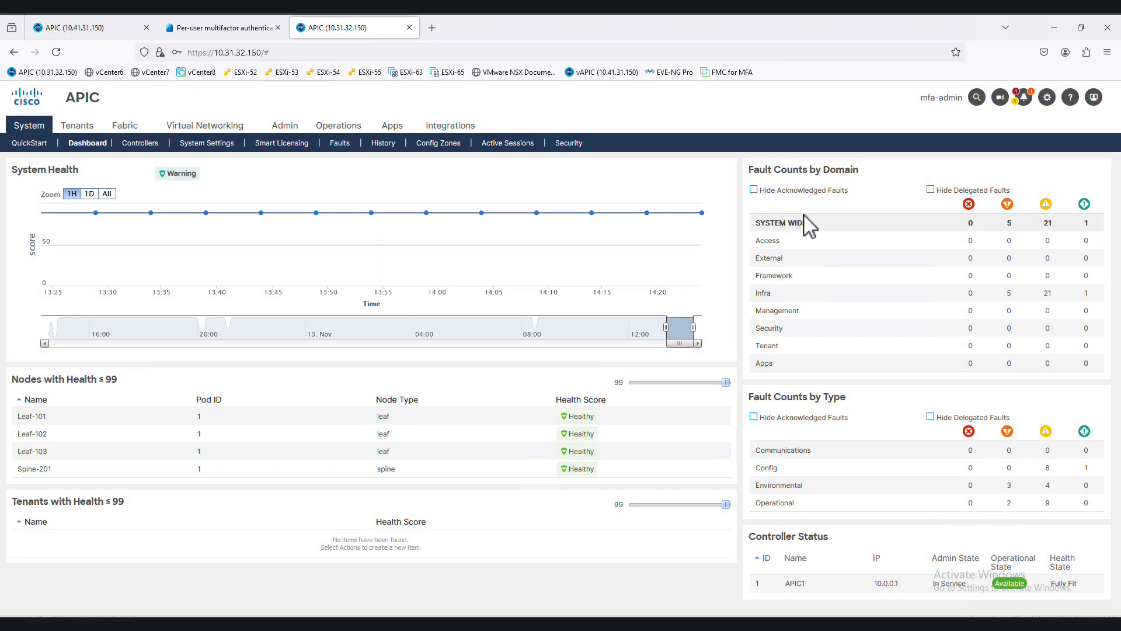
pyautogui.click(283, 131)
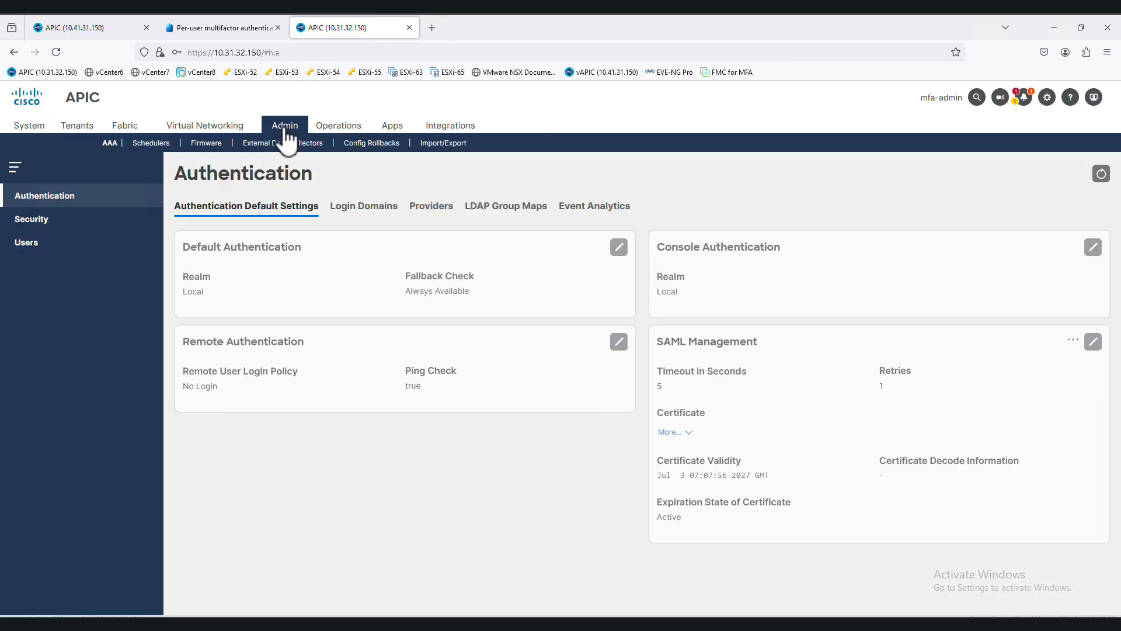
pyautogui.click(28, 242)
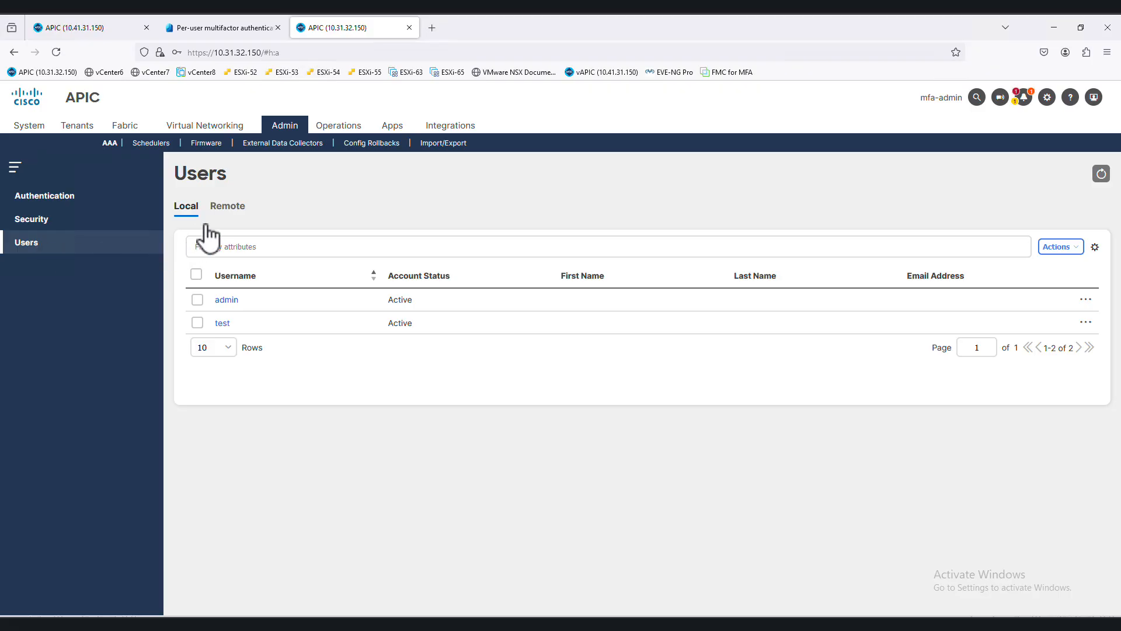
pyautogui.click(230, 211)
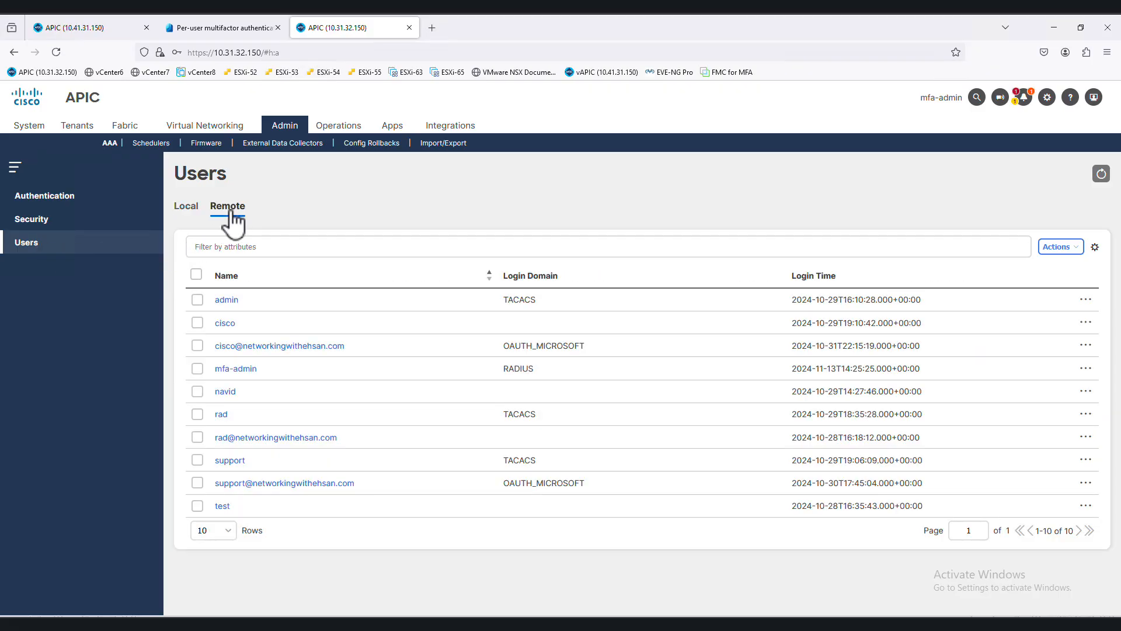
# Inspect mfa-admin's RADIUS domain, last login, ciscoAvPair and roleSummary details.
pyautogui.moveTo(265, 370); pyautogui.dragTo(220, 372)
pyautogui.doubleClick(511, 369)
pyautogui.moveTo(930, 368); pyautogui.dragTo(791, 369)
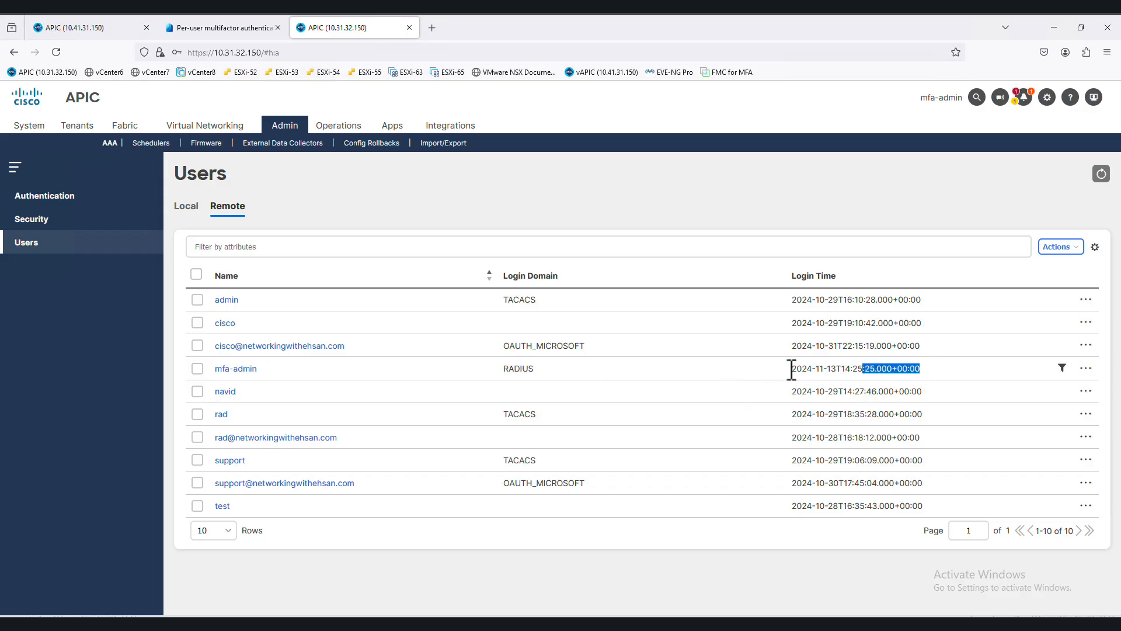
pyautogui.click(230, 369)
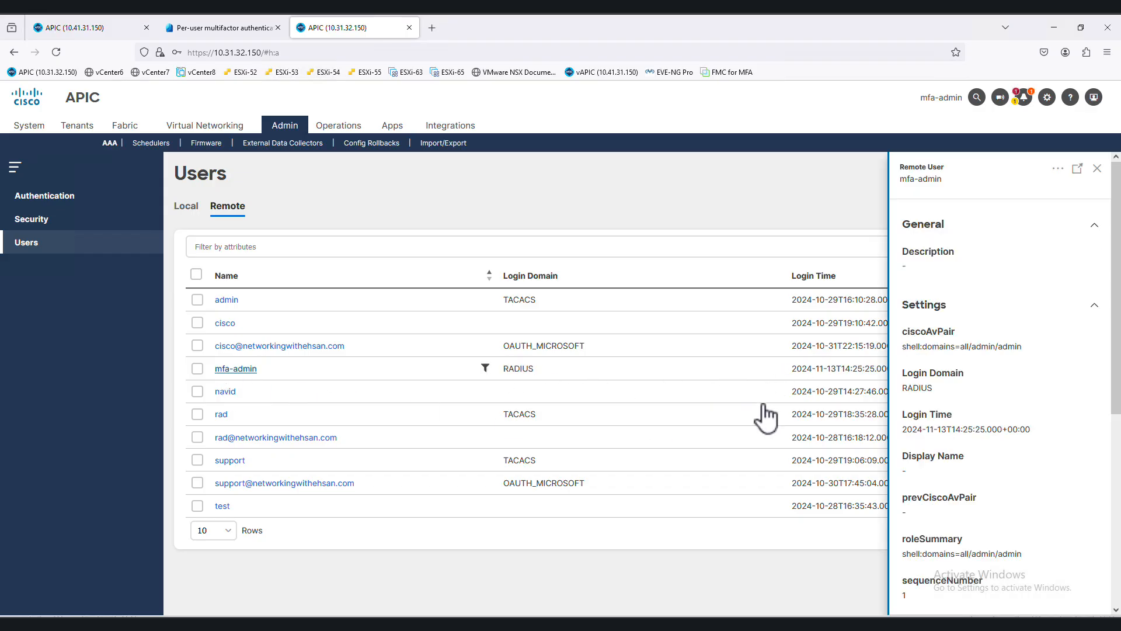
pyautogui.moveTo(1023, 347); pyautogui.dragTo(902, 351)
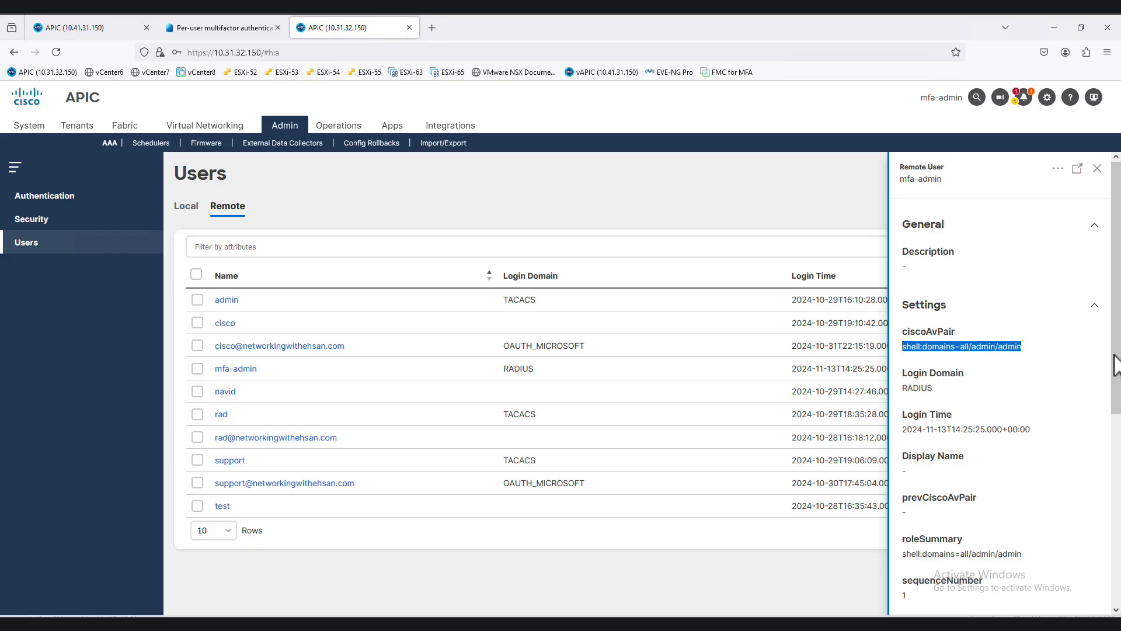
pyautogui.moveTo(1116, 365); pyautogui.dragTo(1116, 425)
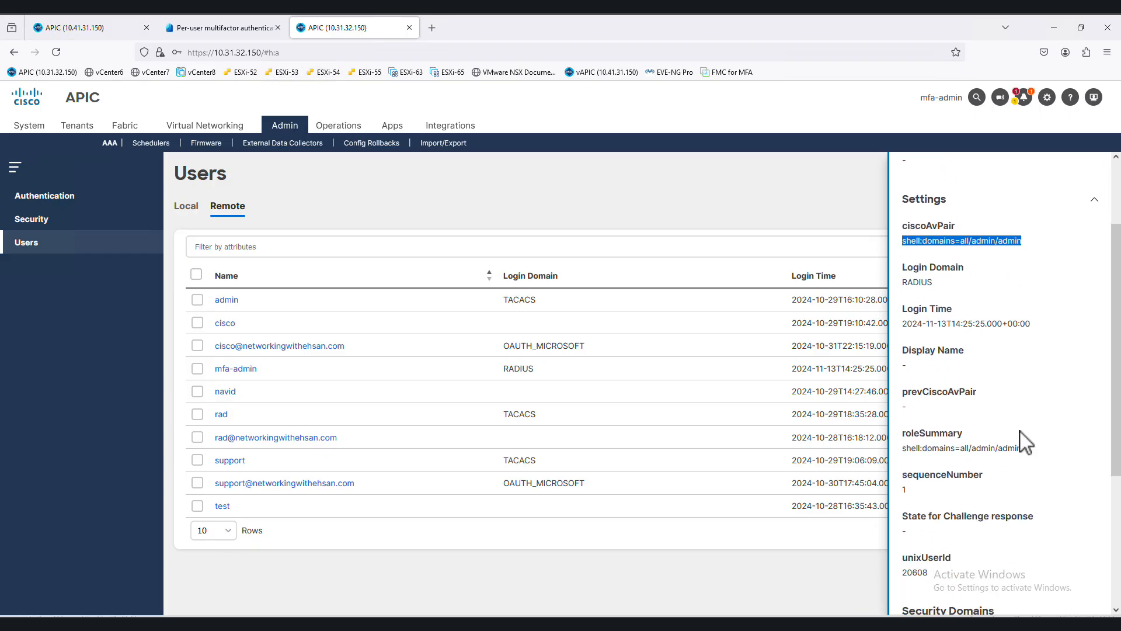
pyautogui.moveTo(1022, 448); pyautogui.dragTo(908, 451)
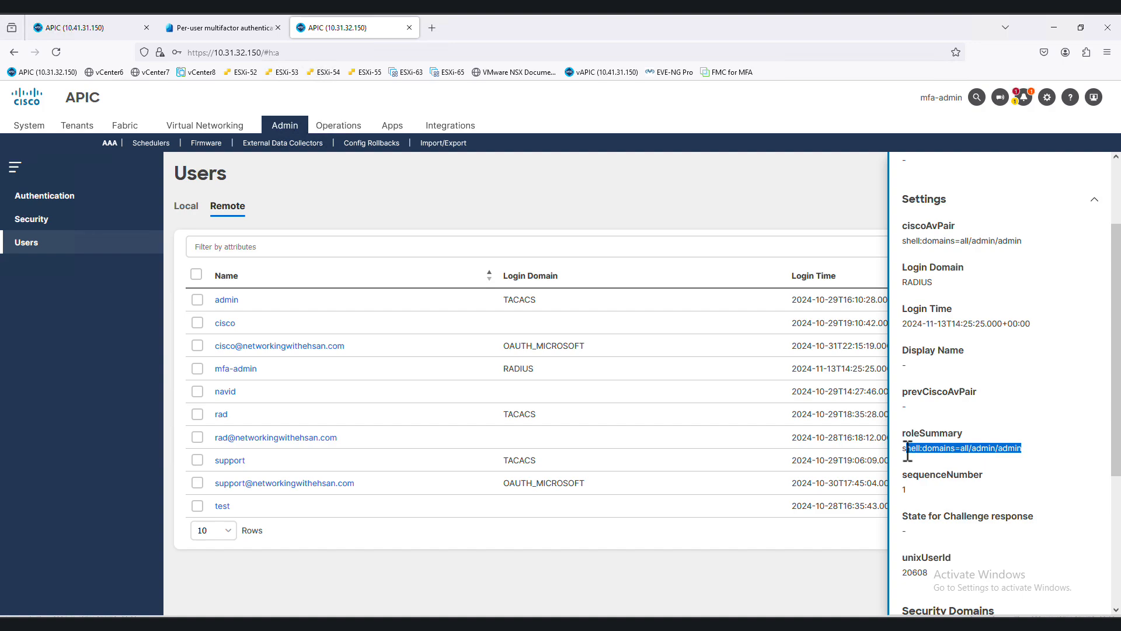
pyautogui.click(844, 201)
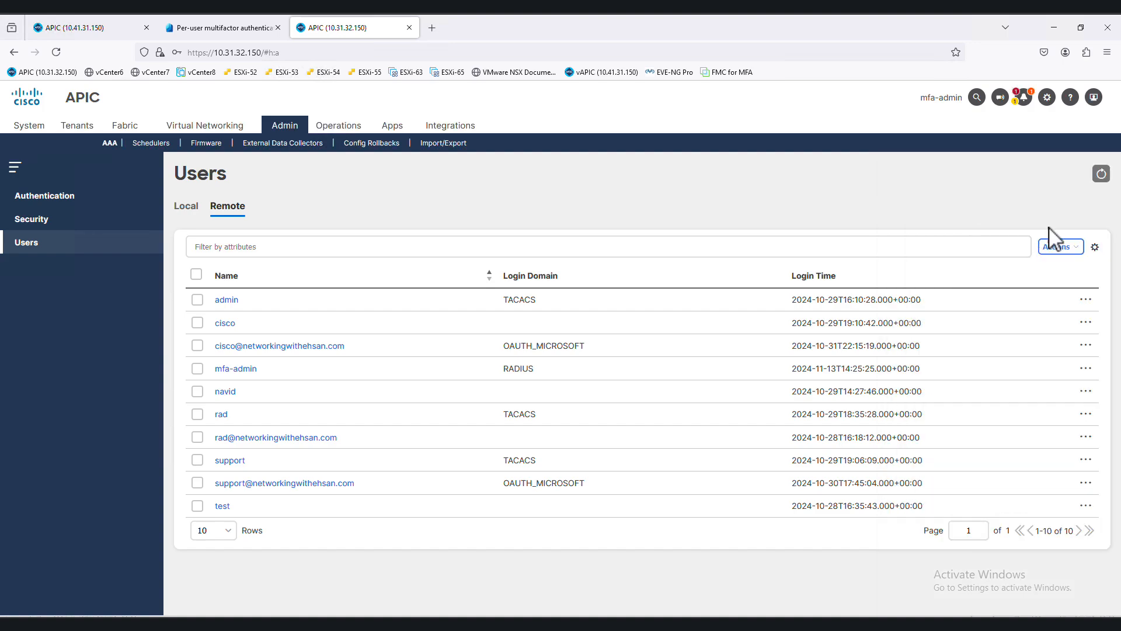
# Review the signed-in user's permissions summary and close it.
pyautogui.click(1094, 99)
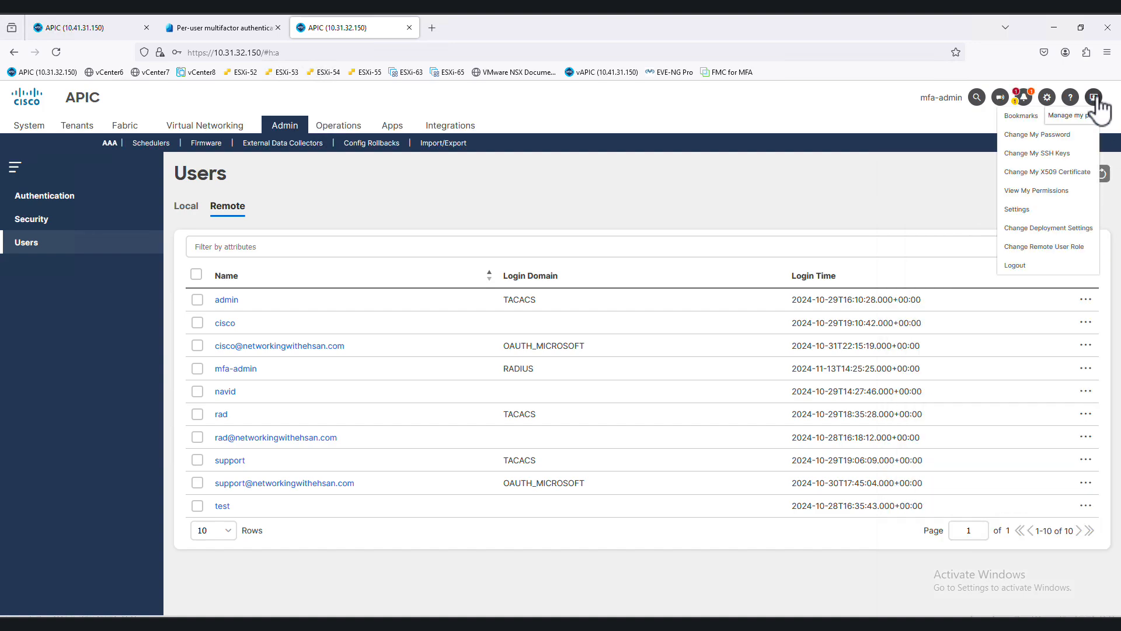
pyautogui.click(1041, 193)
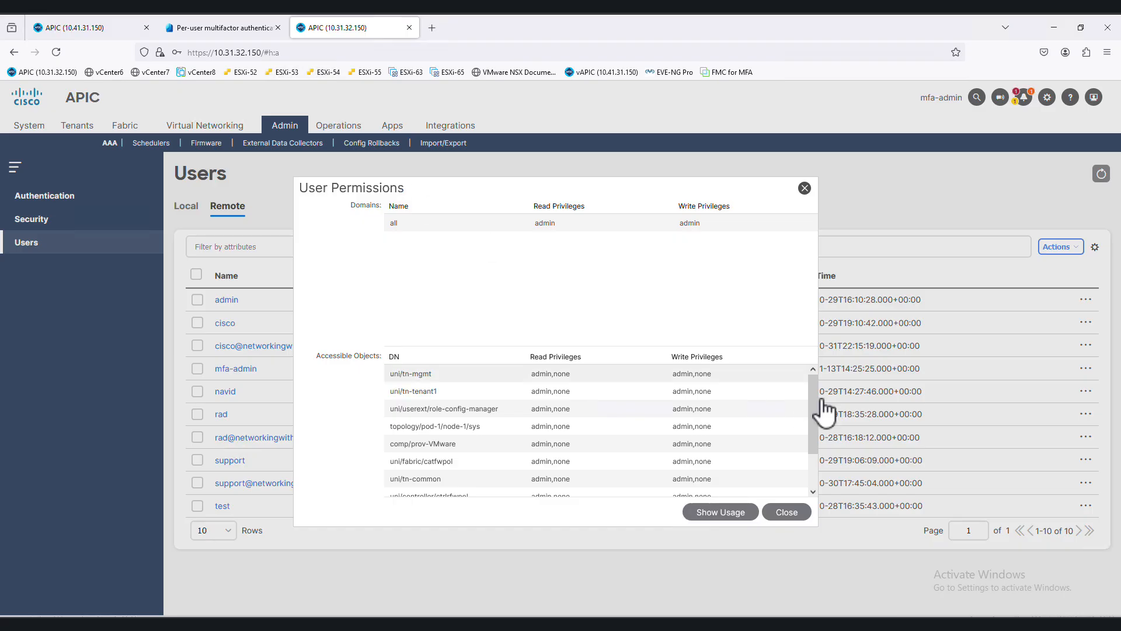
pyautogui.moveTo(811, 398)
pyautogui.mouseDown()
pyautogui.moveTo(804, 437)
pyautogui.moveTo(805, 377)
pyautogui.mouseUp()
pyautogui.click(786, 512)
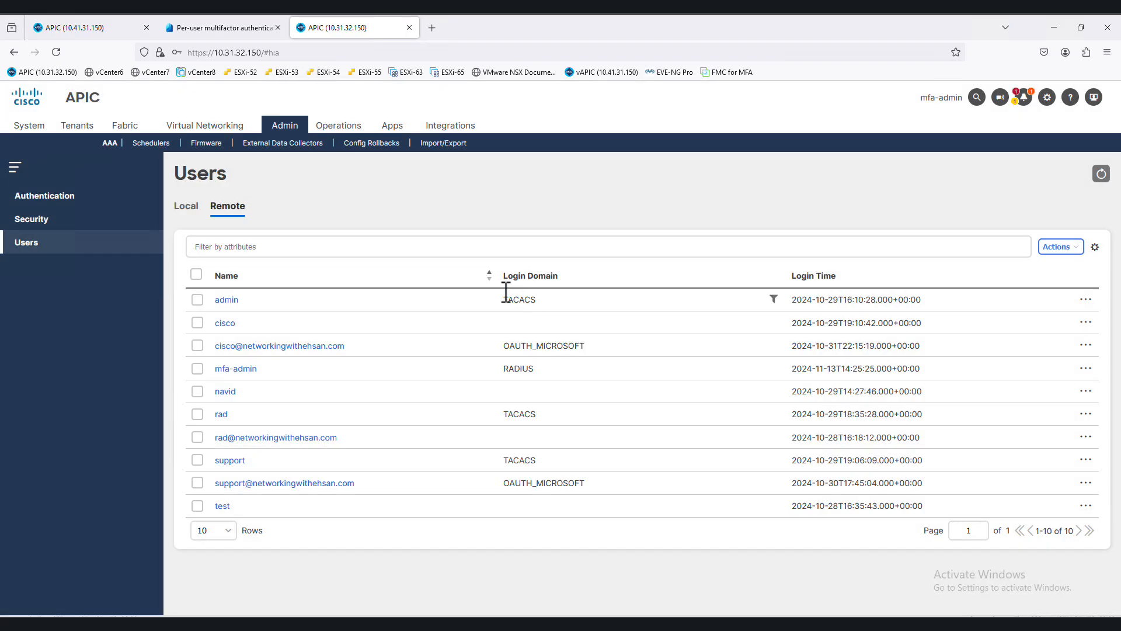
# Create the tenant Test-Tenant-Admin from the Tenants tab.
pyautogui.click(83, 130)
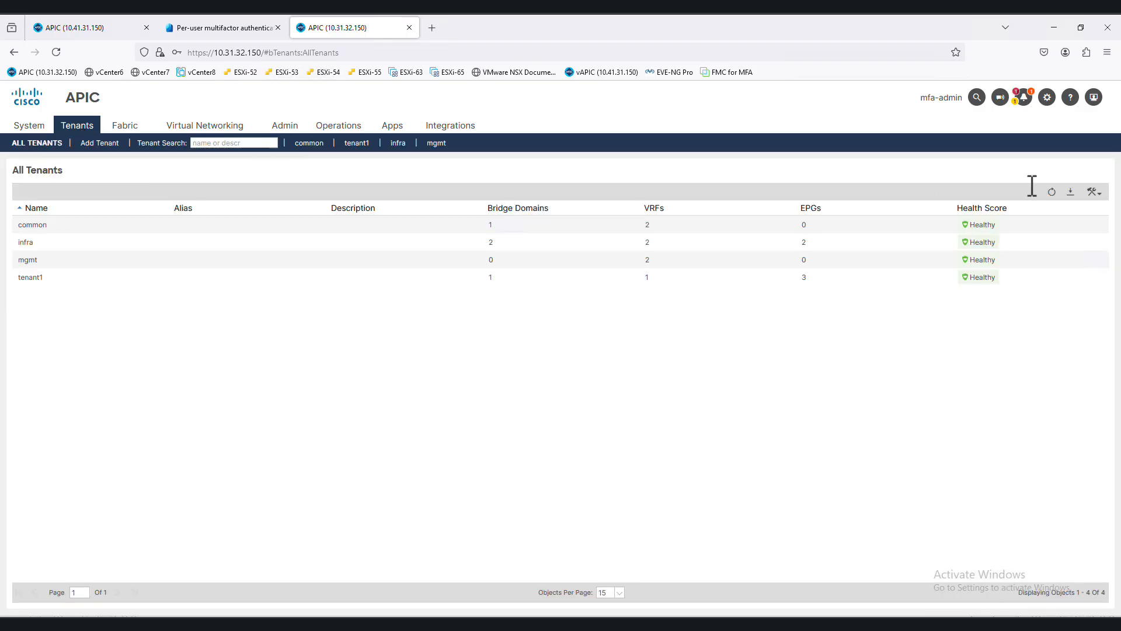
pyautogui.click(1092, 192)
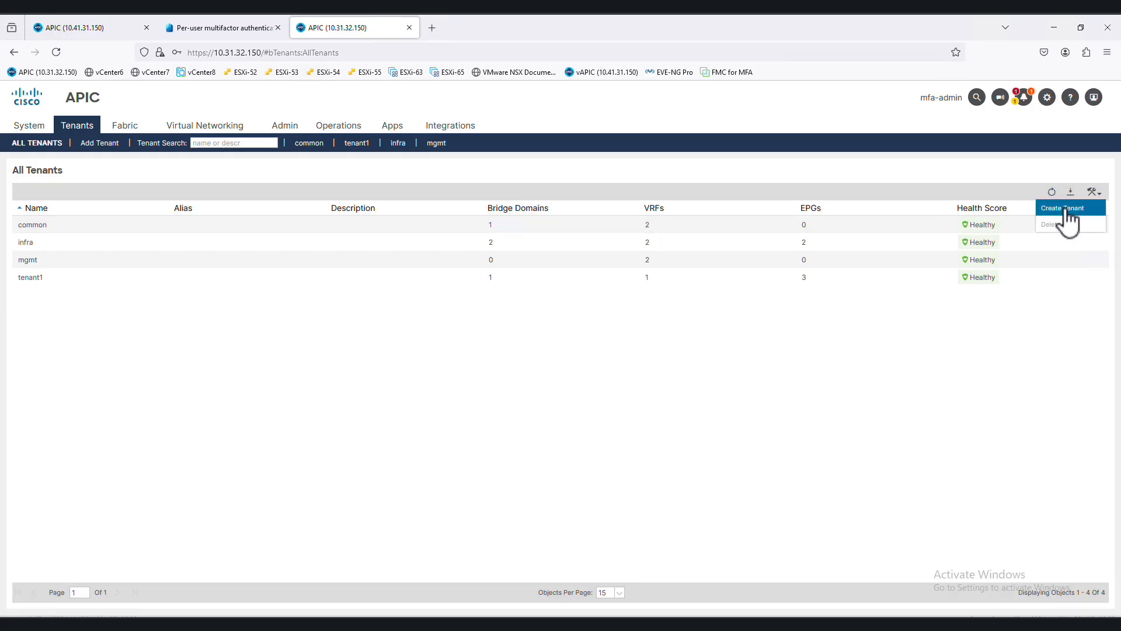
pyautogui.click(1064, 209)
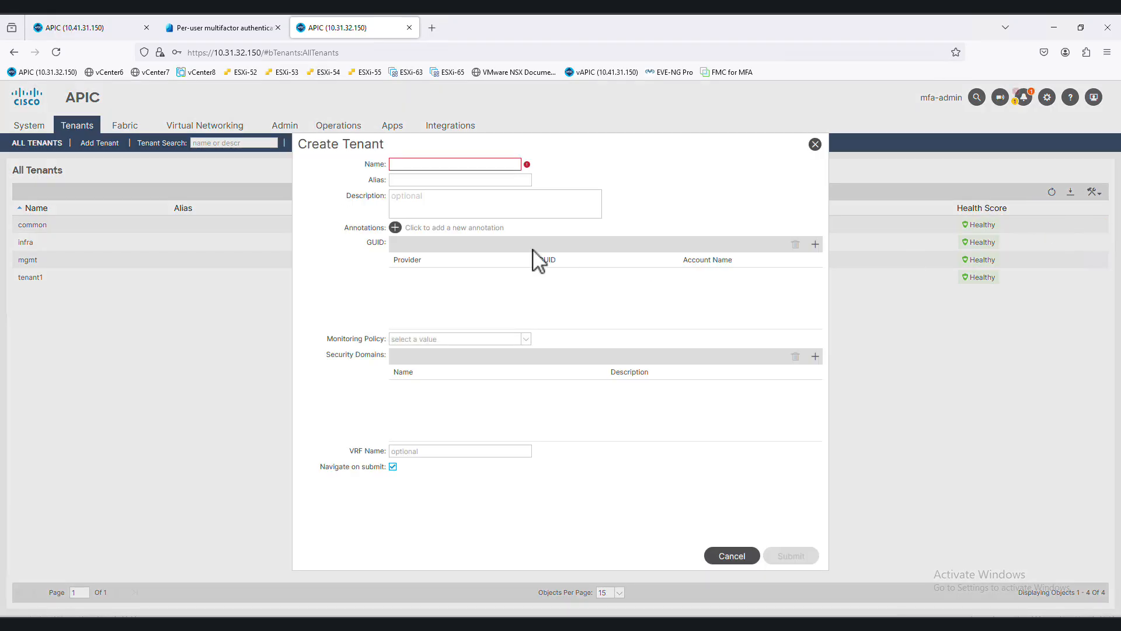
pyautogui.click(398, 163)
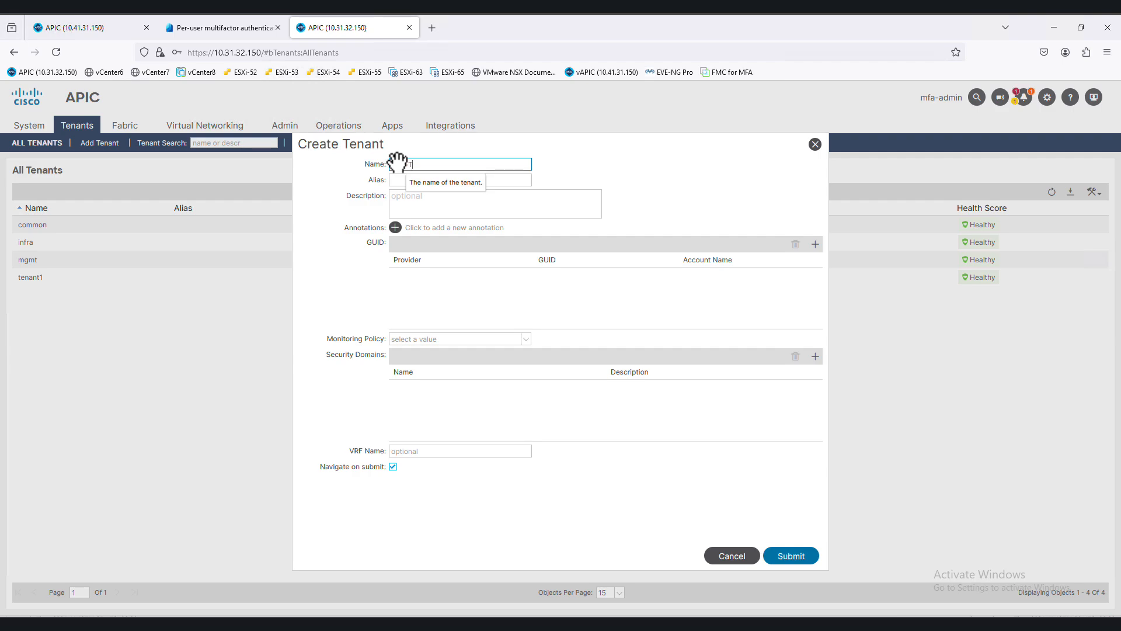
pyautogui.write('Test-Tenant-Admin')
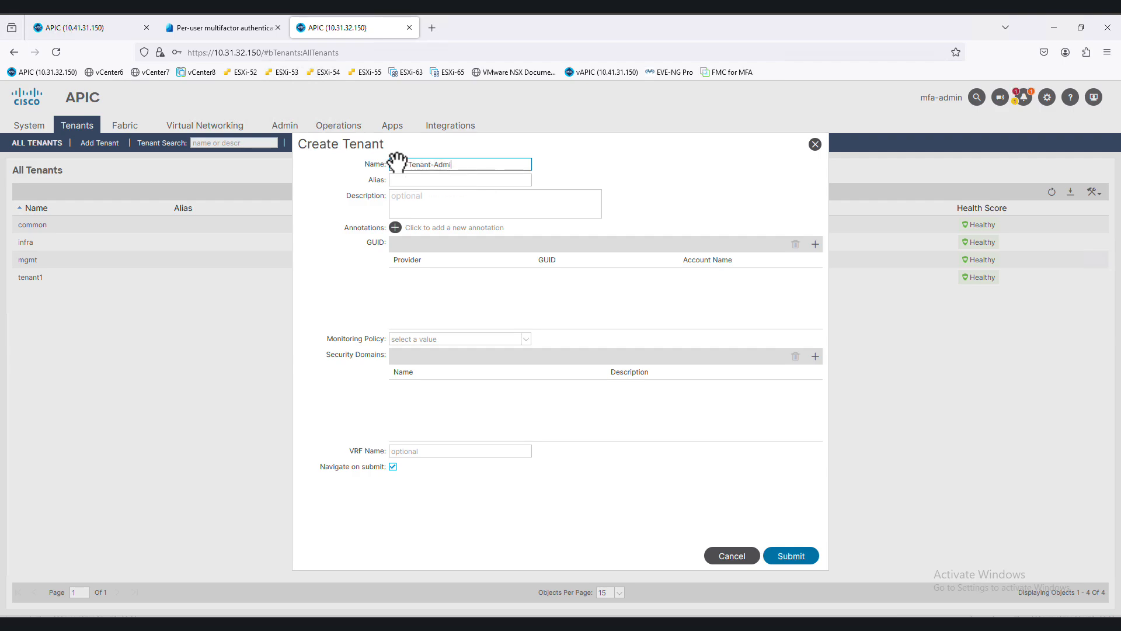
pyautogui.click(794, 557)
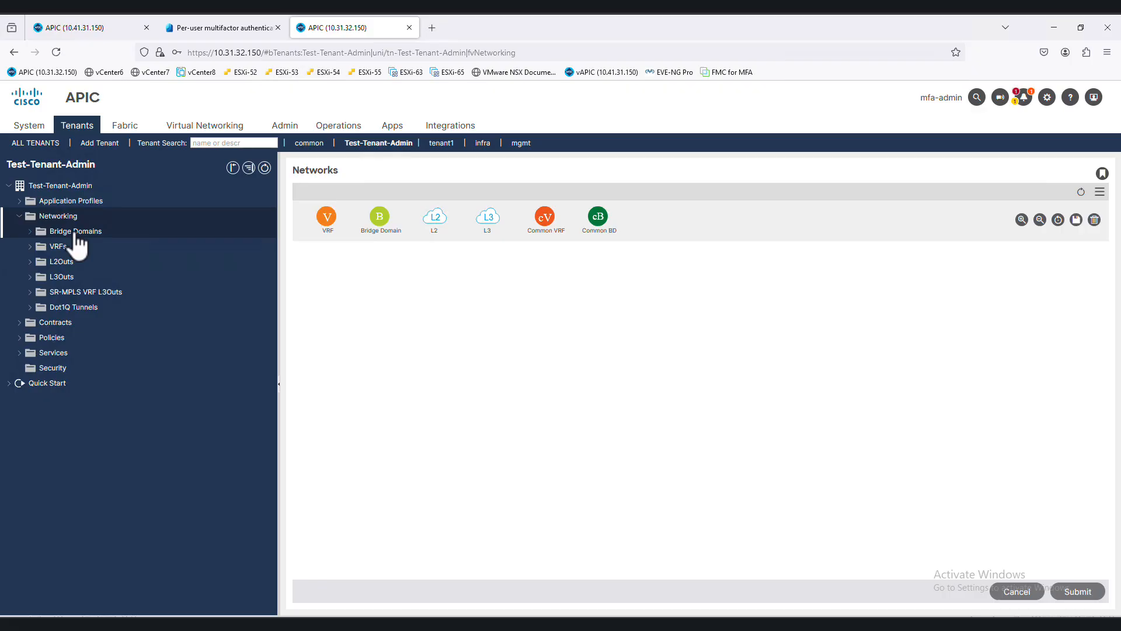
# Create VRF-Test in the tenant's VRFs along with a new Test-BD bridge domain.
pyautogui.click(55, 250)
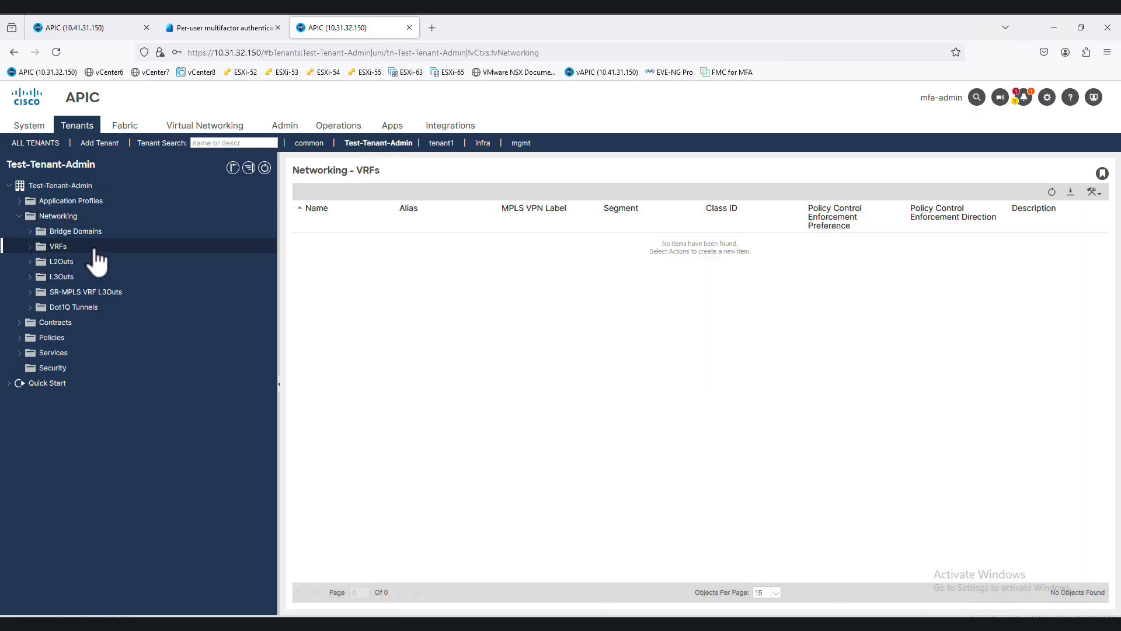
pyautogui.click(1092, 191)
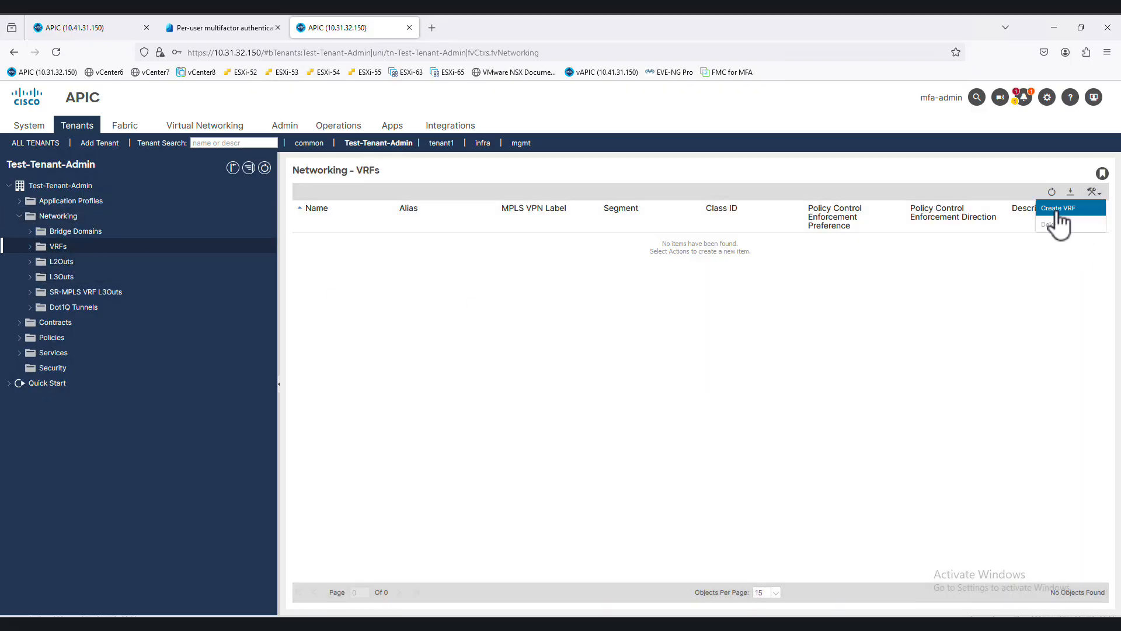
pyautogui.click(1058, 209)
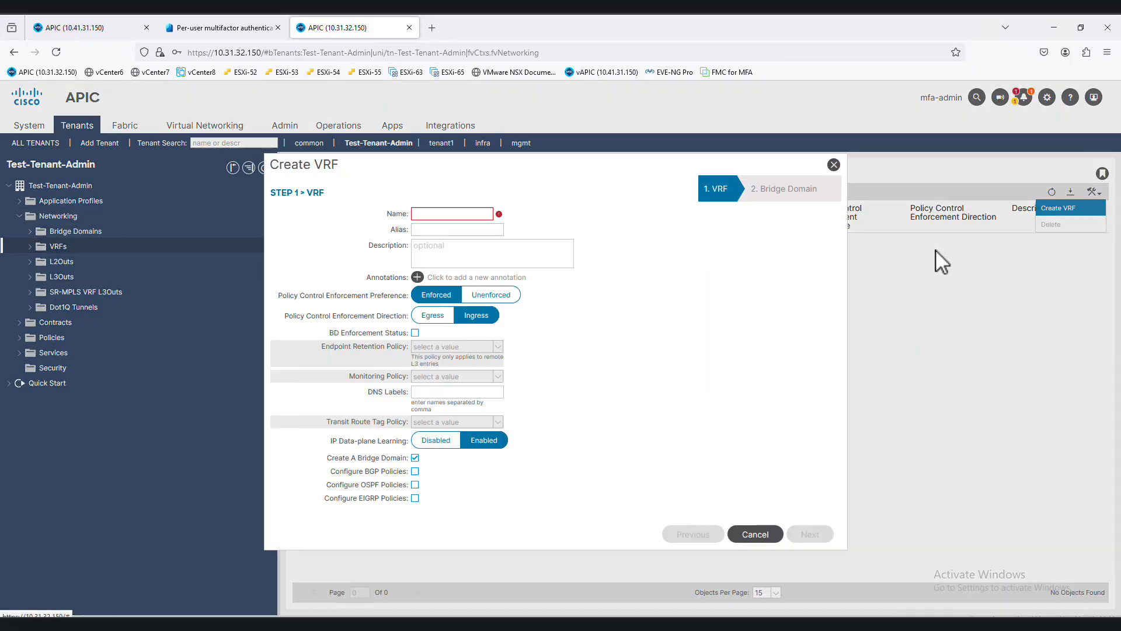
pyautogui.click(441, 216)
pyautogui.write('VRF-Test')
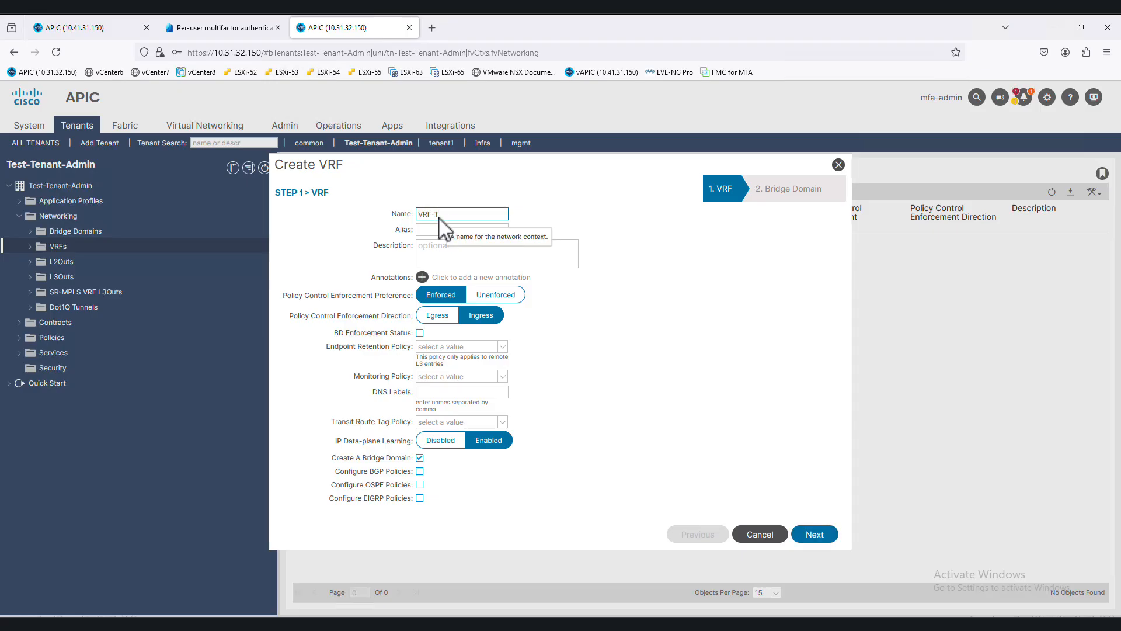
pyautogui.click(815, 534)
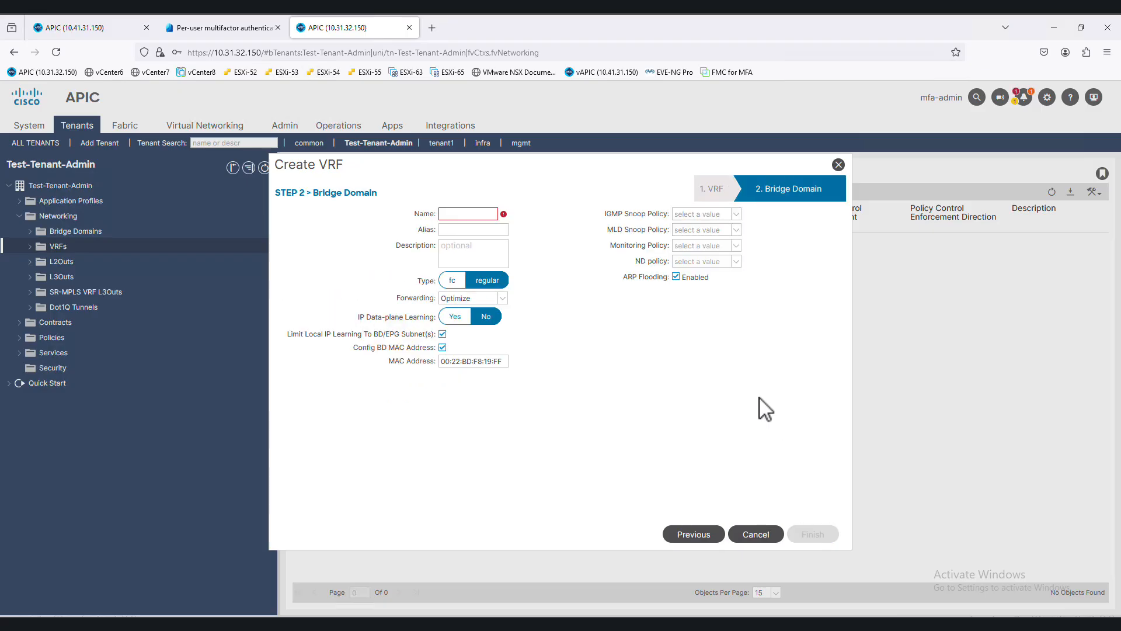
pyautogui.write('Test-BD')
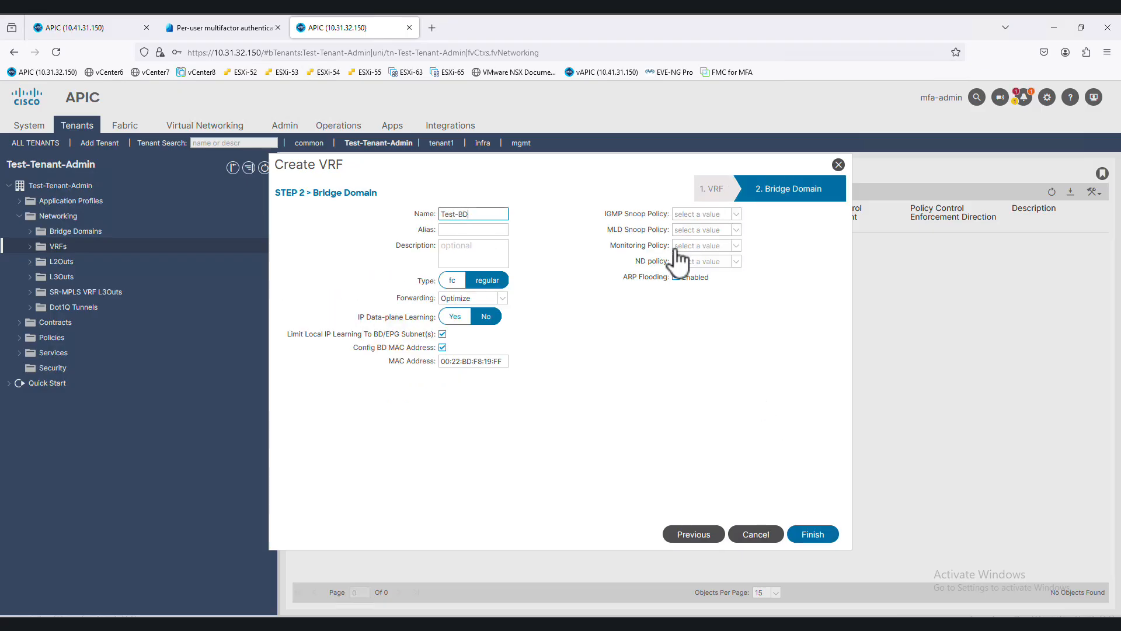
pyautogui.click(820, 531)
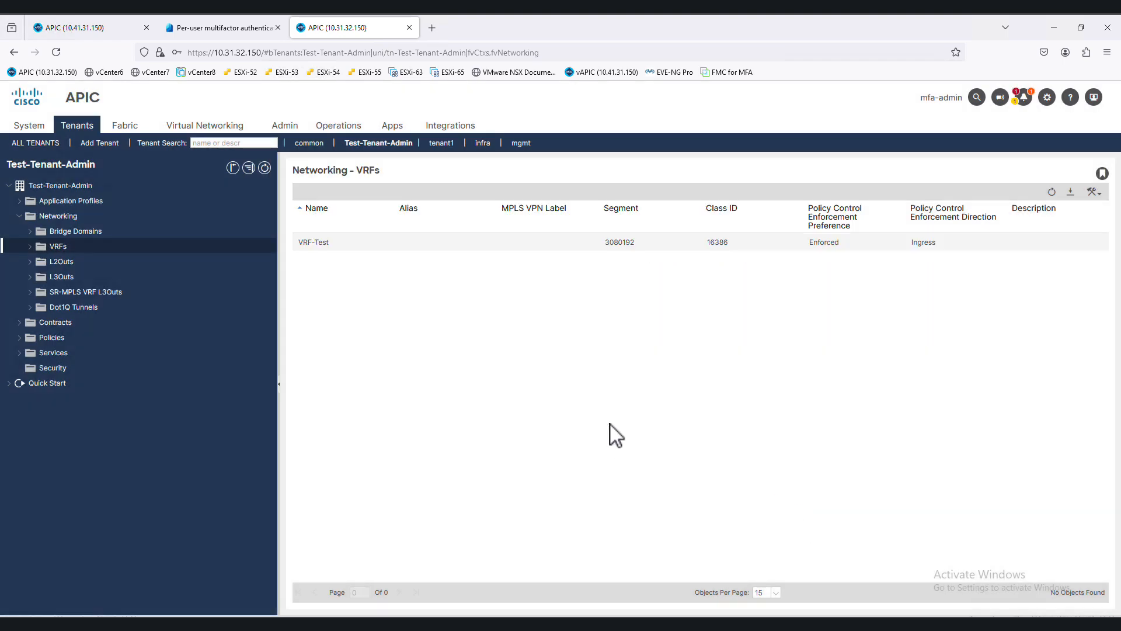
# Begin a new interface configuration under Fabric Access Policies, selecting leaf node 101.
pyautogui.click(127, 127)
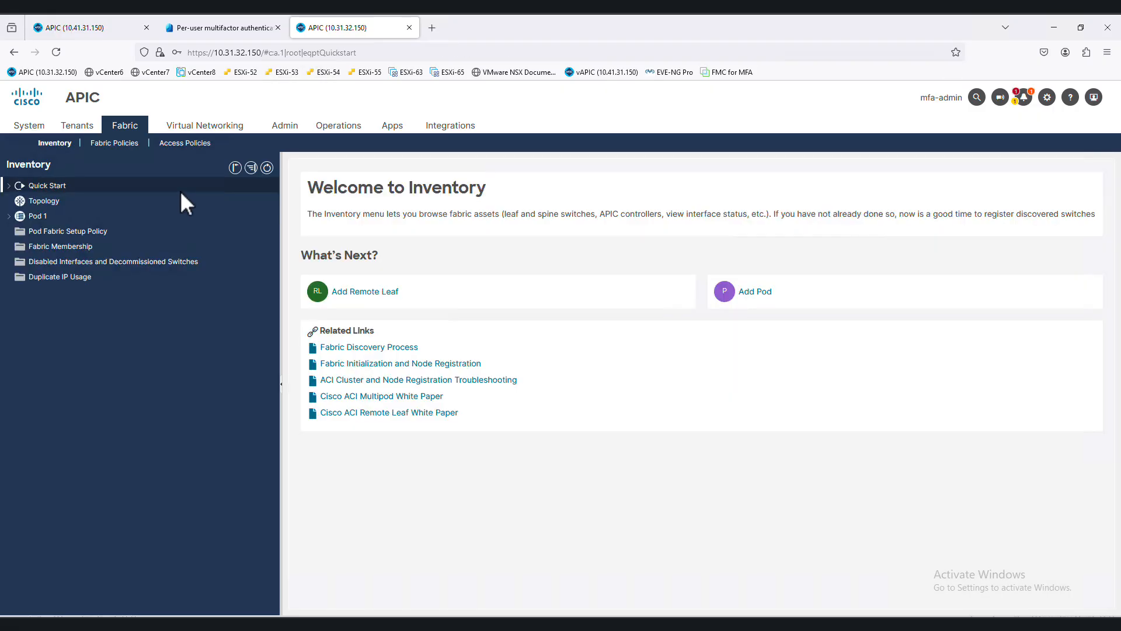
pyautogui.click(193, 145)
pyautogui.click(66, 204)
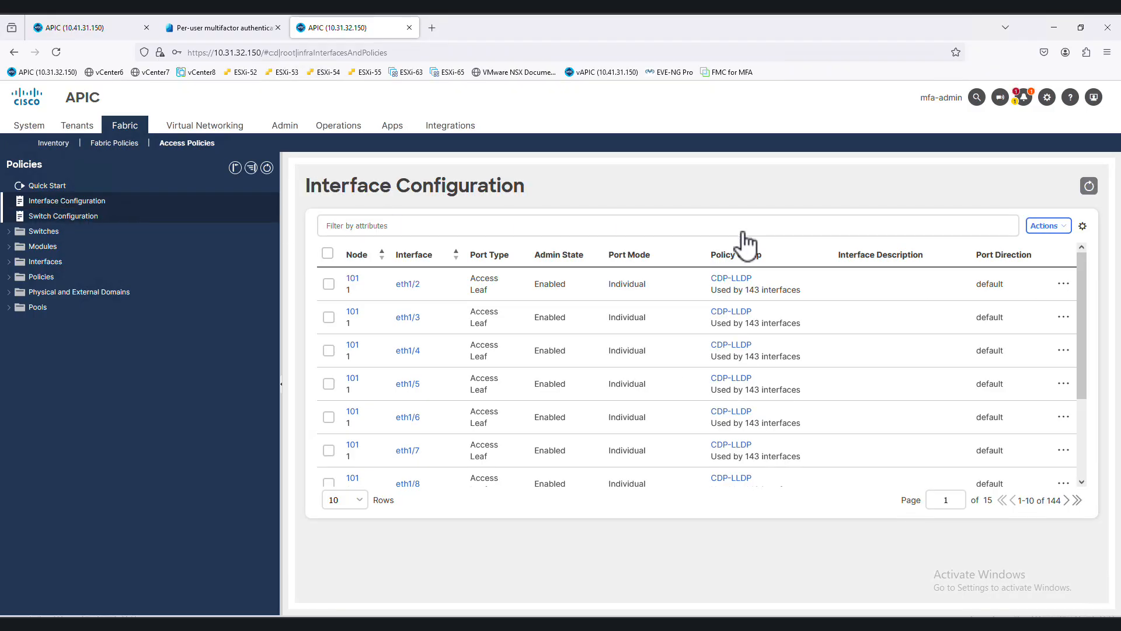
pyautogui.click(1057, 229)
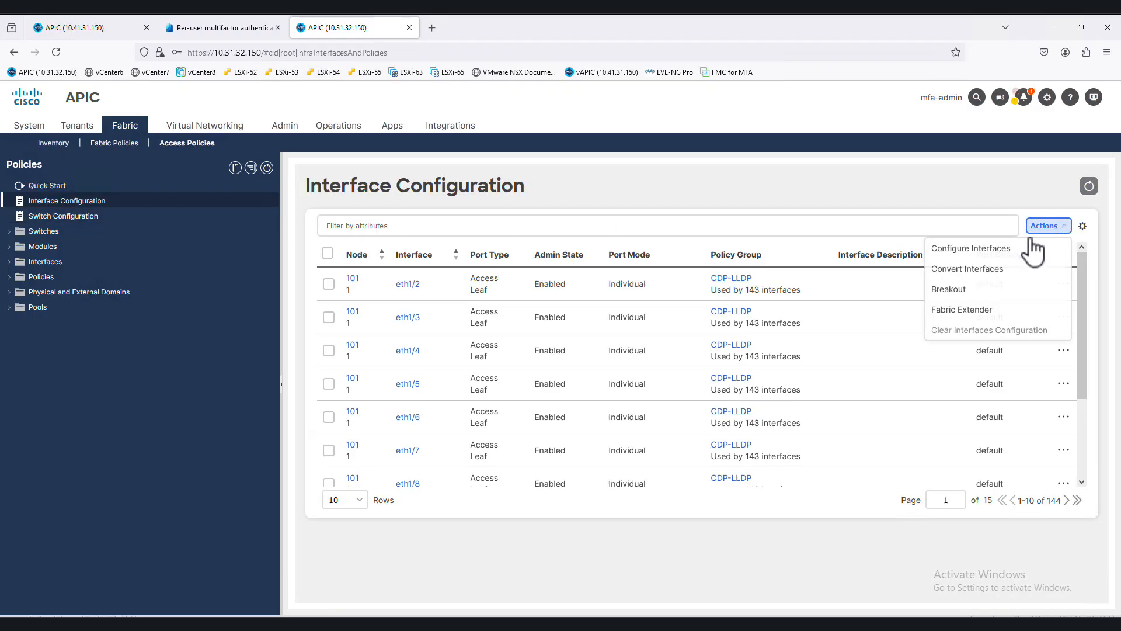
pyautogui.click(978, 249)
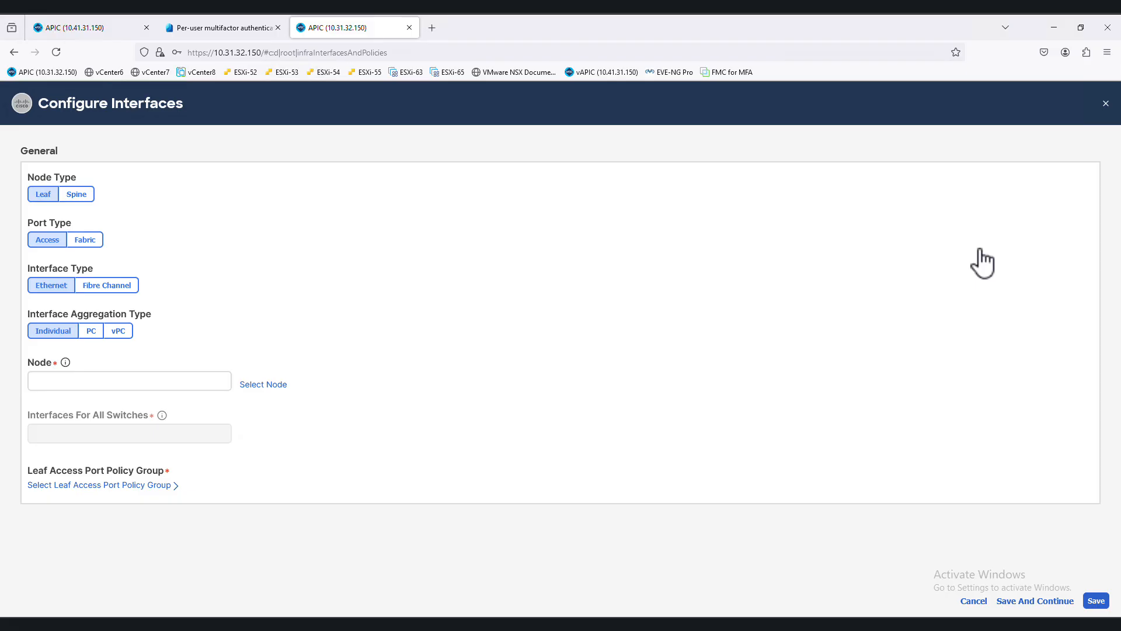
pyautogui.click(77, 378)
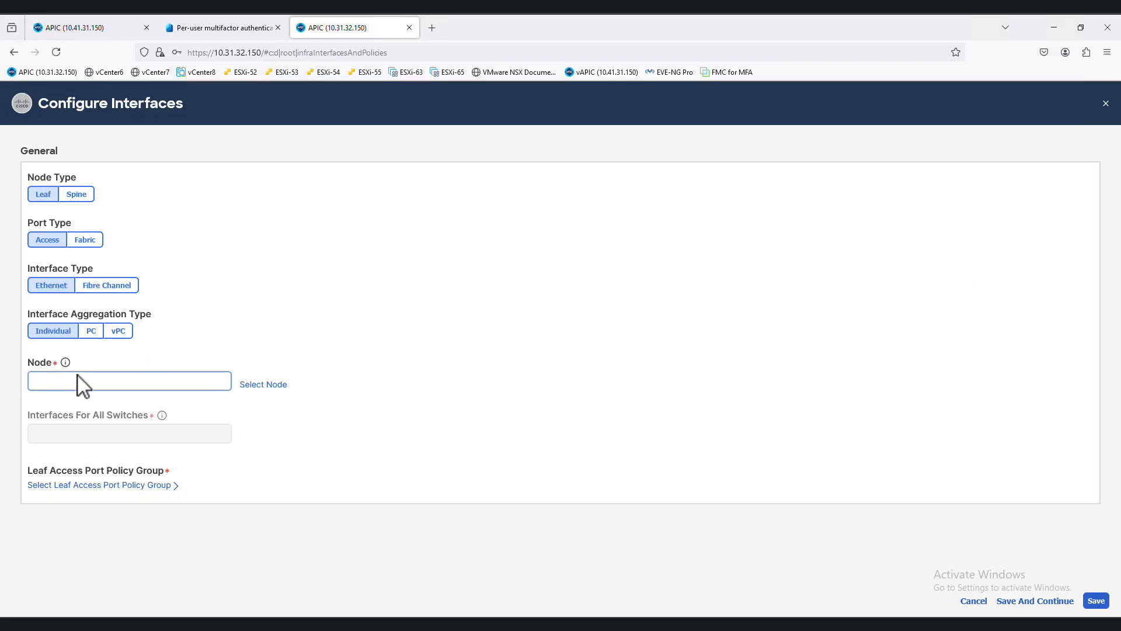
pyautogui.click(275, 386)
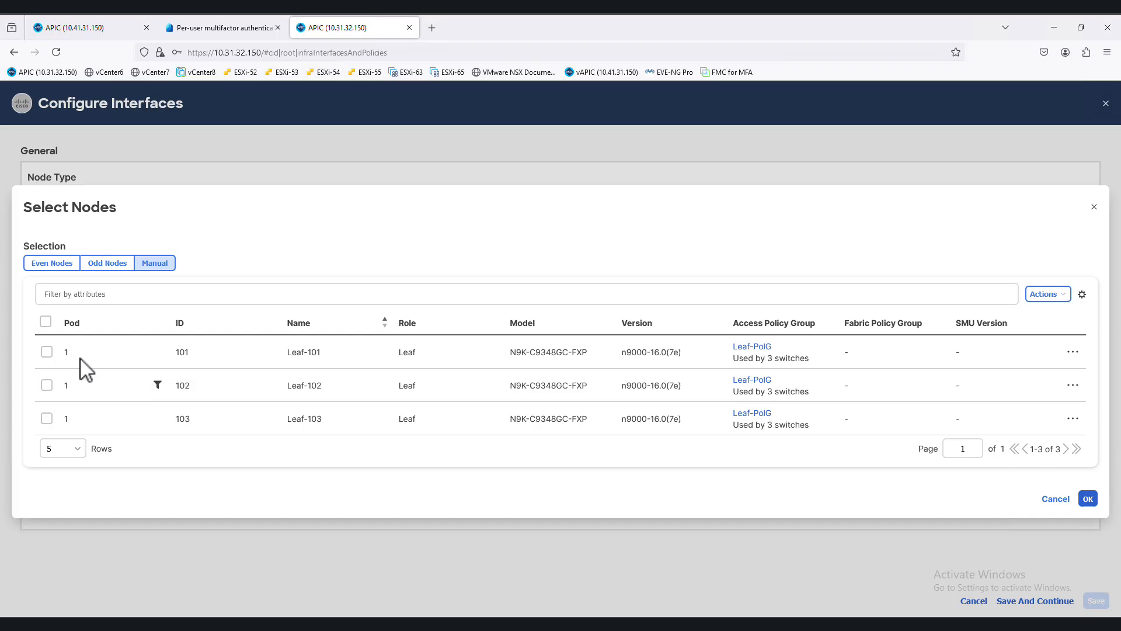
pyautogui.click(46, 351)
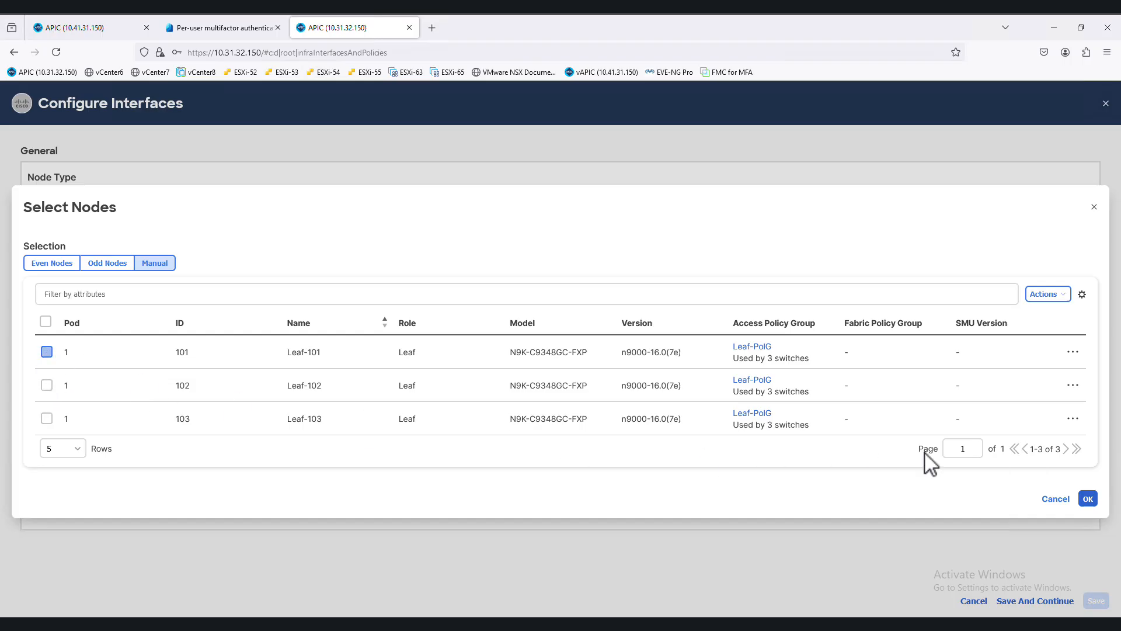
pyautogui.click(1087, 499)
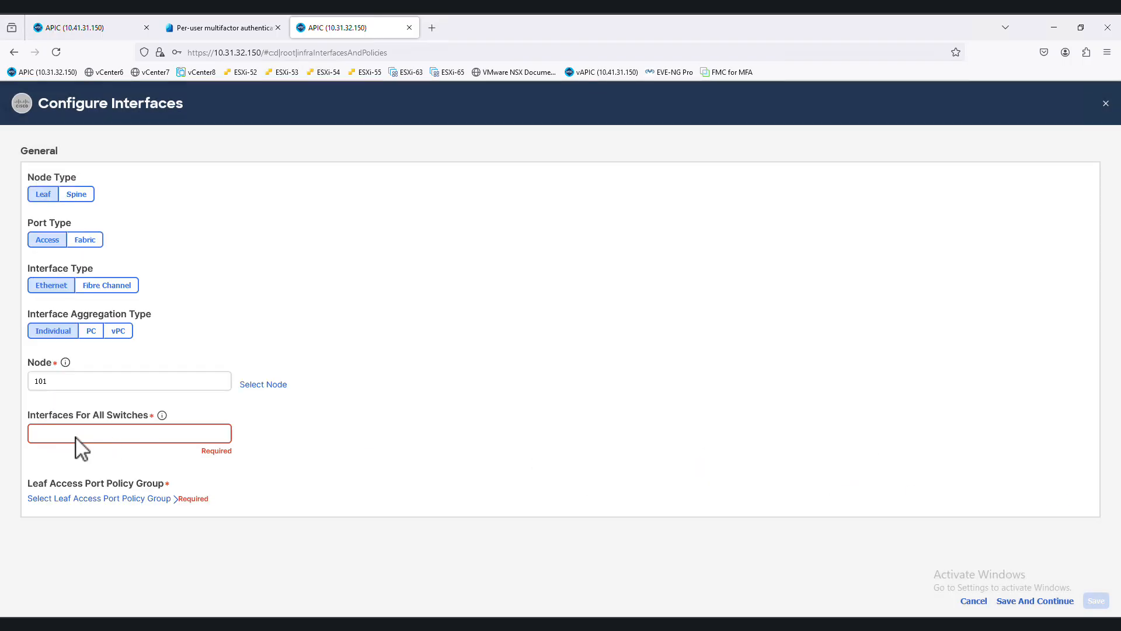
# Assign interface 1/15 the CDP-LLDP access port policy group and save it.
pyautogui.click(77, 436)
pyautogui.write('1/15')
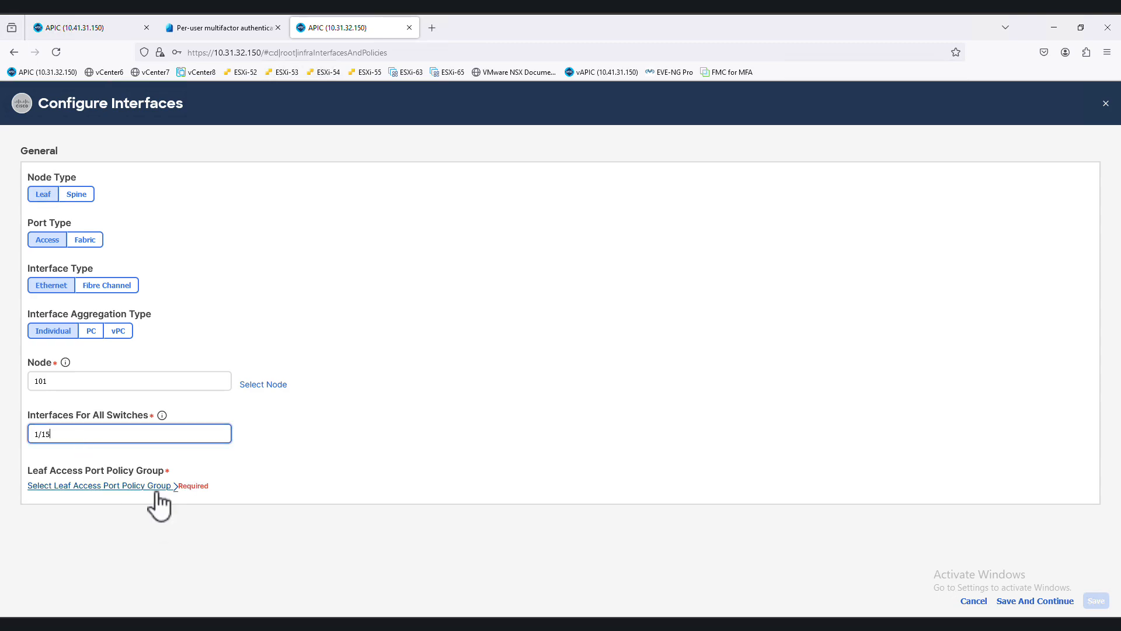
pyautogui.click(146, 486)
pyautogui.click(365, 270)
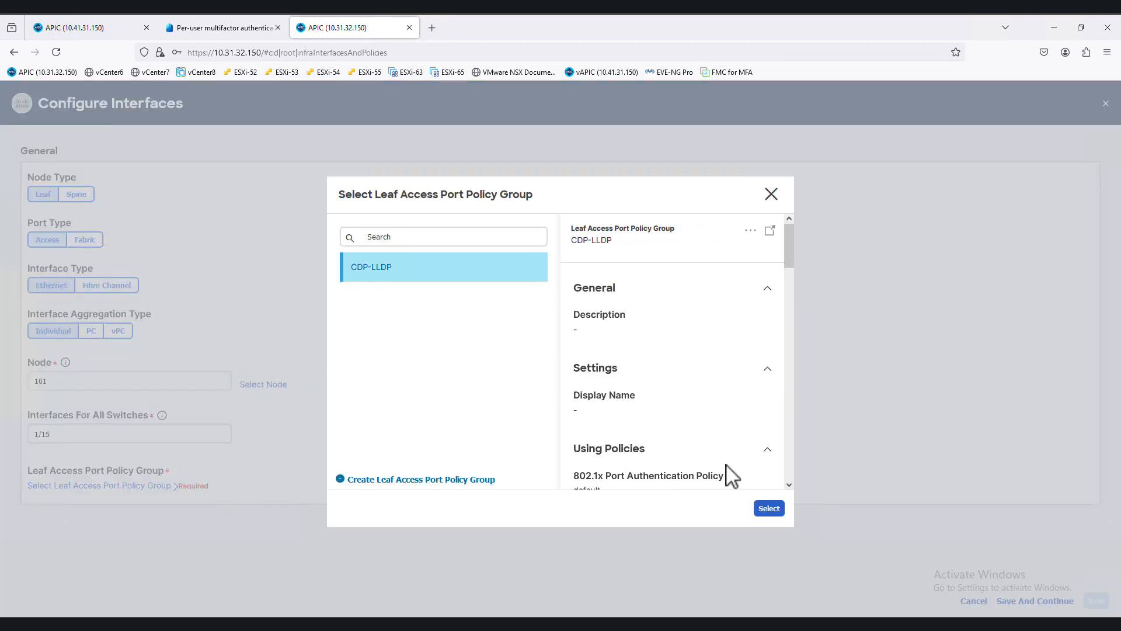
pyautogui.click(762, 503)
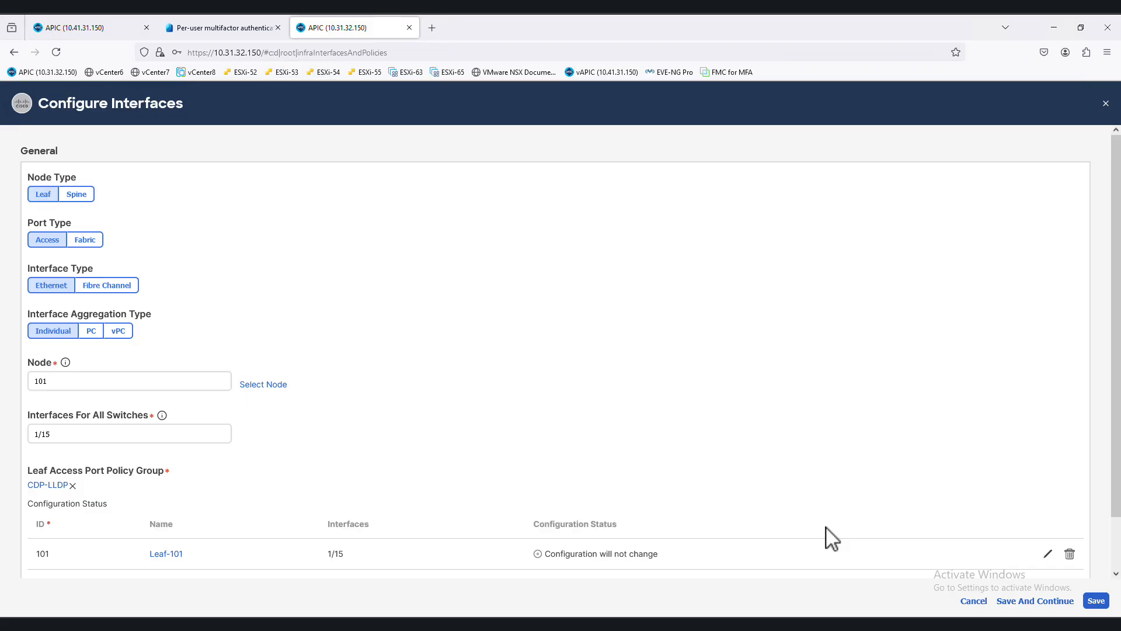
pyautogui.click(1097, 604)
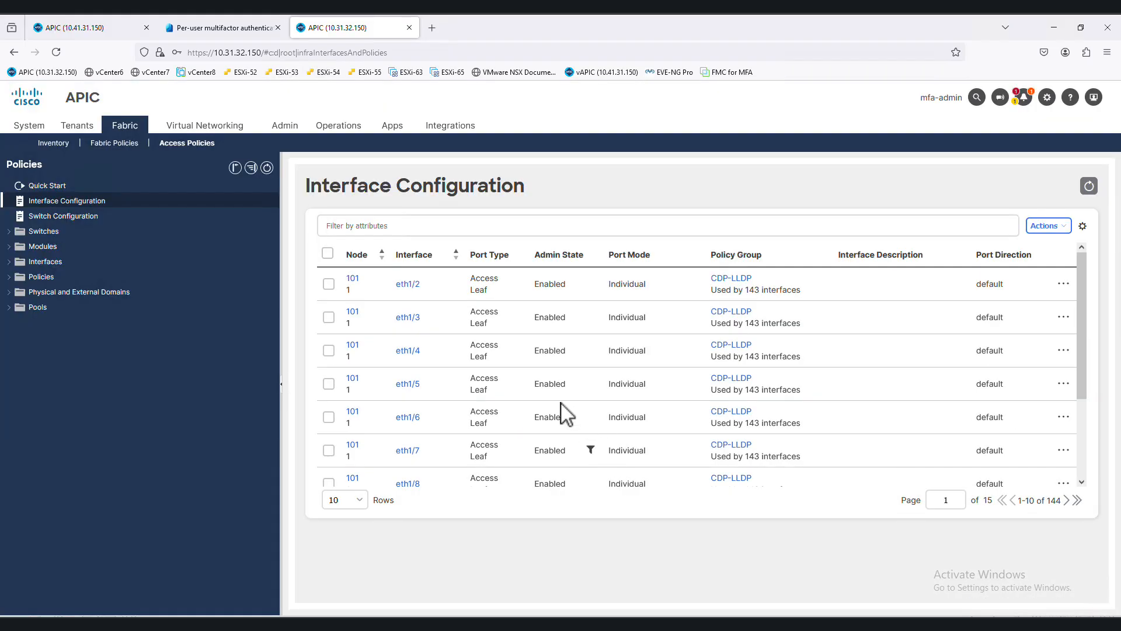
# Clear the configuration of interface eth1/15 found on page 2 of the interface list.
pyautogui.scroll(-3, 514, 394)
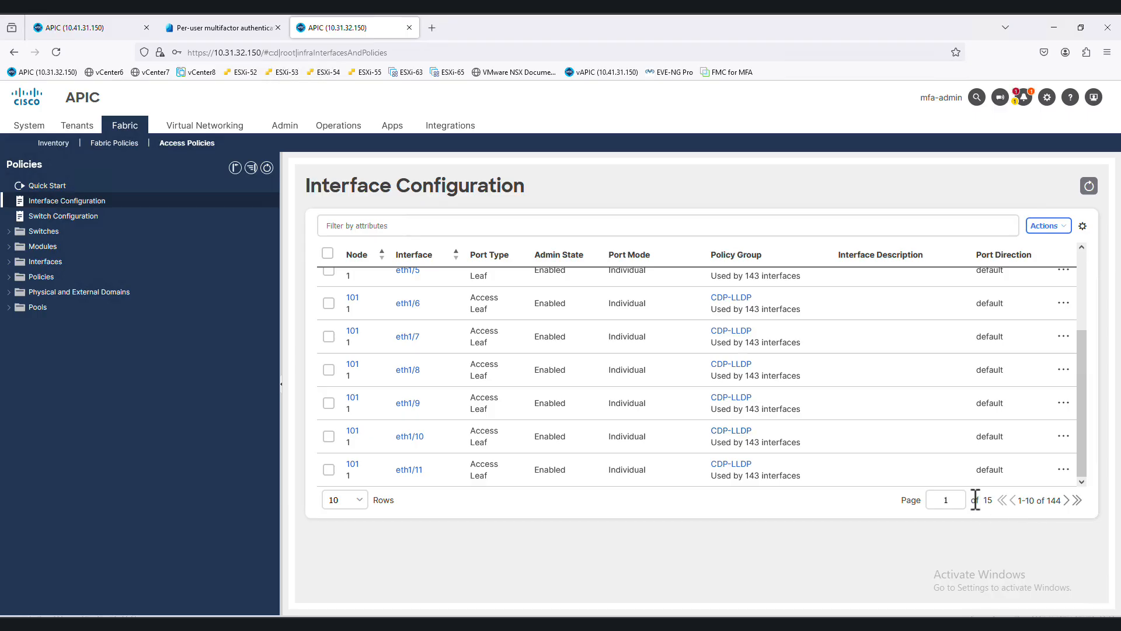
pyautogui.click(1067, 501)
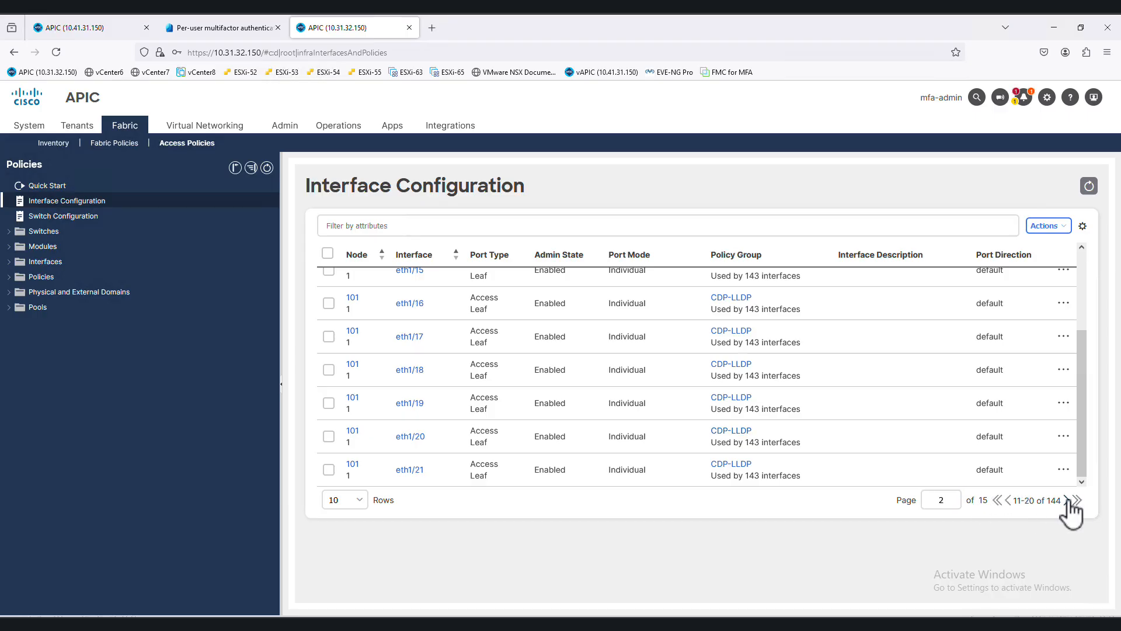
pyautogui.scroll(3, 431, 362)
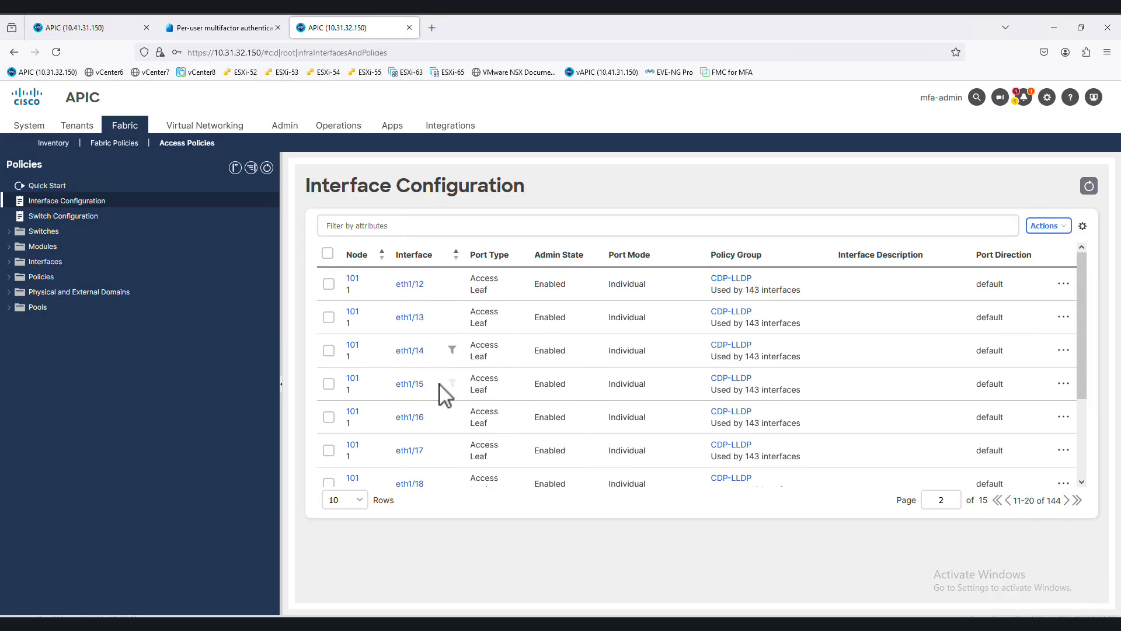
pyautogui.moveTo(427, 385); pyautogui.dragTo(389, 386)
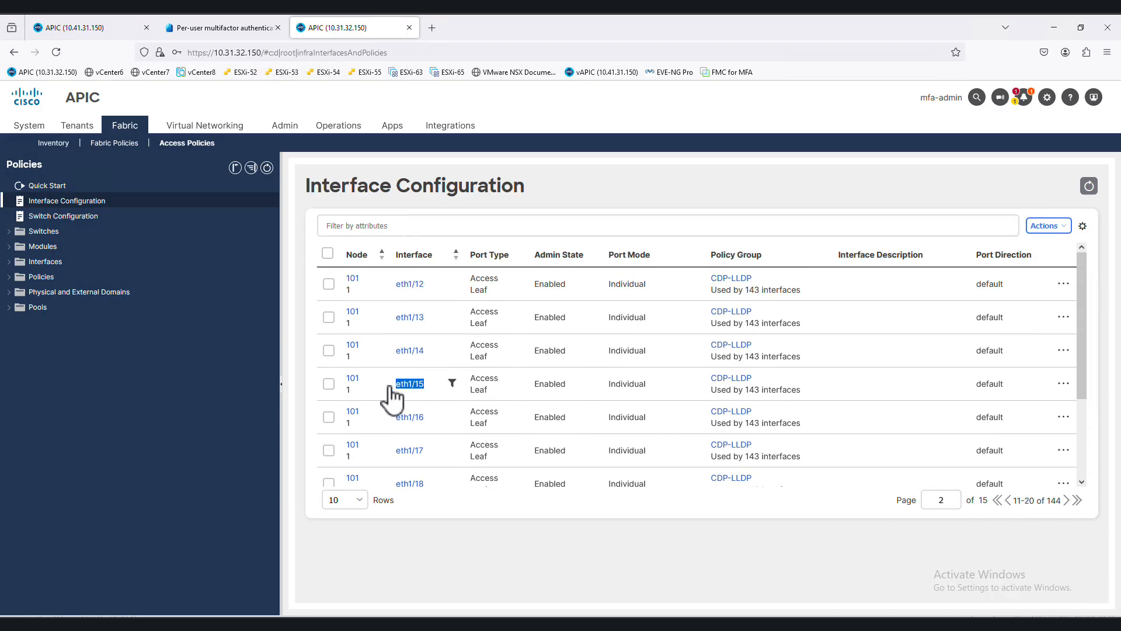
pyautogui.click(329, 384)
pyautogui.click(1057, 226)
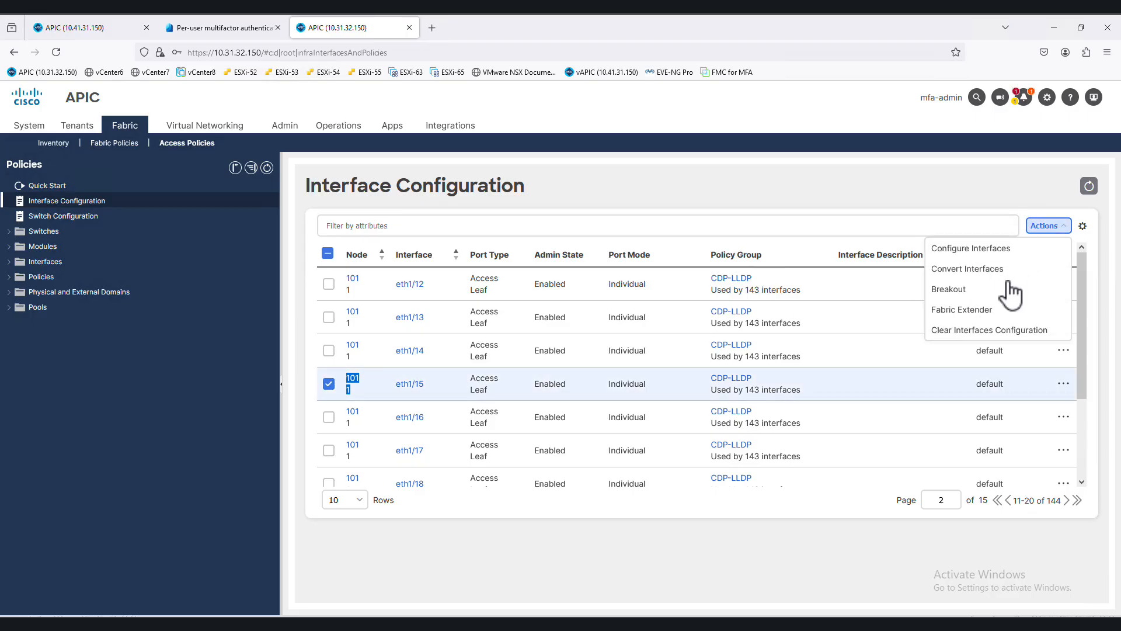
pyautogui.click(988, 330)
pyautogui.click(722, 428)
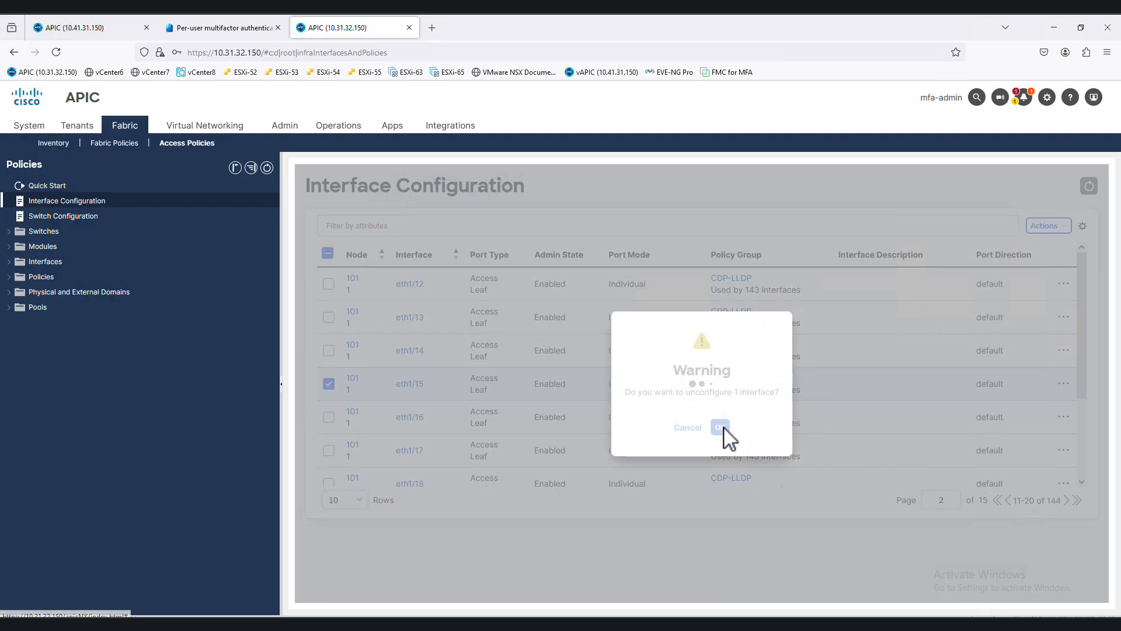
# Log out of the admin session and choose the RADIUS login domain.
pyautogui.click(1094, 99)
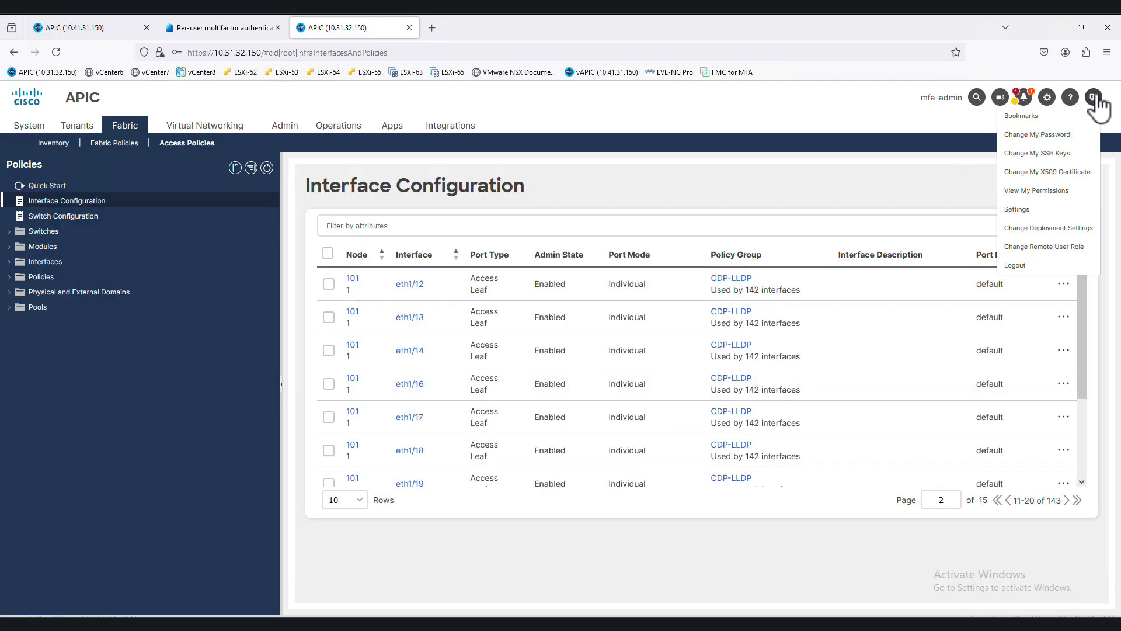
pyautogui.click(1016, 266)
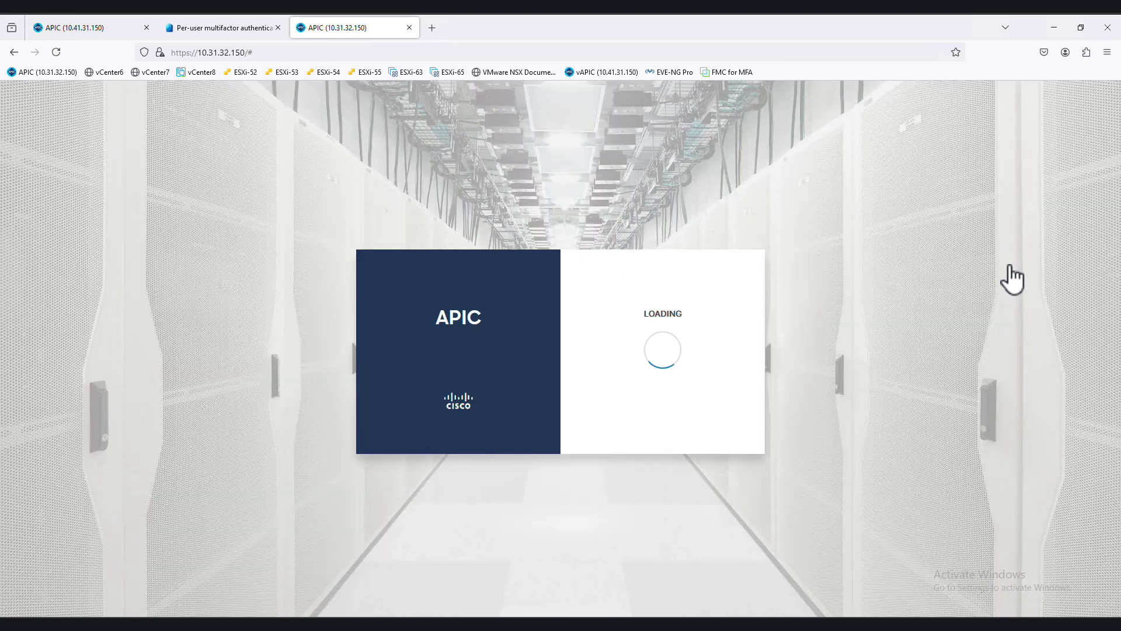
pyautogui.click(658, 386)
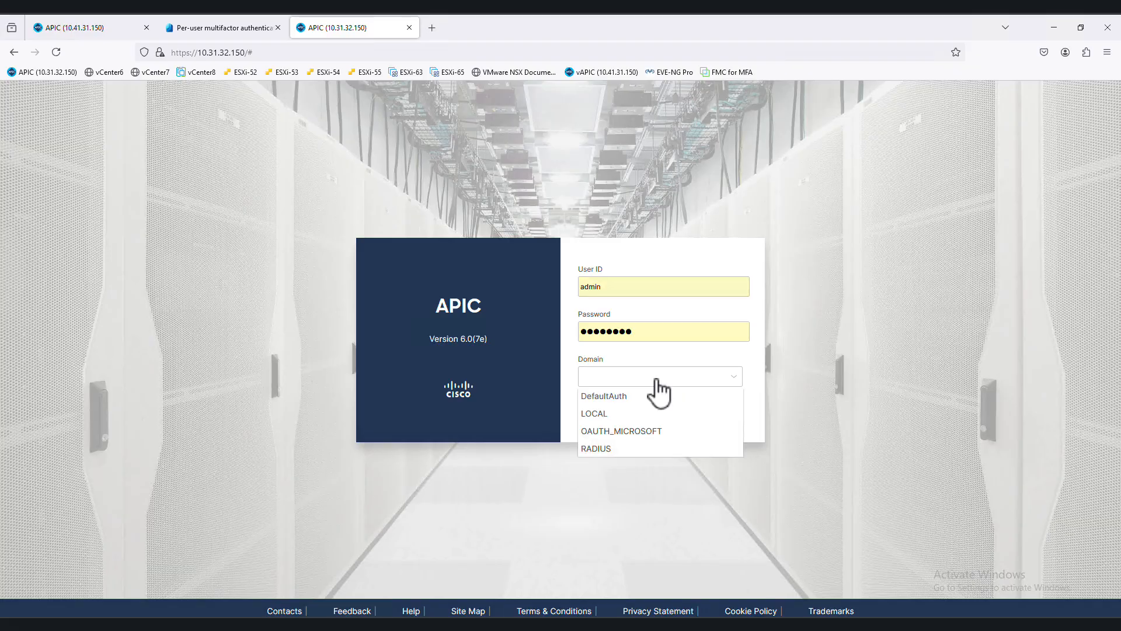
pyautogui.click(605, 447)
# Enter the MFA operator account's user ID and password and submit the login.
pyautogui.moveTo(610, 286); pyautogui.dragTo(568, 288)
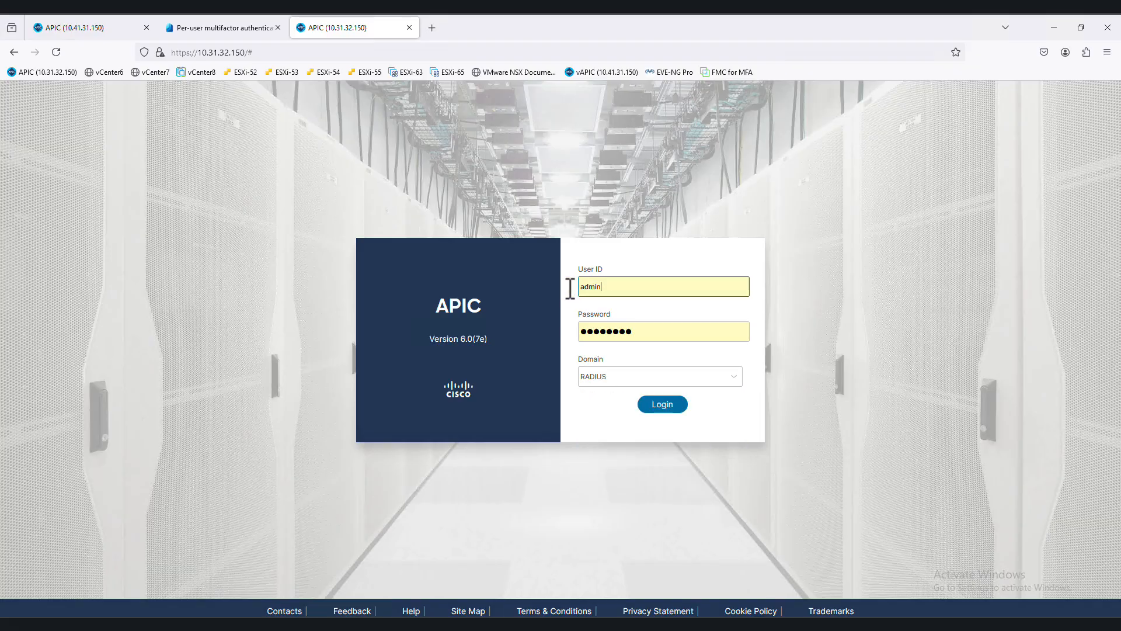
pyautogui.write('mfa-operator')
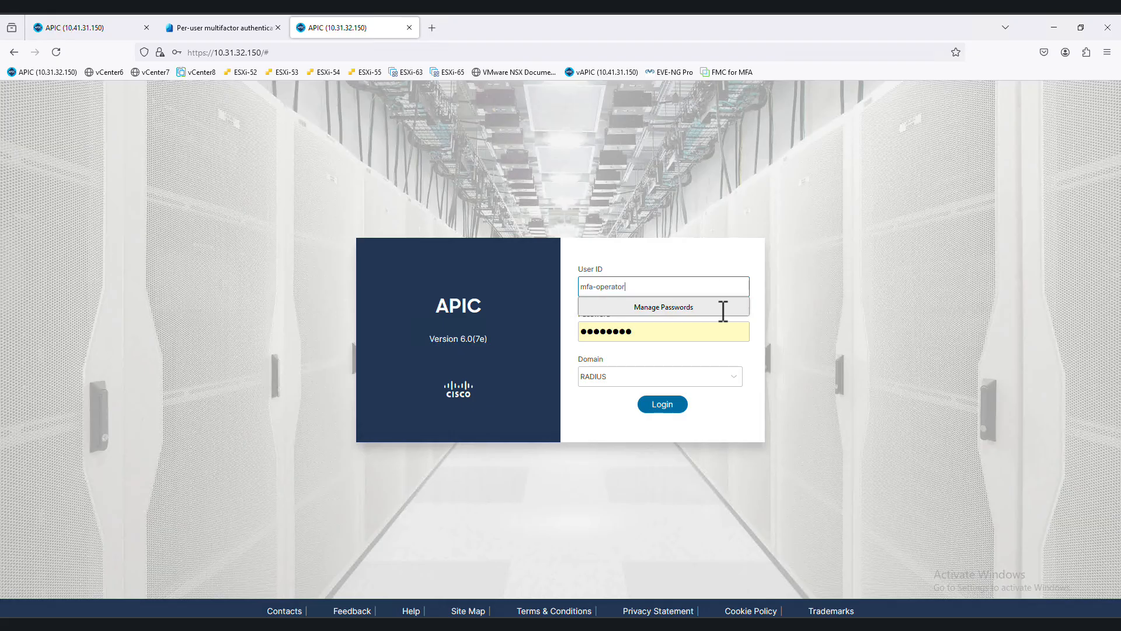
pyautogui.doubleClick(661, 333)
pyautogui.write('*')
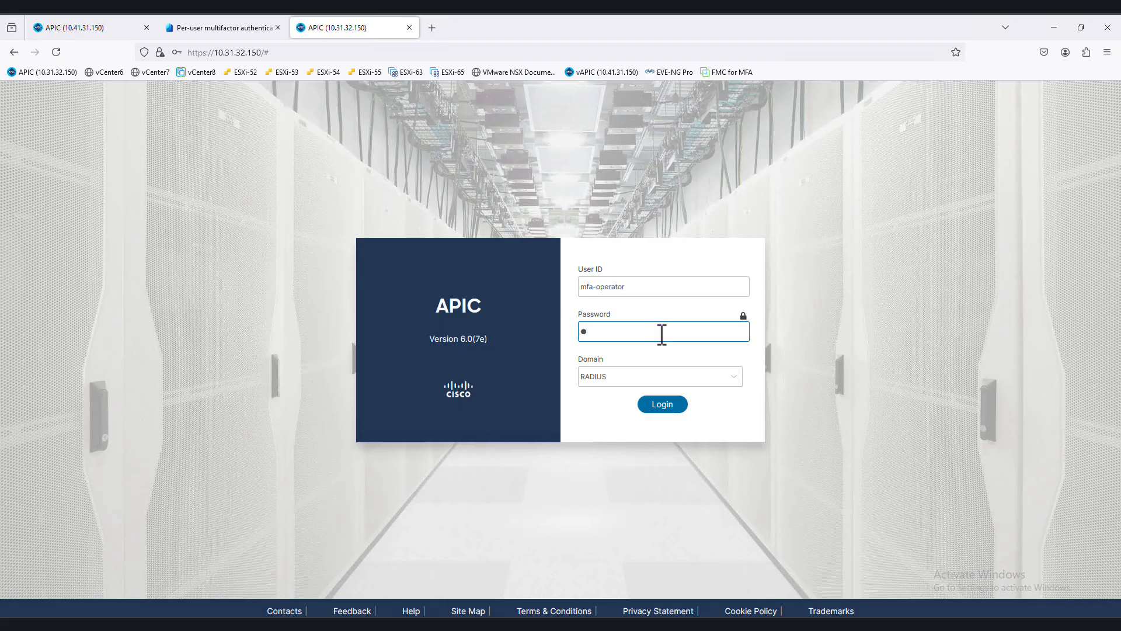
pyautogui.click(676, 404)
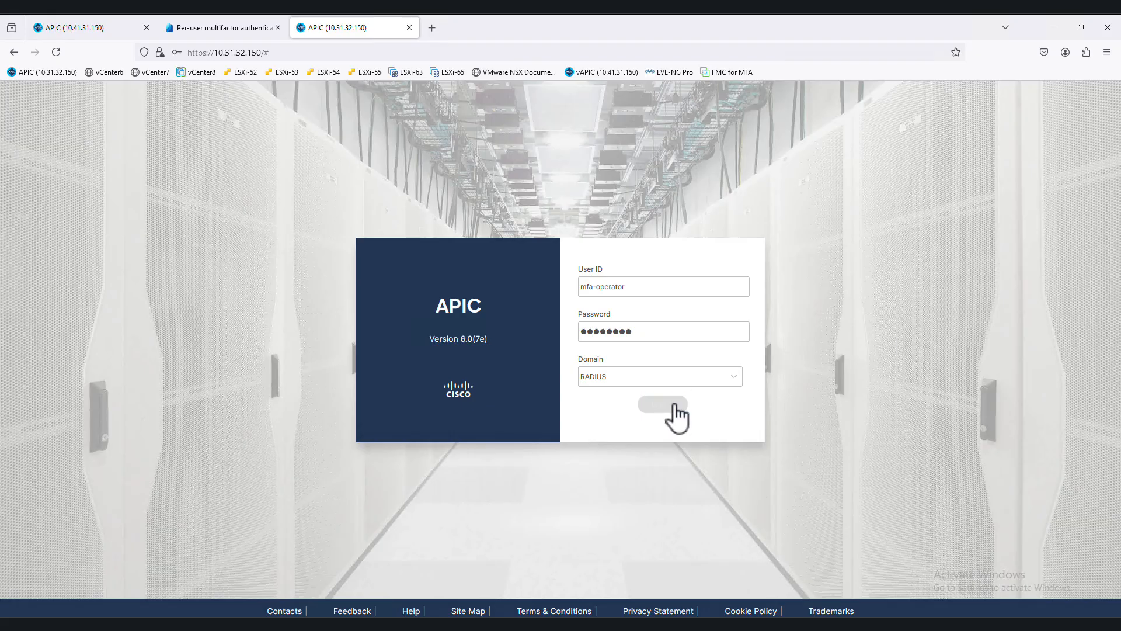
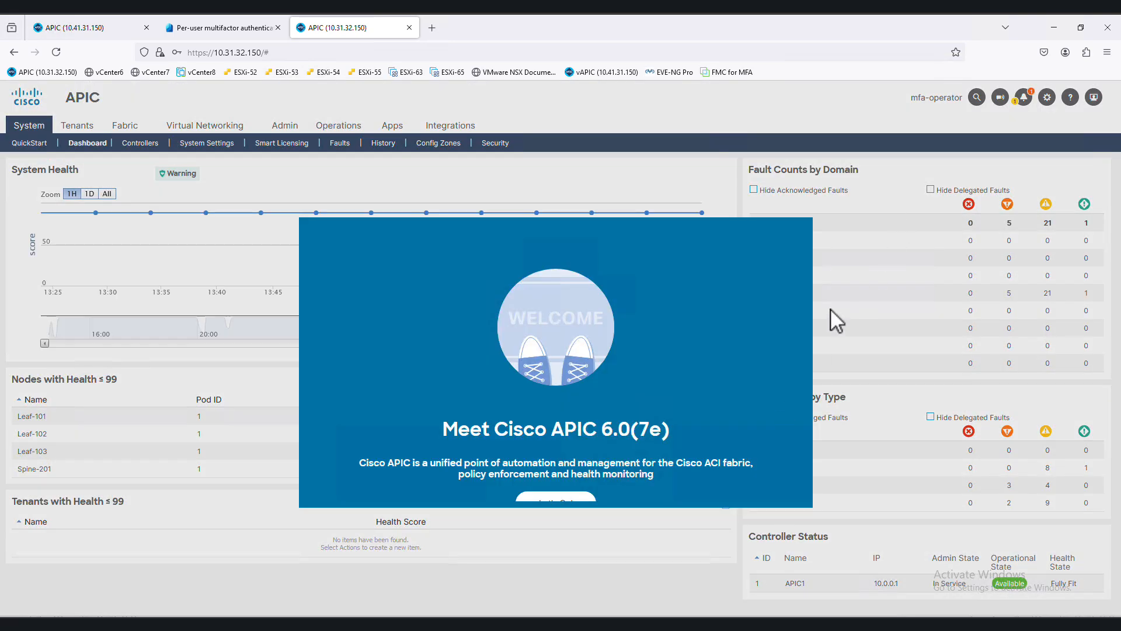
# Dismiss the Welcome and What's New popups, then highlight the logged-in username.
pyautogui.click(569, 500)
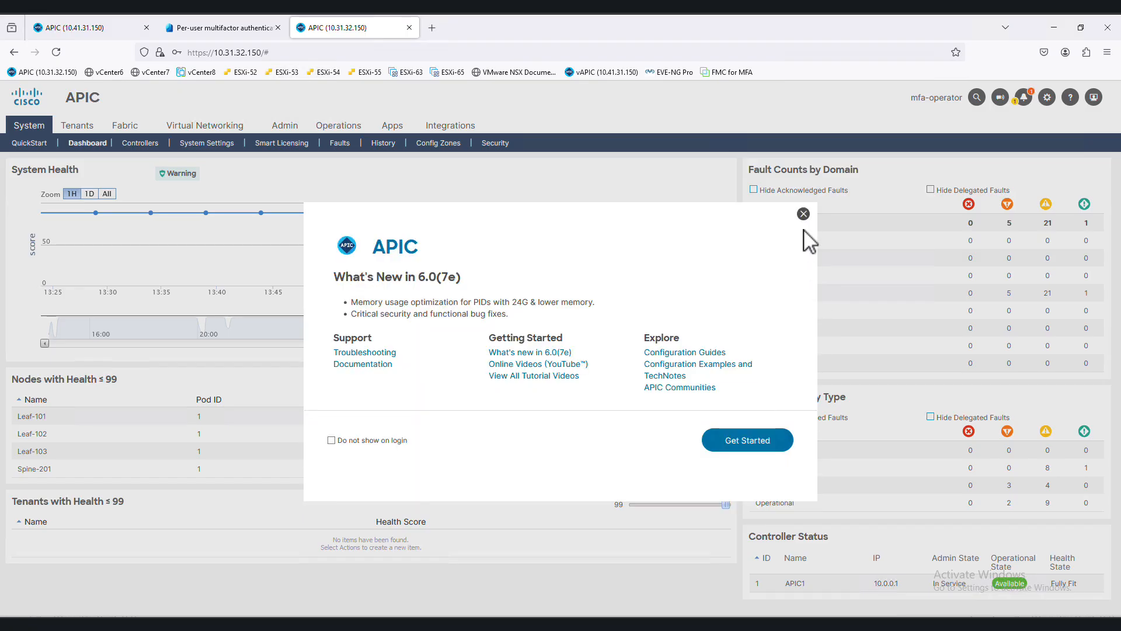
pyautogui.click(803, 214)
pyautogui.moveTo(910, 98); pyautogui.dragTo(967, 97)
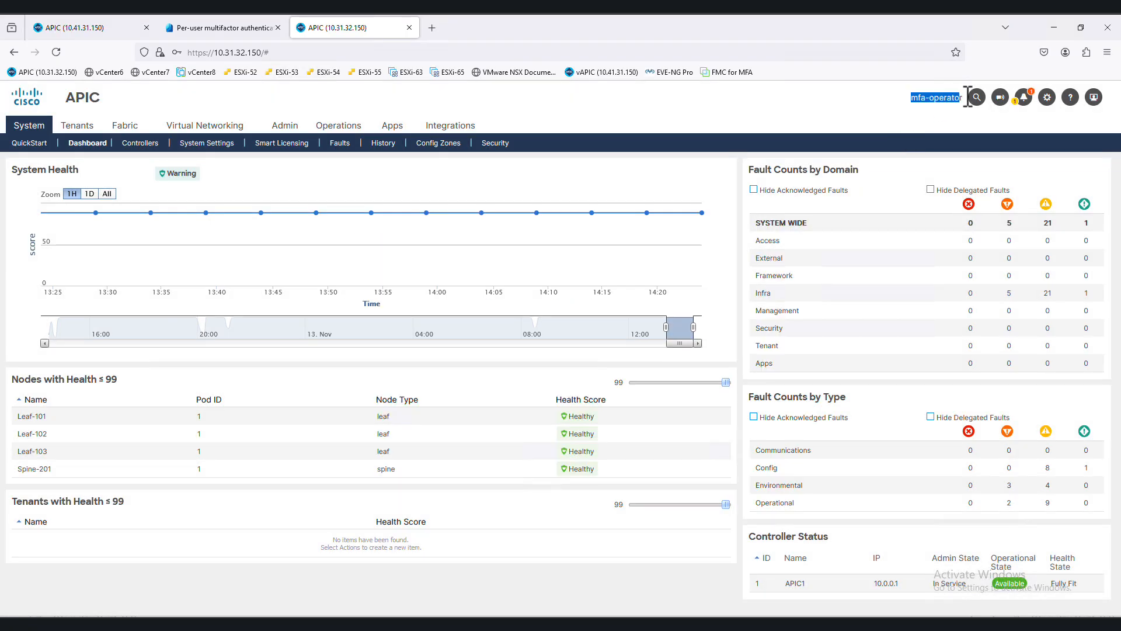
# Open the operator's record under Admin > AAA > Users > Remote and check its shell:domains=all//admin av-pair.
pyautogui.click(285, 129)
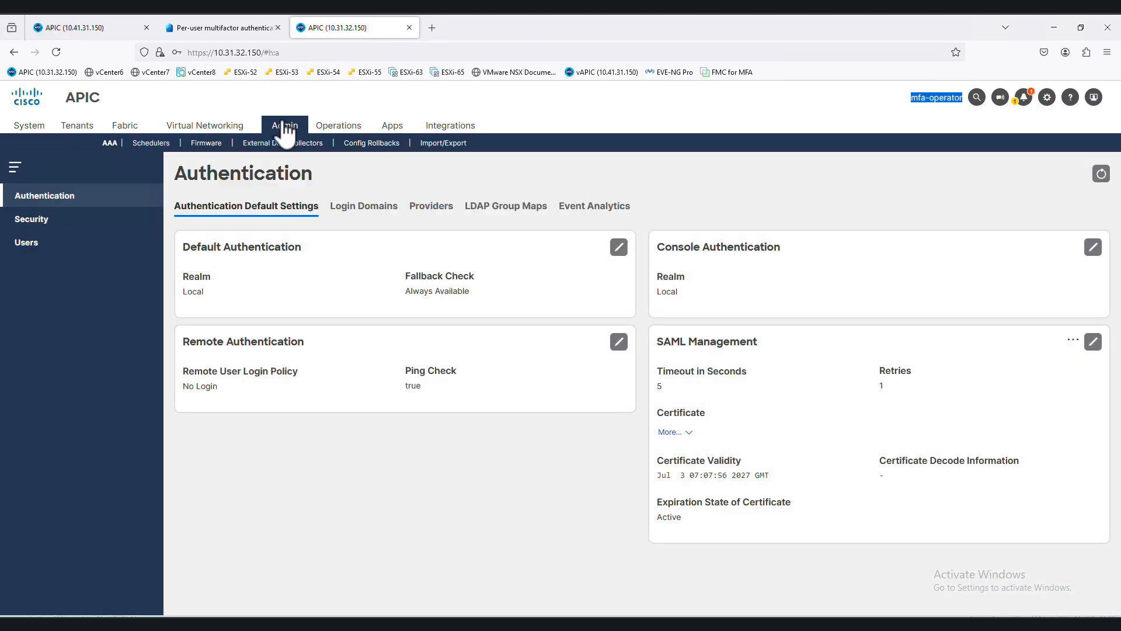
pyautogui.click(30, 245)
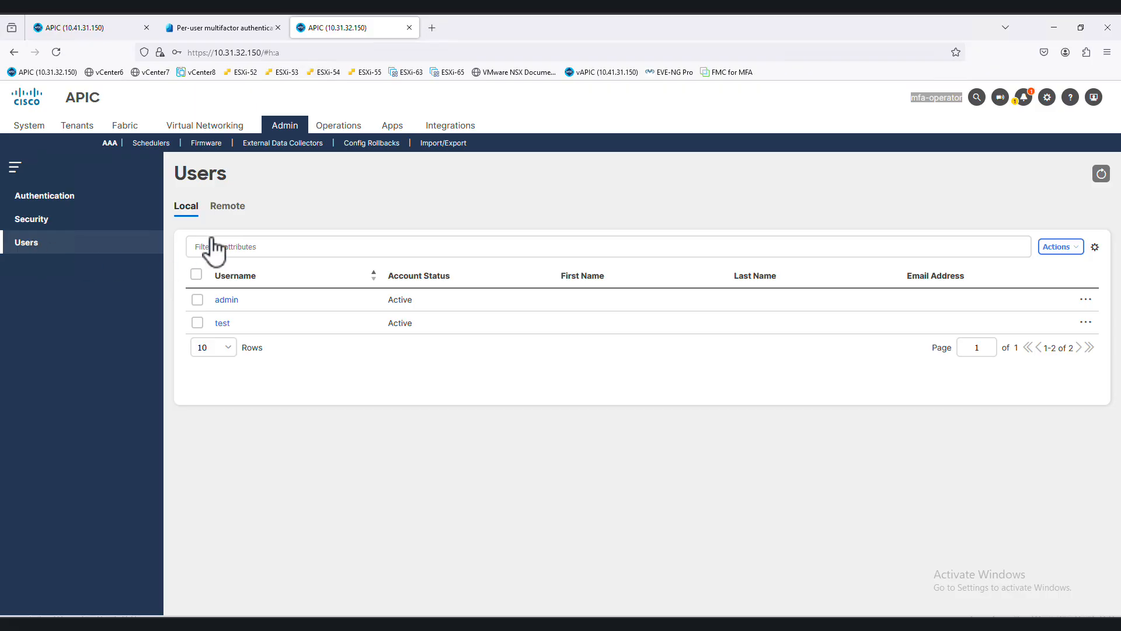
pyautogui.click(231, 210)
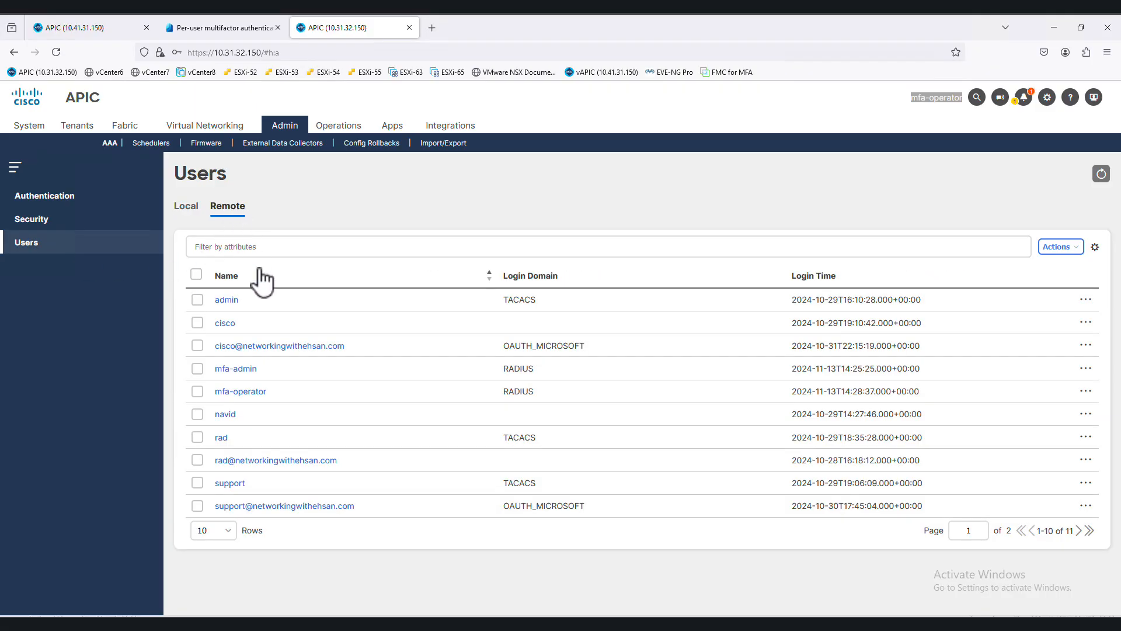
pyautogui.moveTo(535, 392); pyautogui.dragTo(508, 392)
pyautogui.moveTo(921, 394); pyautogui.dragTo(795, 396)
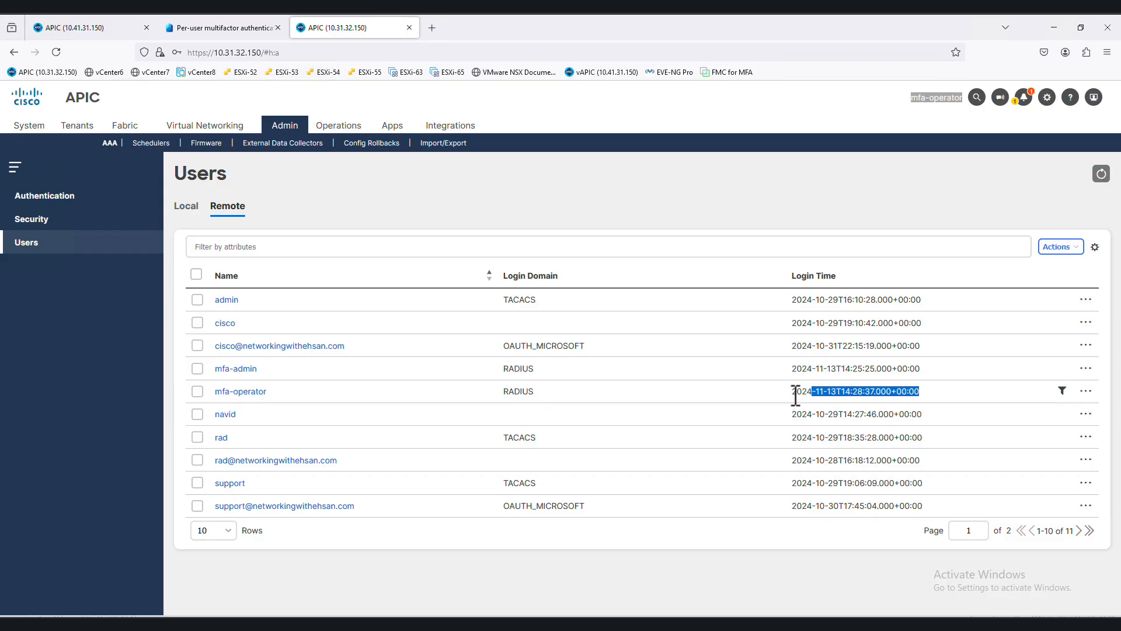
pyautogui.click(226, 390)
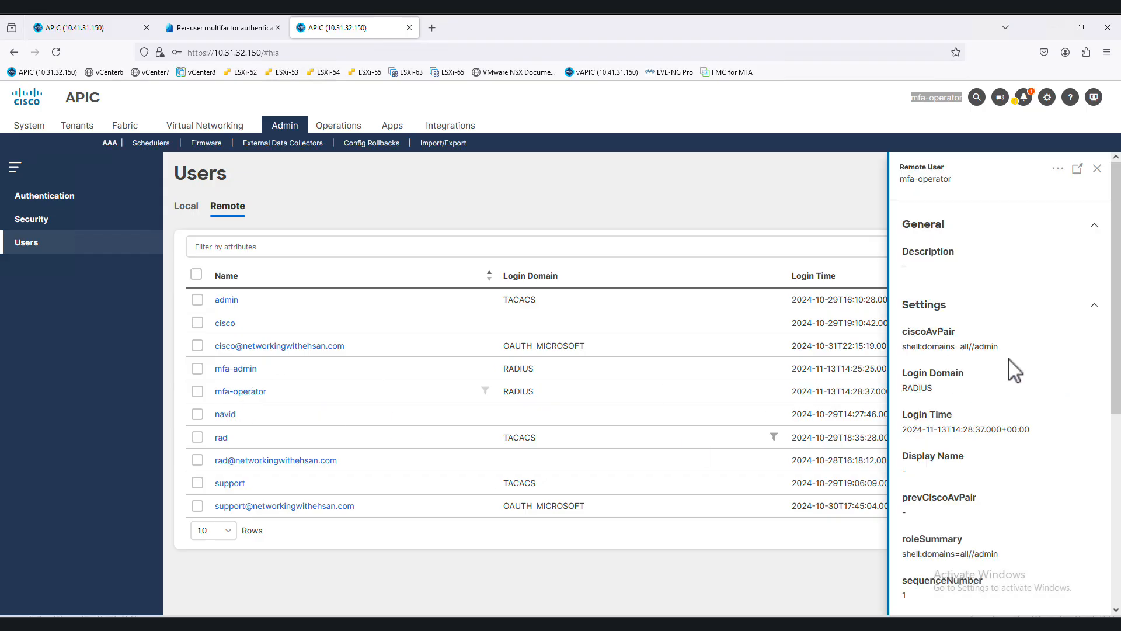
pyautogui.moveTo(999, 348); pyautogui.dragTo(905, 351)
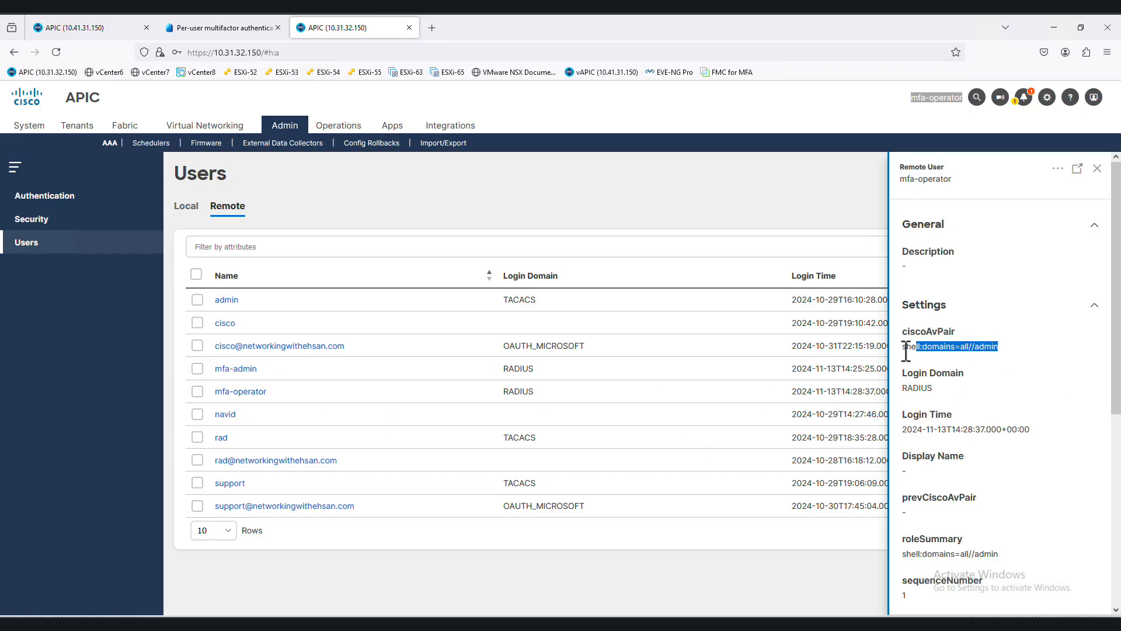
pyautogui.click(977, 346)
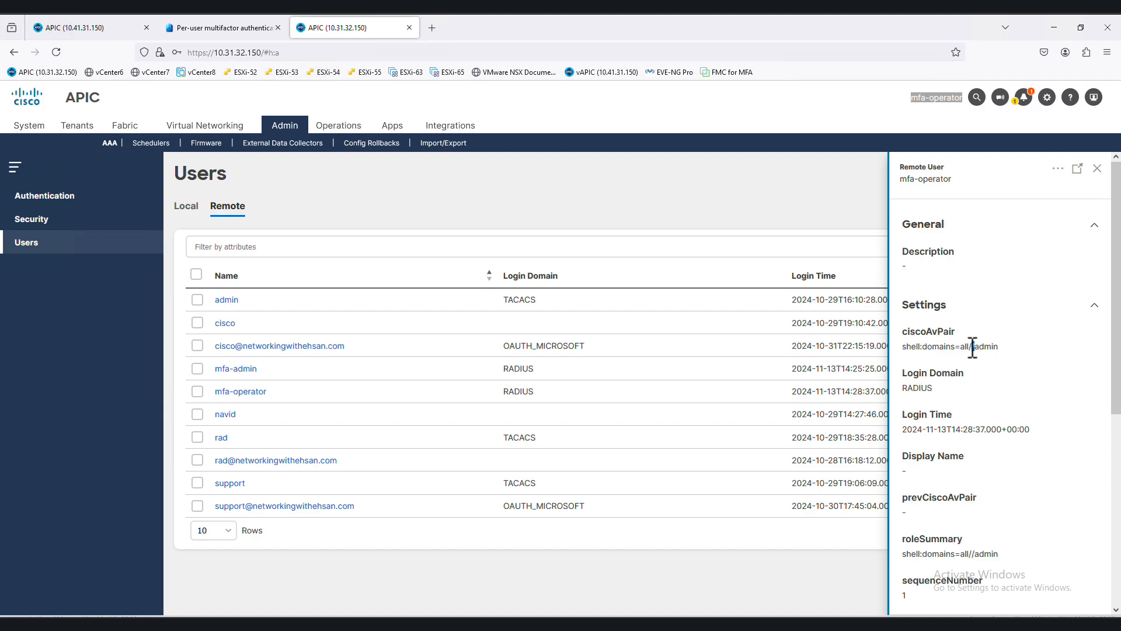
pyautogui.moveTo(1115, 351); pyautogui.dragTo(1112, 435)
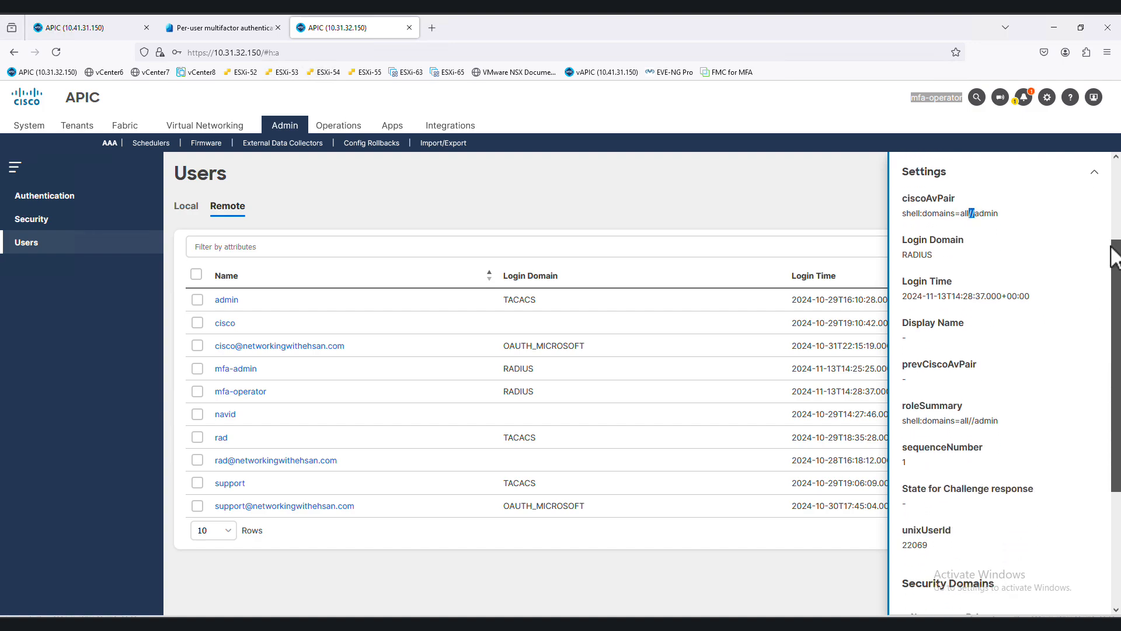
# View the current user's permissions from the profile menu, then close the summary.
pyautogui.click(1094, 98)
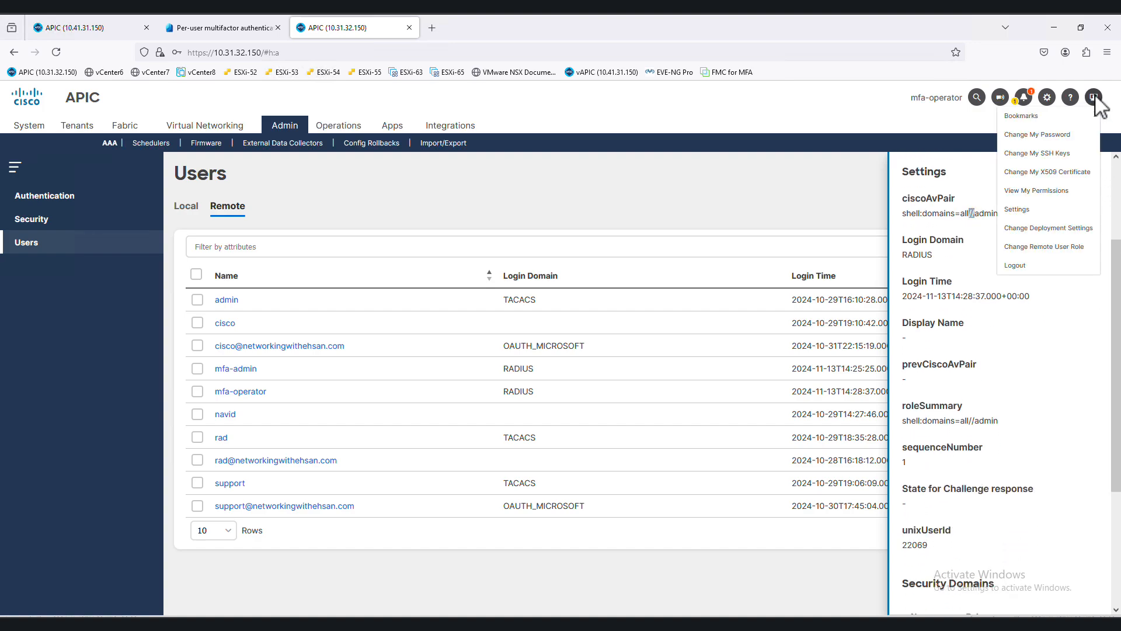
pyautogui.click(1035, 191)
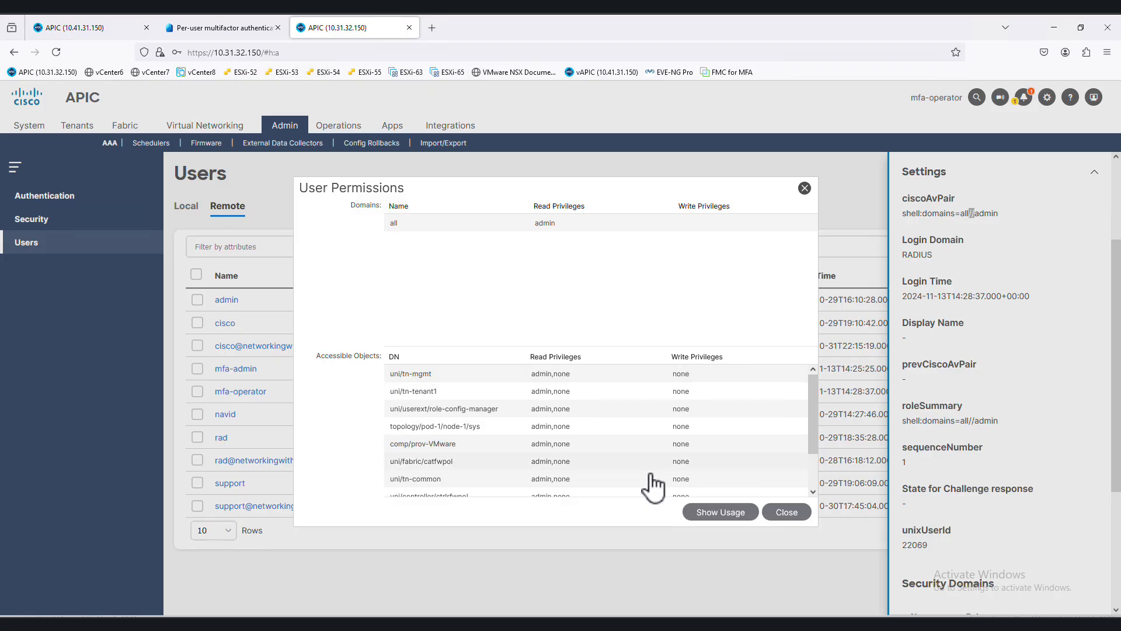
pyautogui.click(785, 514)
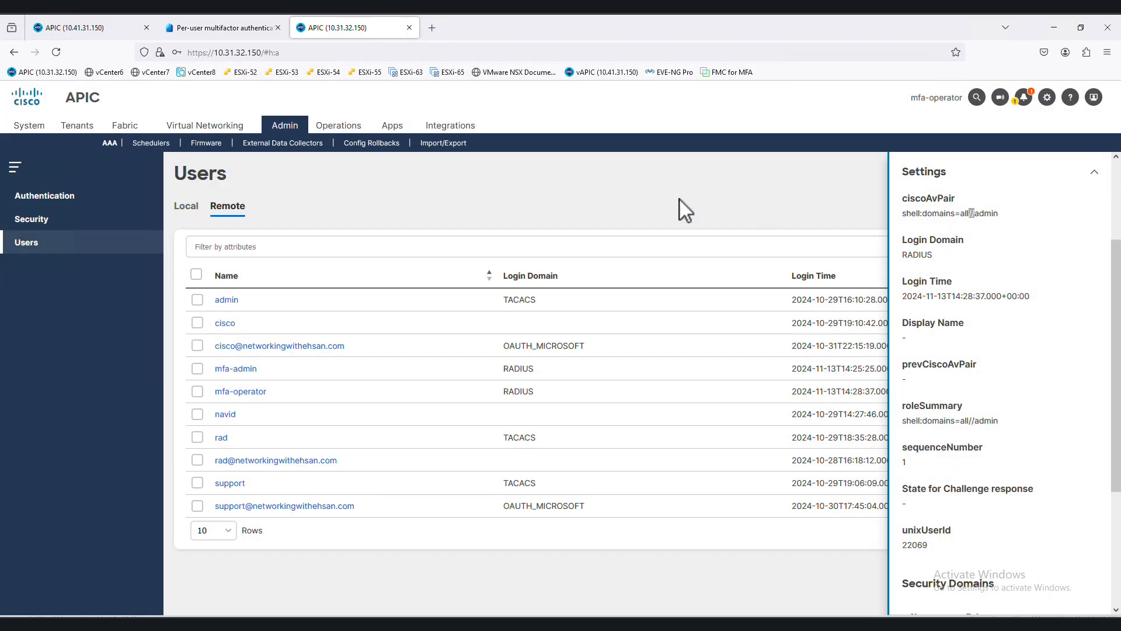
# Check tenant creation rights on the Tenants list, then open Test-Tenant-Admin.
pyautogui.click(86, 125)
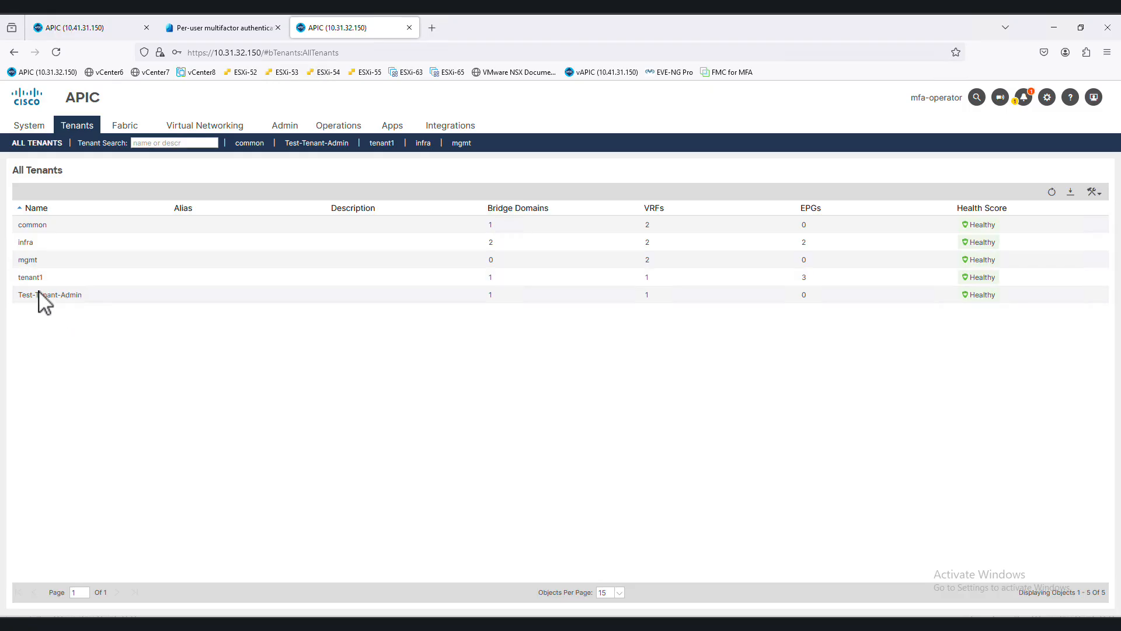
pyautogui.click(1092, 191)
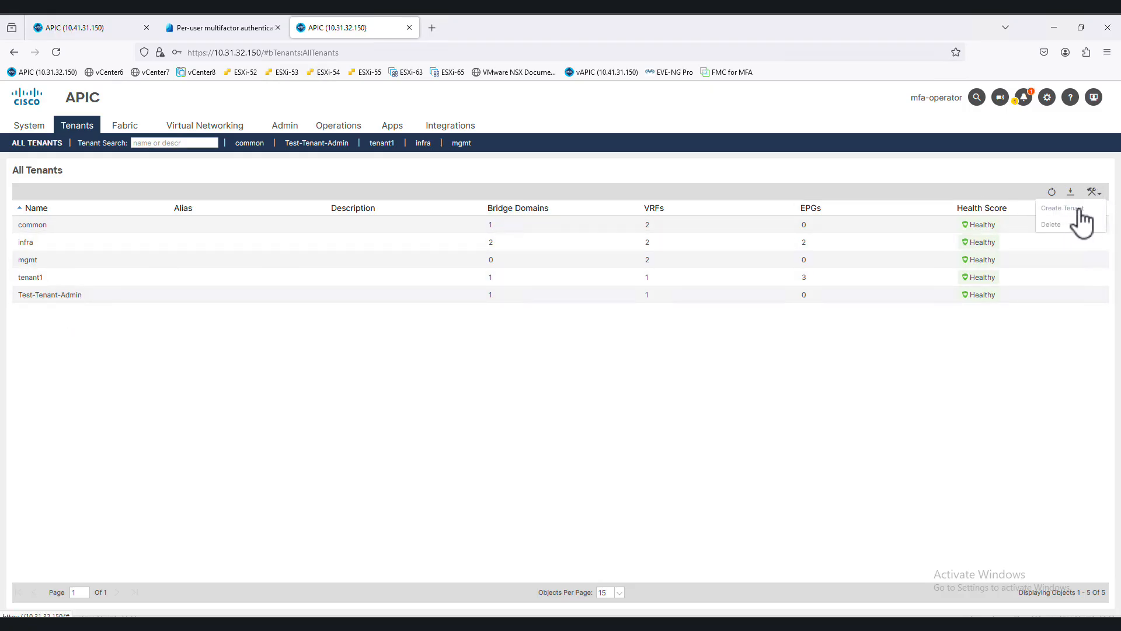
pyautogui.click(80, 330)
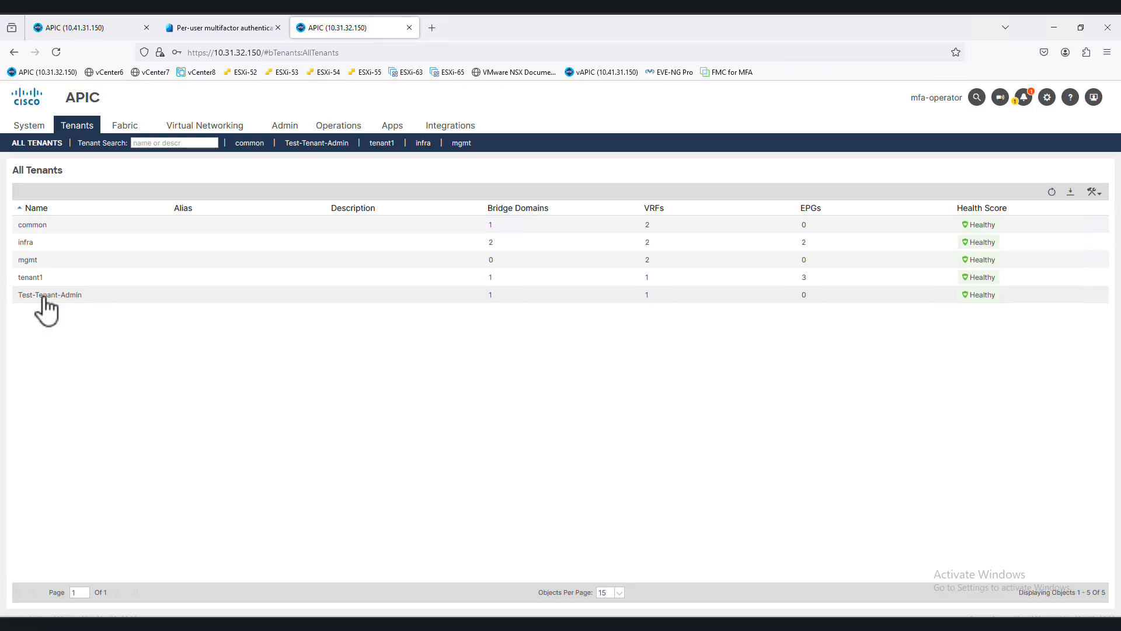
pyautogui.doubleClick(43, 297)
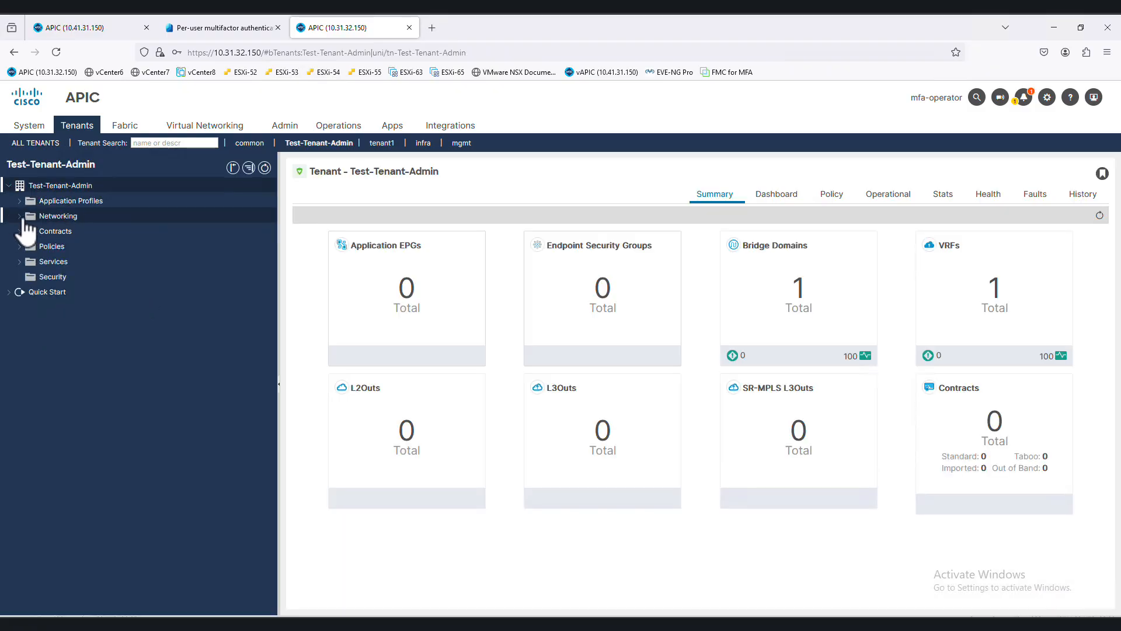
# Browse Test-Tenant-Admin's bridge domains and VRFs, checking whether creating each is allowed.
pyautogui.click(19, 216)
pyautogui.click(60, 232)
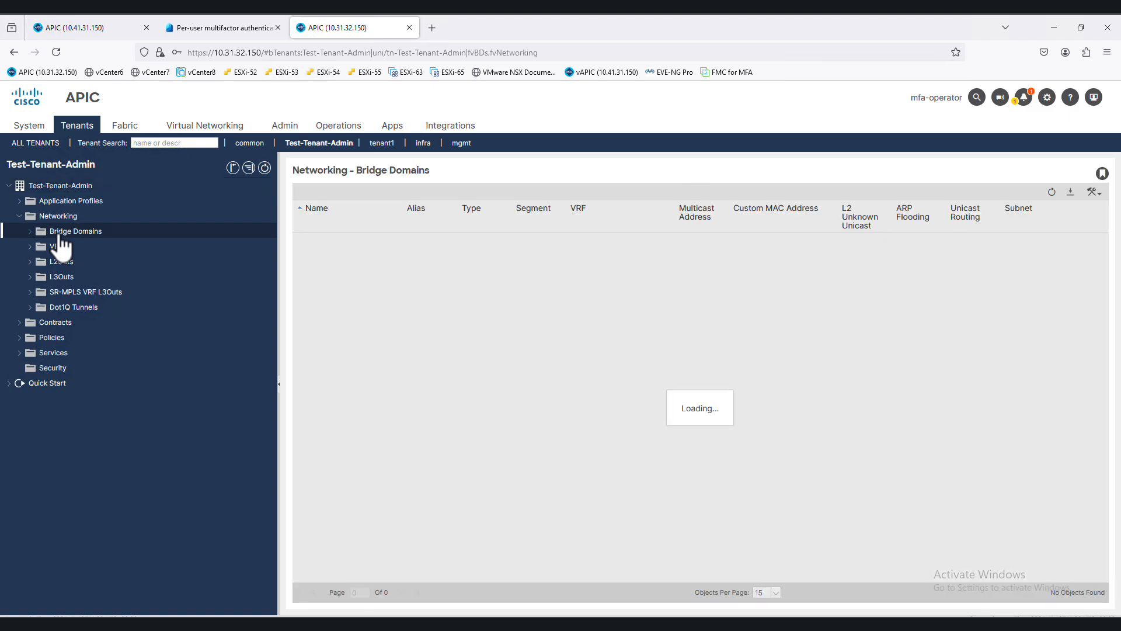
pyautogui.click(1094, 193)
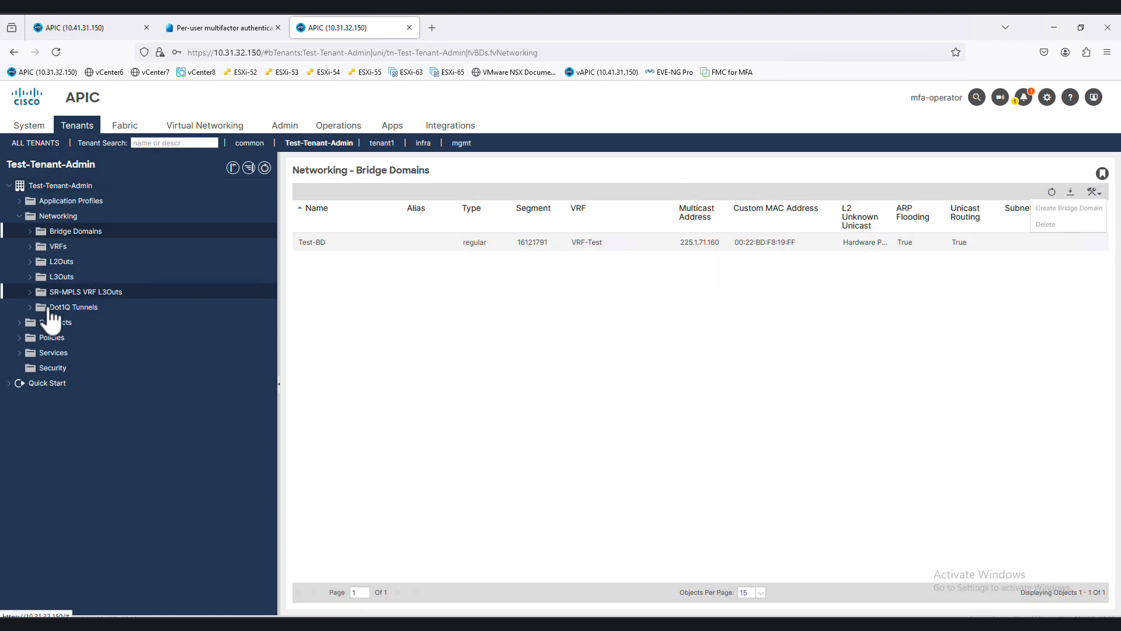
pyautogui.click(58, 247)
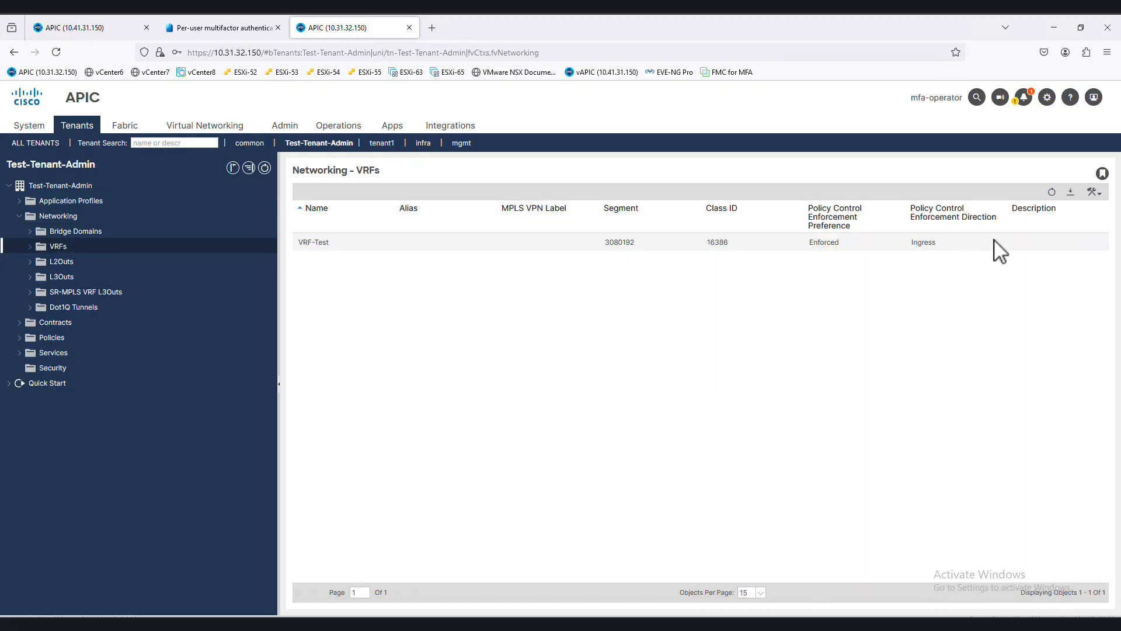
pyautogui.click(1092, 192)
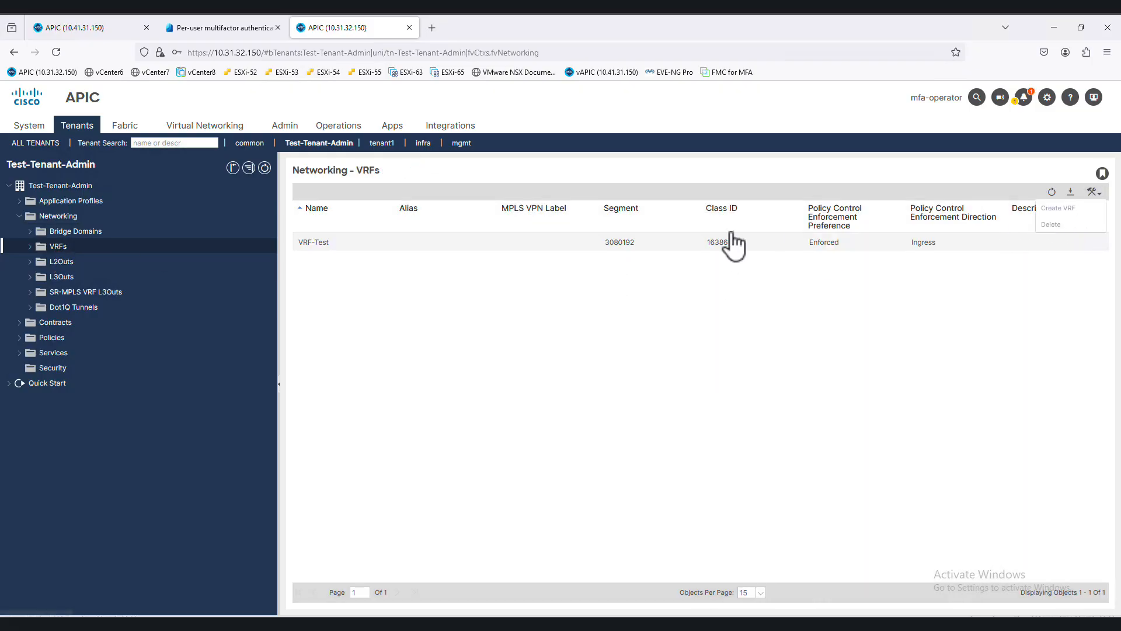
# Start a new interface configuration under Fabric > Fabric Access Policies.
pyautogui.click(125, 126)
pyautogui.click(184, 146)
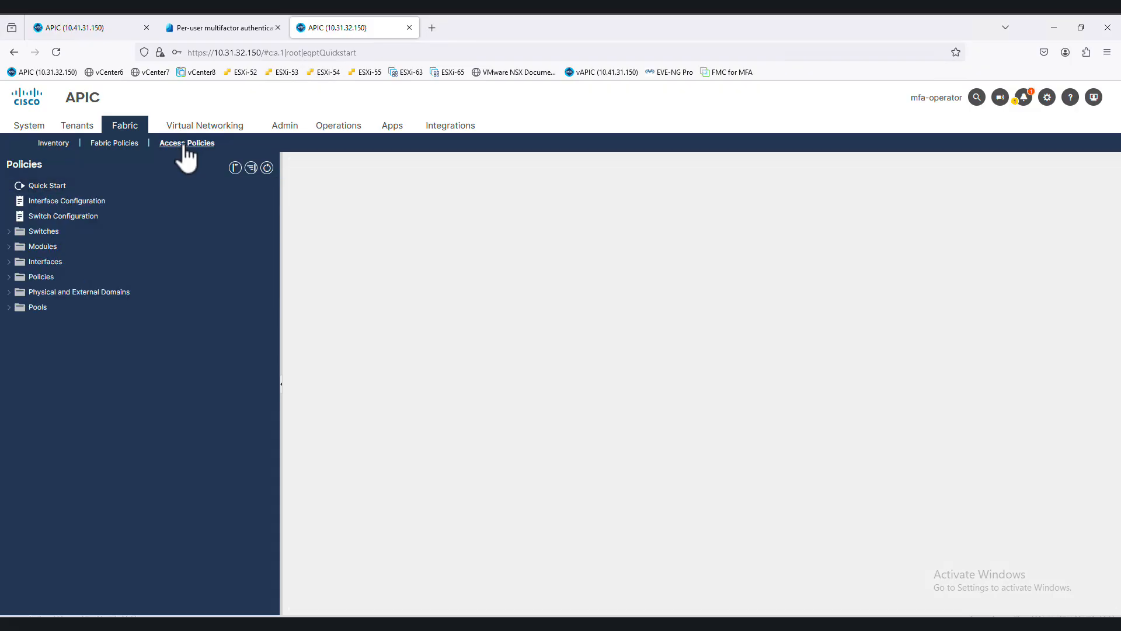
pyautogui.click(68, 202)
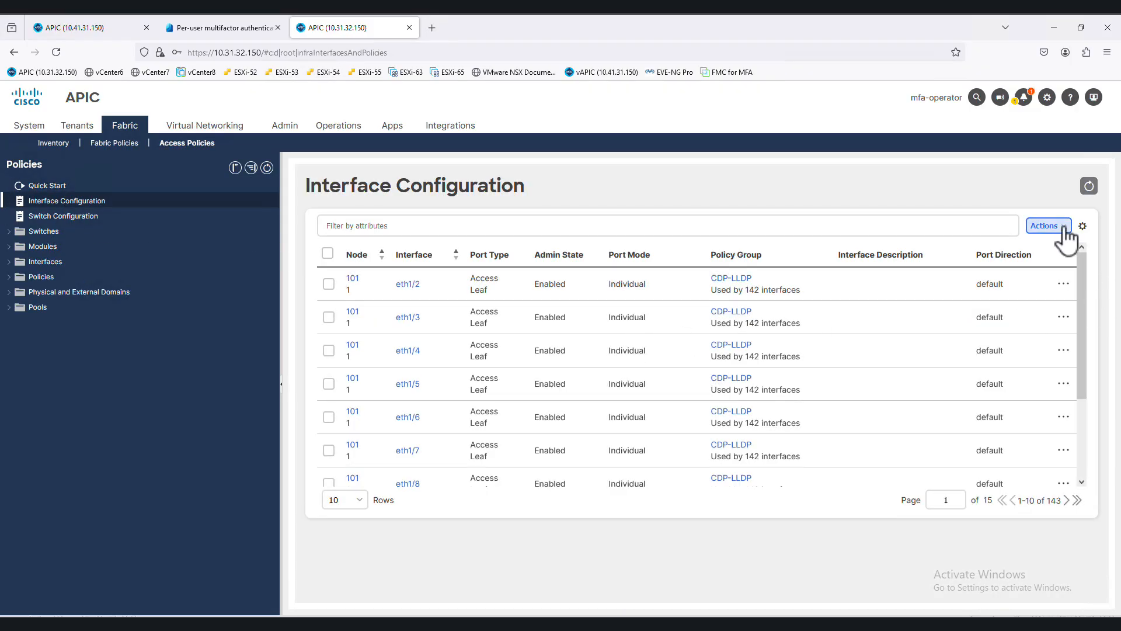
pyautogui.click(1064, 234)
pyautogui.click(965, 253)
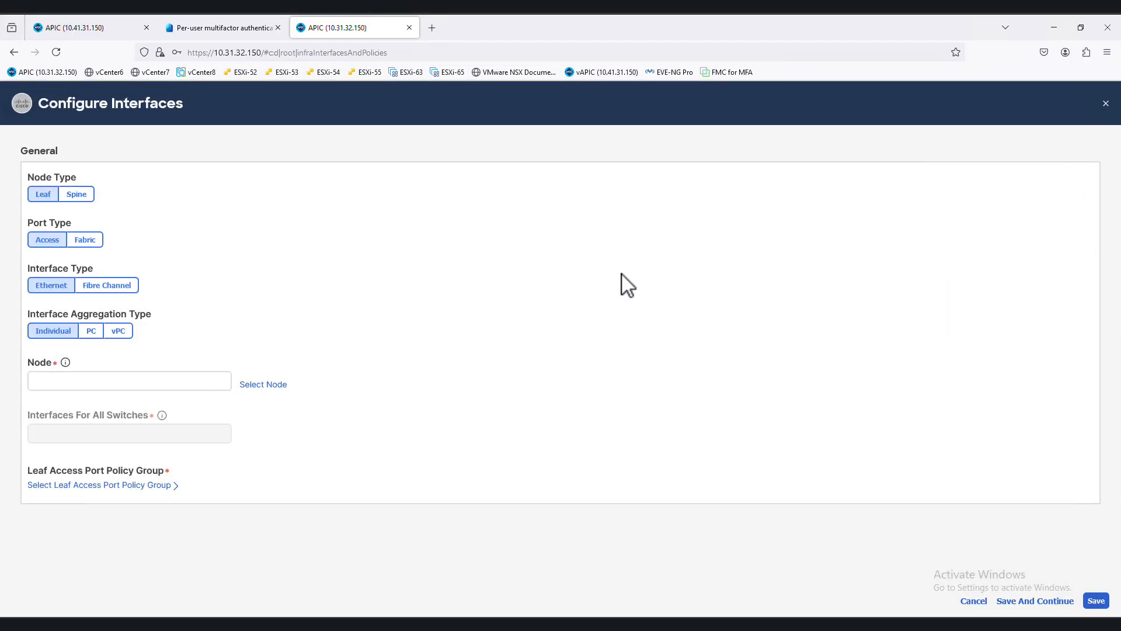
# Try saving interface 1/15 on Leaf-101 with CDP-LLDP policy group; select the resulting domain-access error.
pyautogui.click(252, 385)
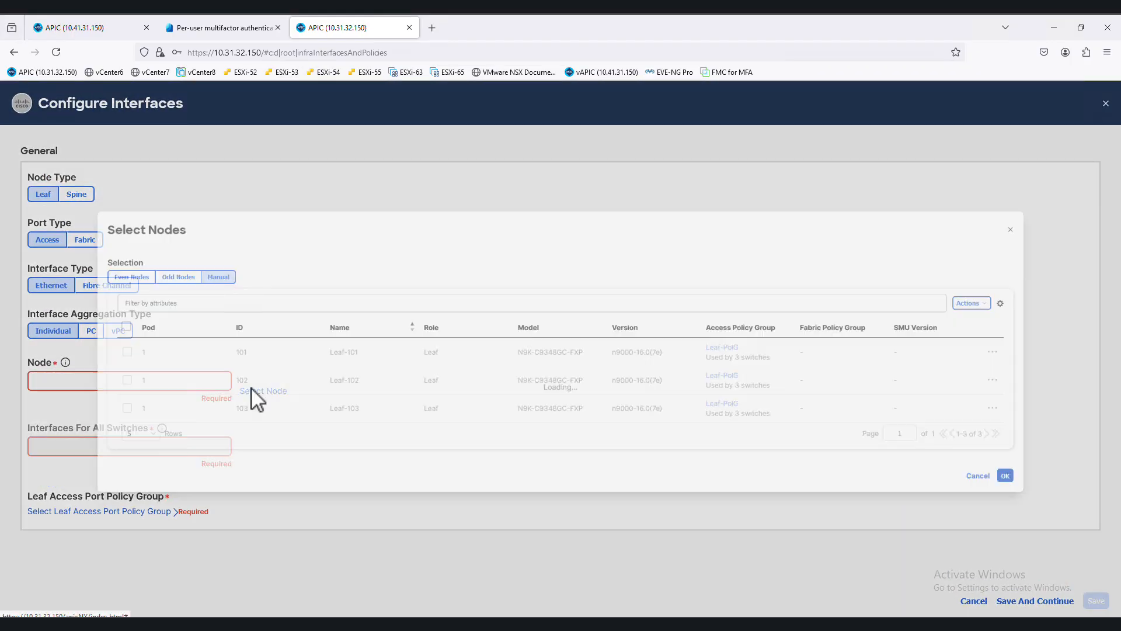
pyautogui.click(47, 352)
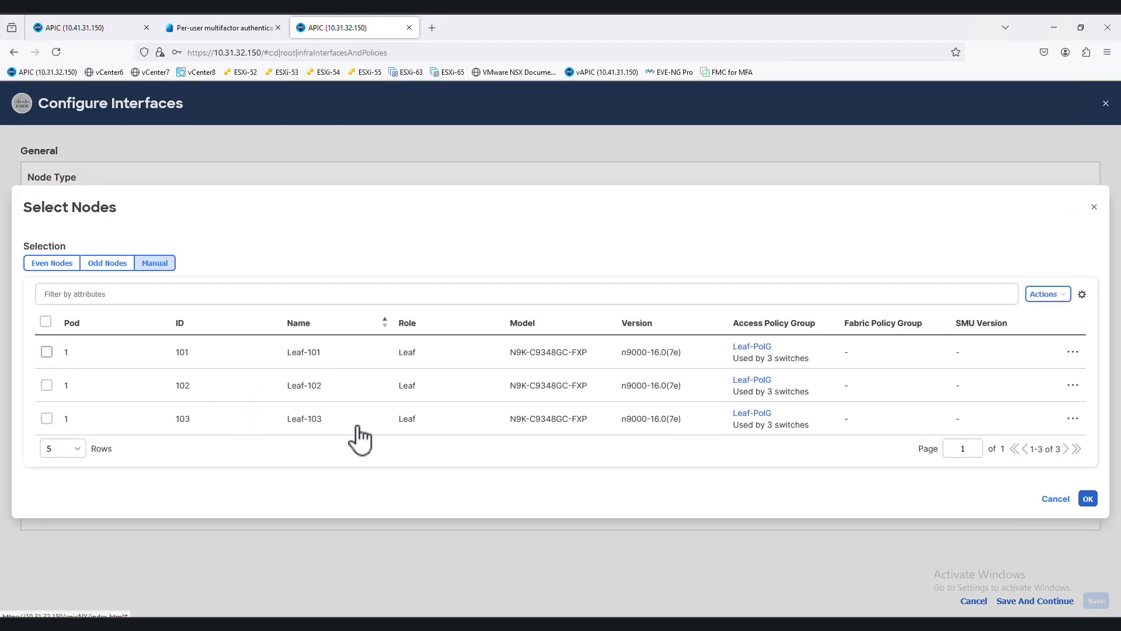
pyautogui.click(1088, 498)
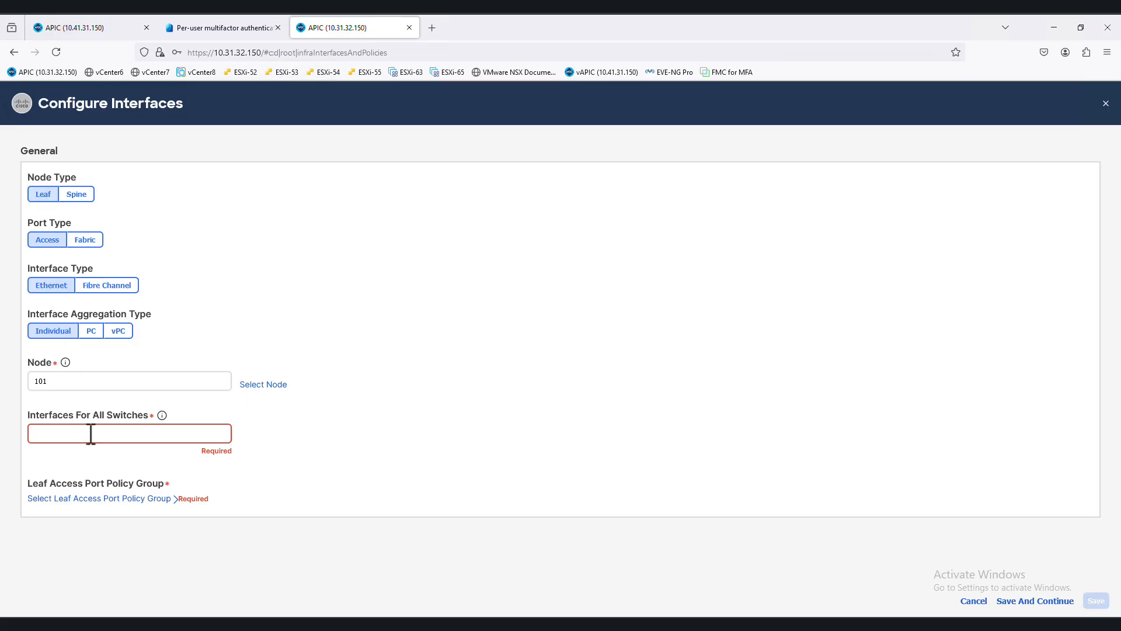
pyautogui.write('15')
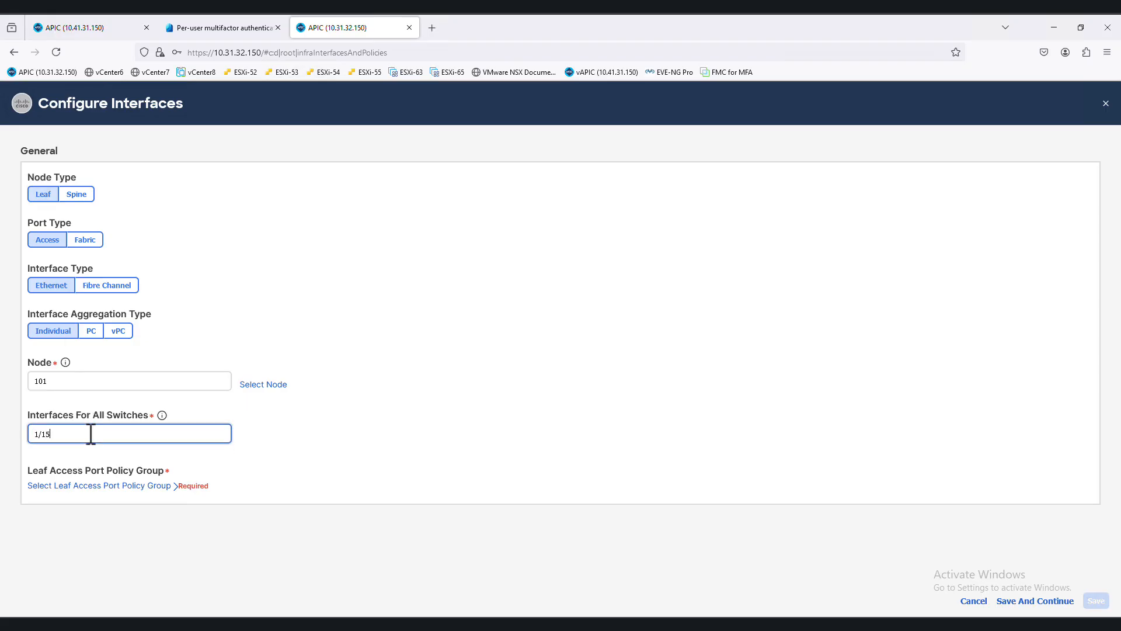
pyautogui.click(163, 489)
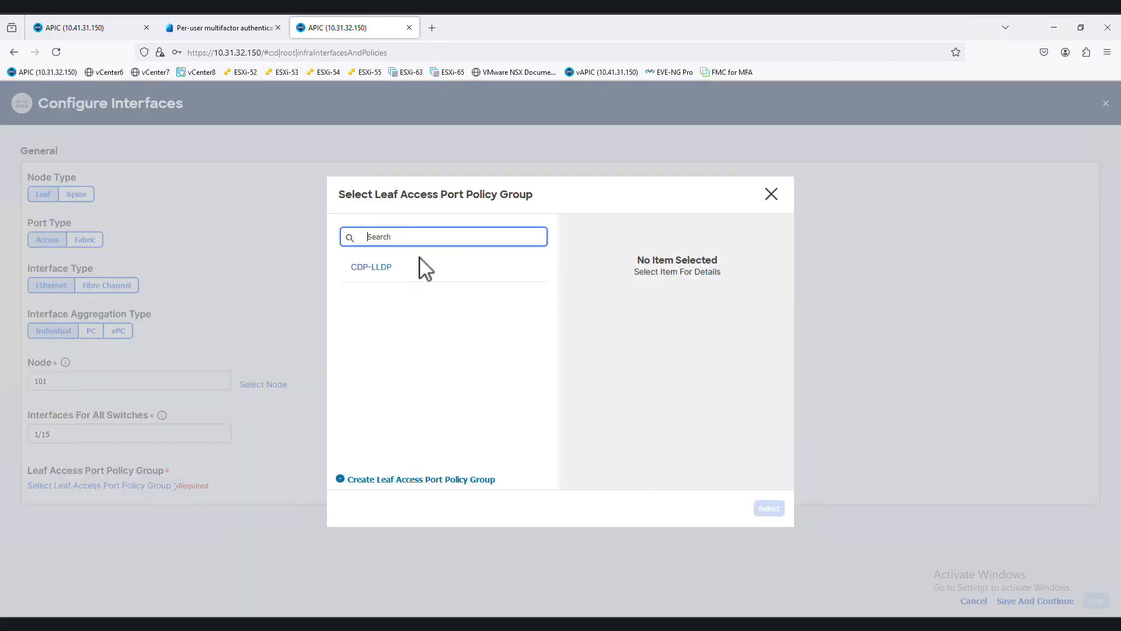
pyautogui.click(427, 270)
pyautogui.click(767, 509)
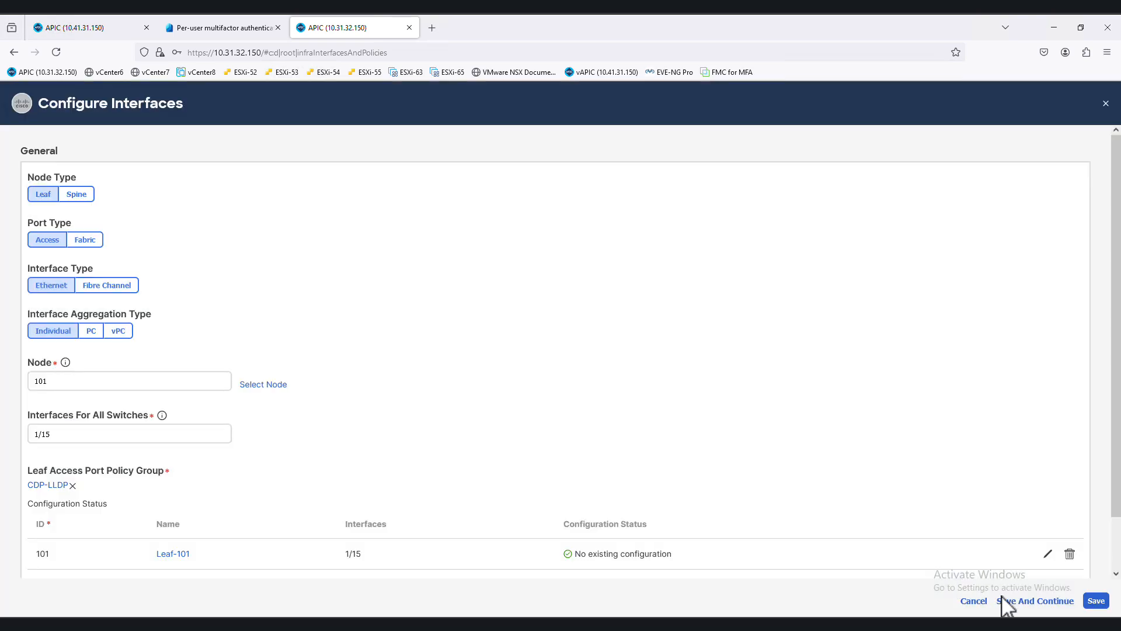
pyautogui.click(1096, 600)
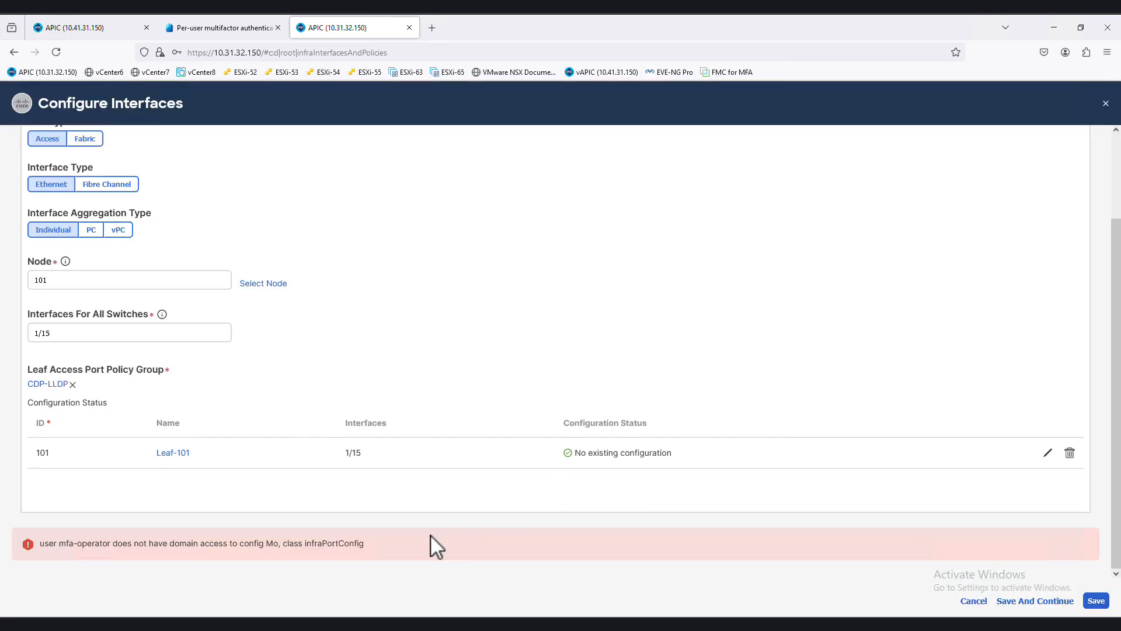
pyautogui.moveTo(258, 542); pyautogui.dragTo(49, 546)
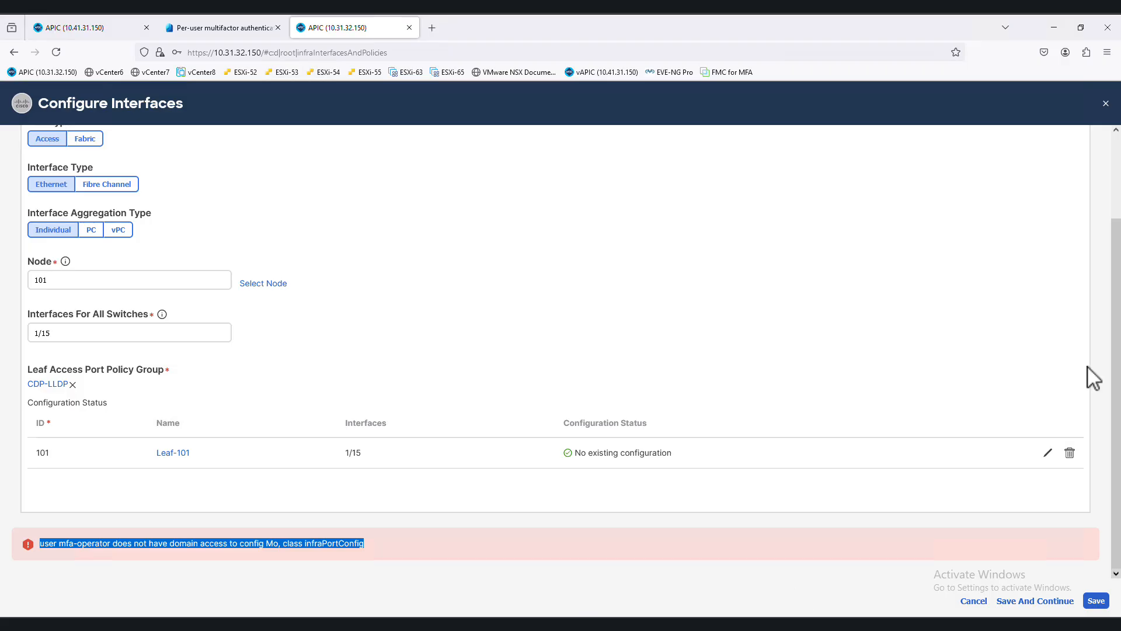
# Minimize the APIC session and switch to the 10.31.32.195 NPS server Remote Desktop.
pyautogui.moveTo(649, 15)
pyautogui.click(685, 22)
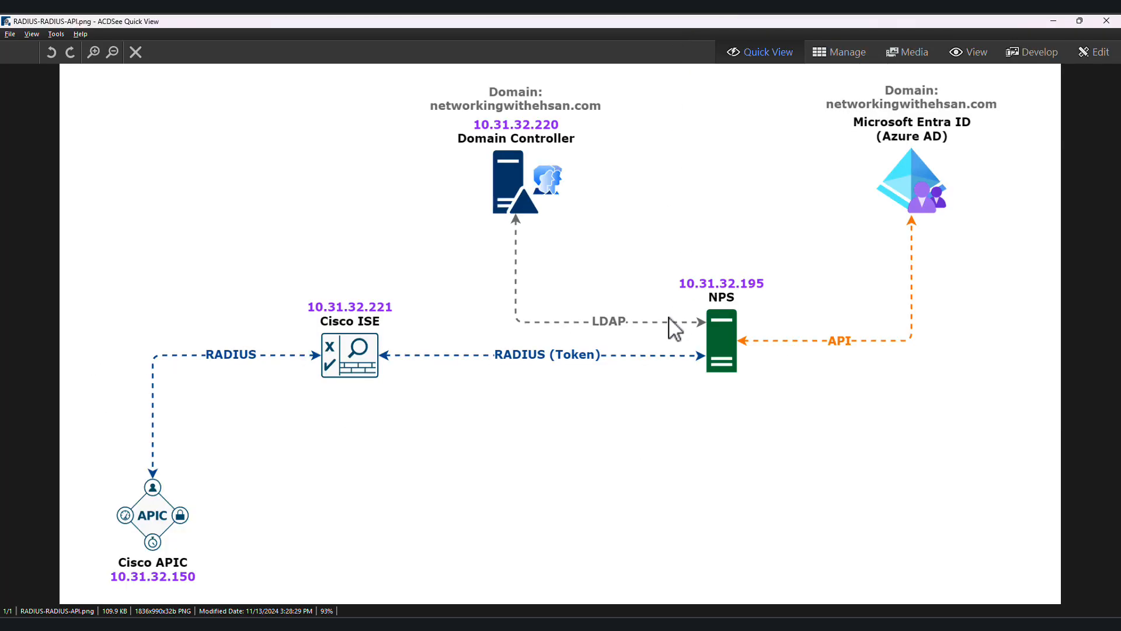
pyautogui.moveTo(559, 624)
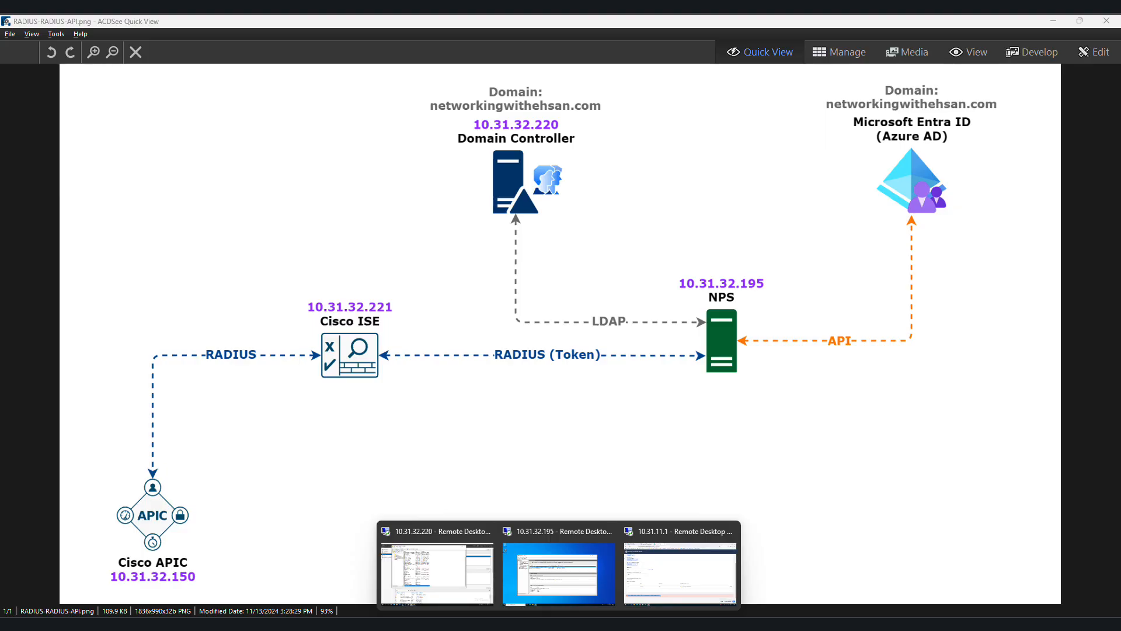
pyautogui.click(554, 569)
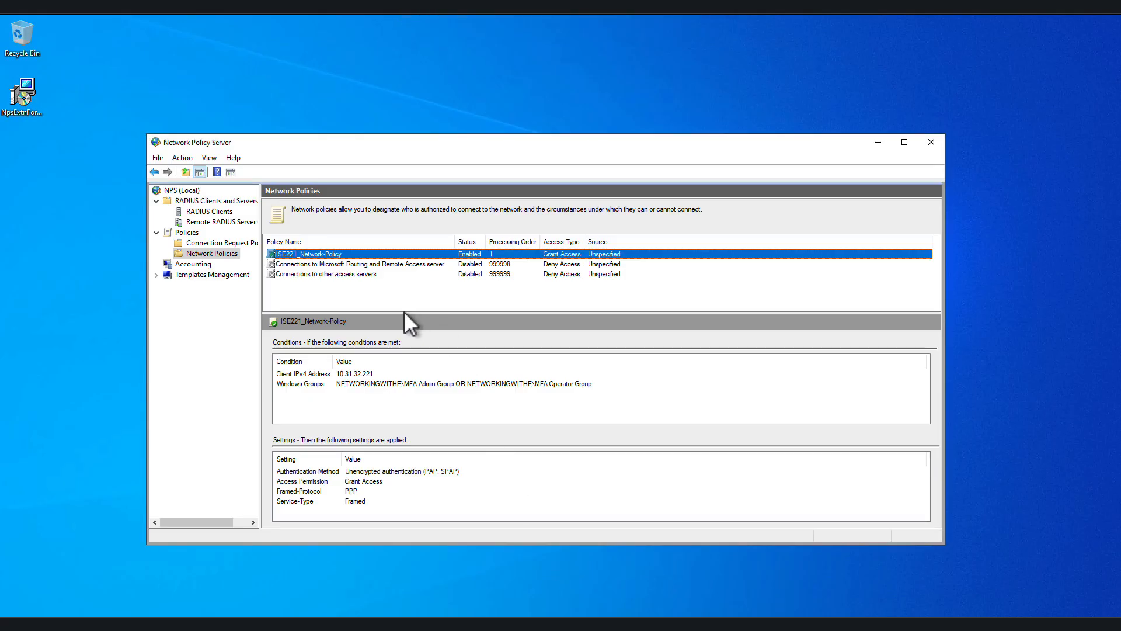
# Launch Event Viewer and open the Server Roles > Network Policy and Access Services custom view.
pyautogui.press('super')
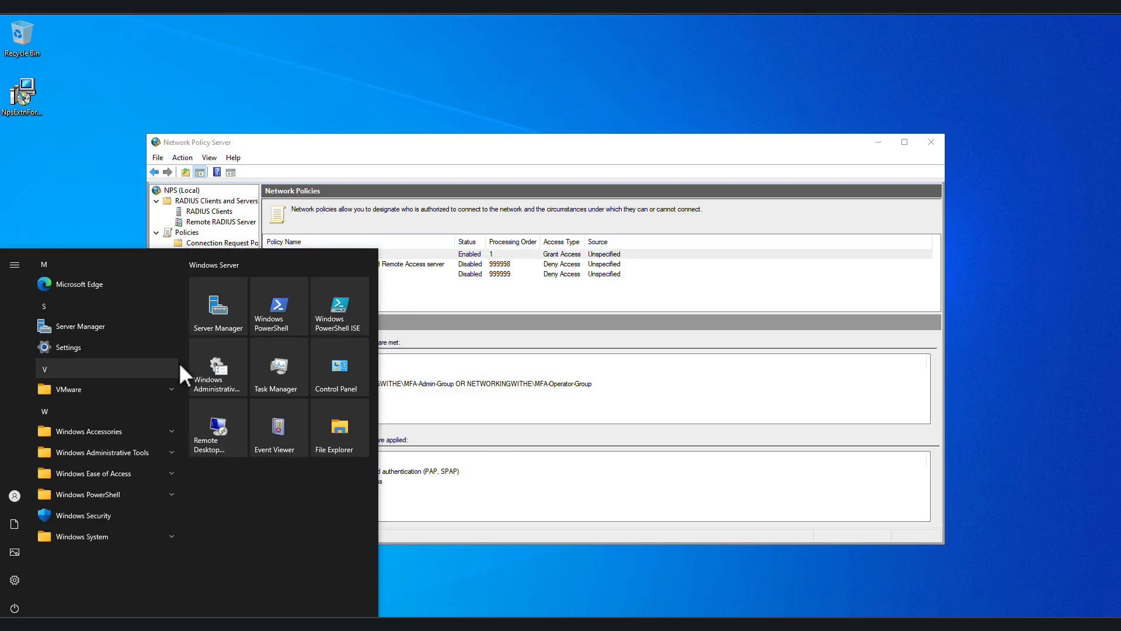
pyautogui.click(279, 427)
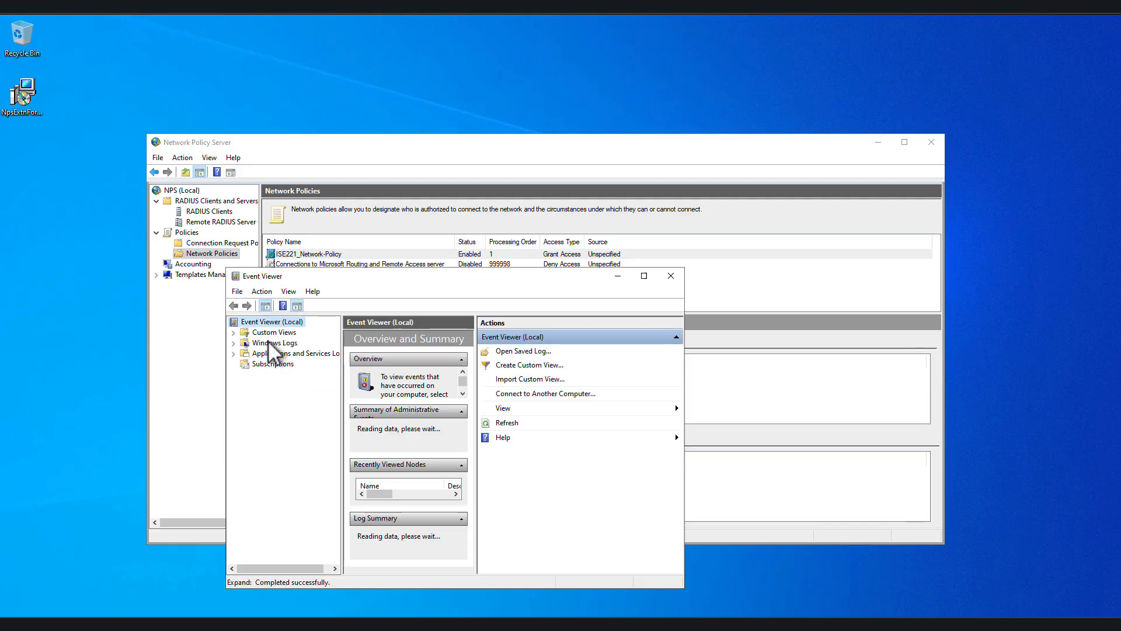
pyautogui.click(260, 342)
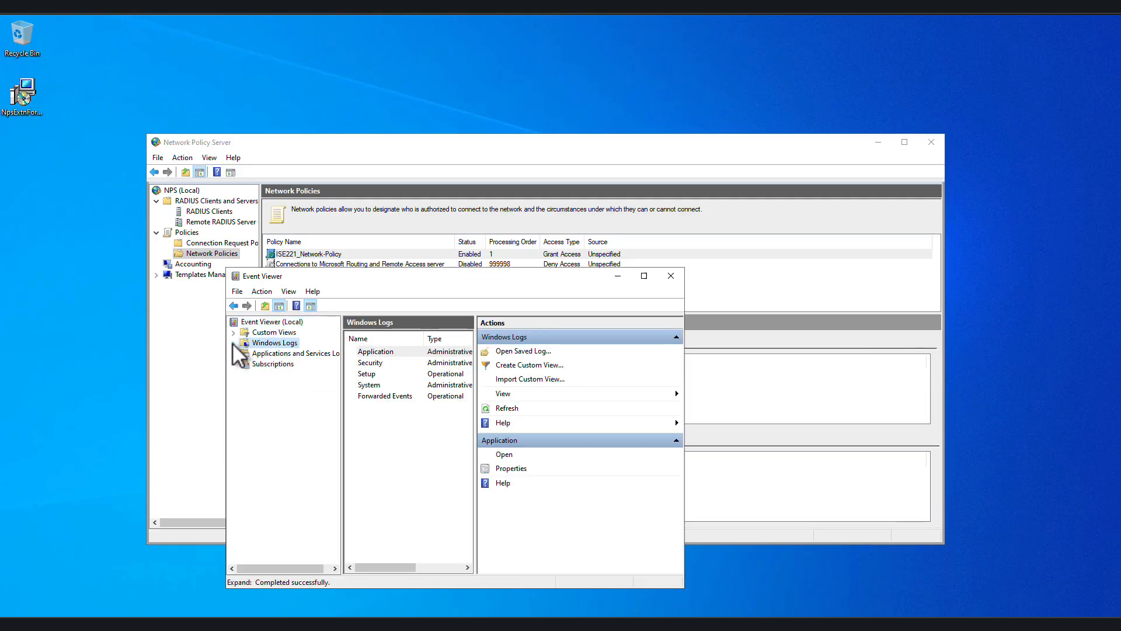
pyautogui.click(234, 331)
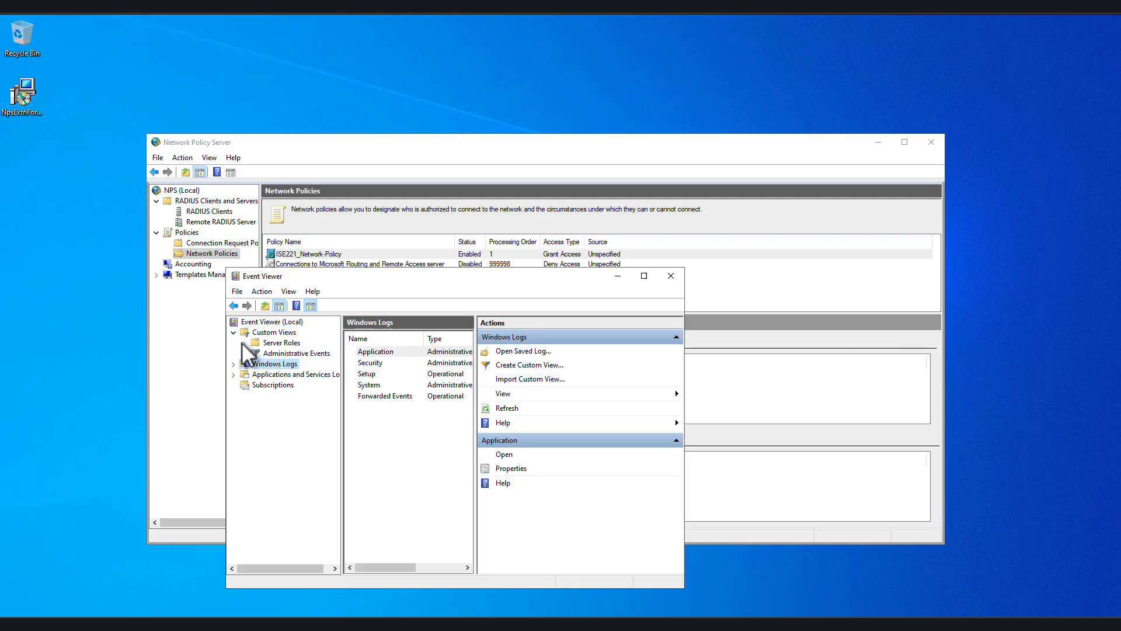
pyautogui.click(244, 343)
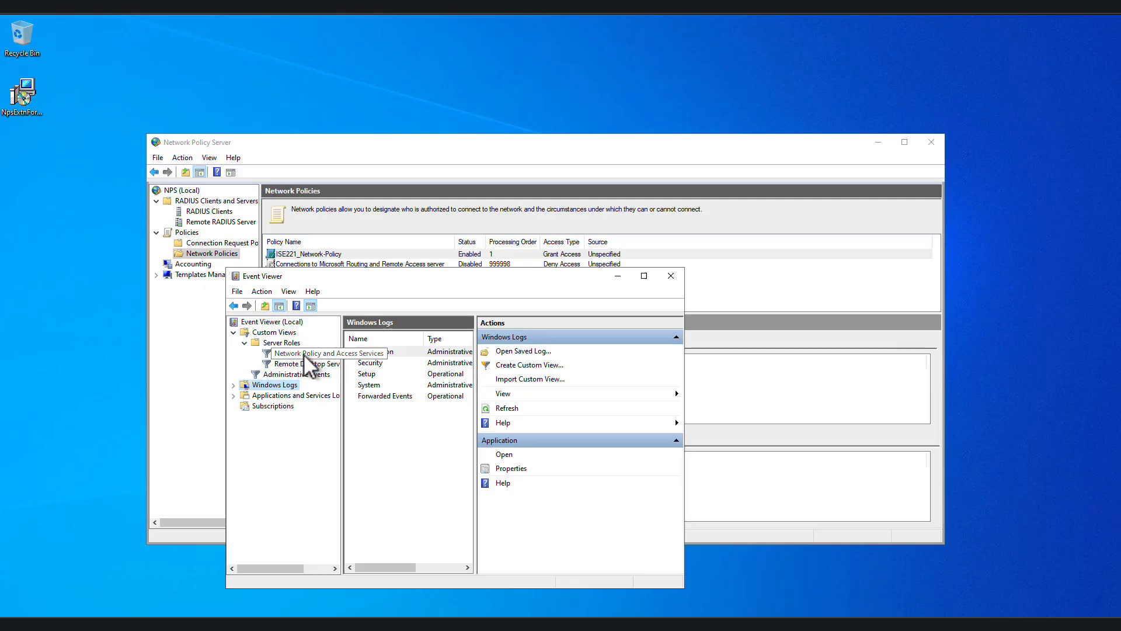
pyautogui.click(301, 354)
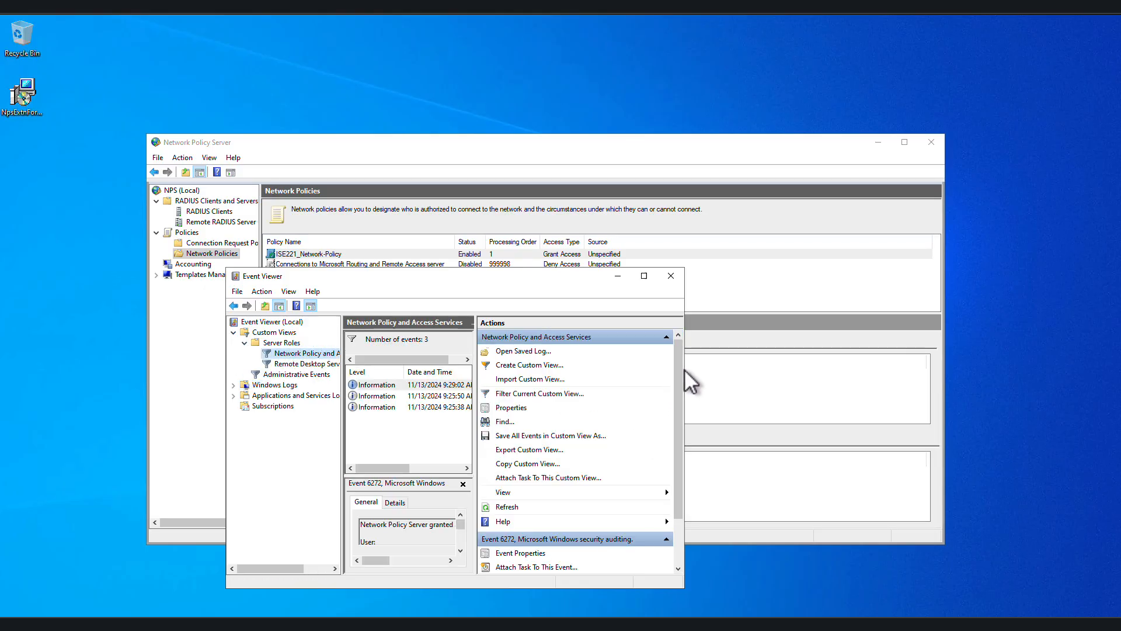
# Review the NPS events, including the 9:25:50 AM access-granted event and event 4400's LDAP message.
pyautogui.moveTo(685, 369); pyautogui.dragTo(898, 462)
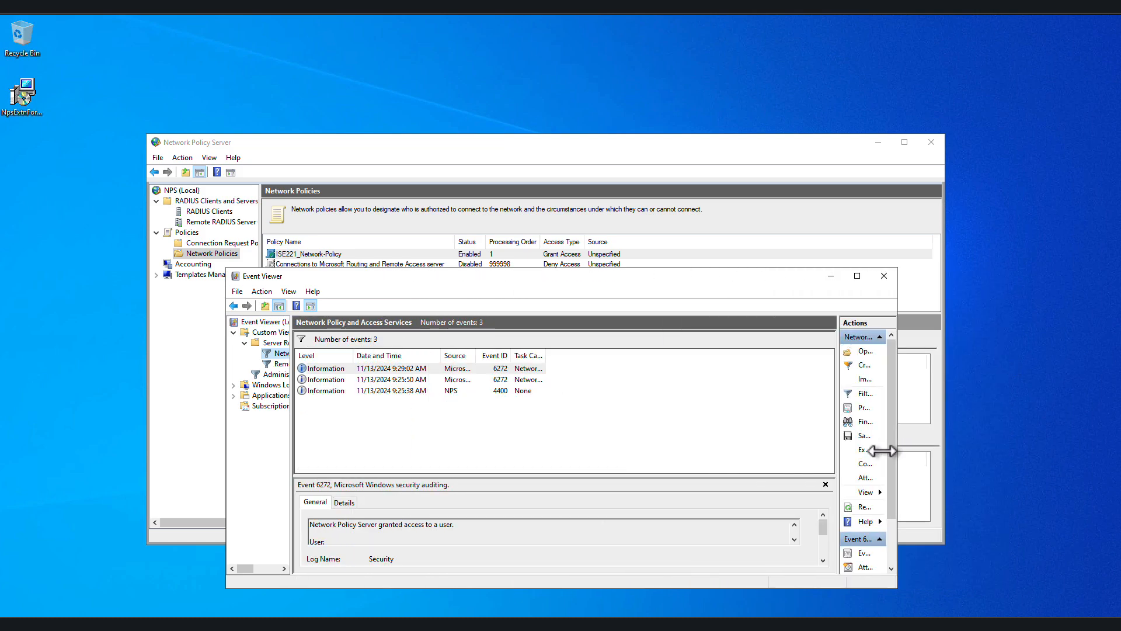
pyautogui.moveTo(824, 526); pyautogui.dragTo(828, 546)
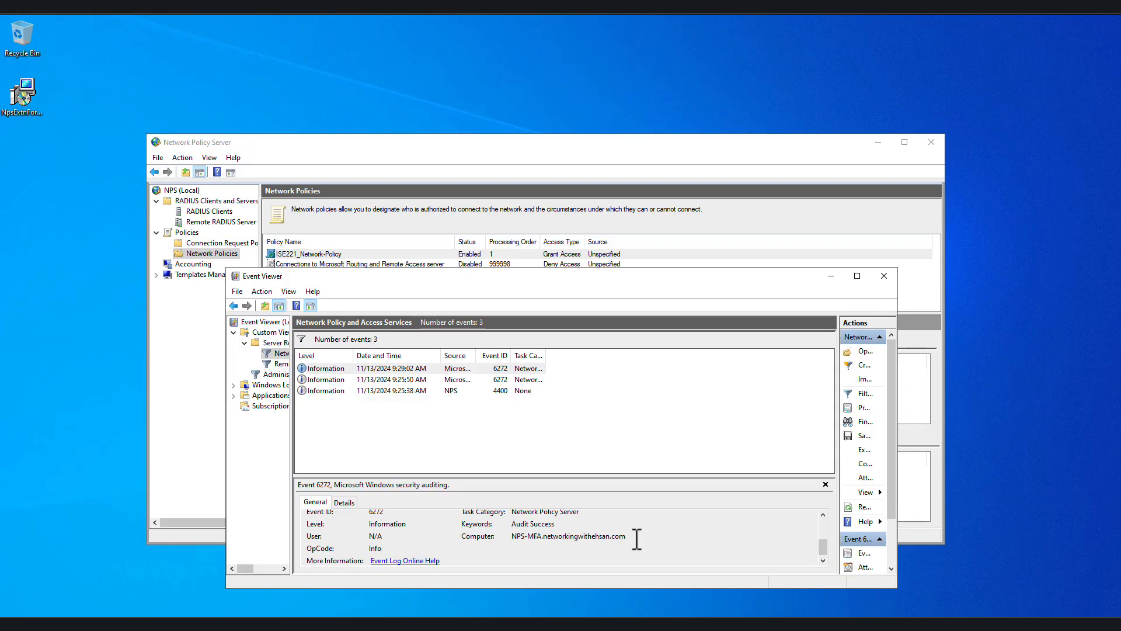
pyautogui.moveTo(631, 536); pyautogui.dragTo(514, 538)
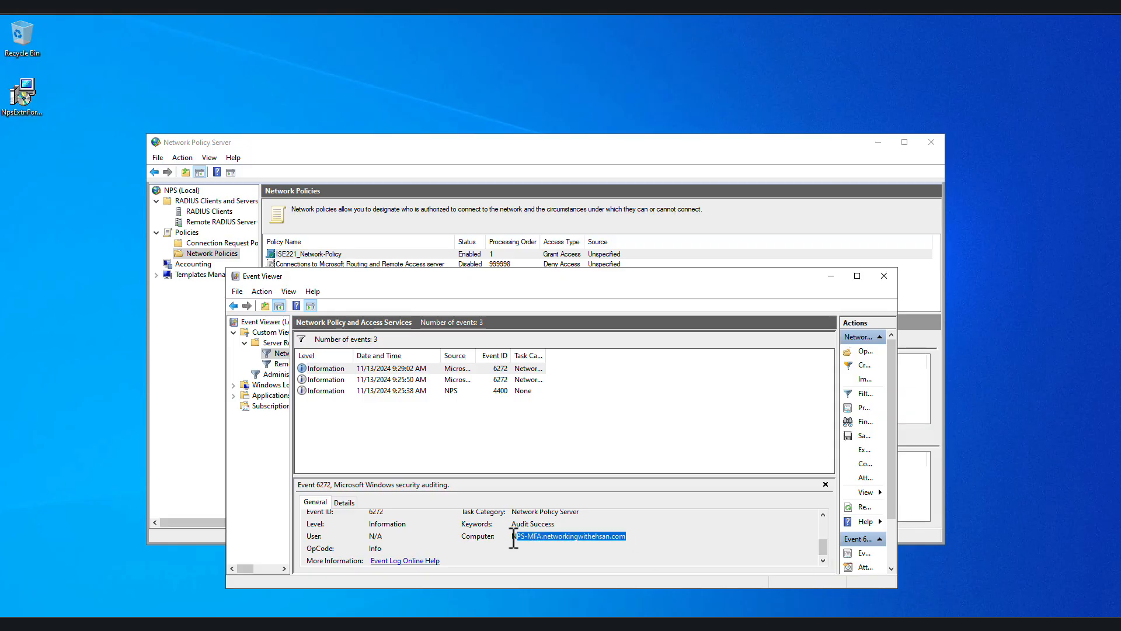
pyautogui.click(398, 377)
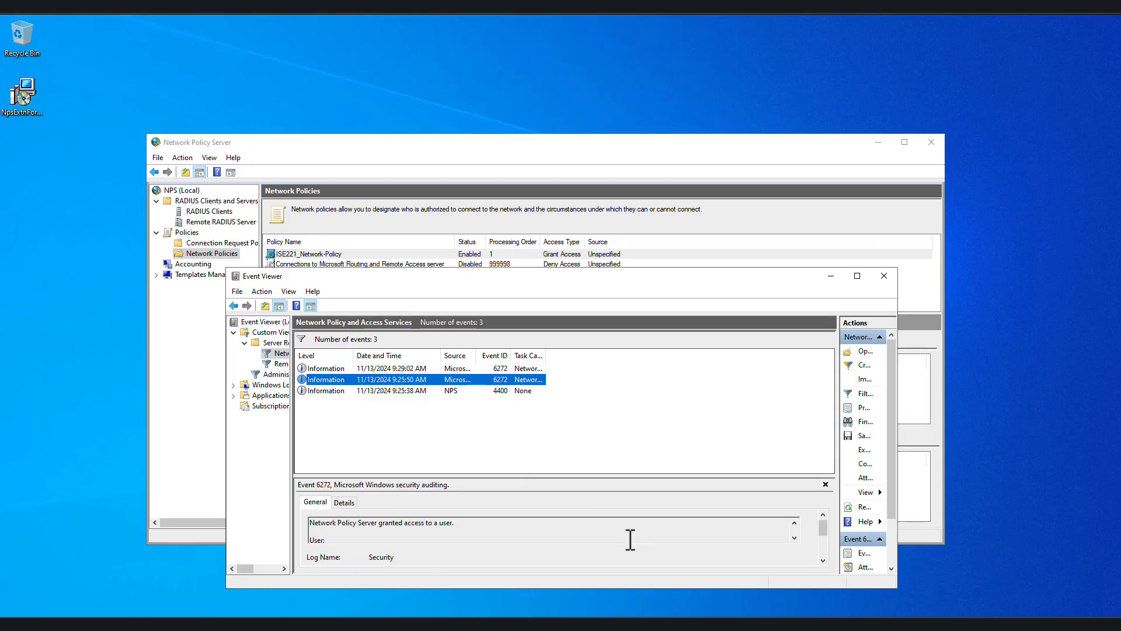
pyautogui.click(435, 391)
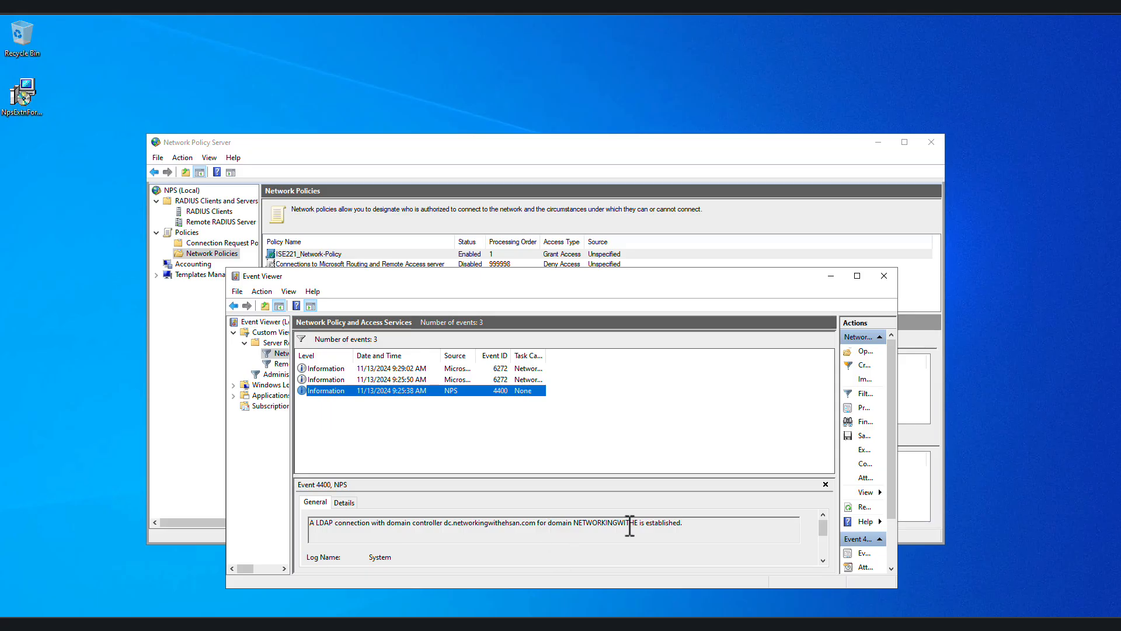
pyautogui.moveTo(692, 523); pyautogui.dragTo(501, 521)
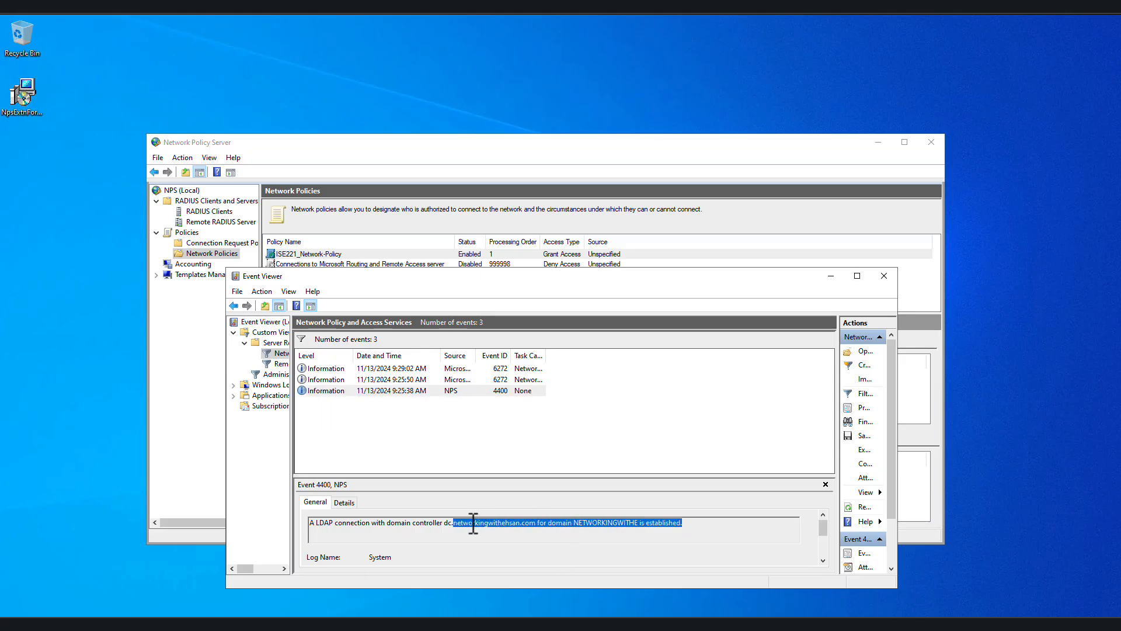
# Open the Remote Desktop Services view and expand Applications and Services Logs.
pyautogui.click(278, 365)
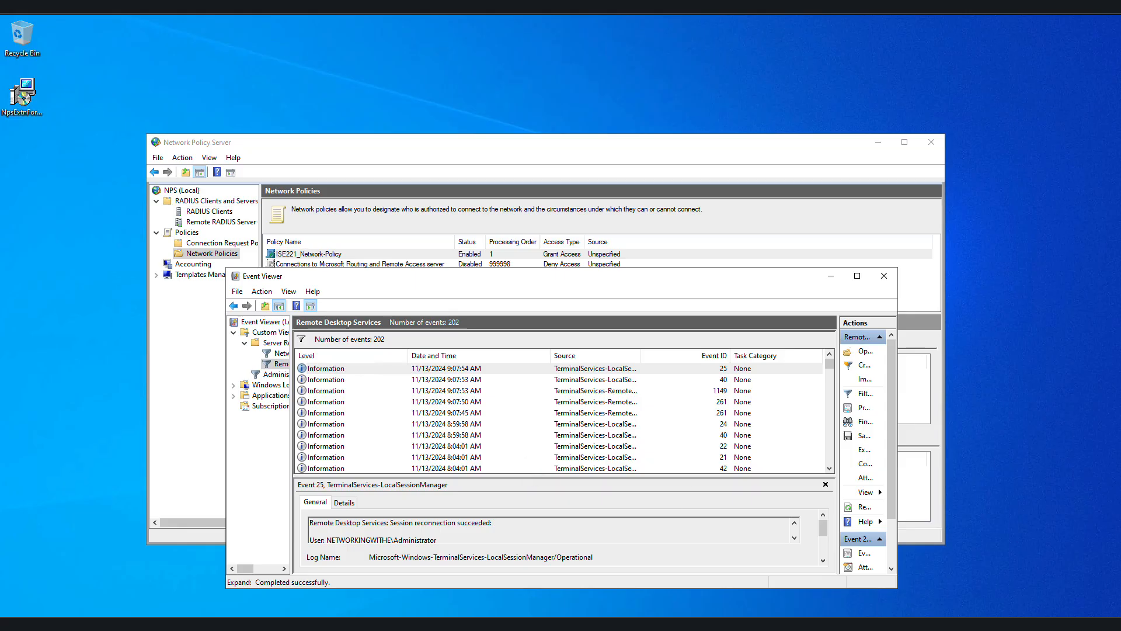
pyautogui.click(234, 395)
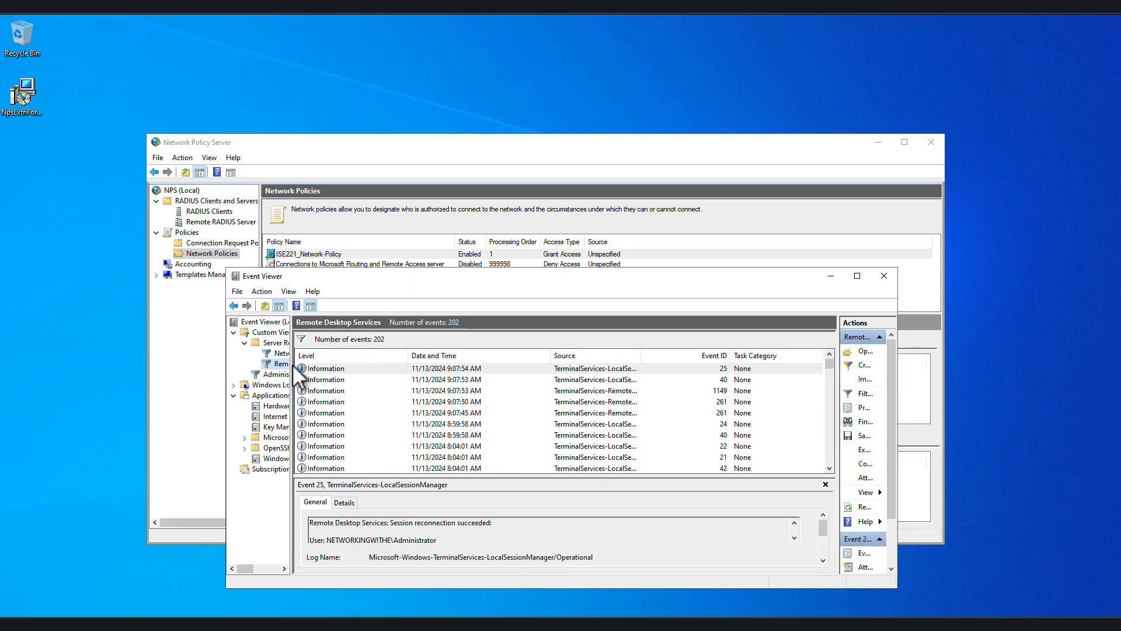
pyautogui.moveTo(292, 374); pyautogui.dragTo(337, 371)
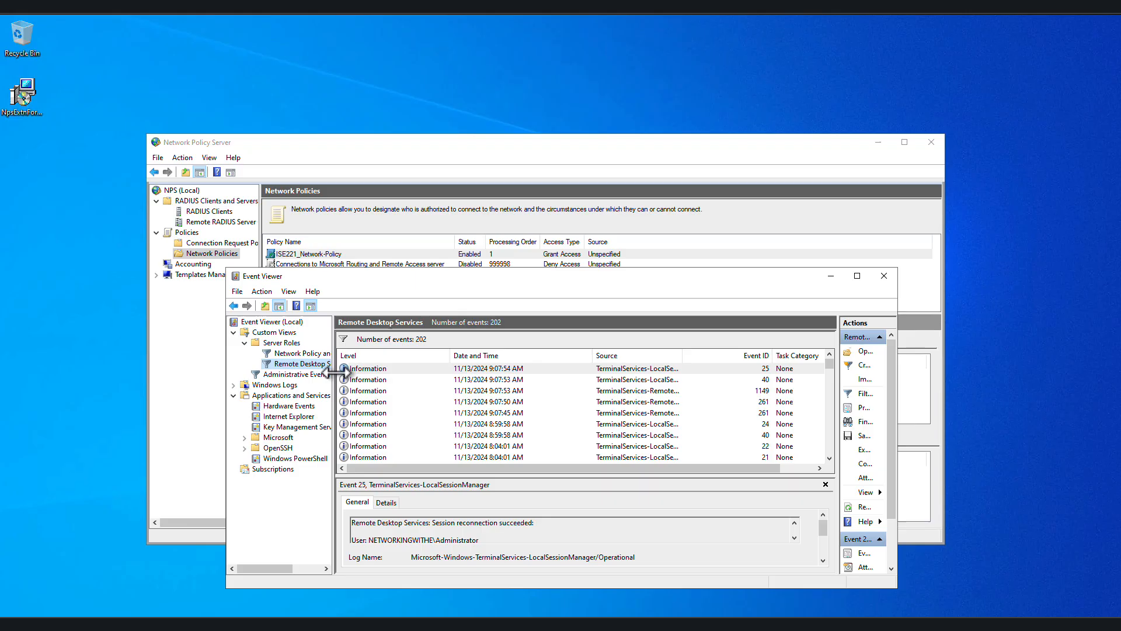
# Browse the Microsoft AzureMfa AuthN and AuthZ logs, ending on AuthZOptCh with 2 events.
pyautogui.click(244, 438)
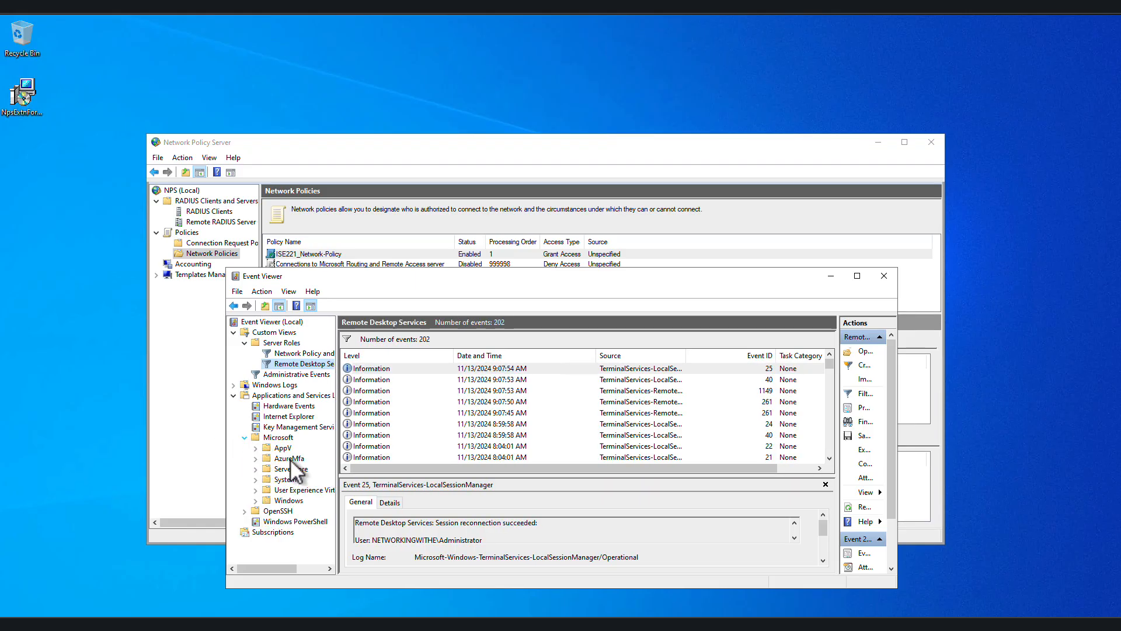
pyautogui.click(256, 459)
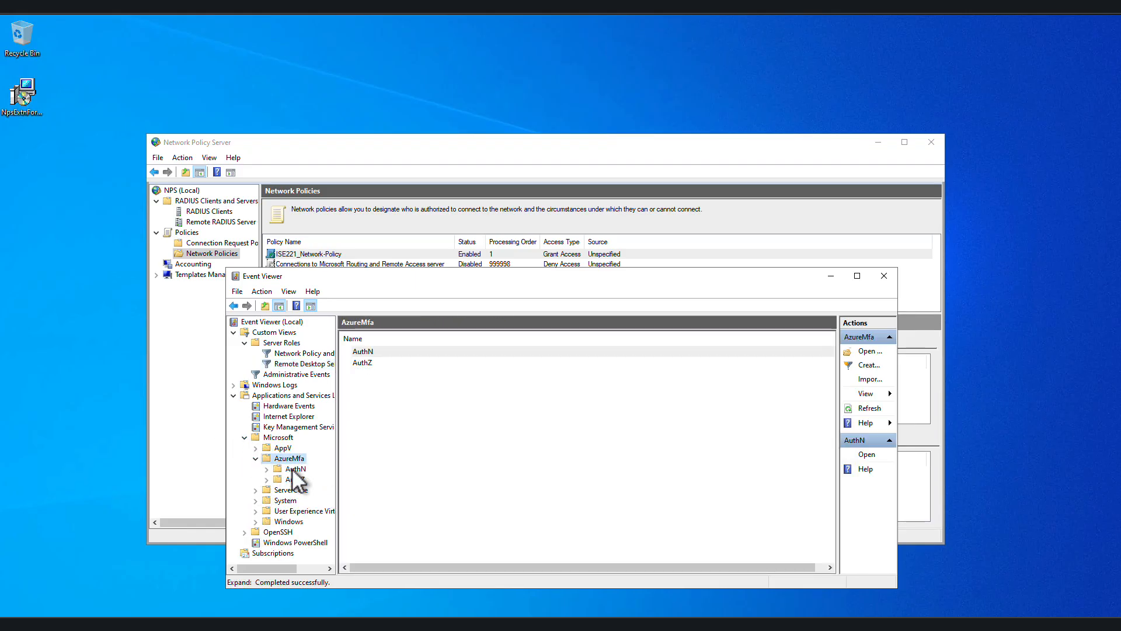
pyautogui.click(294, 468)
pyautogui.click(267, 469)
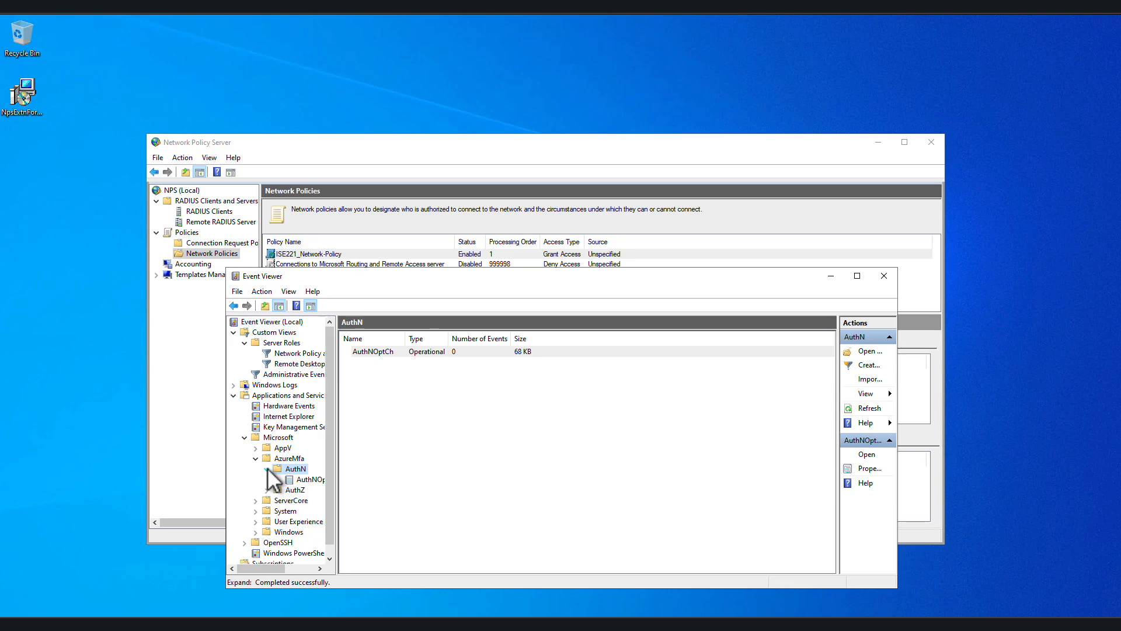
pyautogui.click(304, 480)
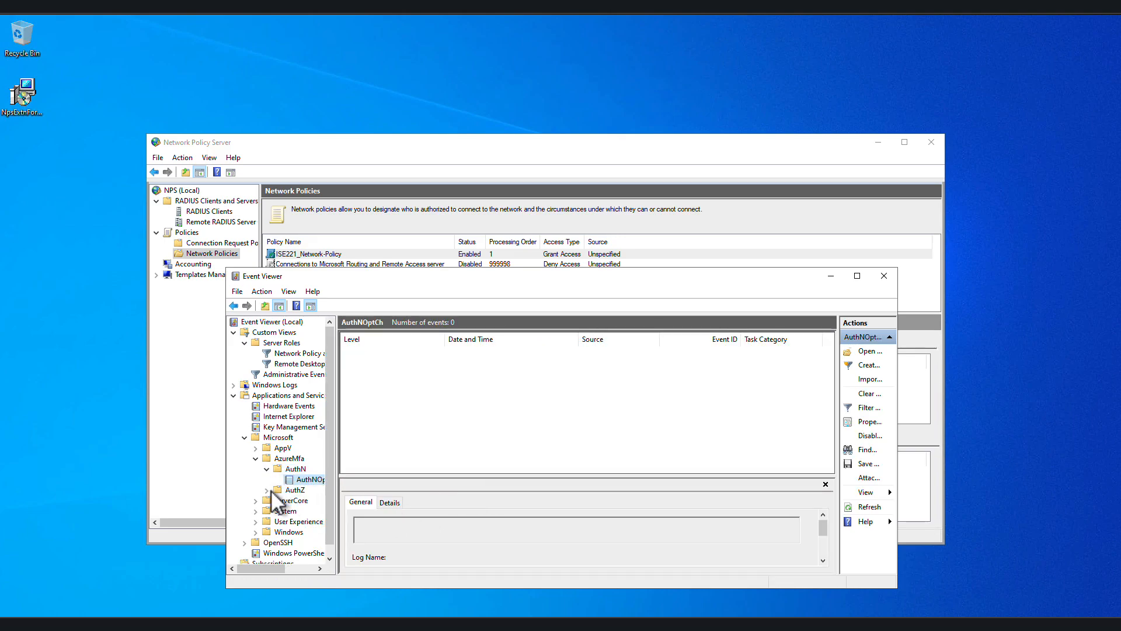
pyautogui.doubleClick(287, 491)
pyautogui.click(294, 499)
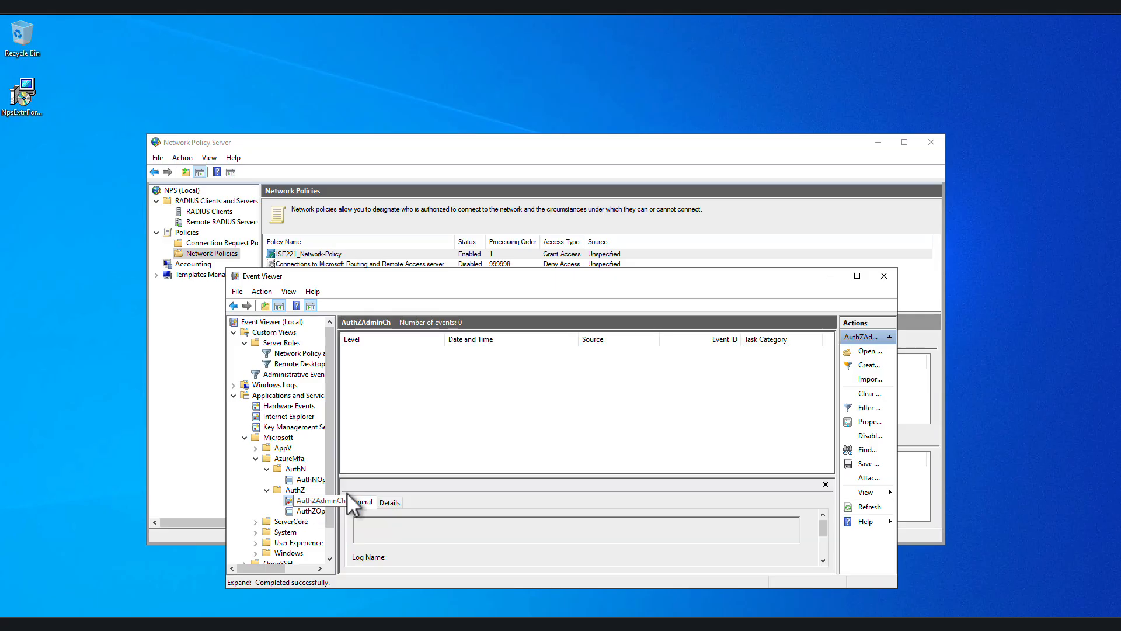
pyautogui.click(385, 503)
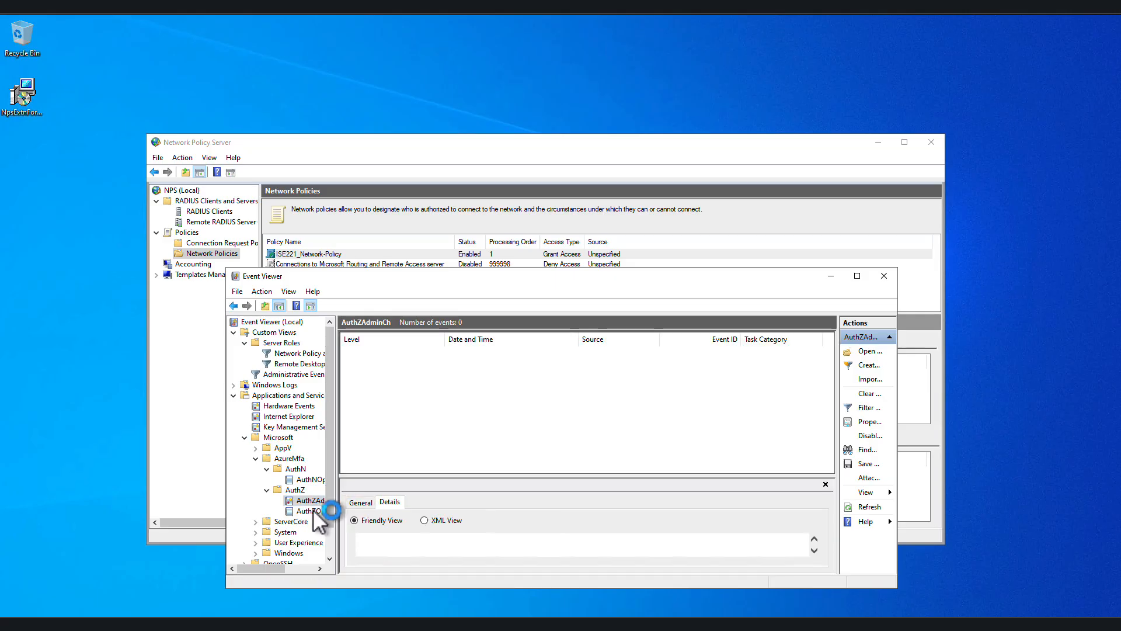
pyautogui.click(313, 510)
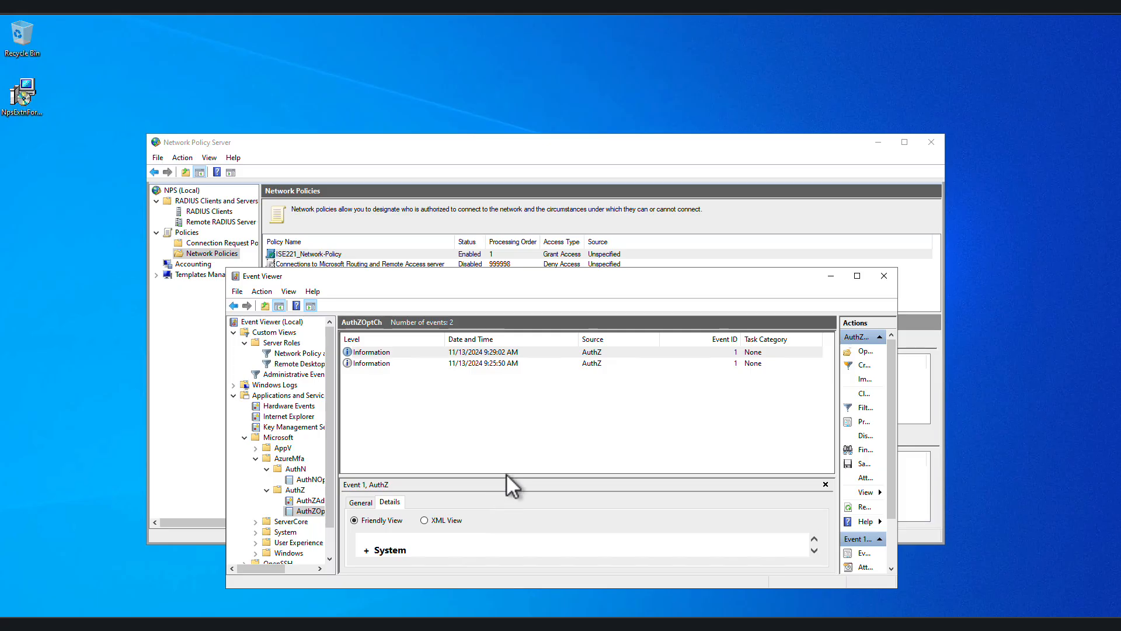
# Inspect both AuthZ events' details, highlighting Access Accepted users and the Azure MFA Success response.
pyautogui.moveTo(508, 464); pyautogui.dragTo(515, 404)
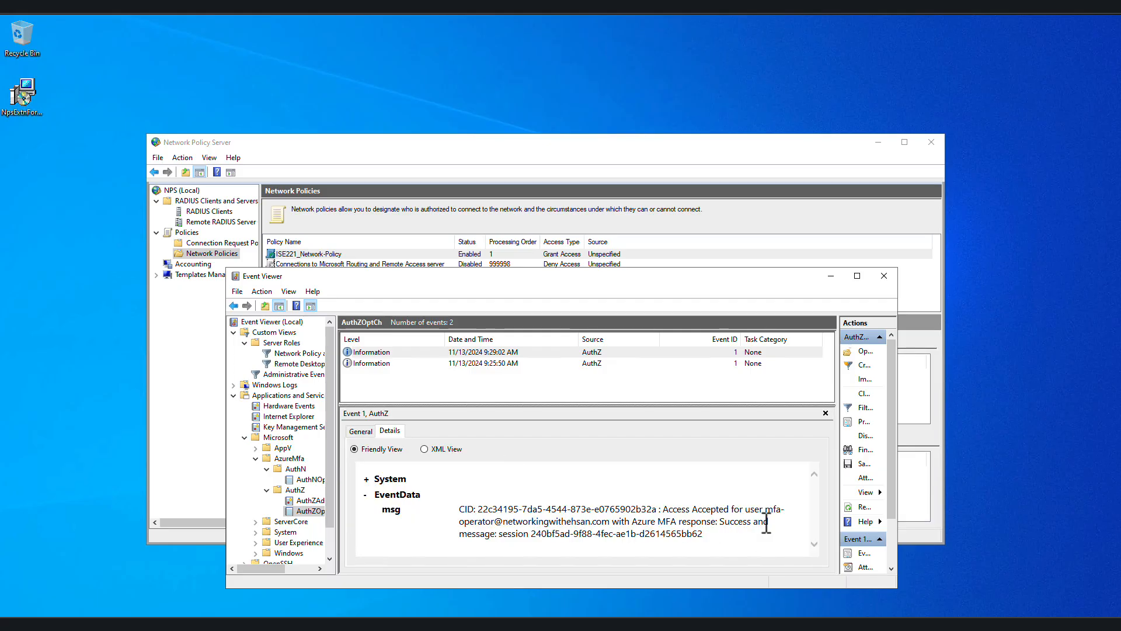
pyautogui.moveTo(769, 521); pyautogui.dragTo(459, 521)
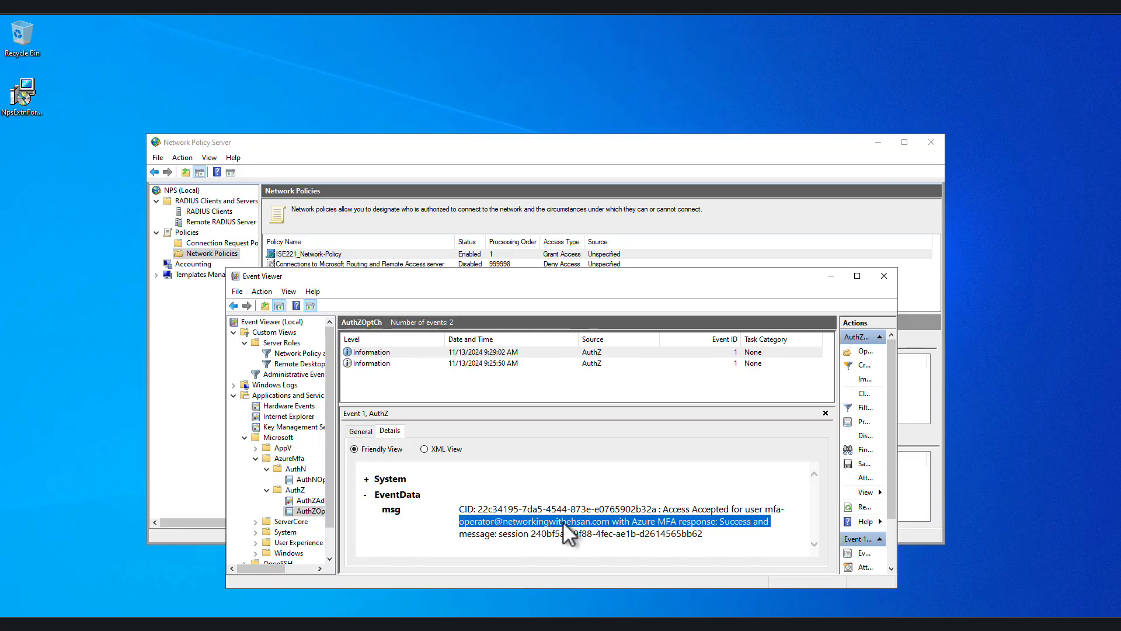
pyautogui.moveTo(783, 509); pyautogui.dragTo(755, 509)
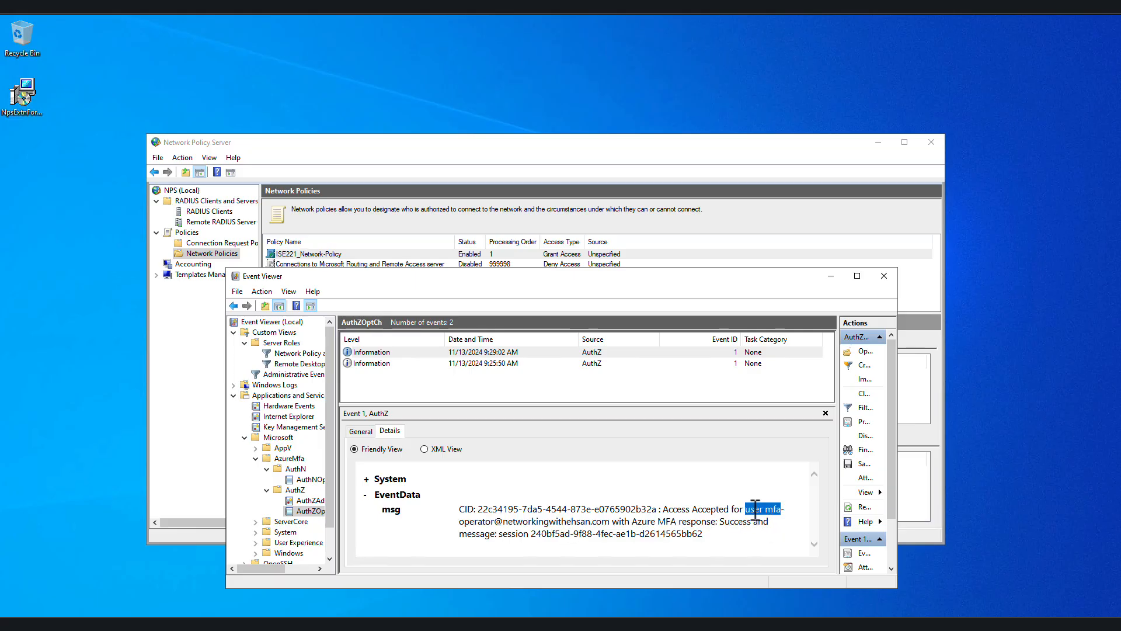
pyautogui.click(539, 363)
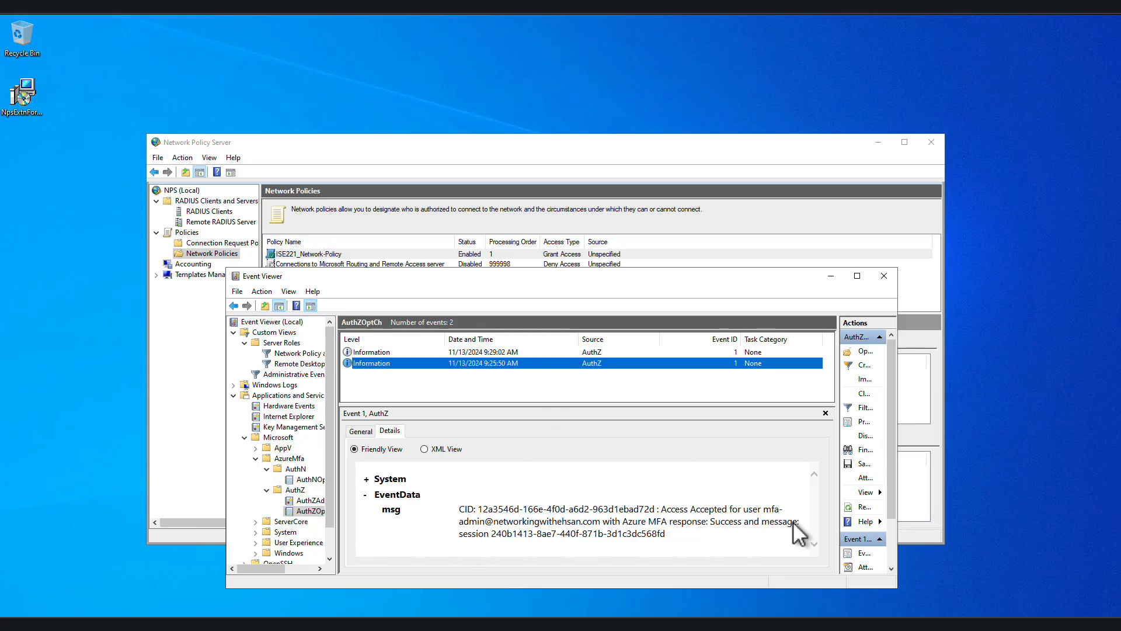
pyautogui.moveTo(764, 510); pyautogui.dragTo(600, 520)
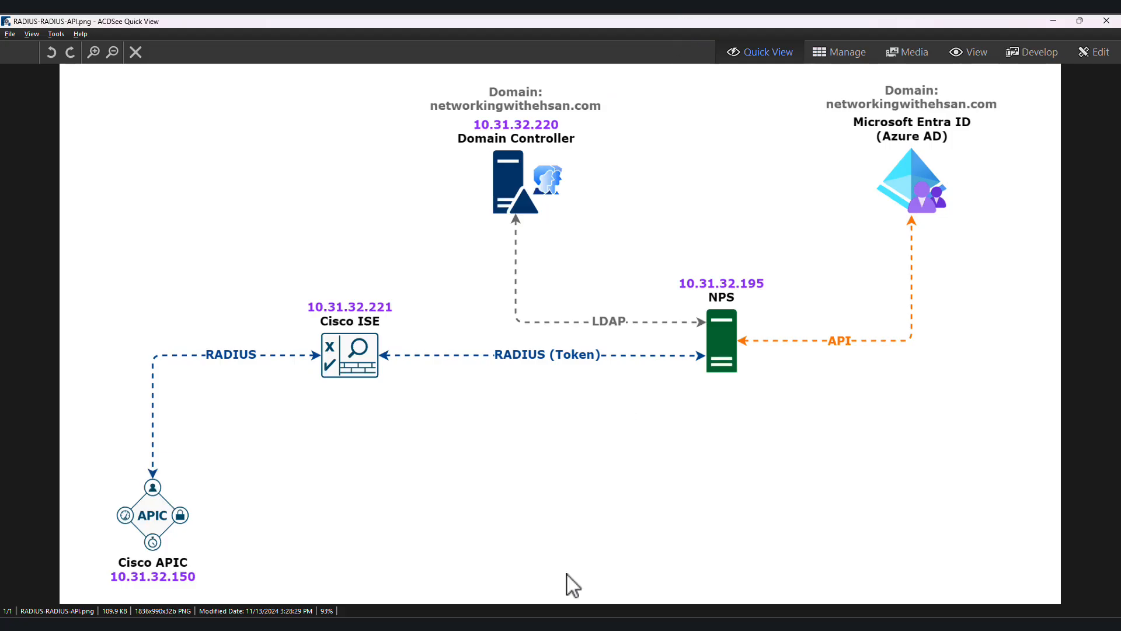
# Leave the remote session and bring up the ISE browser on the local desktop.
pyautogui.moveTo(559, 627)
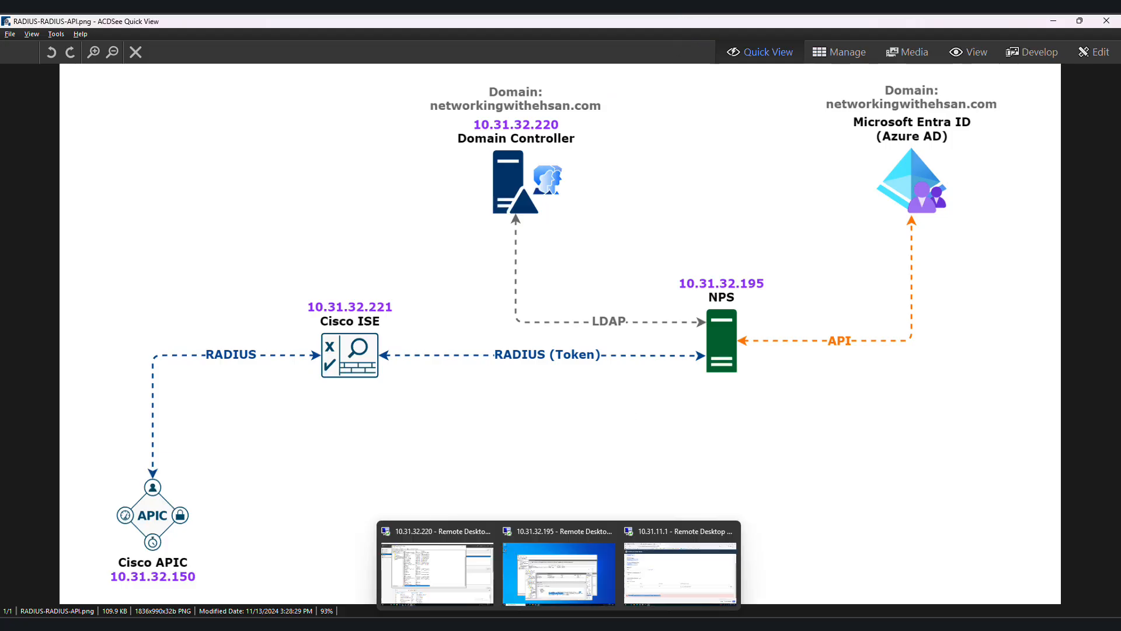
pyautogui.click(670, 579)
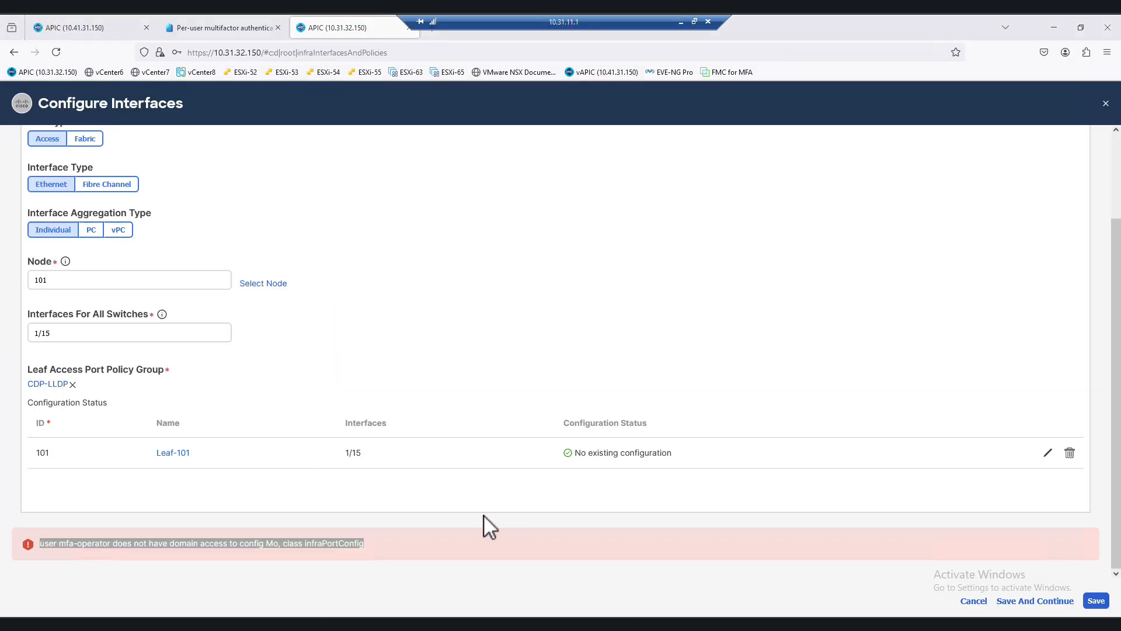
pyautogui.click(681, 21)
pyautogui.moveTo(94, 624)
pyautogui.click(163, 523)
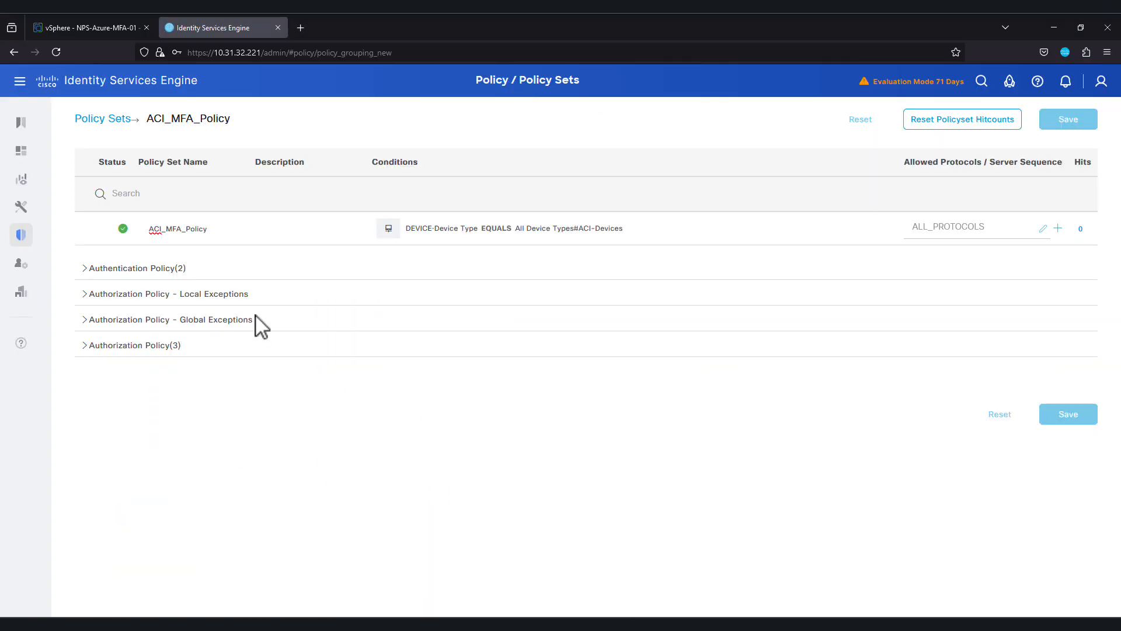
# Show RADIUS Live Logs for the last 30 minutes, open the admin user's summary report, then return.
pyautogui.moveTo(21, 185)
pyautogui.moveTo(21, 208)
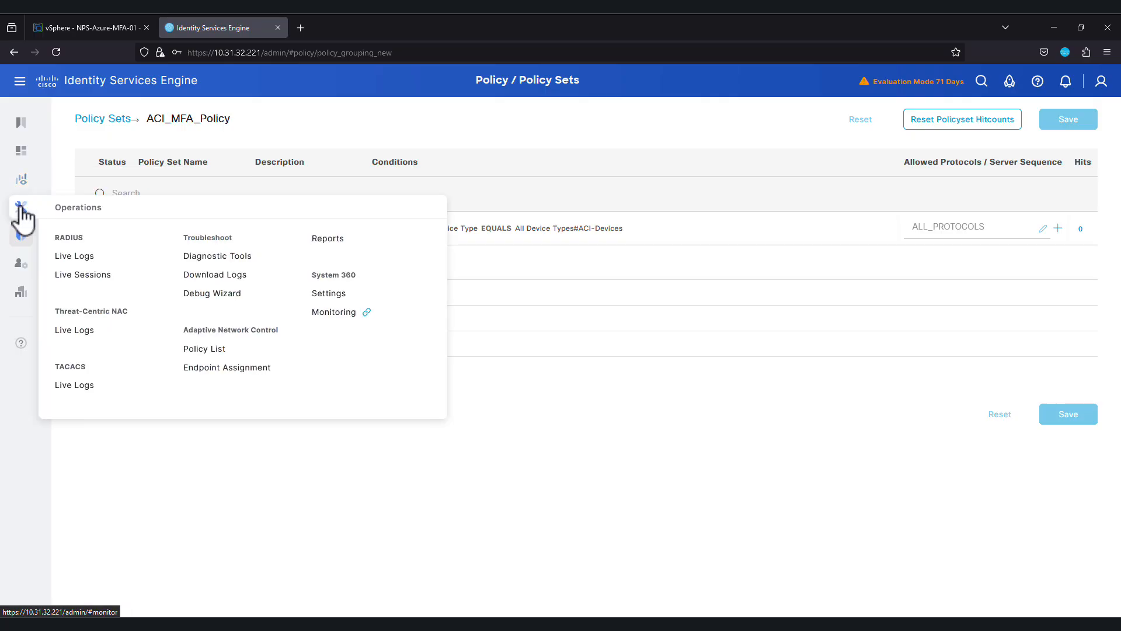
pyautogui.click(80, 257)
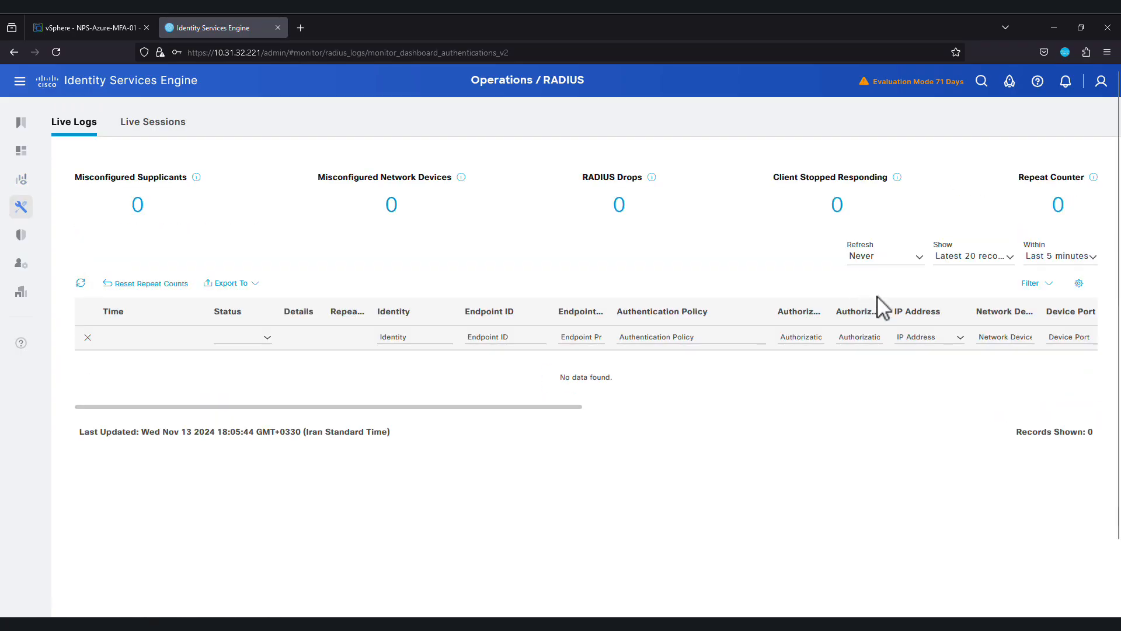
pyautogui.click(1054, 257)
pyautogui.click(1057, 319)
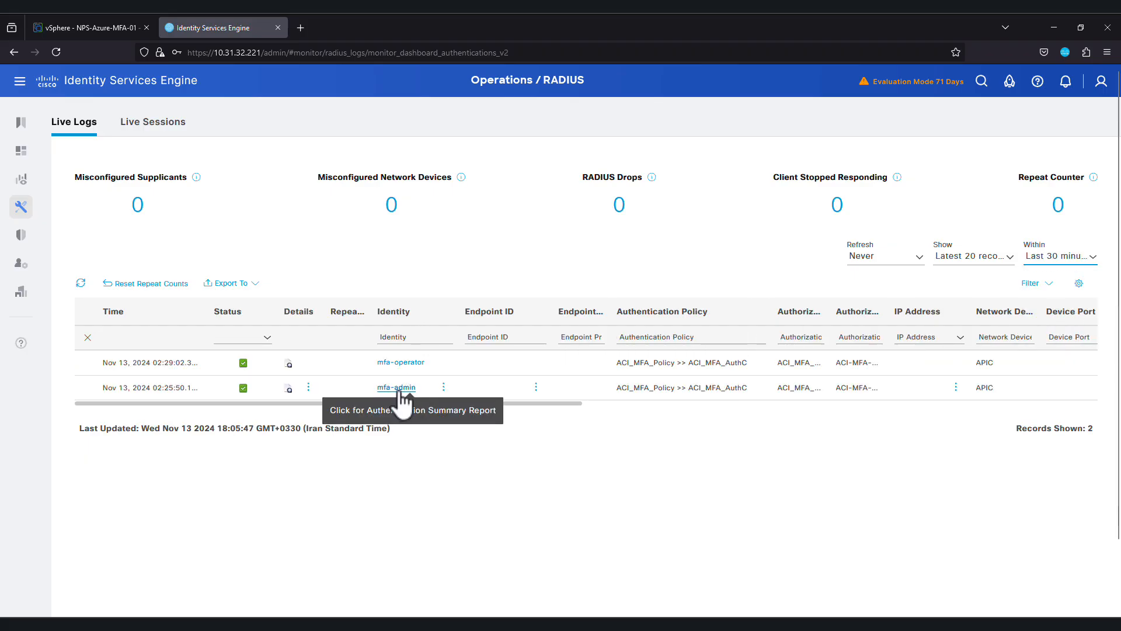
pyautogui.click(399, 390)
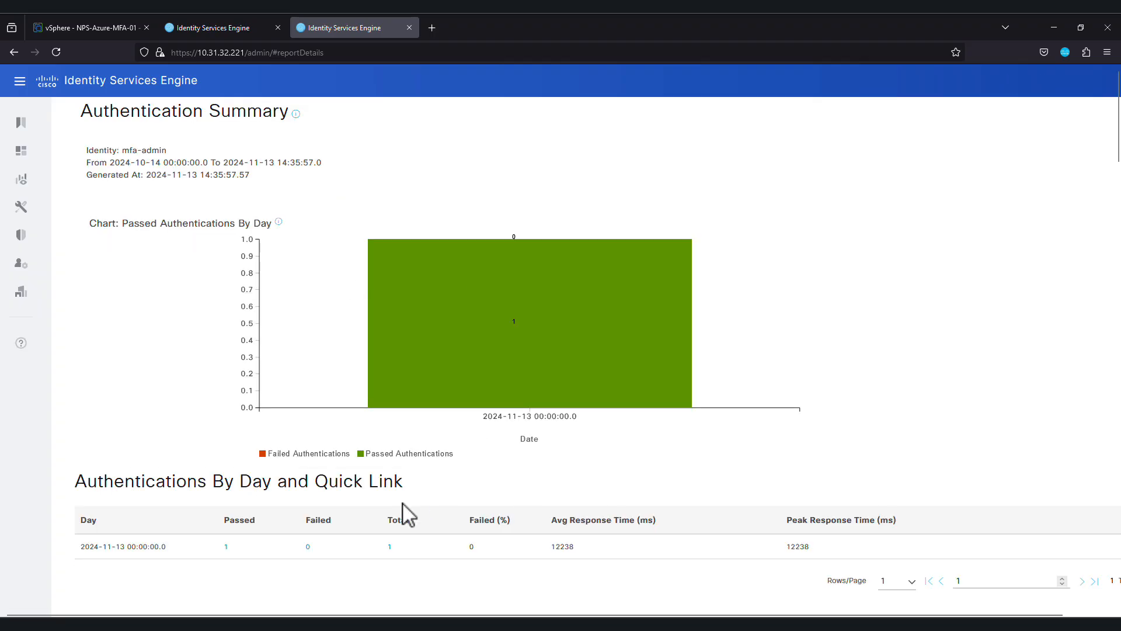
pyautogui.click(224, 28)
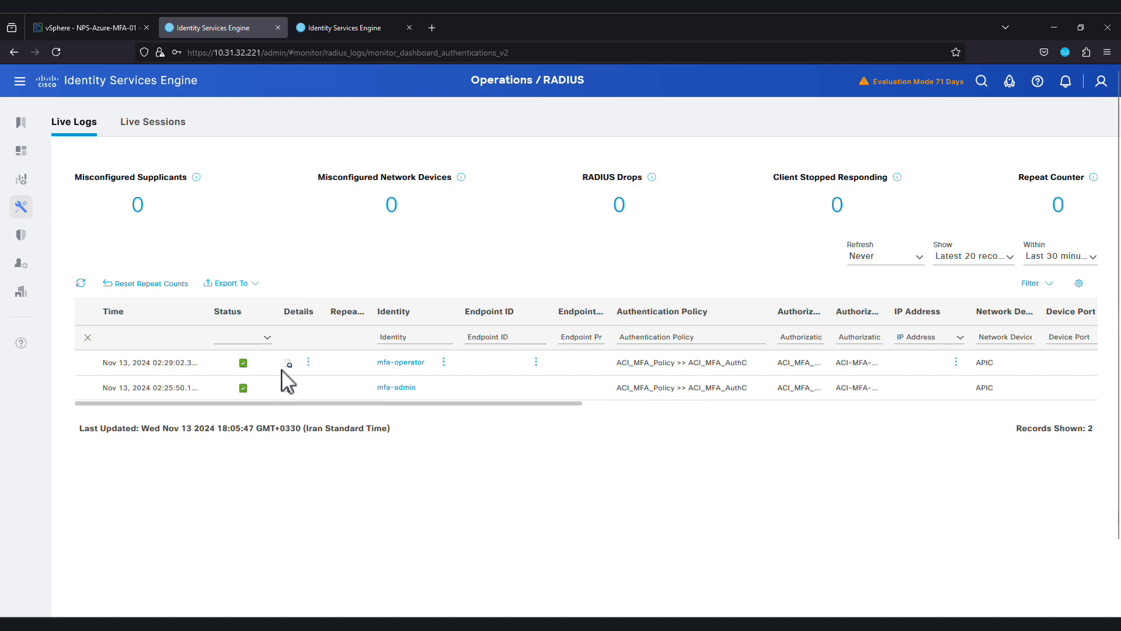
# Open the admin login's detail report and highlight its username and ACI-MFA-Admin authorization profile.
pyautogui.click(290, 390)
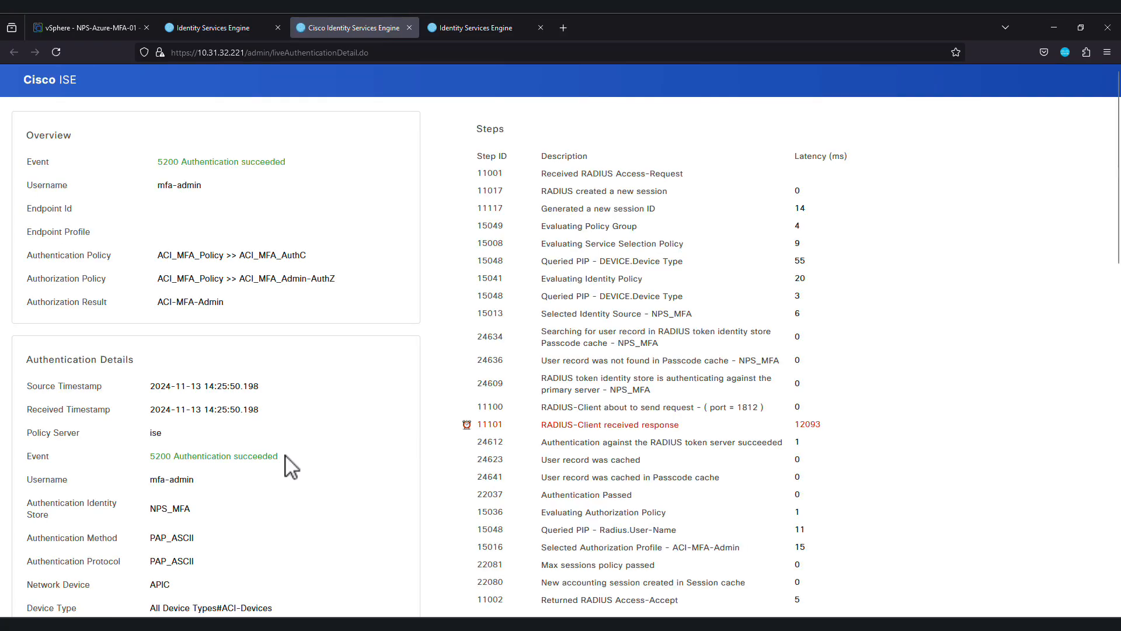
pyautogui.moveTo(285, 456); pyautogui.dragTo(149, 487)
pyautogui.scroll(-3, 236, 514)
pyautogui.moveTo(279, 430); pyautogui.dragTo(159, 433)
pyautogui.moveTo(233, 498); pyautogui.dragTo(26, 500)
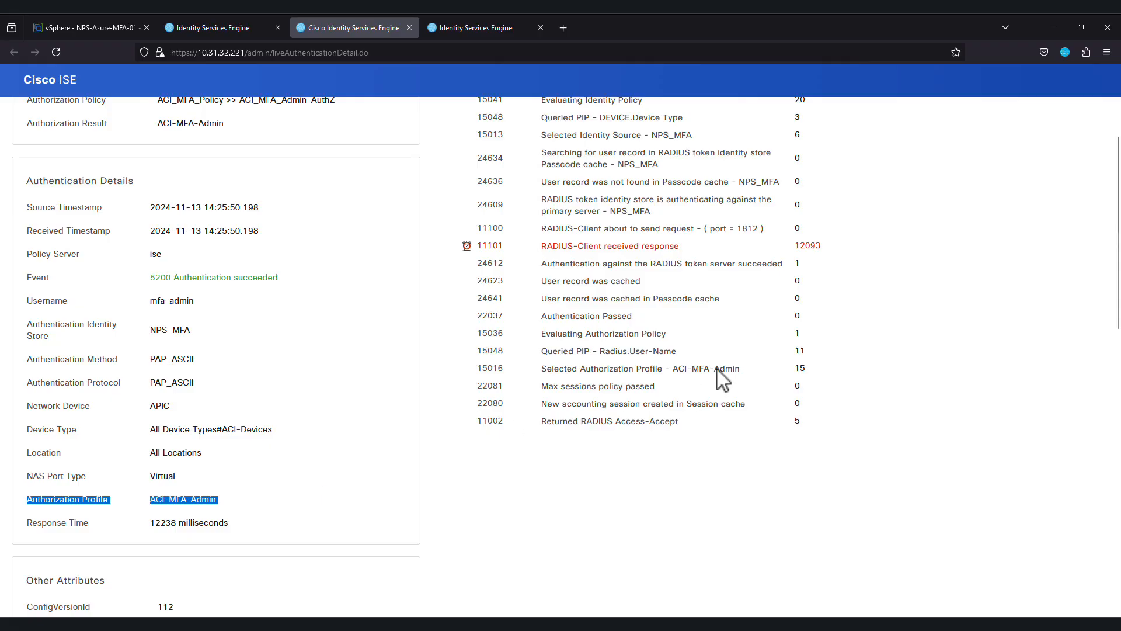
pyautogui.scroll(3, 724, 368)
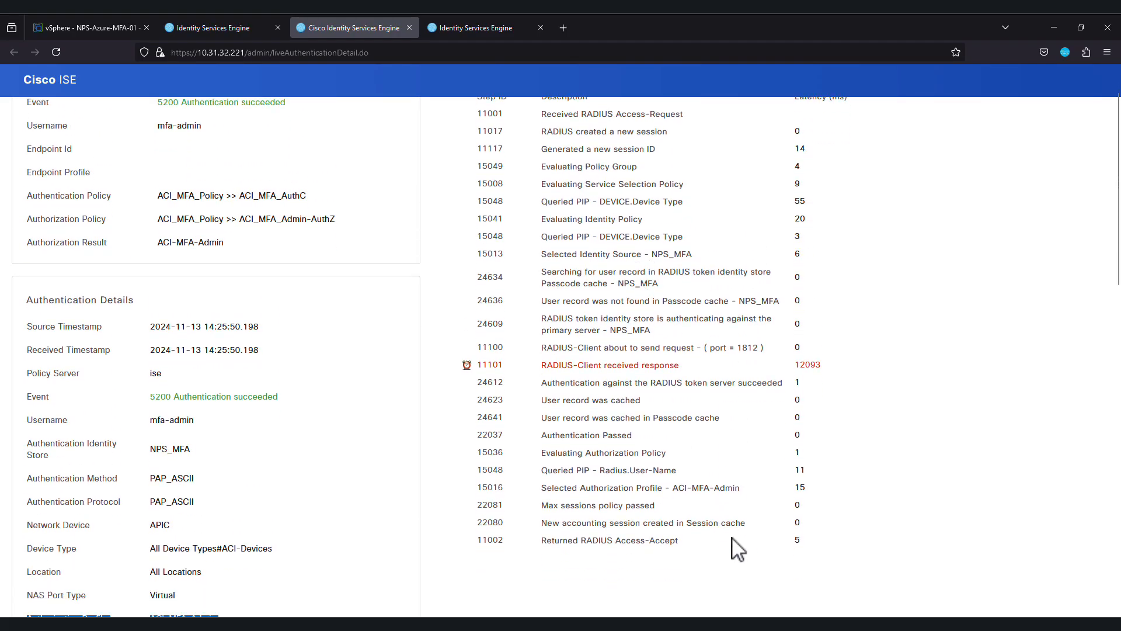
# Review the authentication steps and the Result's cisco-av-pair shell:domains=all/admin/admin, then return to Live Logs.
pyautogui.moveTo(678, 540); pyautogui.dragTo(498, 131)
pyautogui.click(526, 317)
pyautogui.scroll(-3, 257, 431)
pyautogui.scroll(-8, 254, 435)
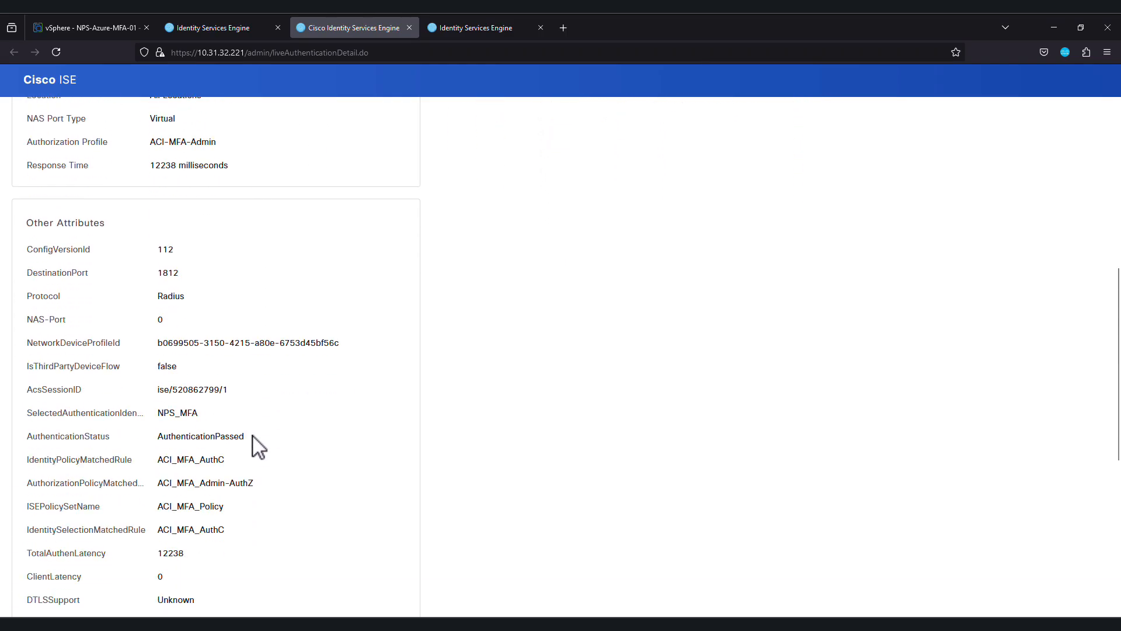
pyautogui.scroll(-5, 252, 435)
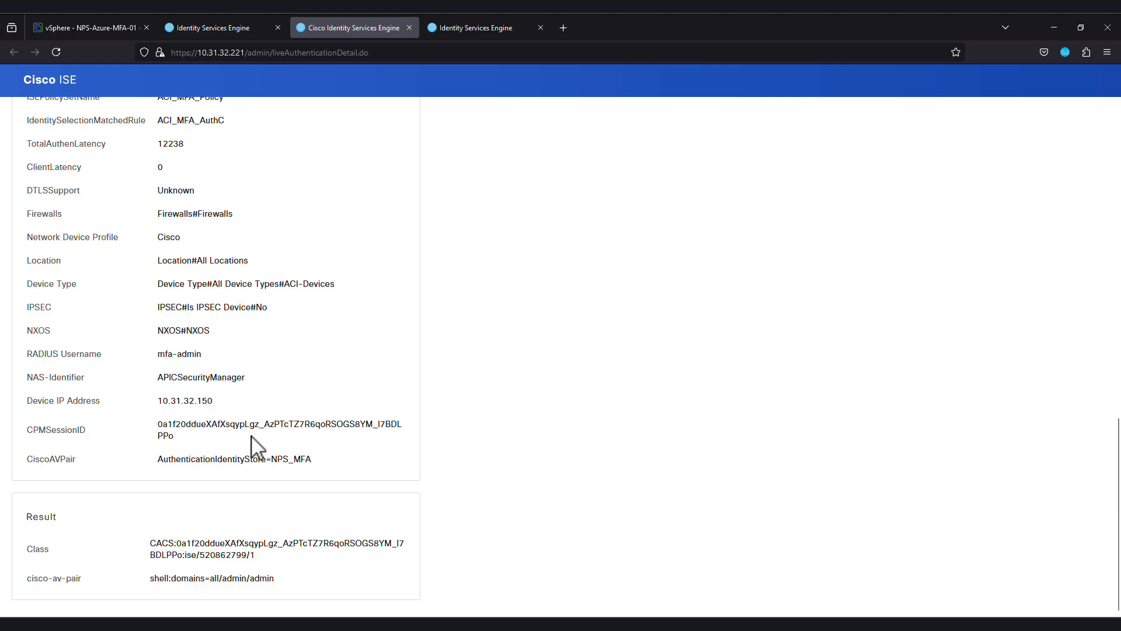
pyautogui.moveTo(275, 578); pyautogui.dragTo(147, 543)
pyautogui.click(461, 514)
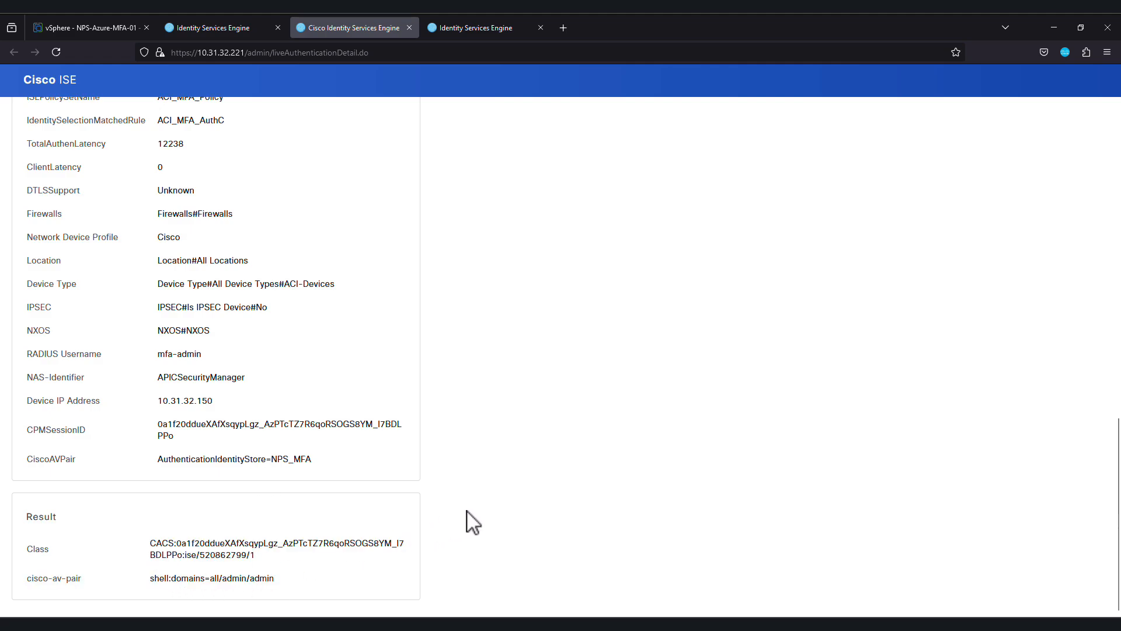
pyautogui.click(229, 29)
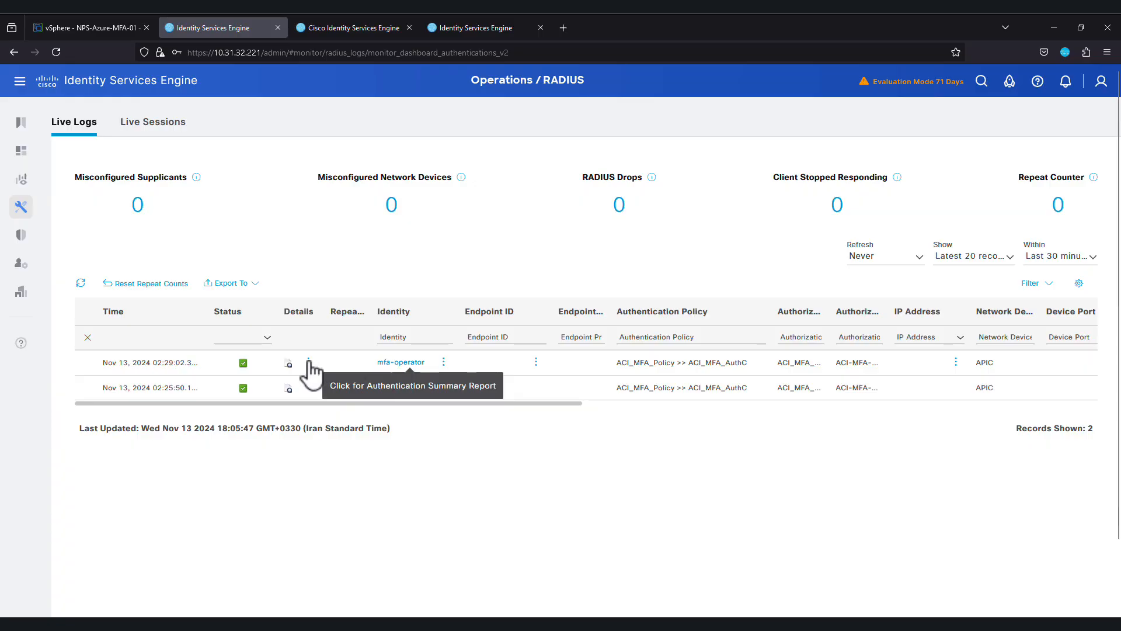
# Review the operator login's report: 5200 success, NPS_MFA cache step, ACI-MFA-Operator and shell:domains=all//admin.
pyautogui.click(290, 365)
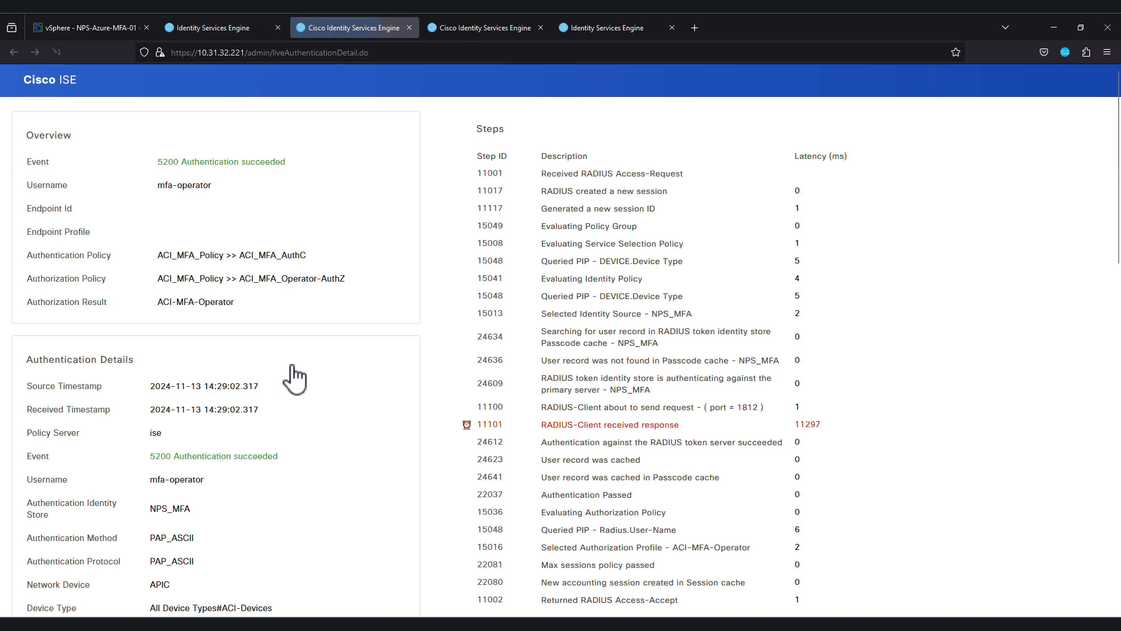
pyautogui.moveTo(284, 455); pyautogui.dragTo(147, 461)
pyautogui.moveTo(207, 480); pyautogui.dragTo(146, 480)
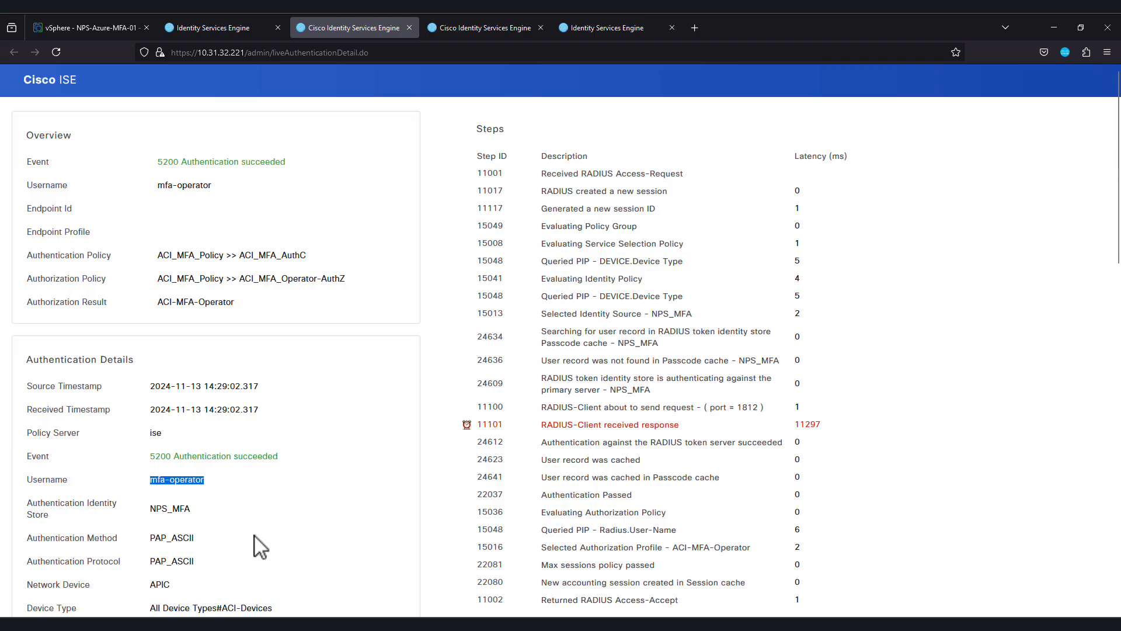
pyautogui.scroll(-2, 303, 493)
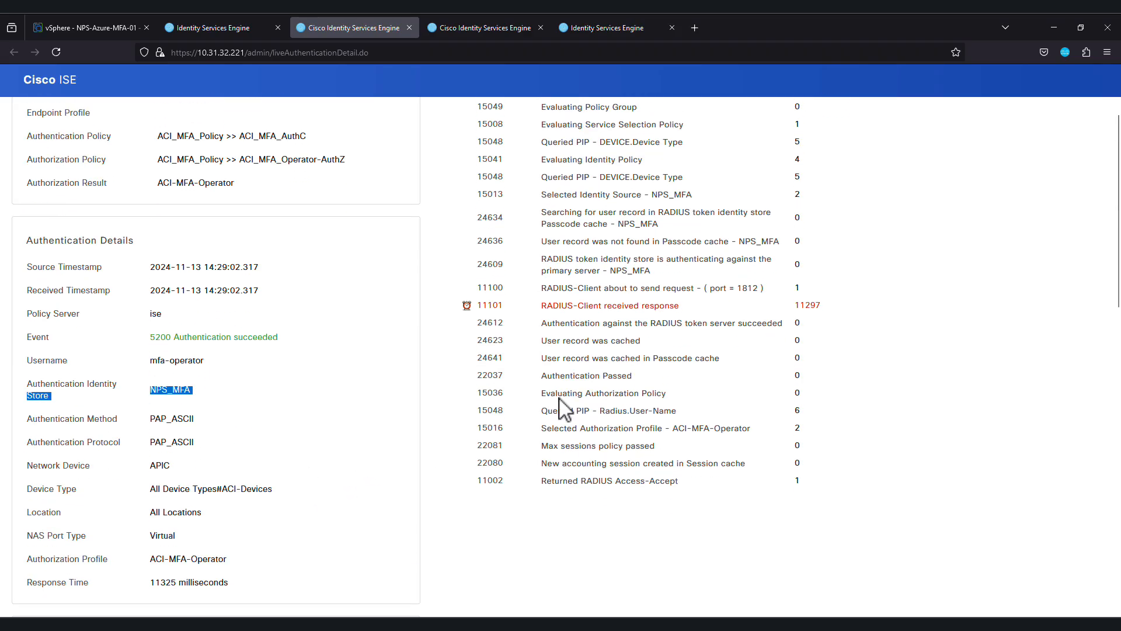
pyautogui.moveTo(659, 225); pyautogui.dragTo(539, 222)
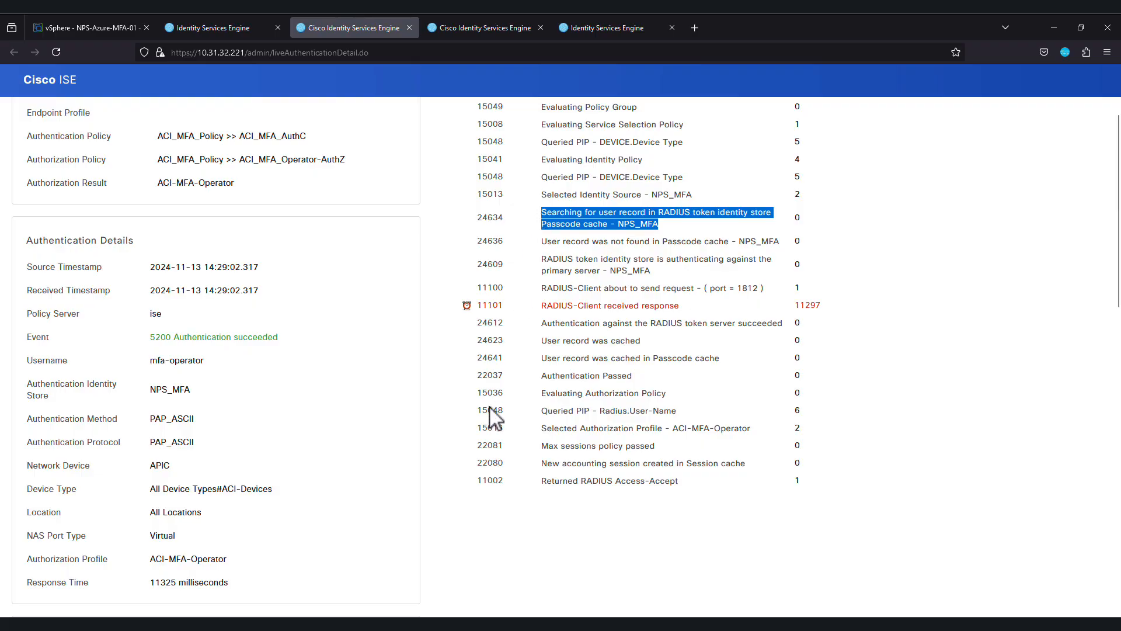
pyautogui.scroll(-8, 251, 455)
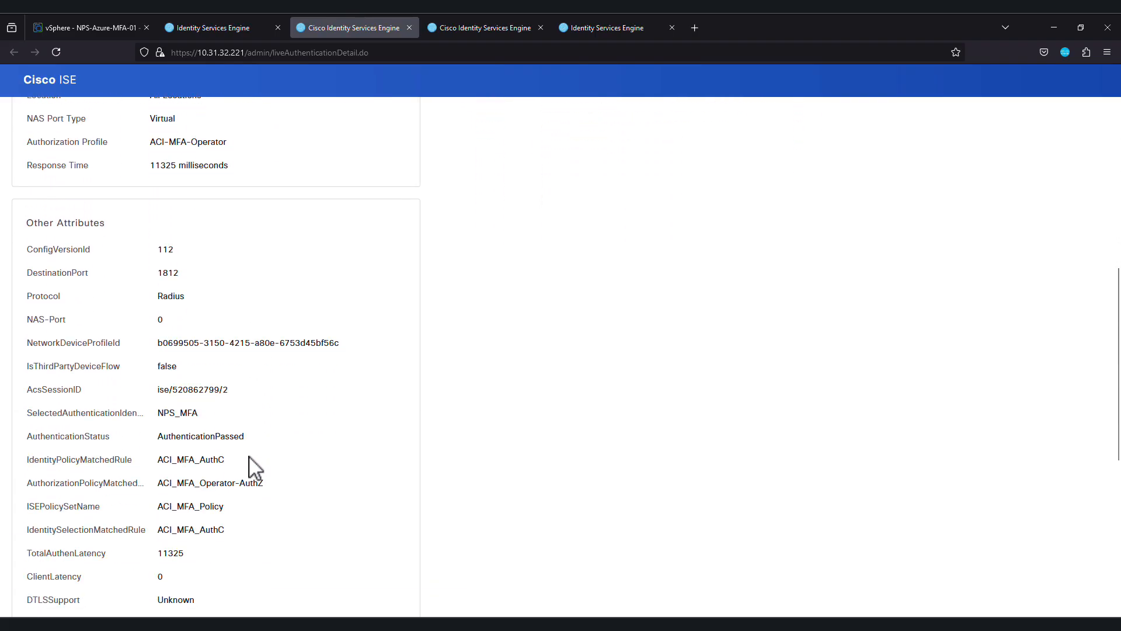
pyautogui.scroll(-6, 249, 456)
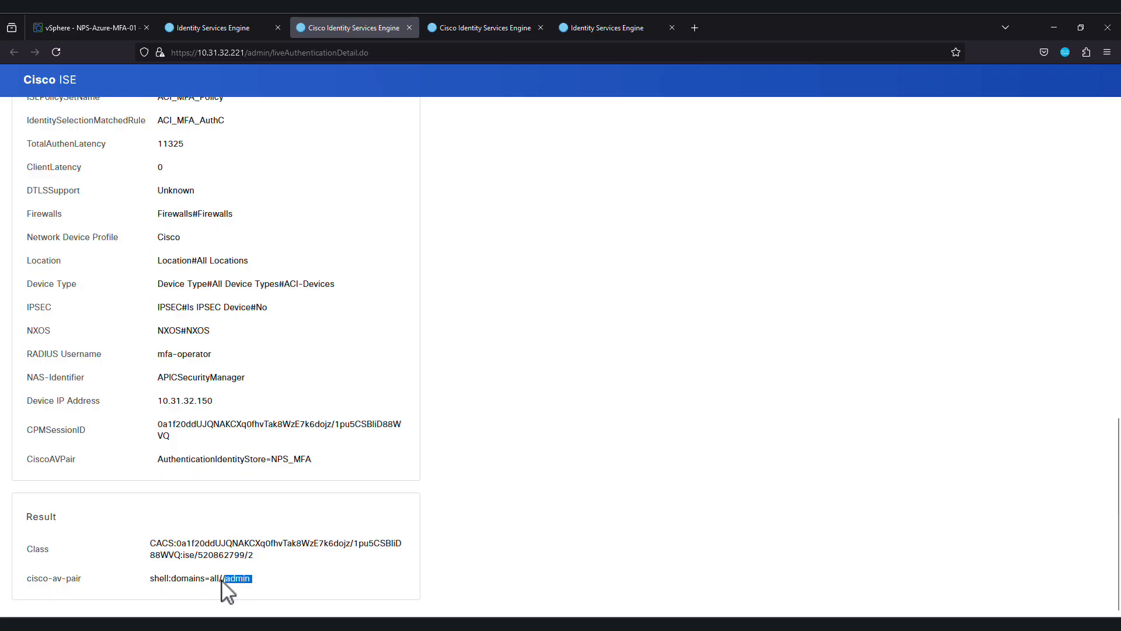
pyautogui.moveTo(257, 557); pyautogui.dragTo(146, 545)
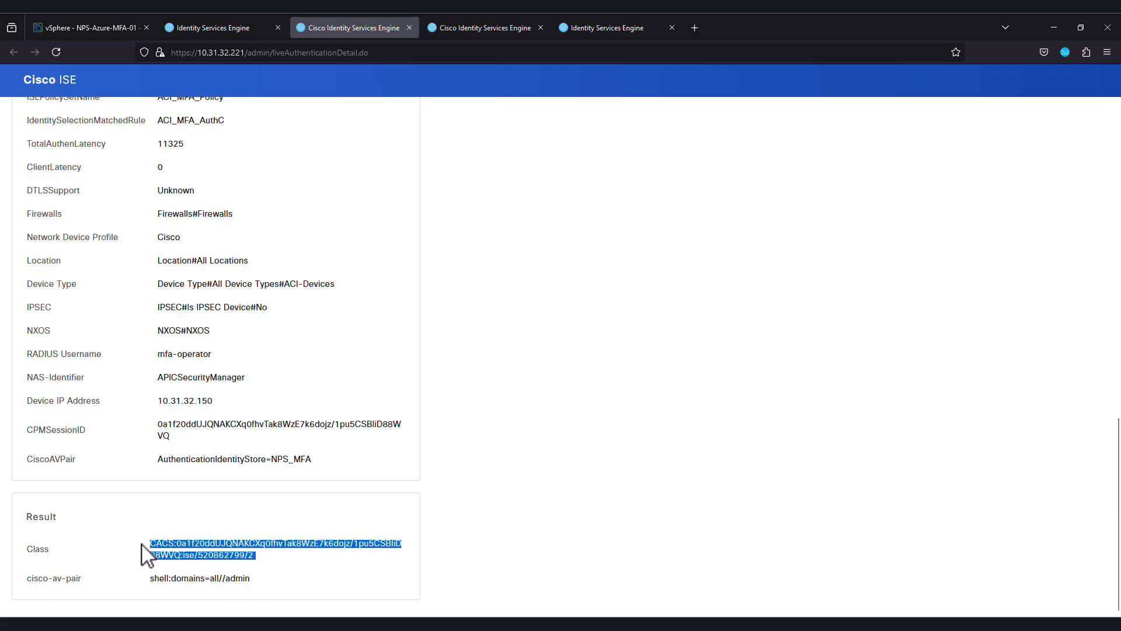
# Switch to the NPS server's Remote Desktop and launch Wireshark from the Start menu.
pyautogui.click(203, 36)
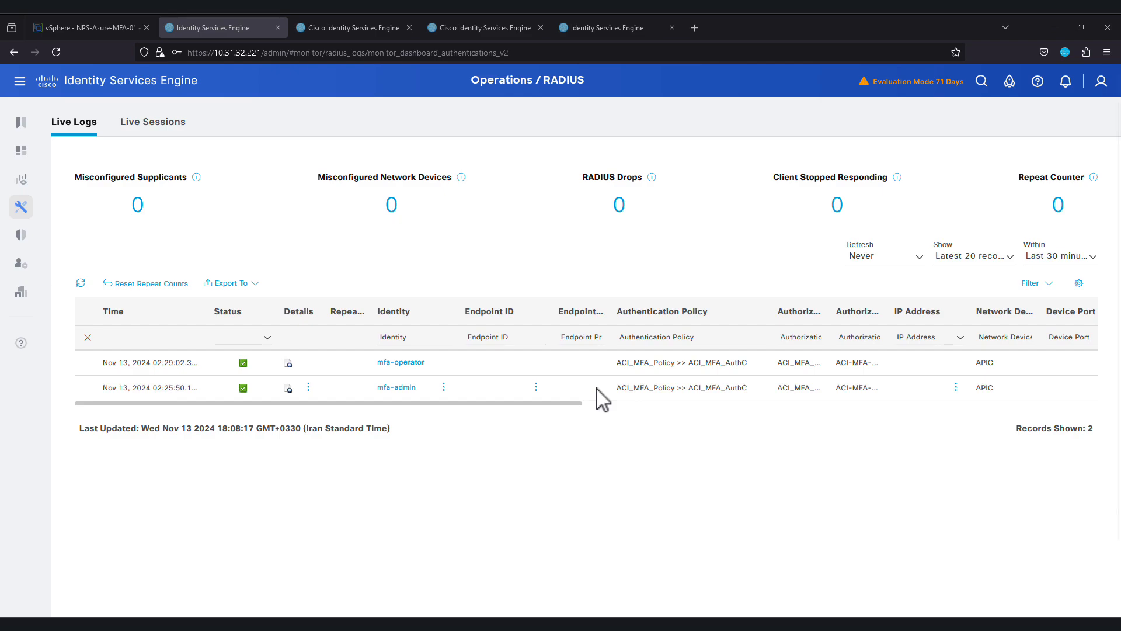
pyautogui.moveTo(559, 624)
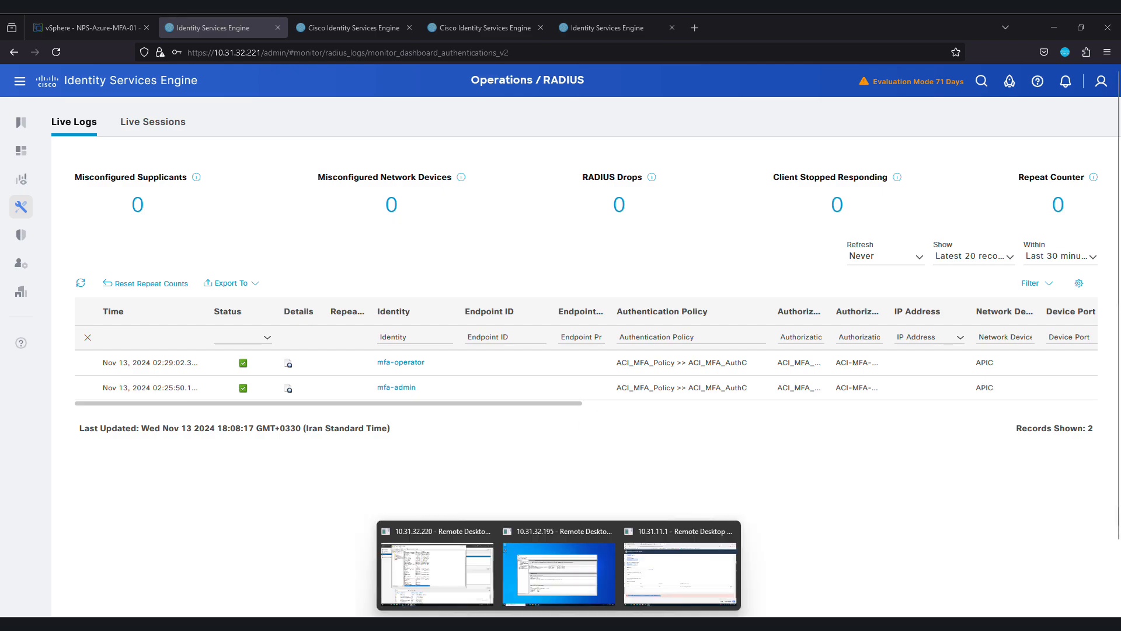
pyautogui.click(543, 552)
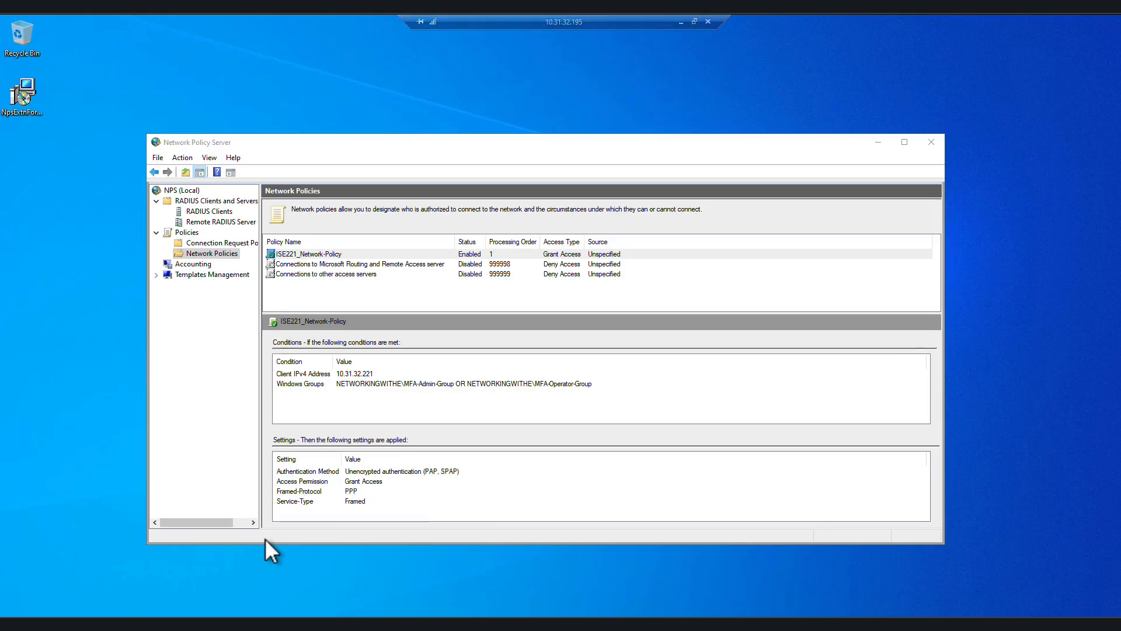
pyautogui.click(13, 624)
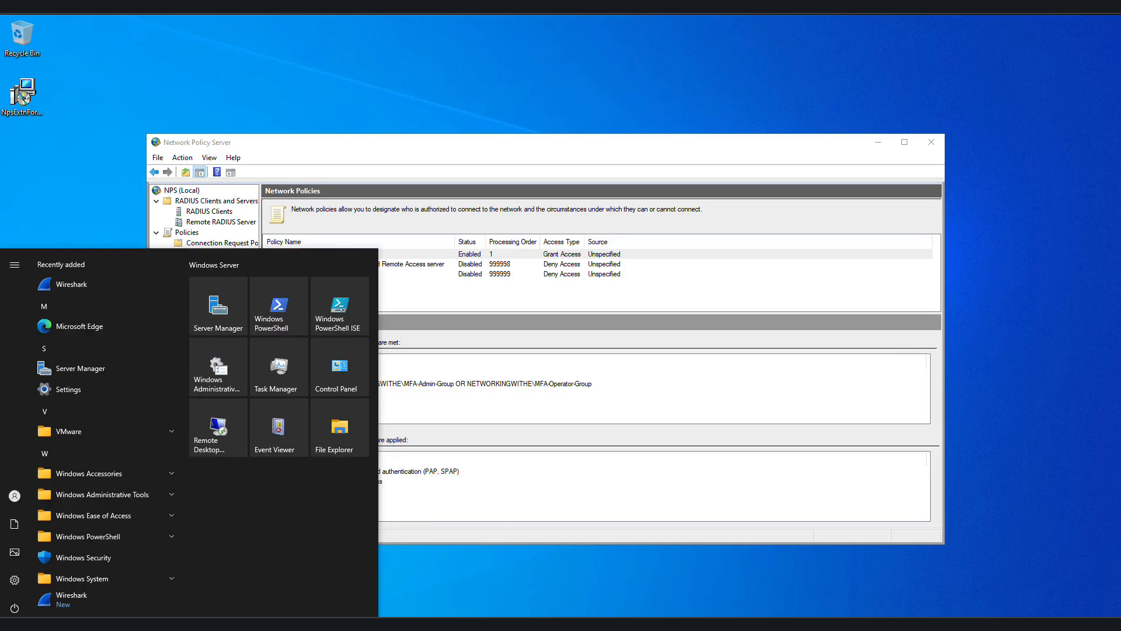
pyautogui.click(83, 284)
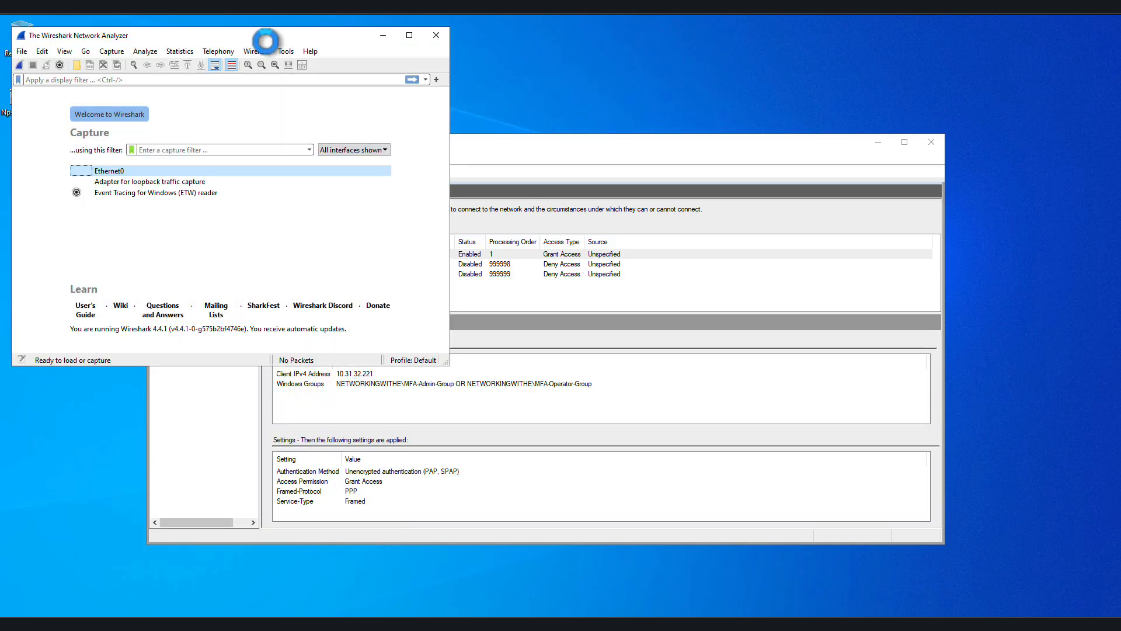
# Capture on Ethernet0 in Wireshark with a 'radius' display filter, then minimise the remote session.
pyautogui.doubleClick(111, 169)
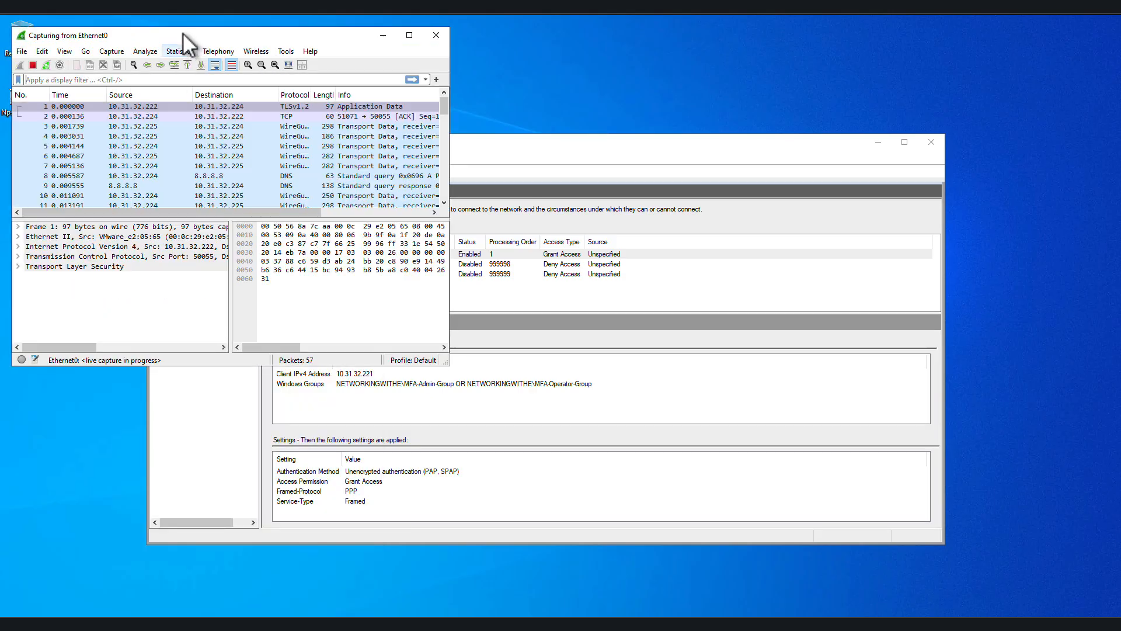
pyautogui.moveTo(143, 35); pyautogui.dragTo(383, 117)
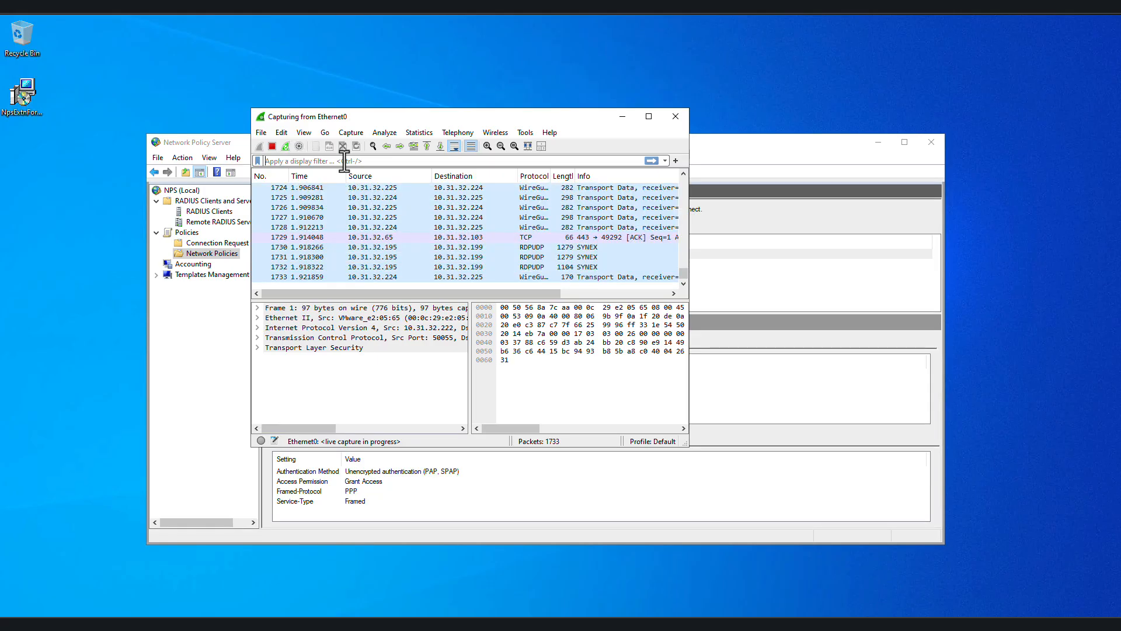
pyautogui.click(344, 162)
pyautogui.write('radius')
pyautogui.press('Return')
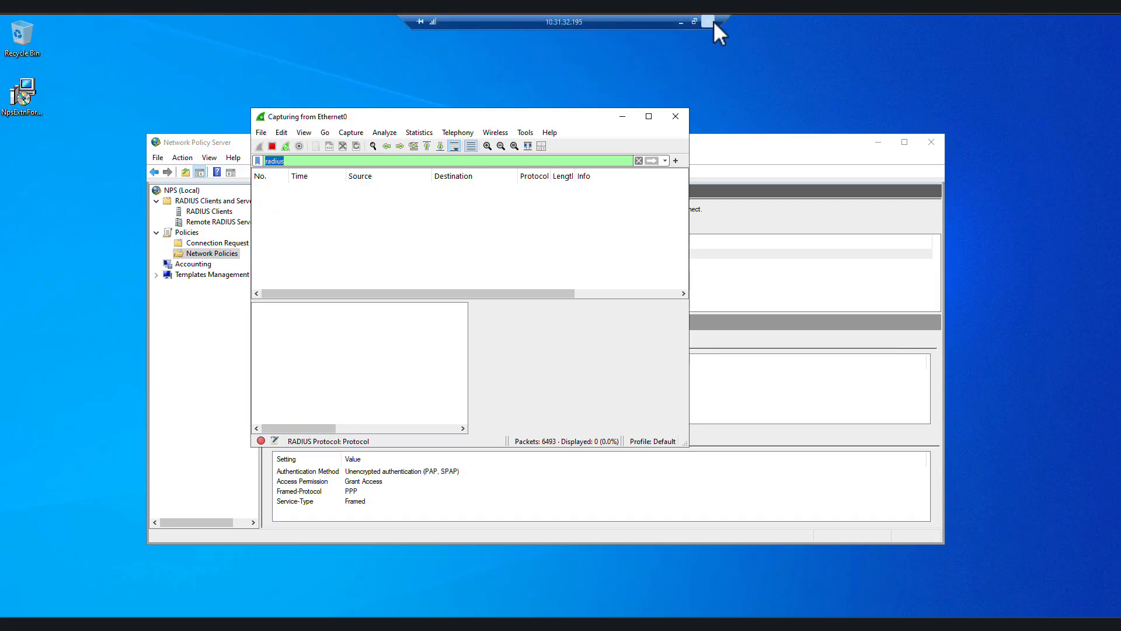
pyautogui.click(683, 22)
pyautogui.moveTo(562, 622)
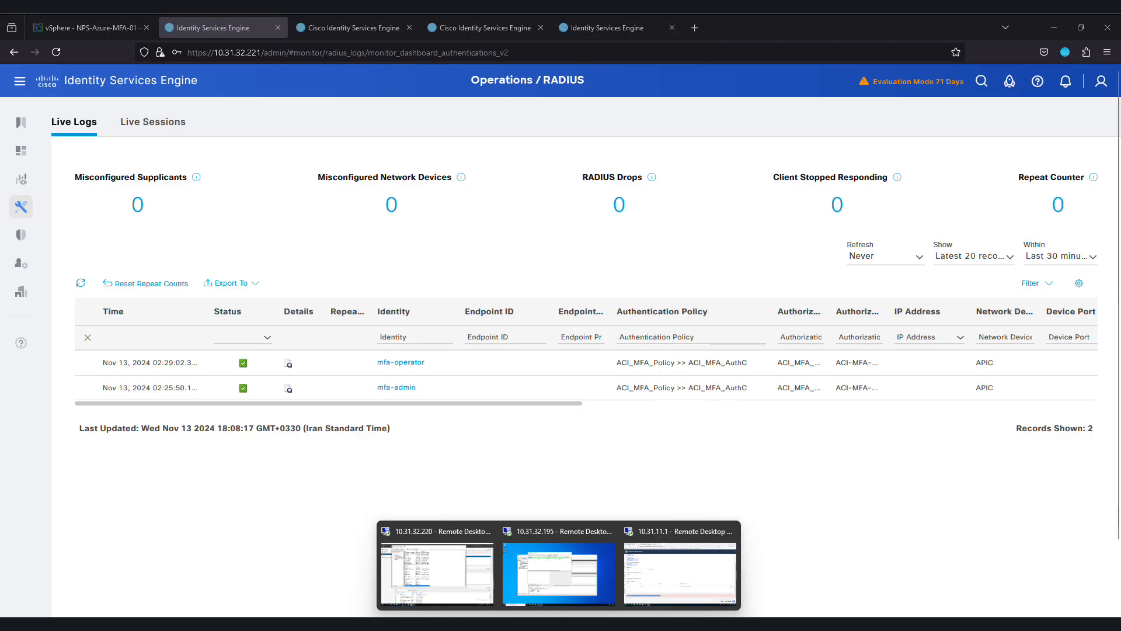
# In the APIC session, close Configure Interfaces and log out of the operator test account.
pyautogui.click(660, 587)
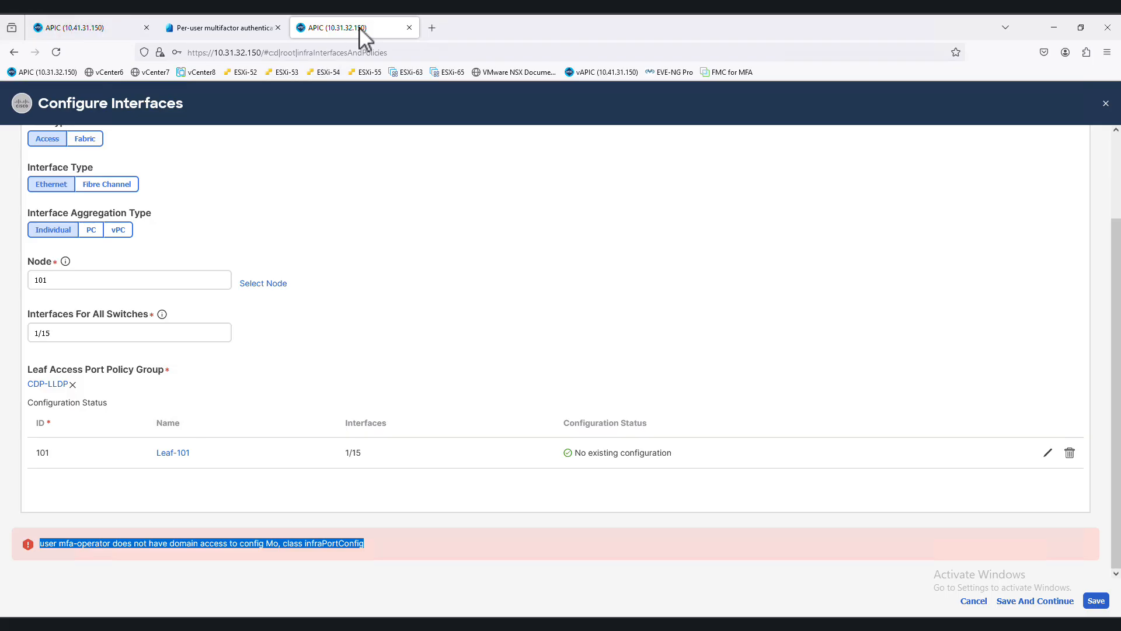
pyautogui.click(1106, 103)
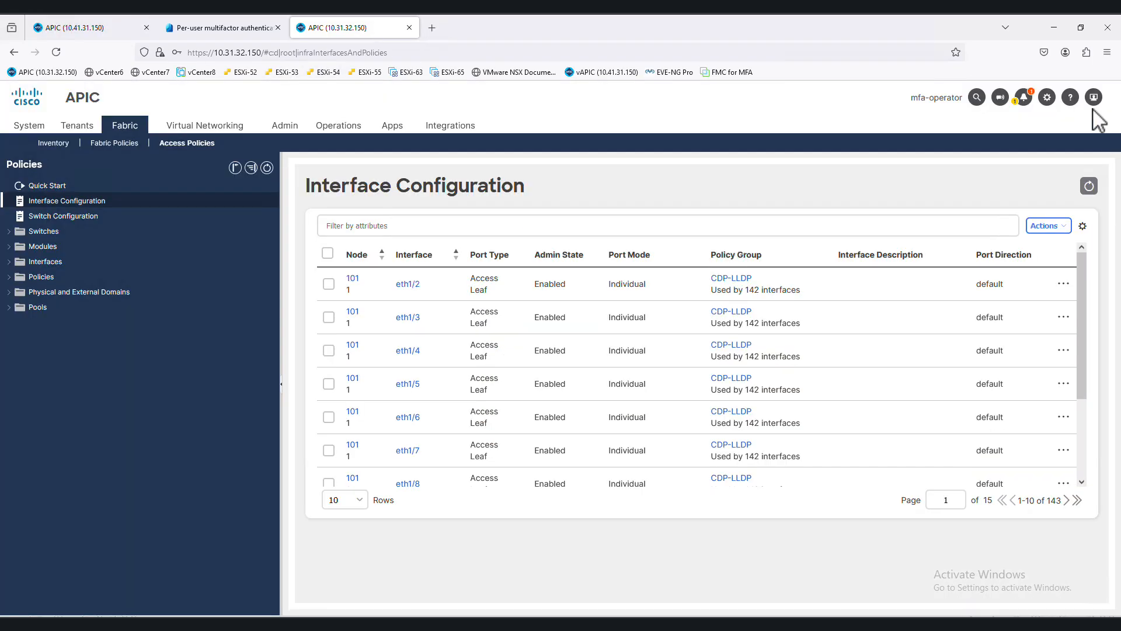
pyautogui.click(1094, 97)
pyautogui.click(1035, 245)
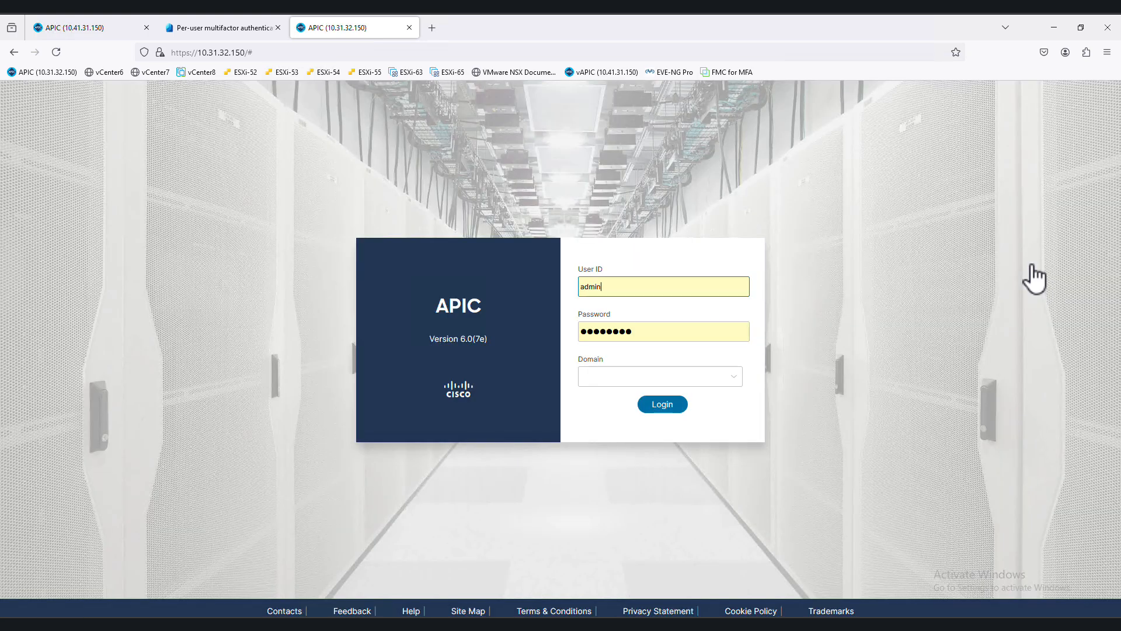
# Log in to APIC through the RADIUS domain as mfa-admin with its password.
pyautogui.click(641, 376)
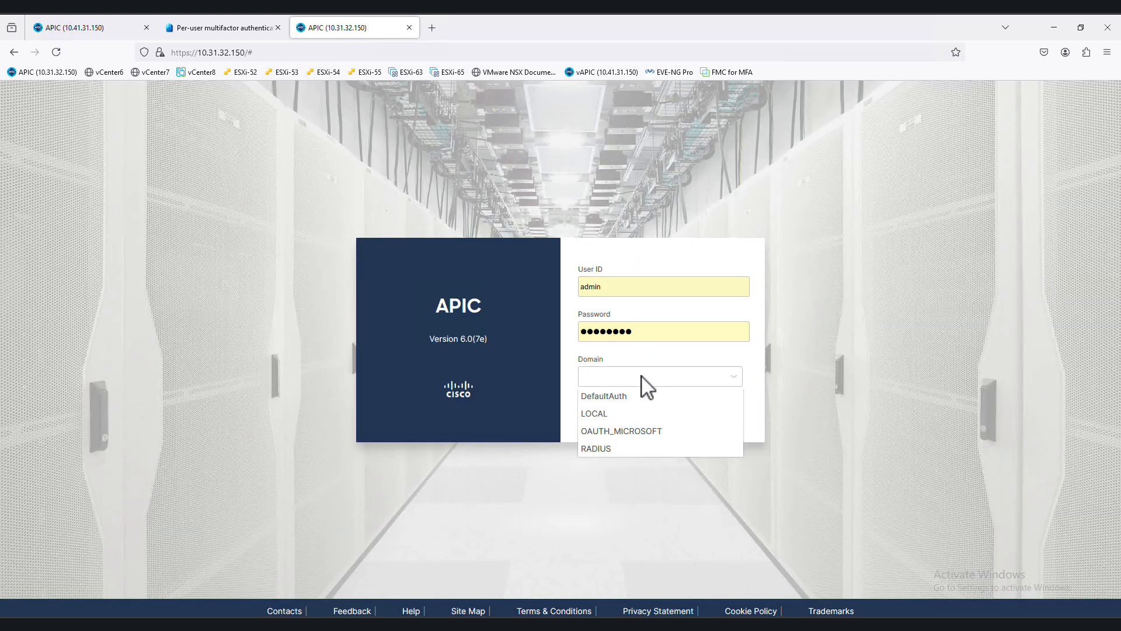
pyautogui.click(600, 448)
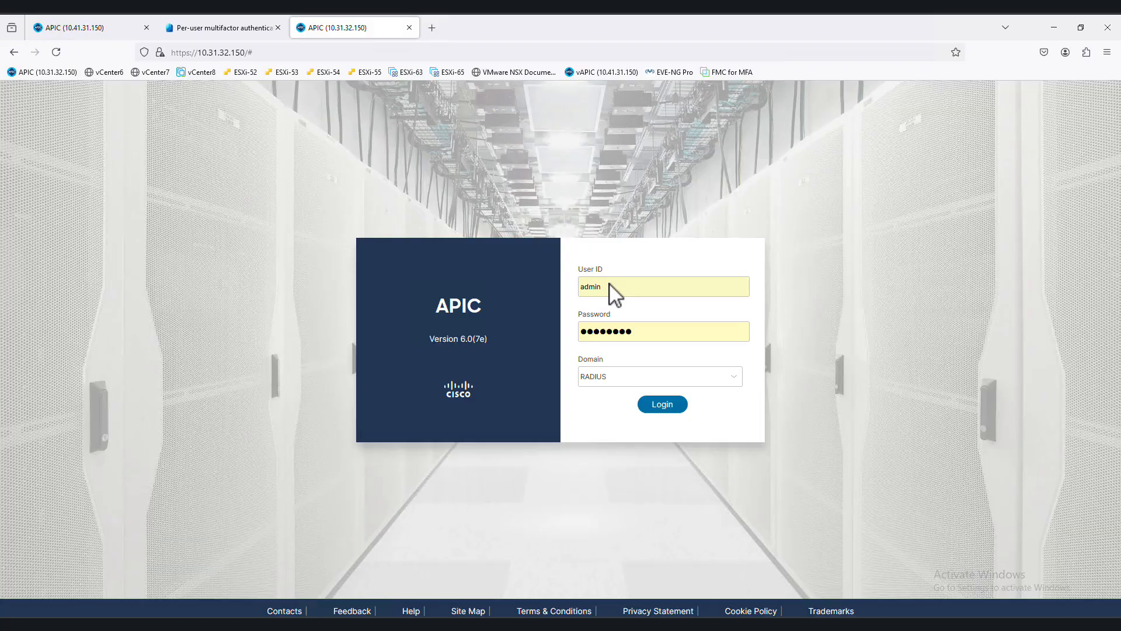
pyautogui.doubleClick(608, 282)
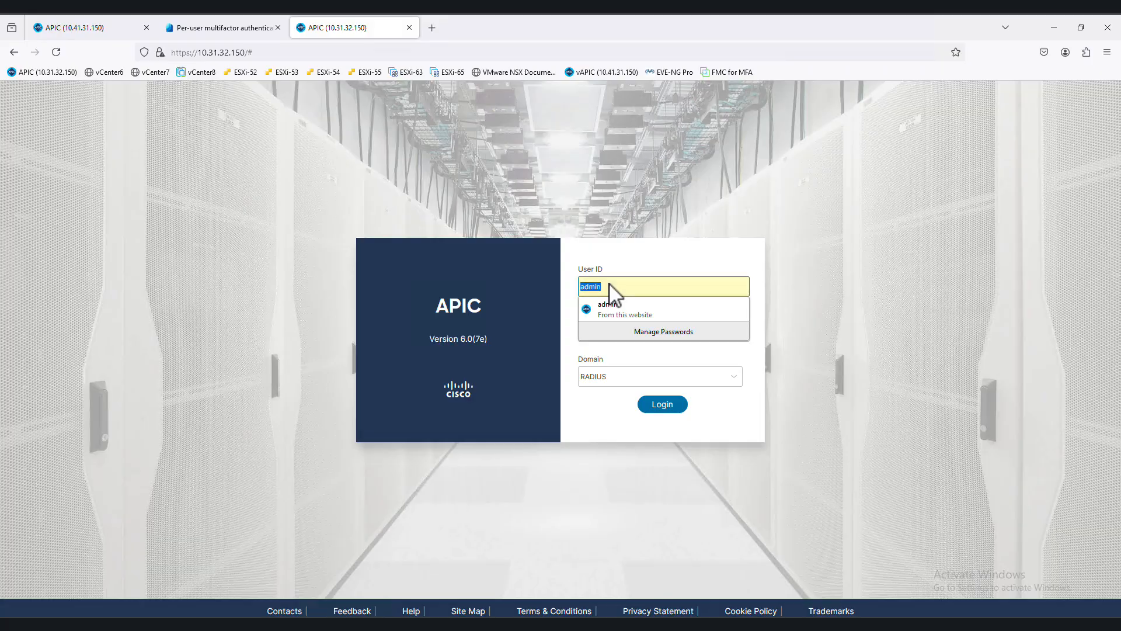
pyautogui.write('mfa-adm')
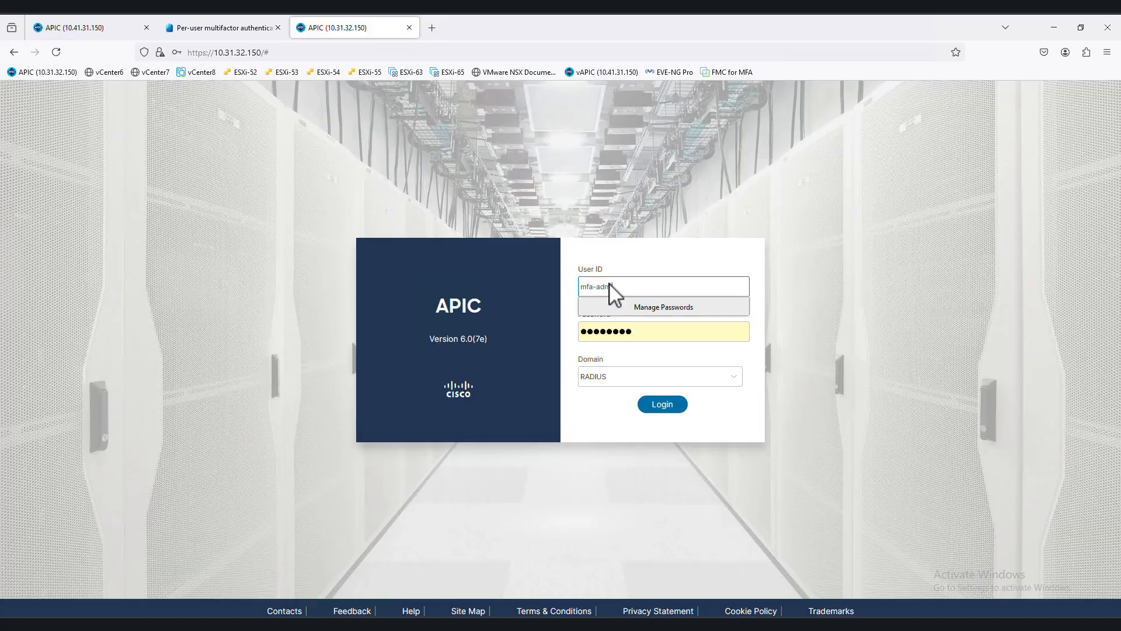
pyautogui.write('in')
pyautogui.press('Tab')
pyautogui.write('***')
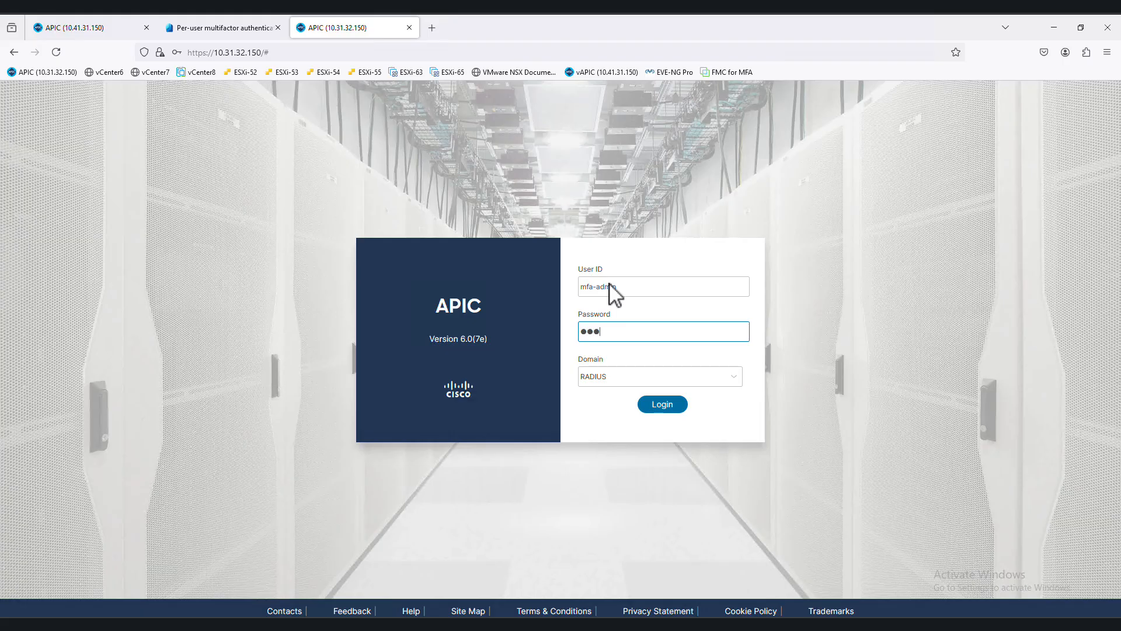
pyautogui.write('*****')
pyautogui.press('Return')
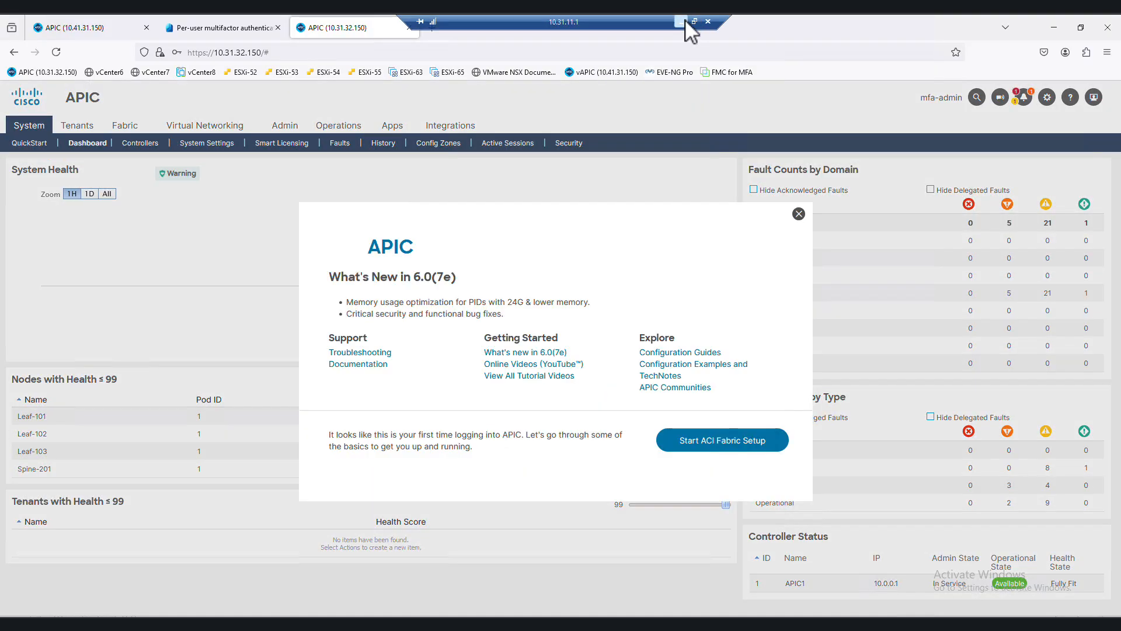
pyautogui.click(685, 20)
# On the NPS server, enlarge Wireshark, inspect the four RADIUS packets and expand the first request's RADIUS details.
pyautogui.click(558, 627)
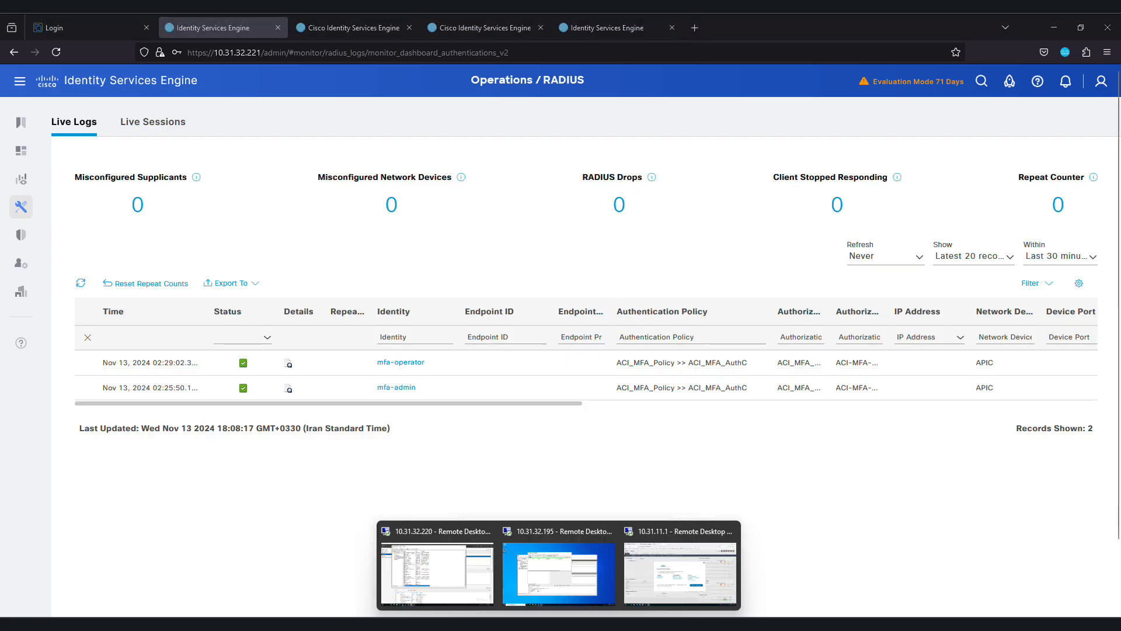
pyautogui.click(544, 582)
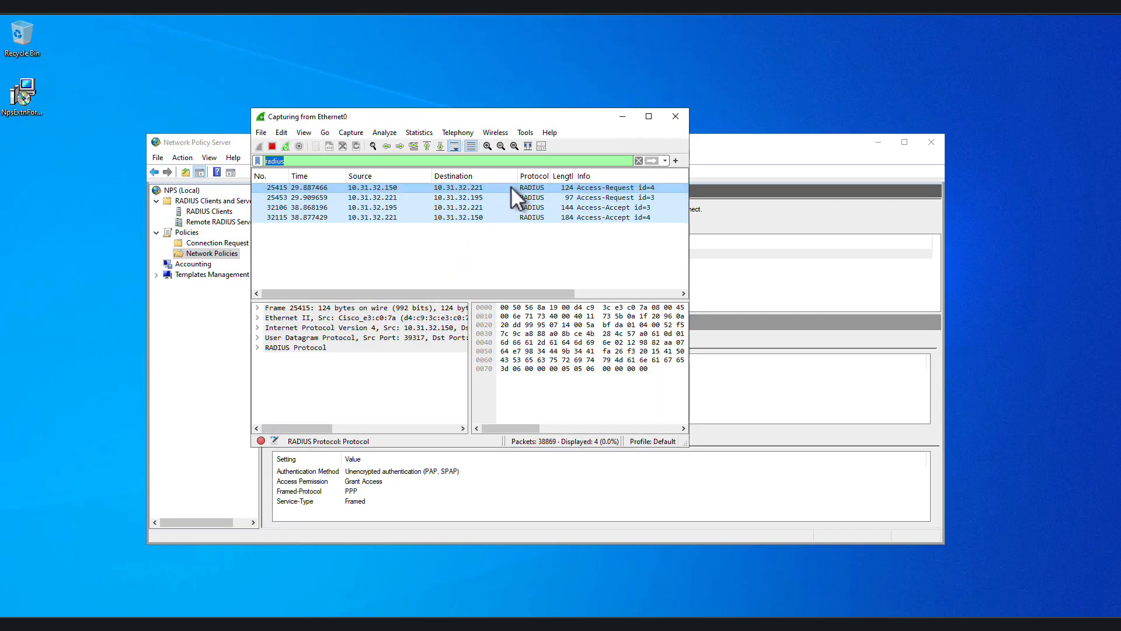
pyautogui.click(510, 186)
pyautogui.moveTo(688, 446); pyautogui.dragTo(960, 582)
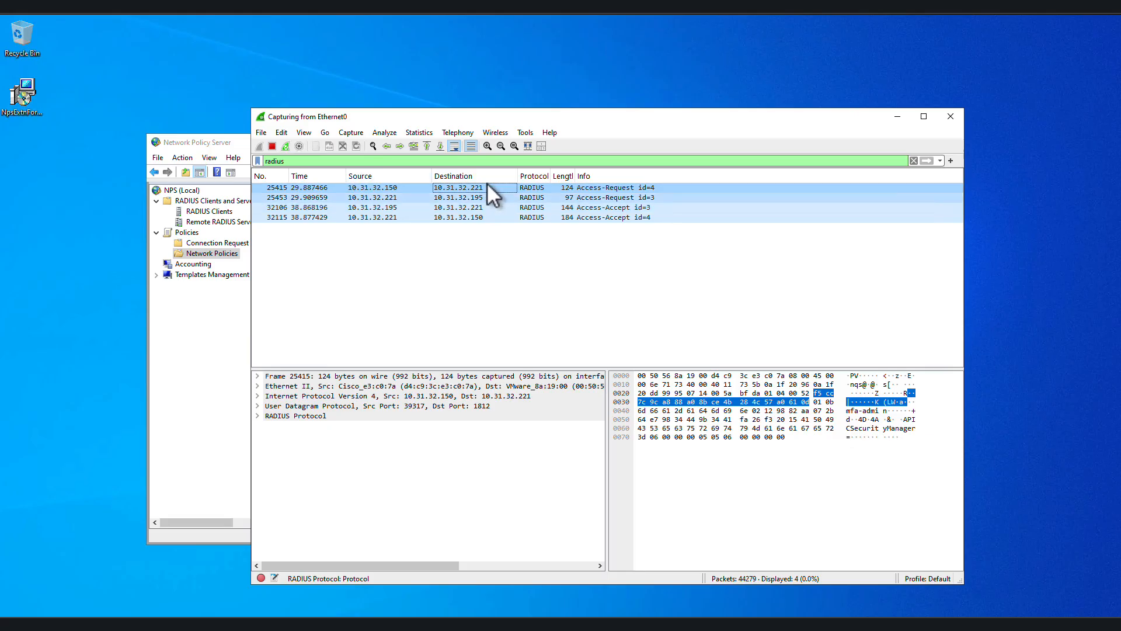
pyautogui.click(400, 197)
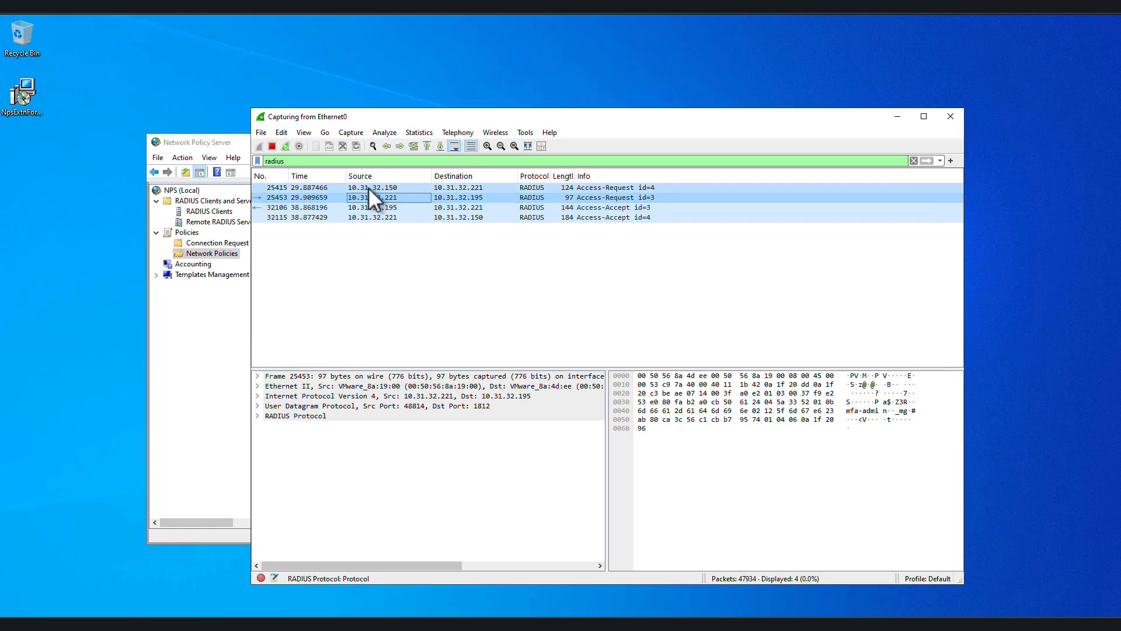
pyautogui.click(478, 197)
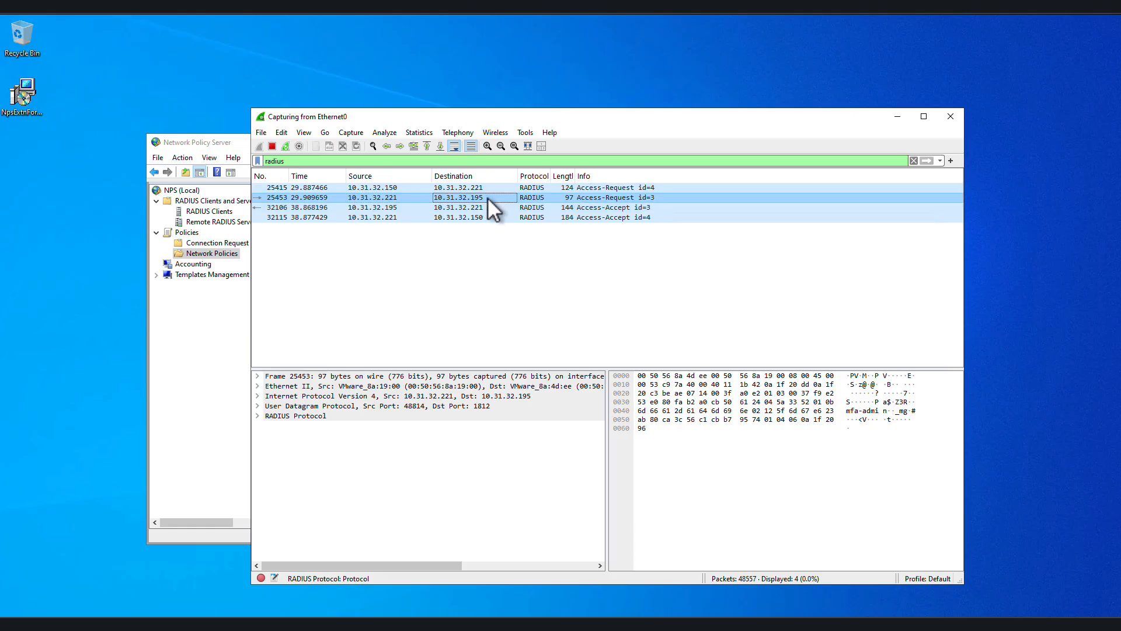
pyautogui.click(447, 189)
pyautogui.click(260, 416)
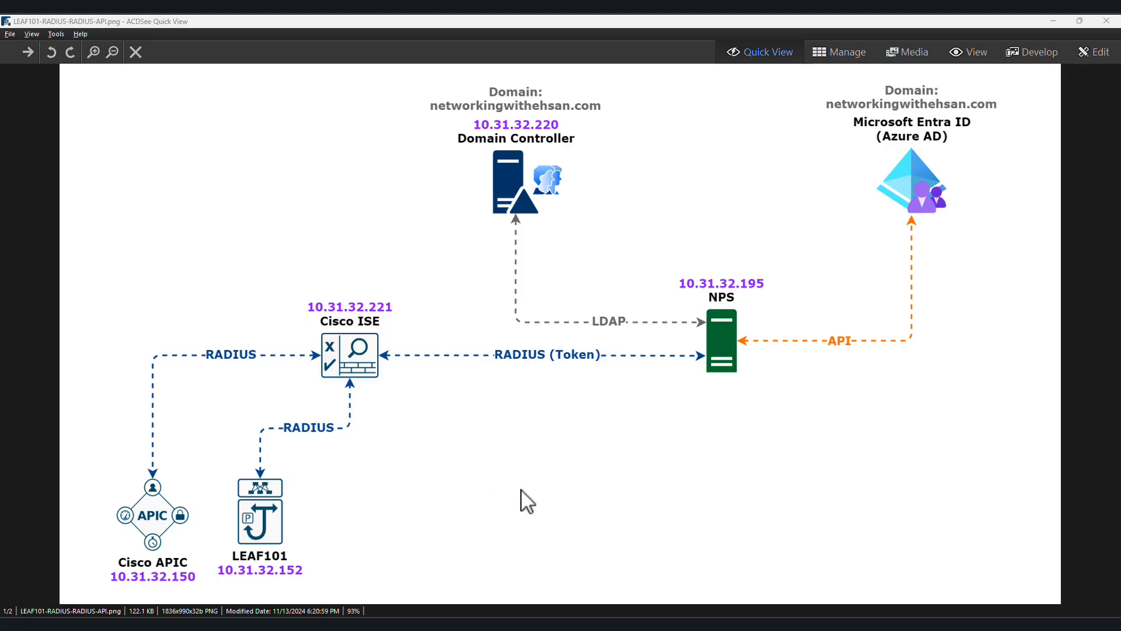
# Review the LEAF101-RADIUS-RADIUS-API.png topology diagram of APIC, ISE and NPS in ACDSee Quick View.
pyautogui.moveTo(559, 621)
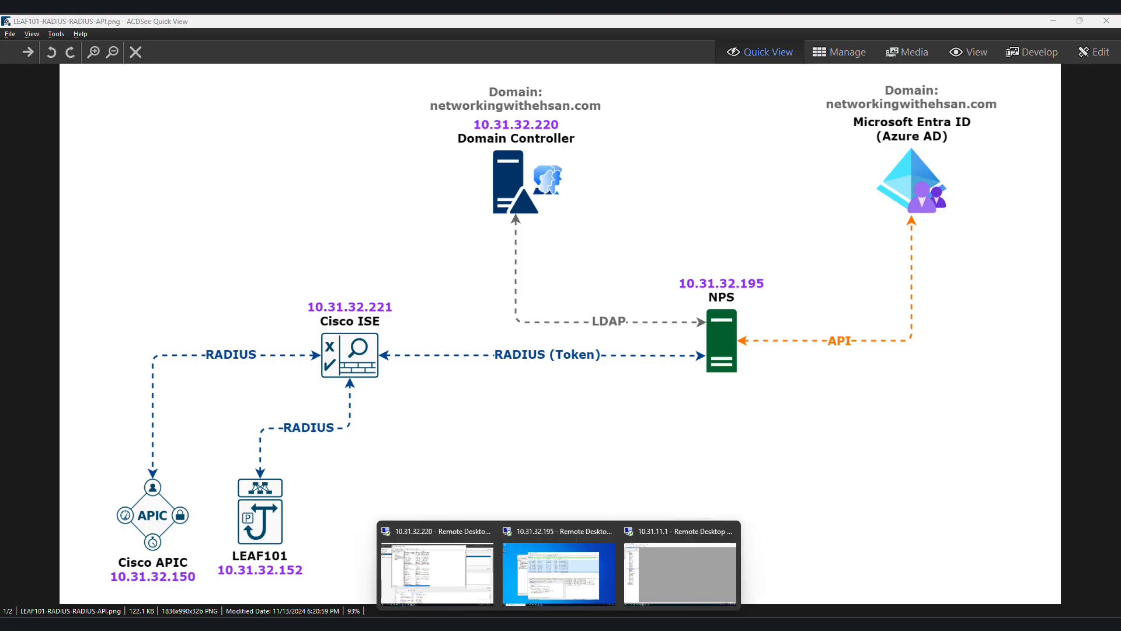
# Start a new ISE network device named LEAF101 with IP address 10.31.32.152.
pyautogui.click(128, 622)
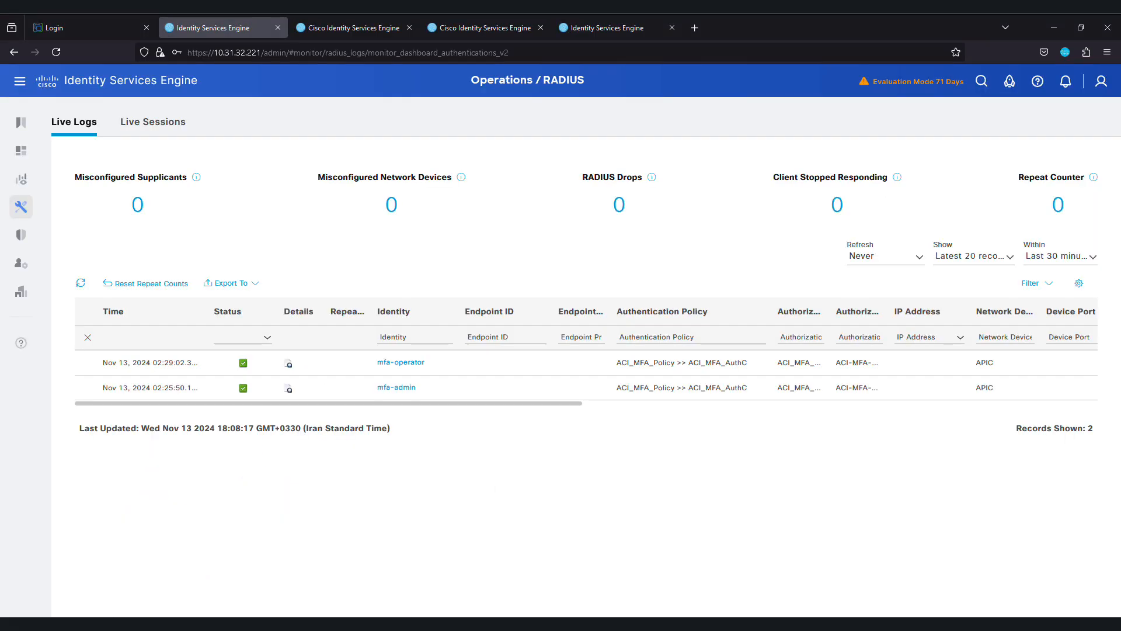
pyautogui.moveTo(20, 264)
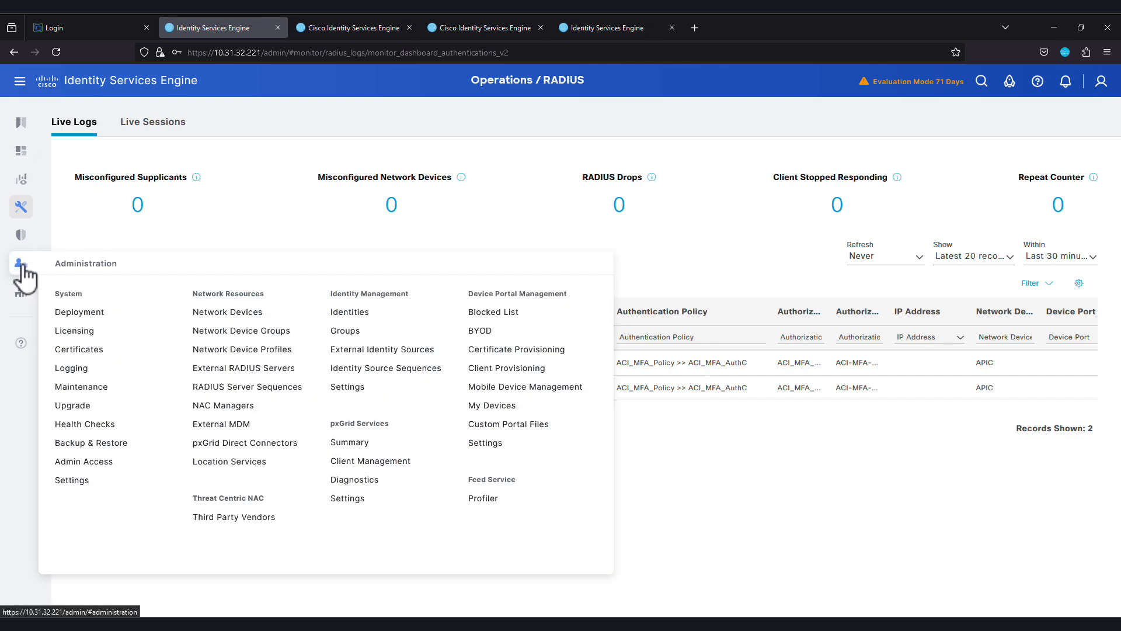
pyautogui.click(227, 313)
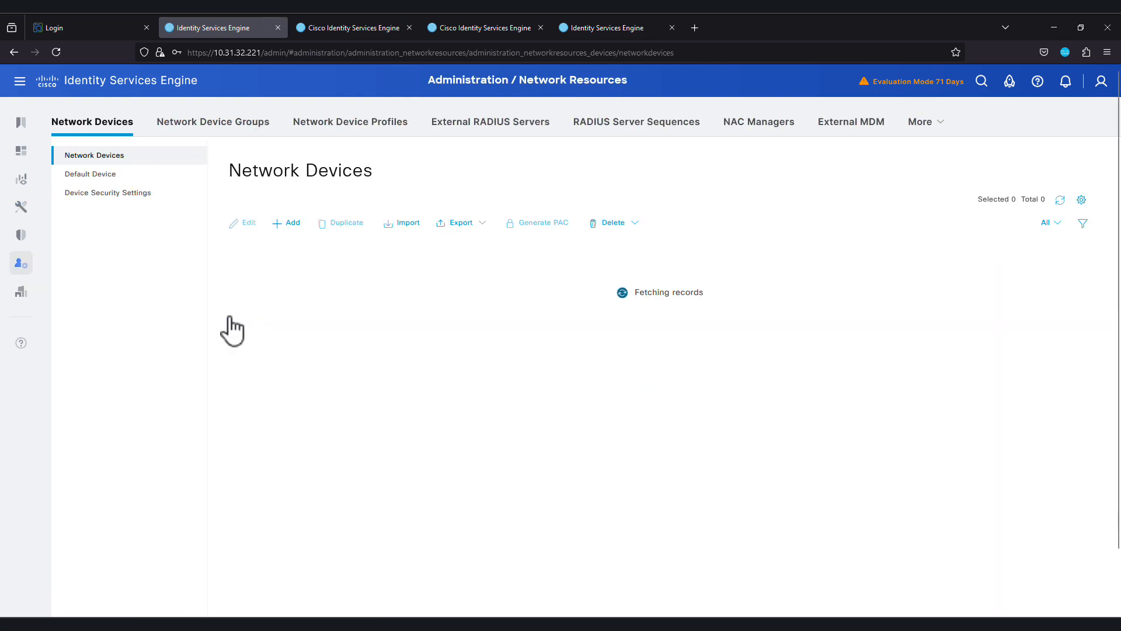
pyautogui.click(284, 222)
pyautogui.click(326, 220)
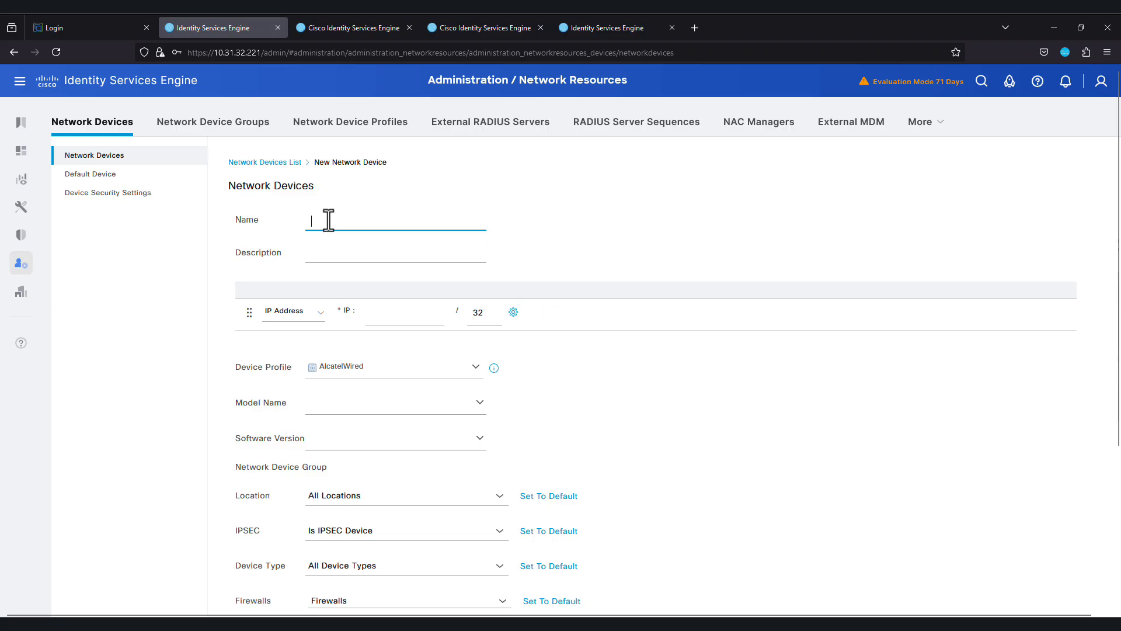
pyautogui.write('LAF101')
pyautogui.click(320, 221)
pyautogui.write('EAF101')
pyautogui.click(404, 314)
pyautogui.write('10.31.3')
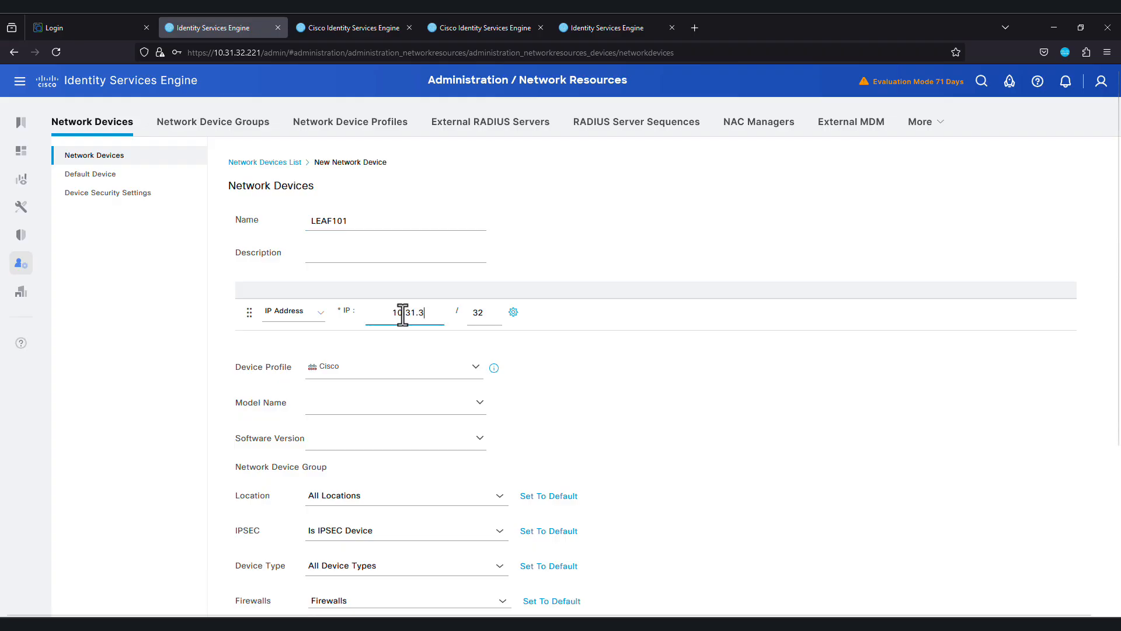
pyautogui.write('2.152')
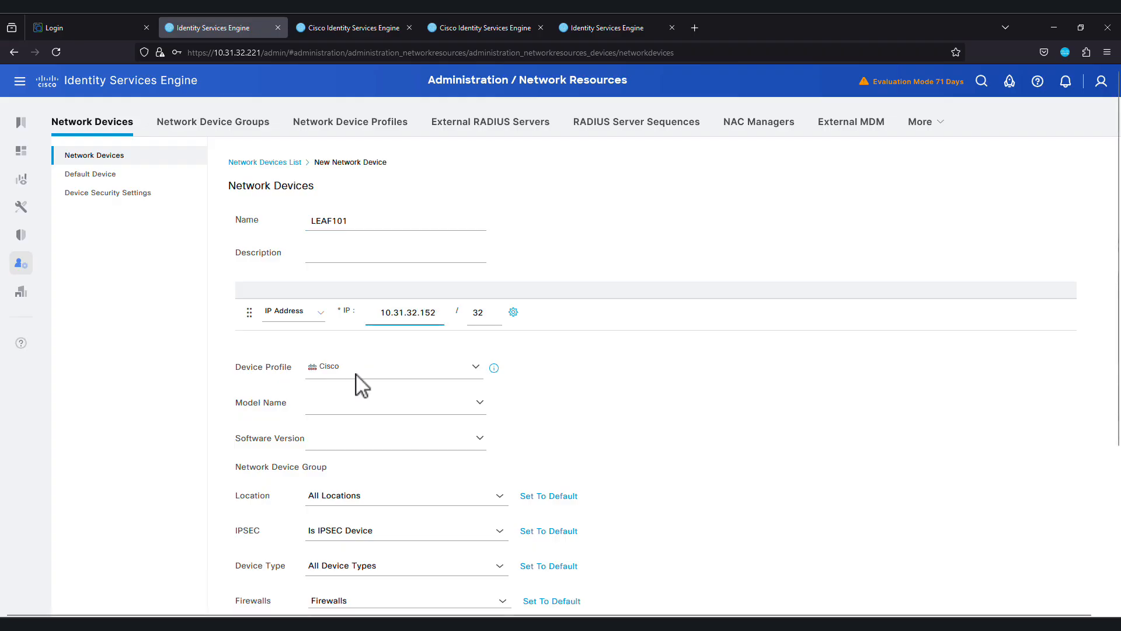
# Set LEAF101's type to ACI-Devices, enable RADIUS with a shared secret, and submit it.
pyautogui.scroll(-2, 459, 482)
pyautogui.click(499, 451)
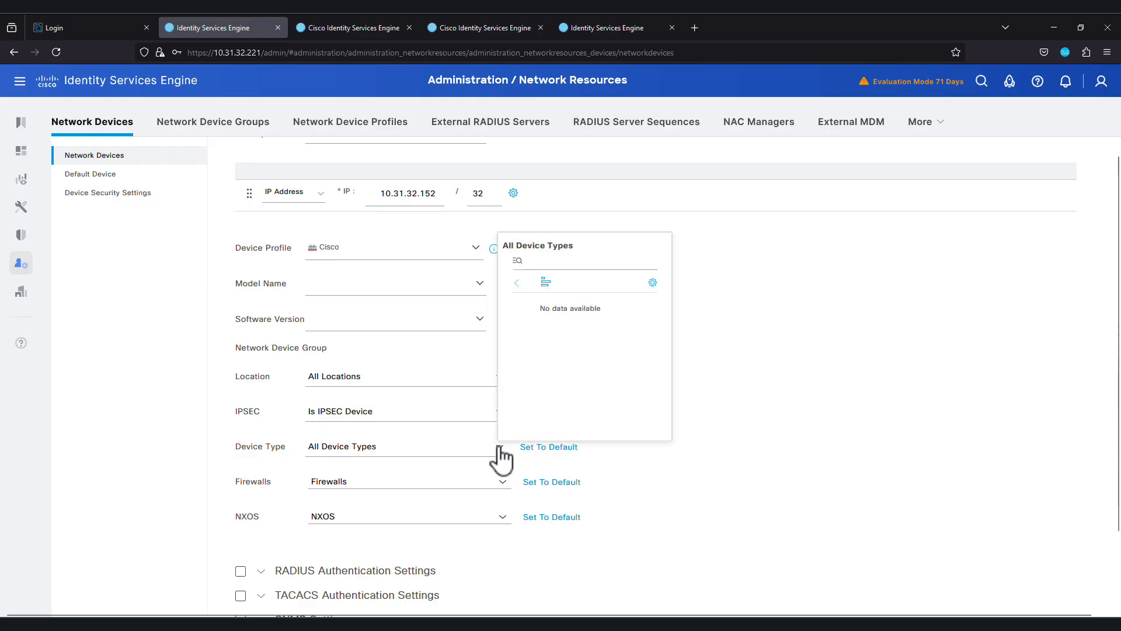
pyautogui.click(563, 310)
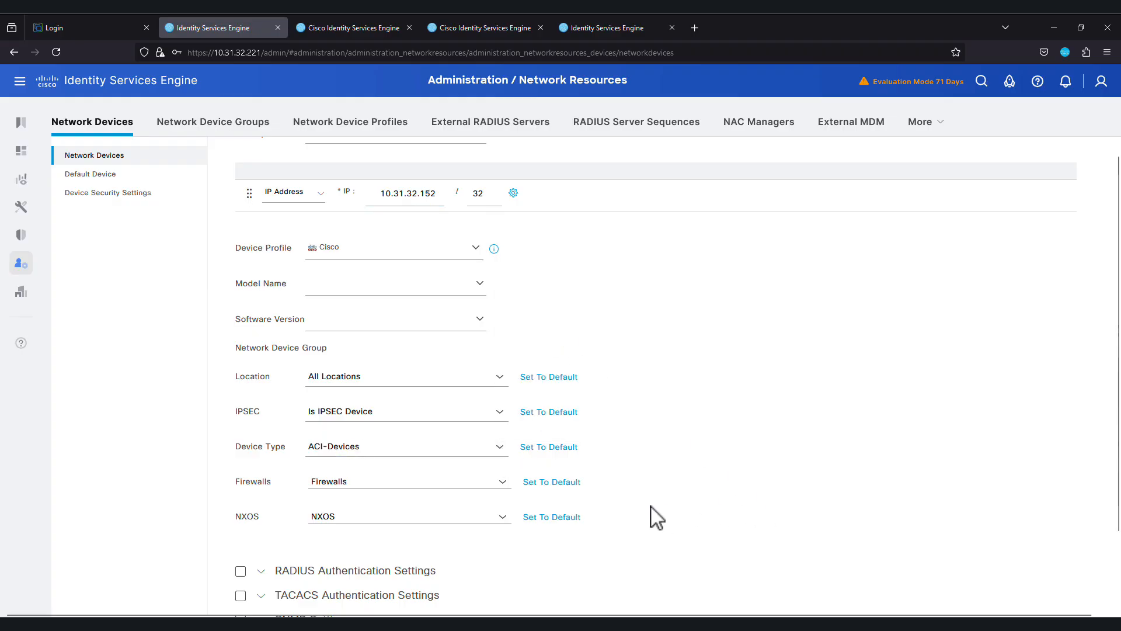
pyautogui.scroll(-2, 526, 497)
pyautogui.click(240, 469)
pyautogui.click(387, 559)
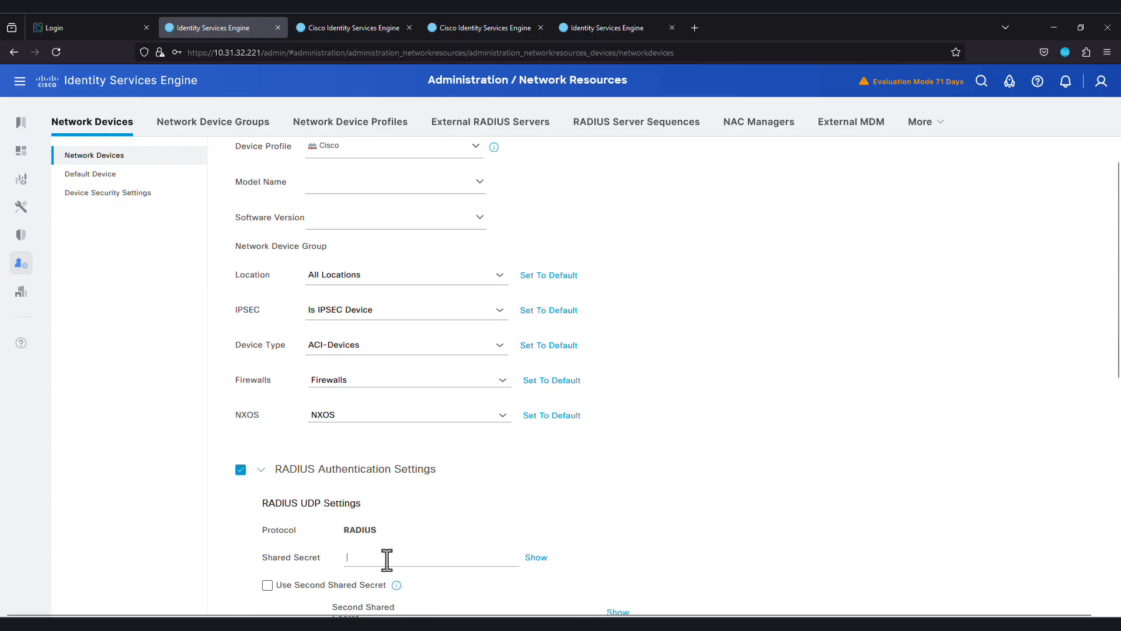
pyautogui.write('•••••')
pyautogui.scroll(-8, 552, 511)
pyautogui.click(991, 609)
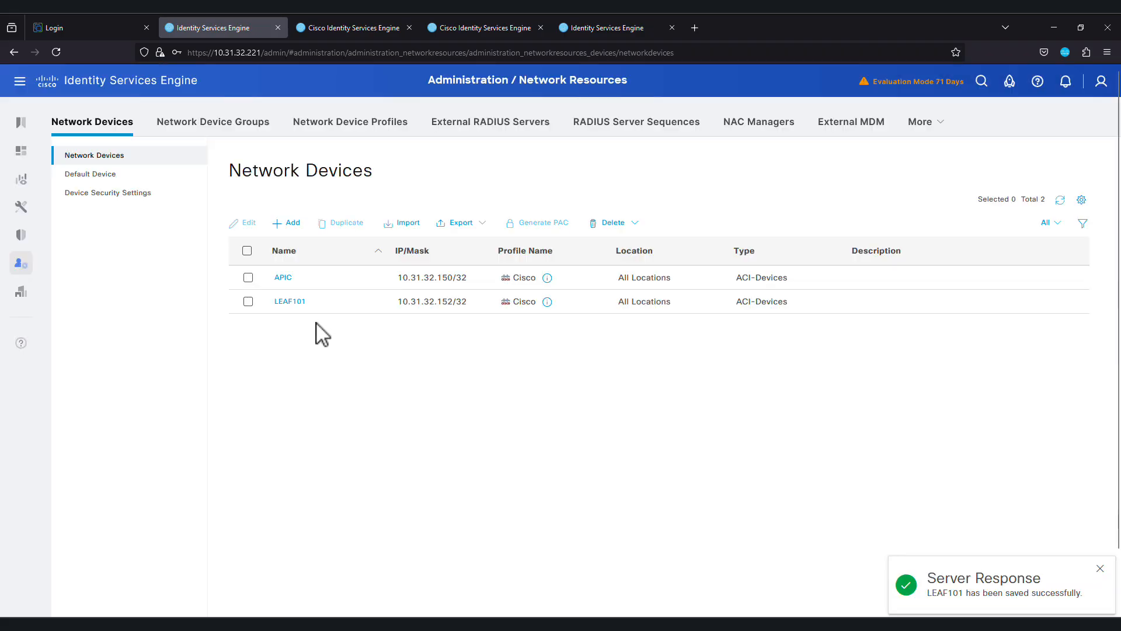
pyautogui.moveTo(300, 304); pyautogui.dragTo(276, 304)
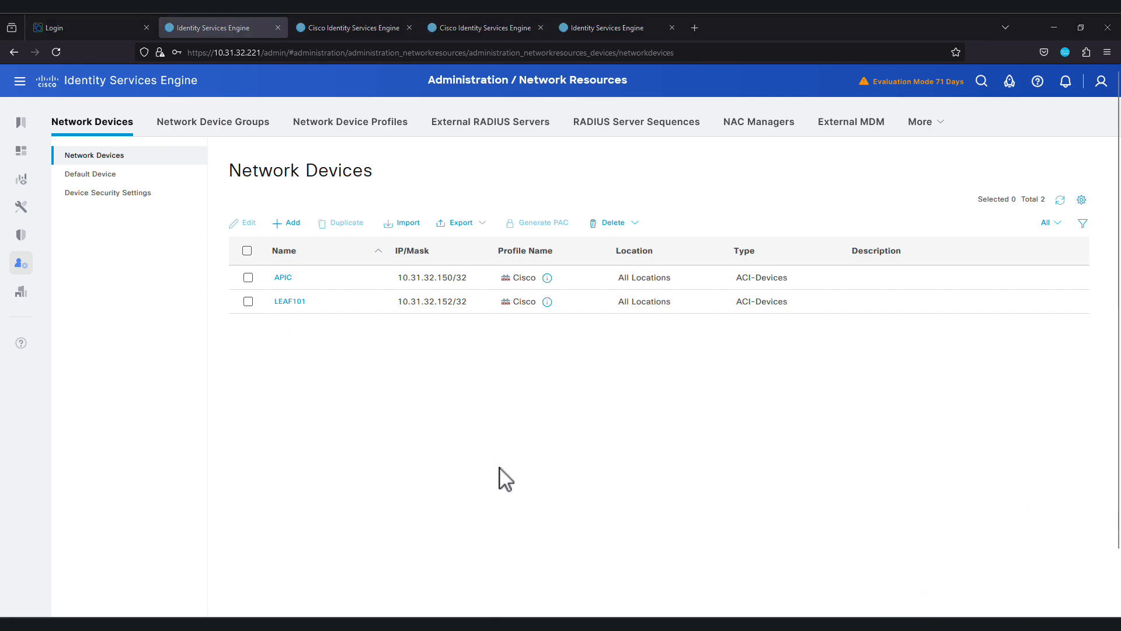
# Set APIC Console Authentication to use the RADIUS login domain.
pyautogui.moveTo(554, 623)
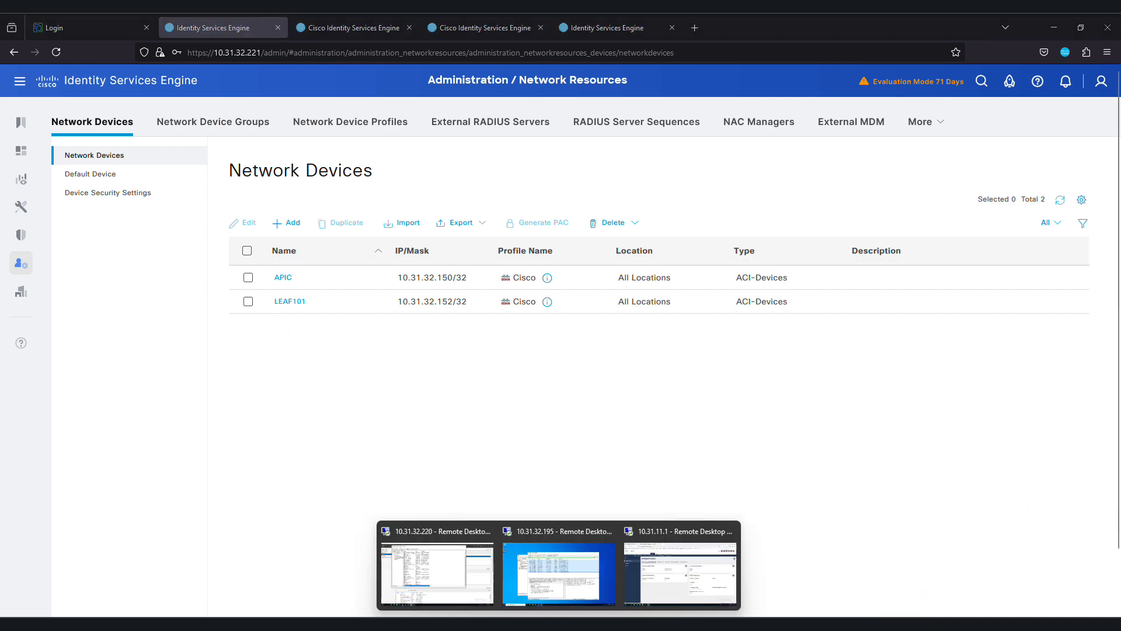
pyautogui.click(636, 586)
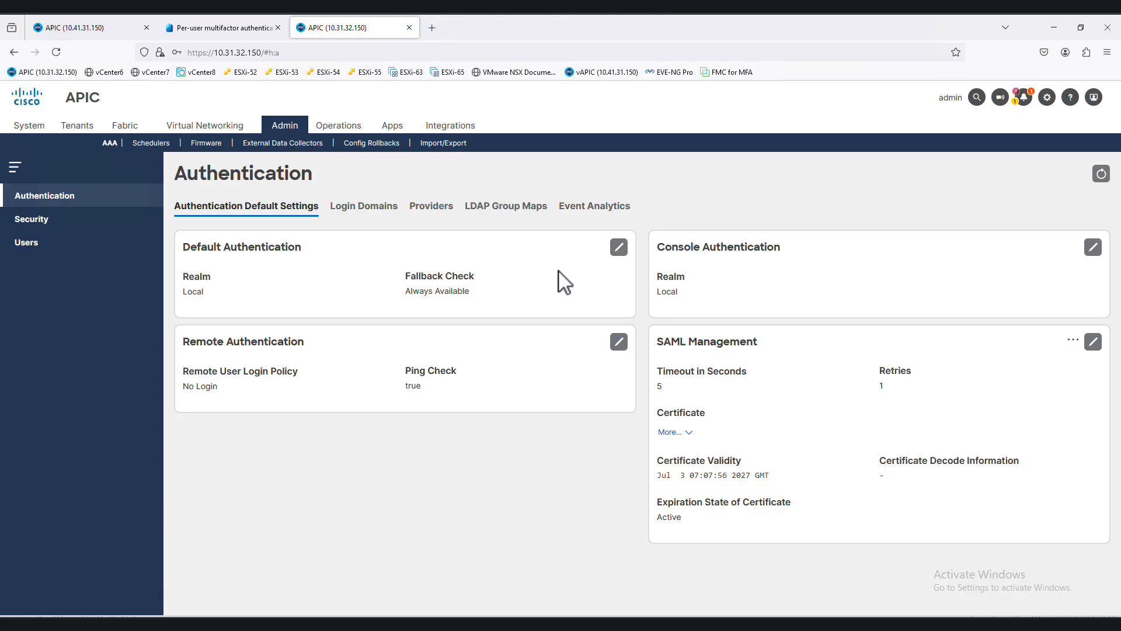
pyautogui.click(1092, 247)
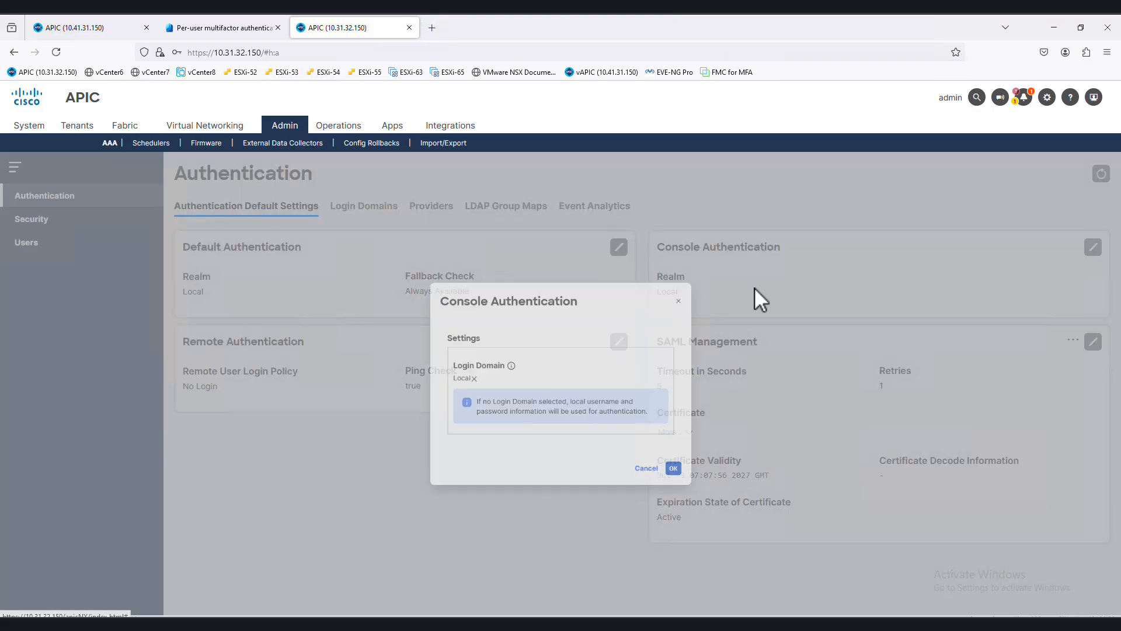
pyautogui.click(455, 378)
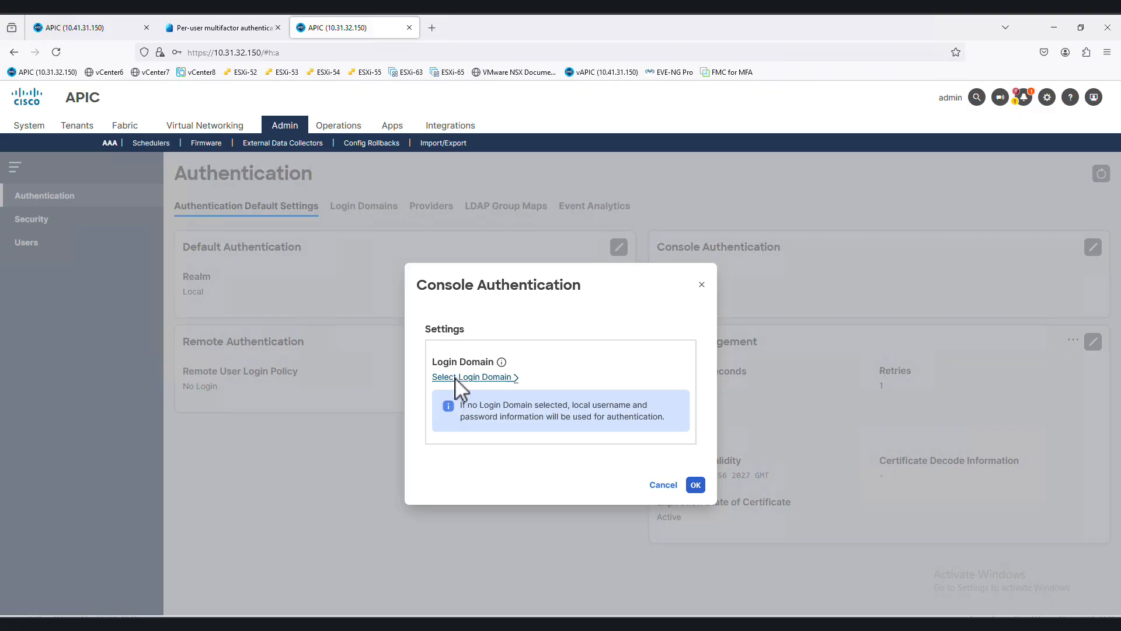
pyautogui.click(365, 328)
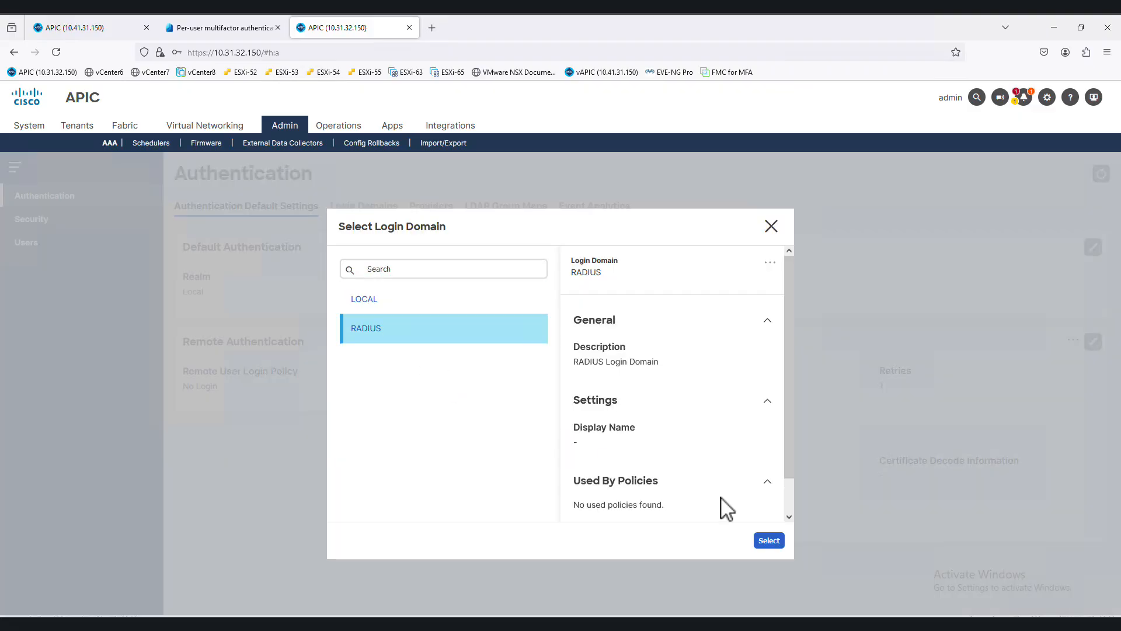
pyautogui.click(769, 540)
pyautogui.click(695, 482)
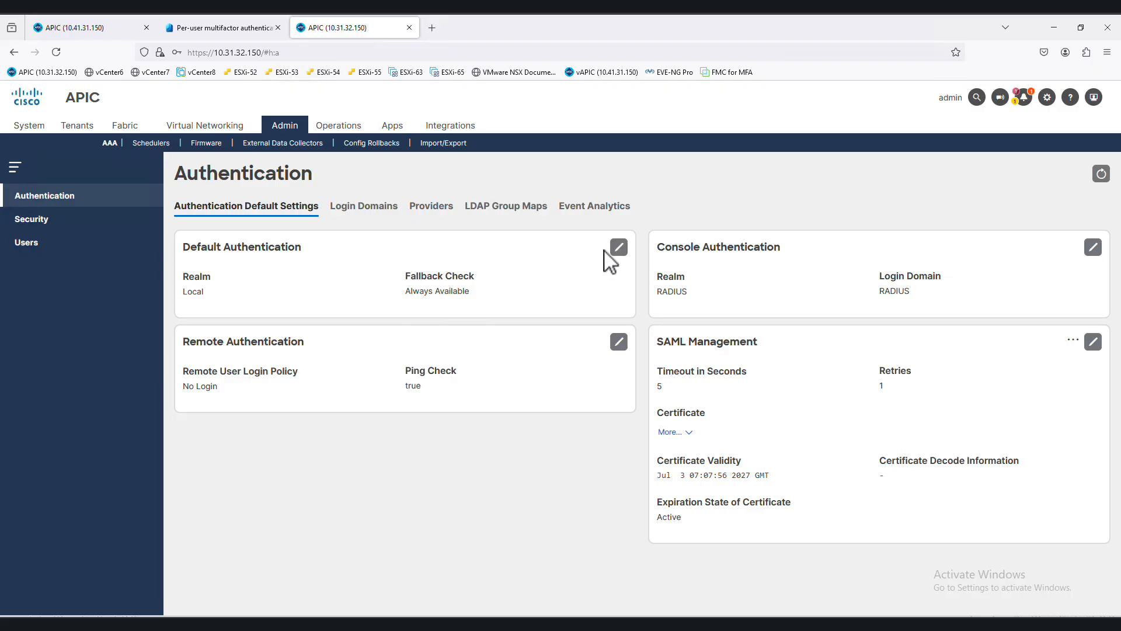
# Change APIC Default Authentication's login domain from Local to RADIUS.
pyautogui.click(619, 247)
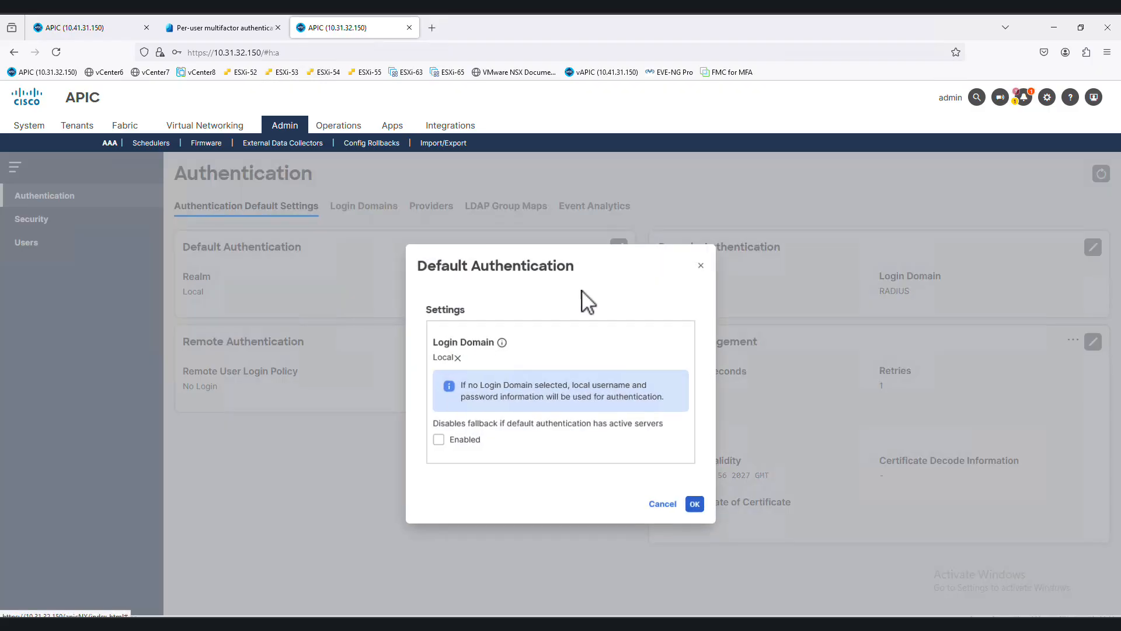
pyautogui.click(457, 357)
pyautogui.click(458, 356)
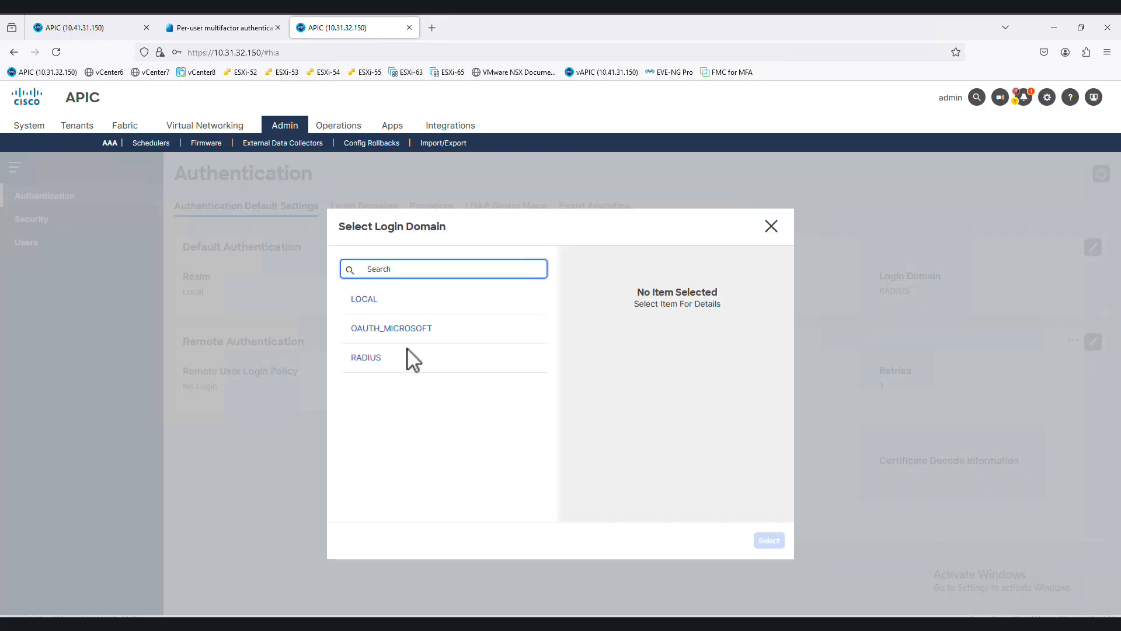
pyautogui.click(366, 357)
pyautogui.click(768, 540)
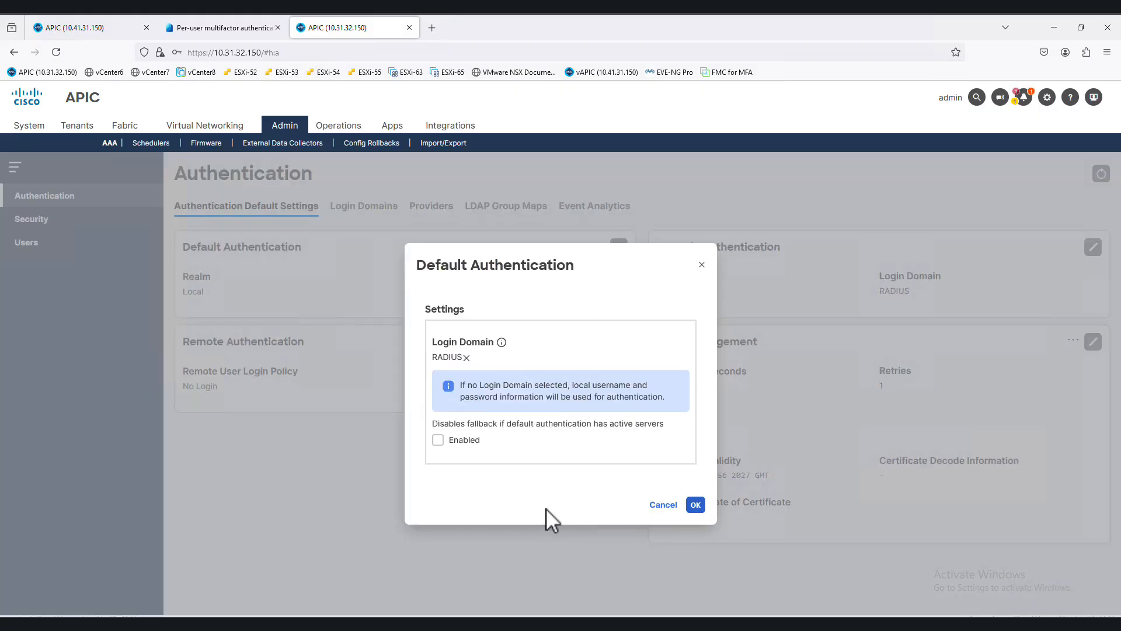
pyautogui.click(695, 506)
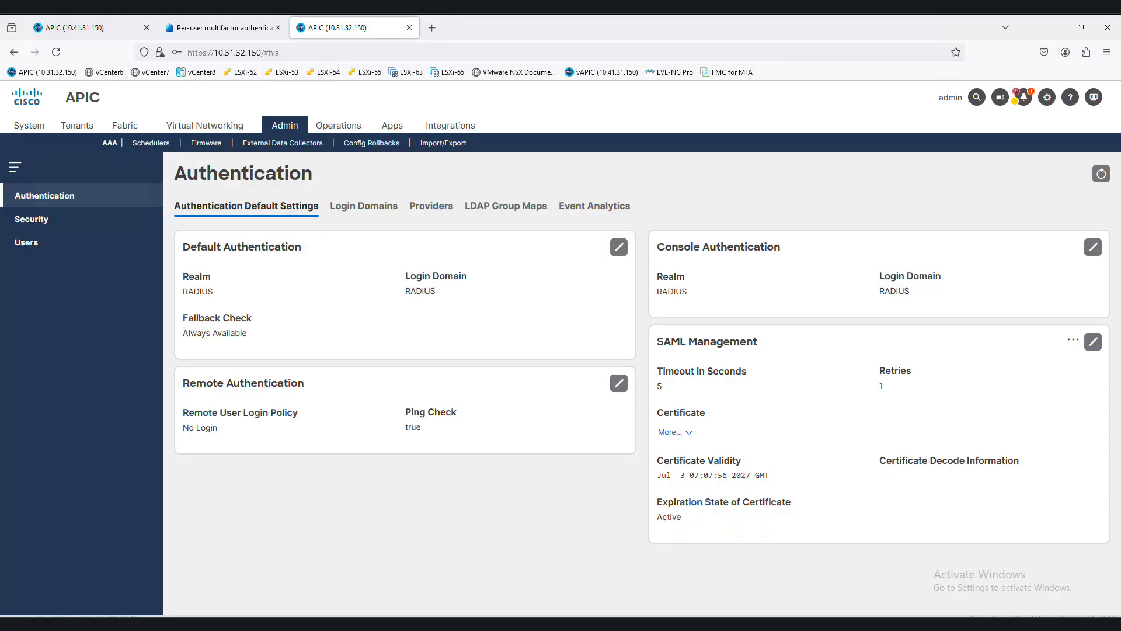
pyautogui.hotkey('alt', 'Tab')
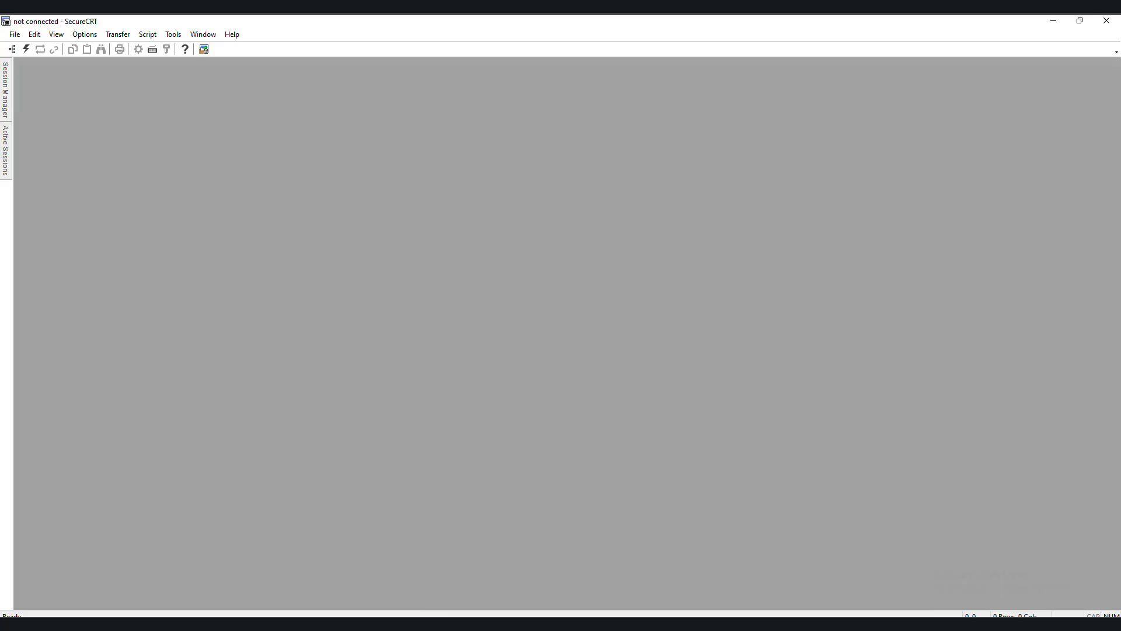
# SSH to Leaf-101 at 10.31.32.152 in SecureCRT and log in with the password.
pyautogui.click(25, 48)
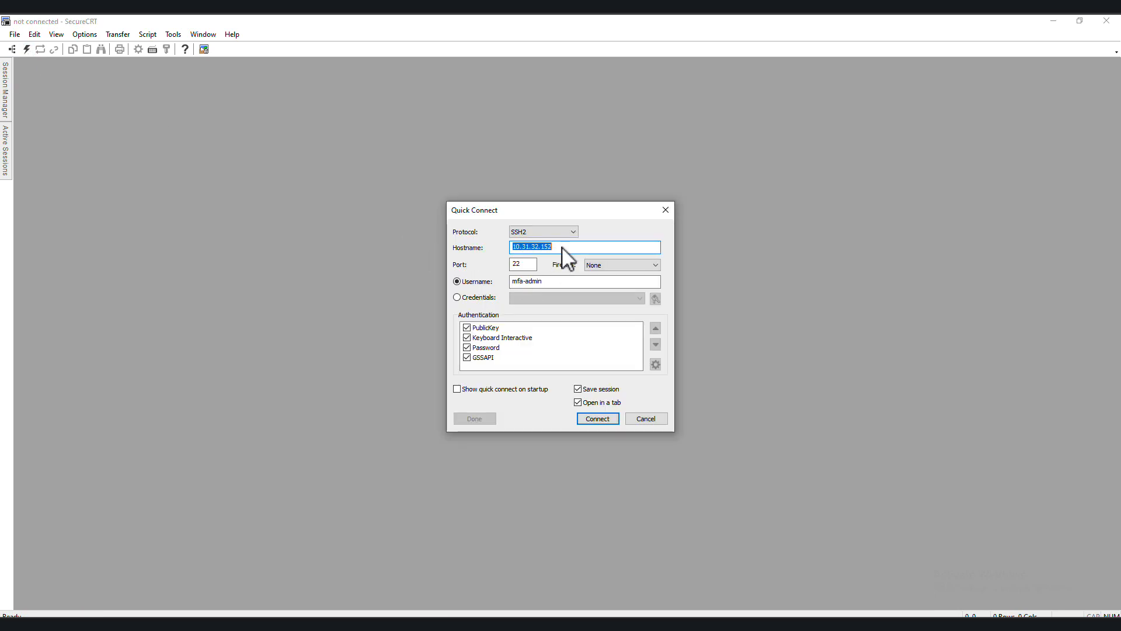
pyautogui.click(550, 247)
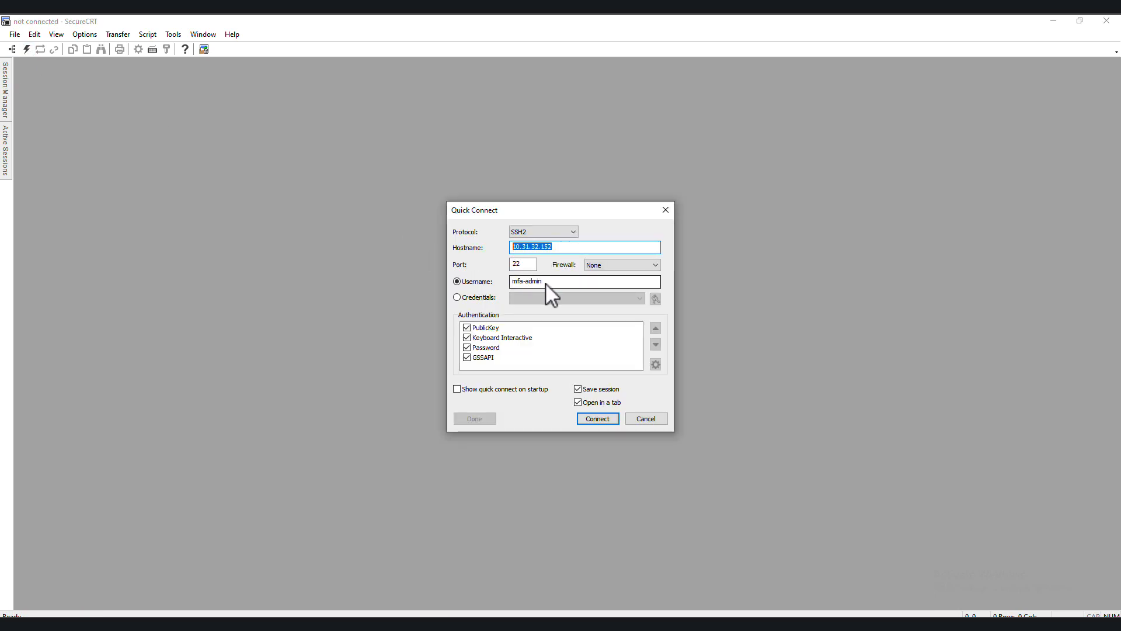
pyautogui.moveTo(545, 283); pyautogui.dragTo(509, 281)
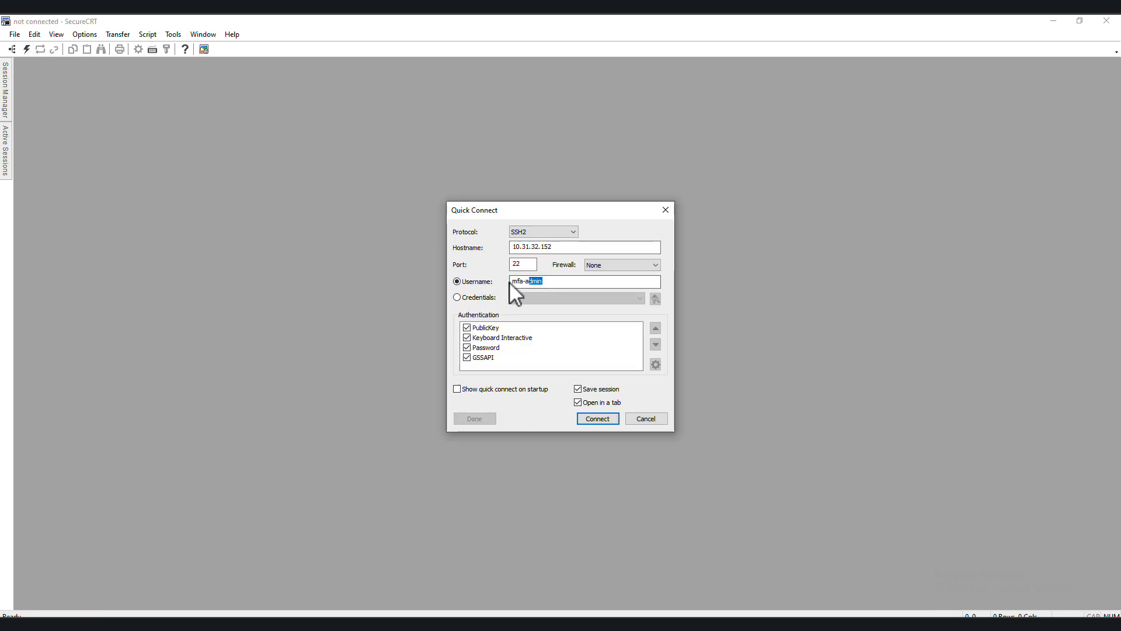
pyautogui.click(608, 416)
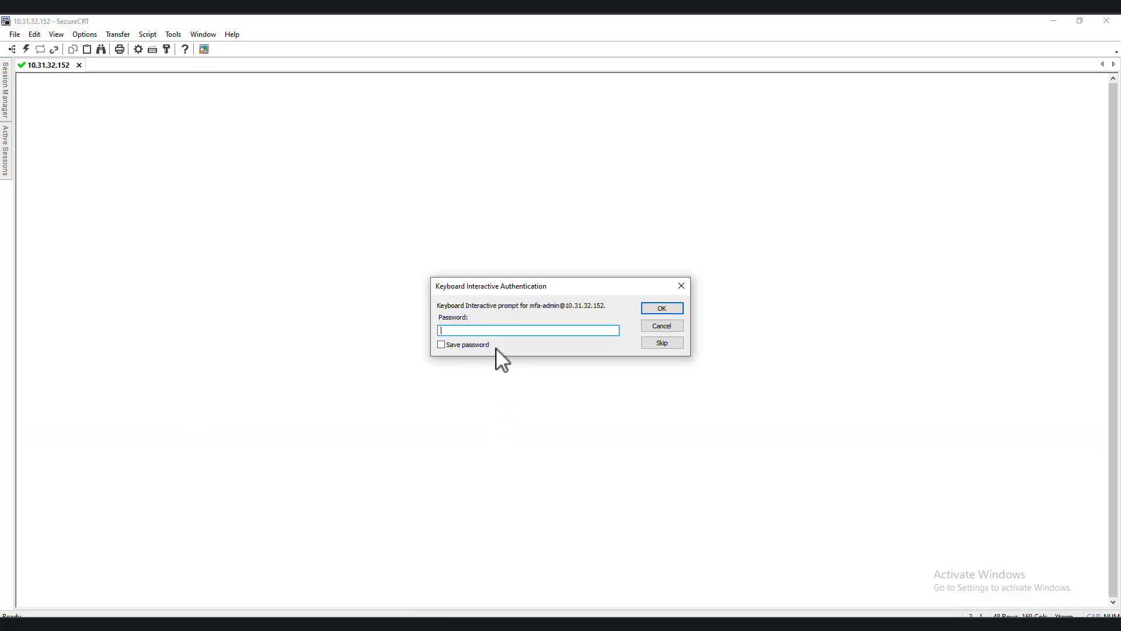
pyautogui.write('••••••••')
pyautogui.click(664, 309)
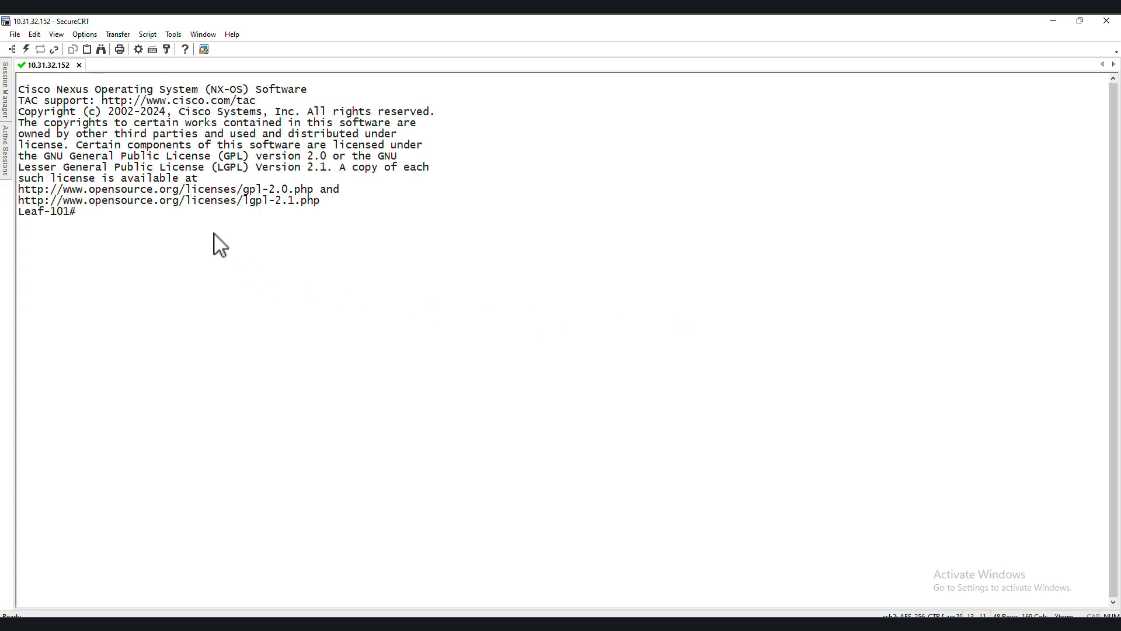
# Run 'show vrf' and 'show ip route vrf all' on the leaf, then exit.
pyautogui.write('show vrf')
pyautogui.press('Return')
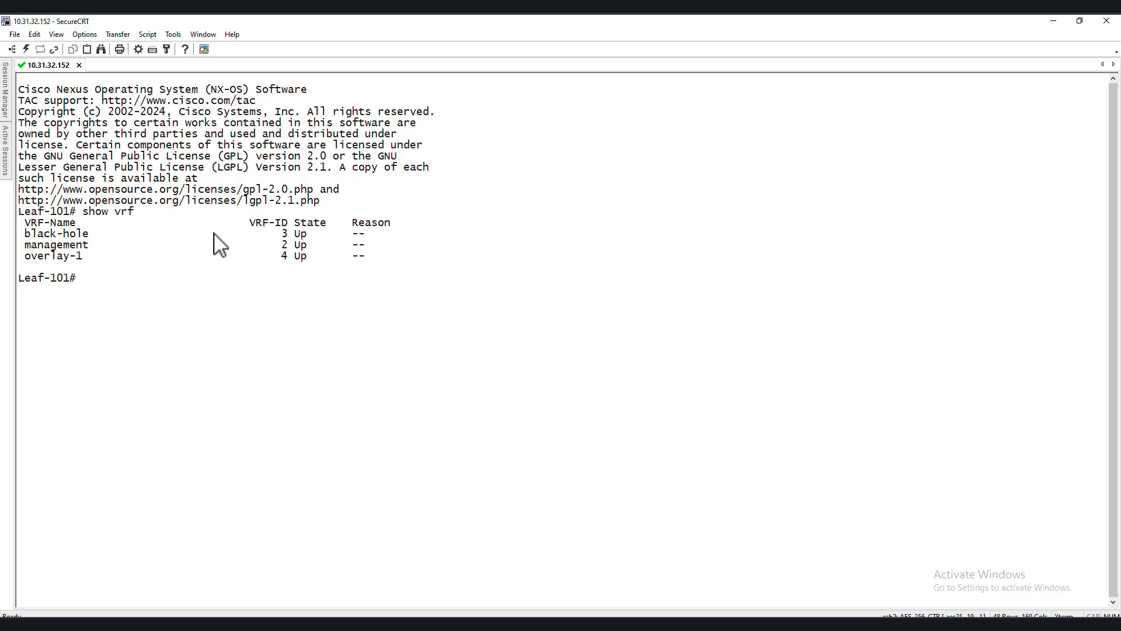
pyautogui.write('show ip route vrf all')
pyautogui.press('Return')
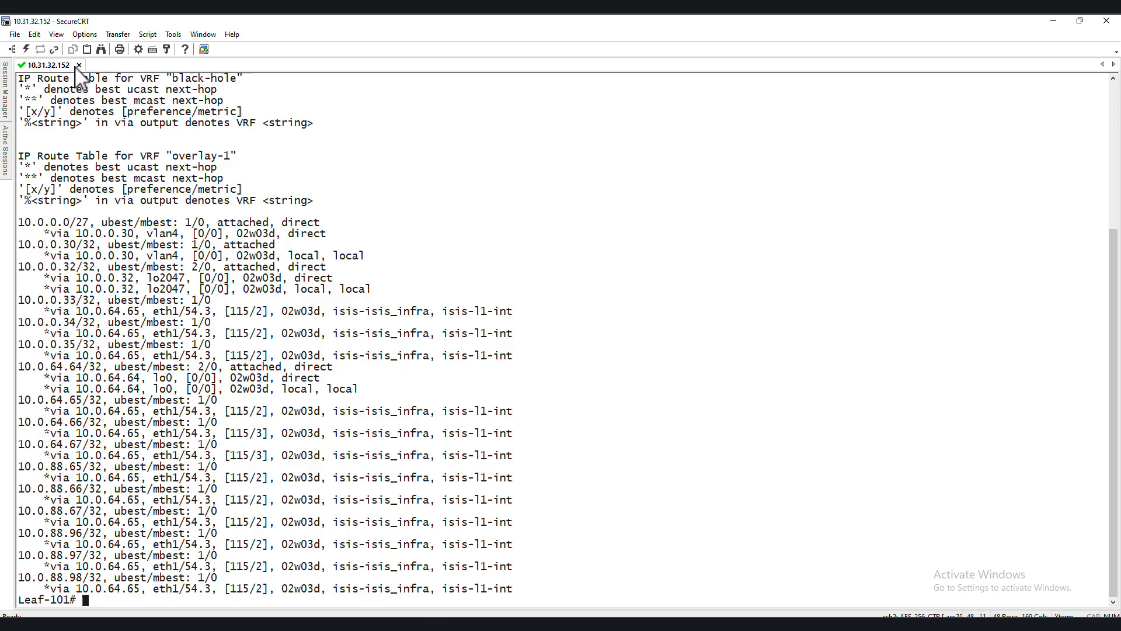
pyautogui.write('exit')
pyautogui.press('Return')
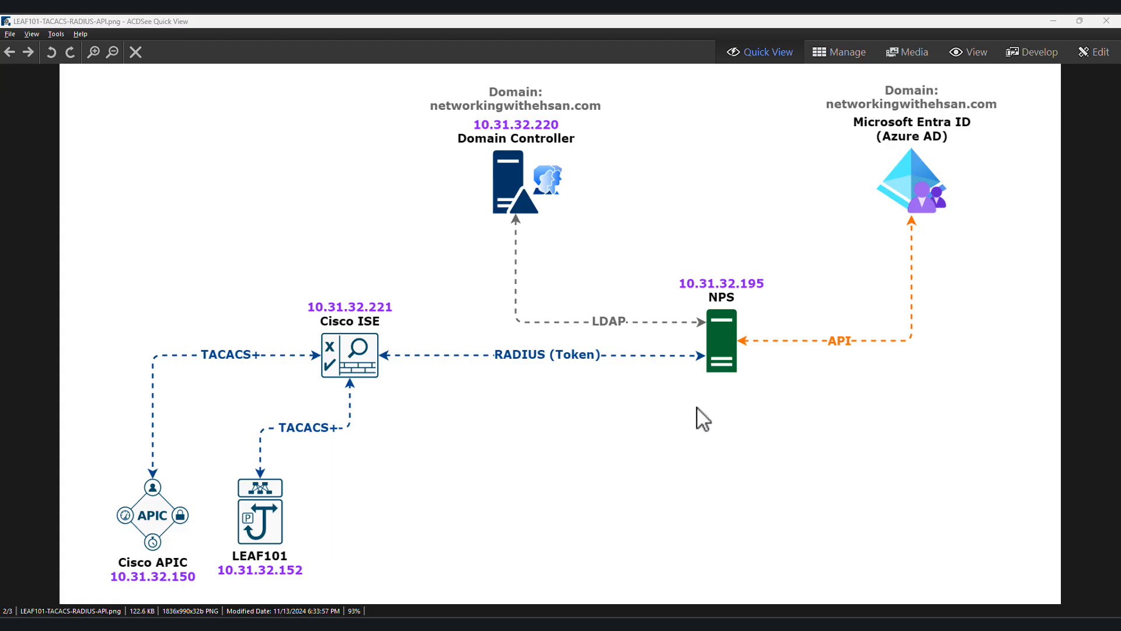
pyautogui.moveTo(558, 625)
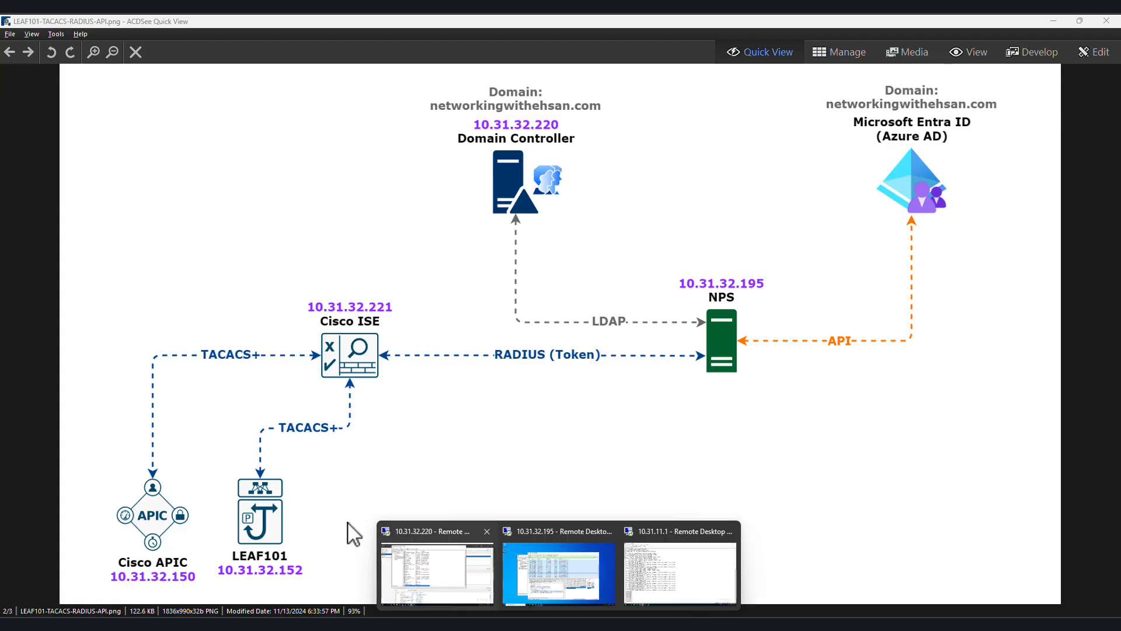
pyautogui.click(437, 572)
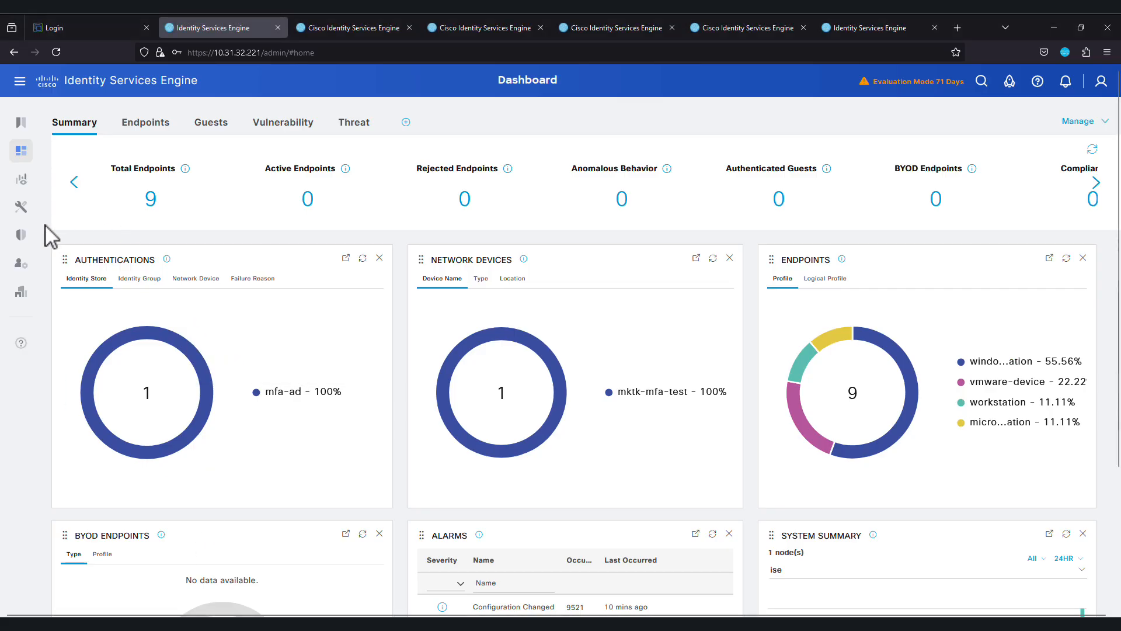
# Open the APIC network device in ISE's Network Devices list for editing.
pyautogui.moveTo(24, 210)
pyautogui.moveTo(21, 263)
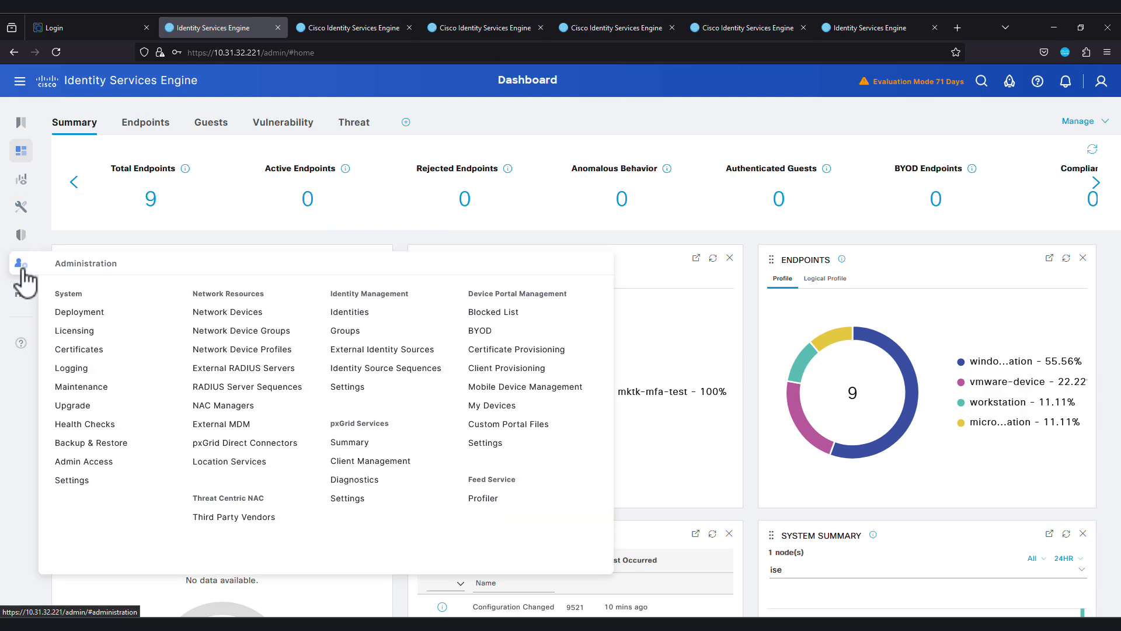
pyautogui.click(216, 315)
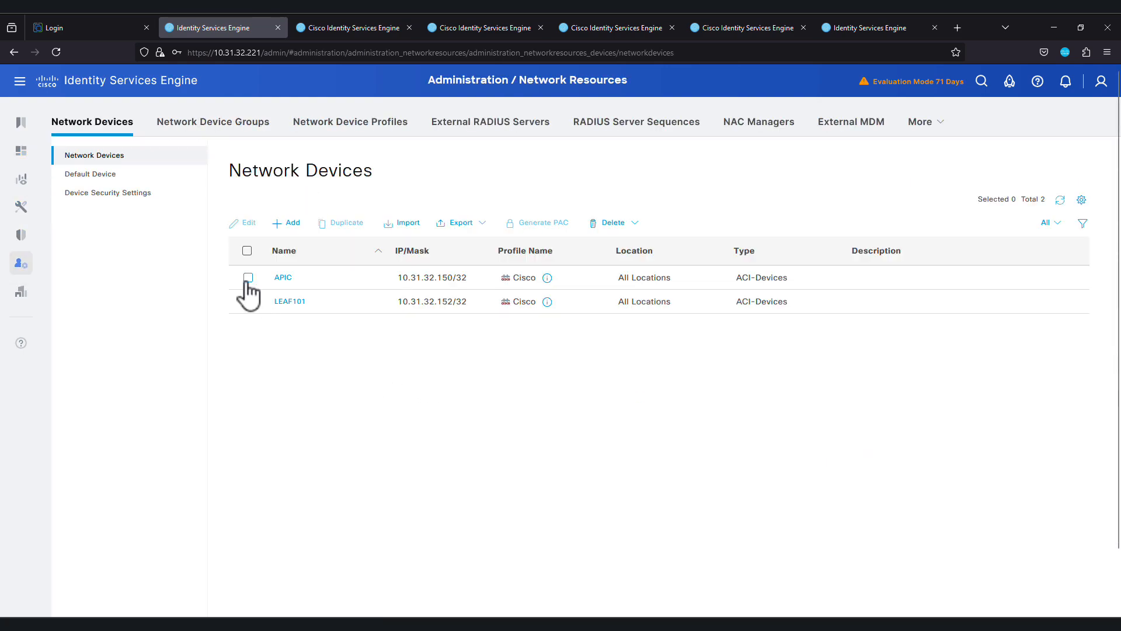
pyautogui.click(248, 278)
pyautogui.click(244, 223)
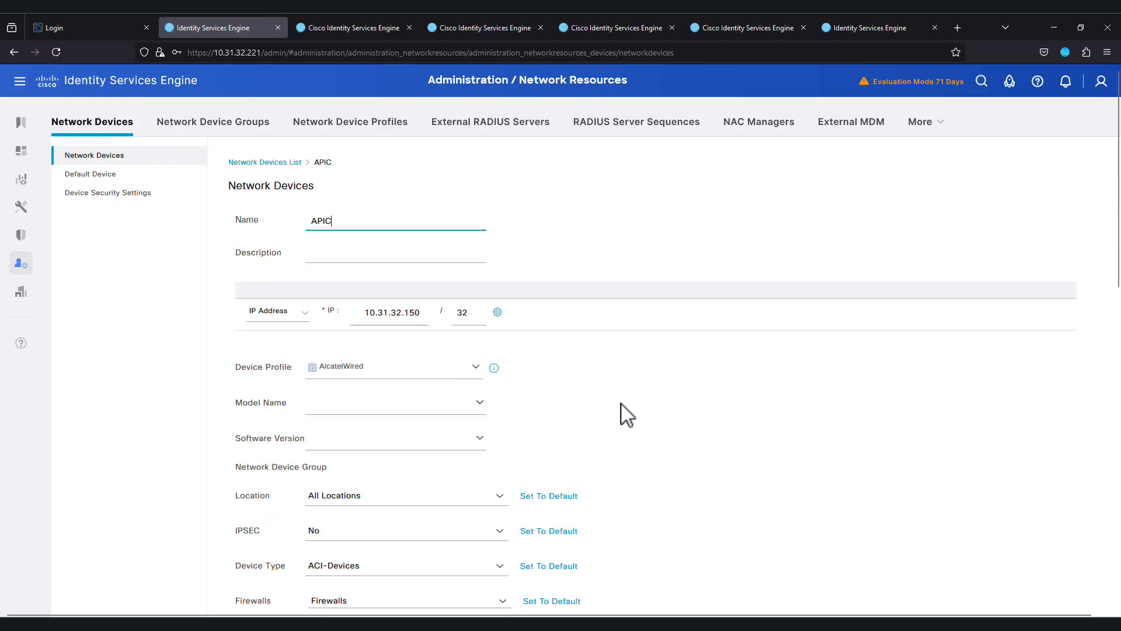
# Enable TACACS authentication for APIC with a shared secret and save the device.
pyautogui.scroll(-10, 590, 409)
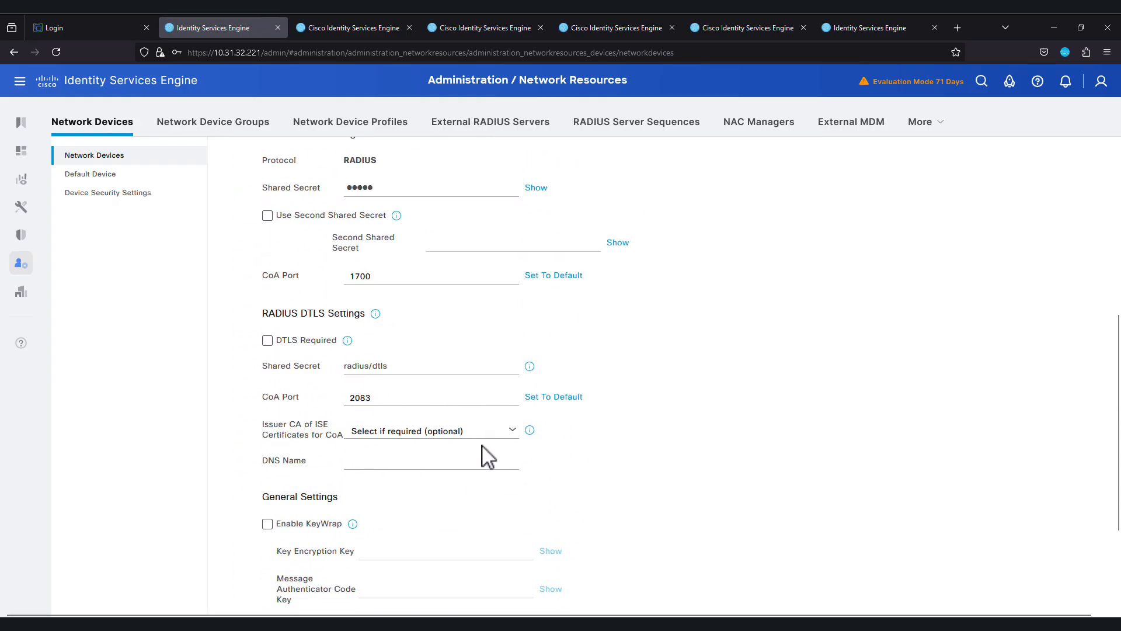
pyautogui.scroll(3, 478, 452)
pyautogui.scroll(-6, 476, 451)
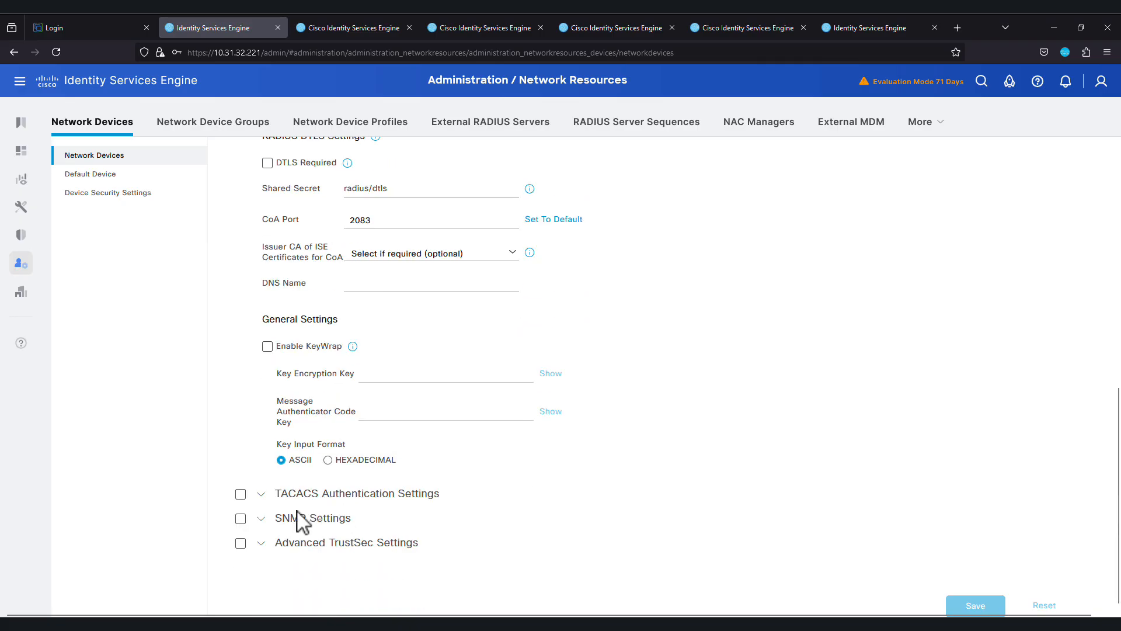
pyautogui.click(241, 494)
pyautogui.scroll(-1, 322, 496)
pyautogui.click(338, 462)
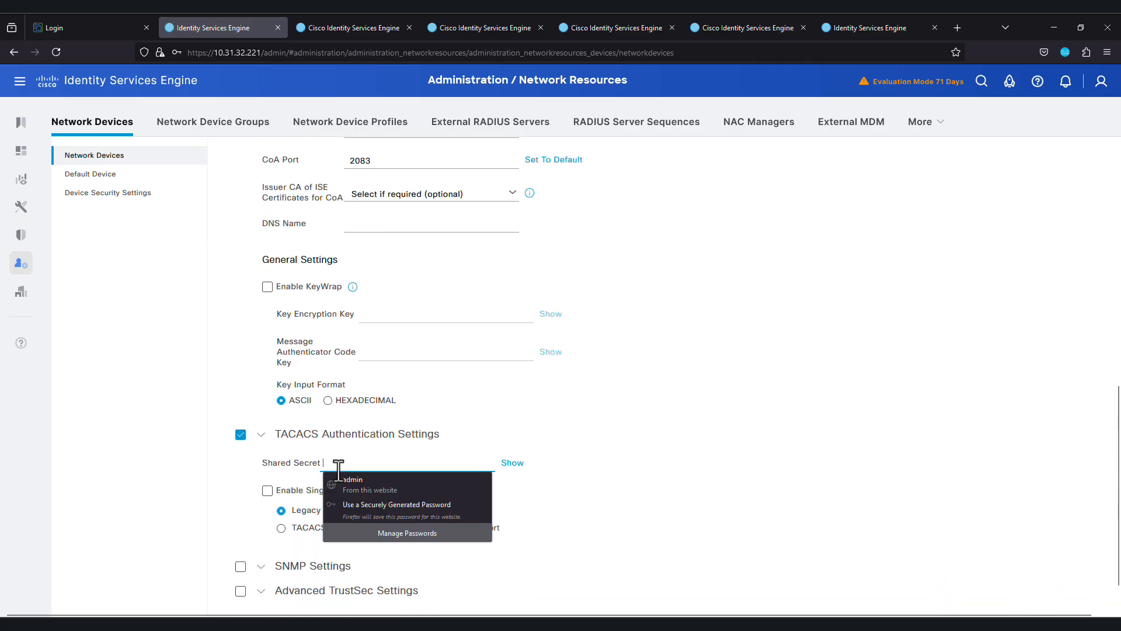
pyautogui.write('c')
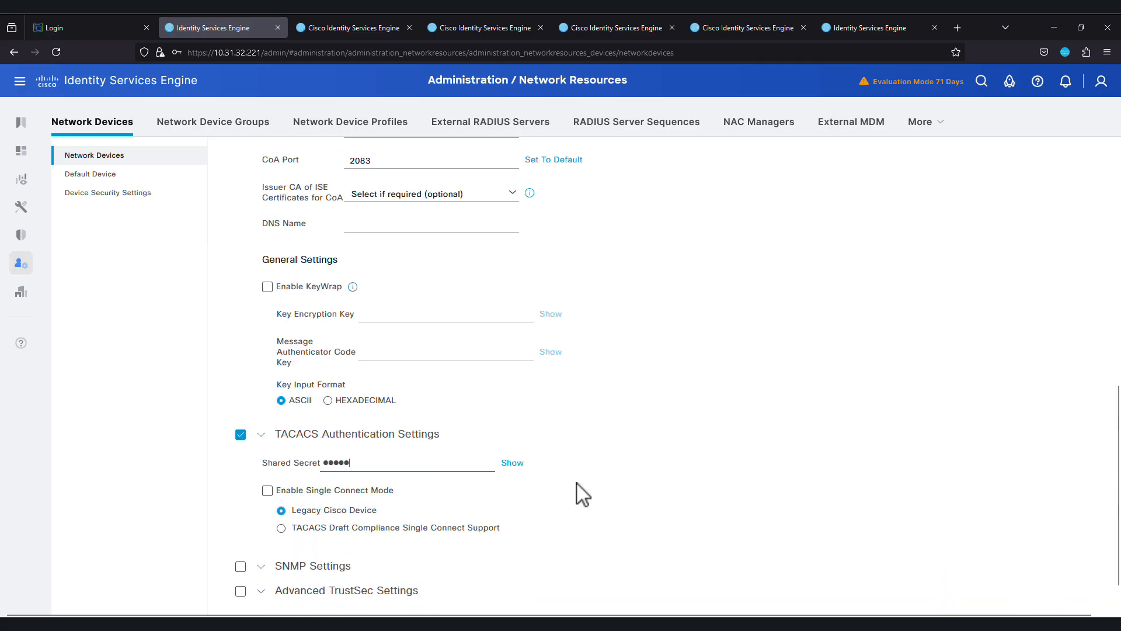
pyautogui.scroll(-1, 577, 484)
pyautogui.click(974, 605)
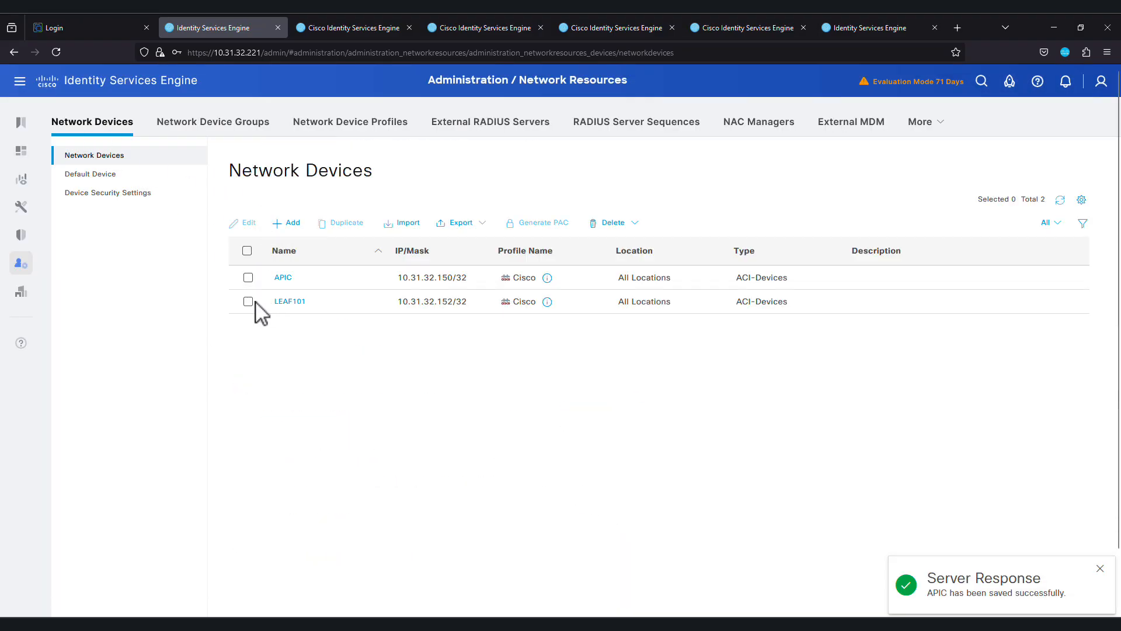
# Edit LEAF101 to enable TACACS authentication with a shared secret and save it.
pyautogui.click(248, 301)
pyautogui.click(245, 224)
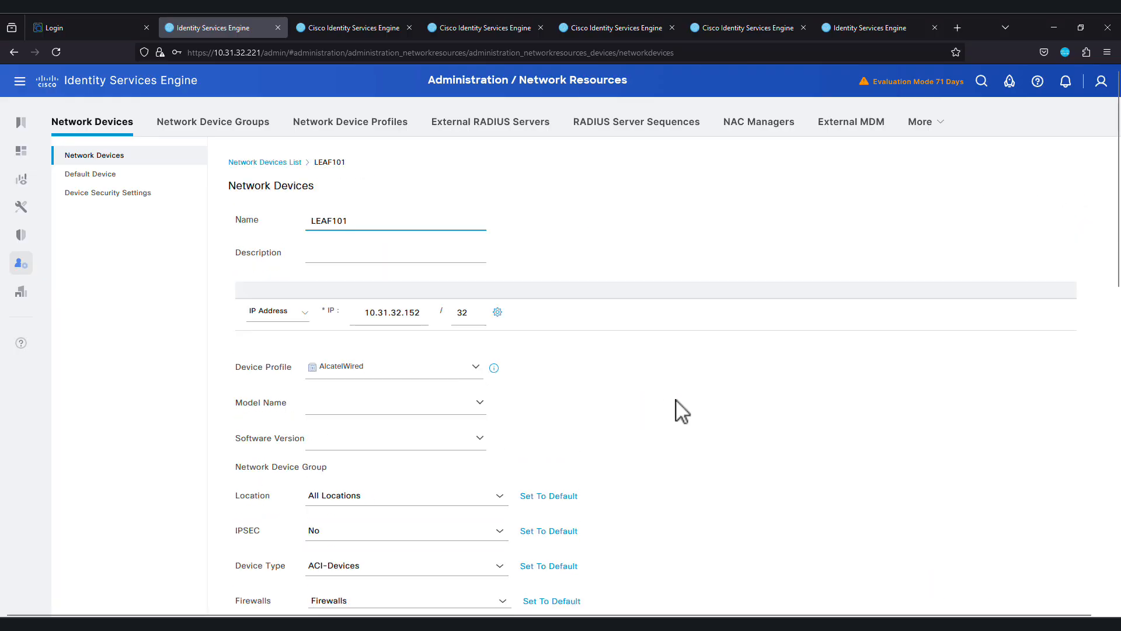
pyautogui.scroll(-10, 652, 404)
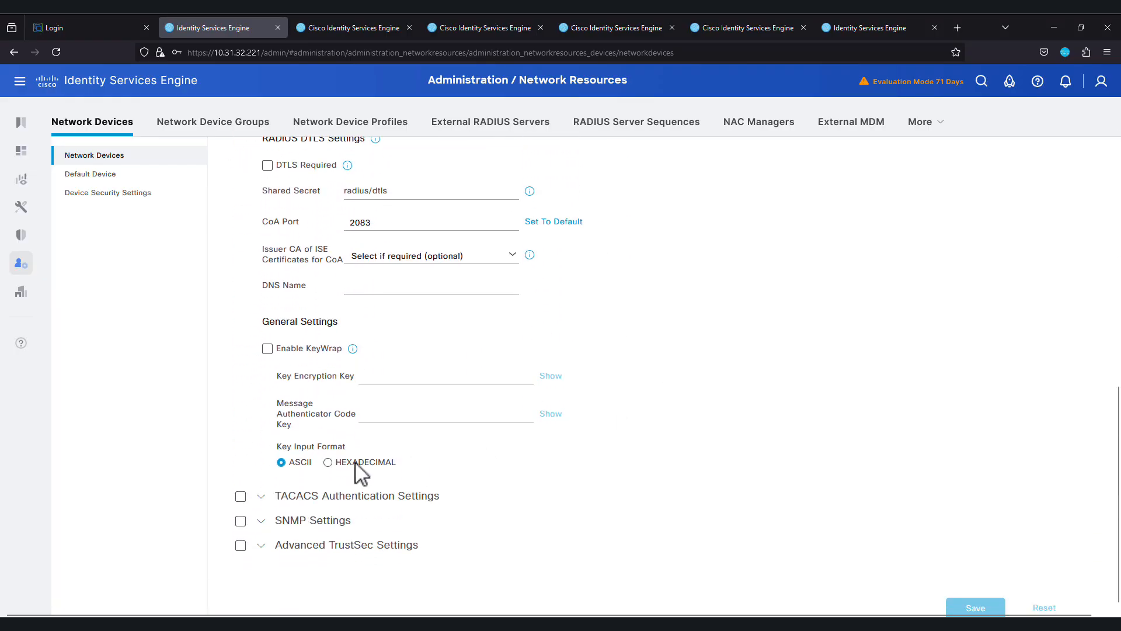
pyautogui.click(240, 507)
pyautogui.scroll(-2, 359, 493)
pyautogui.click(332, 418)
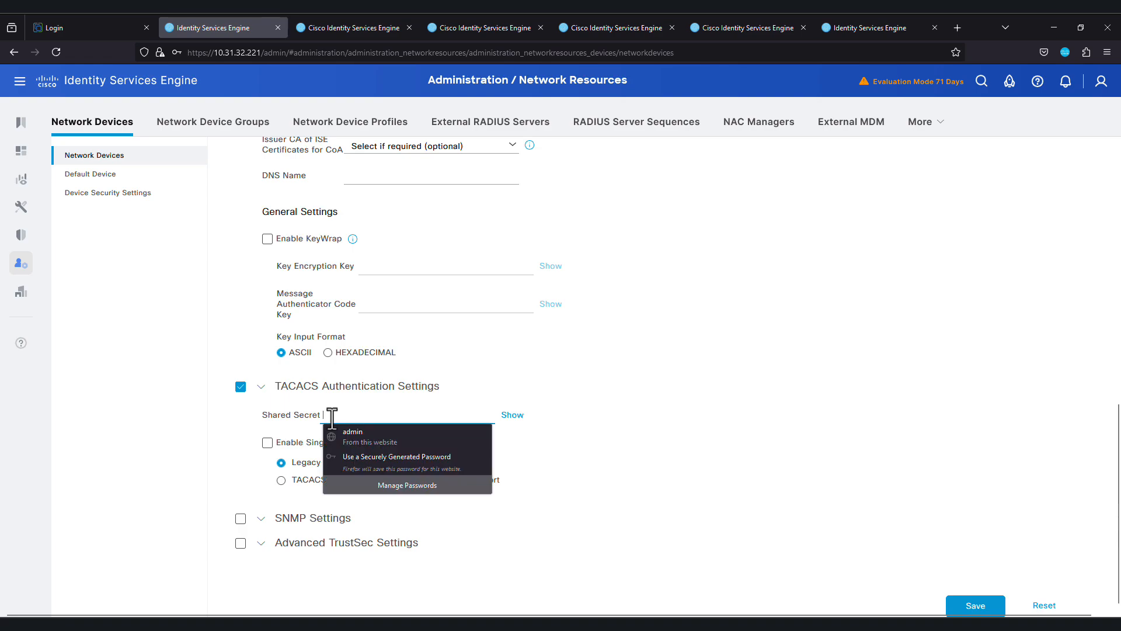
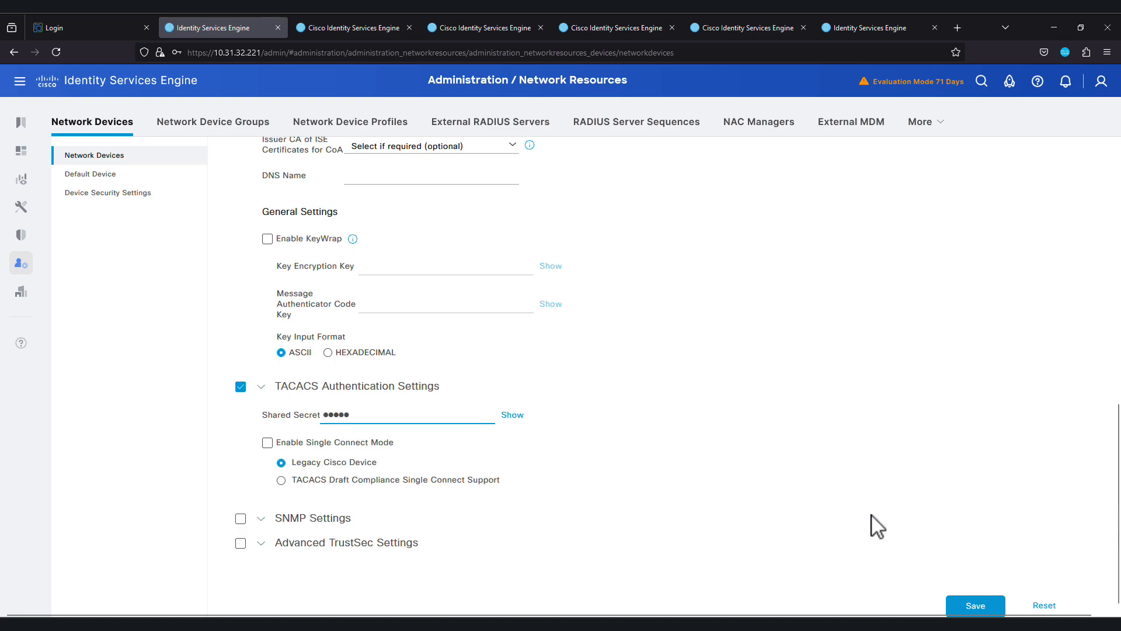
pyautogui.click(987, 606)
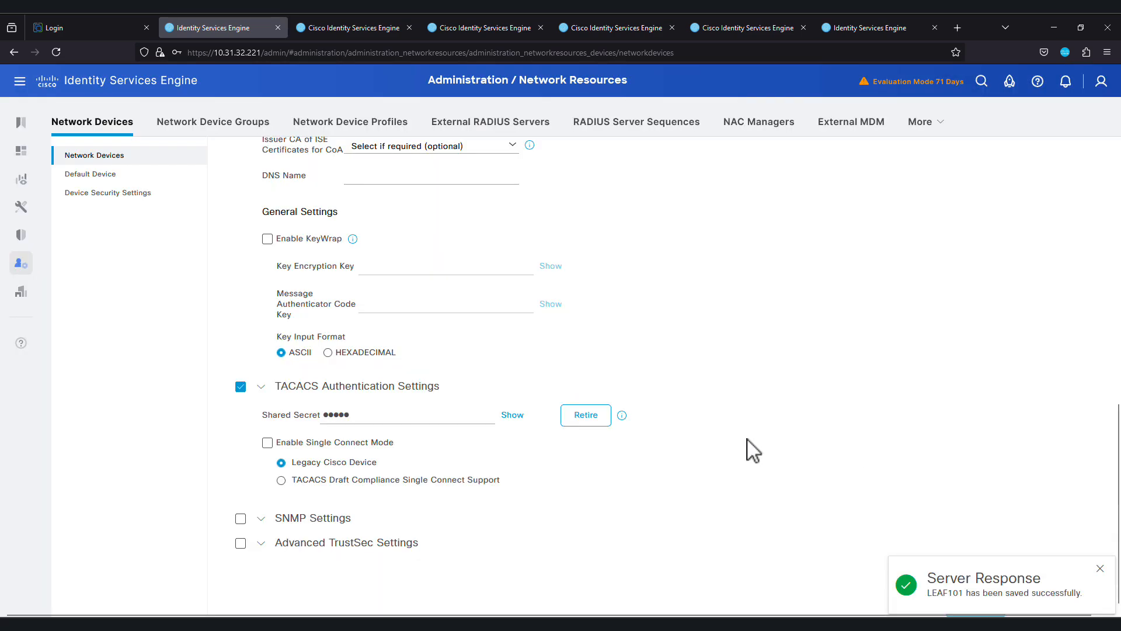
pyautogui.moveTo(23, 304)
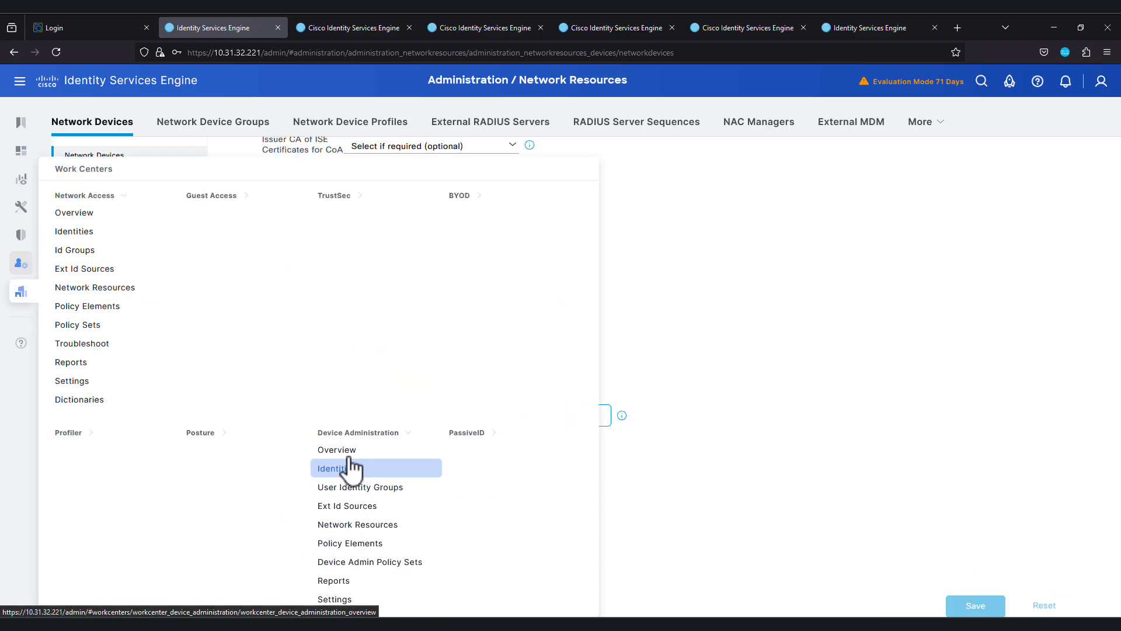
# Go to Device Administration's TACACS Profiles and start a new profile named ACI_MFA_Admin.
pyautogui.click(382, 545)
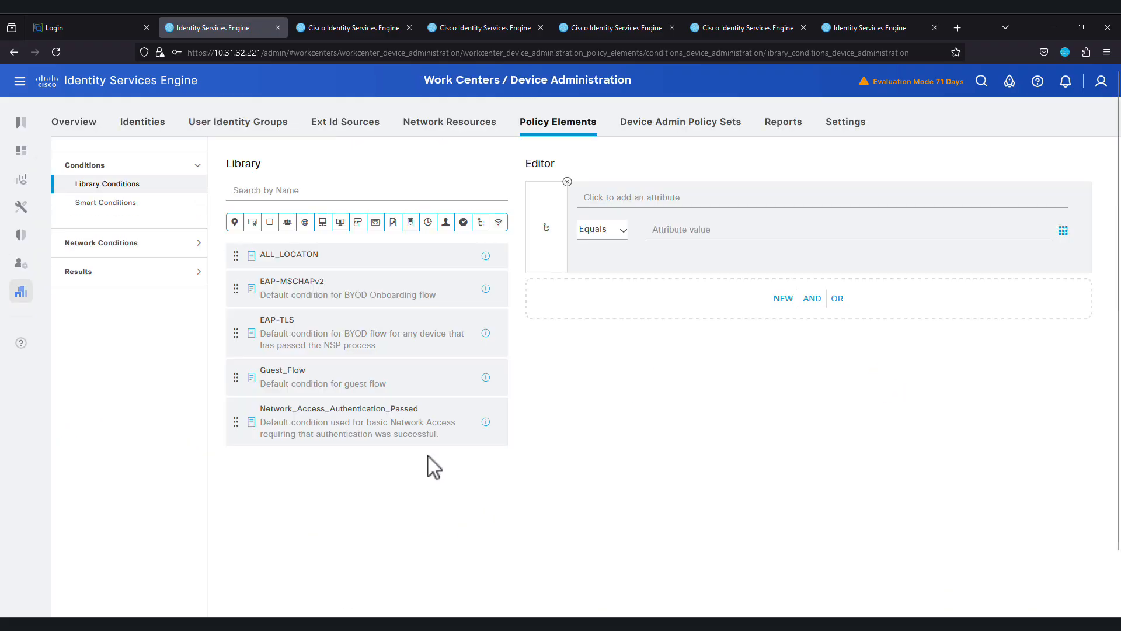
pyautogui.click(157, 248)
pyautogui.click(126, 290)
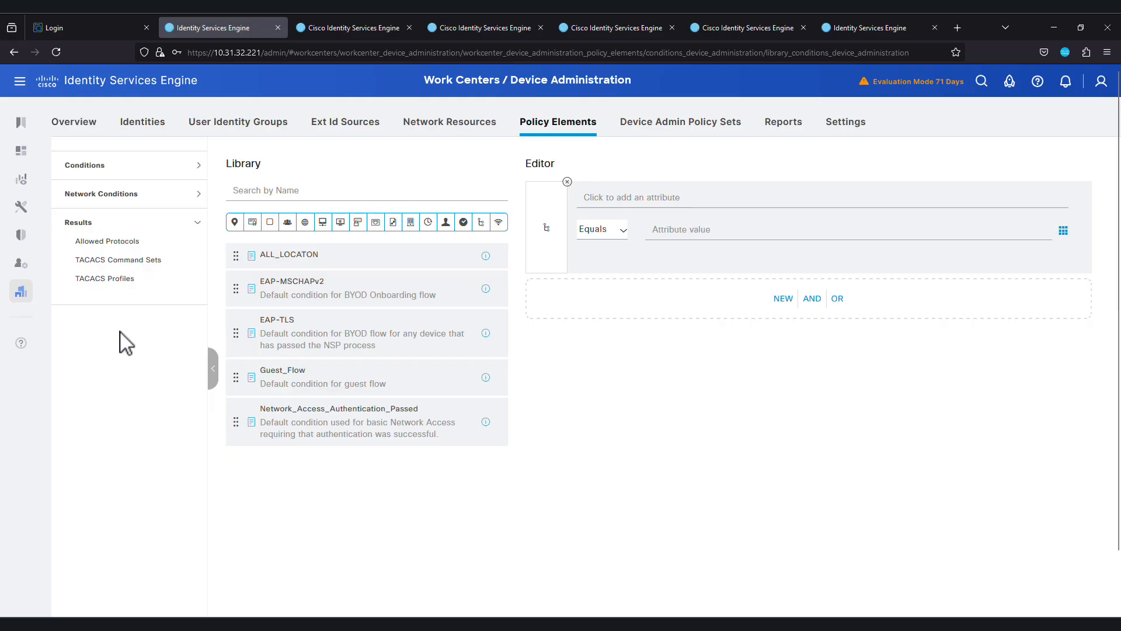
pyautogui.click(117, 285)
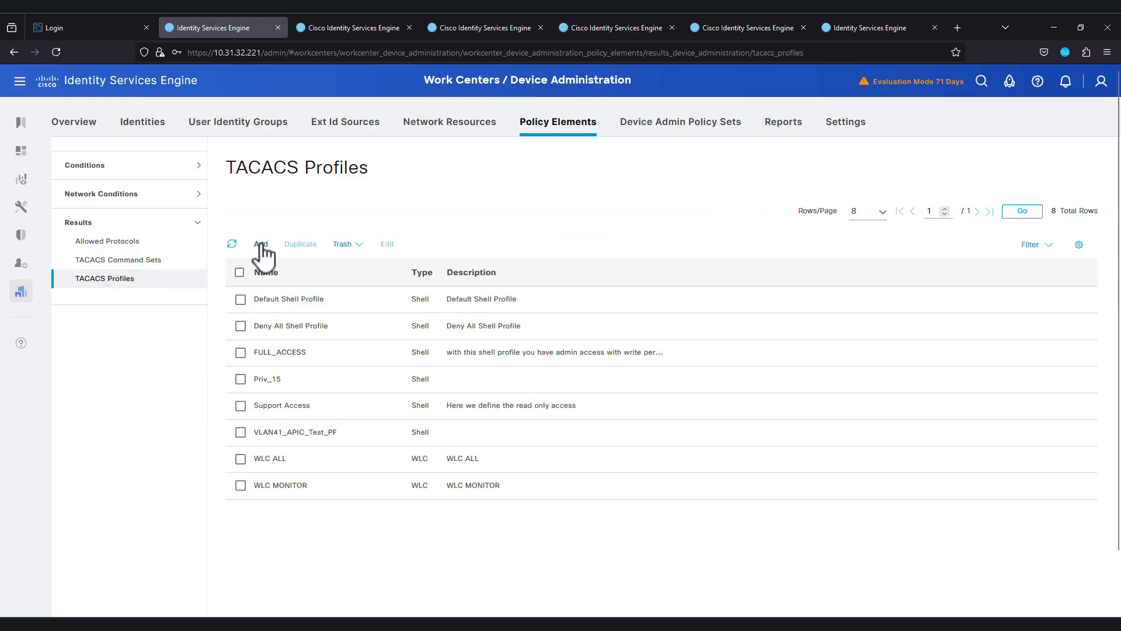
pyautogui.click(261, 245)
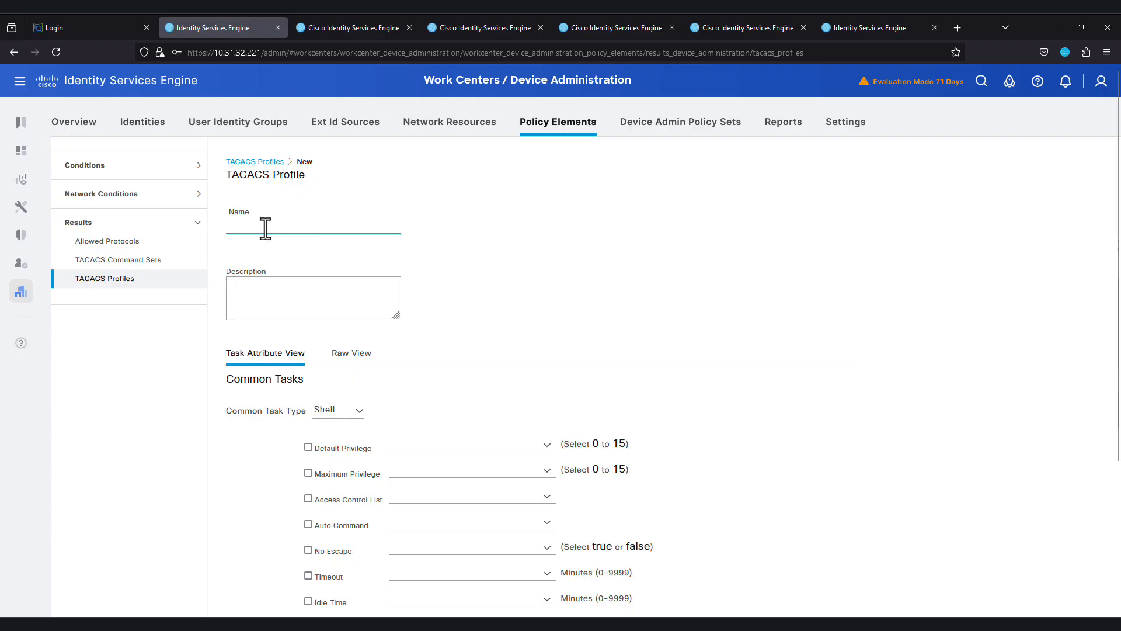
pyautogui.write('ACI')
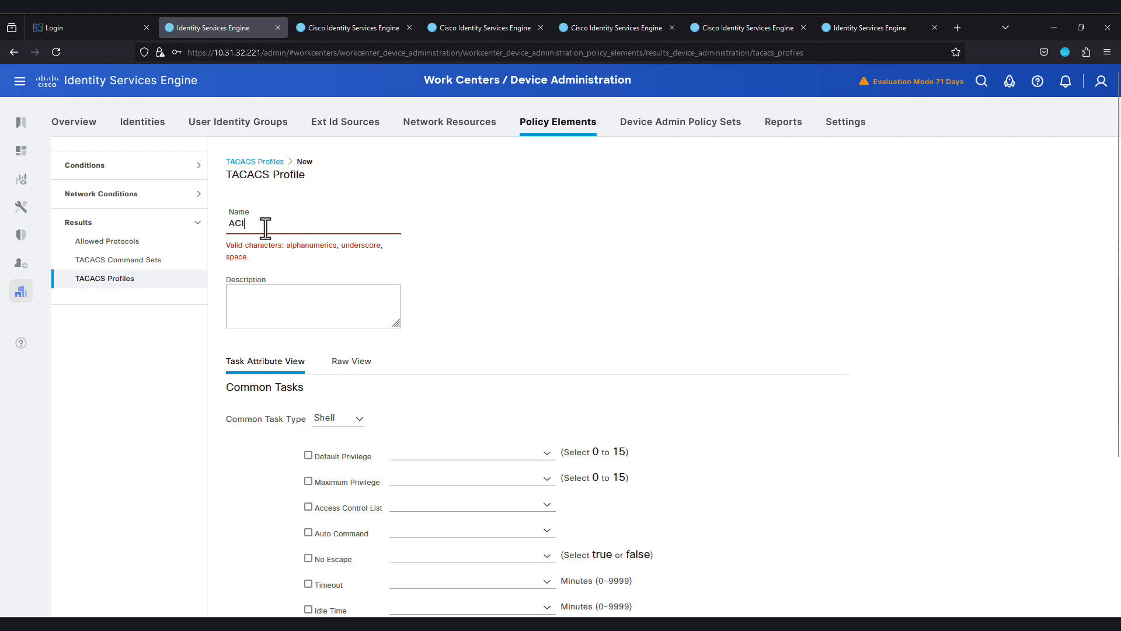
pyautogui.write('_MFA_Admin')
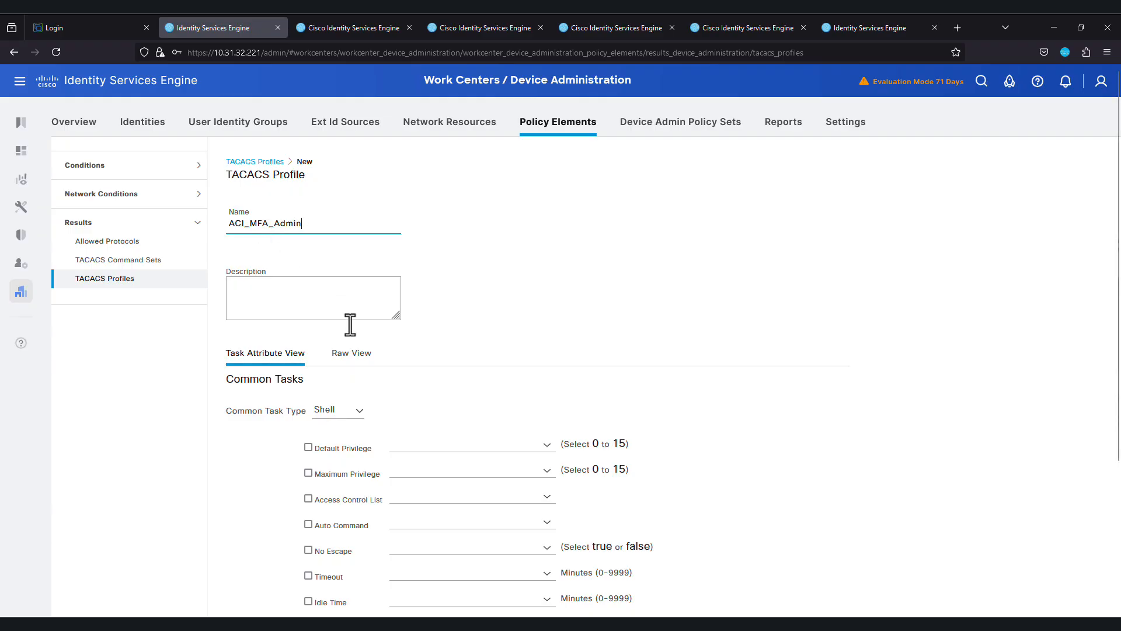
# In Raw View, enter shell:domains=all/admin/admin and save the ACI_MFA_Admin profile.
pyautogui.click(359, 353)
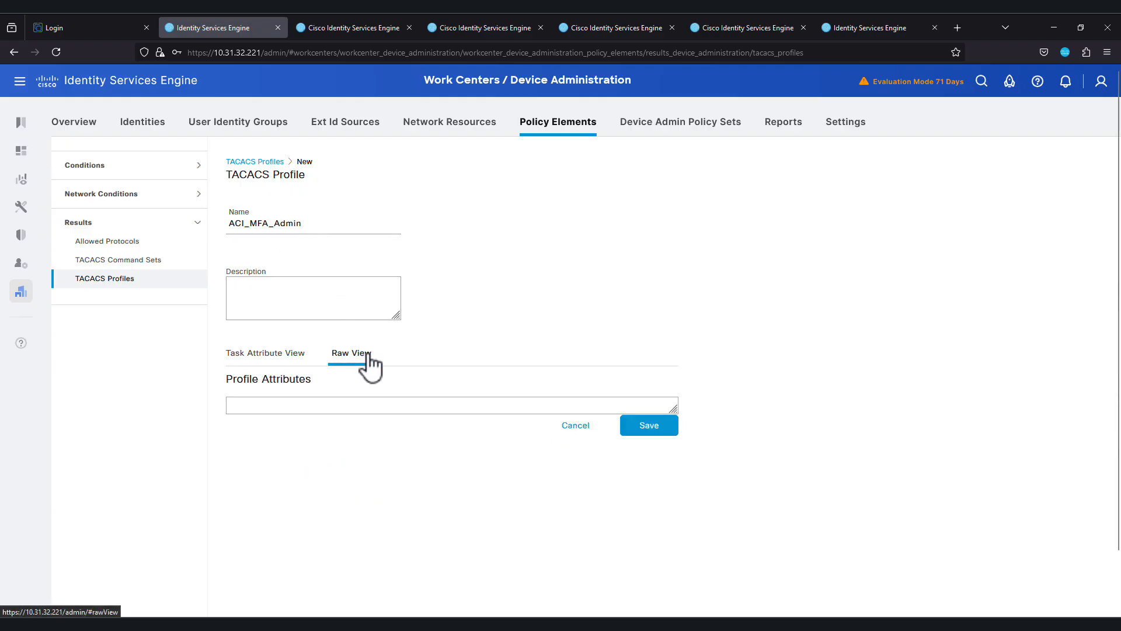
pyautogui.click(357, 405)
pyautogui.write('shell:dom')
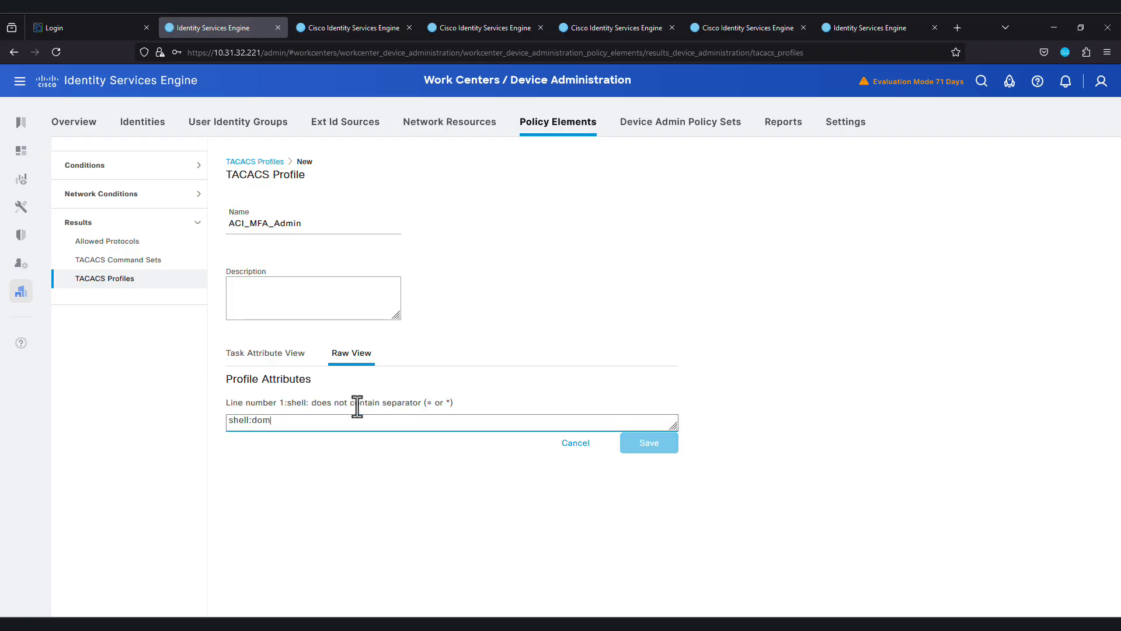
pyautogui.write('i')
pyautogui.press('BackSpace')
pyautogui.write('ains')
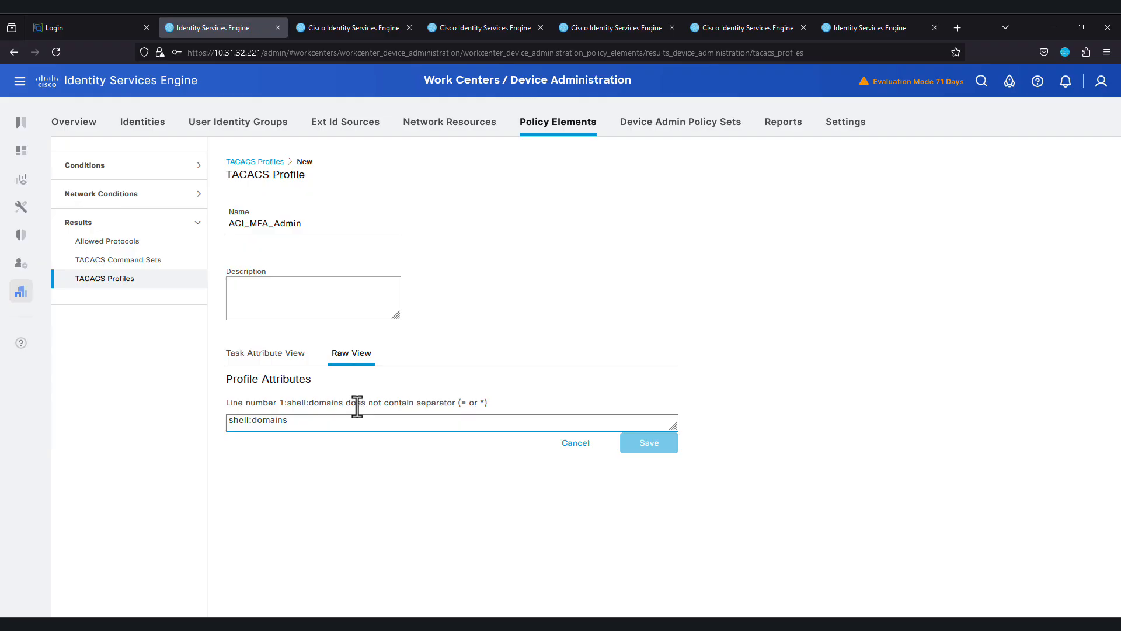
pyautogui.write('=all')
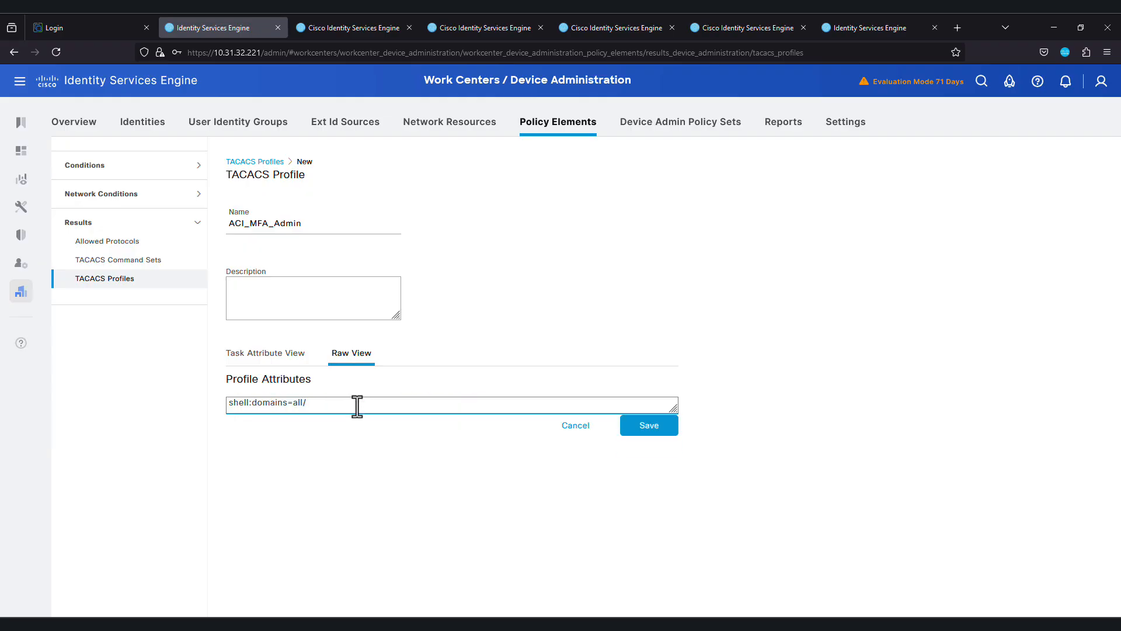
pyautogui.write('/admin')
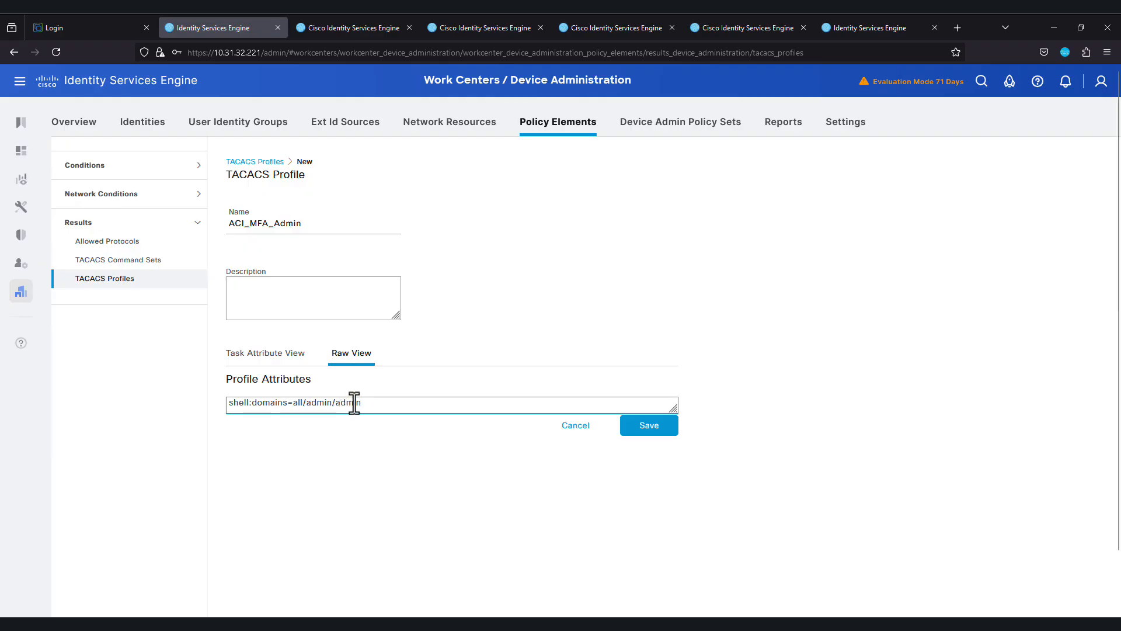
pyautogui.moveTo(365, 404); pyautogui.dragTo(307, 407)
pyautogui.moveTo(302, 224); pyautogui.dragTo(200, 235)
pyautogui.hotkey('ctrl', 'c')
pyautogui.click(642, 428)
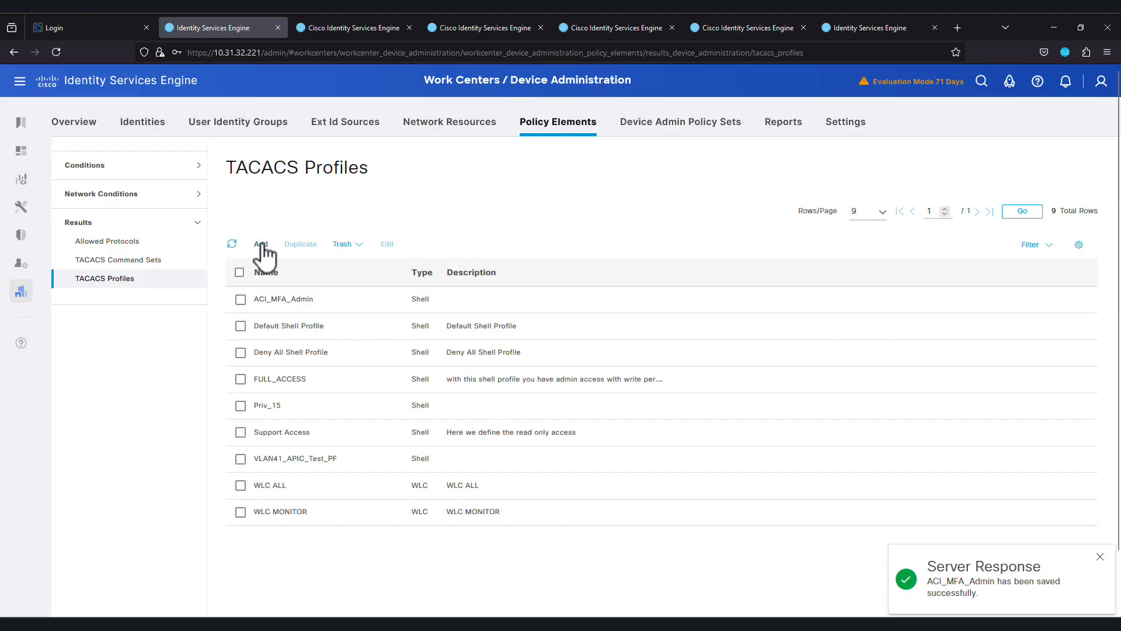
pyautogui.click(260, 243)
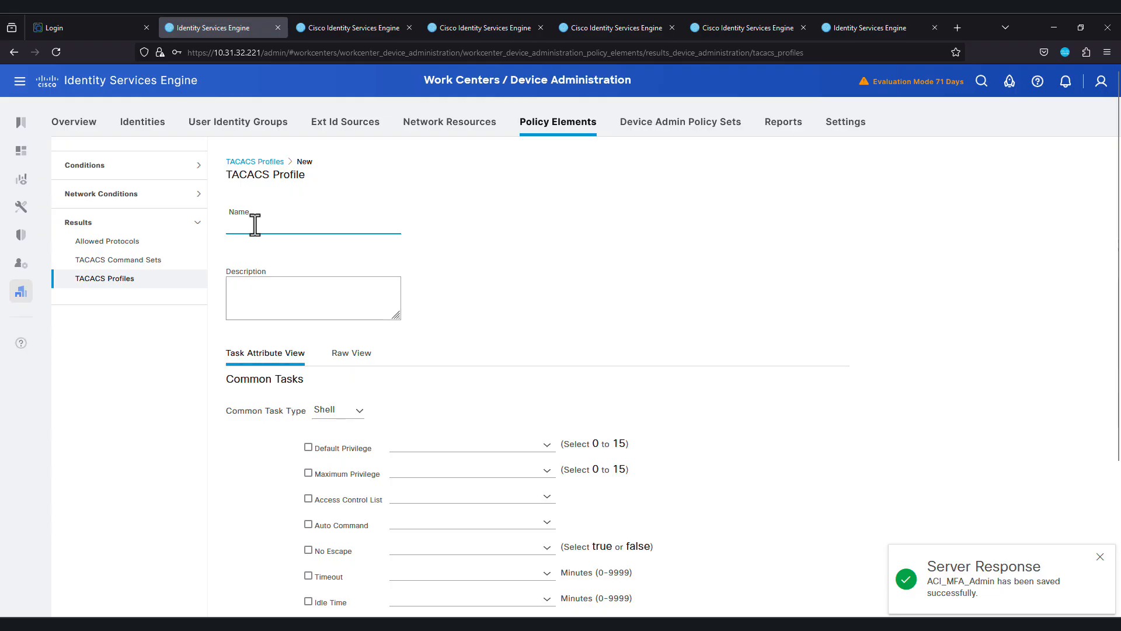
# Name a new TACACS profile ACI_MFA_Opeator with raw attribute shell:domain=all//admin.
pyautogui.hotkey('ctrl', 'v')
pyautogui.moveTo(301, 224); pyautogui.dragTo(275, 223)
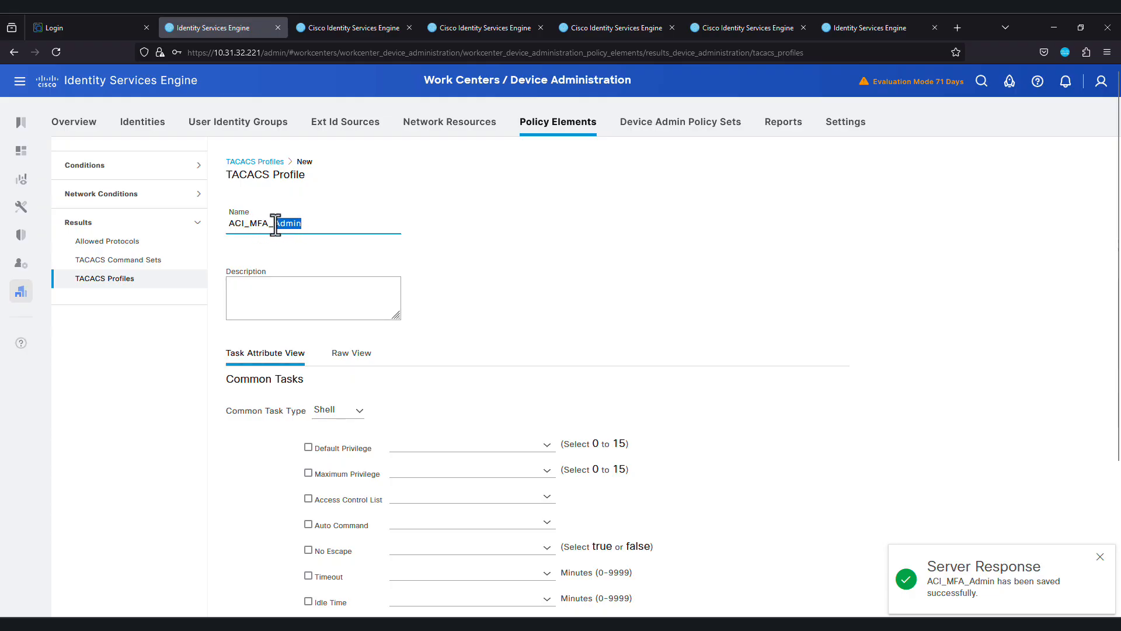
pyautogui.write('Opeator')
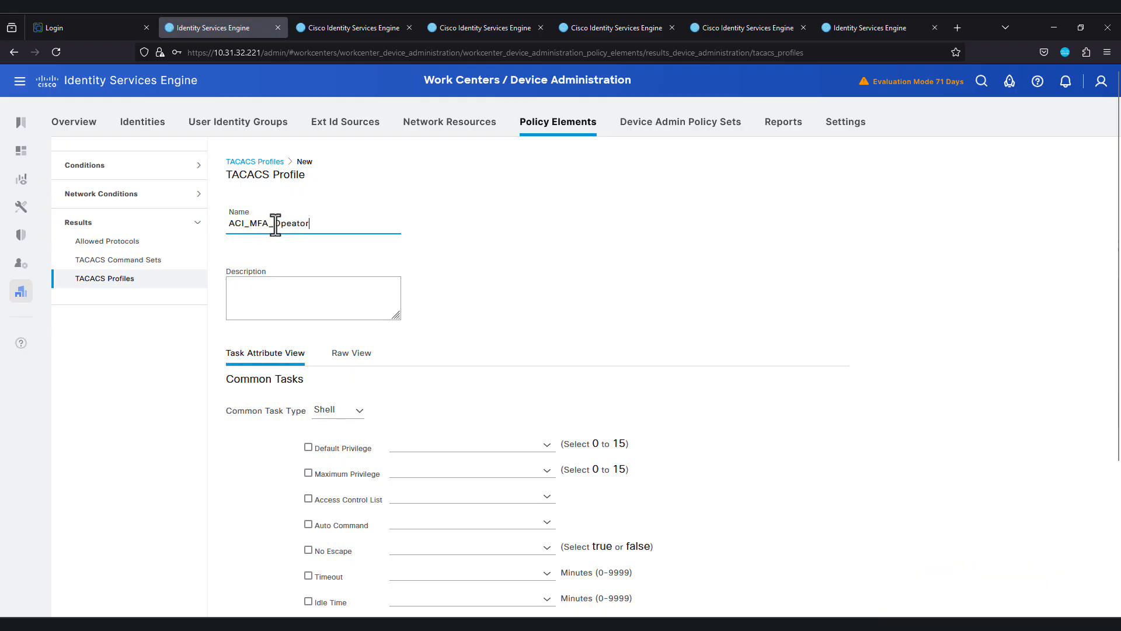
pyautogui.click(353, 354)
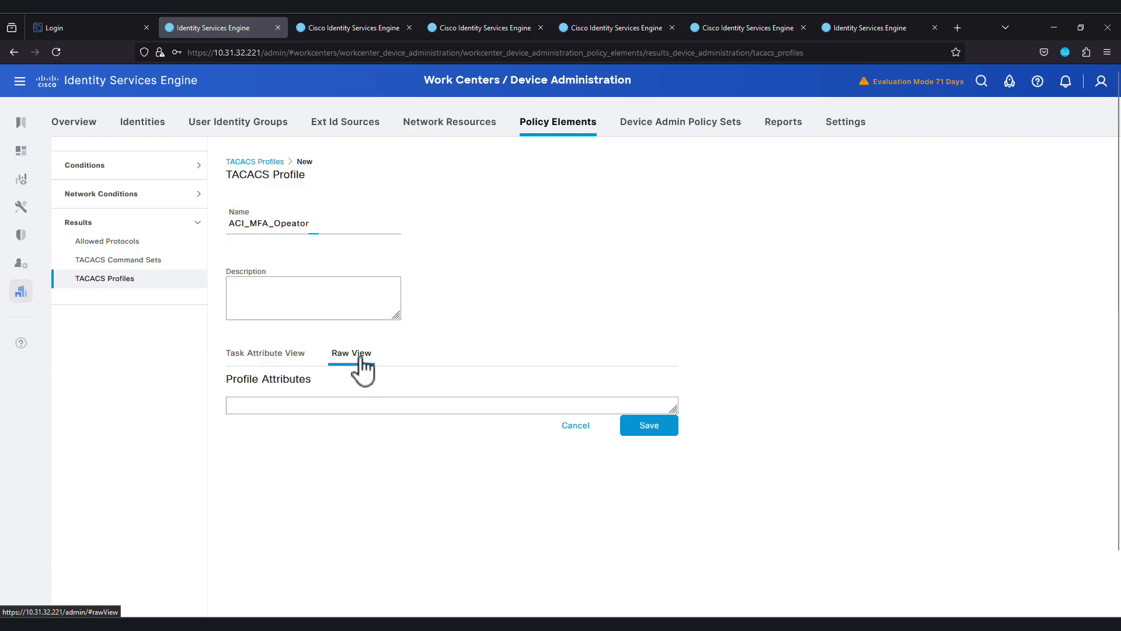
pyautogui.click(321, 403)
pyautogui.write('shell:domain')
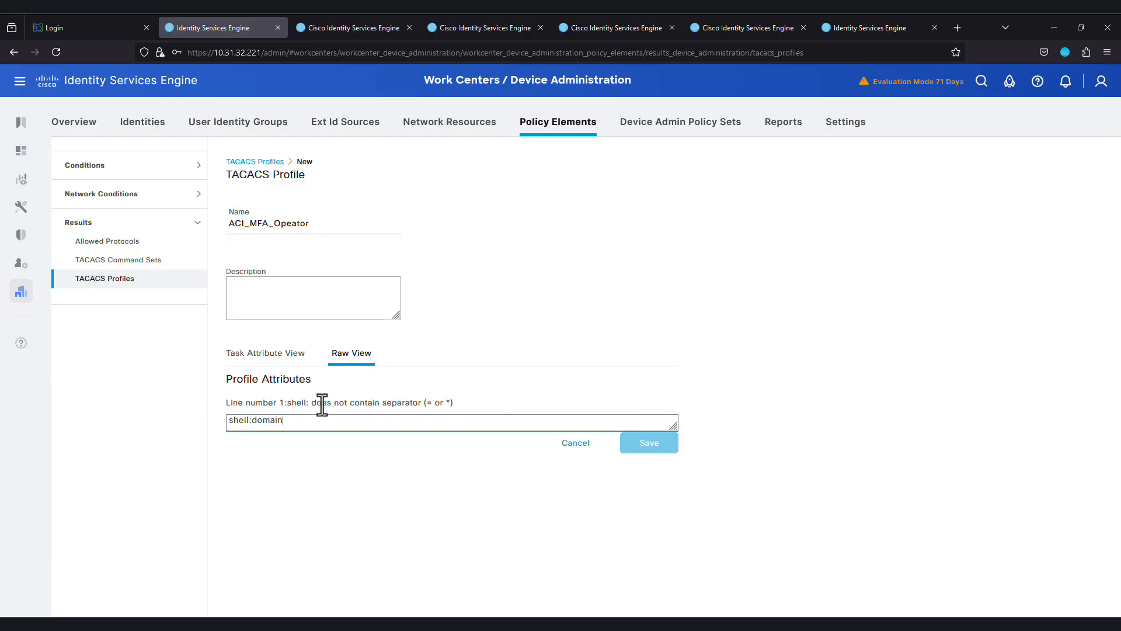
pyautogui.write('=')
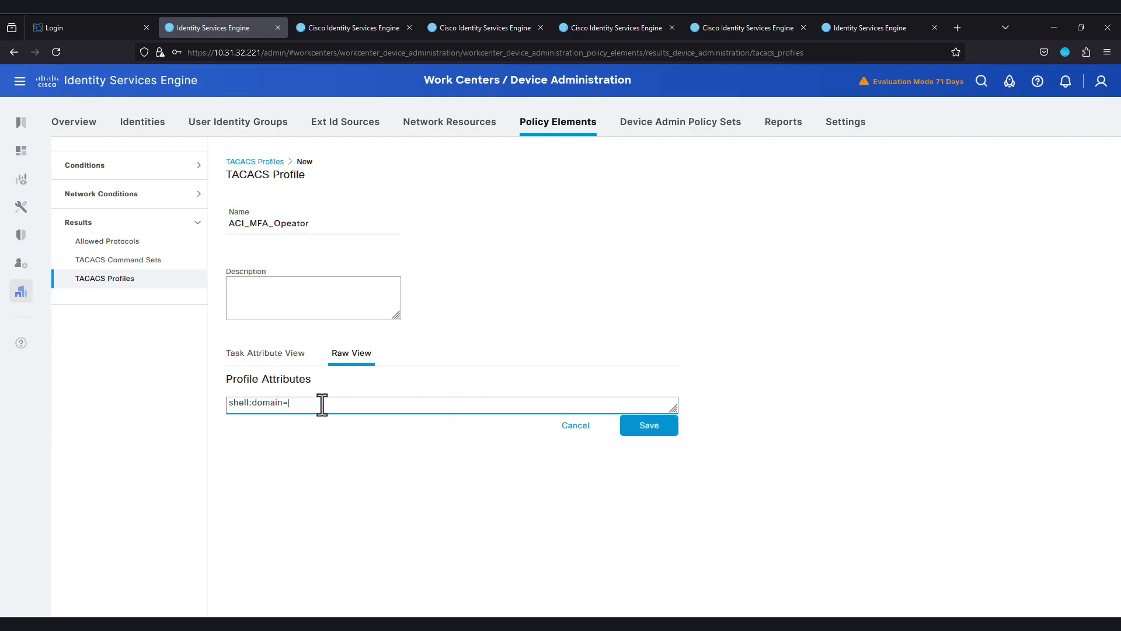
pyautogui.write('all//admin')
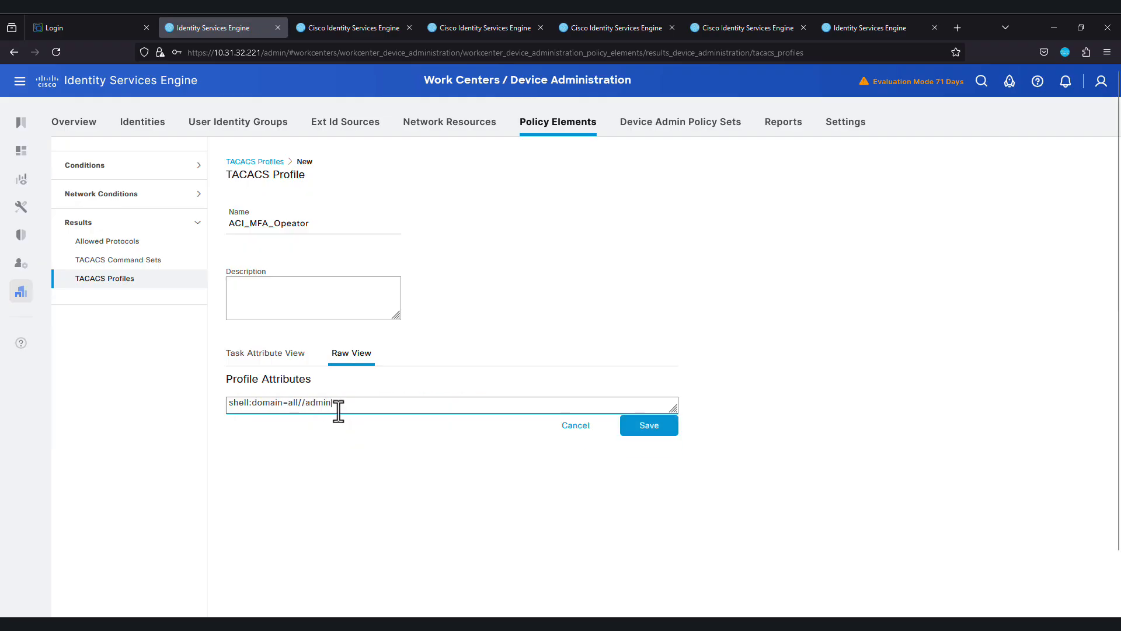
# Save the ACI_MFA_Opeator profile and go to Device Admin Policy Sets.
pyautogui.moveTo(338, 407); pyautogui.dragTo(296, 405)
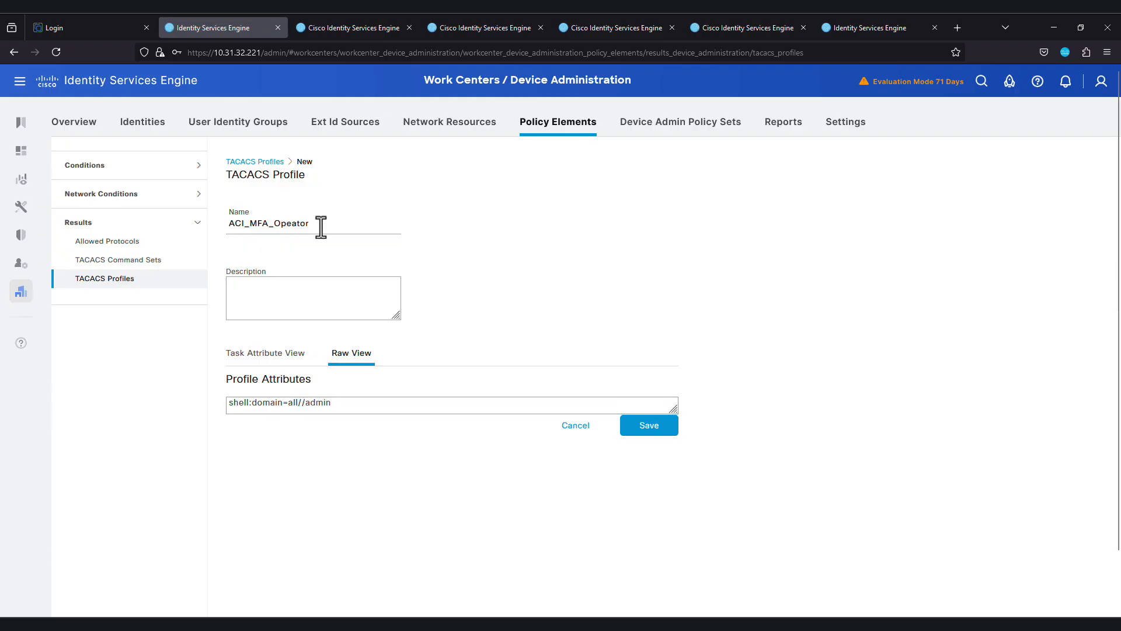
pyautogui.moveTo(318, 225); pyautogui.dragTo(274, 224)
pyautogui.click(651, 429)
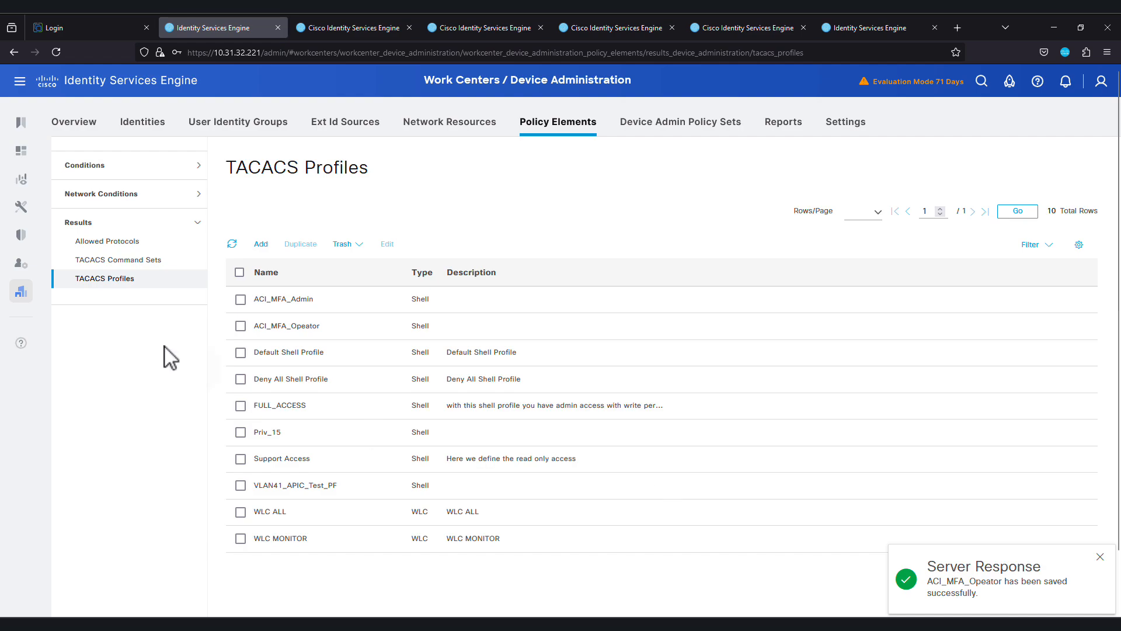
pyautogui.moveTo(21, 295)
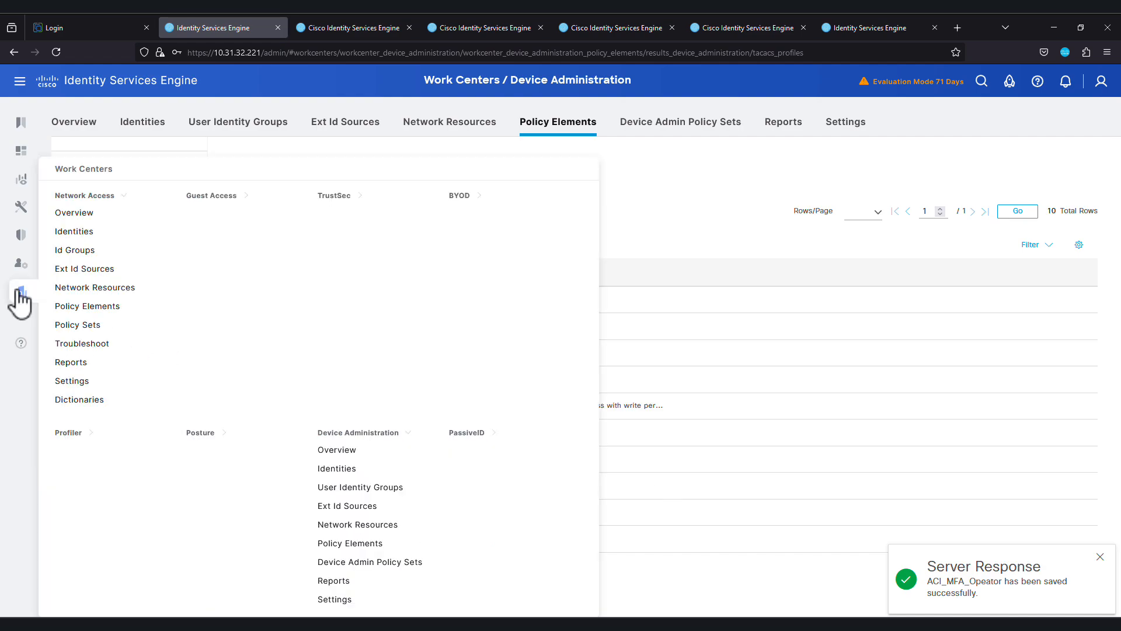
pyautogui.click(373, 563)
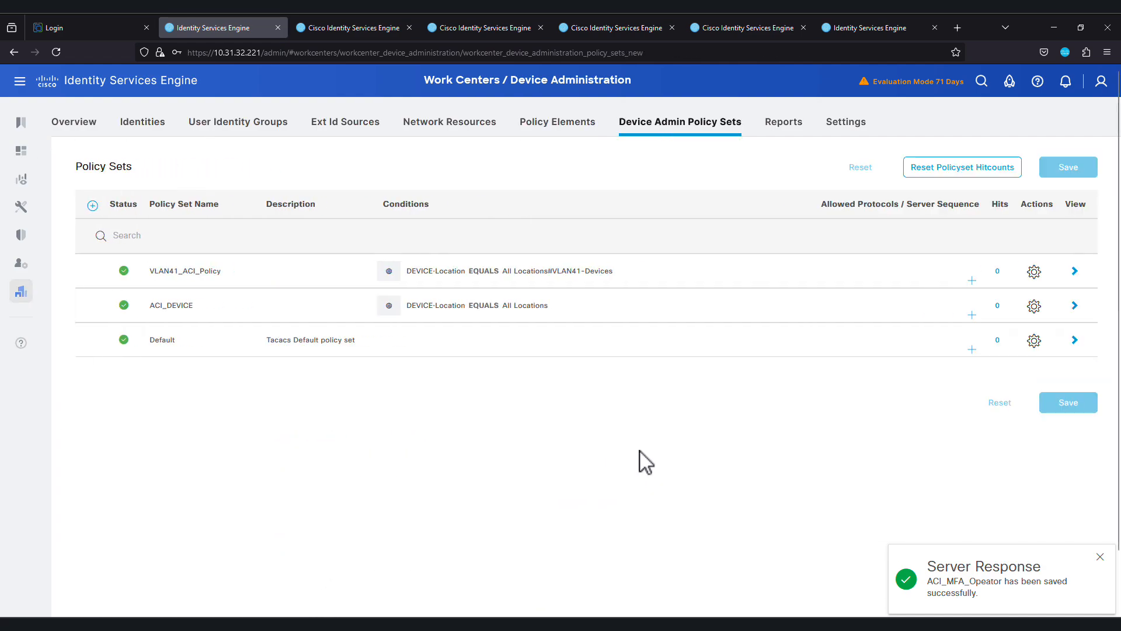
# Add a new device admin policy set named ACI_MFA_TACACS-Policy.
pyautogui.click(92, 206)
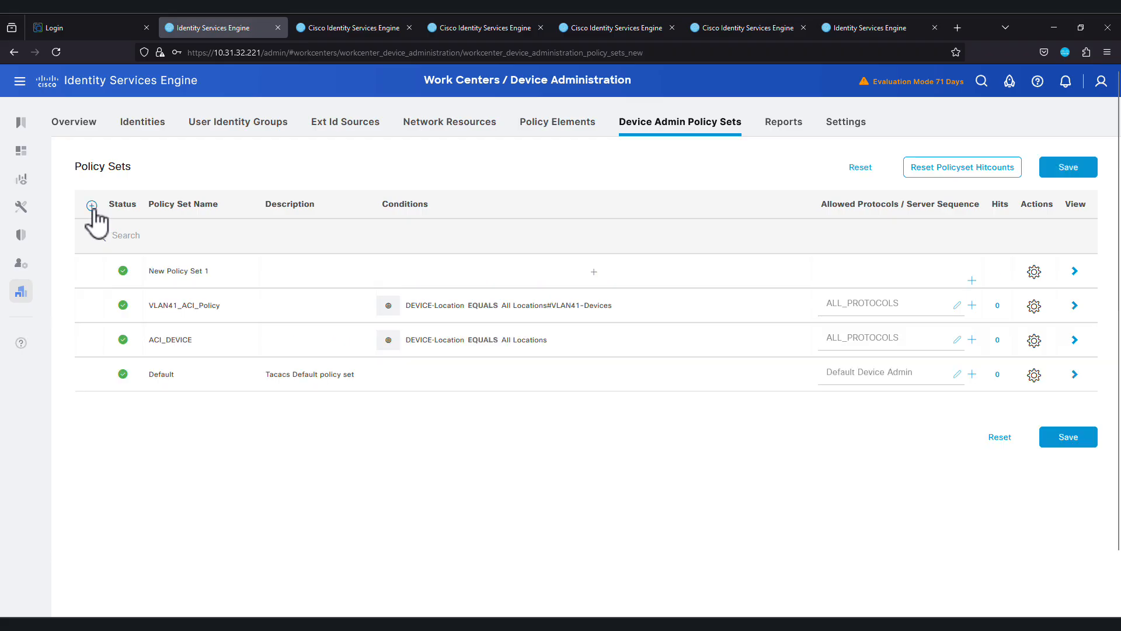
pyautogui.moveTo(194, 272); pyautogui.dragTo(143, 272)
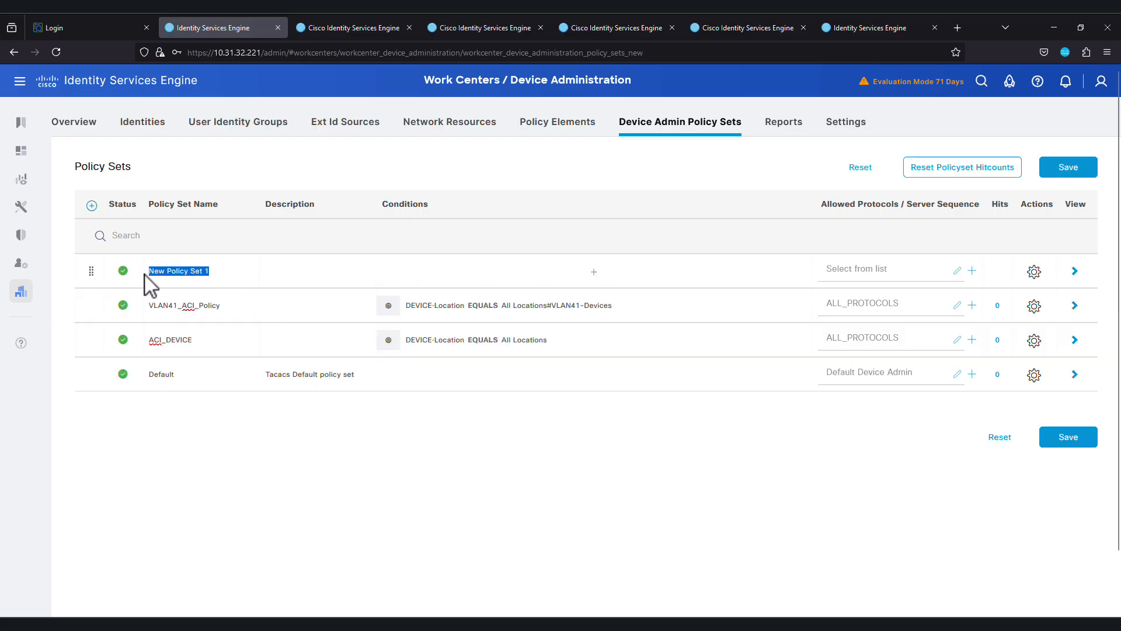
pyautogui.write('ACI_MFA')
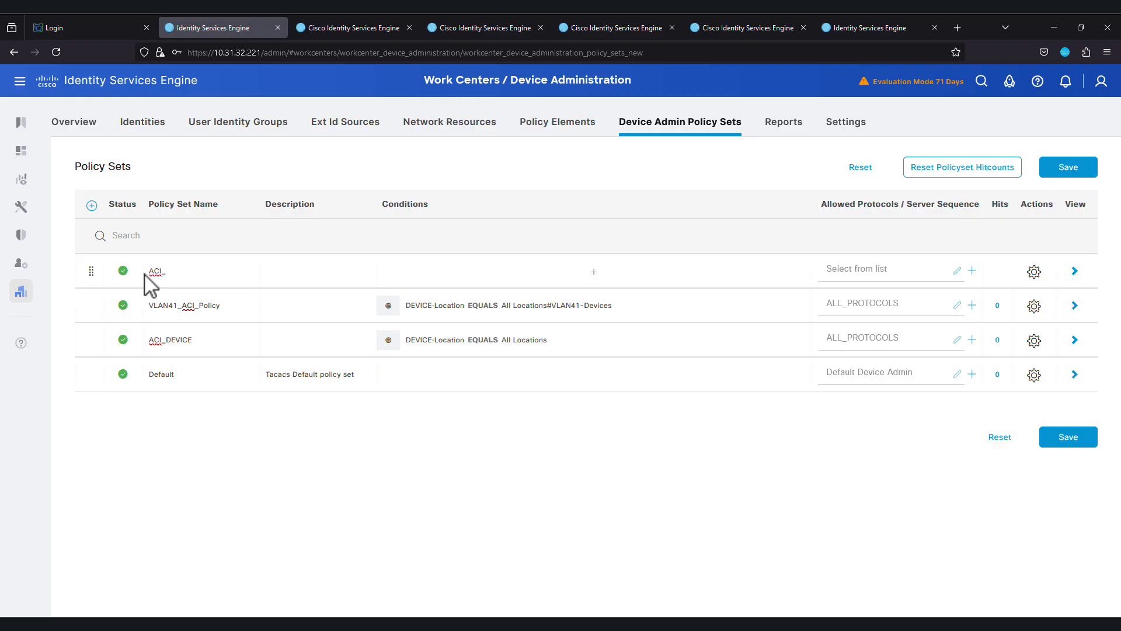
pyautogui.write('_TACACS-POlicy')
pyautogui.press('Left')
pyautogui.press('Left')
pyautogui.press('BackSpace')
pyautogui.write('o')
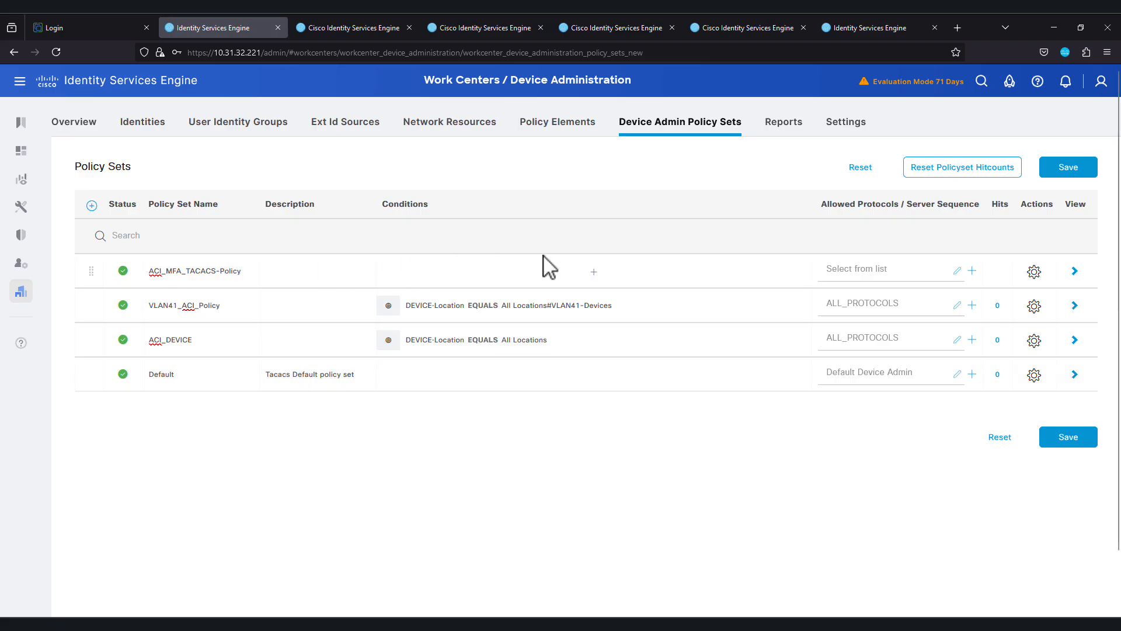
# Set the policy set condition to Device Type equals All Device Types#ACI-Devices.
pyautogui.click(593, 271)
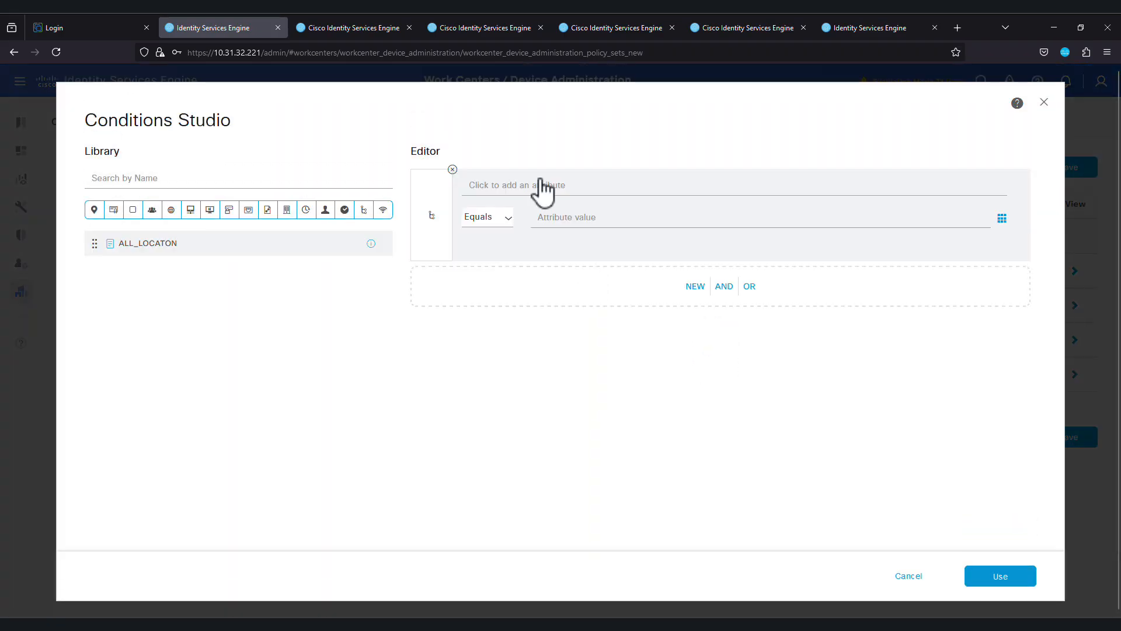
pyautogui.click(543, 185)
pyautogui.click(657, 248)
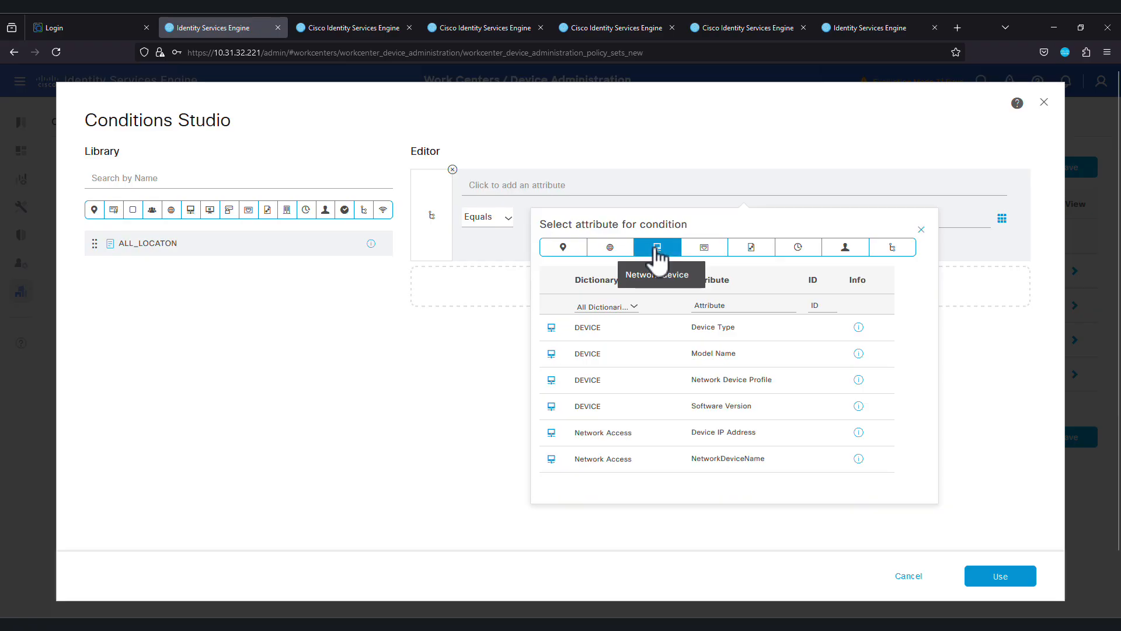
pyautogui.click(695, 328)
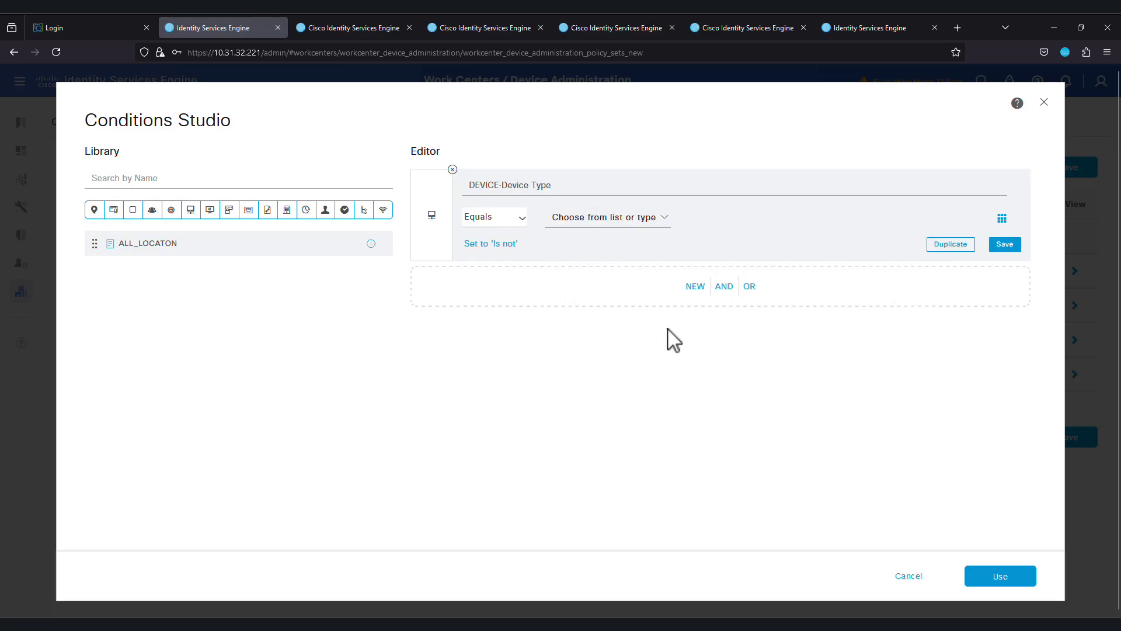
pyautogui.click(622, 217)
pyautogui.click(642, 296)
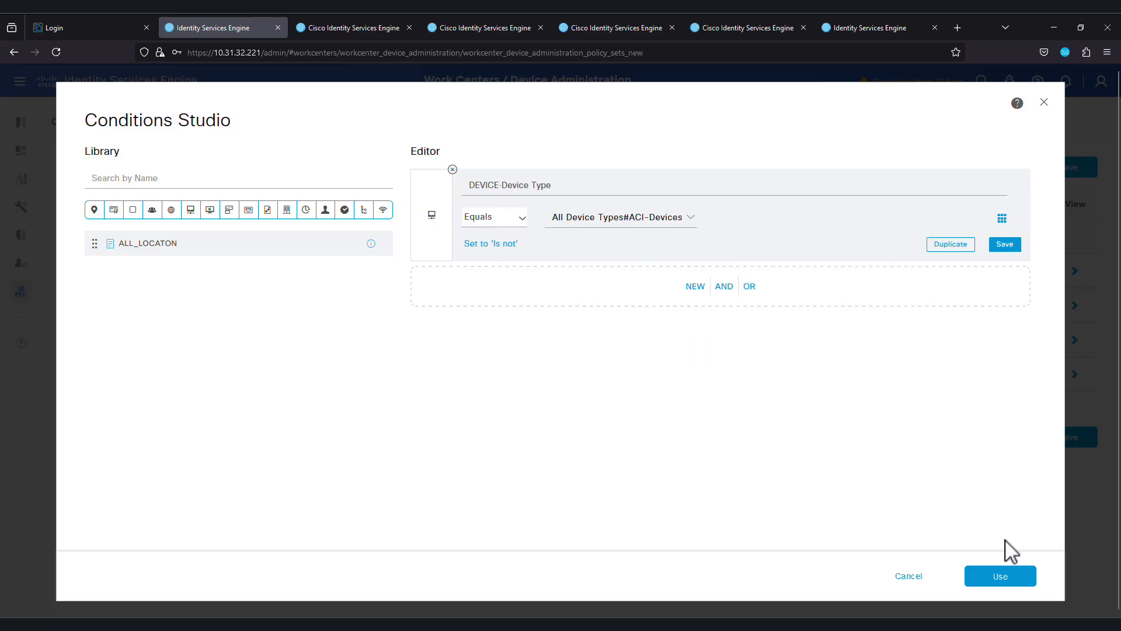
pyautogui.click(993, 573)
# Allow the Default Device Admin protocols and save the policy set.
pyautogui.click(868, 272)
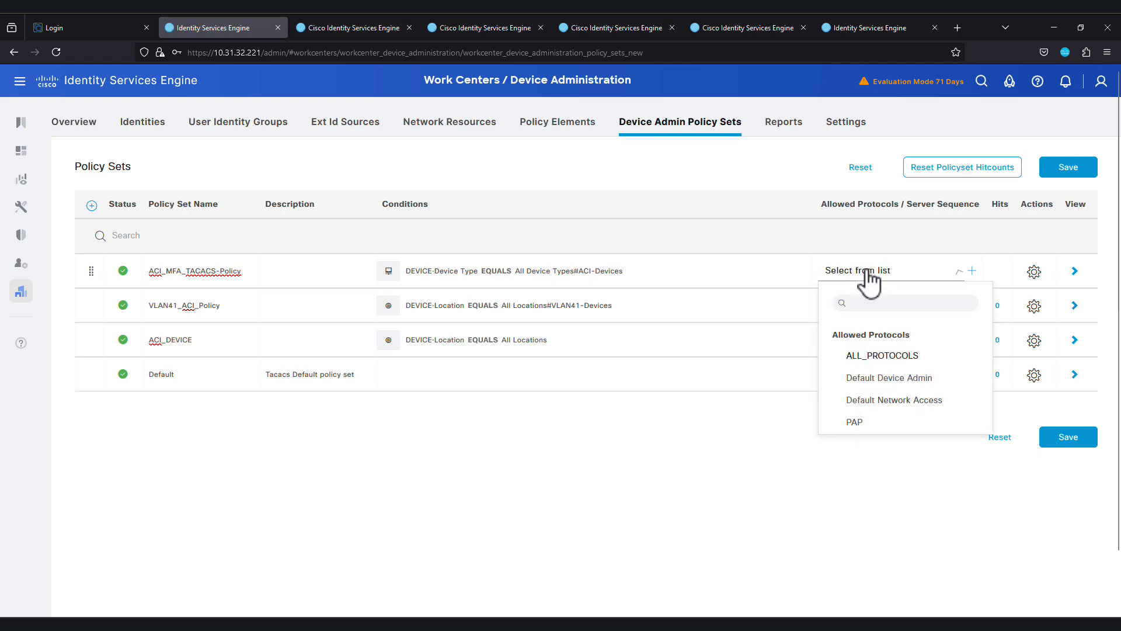
pyautogui.click(881, 378)
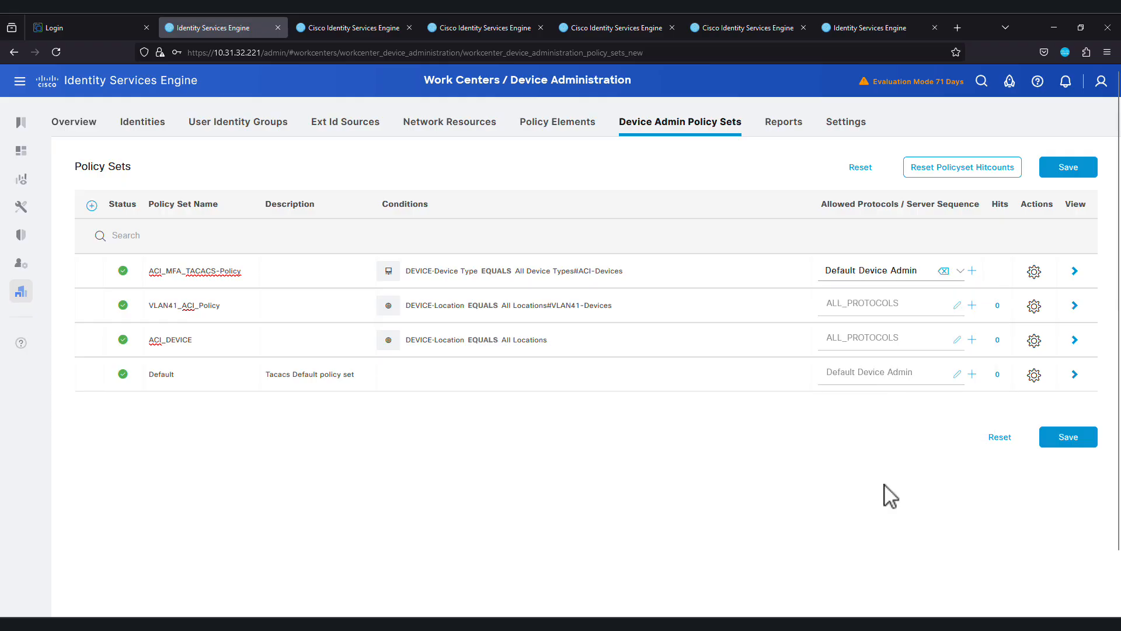
pyautogui.click(1060, 447)
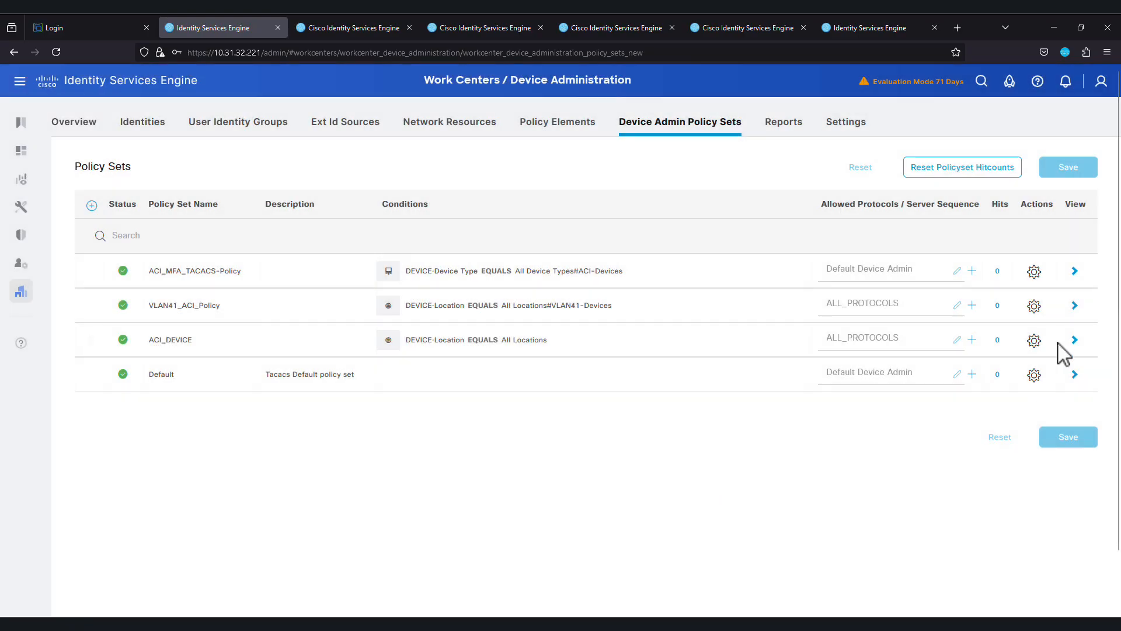
# Add an authentication rule named ACI_MFA_TACACS_AuthC in ACI_MFA_TACACS-Policy.
pyautogui.click(1075, 271)
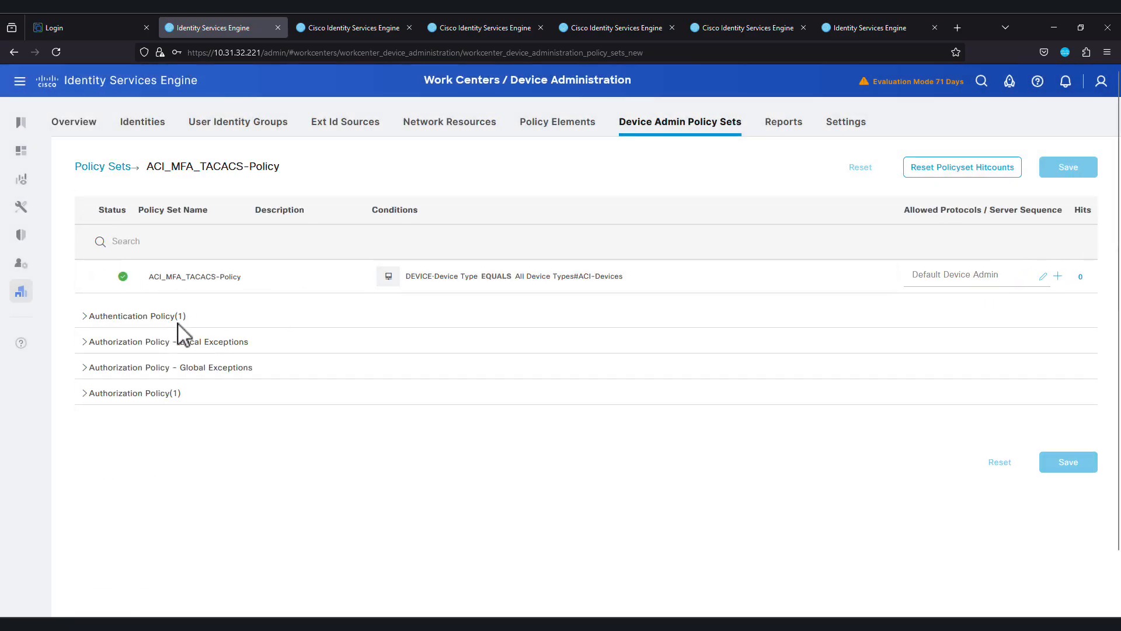
pyautogui.click(88, 318)
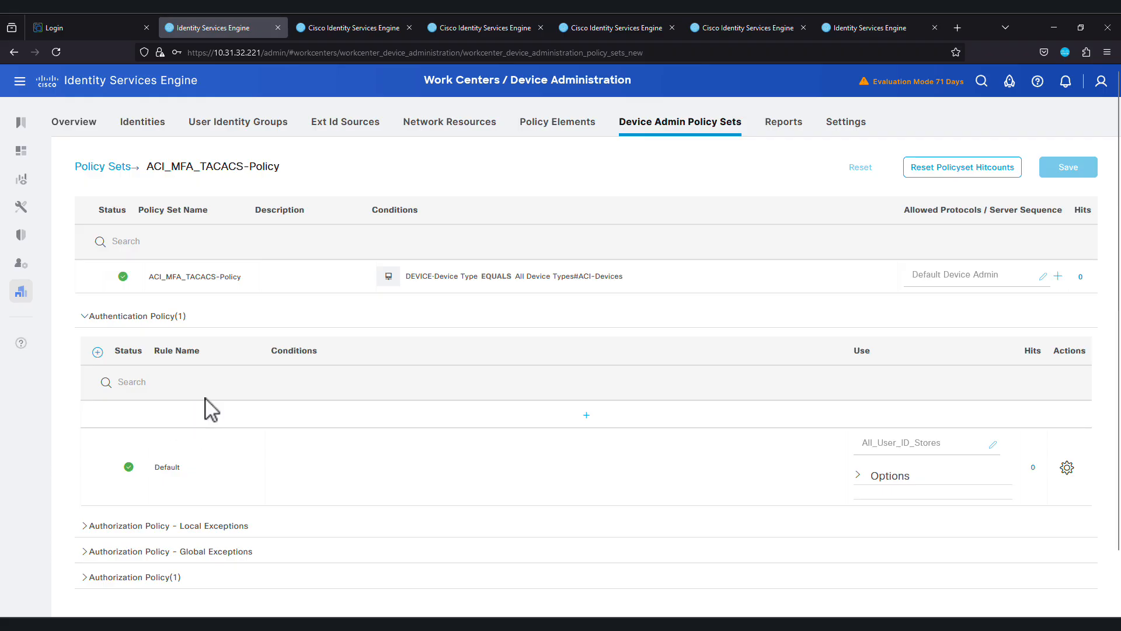
pyautogui.click(553, 418)
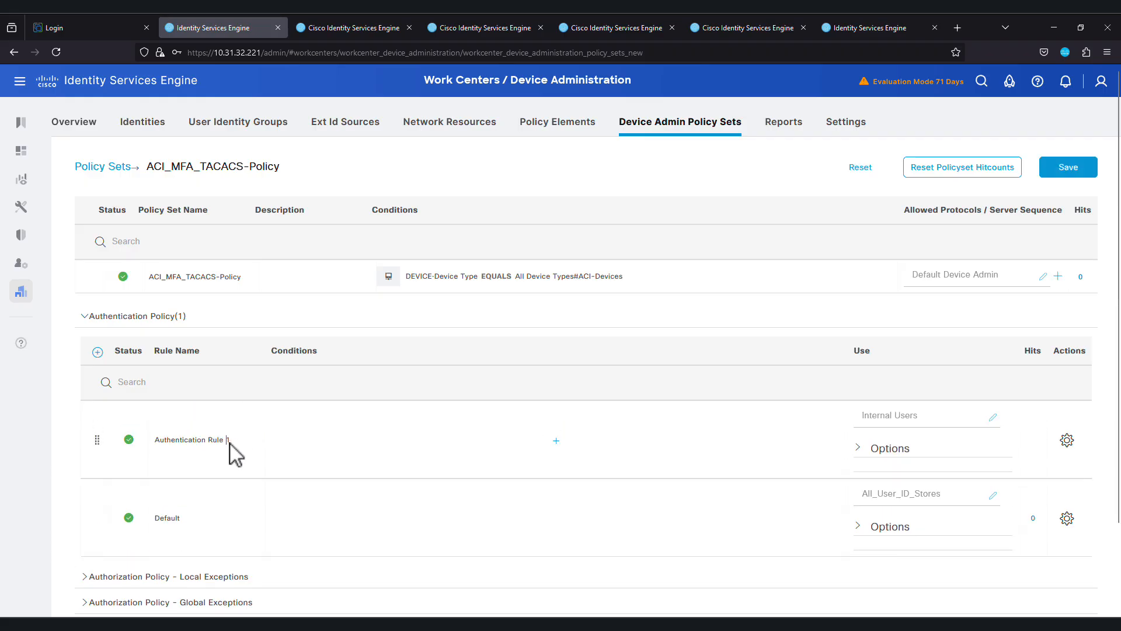
pyautogui.moveTo(229, 443); pyautogui.dragTo(153, 443)
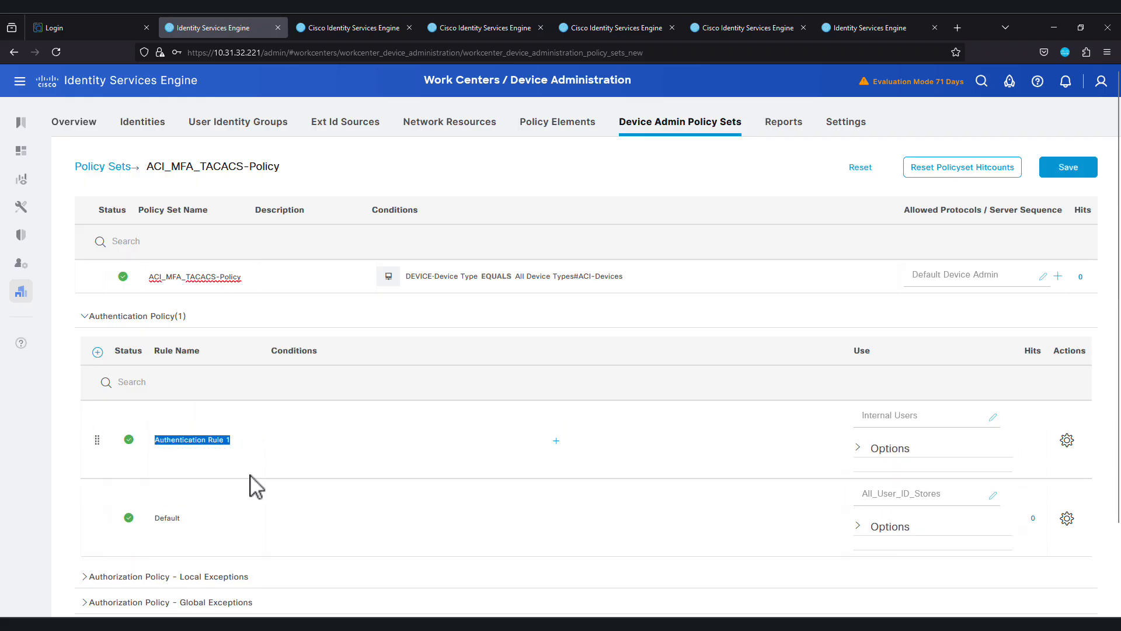
pyautogui.write('ACI')
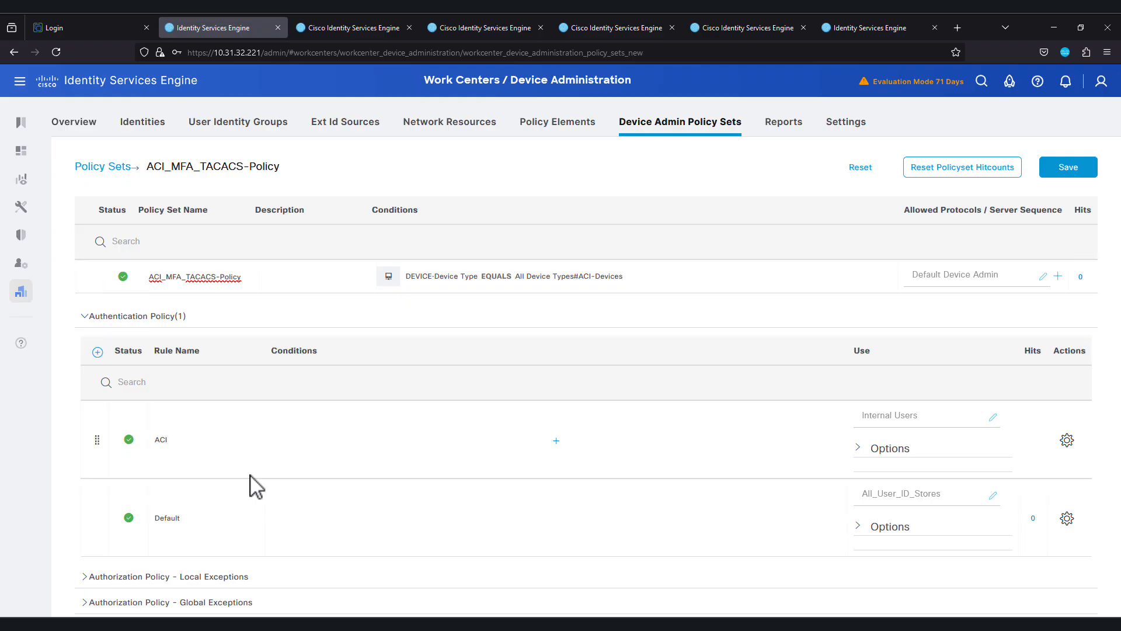
pyautogui.write('_MFA_TACACS_AuthC')
# Give the authentication rule the condition Device Type equals All Device Types#ACI-Devices.
pyautogui.click(557, 442)
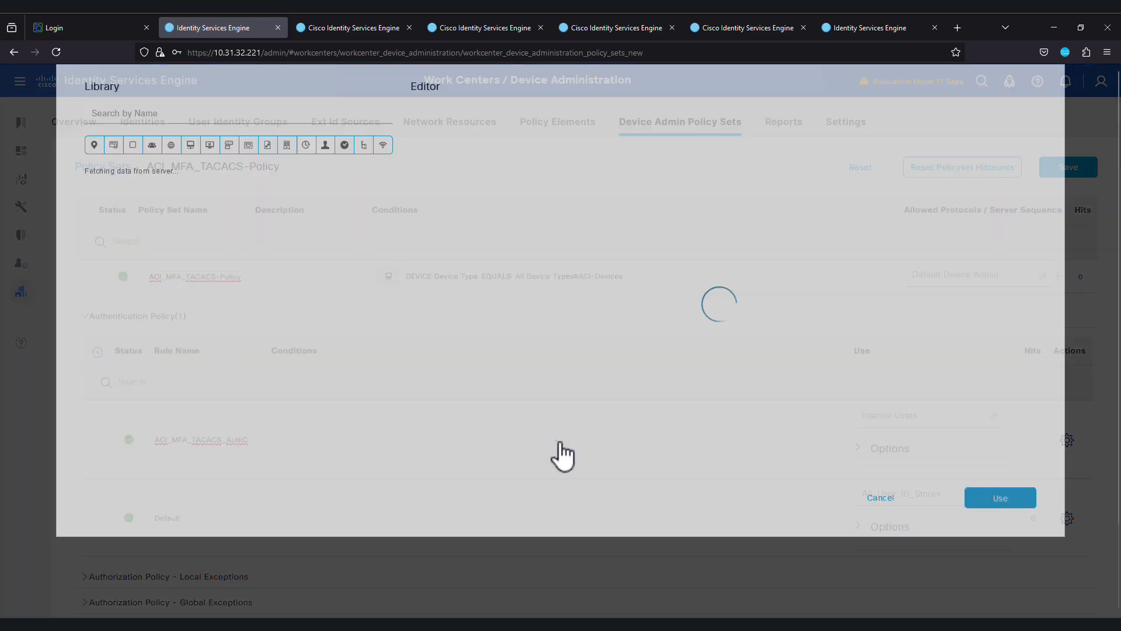
pyautogui.click(532, 186)
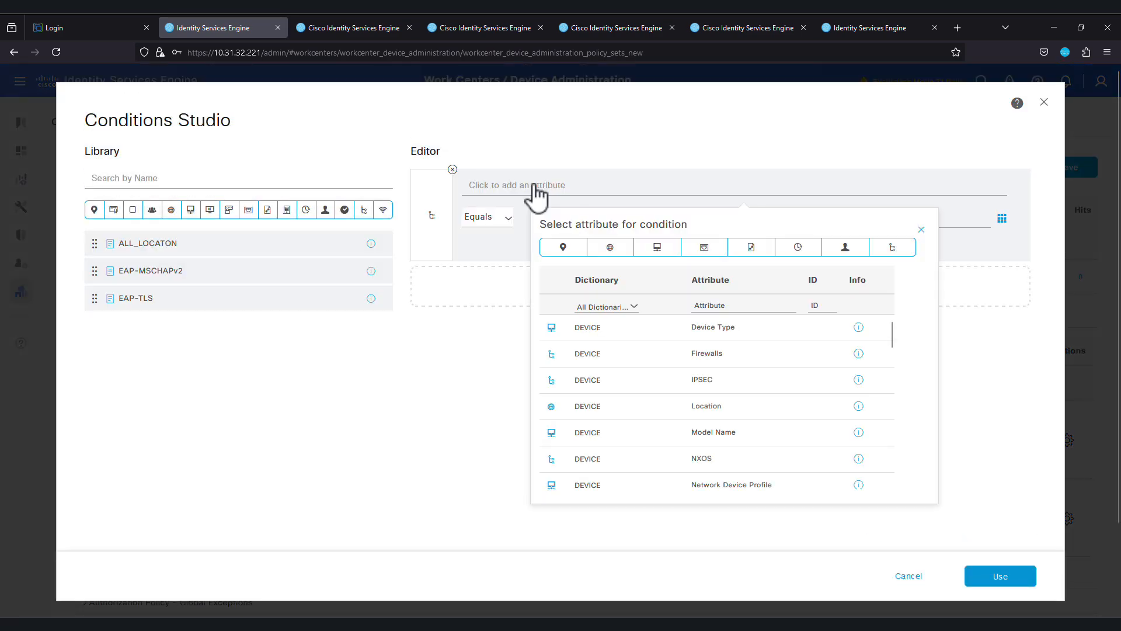
pyautogui.click(667, 250)
pyautogui.click(732, 330)
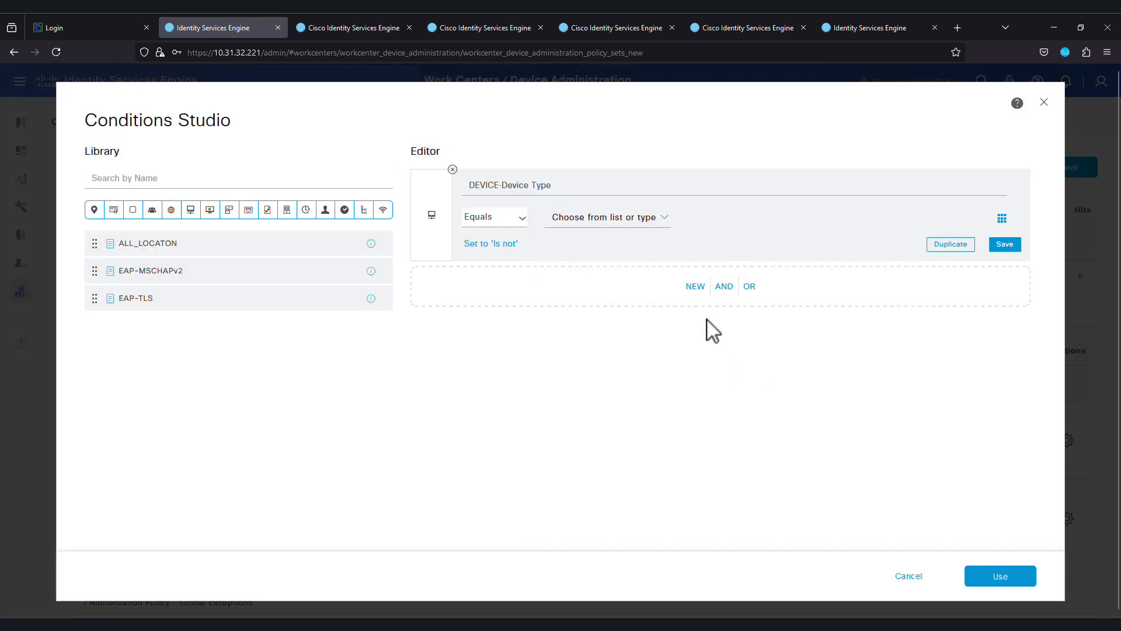
pyautogui.click(635, 218)
pyautogui.click(628, 296)
pyautogui.click(1002, 577)
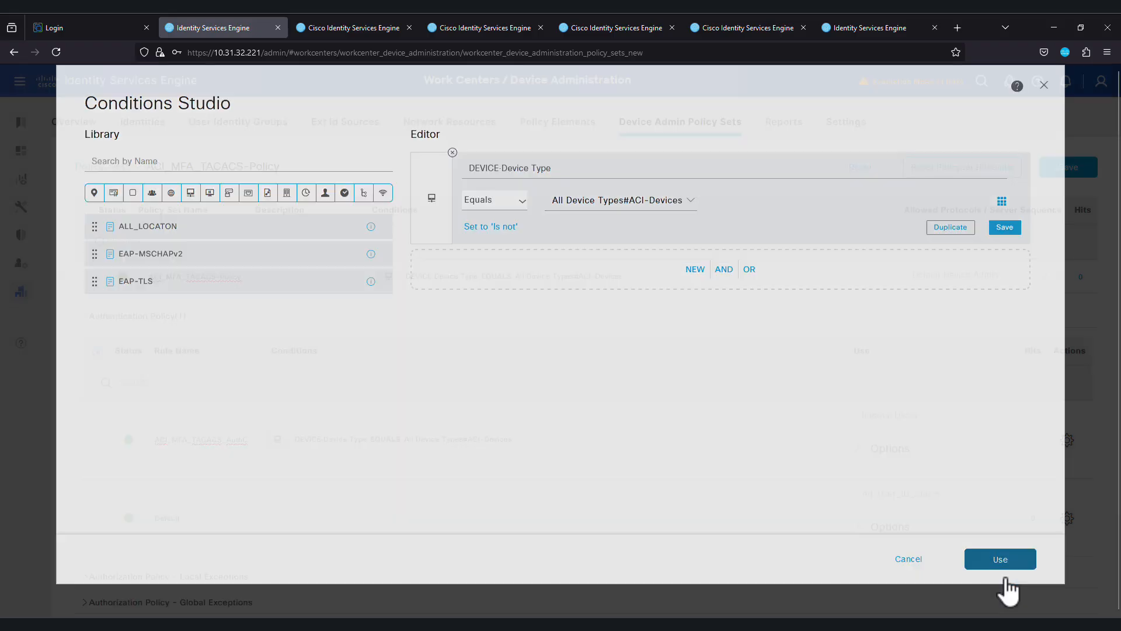
# Make the authentication rule use the NPS_MFA identity source.
pyautogui.click(927, 416)
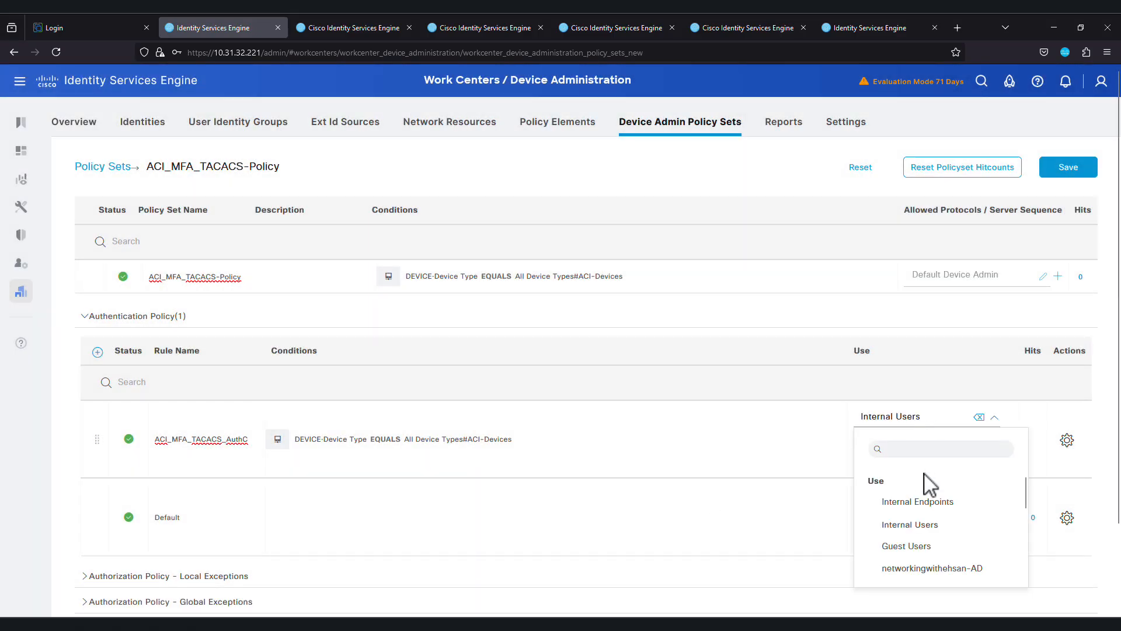
pyautogui.scroll(-5, 926, 526)
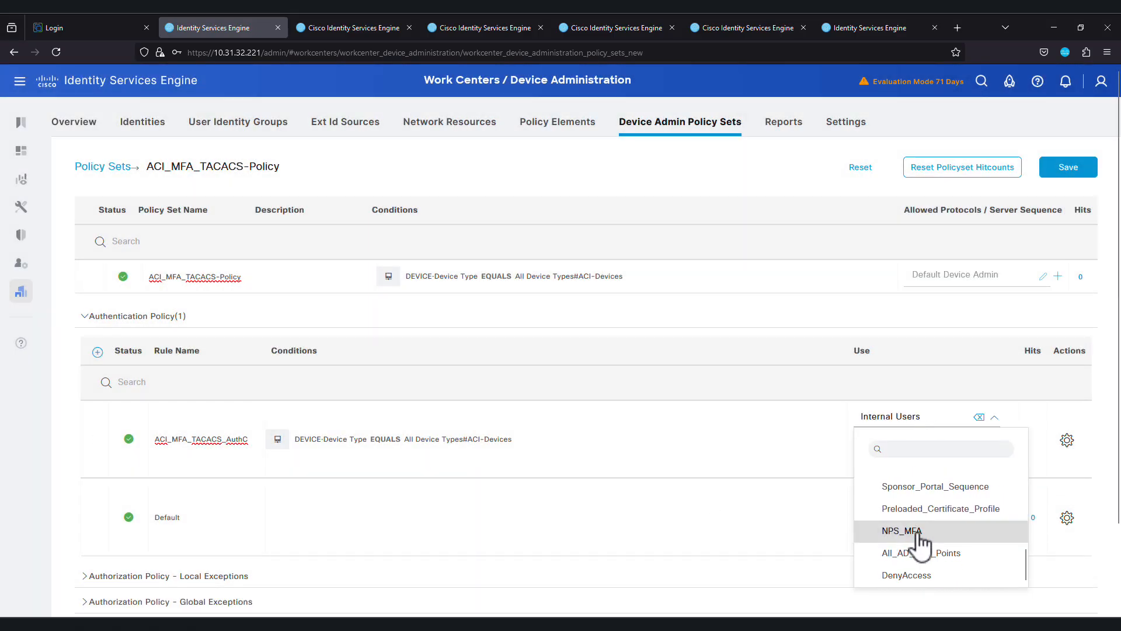
pyautogui.click(922, 532)
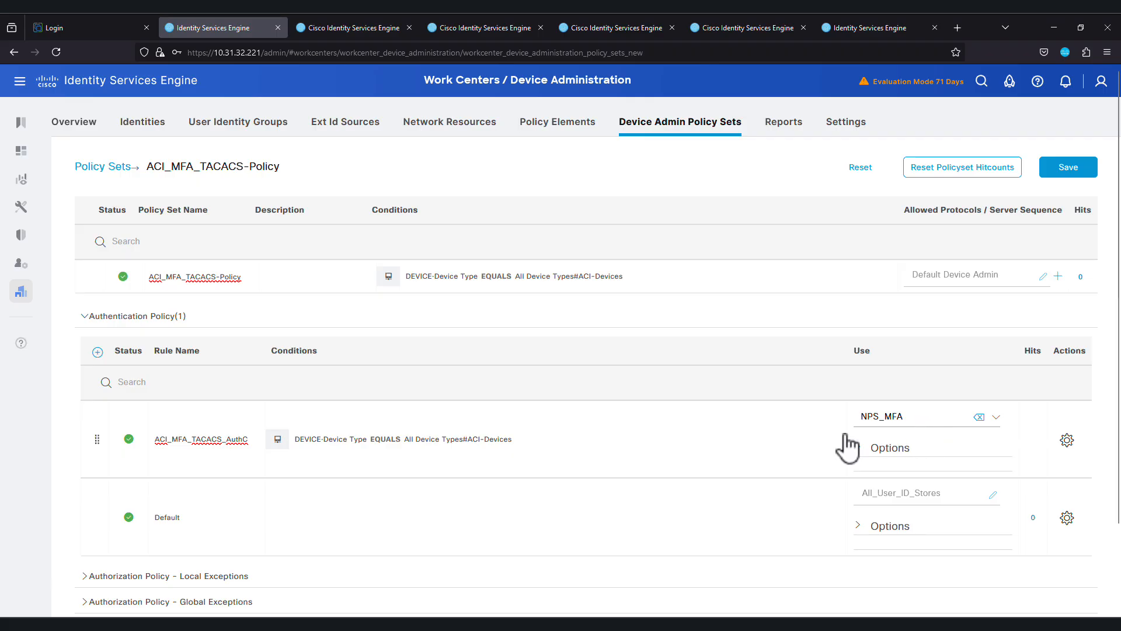
pyautogui.scroll(-2, 876, 452)
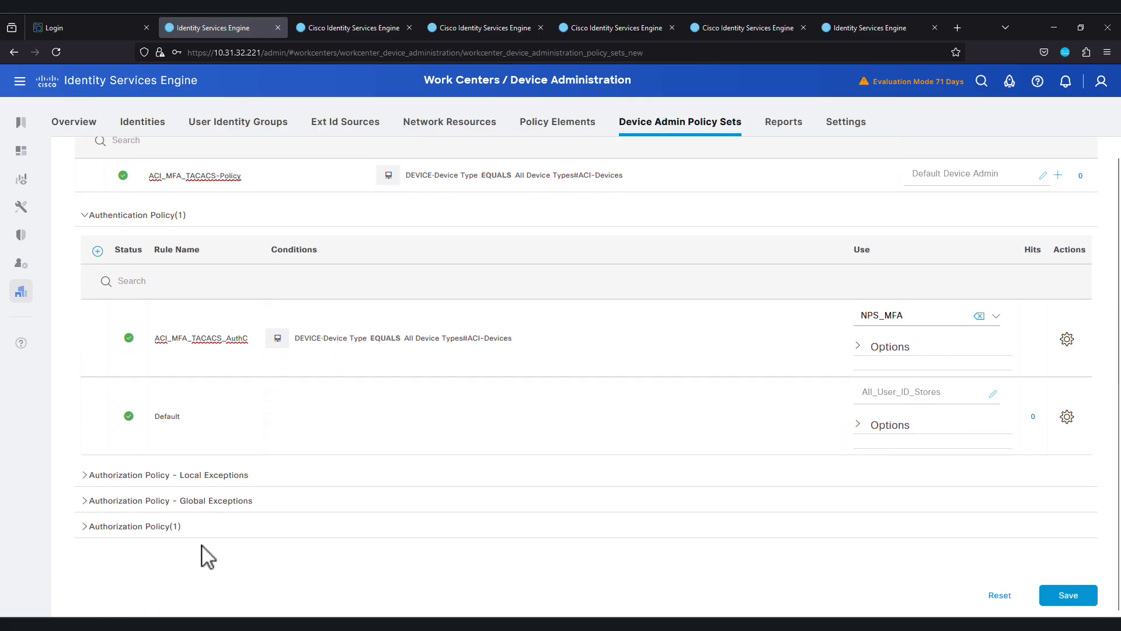
# Add an authorization rule named ACI_MFA_TACACS-Admin-AuthZ.
pyautogui.click(86, 535)
pyautogui.scroll(-3, 260, 528)
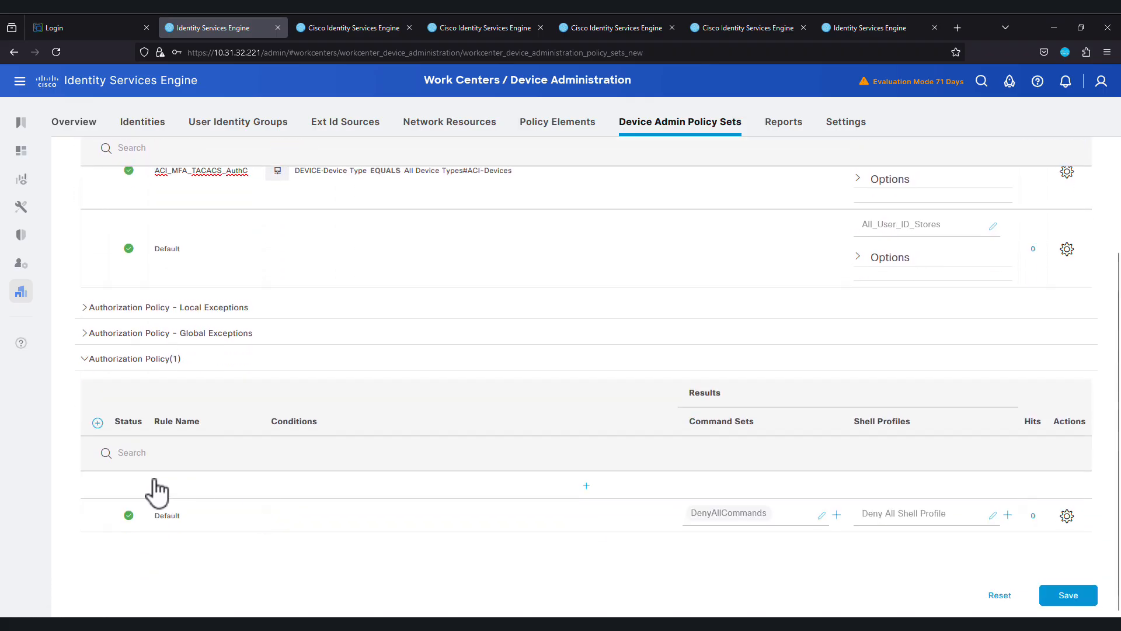
pyautogui.click(97, 422)
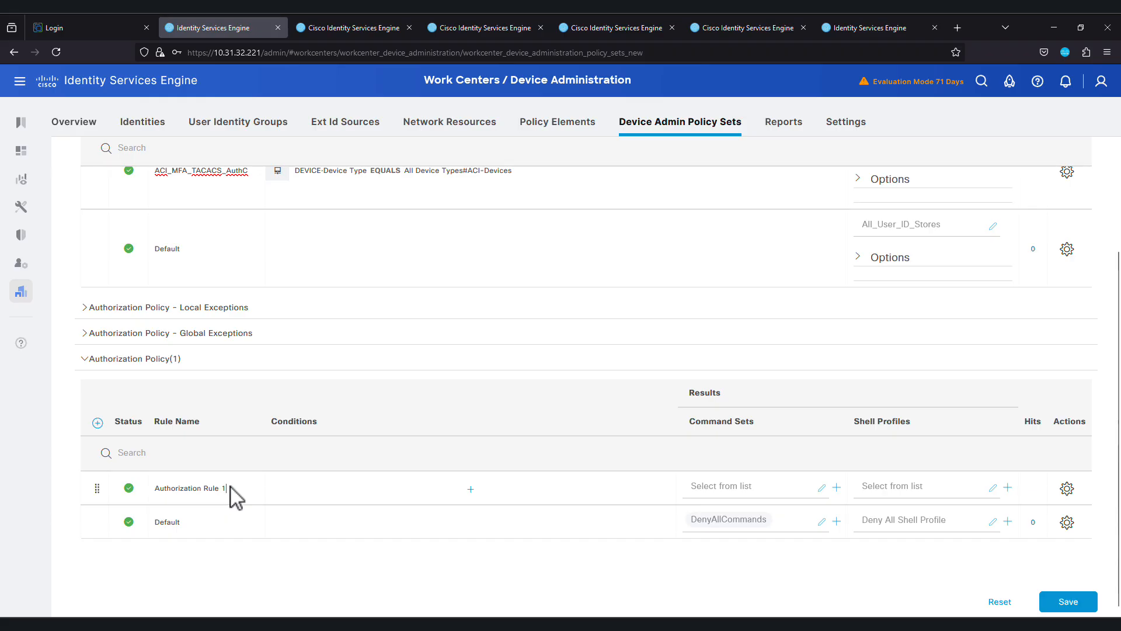
pyautogui.moveTo(230, 486); pyautogui.dragTo(150, 489)
pyautogui.write('ACI_MFA_TACACS')
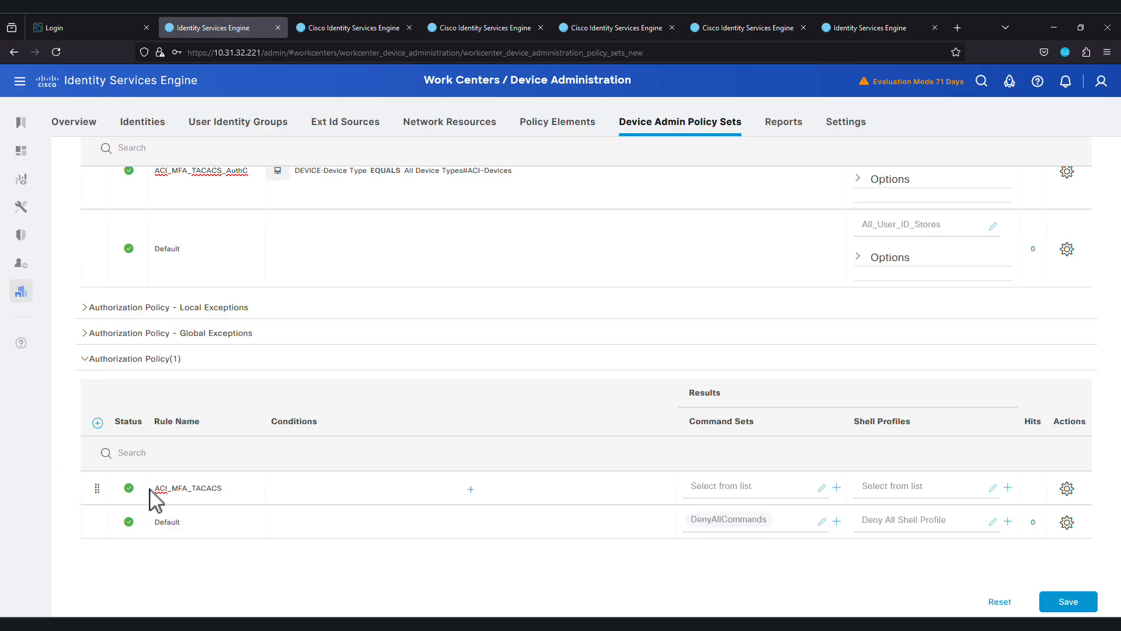
pyautogui.write('-Admin-AuthZ')
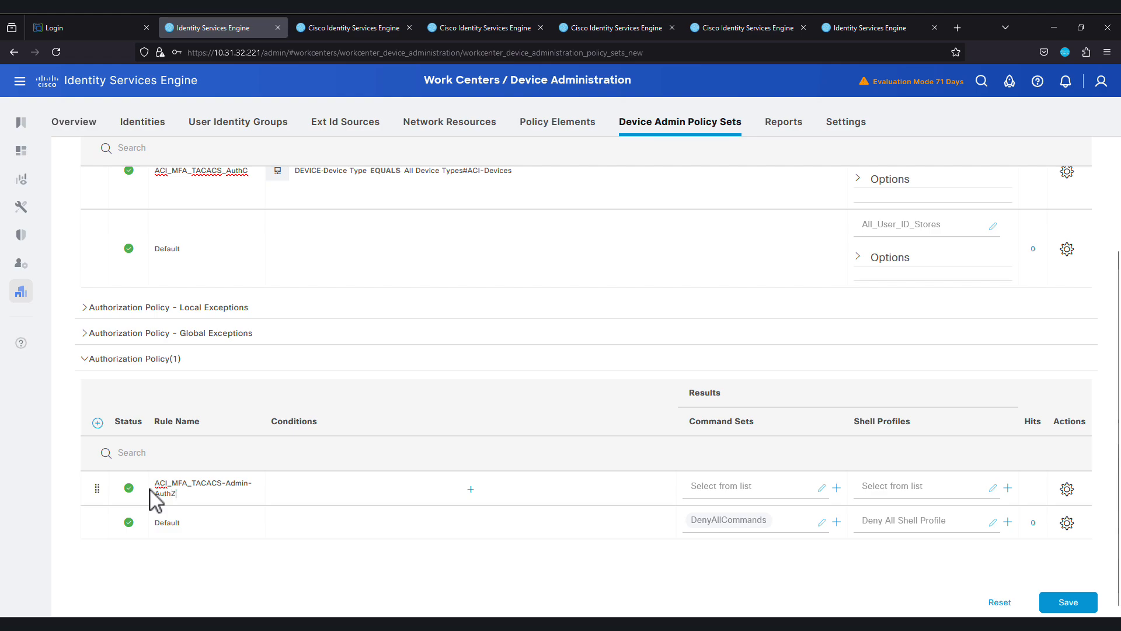
pyautogui.hotkey('ctrl', 'a')
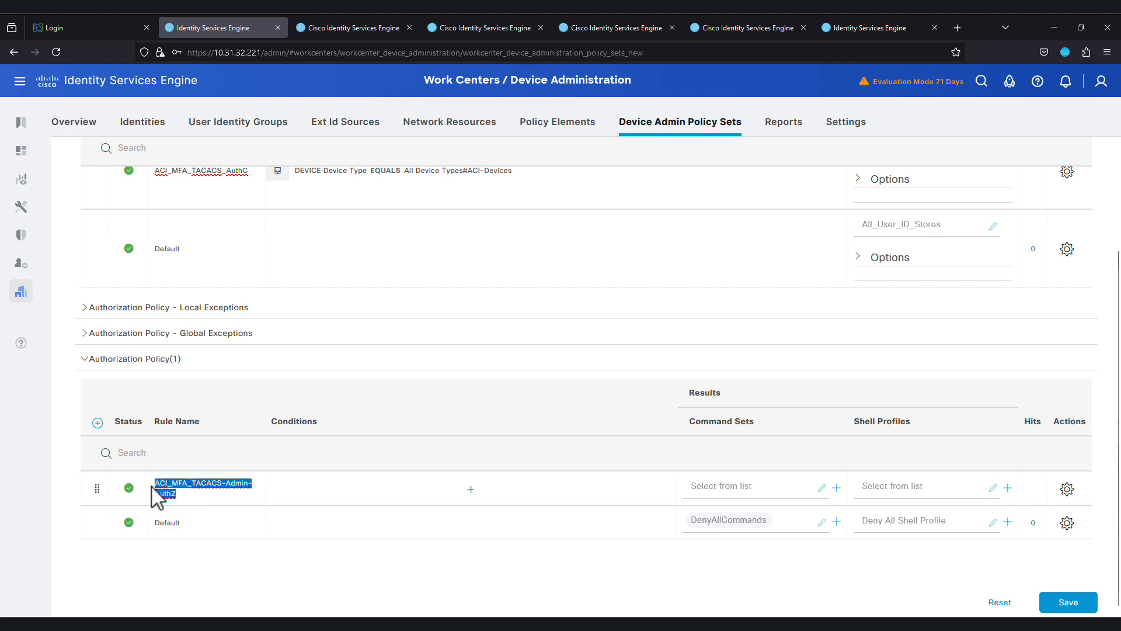
# Set the admin rule condition to TACACS User equals mfa-admin.
pyautogui.click(471, 488)
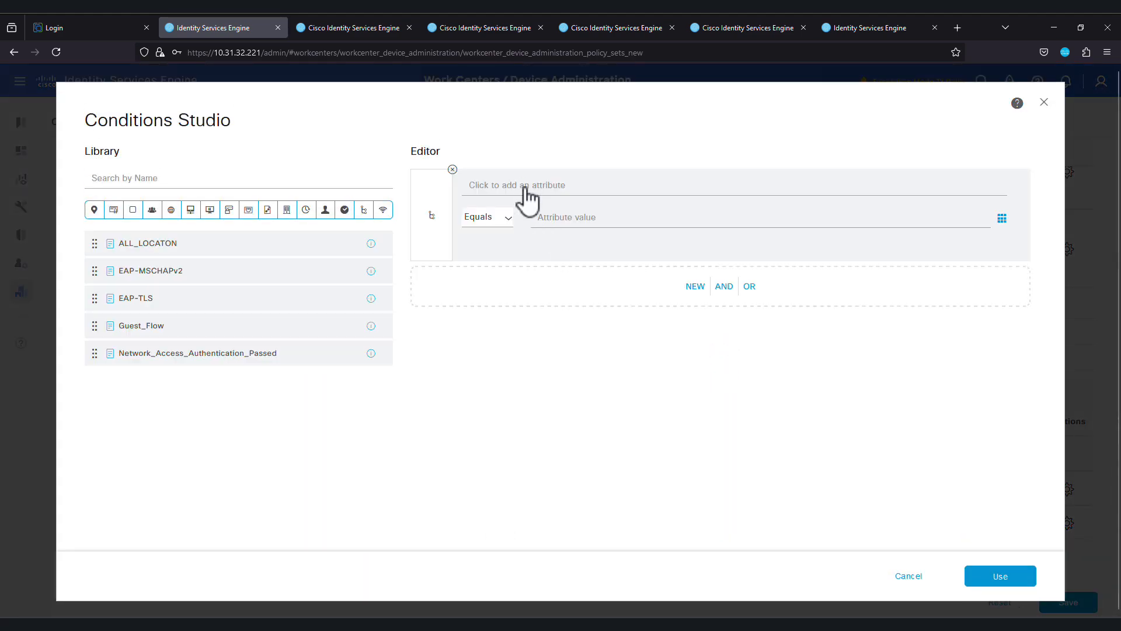
pyautogui.click(527, 198)
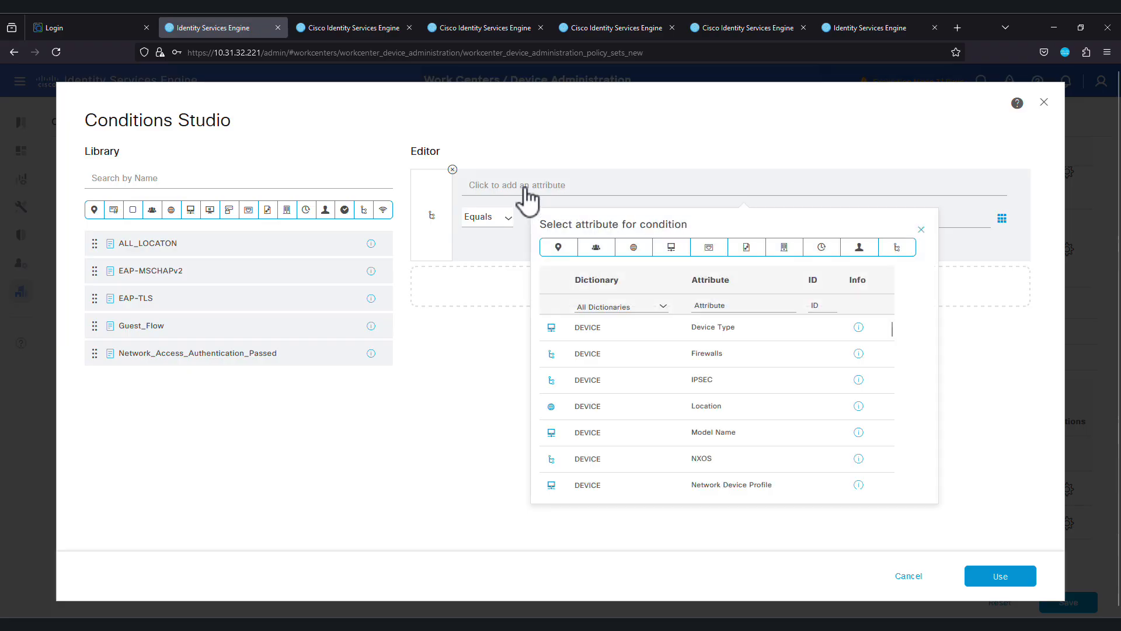
pyautogui.click(613, 309)
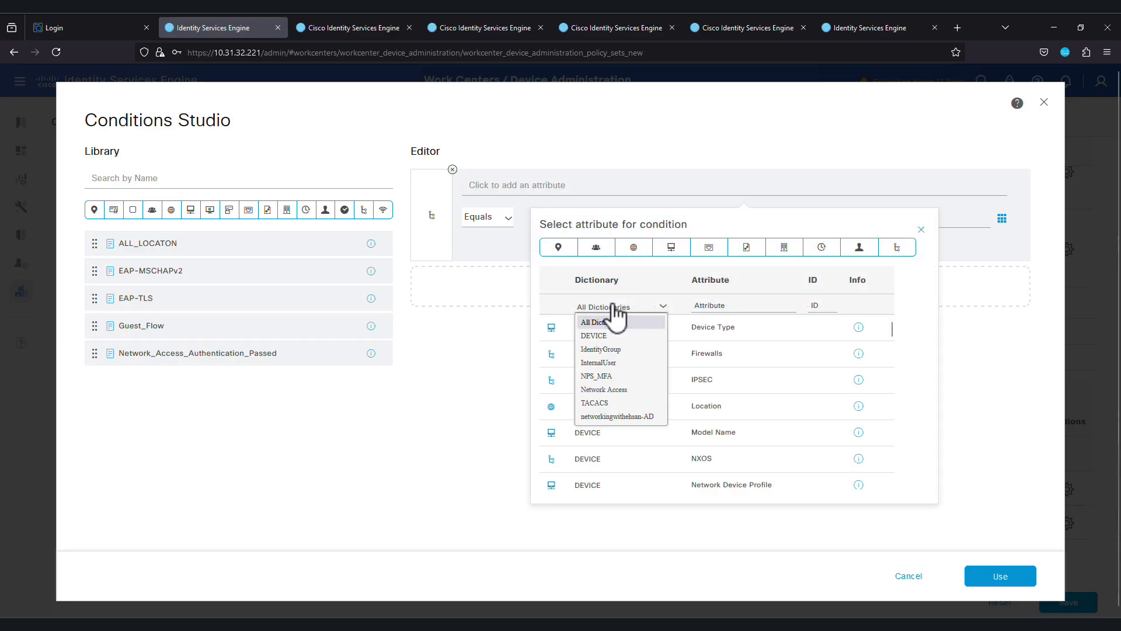
pyautogui.click(630, 402)
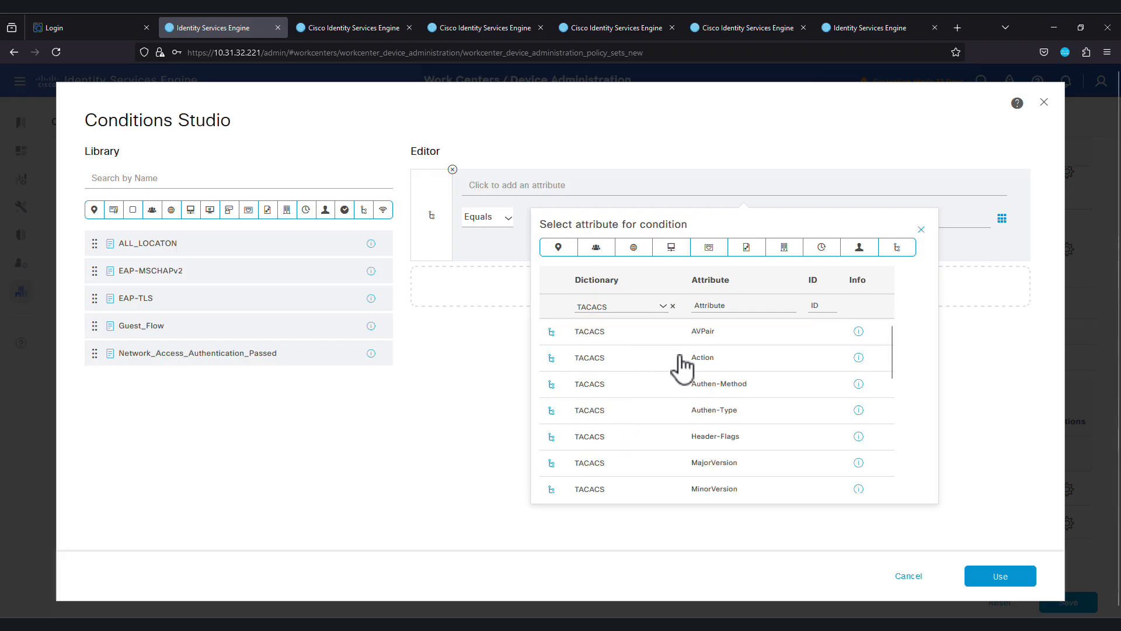
pyautogui.click(717, 308)
pyautogui.write('user')
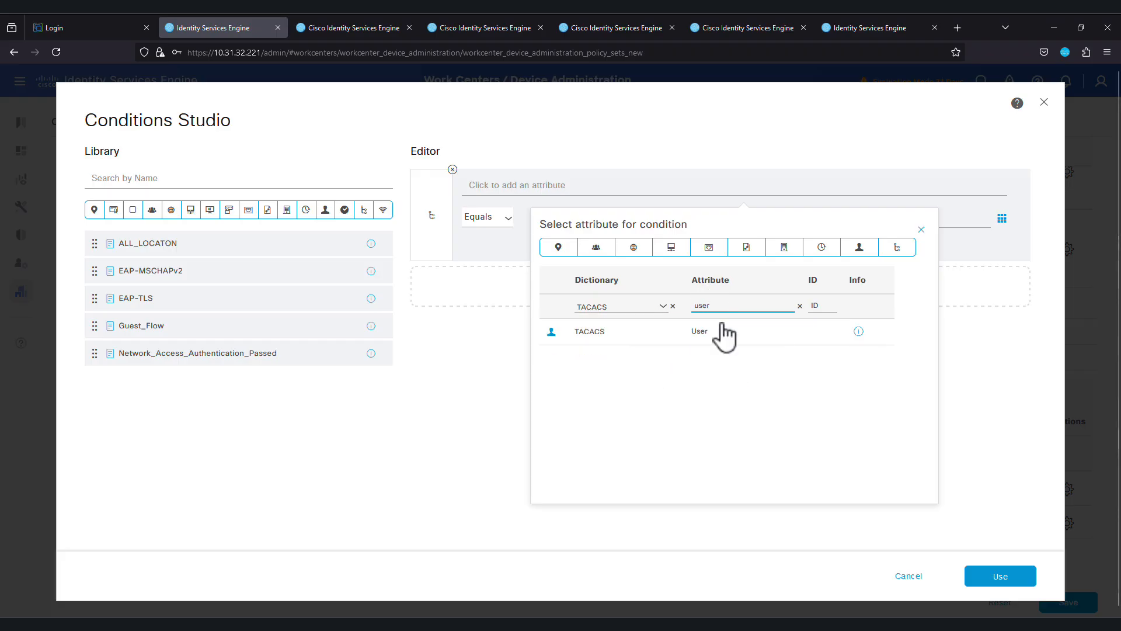
pyautogui.click(718, 331)
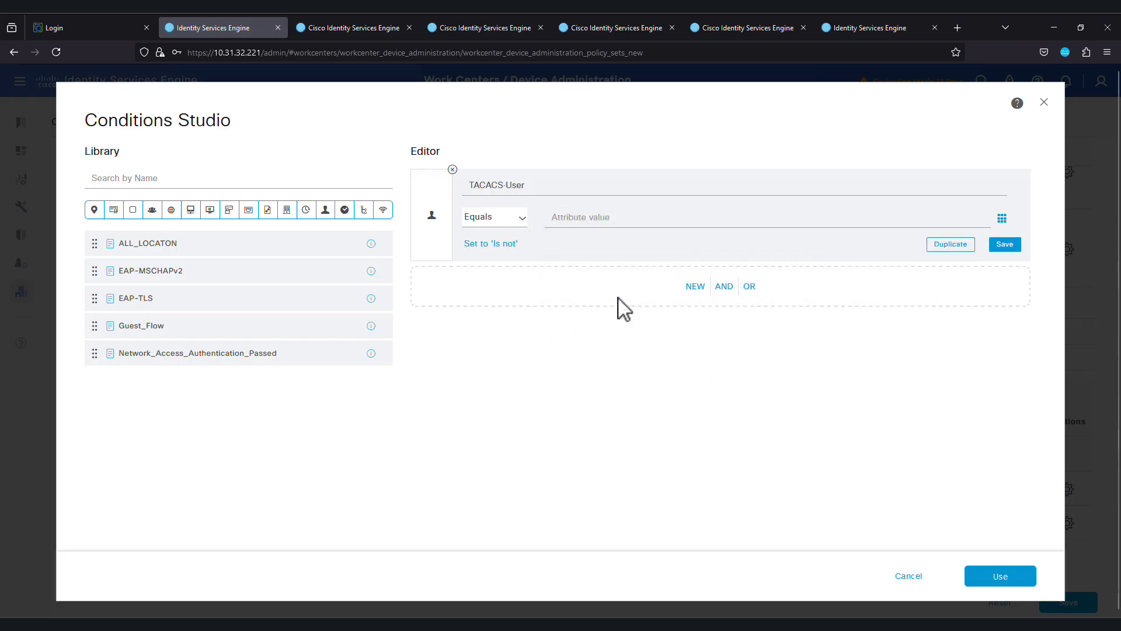
pyautogui.write('mfa-admmin')
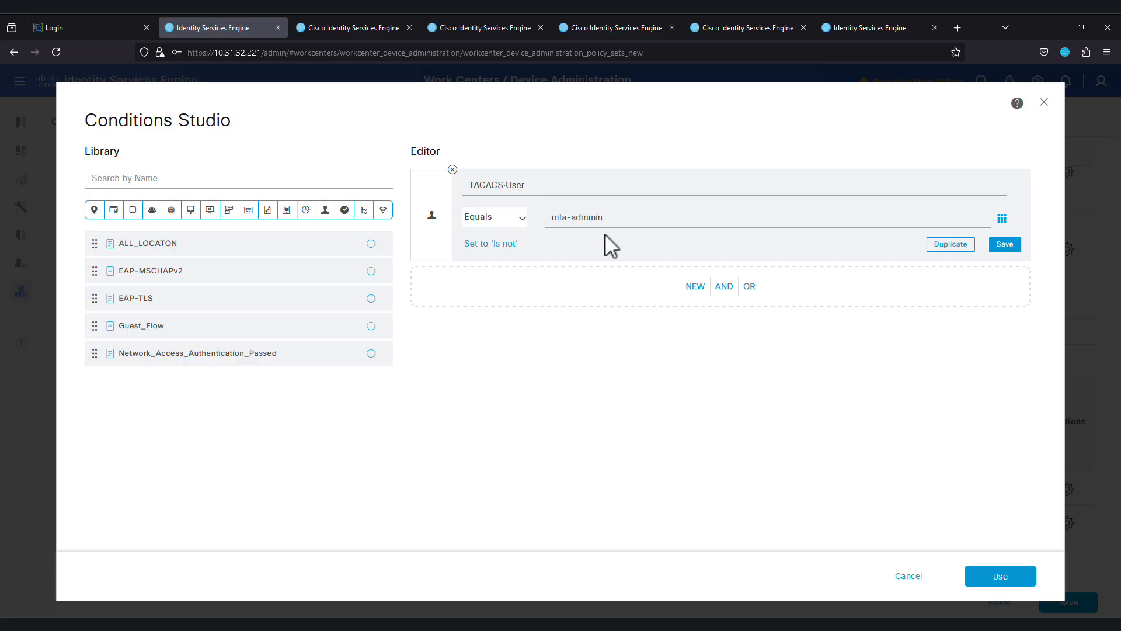
pyautogui.click(1008, 580)
# Assign shell profile ACI_MFA_Admin to the admin rule and insert a blank rule above it.
pyautogui.click(716, 488)
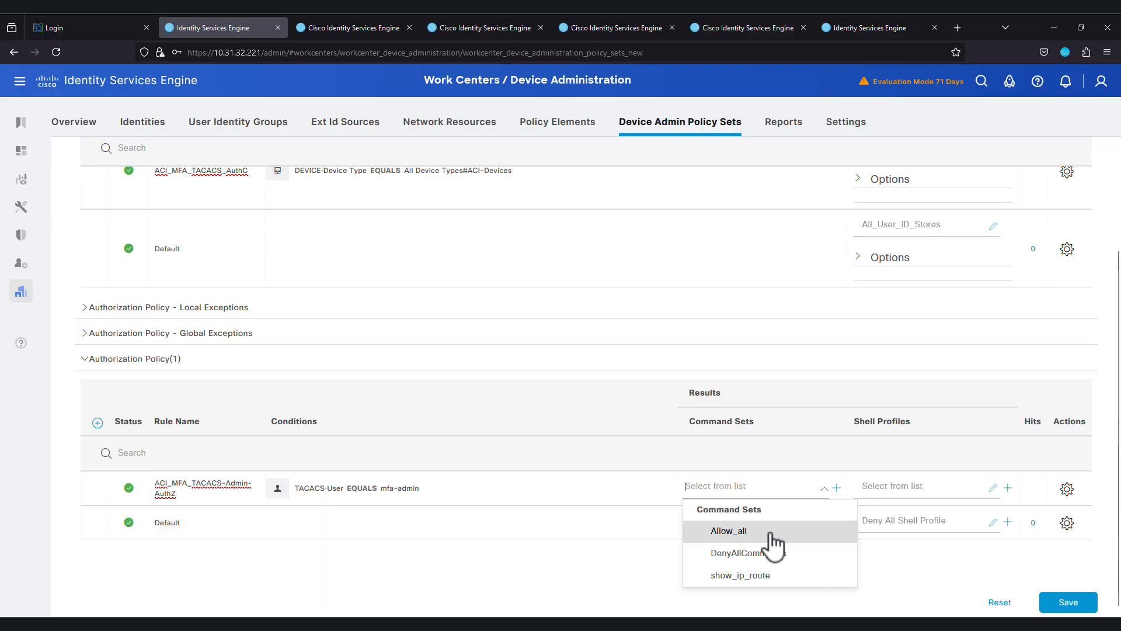
pyautogui.click(917, 491)
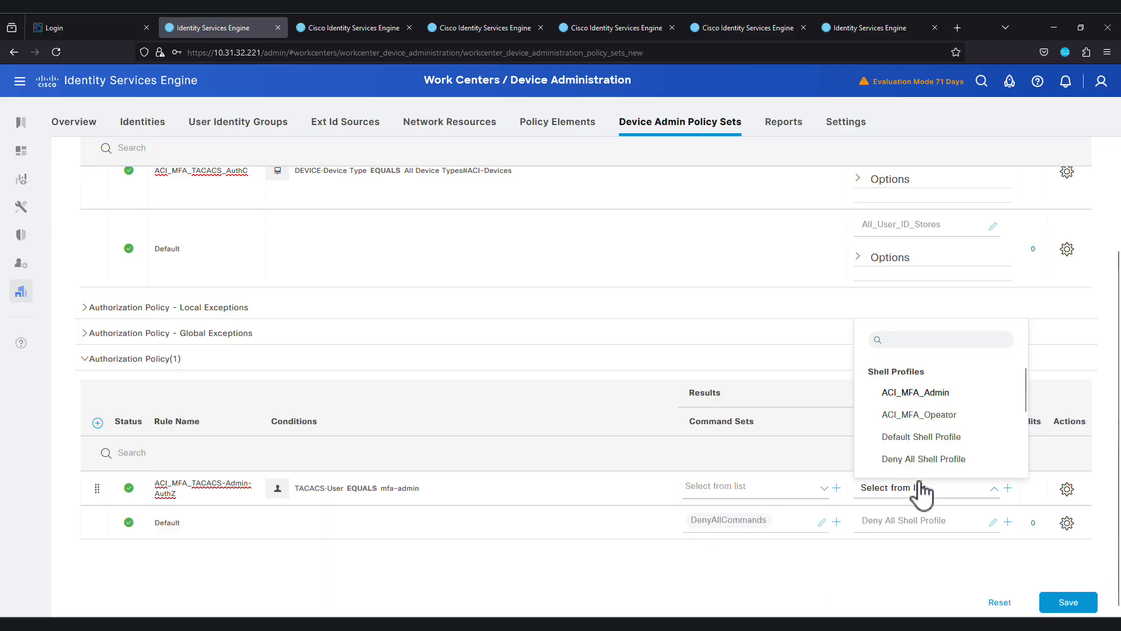
pyautogui.scroll(-3, 920, 458)
pyautogui.scroll(3, 932, 427)
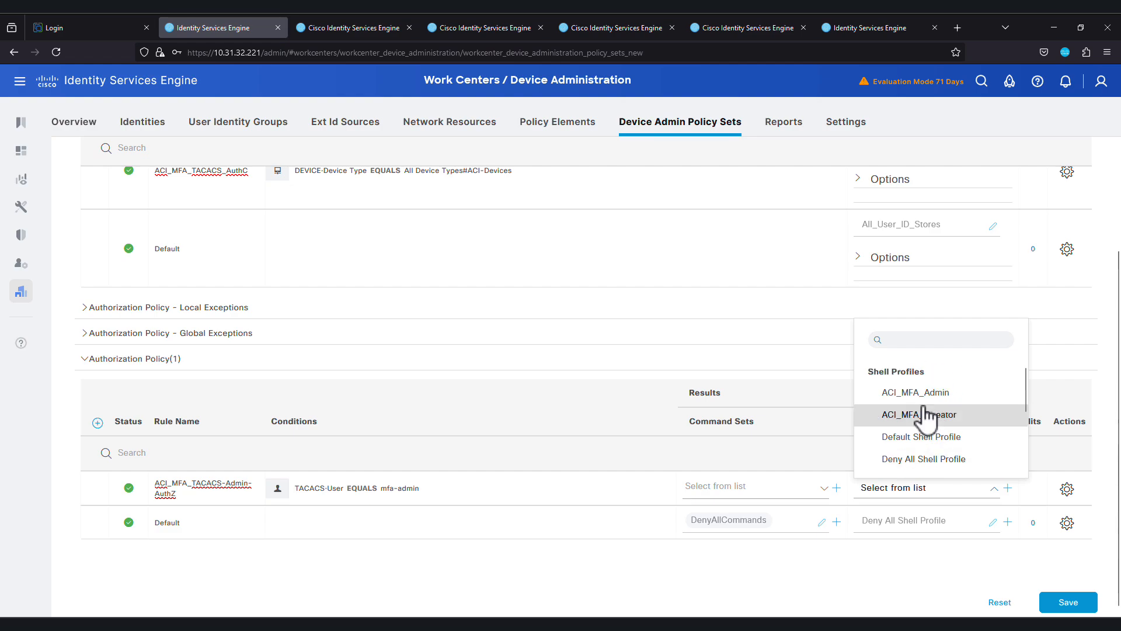
pyautogui.click(929, 395)
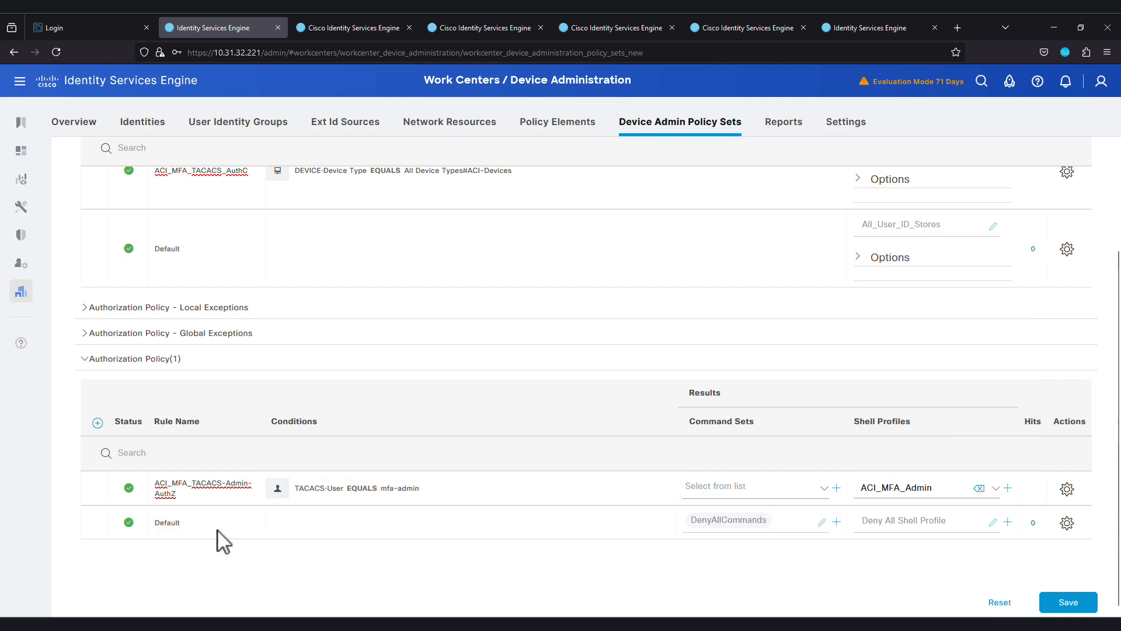
pyautogui.click(97, 422)
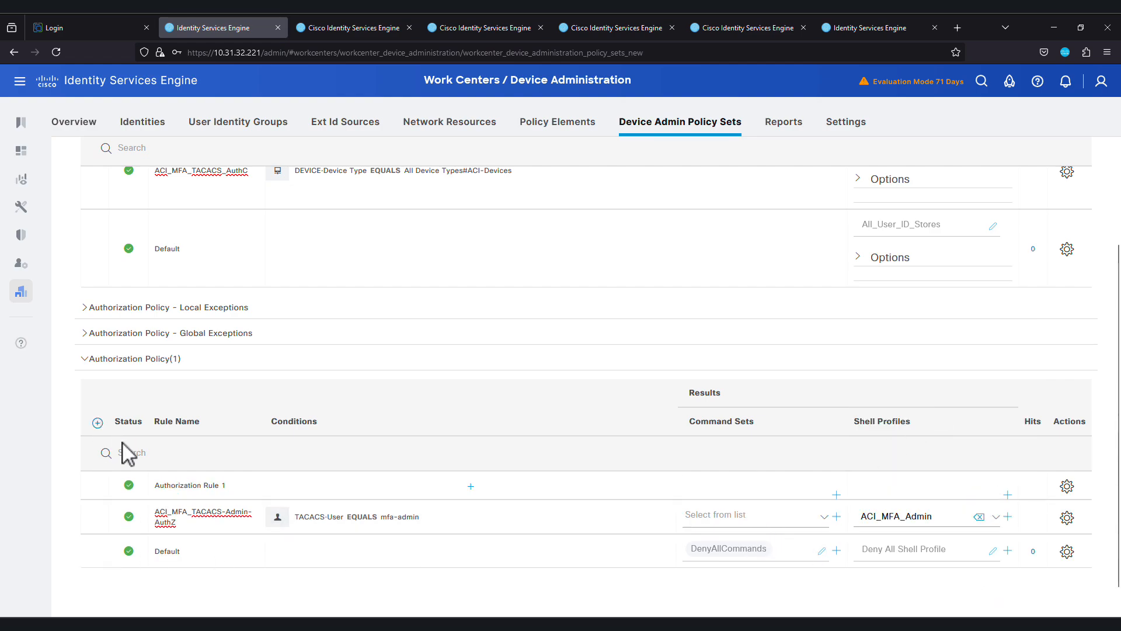
# Rename the new rule ACI_MFA_TACACS-Operator-AuthZ by swapping Admin for Operator in the pasted name.
pyautogui.tripleClick(198, 489)
pyautogui.write('ACI_MFA_TACACS-Admin-AuthZ')
pyautogui.moveTo(247, 482); pyautogui.dragTo(225, 486)
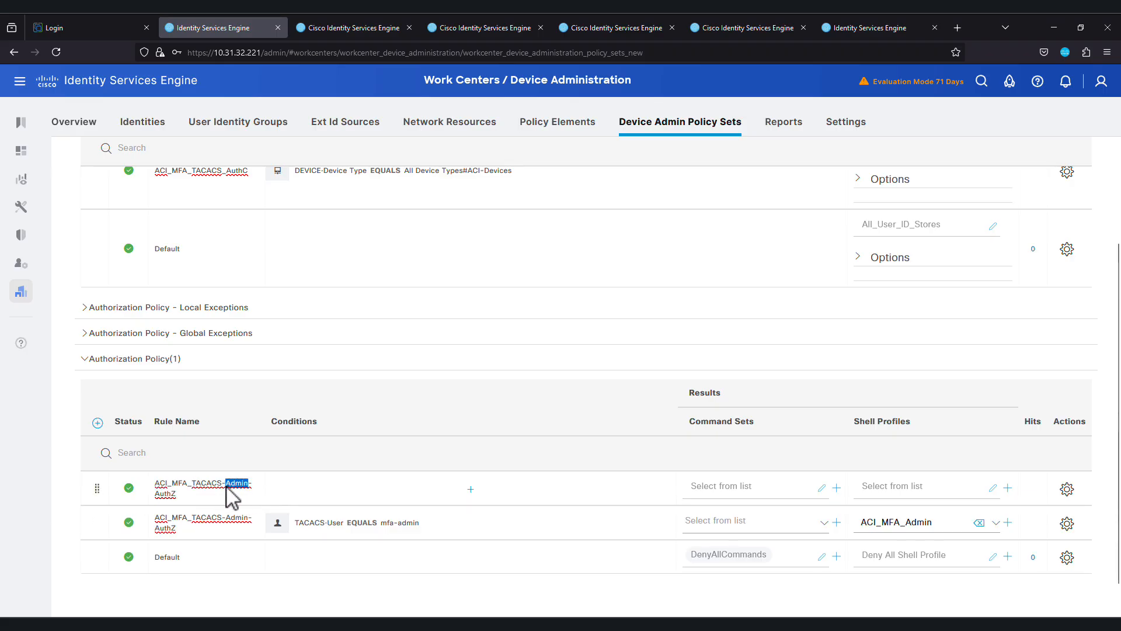
pyautogui.write('Operator')
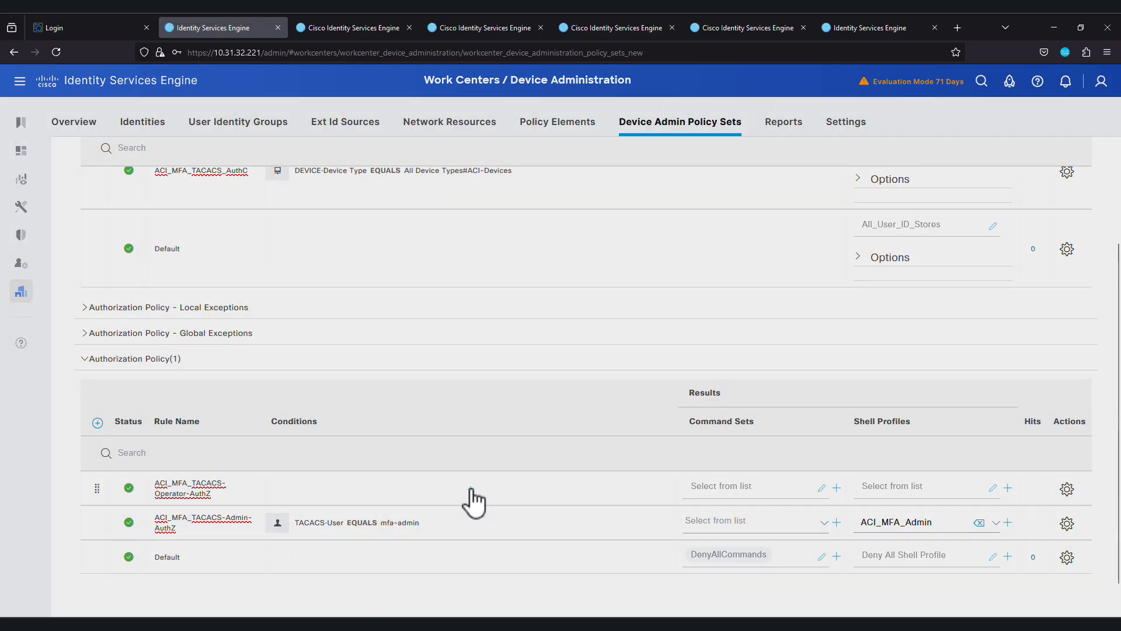
pyautogui.click(471, 490)
# Give the operator rule the condition TACACS User equals mfa-operator.
pyautogui.click(533, 186)
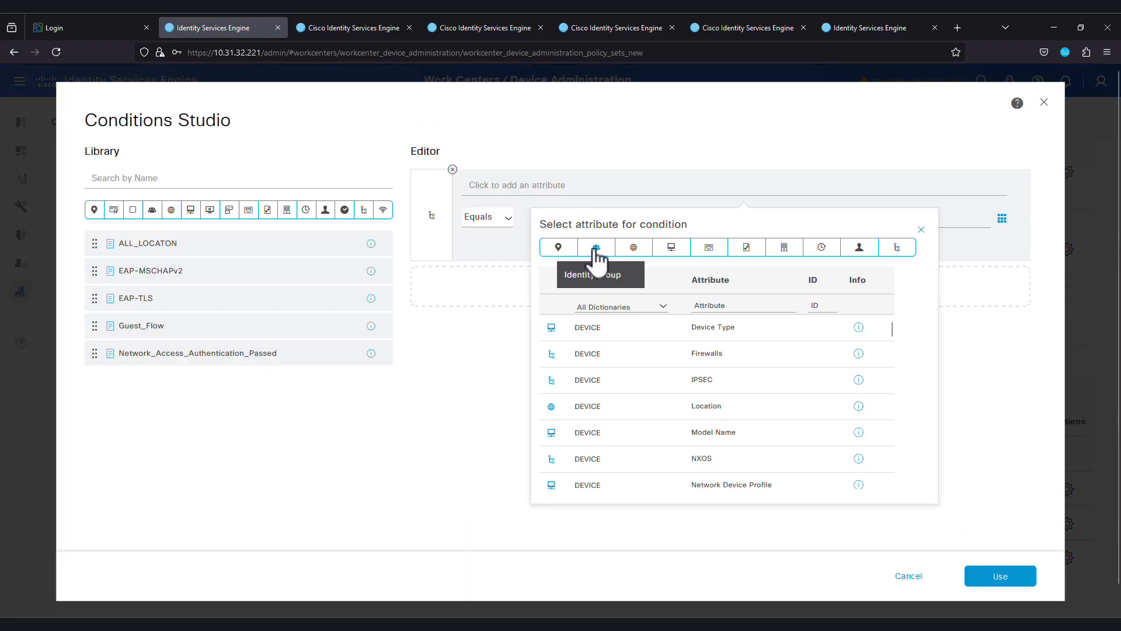
pyautogui.click(614, 320)
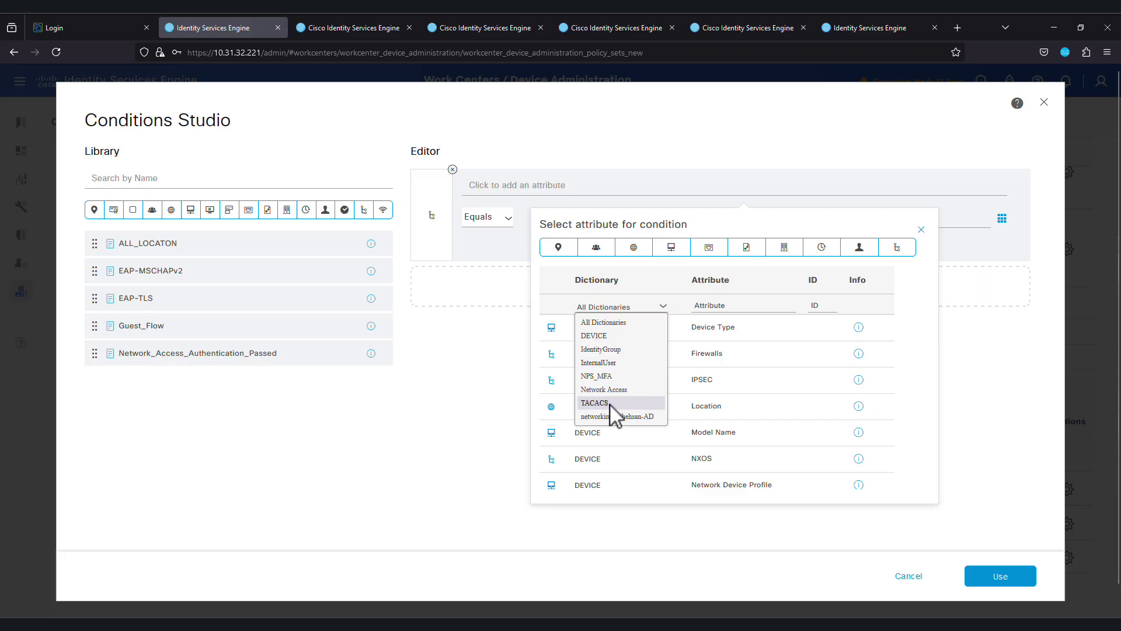
pyautogui.click(619, 403)
pyautogui.click(708, 305)
pyautogui.write('use')
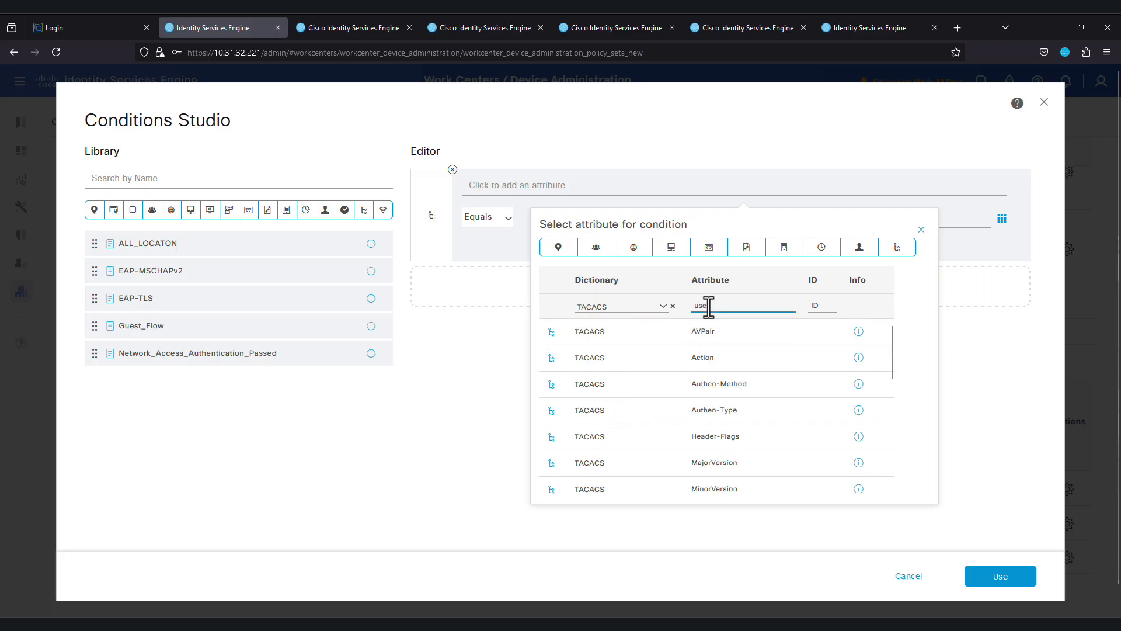
pyautogui.write('r')
pyautogui.click(703, 332)
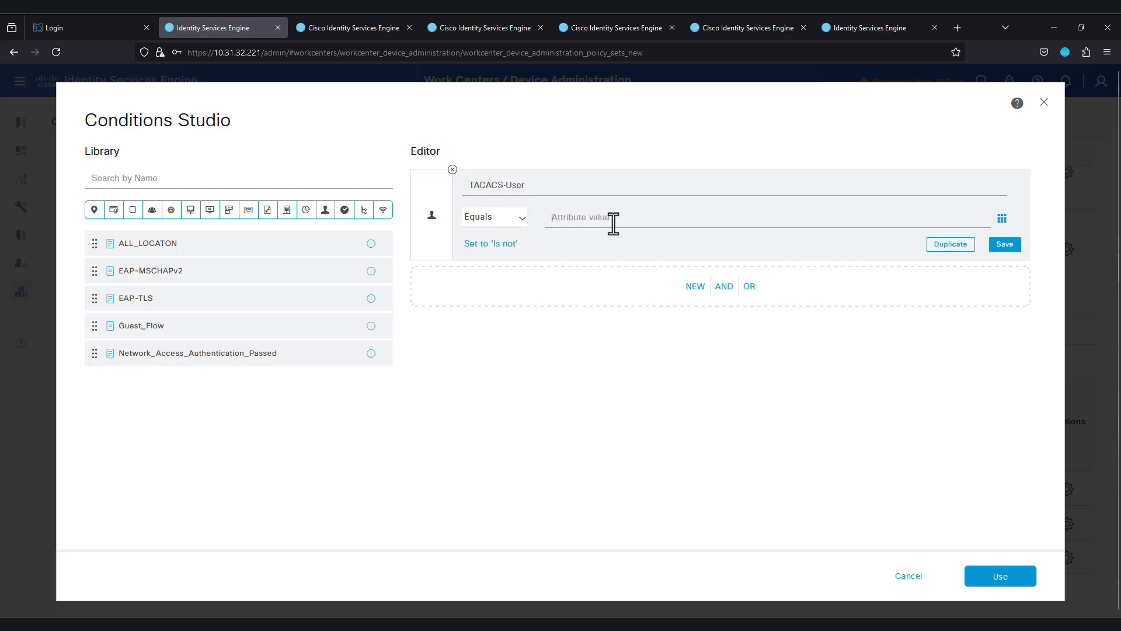
pyautogui.write('mfa-operator')
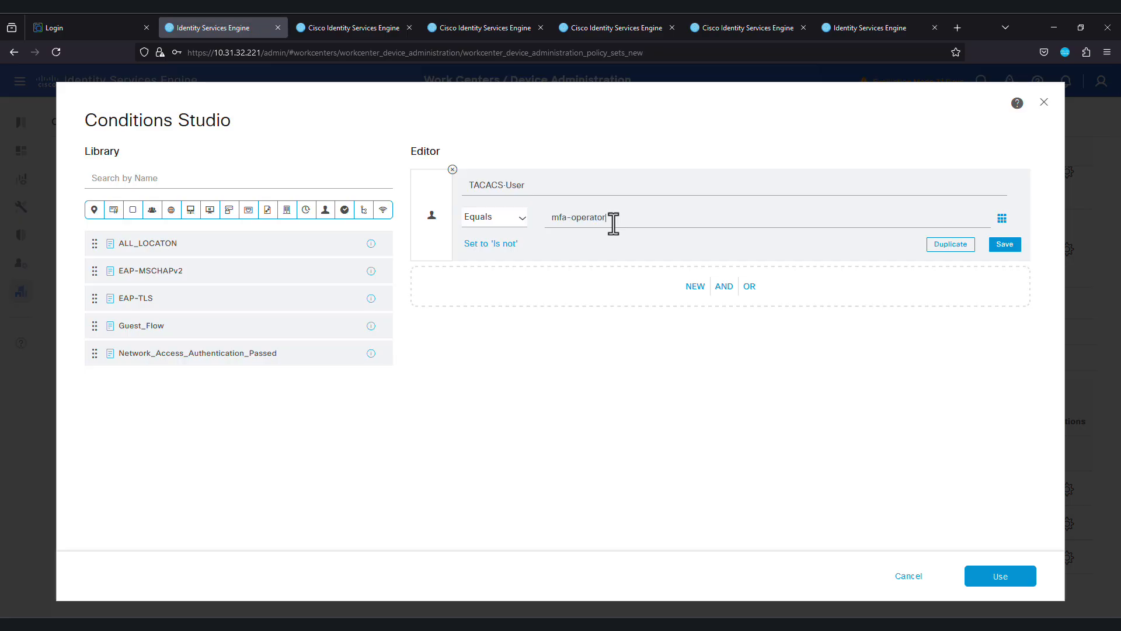
pyautogui.click(999, 578)
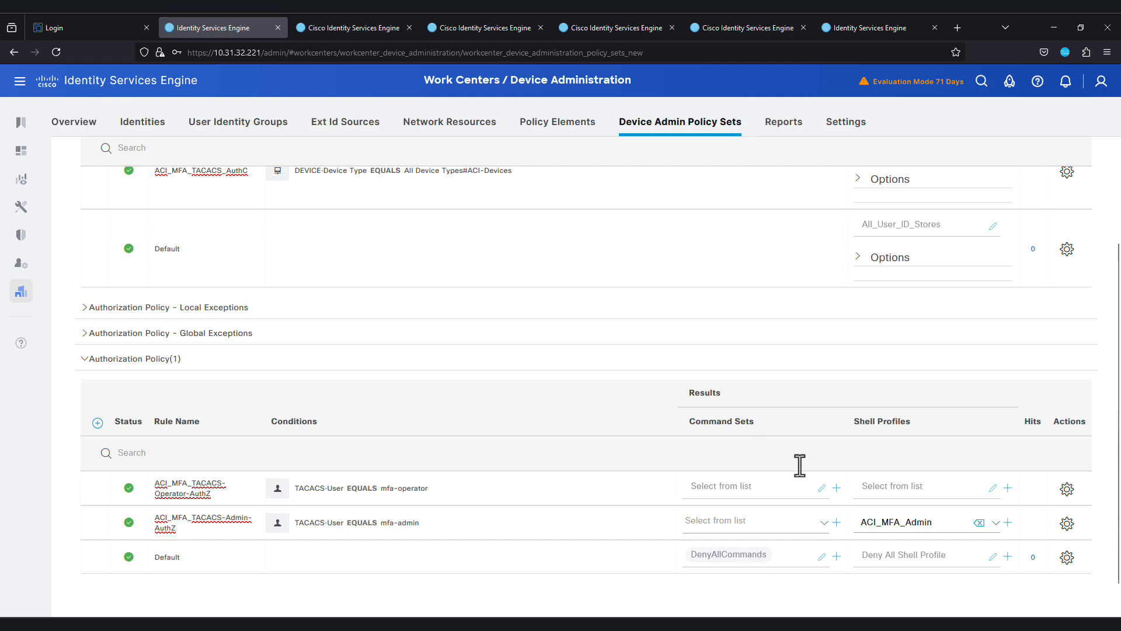
# Assign shell profile ACI_MFA_Opeator to the operator rule, save, and switch to the APIC window.
pyautogui.click(931, 485)
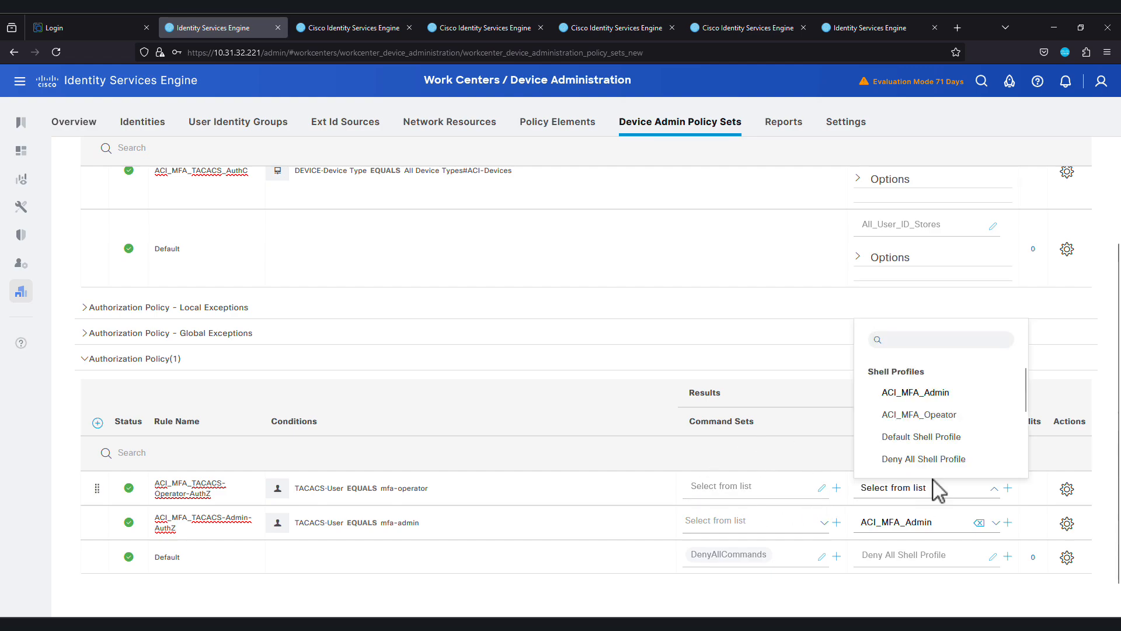
pyautogui.click(927, 415)
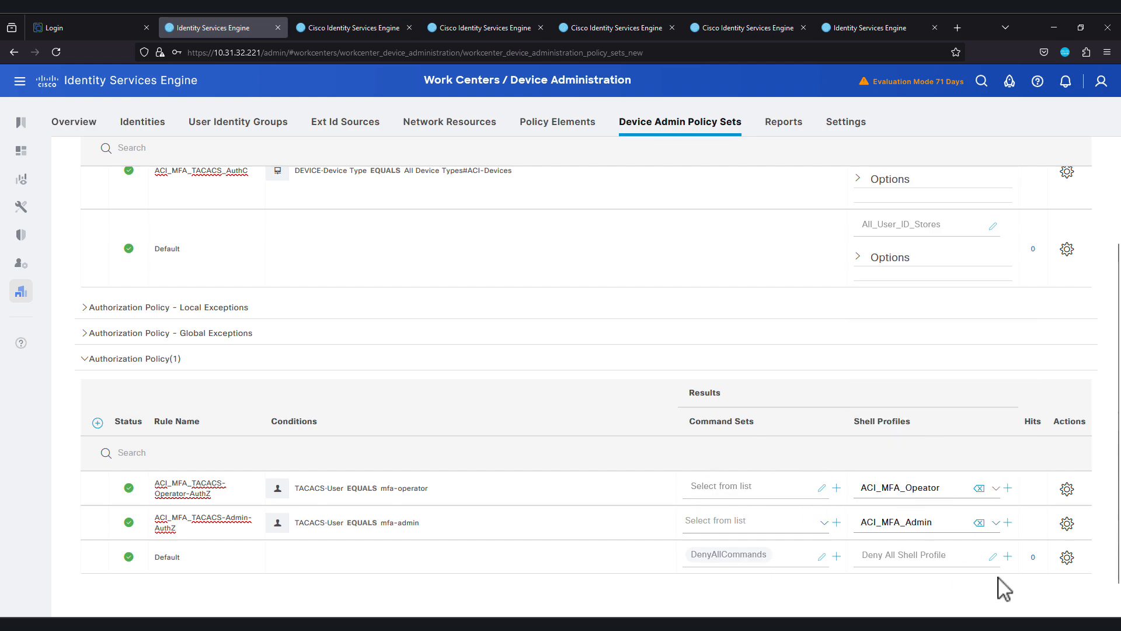
pyautogui.scroll(-1, 999, 583)
pyautogui.click(1066, 595)
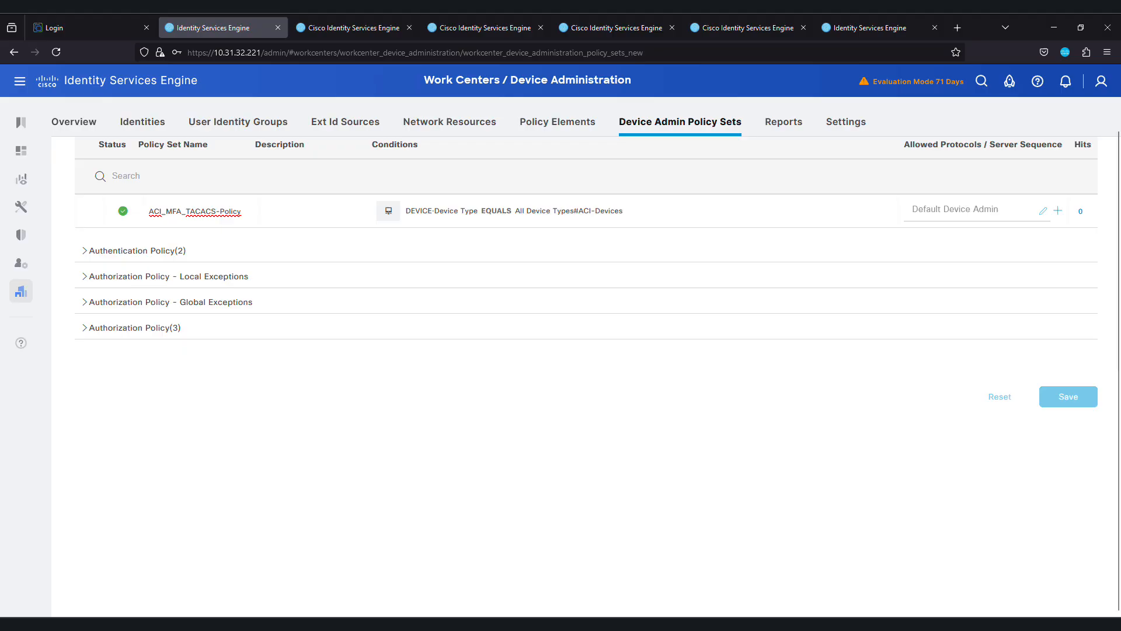
pyautogui.click(558, 624)
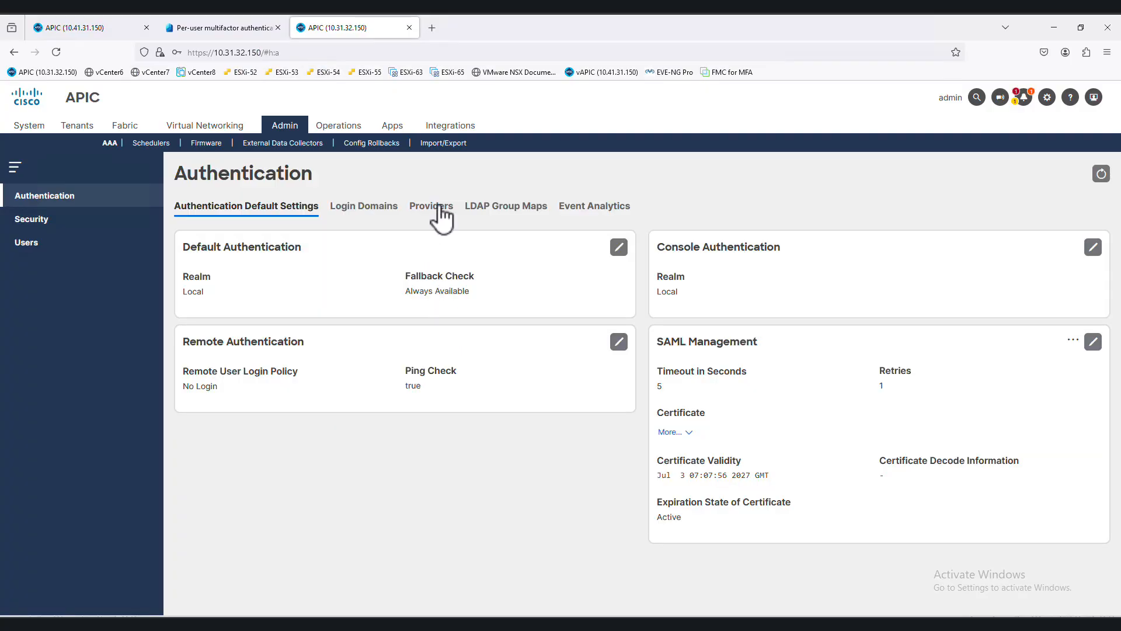
# Start a TACACS+ provider 10.31.32.221 described 'ISE Tacacs' and enter its shared secret twice.
pyautogui.click(432, 208)
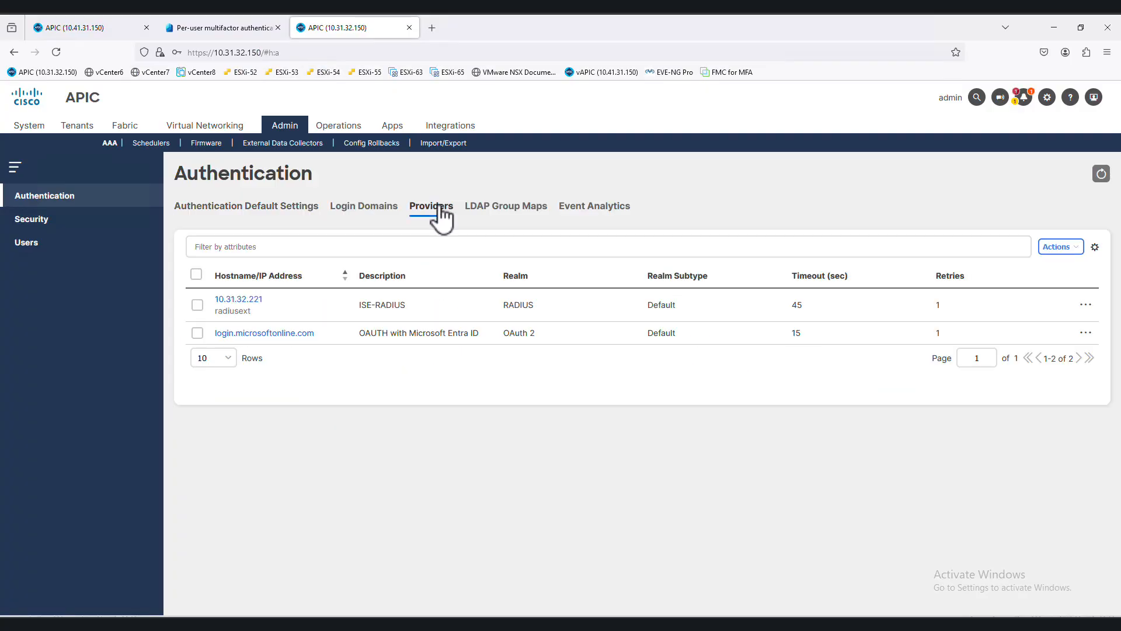
pyautogui.click(1058, 248)
pyautogui.click(1033, 269)
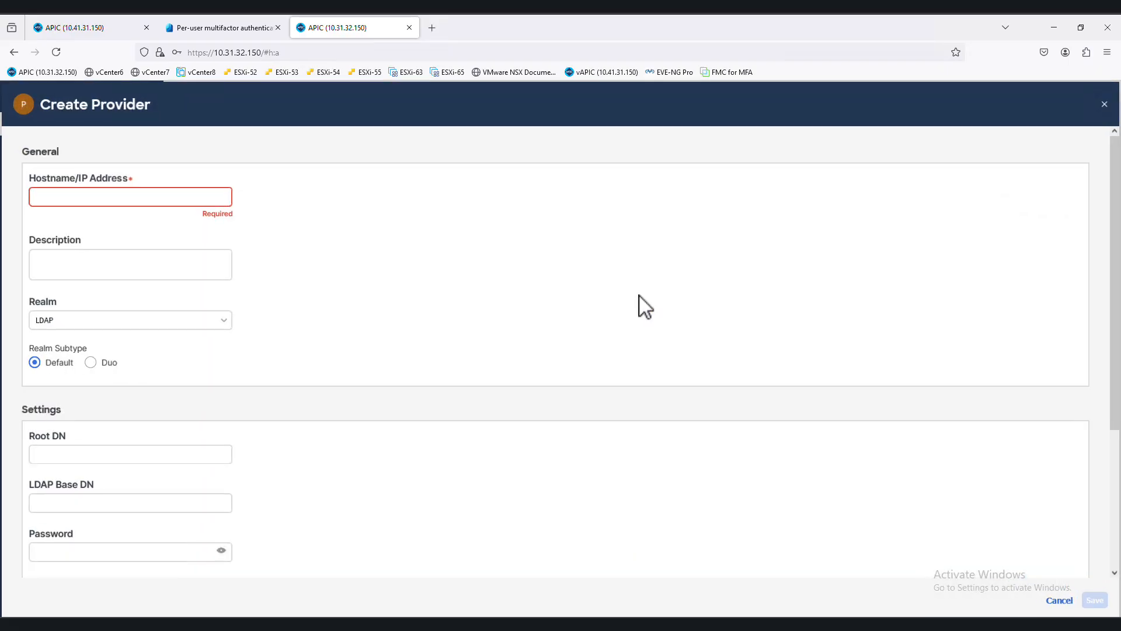
pyautogui.click(62, 194)
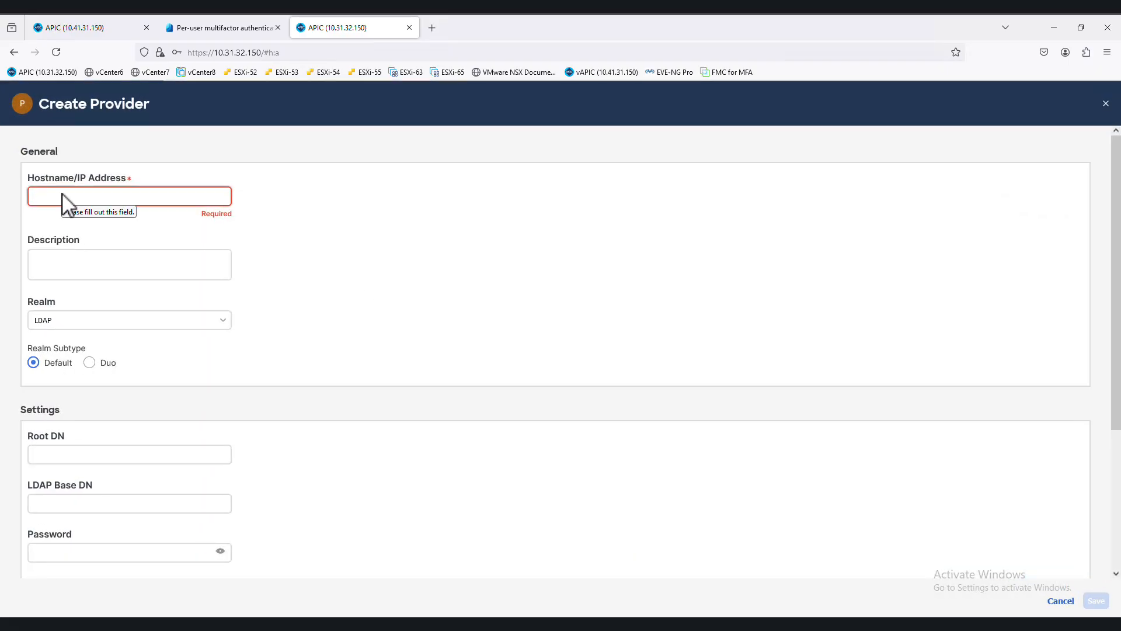
pyautogui.write('10.31.32.221')
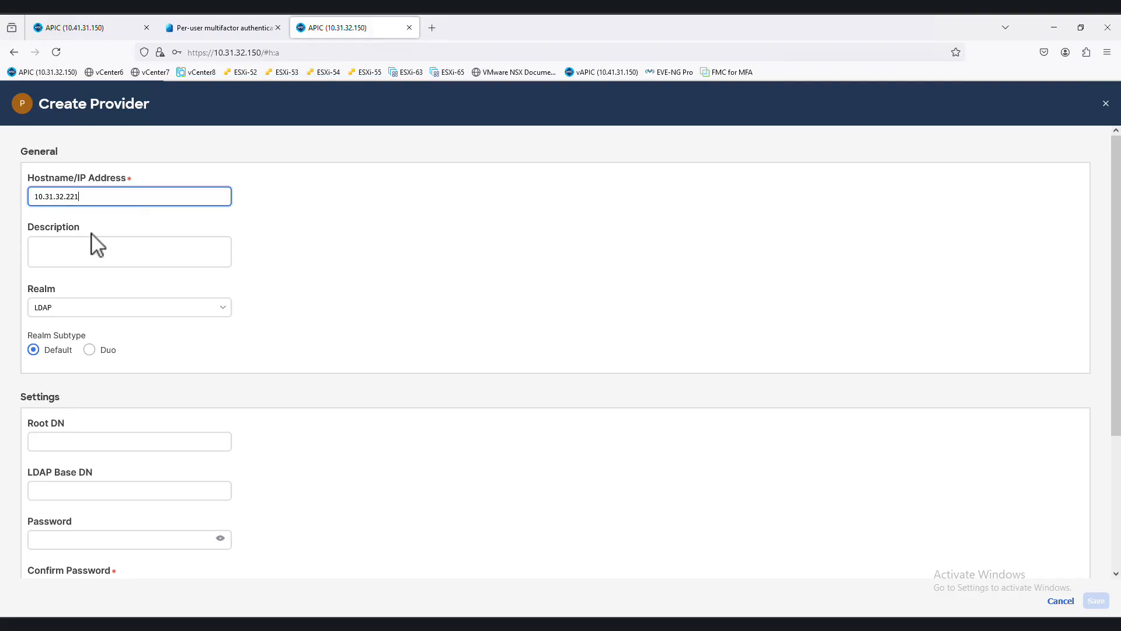
pyautogui.click(124, 242)
pyautogui.write('ISE Tacacs')
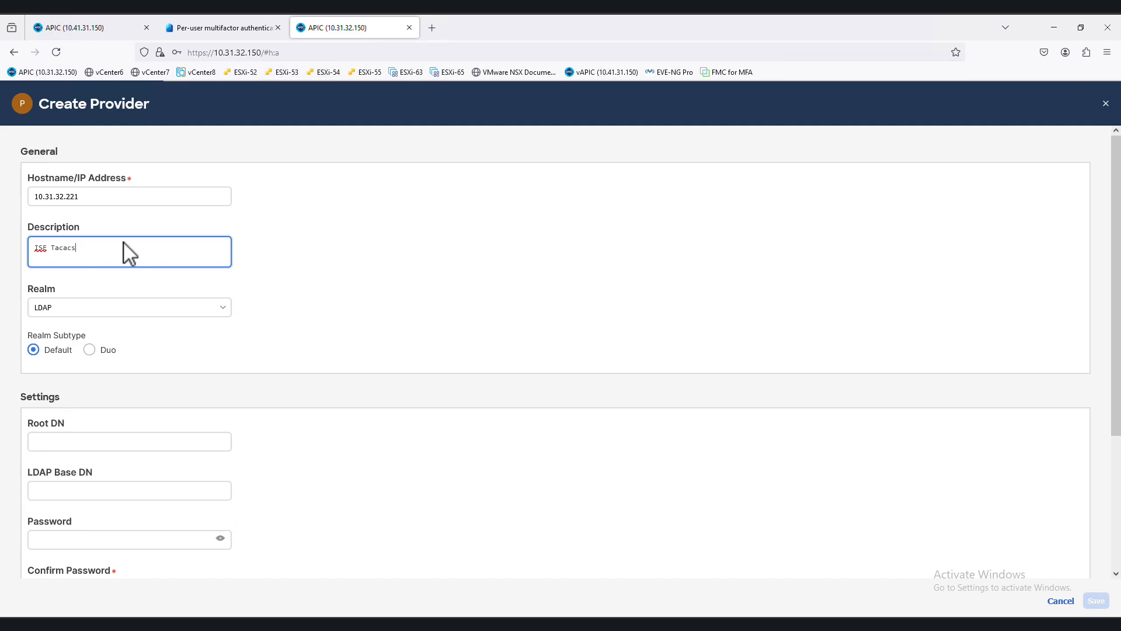
pyautogui.click(87, 307)
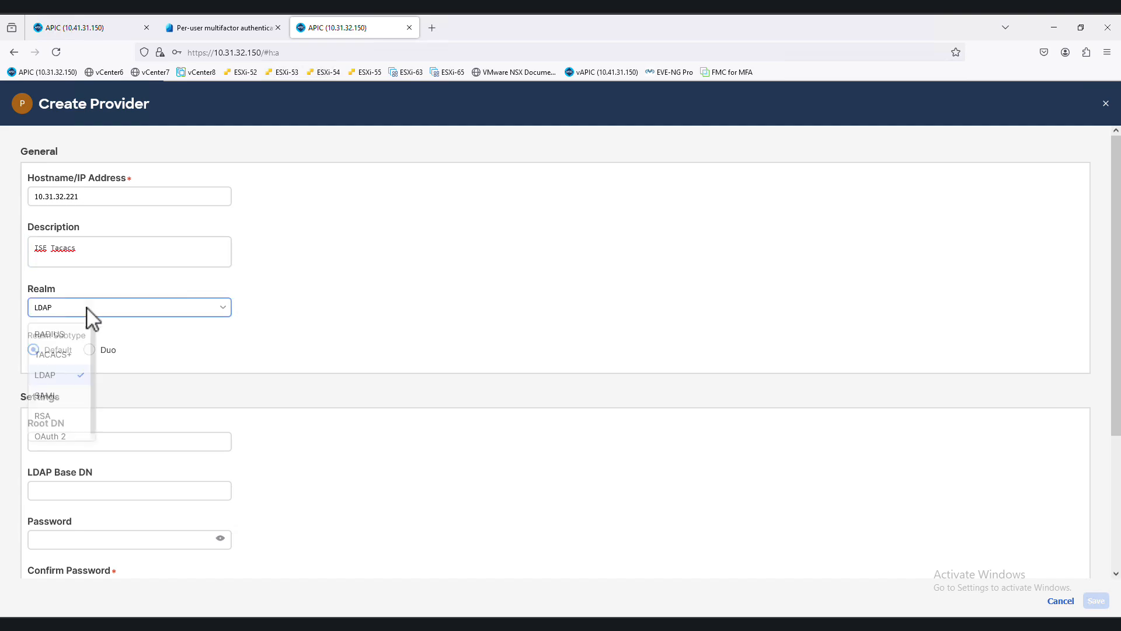
pyautogui.click(59, 357)
pyautogui.click(79, 402)
pyautogui.write('•')
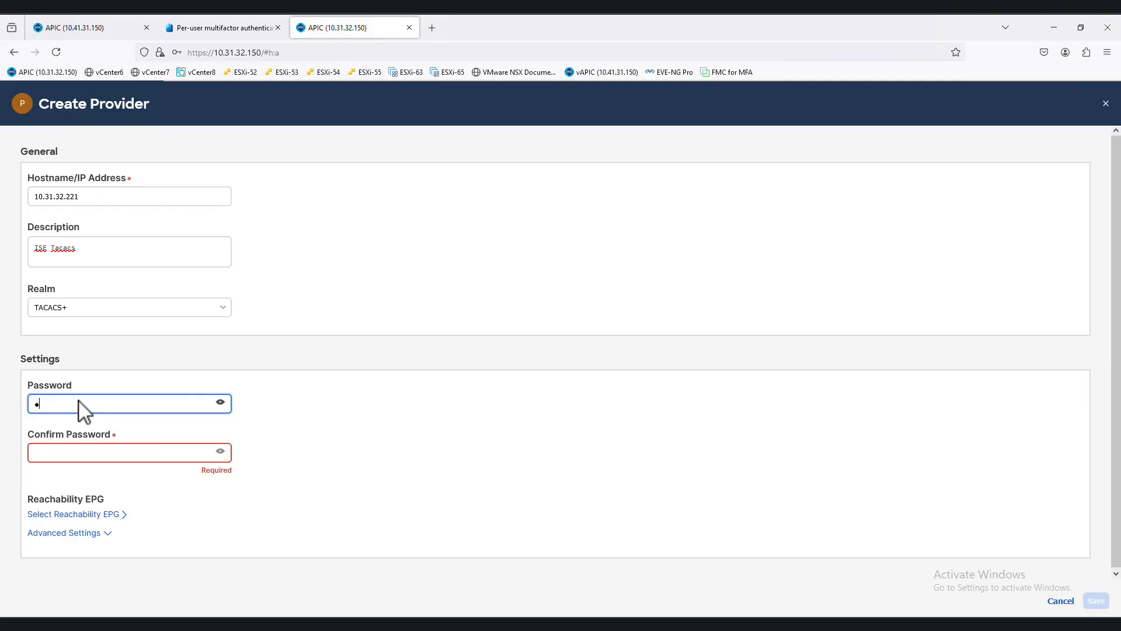
pyautogui.write('••••')
pyautogui.click(71, 454)
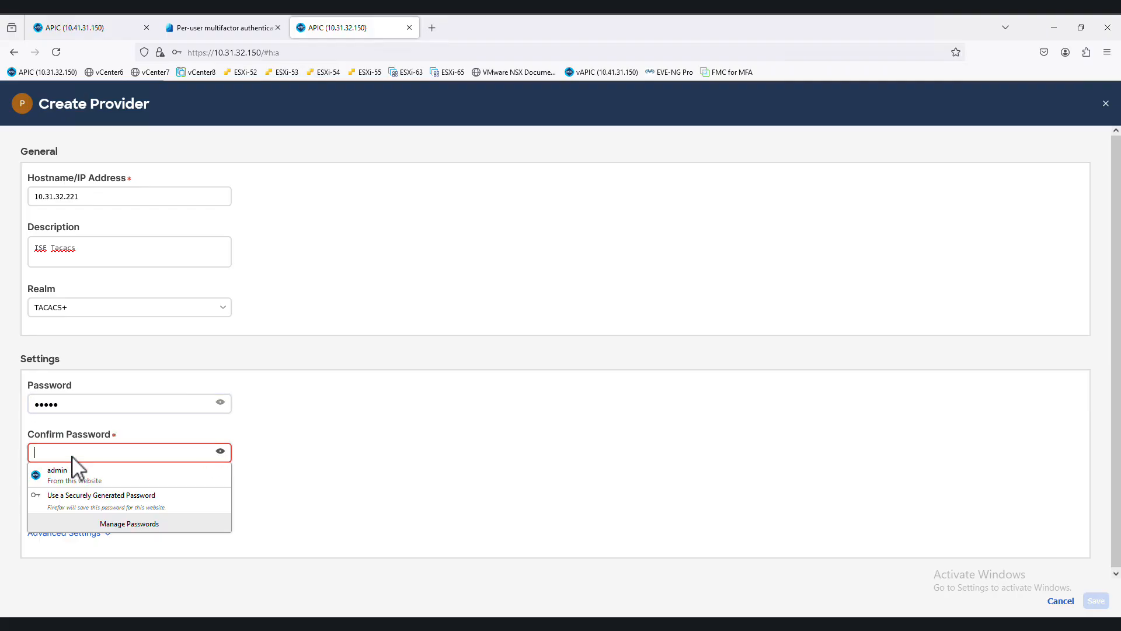
pyautogui.write('•••••')
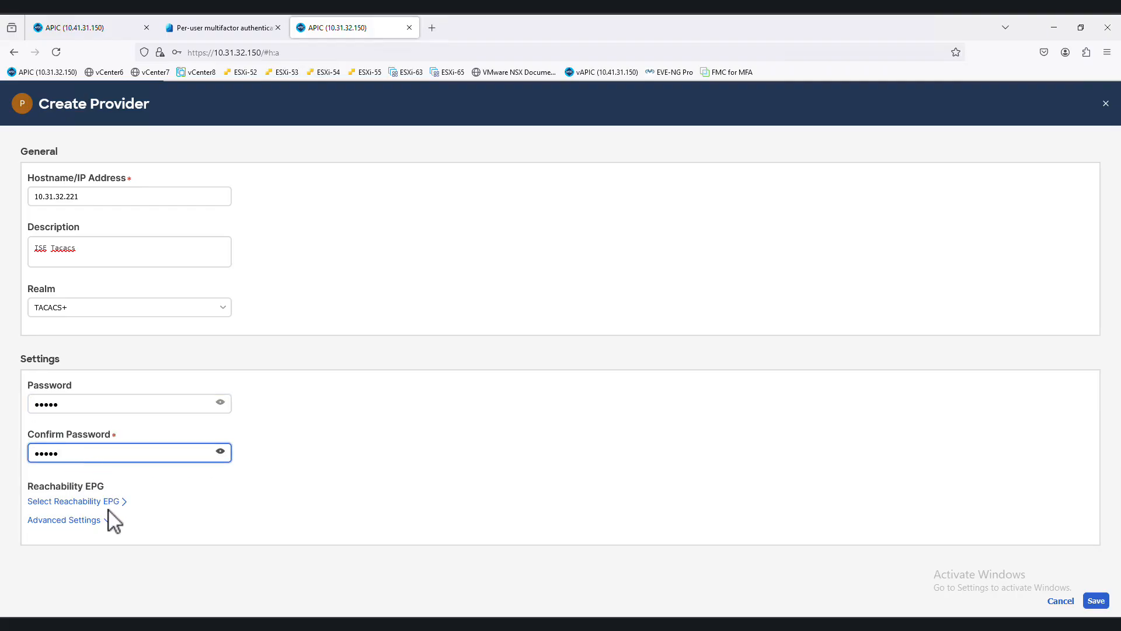
# Use the default management EPG, set Timeout to 45 seconds, and save the provider.
pyautogui.click(107, 502)
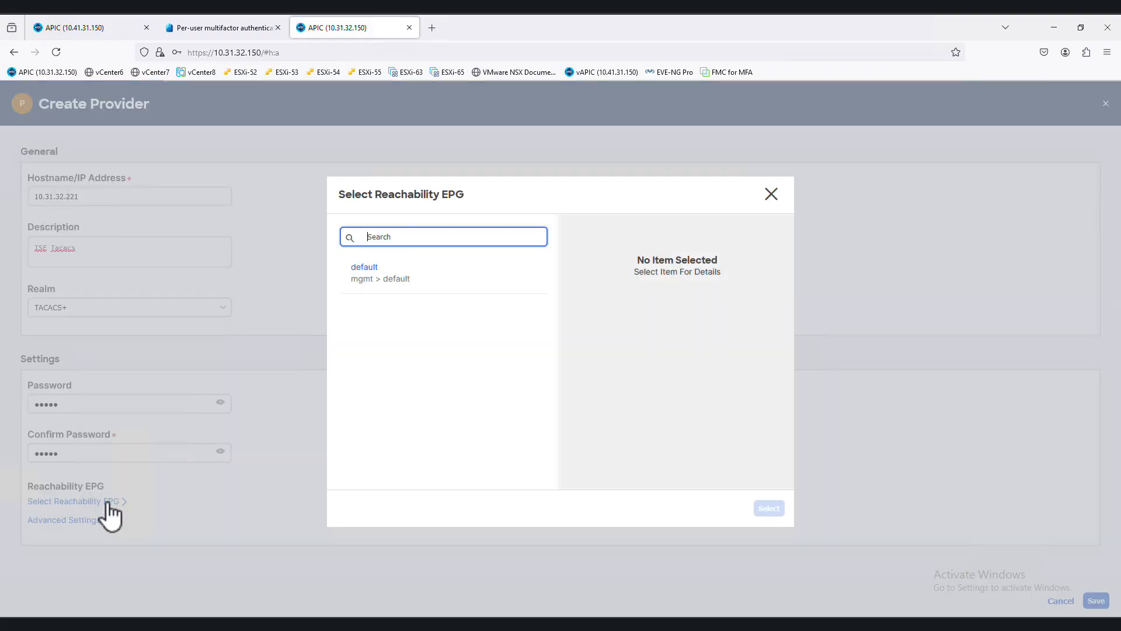
pyautogui.click(388, 287)
pyautogui.click(769, 508)
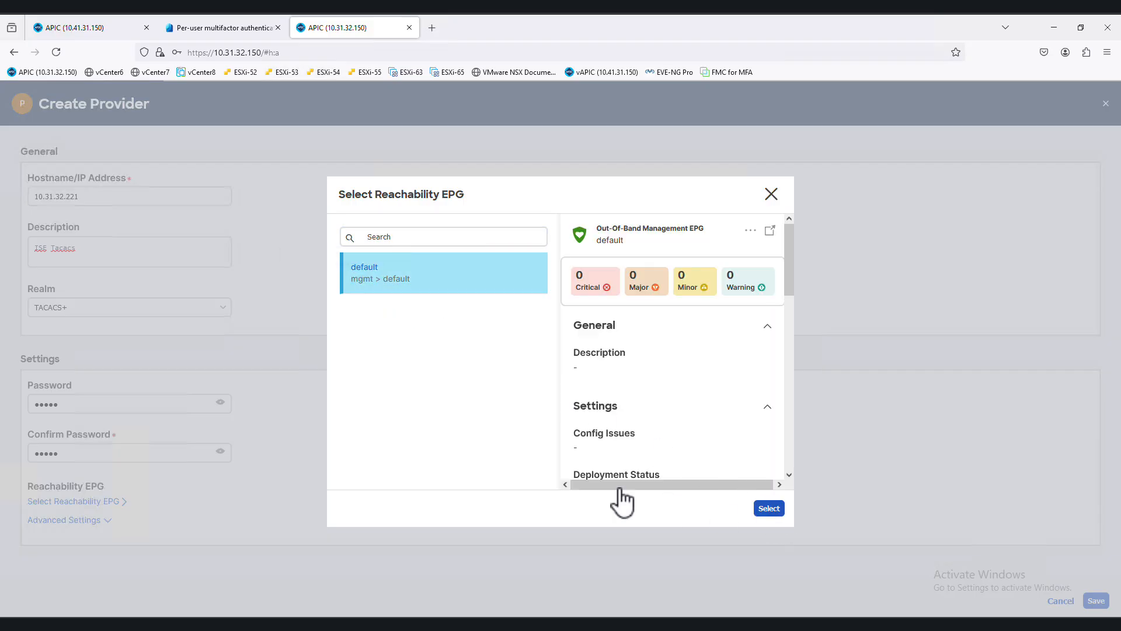
pyautogui.click(82, 520)
pyautogui.scroll(-4, 197, 501)
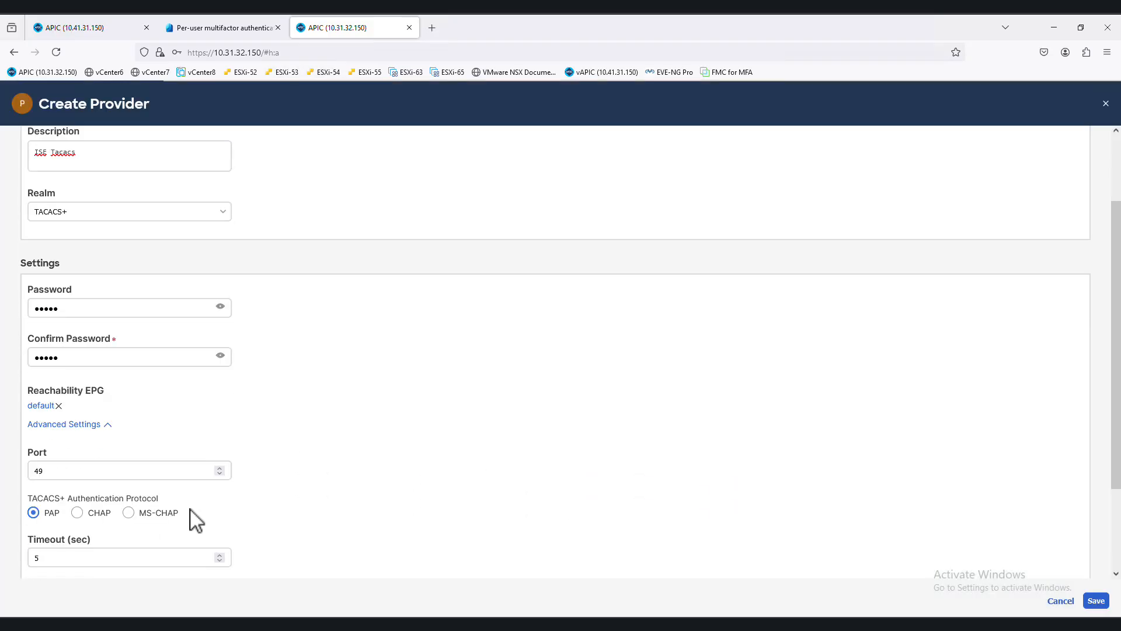
pyautogui.click(88, 490)
pyautogui.click(28, 440)
pyautogui.hotkey('ctrl', 'a')
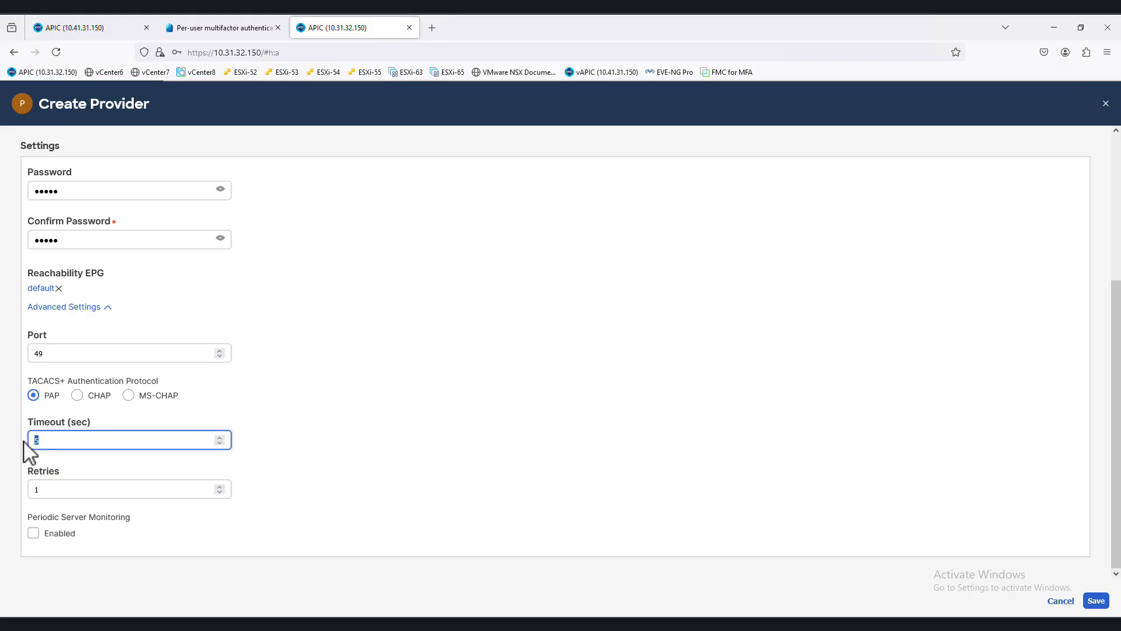
pyautogui.write('45')
pyautogui.click(56, 397)
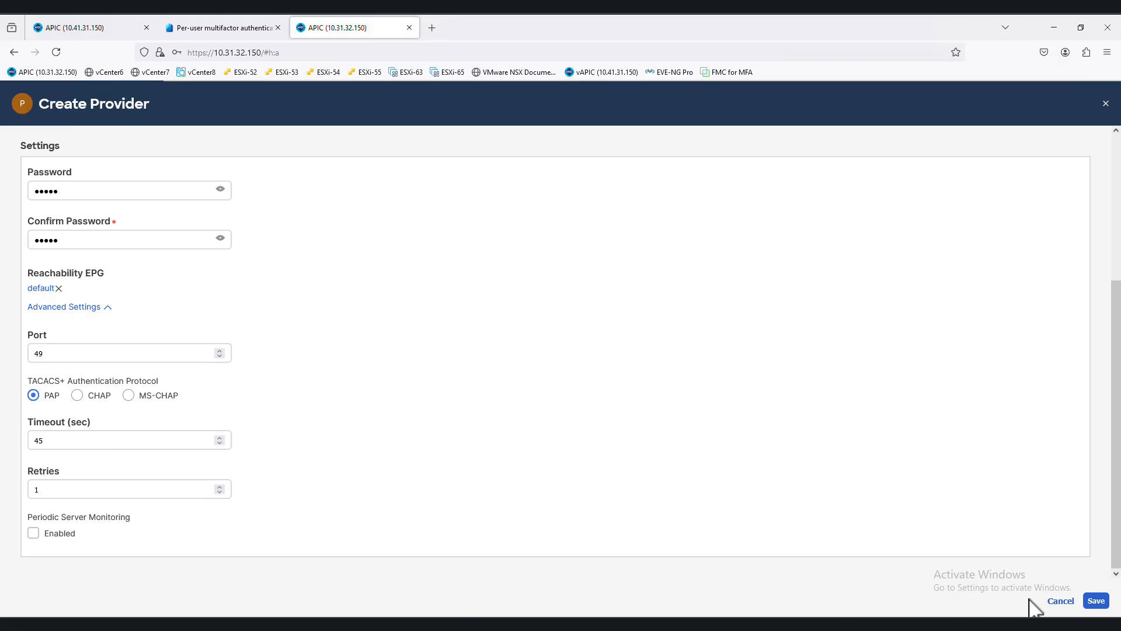
pyautogui.click(1085, 603)
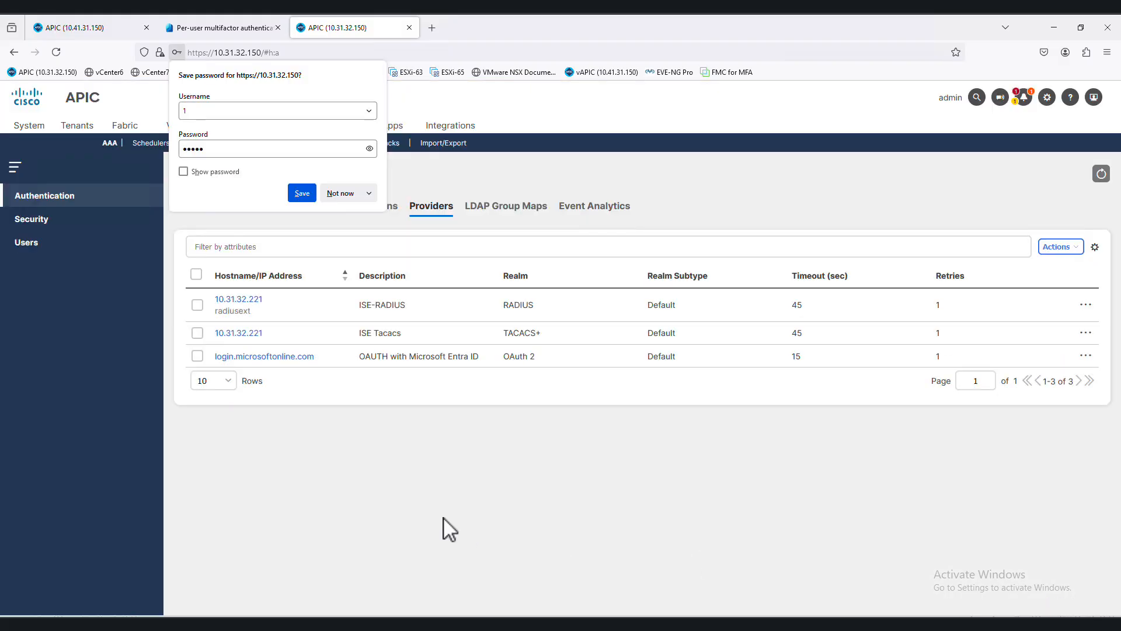
pyautogui.click(443, 517)
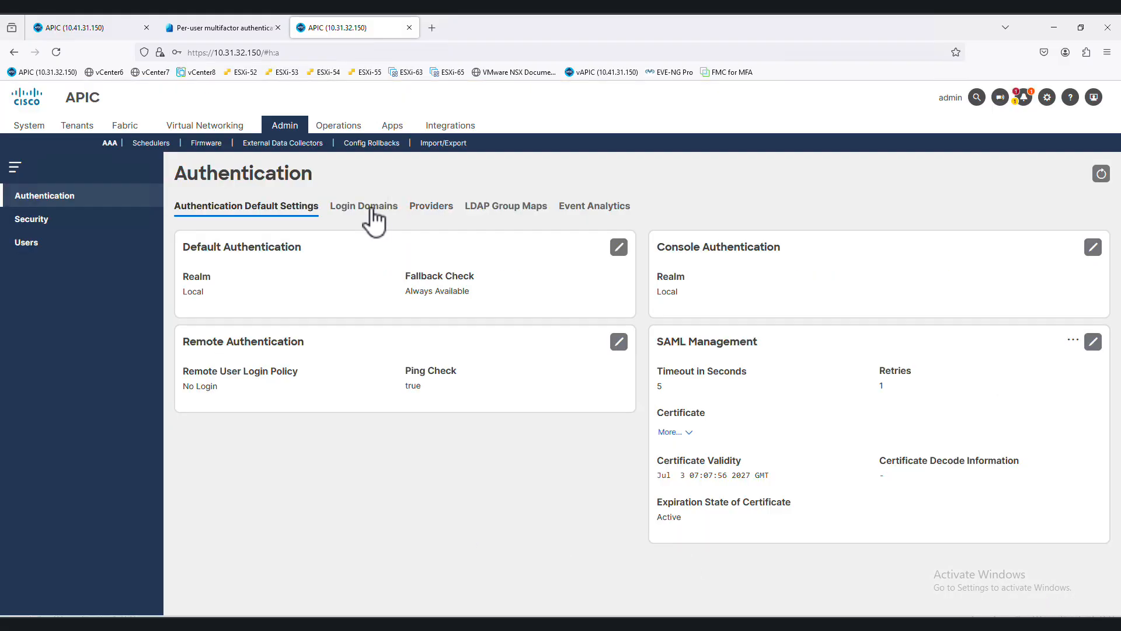
# Create a new login domain named TACACS.
pyautogui.click(367, 211)
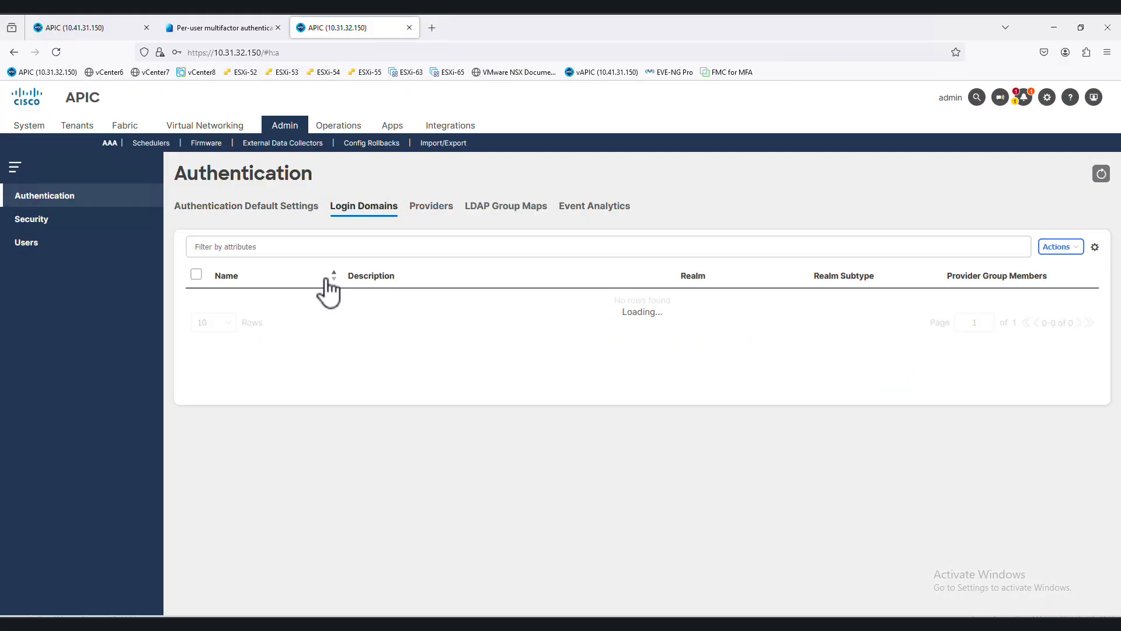
pyautogui.click(1066, 247)
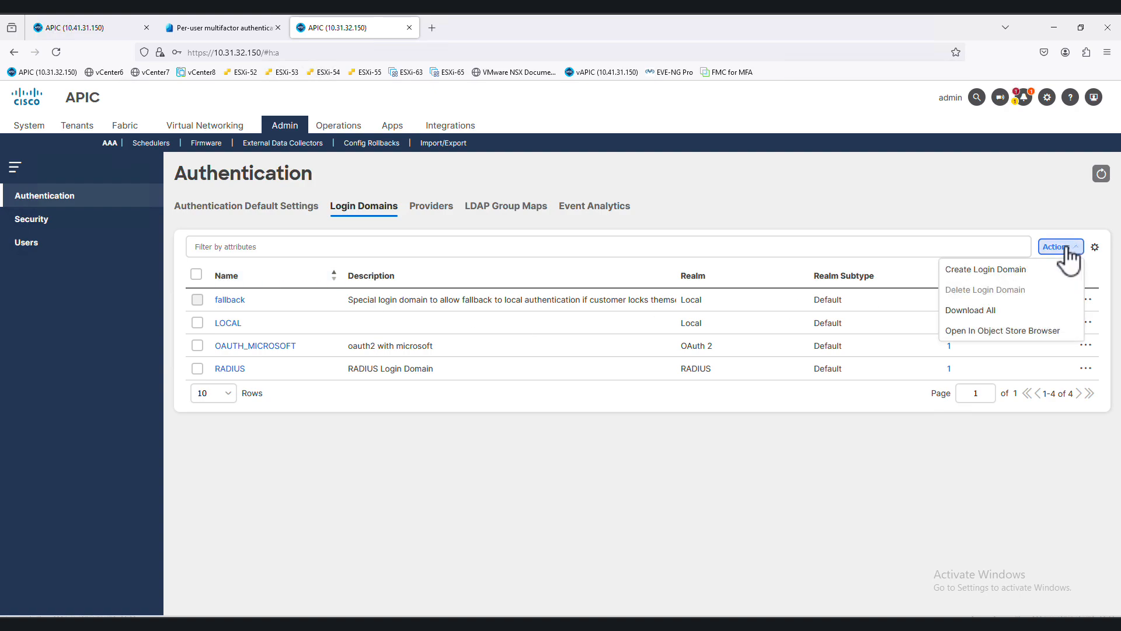
pyautogui.click(992, 270)
pyautogui.click(98, 195)
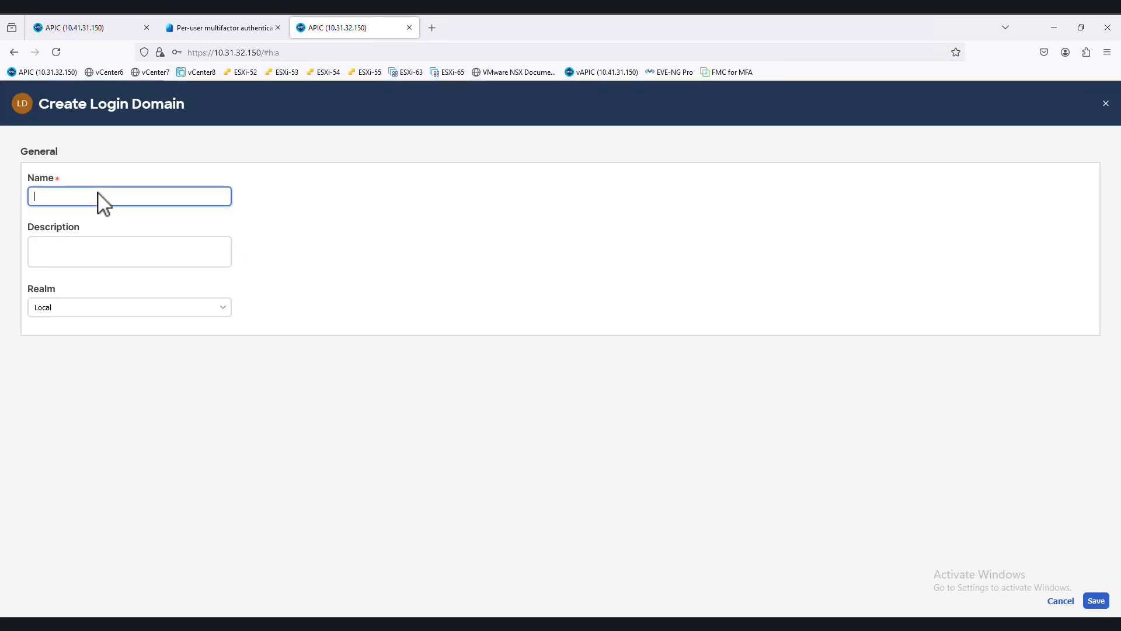
pyautogui.write('TACACS')
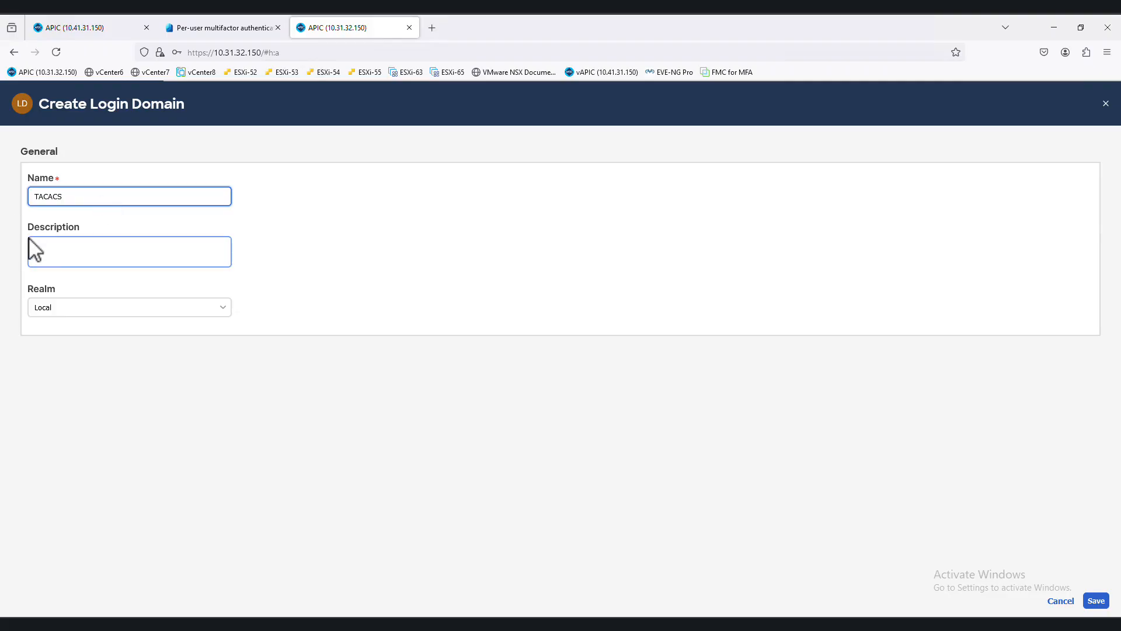
pyautogui.click(83, 246)
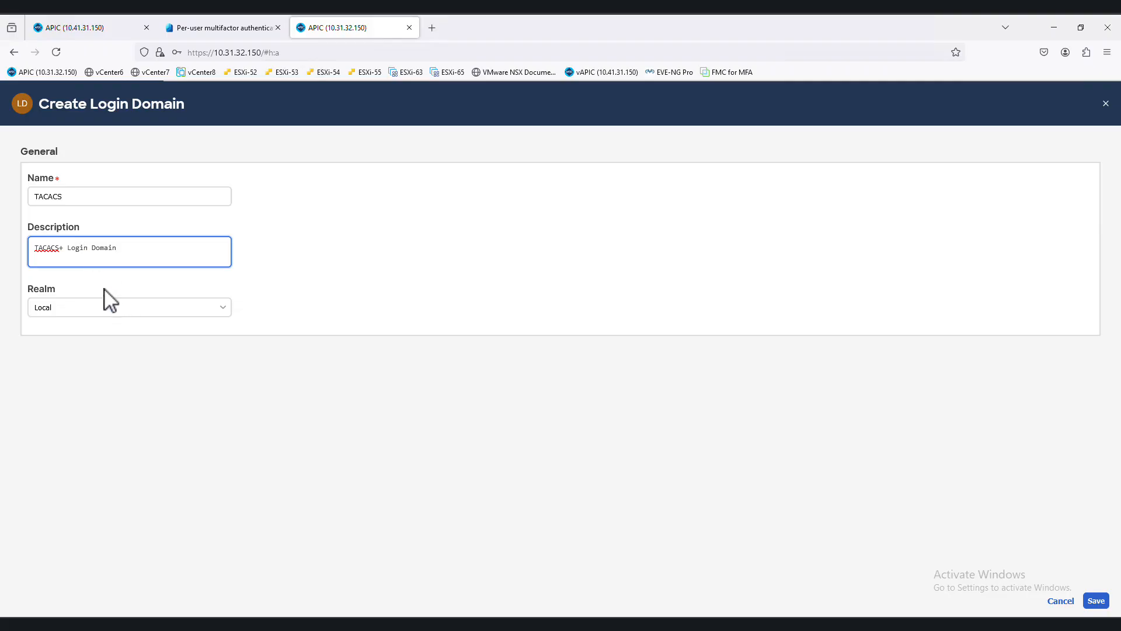
# Set the domain realm to TACACS+ with provider 10.31.32.221 and save it.
pyautogui.click(82, 308)
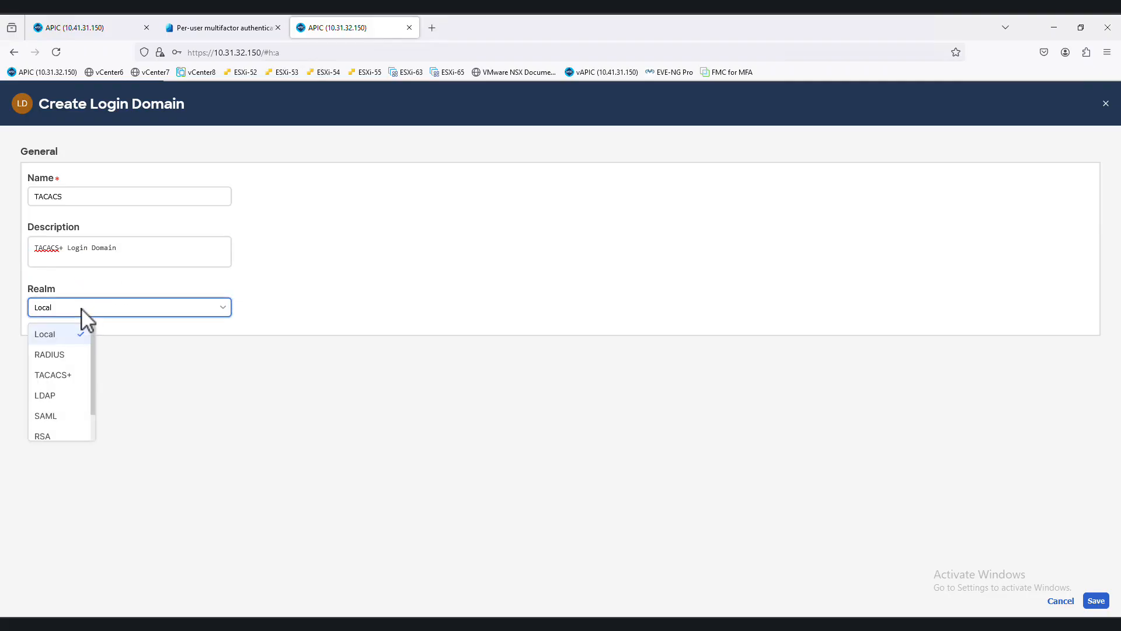
pyautogui.click(59, 375)
pyautogui.click(119, 409)
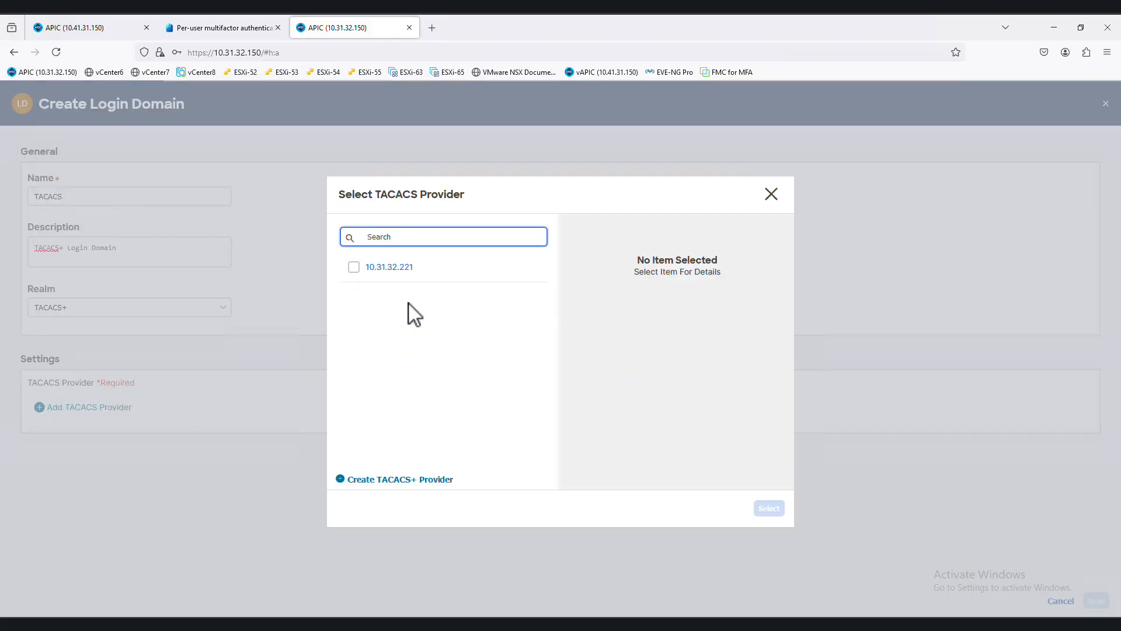
pyautogui.click(354, 268)
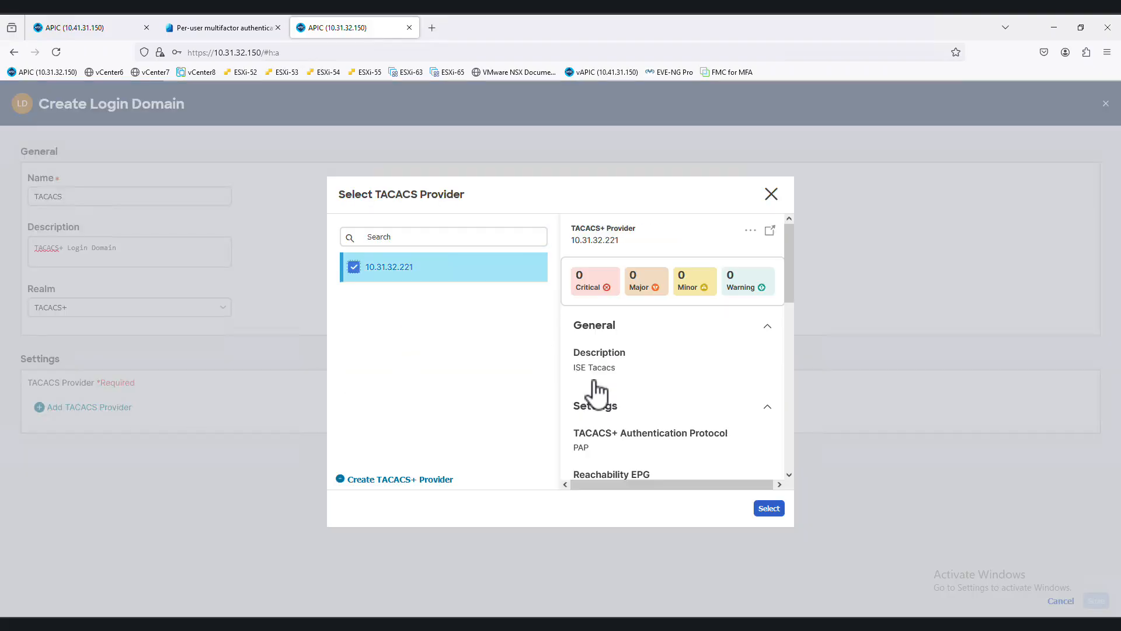
pyautogui.click(769, 508)
pyautogui.click(1095, 600)
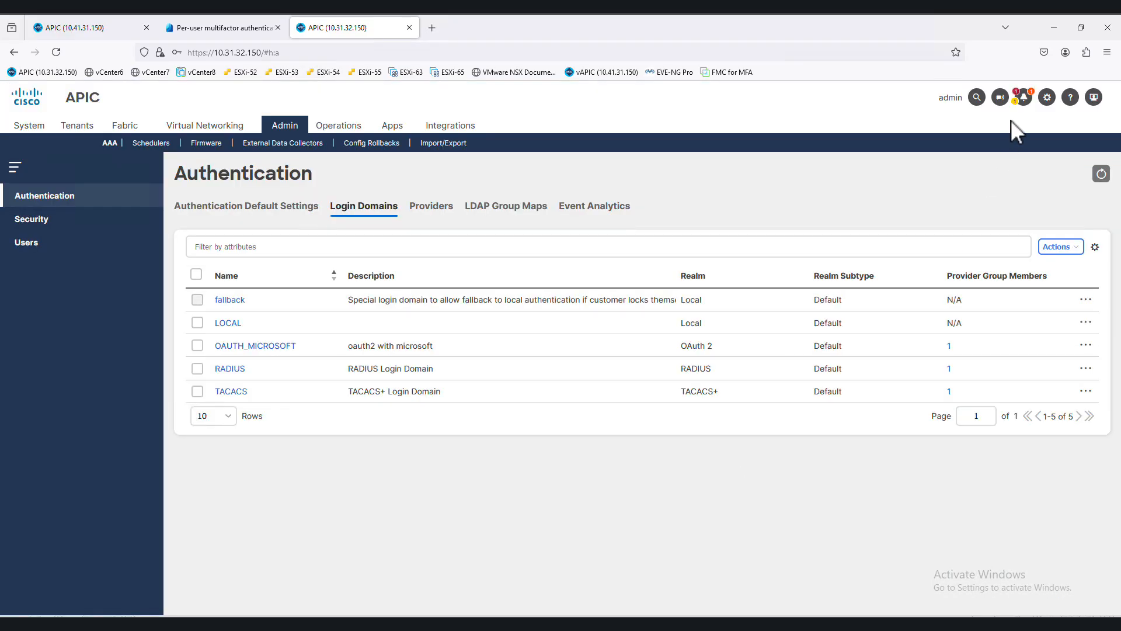
pyautogui.click(1093, 98)
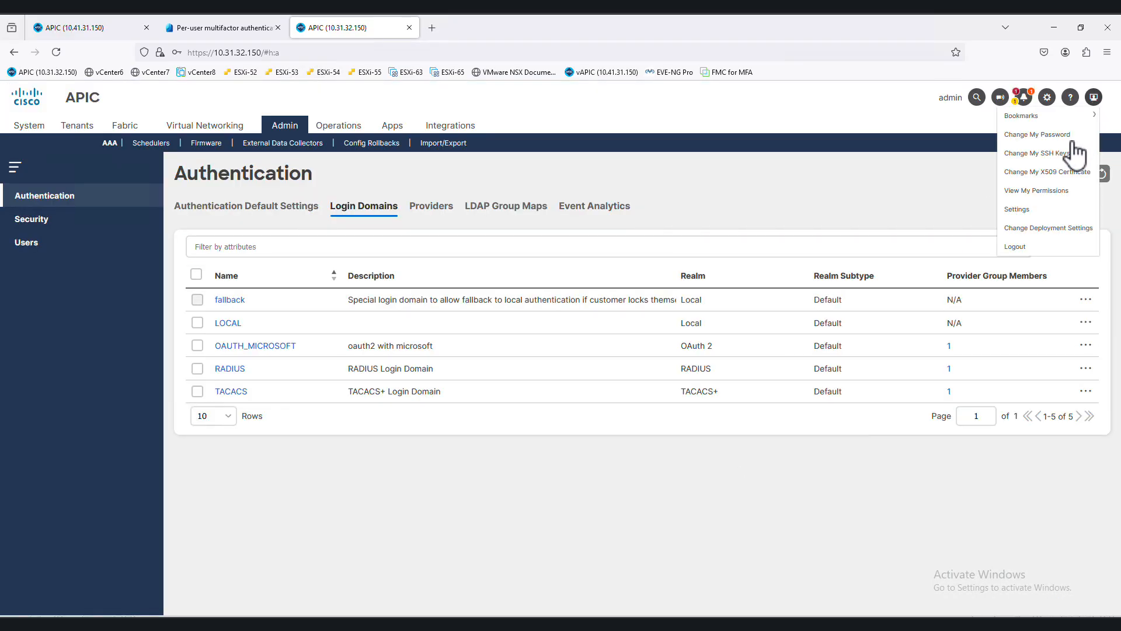
# Log out and log back in as mfa-admin with its password, using the TACACS domain.
pyautogui.click(1028, 247)
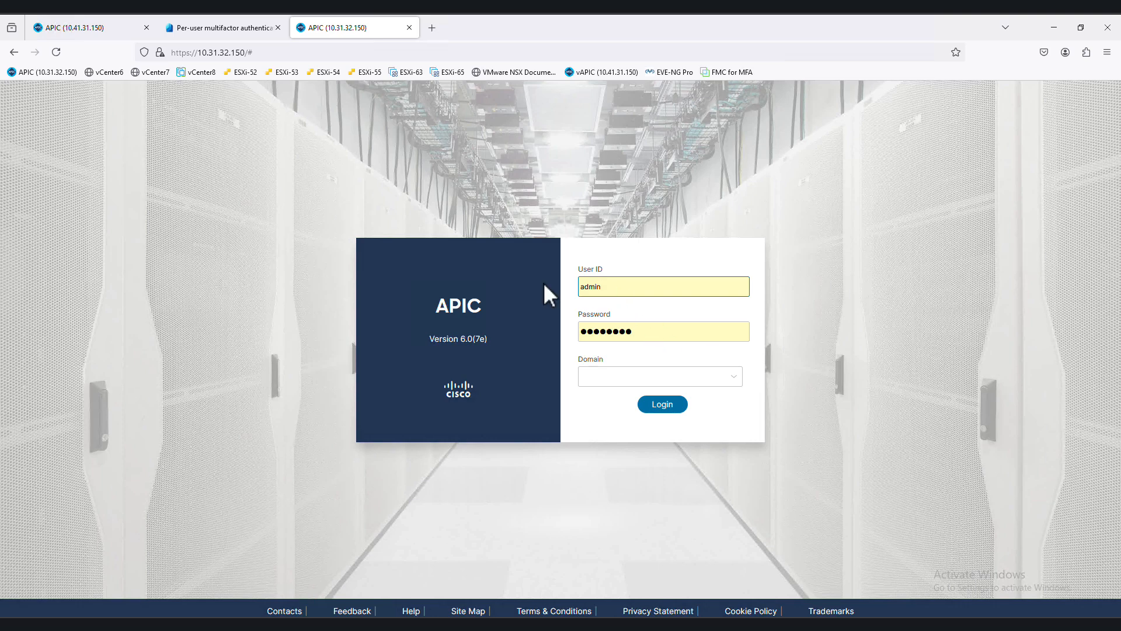
pyautogui.moveTo(611, 287); pyautogui.dragTo(541, 282)
pyautogui.write('mfa-')
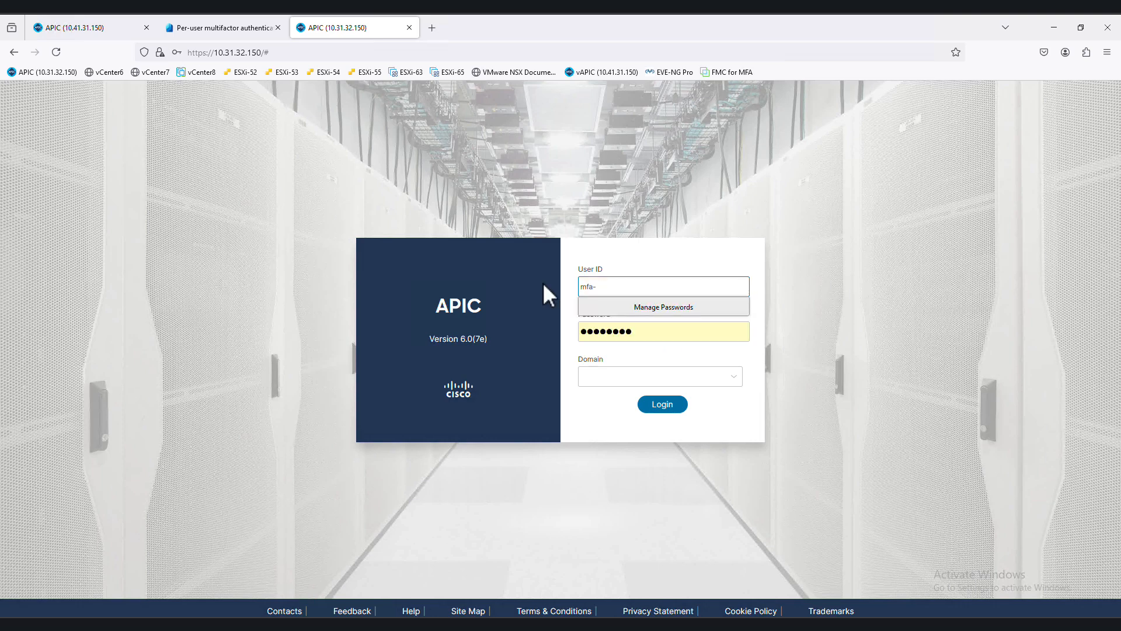
pyautogui.write('admin')
pyautogui.doubleClick(633, 333)
pyautogui.write('●●')
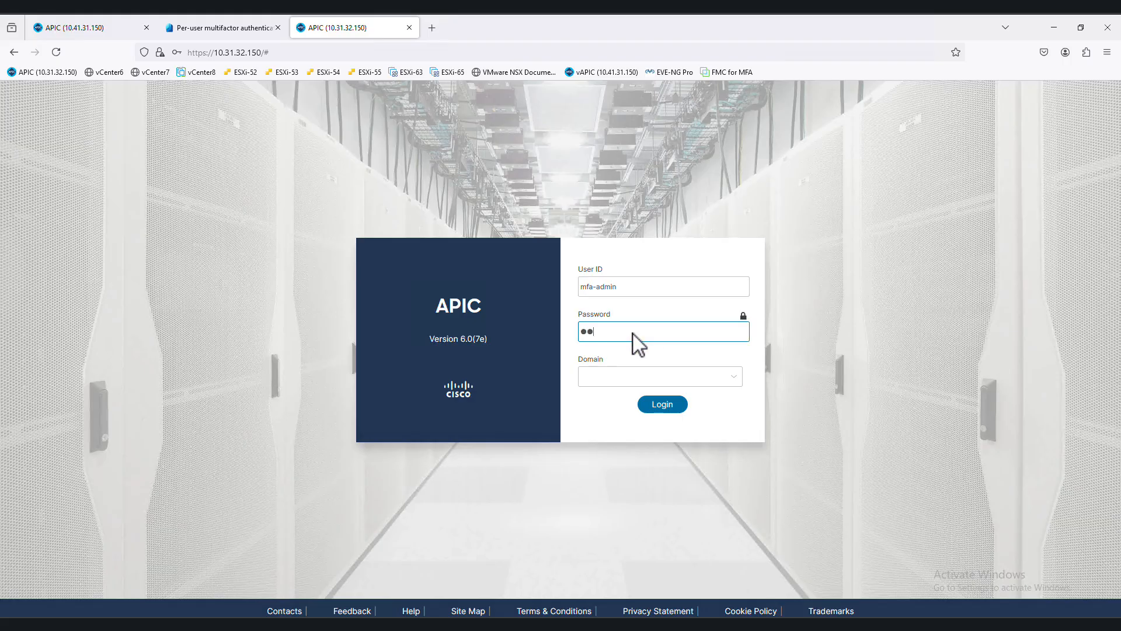
pyautogui.write('●●●●●●')
pyautogui.click(688, 381)
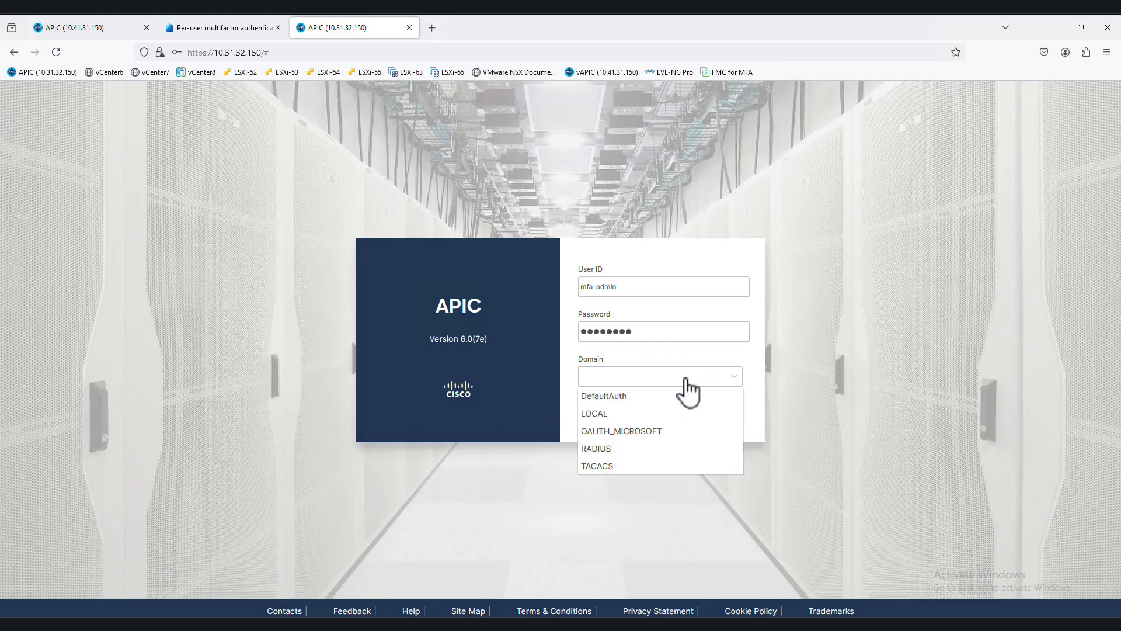
pyautogui.click(604, 467)
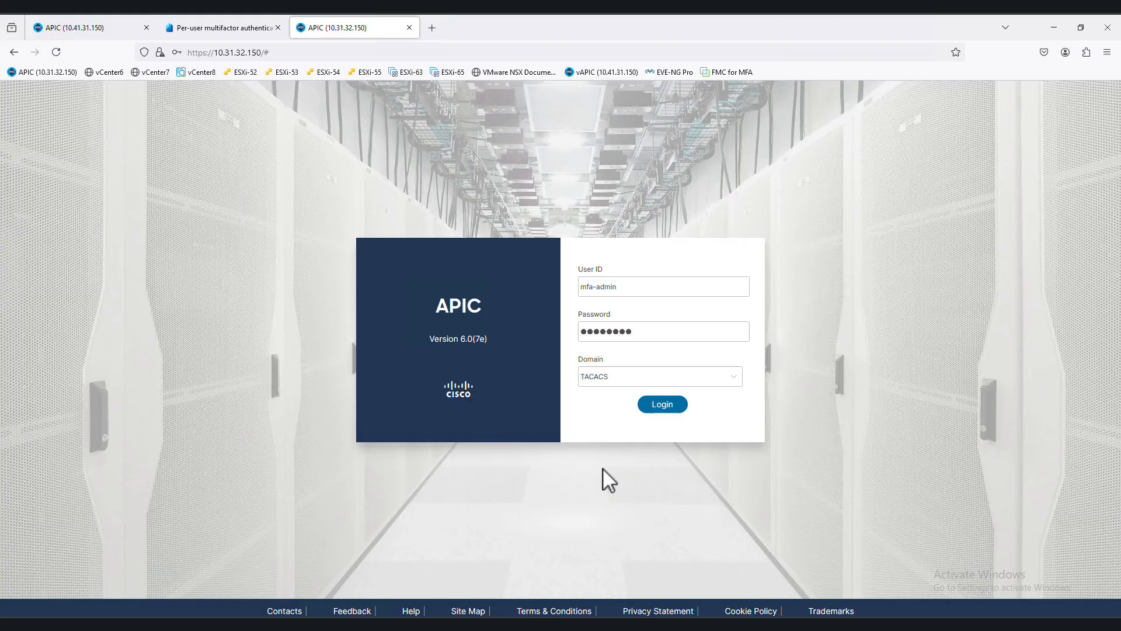
pyautogui.click(661, 406)
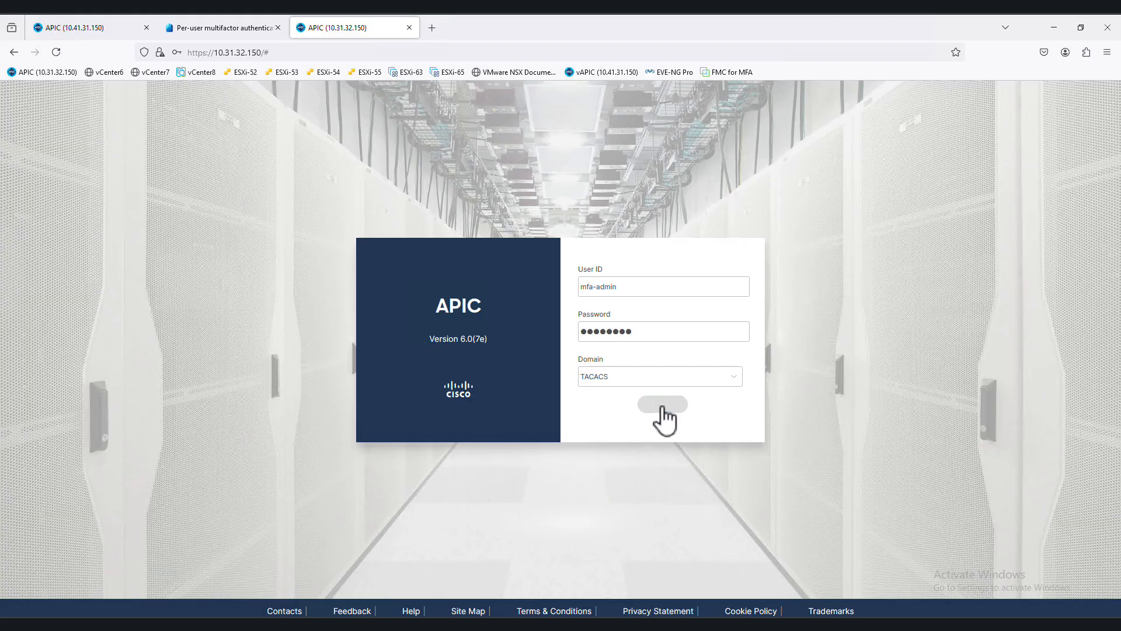
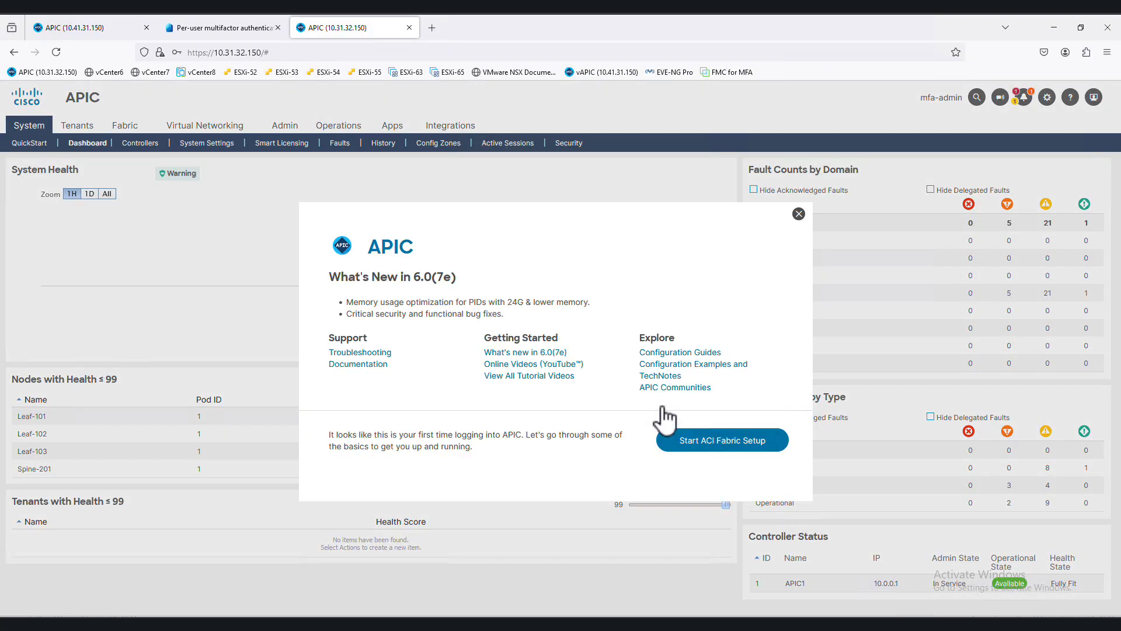
# Dismiss the What's New dialog and go to the Admin AAA Authentication settings.
pyautogui.click(798, 213)
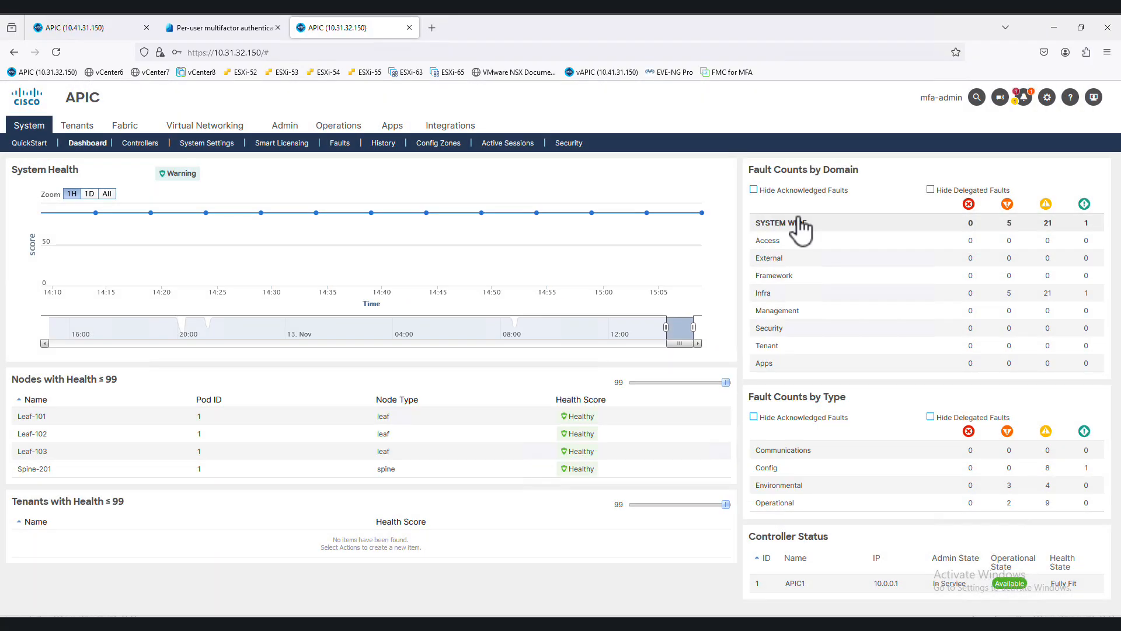
pyautogui.click(283, 131)
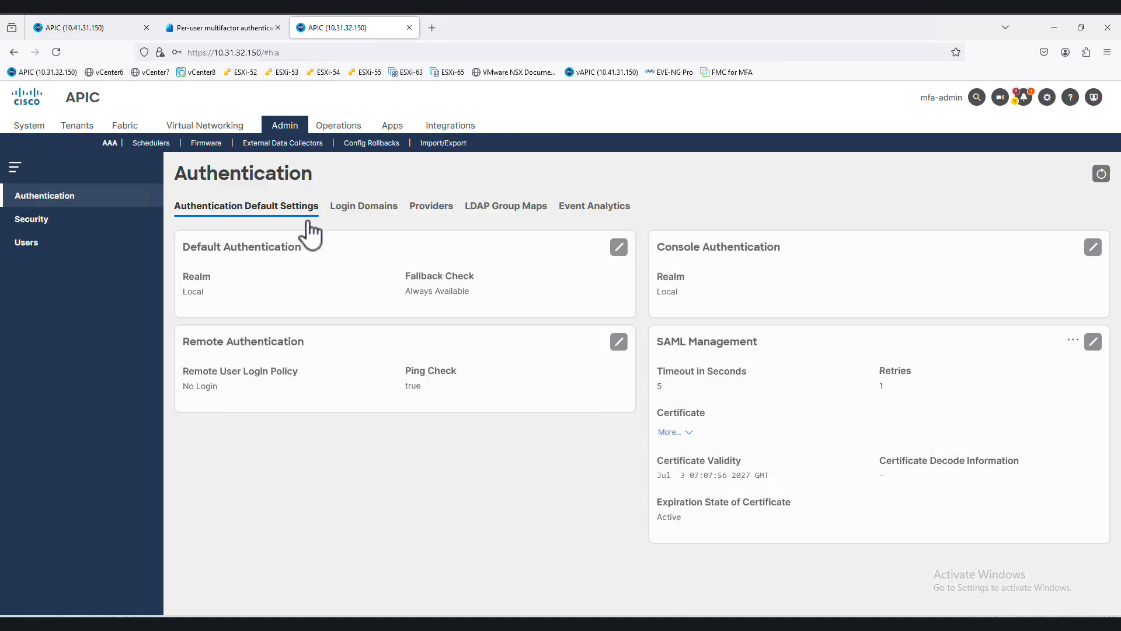
# Inspect the mfa-admin remote user's ciscoAvPair value under AAA remote users.
pyautogui.click(26, 242)
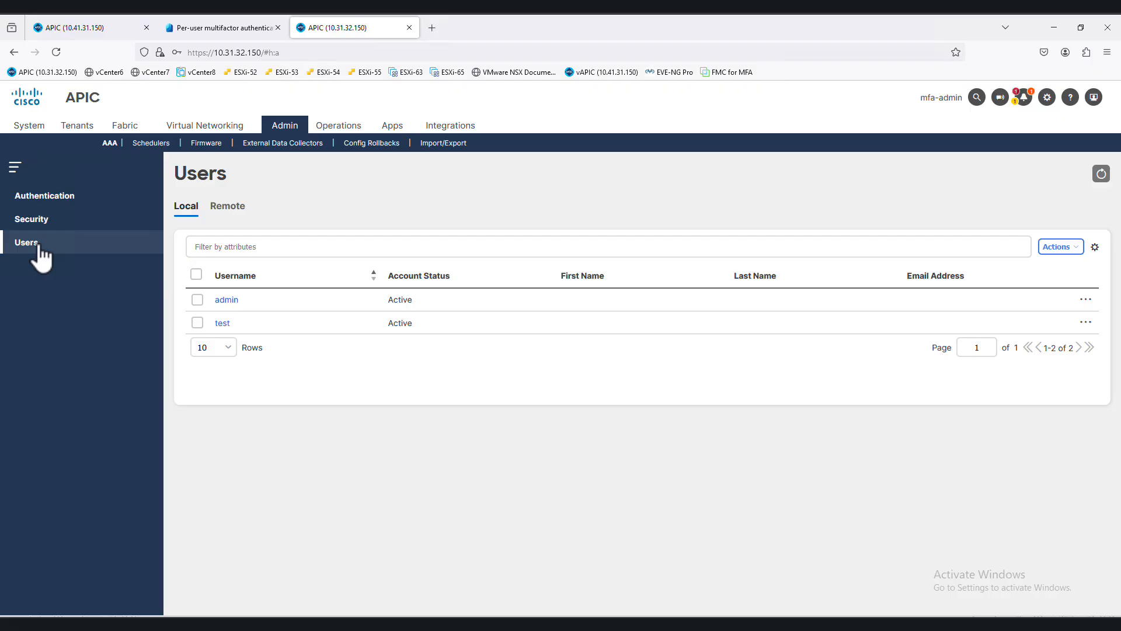
pyautogui.click(222, 212)
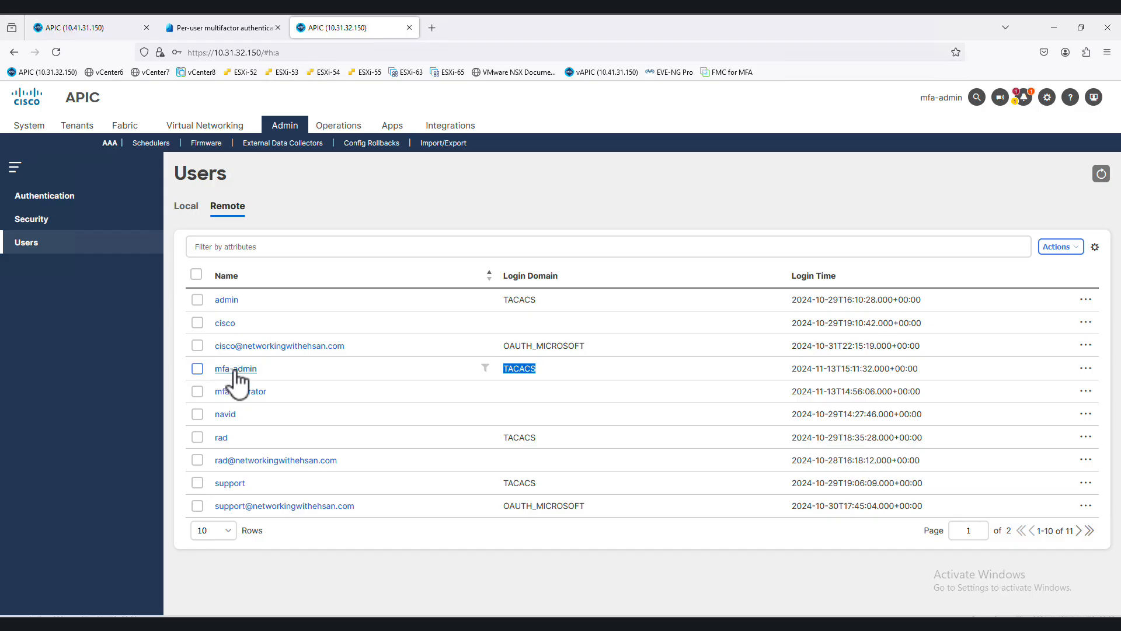
pyautogui.click(218, 369)
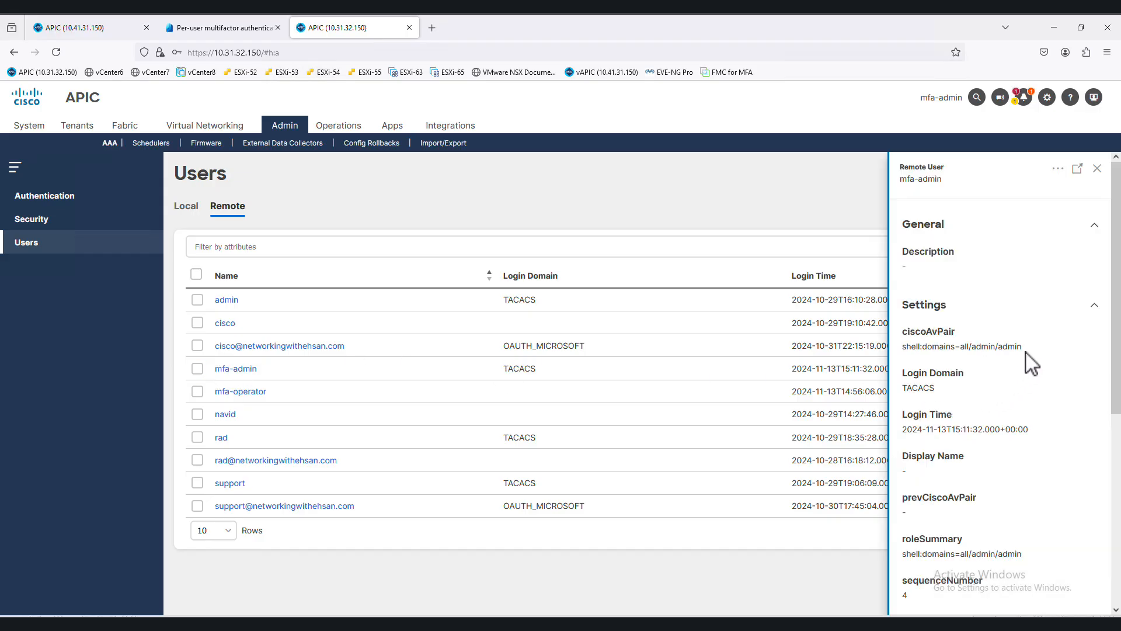
pyautogui.moveTo(1022, 348); pyautogui.dragTo(902, 348)
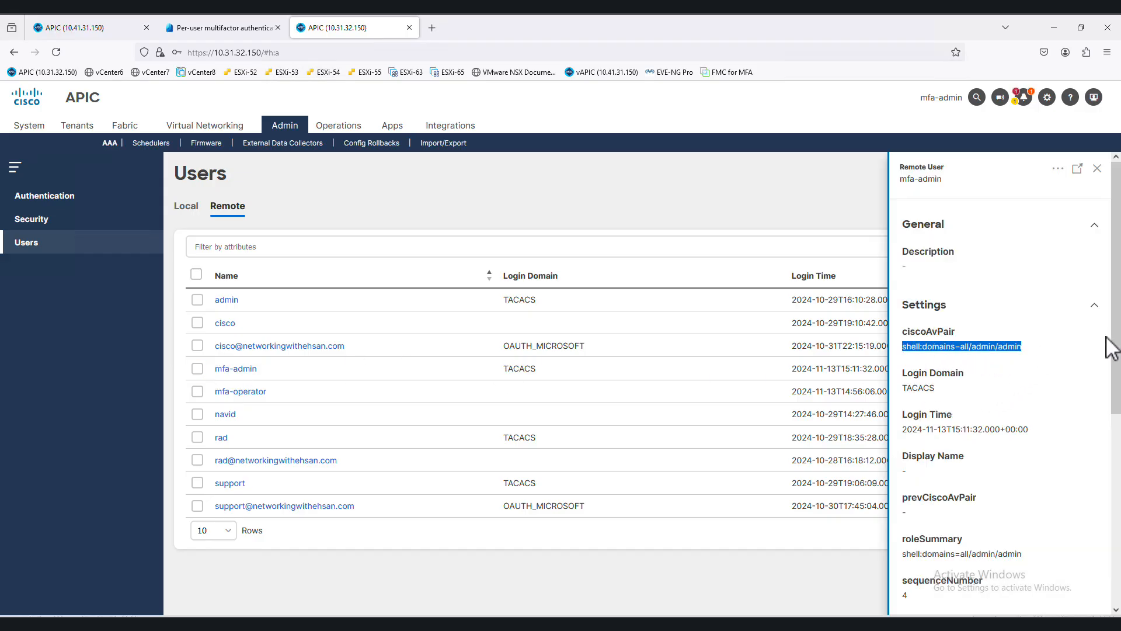
pyautogui.moveTo(1113, 347); pyautogui.dragTo(1071, 430)
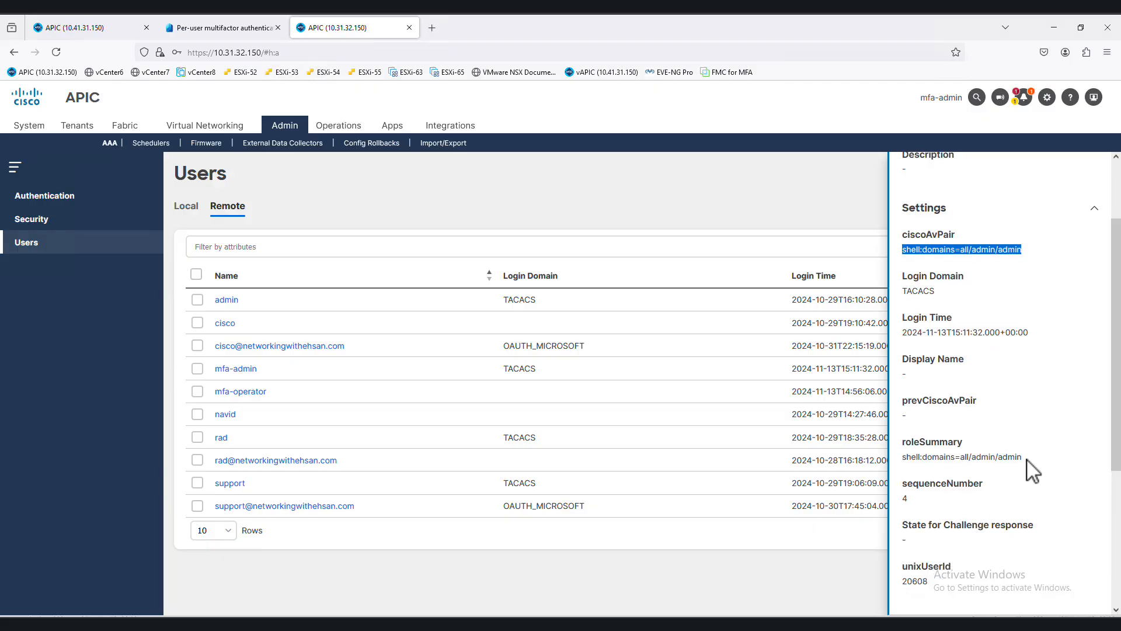
pyautogui.moveTo(1026, 459); pyautogui.dragTo(903, 458)
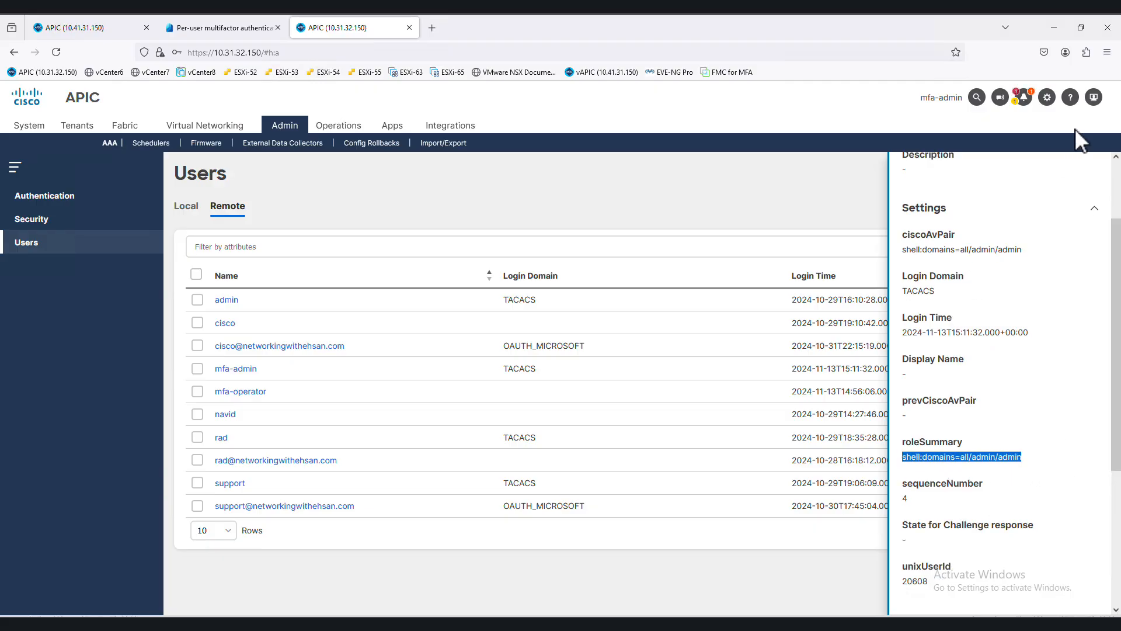
# Confirm the logged-in user has admin read/write on all domains, then show All Tenants.
pyautogui.click(1095, 100)
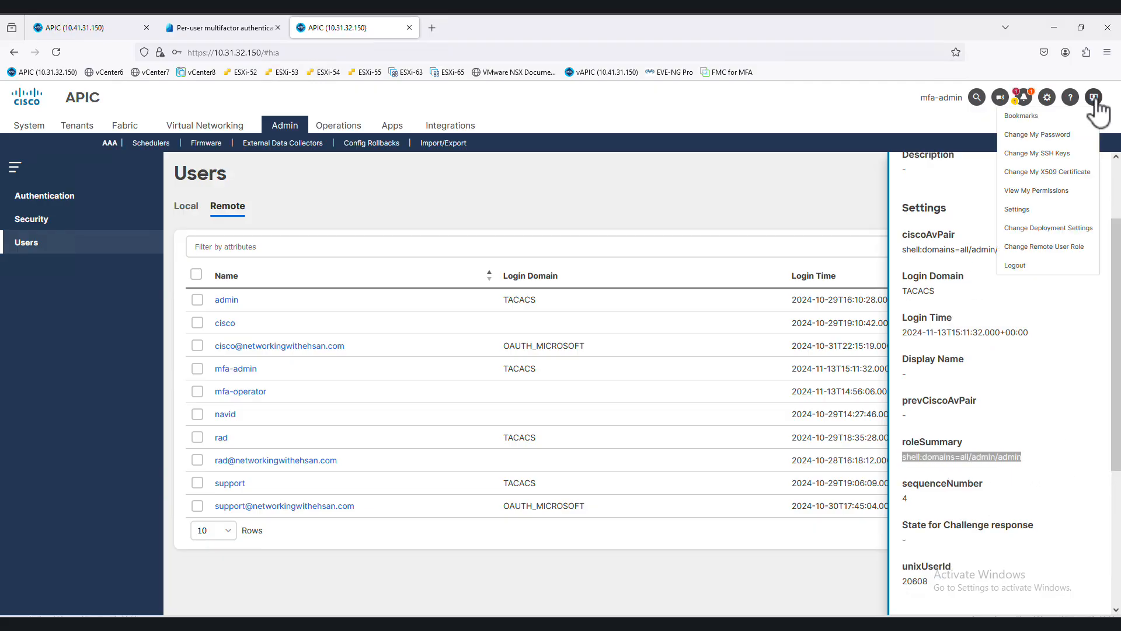
pyautogui.click(1025, 191)
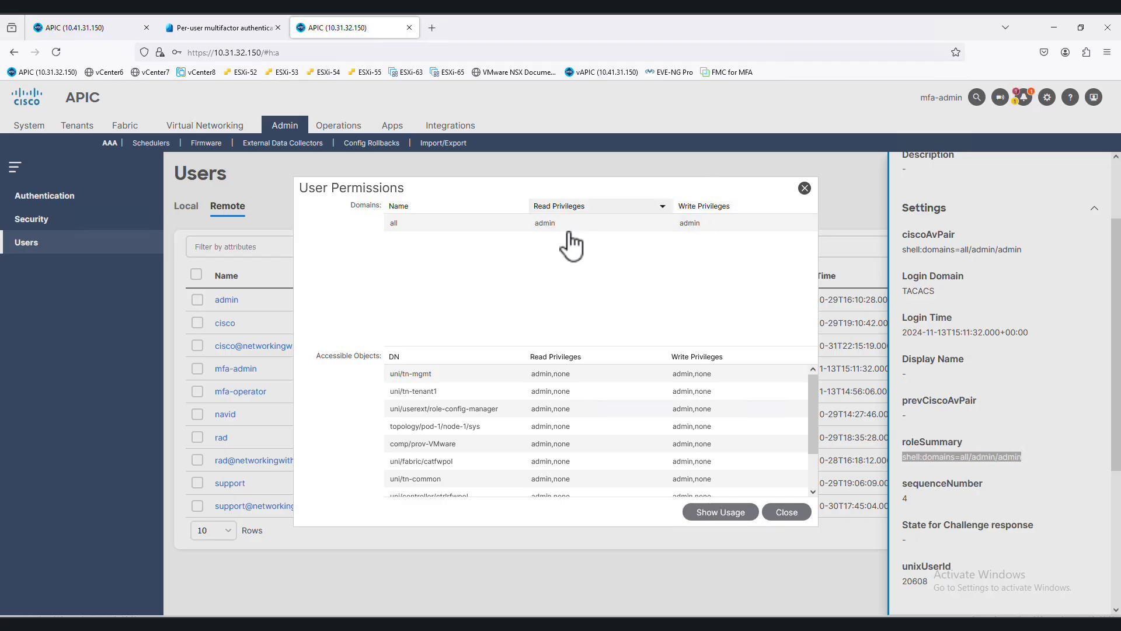
pyautogui.click(787, 511)
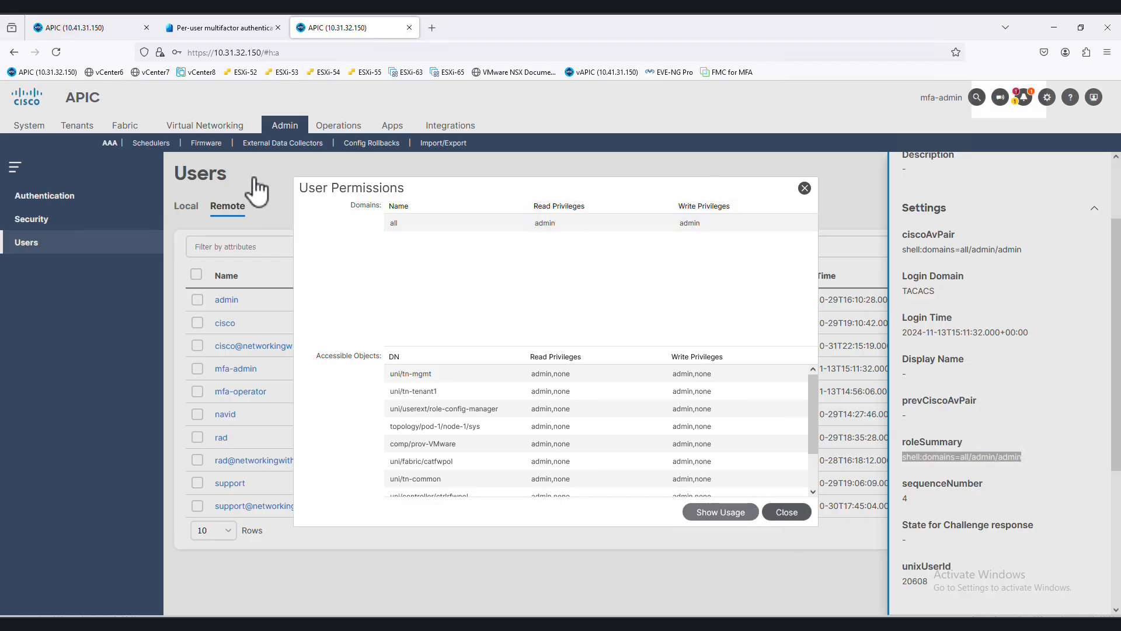
pyautogui.click(88, 129)
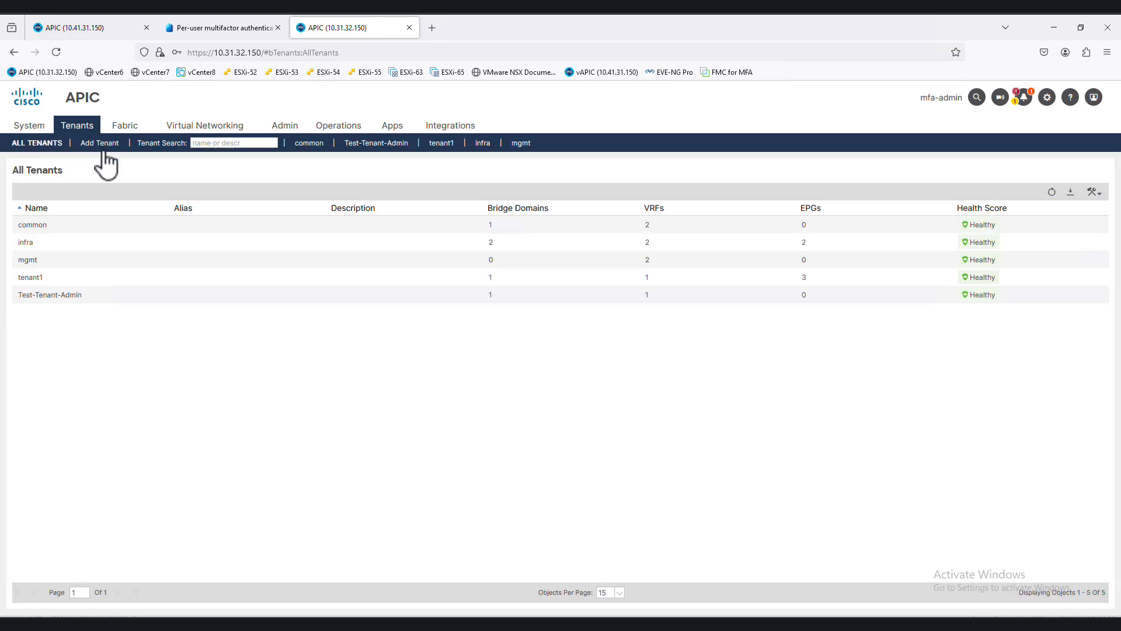
# Create a tenant named Test-Tenant-TACACS.
pyautogui.click(1092, 193)
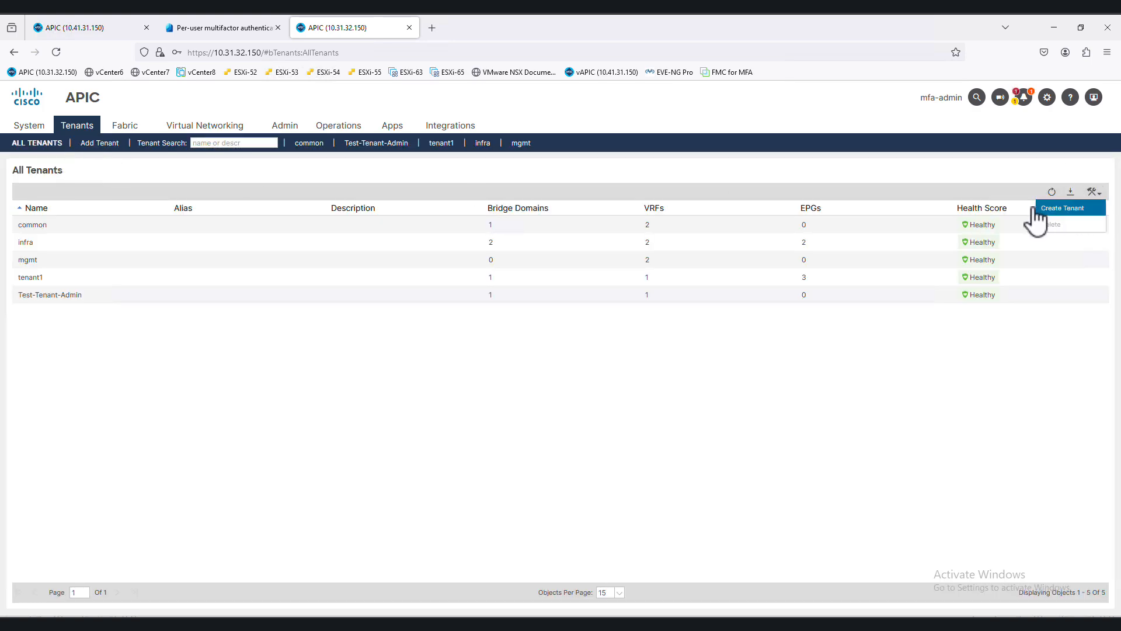
pyautogui.click(1037, 210)
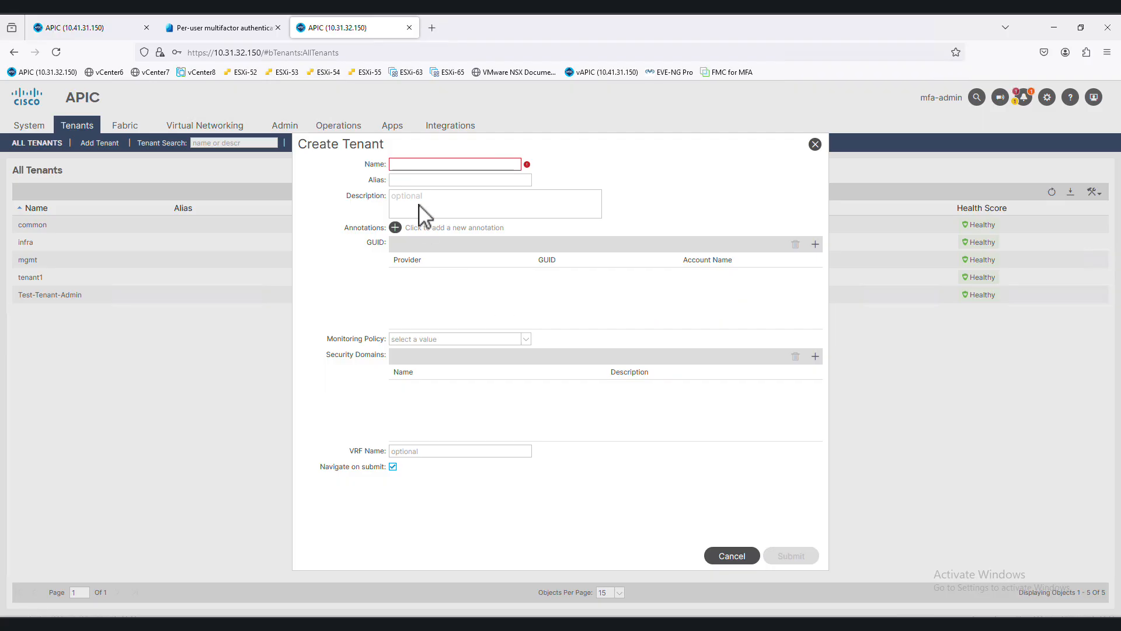
pyautogui.click(412, 166)
pyautogui.write('Test')
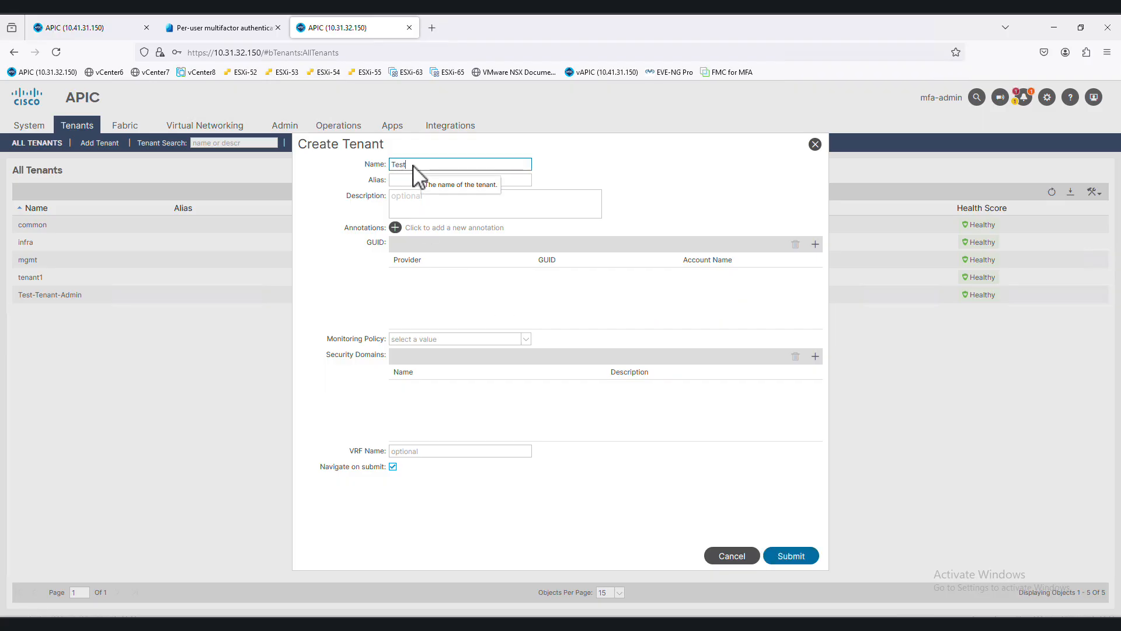
pyautogui.write('-Tenant-TACACS')
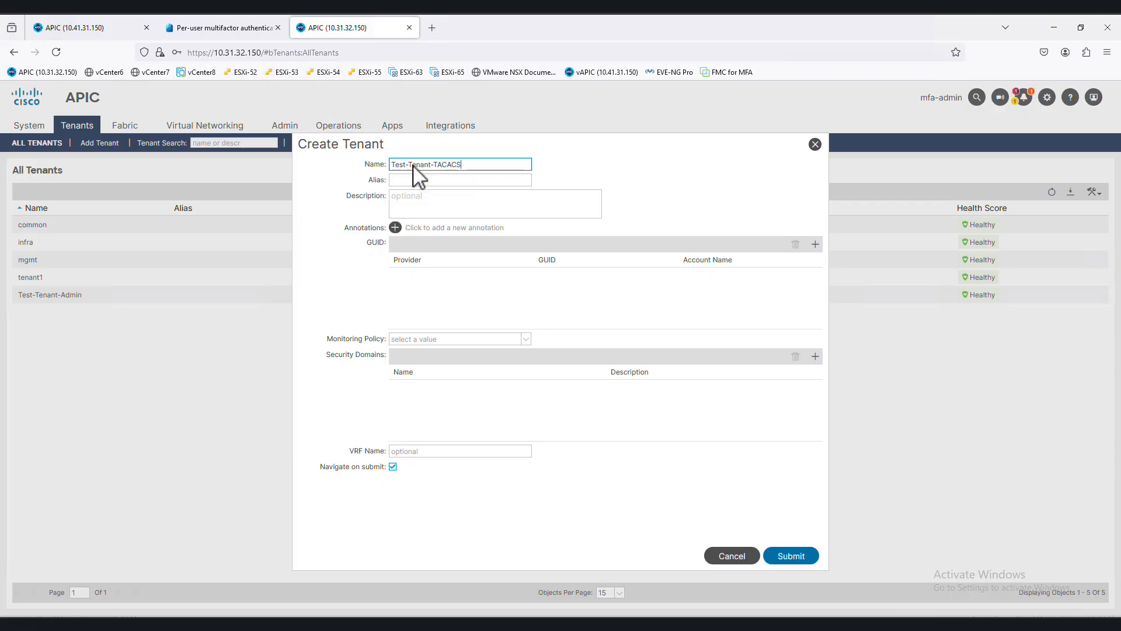
pyautogui.click(786, 549)
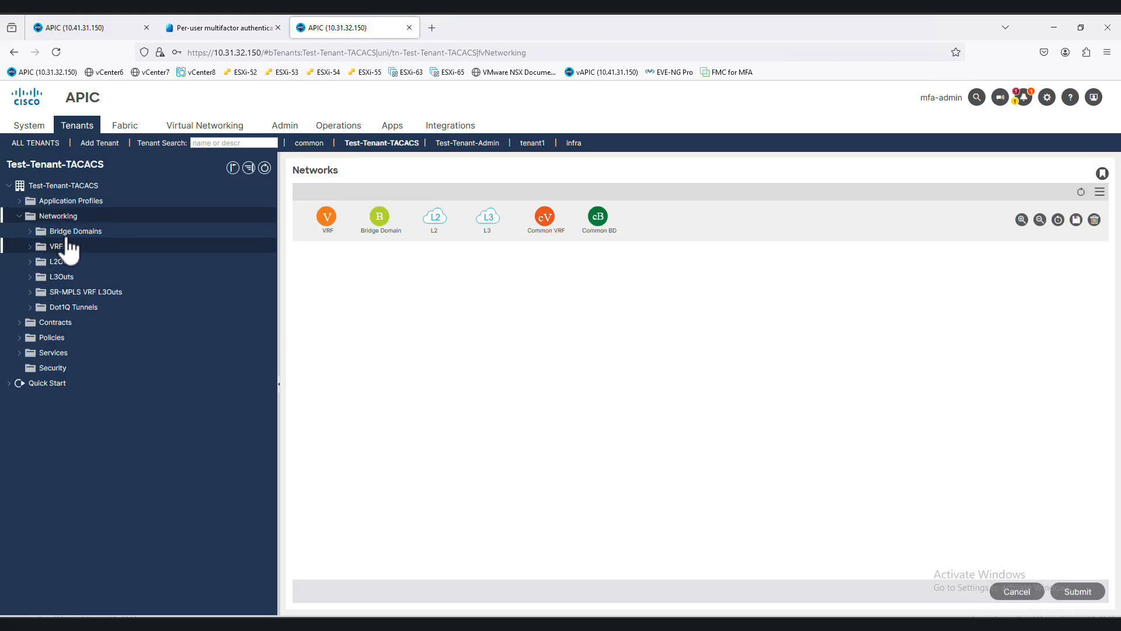
# Create VRF TACACS-VRF-Test with bridge domain BD2 in Test-Tenant-TACACS.
pyautogui.click(67, 246)
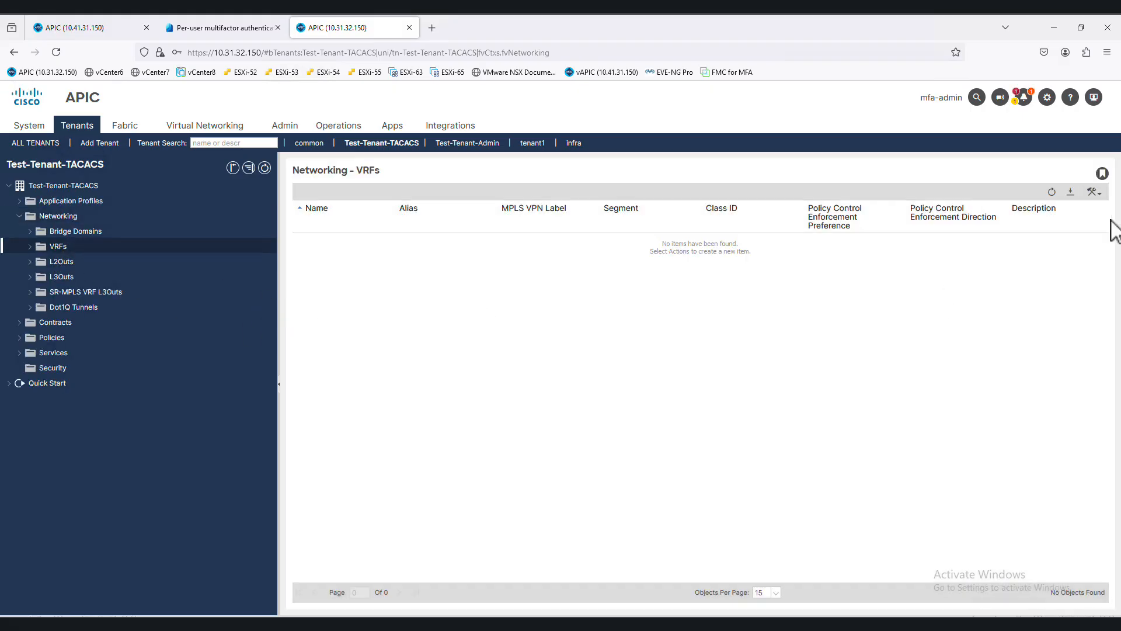
pyautogui.click(1094, 192)
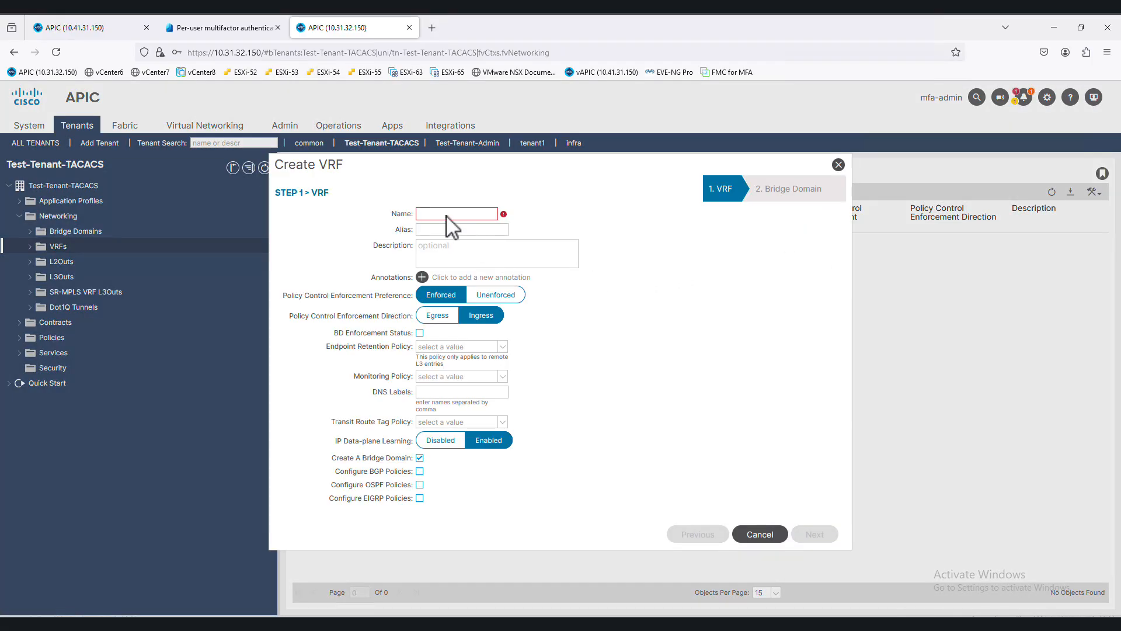
pyautogui.write('TACACS')
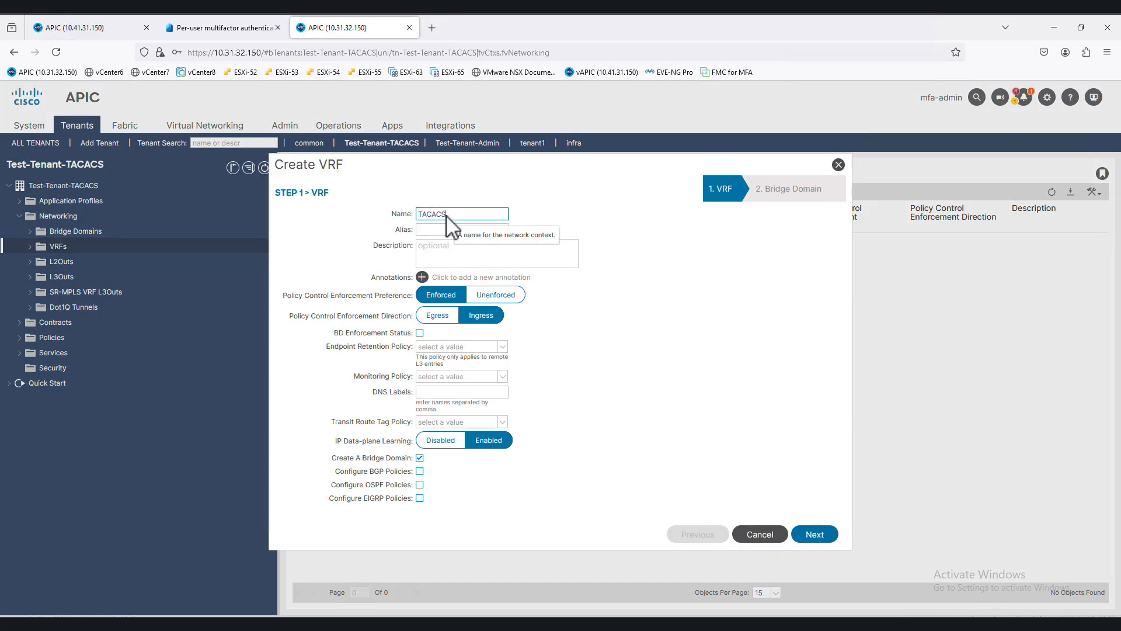
pyautogui.write('-VRF-Test')
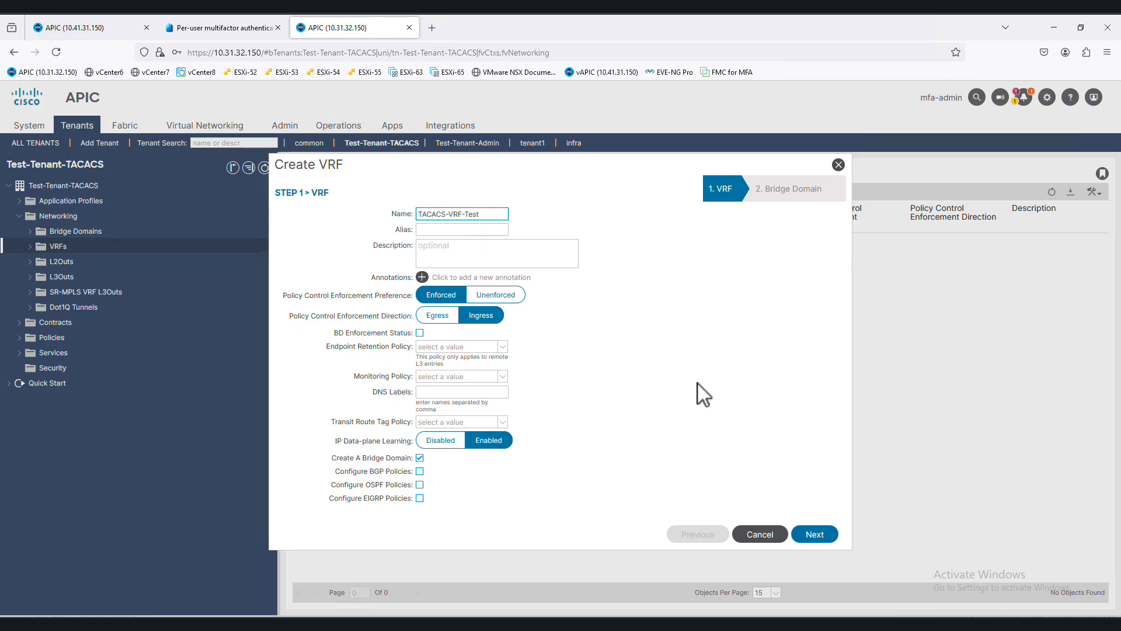
pyautogui.click(815, 534)
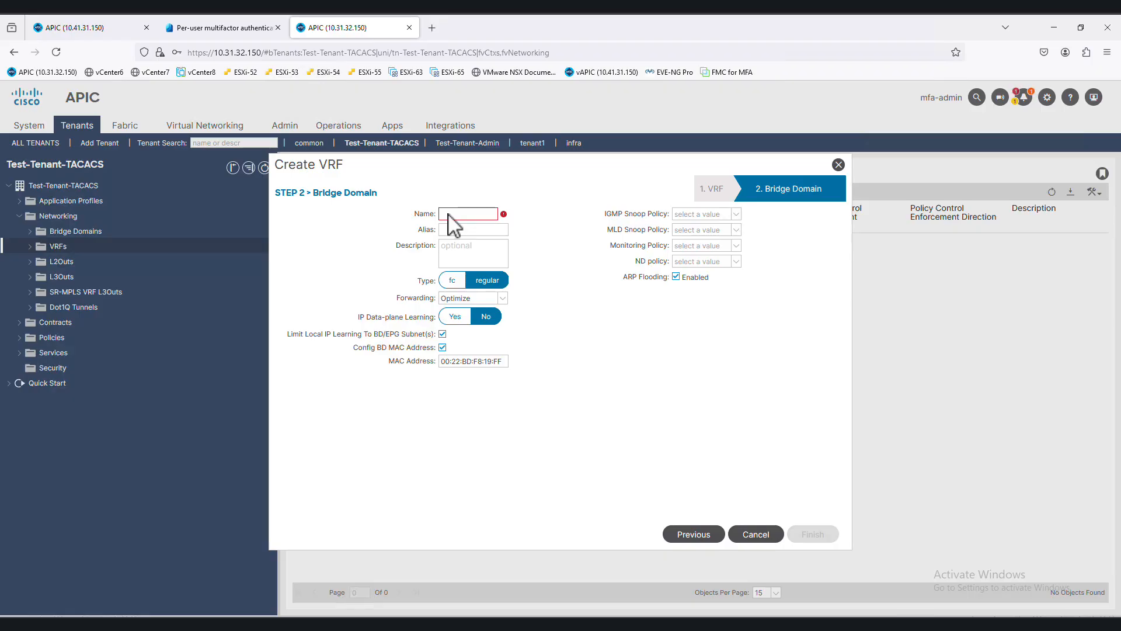
pyautogui.write('BD2')
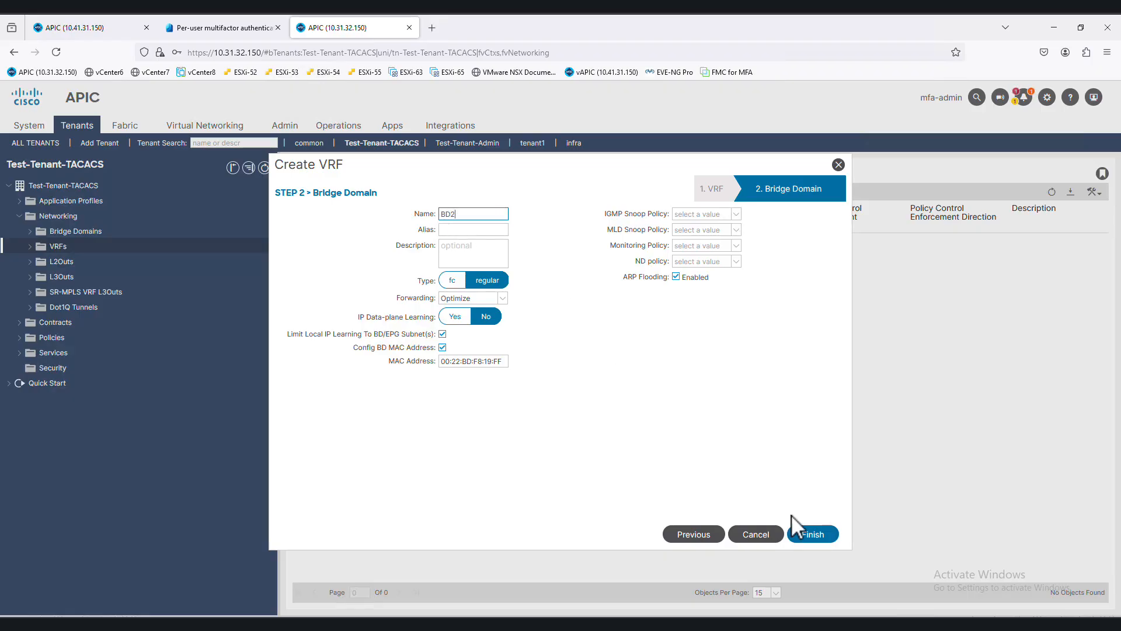
pyautogui.click(812, 533)
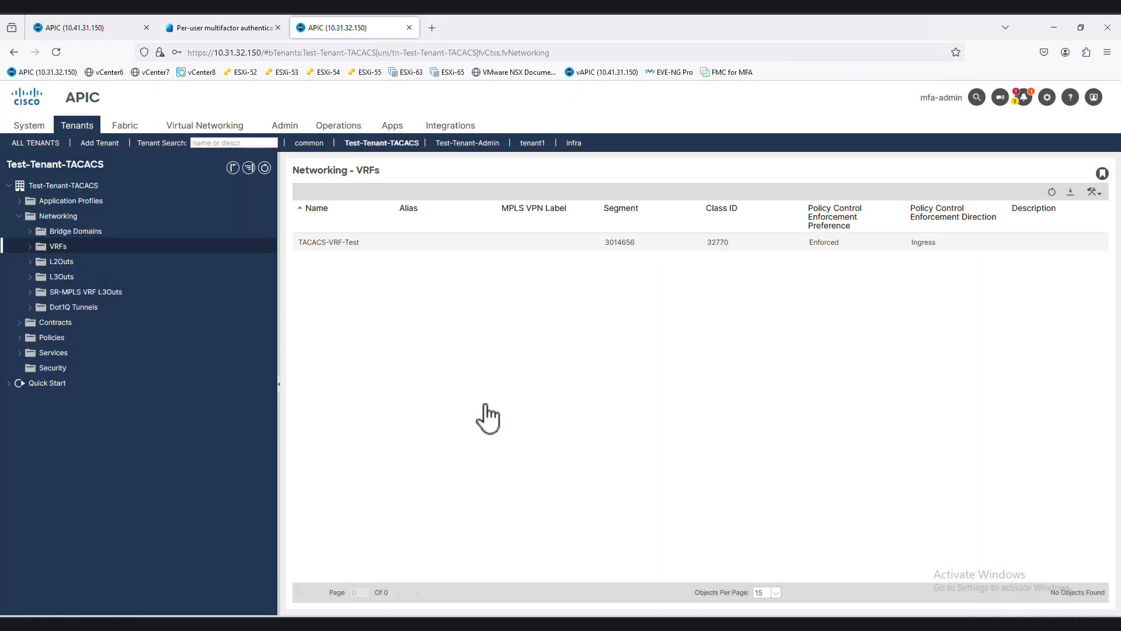
pyautogui.click(625, 248)
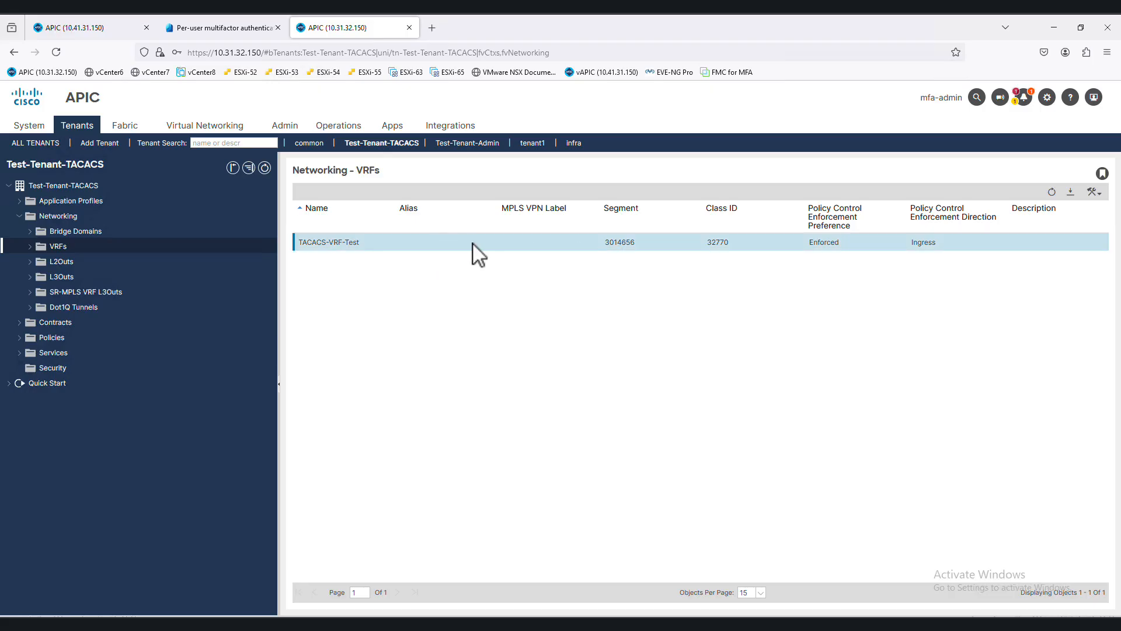
pyautogui.click(86, 232)
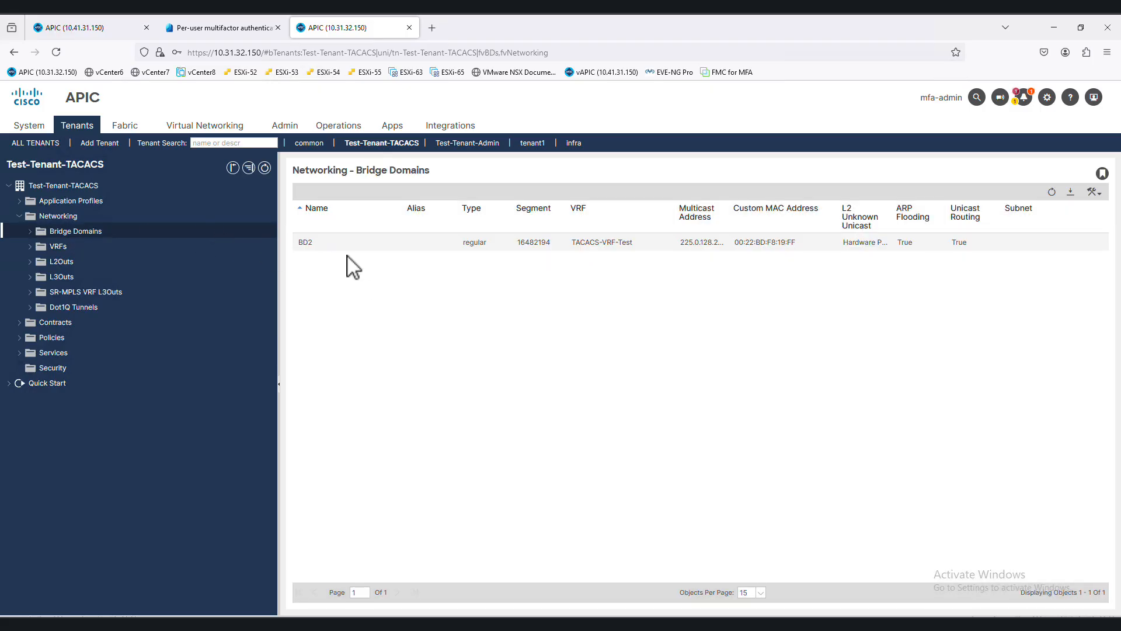
# Choose Leaf-101 as the node for a new interface configuration in Fabric Access Policies.
pyautogui.click(325, 245)
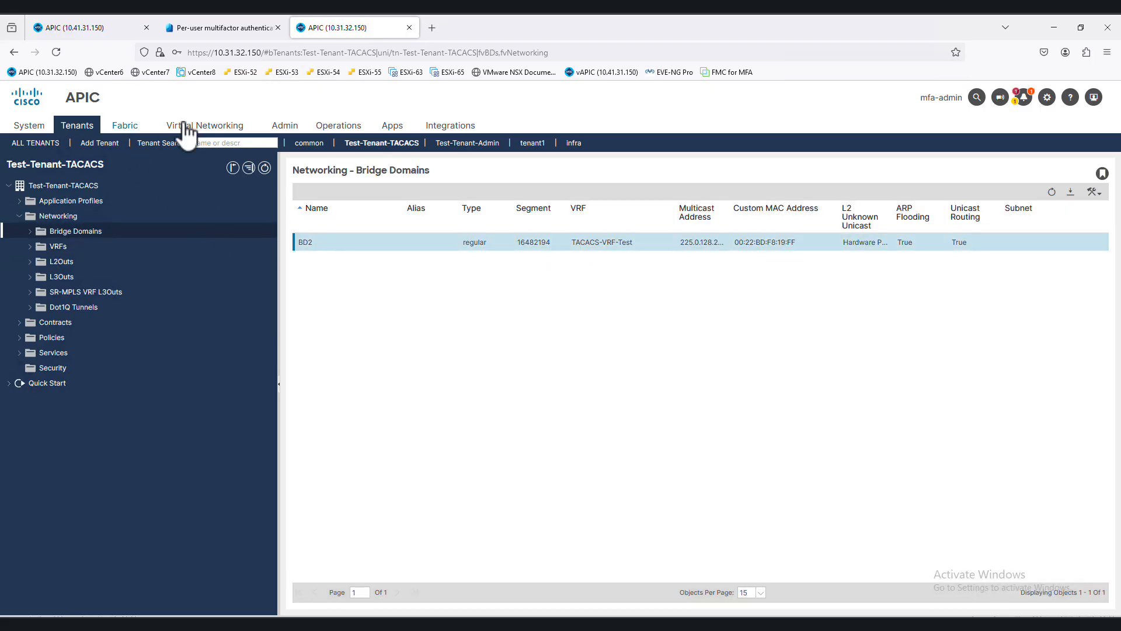
pyautogui.click(129, 126)
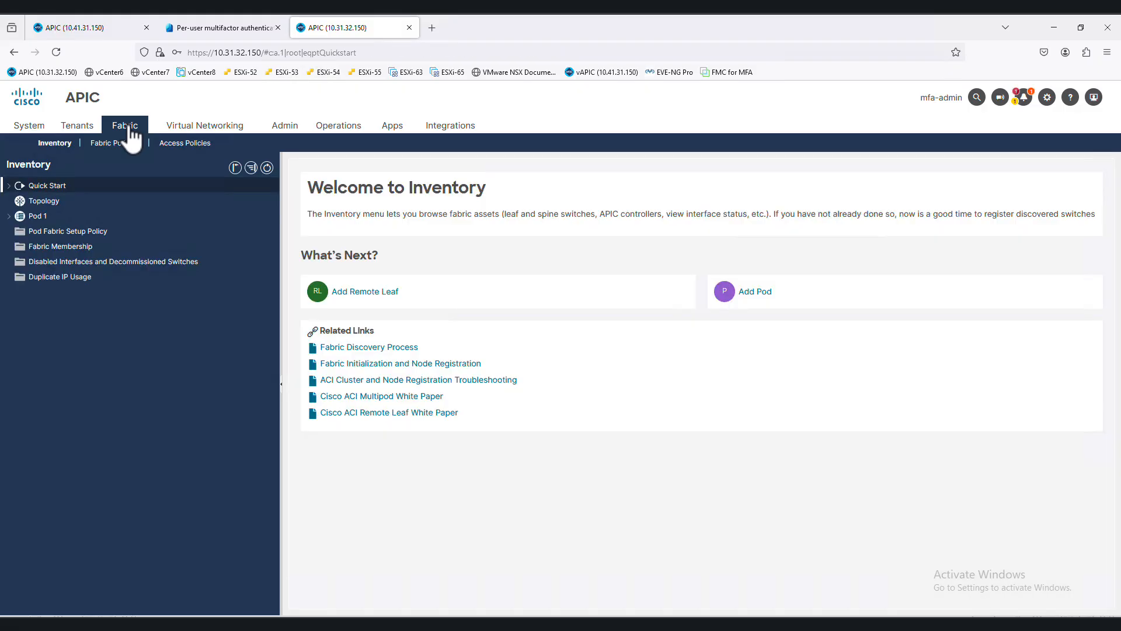
pyautogui.click(185, 143)
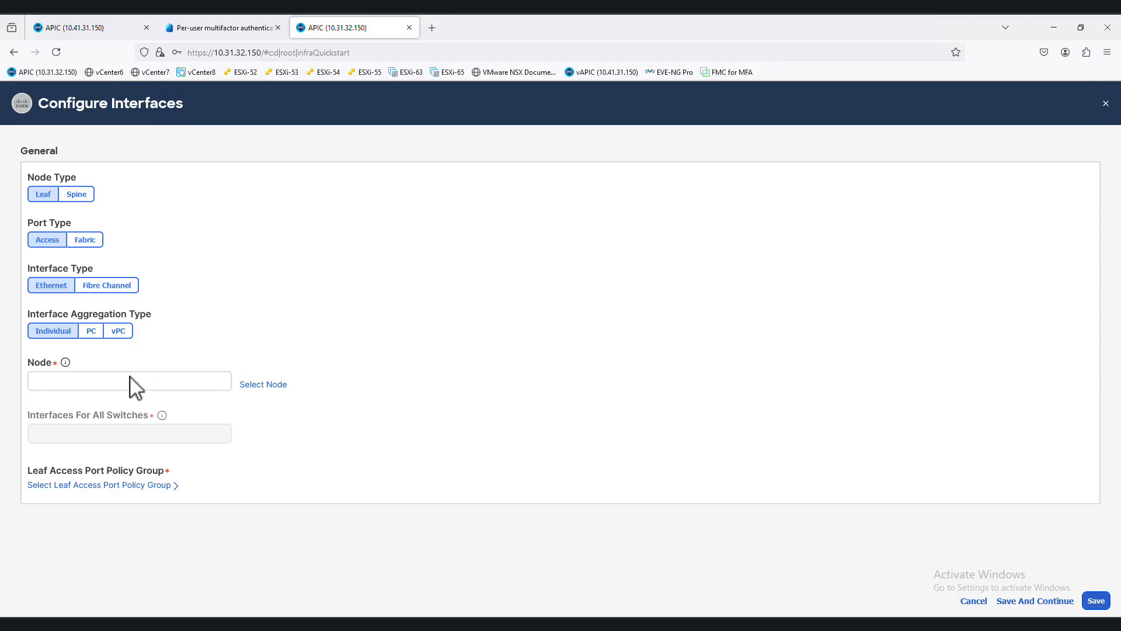
pyautogui.click(130, 378)
pyautogui.click(267, 386)
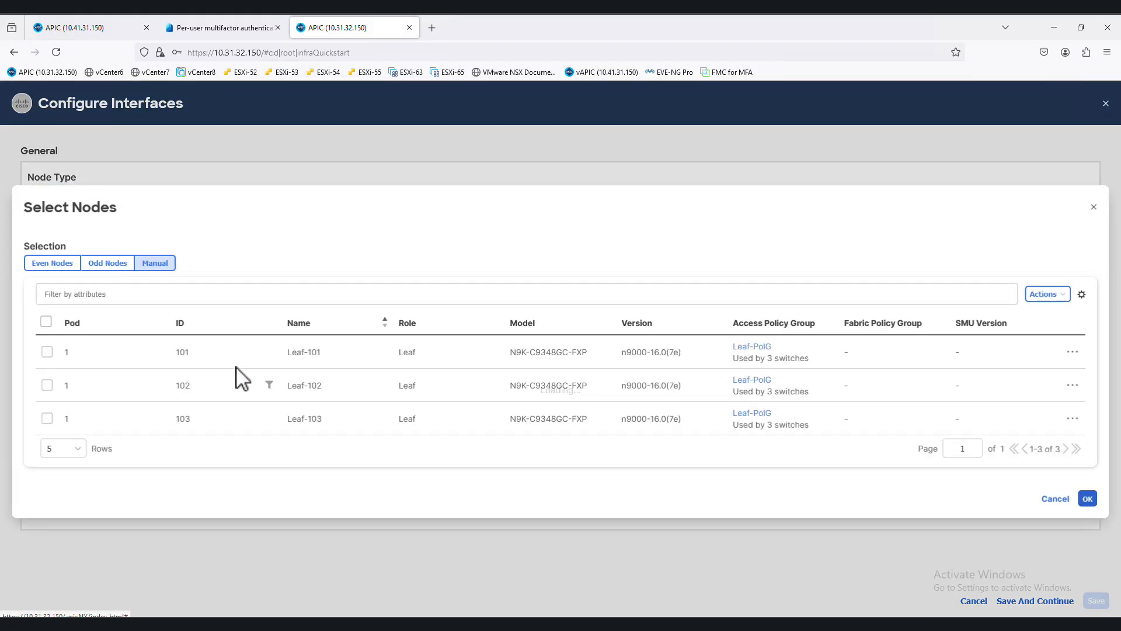
pyautogui.click(47, 351)
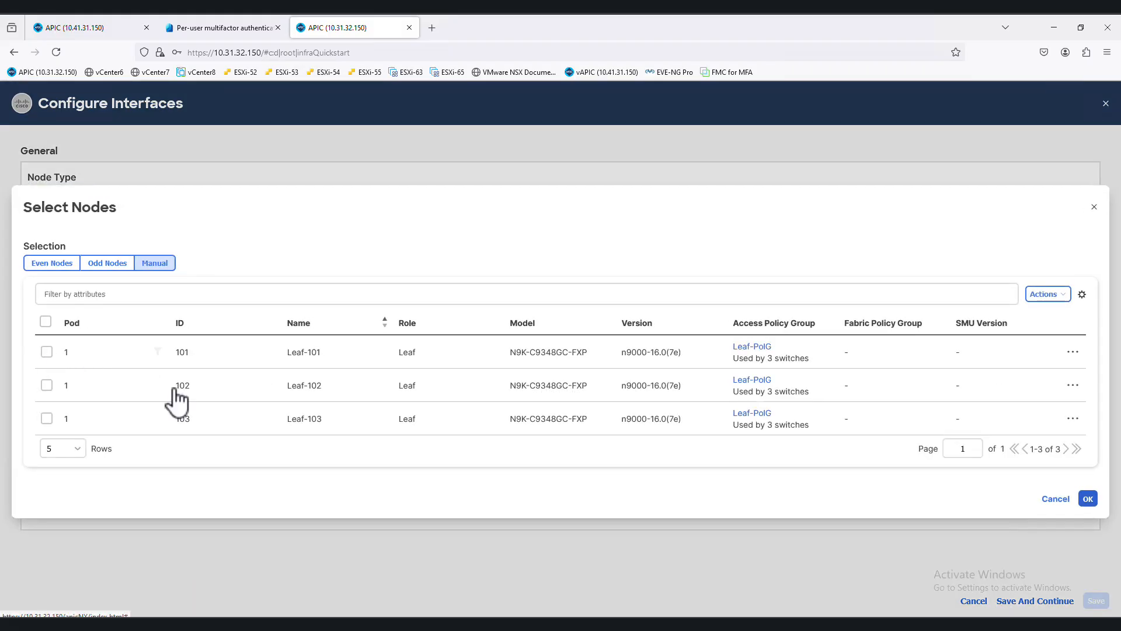
pyautogui.click(1087, 498)
# Assign interface 1/15 the CDP-LLDP leaf access port policy group and save.
pyautogui.click(115, 432)
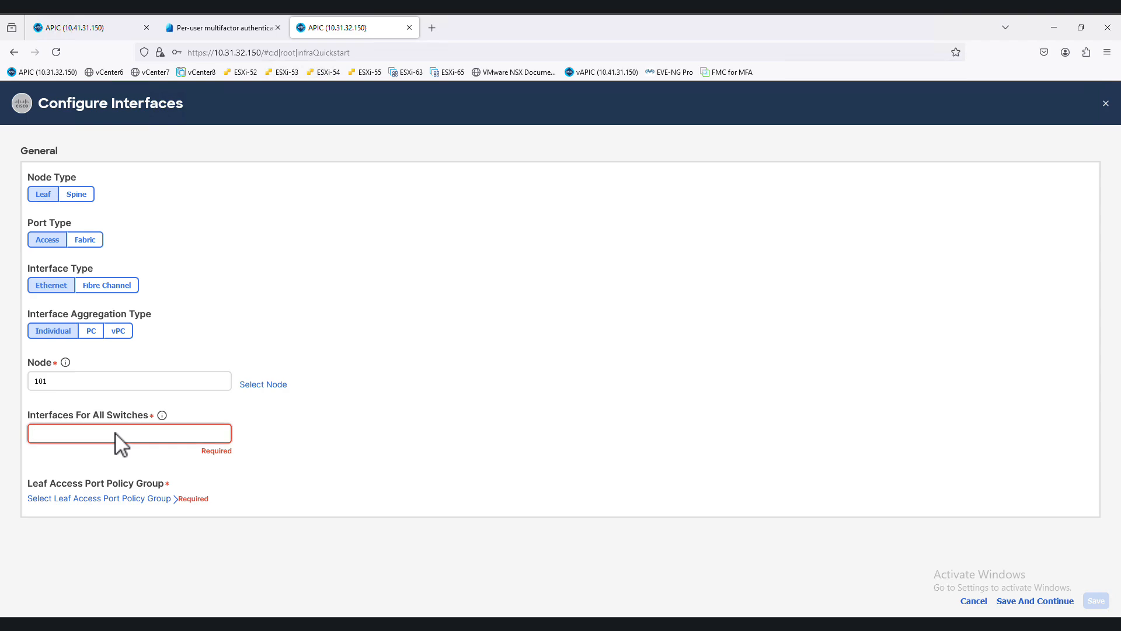
pyautogui.write('1/15')
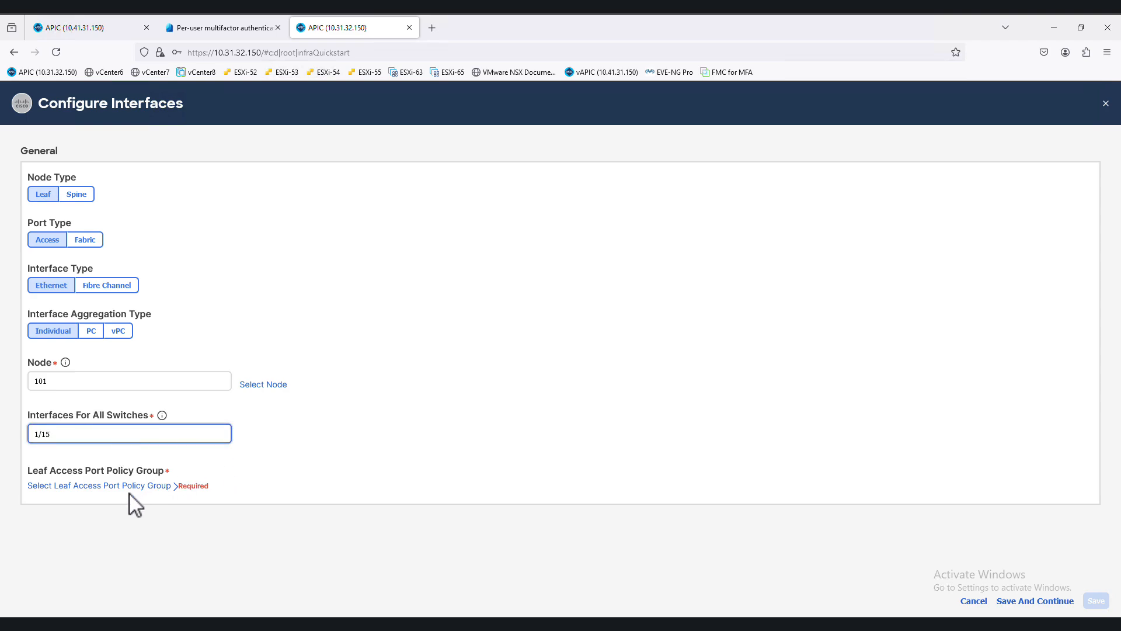
pyautogui.click(139, 487)
pyautogui.click(378, 268)
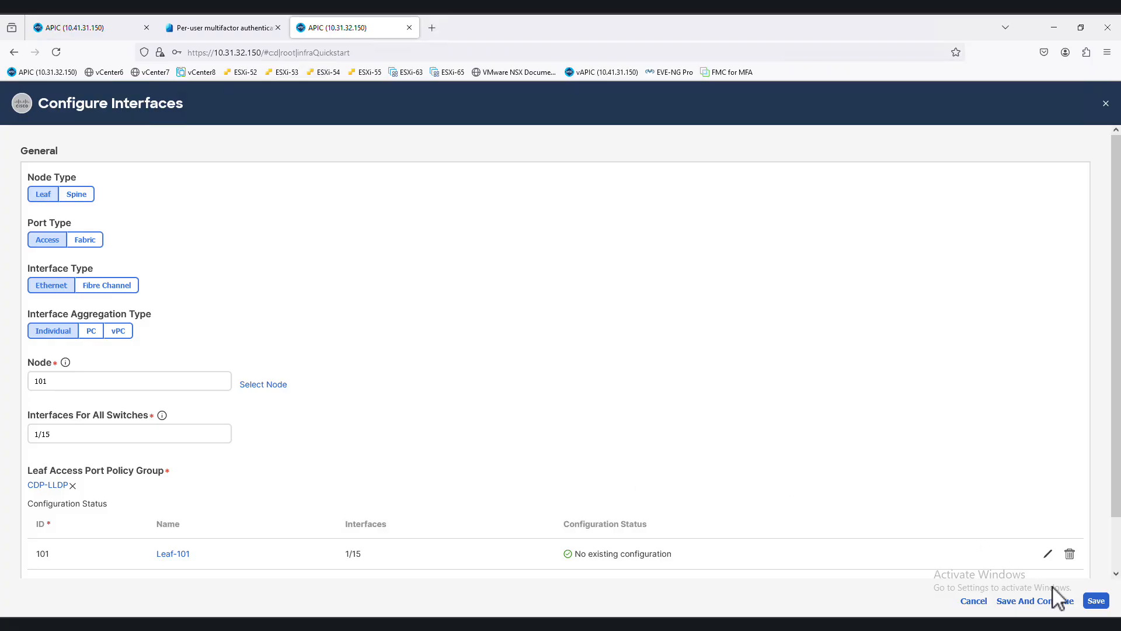
pyautogui.click(1095, 600)
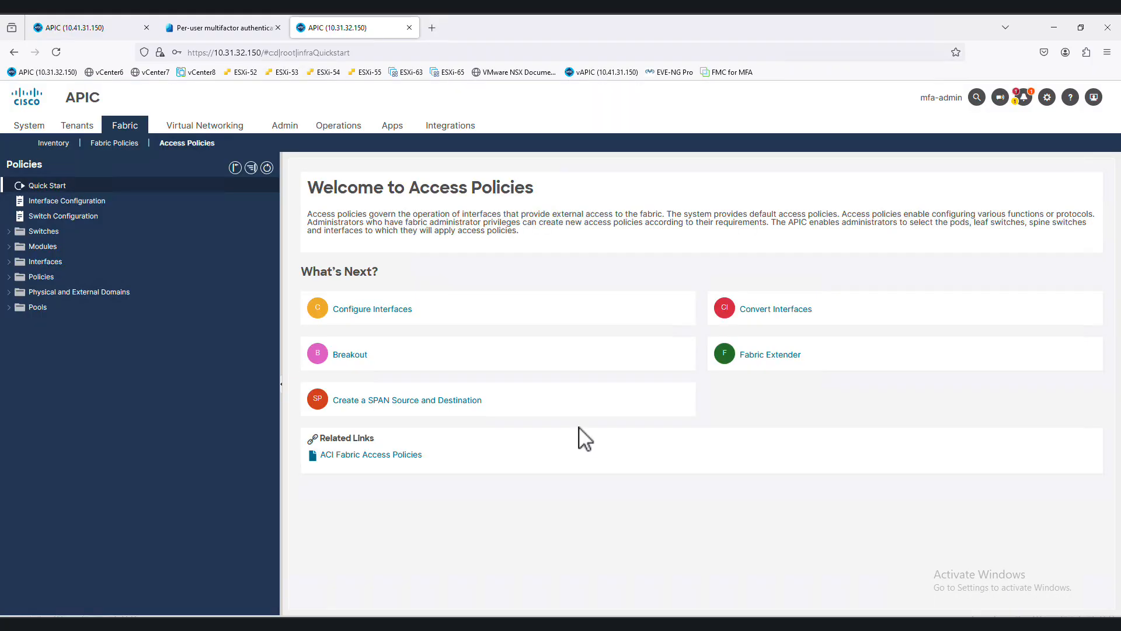
# Verify eth1/15 appears with the CDP-LLDP policy group on page 2 of Interface Configuration.
pyautogui.click(66, 200)
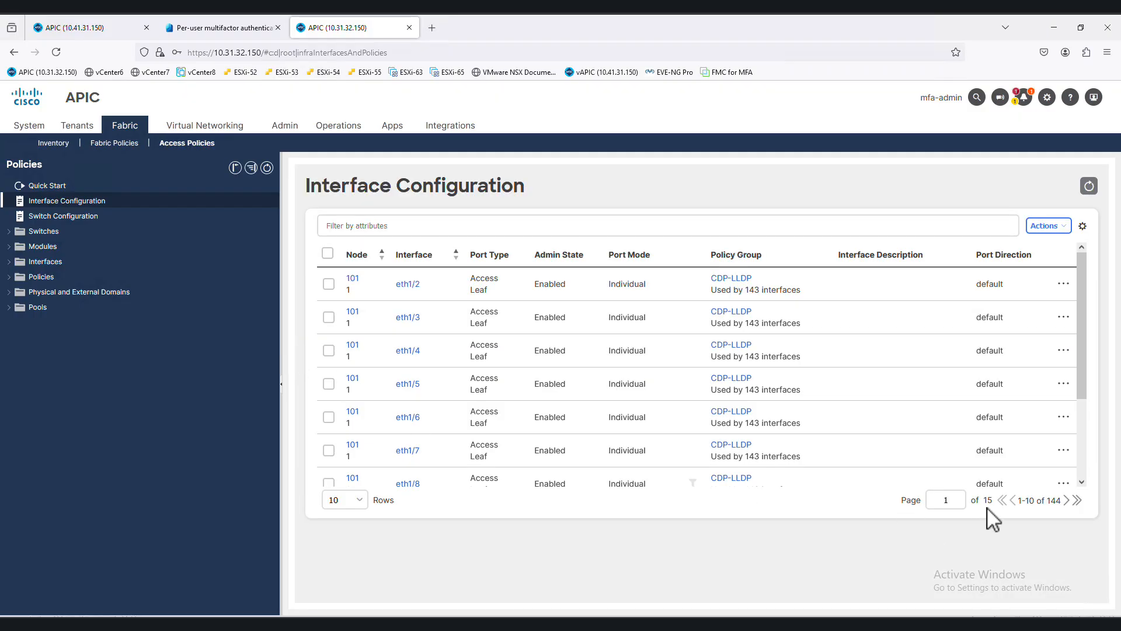
pyautogui.click(1066, 500)
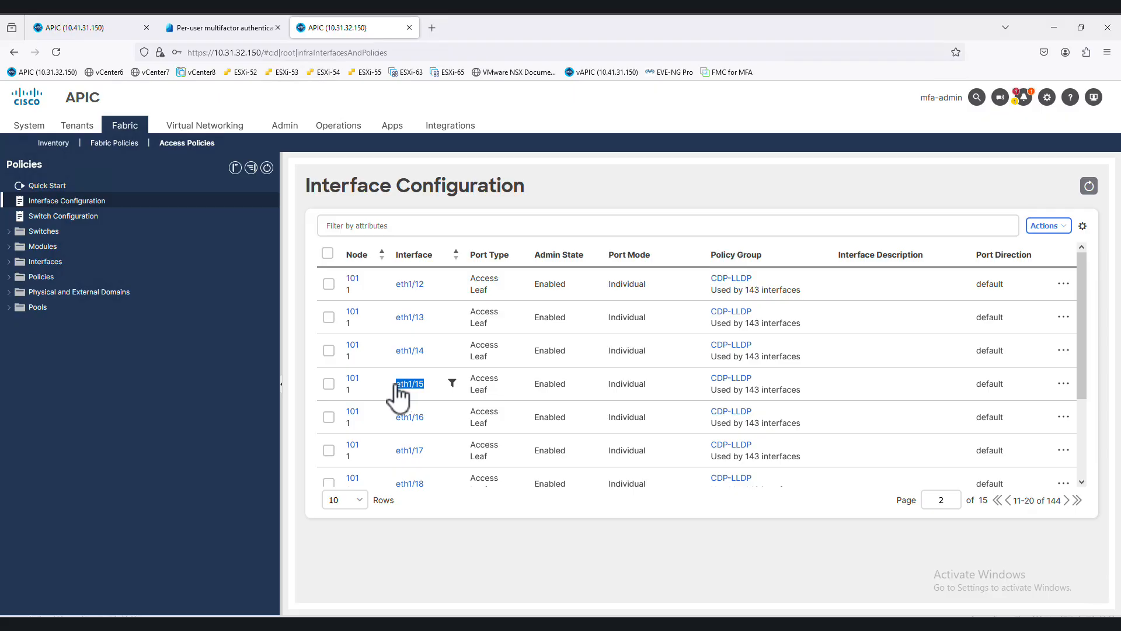
pyautogui.moveTo(795, 389); pyautogui.dragTo(442, 376)
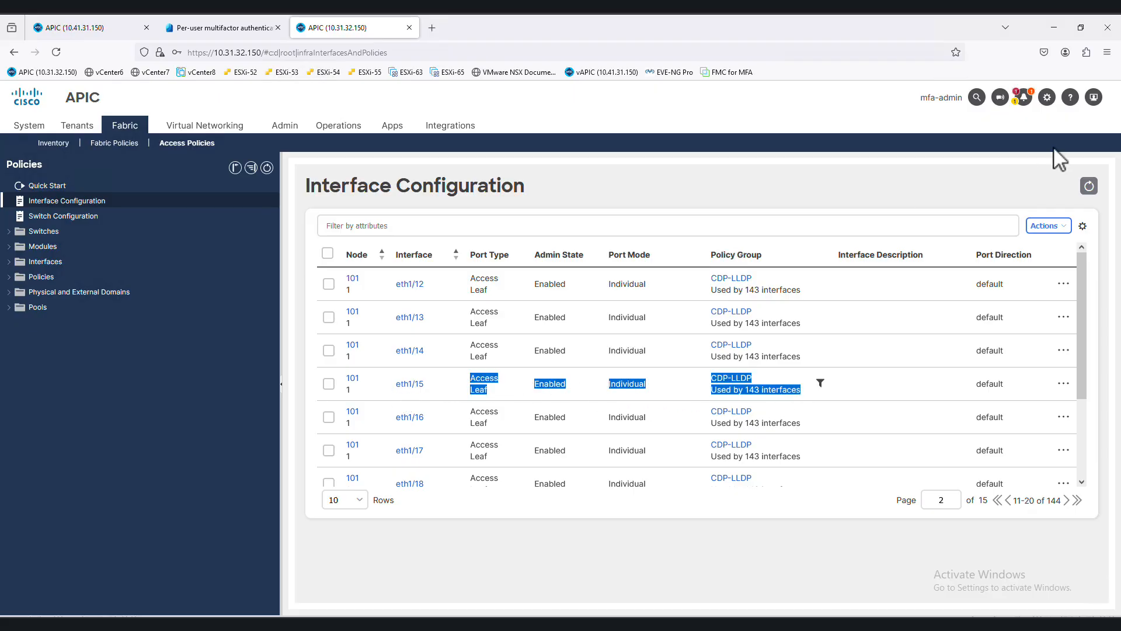
# Log out of APIC and return to the login page.
pyautogui.click(1094, 98)
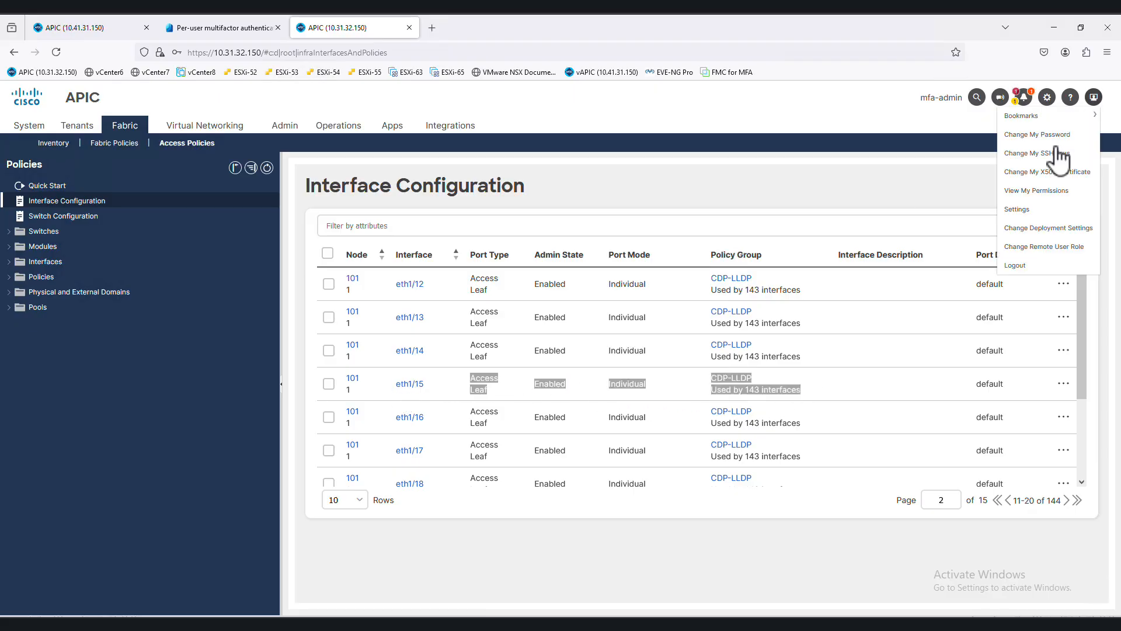
pyautogui.click(1026, 267)
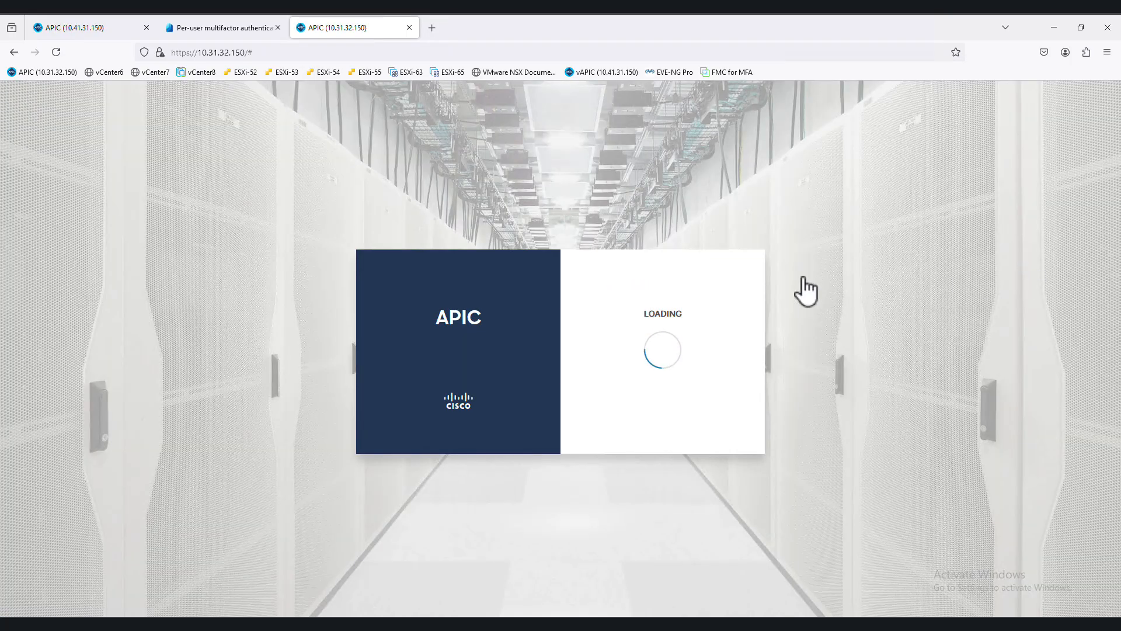
pyautogui.click(600, 286)
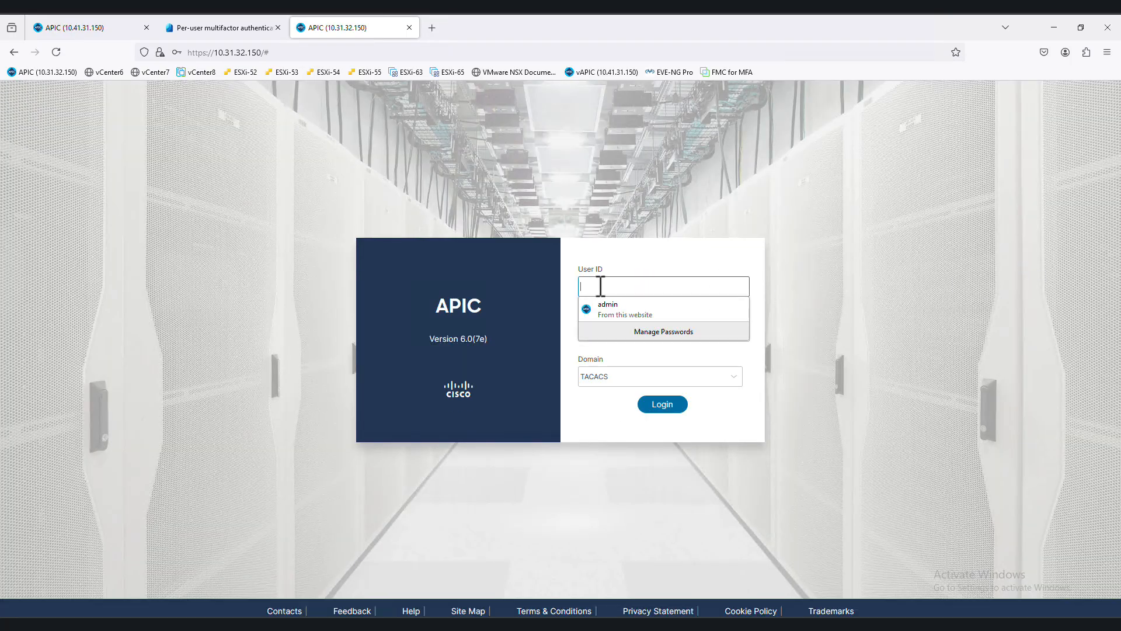
# Attempt to log in with the operator account and password, which returns Authentication Denied.
pyautogui.write('mfa-operator')
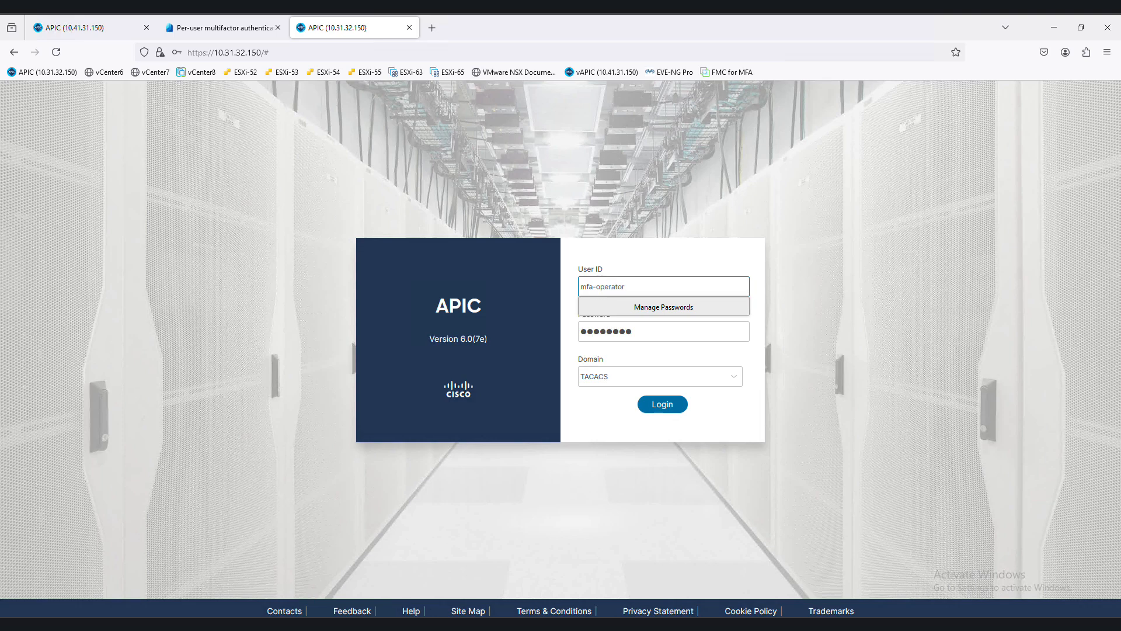
pyautogui.doubleClick(608, 331)
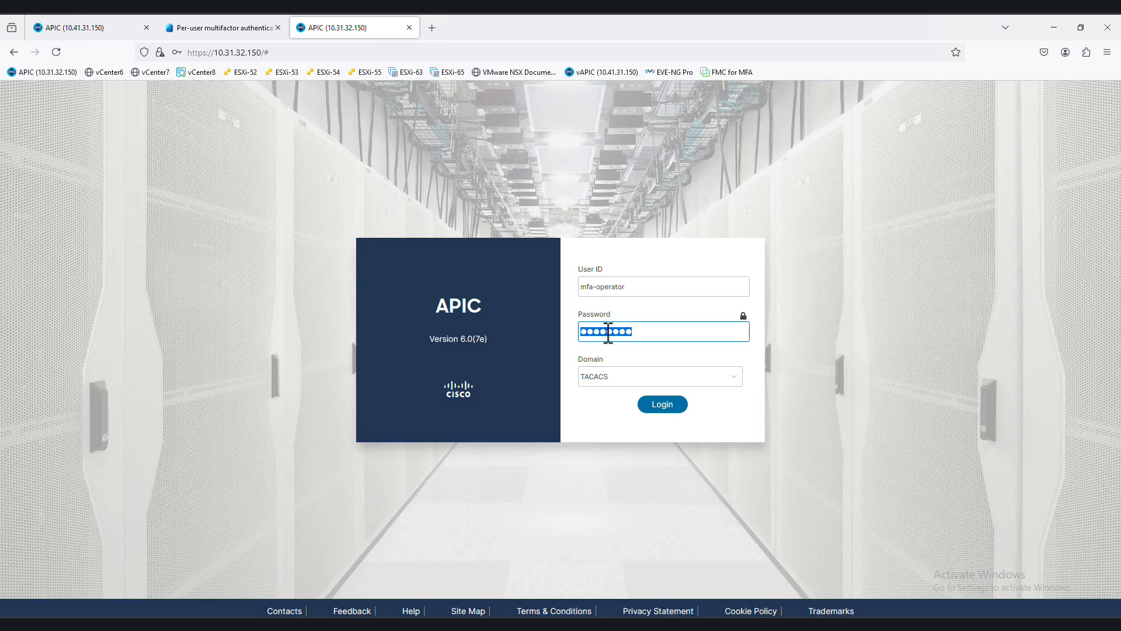
pyautogui.write('•')
pyautogui.click(667, 407)
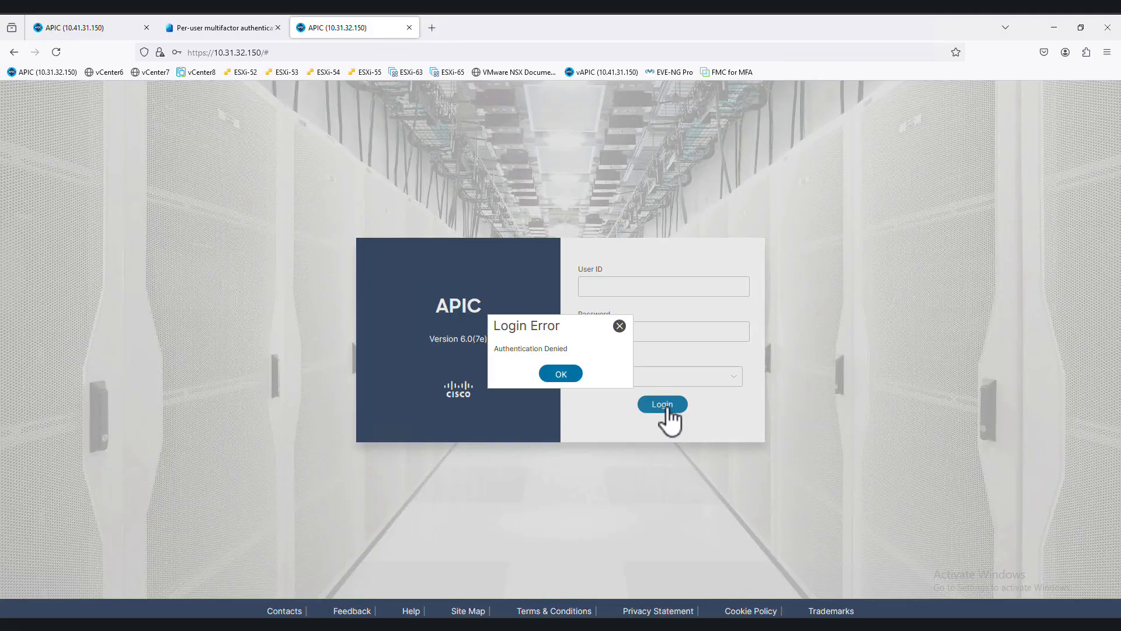
pyautogui.moveTo(642, 16)
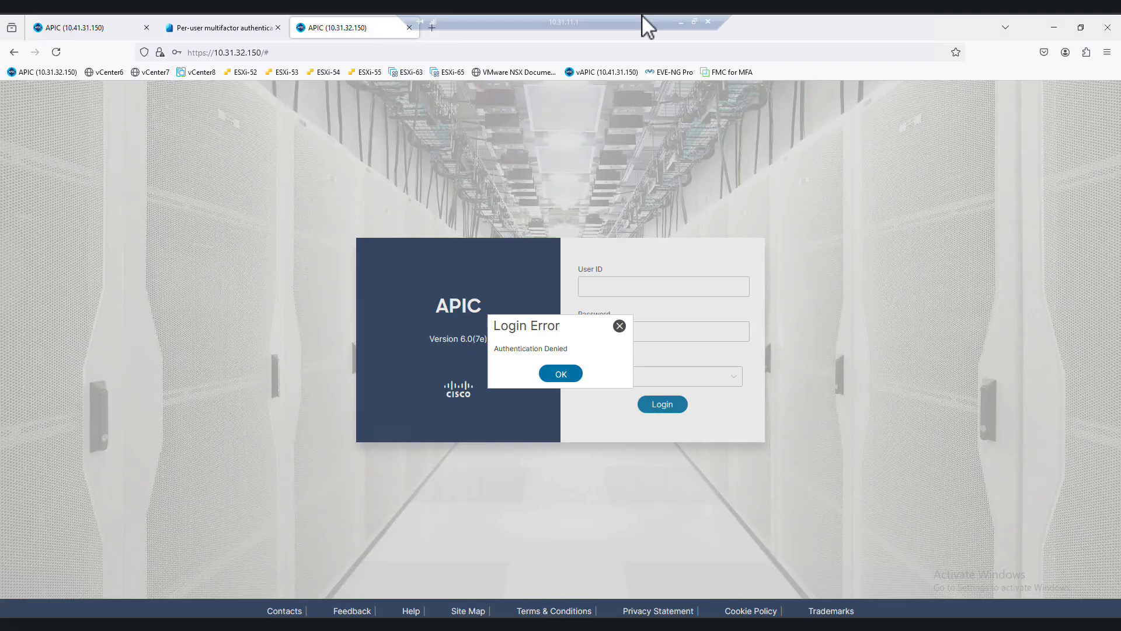
pyautogui.click(678, 18)
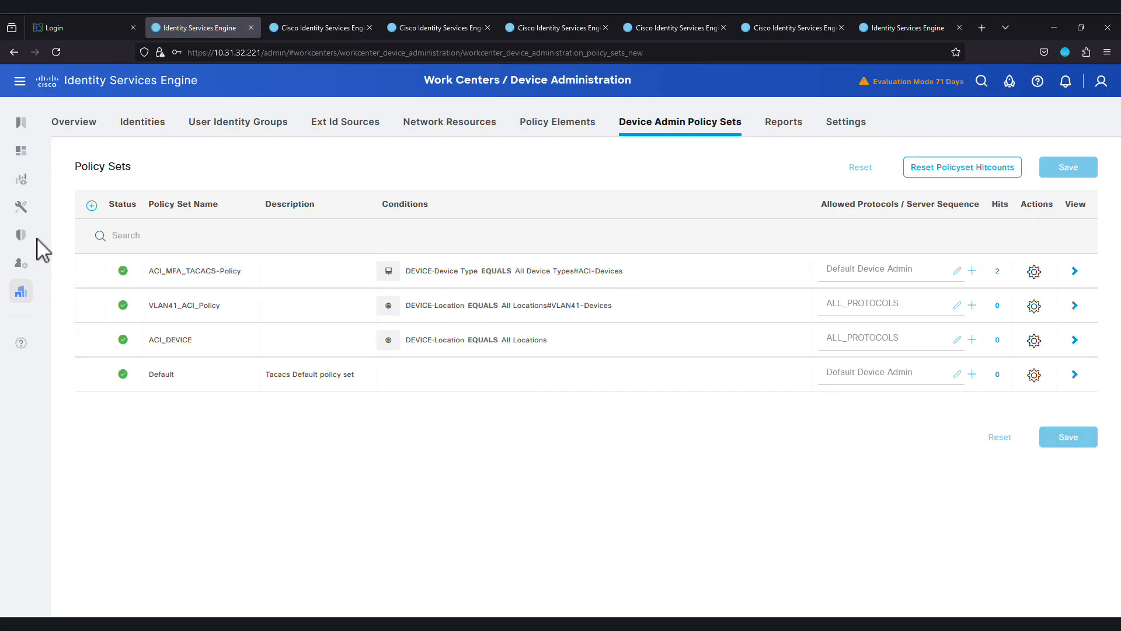
# Open ISE's TACACS Live Logs and find the operator's newest entry.
pyautogui.moveTo(23, 237)
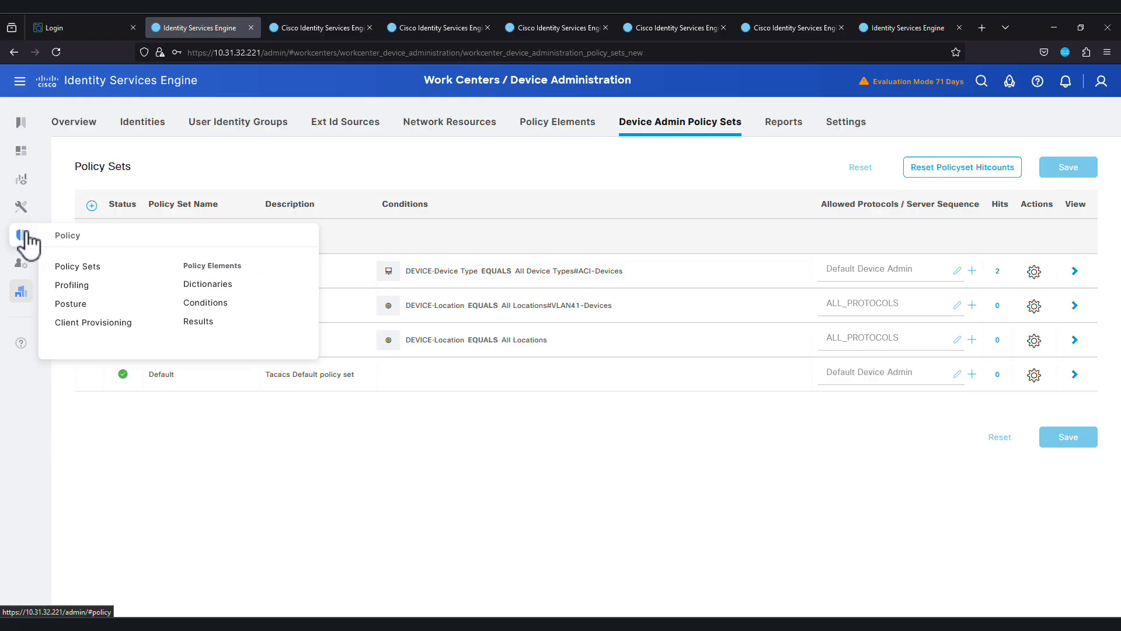
pyautogui.moveTo(21, 210)
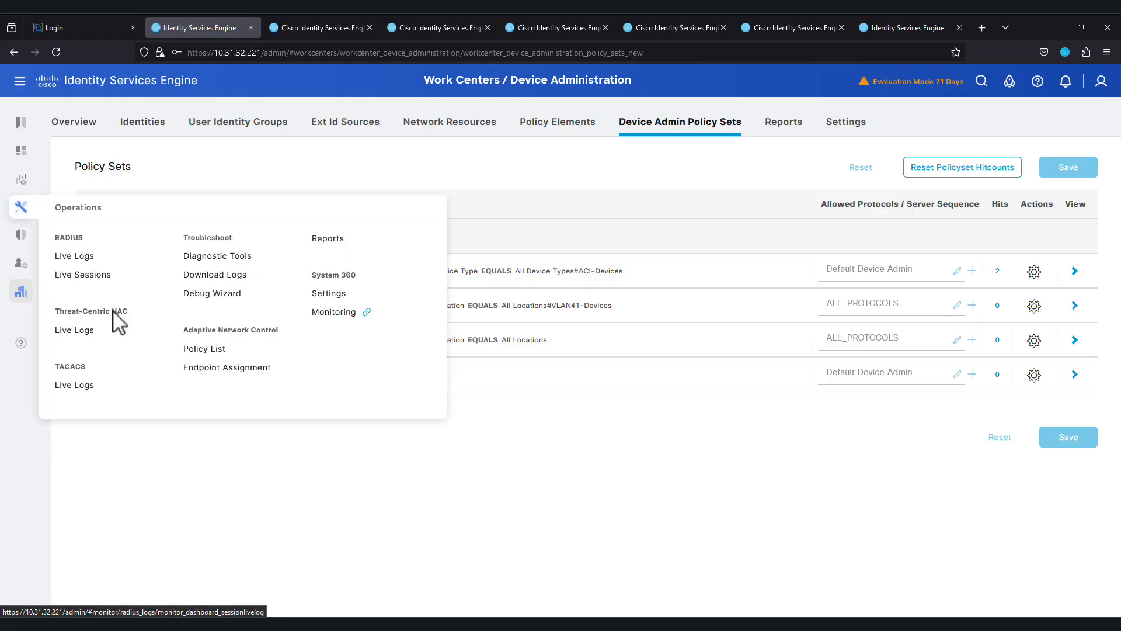
pyautogui.click(75, 386)
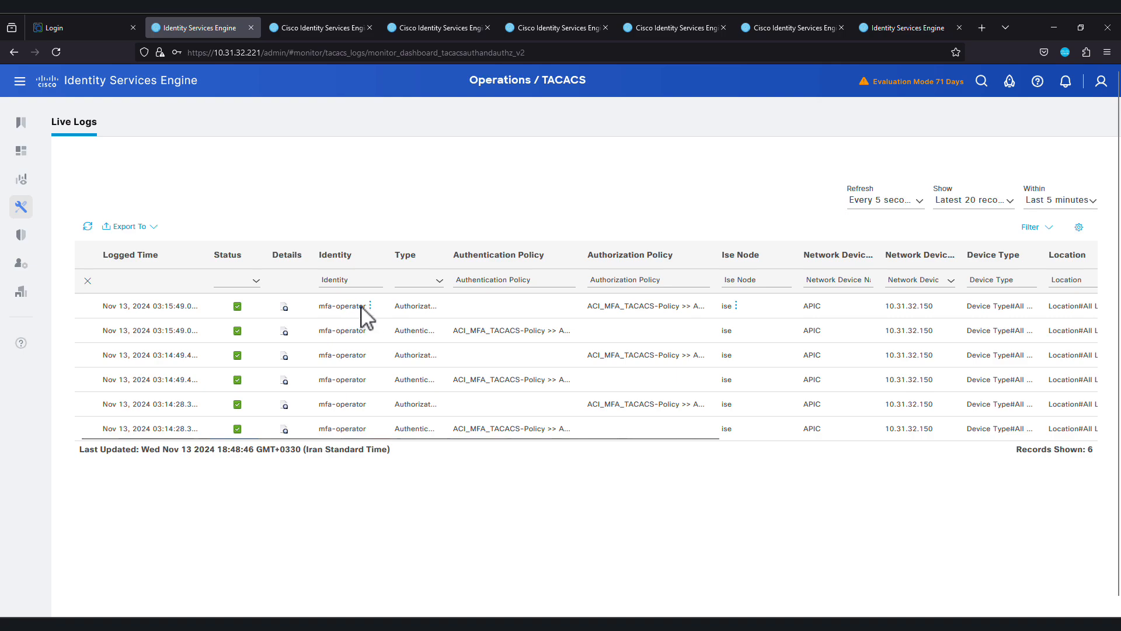
pyautogui.moveTo(363, 306); pyautogui.dragTo(319, 308)
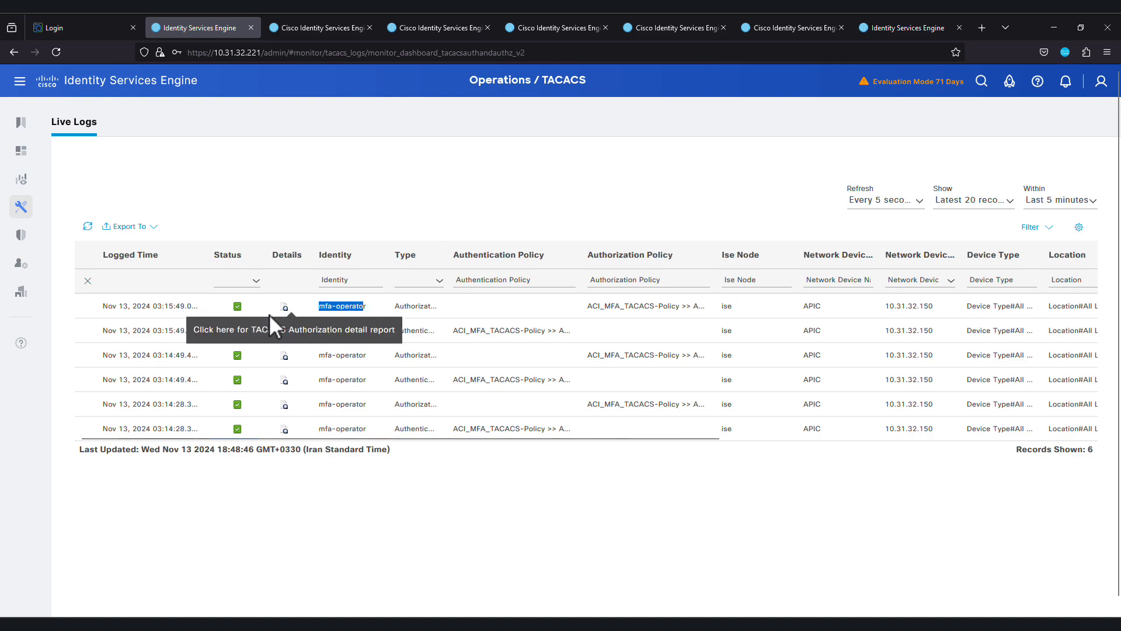
# Review the entry's authorization details, confirming ACI_MFA_Opeator returns shell:domain=all//admin.
pyautogui.click(285, 308)
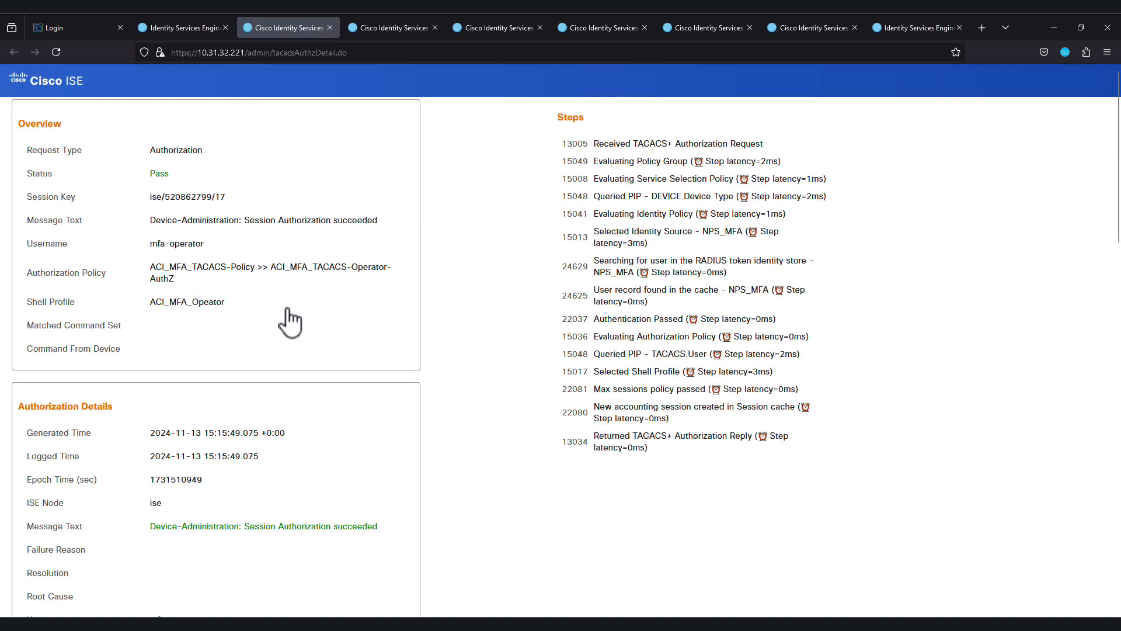
pyautogui.scroll(-3, 289, 321)
pyautogui.moveTo(383, 408); pyautogui.dragTo(146, 411)
pyautogui.scroll(-5, 321, 495)
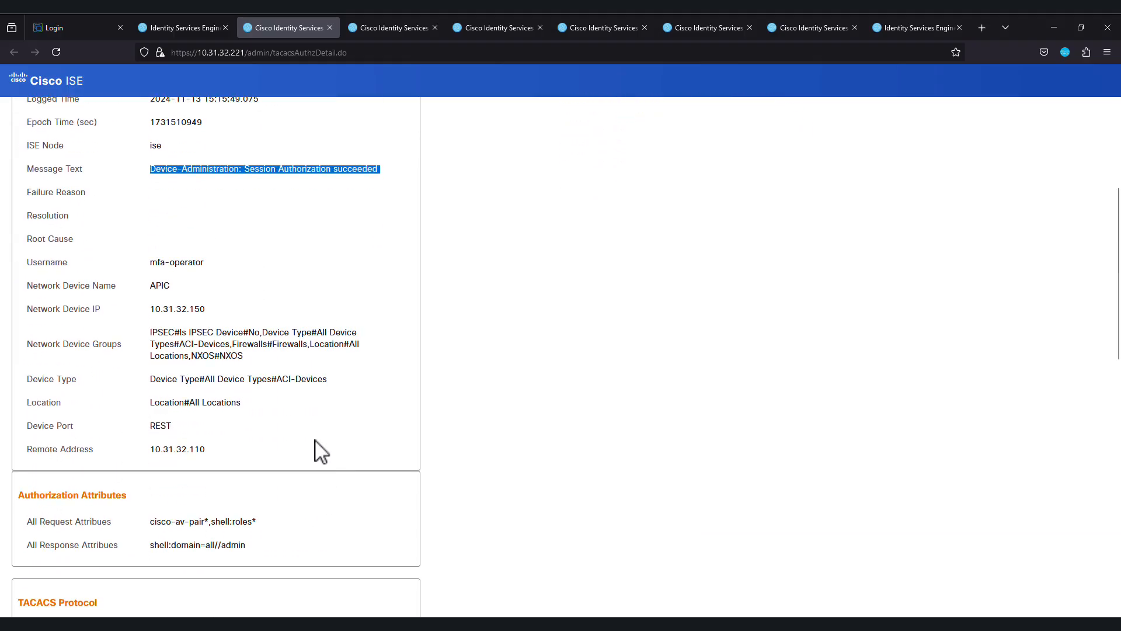
pyautogui.scroll(-10, 315, 440)
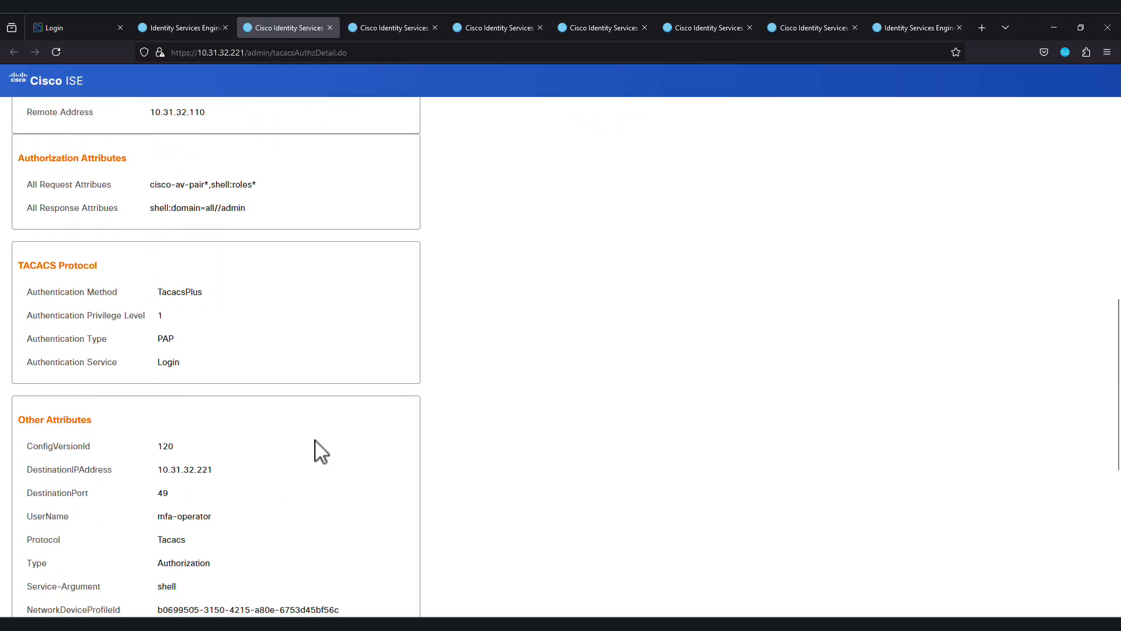
pyautogui.scroll(-4, 314, 442)
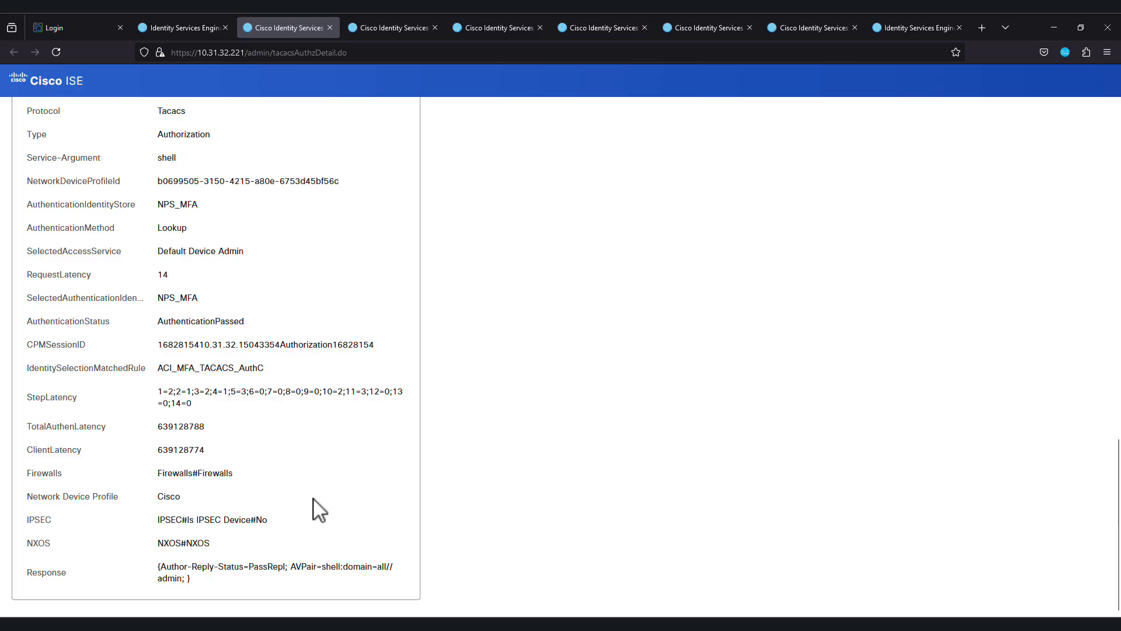
pyautogui.moveTo(395, 566); pyautogui.dragTo(156, 568)
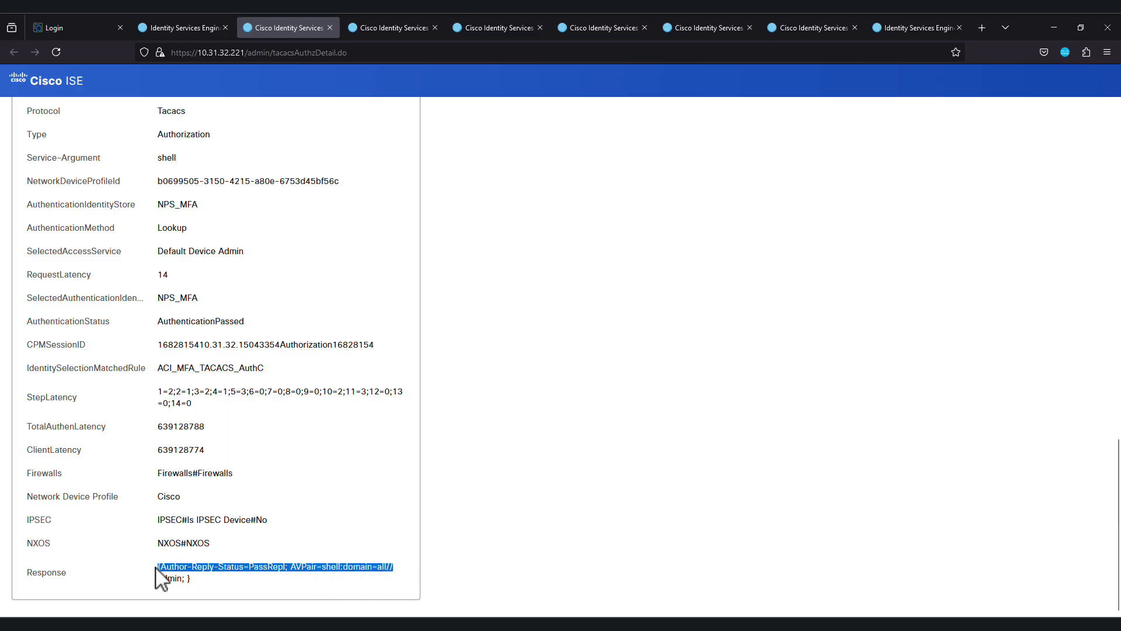
pyautogui.click(186, 35)
# Open the ACI_MFA_Opeator TACACS profile for editing in Policy Elements.
pyautogui.moveTo(21, 295)
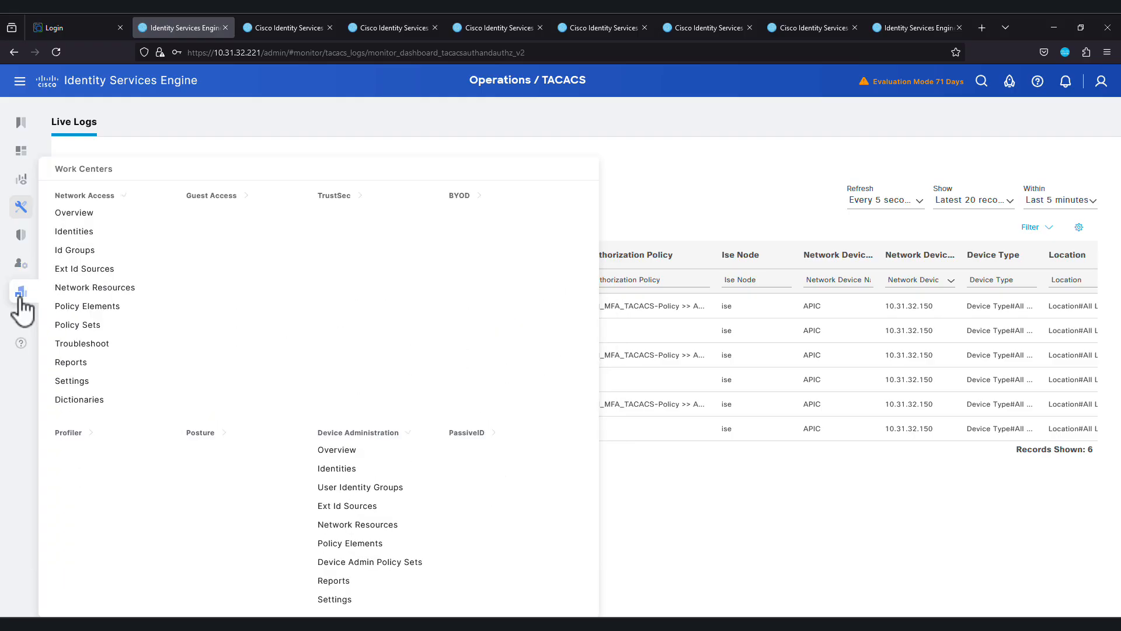
pyautogui.click(381, 543)
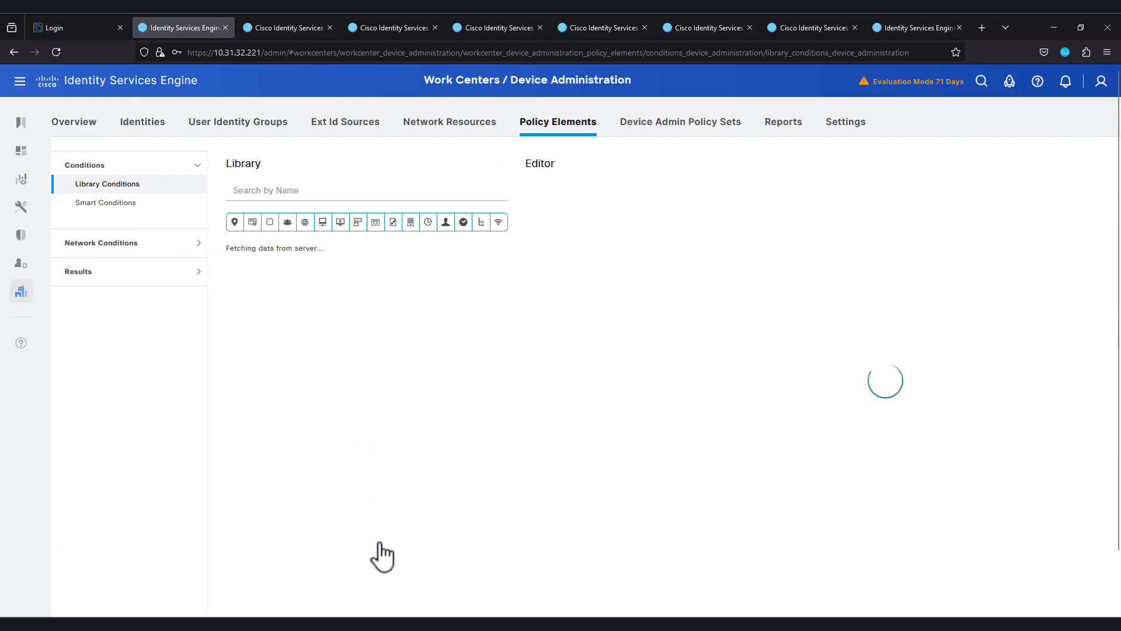
pyautogui.click(108, 269)
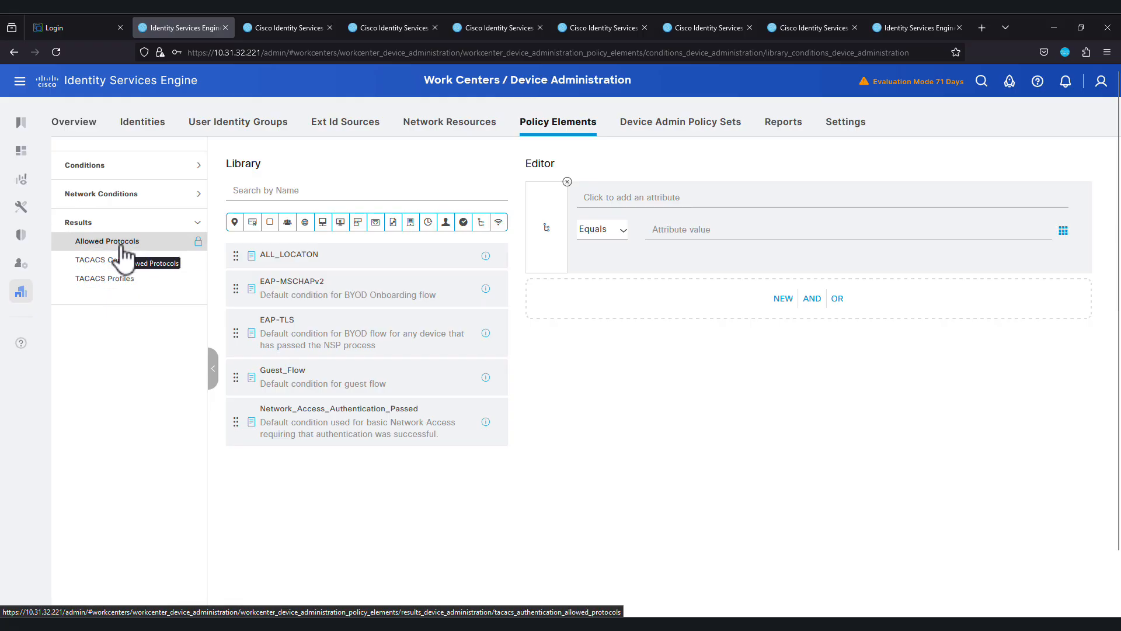
pyautogui.click(120, 280)
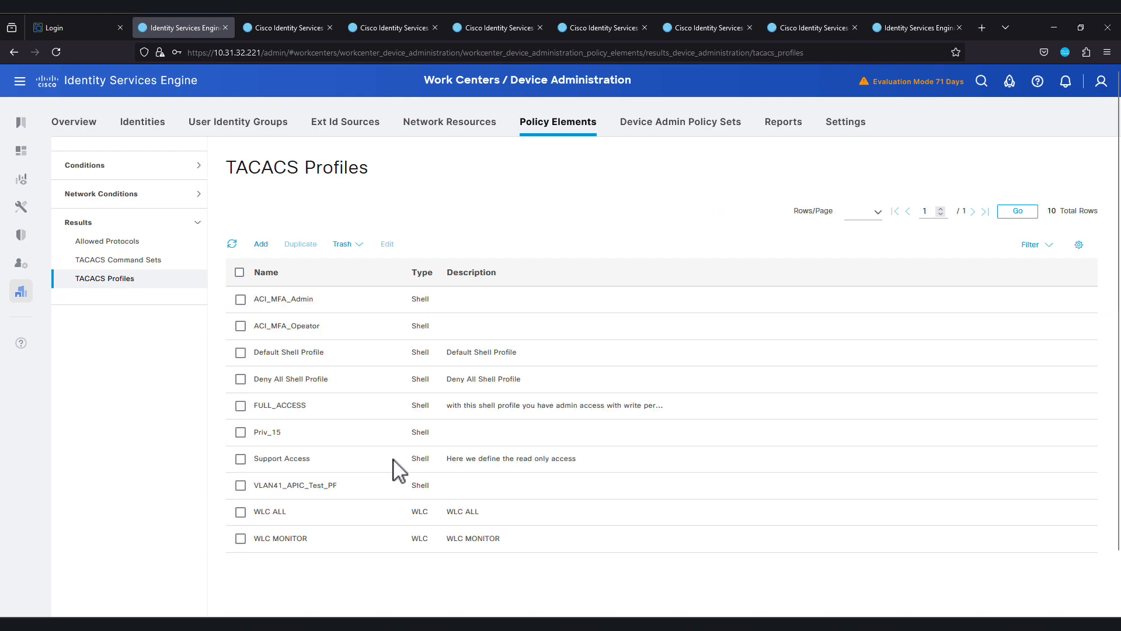
pyautogui.click(240, 326)
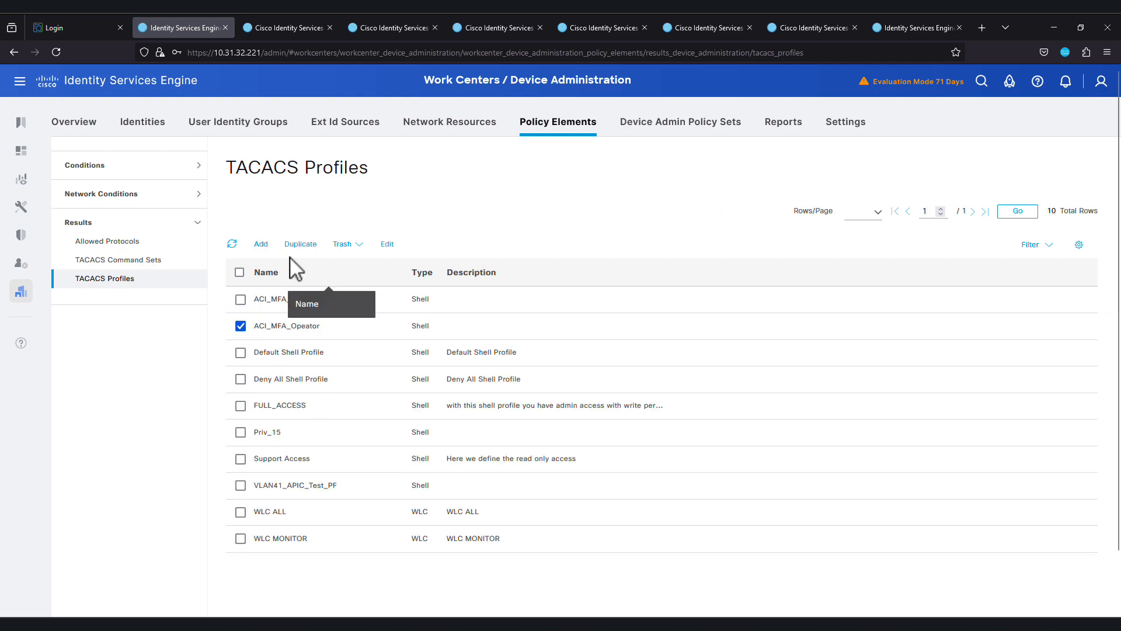
pyautogui.click(387, 245)
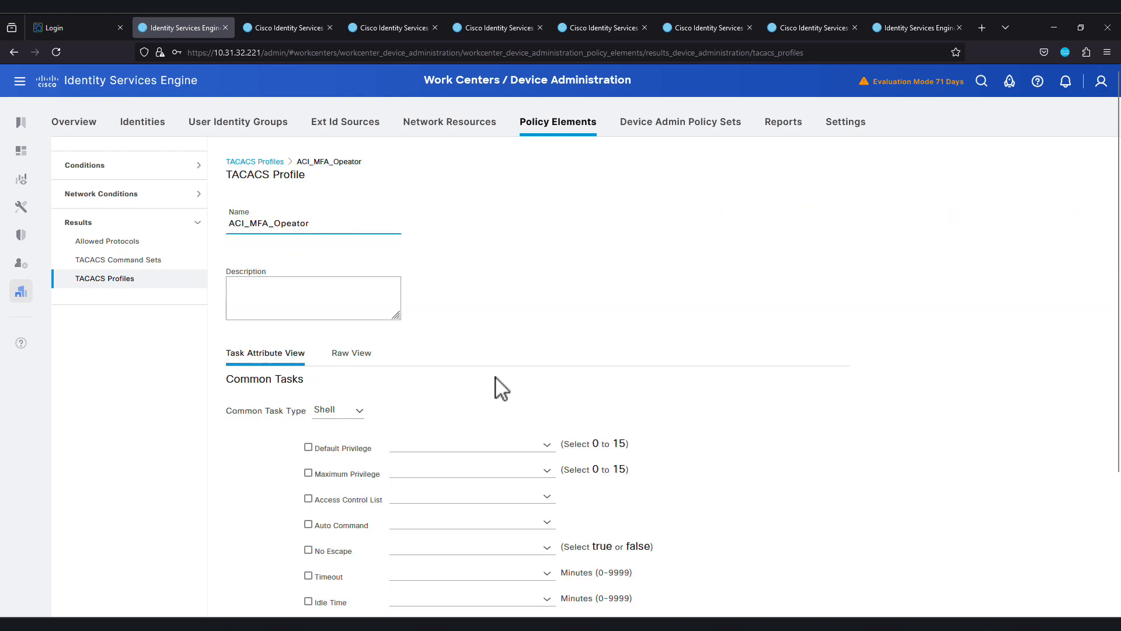
# Correct the raw attribute to shell:domains=all//admin and save the profile.
pyautogui.click(351, 354)
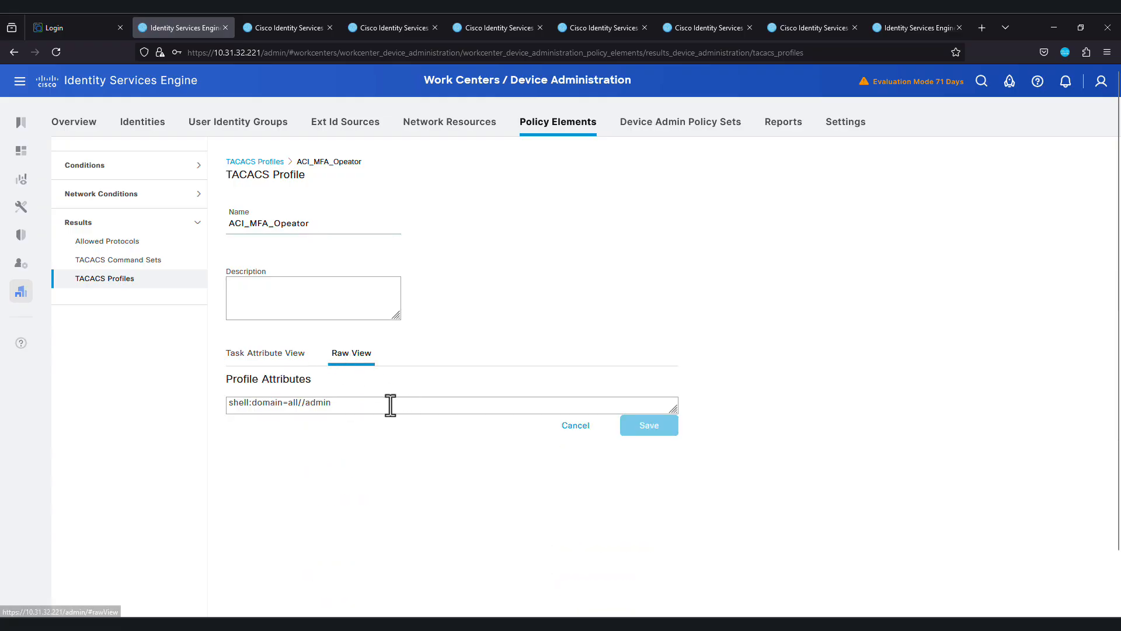
pyautogui.click(351, 408)
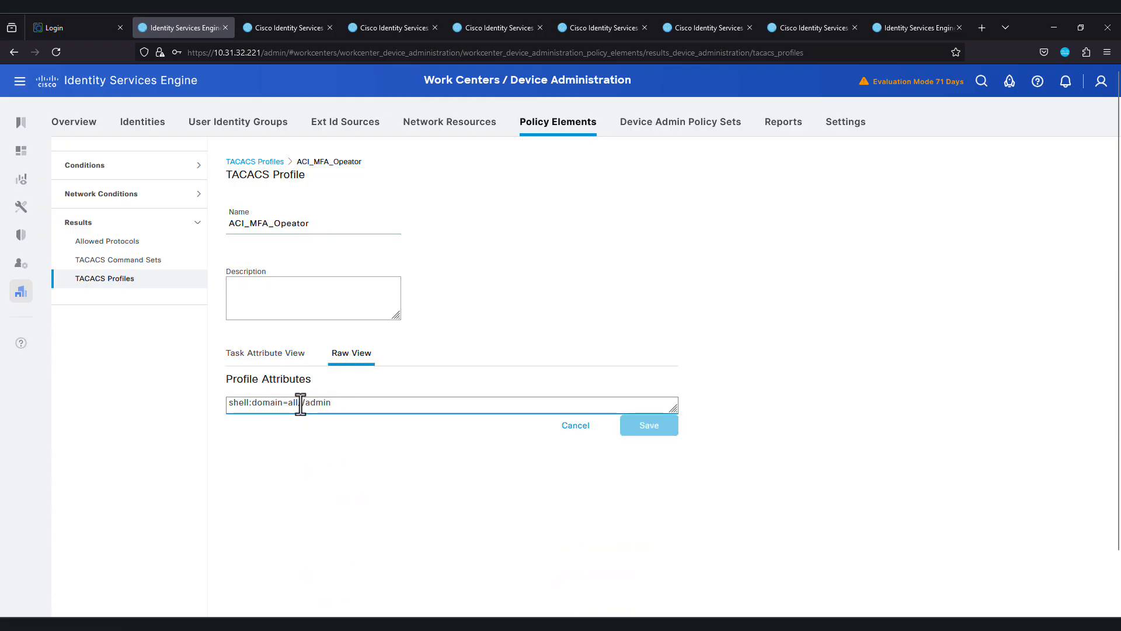
pyautogui.click(282, 403)
pyautogui.write('s')
pyautogui.moveTo(287, 403); pyautogui.dragTo(268, 403)
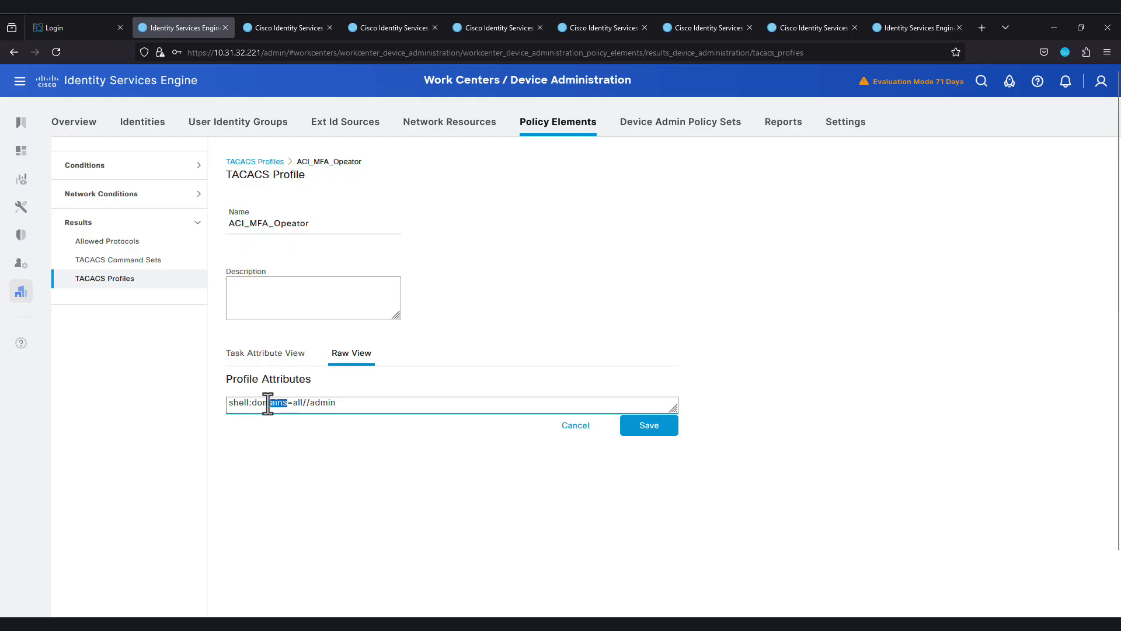
pyautogui.click(649, 428)
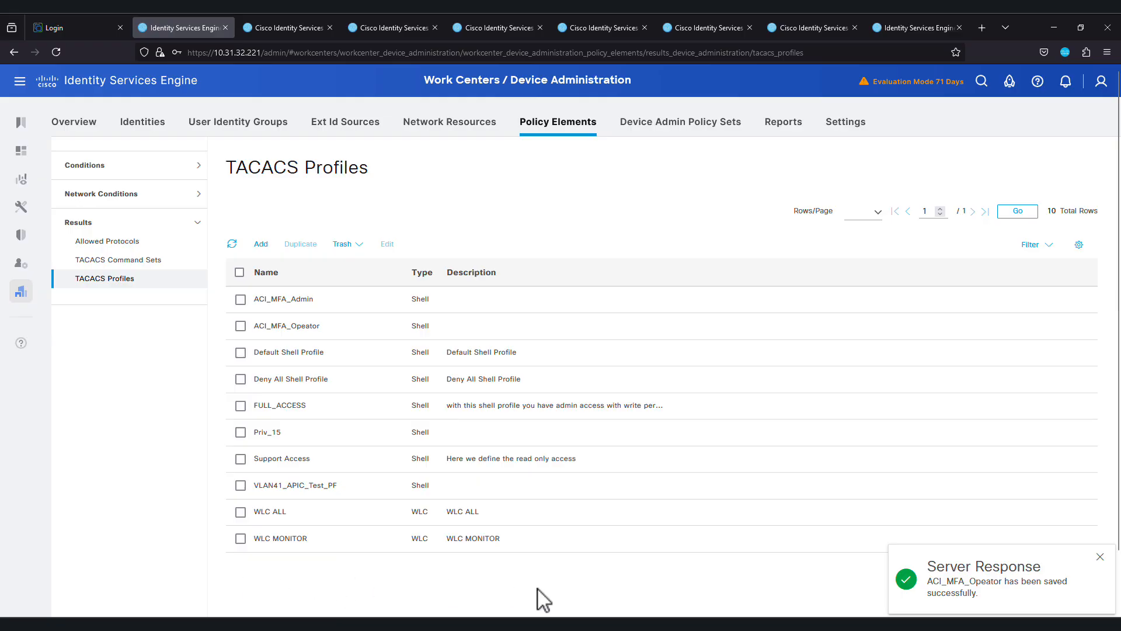
pyautogui.moveTo(559, 624)
pyautogui.click(681, 572)
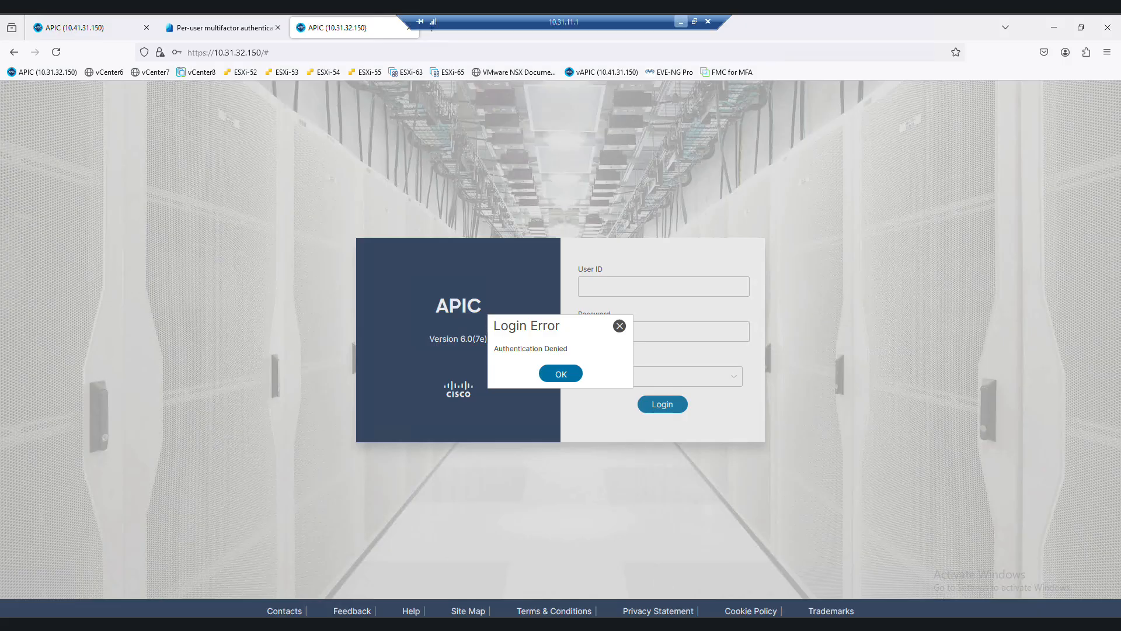
# Dismiss the login error and log in to APIC with the operator account.
pyautogui.click(566, 373)
pyautogui.click(608, 289)
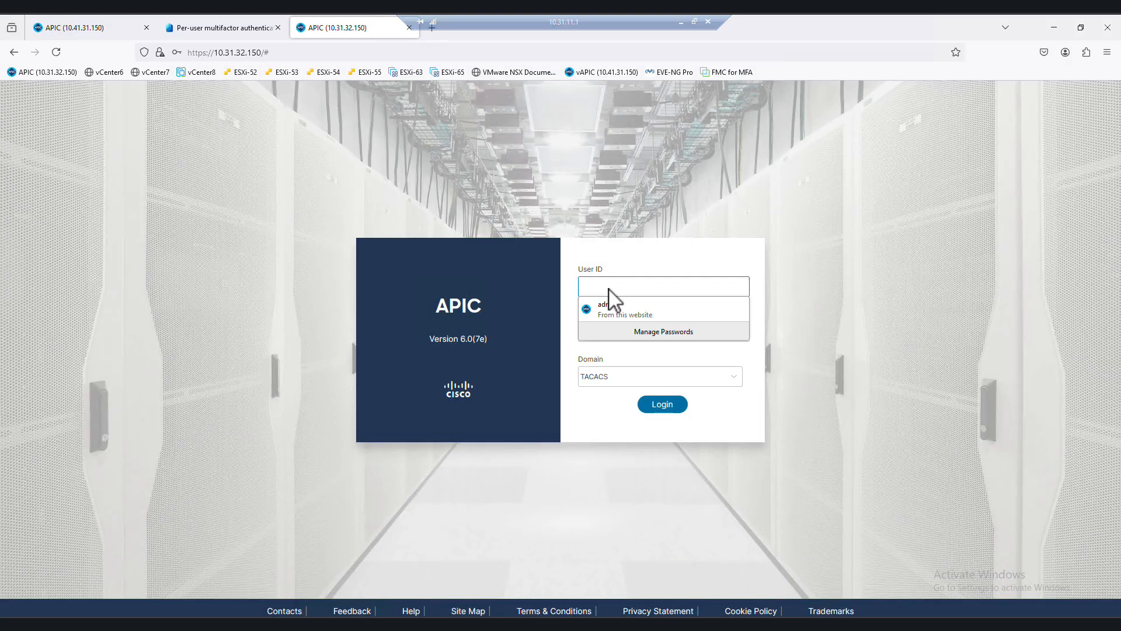
pyautogui.write('mf')
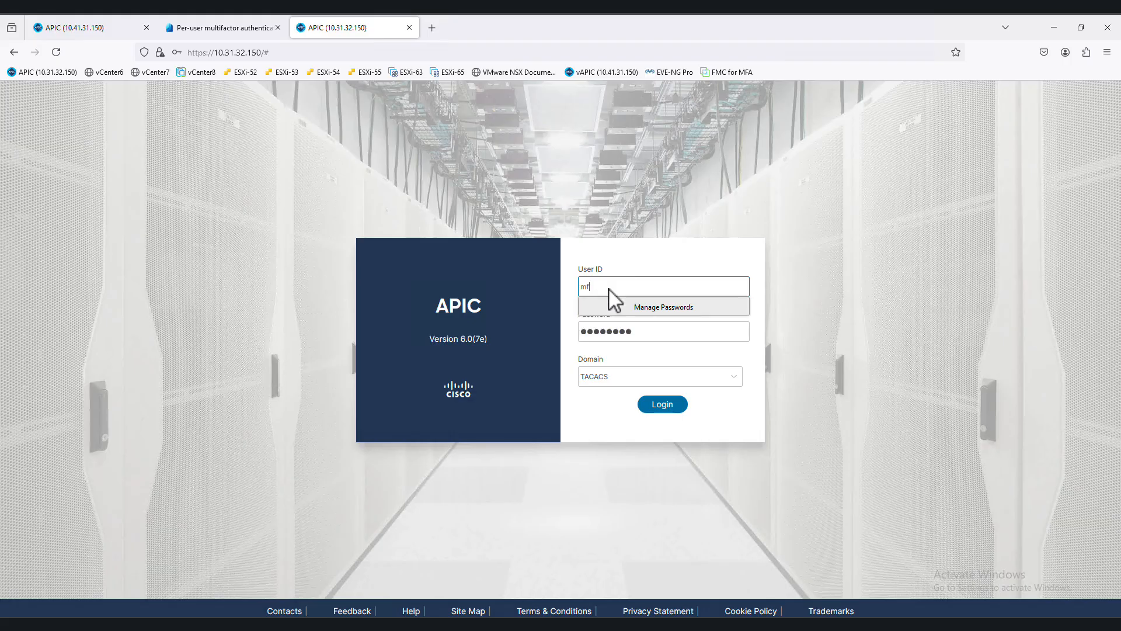
pyautogui.write('a-operator')
pyautogui.click(669, 407)
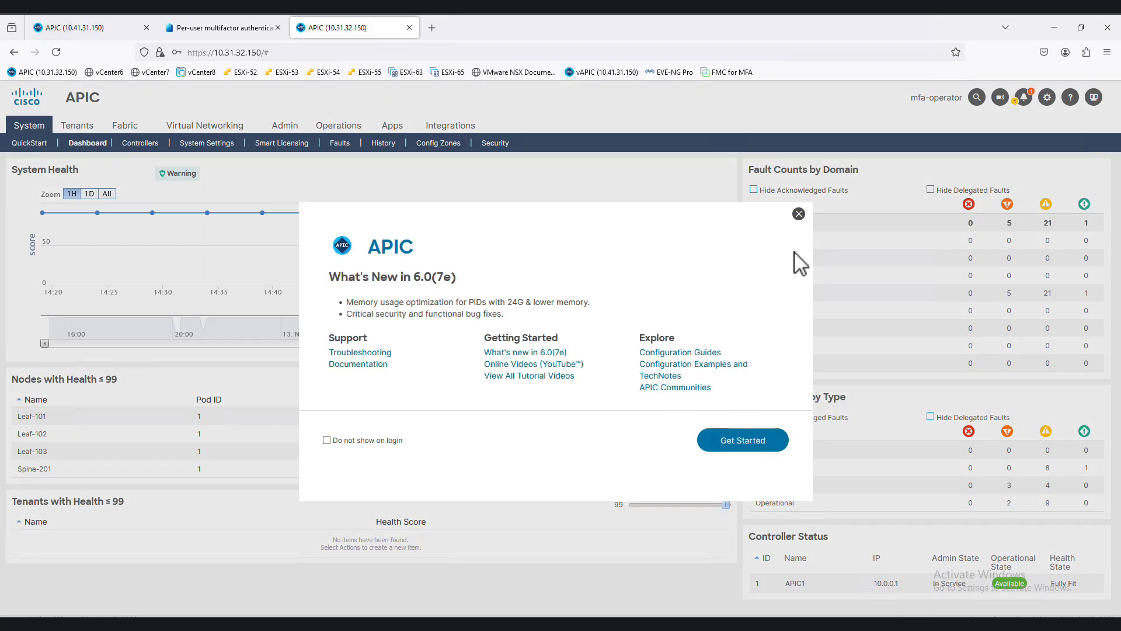
# Dismiss What's New and open the mfa-operator user under Admin > AAA > Users > Remote.
pyautogui.click(798, 213)
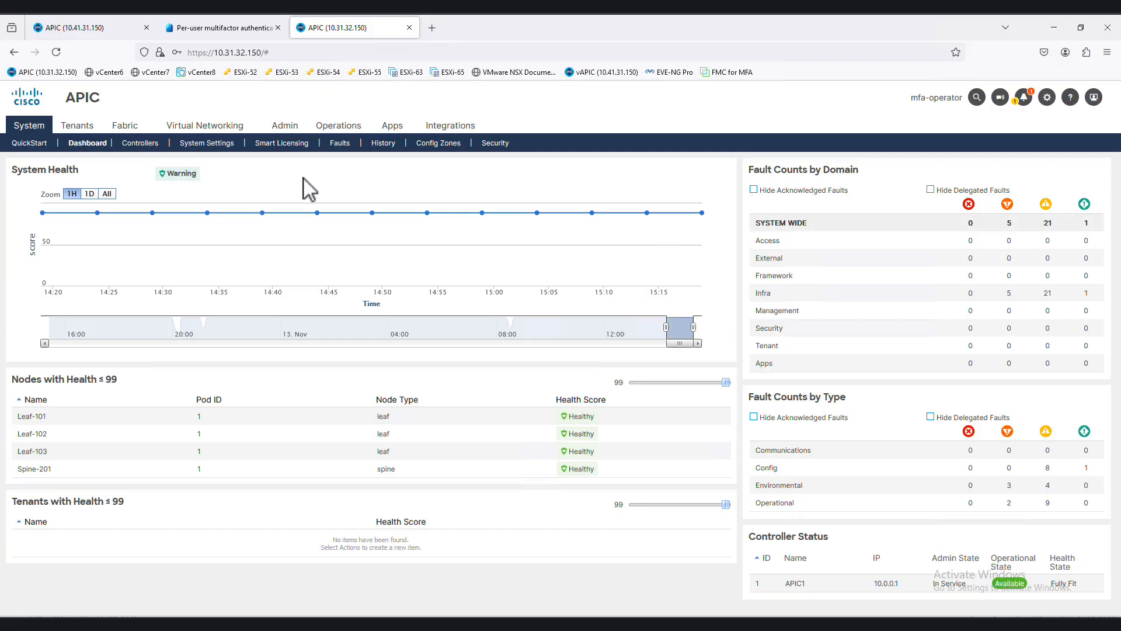
pyautogui.click(284, 127)
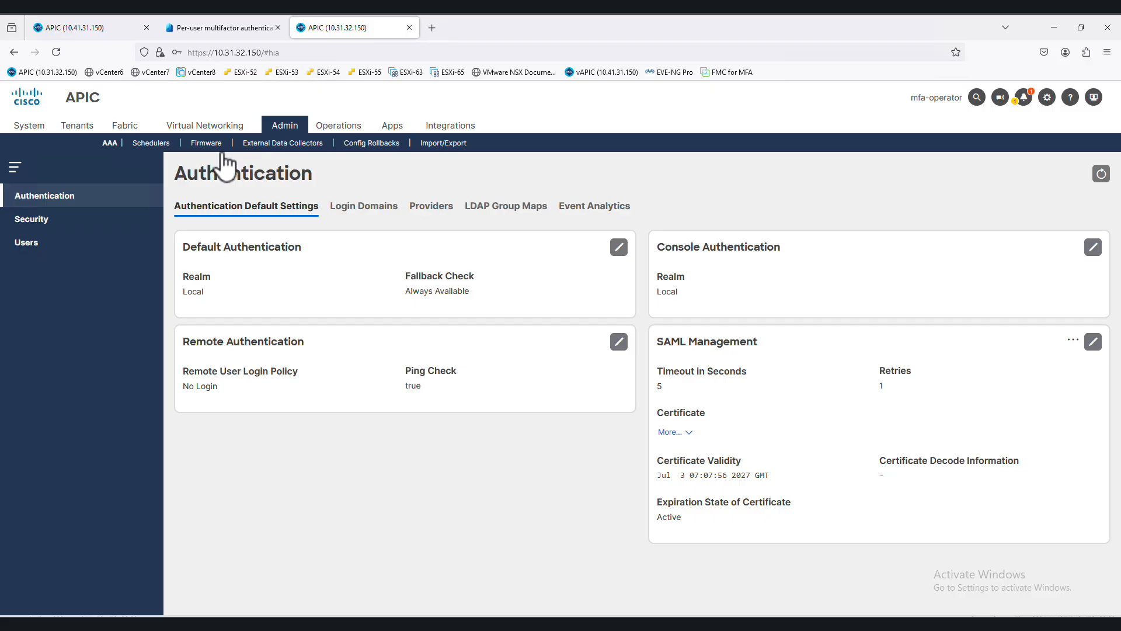
pyautogui.click(40, 243)
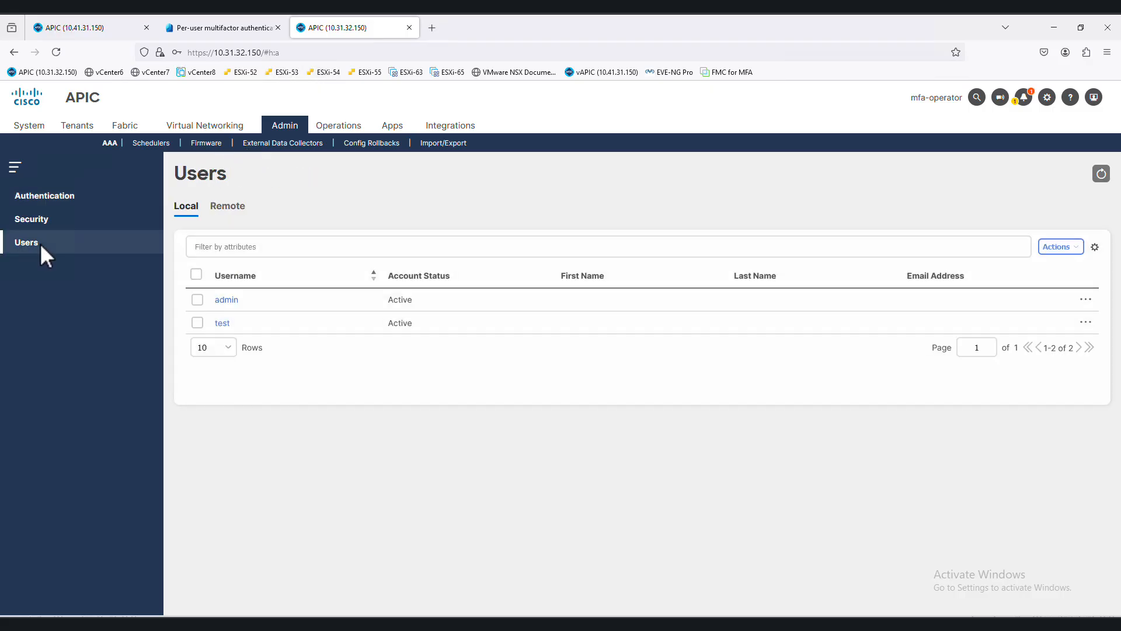
pyautogui.click(230, 209)
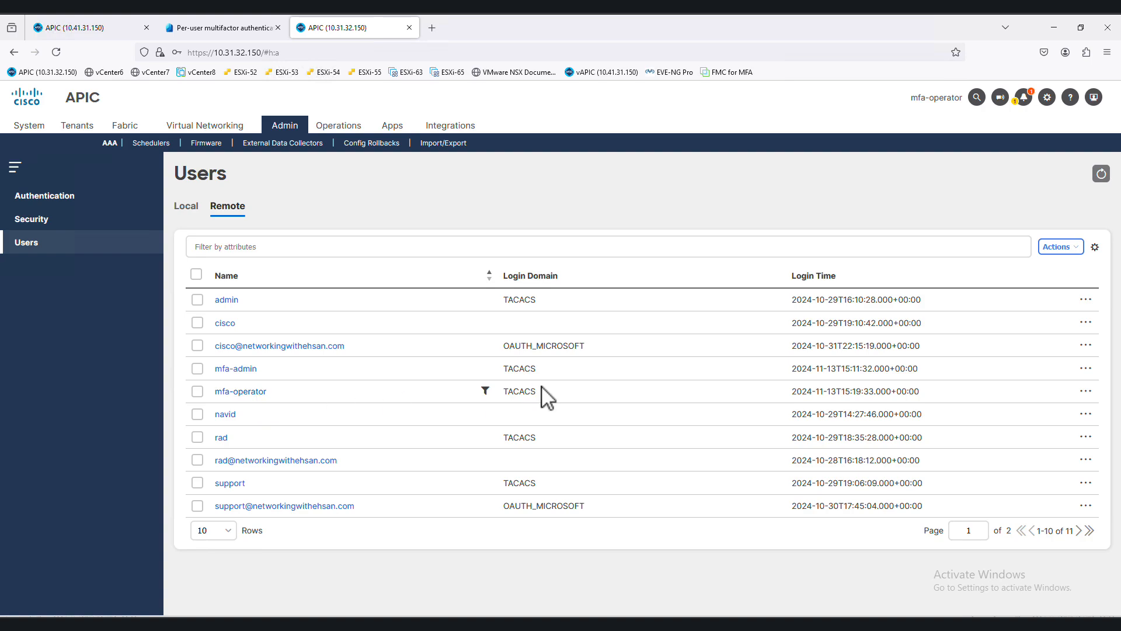
pyautogui.doubleClick(514, 391)
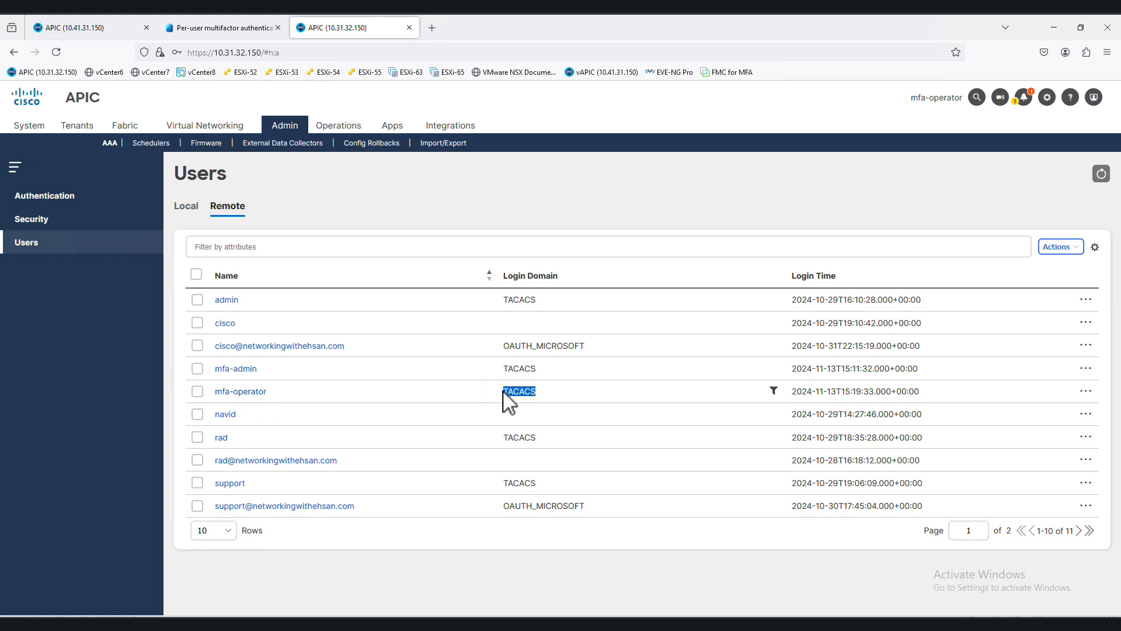
pyautogui.click(244, 395)
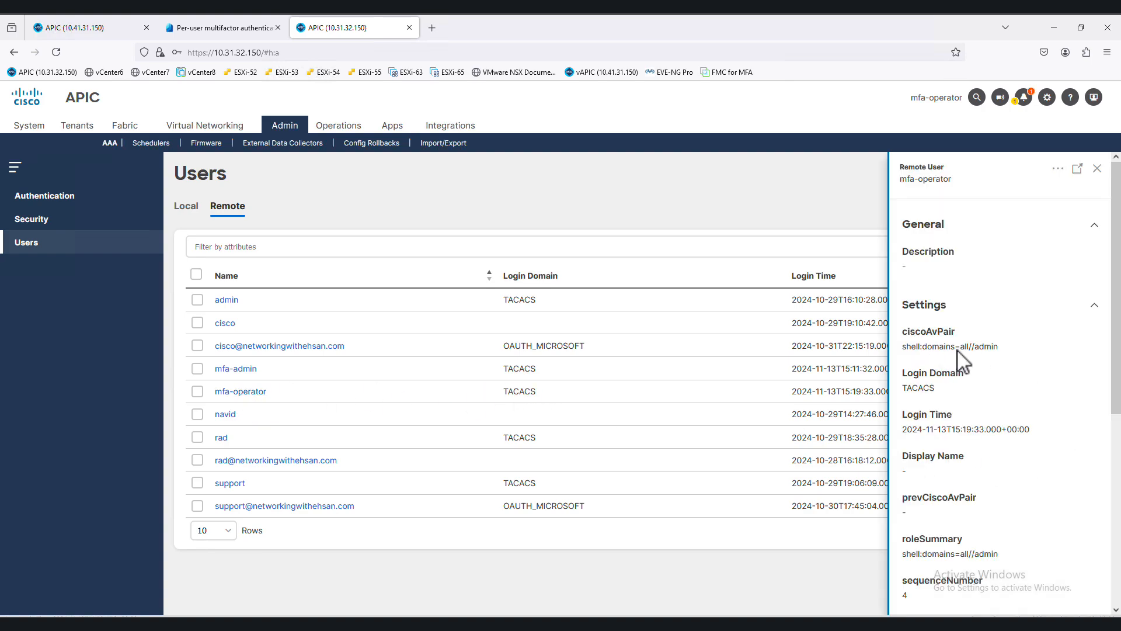
# Highlight the ciscoAvPair and roleSummary values, both reading shell:domains=all//admin.
pyautogui.moveTo(955, 348); pyautogui.dragTo(902, 349)
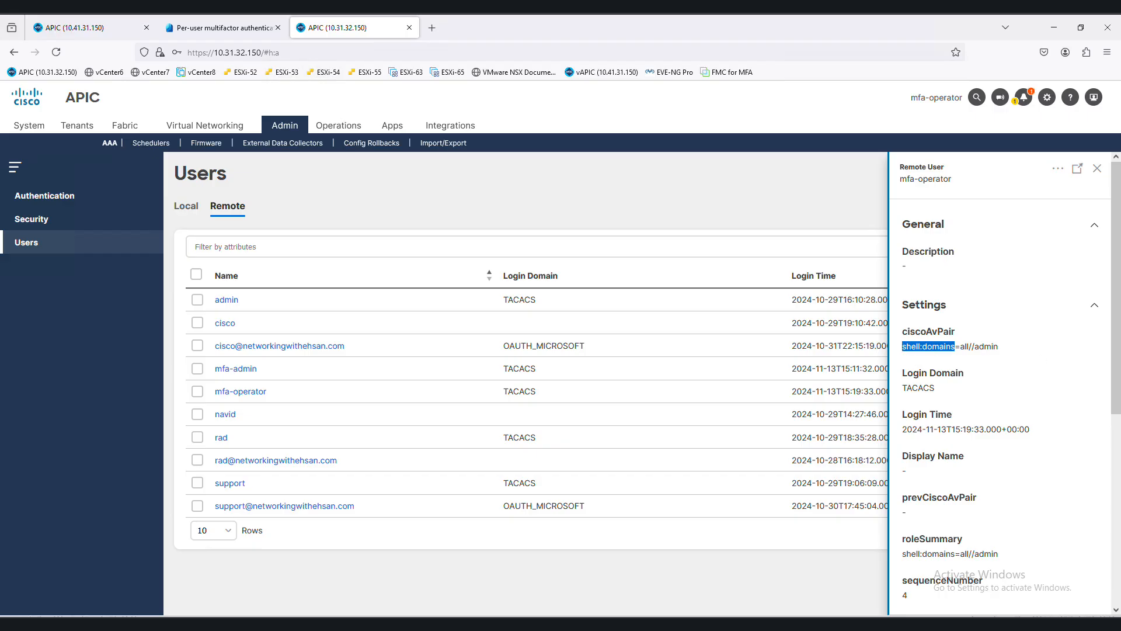
pyautogui.moveTo(1112, 367); pyautogui.dragTo(1112, 433)
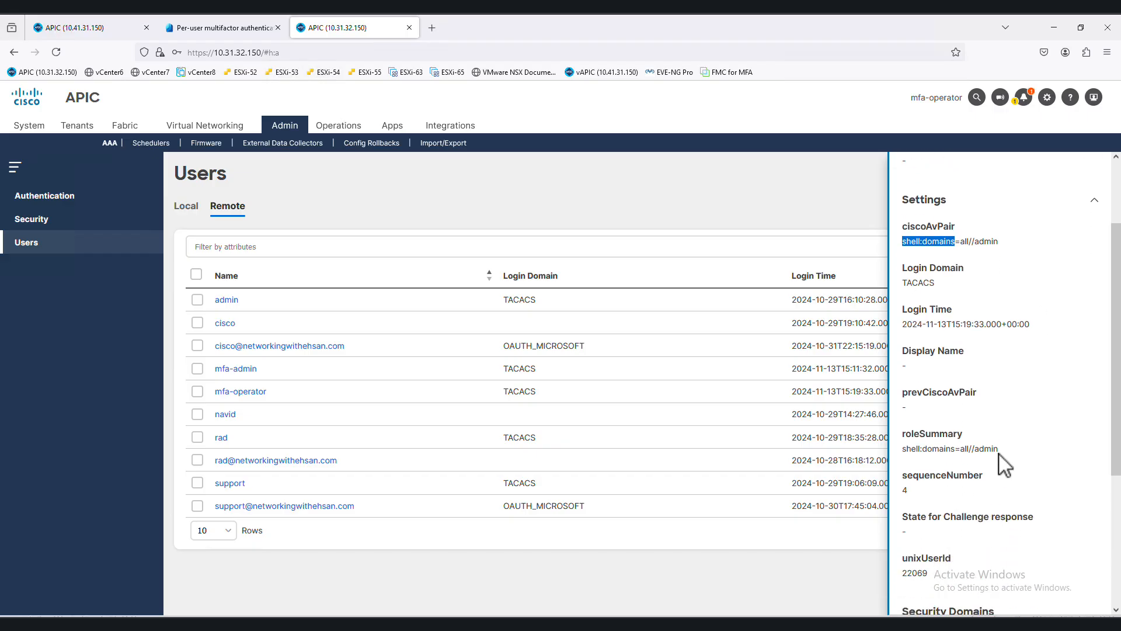
pyautogui.tripleClick(910, 449)
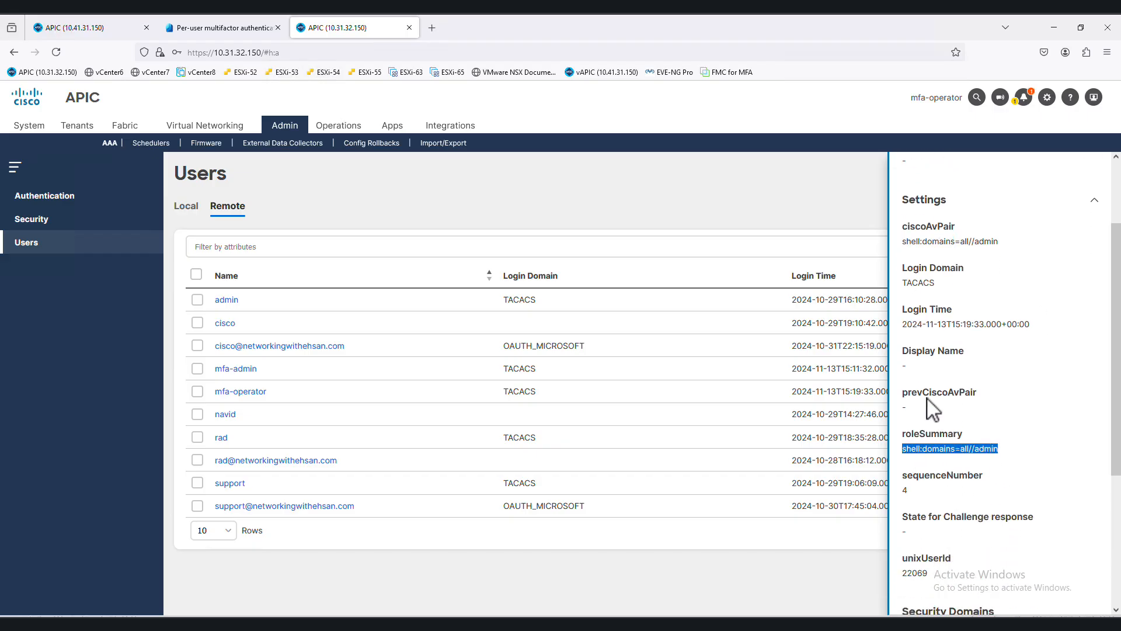
# Confirm the operator's admin permissions on all domains, then view the six-tenant All Tenants list.
pyautogui.click(1093, 98)
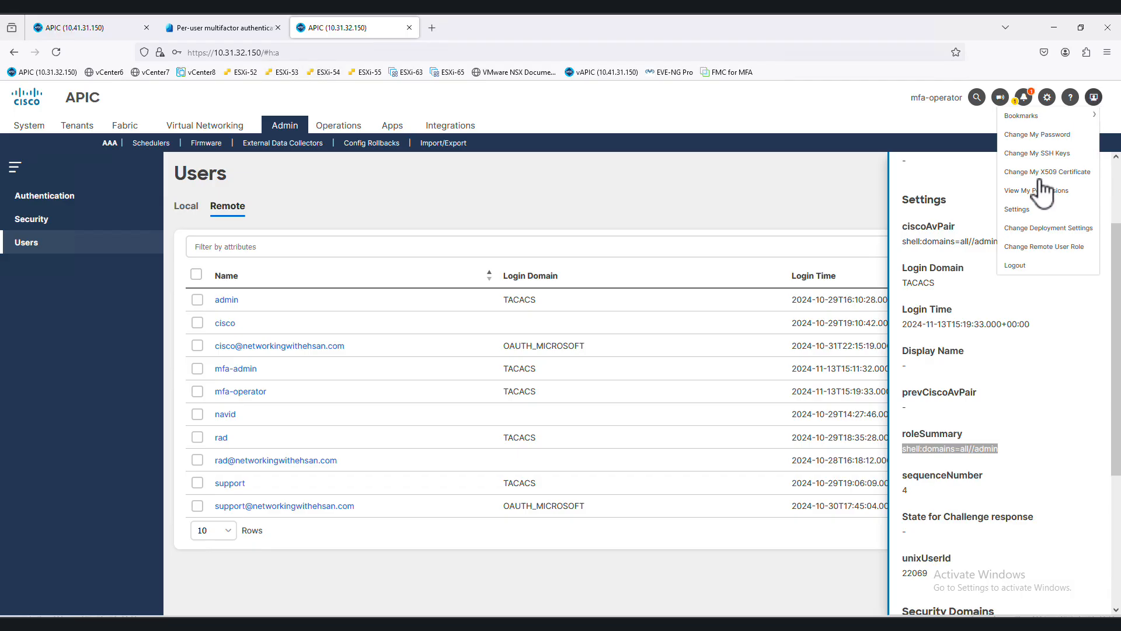
pyautogui.click(1037, 193)
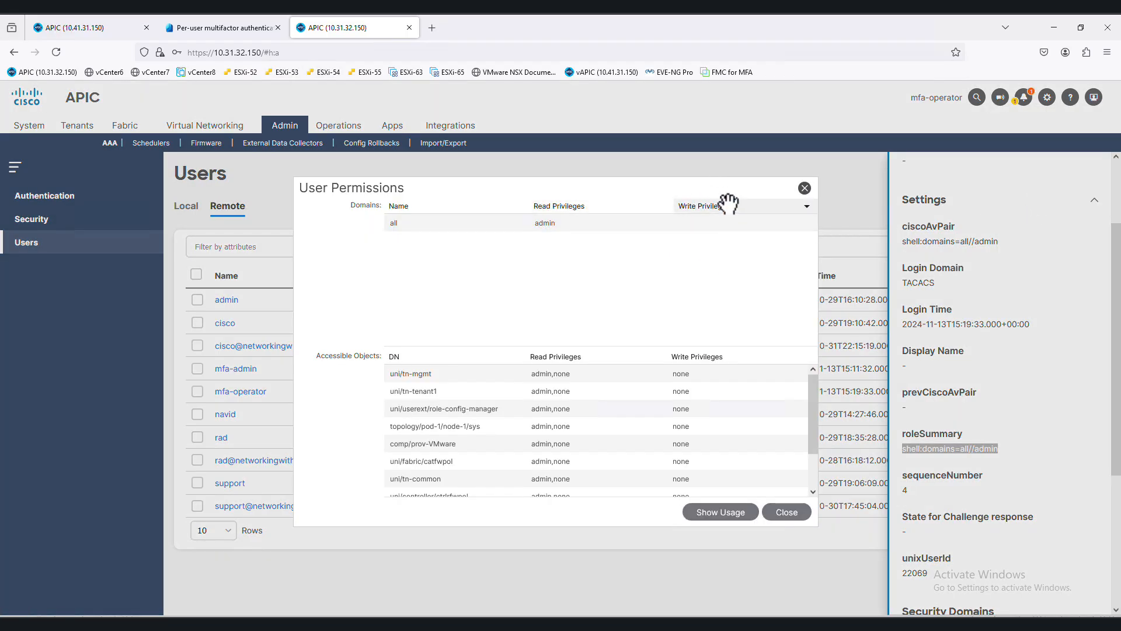
pyautogui.click(792, 516)
pyautogui.click(82, 127)
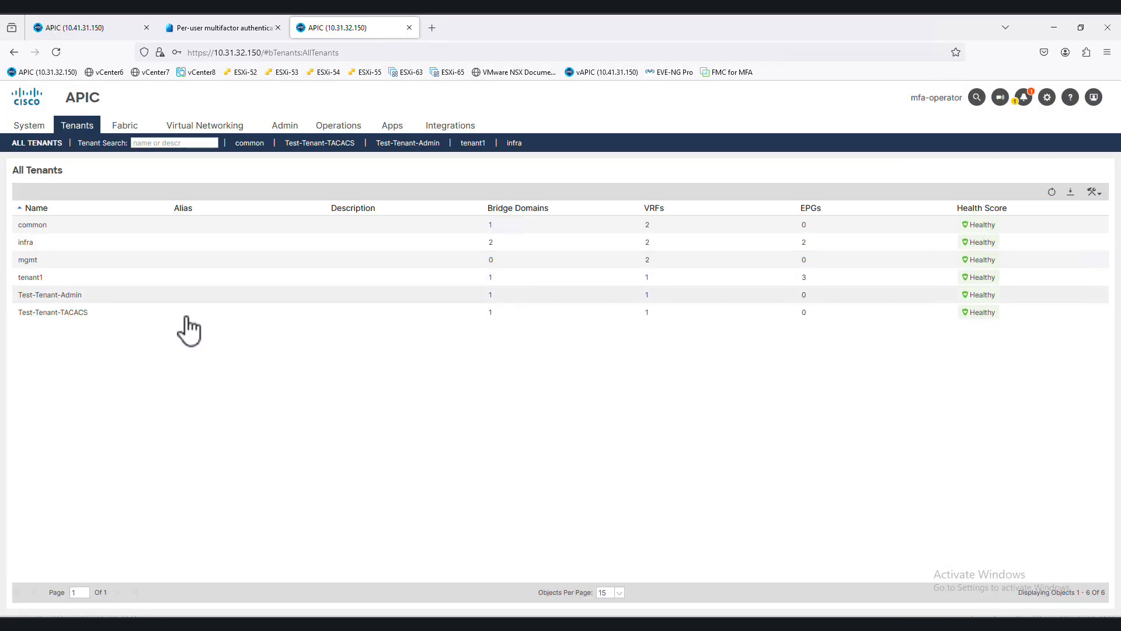
pyautogui.click(1094, 194)
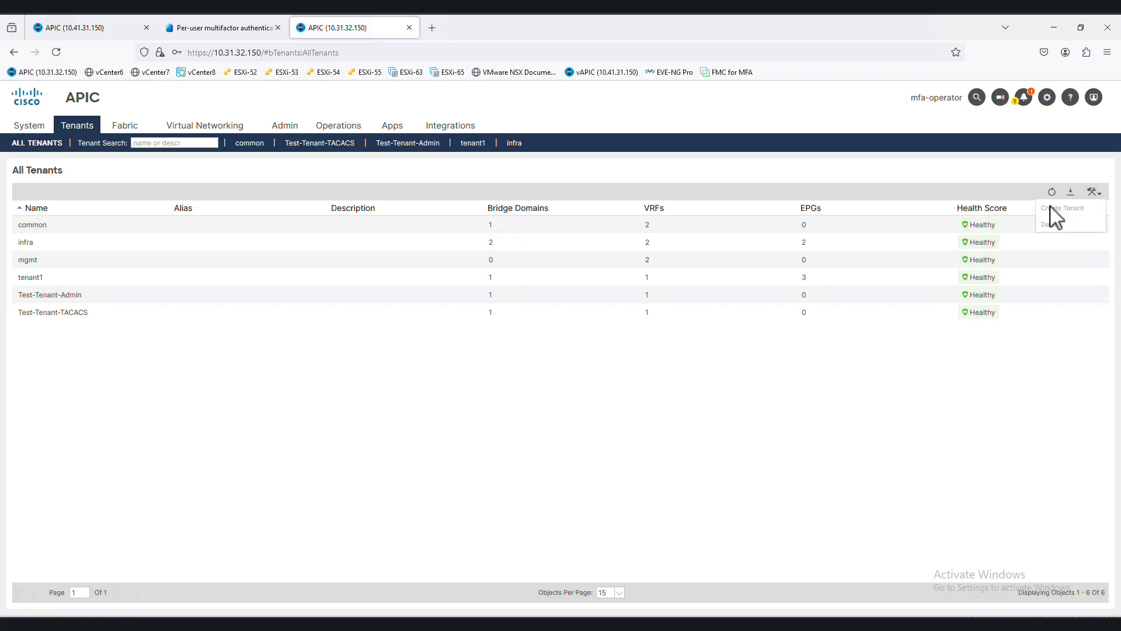
# Open Test-Tenant-TACACS and review its Networking VRFs and bridge domain action menus.
pyautogui.doubleClick(89, 313)
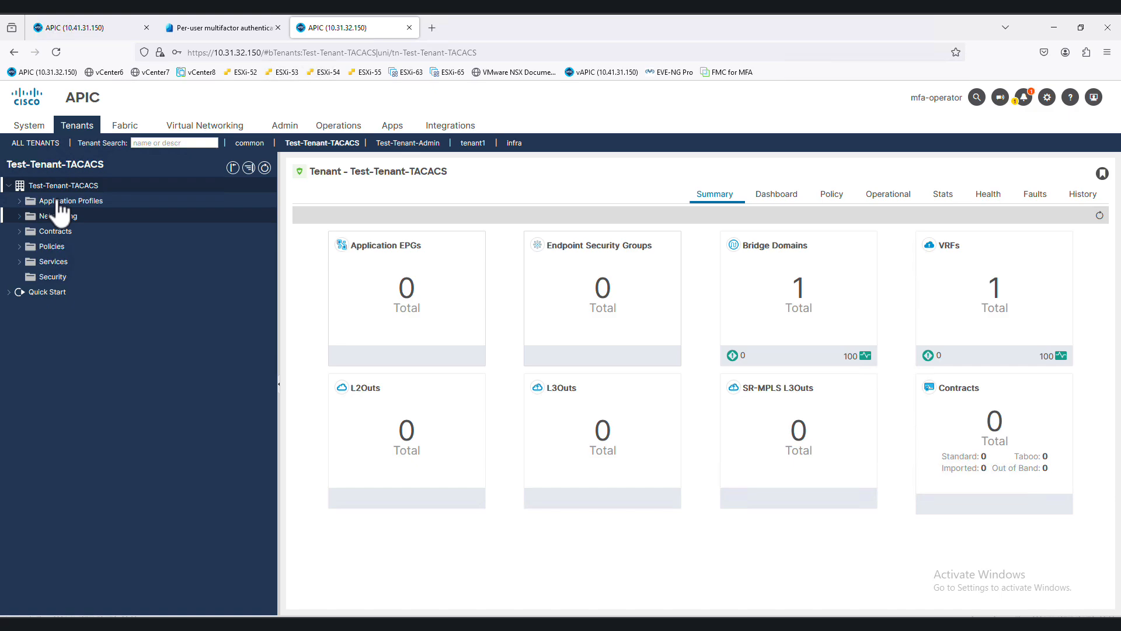
pyautogui.click(57, 201)
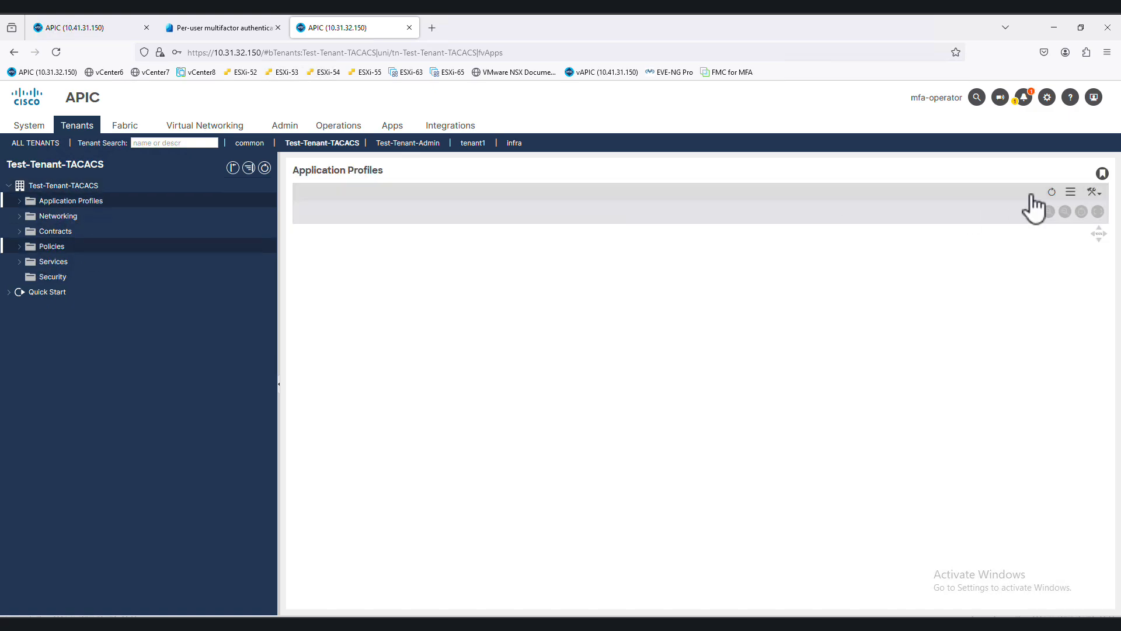
pyautogui.click(20, 216)
pyautogui.click(58, 246)
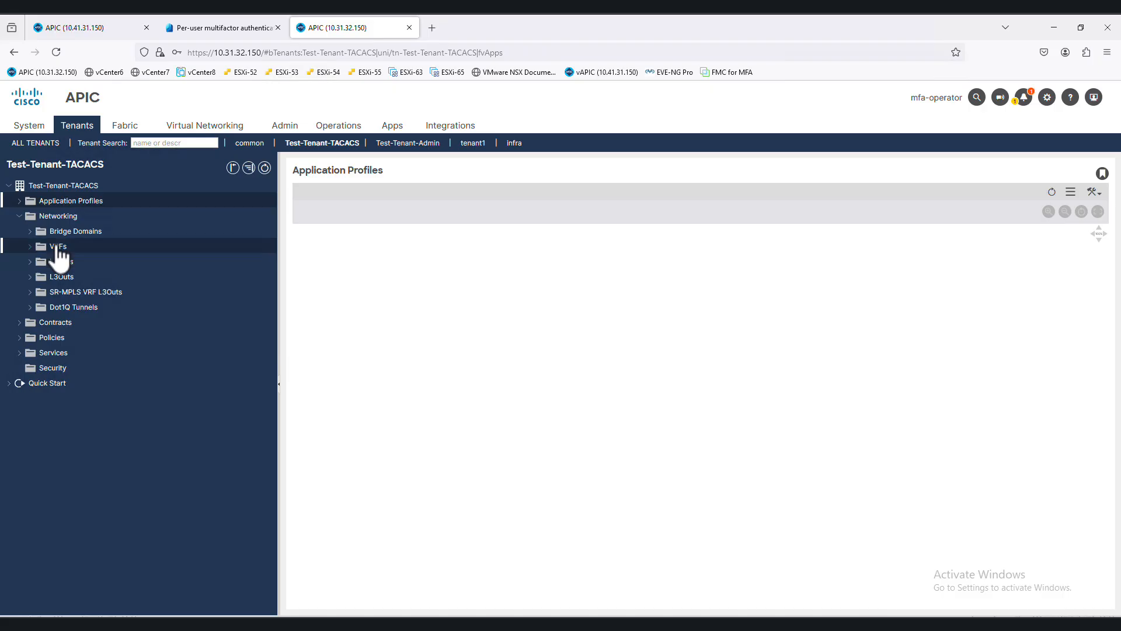
pyautogui.click(1092, 193)
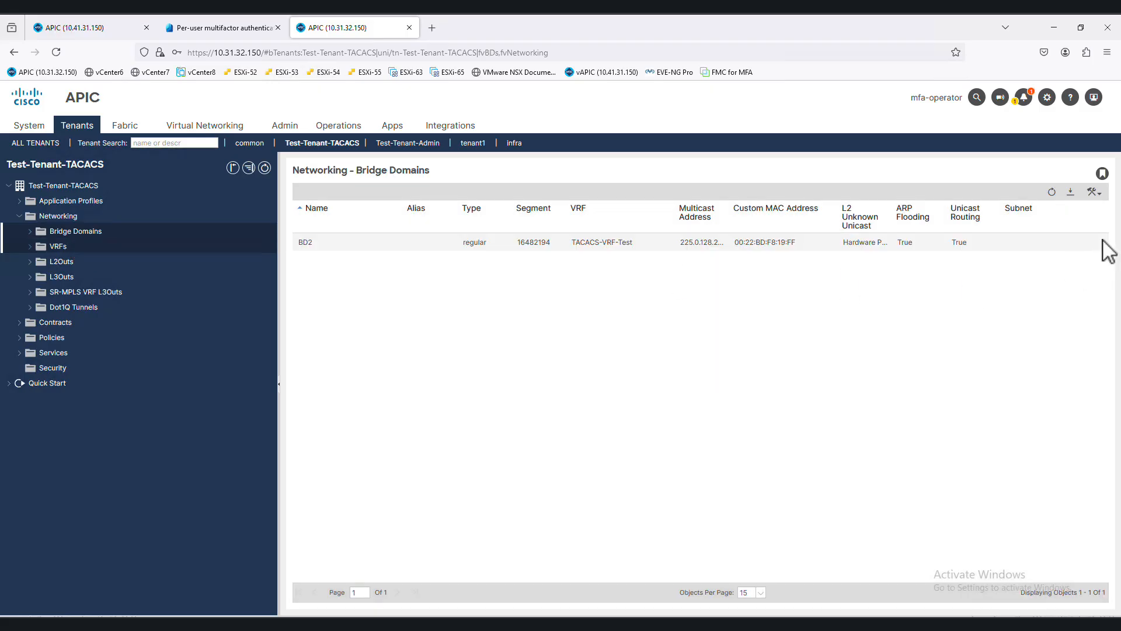
pyautogui.click(1092, 192)
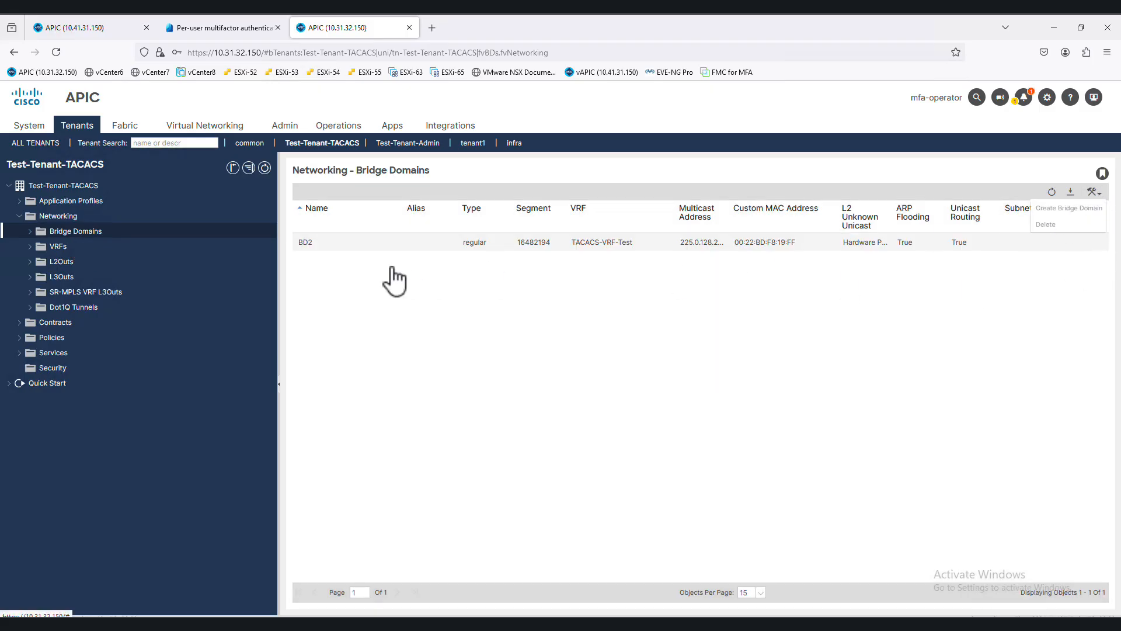
# Show bridge domain BD2's Policy settings, with VRF TACACS-VRF-Test.
pyautogui.click(372, 248)
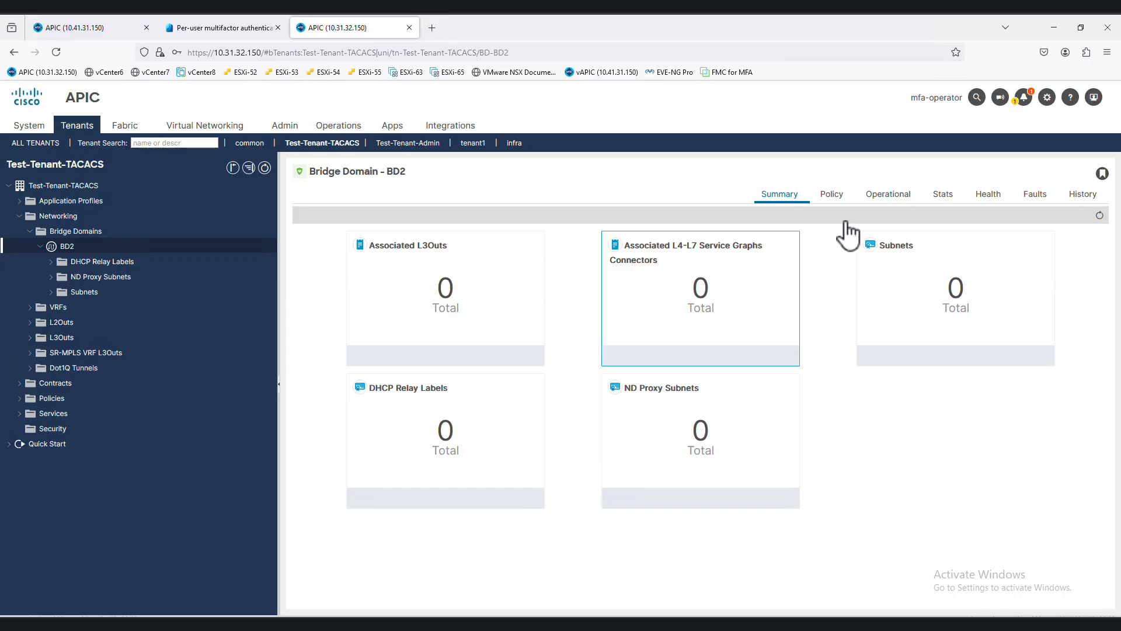
pyautogui.click(831, 195)
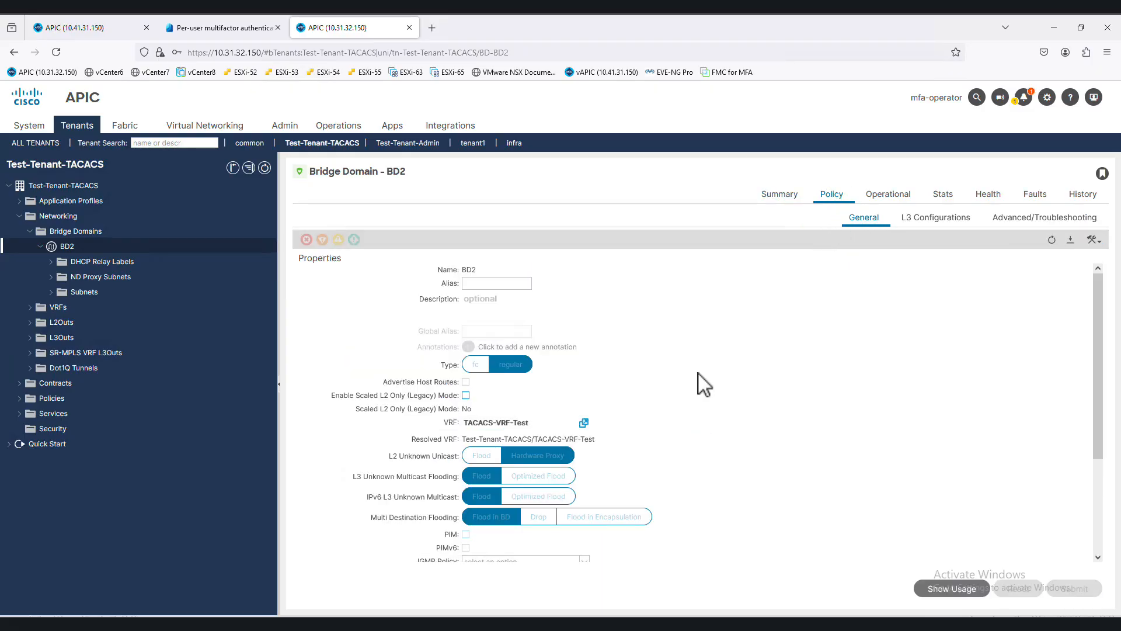
pyautogui.scroll(-2, 553, 387)
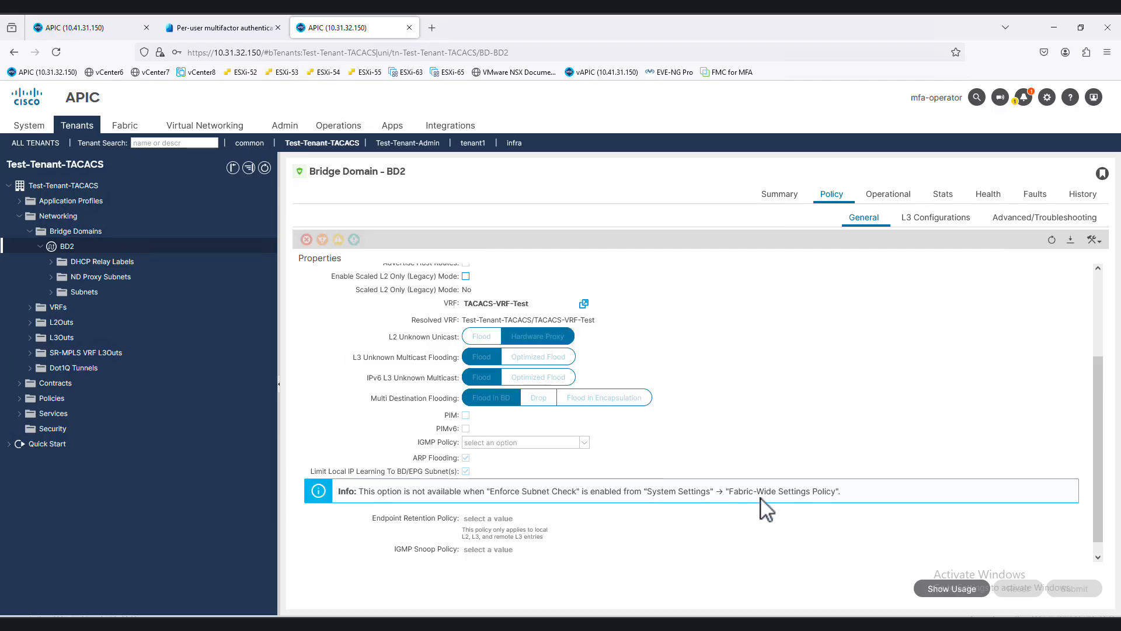
# Start Configure Interfaces from Fabric > Access Policies > Interface Configuration.
pyautogui.click(124, 126)
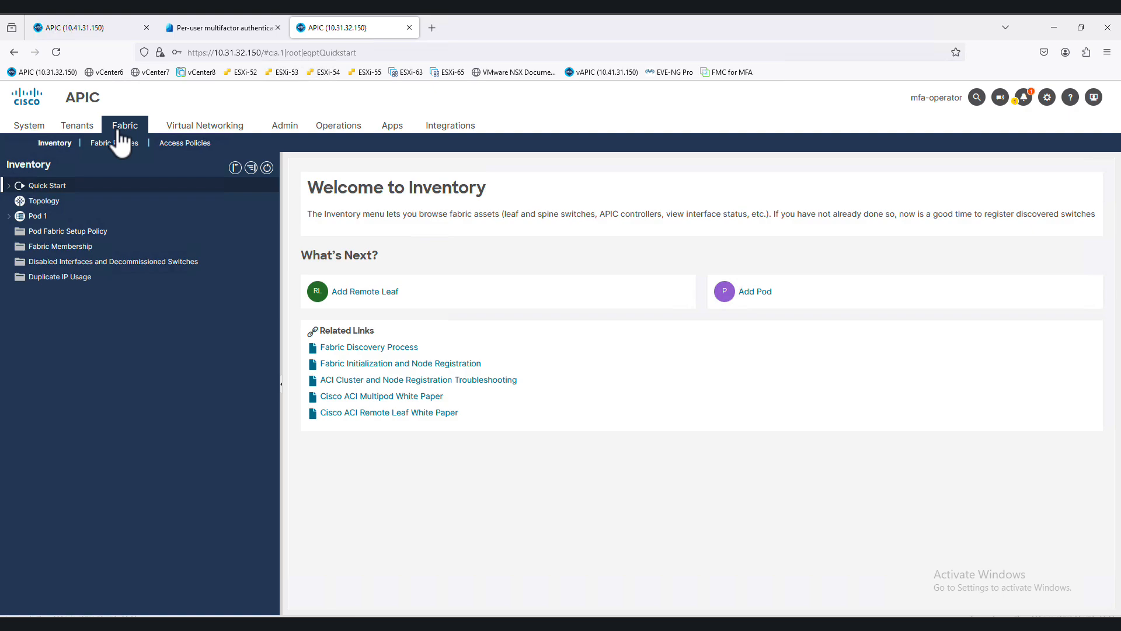
pyautogui.click(184, 144)
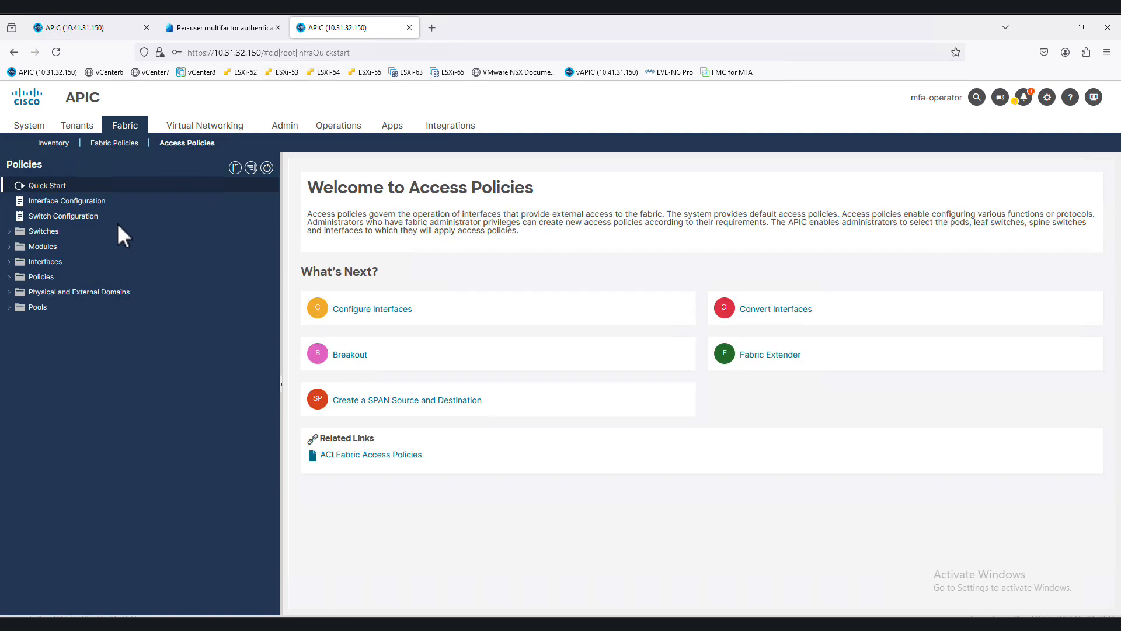
pyautogui.click(82, 203)
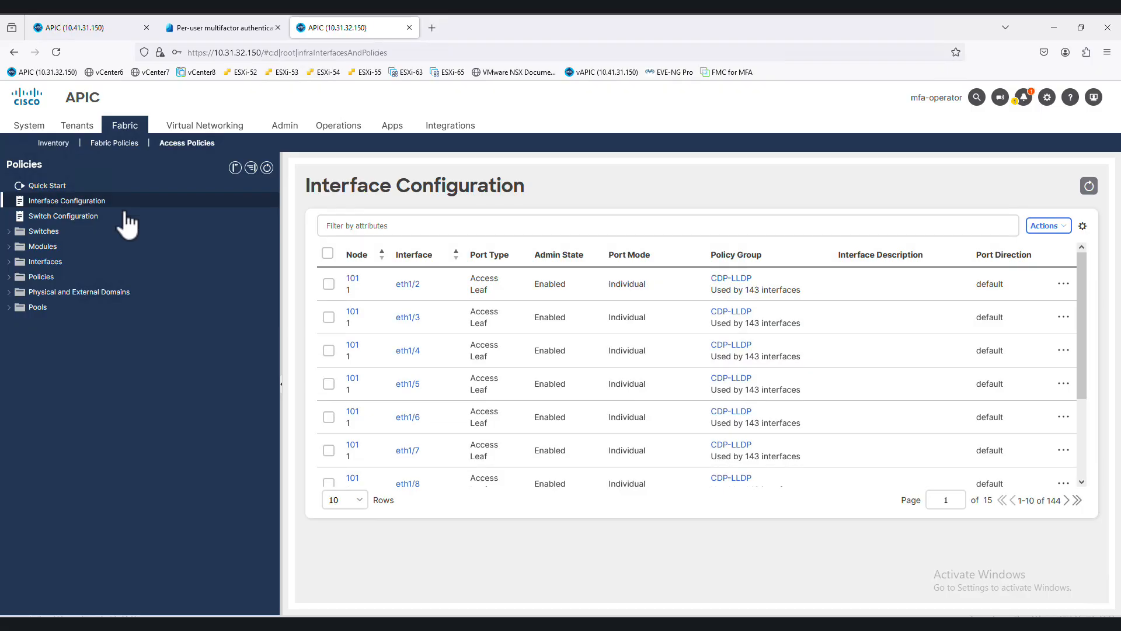
pyautogui.click(1058, 228)
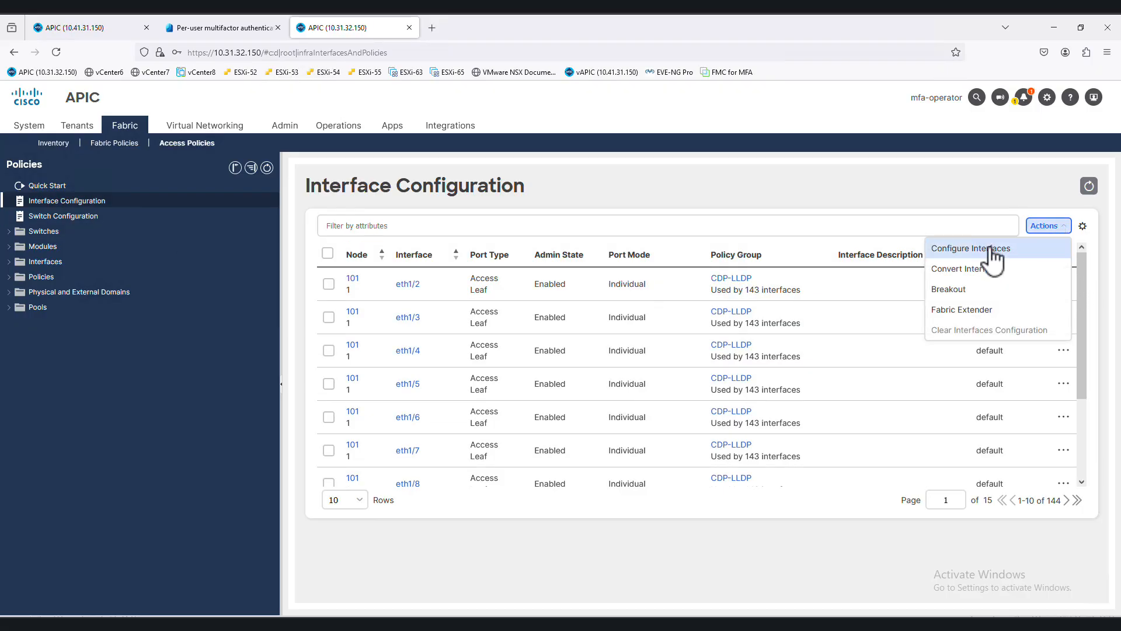
pyautogui.click(1007, 251)
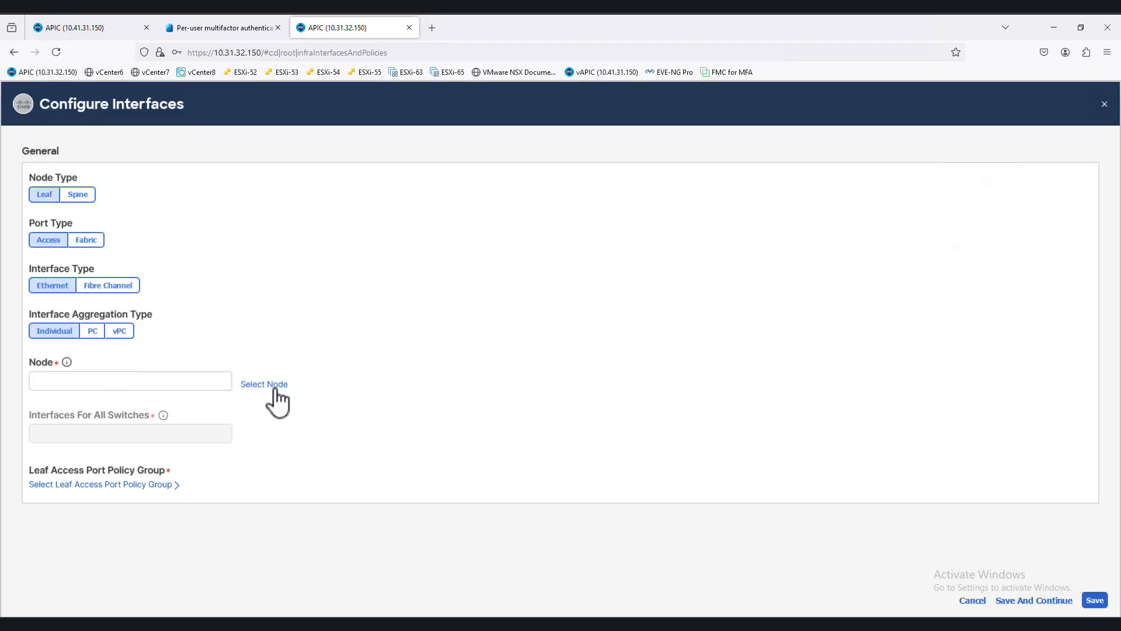
# Save interface 1/15 on node 102 with CDP-LLDP, getting the operator's infraPortConfig domain-access error.
pyautogui.click(269, 383)
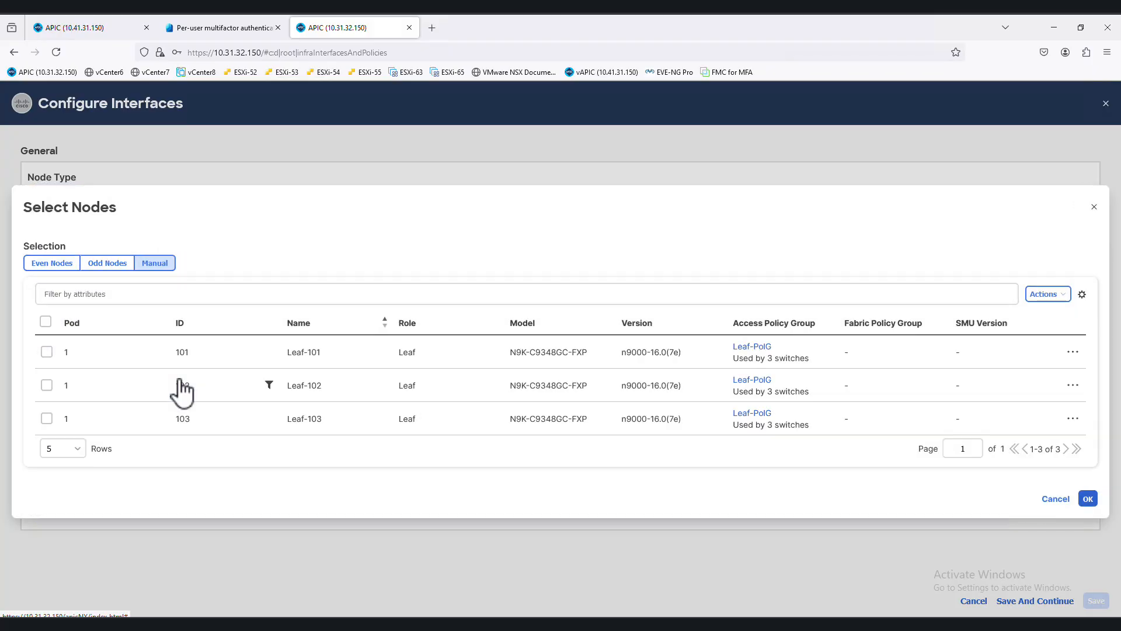
pyautogui.click(46, 385)
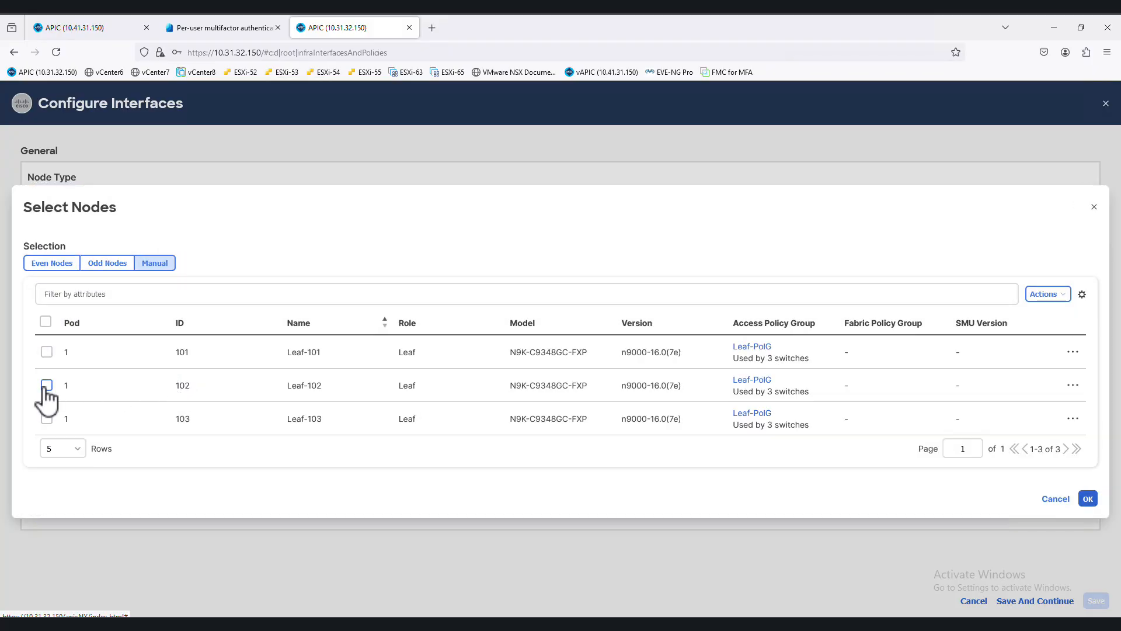
pyautogui.click(1088, 498)
pyautogui.click(146, 431)
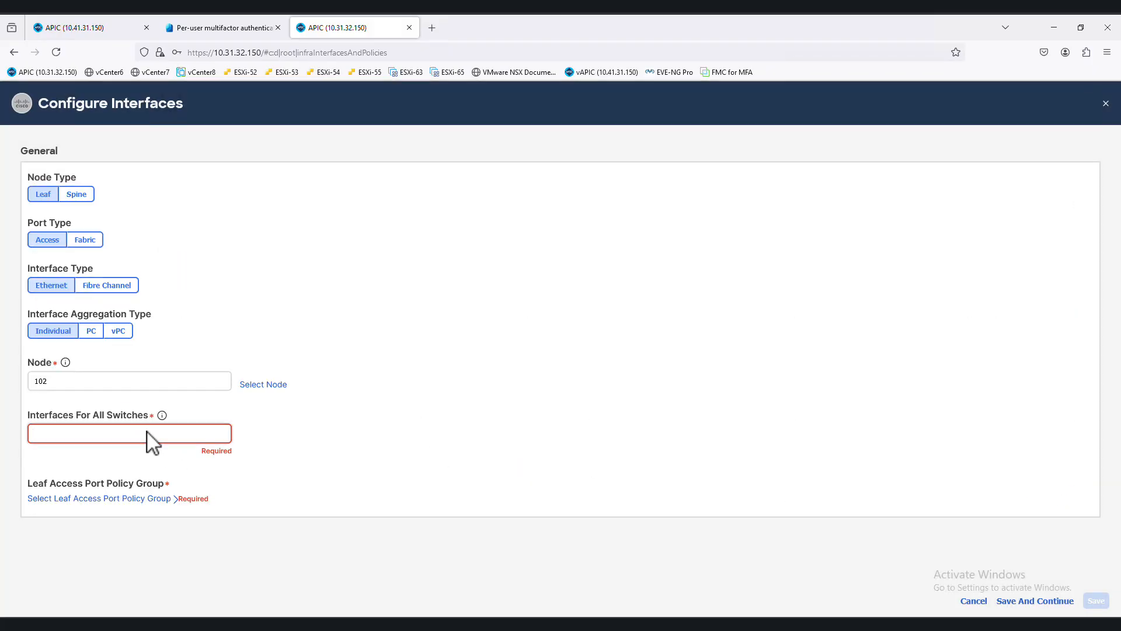
pyautogui.write('1/15')
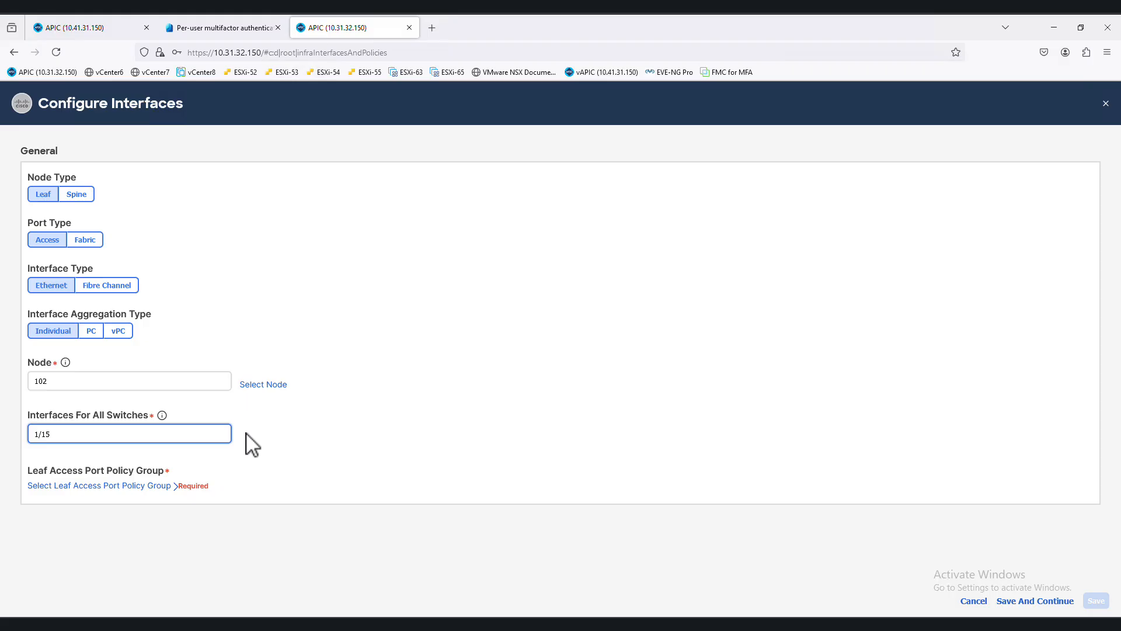
pyautogui.click(120, 486)
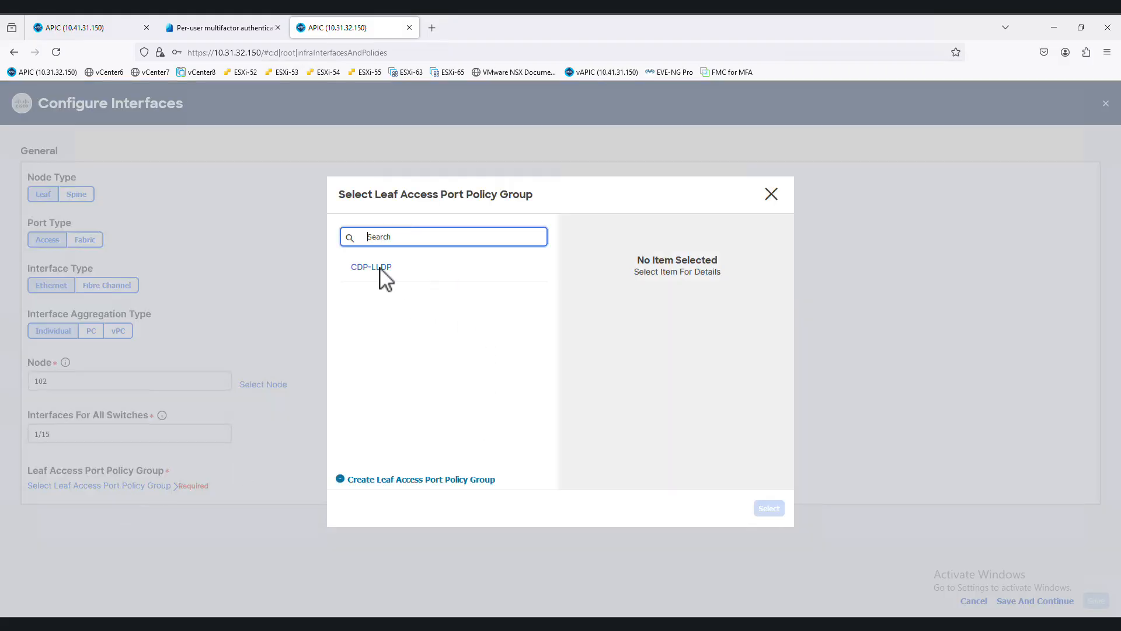
pyautogui.click(381, 268)
pyautogui.click(768, 508)
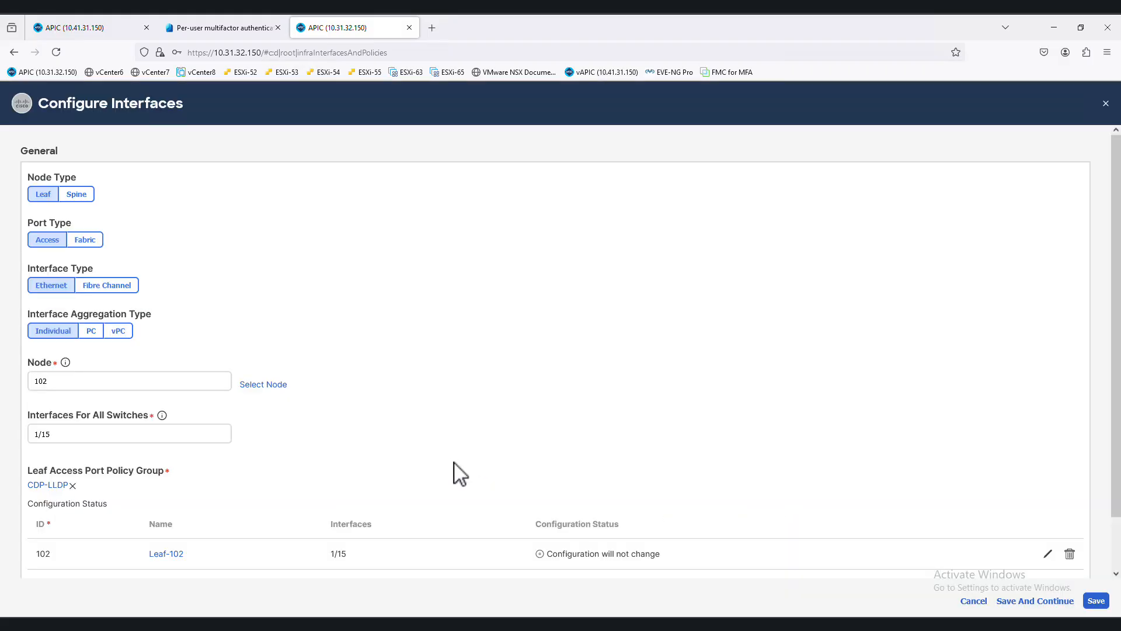
pyautogui.click(1093, 601)
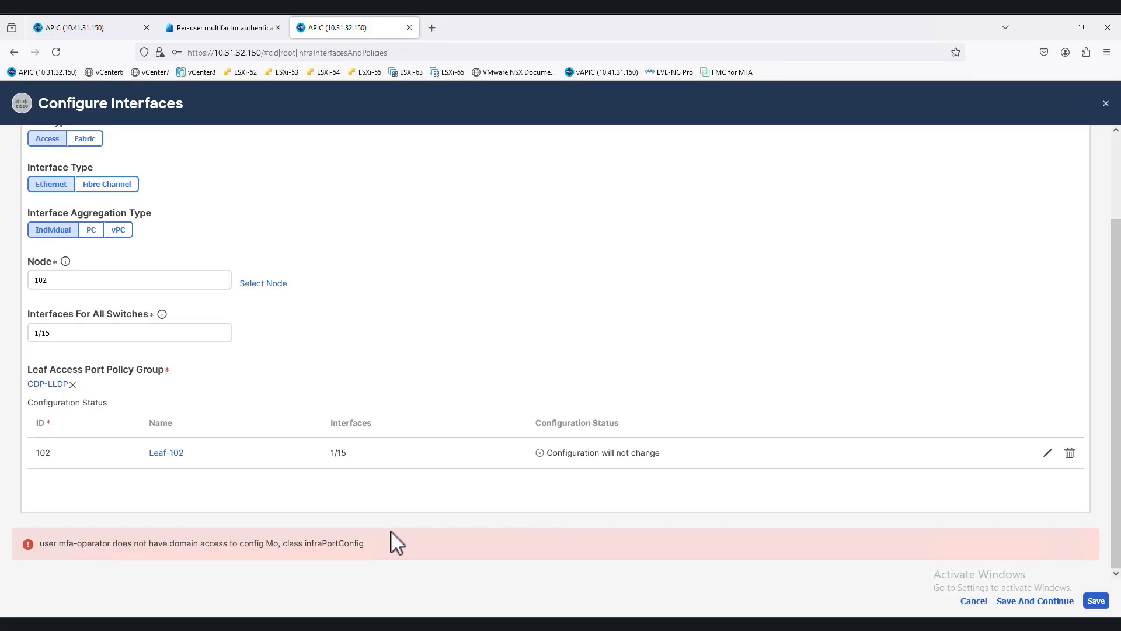
pyautogui.moveTo(370, 543); pyautogui.dragTo(42, 544)
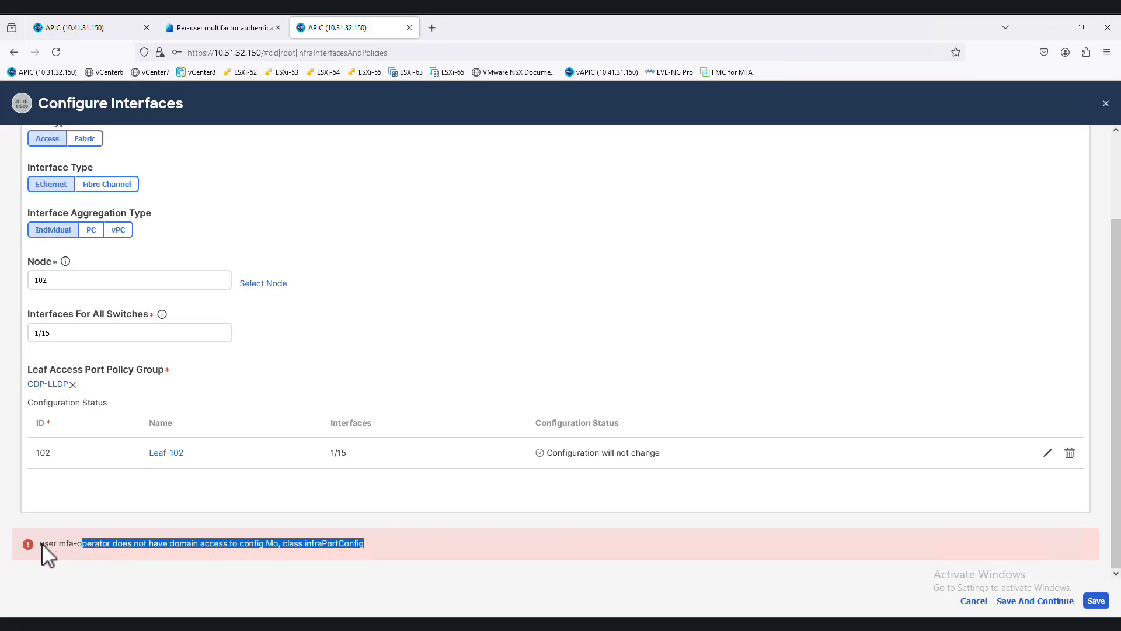
# In Cisco ISE TACACS Live Logs, show the last 10 minutes and open the newest authorization report.
pyautogui.moveTo(741, 18)
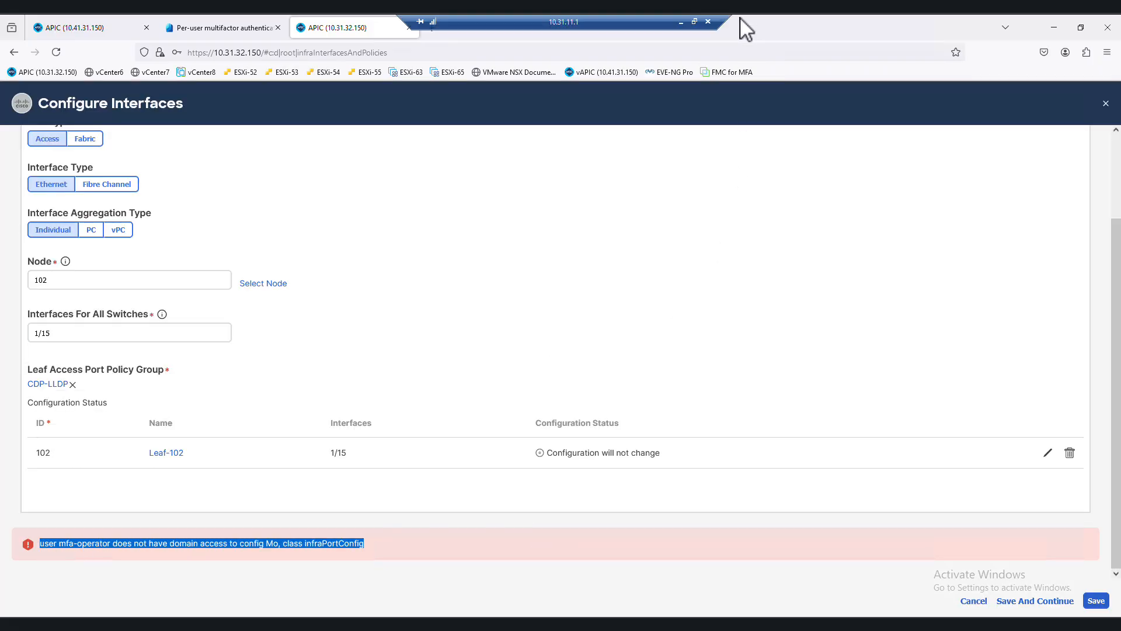
pyautogui.click(685, 24)
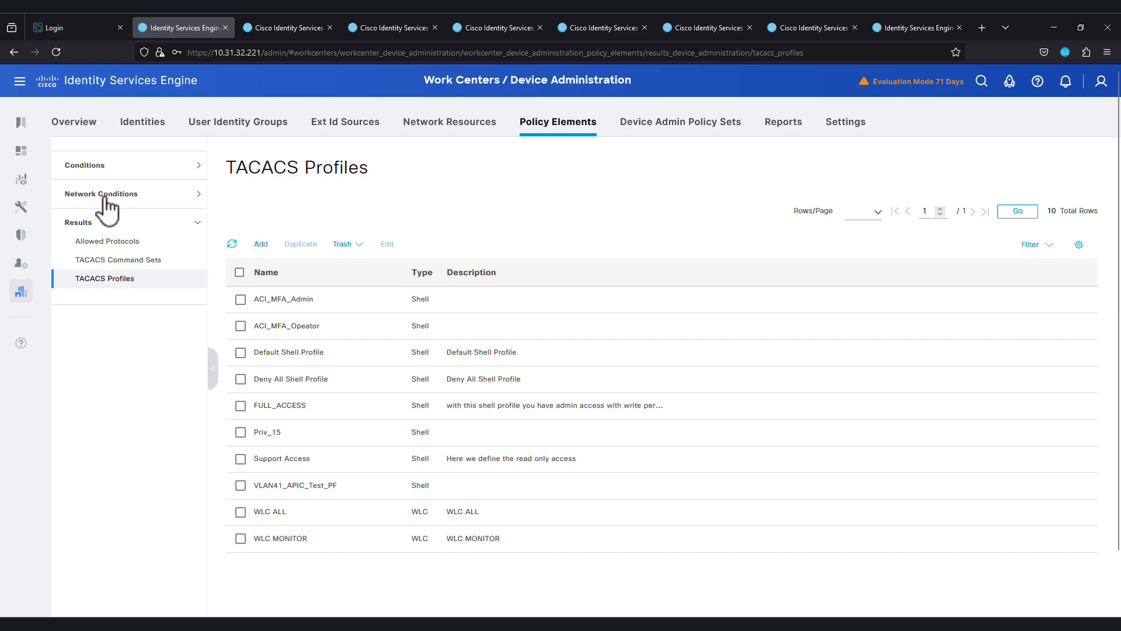
pyautogui.moveTo(21, 211)
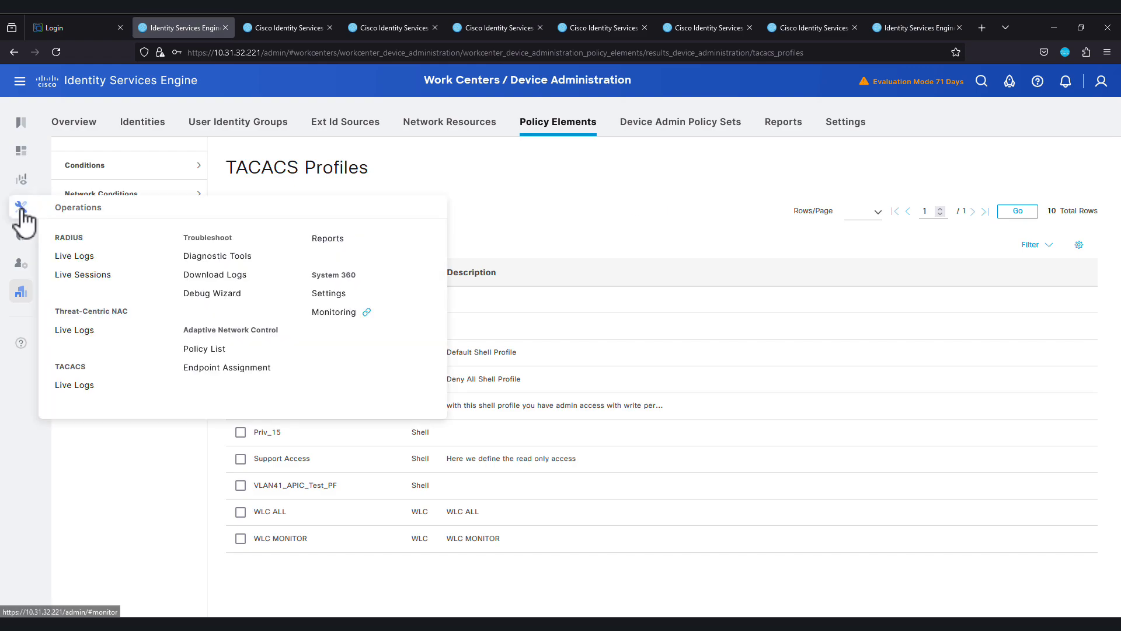
pyautogui.click(76, 387)
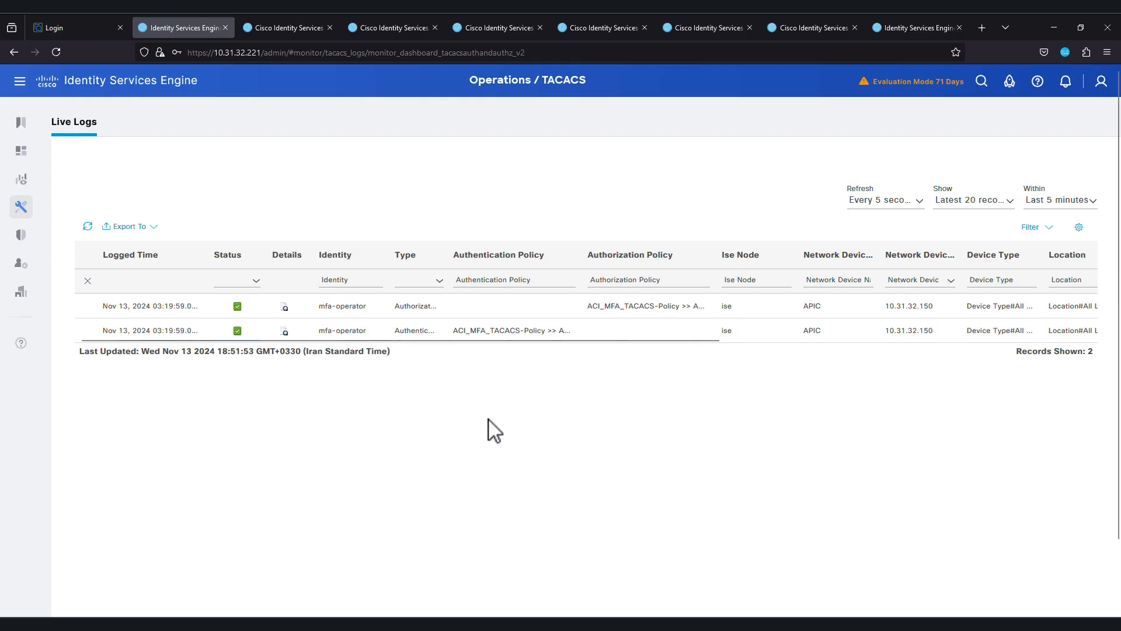
pyautogui.moveTo(363, 306); pyautogui.dragTo(324, 327)
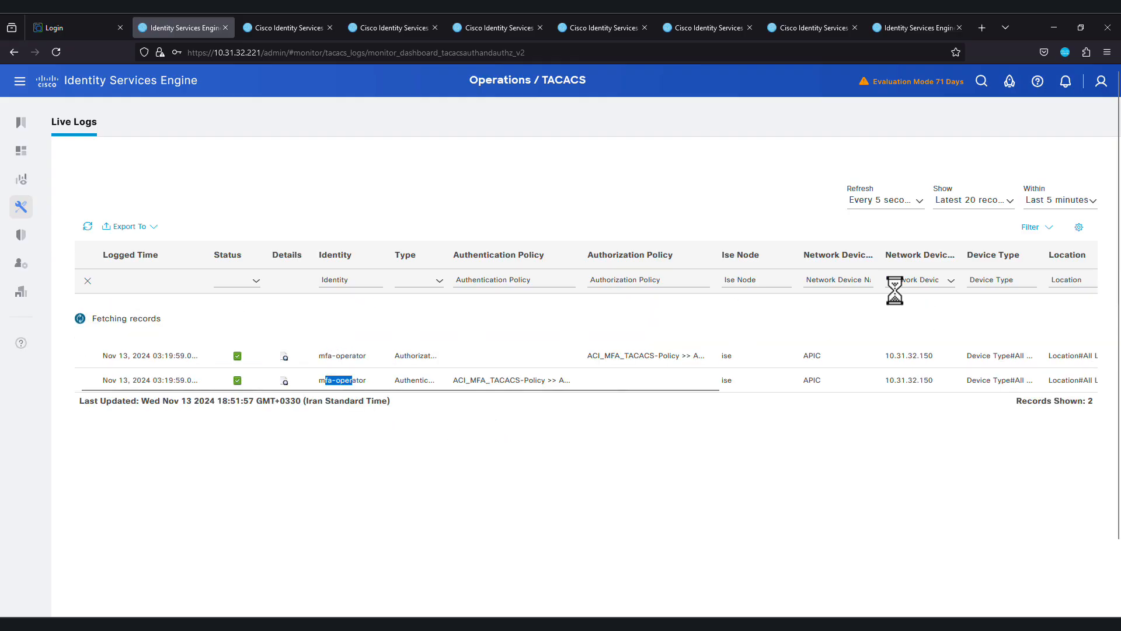
pyautogui.click(1066, 202)
pyautogui.click(1055, 250)
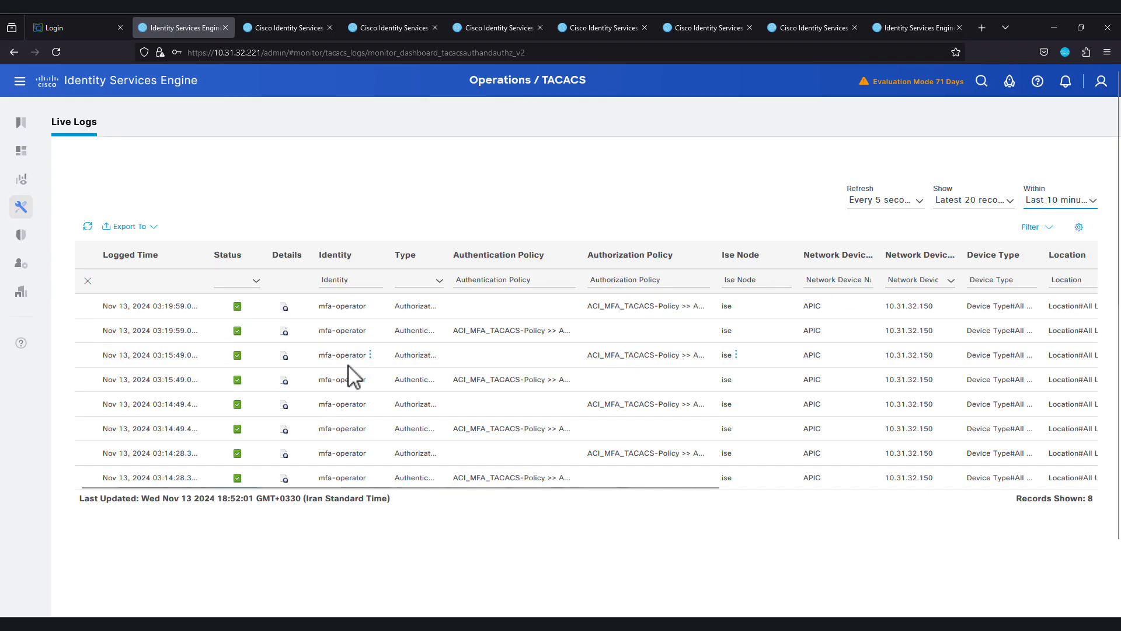
pyautogui.click(285, 308)
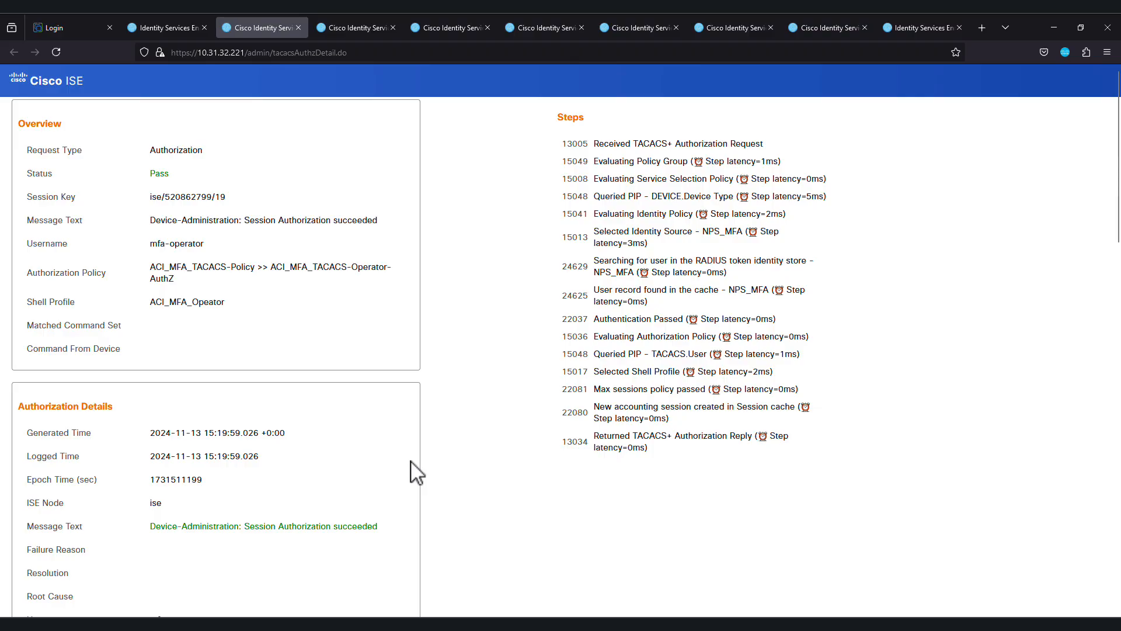
# Review the report's Response attribute shell:domains=all//admin, then bring up the topology diagram.
pyautogui.scroll(-8, 362, 440)
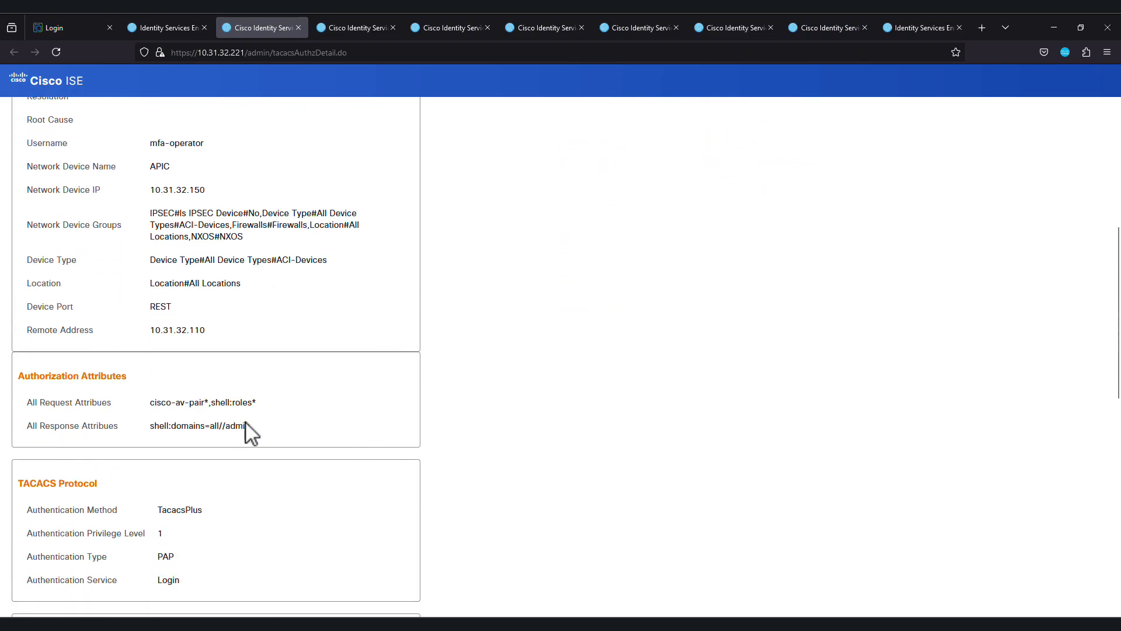
pyautogui.moveTo(216, 426); pyautogui.dragTo(152, 426)
pyautogui.scroll(-10, 251, 503)
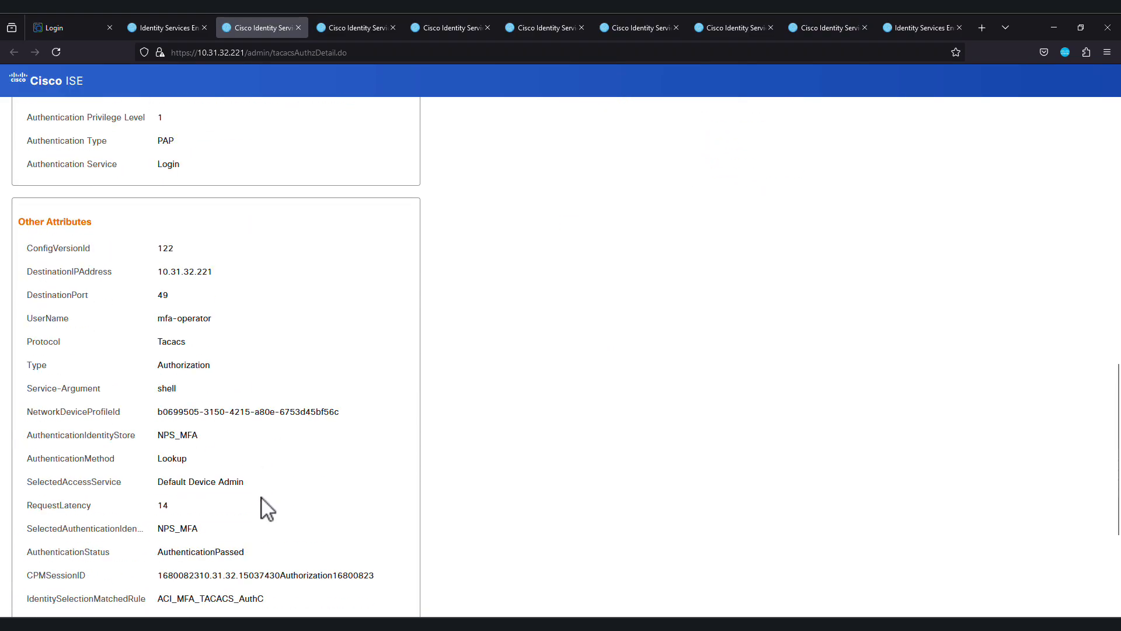
pyautogui.moveTo(210, 577); pyautogui.dragTo(142, 569)
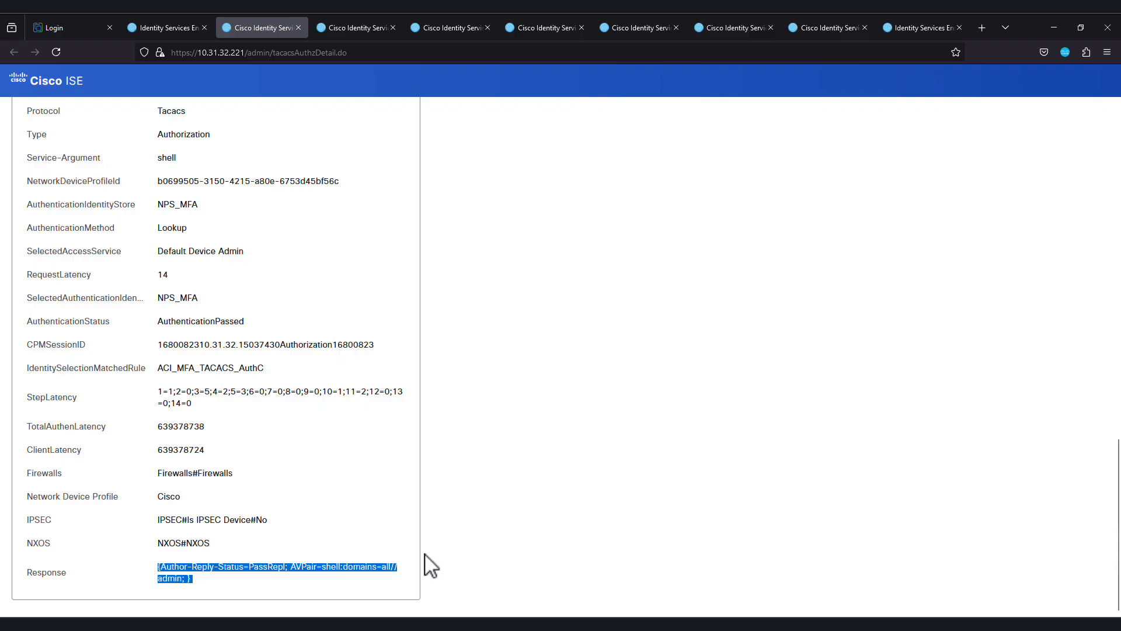
pyautogui.click(546, 381)
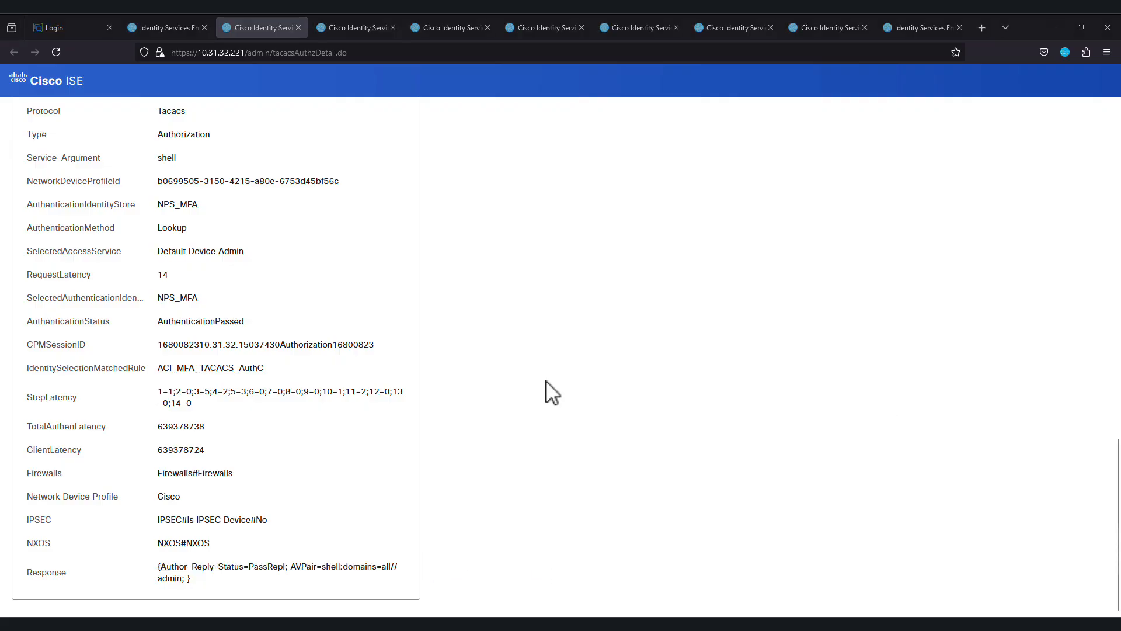
pyautogui.click(545, 623)
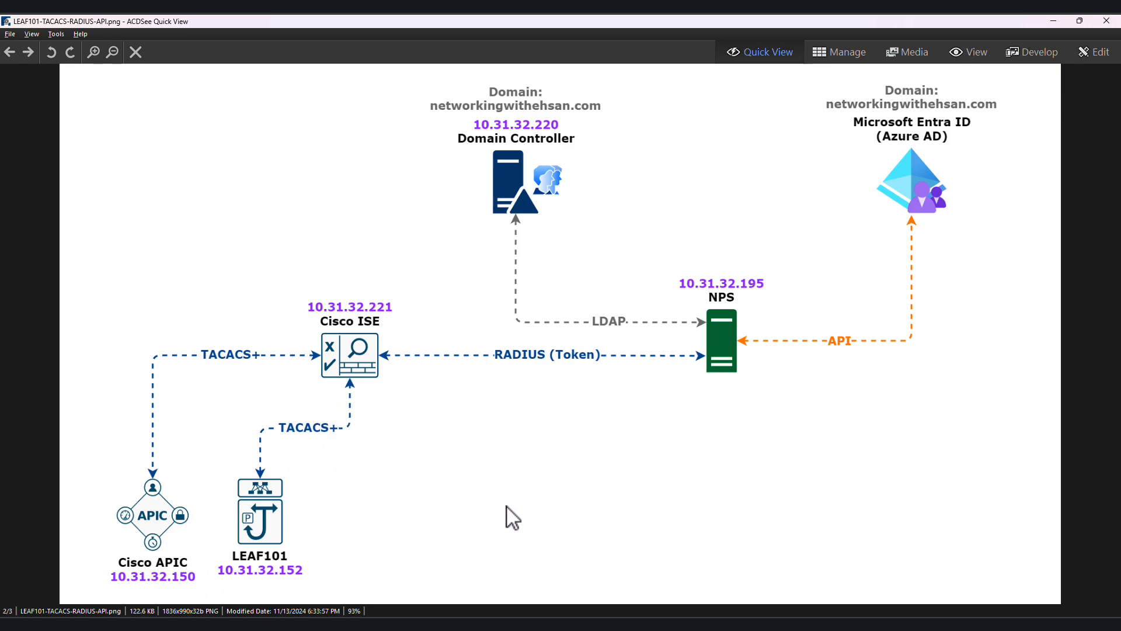
# Return from the diagram to the 10.31.11.1 Remote Desktop showing APIC.
pyautogui.moveTo(552, 624)
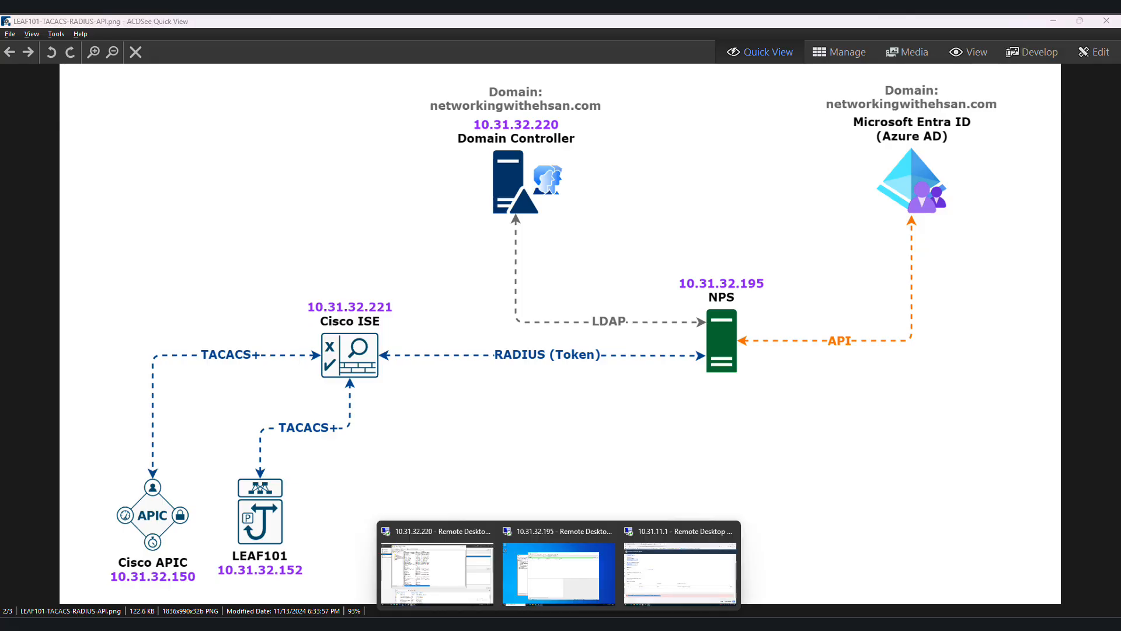
pyautogui.click(646, 571)
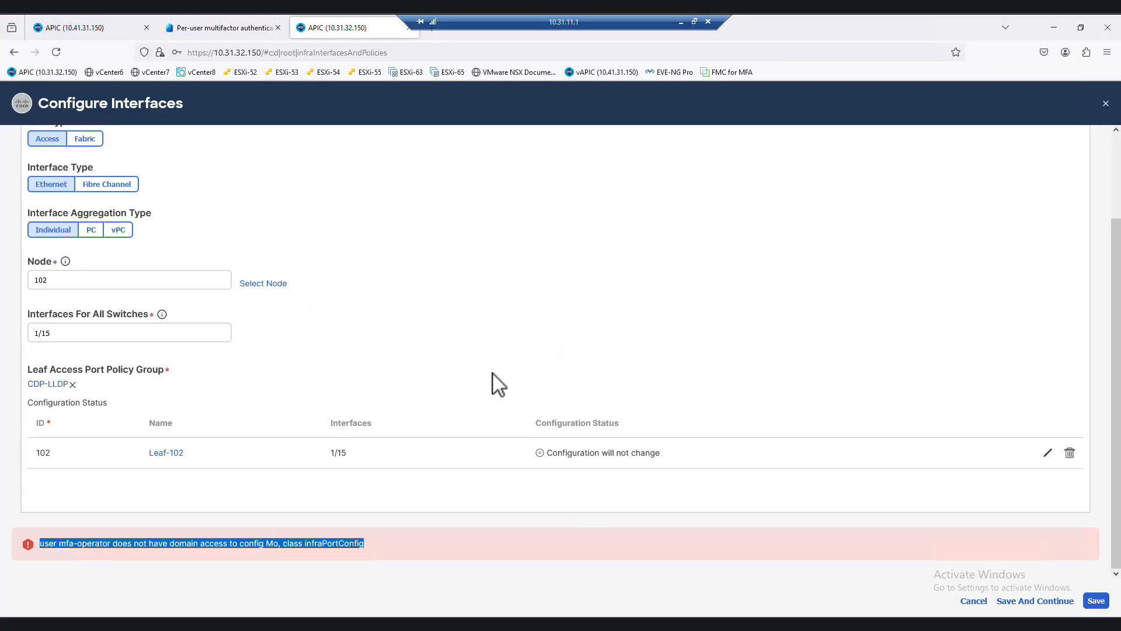
# Close the form, log out the operator, and log back in as admin via the LOCAL domain.
pyautogui.click(1106, 103)
pyautogui.click(1094, 98)
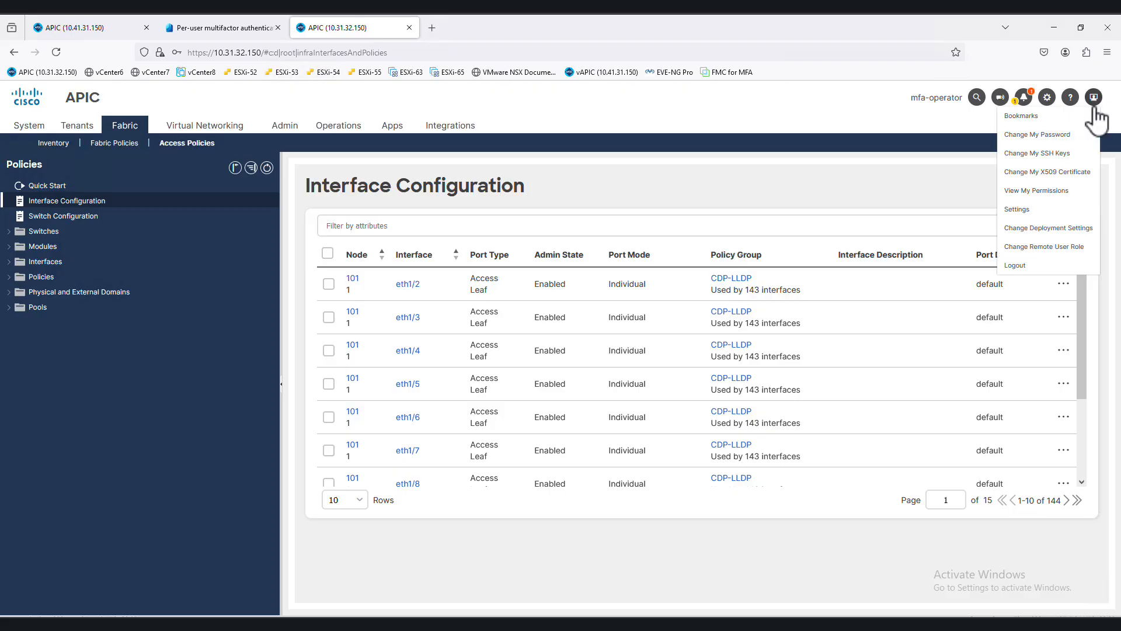
pyautogui.click(1022, 283)
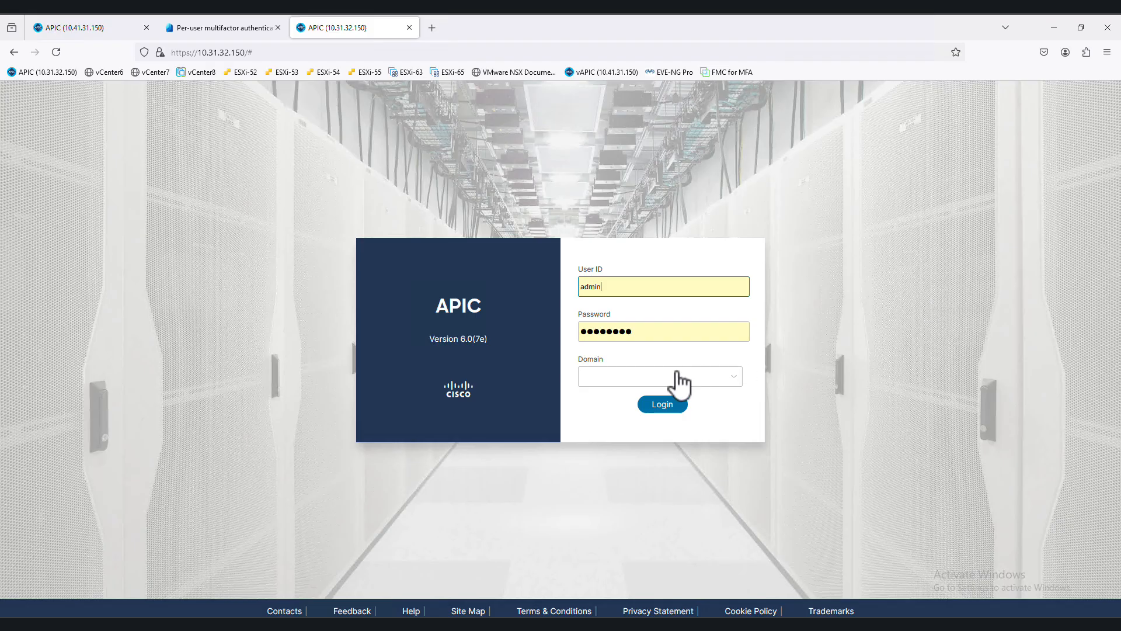
pyautogui.click(676, 374)
pyautogui.click(675, 414)
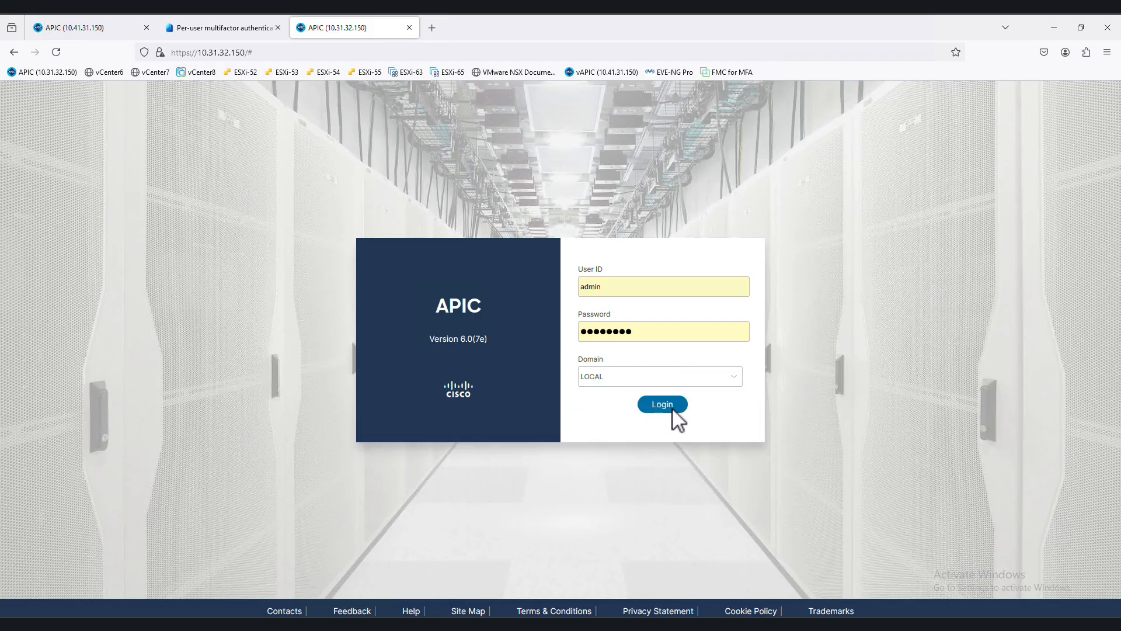
pyautogui.click(672, 407)
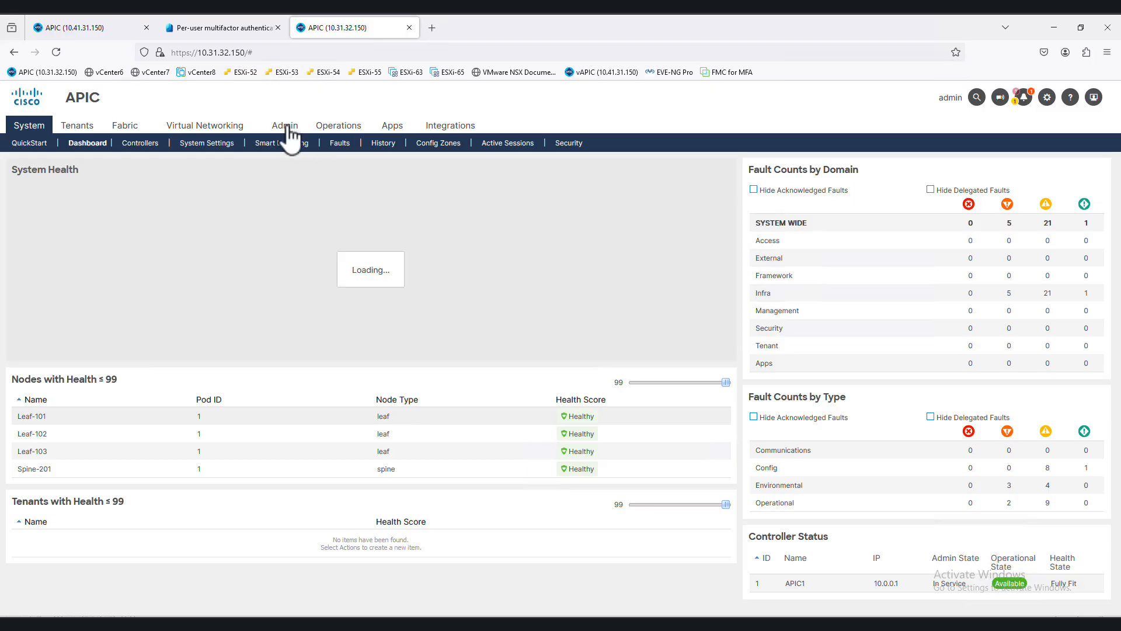
# Switch Console Authentication from Local to the TACACS login domain.
pyautogui.click(287, 126)
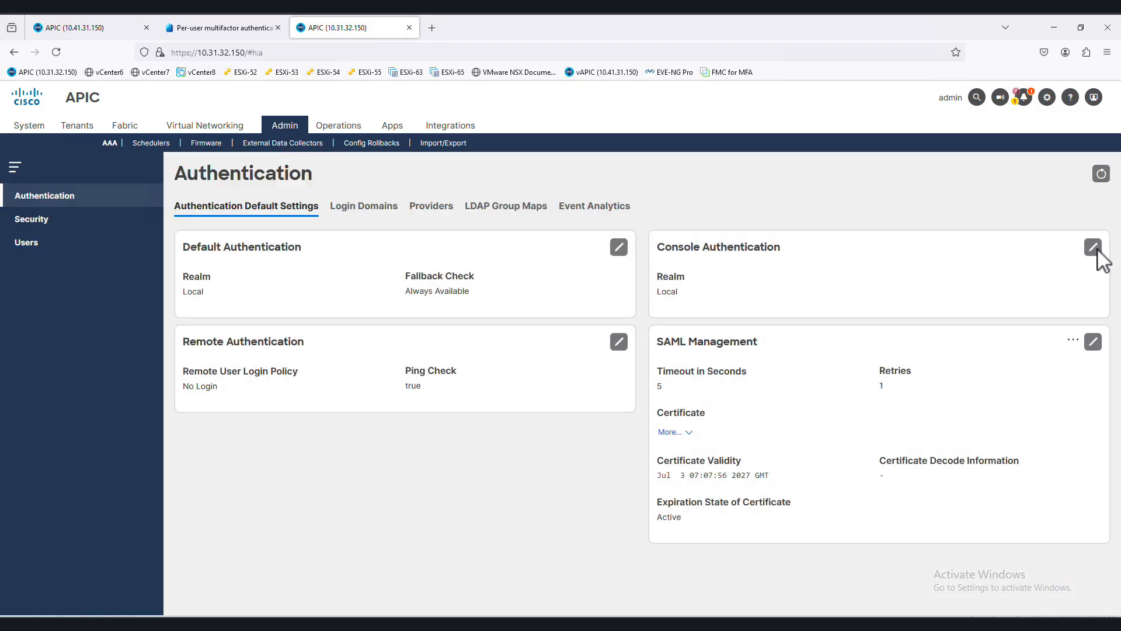
pyautogui.click(1092, 247)
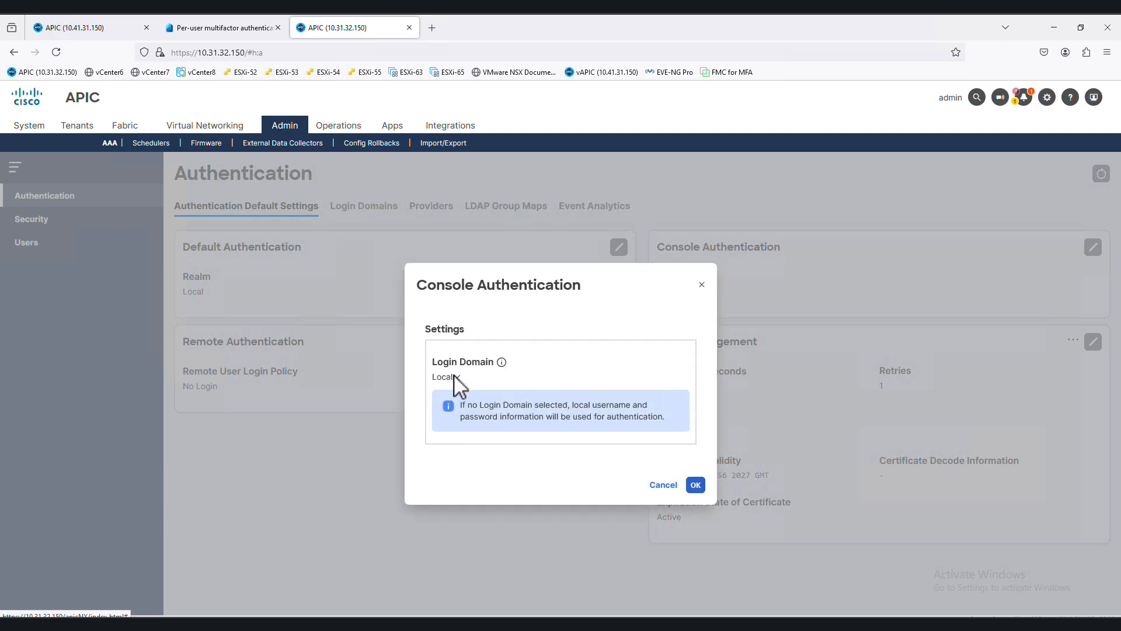
pyautogui.click(458, 377)
pyautogui.click(464, 381)
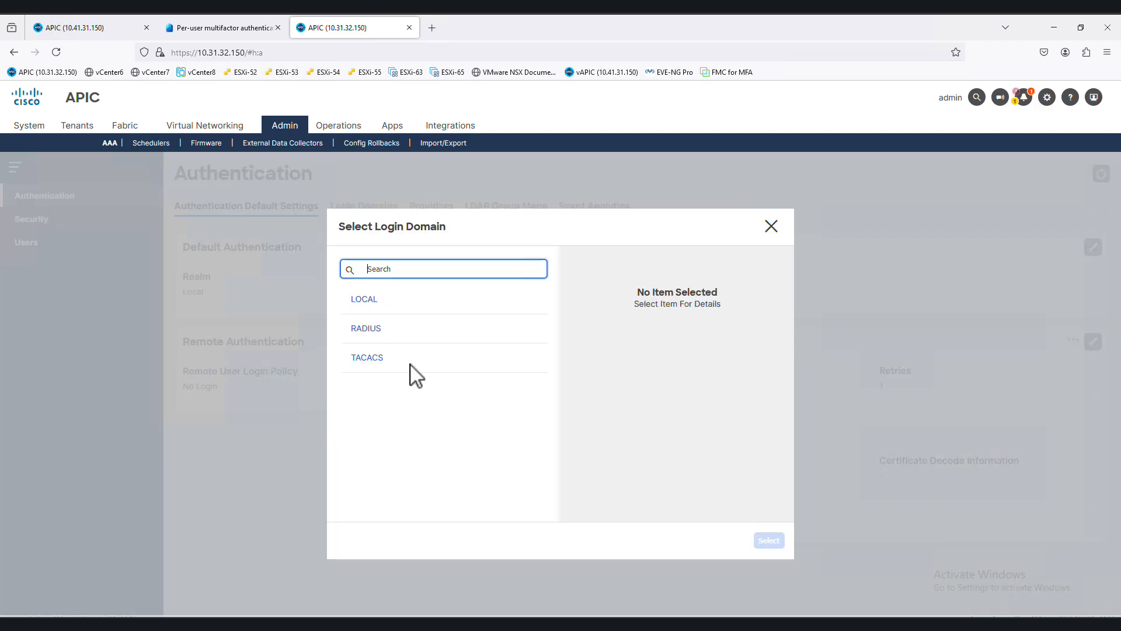
pyautogui.click(366, 358)
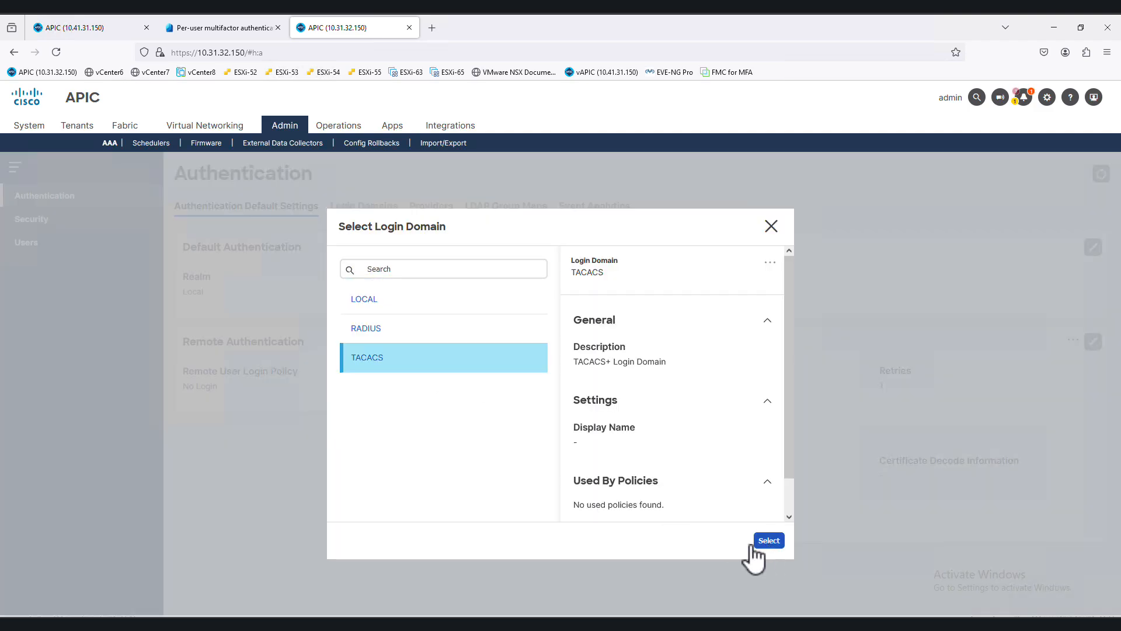
pyautogui.click(768, 540)
pyautogui.click(696, 485)
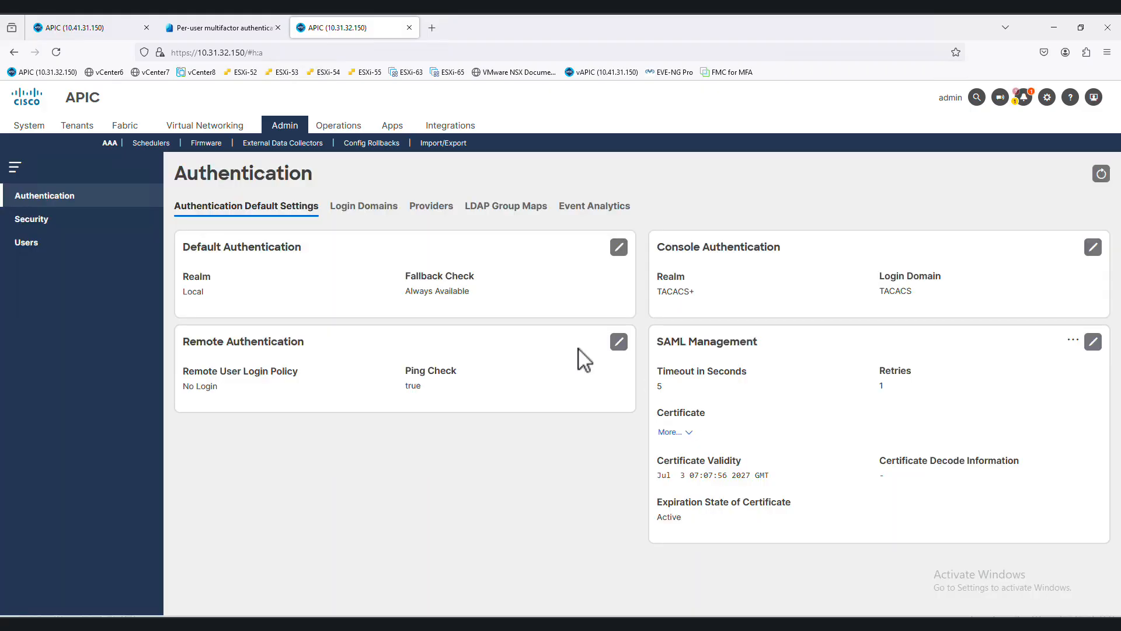
# Switch Default Authentication from Local to the TACACS login domain, then check both headings.
pyautogui.click(619, 247)
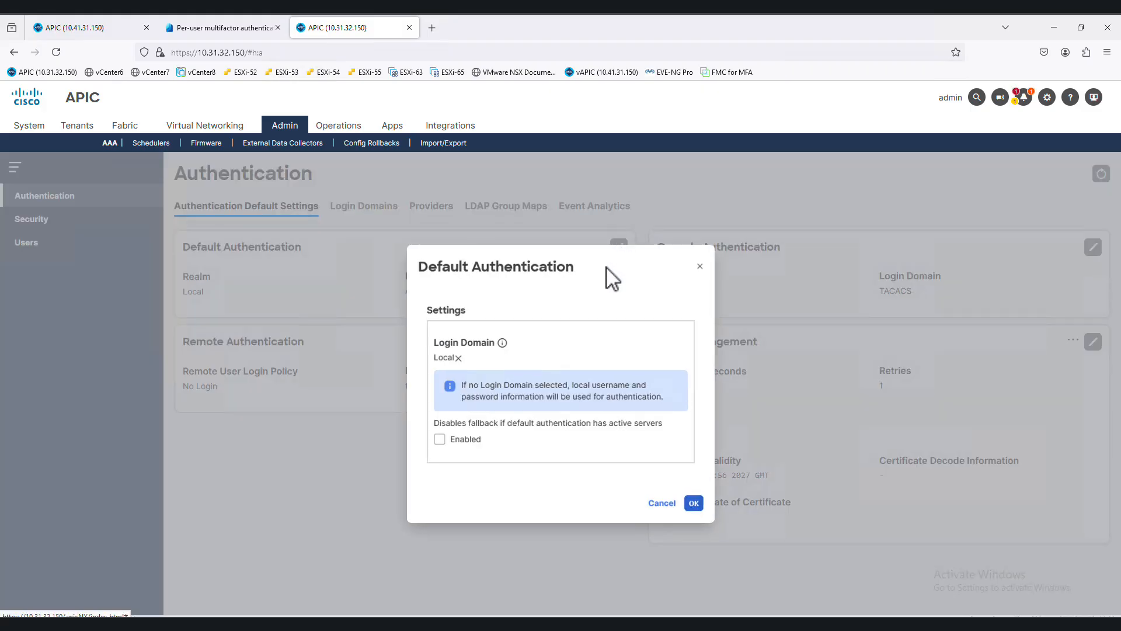
pyautogui.click(457, 357)
pyautogui.click(472, 357)
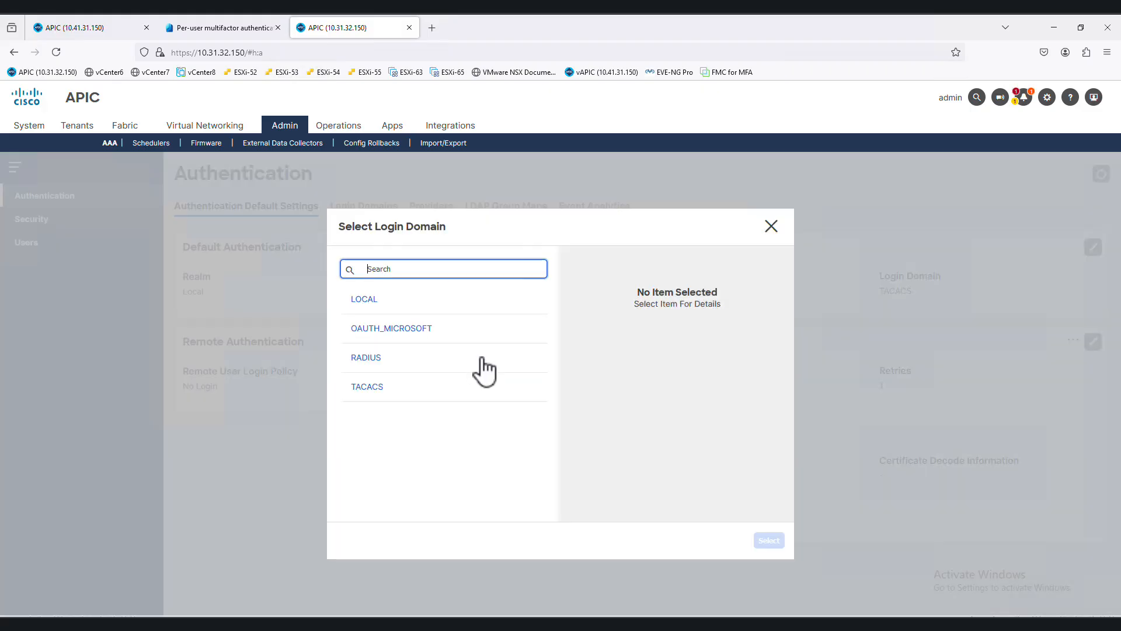
pyautogui.click(363, 388)
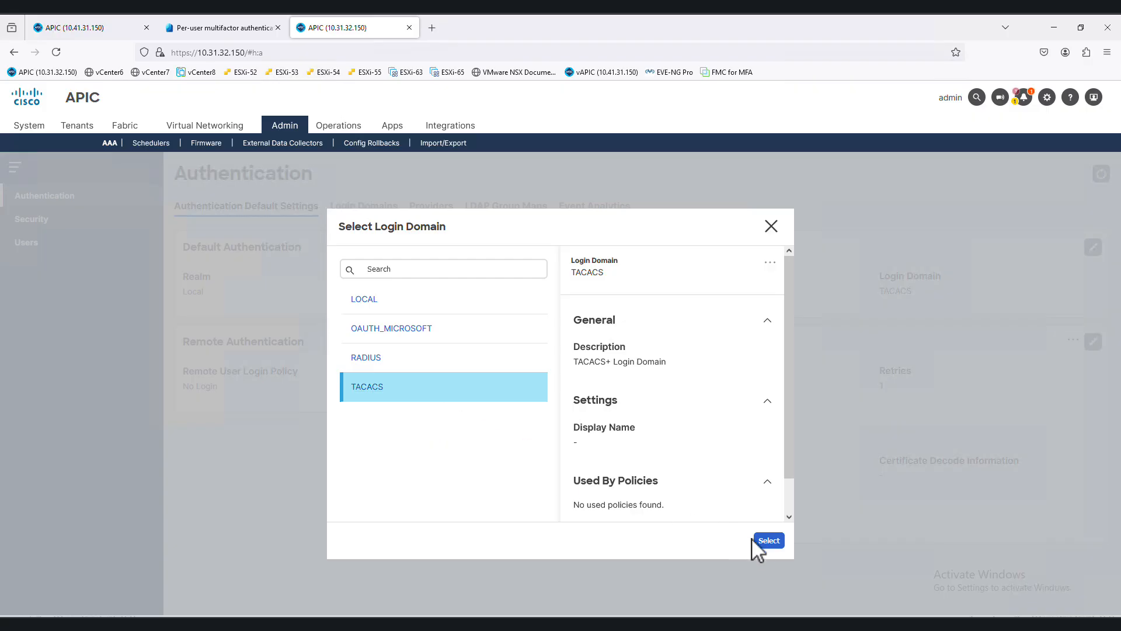
pyautogui.click(769, 540)
pyautogui.click(696, 505)
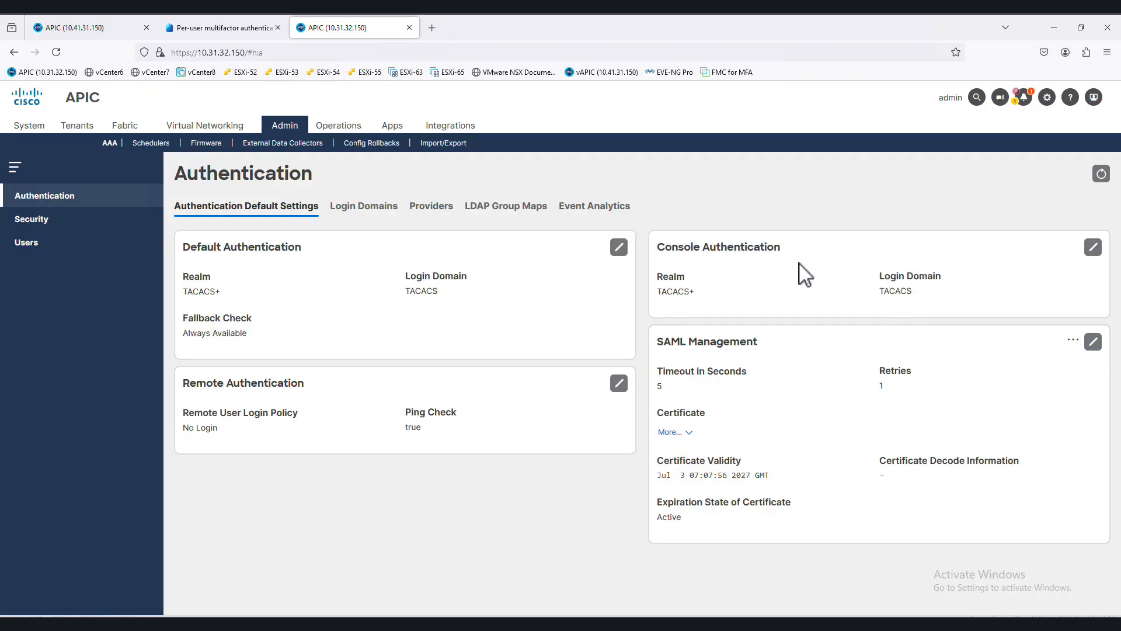
pyautogui.moveTo(735, 248); pyautogui.dragTo(656, 250)
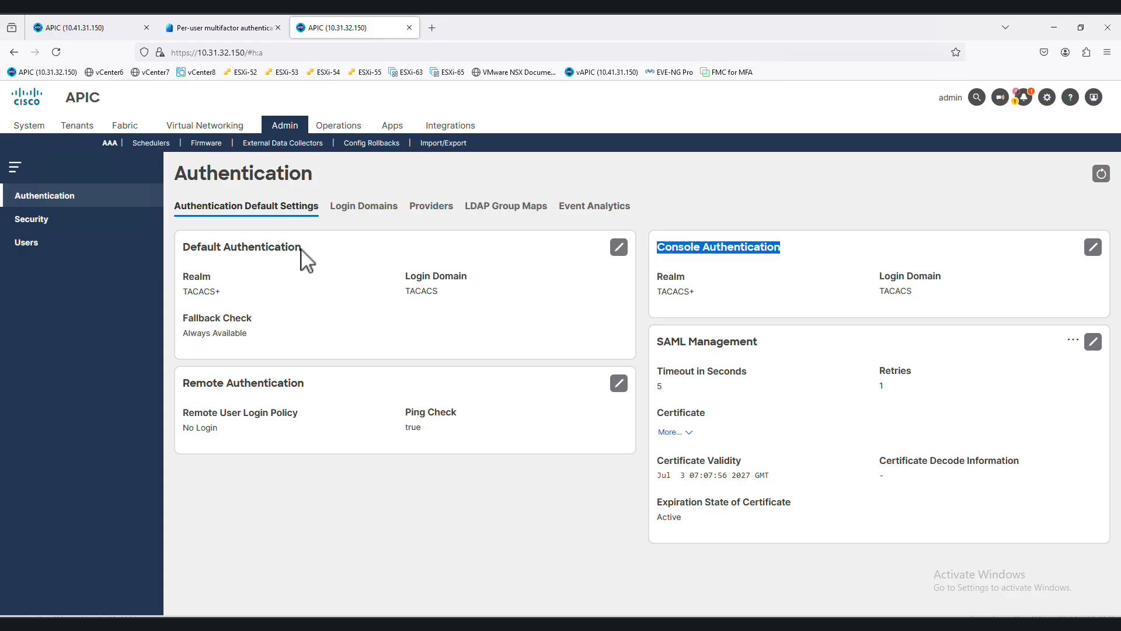
pyautogui.moveTo(300, 248); pyautogui.dragTo(182, 247)
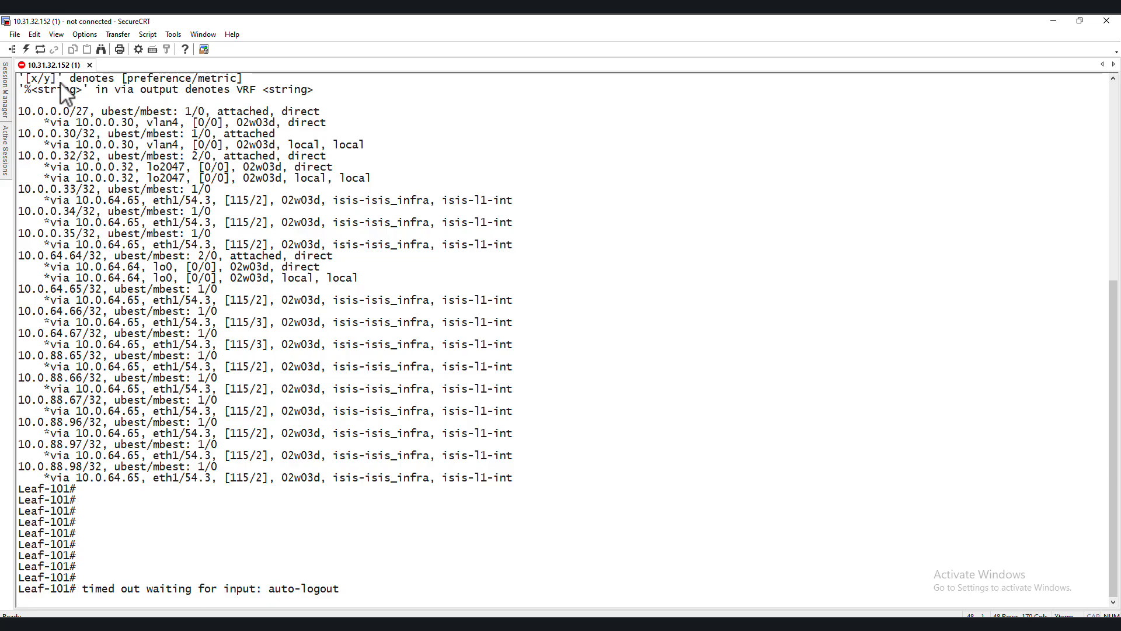
# Open a SecureCRT SSH session to Leaf-101 at 10.31.32.152 and log in as admin.
pyautogui.click(27, 49)
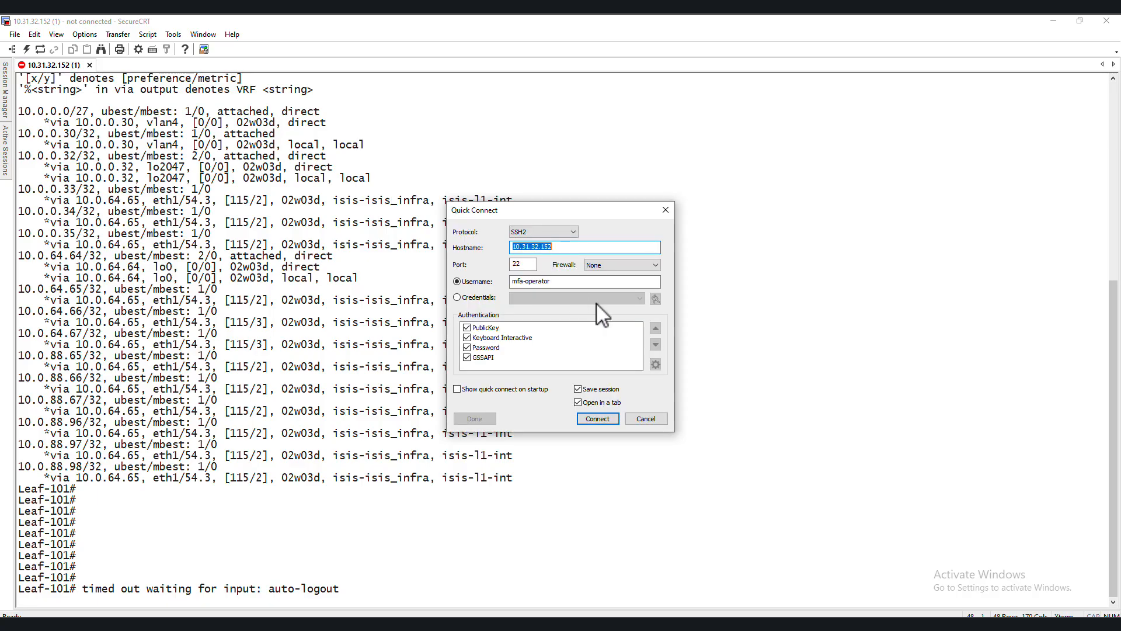
pyautogui.moveTo(559, 280); pyautogui.dragTo(535, 280)
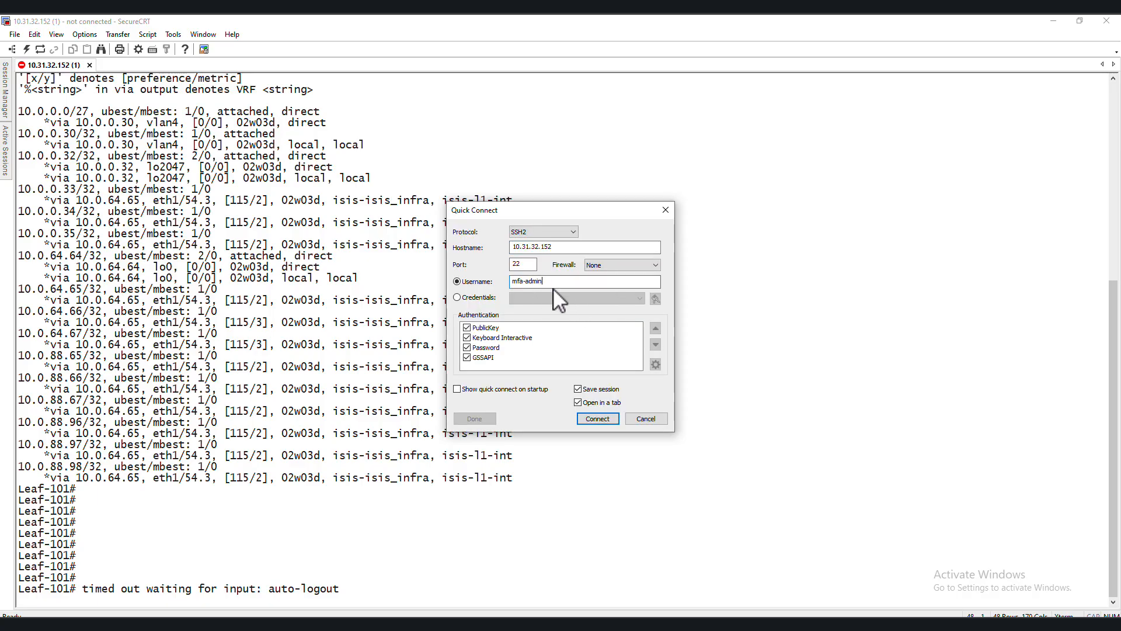
pyautogui.click(595, 420)
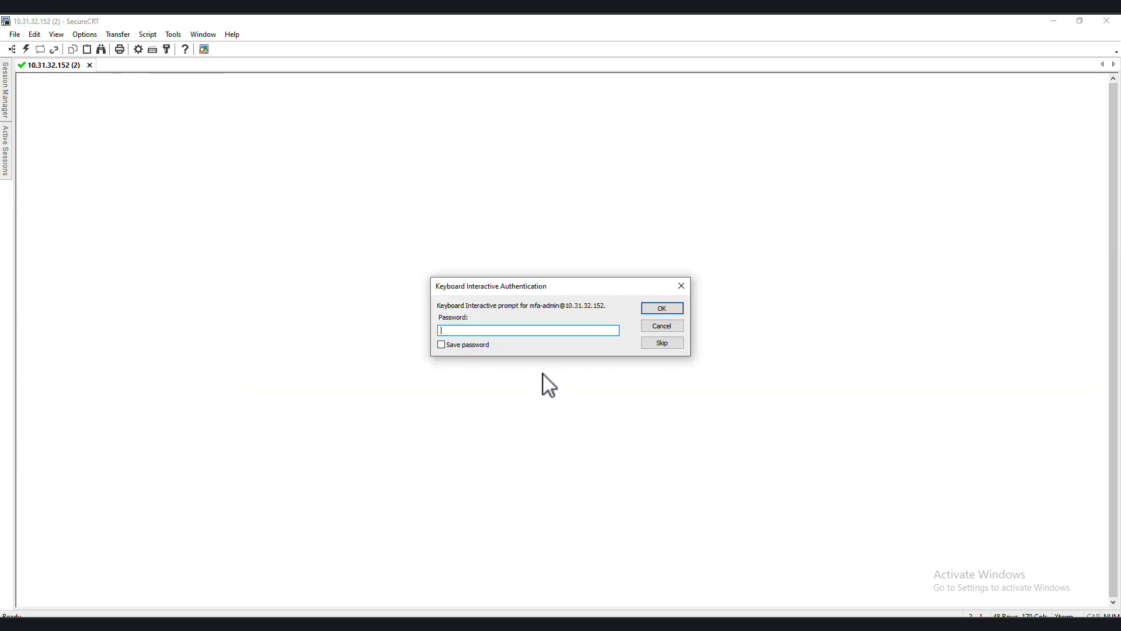
pyautogui.write('*******')
pyautogui.click(661, 309)
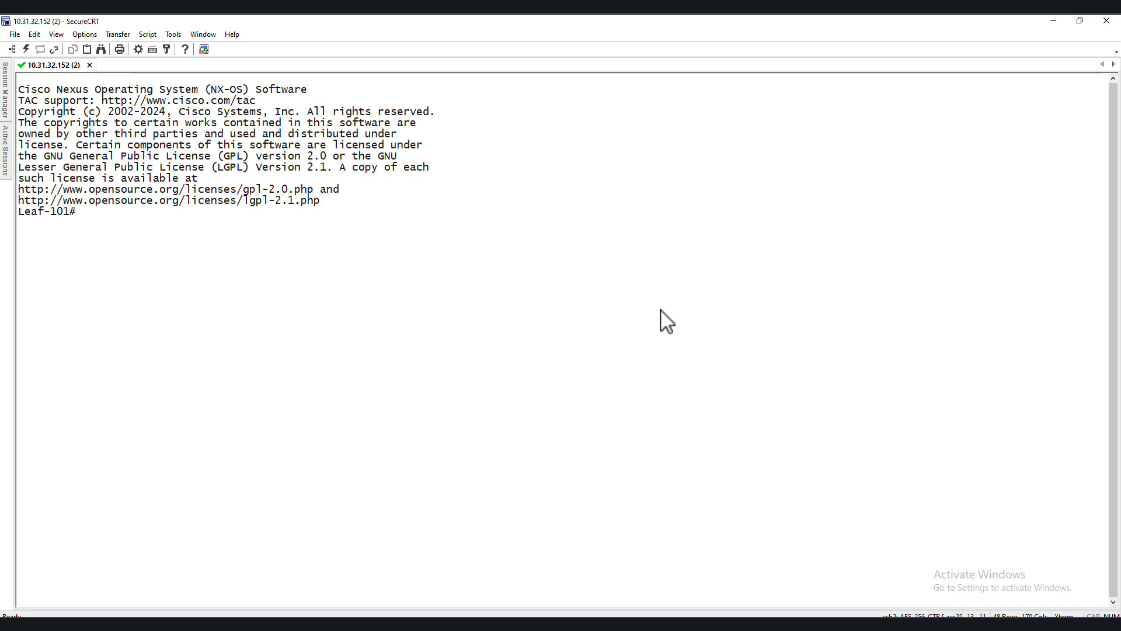
# Run show ip route vrf all to list Leaf-101's routes for every VRF.
pyautogui.write('show ip route vrf')
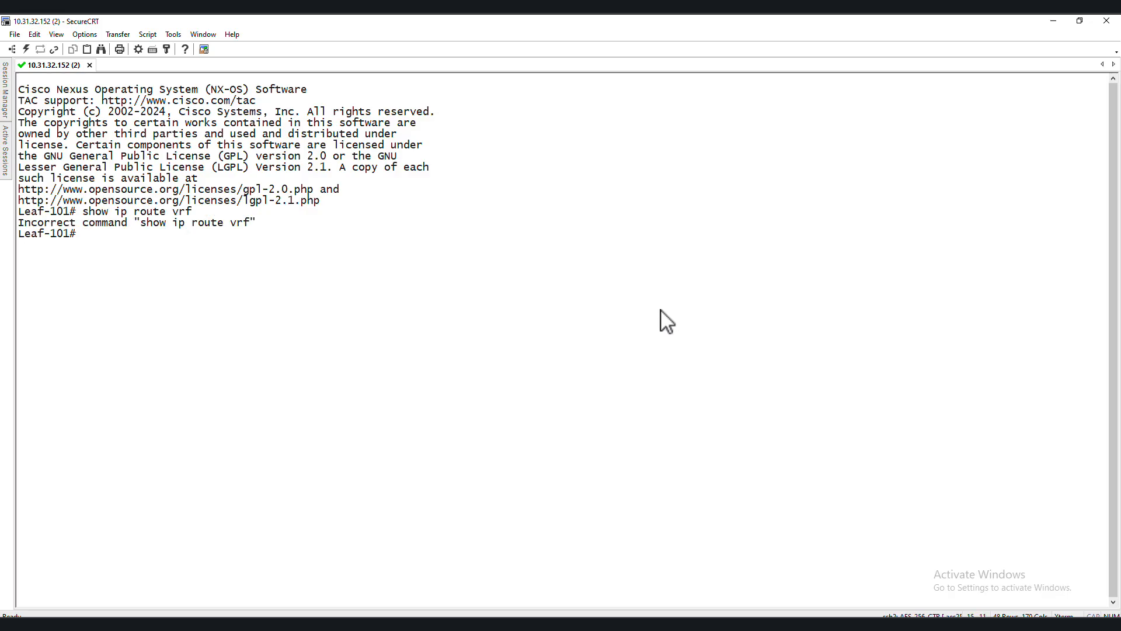
pyautogui.press('Up')
pyautogui.write('all')
pyautogui.press('Return')
pyautogui.press('Return')
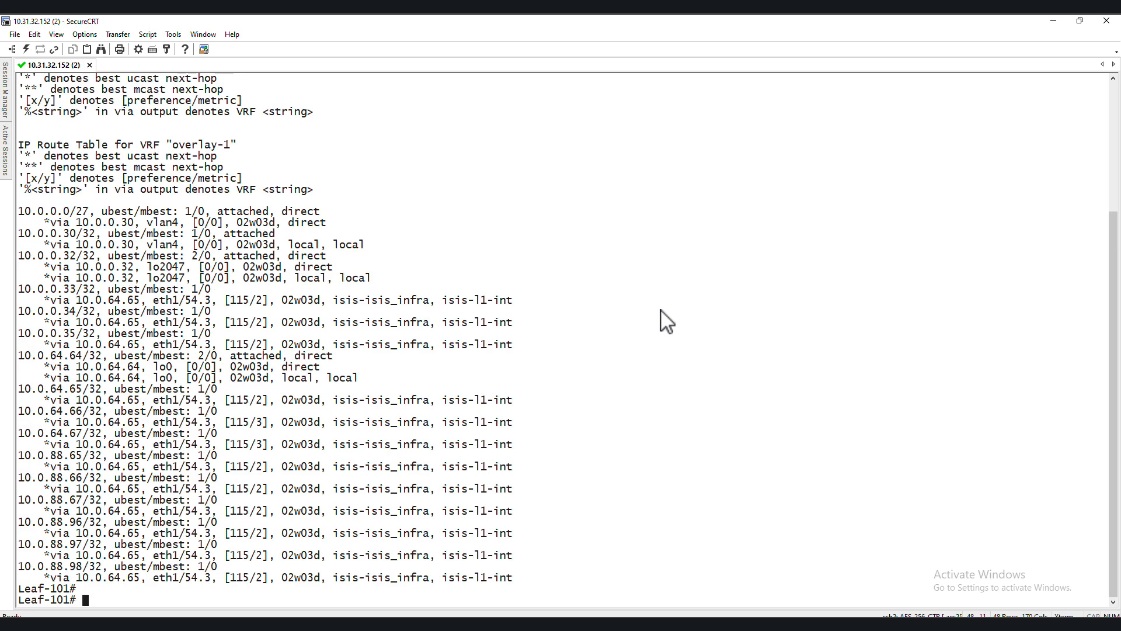
pyautogui.write('show interface e1/1')
pyautogui.press('Return')
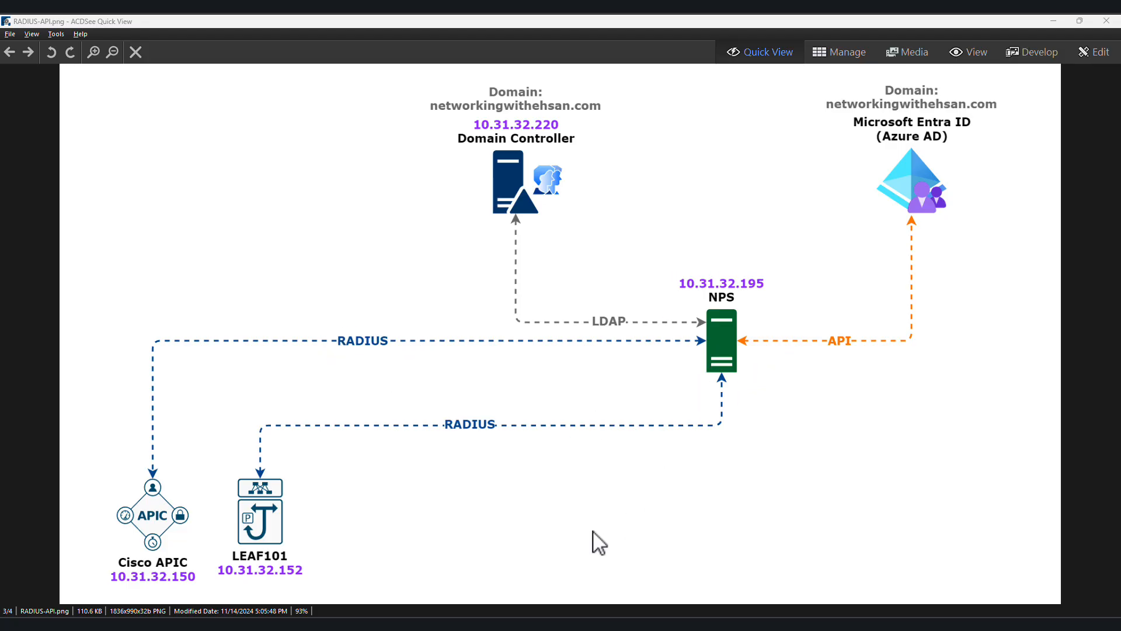
# Add APIC at 10.31.32.150 as a new RADIUS client with its shared secret.
pyautogui.moveTo(552, 607)
pyautogui.click(571, 574)
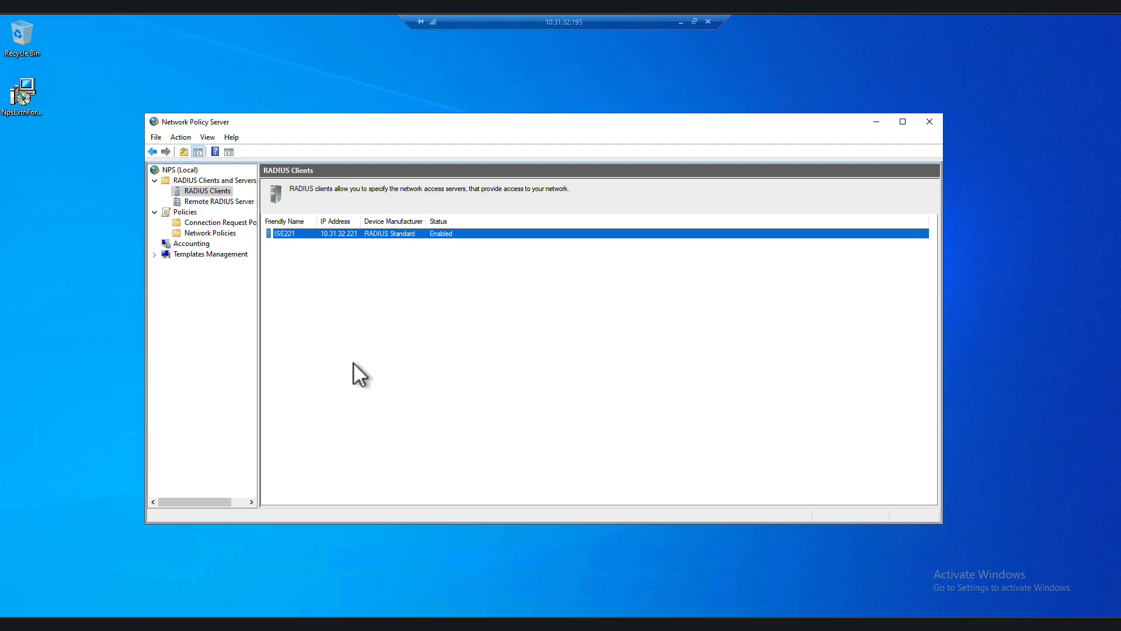
pyautogui.rightClick(215, 193)
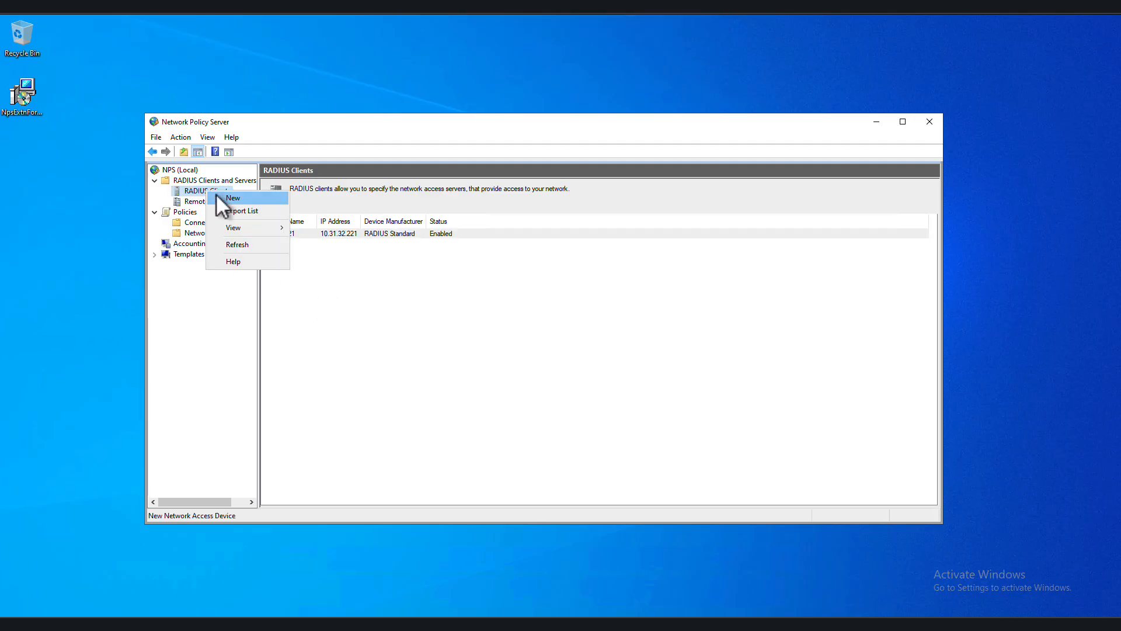
pyautogui.click(232, 198)
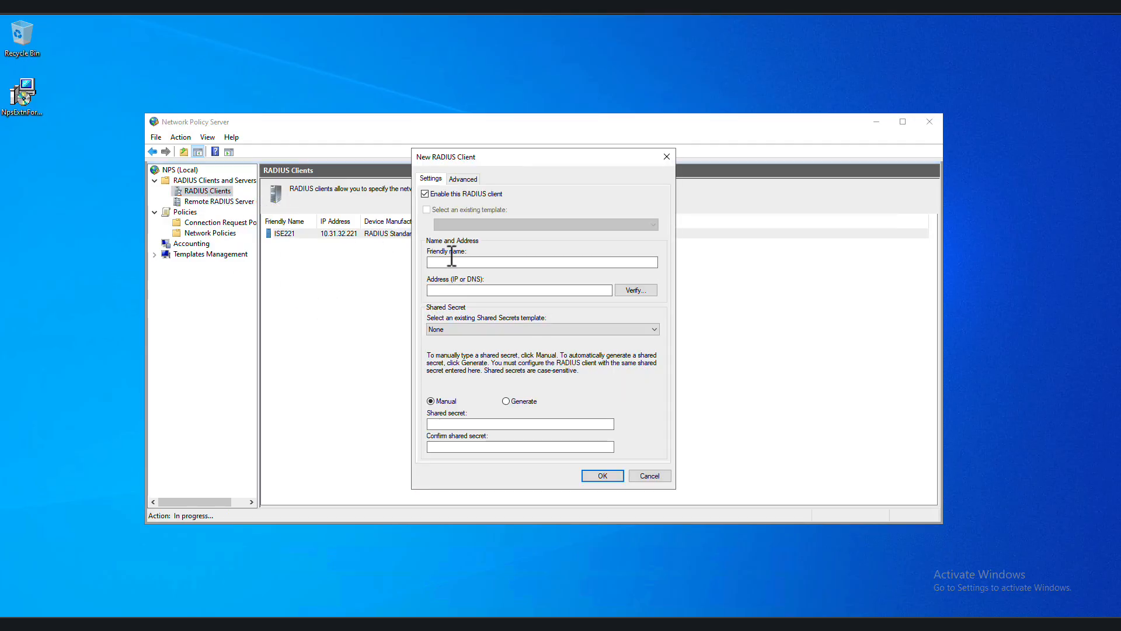
pyautogui.write('APIC')
pyautogui.click(486, 289)
pyautogui.write('10.31.32.1')
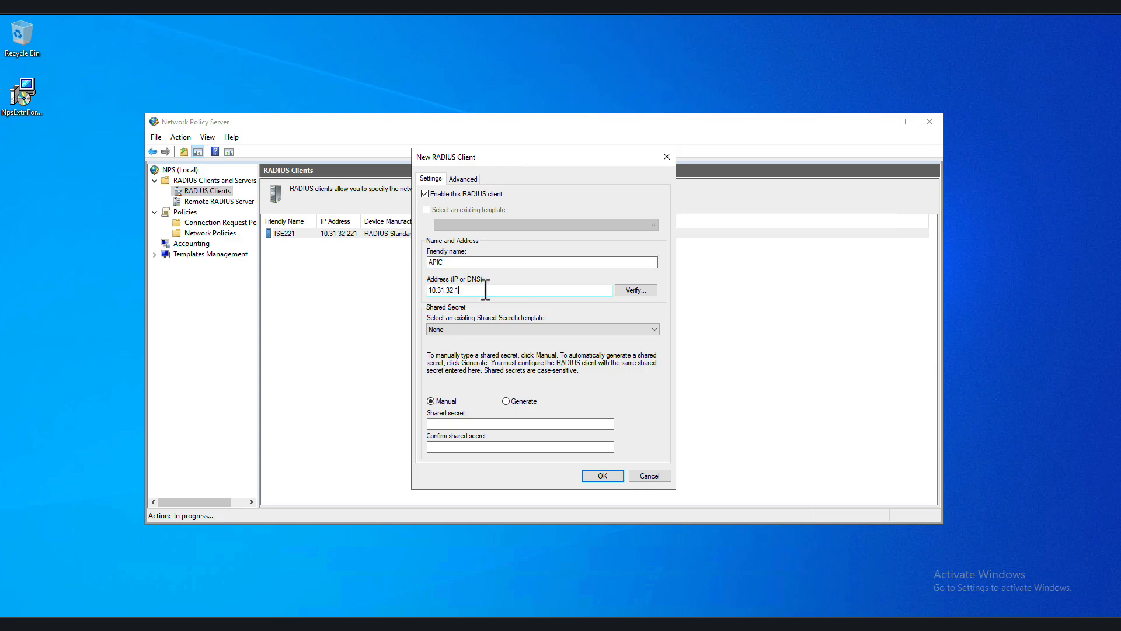
pyautogui.write('50')
pyautogui.click(465, 424)
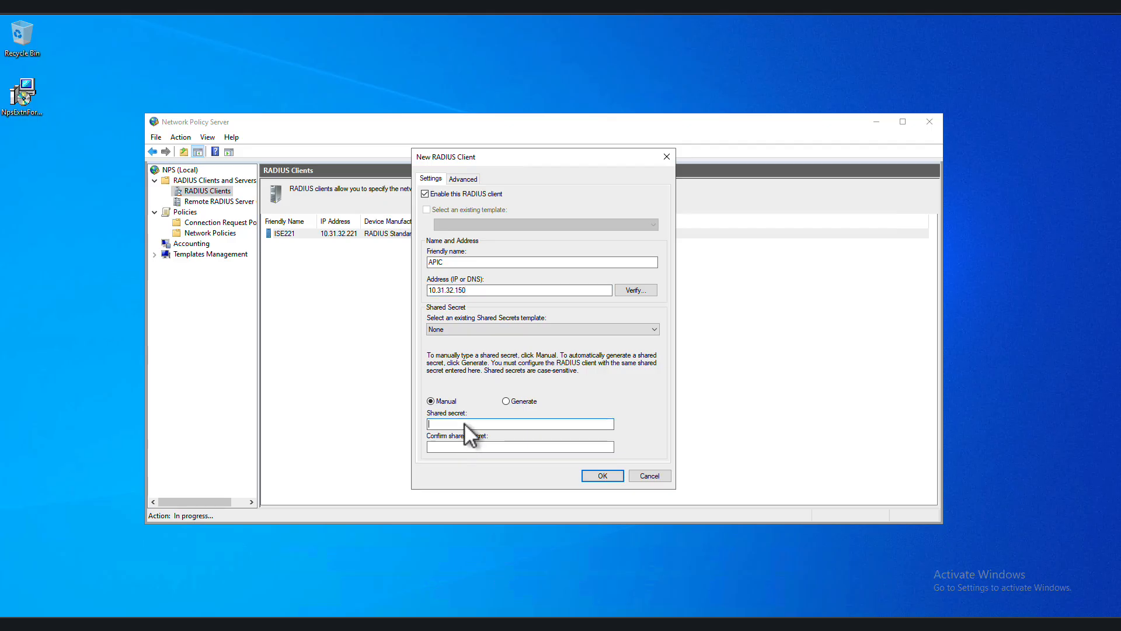
pyautogui.press('Tab')
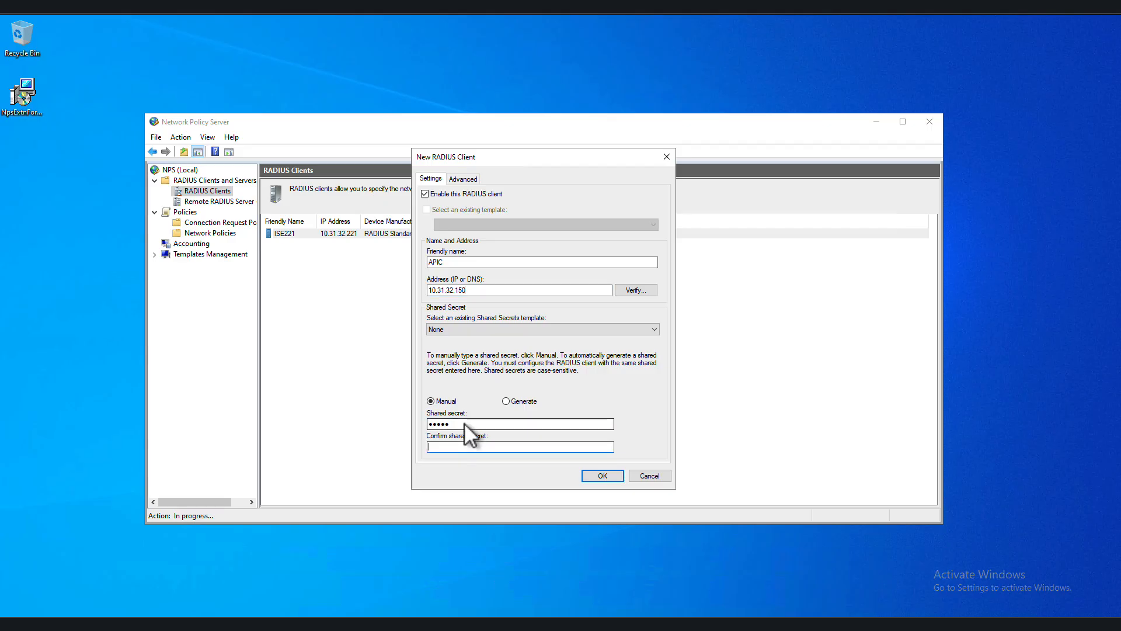
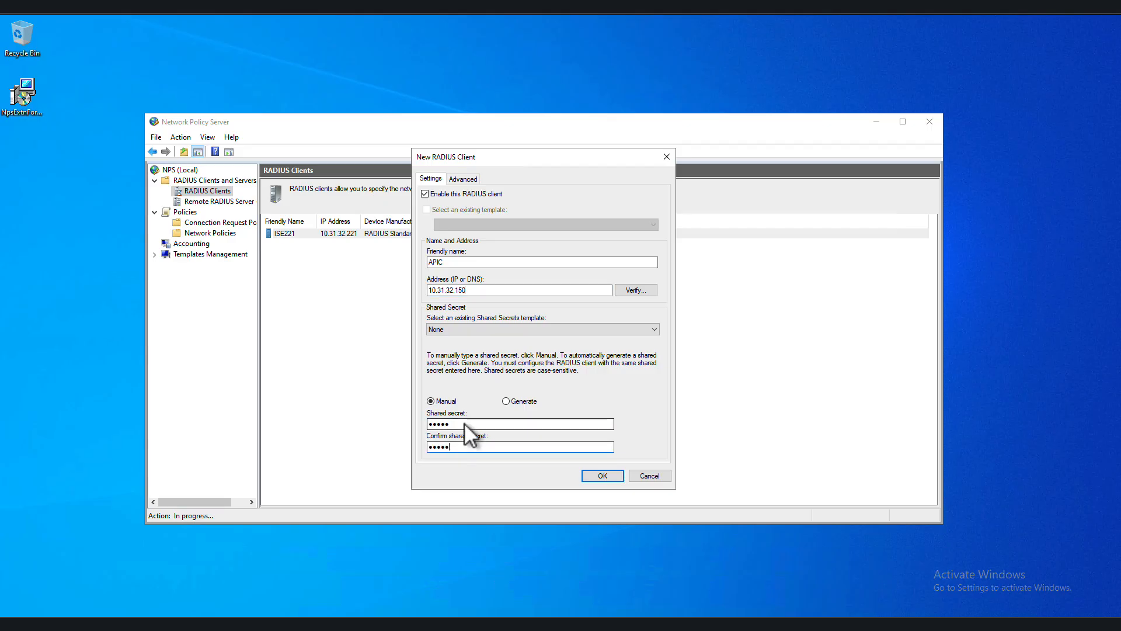
pyautogui.click(464, 178)
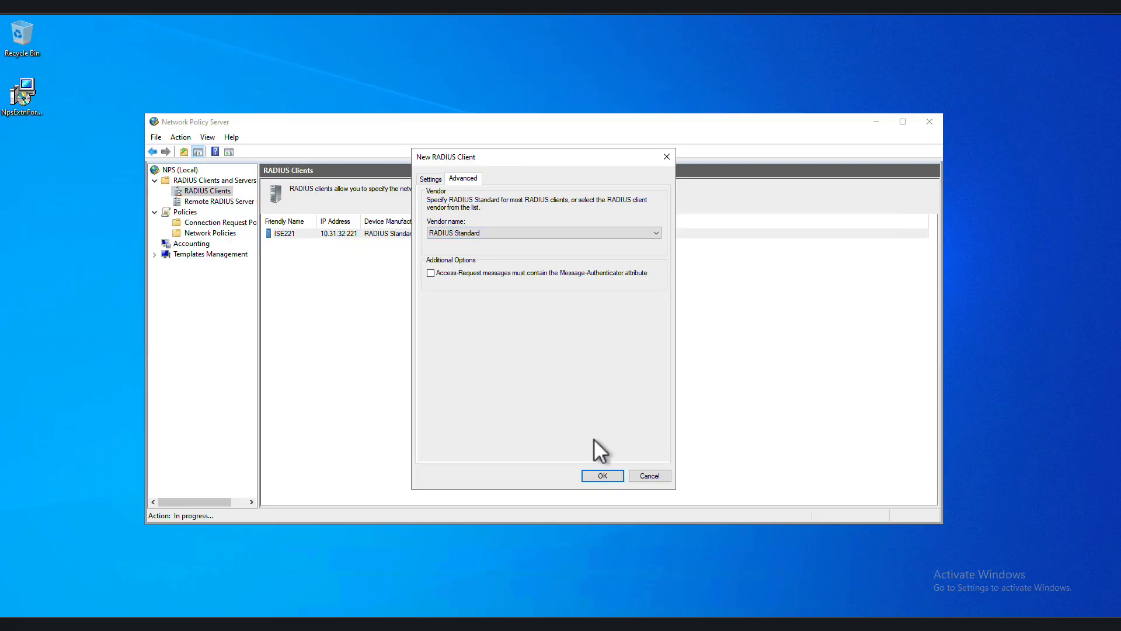
pyautogui.click(601, 475)
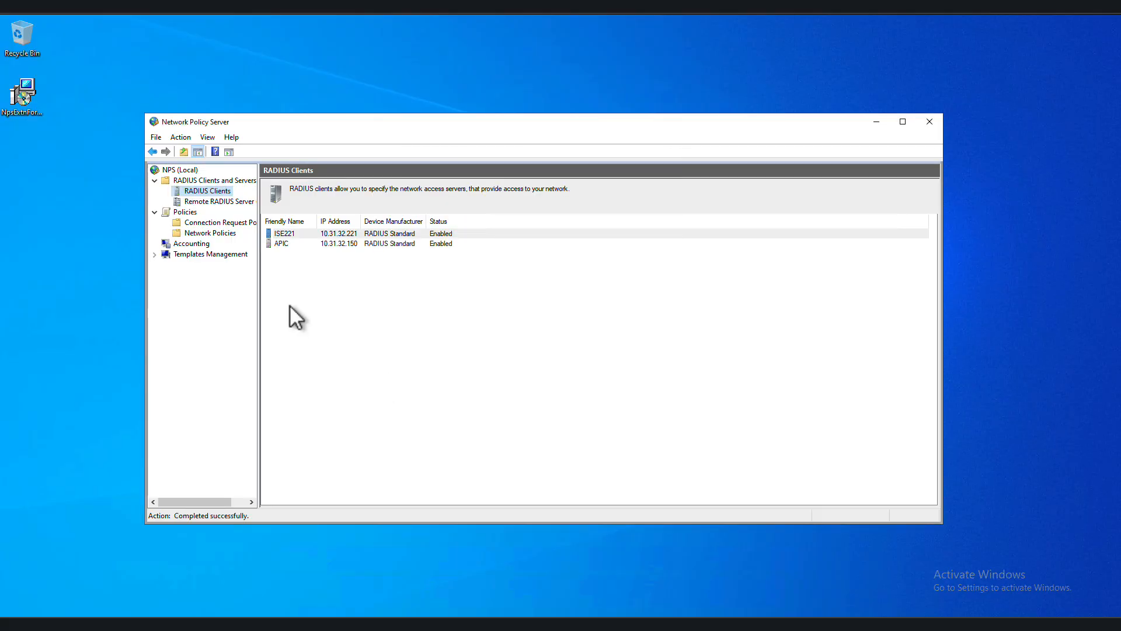
# Add LEAF101 at 10.31.32.152 as a RADIUS client with the same shared secret.
pyautogui.rightClick(205, 189)
pyautogui.click(240, 199)
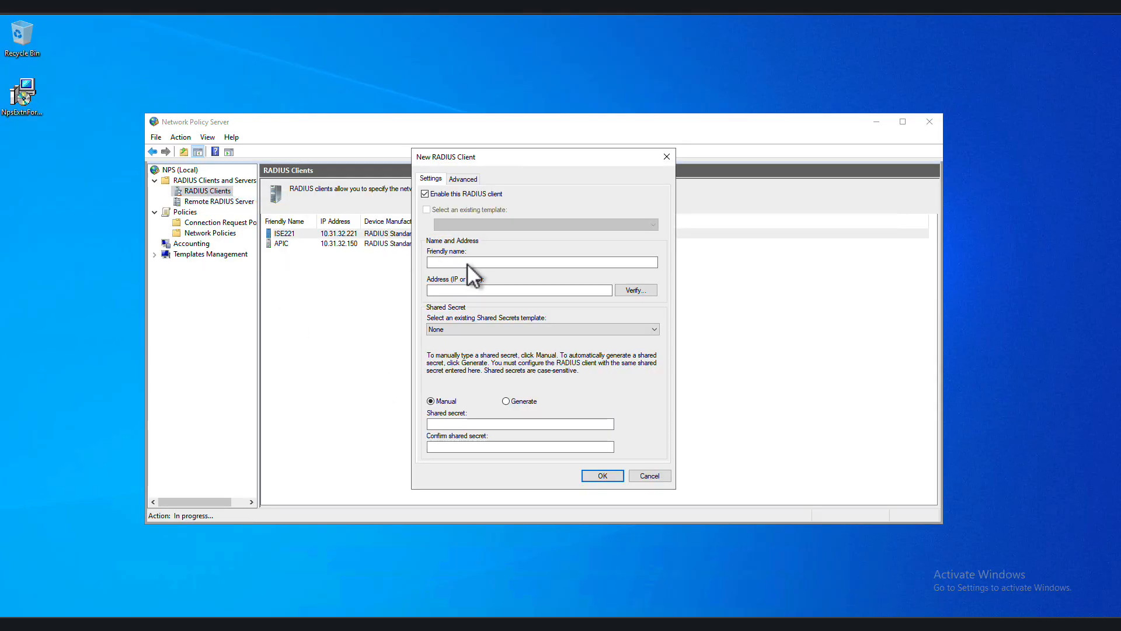
pyautogui.write('LEAF101')
pyautogui.click(505, 290)
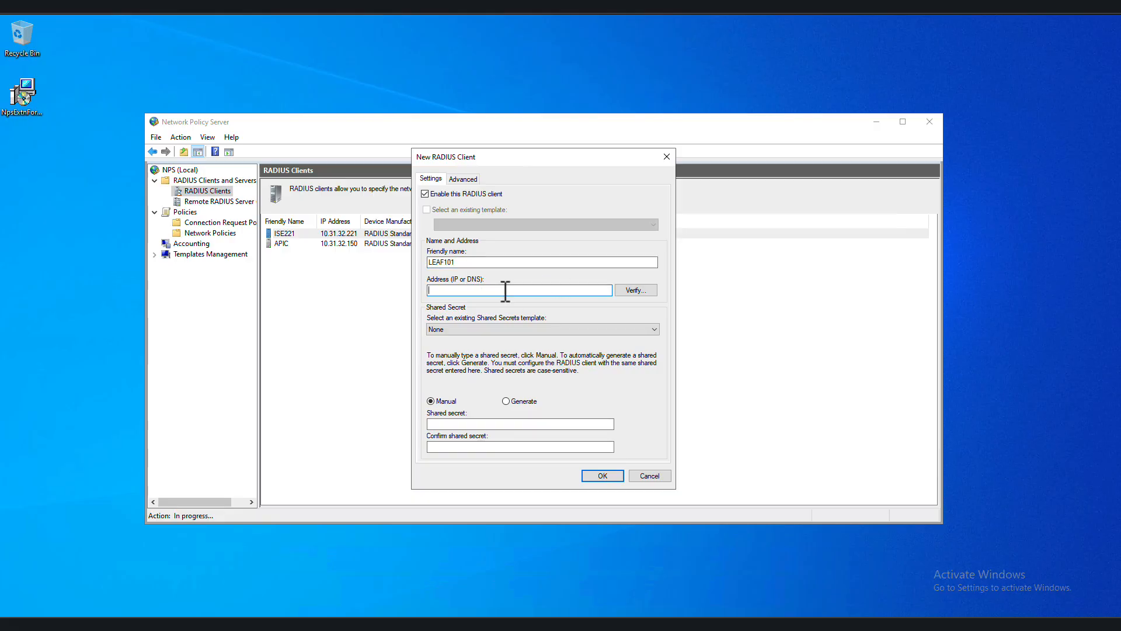
pyautogui.write('10.31.32.152')
pyautogui.click(454, 424)
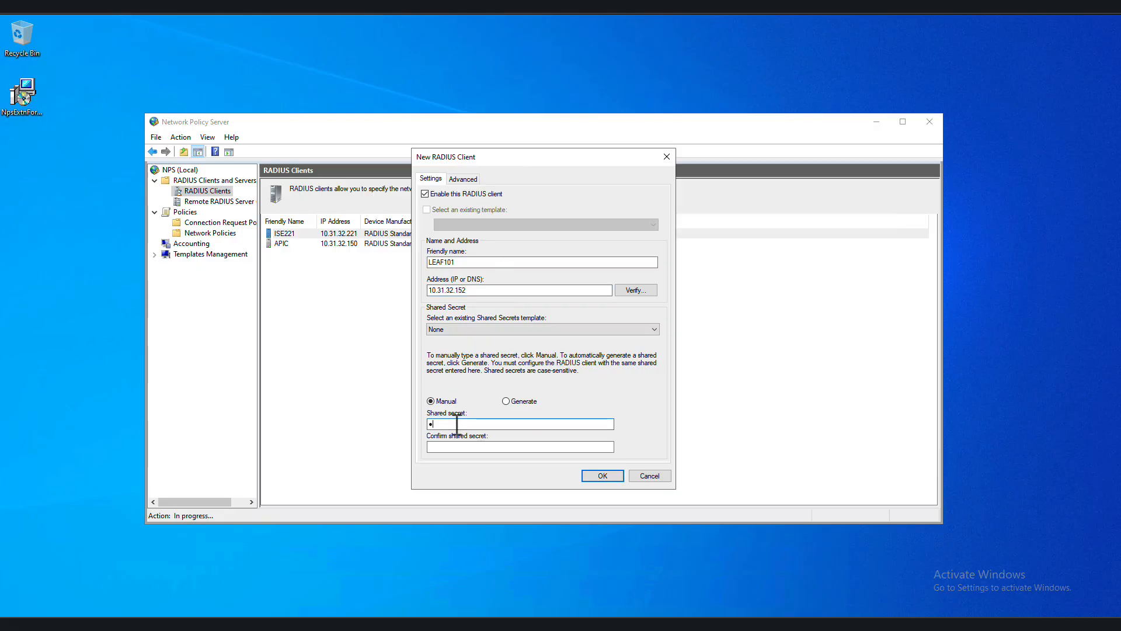
pyautogui.press('Tab')
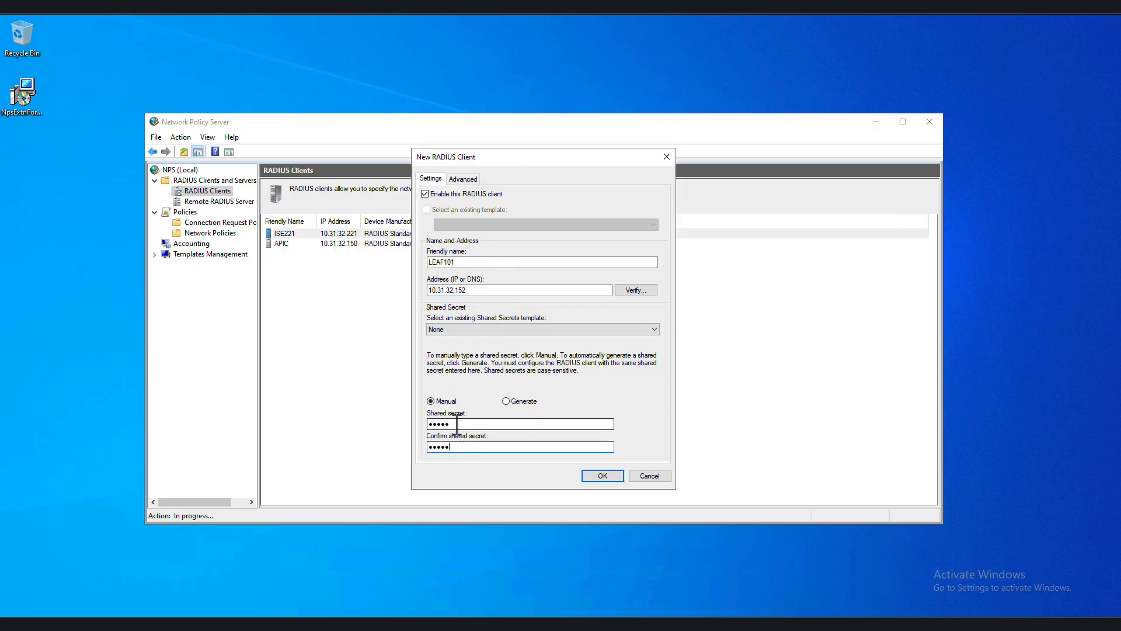
pyautogui.click(463, 179)
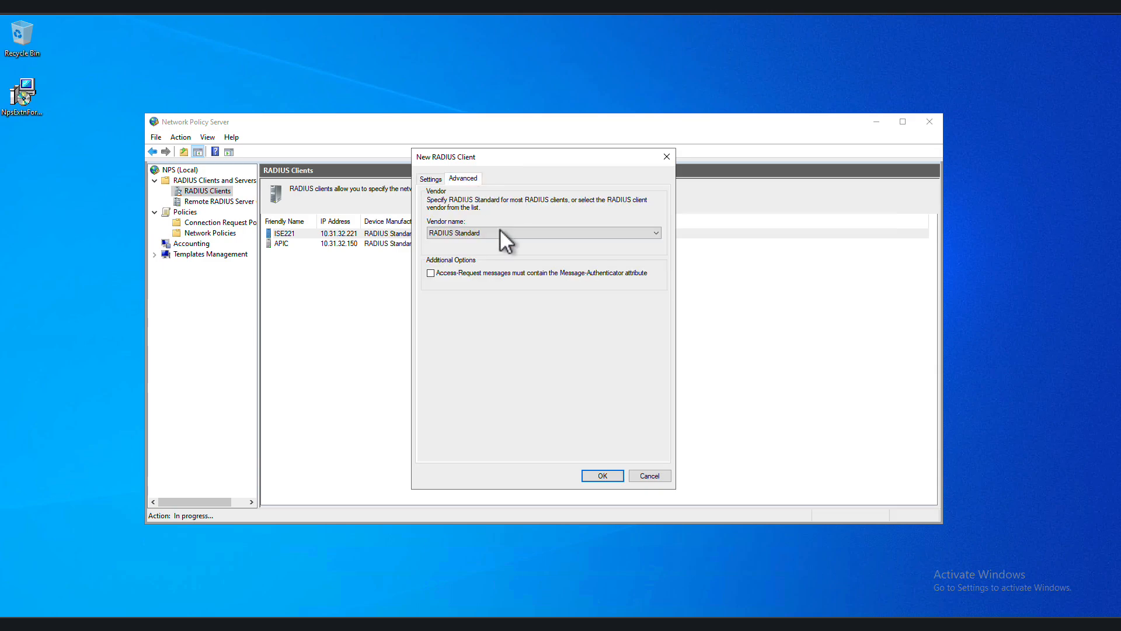
pyautogui.click(601, 475)
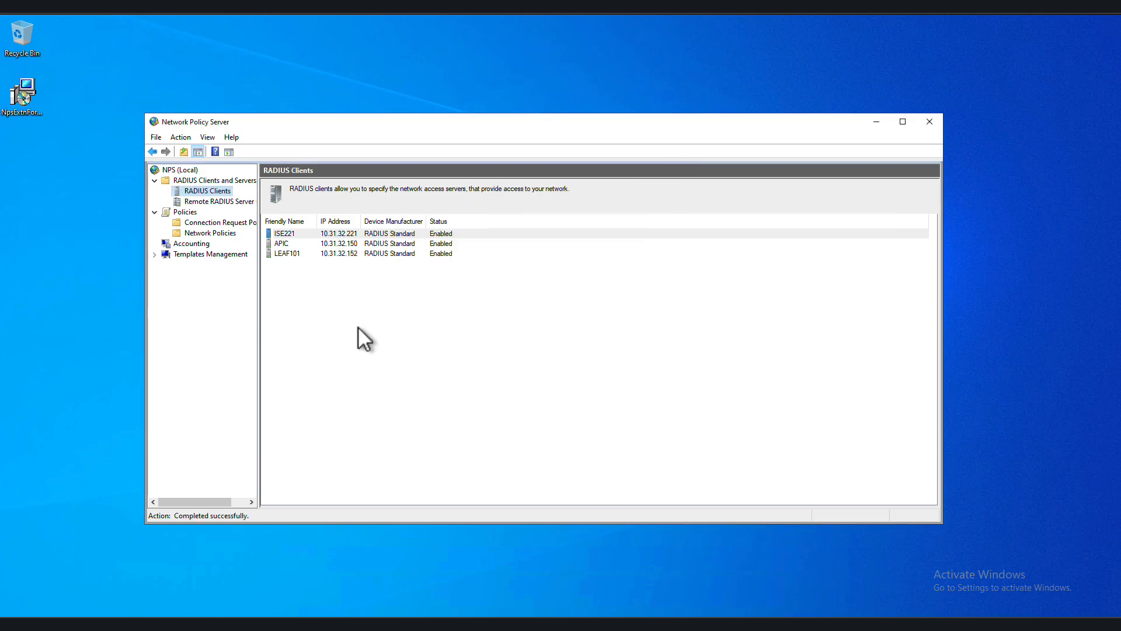
# Disable the ISE221 RADIUS client and the ISE221-Policy connection request policy.
pyautogui.click(303, 233)
pyautogui.rightClick(305, 232)
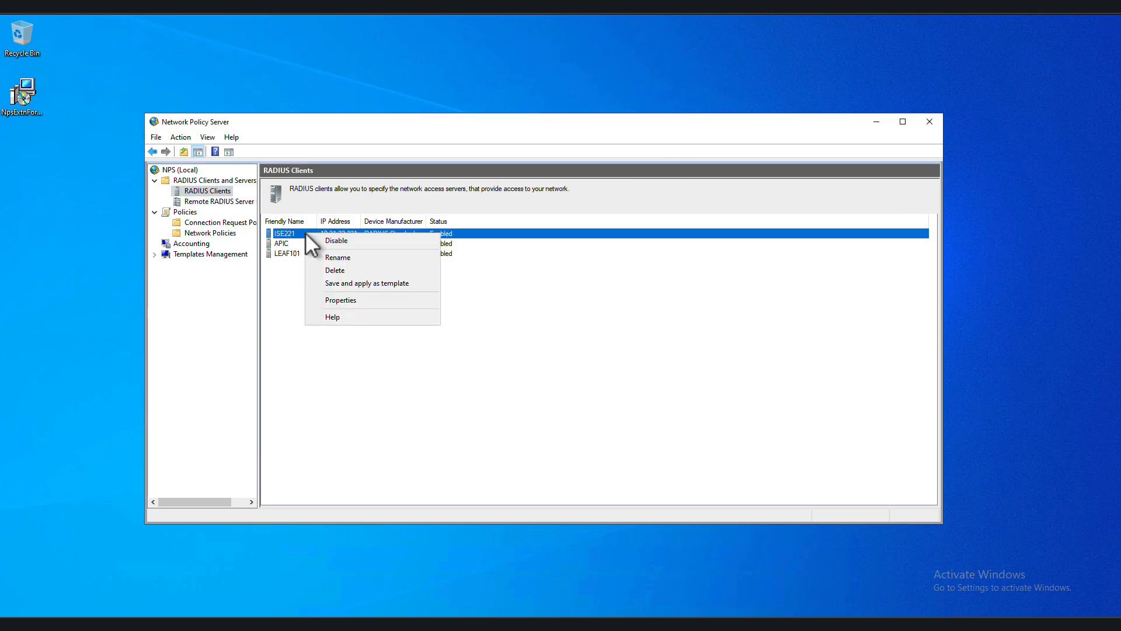
pyautogui.click(332, 240)
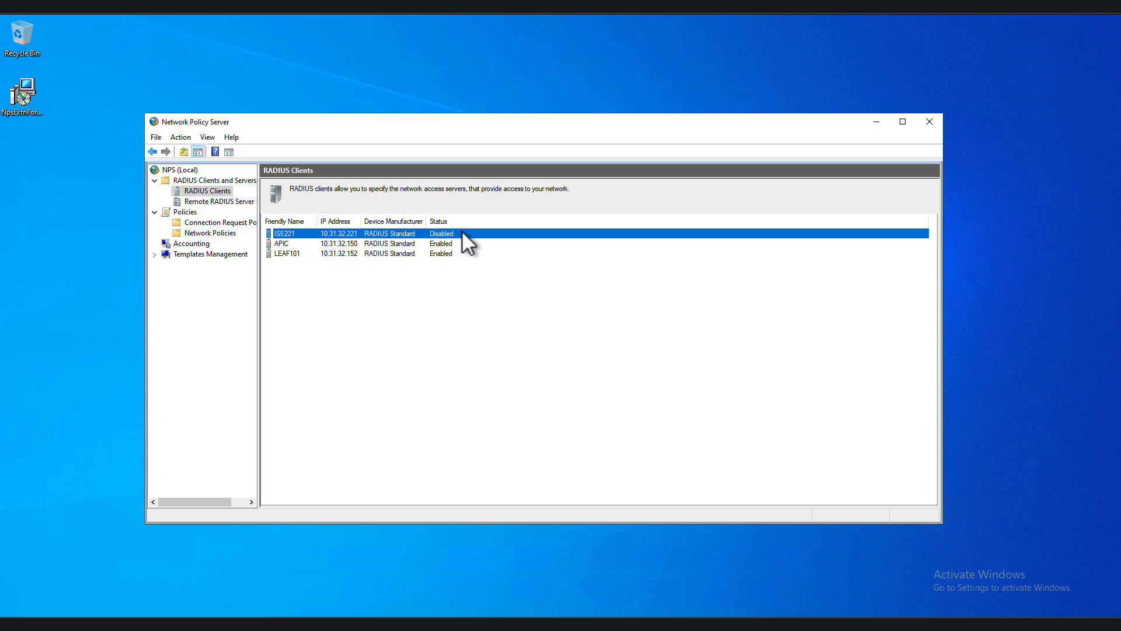
pyautogui.click(420, 244)
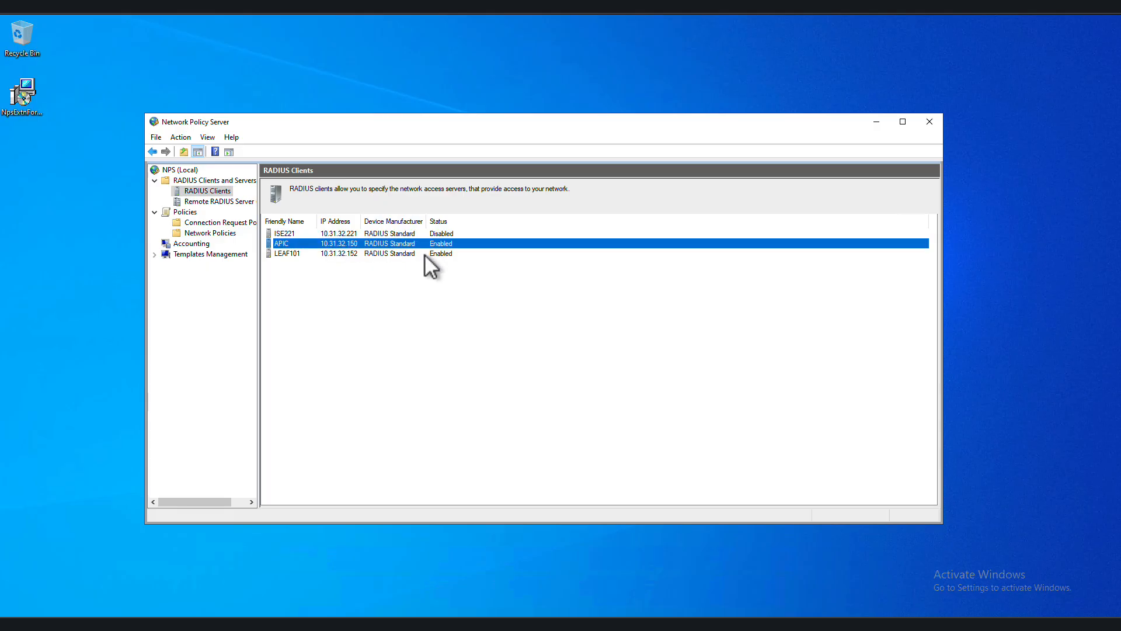
pyautogui.click(425, 254)
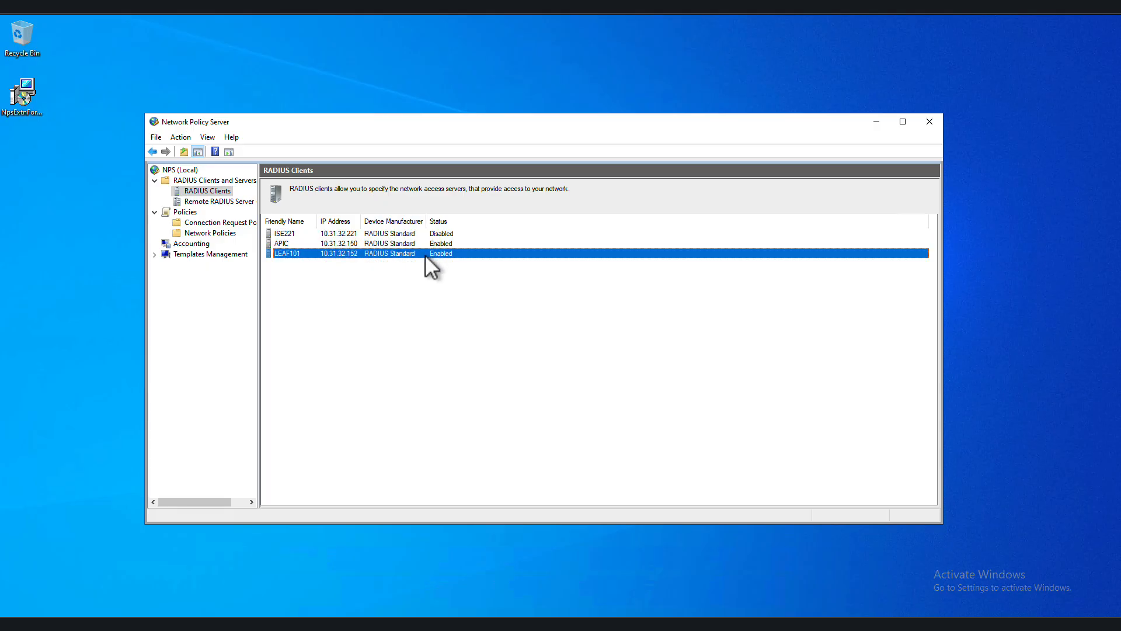
pyautogui.click(194, 222)
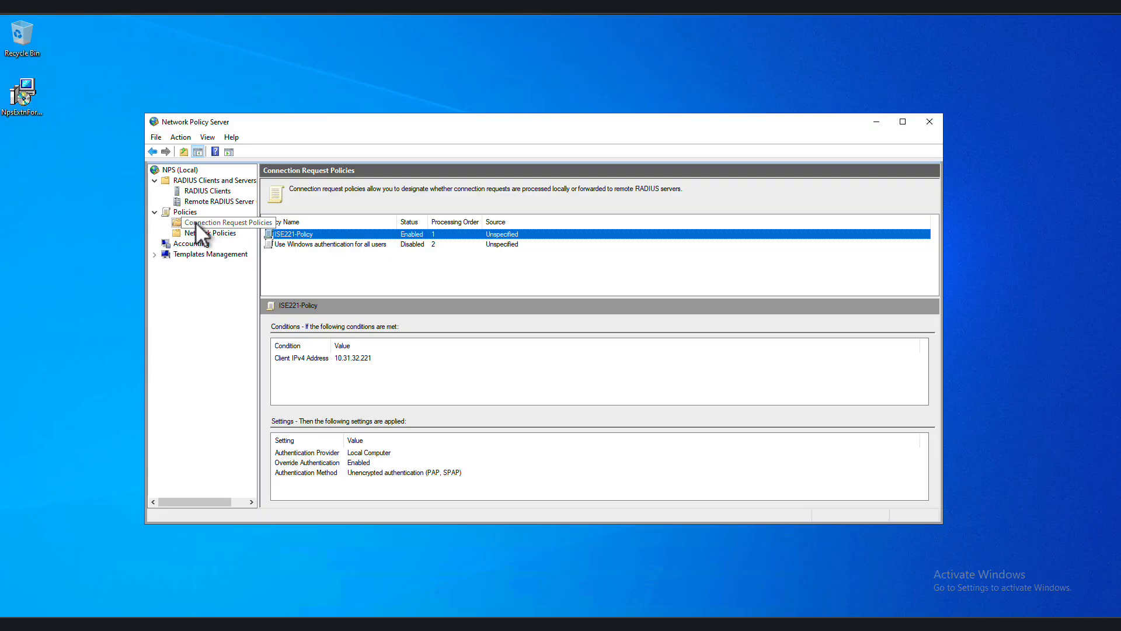
pyautogui.rightClick(299, 231)
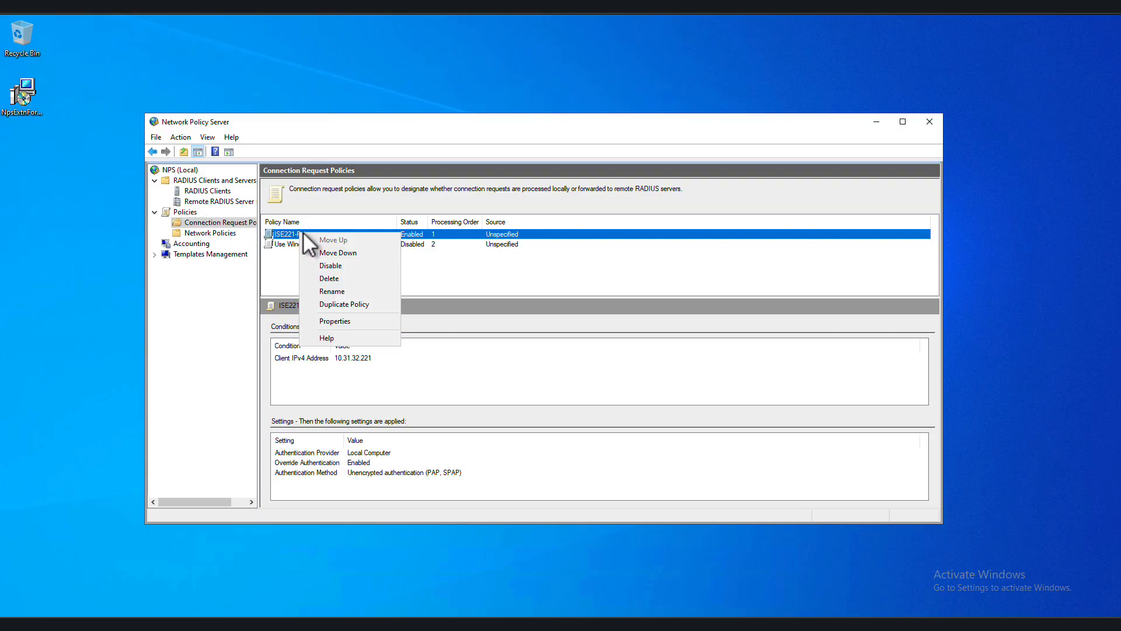
pyautogui.click(333, 265)
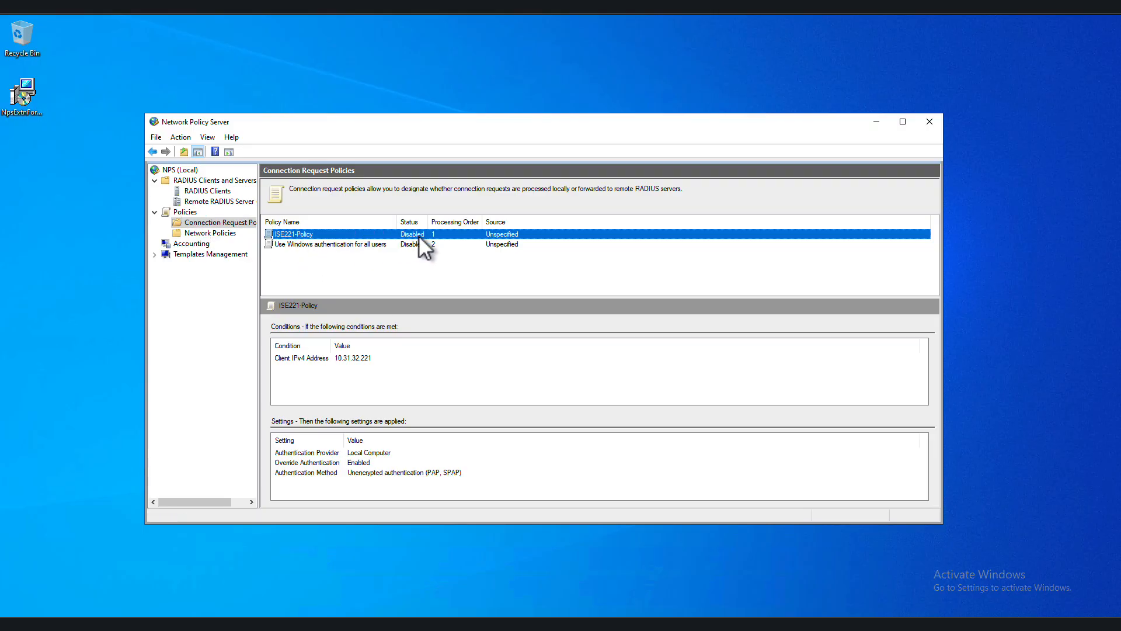
# Start a connection request policy named ACI-Devices-Policy with condition NAS Identifier APICSecurityManager.
pyautogui.rightClick(244, 222)
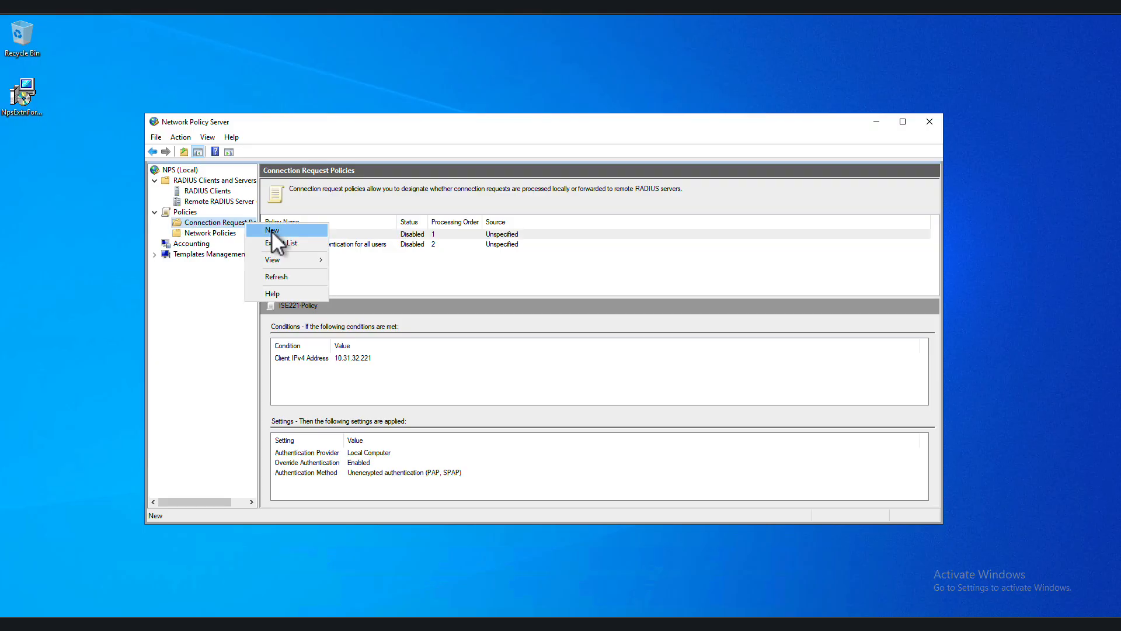
pyautogui.click(271, 230)
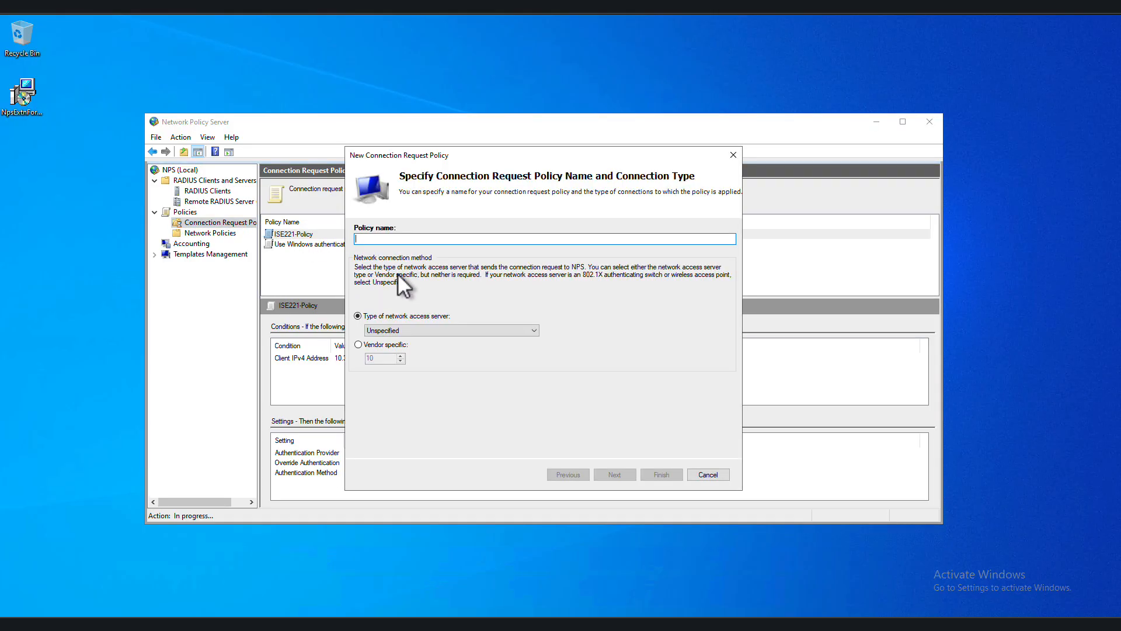
pyautogui.write('ACI-')
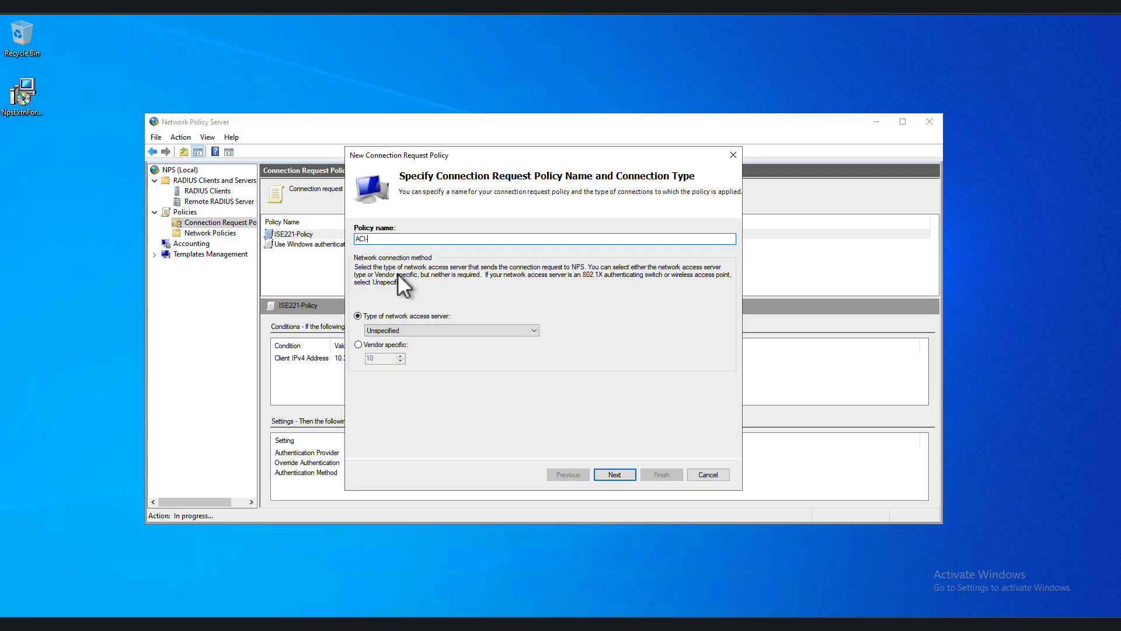
pyautogui.write('Devices-Policy')
pyautogui.click(623, 473)
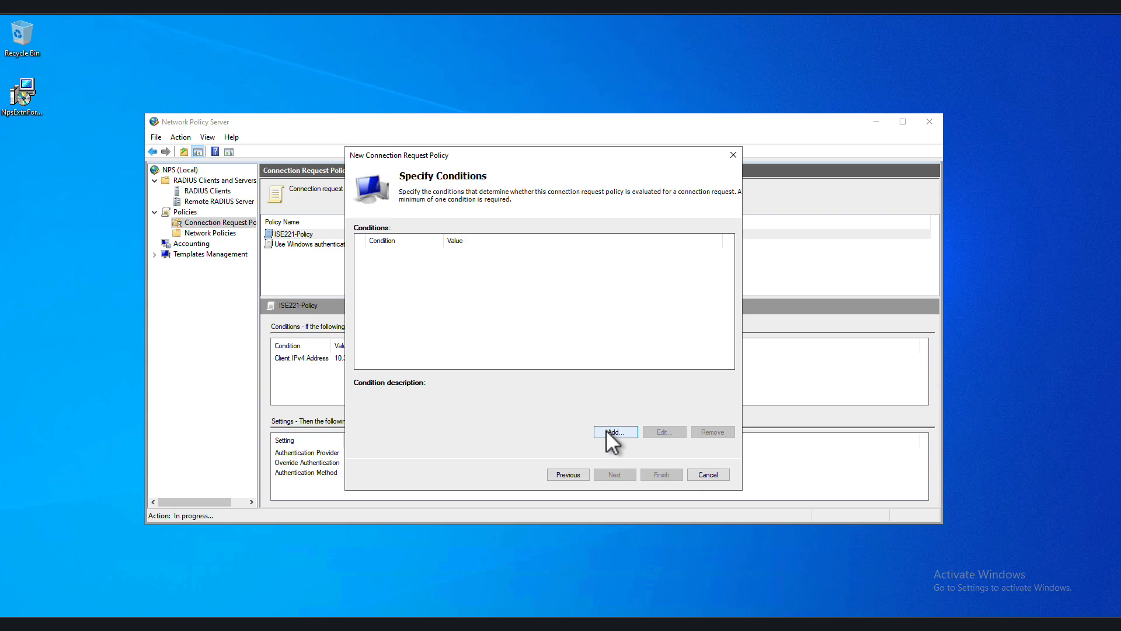
pyautogui.click(607, 431)
pyautogui.moveTo(730, 272); pyautogui.dragTo(731, 345)
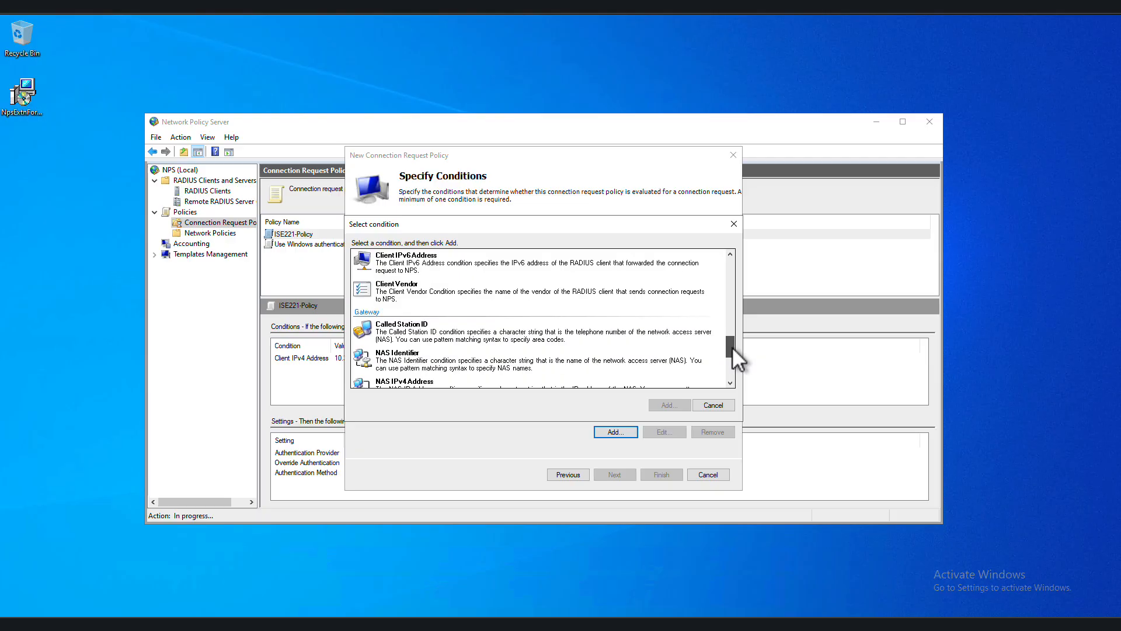
pyautogui.click(402, 333)
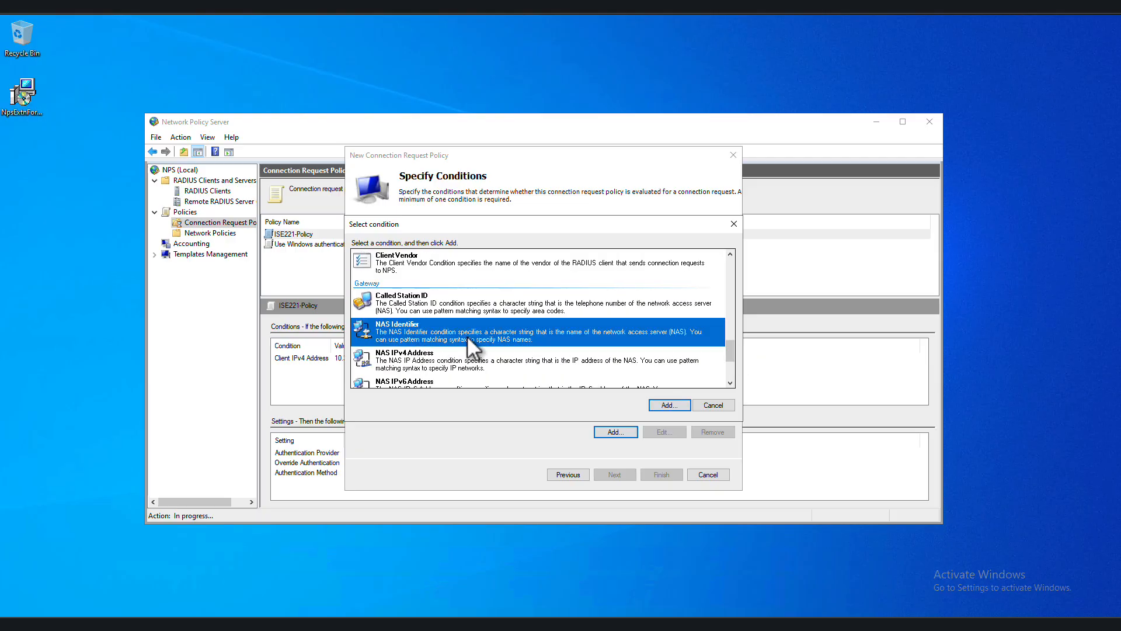
pyautogui.click(665, 406)
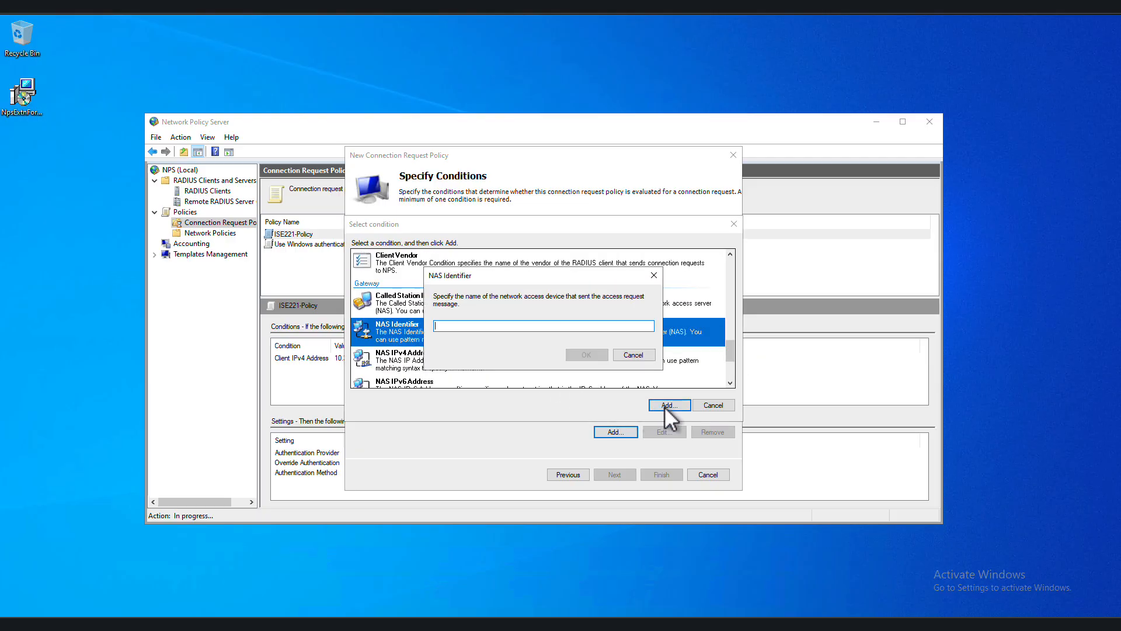
pyautogui.write('APICSecu')
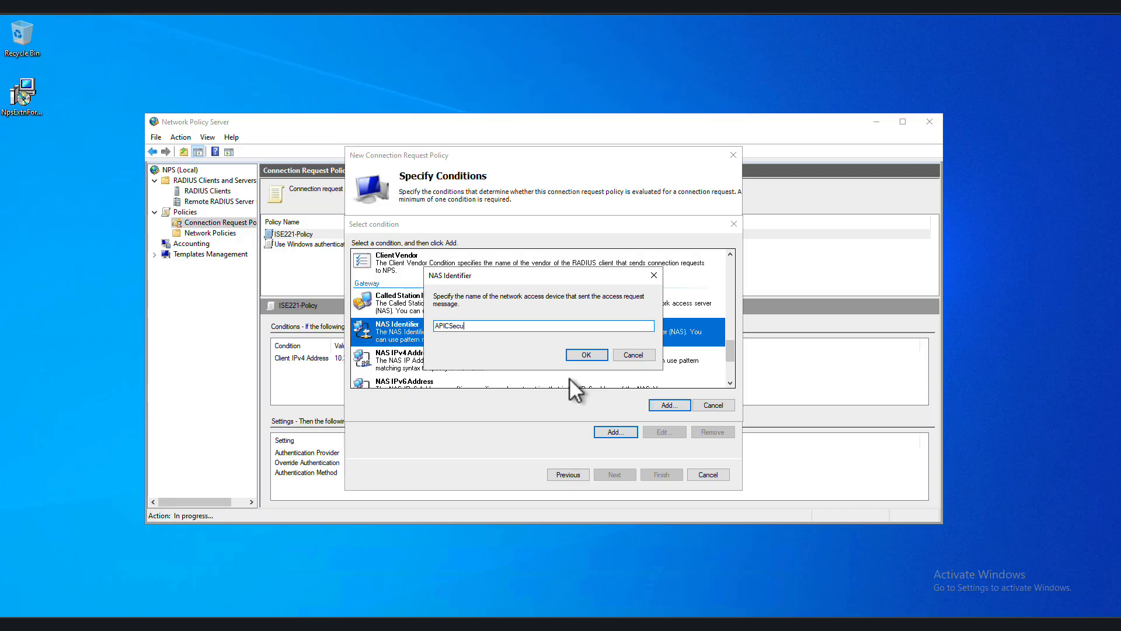
pyautogui.write('rityManager')
pyautogui.doubleClick(450, 325)
pyautogui.click(581, 356)
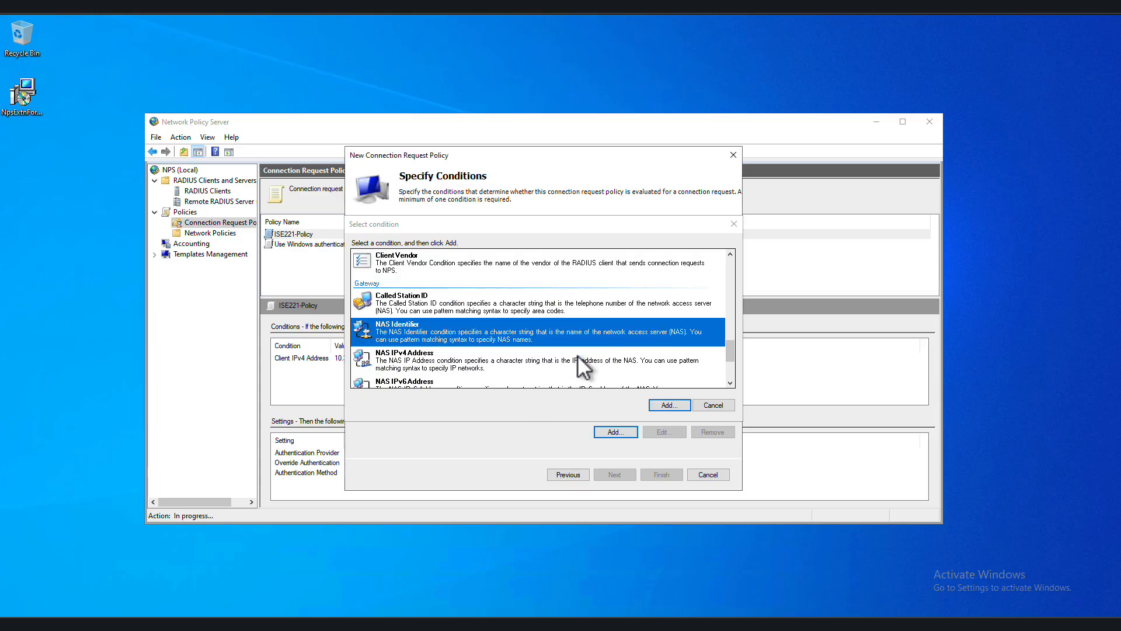
# Override network policy authentication to use unencrypted PAP/SPAP, declining the warning prompt.
pyautogui.click(615, 475)
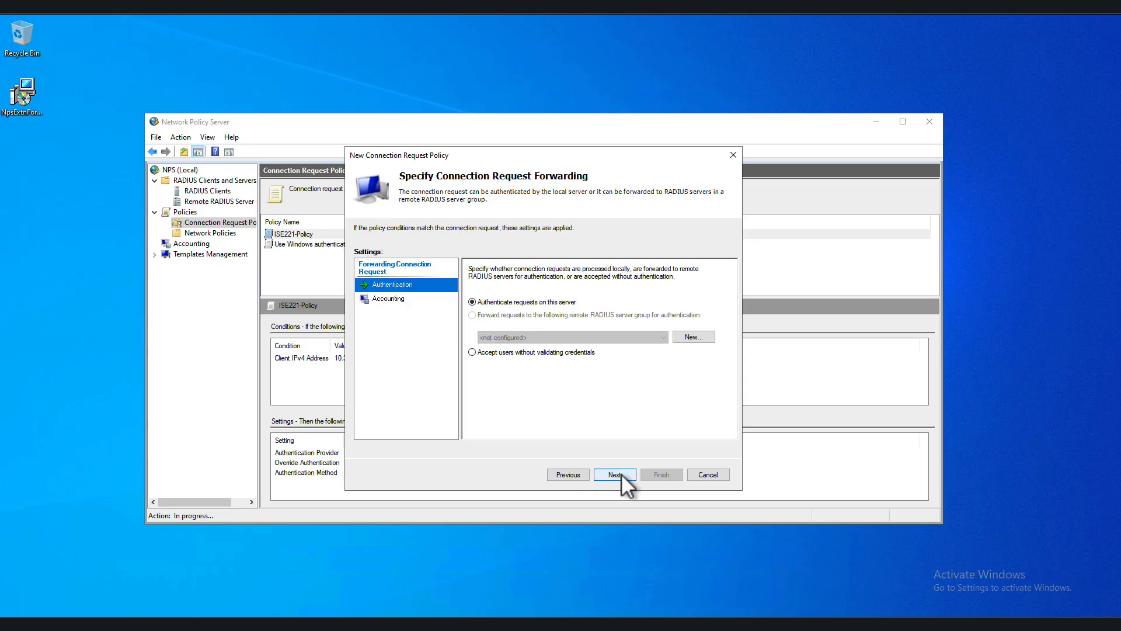
pyautogui.click(390, 299)
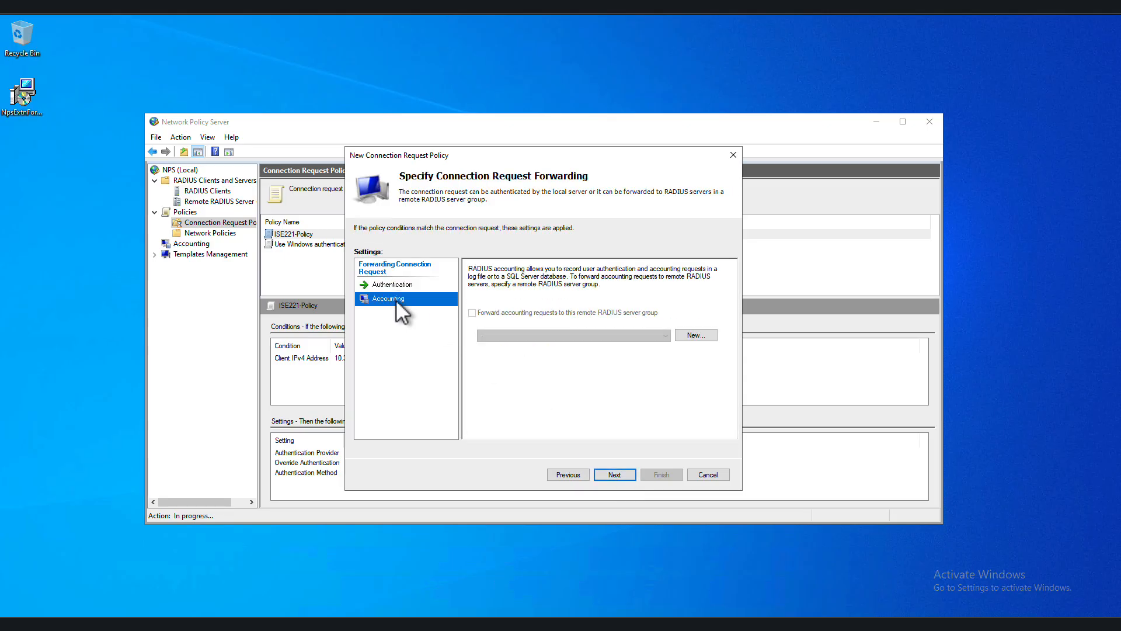
pyautogui.click(615, 473)
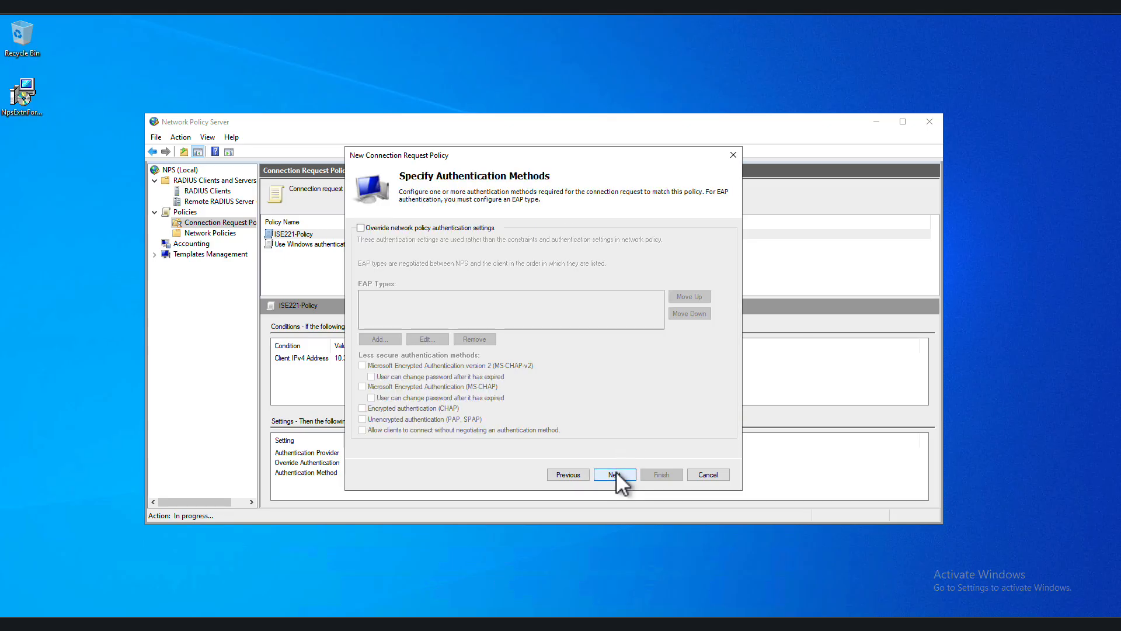
pyautogui.click(371, 227)
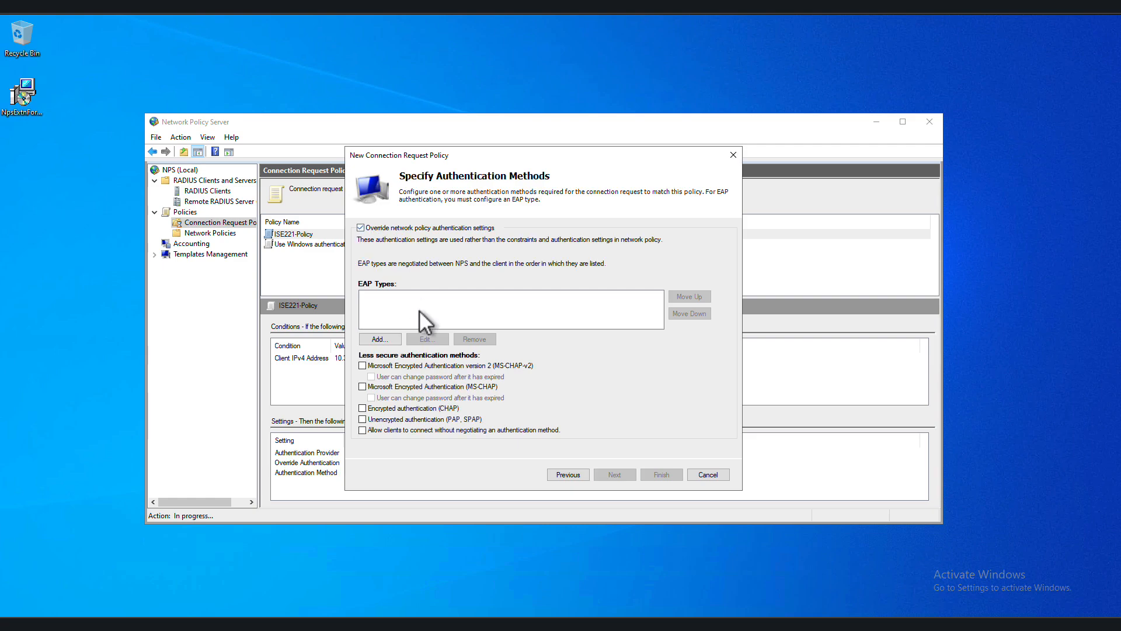
pyautogui.click(412, 418)
pyautogui.click(613, 473)
pyautogui.click(645, 379)
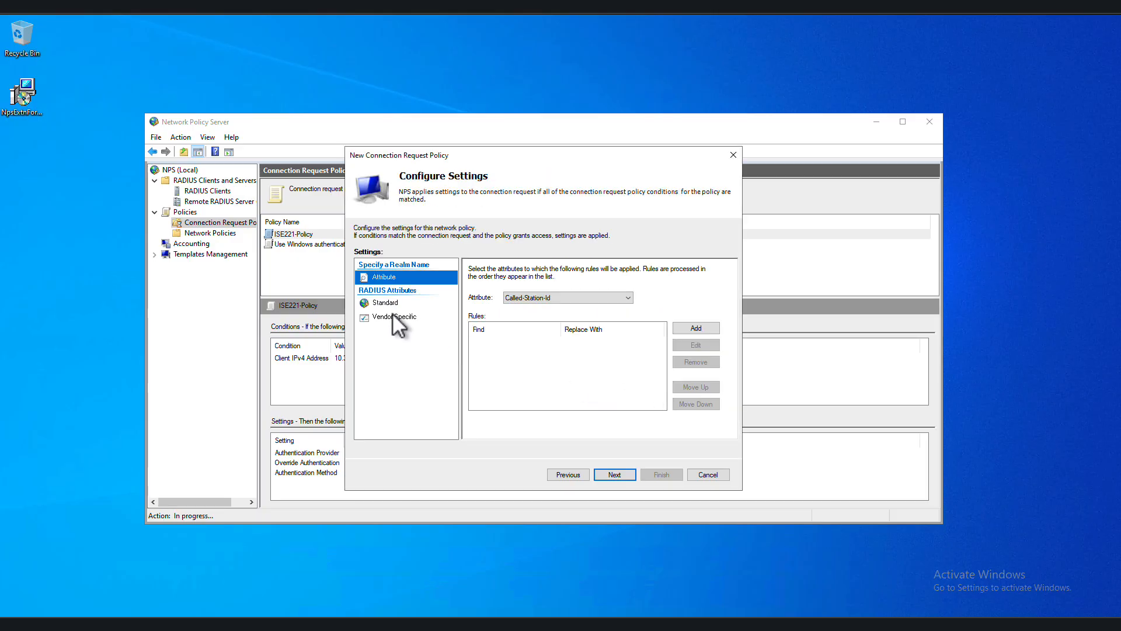
# Review the attribute settings and summary, then finish creating ACI-Devices-Policy.
pyautogui.click(388, 303)
pyautogui.click(388, 315)
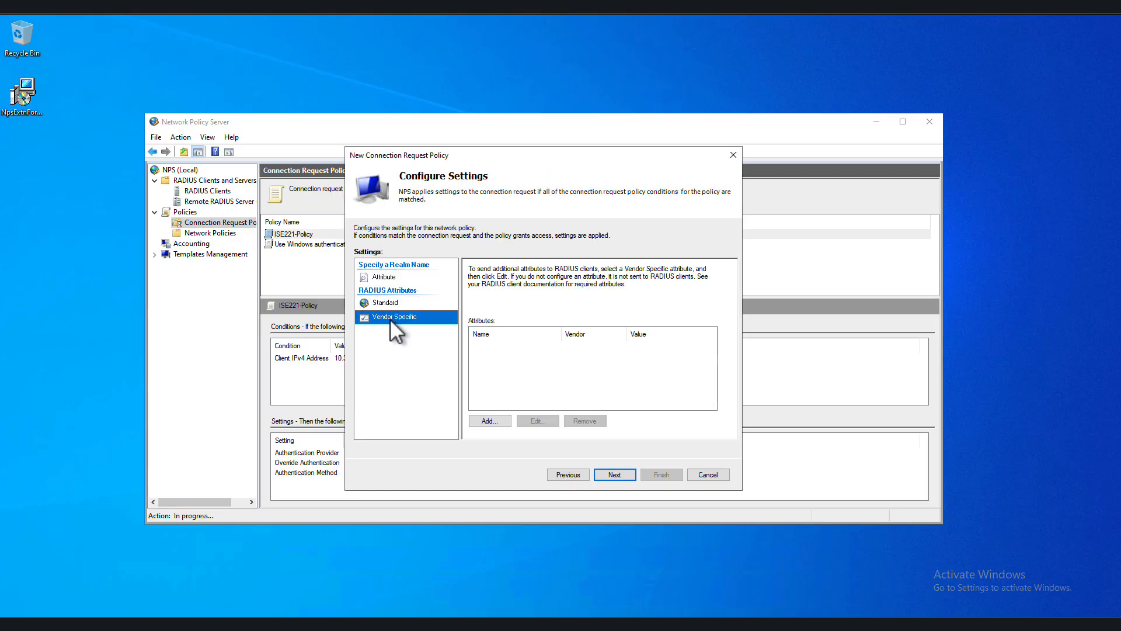
pyautogui.click(617, 474)
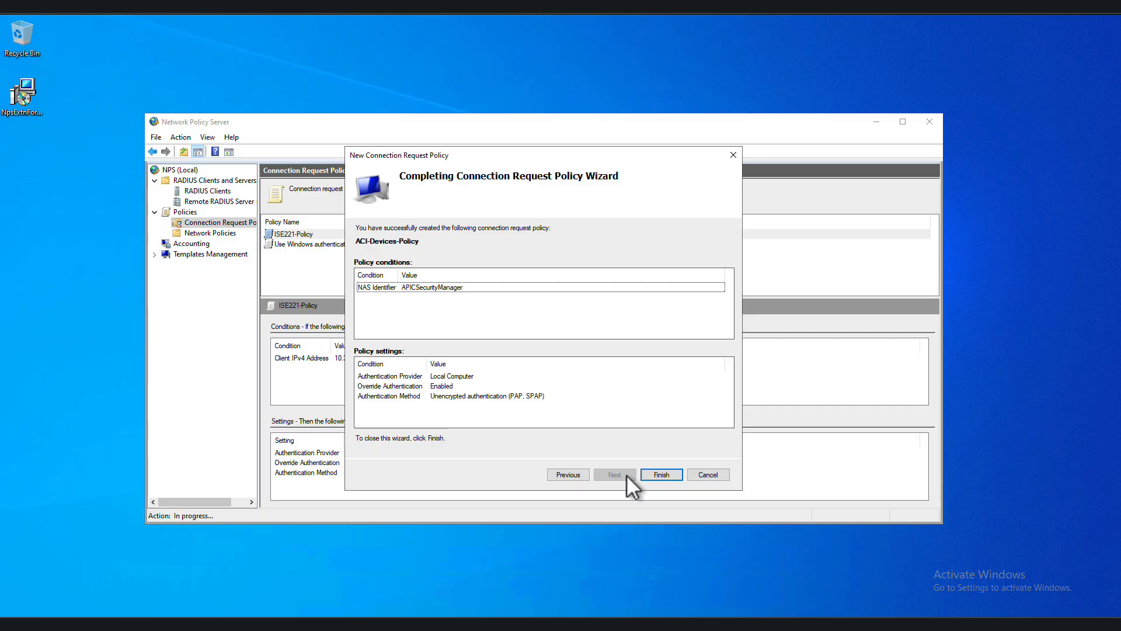
pyautogui.click(425, 288)
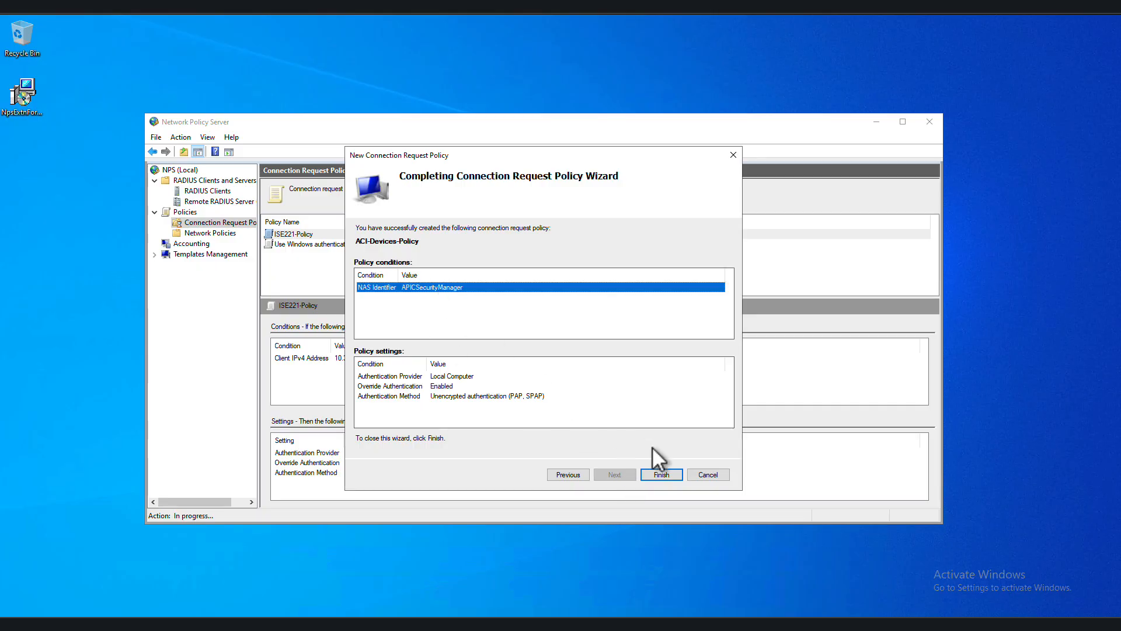
pyautogui.click(473, 395)
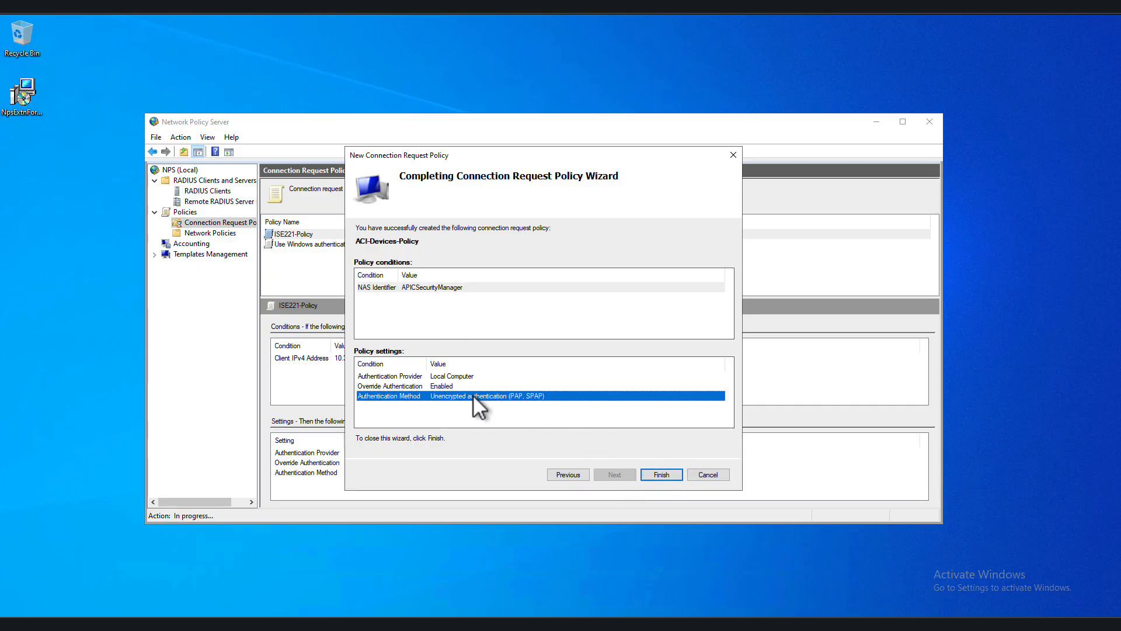
pyautogui.click(660, 475)
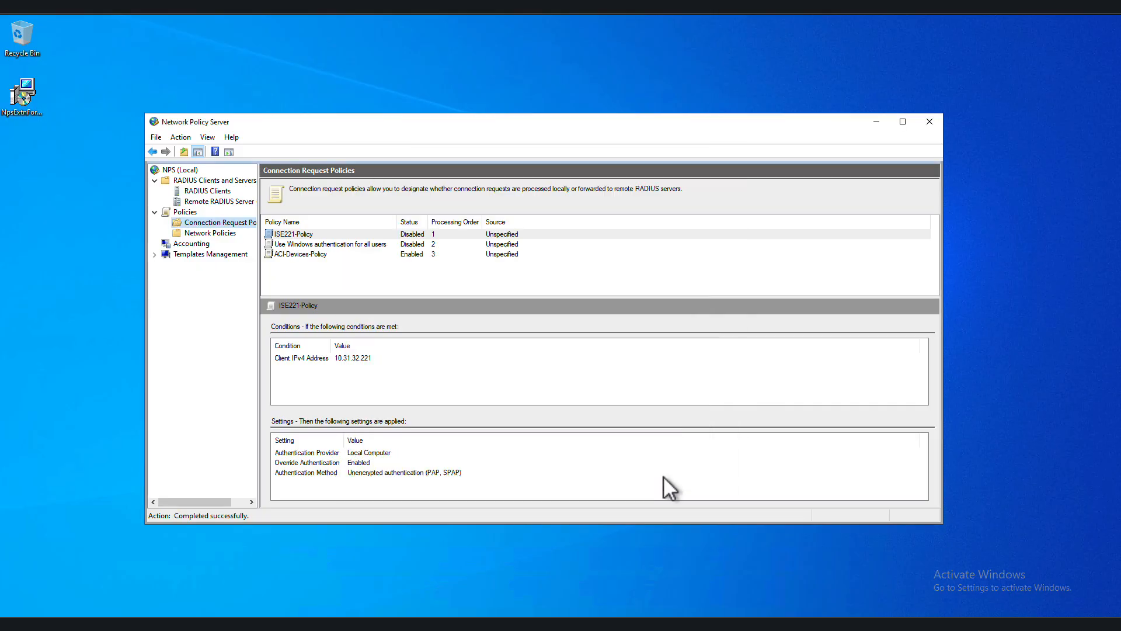
# Disable ISE221_Network-Policy and begin a new network policy under Network Policies.
pyautogui.click(379, 254)
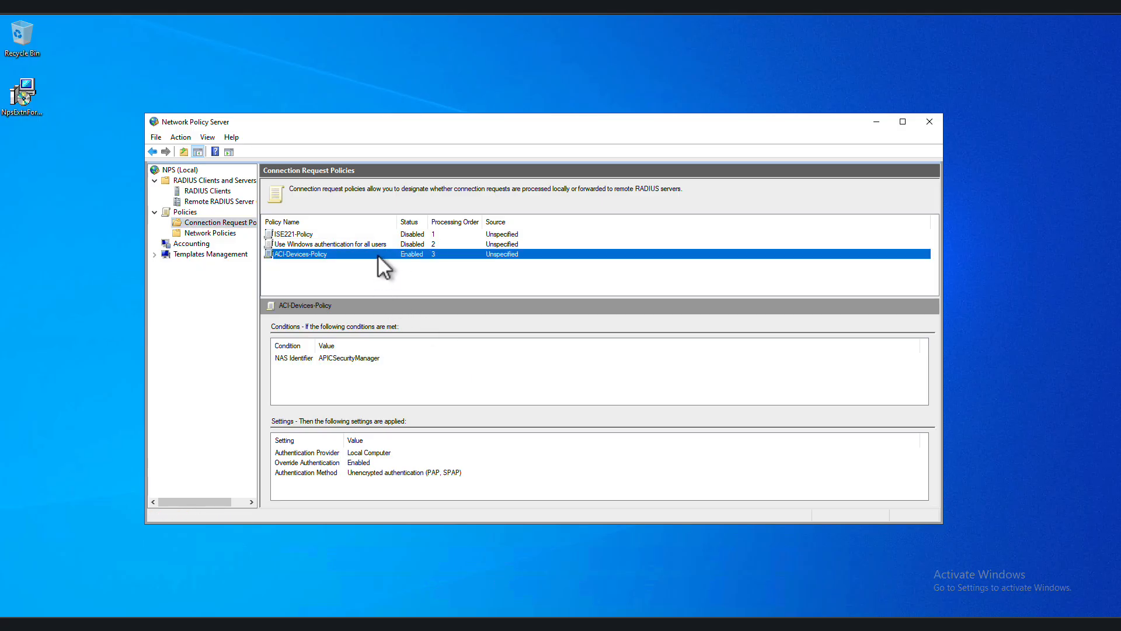
pyautogui.click(219, 233)
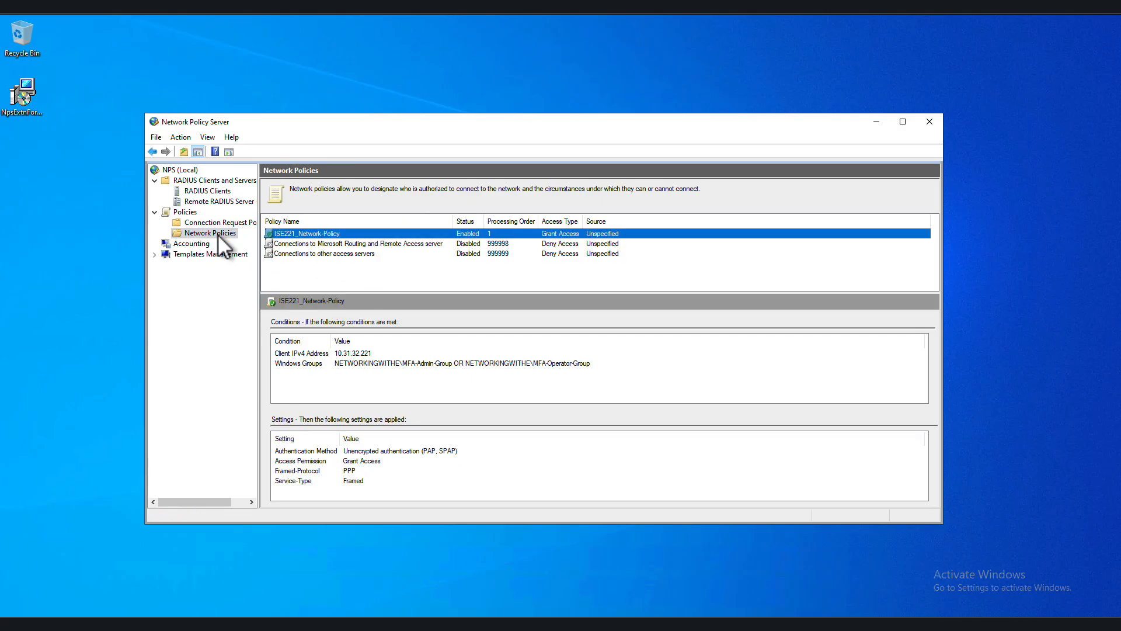
pyautogui.rightClick(299, 235)
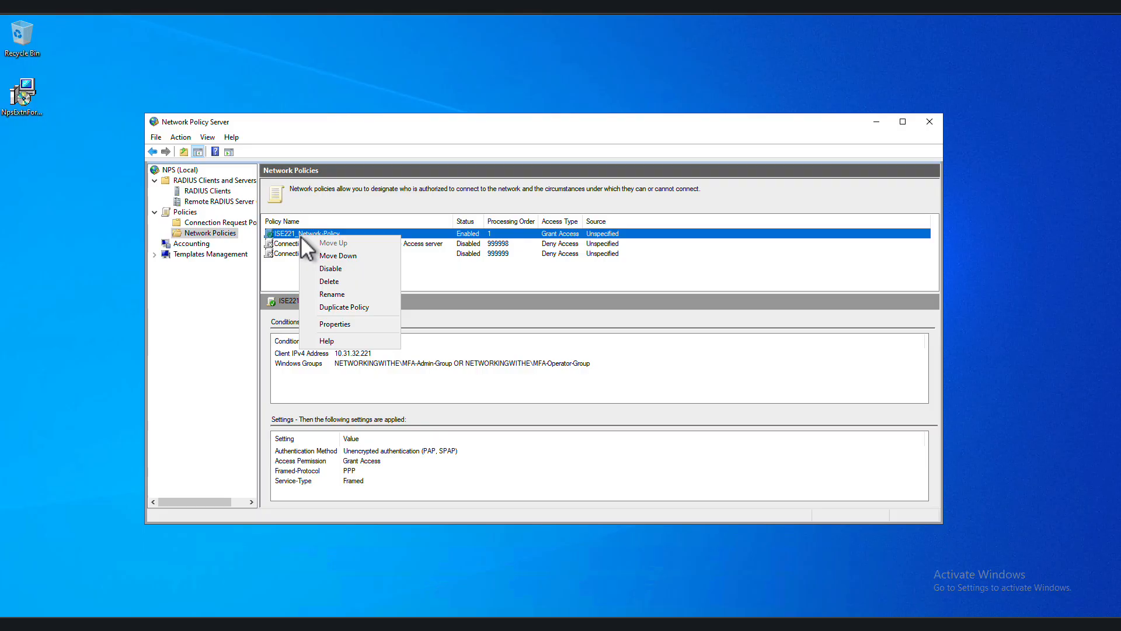
pyautogui.click(334, 268)
pyautogui.rightClick(201, 231)
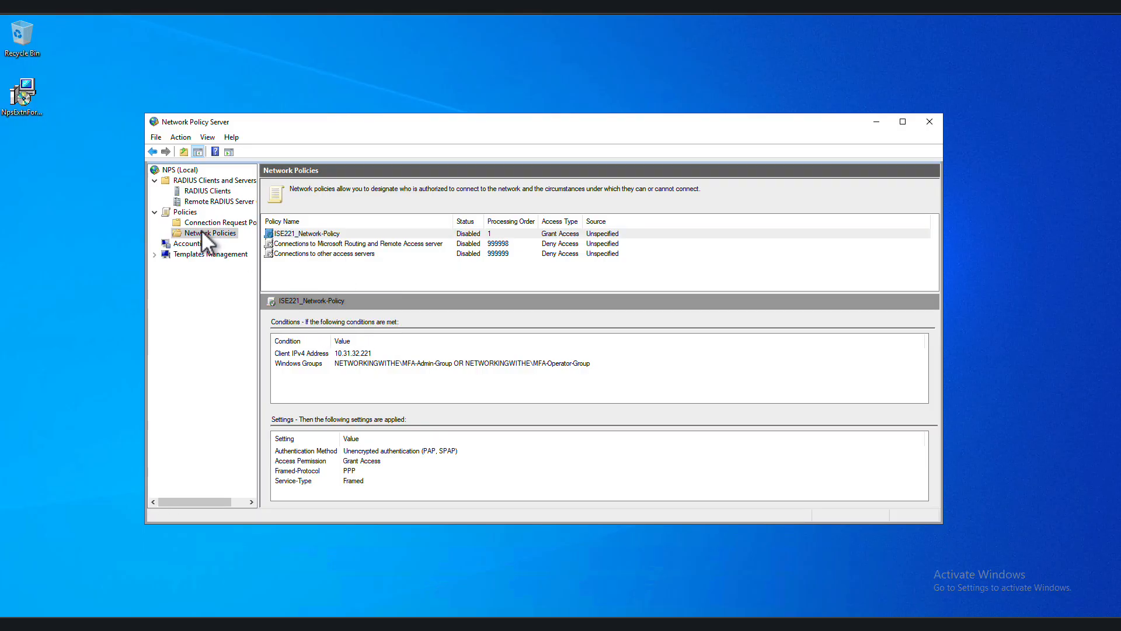
pyautogui.click(226, 238)
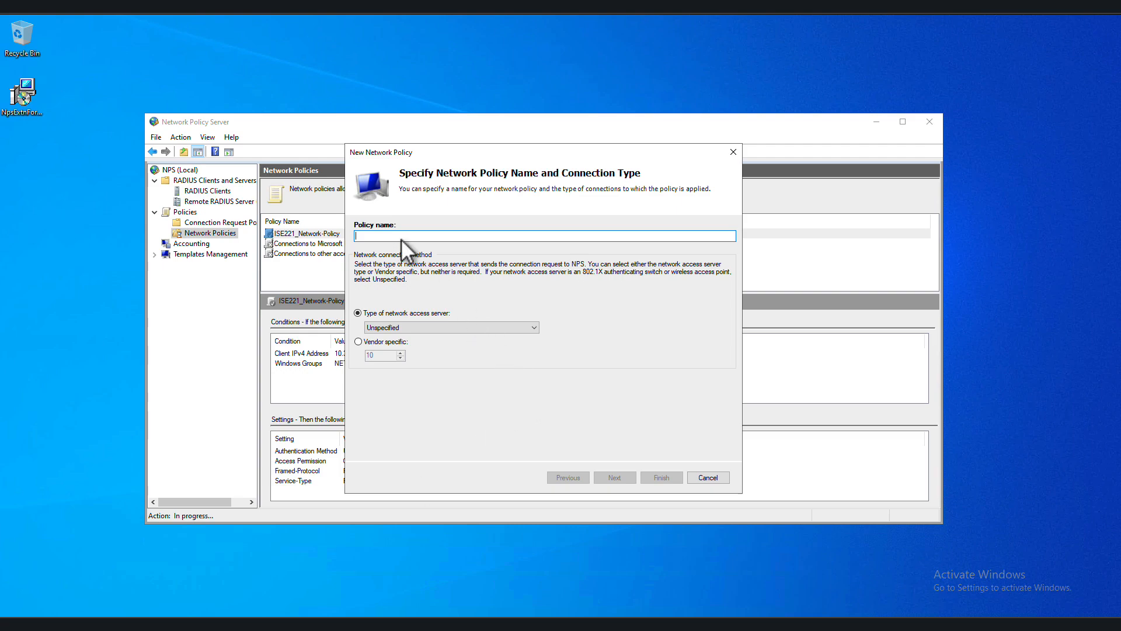
# Name the policy ACI-Admin-Policy and add a Windows Groups condition for MFA-Admin-Group.
pyautogui.write('AC')
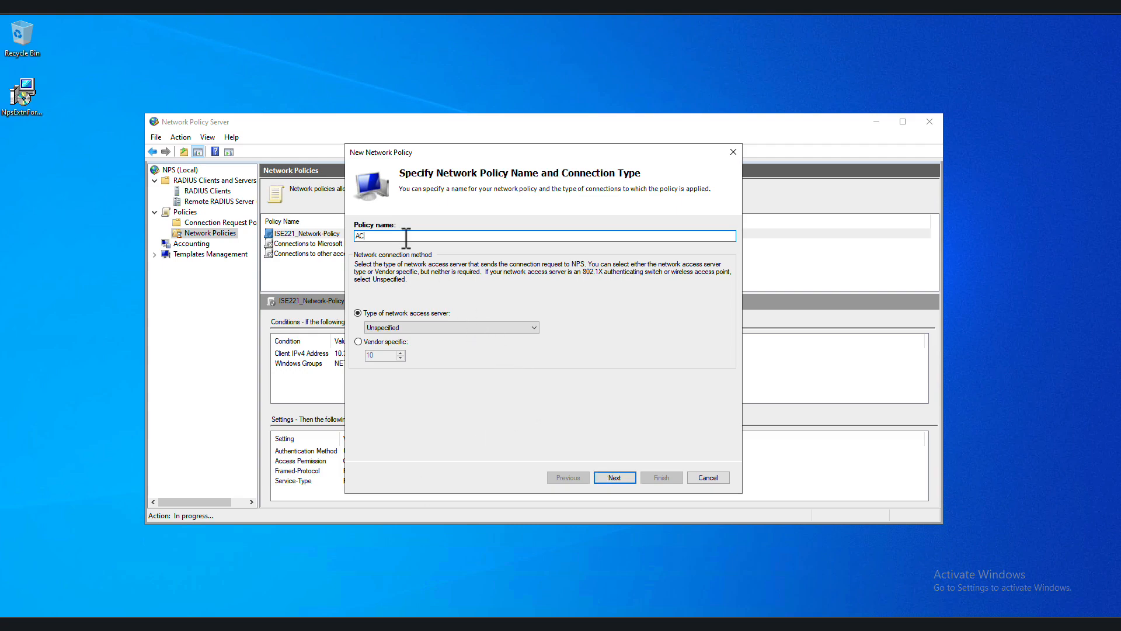
pyautogui.write('I-Admin-Policy')
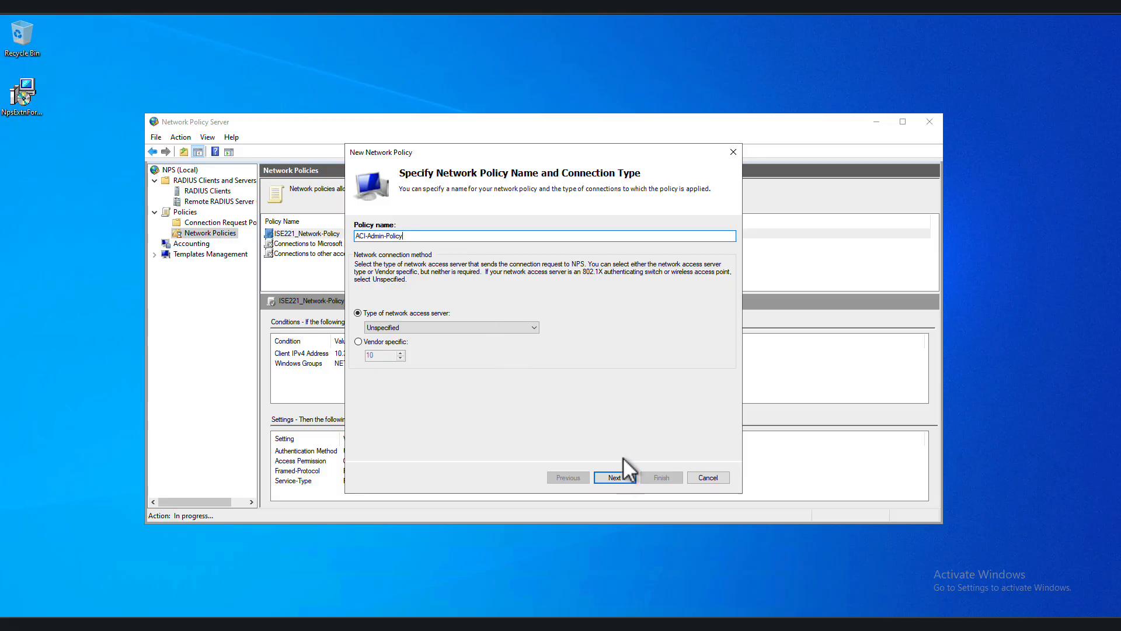
pyautogui.click(612, 474)
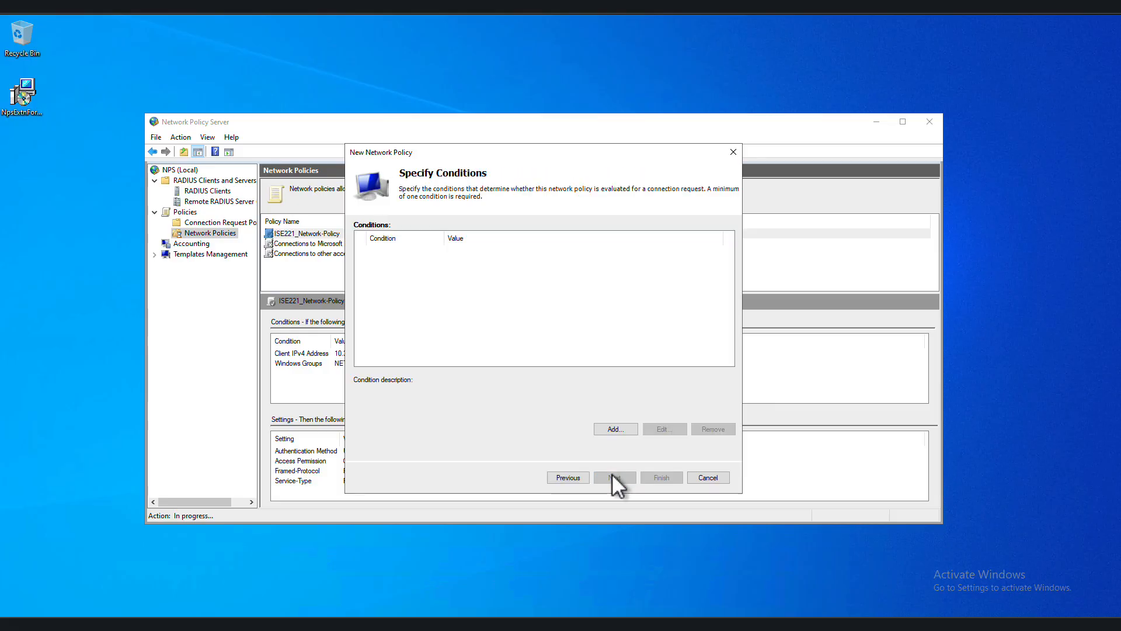
pyautogui.click(606, 429)
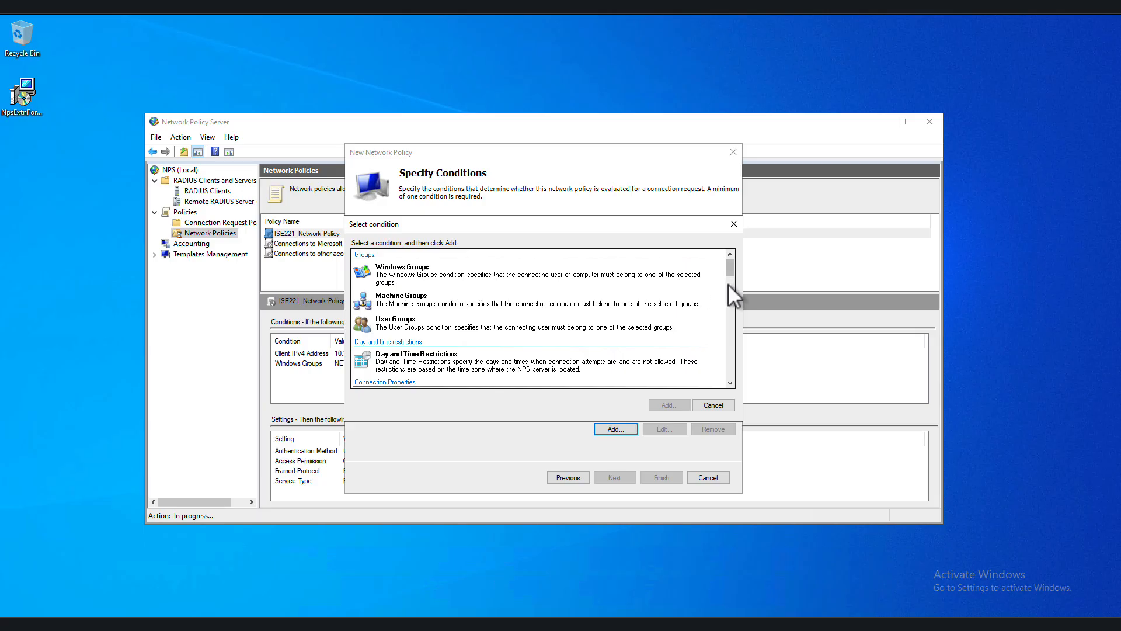
pyautogui.click(435, 278)
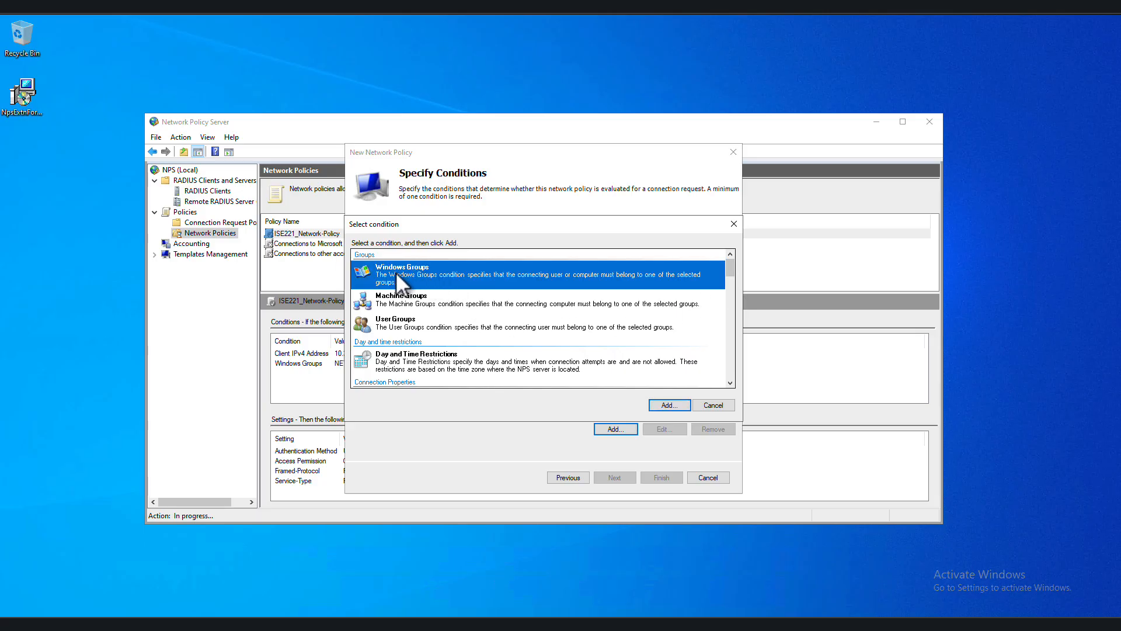
pyautogui.click(662, 407)
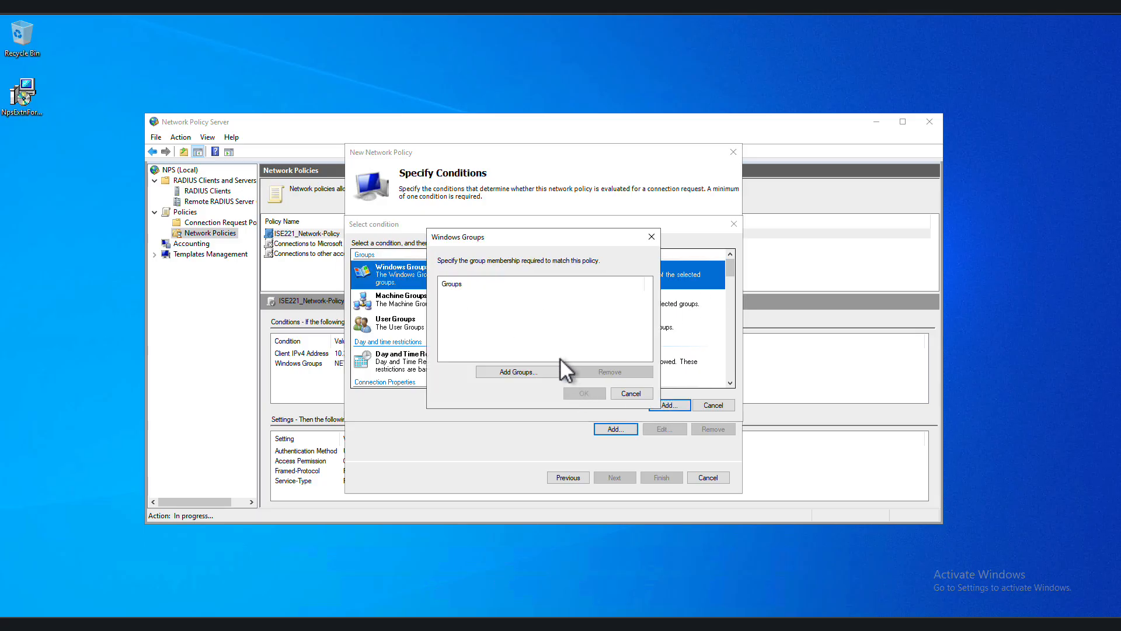
pyautogui.click(523, 370)
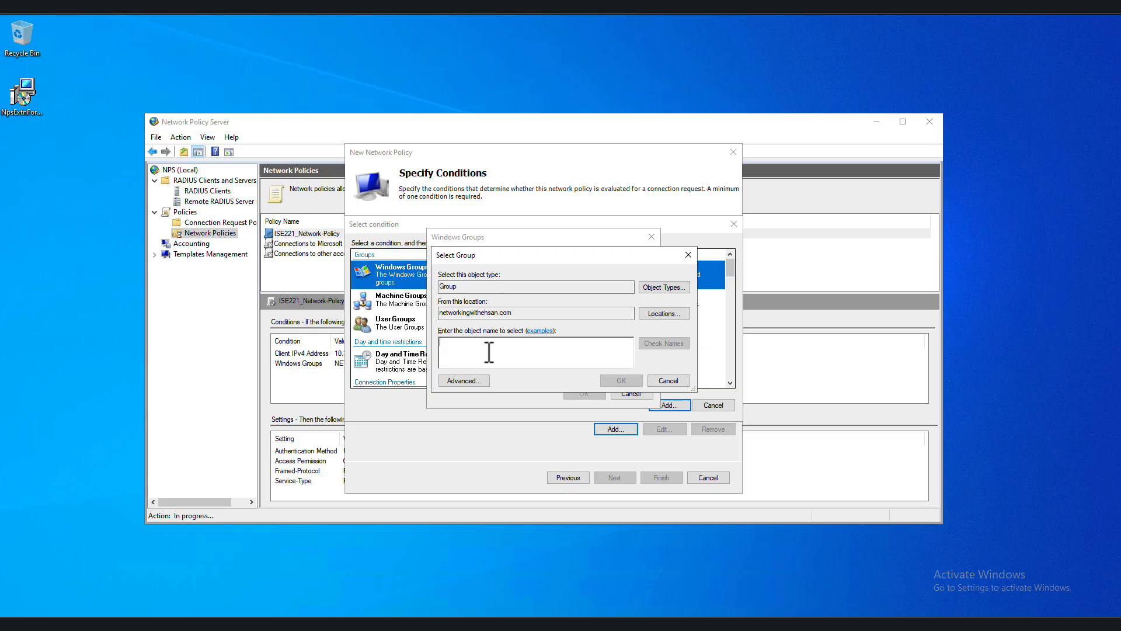
pyautogui.write('mfa')
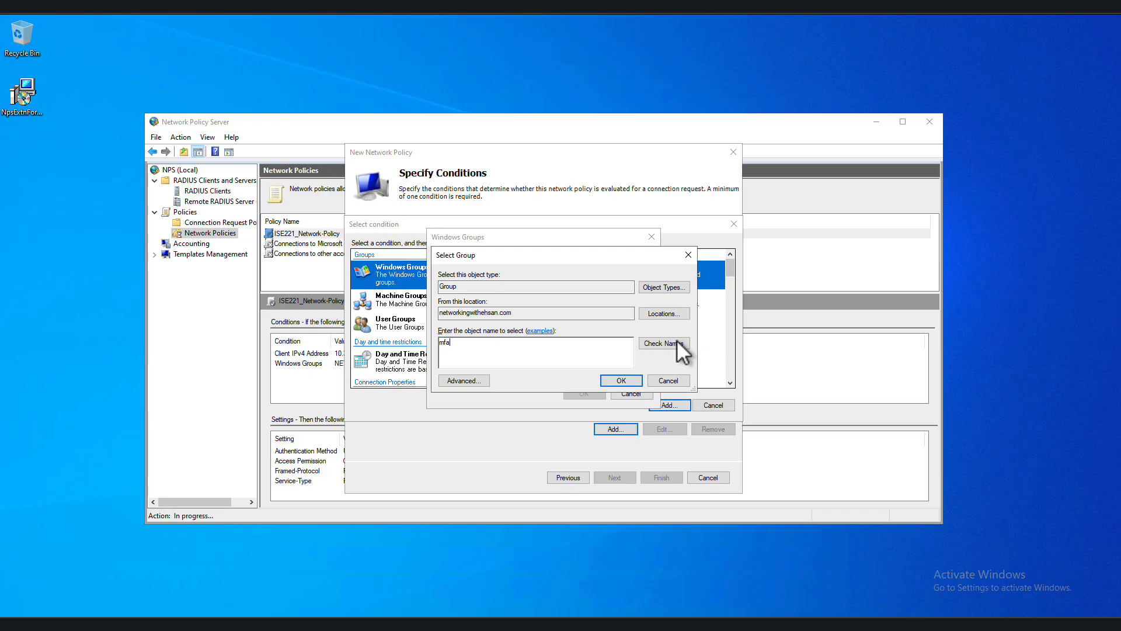
pyautogui.click(676, 342)
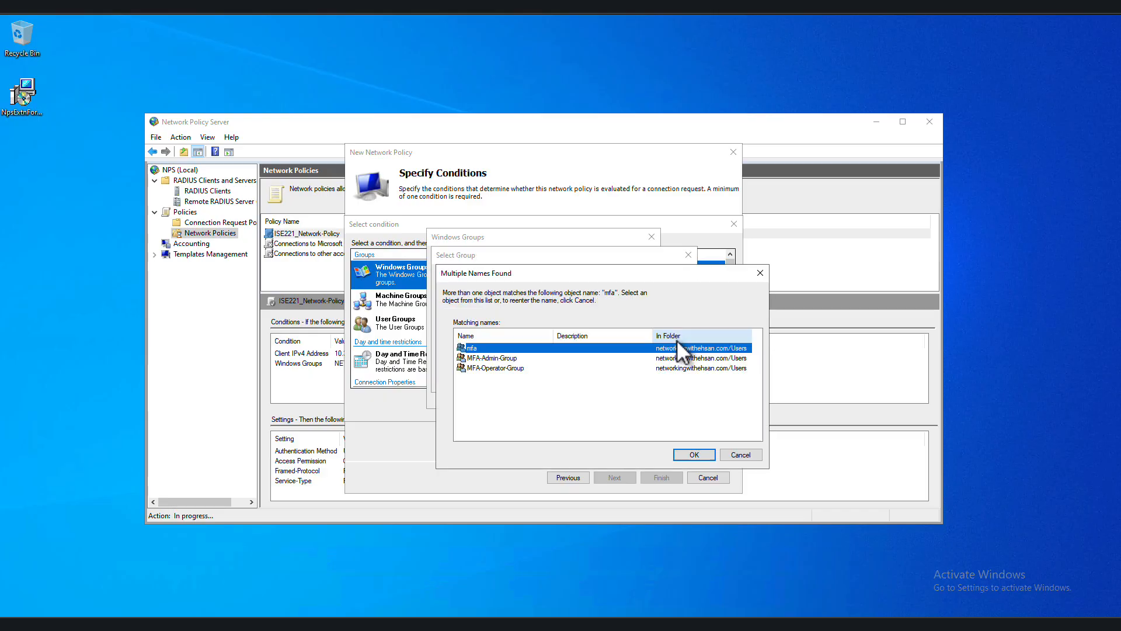
pyautogui.click(499, 358)
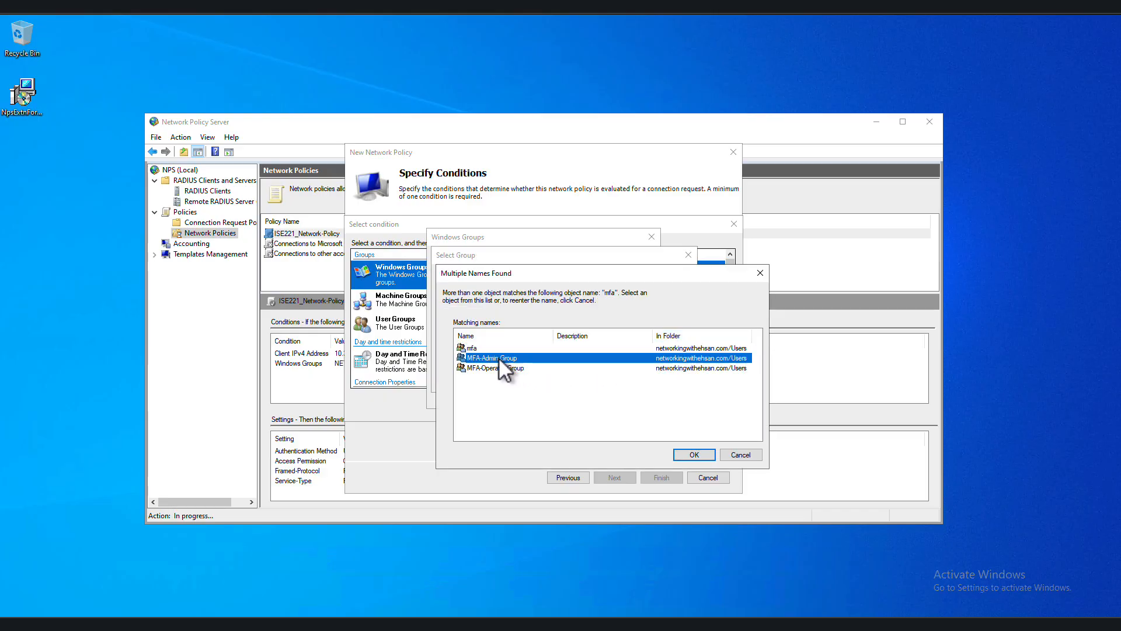
pyautogui.click(693, 454)
pyautogui.click(622, 380)
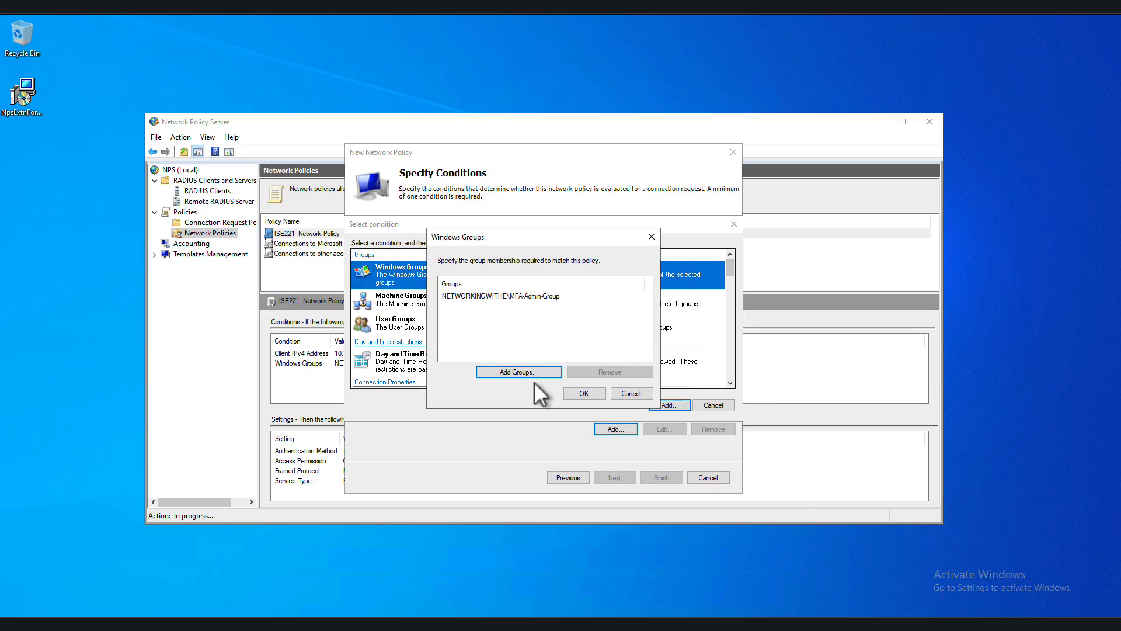
pyautogui.click(583, 394)
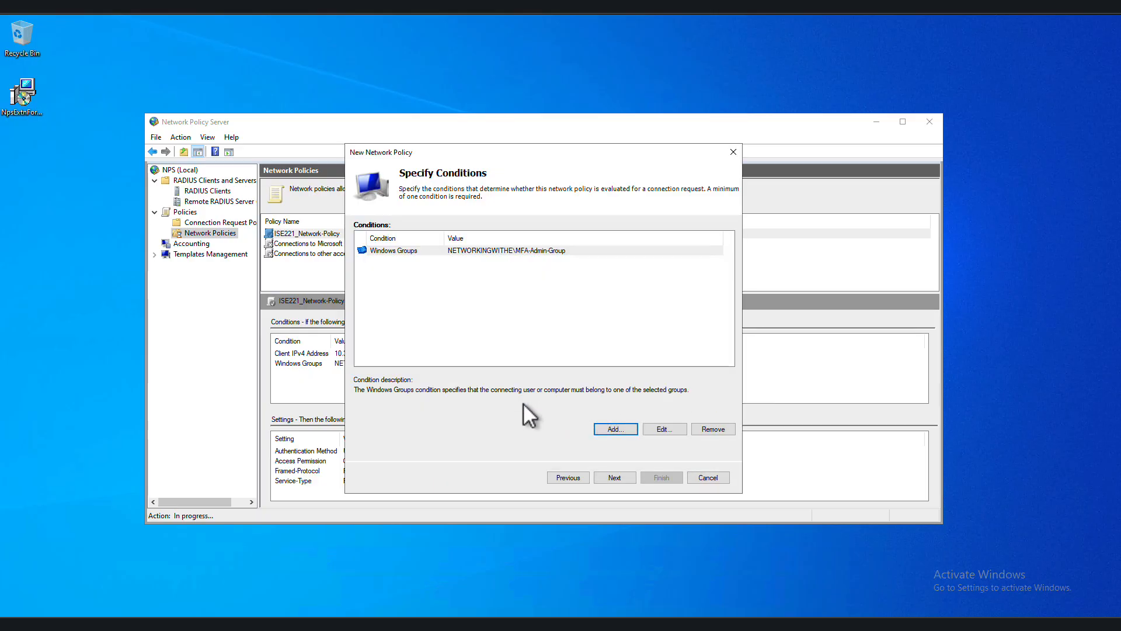
# Add a second condition: NAS Identifier equals APICSecurityManager.
pyautogui.click(615, 430)
pyautogui.moveTo(729, 266); pyautogui.dragTo(732, 348)
pyautogui.click(426, 369)
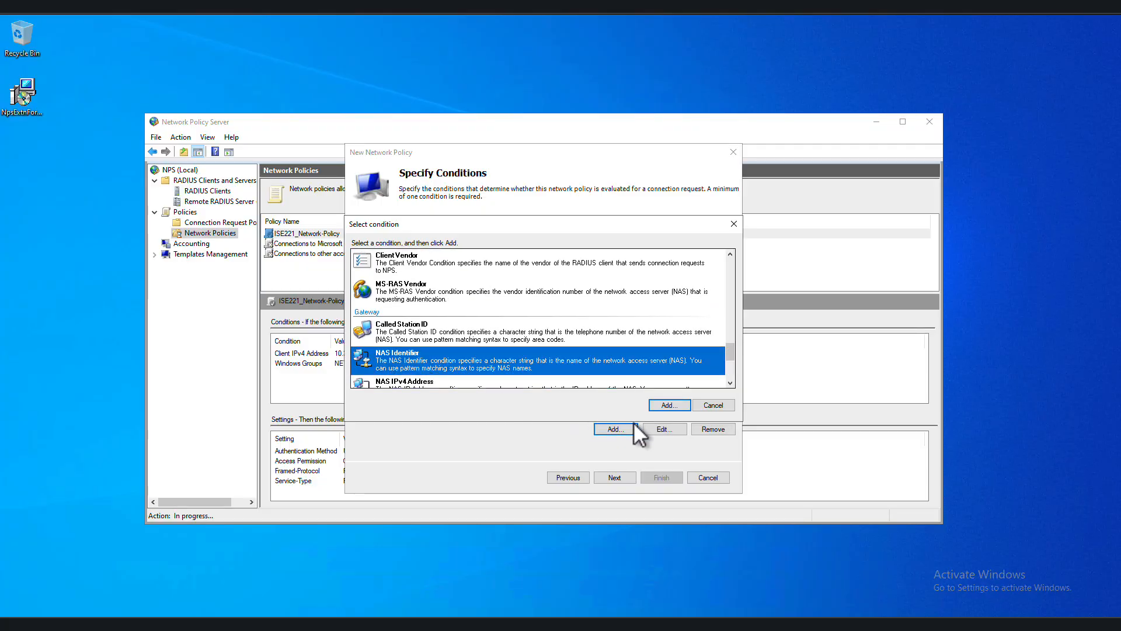
pyautogui.click(658, 408)
pyautogui.write('A')
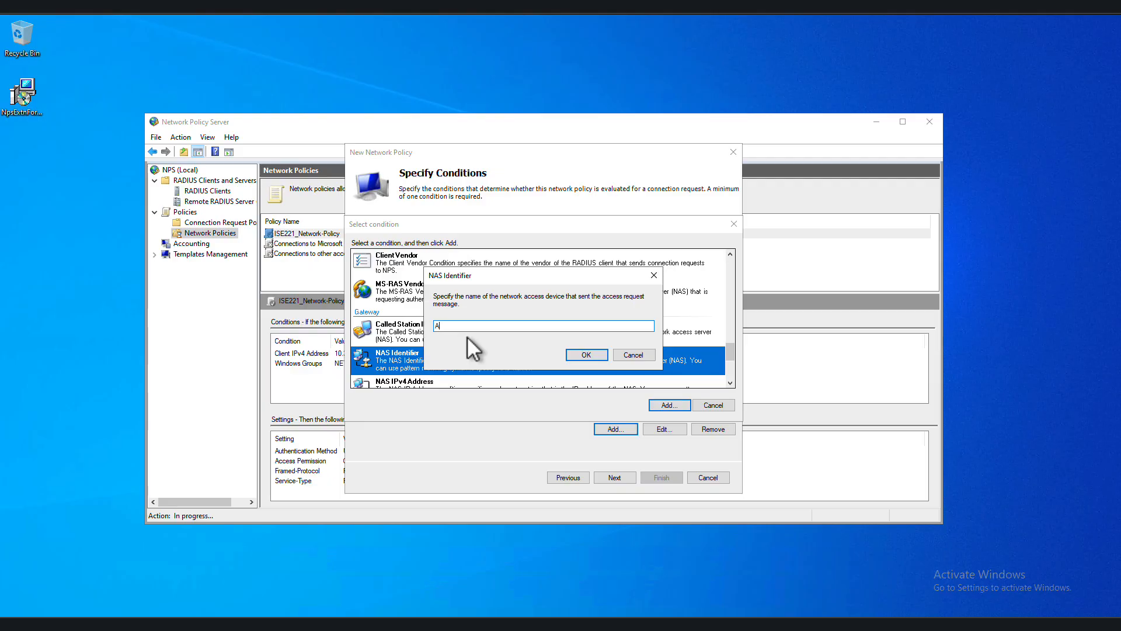
pyautogui.press('BackSpace')
pyautogui.press('BackSpace')
pyautogui.press('BackSpace')
pyautogui.write('APICSecurityManager')
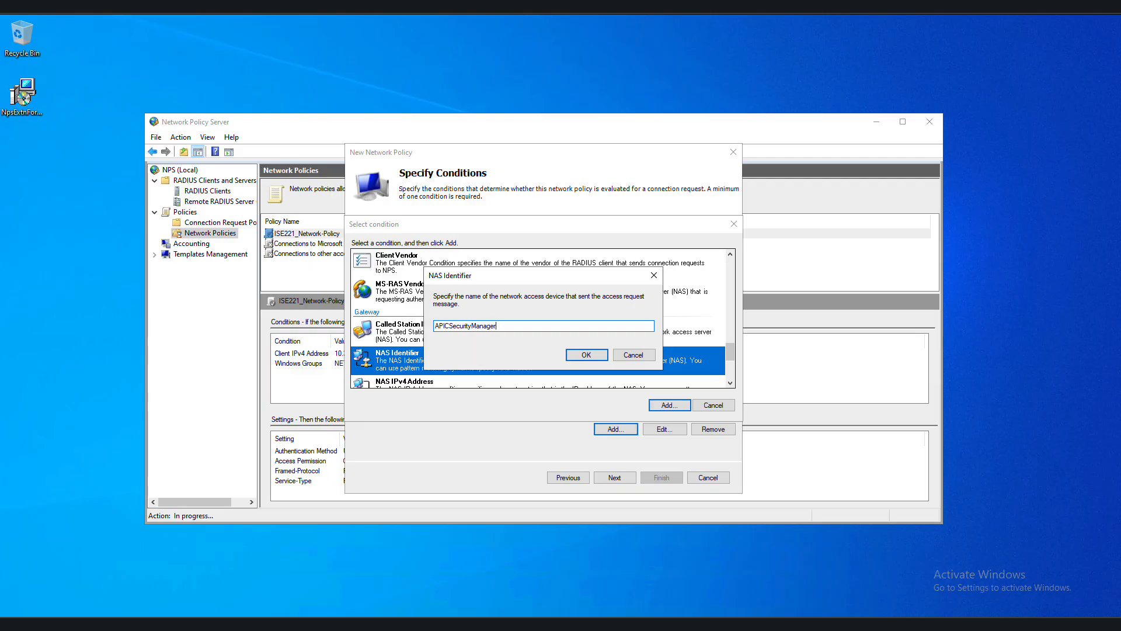
pyautogui.click(585, 357)
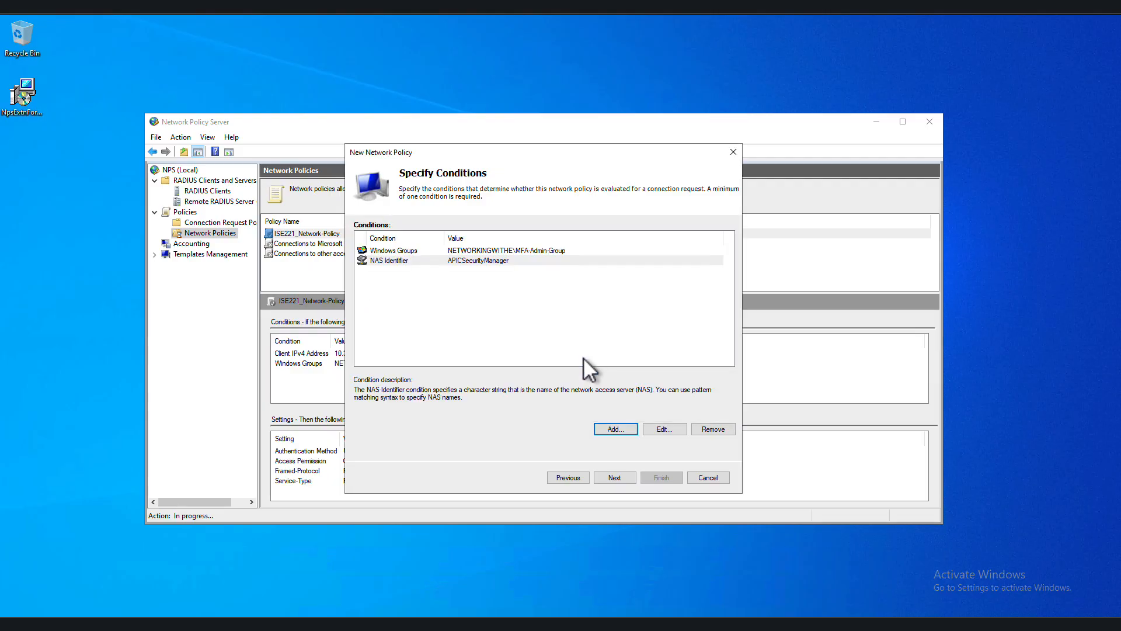
pyautogui.click(454, 250)
pyautogui.click(501, 263)
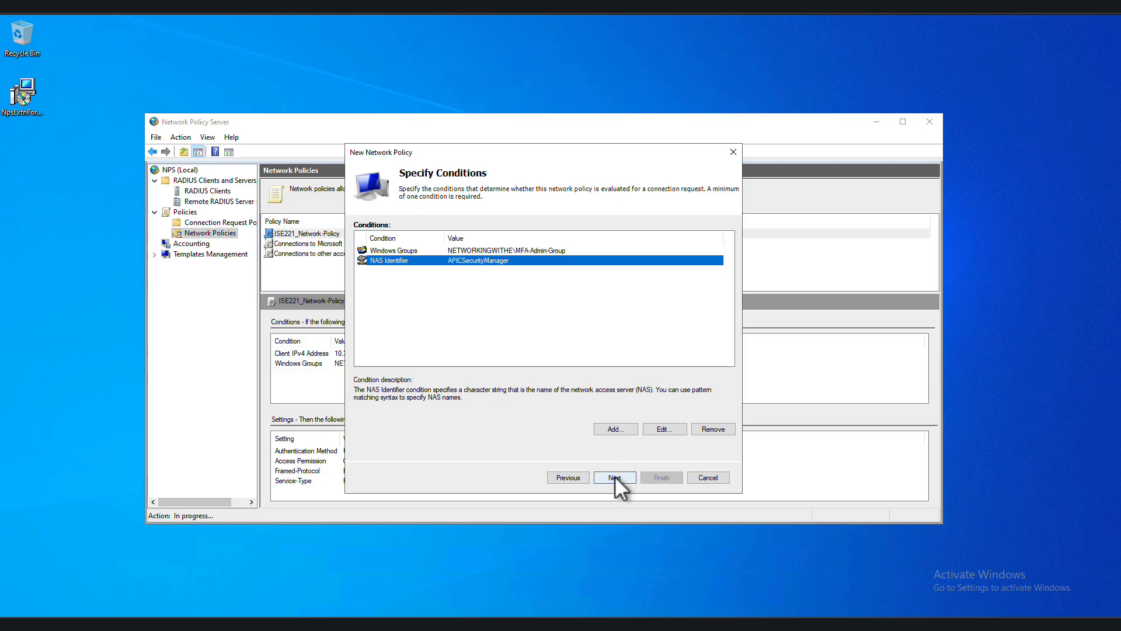
# Keep access granted and allow only PAP/SPAP, turning off MS-CHAP-v2 and MS-CHAP.
pyautogui.click(615, 477)
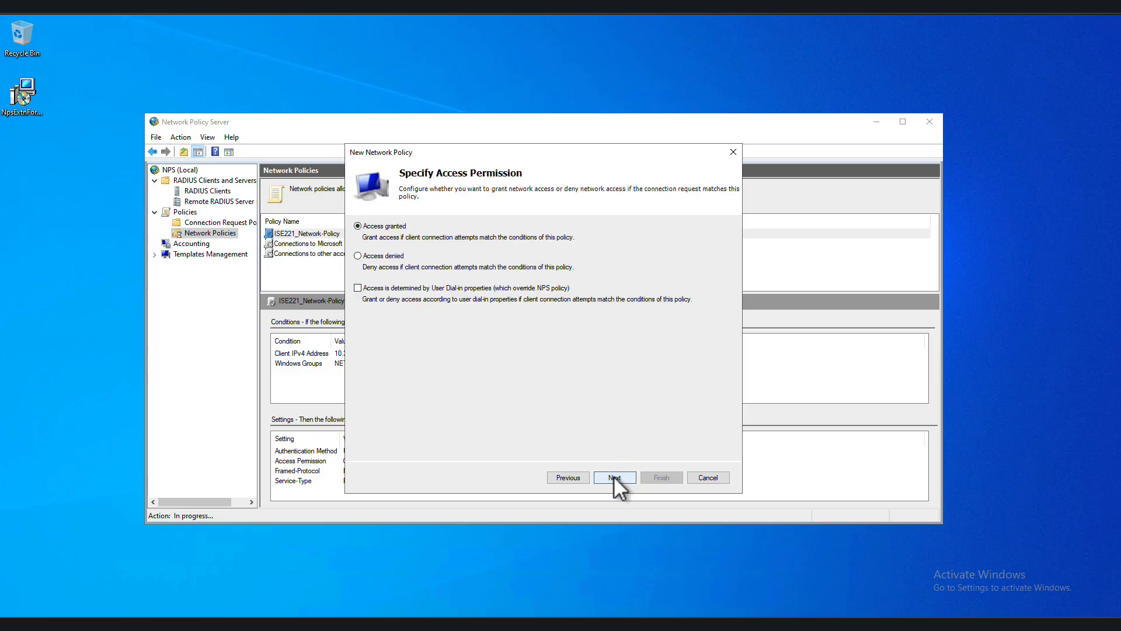
pyautogui.click(614, 478)
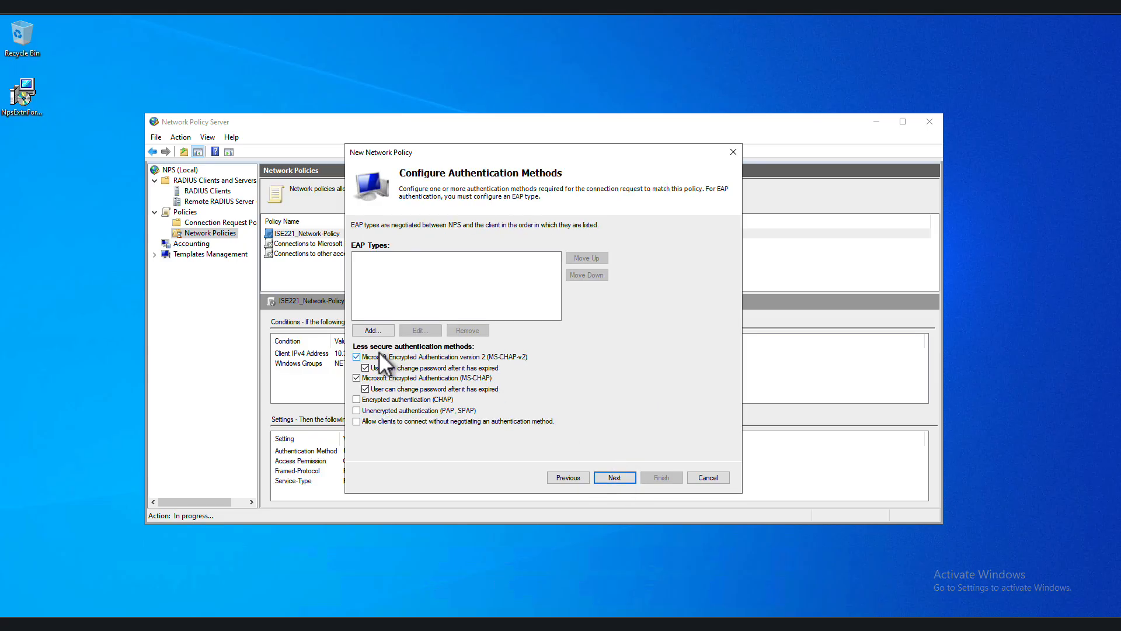
pyautogui.click(357, 357)
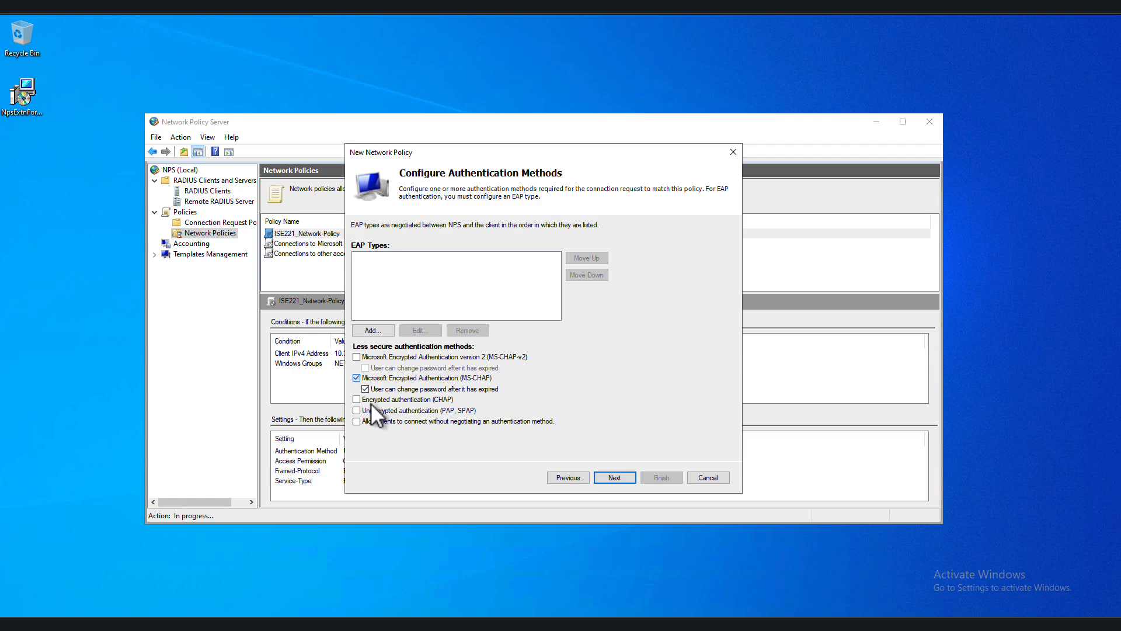
pyautogui.click(356, 378)
pyautogui.click(373, 411)
pyautogui.click(624, 478)
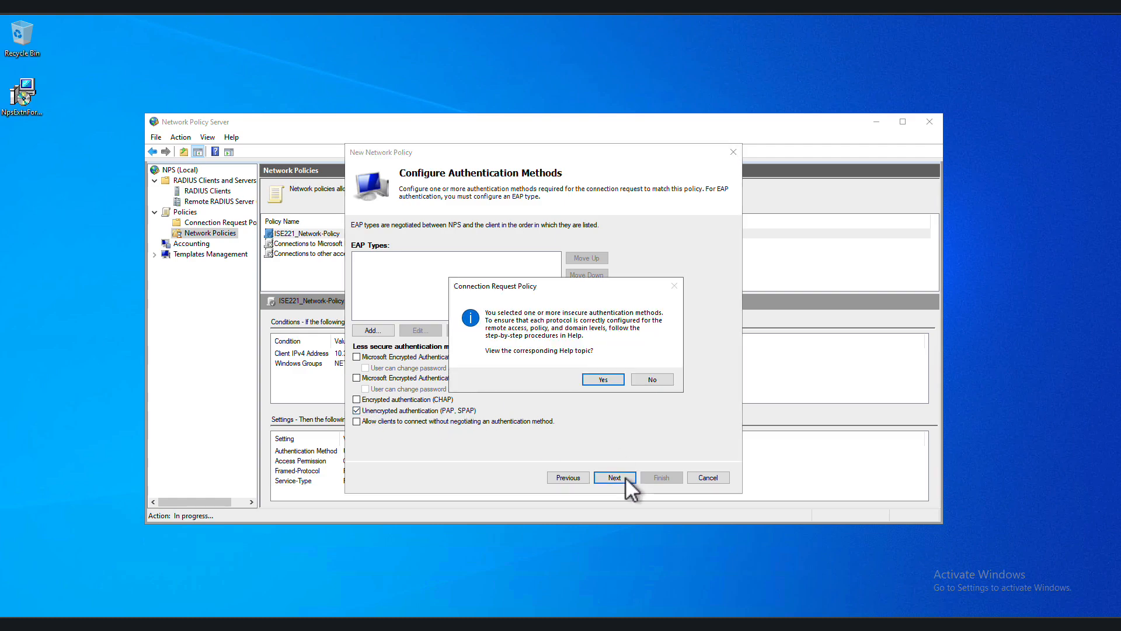
pyautogui.click(665, 380)
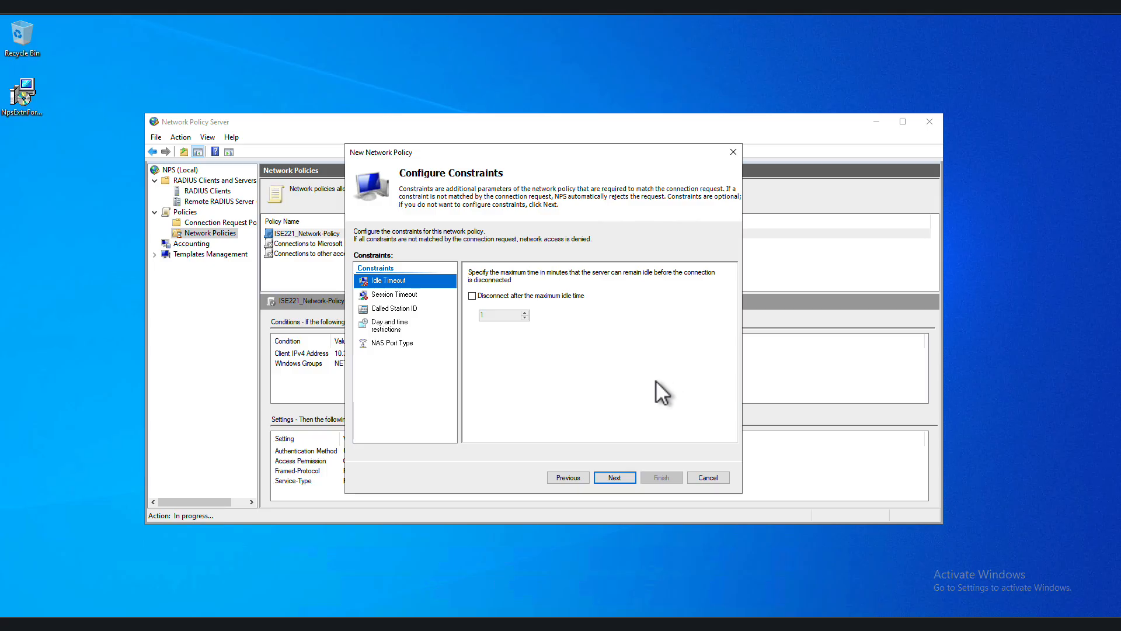
# Review the Session Timeout, Called Station ID, day/time and NAS Port Type constraints.
pyautogui.click(396, 294)
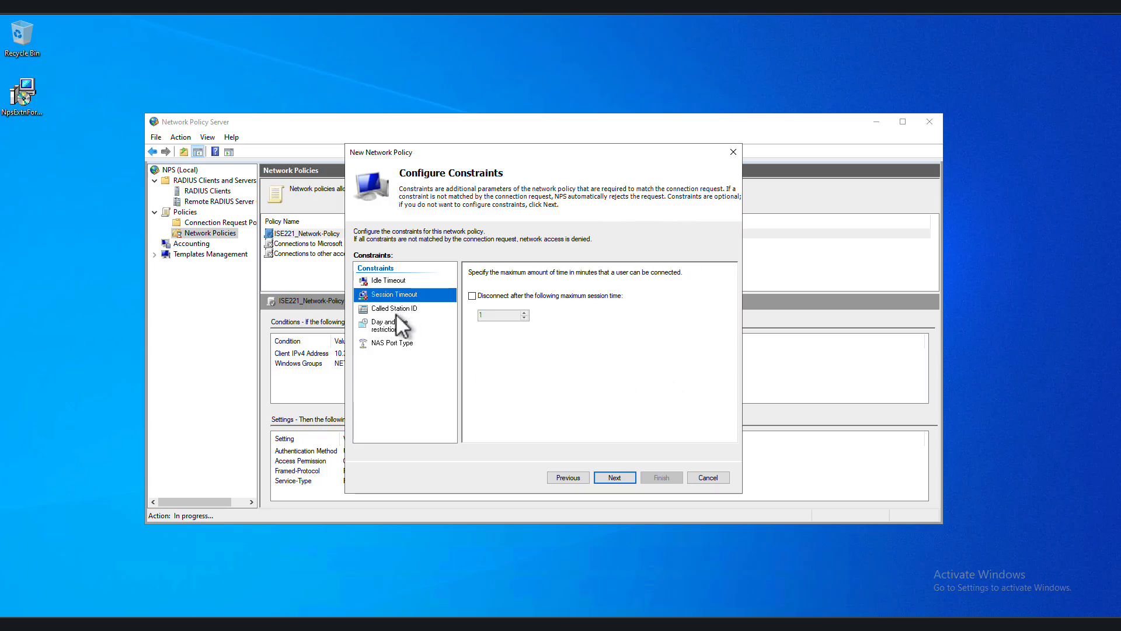
pyautogui.click(396, 309)
pyautogui.click(397, 326)
pyautogui.click(398, 342)
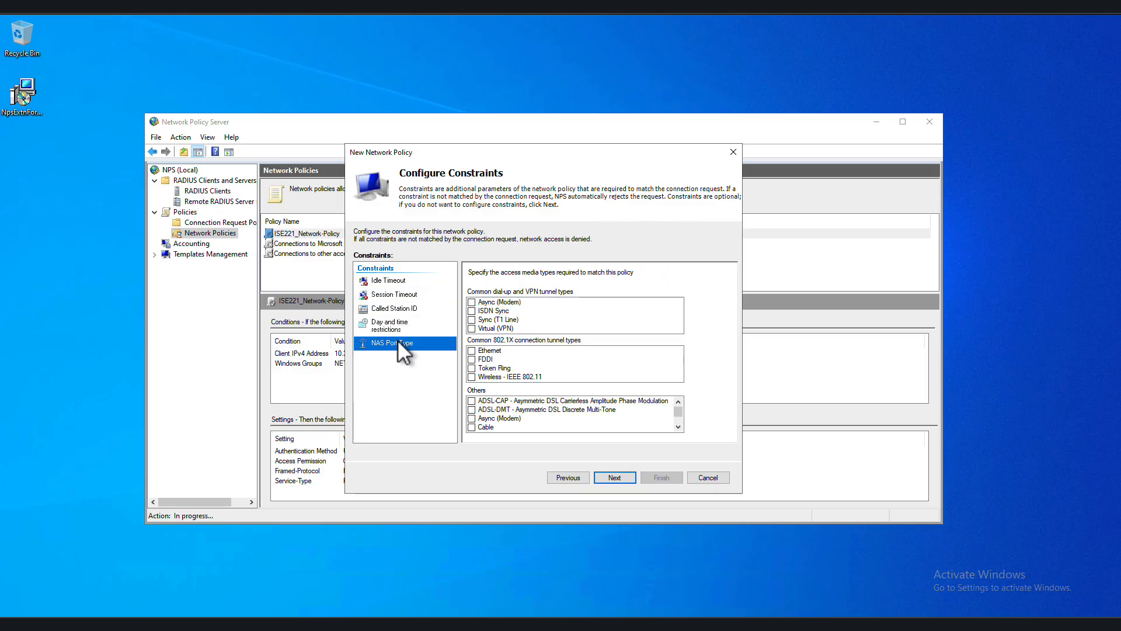
# Pick the Cisco vendor's Cisco-AV-Pair as a vendor-specific attribute for the policy.
pyautogui.click(614, 478)
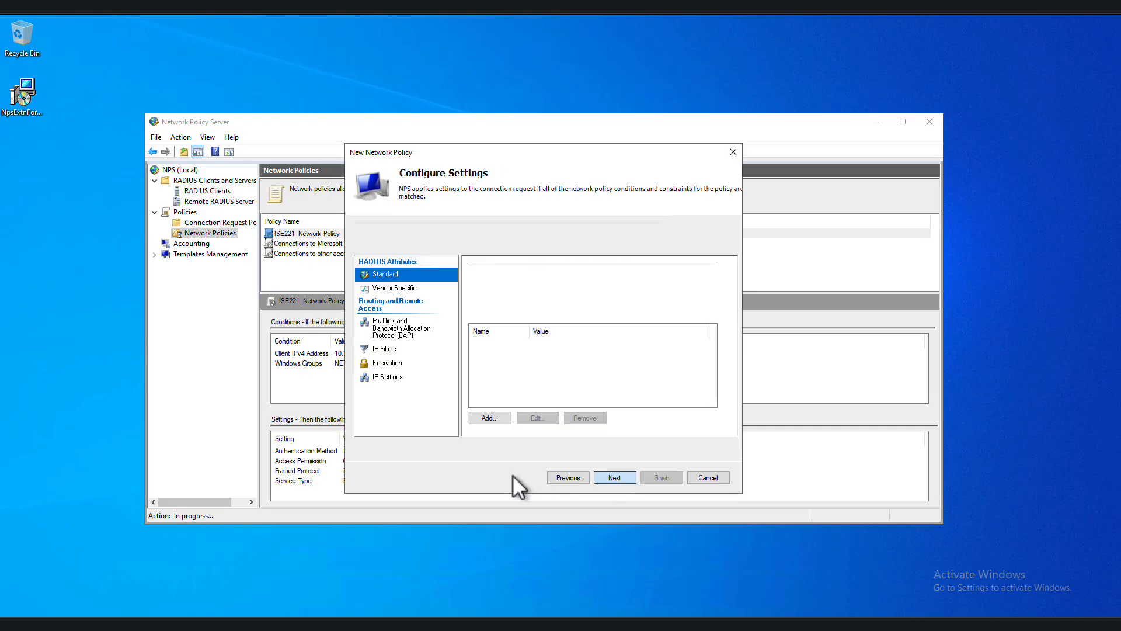
pyautogui.click(402, 288)
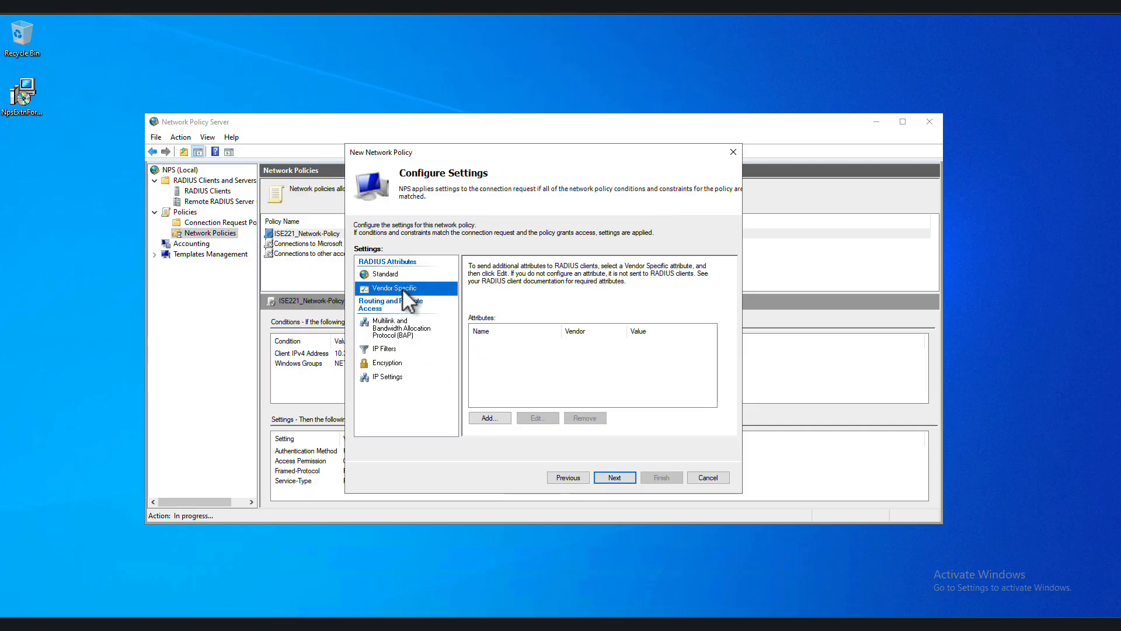
pyautogui.click(490, 418)
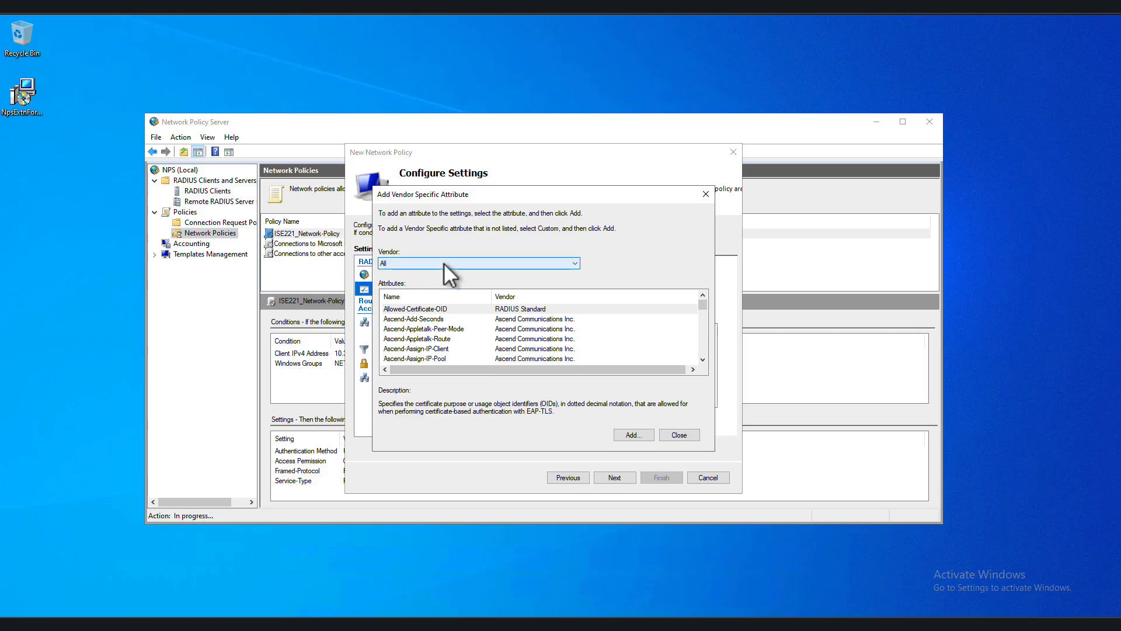
pyautogui.click(443, 263)
pyautogui.click(394, 290)
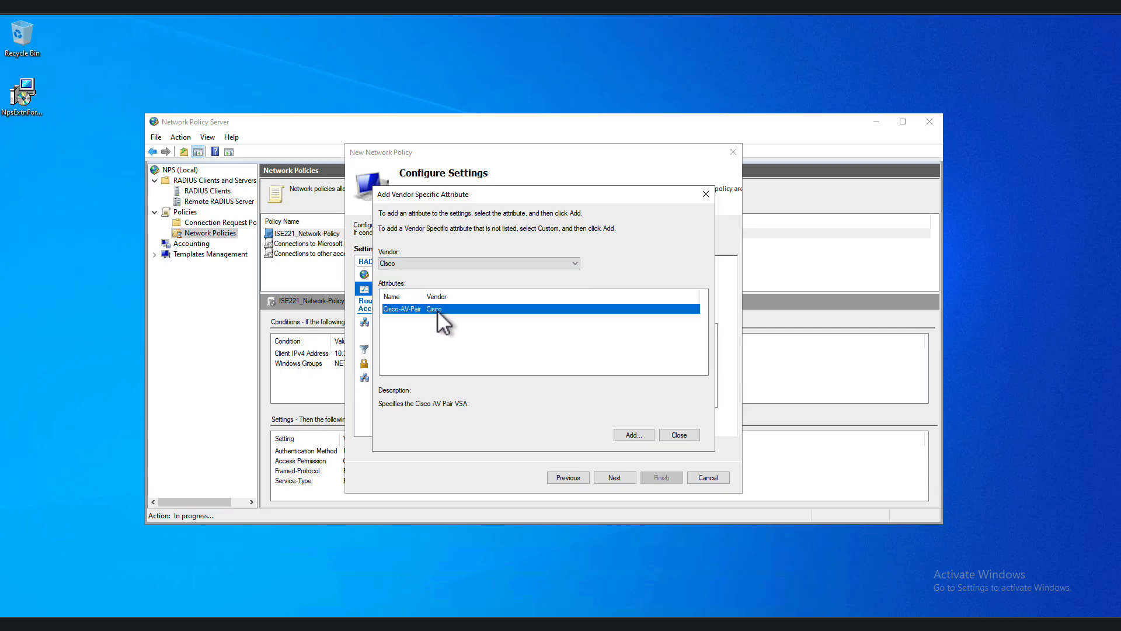
pyautogui.click(634, 434)
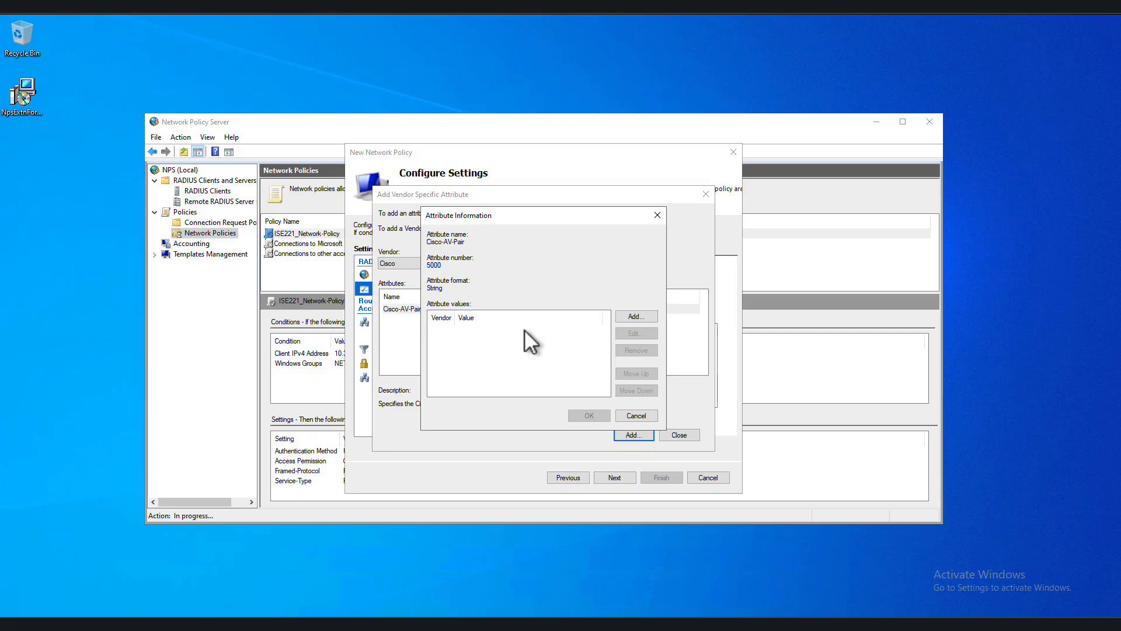
# Set the Cisco-AV-Pair value to shell:domains=all/admin/admin.
pyautogui.click(633, 319)
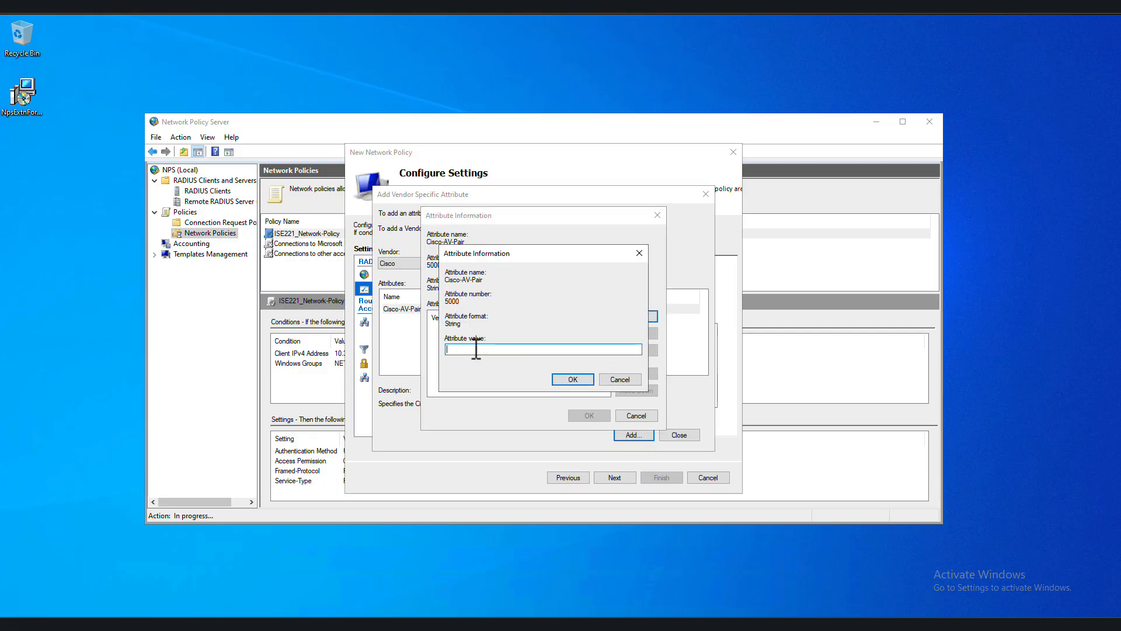
pyautogui.write('shell:domains')
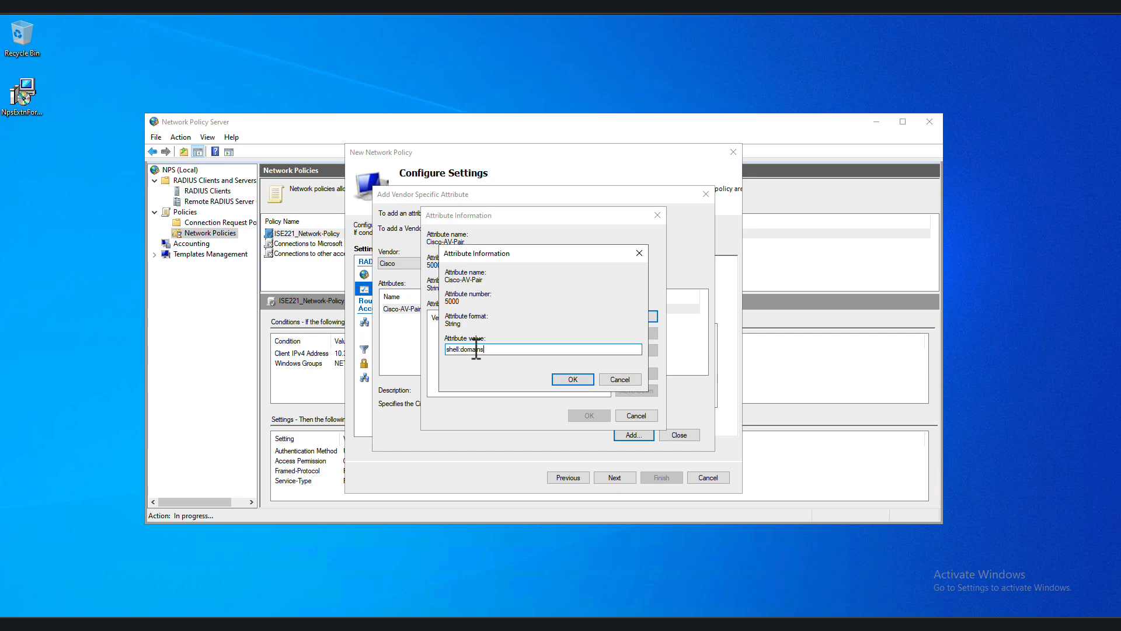
pyautogui.write('=all/admin/admin')
pyautogui.moveTo(541, 351); pyautogui.dragTo(499, 351)
pyautogui.click(573, 380)
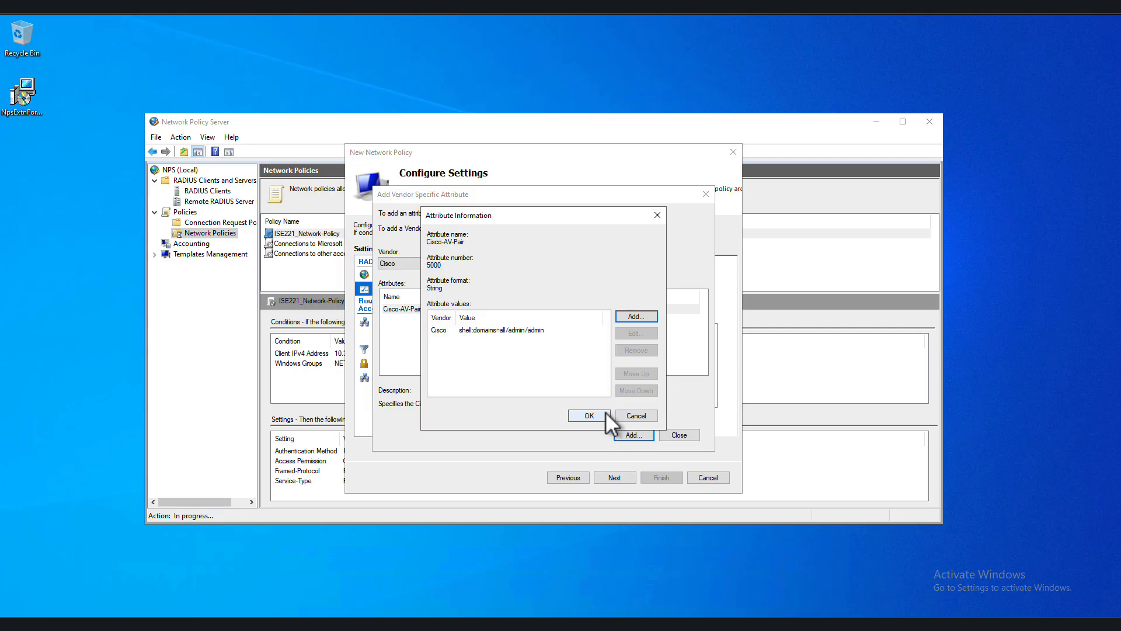
pyautogui.click(594, 413)
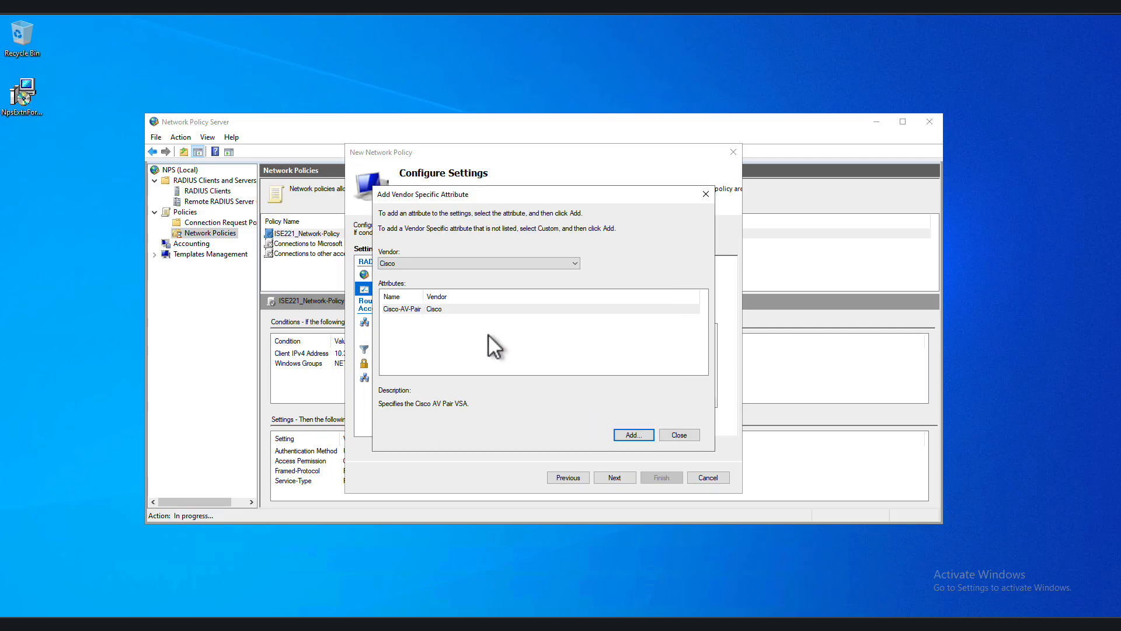
pyautogui.click(632, 435)
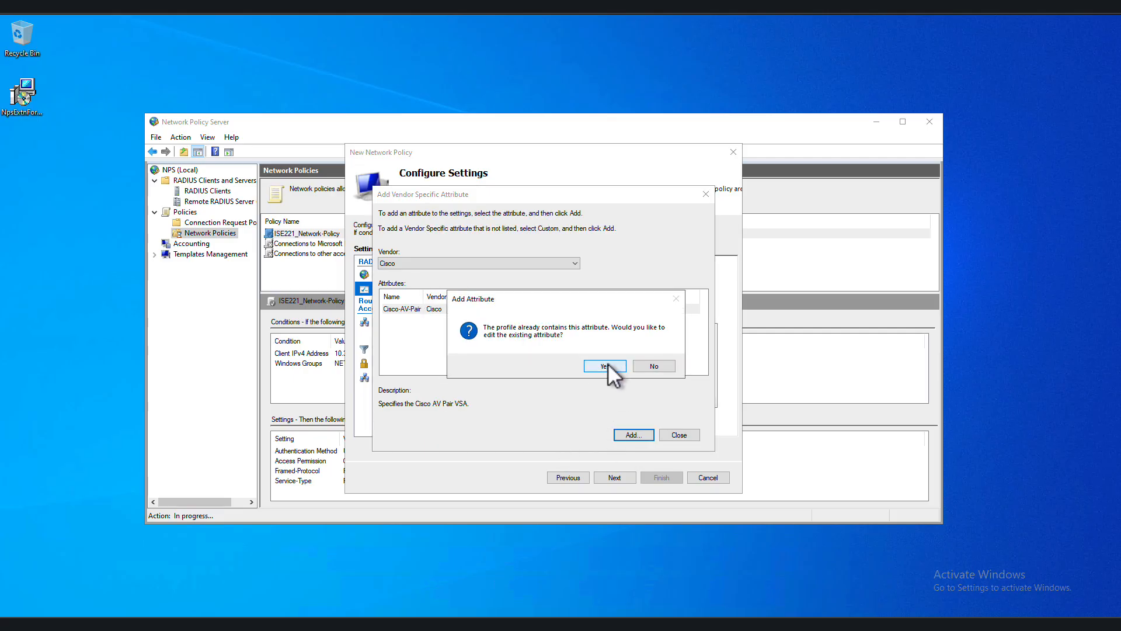
pyautogui.click(651, 366)
pyautogui.click(679, 435)
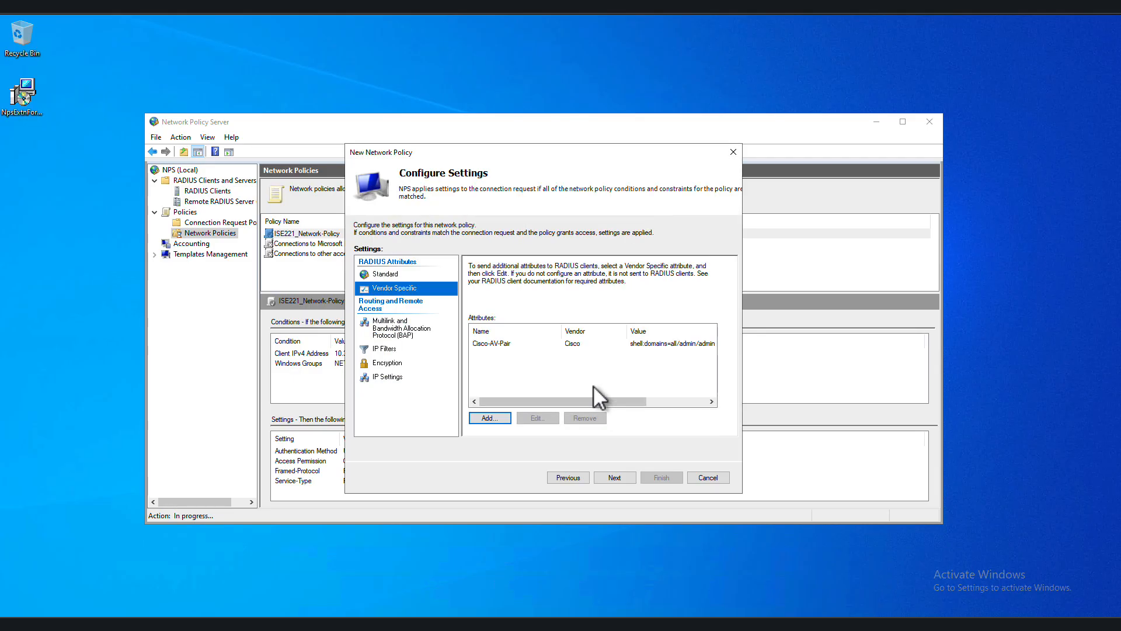
pyautogui.click(592, 346)
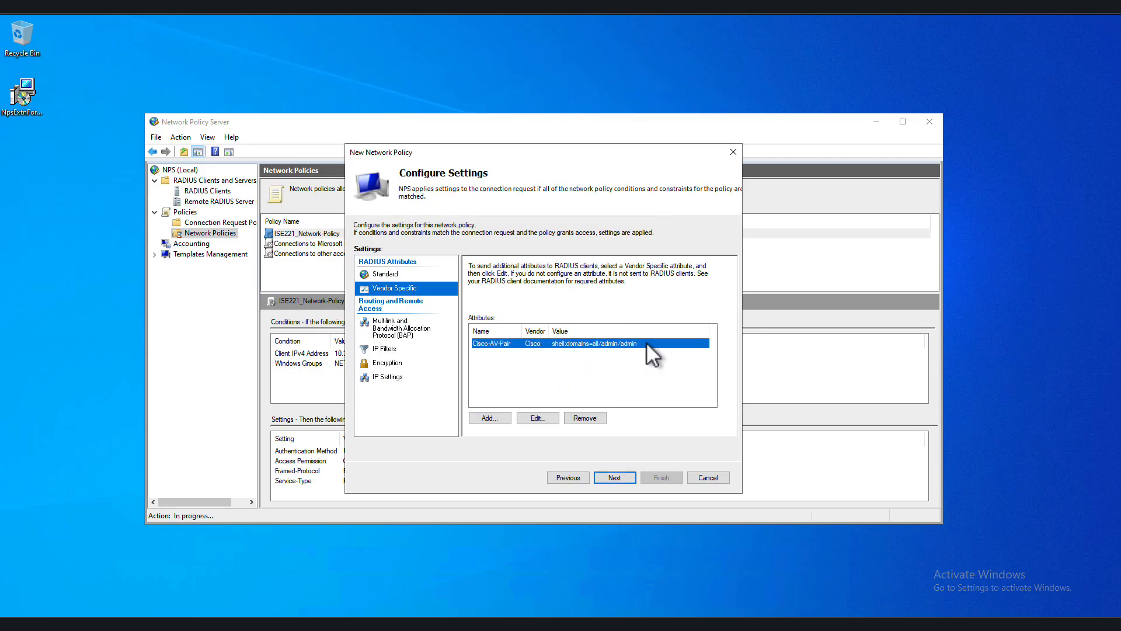
# Finish ACI-Admin-Policy, review its conditions and Cisco-AV-Pair, and start another network policy.
pyautogui.click(618, 476)
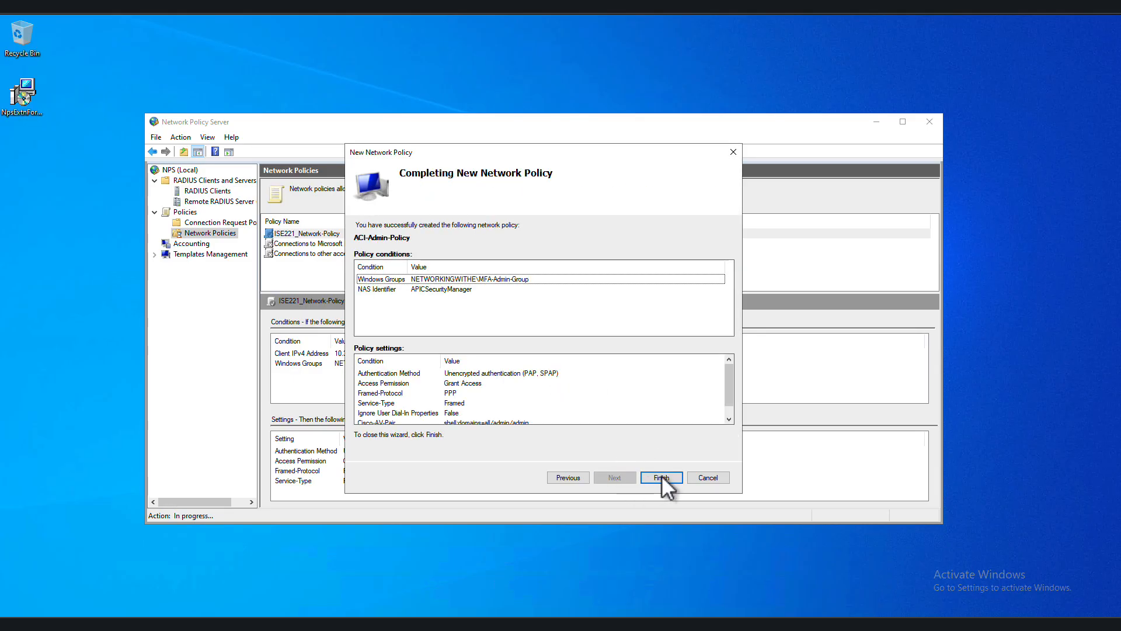
pyautogui.click(662, 477)
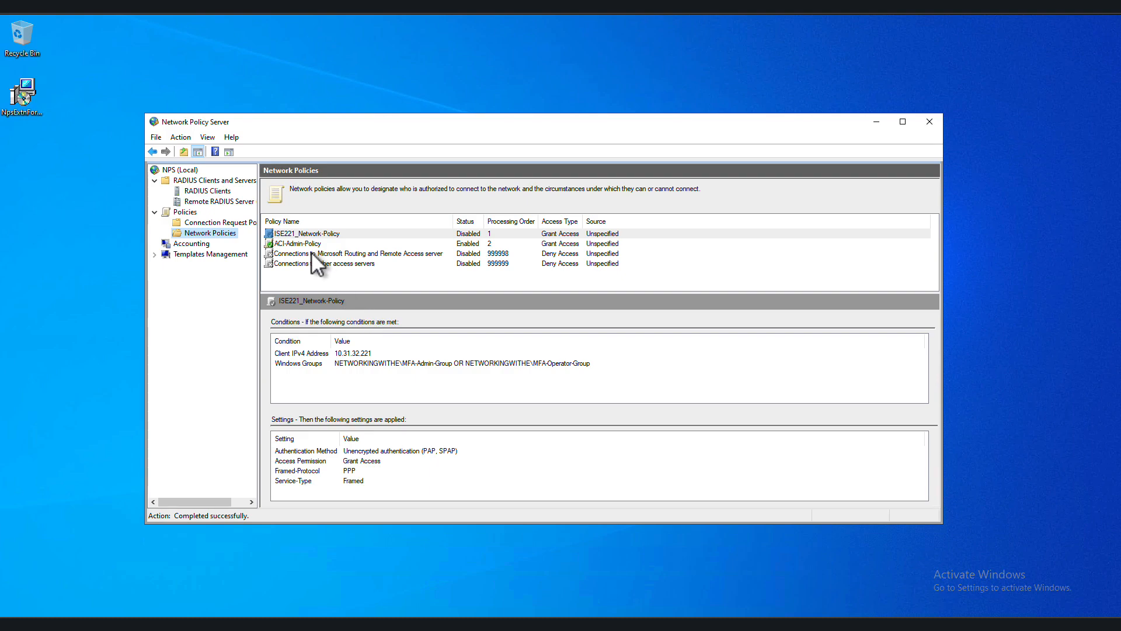
pyautogui.click(388, 244)
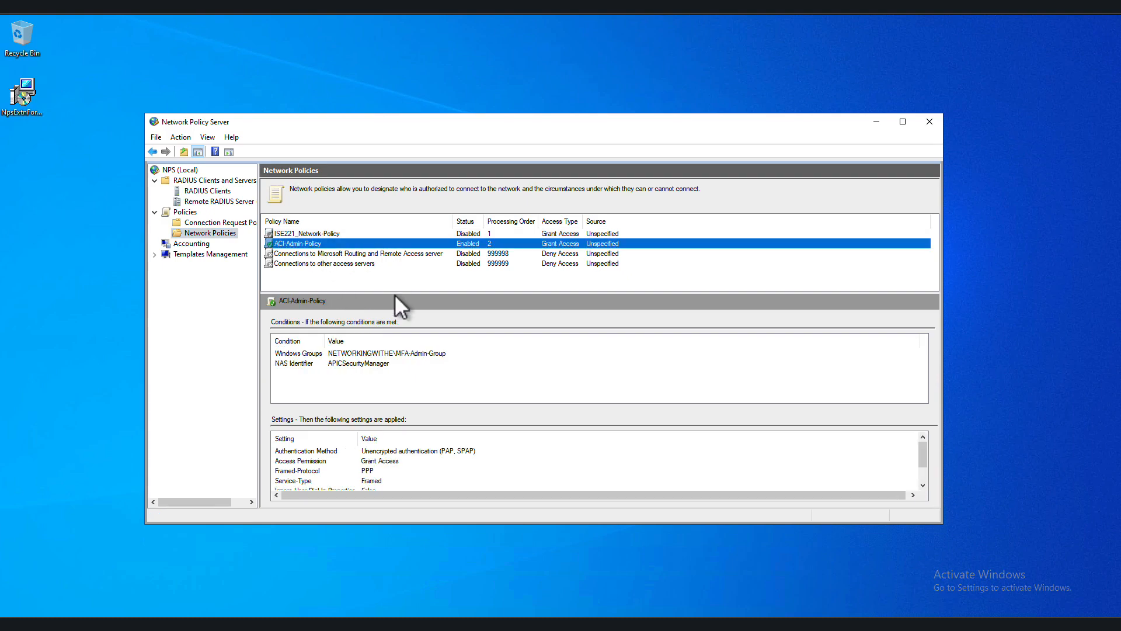
pyautogui.click(352, 363)
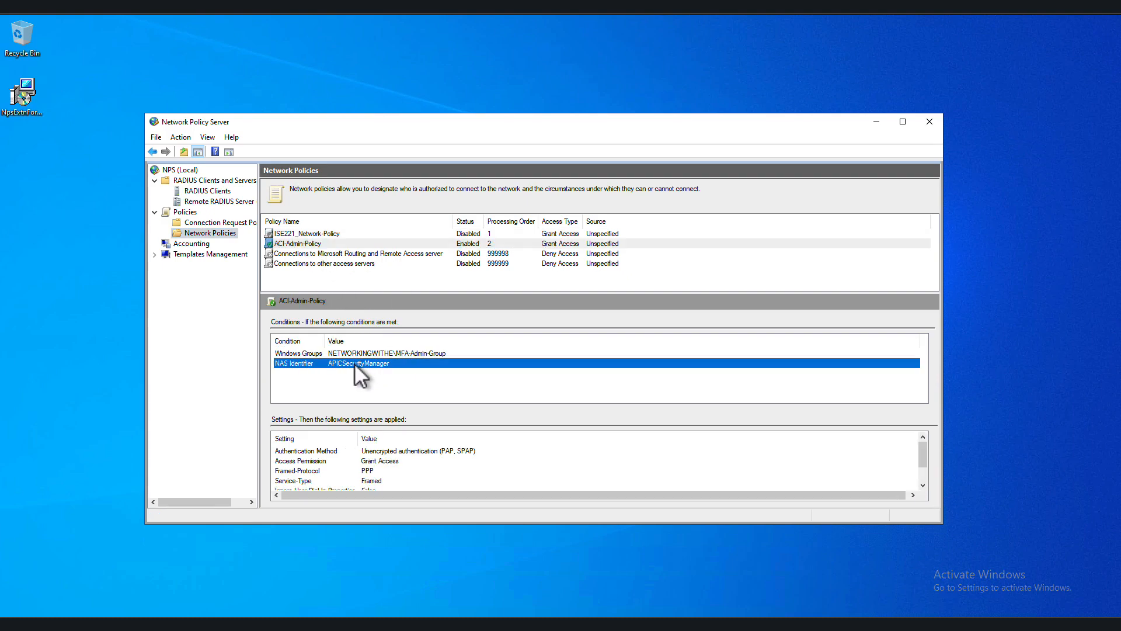
pyautogui.click(456, 354)
pyautogui.scroll(-1, 422, 462)
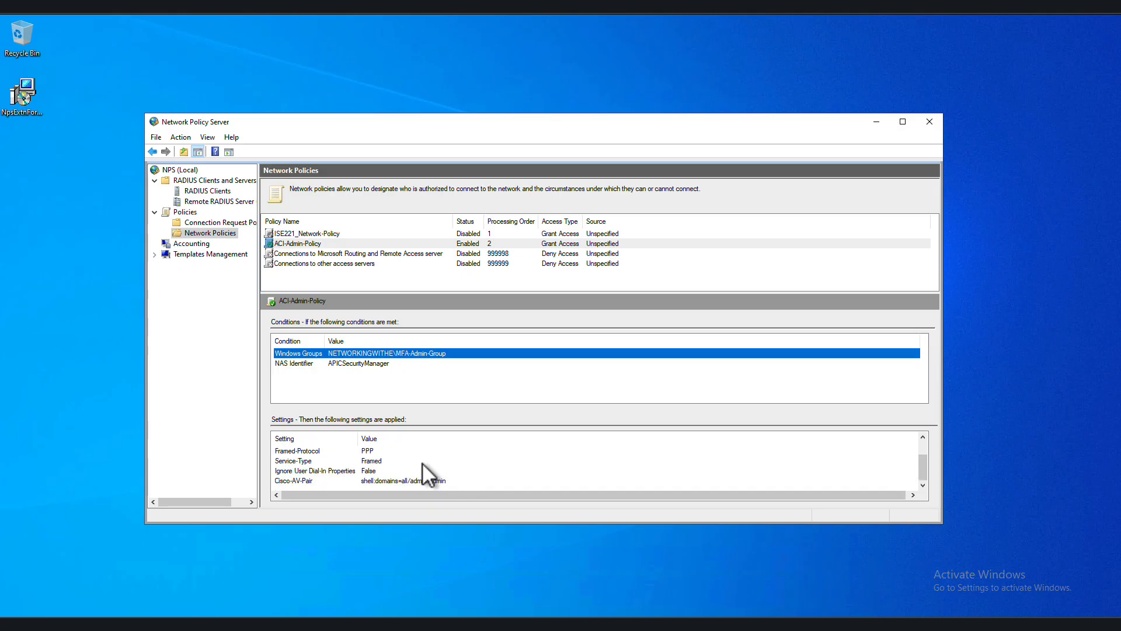
pyautogui.click(429, 480)
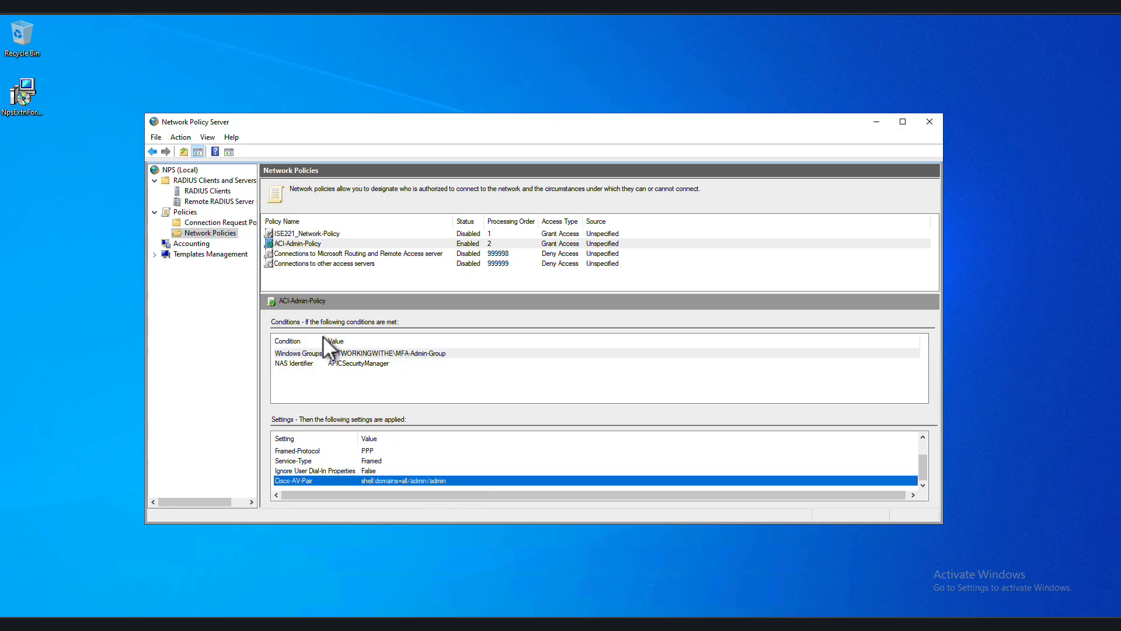
pyautogui.rightClick(226, 233)
# Create a new network policy named ACI-Operator-Policy.
pyautogui.click(248, 242)
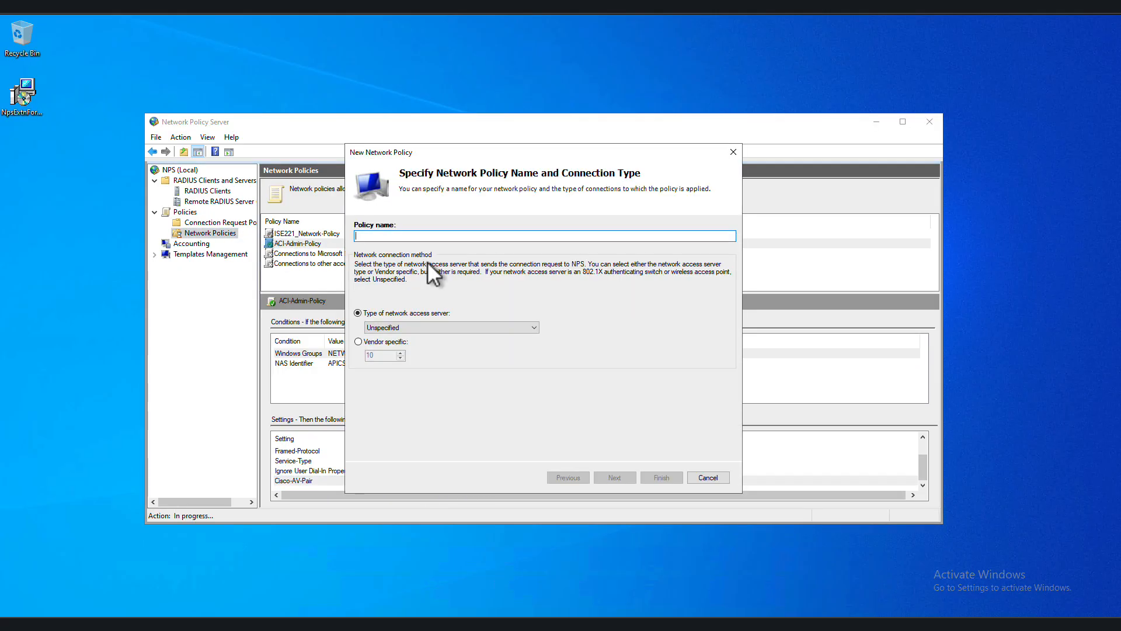
pyautogui.write('AC')
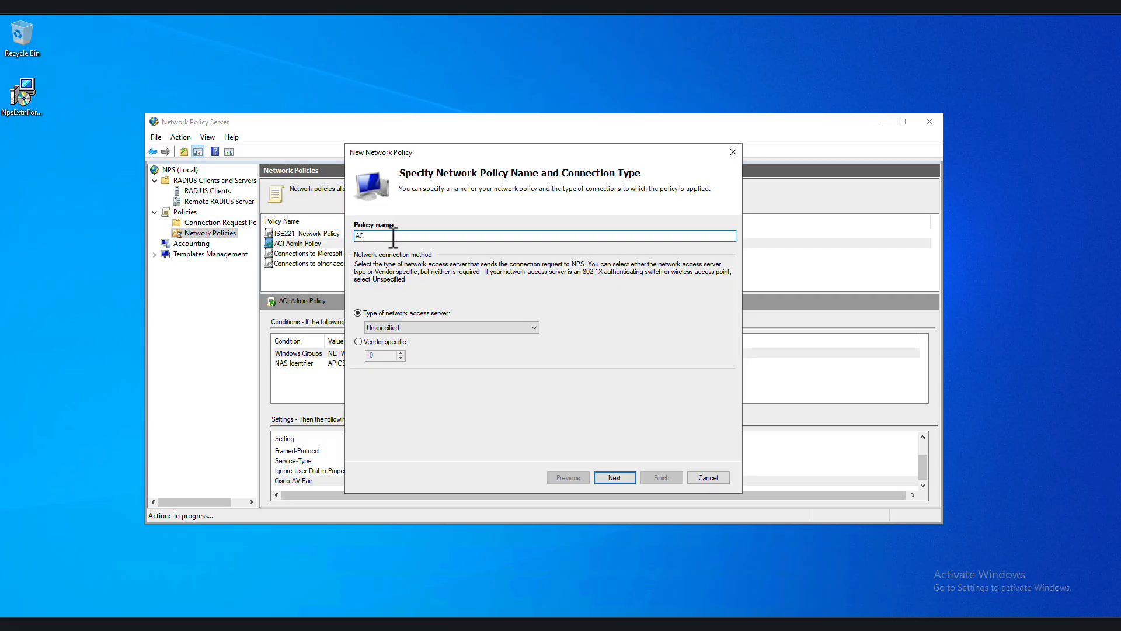
pyautogui.write('I-Operator-Policy')
pyautogui.click(615, 477)
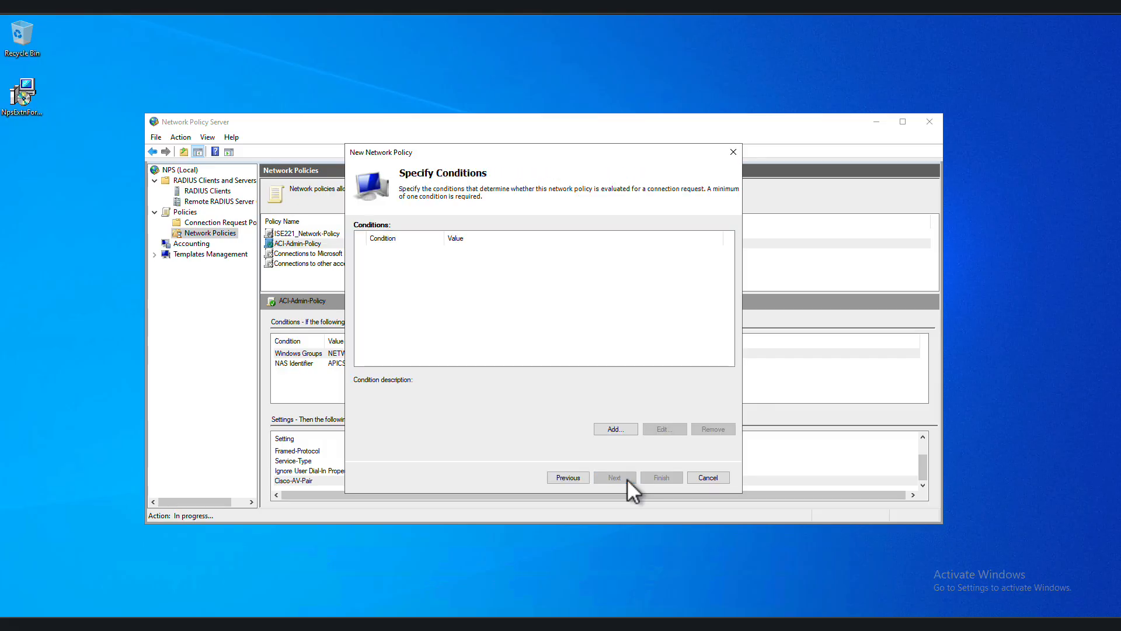
# Add a Windows Groups condition requiring membership in MFA-Operator-Group.
pyautogui.click(615, 430)
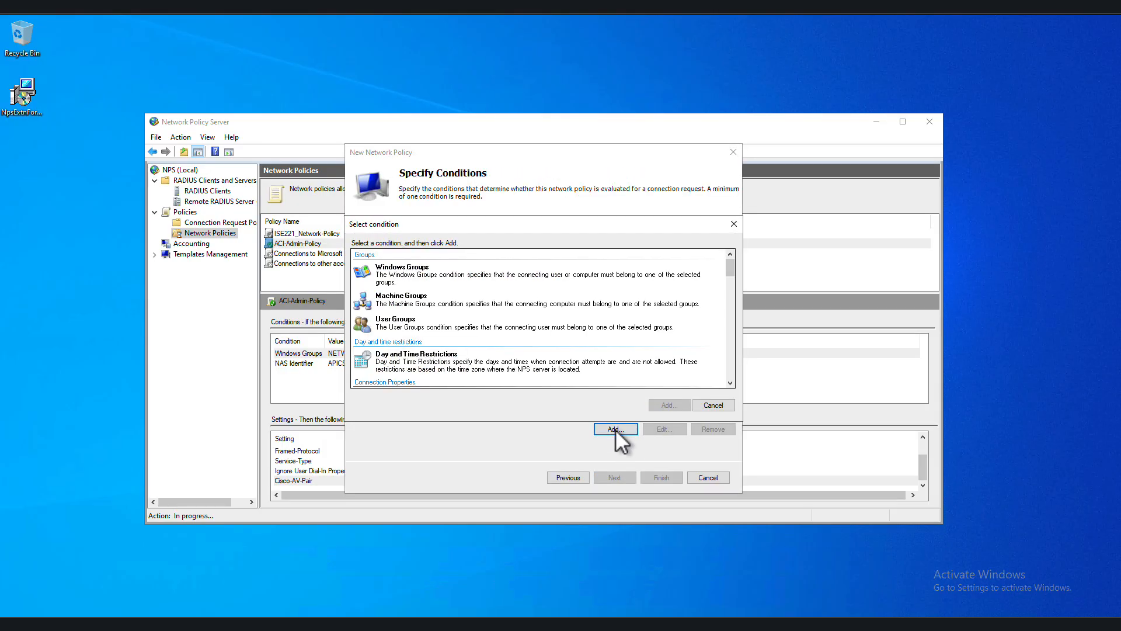
pyautogui.click(422, 269)
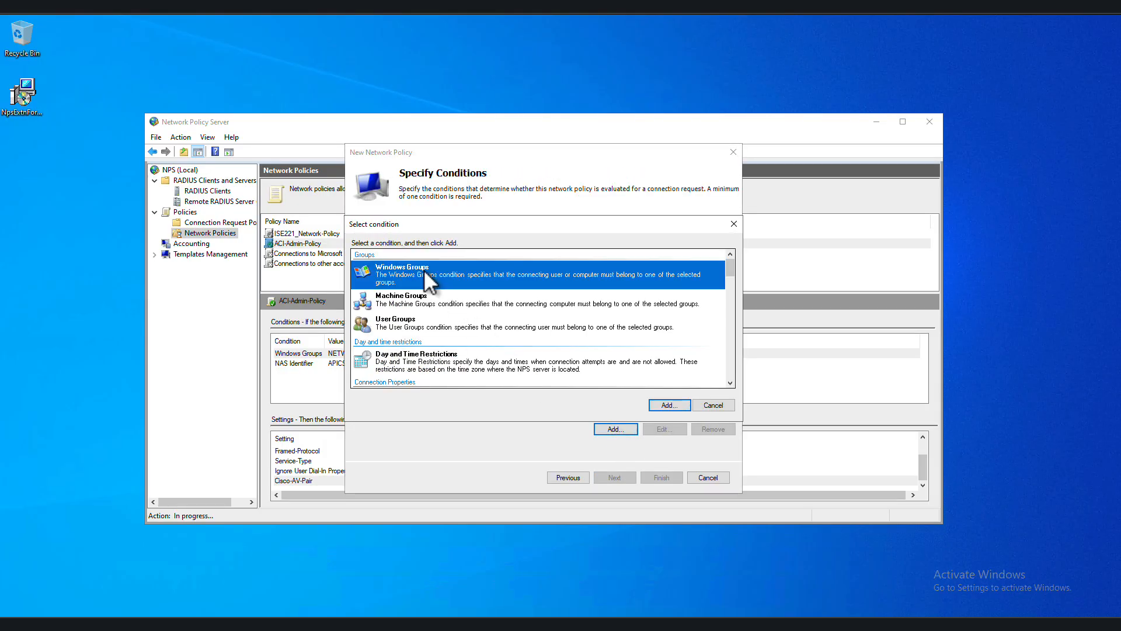
pyautogui.click(669, 404)
pyautogui.click(538, 372)
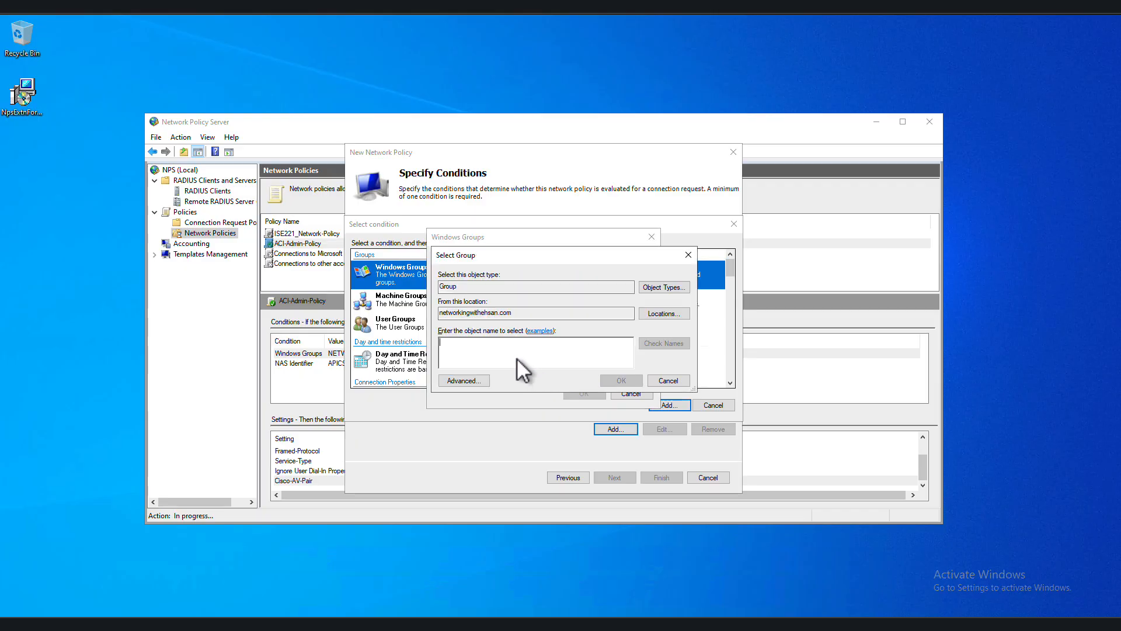
pyautogui.write('mfa')
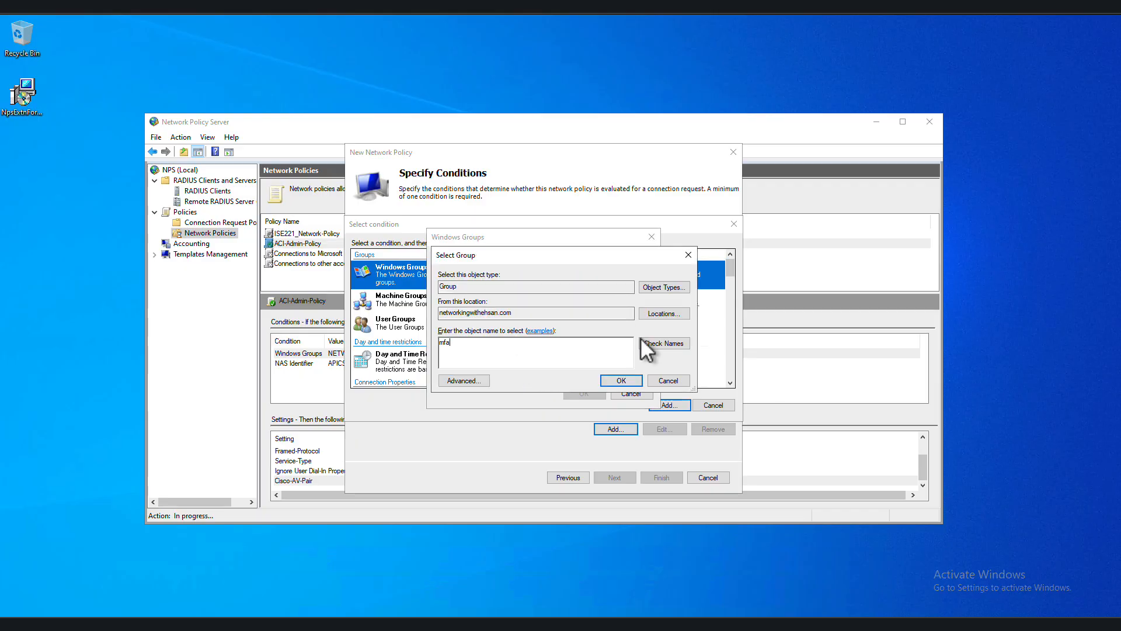
pyautogui.click(645, 341)
pyautogui.click(520, 368)
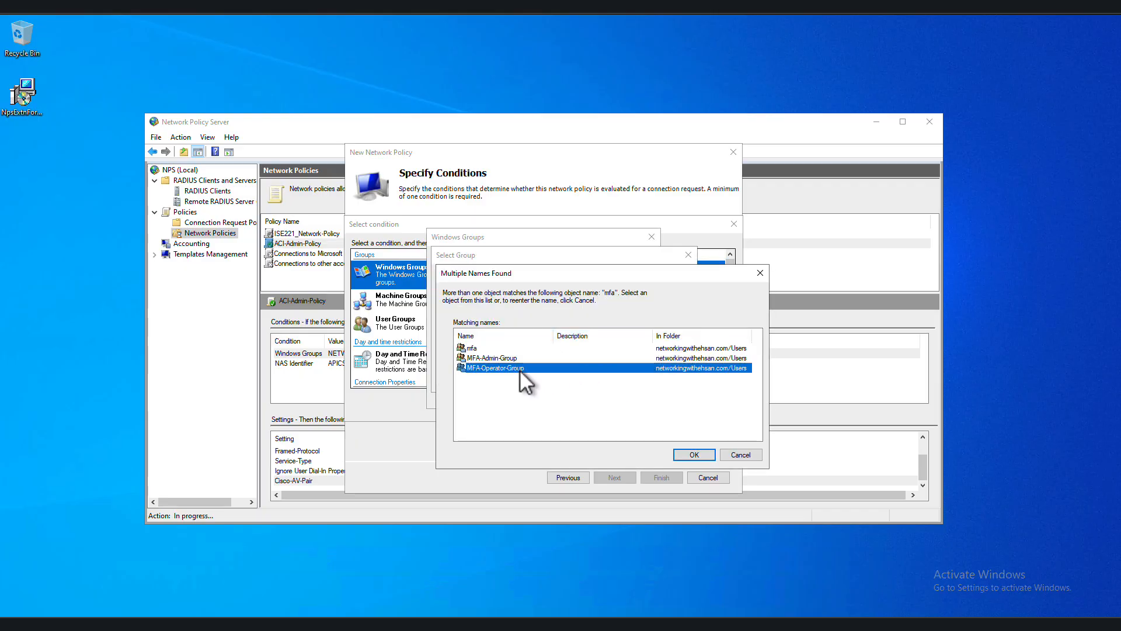
pyautogui.doubleClick(532, 368)
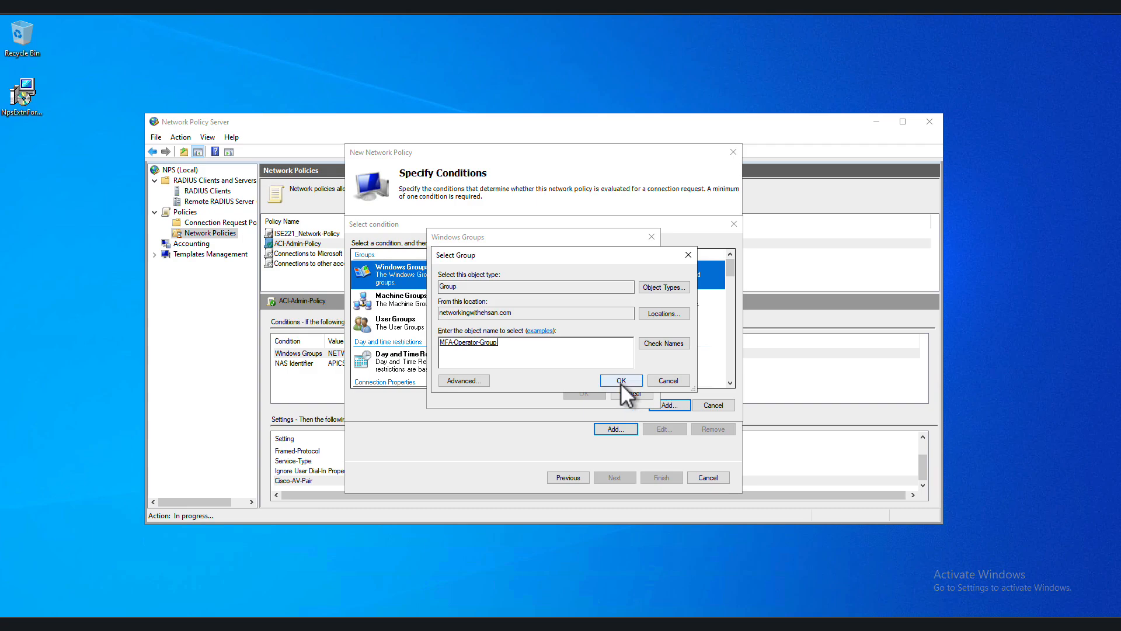
pyautogui.click(621, 380)
pyautogui.click(584, 393)
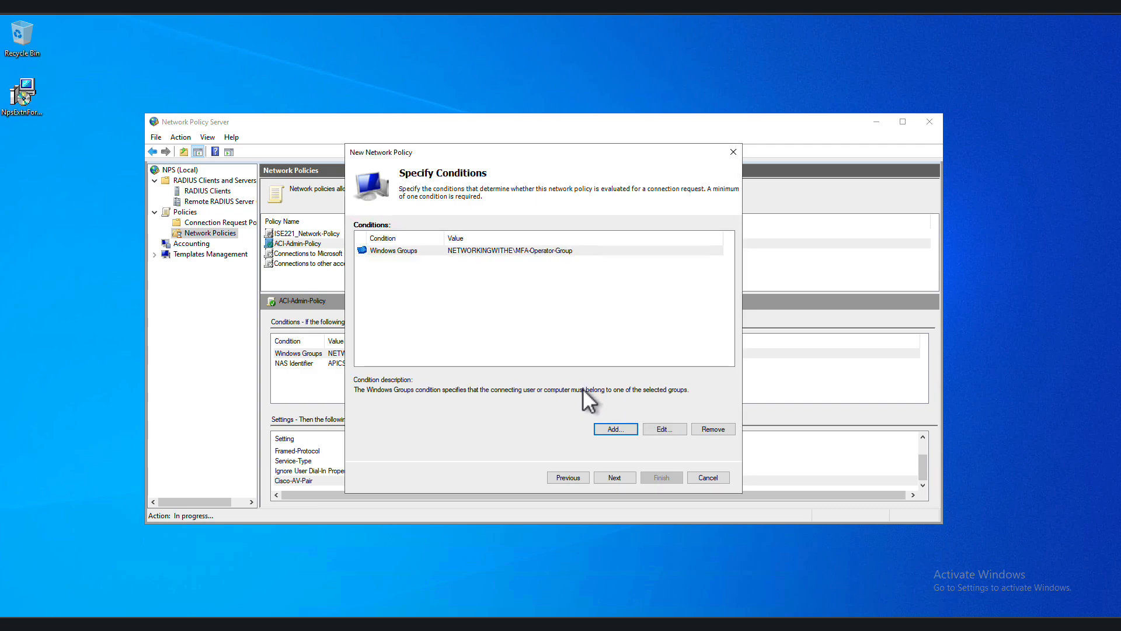
# Add a NAS Identifier condition with the value APICSecurityManager.
pyautogui.click(630, 431)
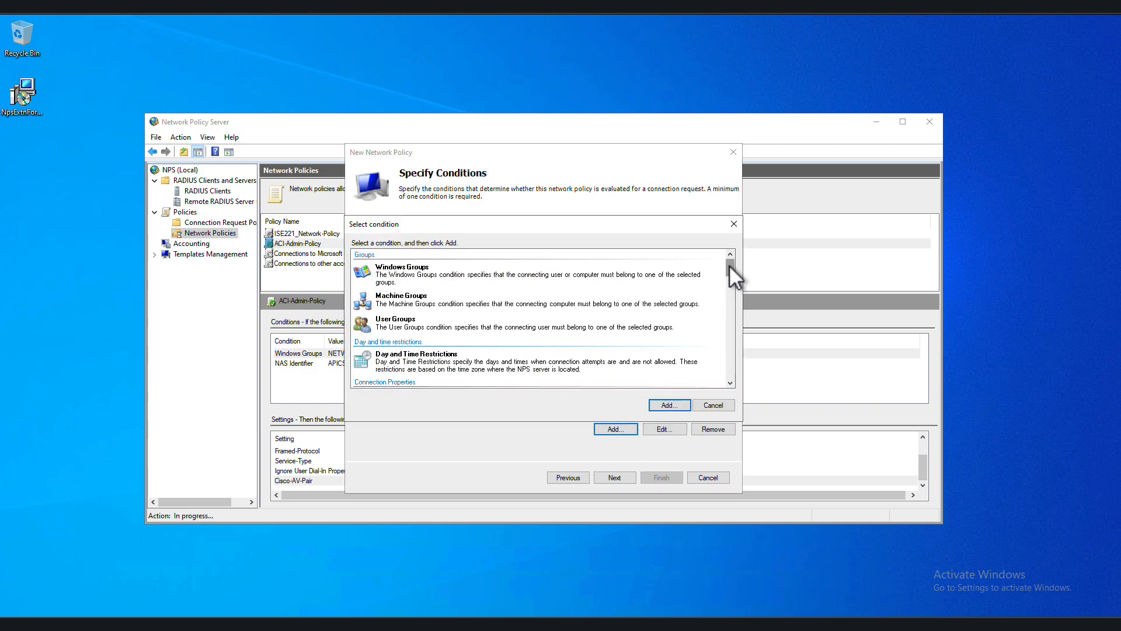
pyautogui.moveTo(728, 265); pyautogui.dragTo(733, 358)
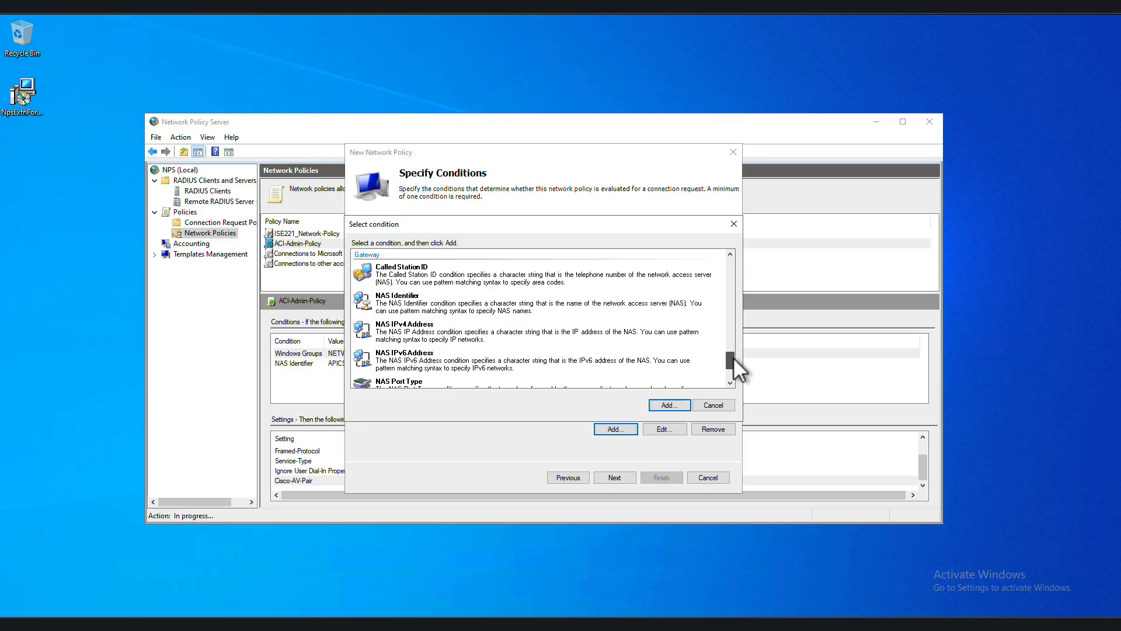
pyautogui.click(442, 308)
pyautogui.click(653, 405)
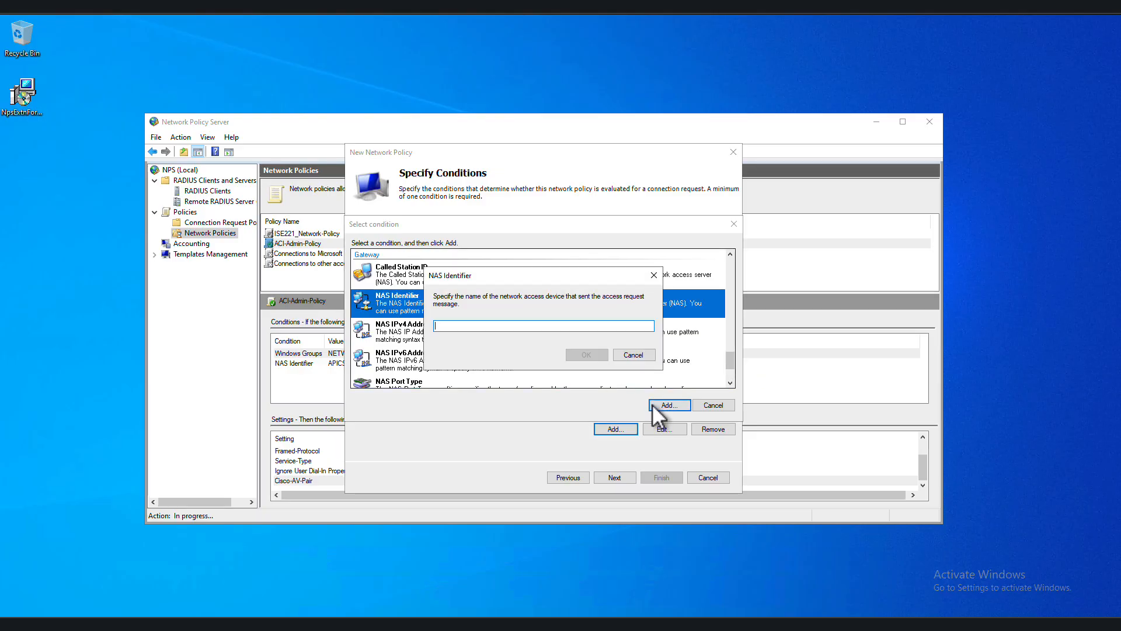
pyautogui.write('APICSecurityManager')
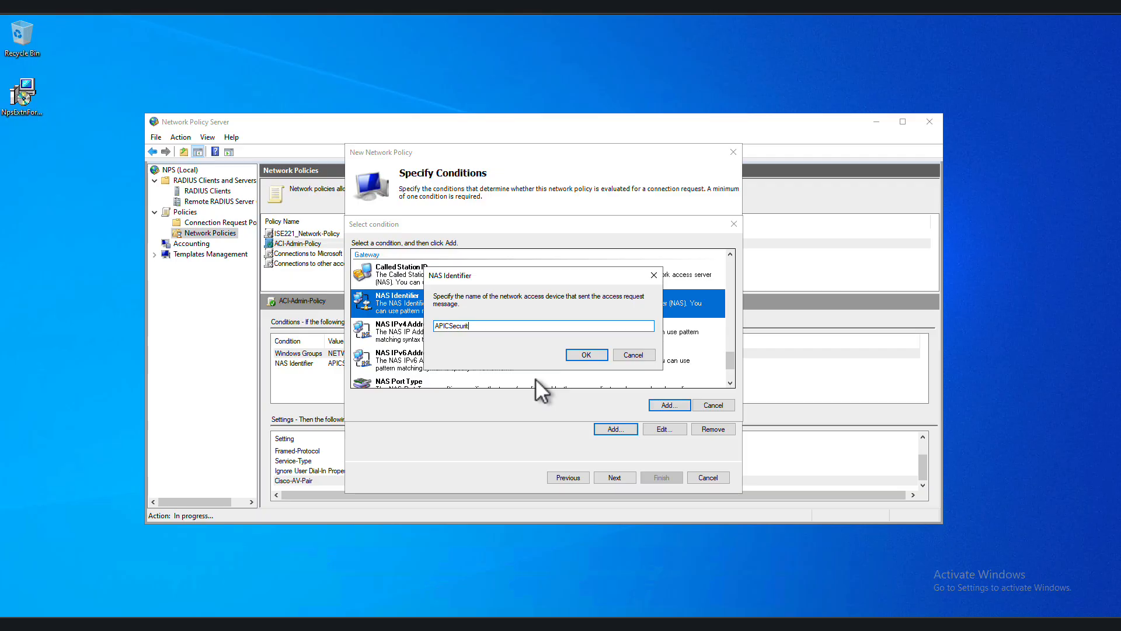
# Confirm the NAS Identifier condition and allow only unencrypted PAP/SPAP authentication, dropping MS-CHAP v2 and MS-CHAP.
pyautogui.click(585, 354)
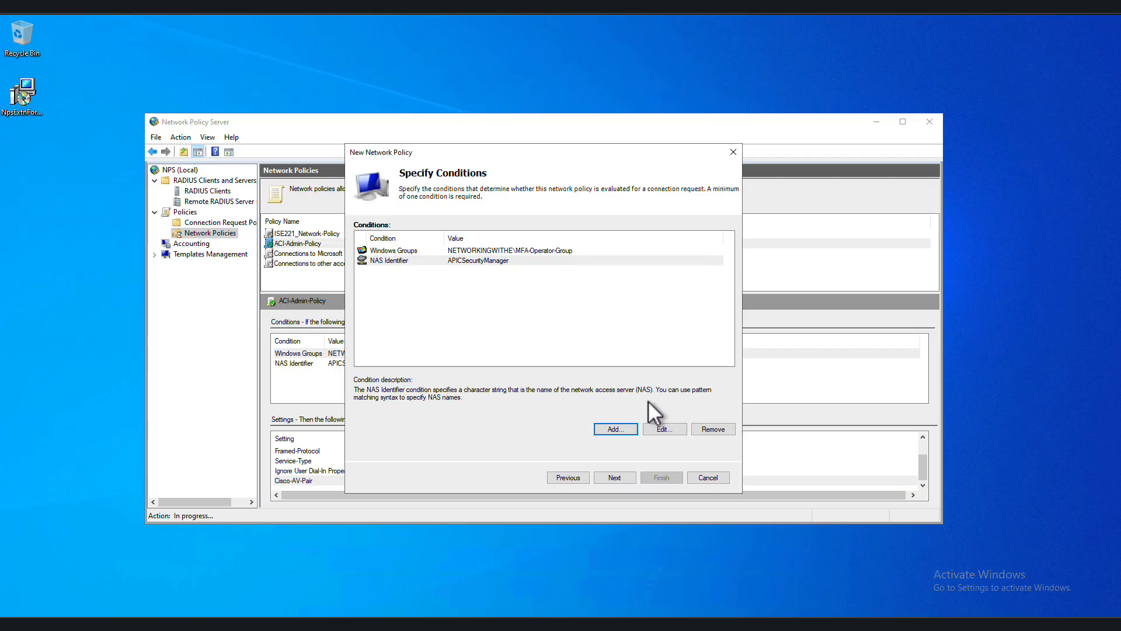
pyautogui.click(625, 480)
pyautogui.click(625, 479)
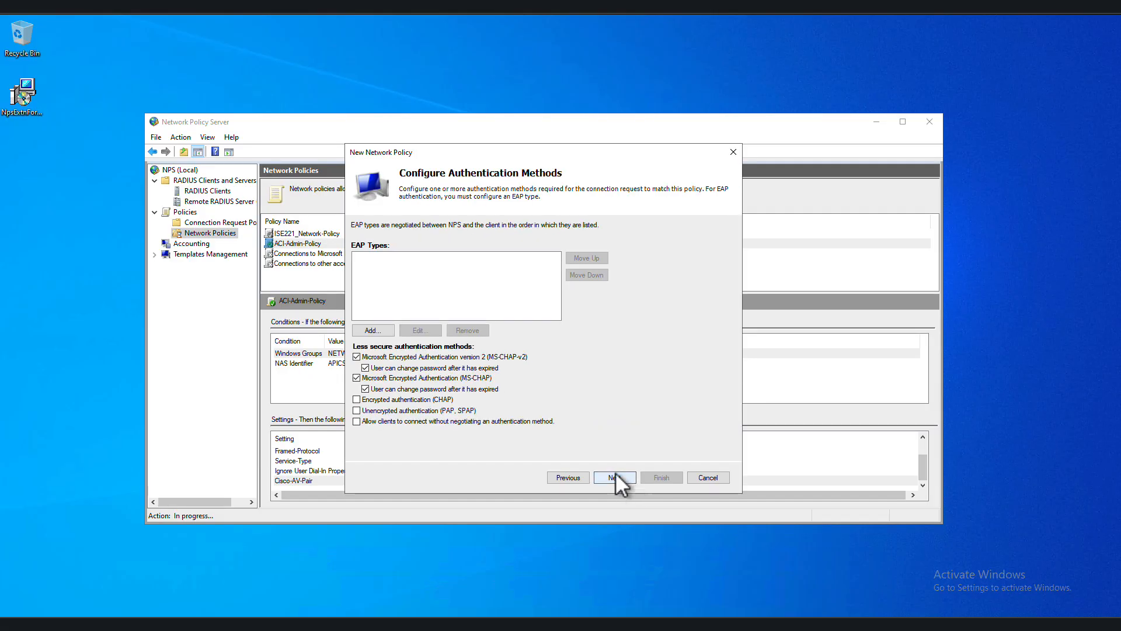
pyautogui.click(370, 380)
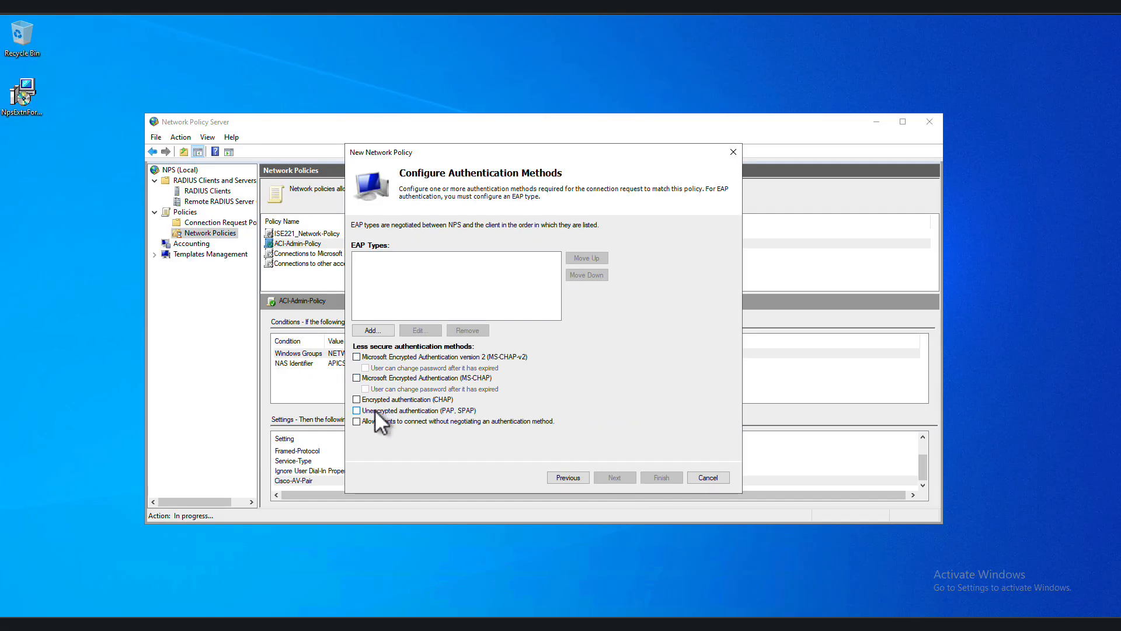
pyautogui.click(374, 410)
pyautogui.click(622, 474)
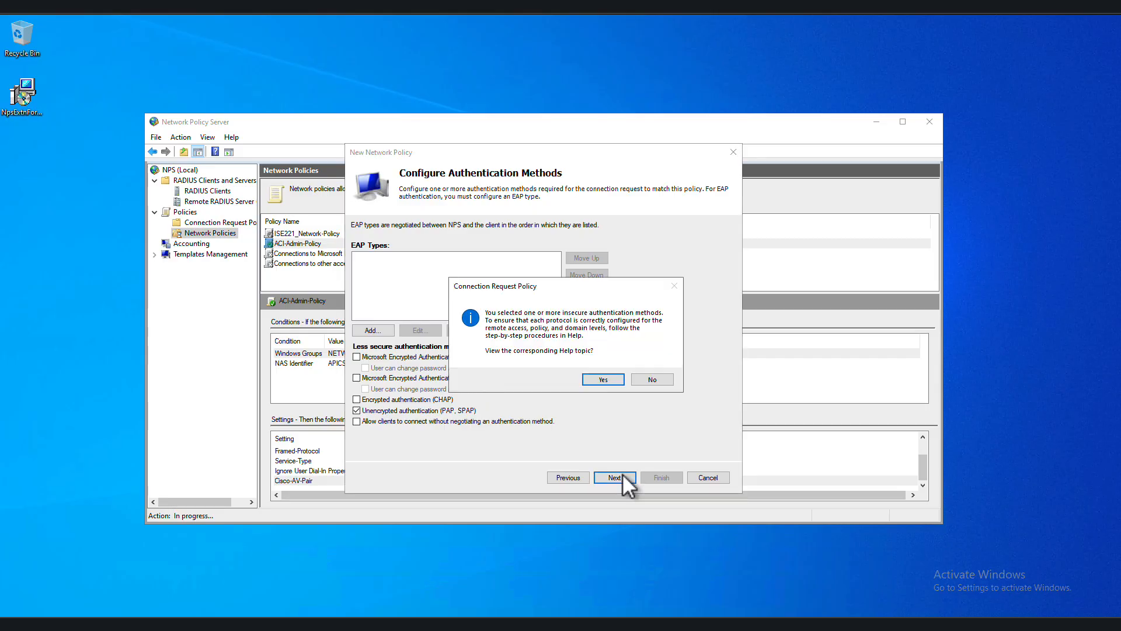
pyautogui.click(653, 379)
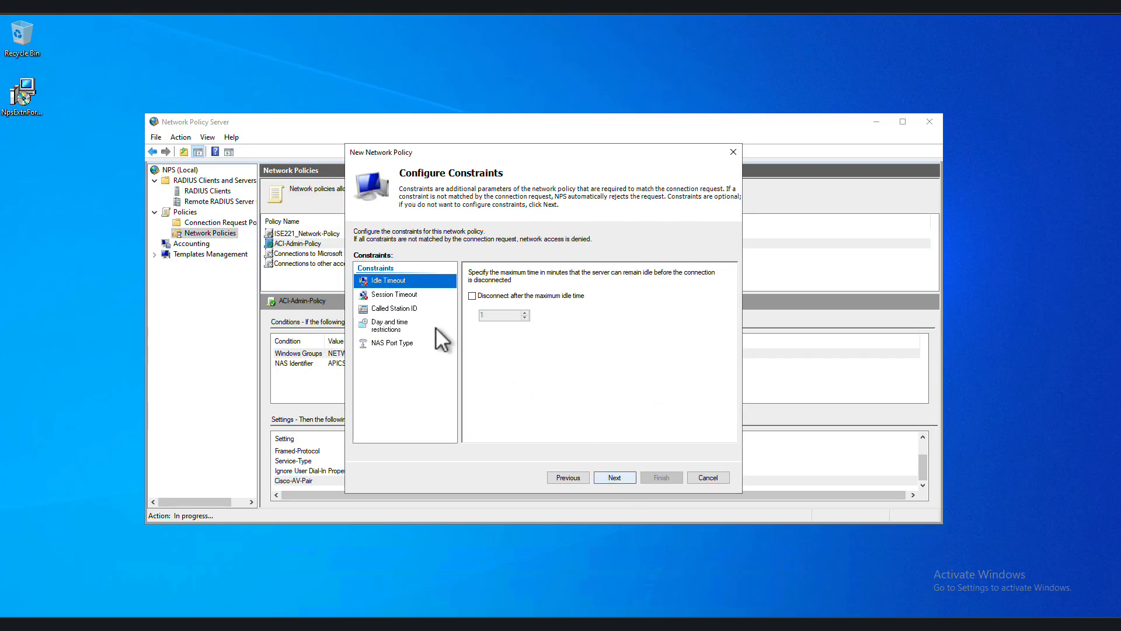
# Review the Session Timeout, Called Station ID, Day and time, and NAS Port Type constraints.
pyautogui.click(405, 298)
pyautogui.click(406, 307)
pyautogui.click(411, 320)
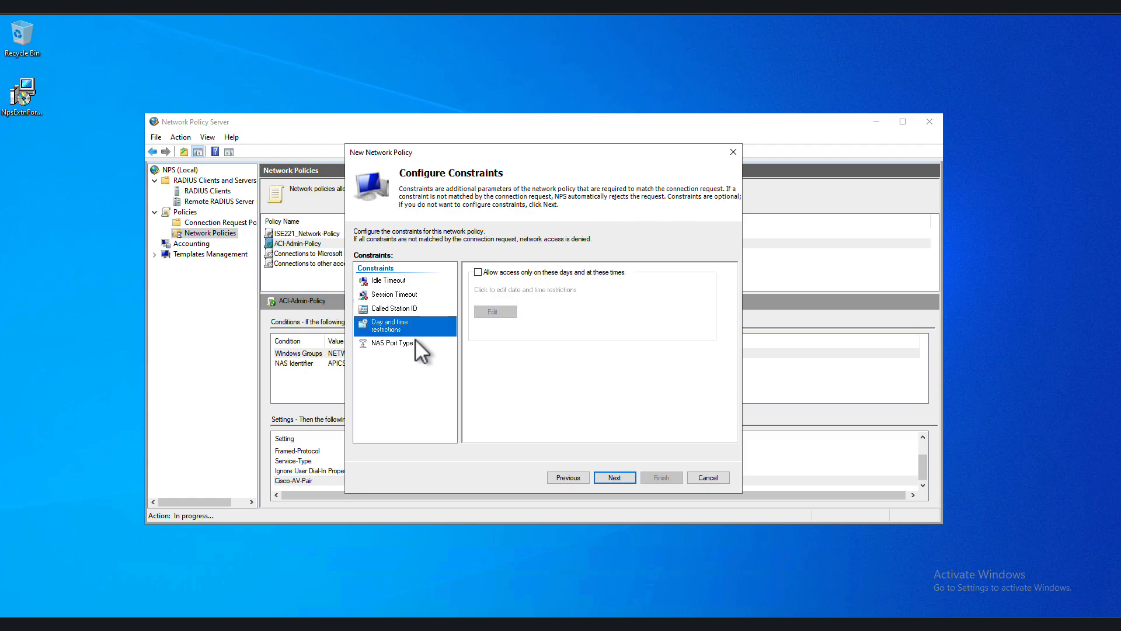
pyautogui.click(414, 342)
# Add a vendor-specific RADIUS attribute, choosing Cisco's Cisco-AV-Pair.
pyautogui.click(613, 477)
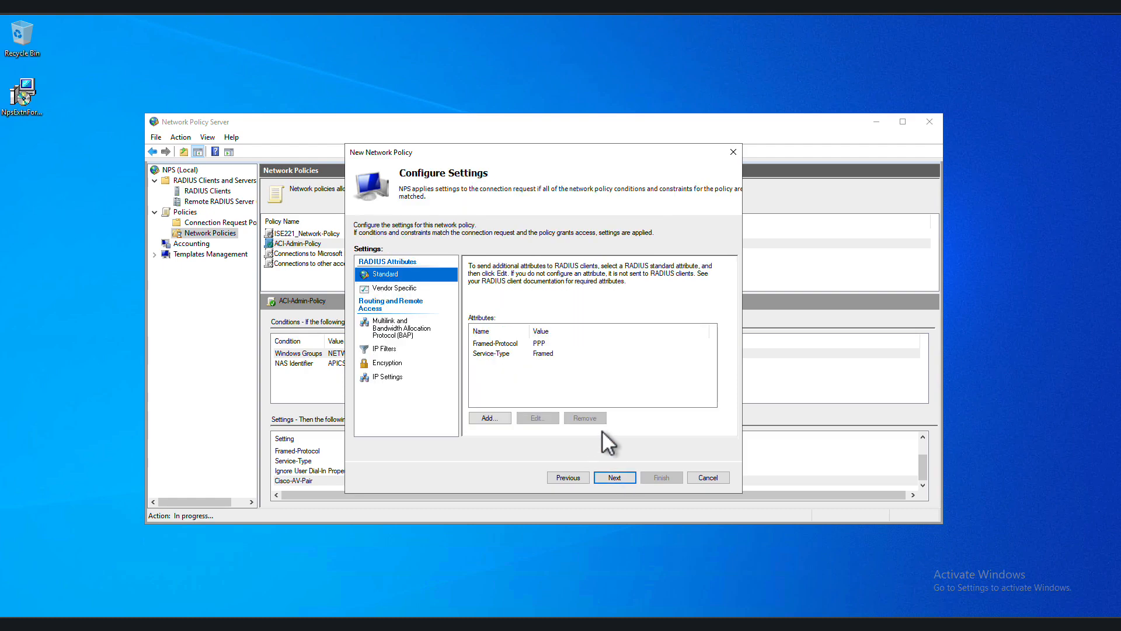
pyautogui.click(414, 287)
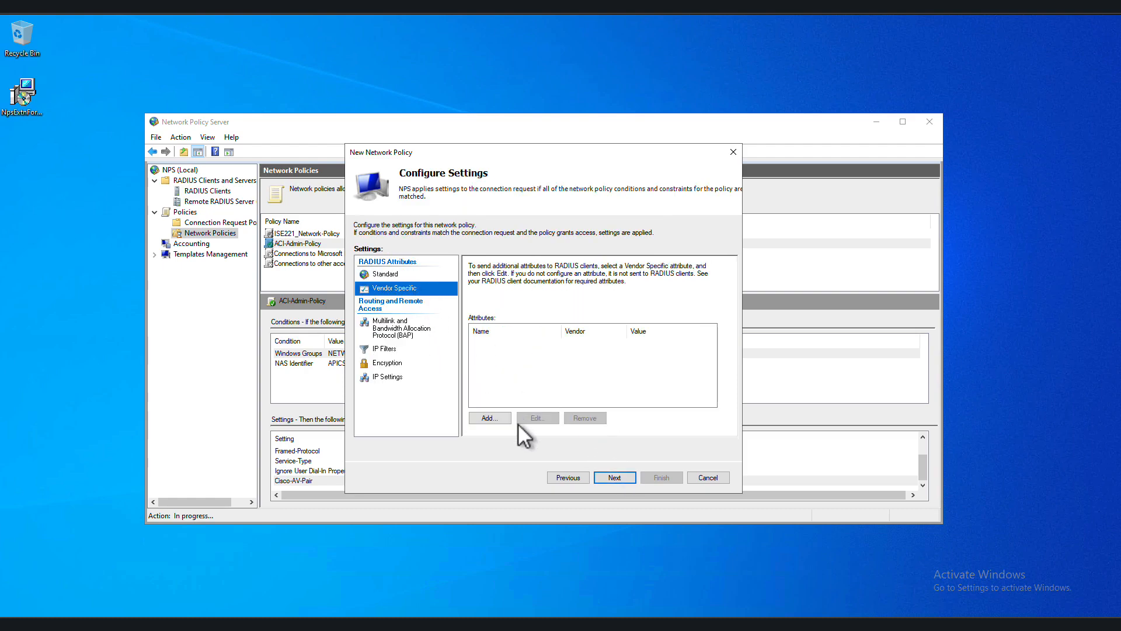
pyautogui.click(501, 418)
pyautogui.click(433, 264)
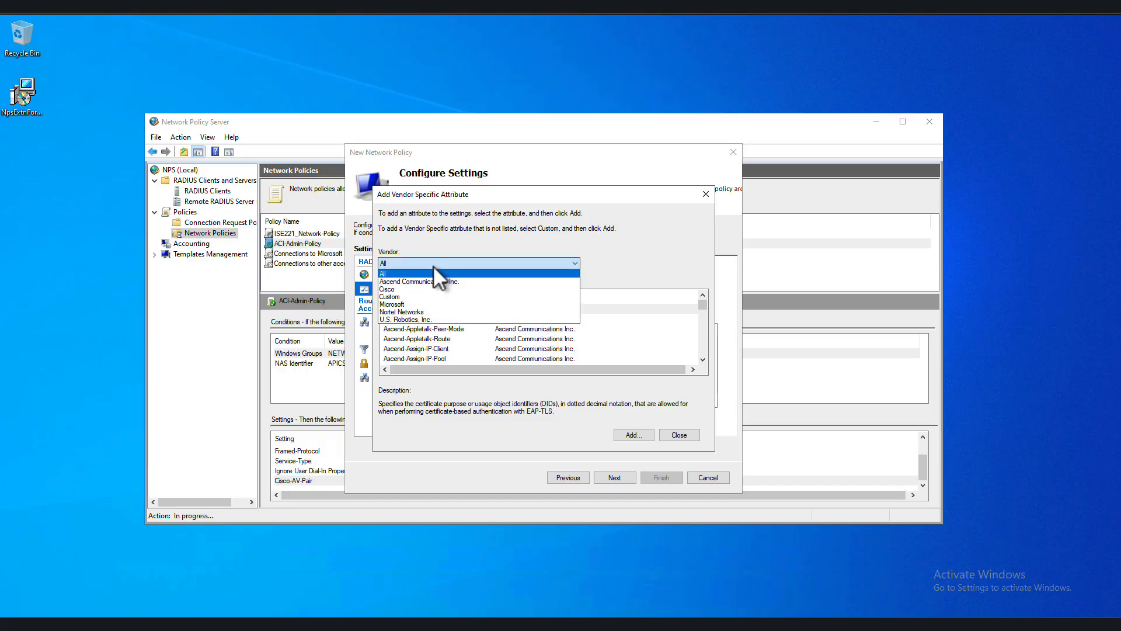
pyautogui.click(416, 289)
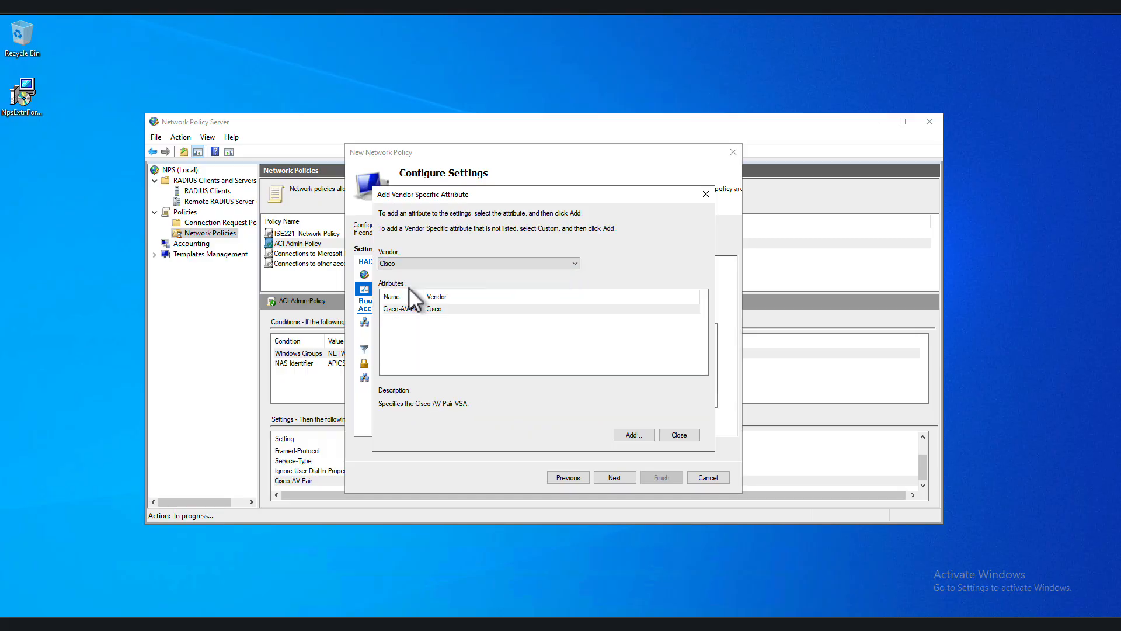
pyautogui.click(436, 310)
pyautogui.click(633, 435)
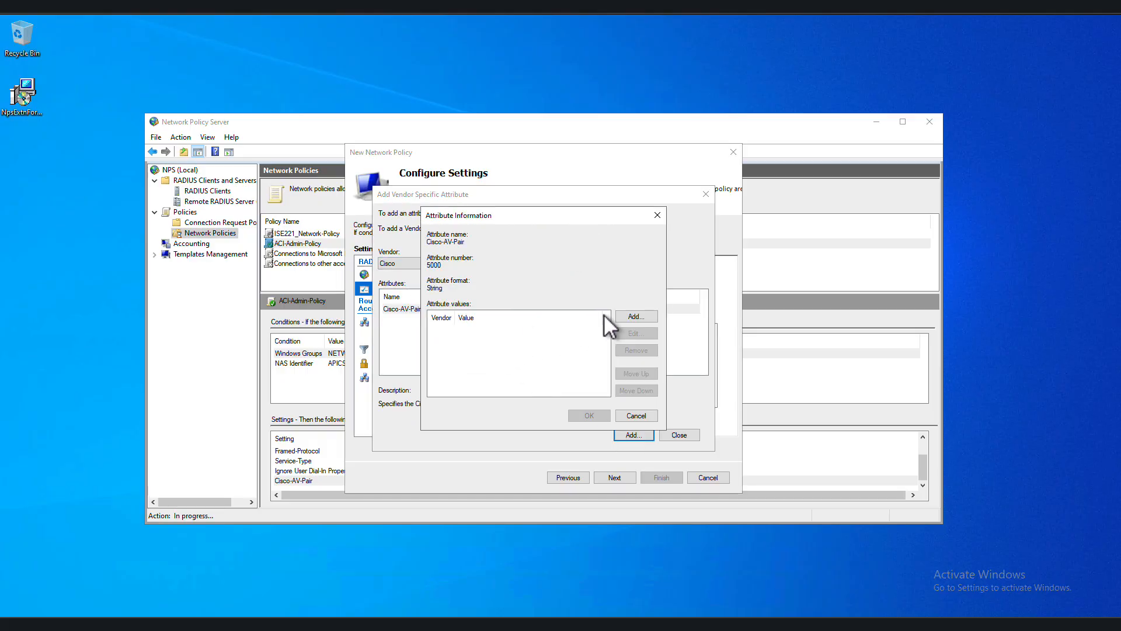
# Set the Cisco-AV-Pair value to shell:domains=all//admin.
pyautogui.click(621, 316)
pyautogui.write('sh')
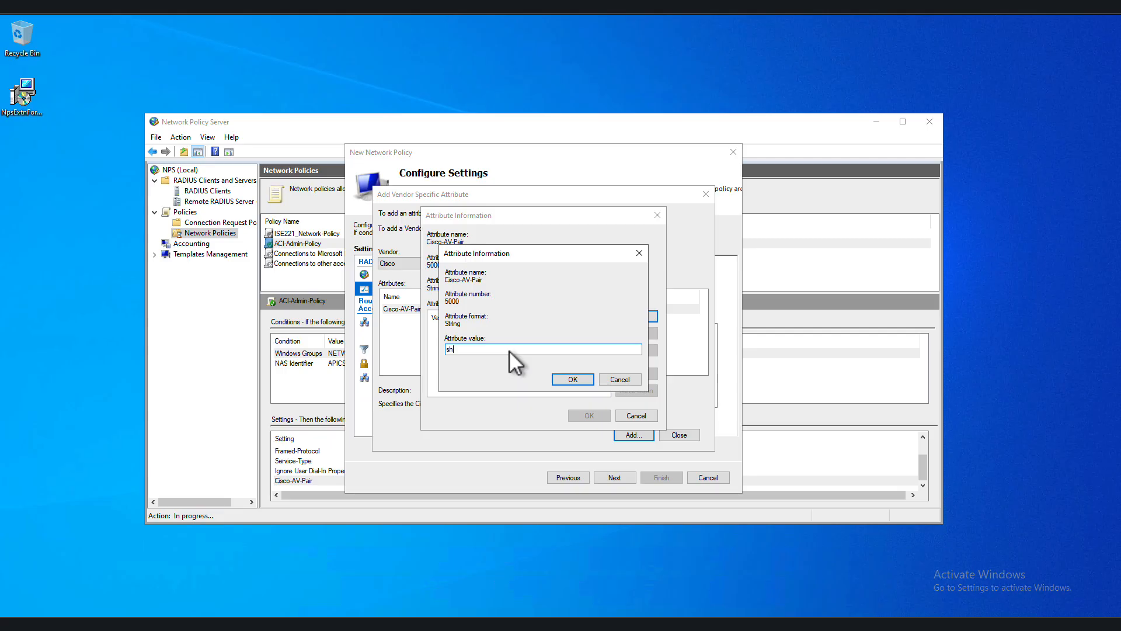
pyautogui.write('ell:domains=all//admin')
pyautogui.moveTo(498, 349); pyautogui.dragTo(494, 349)
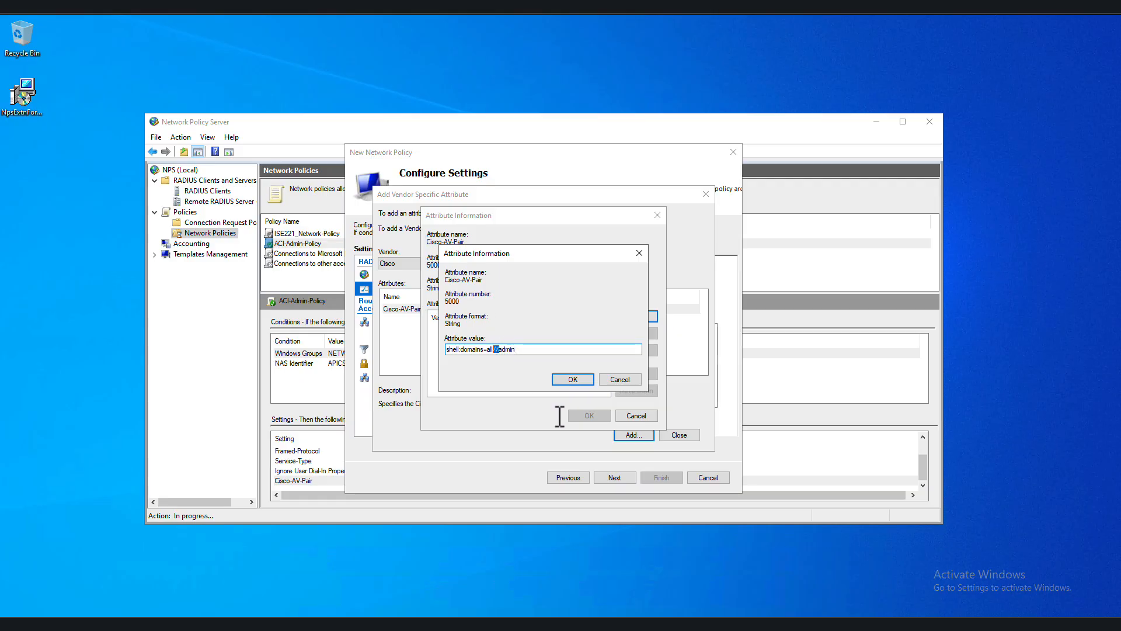
pyautogui.click(571, 378)
pyautogui.click(590, 415)
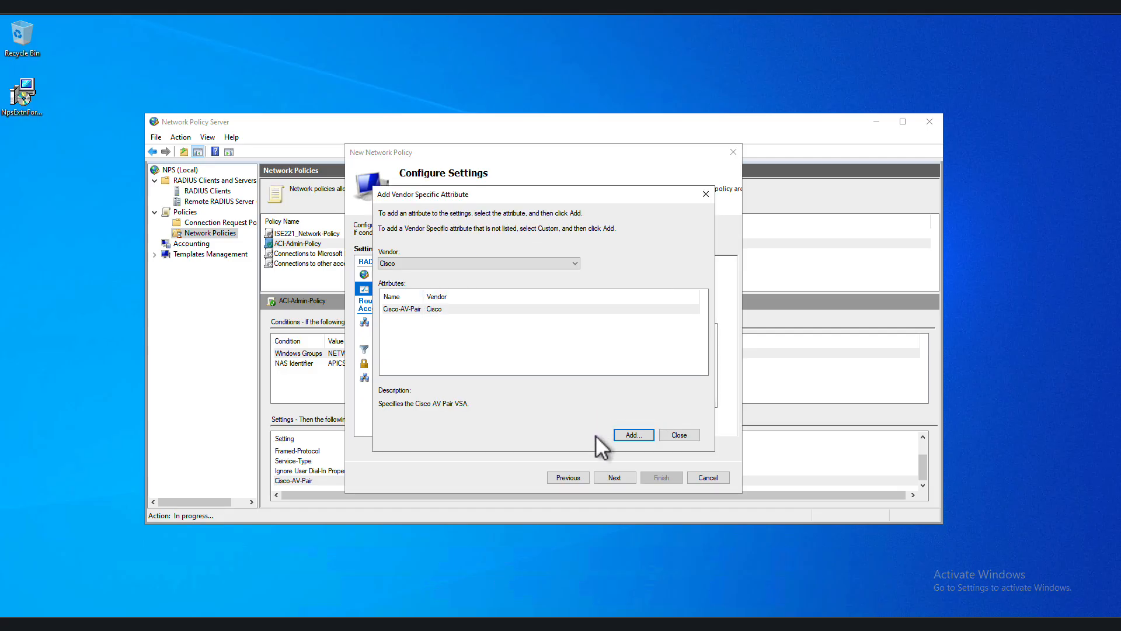
pyautogui.click(679, 435)
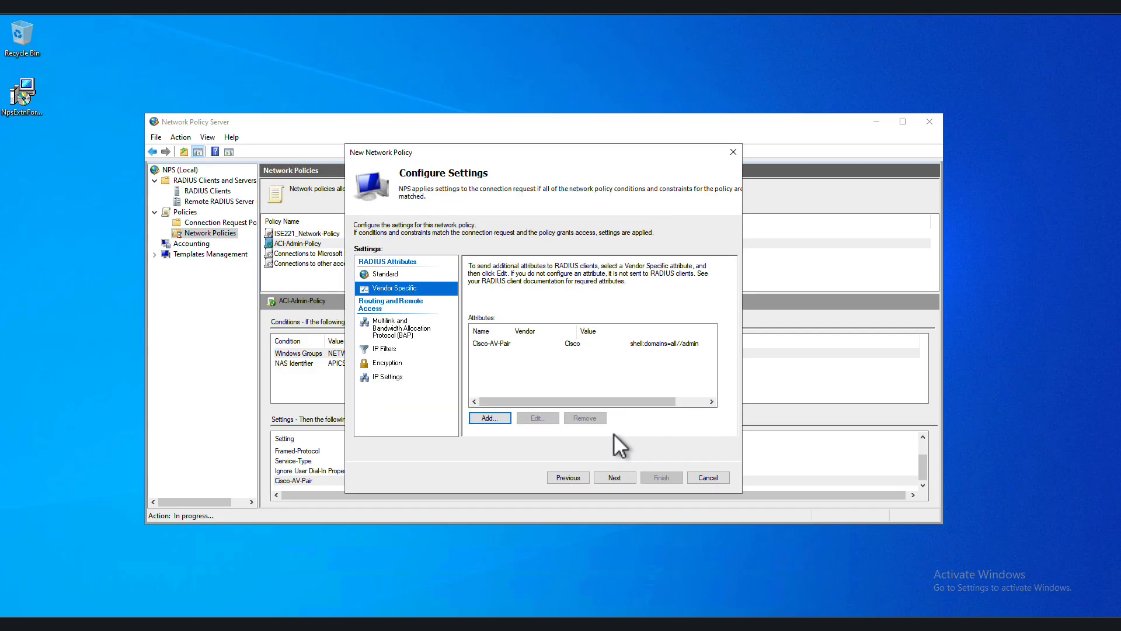
# Check the Cisco-AV-Pair setting and finish creating ACI-Operator-Policy.
pyautogui.click(639, 345)
pyautogui.click(625, 475)
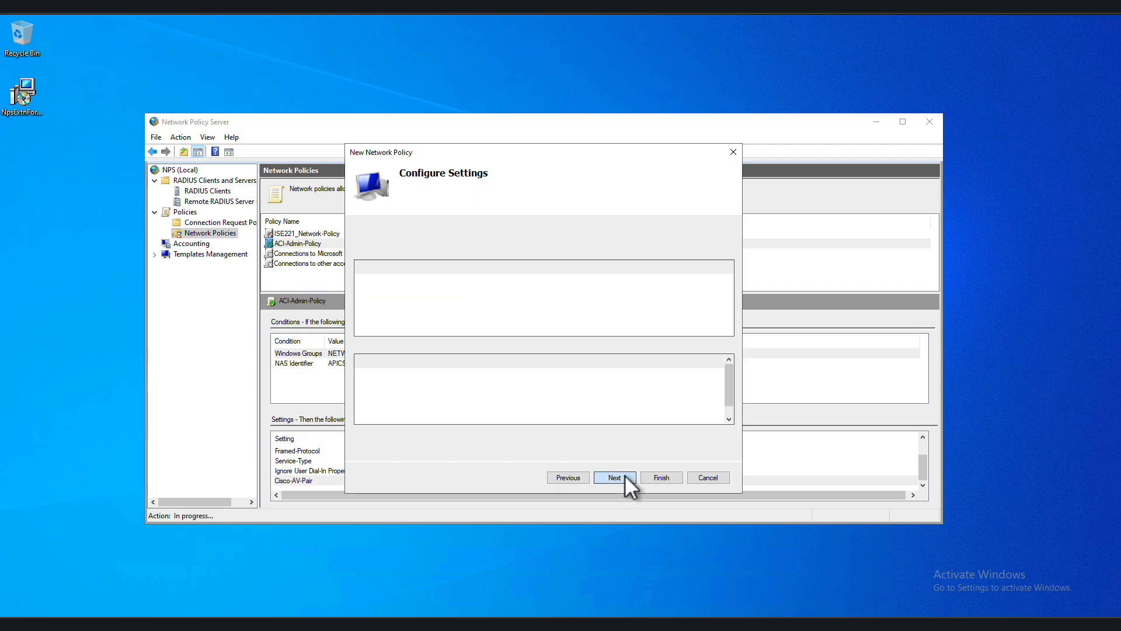
pyautogui.click(662, 477)
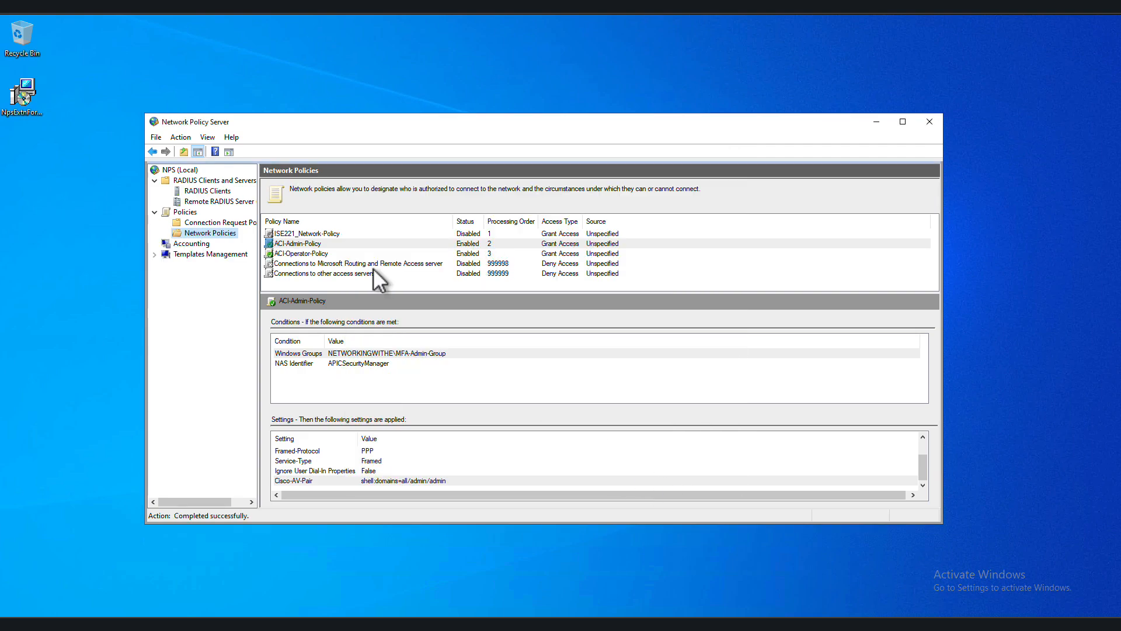
# Review ACI-Operator-Policy's Windows Groups, NAS Identifier and Cisco-AV-Pair settings, then minimise the NPS session.
pyautogui.click(332, 252)
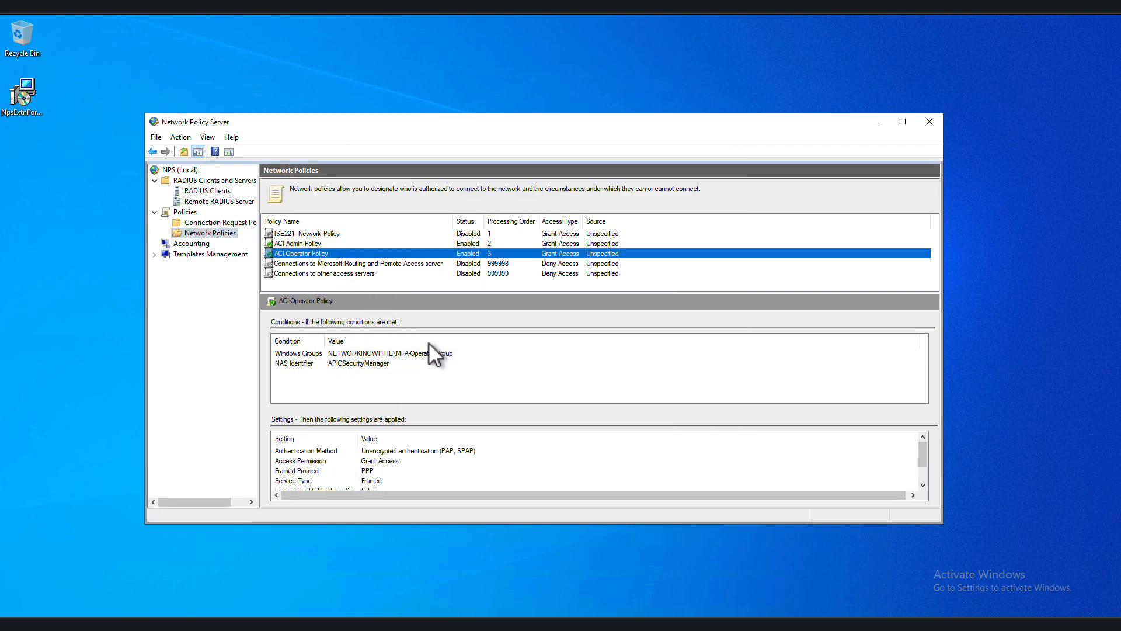
pyautogui.click(461, 355)
pyautogui.click(432, 366)
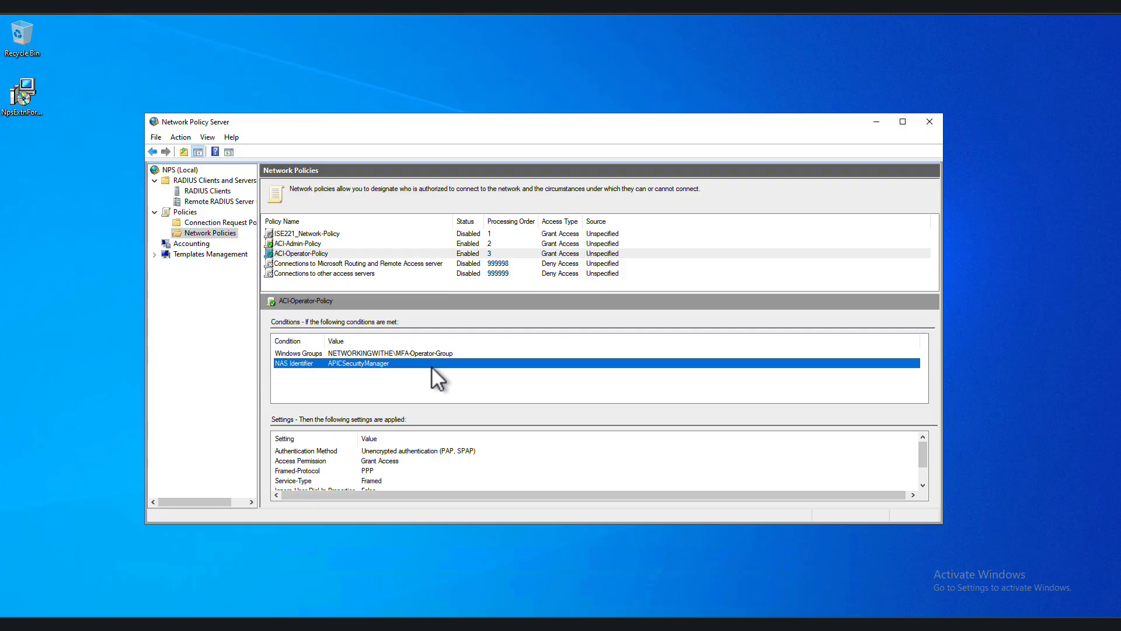
pyautogui.scroll(-1, 483, 458)
pyautogui.click(451, 481)
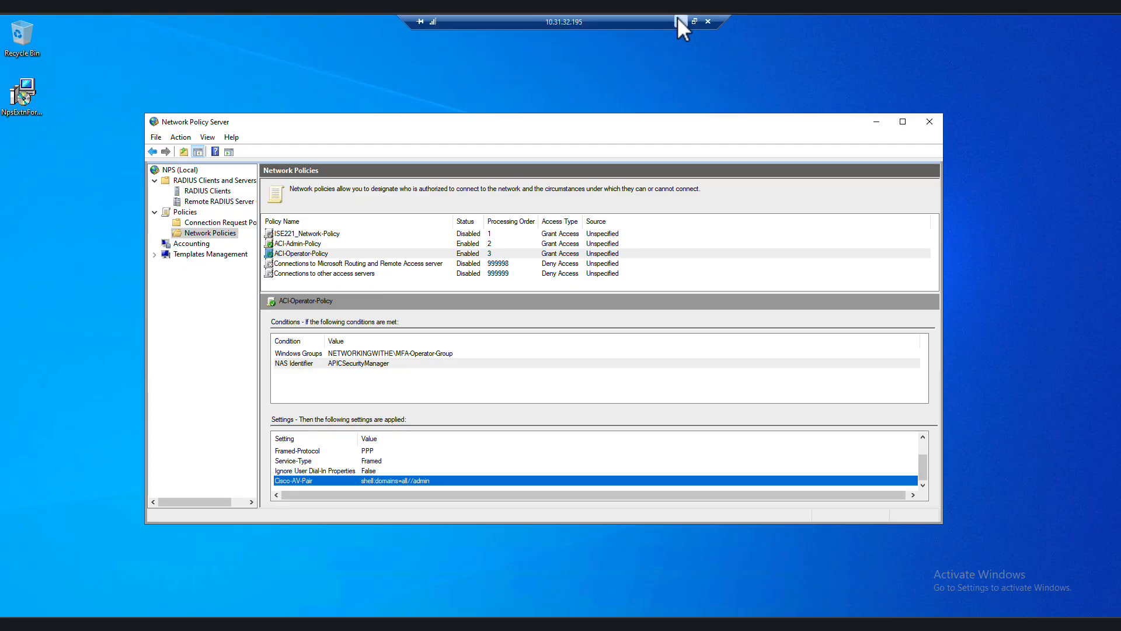
pyautogui.click(677, 17)
# Log in to APIC via the LOCAL domain and show the three AAA authentication providers.
pyautogui.moveTo(546, 609)
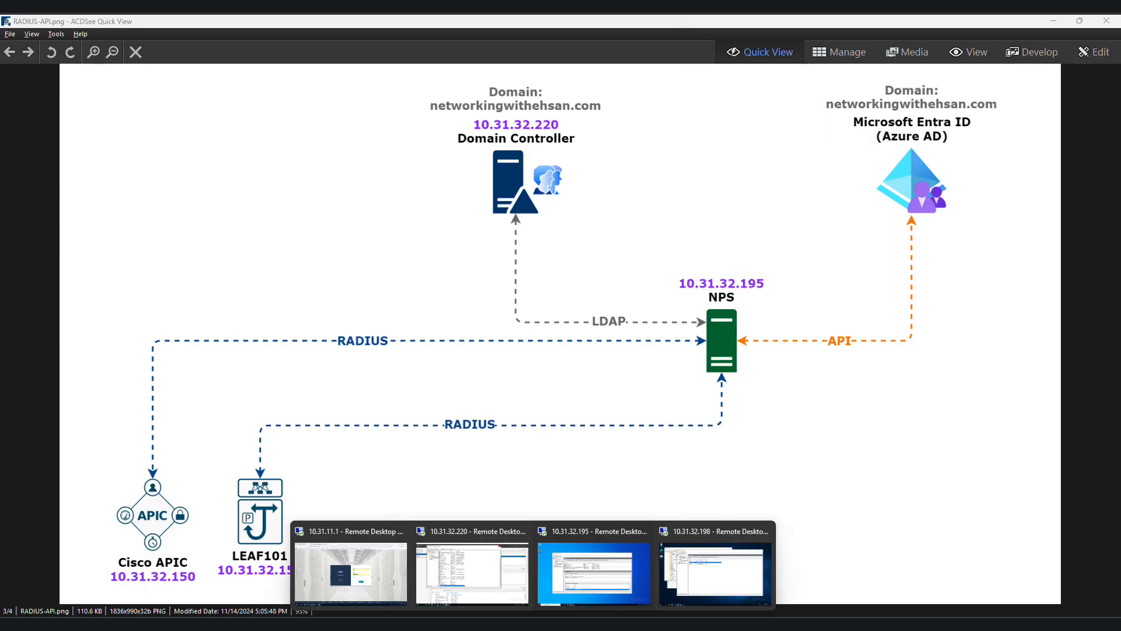
pyautogui.click(360, 572)
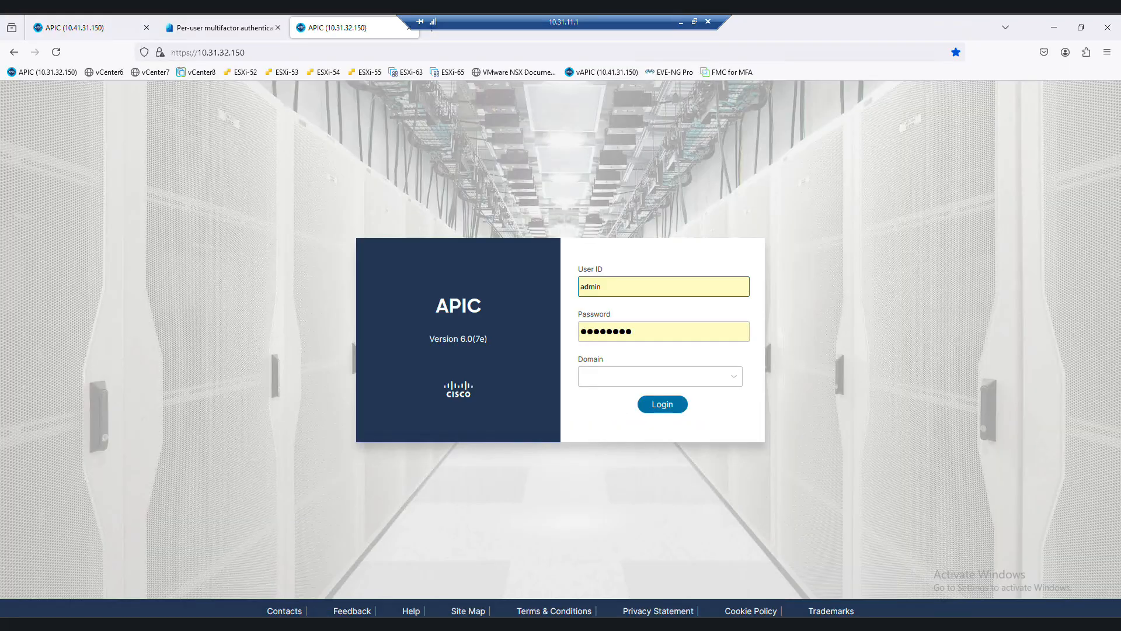
pyautogui.click(607, 378)
pyautogui.click(607, 413)
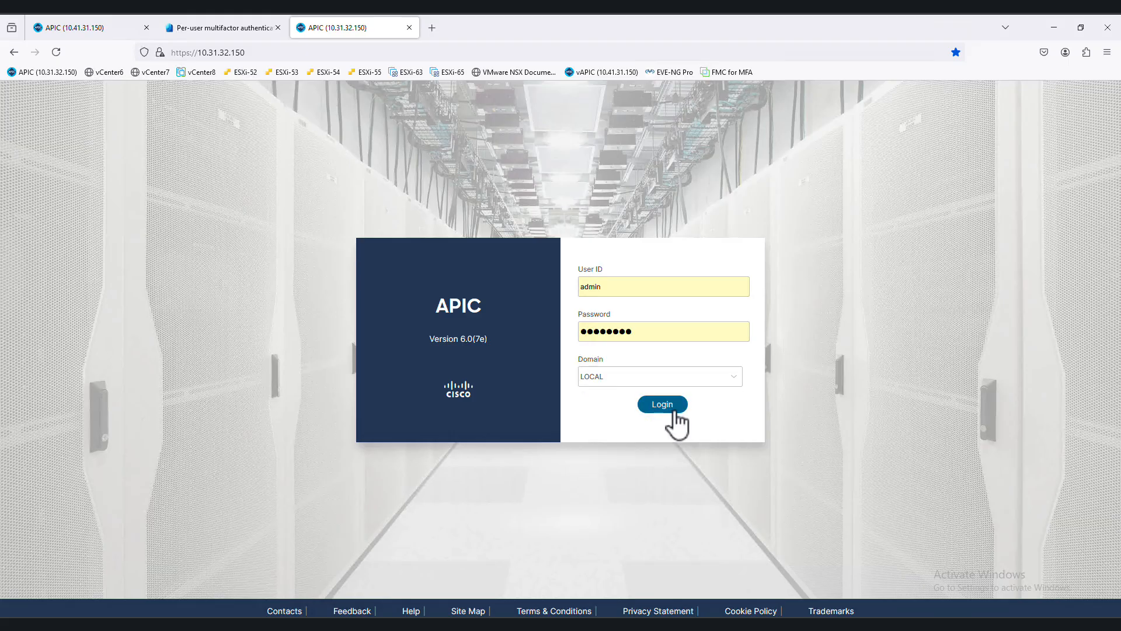
pyautogui.click(665, 406)
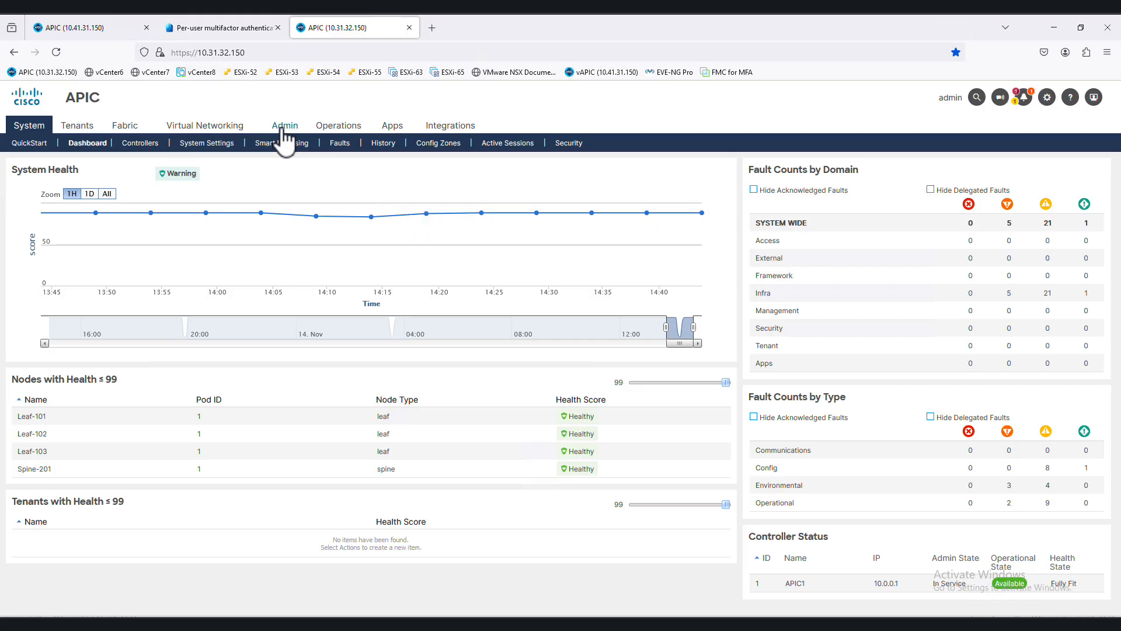
pyautogui.click(284, 139)
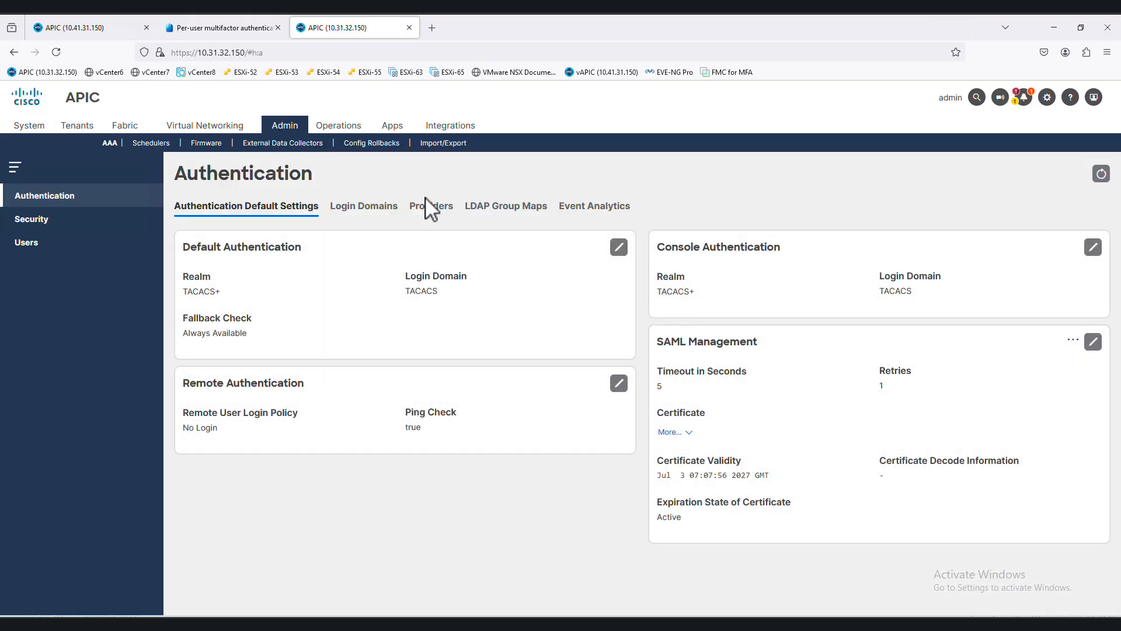
pyautogui.click(439, 220)
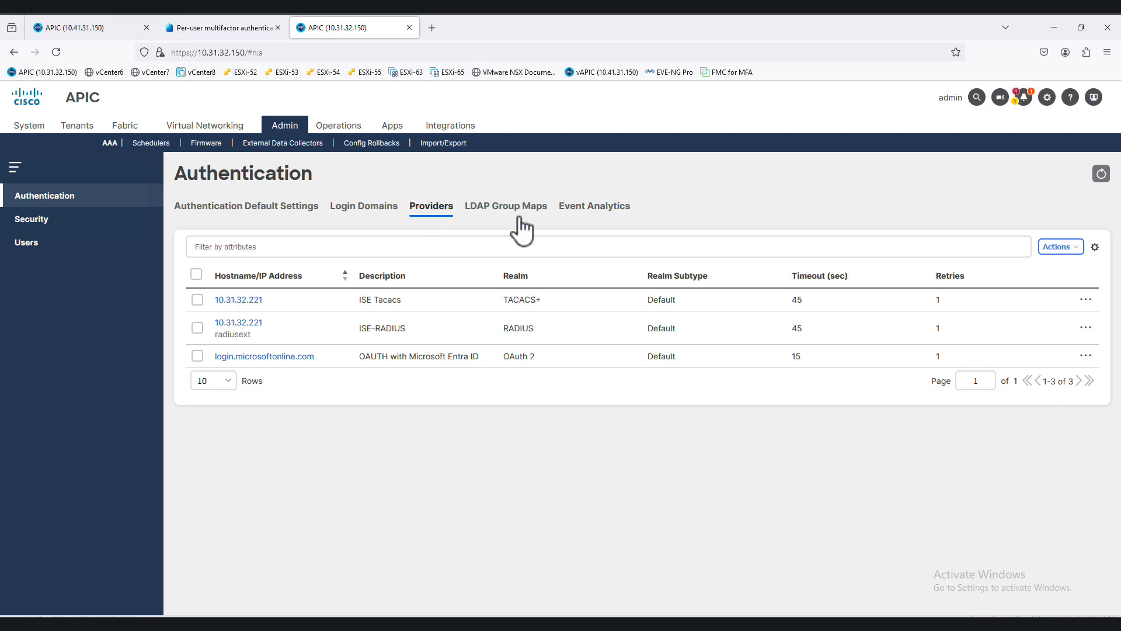
pyautogui.click(1055, 247)
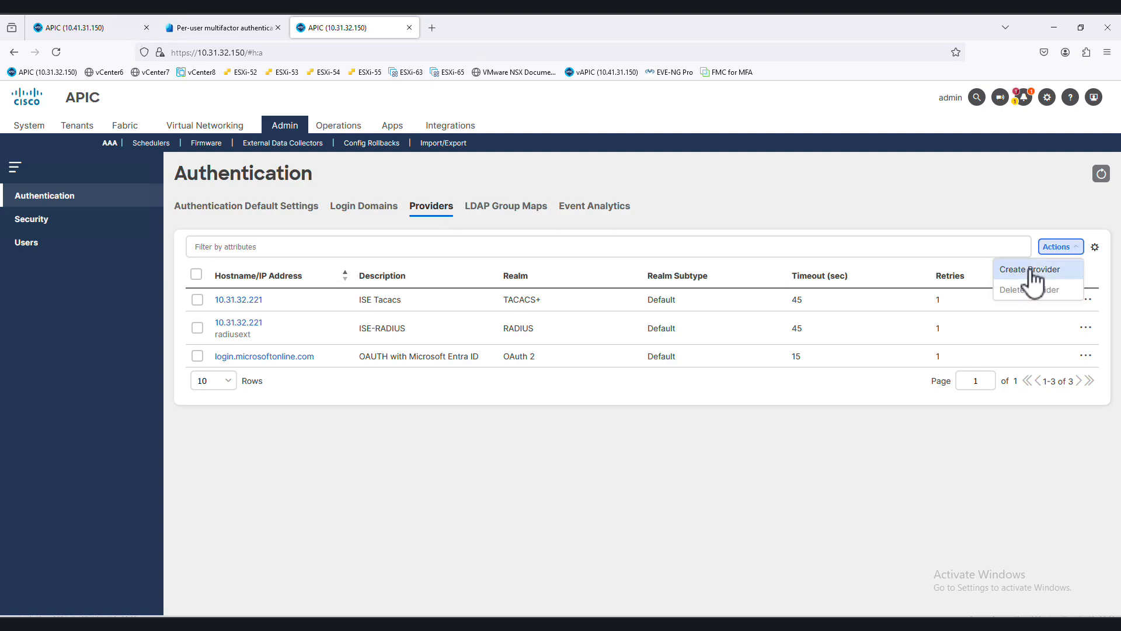
# Define RADIUS provider 10.31.32.195 described 'NPS Radius', entering and confirming its shared password.
pyautogui.click(1031, 270)
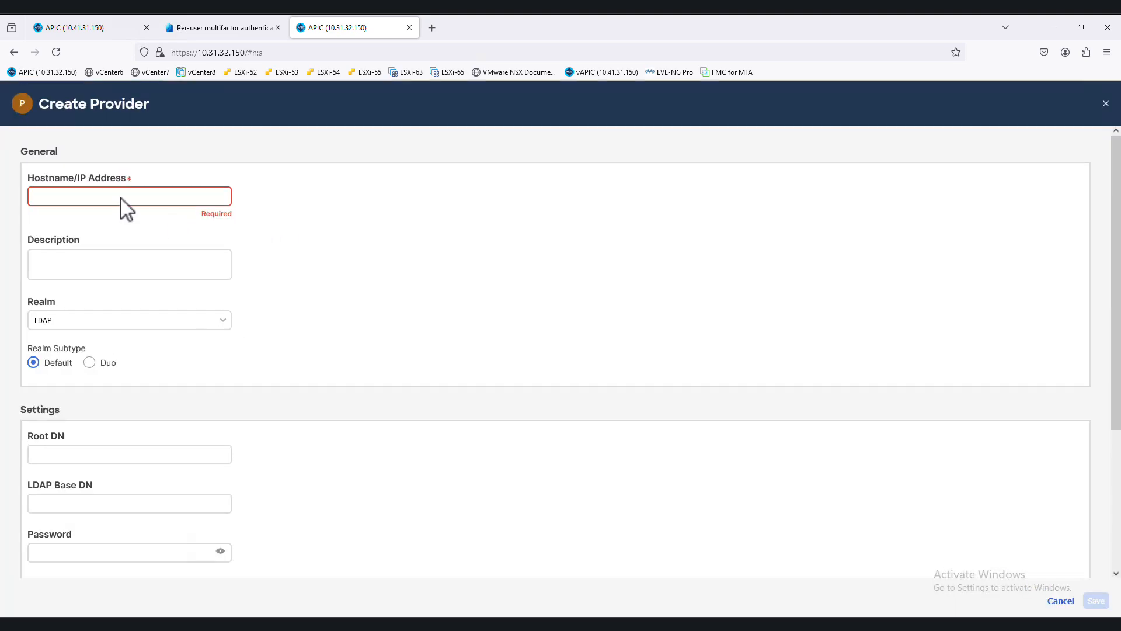
pyautogui.click(123, 197)
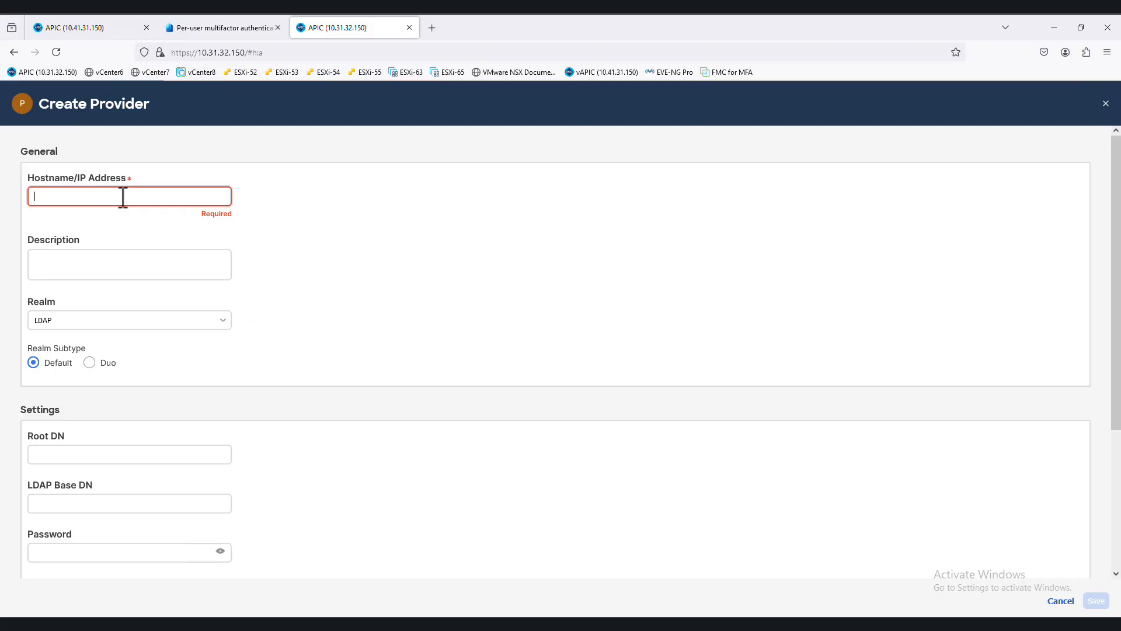
pyautogui.write('10.31.32.')
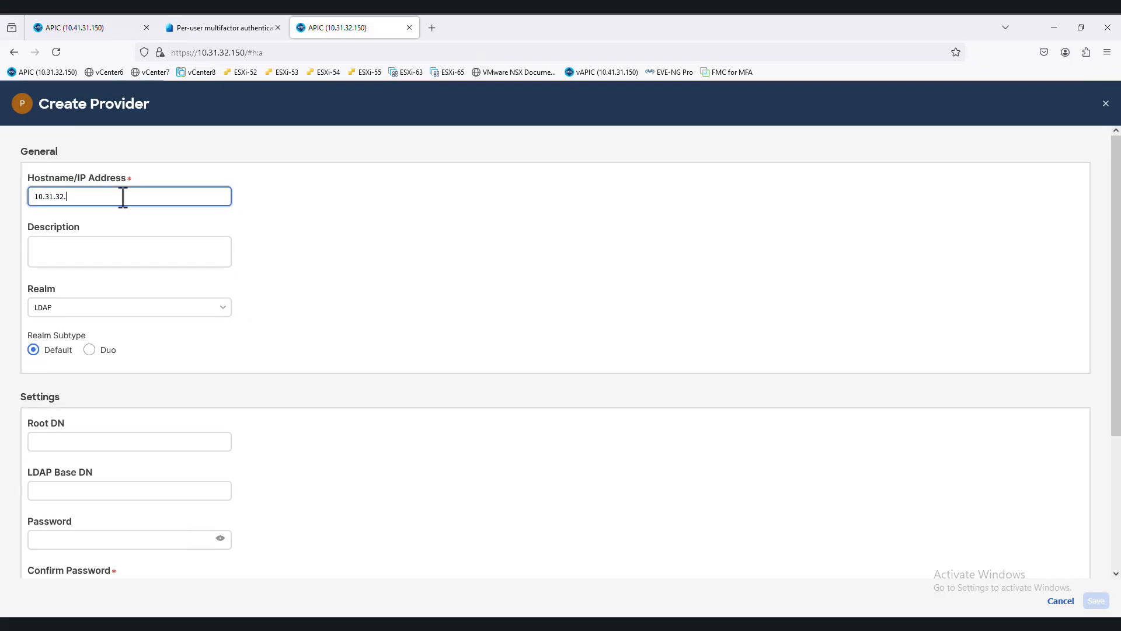
pyautogui.write('195')
pyautogui.click(95, 257)
pyautogui.write('NPS')
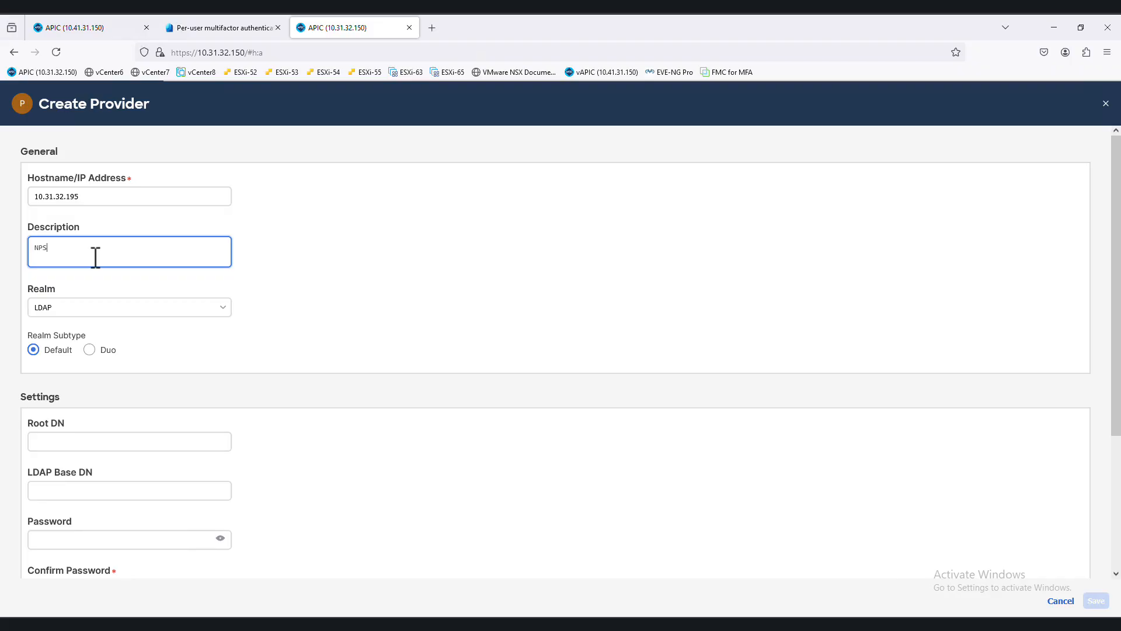
pyautogui.write(' Radius')
pyautogui.click(131, 313)
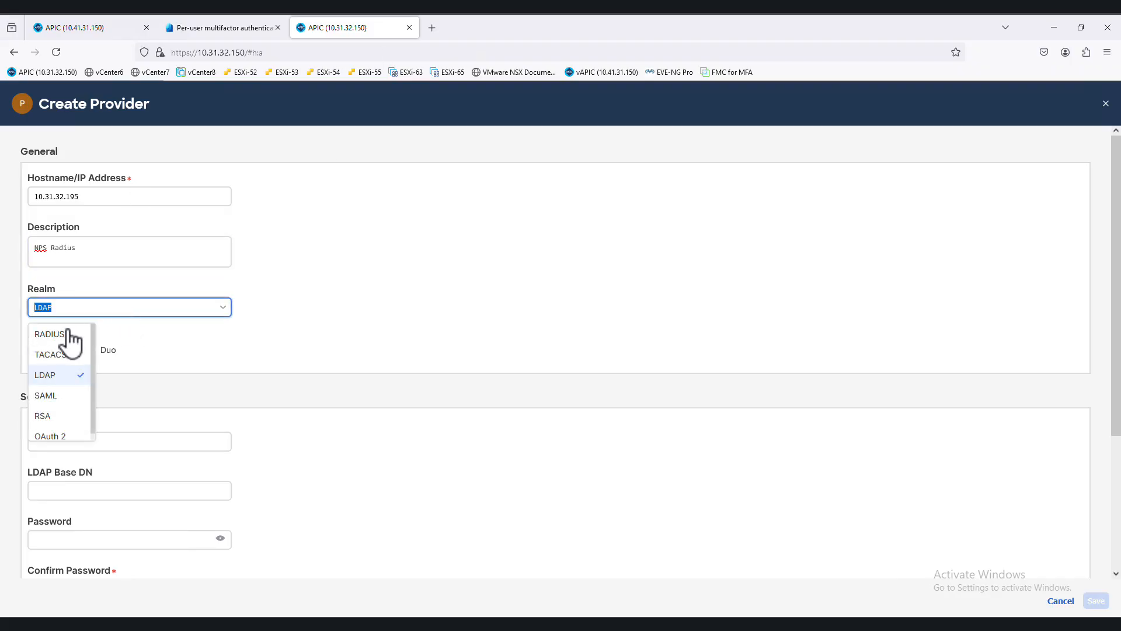
pyautogui.click(75, 332)
pyautogui.click(69, 441)
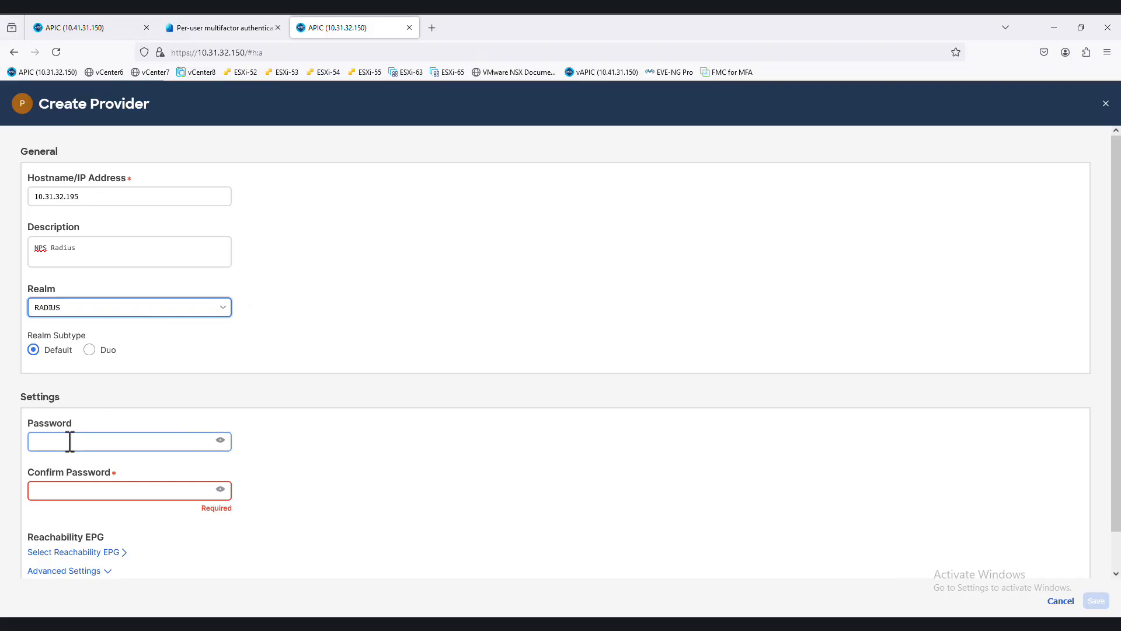
pyautogui.press('Tab')
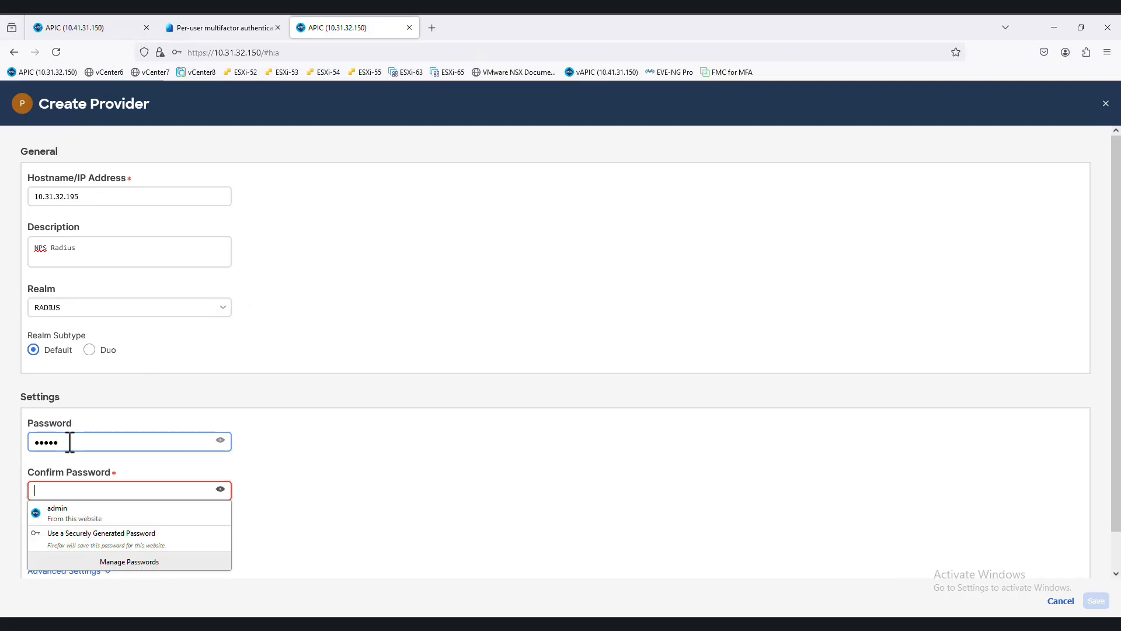
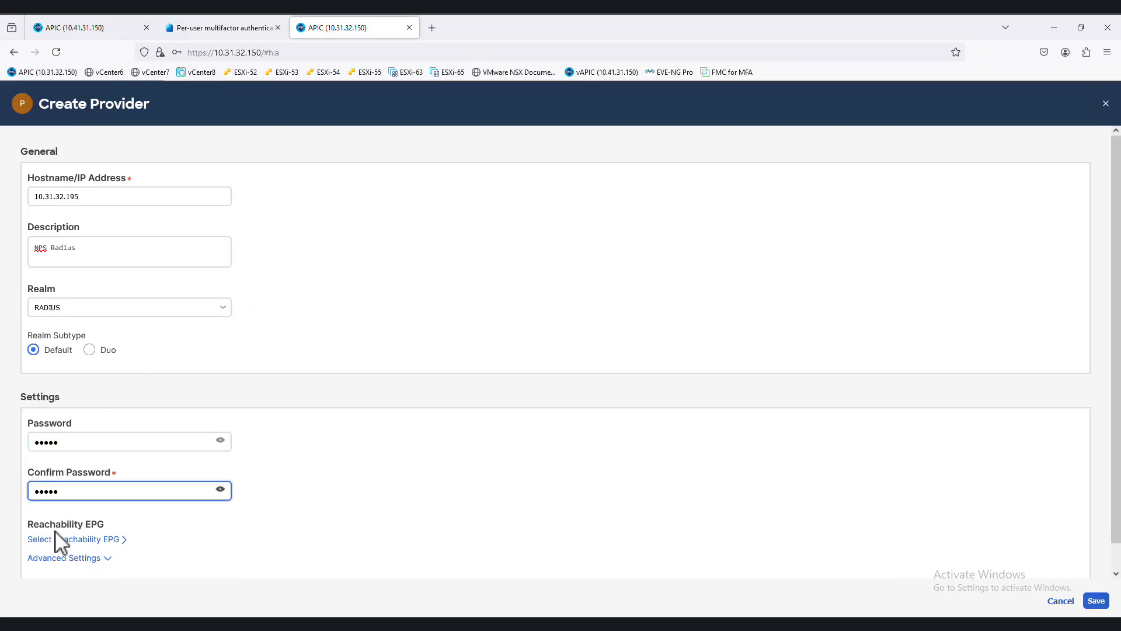
# Set the provider's reachability EPG to default and timeout to 45 seconds, then save it.
pyautogui.click(71, 540)
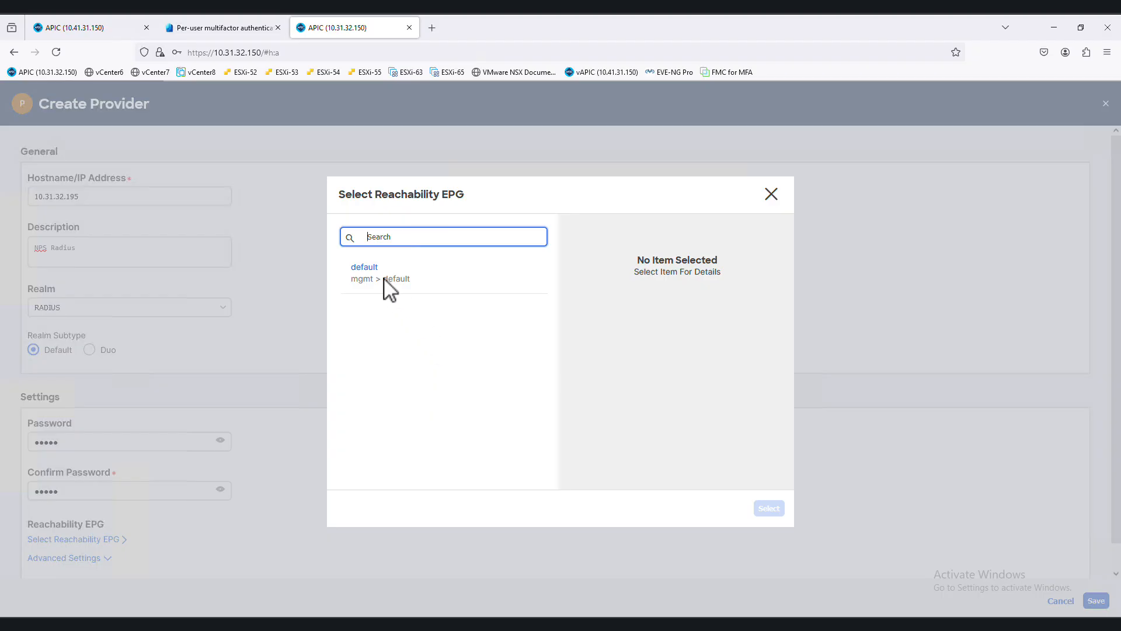
pyautogui.click(376, 271)
pyautogui.click(770, 509)
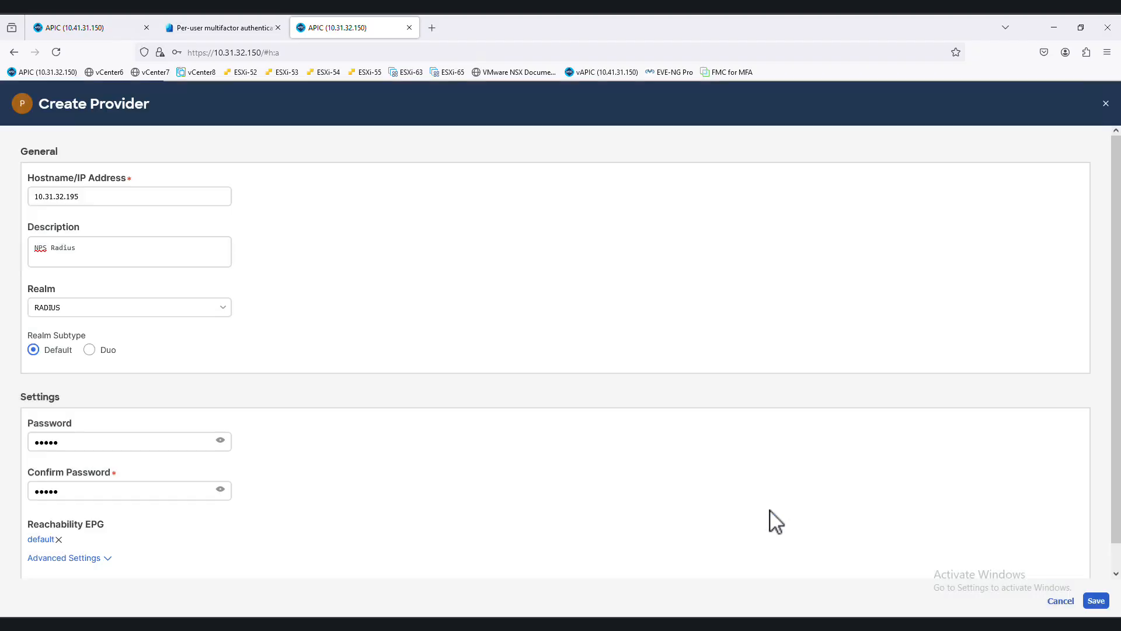
pyautogui.click(95, 559)
pyautogui.scroll(-4, 210, 498)
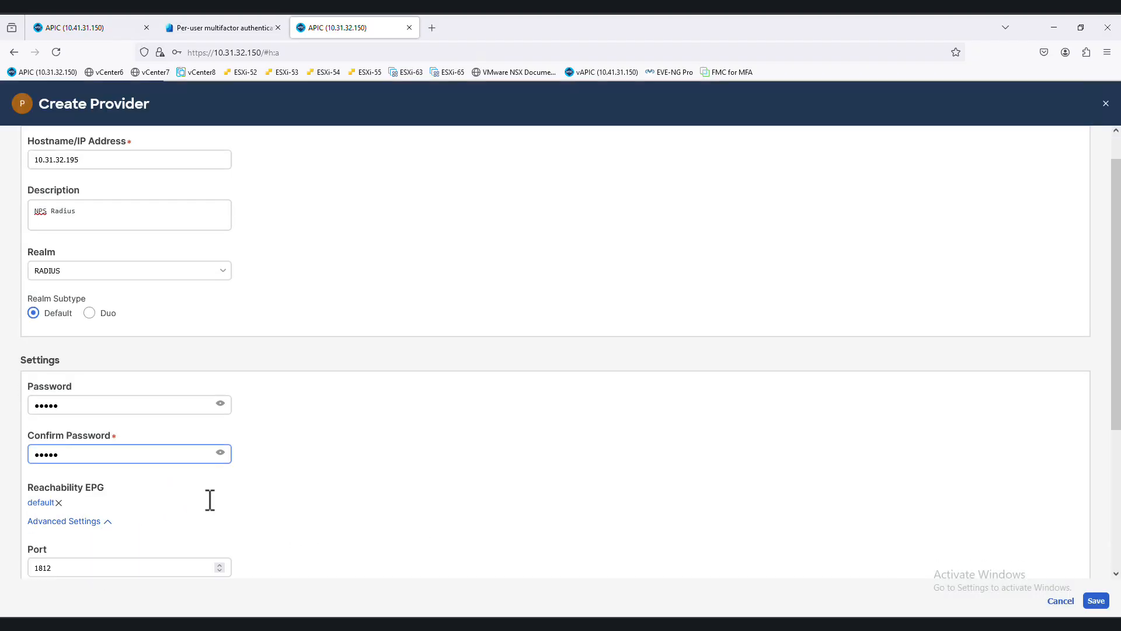
pyautogui.doubleClick(28, 457)
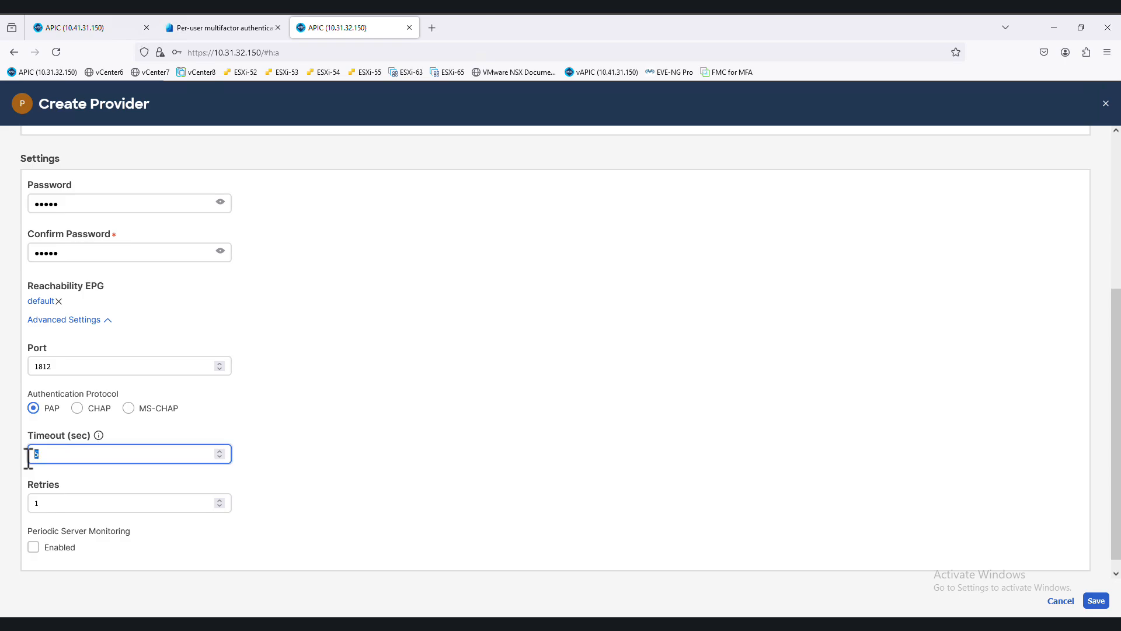
pyautogui.write('45')
pyautogui.click(46, 410)
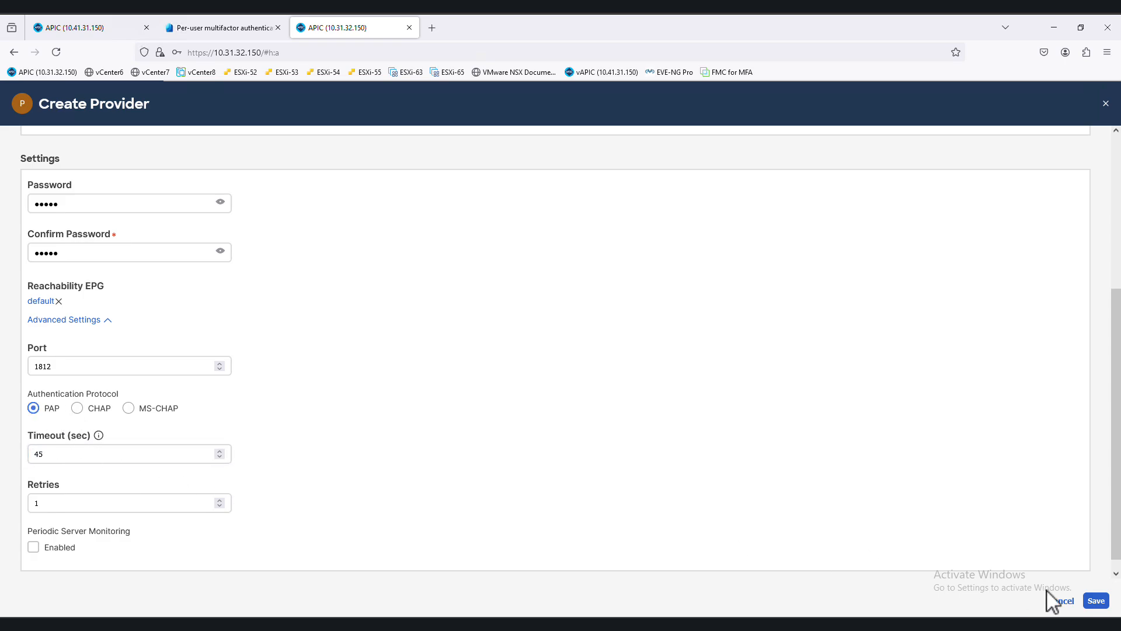
pyautogui.click(1096, 600)
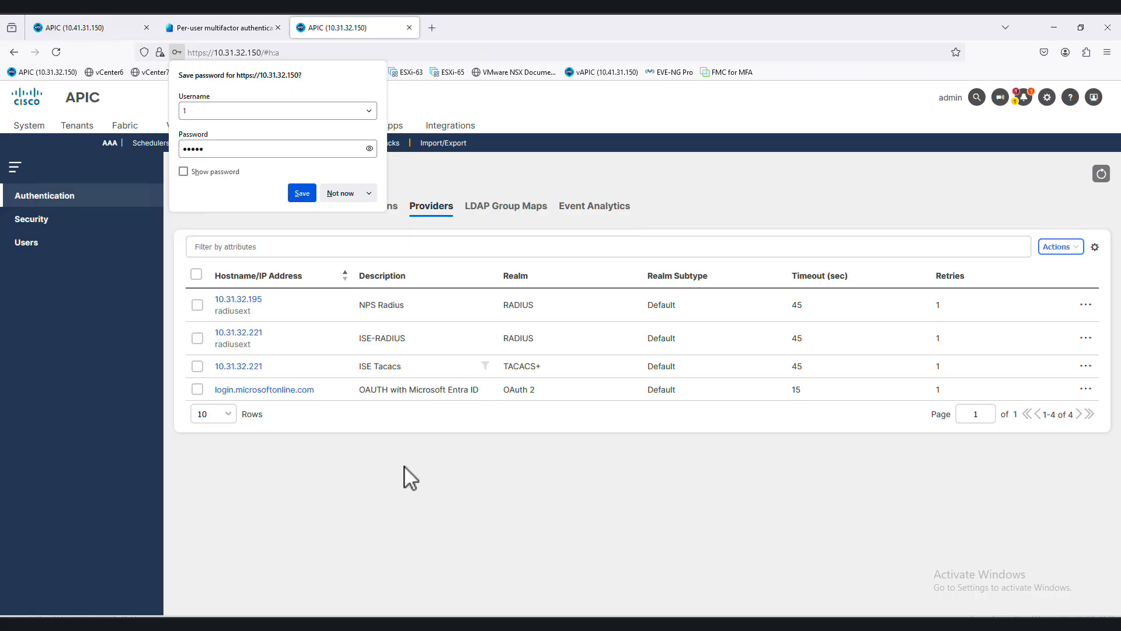
pyautogui.click(404, 466)
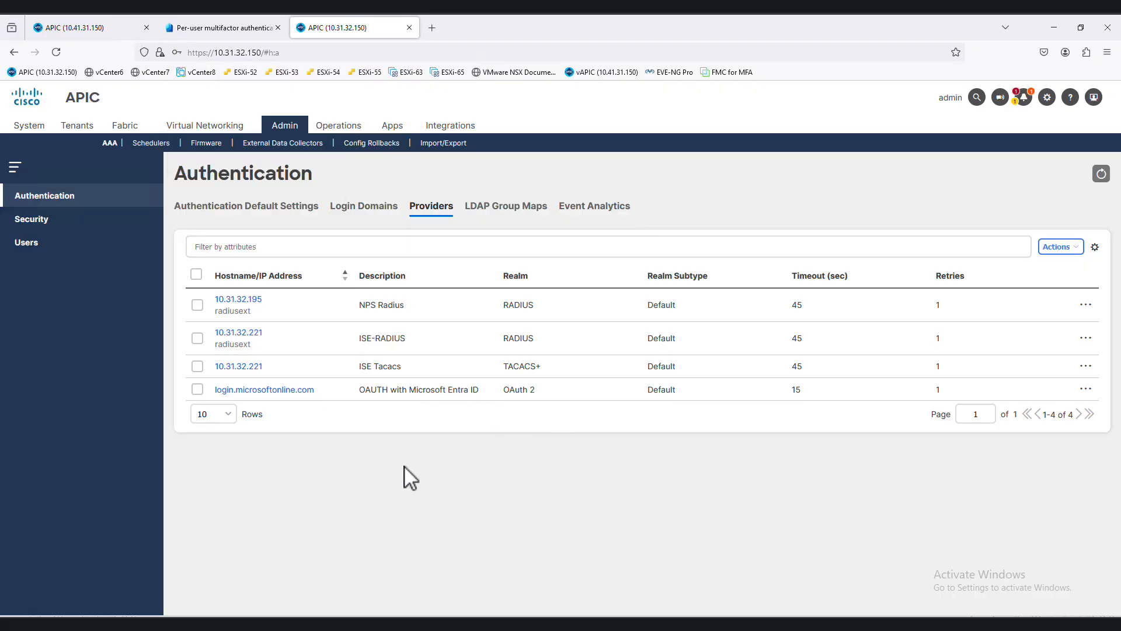
# Create a login domain named RADIUS_NPS with description 'Radius with NPS'.
pyautogui.click(375, 210)
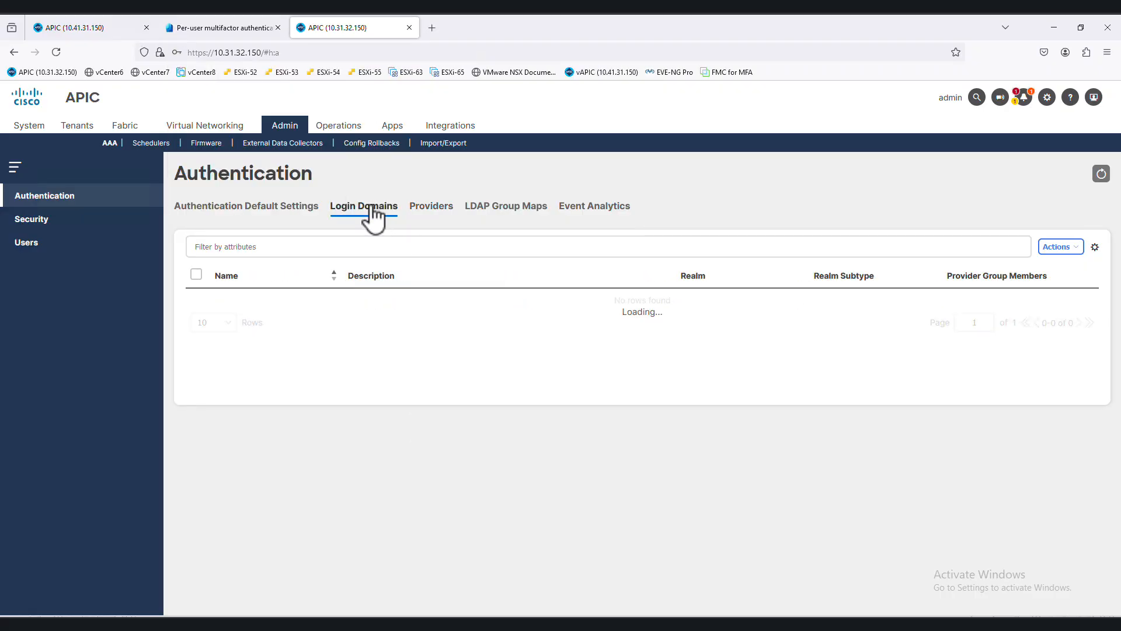
pyautogui.click(1059, 247)
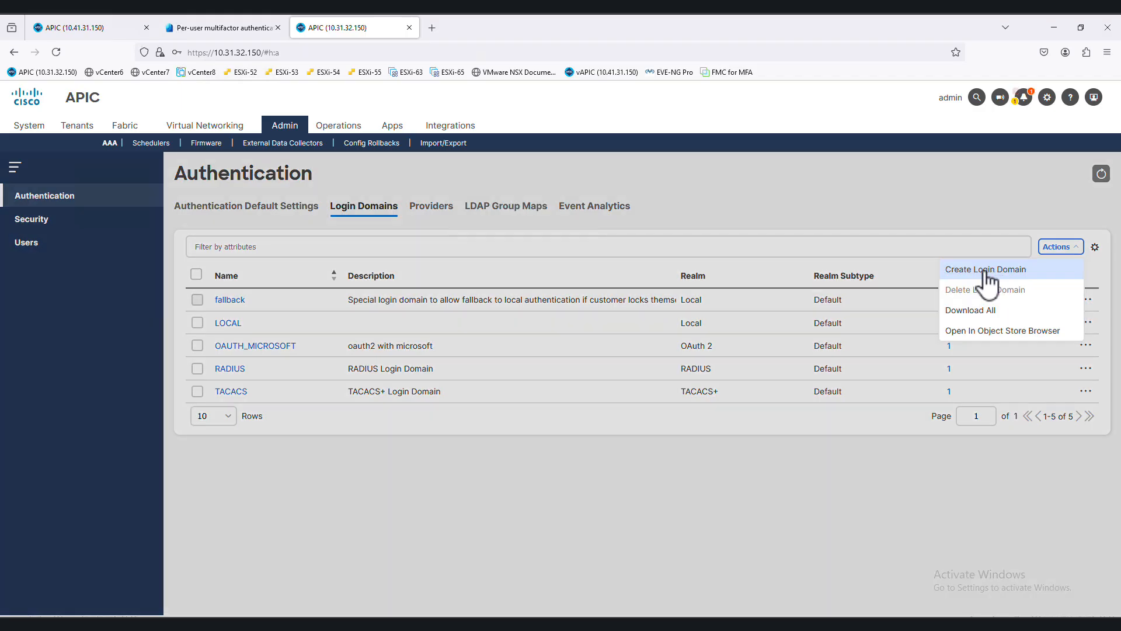
pyautogui.click(996, 274)
pyautogui.click(77, 197)
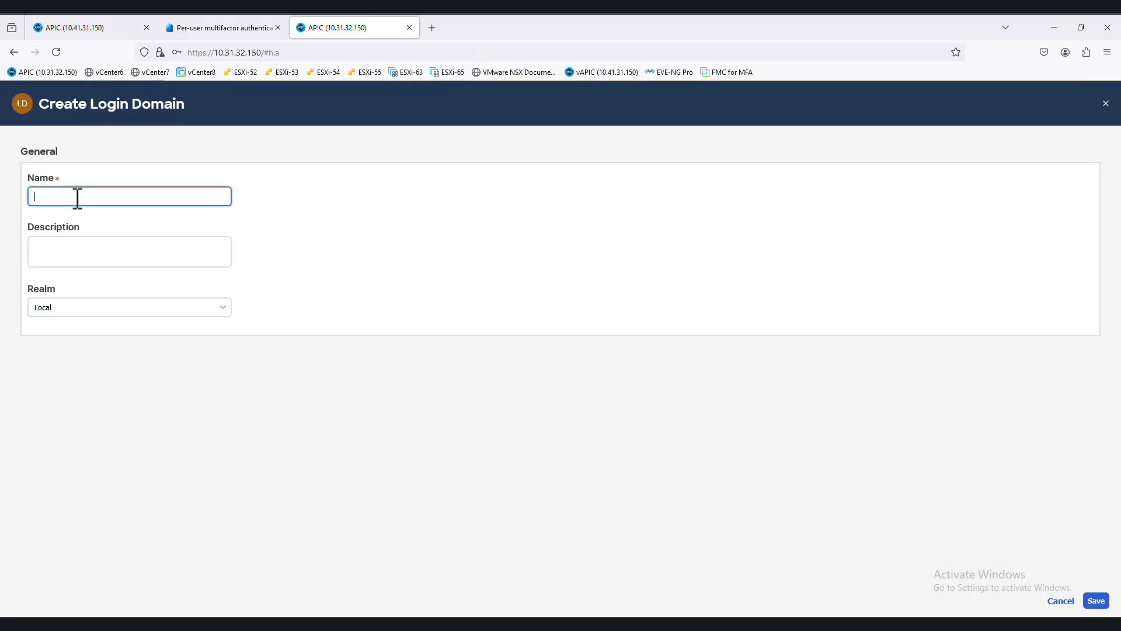
pyautogui.write('RADIUS_NPS')
pyautogui.click(113, 247)
pyautogui.write('Ra')
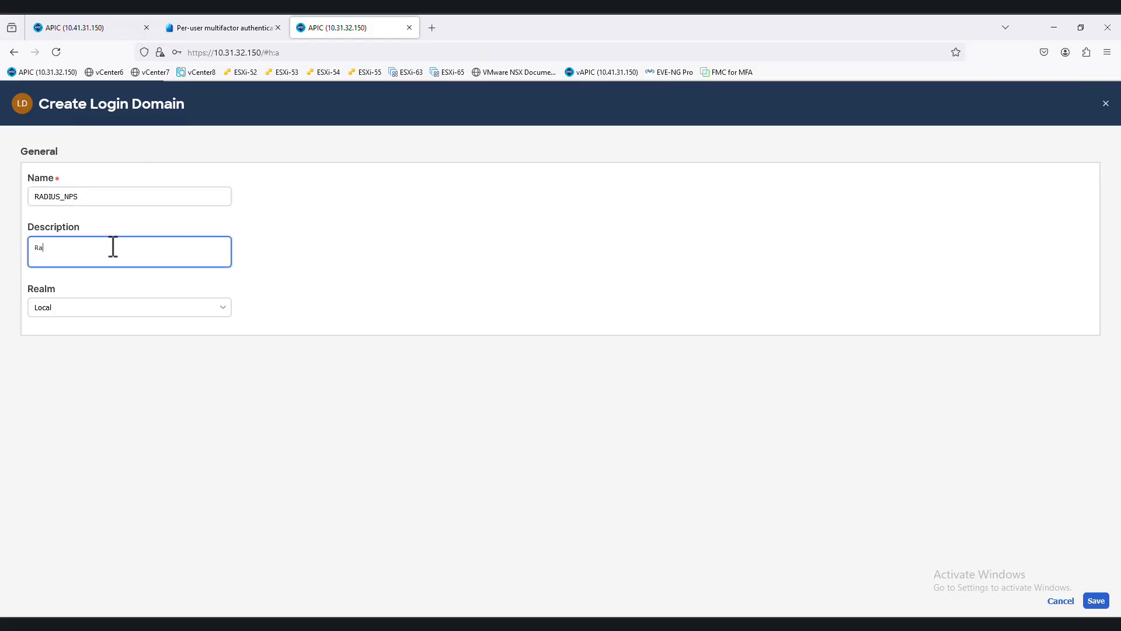
pyautogui.write('dius with NPS')
# Set the domain's realm to RADIUS with provider 10.31.32.195 and save it.
pyautogui.click(153, 308)
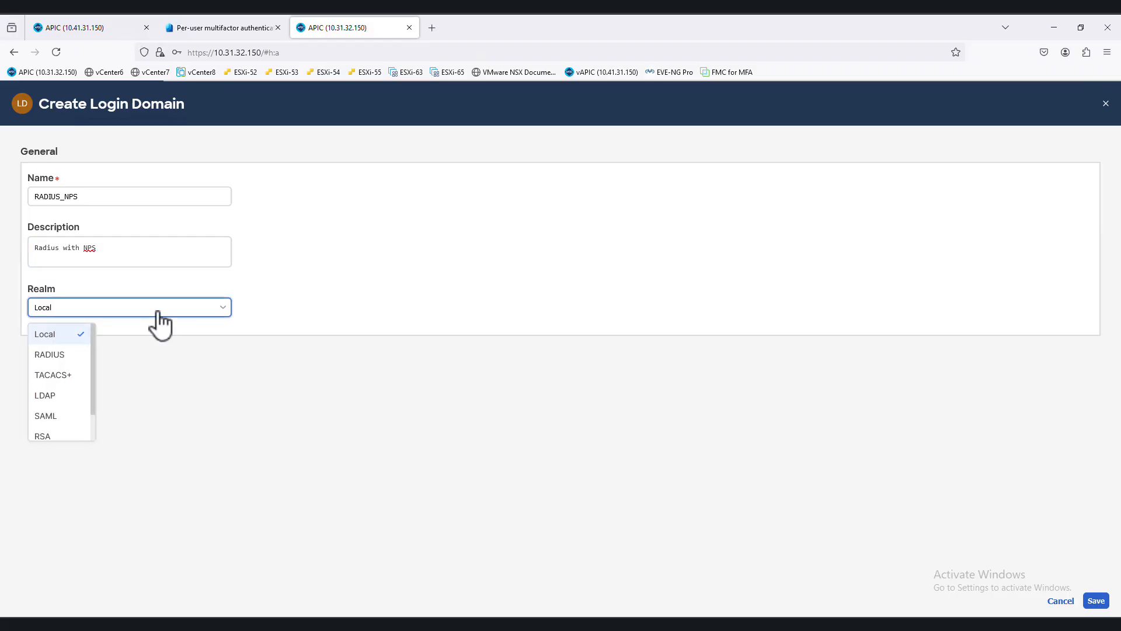
pyautogui.click(59, 355)
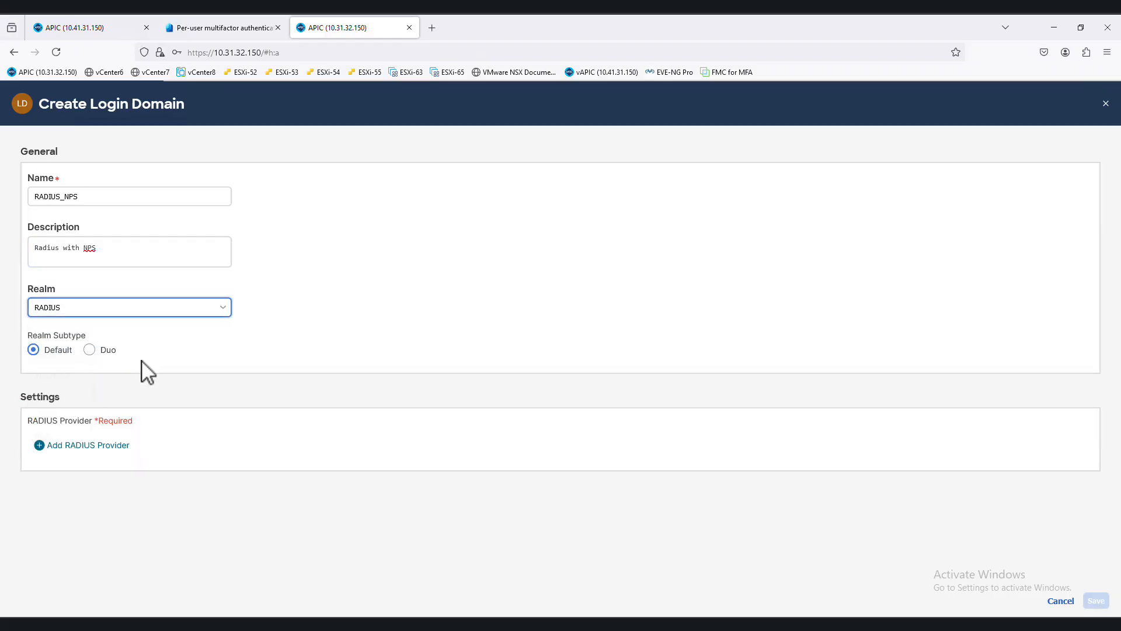
pyautogui.click(68, 447)
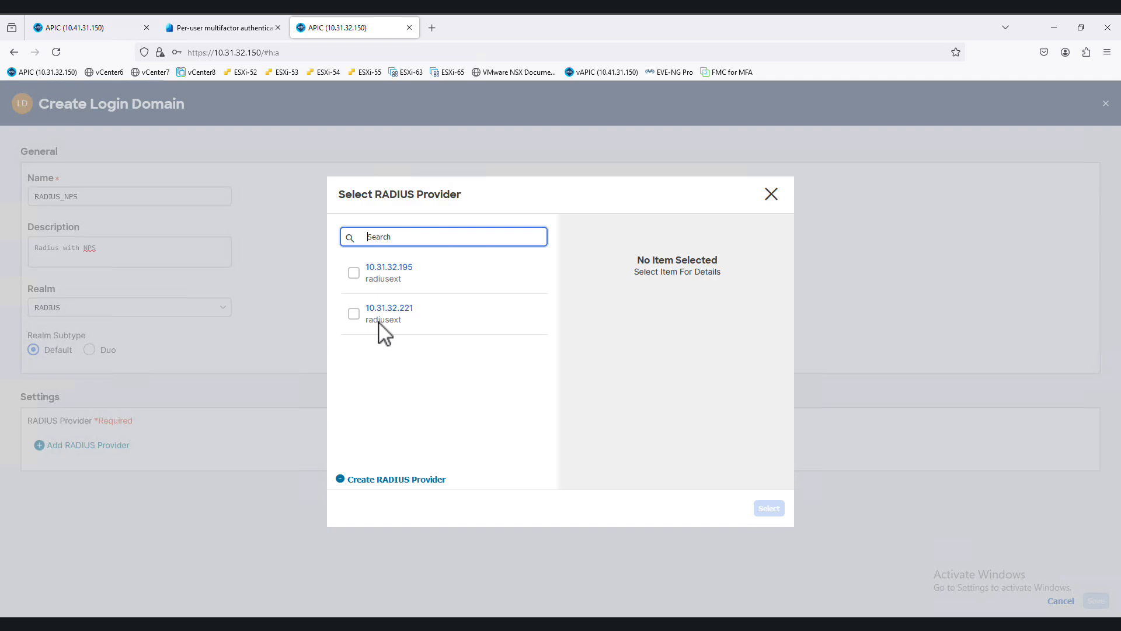
pyautogui.click(354, 273)
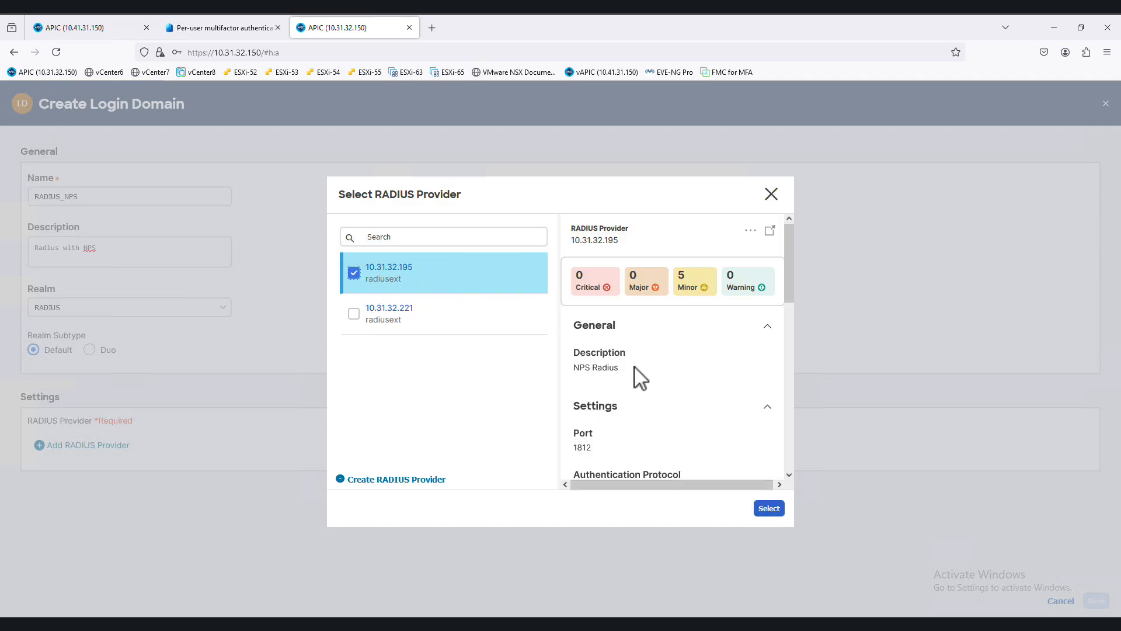
pyautogui.tripleClick(596, 368)
pyautogui.click(768, 508)
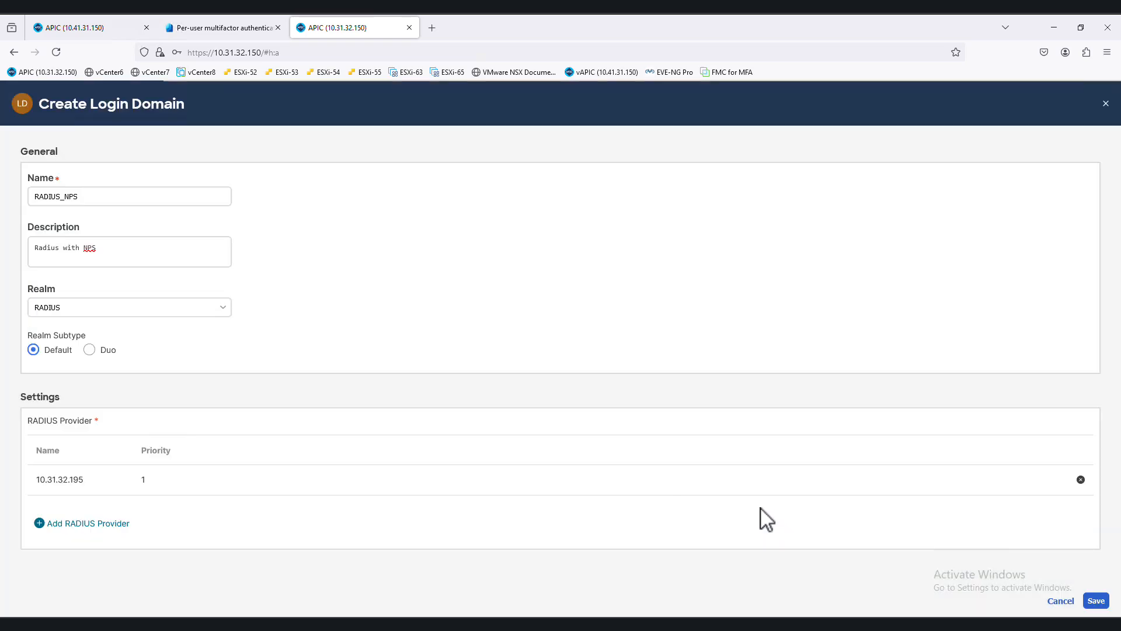
pyautogui.click(1096, 600)
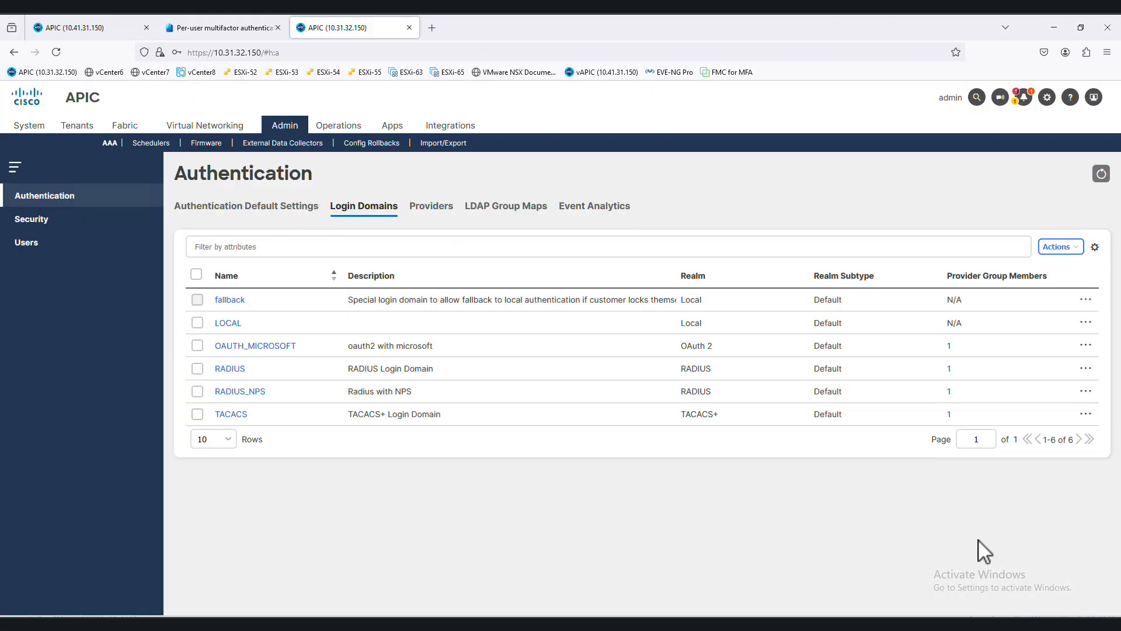
# Log out and sign back in as the MFA admin account through the RADIUS_NPS domain.
pyautogui.click(1093, 98)
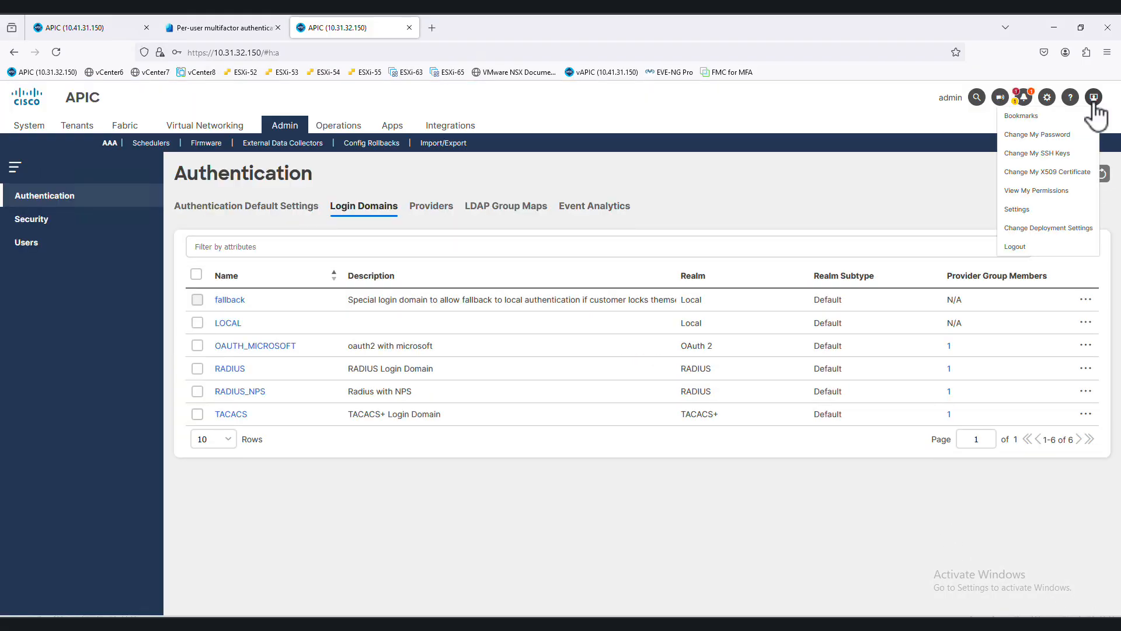
pyautogui.click(1022, 247)
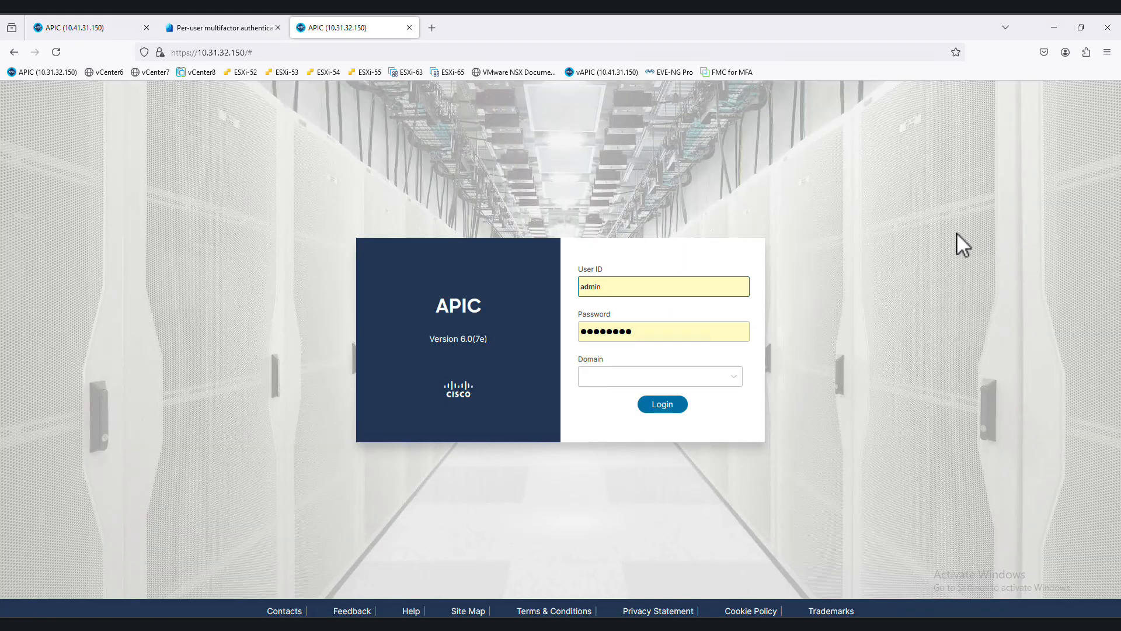
pyautogui.moveTo(614, 292); pyautogui.dragTo(567, 282)
pyautogui.write('mfa-ad')
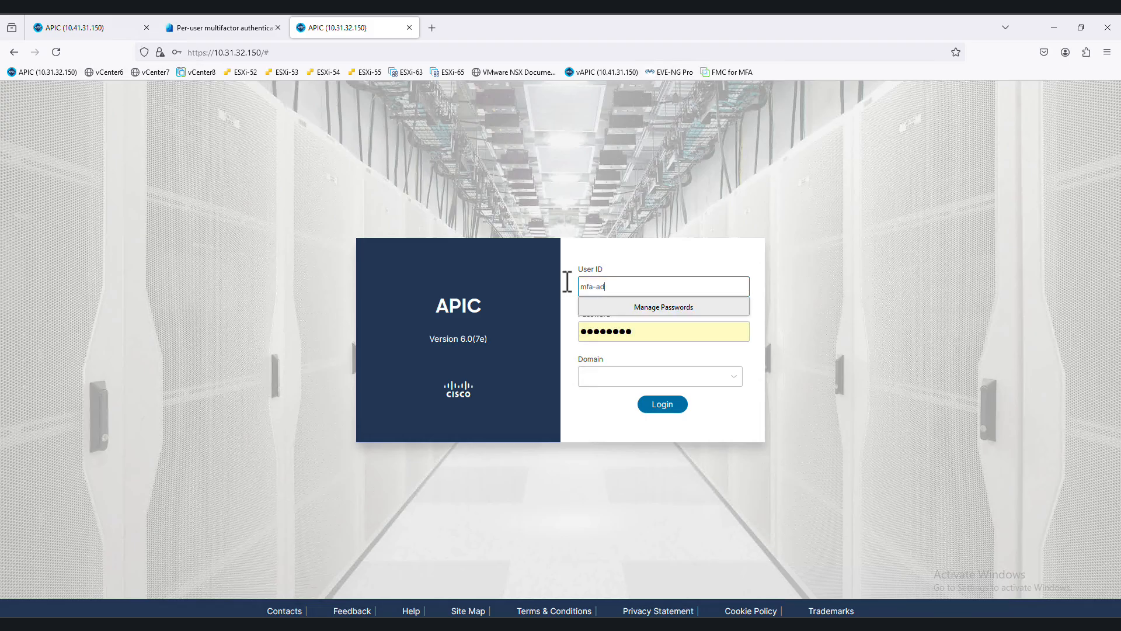
pyautogui.press('Tab')
pyautogui.write('*')
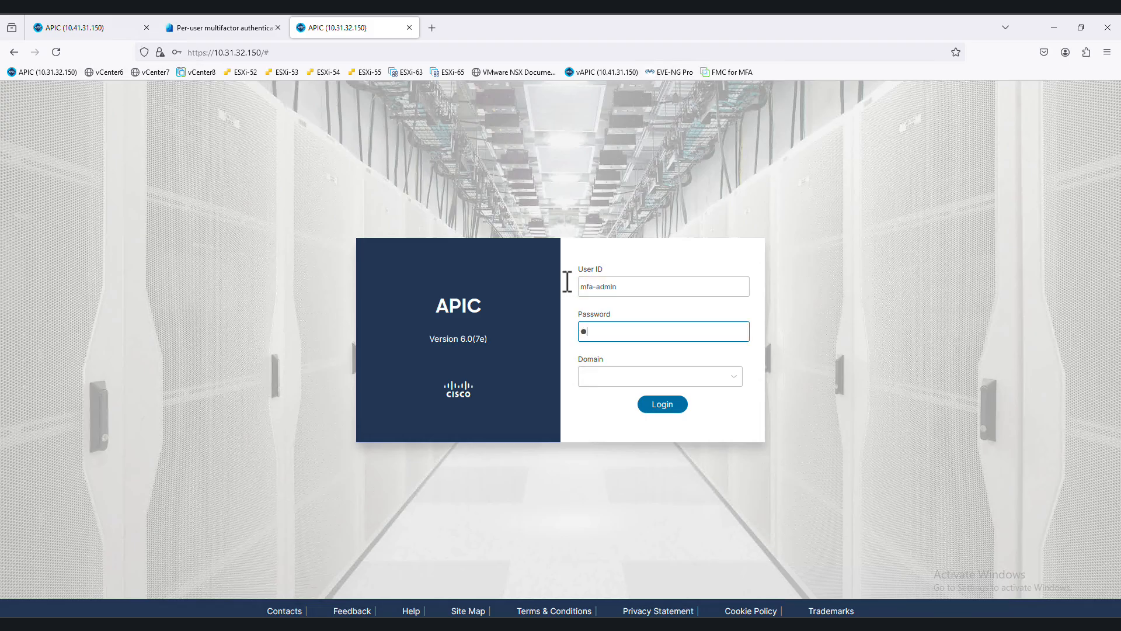
pyautogui.write('*******')
pyautogui.click(644, 378)
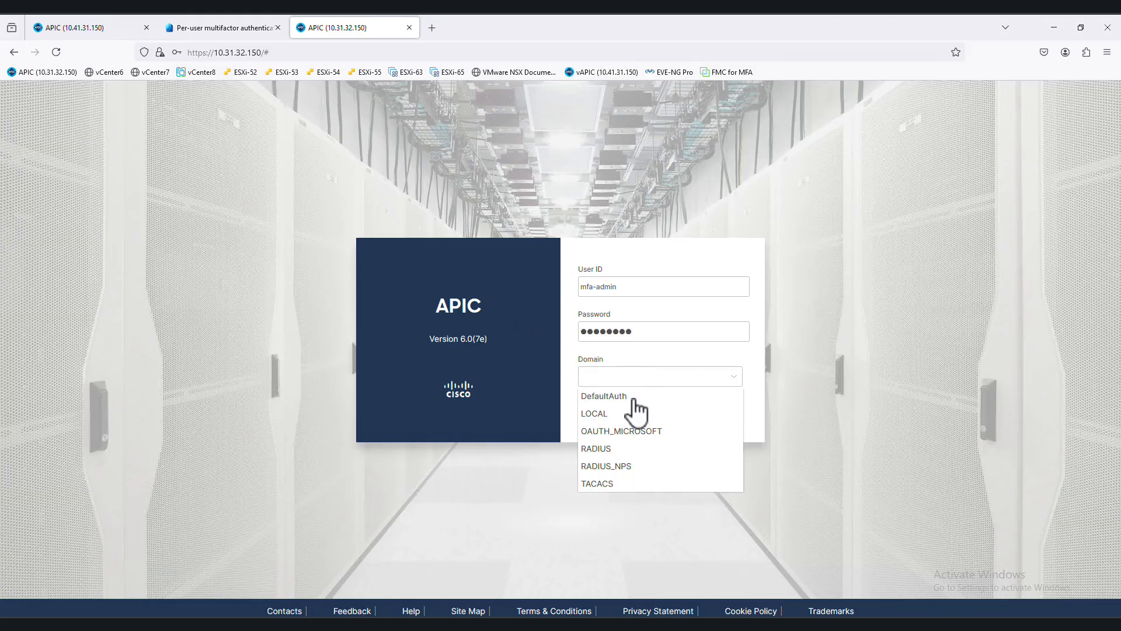
pyautogui.click(641, 466)
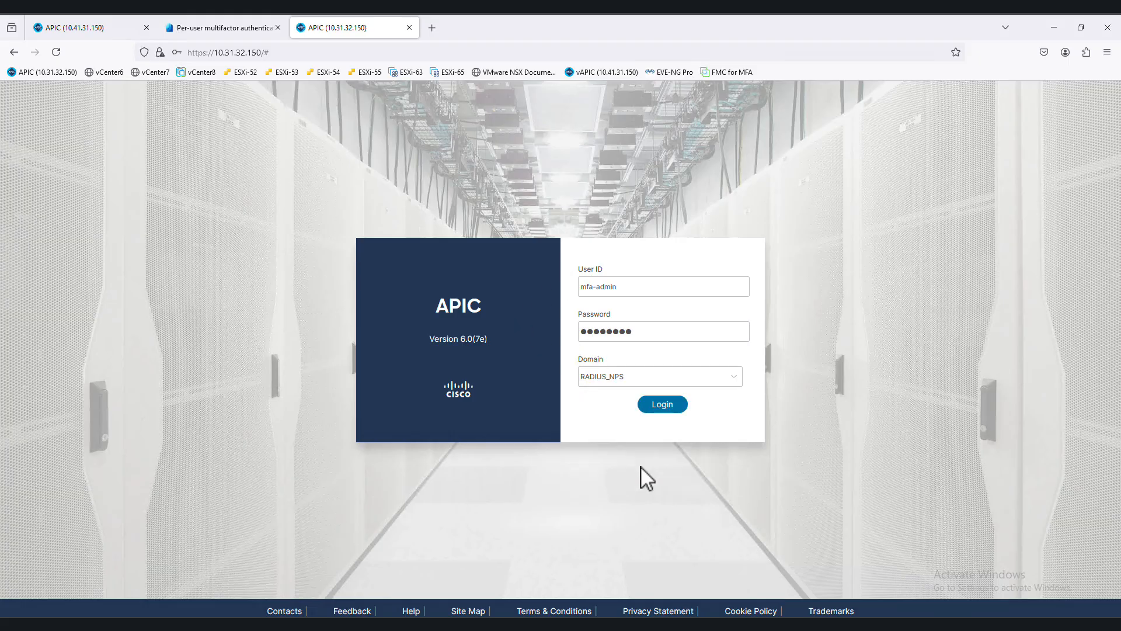
pyautogui.click(664, 409)
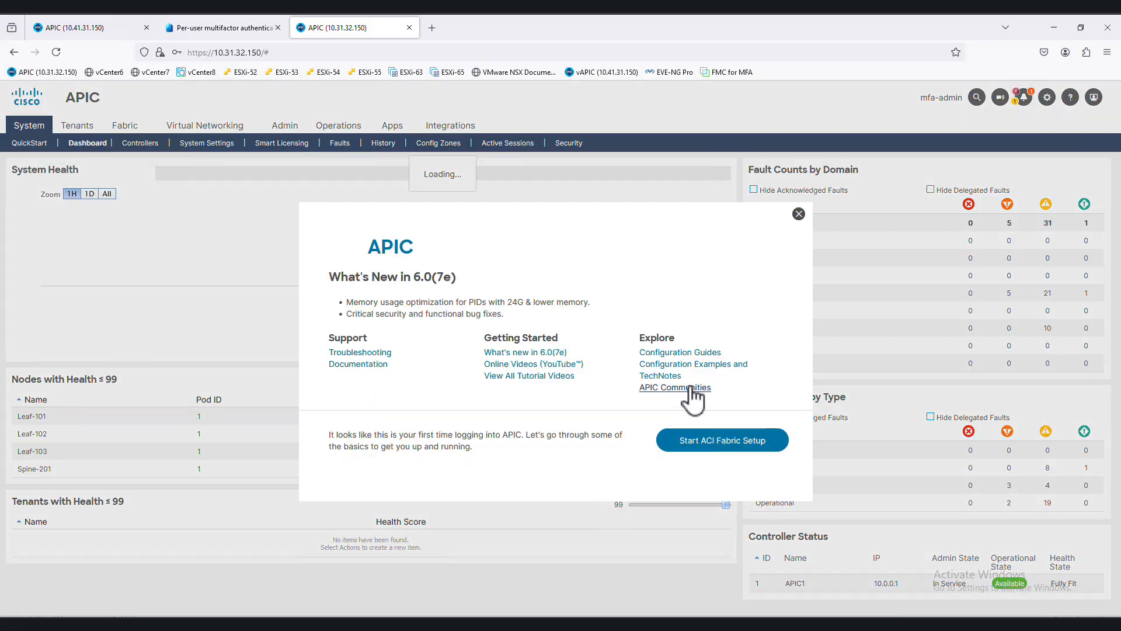
# Dismiss the What's New notice and review the current user's permissions.
pyautogui.click(798, 215)
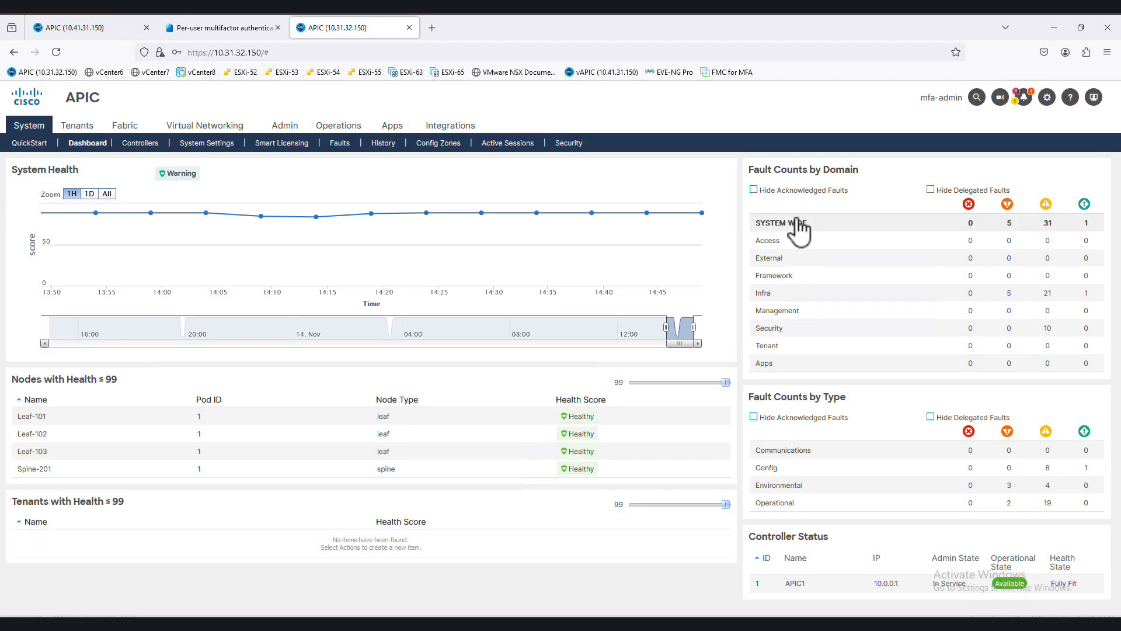
pyautogui.click(1093, 98)
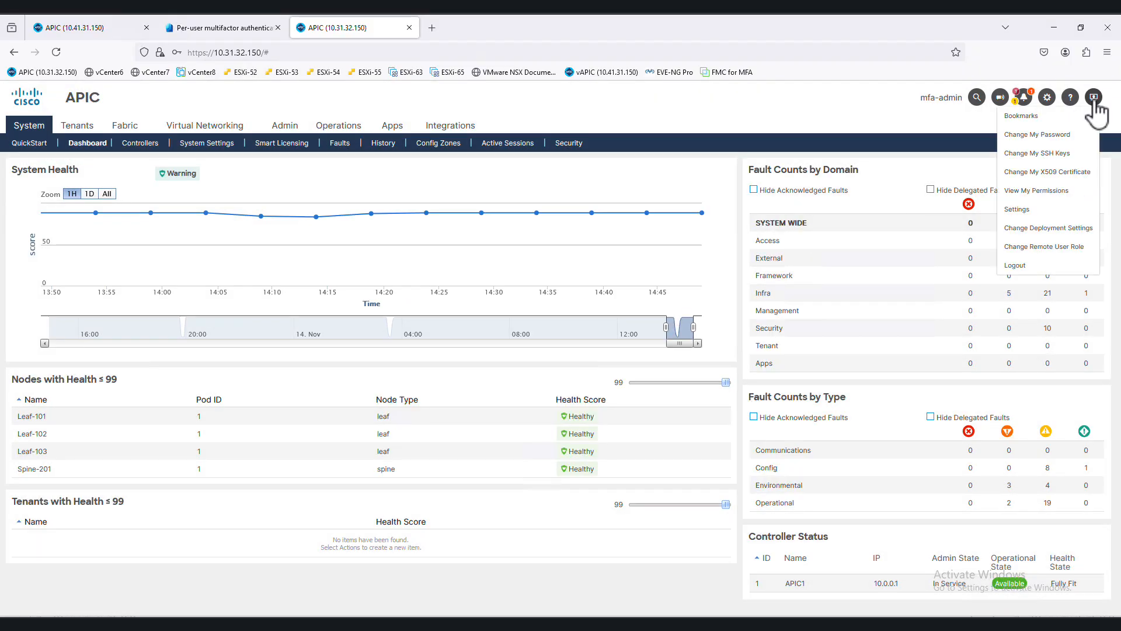
pyautogui.click(1045, 193)
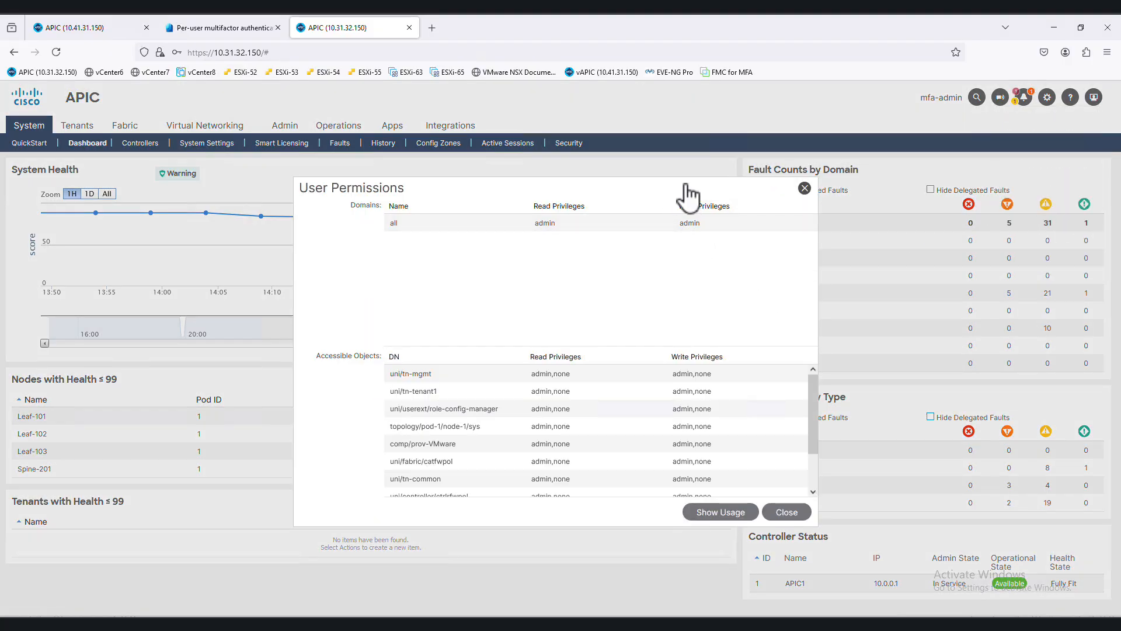
pyautogui.click(801, 514)
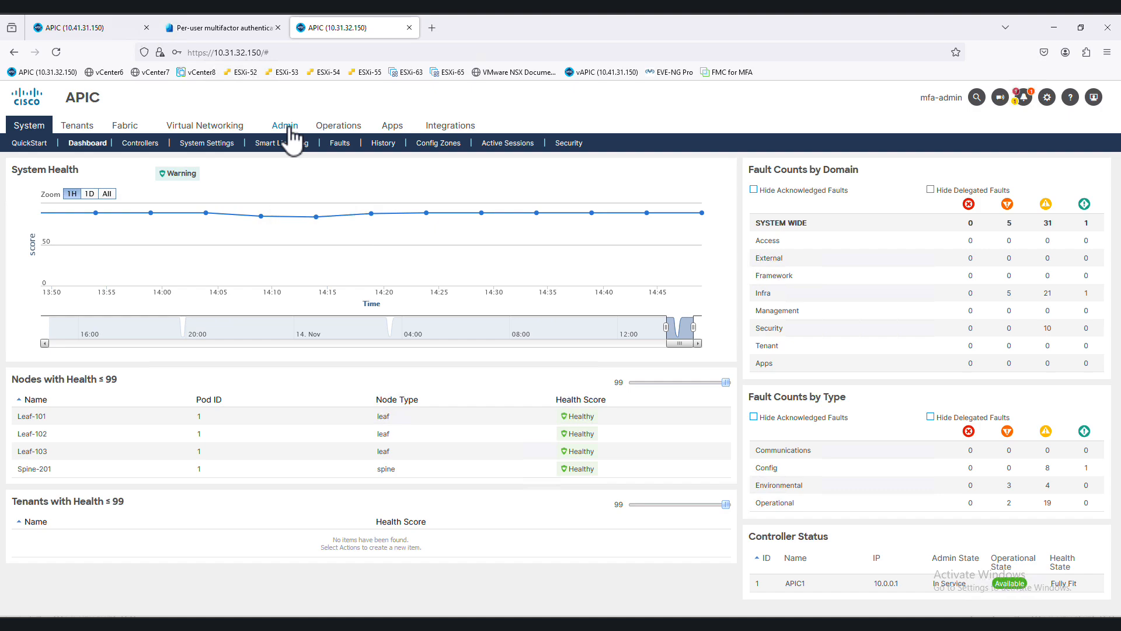
# Inspect the MFA admin's RADIUS_NPS remote user entry and its ciscoAvPair, then list all tenants.
pyautogui.click(286, 128)
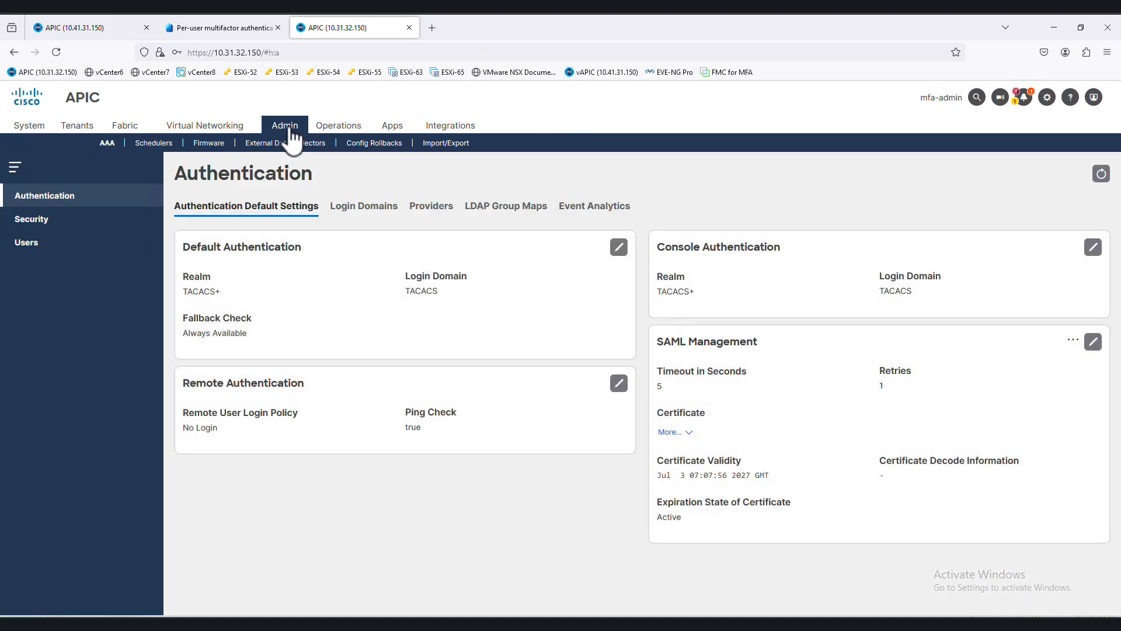
pyautogui.click(52, 245)
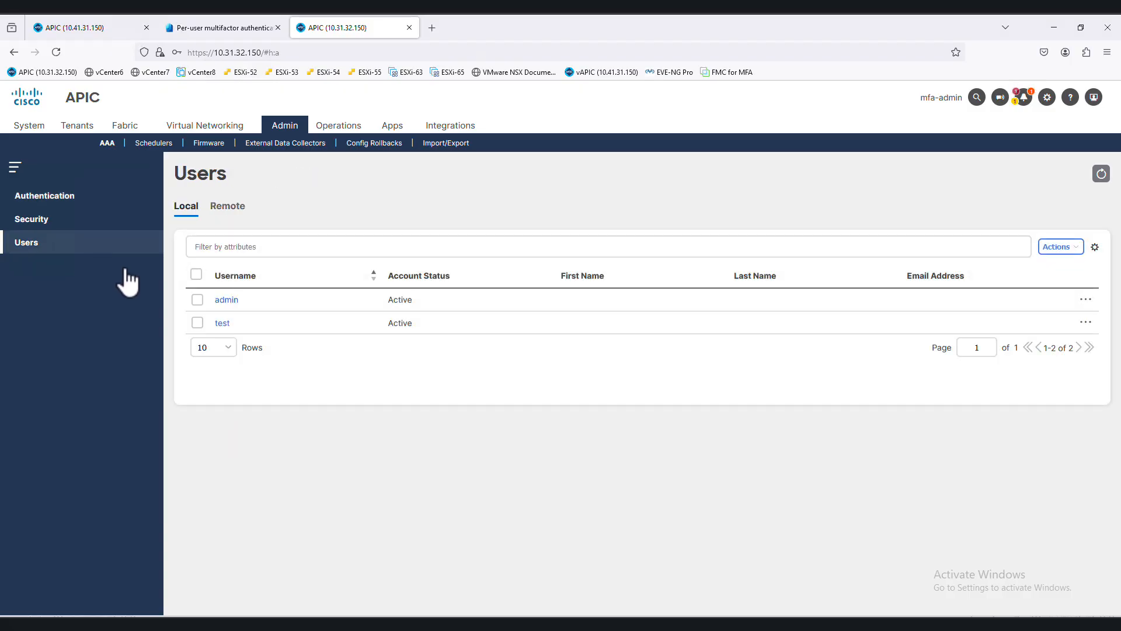
pyautogui.click(228, 209)
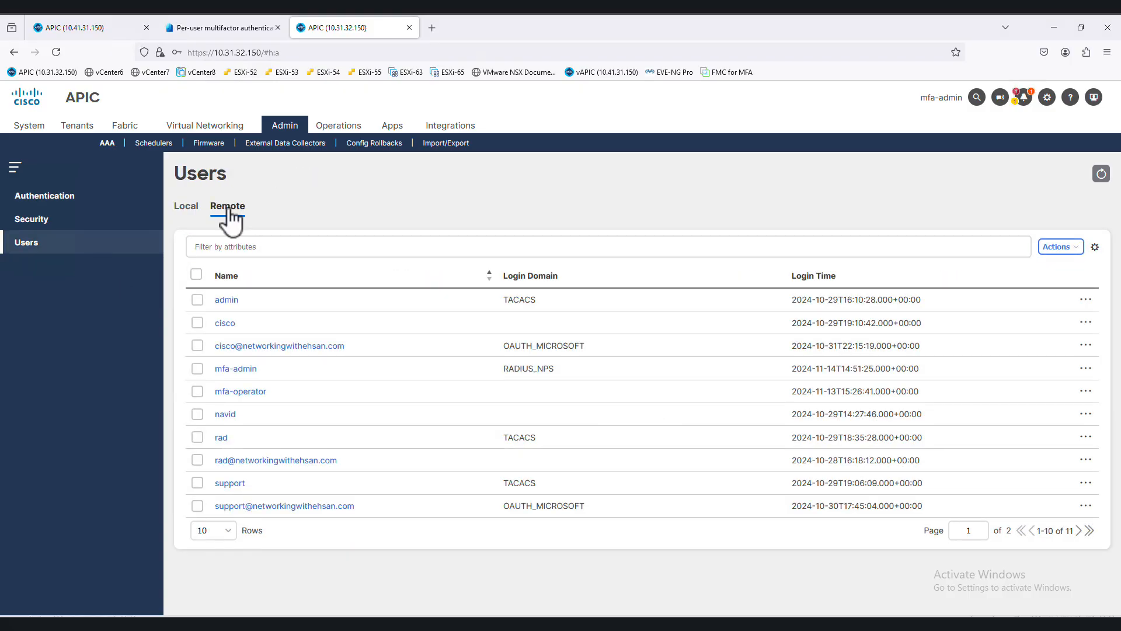
pyautogui.moveTo(556, 368); pyautogui.dragTo(506, 368)
pyautogui.click(251, 369)
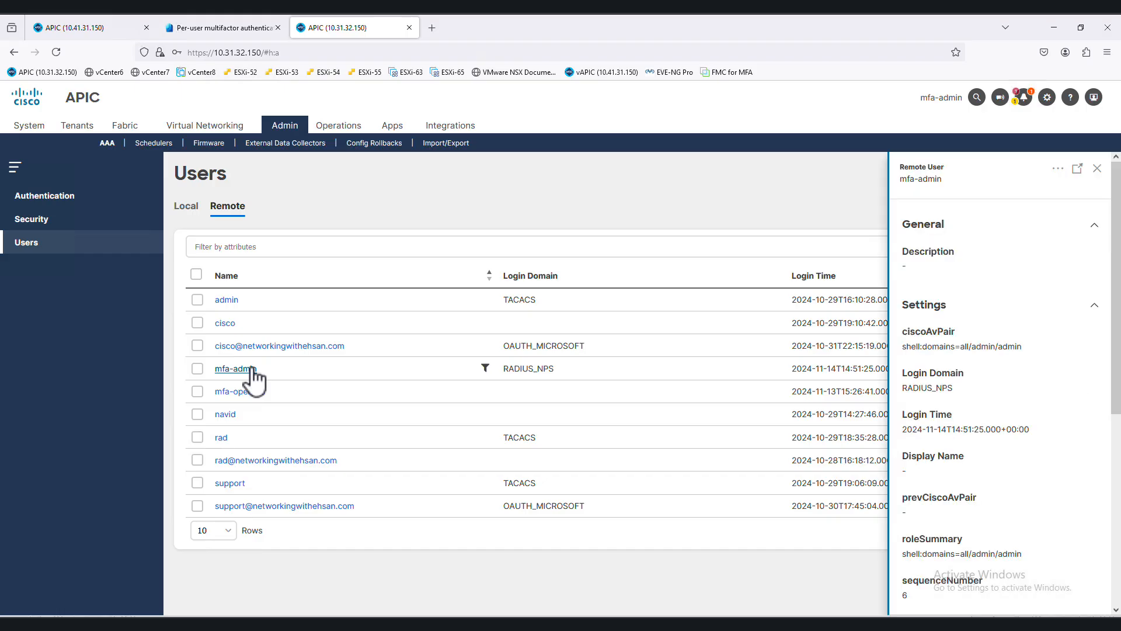
pyautogui.moveTo(1023, 347); pyautogui.dragTo(901, 348)
pyautogui.moveTo(1112, 381); pyautogui.dragTo(1106, 421)
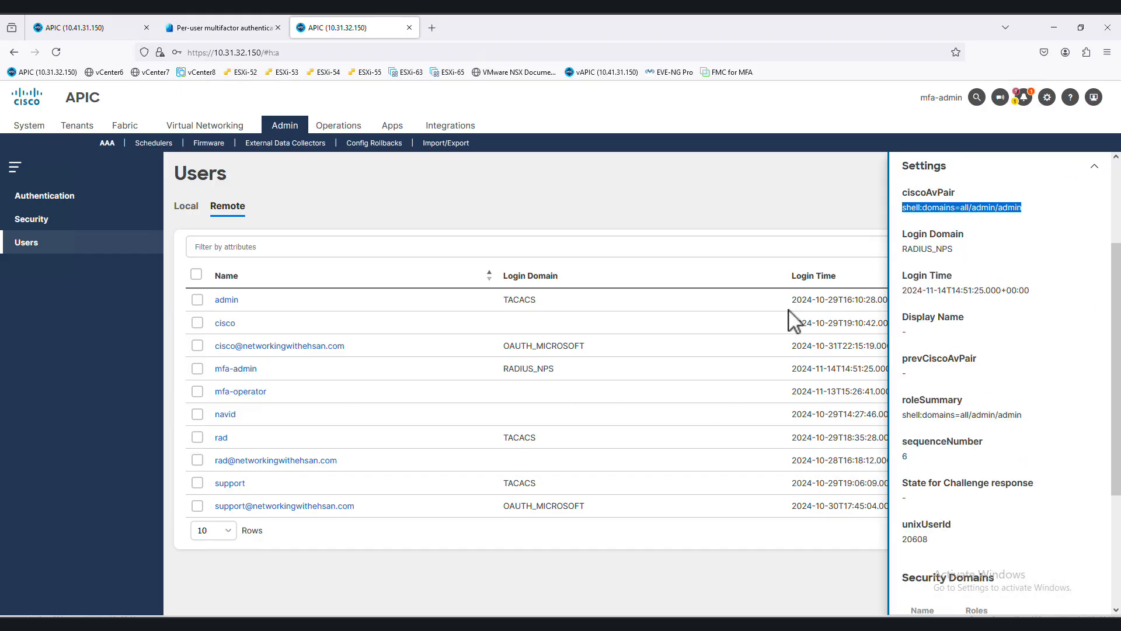
pyautogui.click(88, 127)
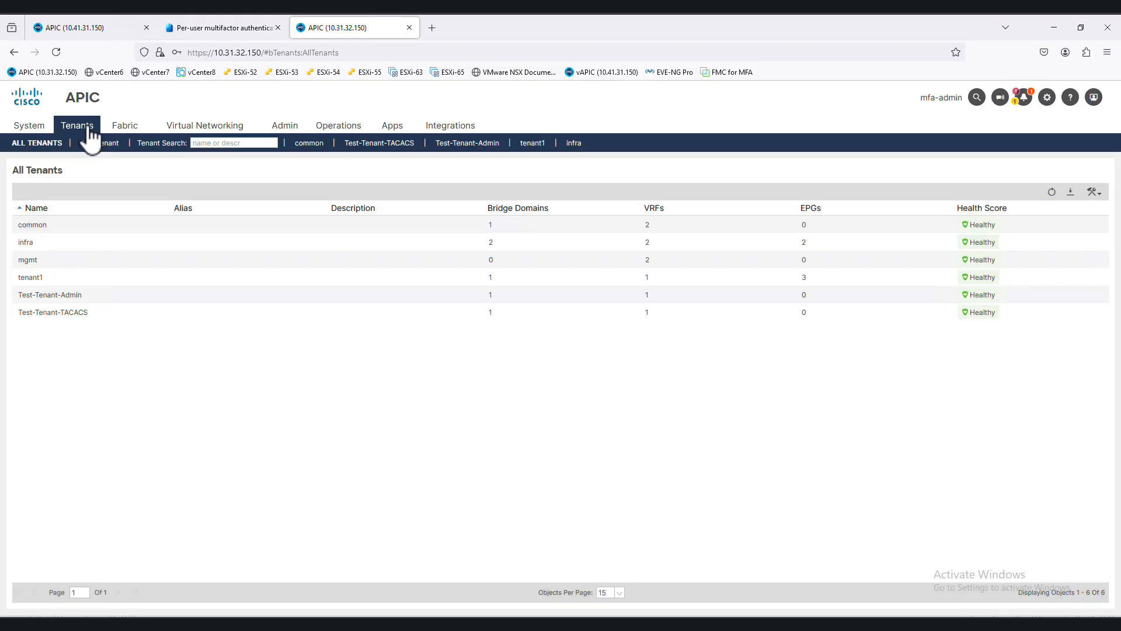
# Delete the Test-Tenant-TACACS tenant.
pyautogui.click(81, 314)
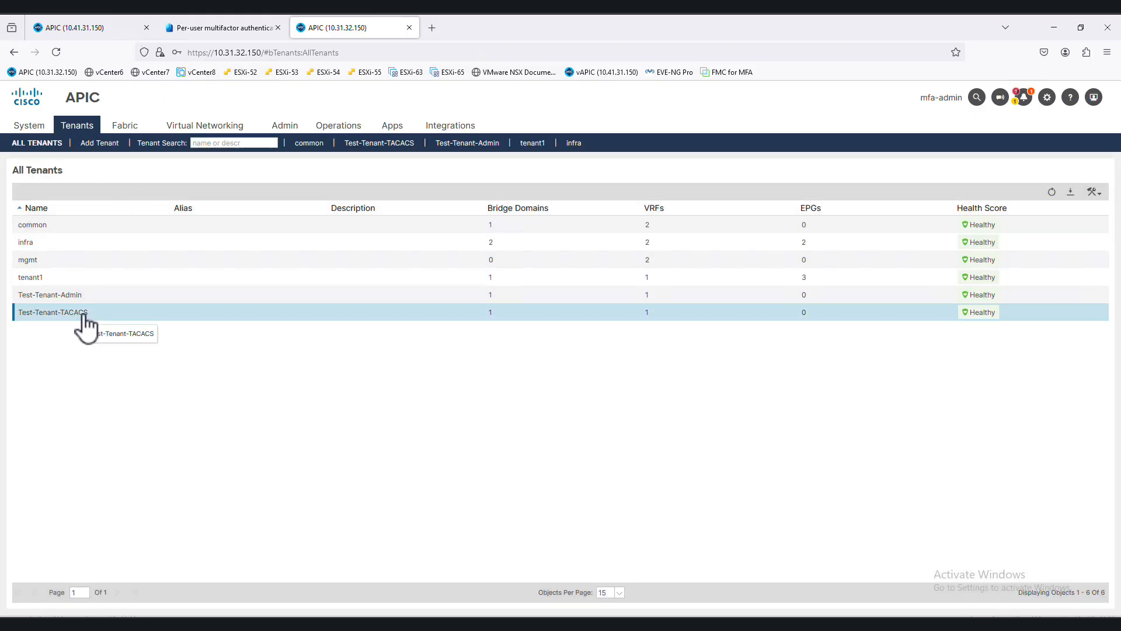
pyautogui.rightClick(82, 314)
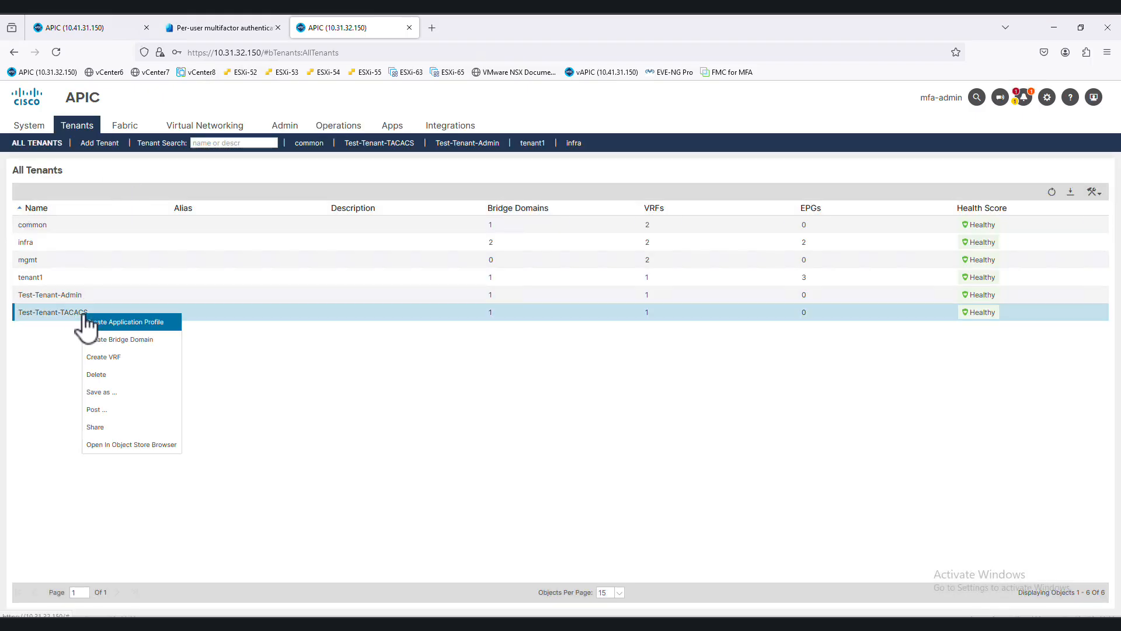
pyautogui.click(109, 376)
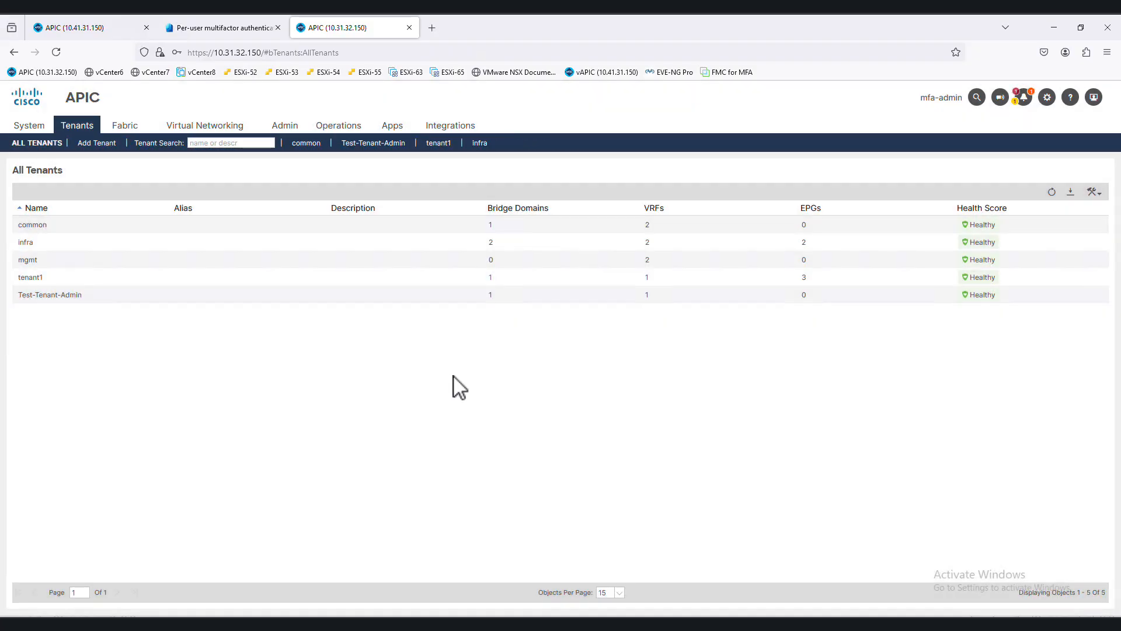
# Create a new tenant named Tenant-NPS-Test.
pyautogui.click(1093, 192)
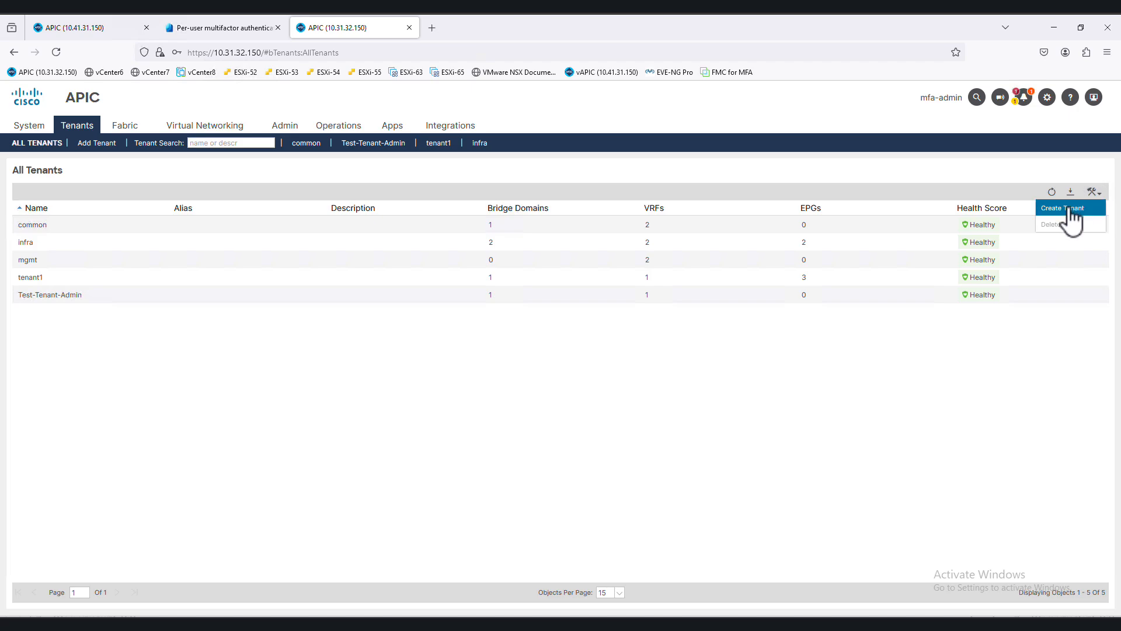
pyautogui.click(1070, 210)
pyautogui.click(421, 166)
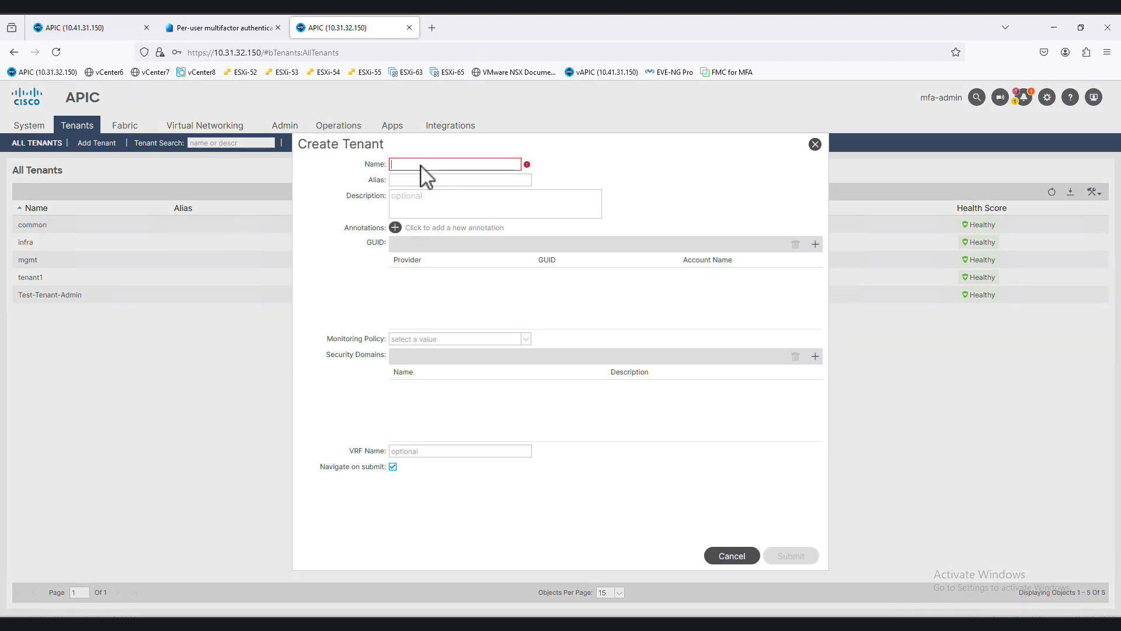
pyautogui.write('Tenant')
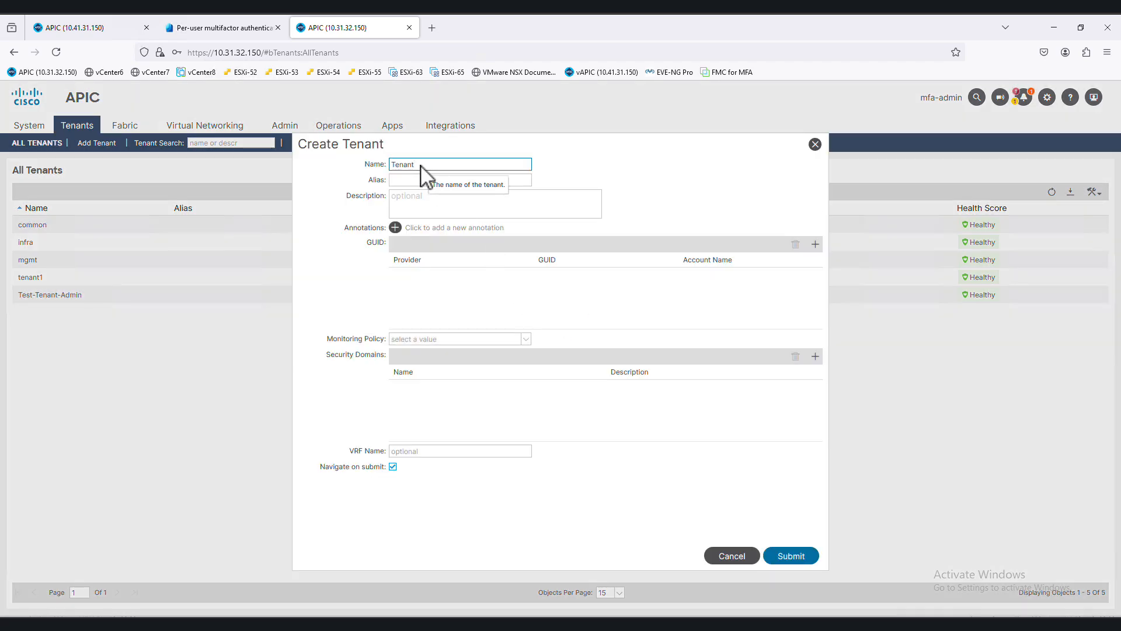
pyautogui.write('-NPS-Test')
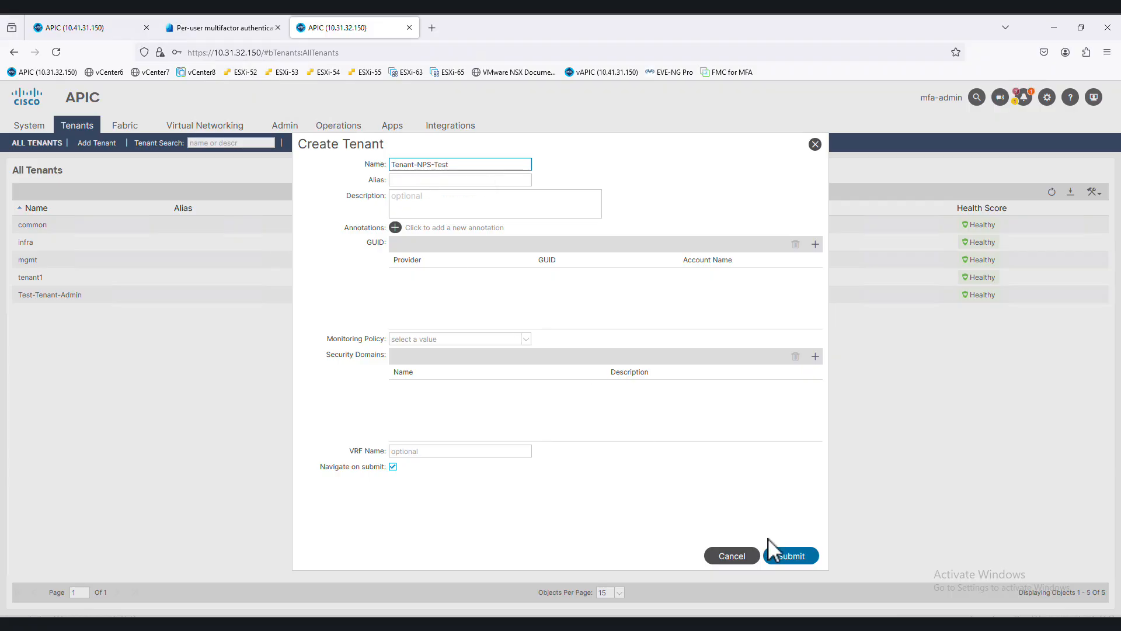
pyautogui.click(793, 558)
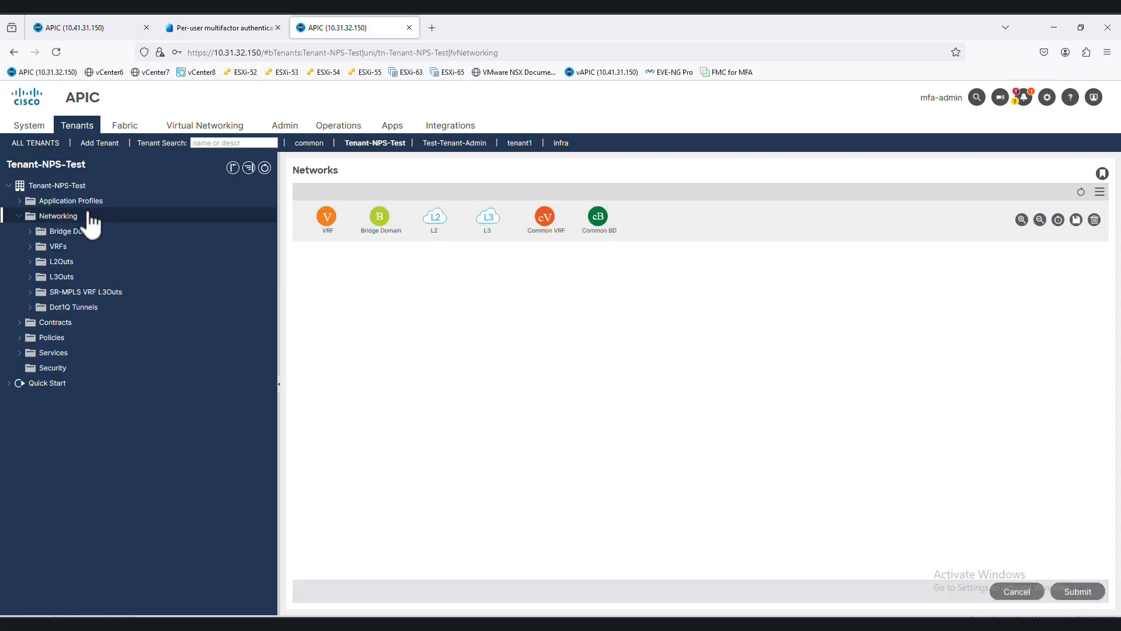
# Clear the configuration of interface eth1/16 on node 101 in Fabric Access Policies.
pyautogui.click(183, 132)
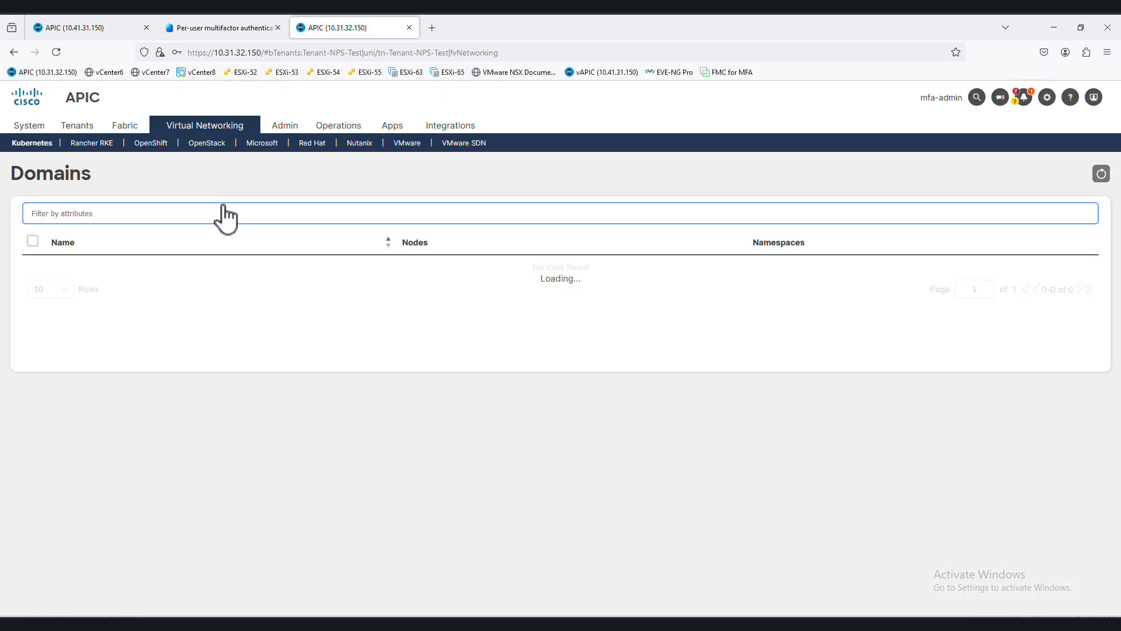
pyautogui.click(125, 129)
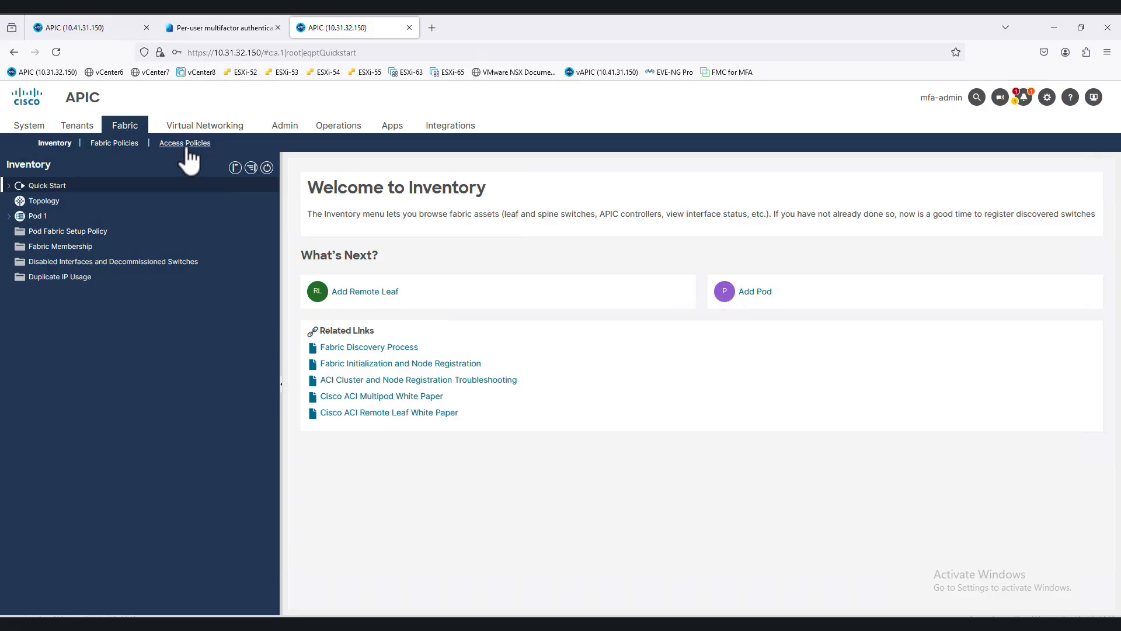
pyautogui.click(186, 146)
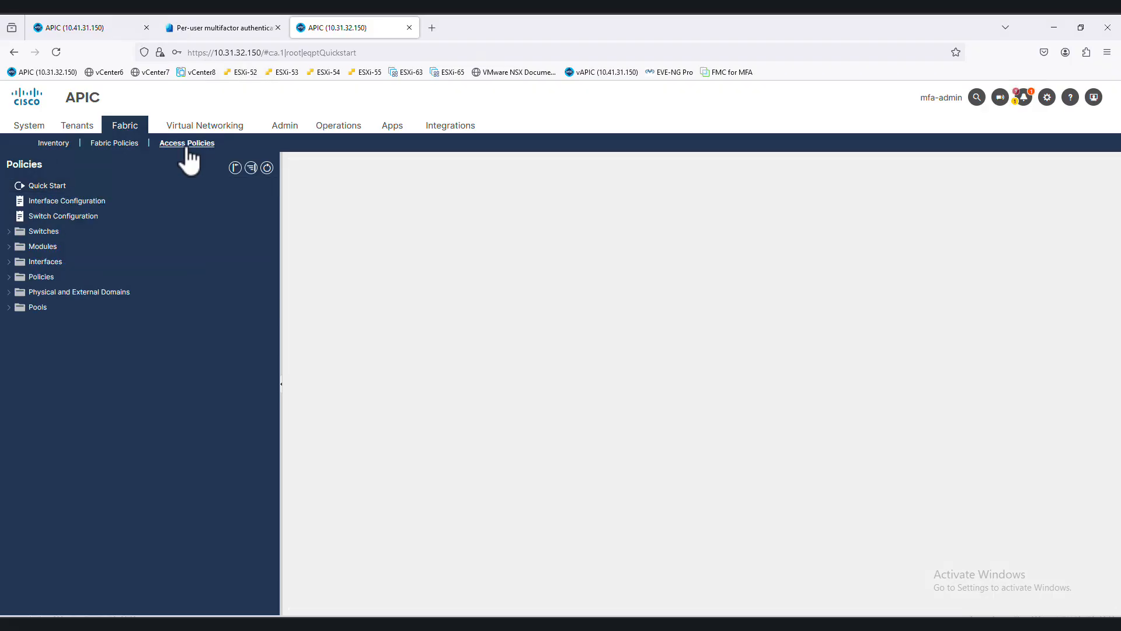
pyautogui.click(95, 201)
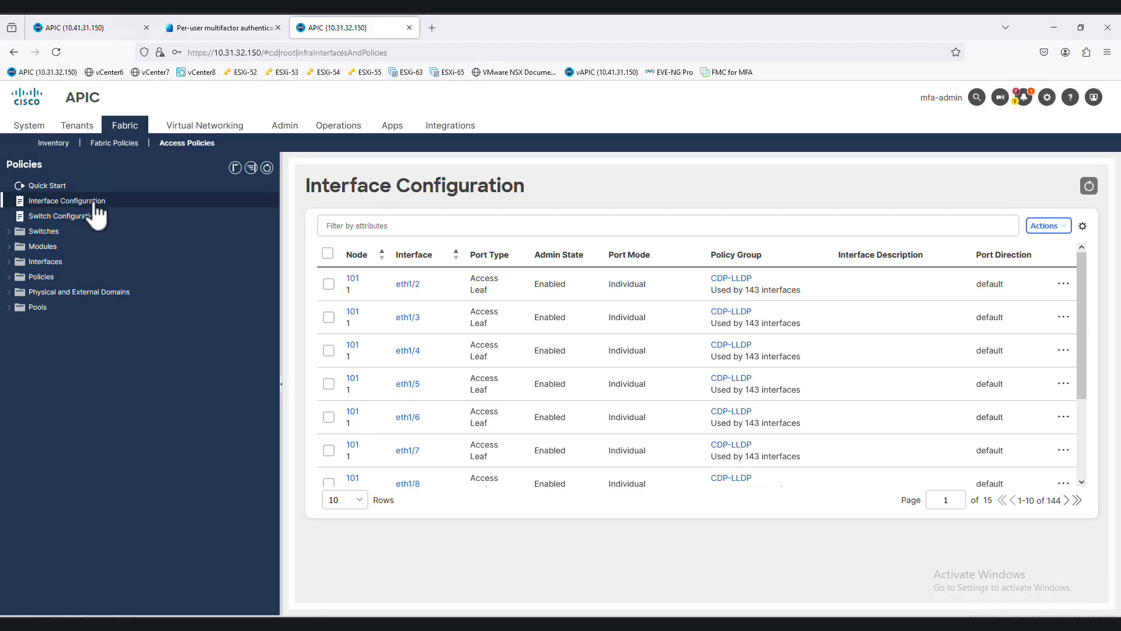
pyautogui.click(1067, 500)
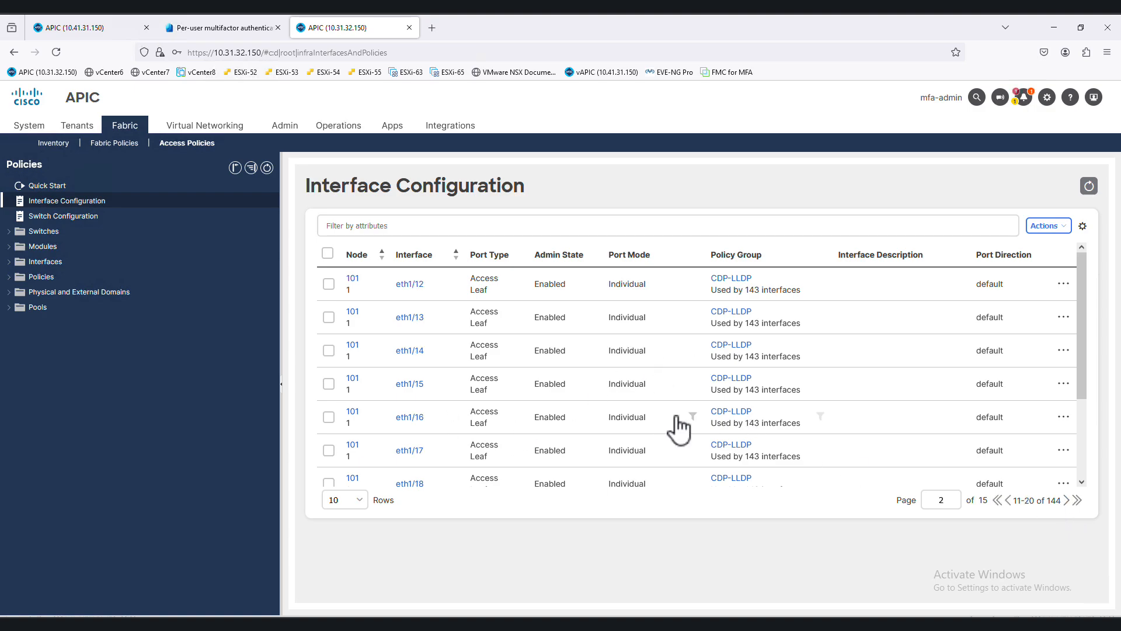
pyautogui.click(328, 416)
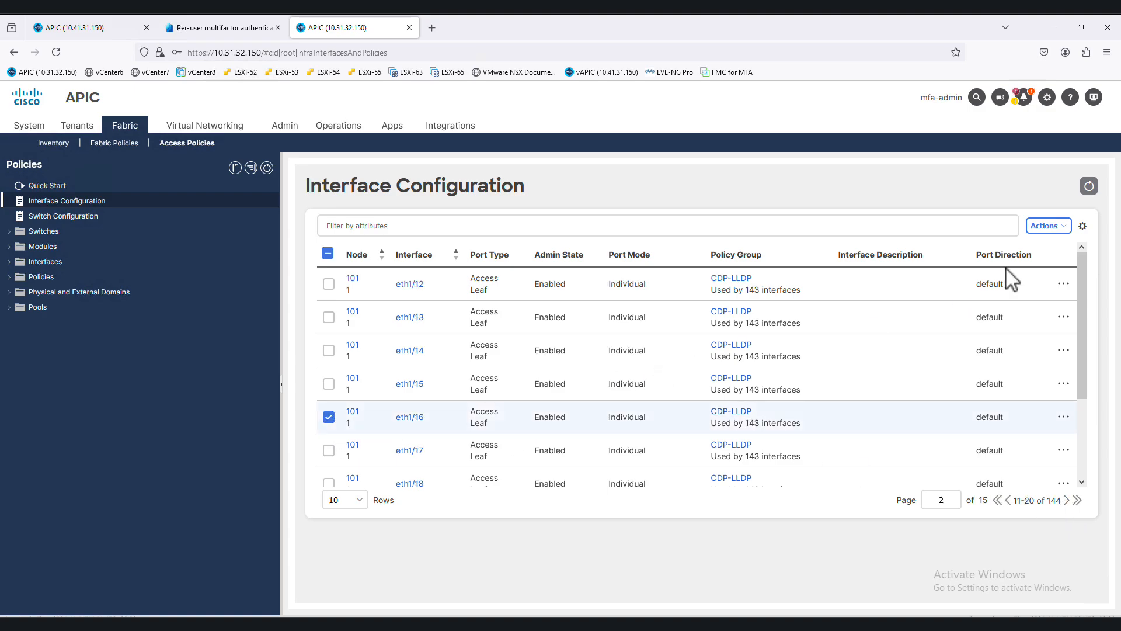
pyautogui.click(1054, 228)
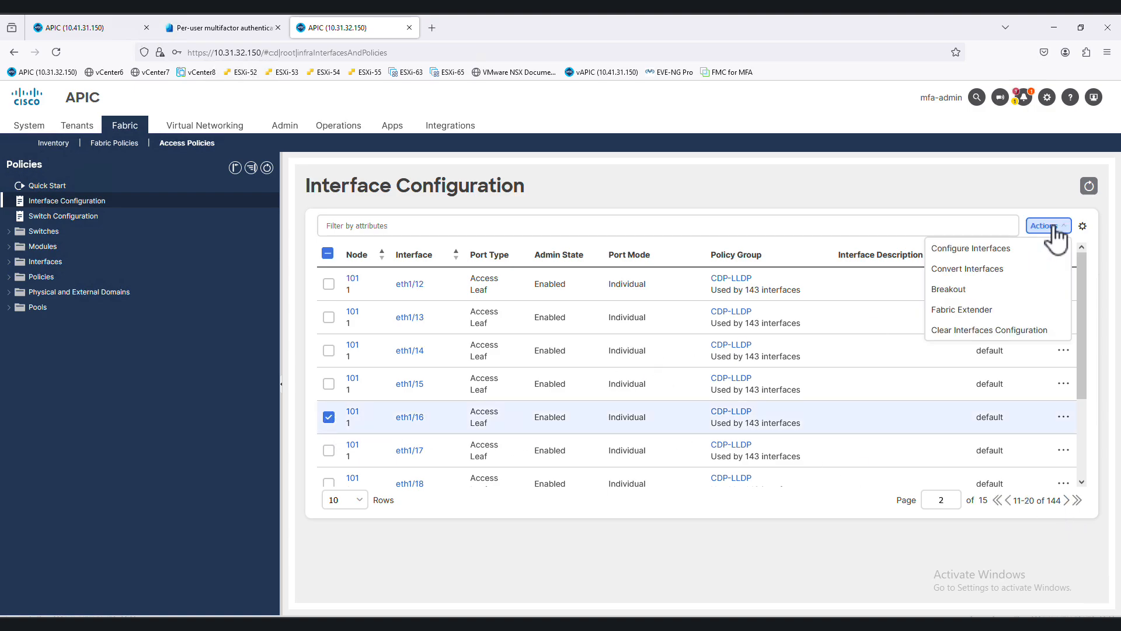
pyautogui.click(989, 331)
pyautogui.click(722, 427)
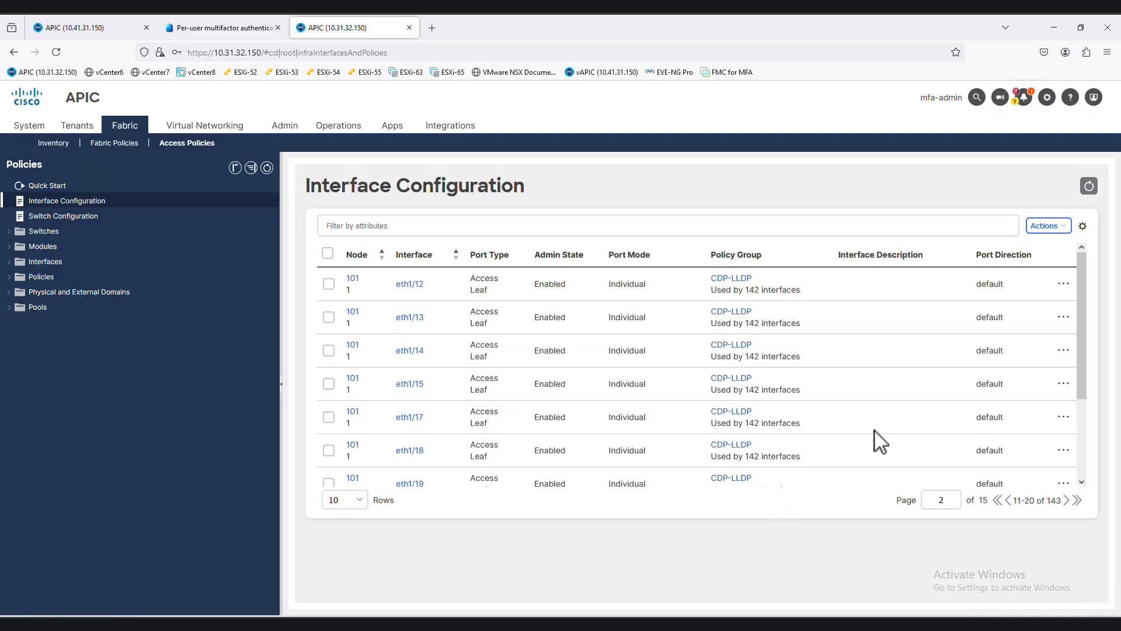
pyautogui.click(1093, 98)
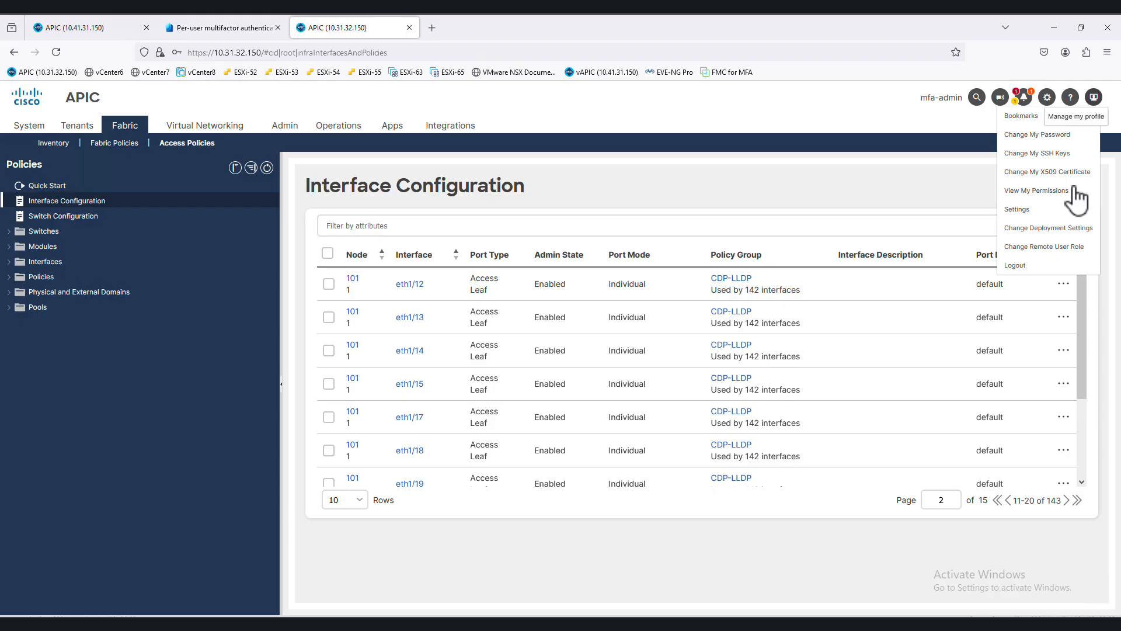
# Log out, then sign back in as mfa-operator through the RADIUS_NPS login domain.
pyautogui.click(1026, 267)
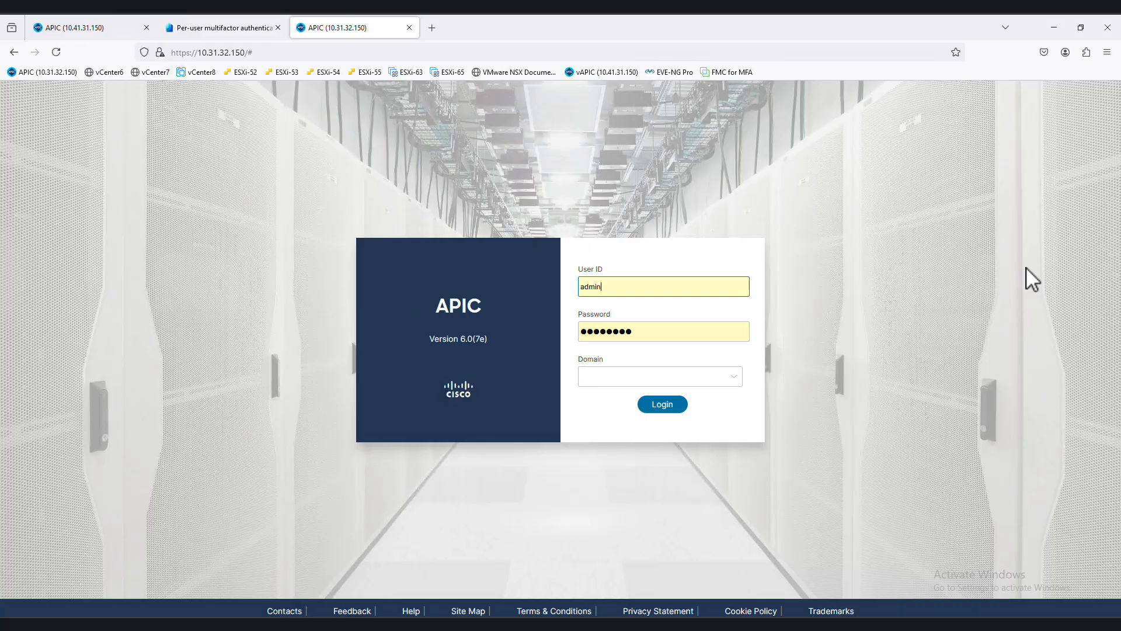
pyautogui.doubleClick(611, 286)
pyautogui.write('mfa')
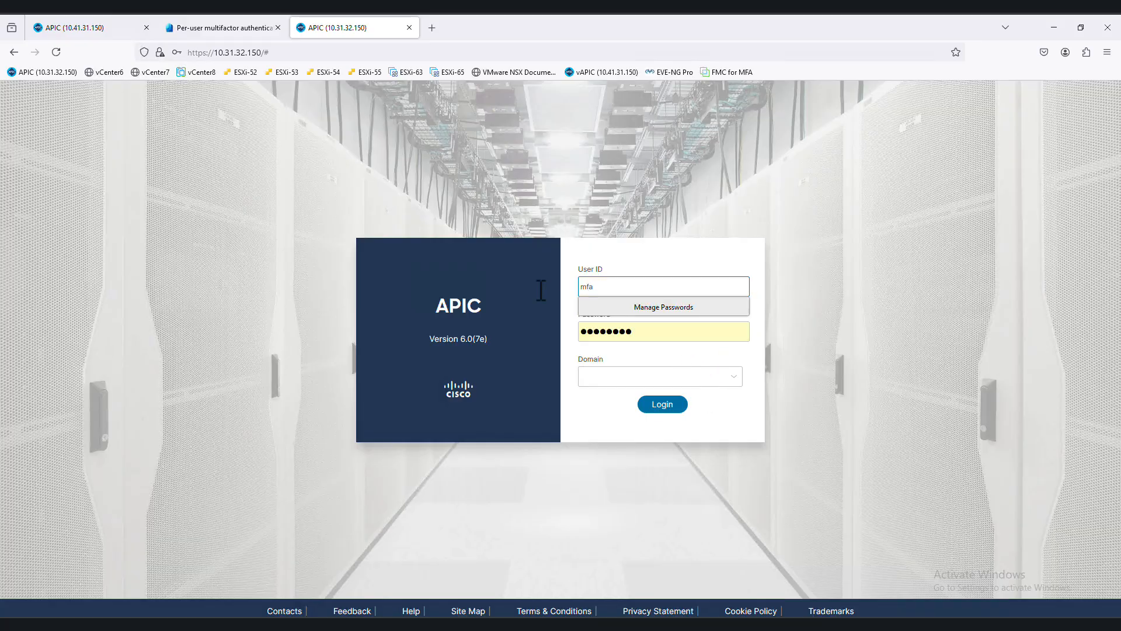
pyautogui.write('-operator')
pyautogui.click(634, 379)
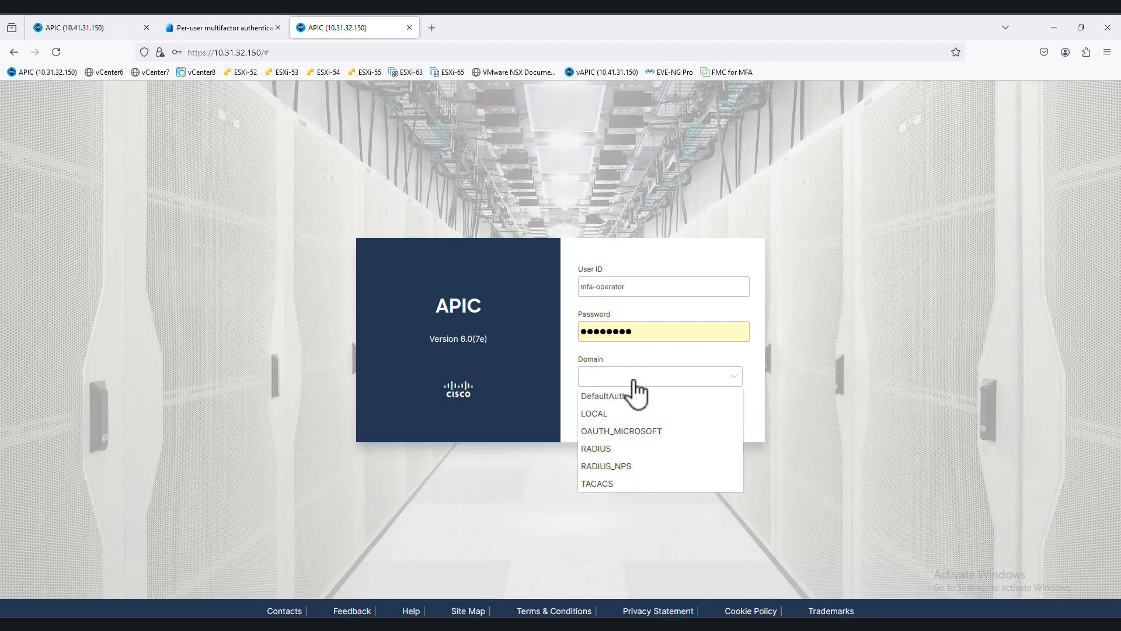
pyautogui.click(643, 464)
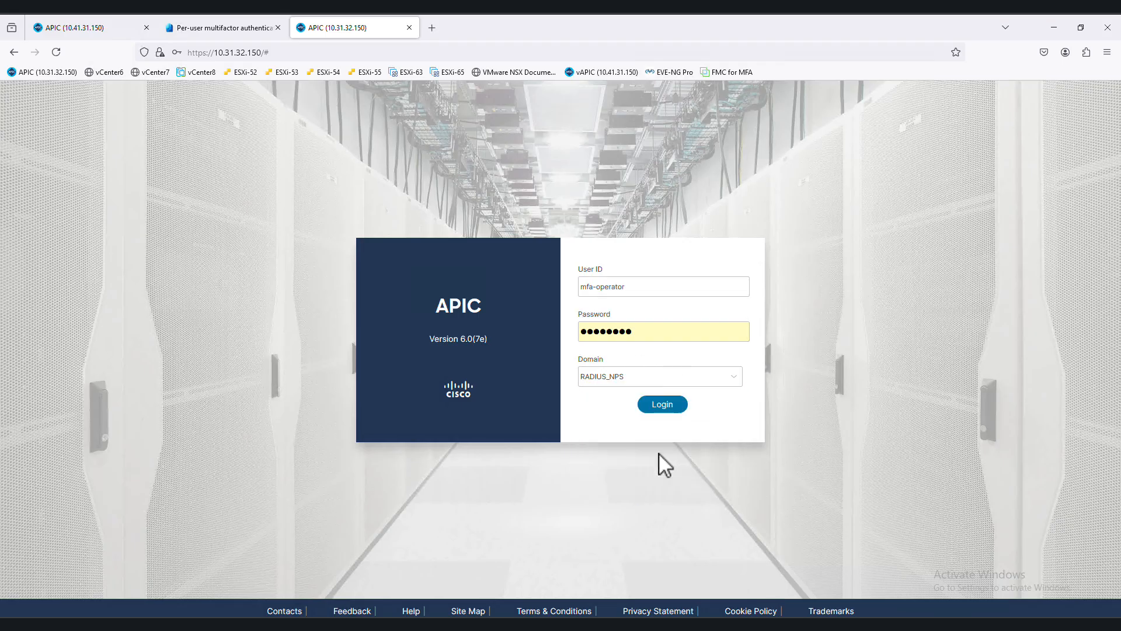
pyautogui.click(668, 409)
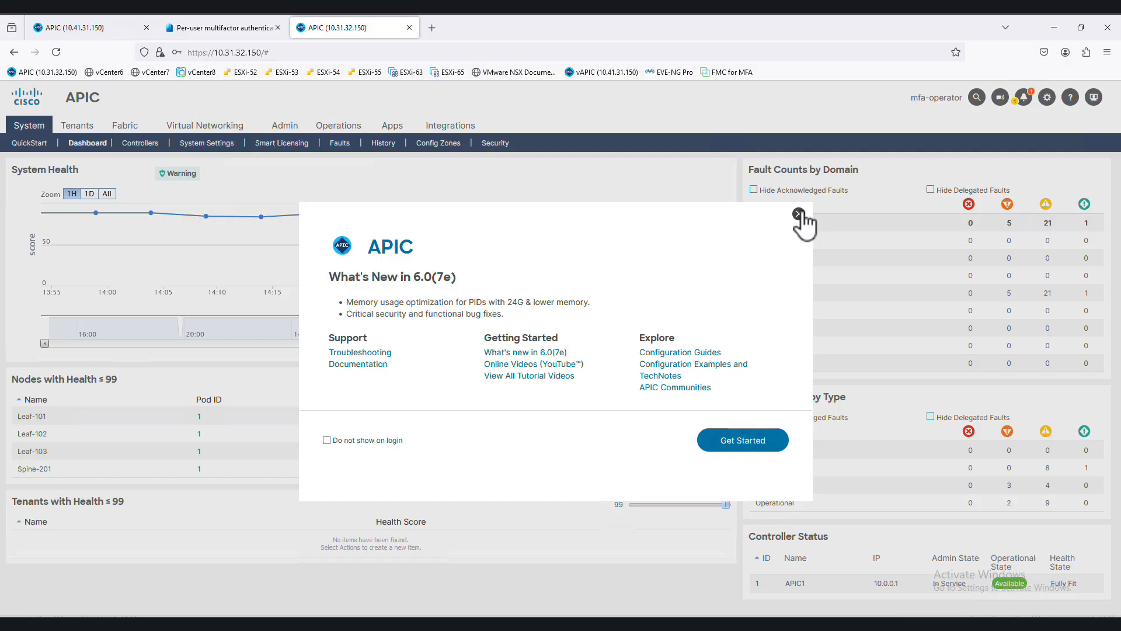
# Dismiss What's New, confirm the operator's read-only admin permissions on all domains, and list AAA users.
pyautogui.click(800, 216)
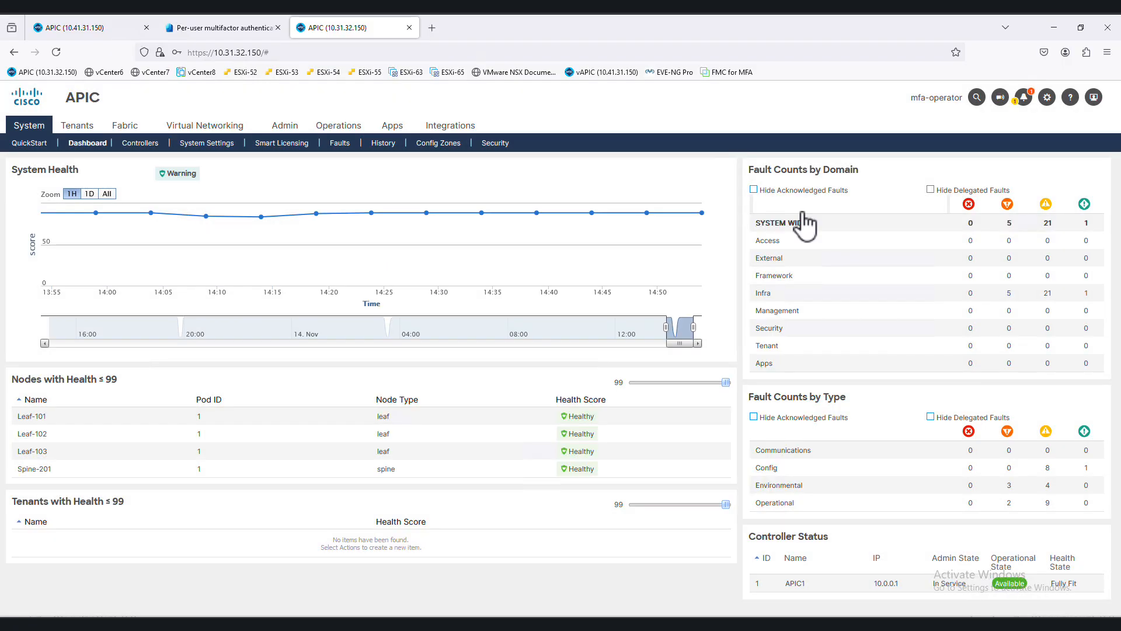
pyautogui.click(1095, 98)
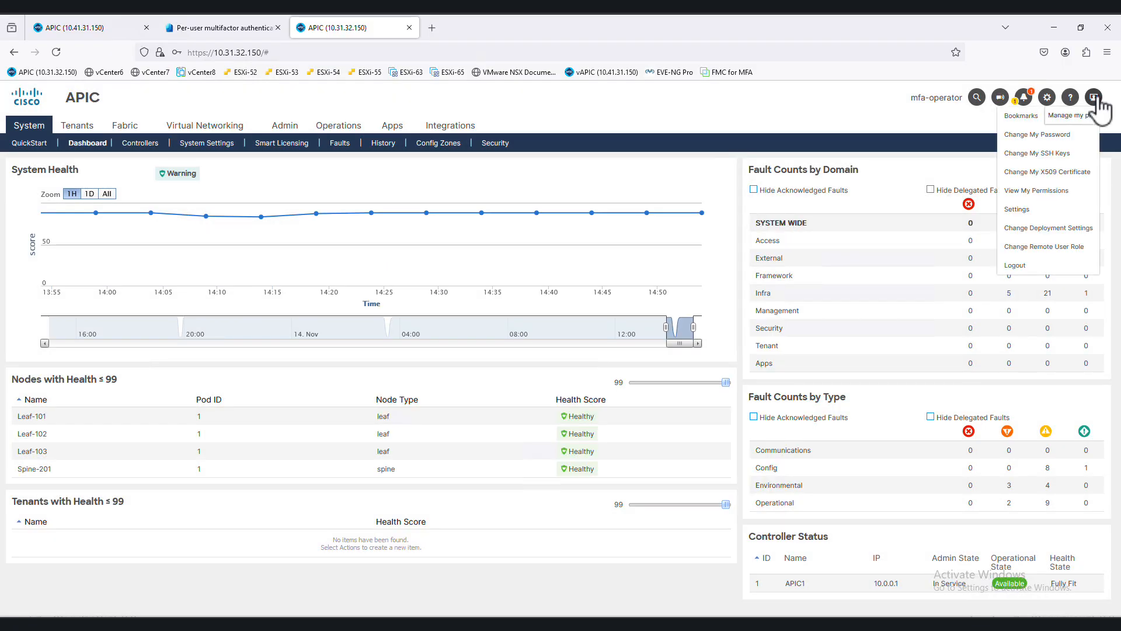
pyautogui.click(1054, 191)
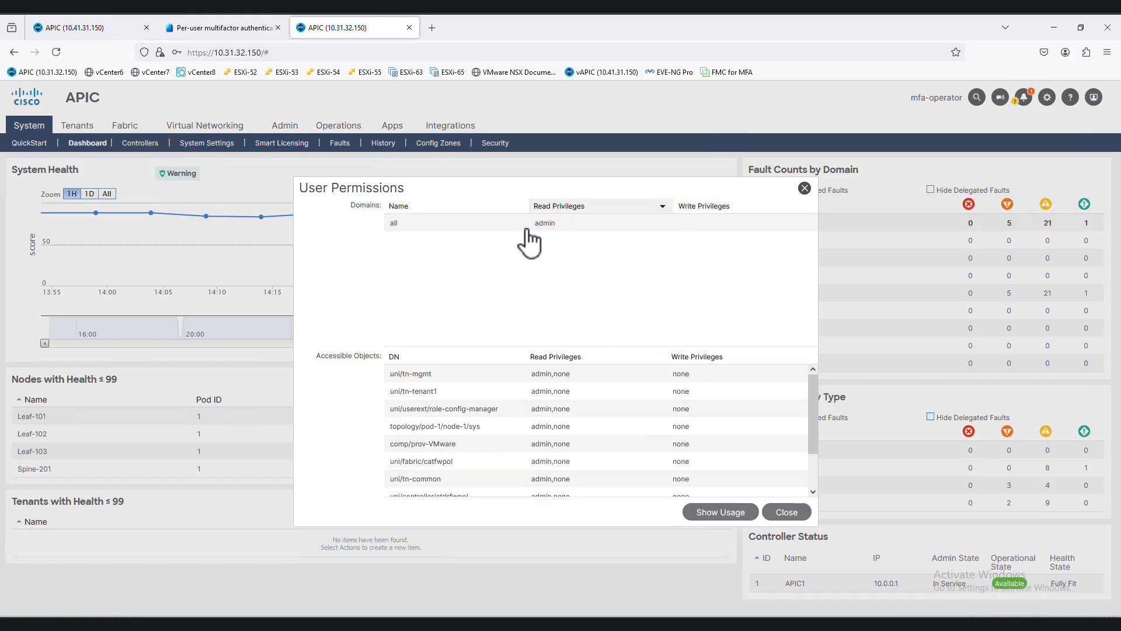
pyautogui.click(793, 516)
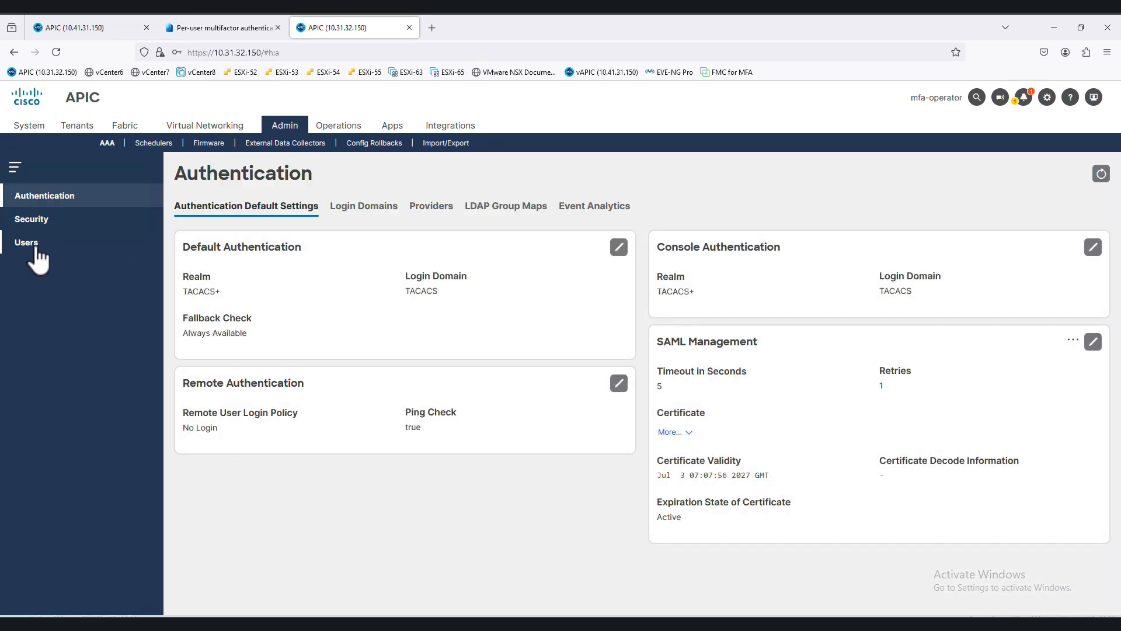
pyautogui.click(36, 247)
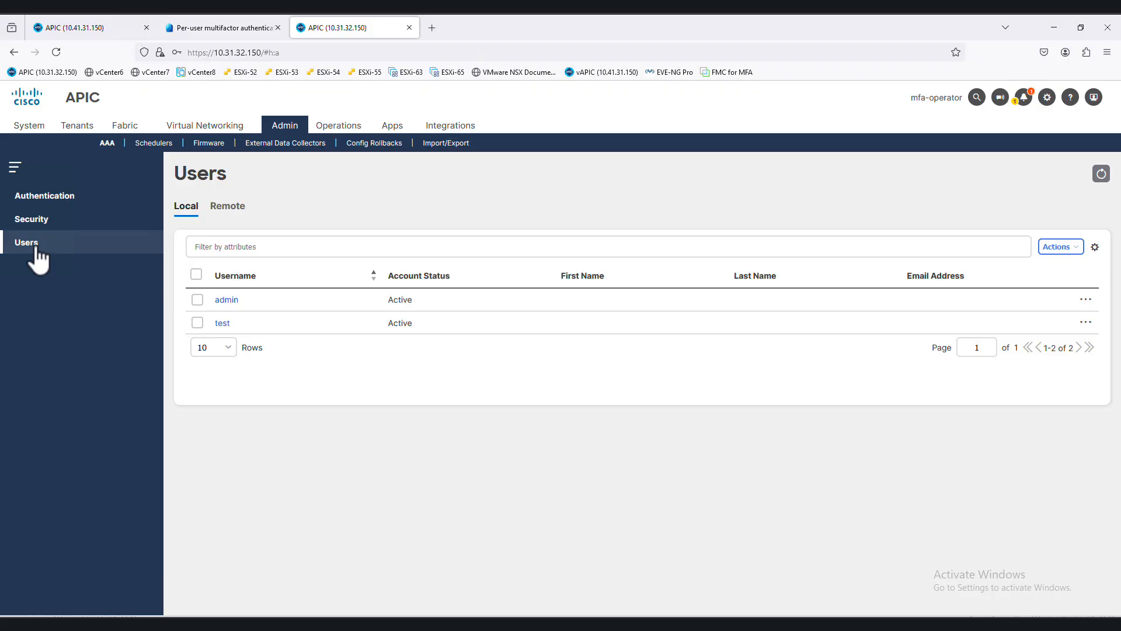
# Inspect the operator's remote user record, checking ciscoAvPair and roleSummary, then return to All Tenants.
pyautogui.click(238, 219)
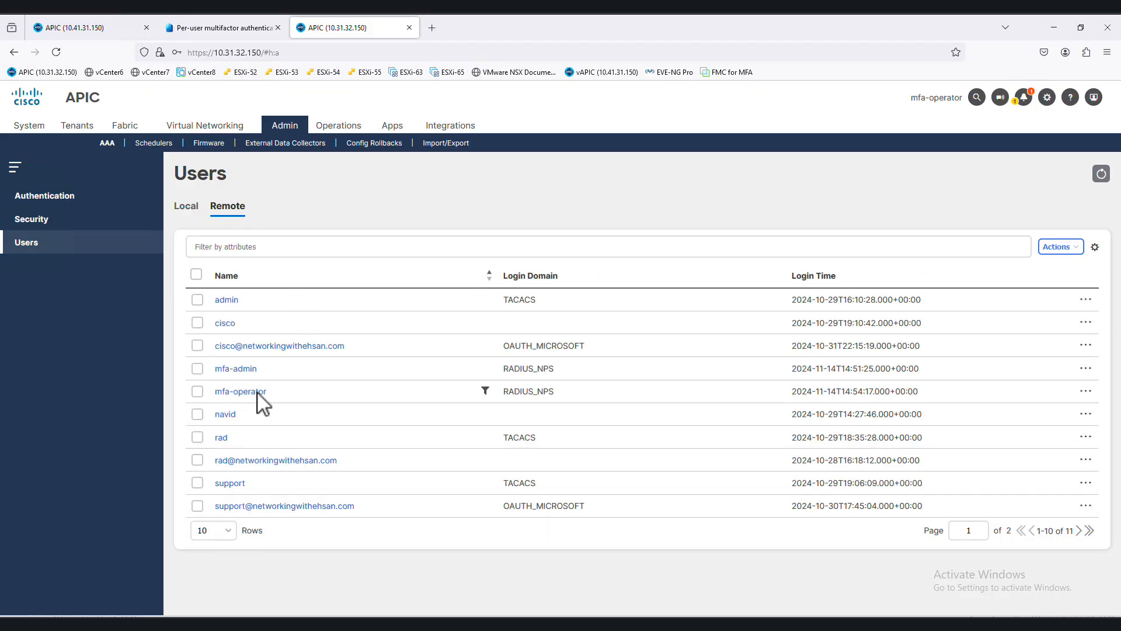
pyautogui.moveTo(556, 391); pyautogui.dragTo(222, 396)
pyautogui.click(230, 392)
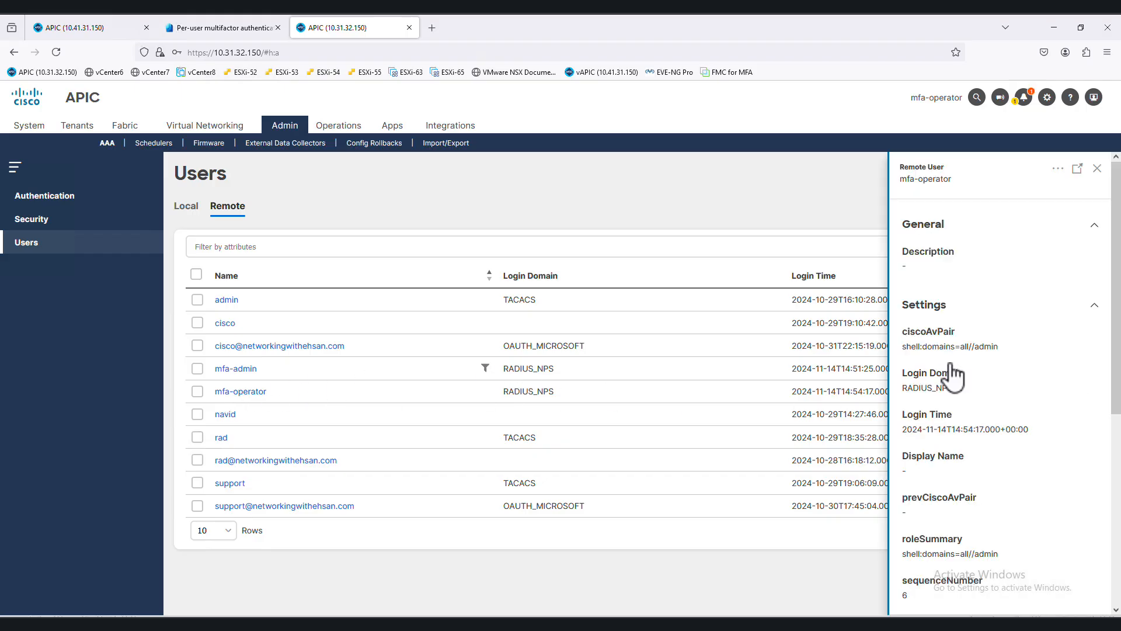
pyautogui.moveTo(1000, 350); pyautogui.dragTo(956, 351)
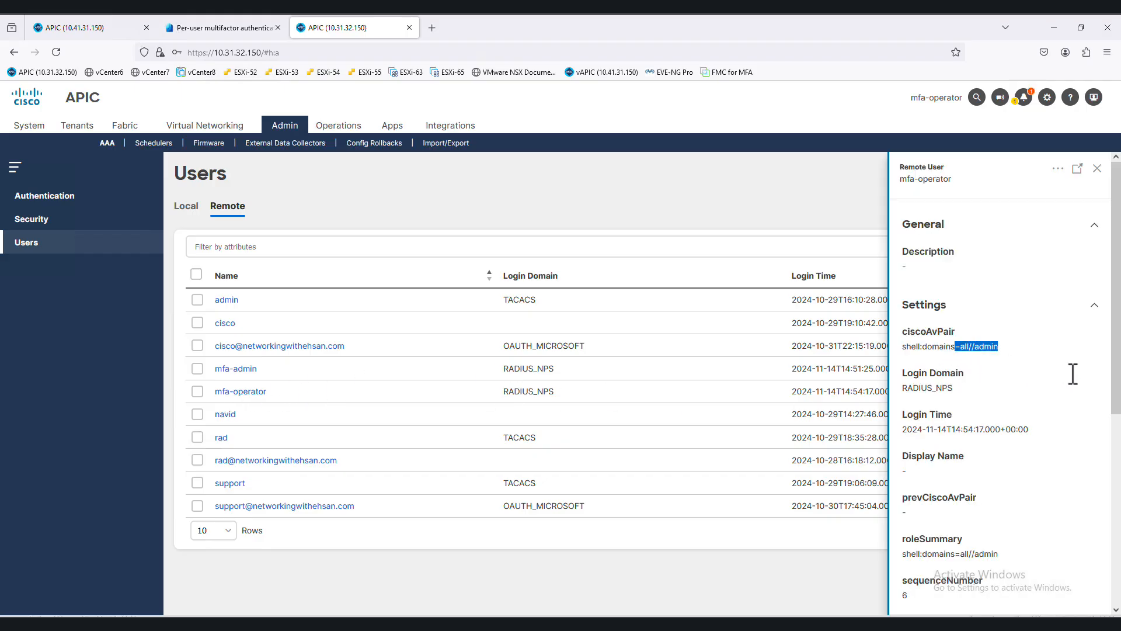
pyautogui.moveTo(1116, 361); pyautogui.dragTo(1116, 406)
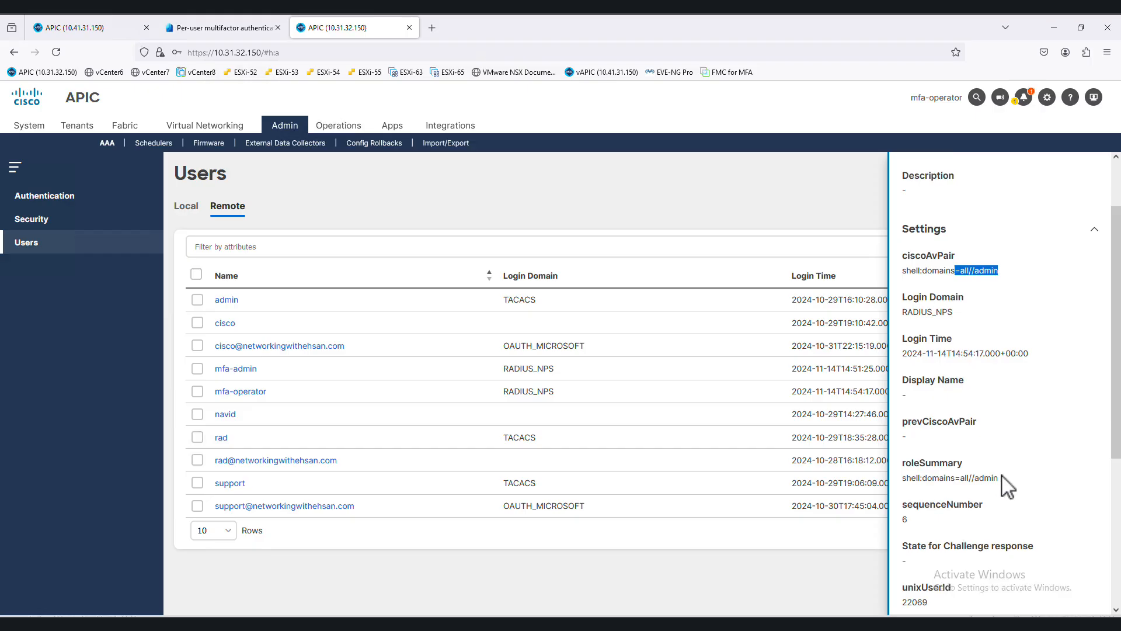
pyautogui.moveTo(999, 478); pyautogui.dragTo(963, 482)
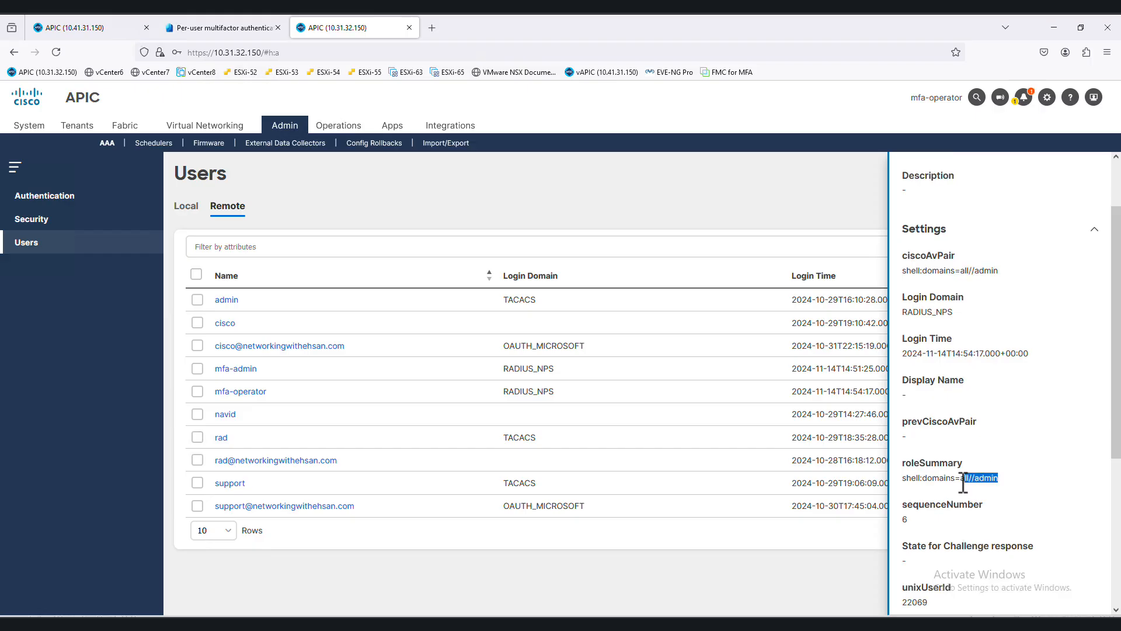
pyautogui.click(545, 233)
pyautogui.click(71, 132)
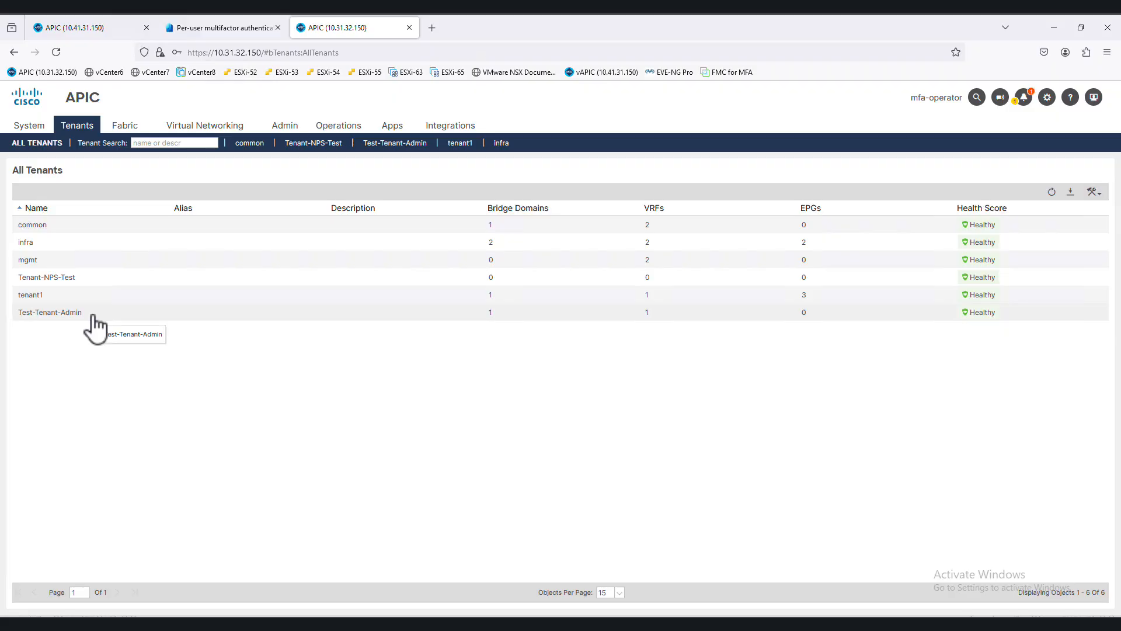
# Browse Test-Tenant-Admin's actions and its Test-BD bridge domain, then go to Fabric Inventory.
pyautogui.click(92, 317)
pyautogui.rightClick(92, 317)
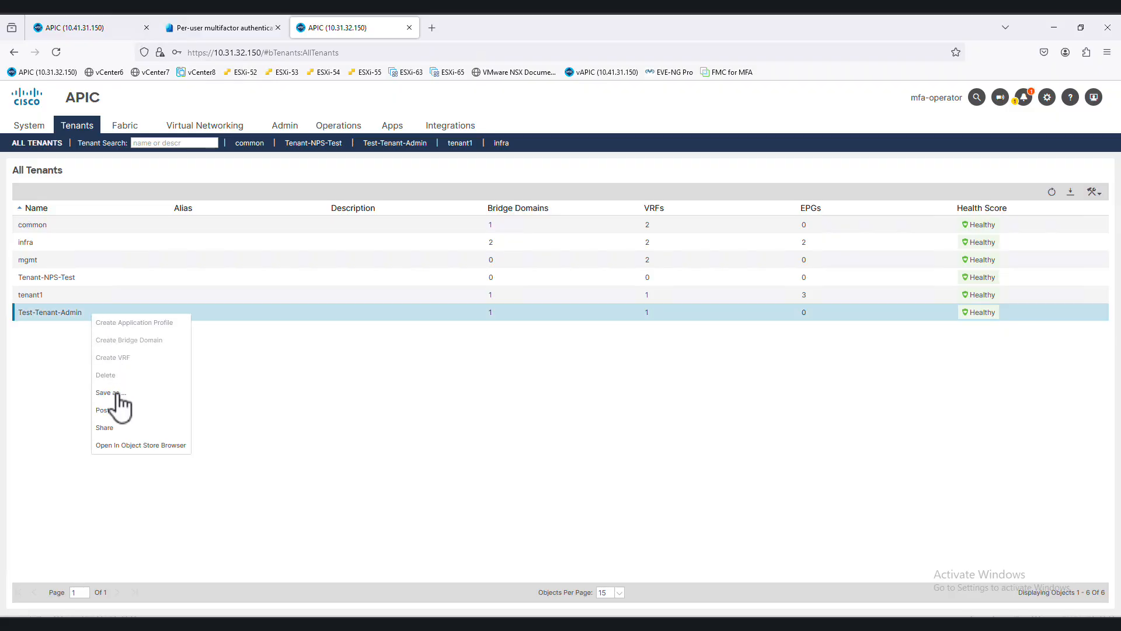
pyautogui.click(60, 376)
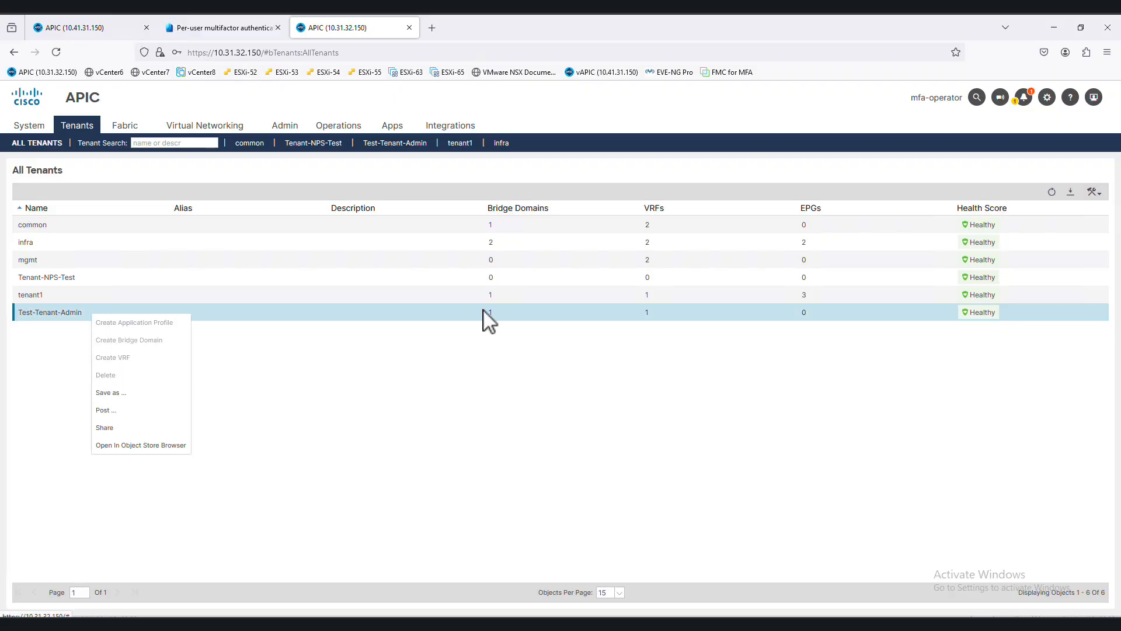
pyautogui.click(1094, 193)
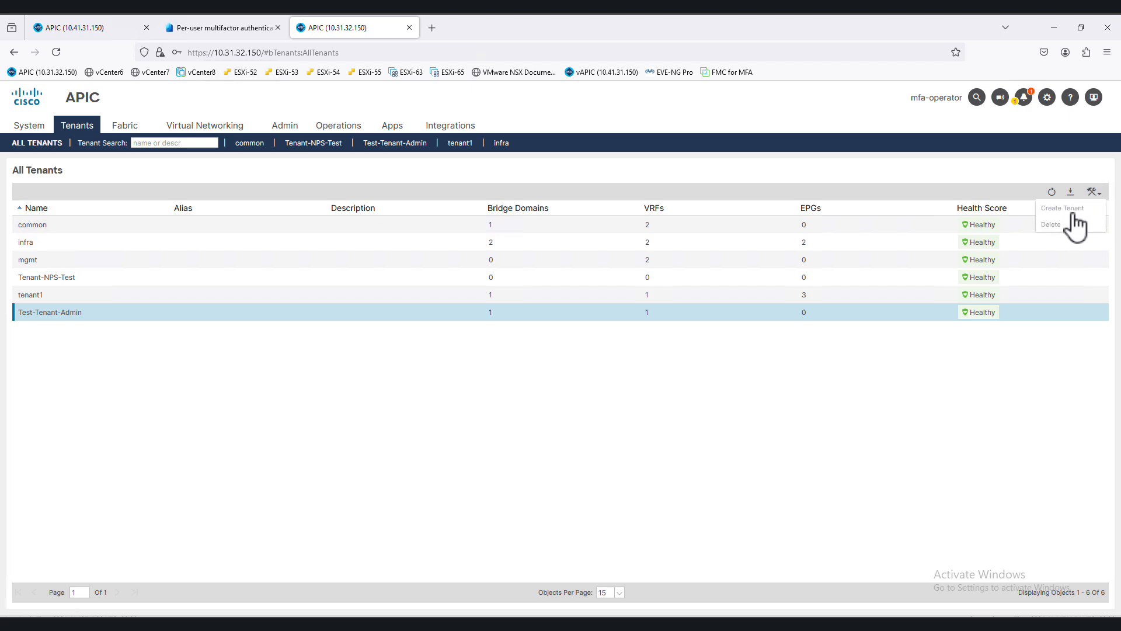
pyautogui.doubleClick(77, 315)
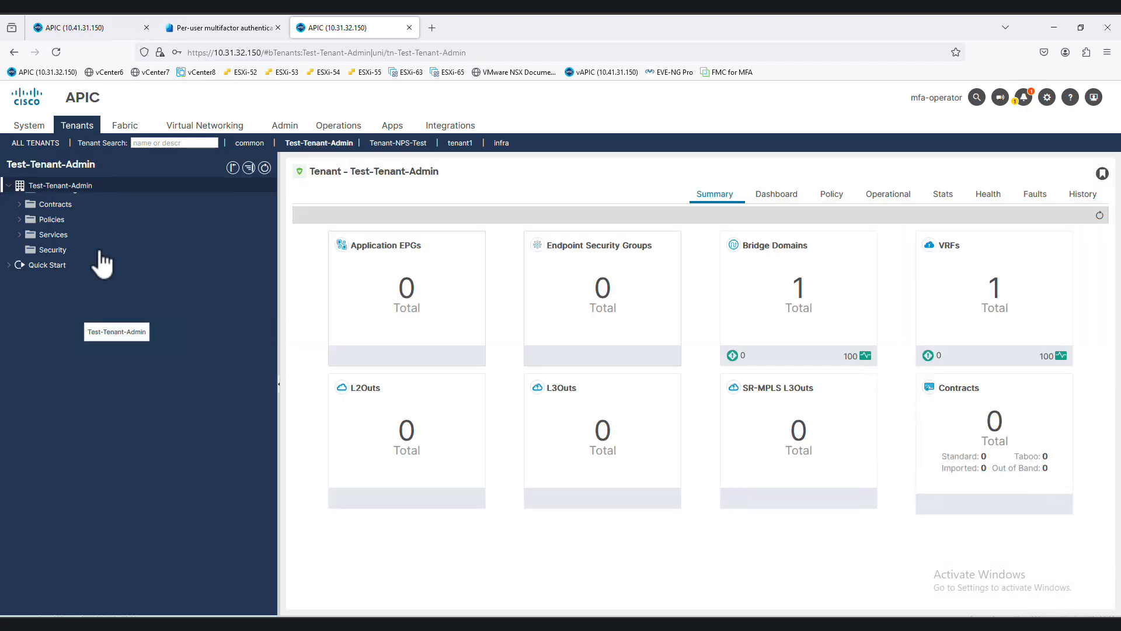
pyautogui.click(20, 216)
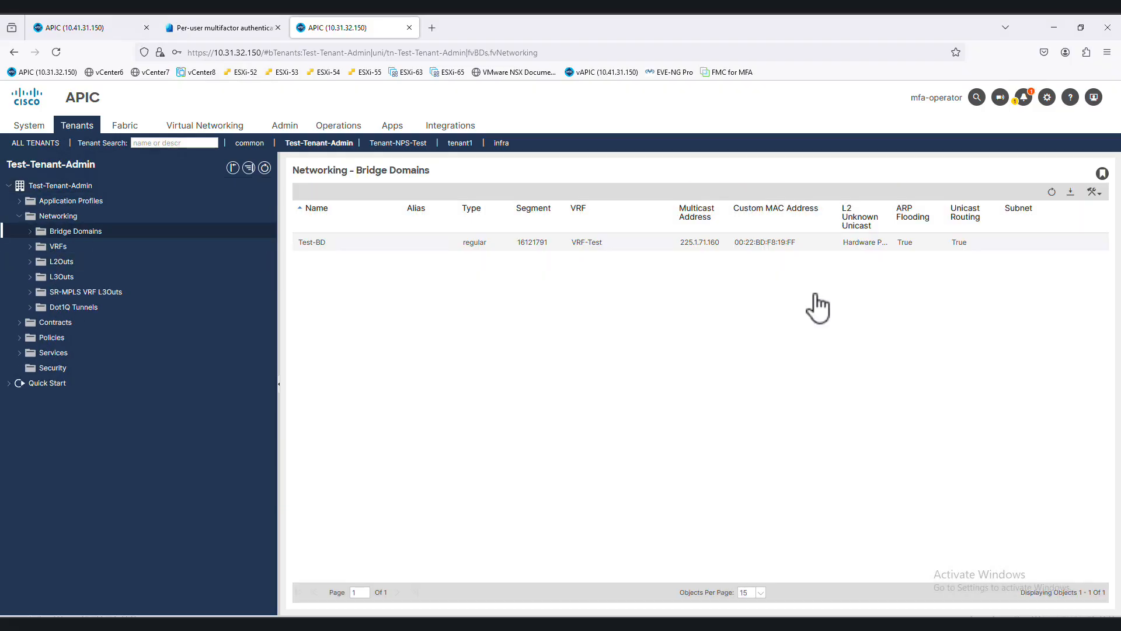
pyautogui.click(1100, 193)
pyautogui.click(125, 128)
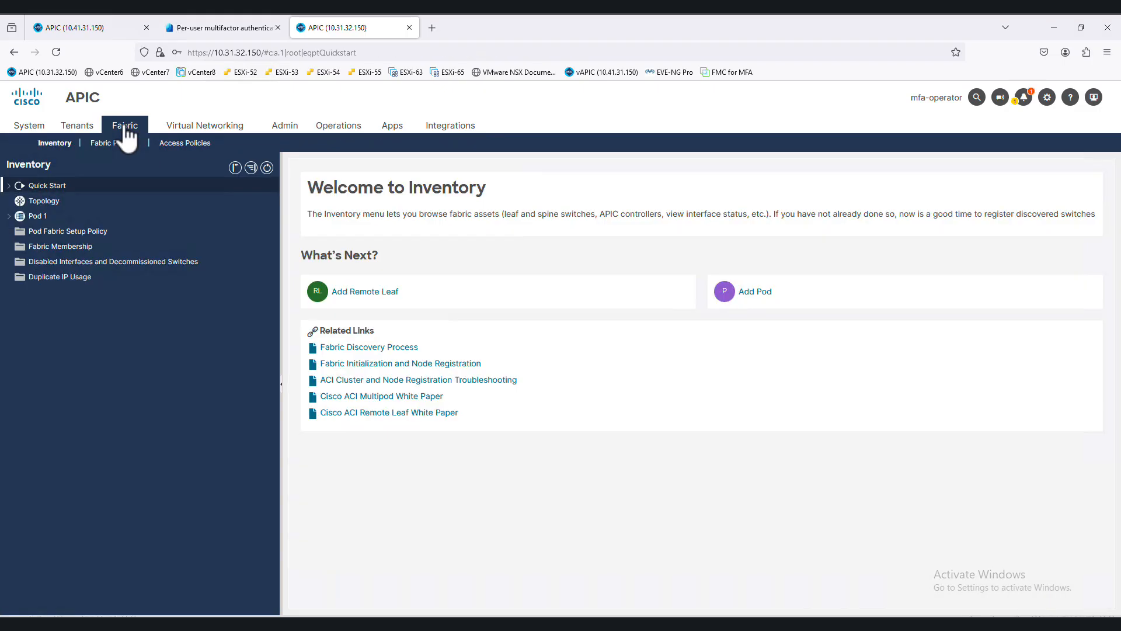
# Try clearing eth1/6's interface configuration, which is refused for lack of domain access, then cancel.
pyautogui.click(186, 142)
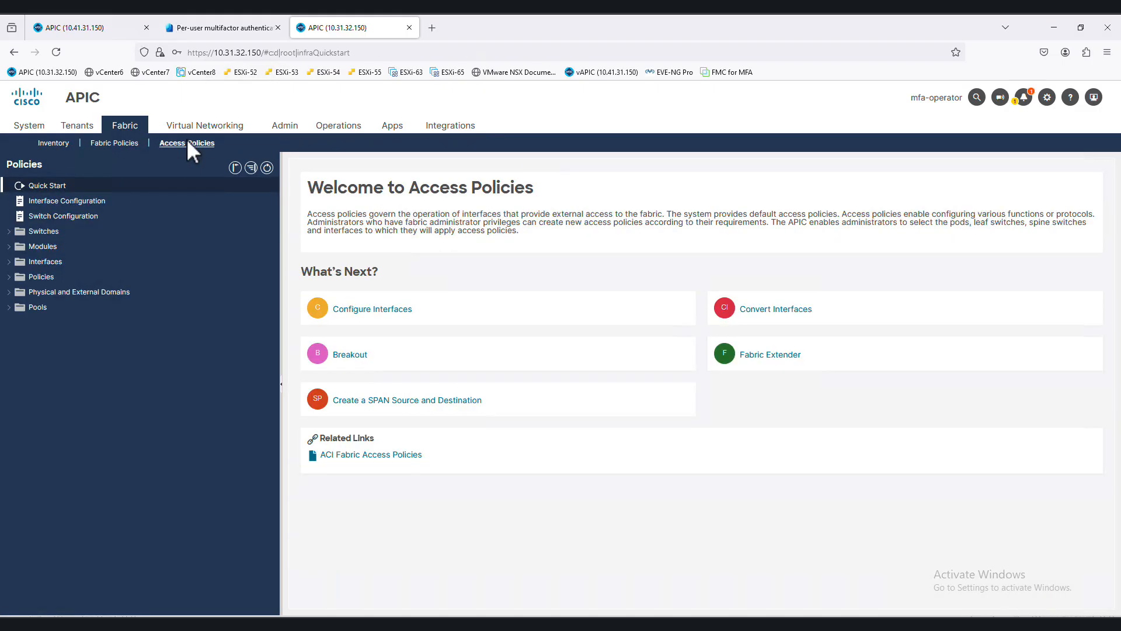
pyautogui.click(78, 201)
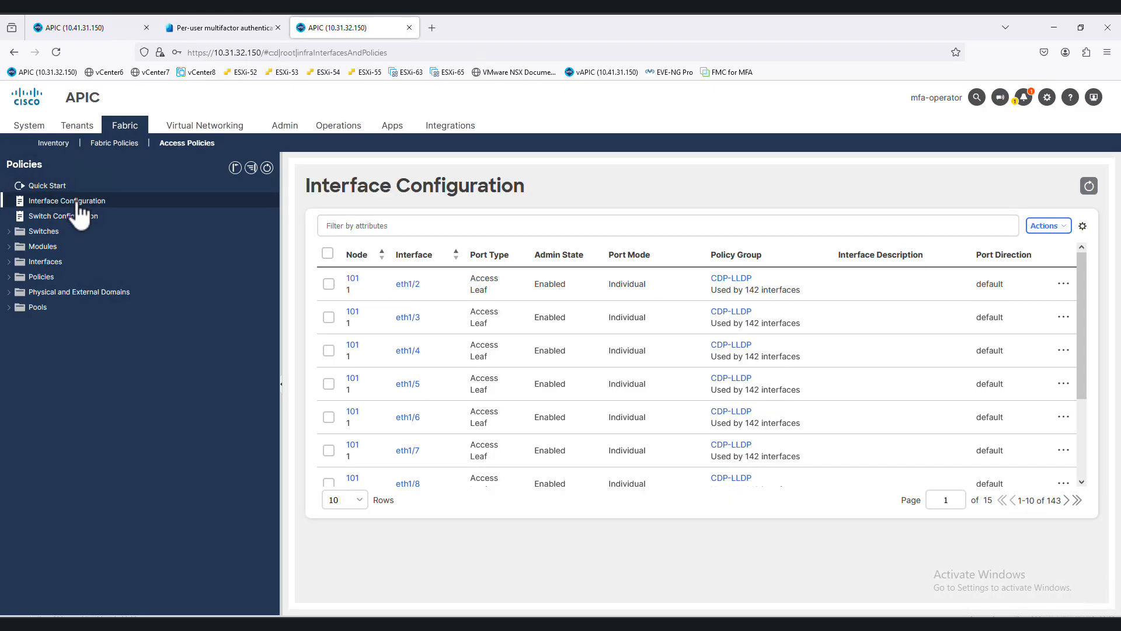
pyautogui.click(329, 416)
pyautogui.click(1045, 226)
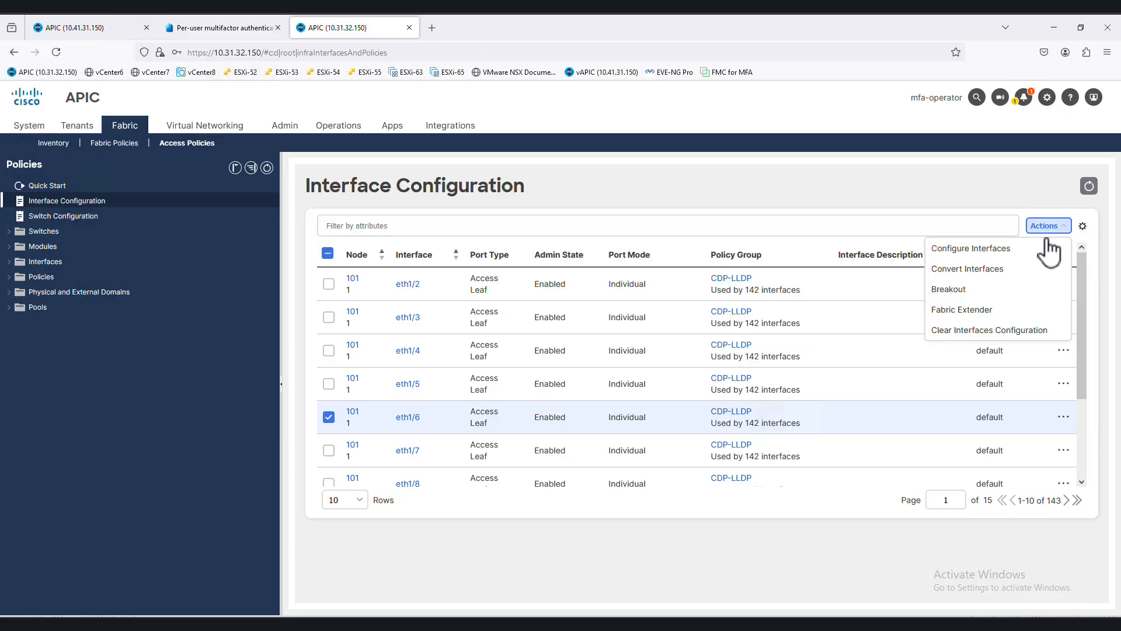
pyautogui.click(987, 330)
pyautogui.click(720, 426)
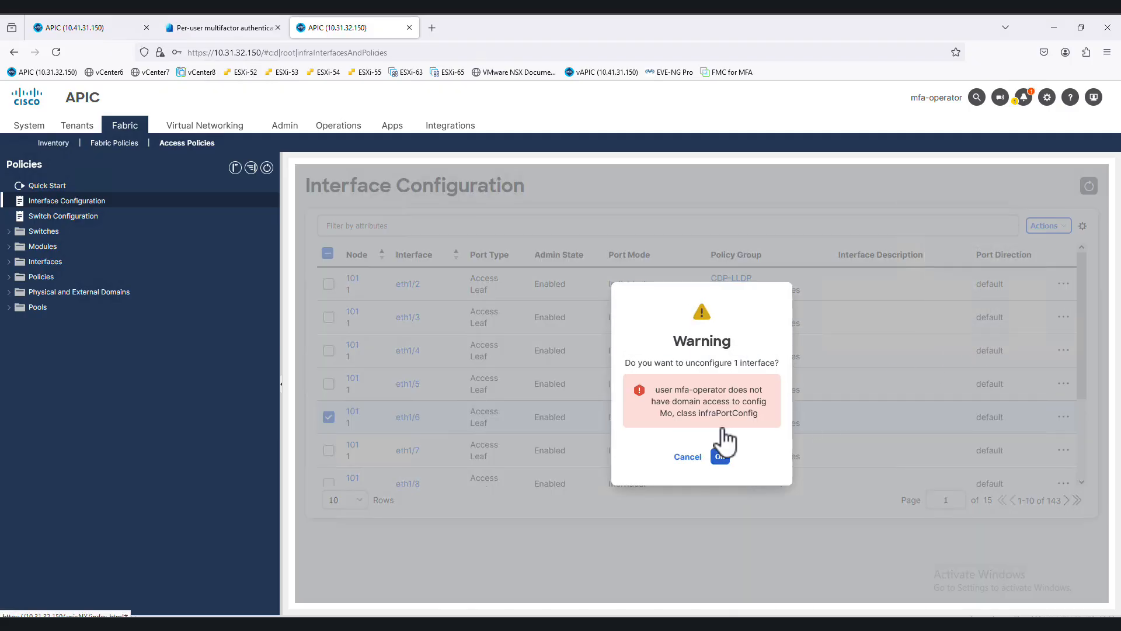
pyautogui.moveTo(660, 395); pyautogui.dragTo(644, 383)
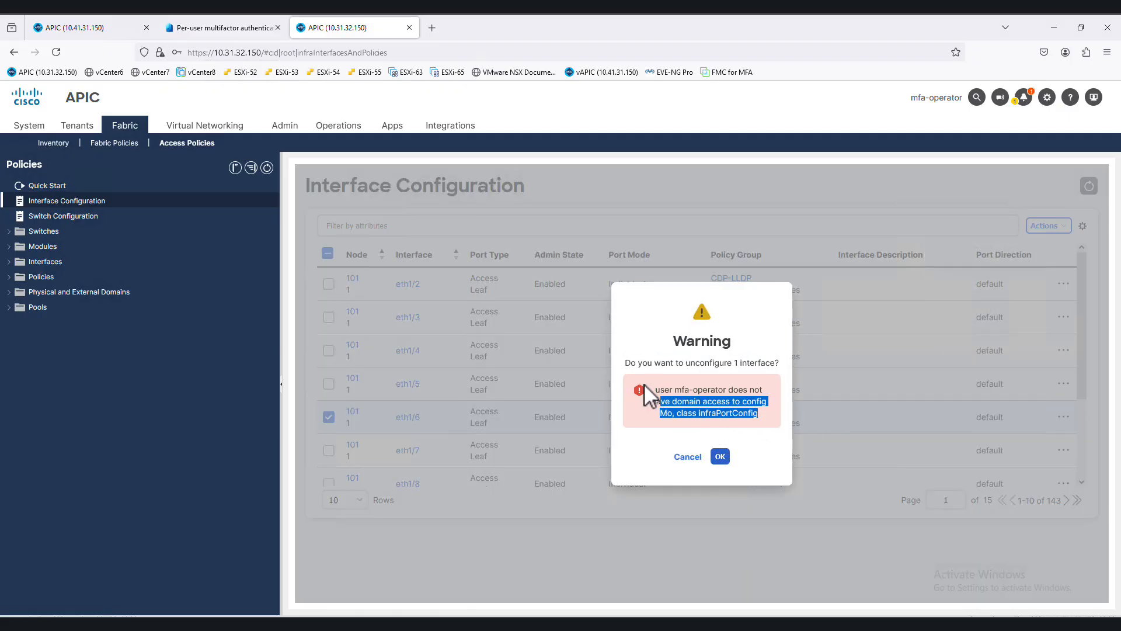
pyautogui.click(687, 457)
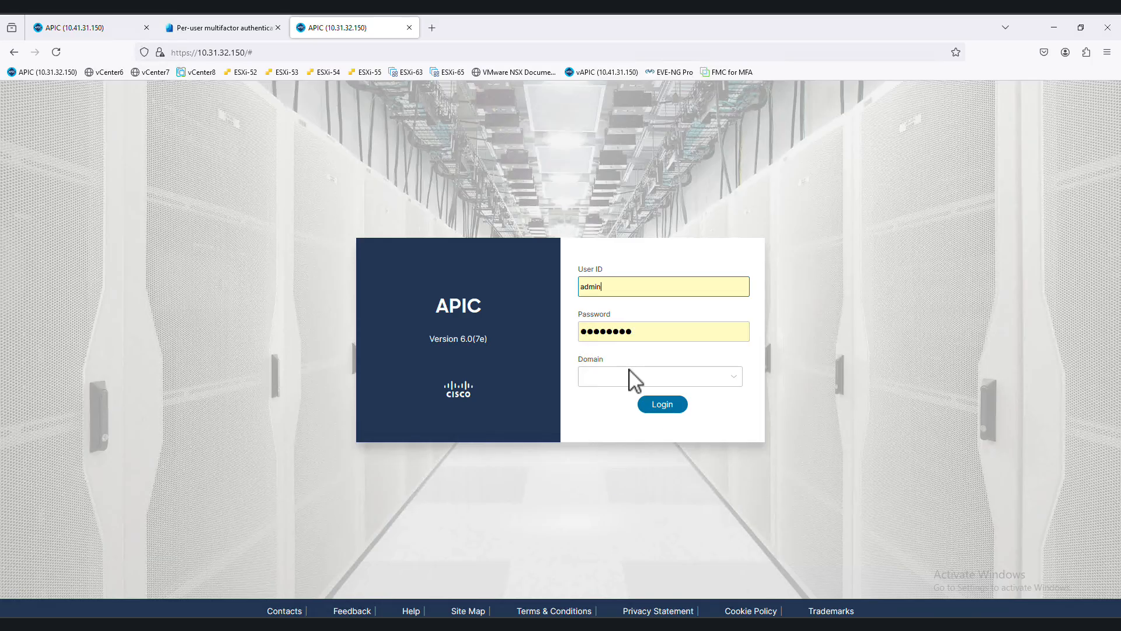
pyautogui.click(630, 376)
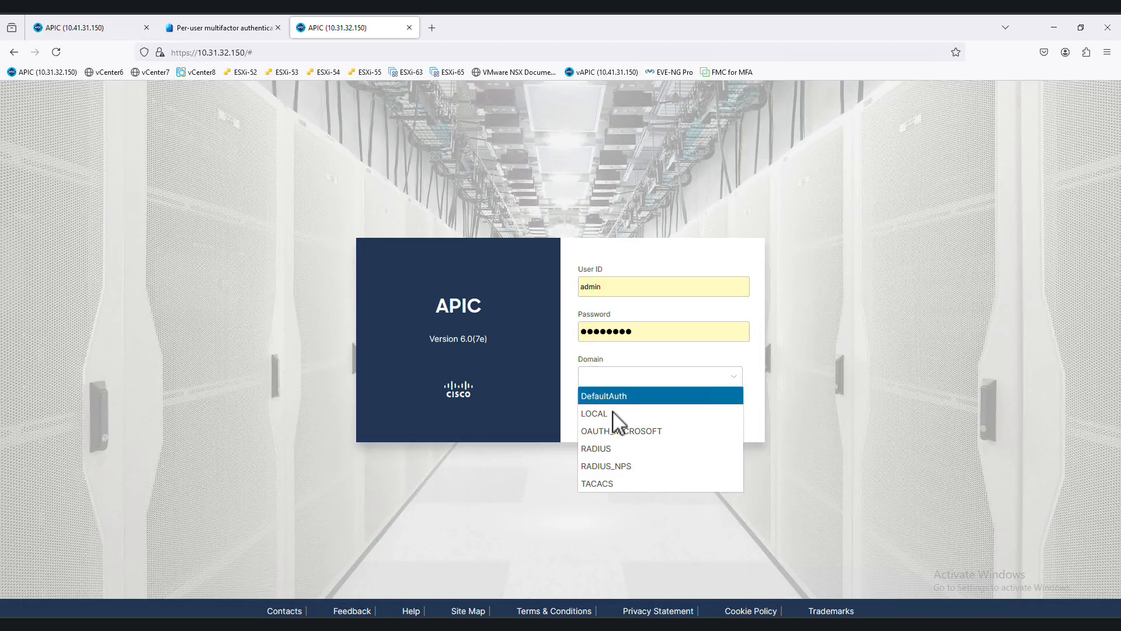
# Sign in through the LOCAL login domain and open the Admin section.
pyautogui.click(610, 410)
pyautogui.click(661, 406)
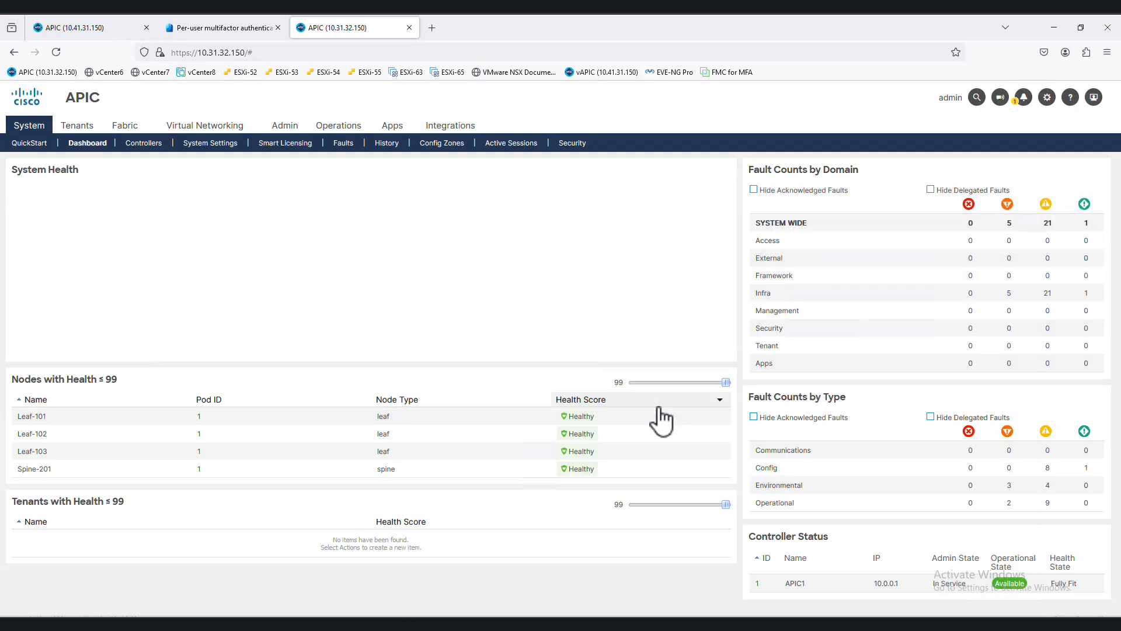
pyautogui.click(287, 126)
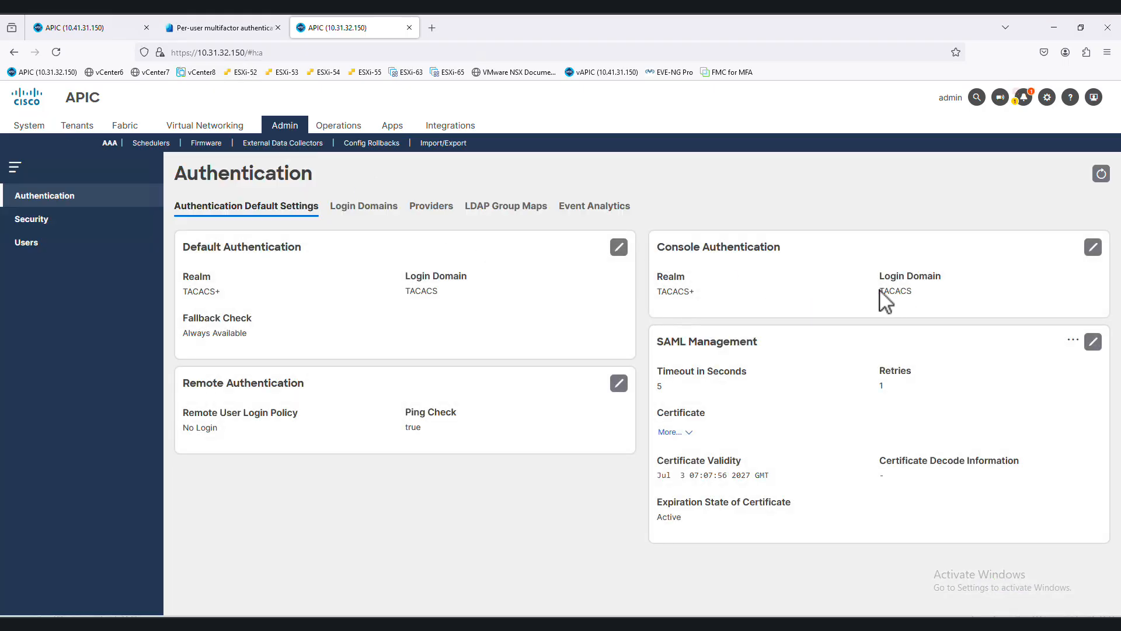
# Switch console authentication from TACACS to the RADIUS_NPS login domain.
pyautogui.moveTo(880, 292); pyautogui.dragTo(732, 283)
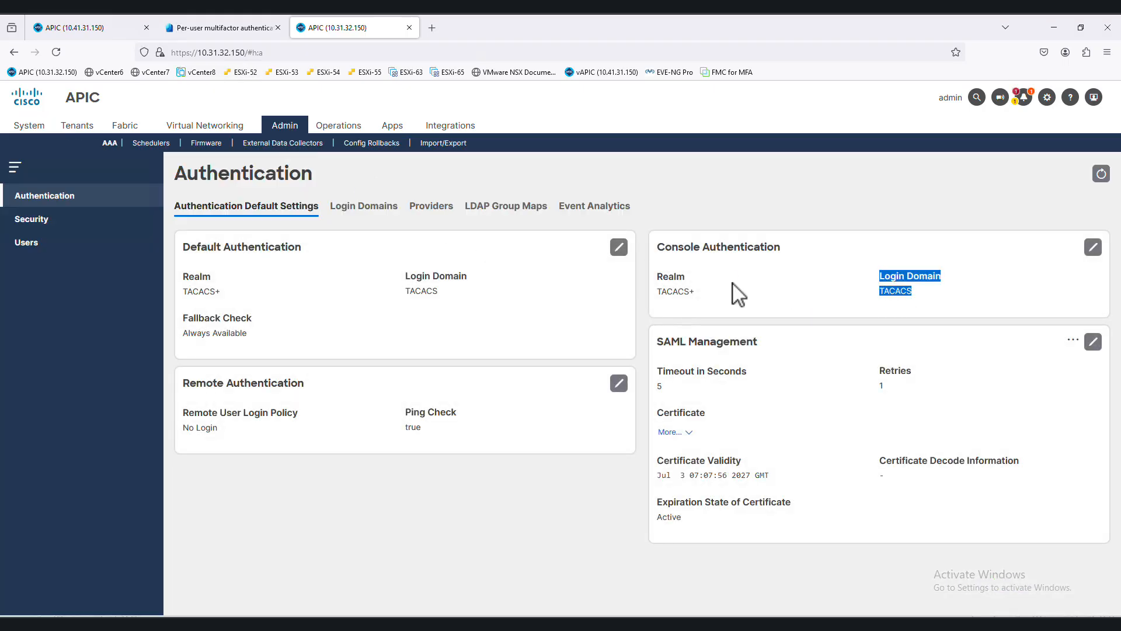
pyautogui.click(1093, 247)
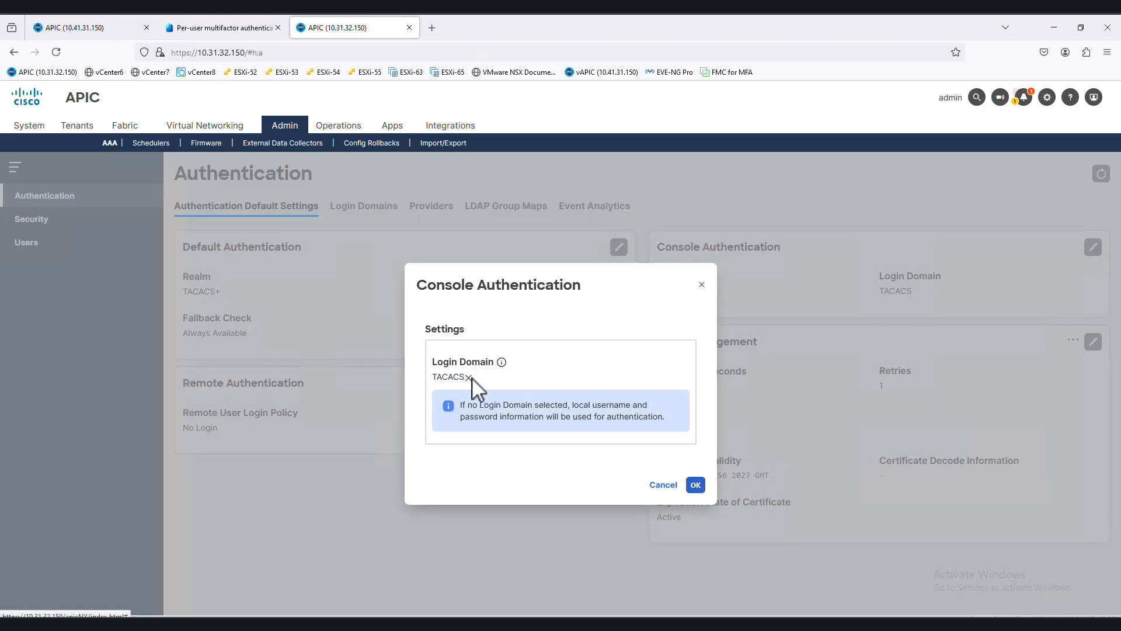
pyautogui.click(469, 377)
pyautogui.click(480, 379)
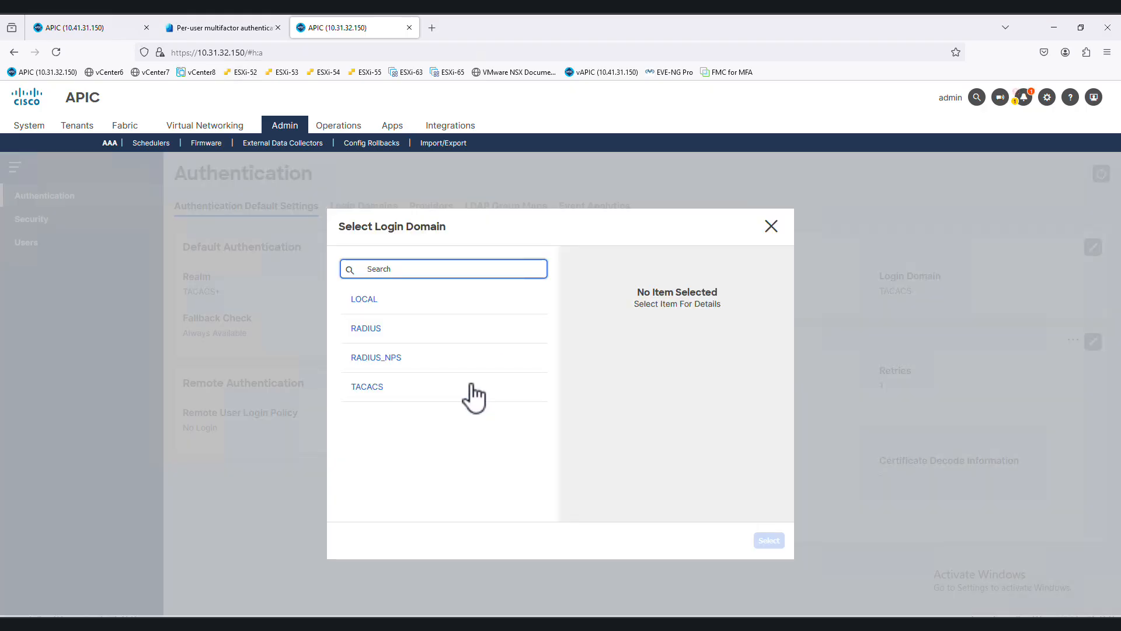
pyautogui.click(376, 359)
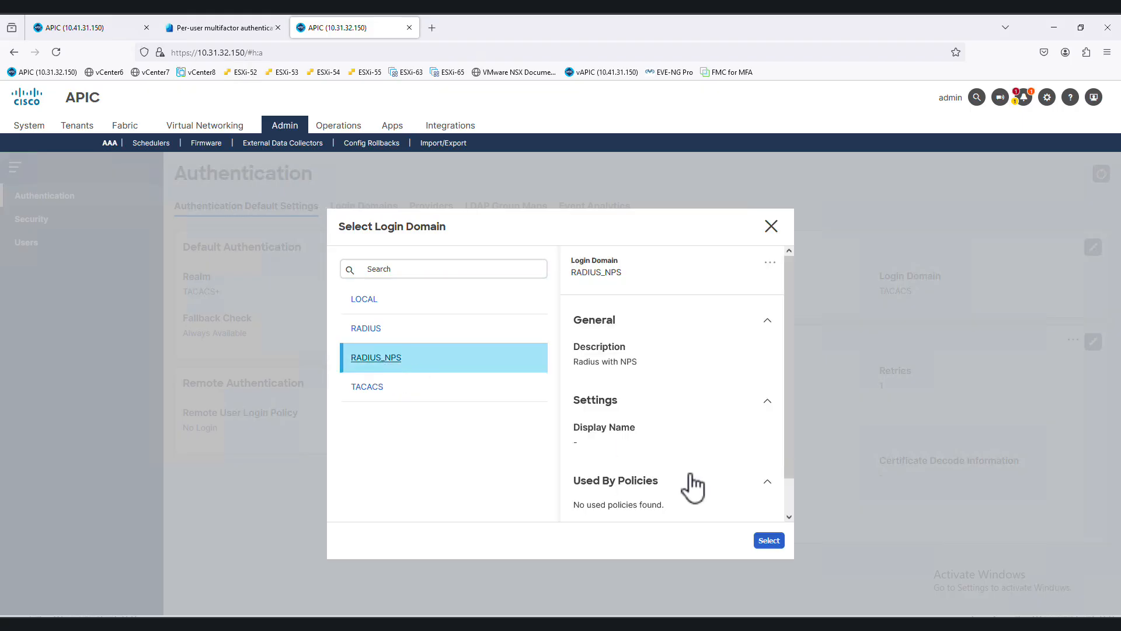
pyautogui.click(768, 540)
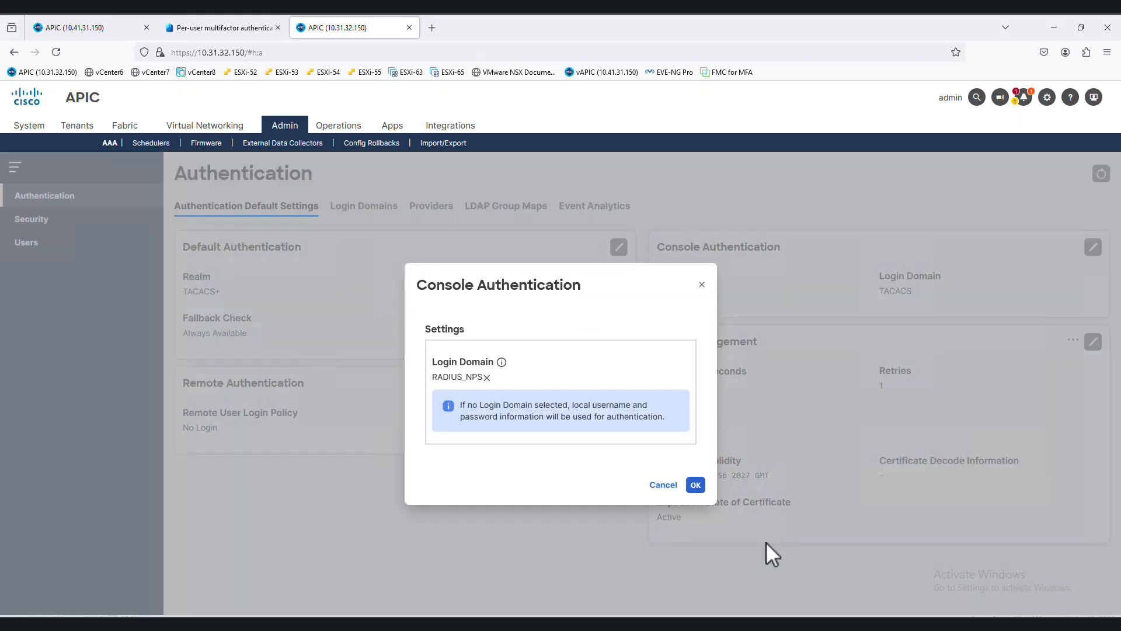
pyautogui.click(696, 486)
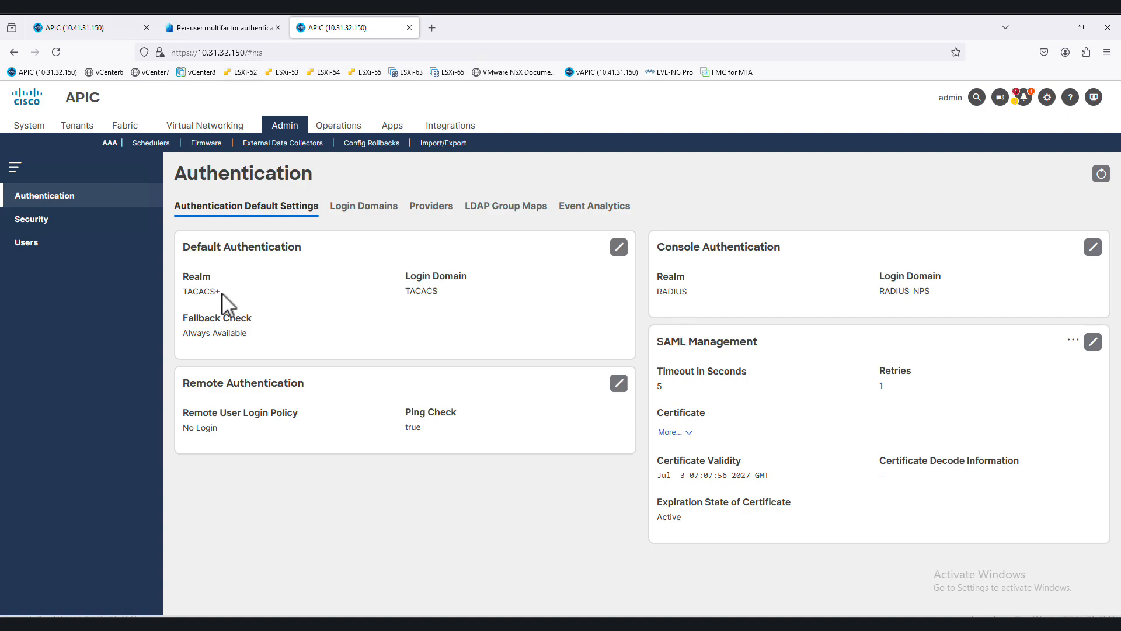
# Switch default authentication from TACACS to the RADIUS_NPS login domain.
pyautogui.moveTo(220, 292); pyautogui.dragTo(189, 292)
pyautogui.click(619, 247)
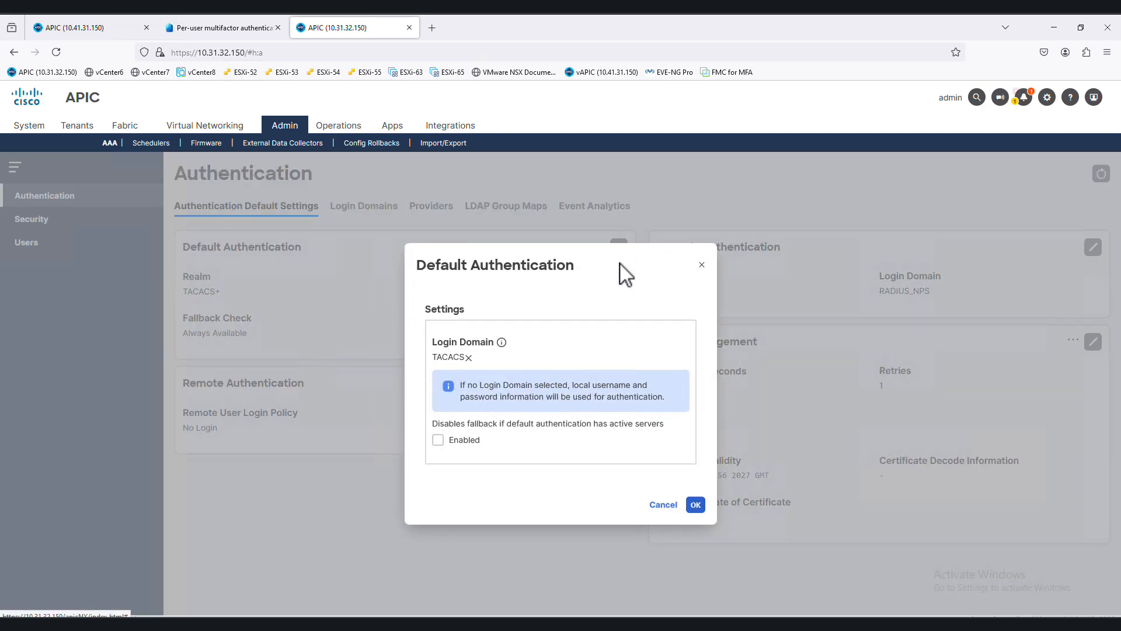
pyautogui.click(469, 357)
pyautogui.click(474, 358)
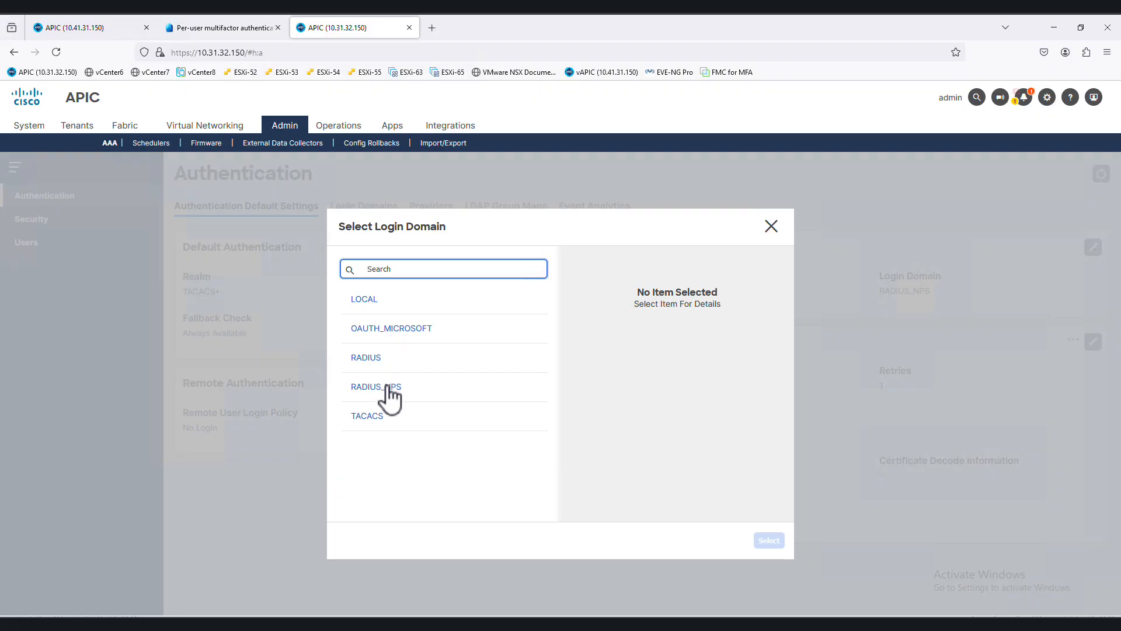
pyautogui.click(385, 386)
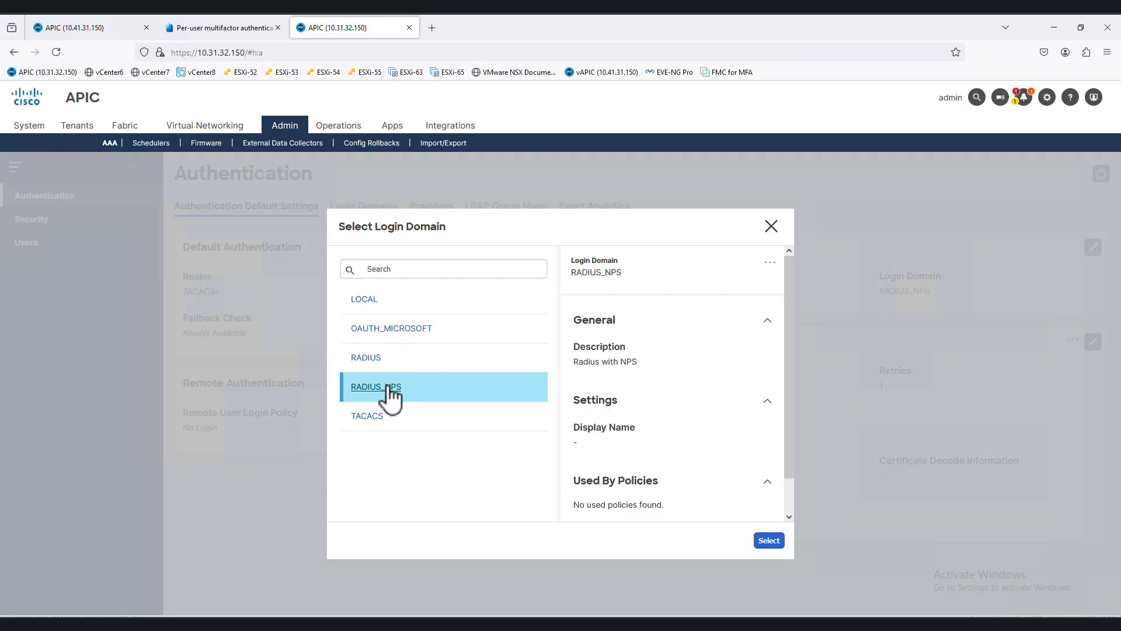
pyautogui.click(769, 541)
pyautogui.click(695, 503)
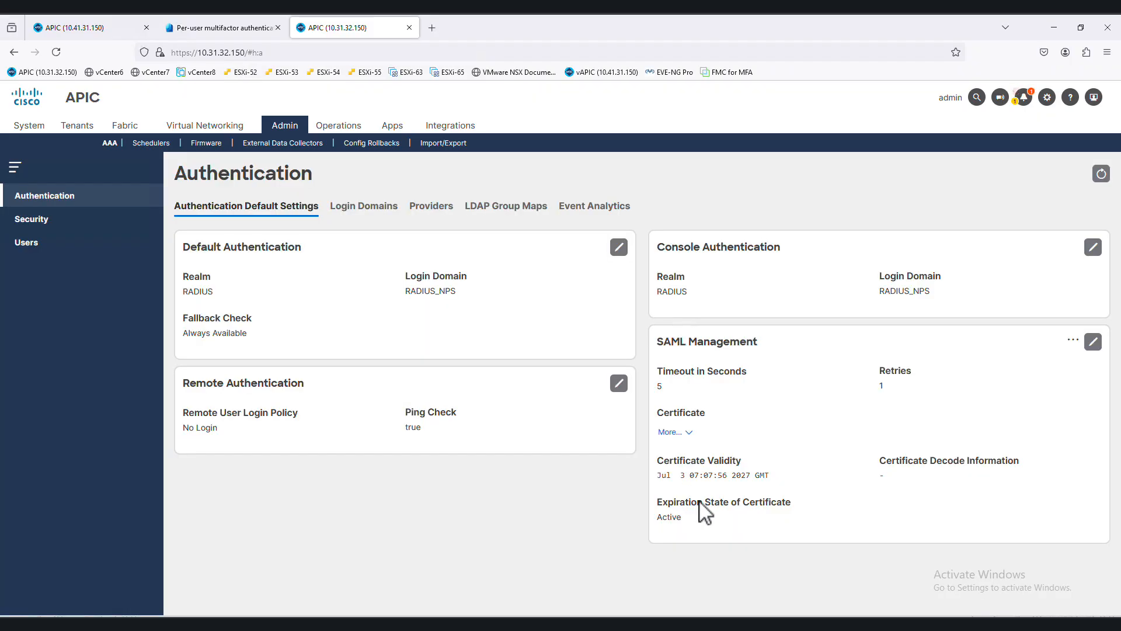
# Quick Connect over SSH2 to Leaf-101 at 10.31.32.152 and log in with the password.
pyautogui.click(292, 625)
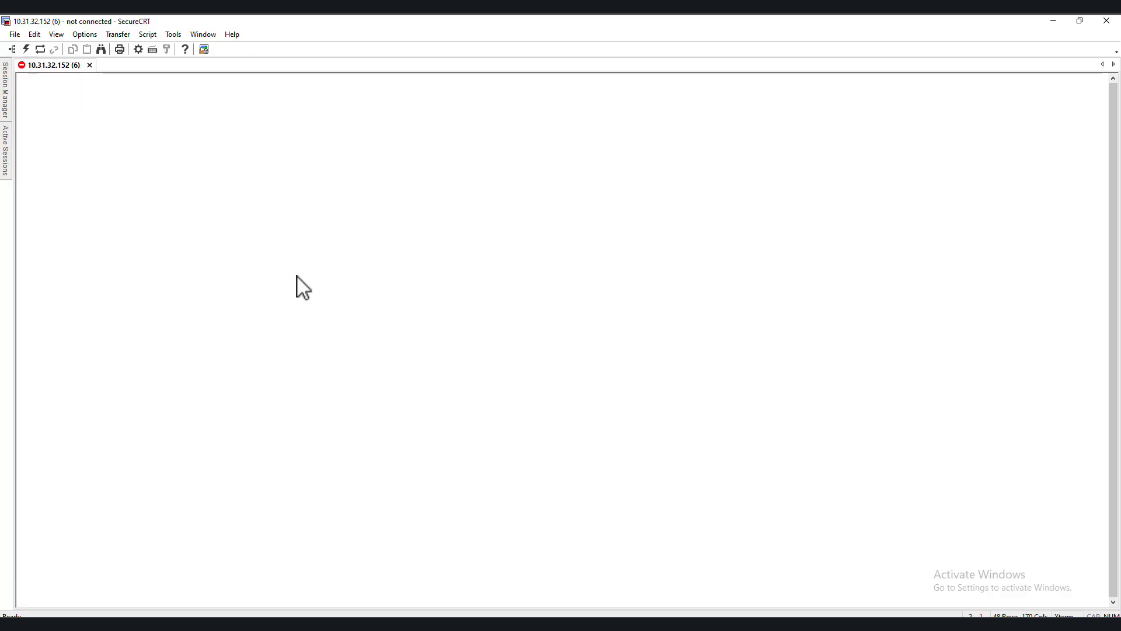
pyautogui.click(28, 51)
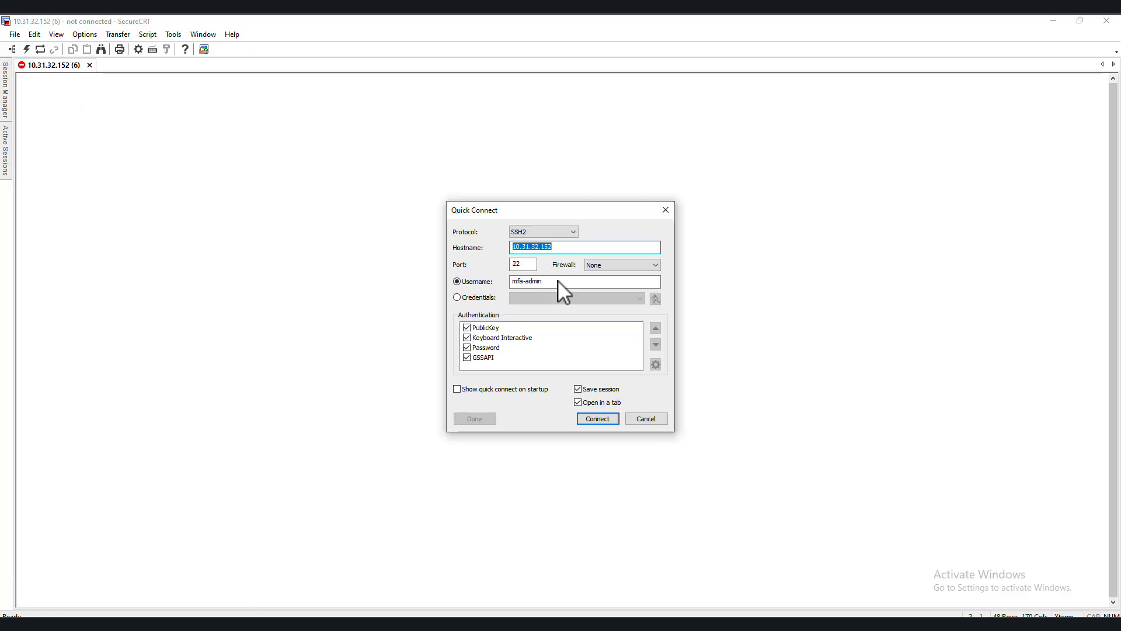
pyautogui.click(558, 280)
pyautogui.moveTo(525, 281); pyautogui.dragTo(510, 280)
pyautogui.moveTo(556, 250); pyautogui.dragTo(494, 249)
pyautogui.click(596, 418)
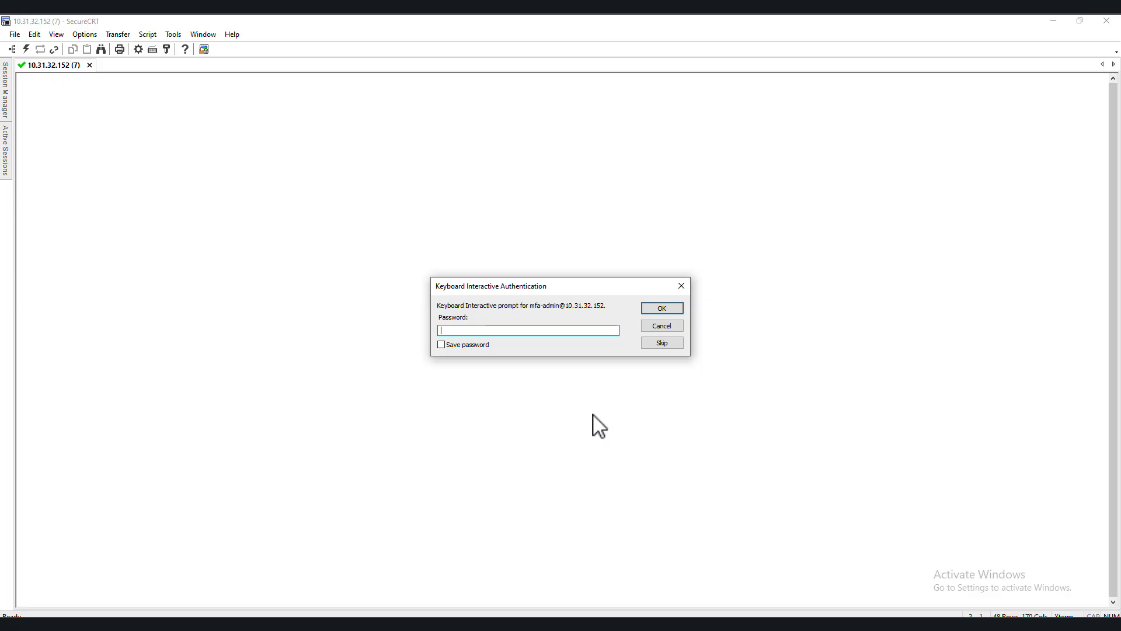
pyautogui.write('••••••••')
pyautogui.press('Return')
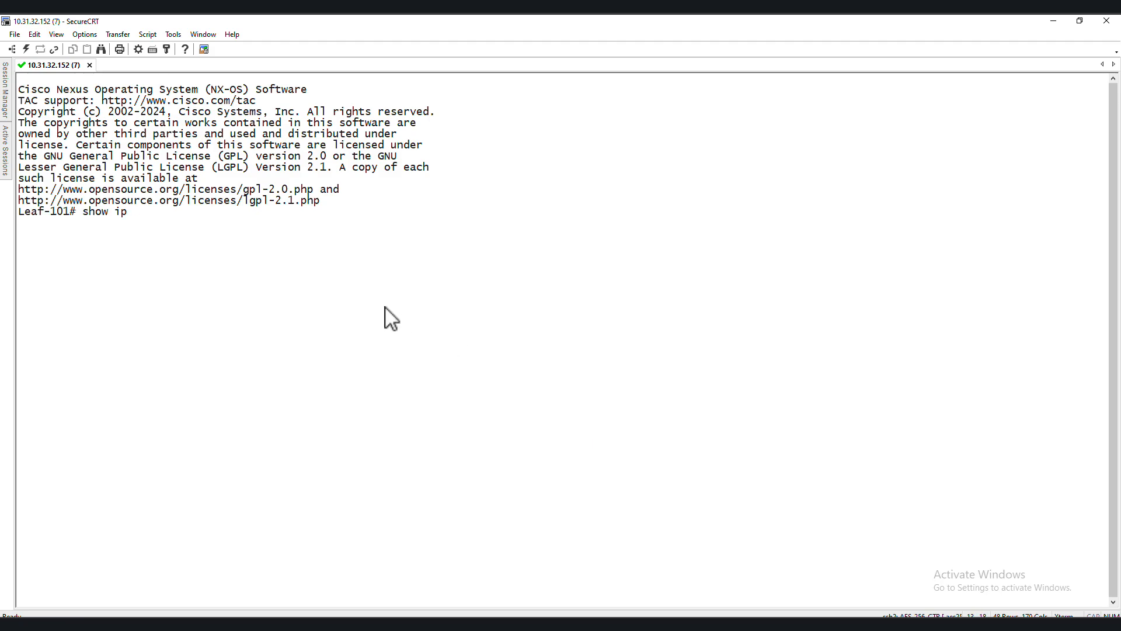
# Run show ip route vrf and show interface e1/1 on Leaf-101, then return to APIC.
pyautogui.press('Return')
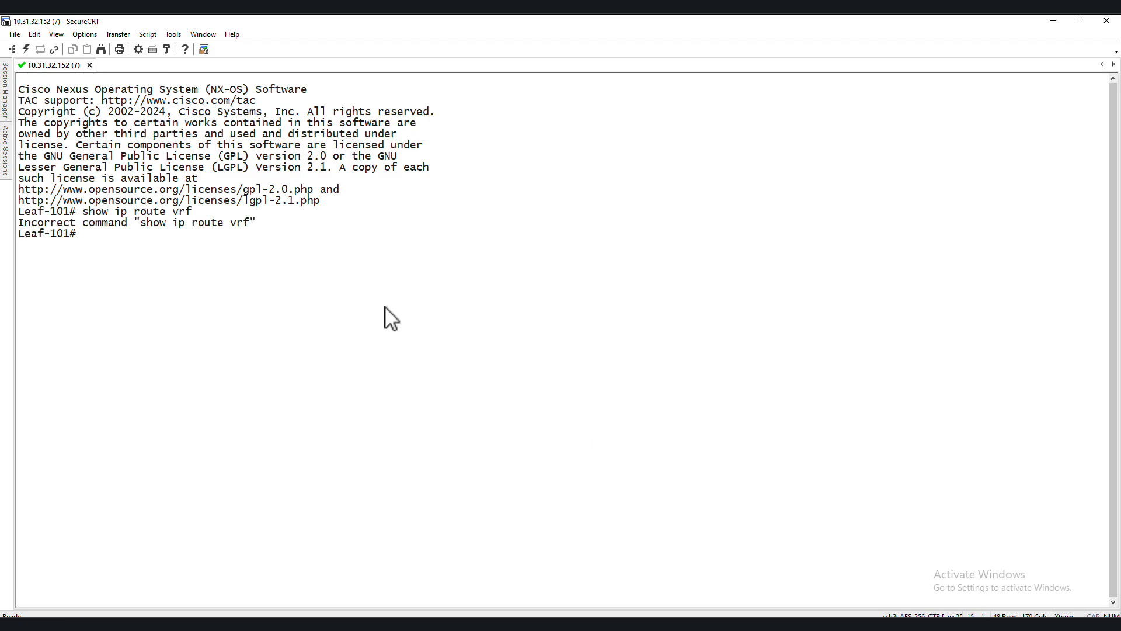
pyautogui.press('Up')
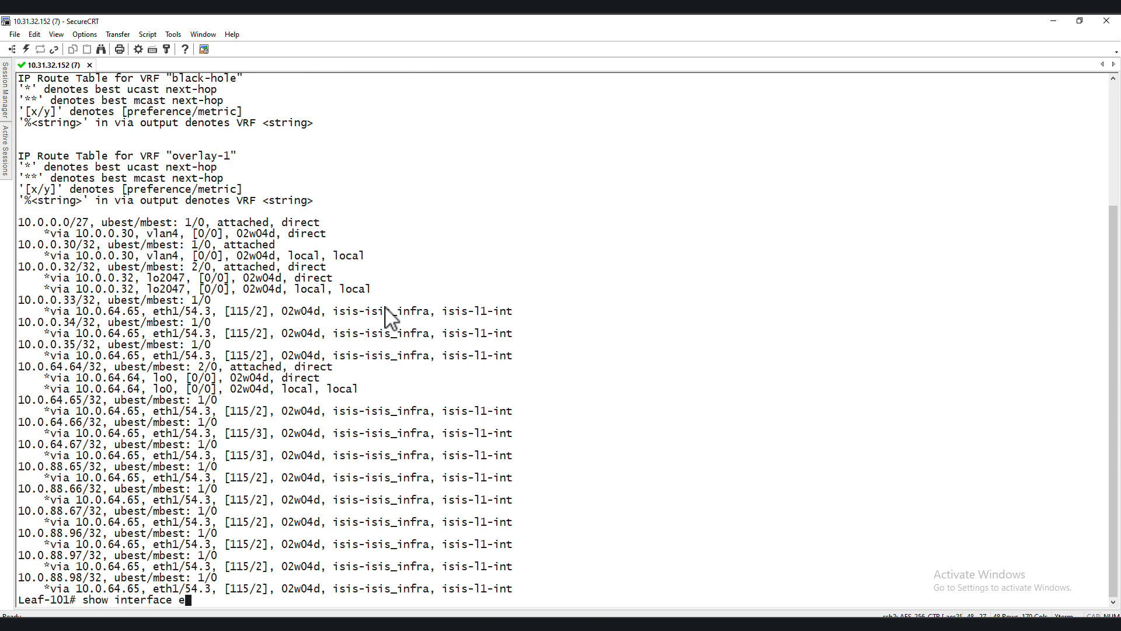
pyautogui.press('Return')
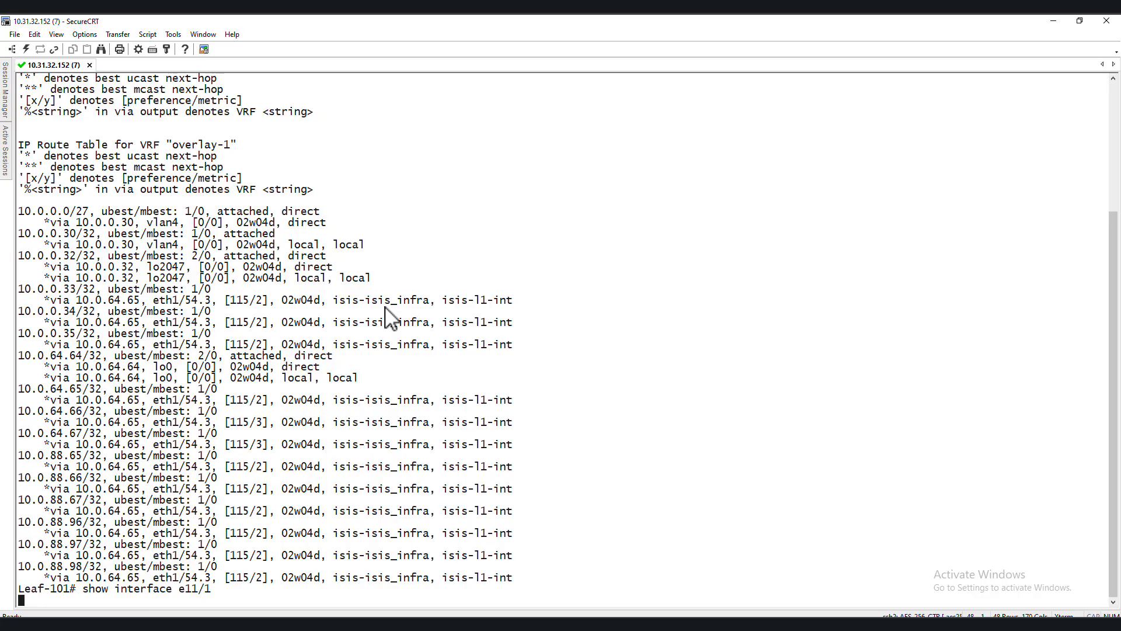
pyautogui.press('Up')
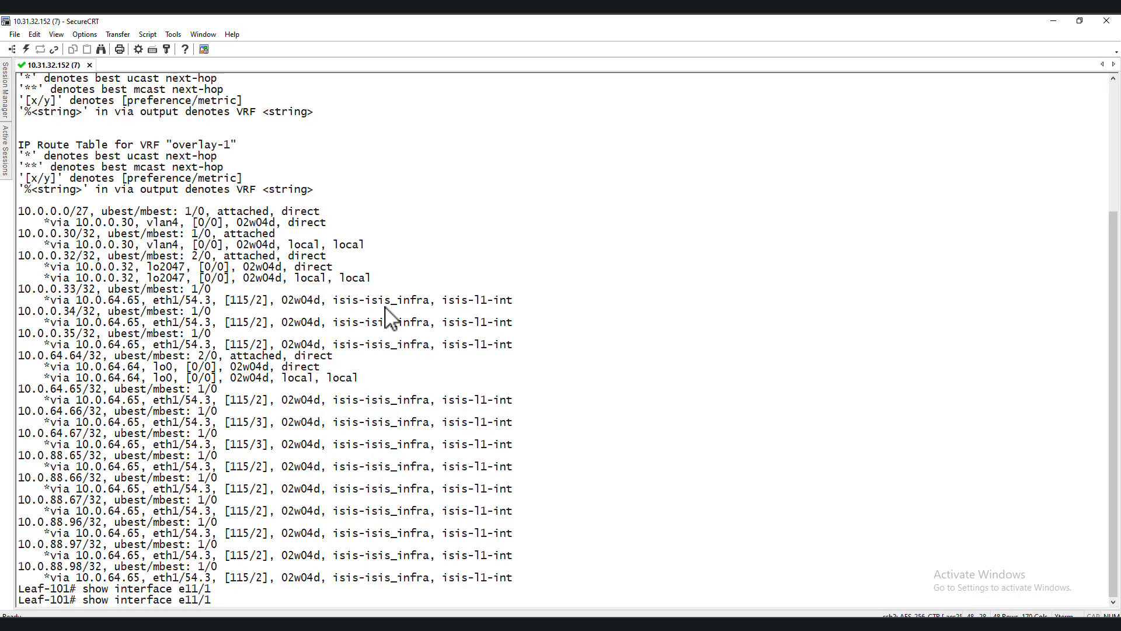
pyautogui.press('Return')
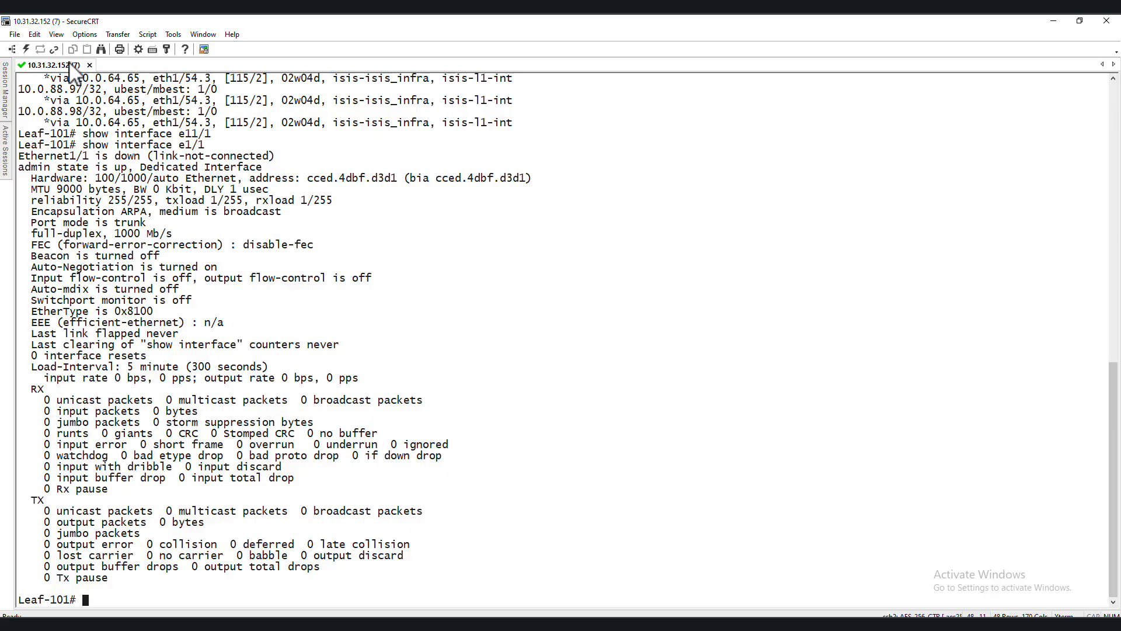
pyautogui.click(155, 169)
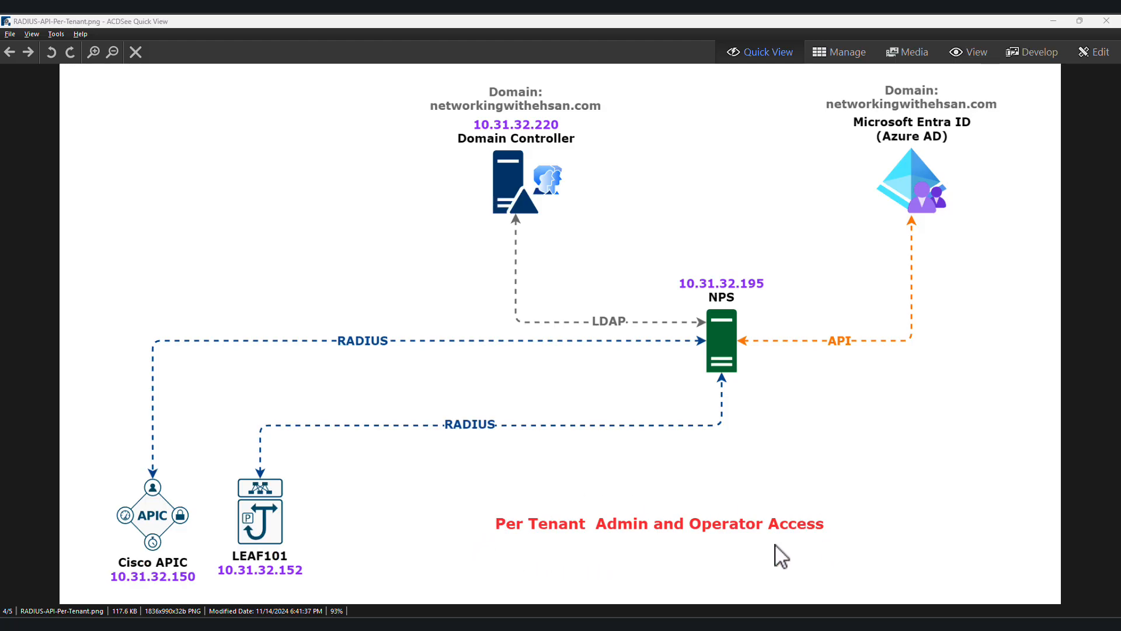
pyautogui.moveTo(535, 624)
pyautogui.click(352, 567)
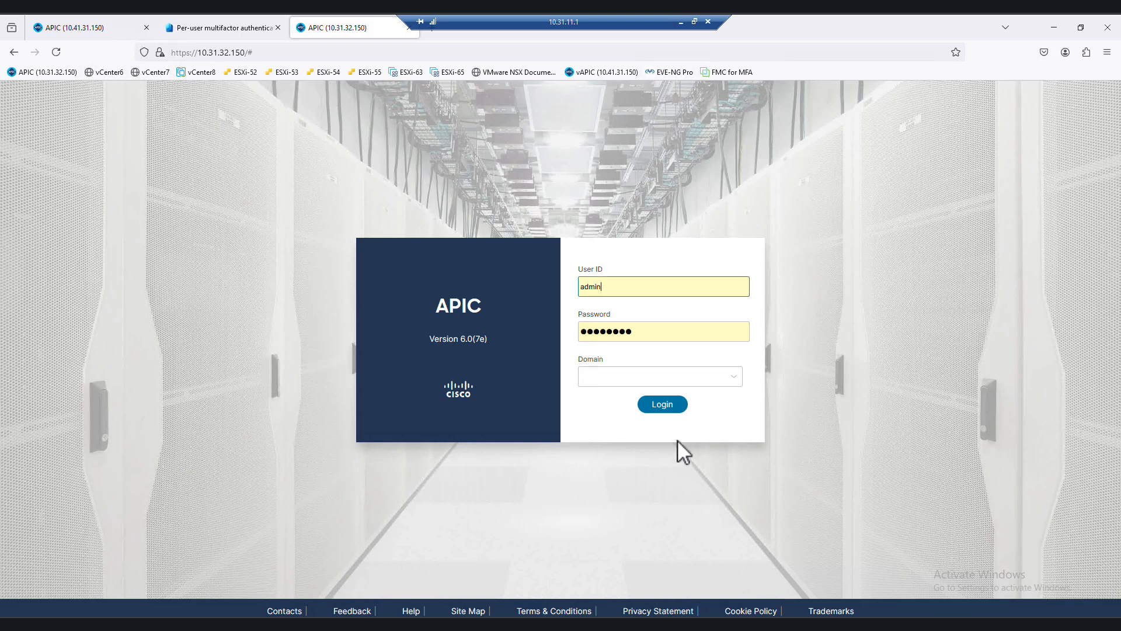
# Sign in to APIC as admin through the LOCAL login domain.
pyautogui.click(660, 377)
pyautogui.click(654, 411)
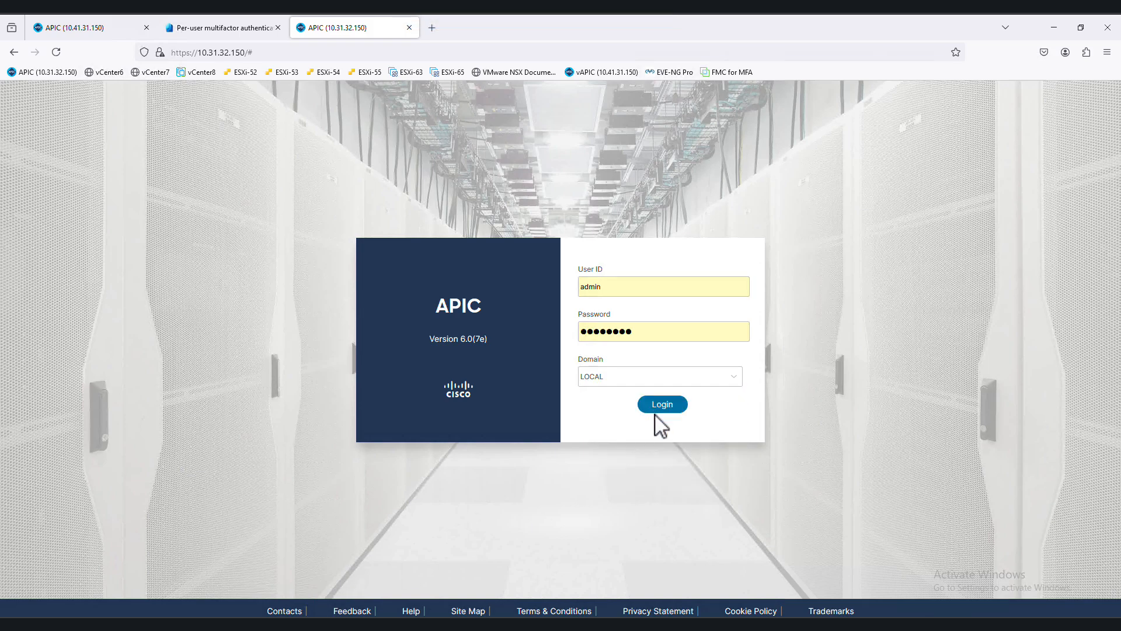
pyautogui.click(662, 404)
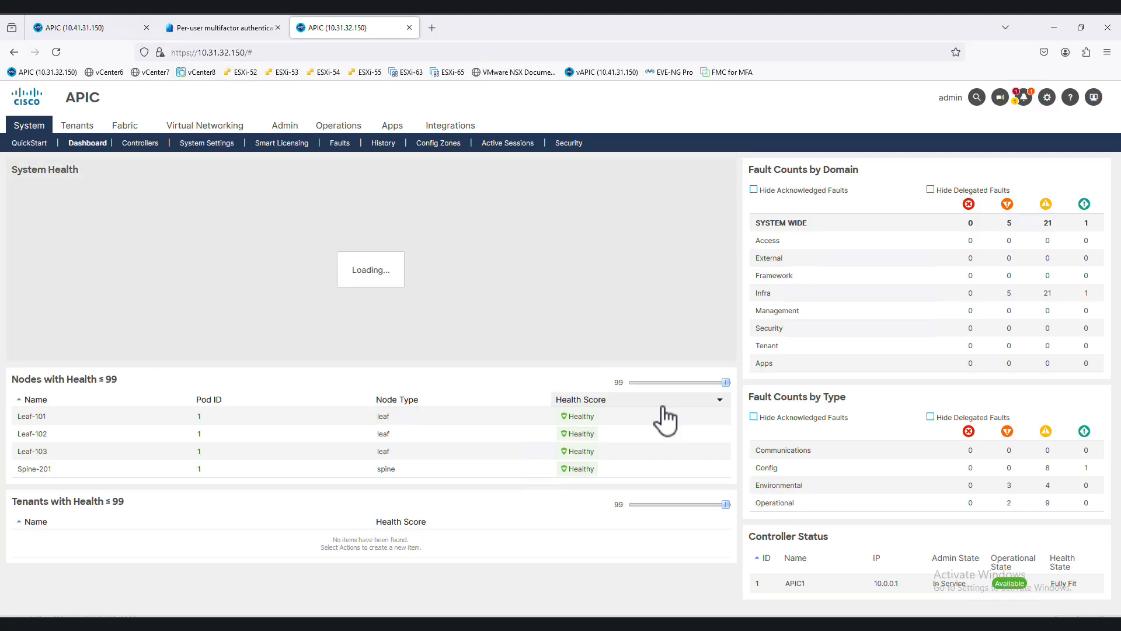
# Review All Tenants, selecting tenant1 and common, then log out of APIC.
pyautogui.click(90, 129)
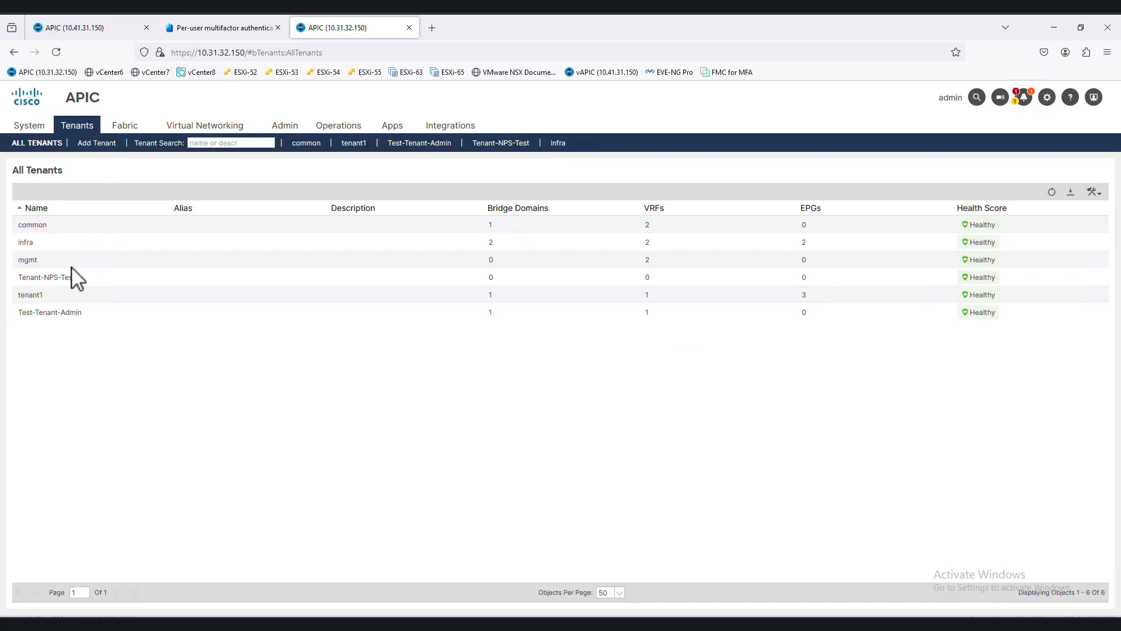
pyautogui.click(66, 296)
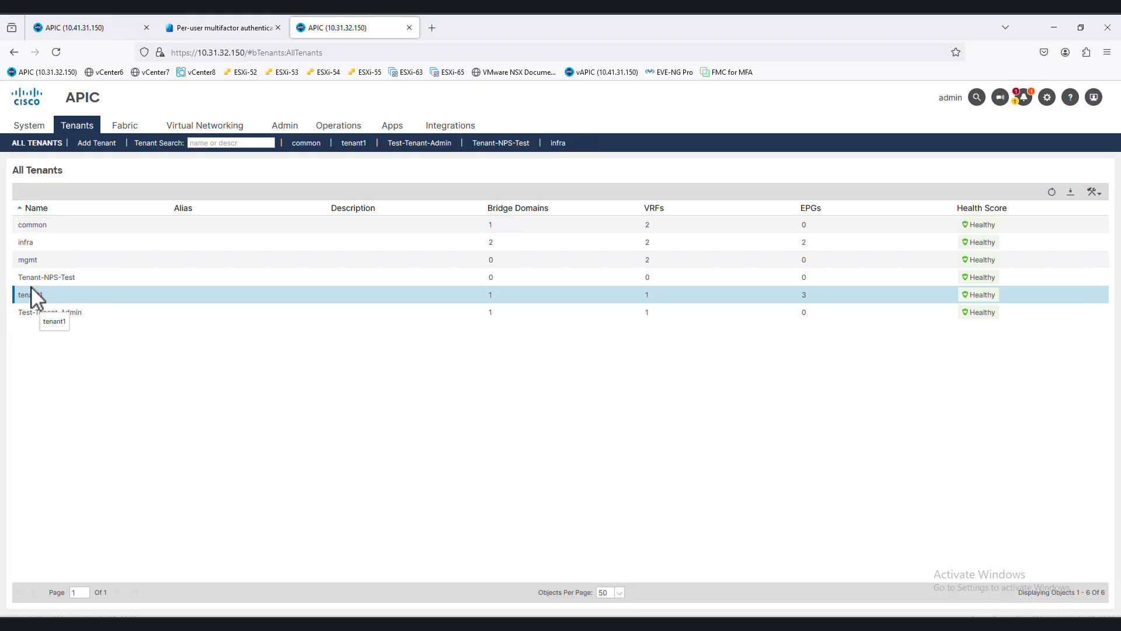
pyautogui.click(54, 225)
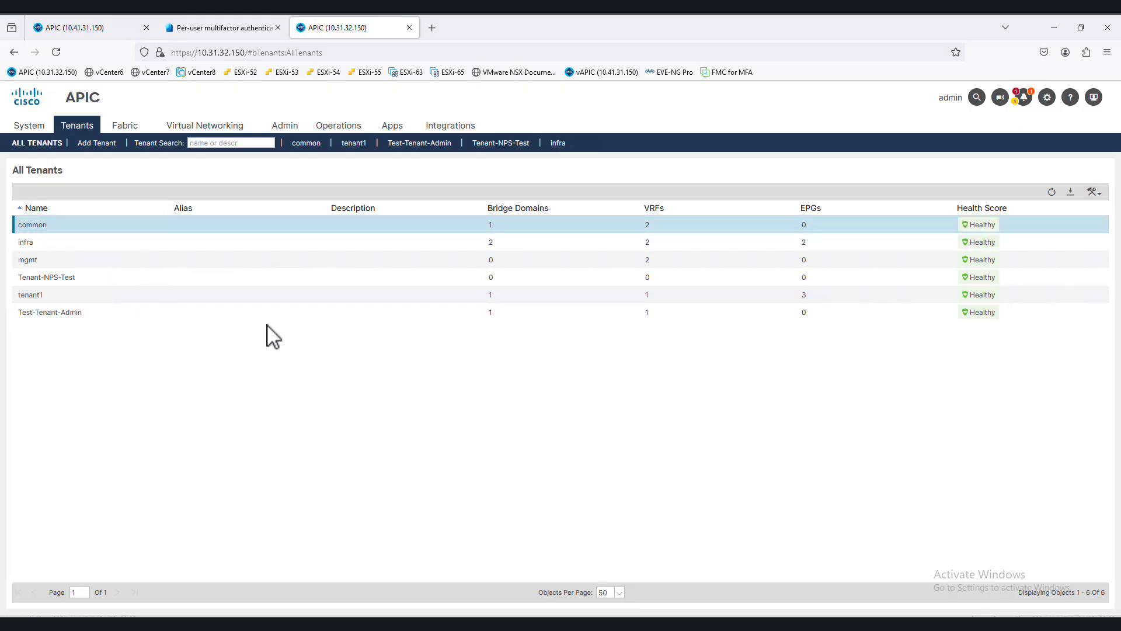
pyautogui.click(1094, 97)
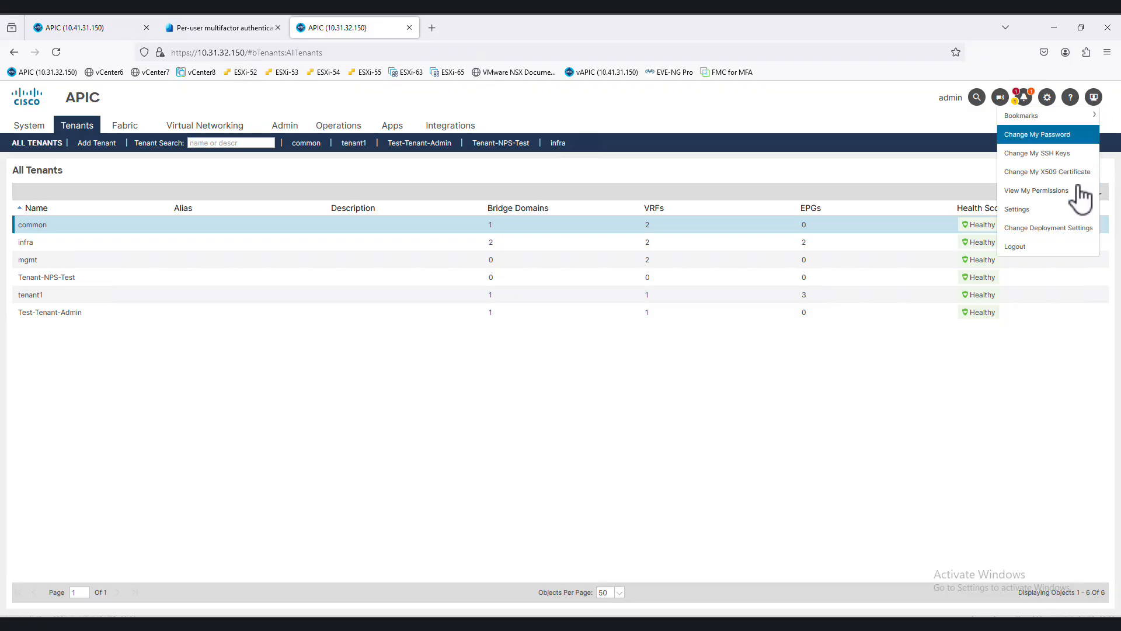
pyautogui.click(1045, 249)
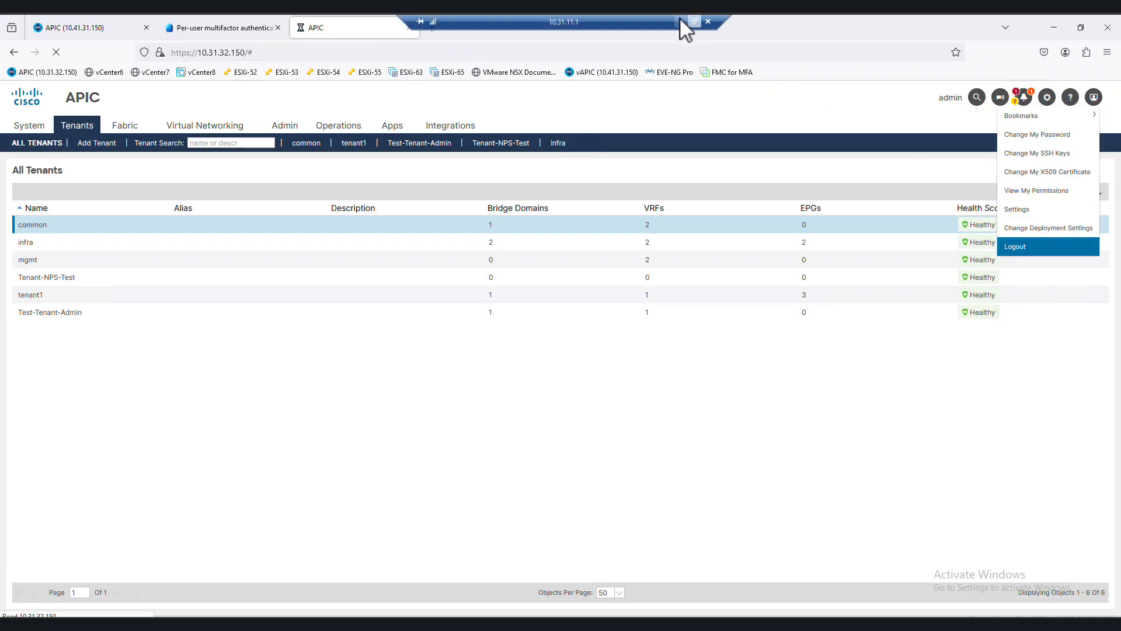
pyautogui.click(679, 19)
# Open the Cisco-AV-Pair vendor-specific attribute value in ACI-Admin-Policy's settings.
pyautogui.moveTo(543, 610)
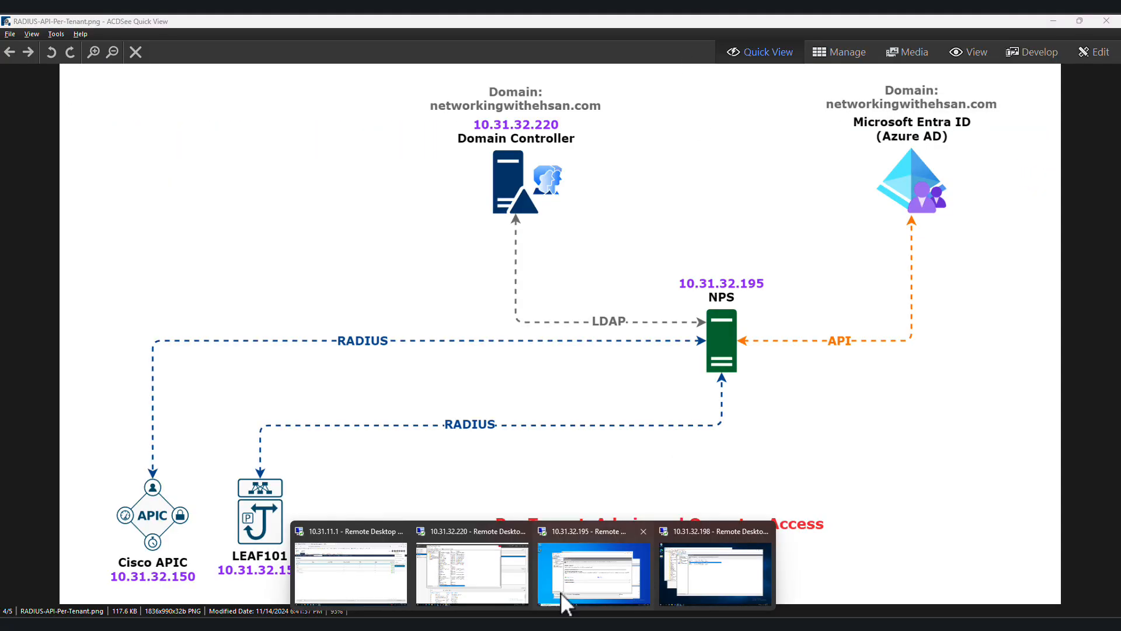
pyautogui.click(578, 571)
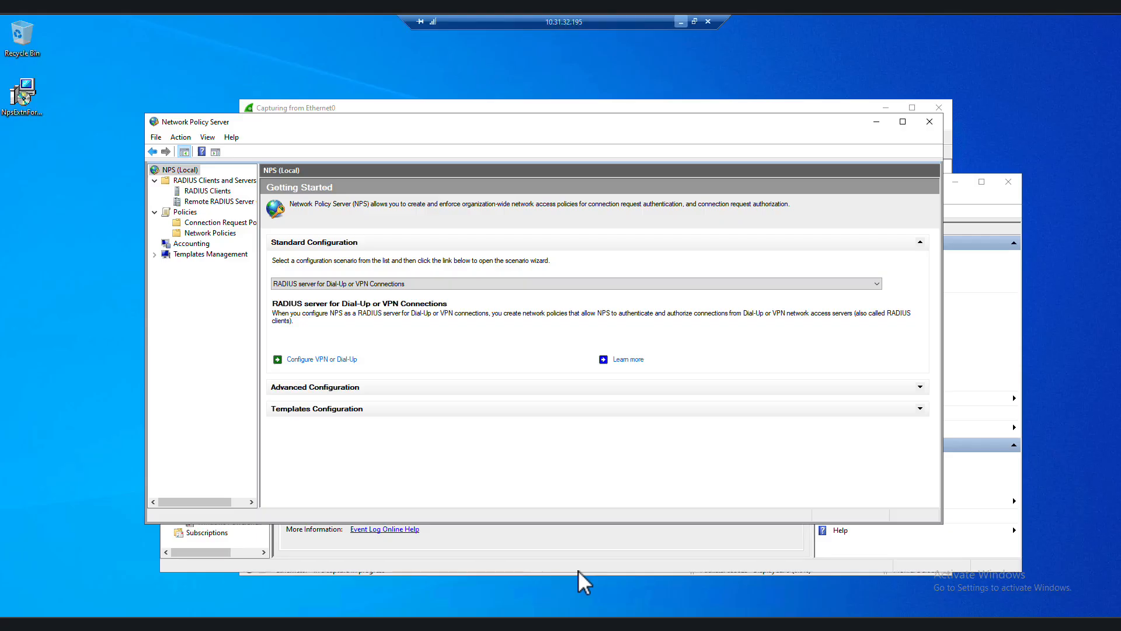
pyautogui.click(226, 235)
pyautogui.click(321, 244)
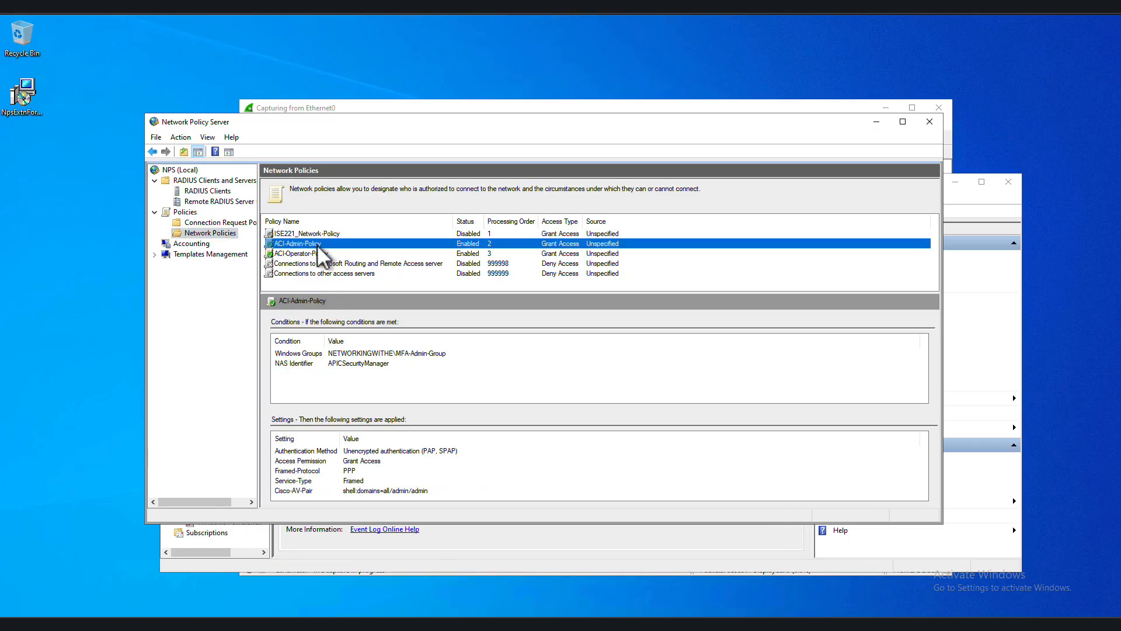
pyautogui.doubleClick(336, 245)
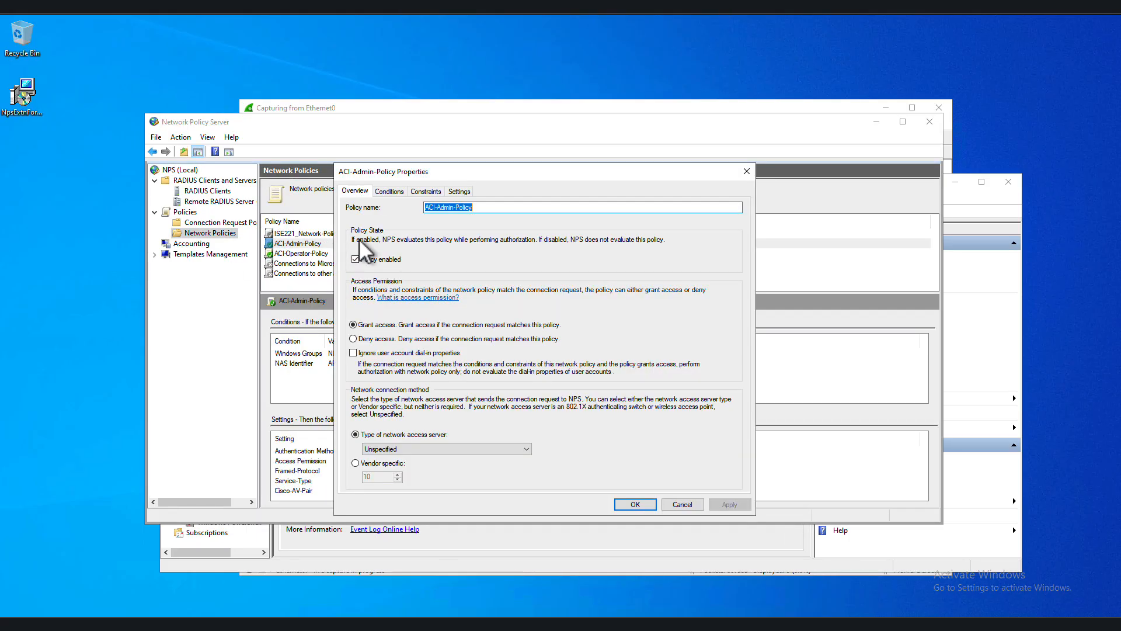
pyautogui.click(459, 192)
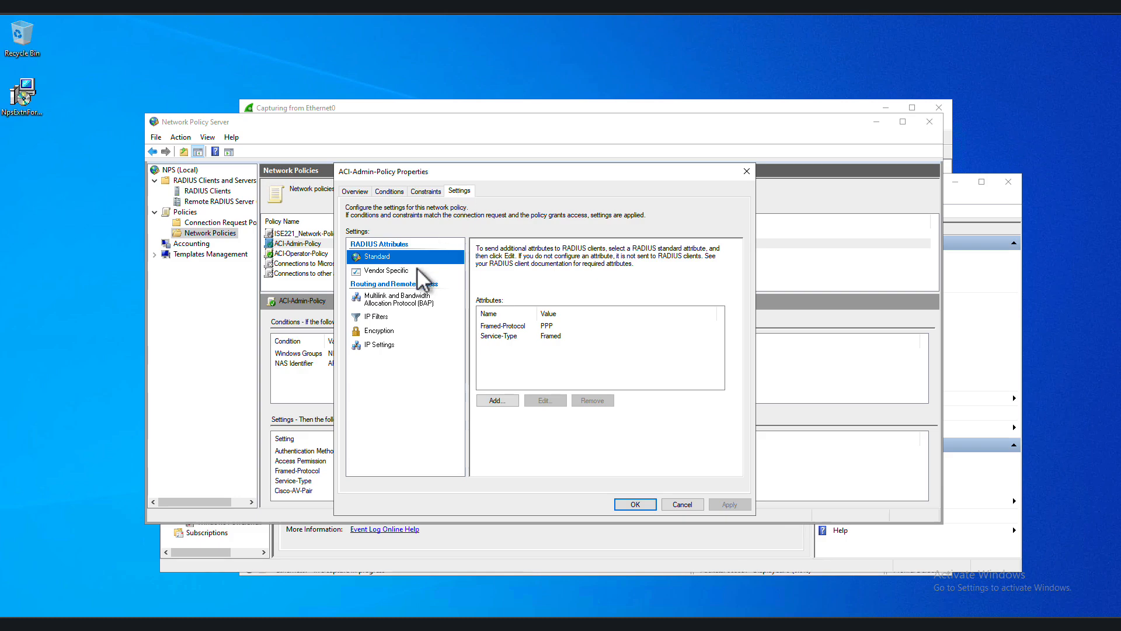
pyautogui.click(417, 269)
pyautogui.click(578, 327)
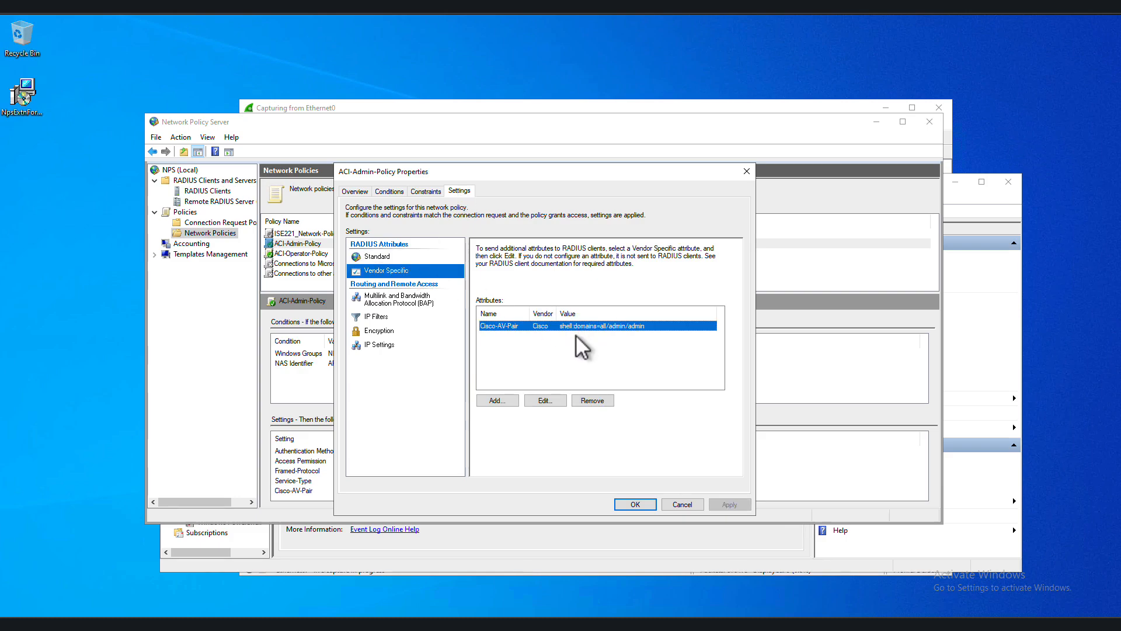
pyautogui.click(545, 400)
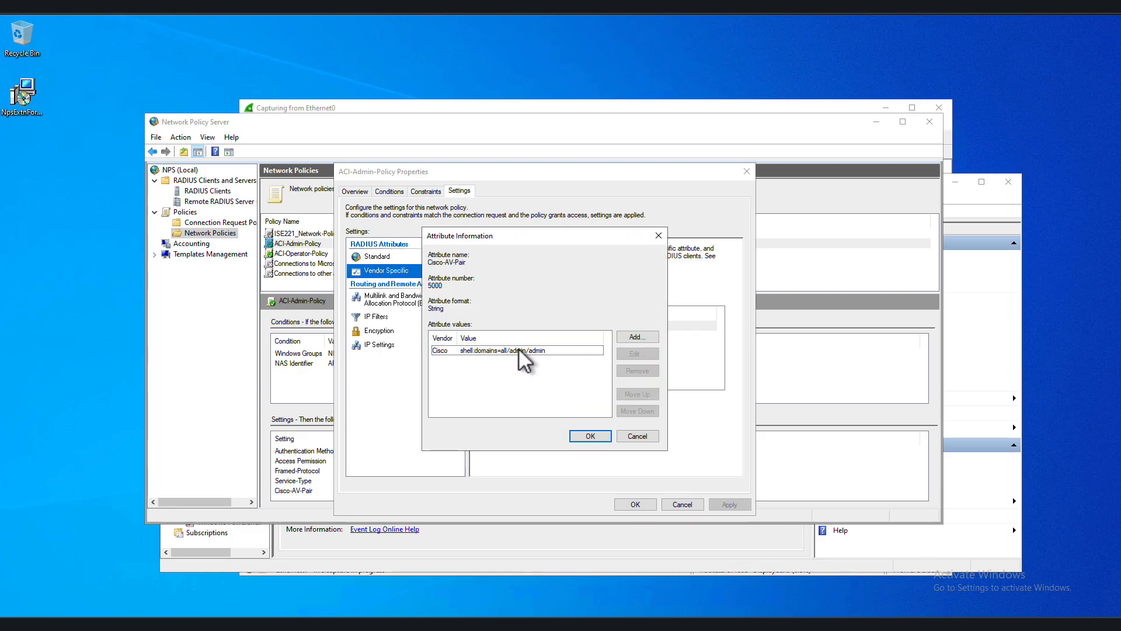
pyautogui.click(518, 350)
pyautogui.click(637, 354)
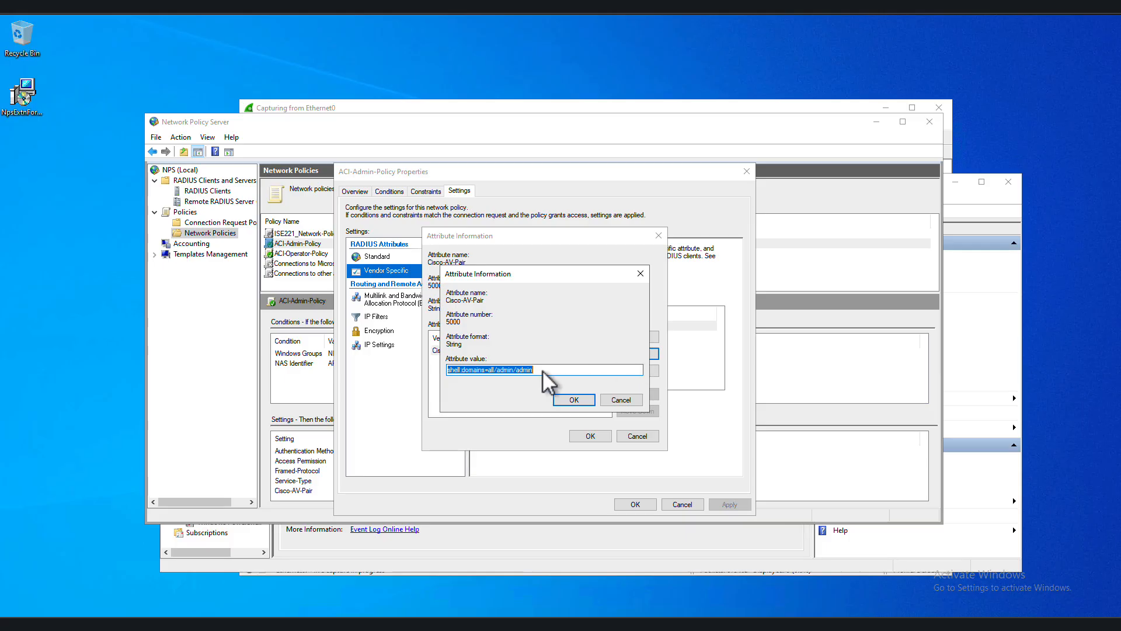
# Change the Cisco-AV-Pair to shell:domains=tenant1/admin/admin,common//read-all and save the policy.
pyautogui.click(542, 370)
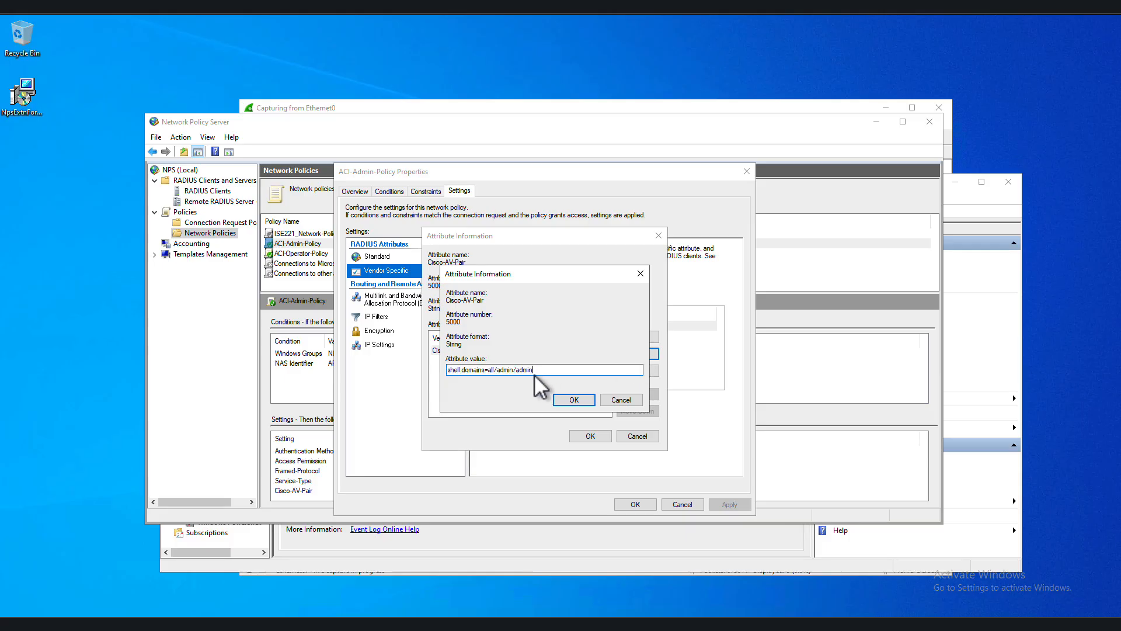
pyautogui.doubleClick(490, 369)
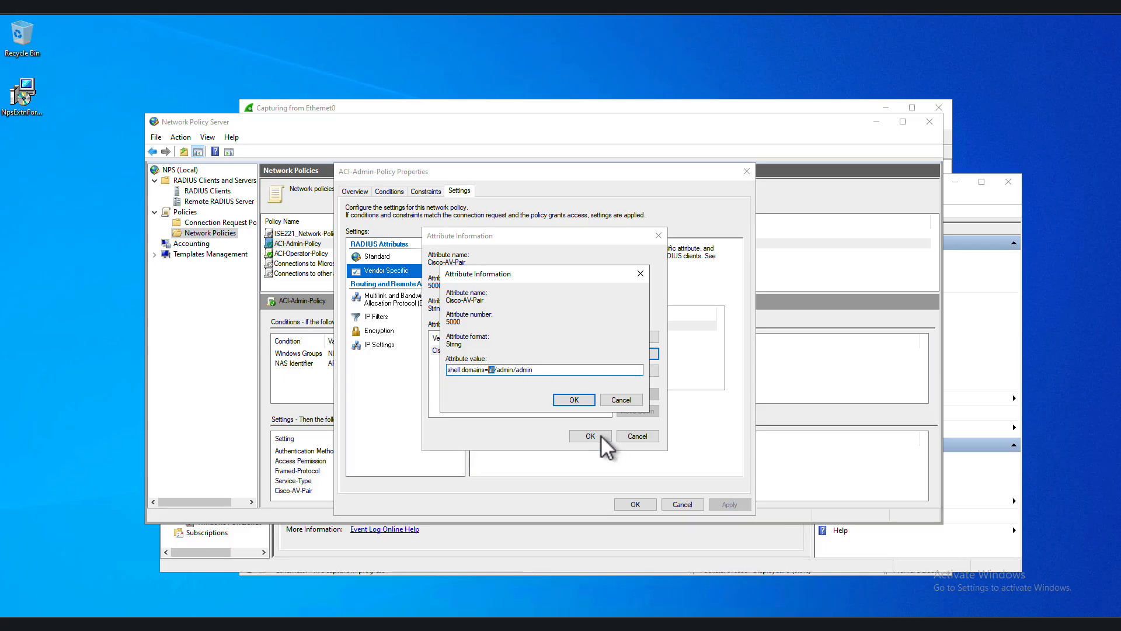
pyautogui.write('tenant1')
pyautogui.moveTo(549, 370); pyautogui.dragTo(489, 372)
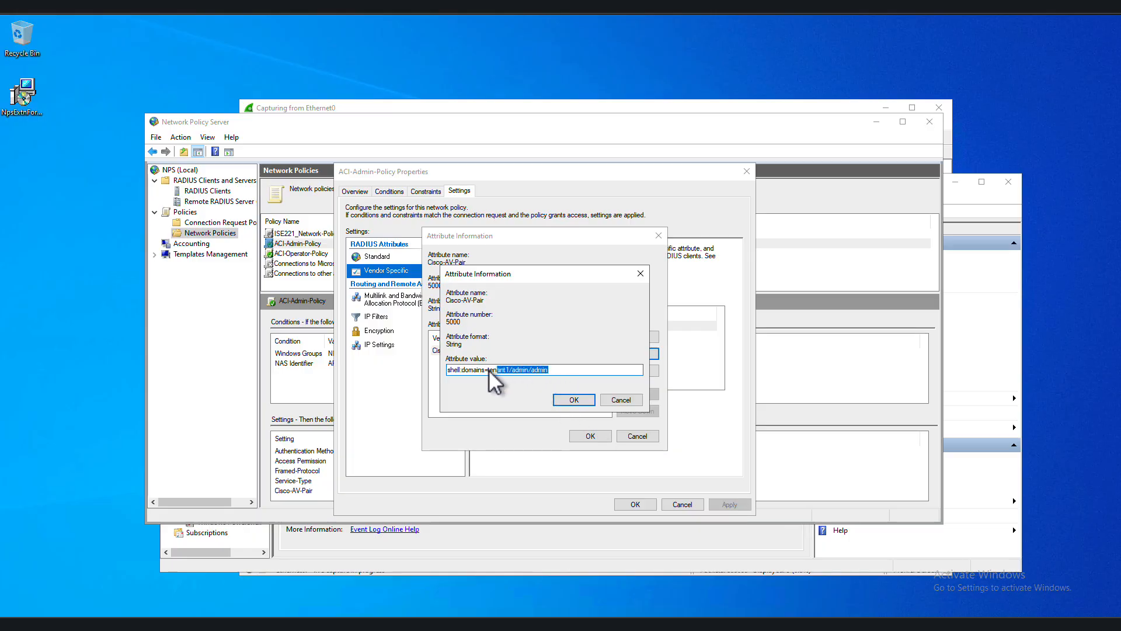
pyautogui.click(557, 372)
pyautogui.write(',common//read-all')
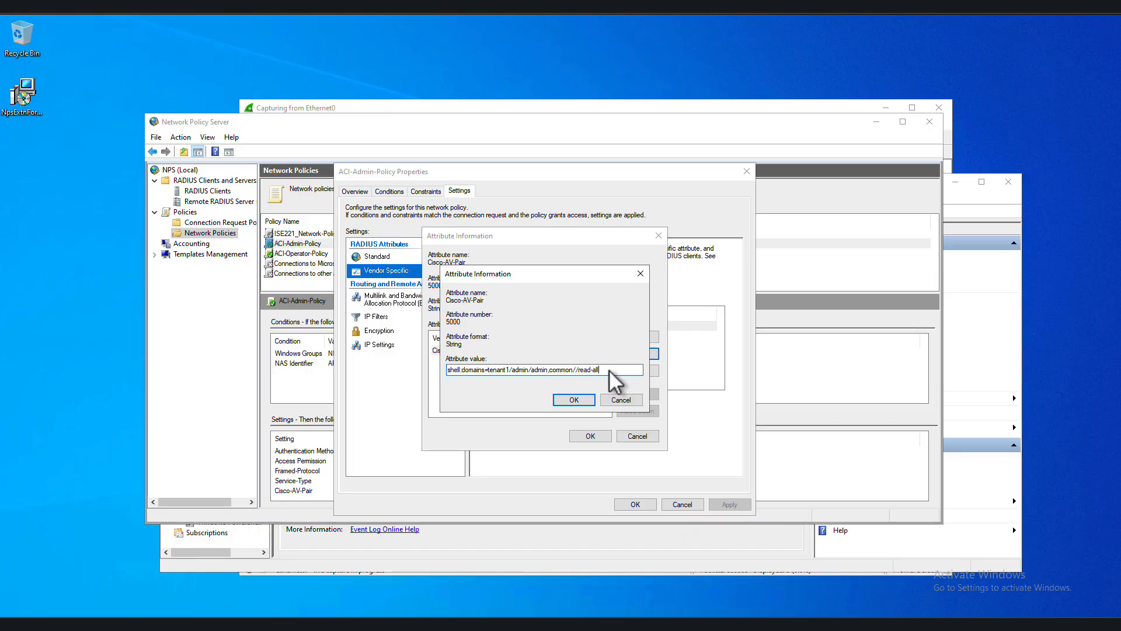
pyautogui.moveTo(607, 371); pyautogui.dragTo(580, 370)
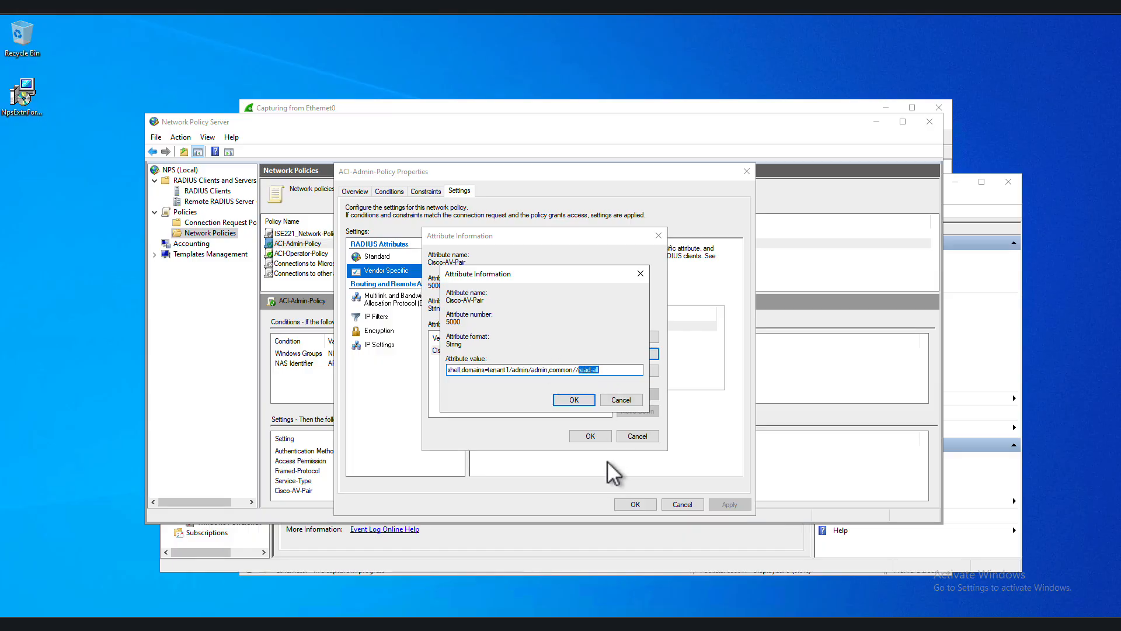
pyautogui.click(574, 369)
pyautogui.moveTo(574, 370); pyautogui.dragTo(550, 371)
pyautogui.click(574, 400)
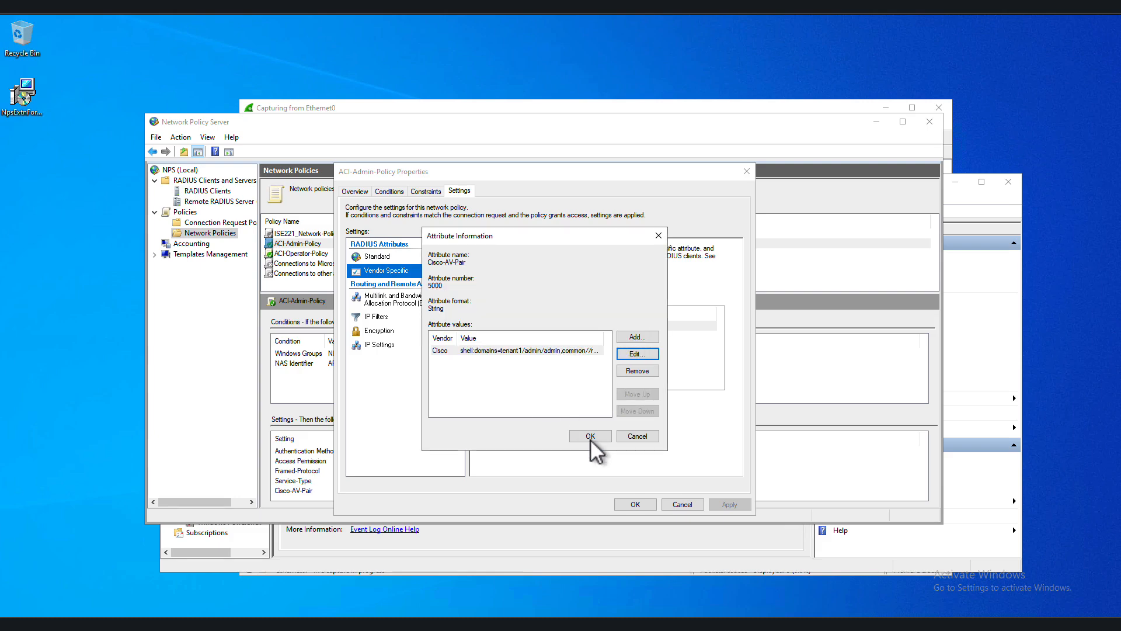
pyautogui.click(591, 436)
pyautogui.click(635, 505)
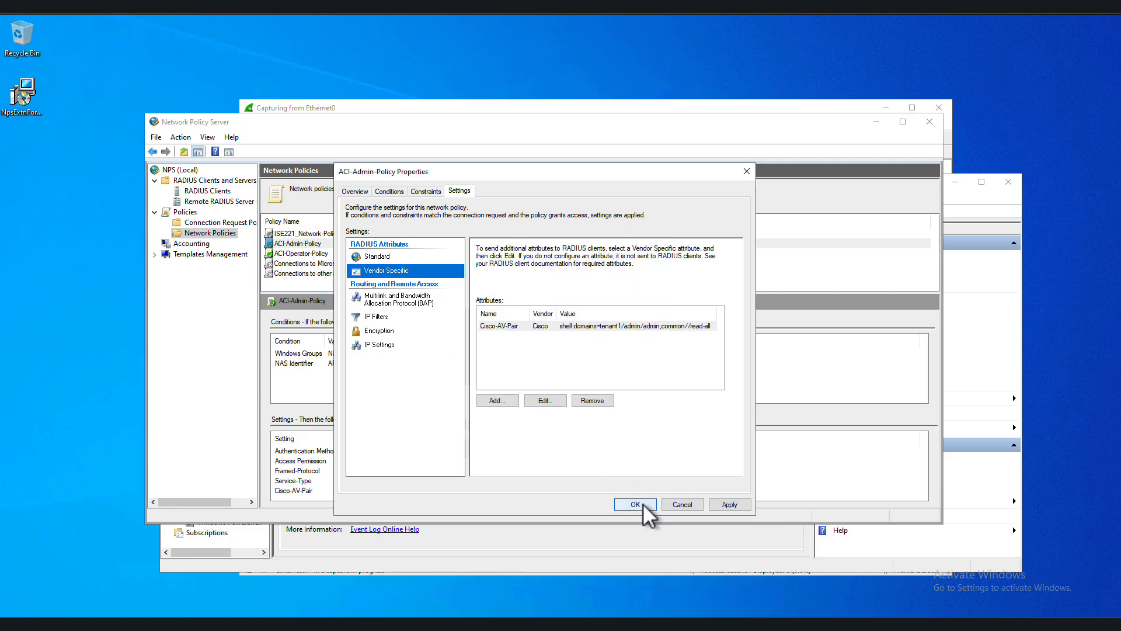
pyautogui.click(327, 254)
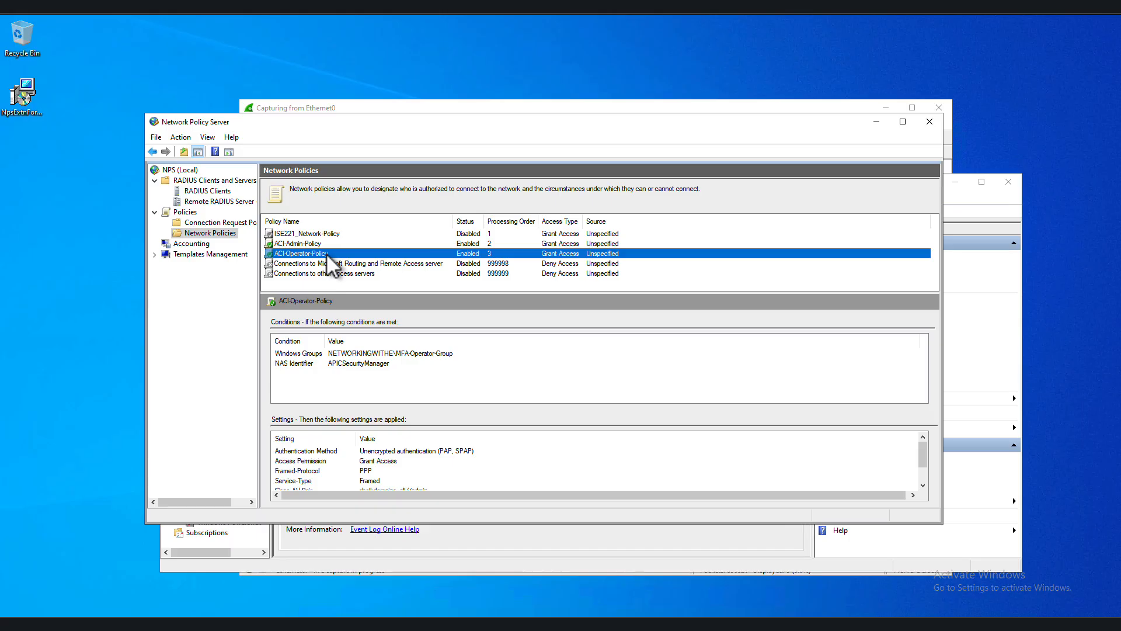
# Open the Cisco-AV-Pair vendor-specific attribute value in ACI-Operator-Policy's settings.
pyautogui.rightClick(327, 254)
pyautogui.doubleClick(320, 254)
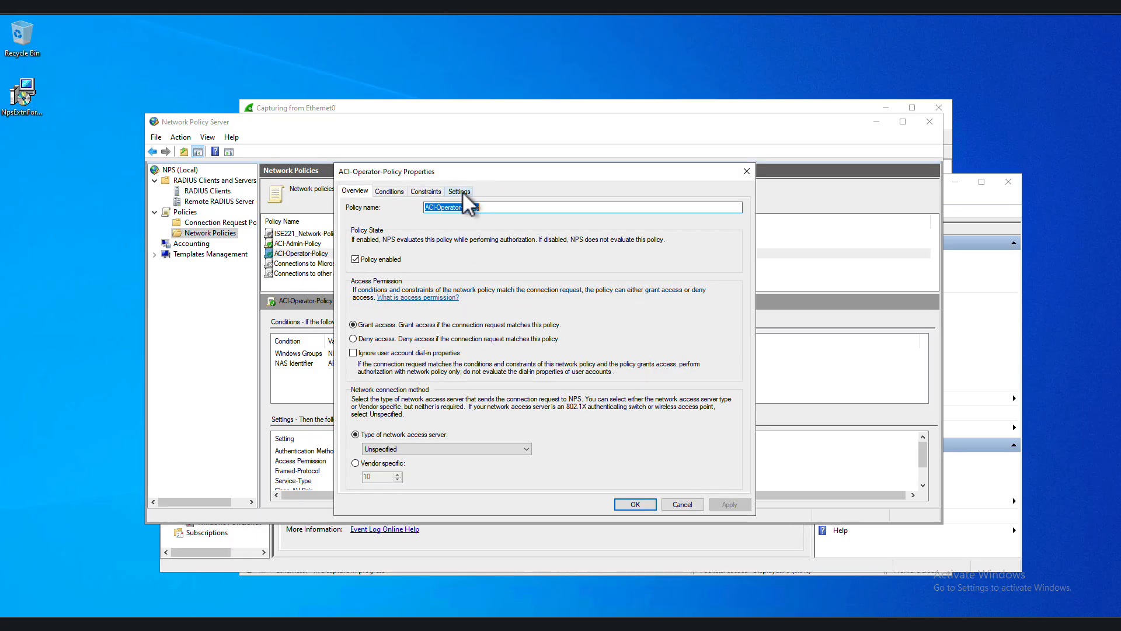
pyautogui.click(459, 191)
pyautogui.click(388, 272)
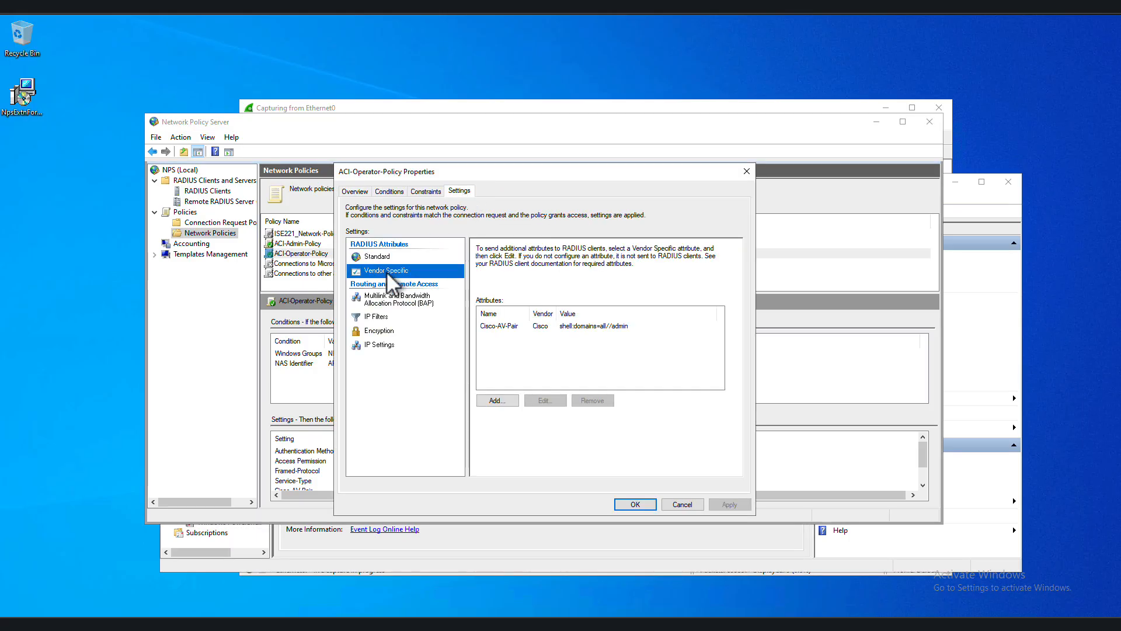
pyautogui.click(573, 326)
pyautogui.click(545, 401)
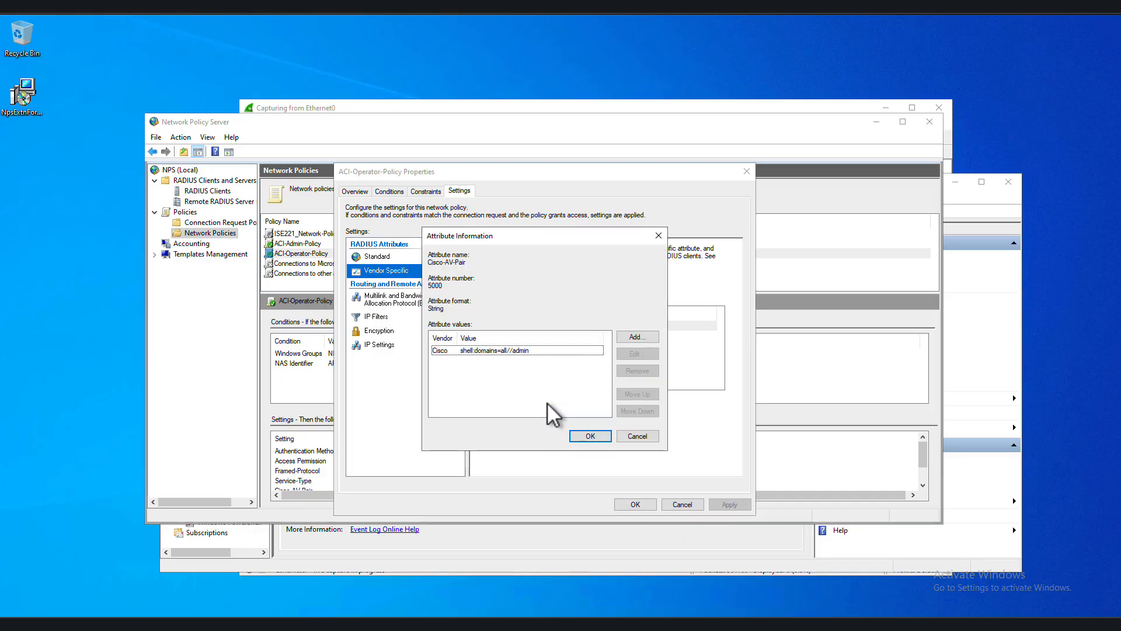
pyautogui.click(533, 351)
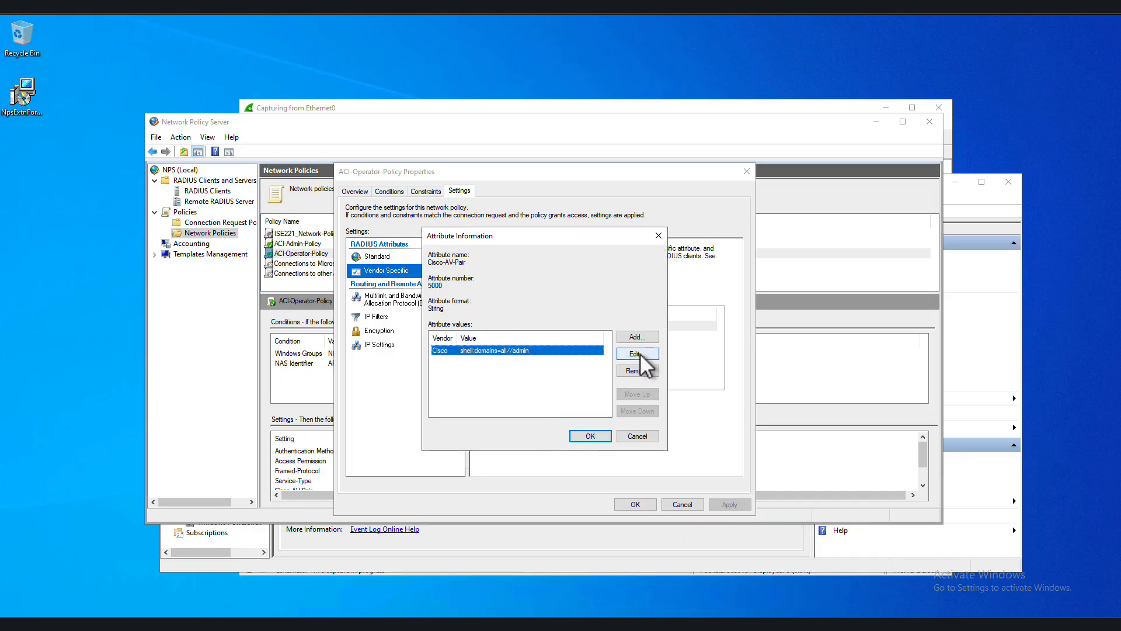
pyautogui.click(637, 354)
# Change the Cisco-AV-Pair to shell:domains=tenant1//read-all,common//read-all and save the policy.
pyautogui.click(518, 369)
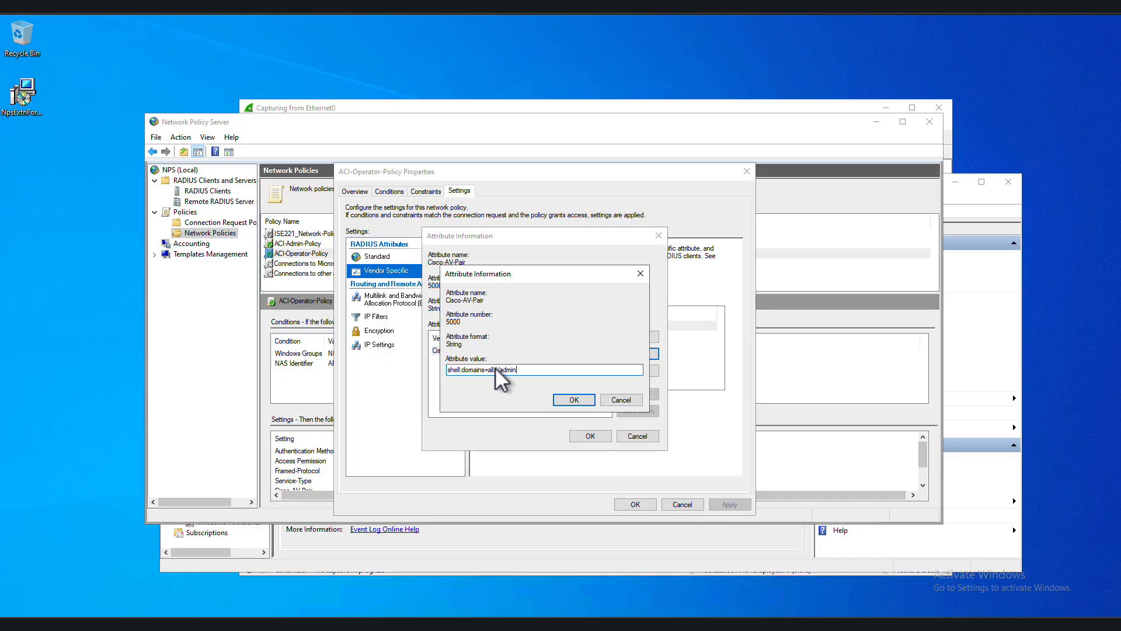
pyautogui.doubleClick(492, 369)
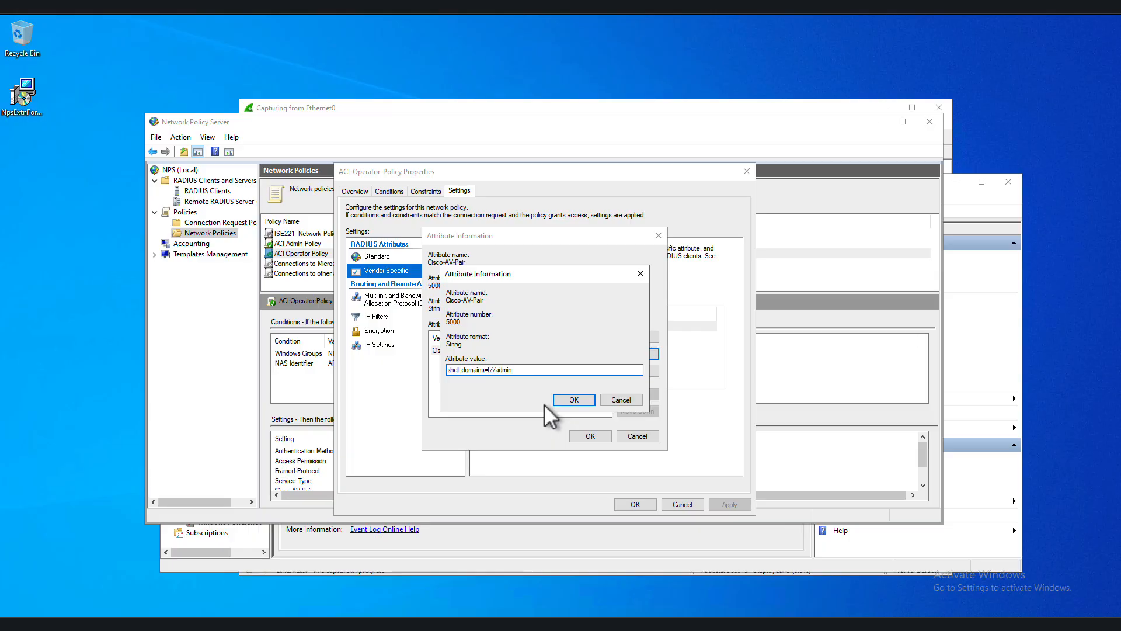
pyautogui.write('tenant1')
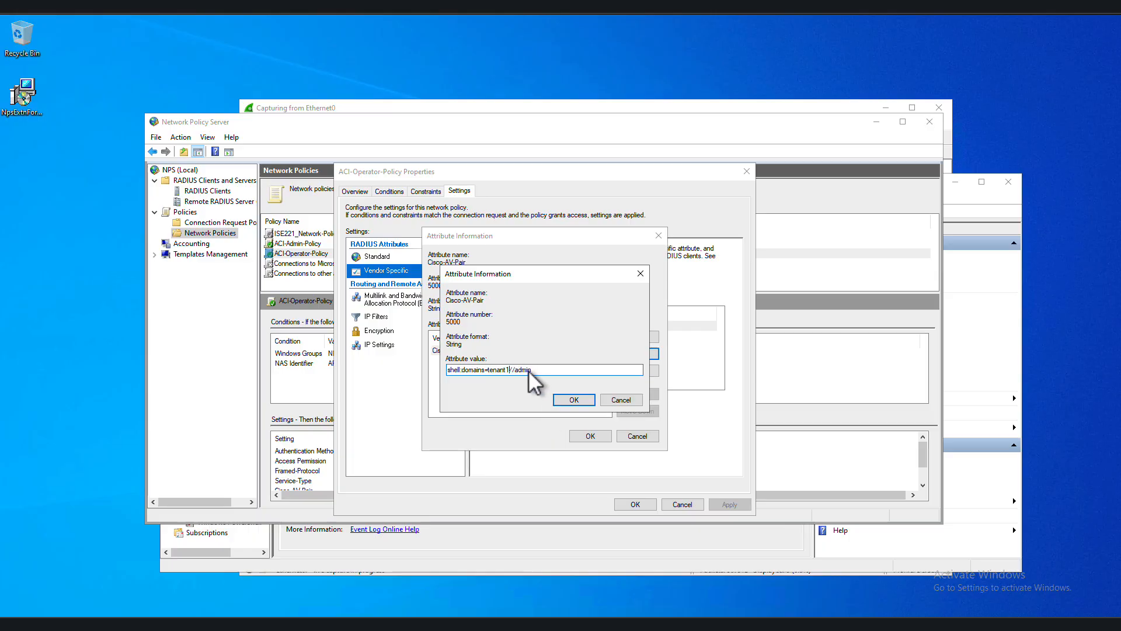
pyautogui.moveTo(532, 369); pyautogui.dragTo(514, 370)
pyautogui.write(',common//read-all')
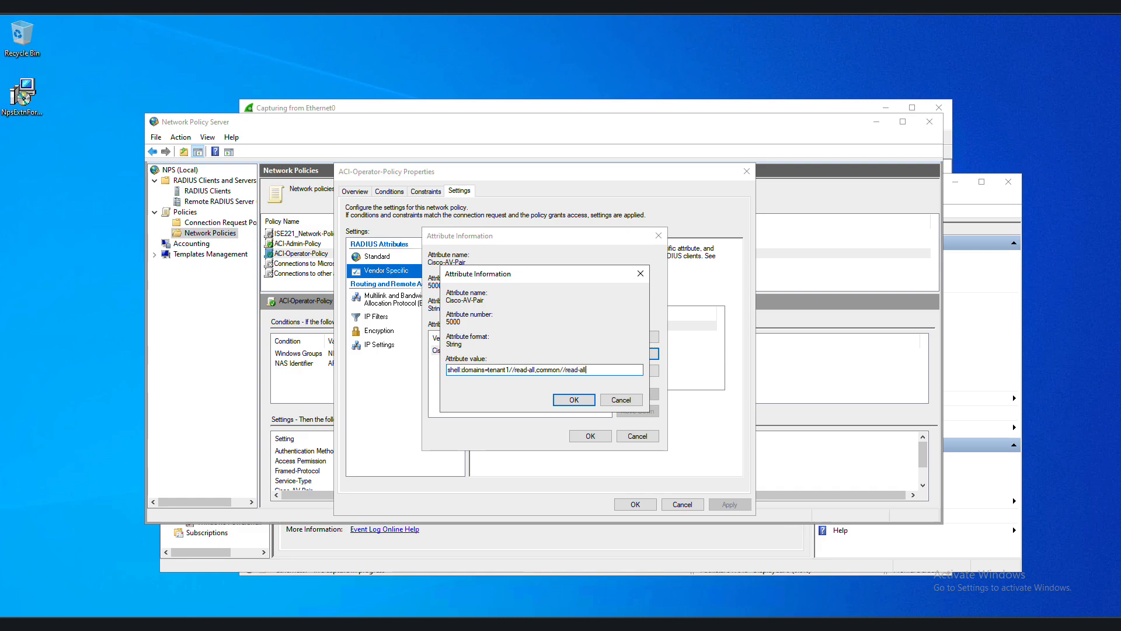
pyautogui.moveTo(600, 371); pyautogui.dragTo(490, 373)
pyautogui.click(535, 371)
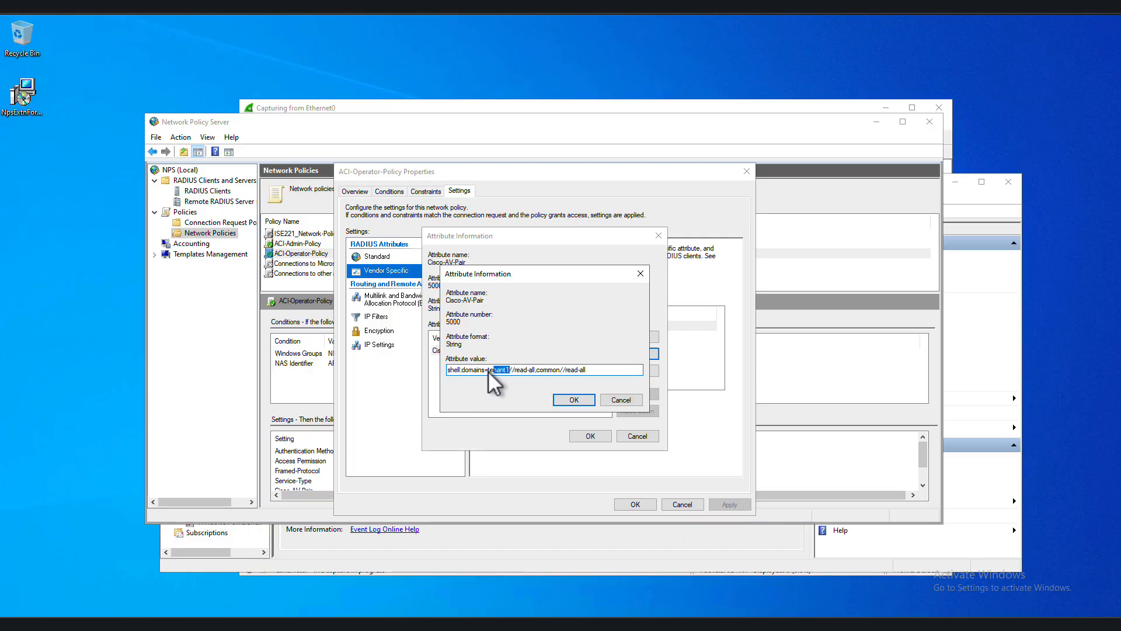
pyautogui.click(574, 399)
pyautogui.click(589, 436)
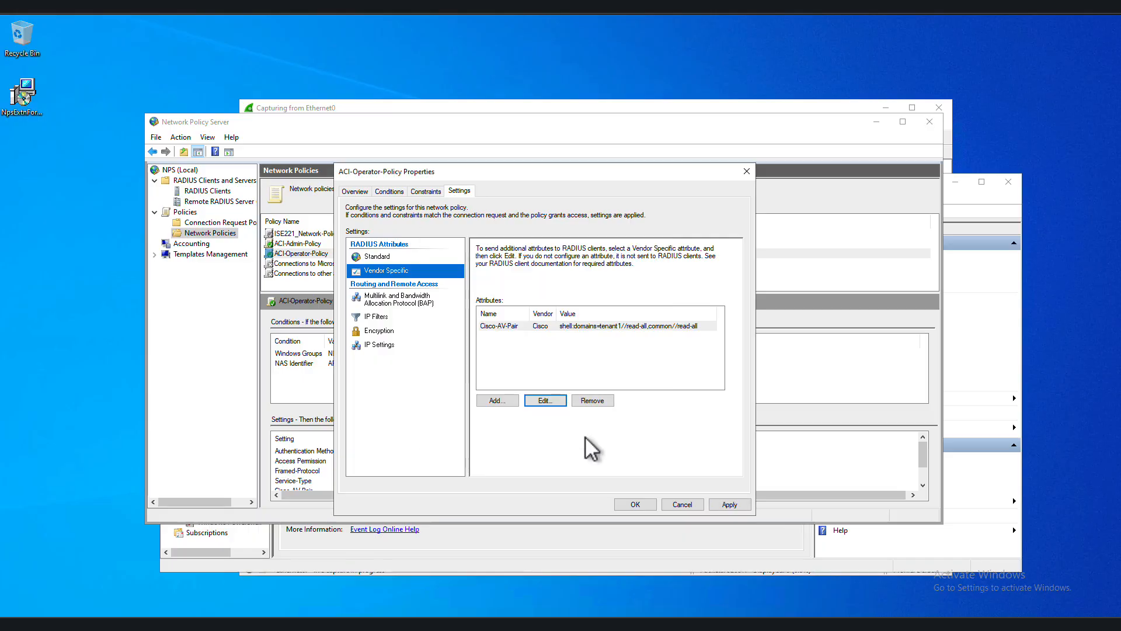
pyautogui.click(635, 504)
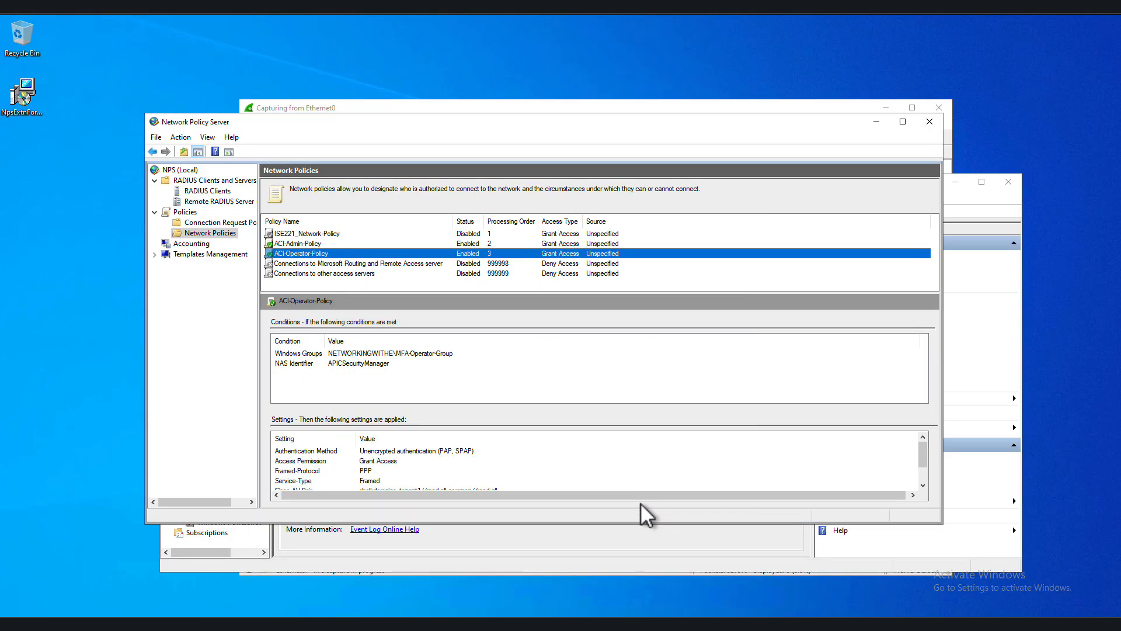
pyautogui.click(680, 22)
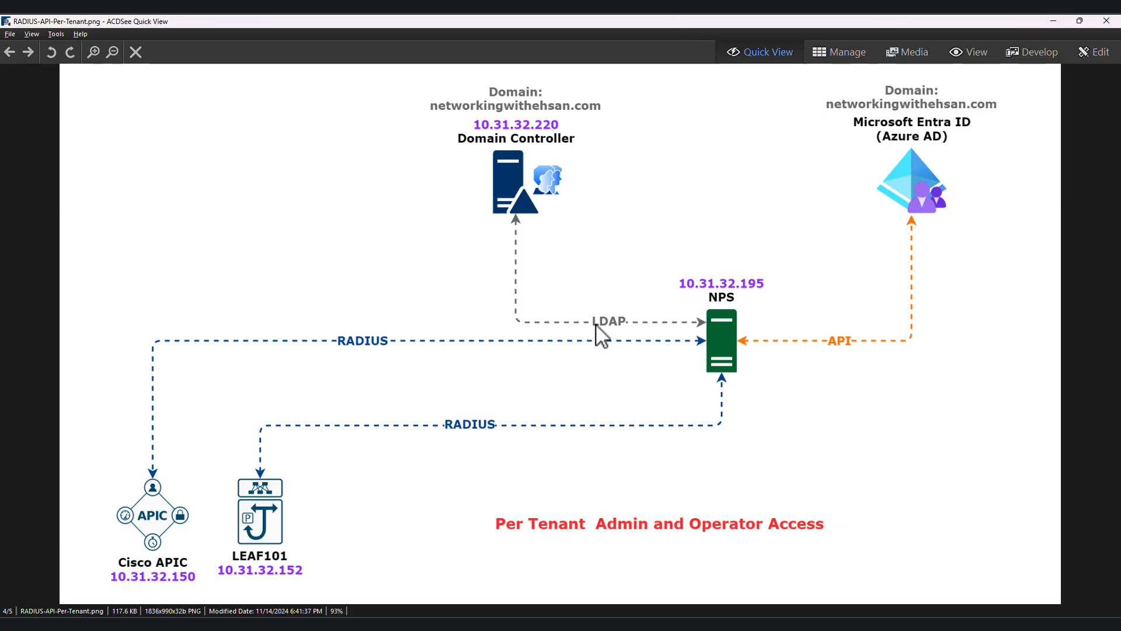
# Back in the RDP session, log in to APIC as the MFA admin user through the RADIUS_NPS domain.
pyautogui.moveTo(543, 607)
pyautogui.click(358, 590)
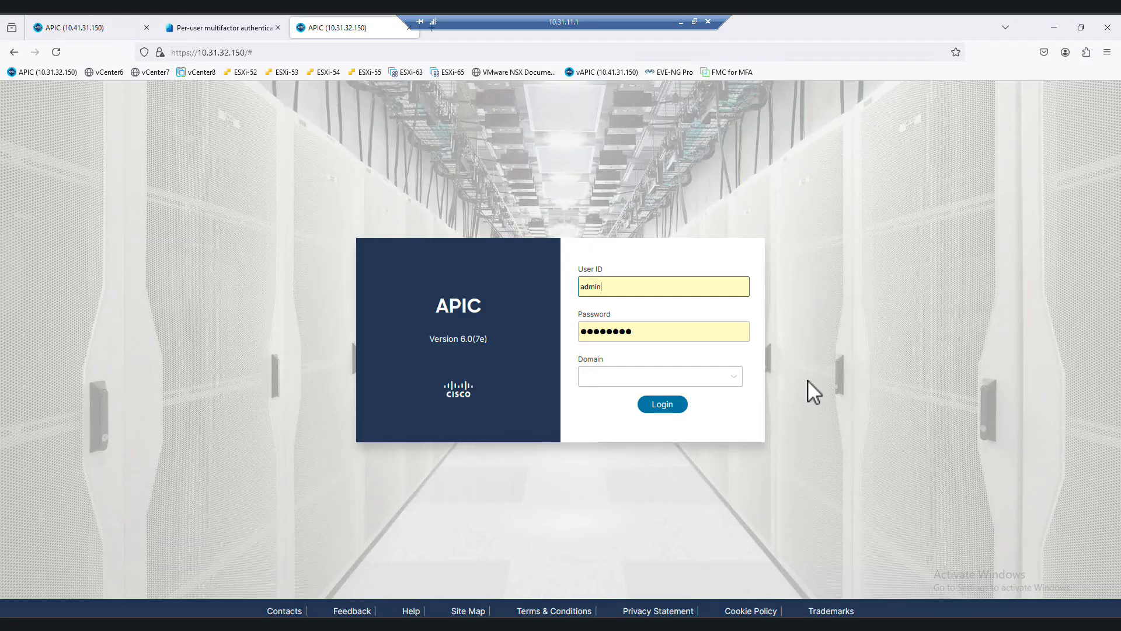
pyautogui.moveTo(562, 288); pyautogui.dragTo(530, 287)
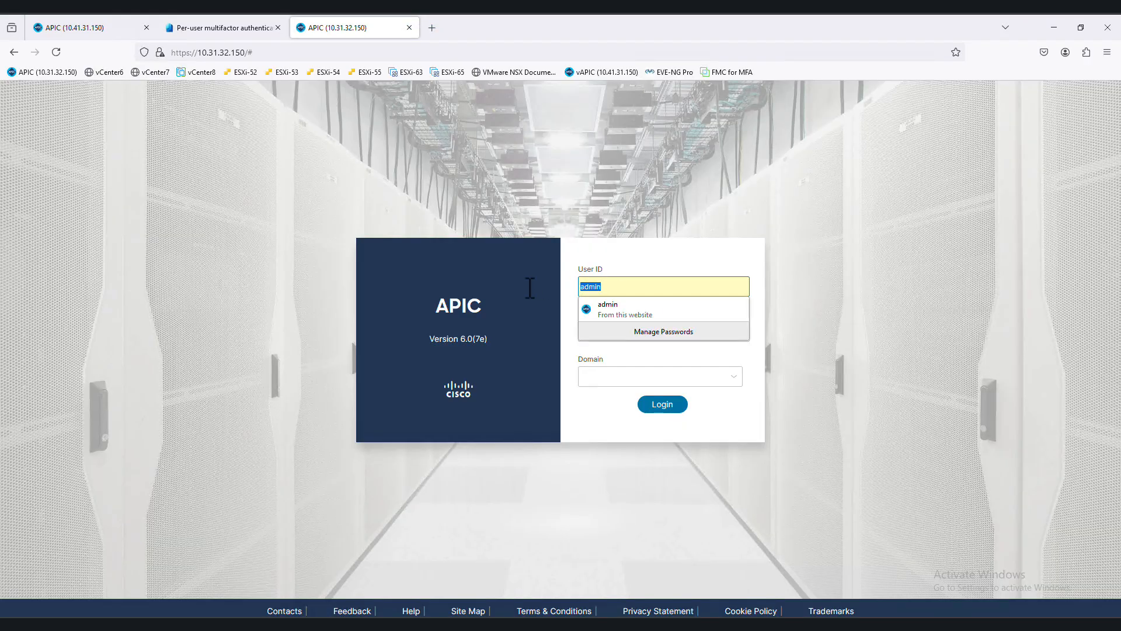
pyautogui.write('mmfa')
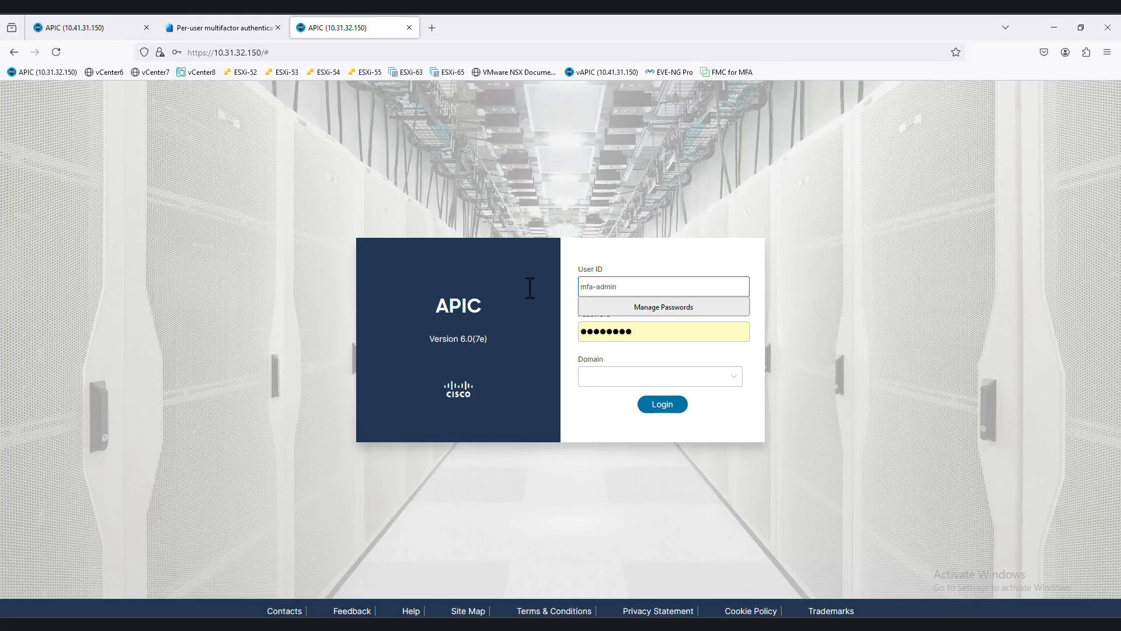
pyautogui.press('Tab')
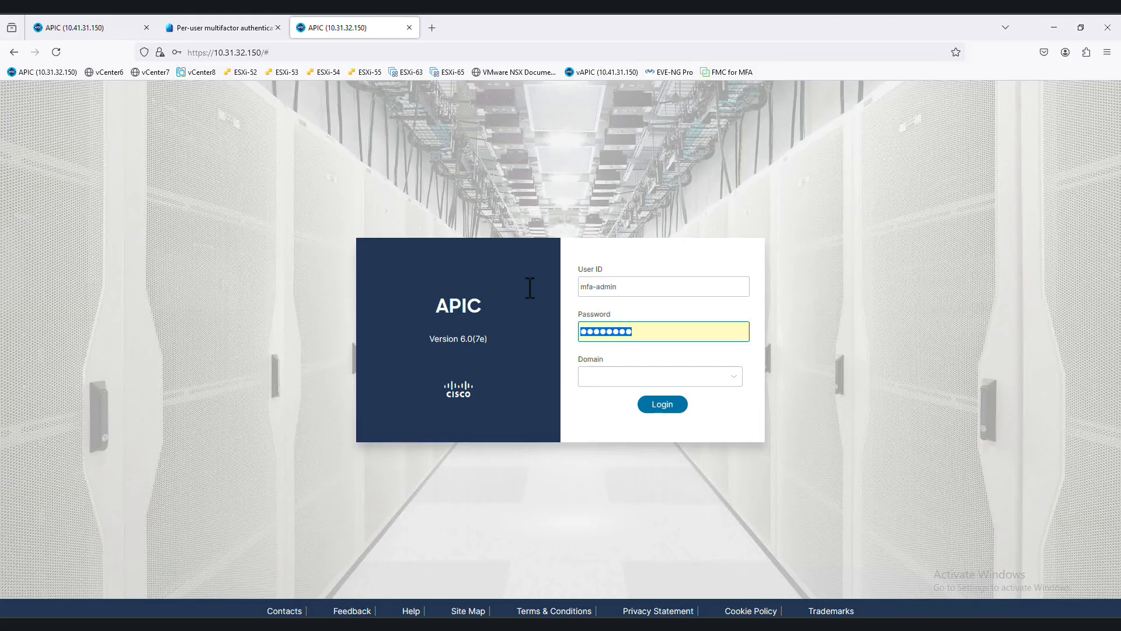
pyautogui.click(680, 376)
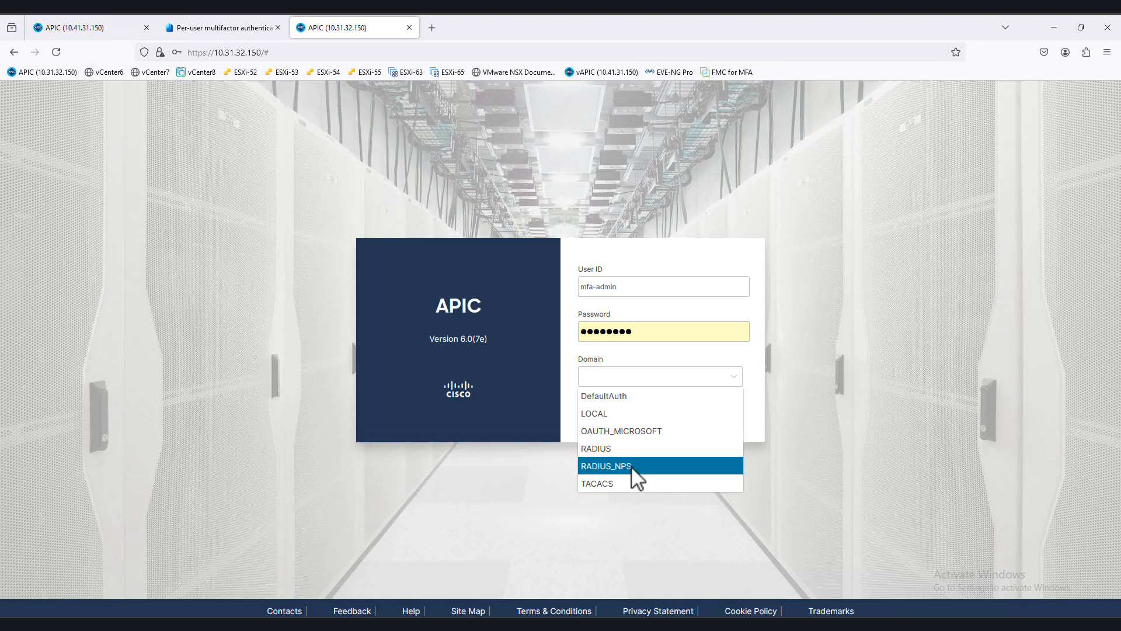
pyautogui.click(632, 467)
pyautogui.click(664, 406)
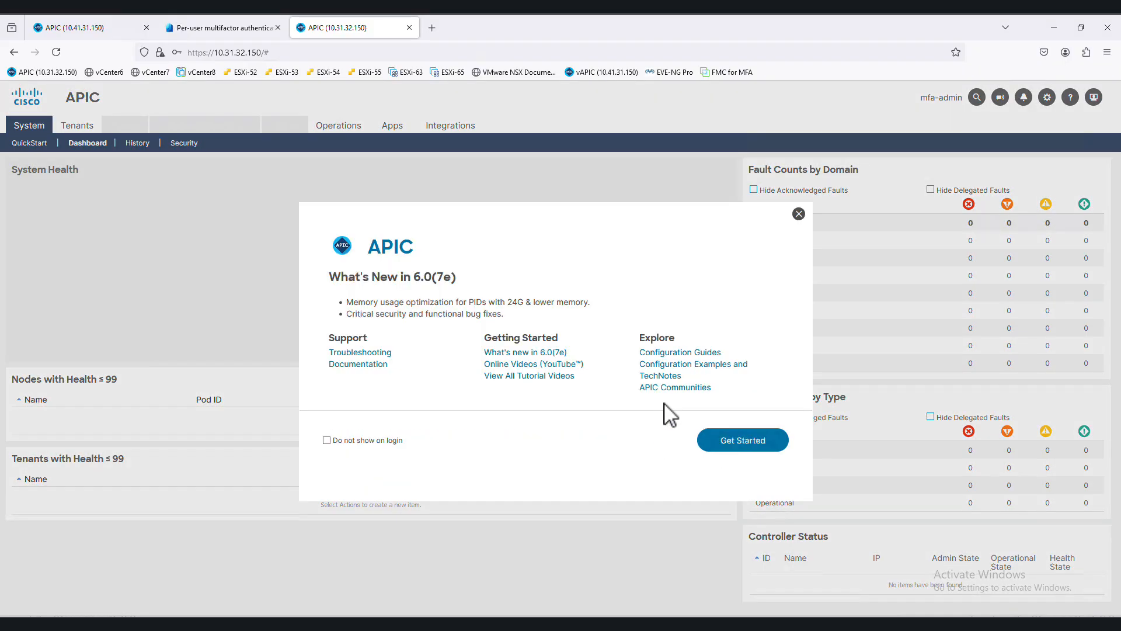
# Dismiss What's New and go to tenant1 > Networking > Bridge Domains, opening its Actions menu.
pyautogui.click(799, 214)
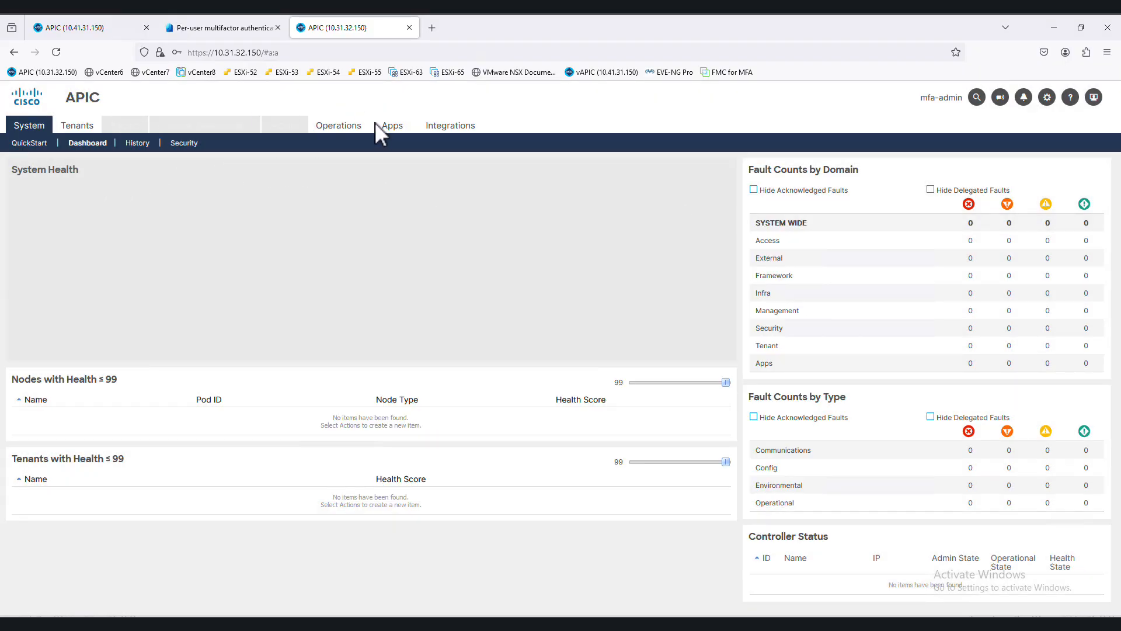
pyautogui.click(77, 124)
pyautogui.click(30, 185)
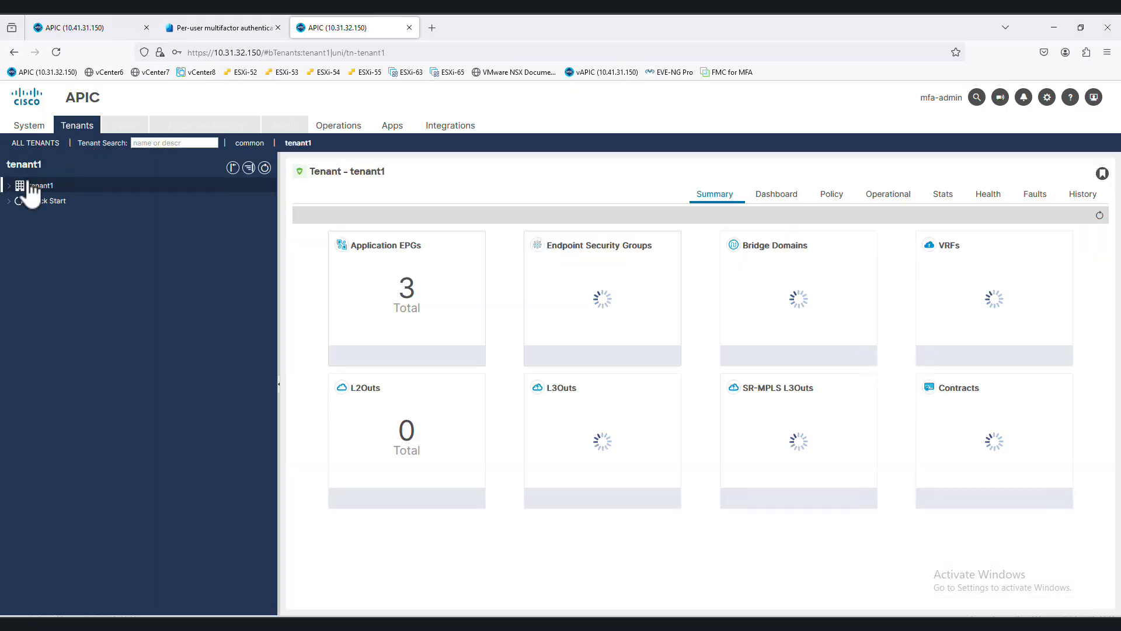
pyautogui.click(10, 185)
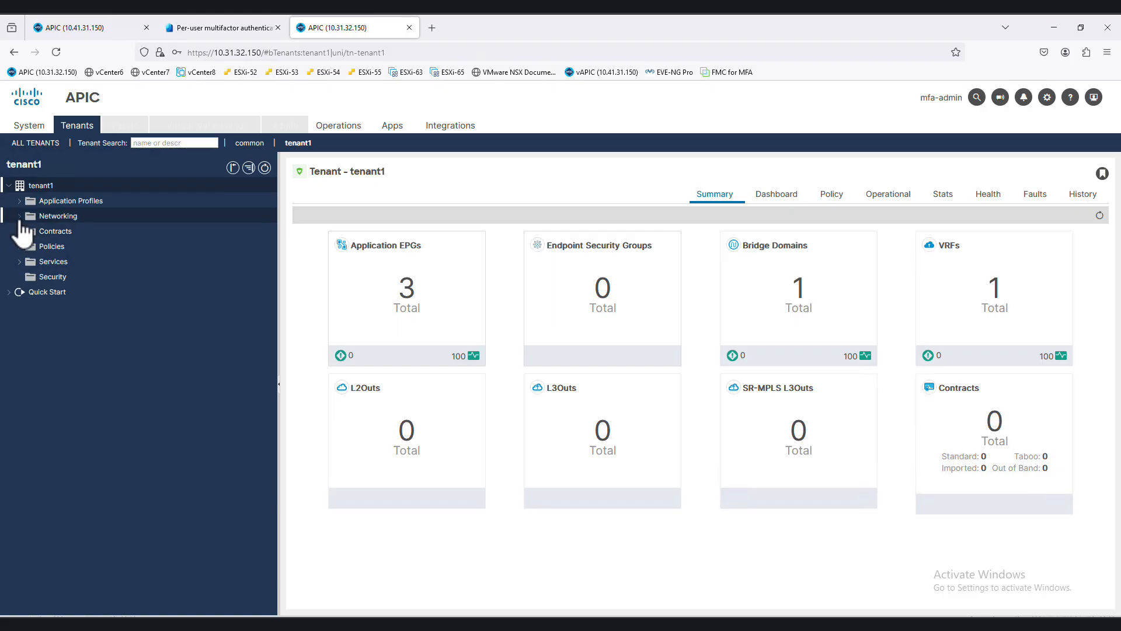
pyautogui.click(22, 217)
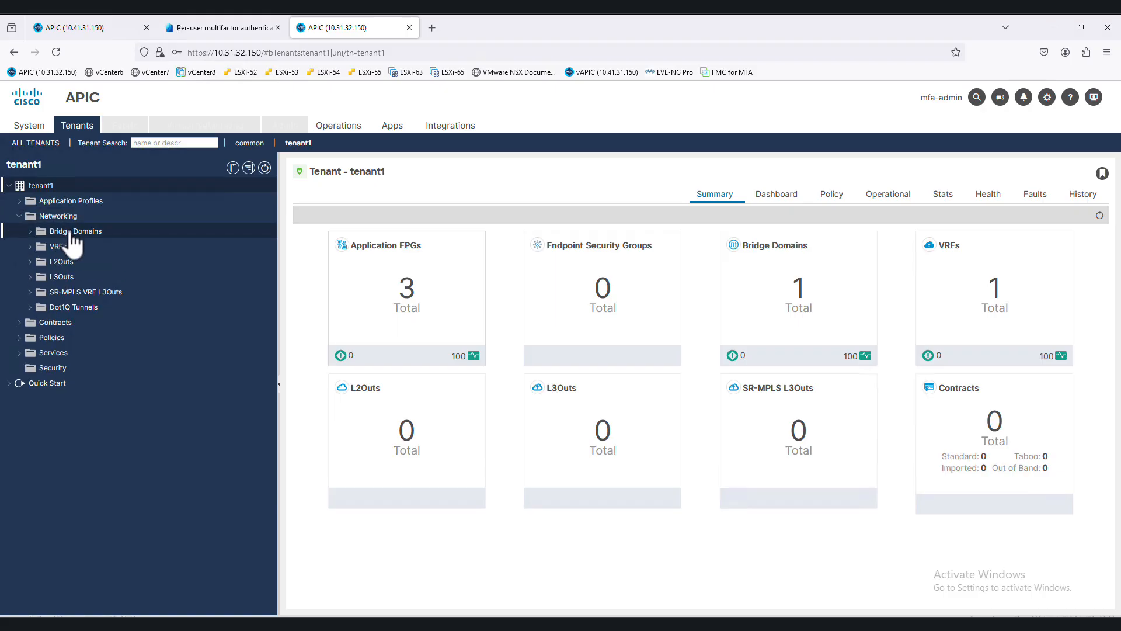
pyautogui.click(71, 233)
pyautogui.click(1093, 193)
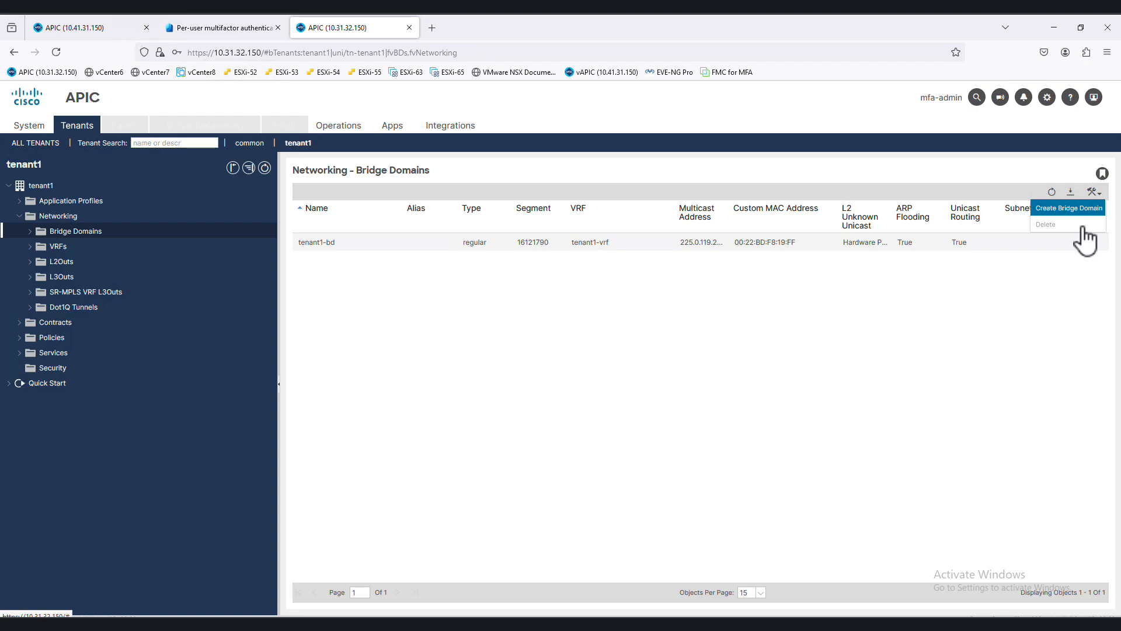
# Create bridge domain BD-Test3 in tenant1 with Unicast Routing unchecked, then select it.
pyautogui.click(1074, 209)
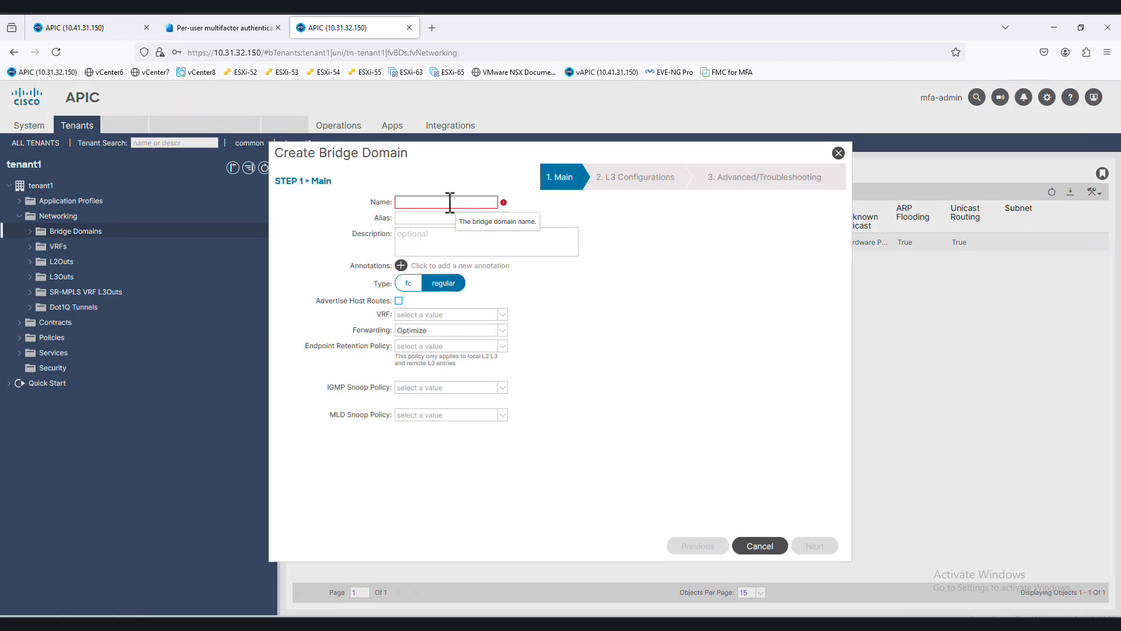
pyautogui.write('BD-Test3')
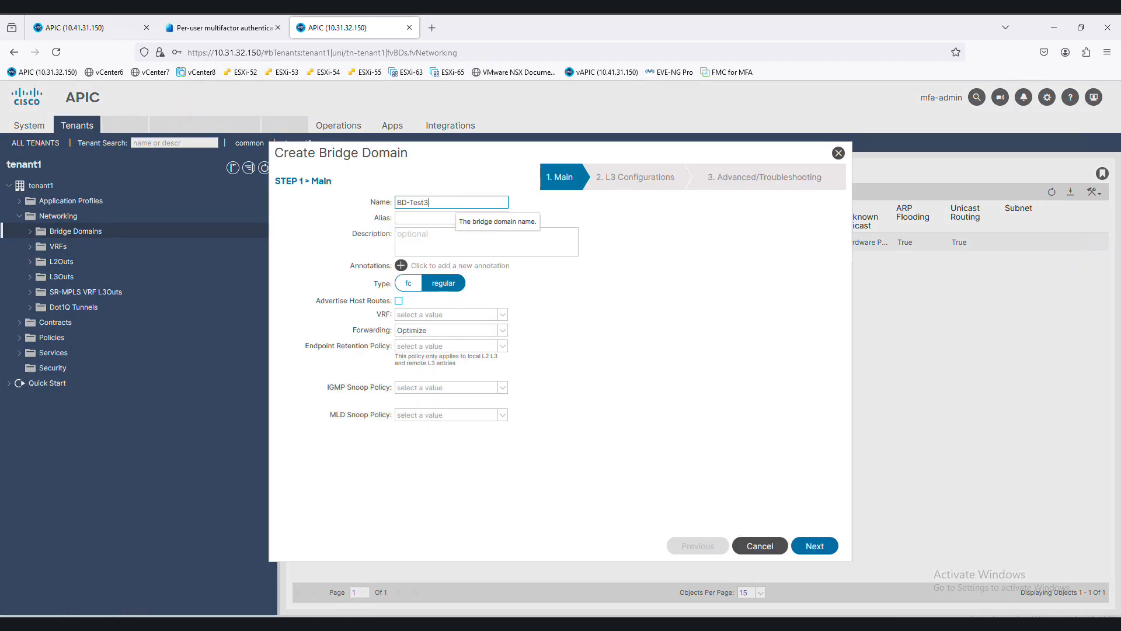
pyautogui.click(813, 545)
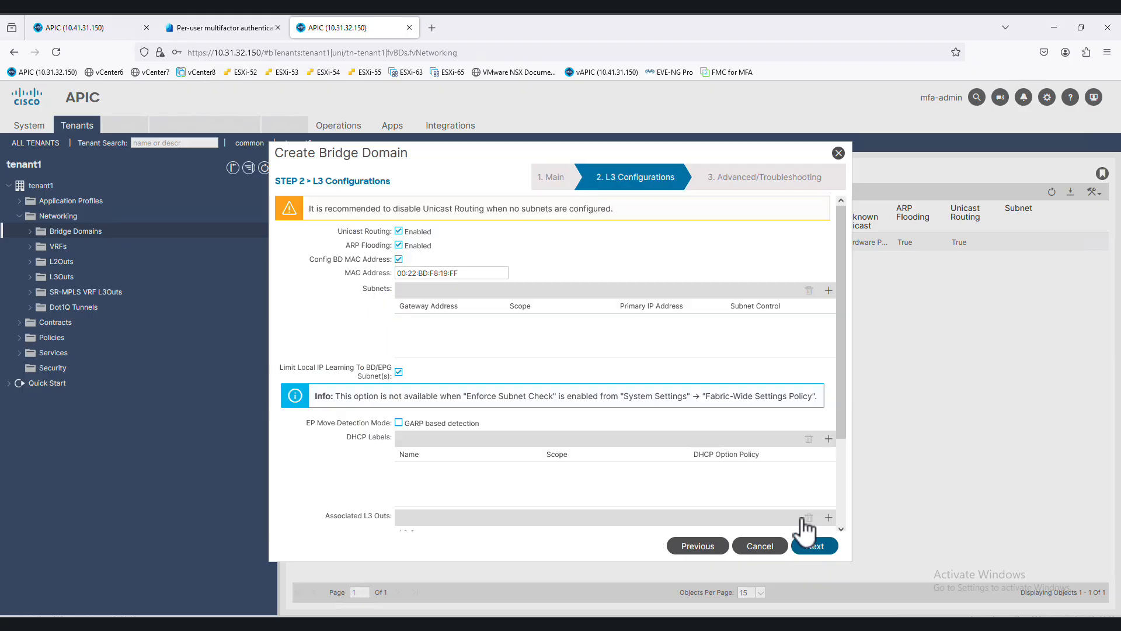
pyautogui.click(398, 231)
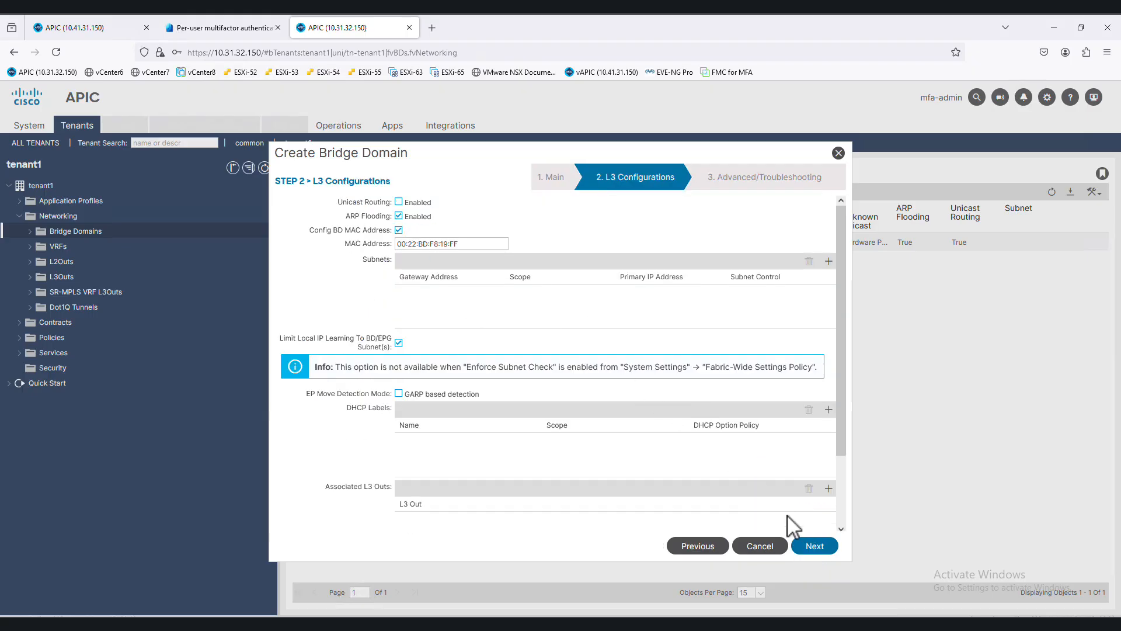
pyautogui.click(810, 546)
pyautogui.click(811, 546)
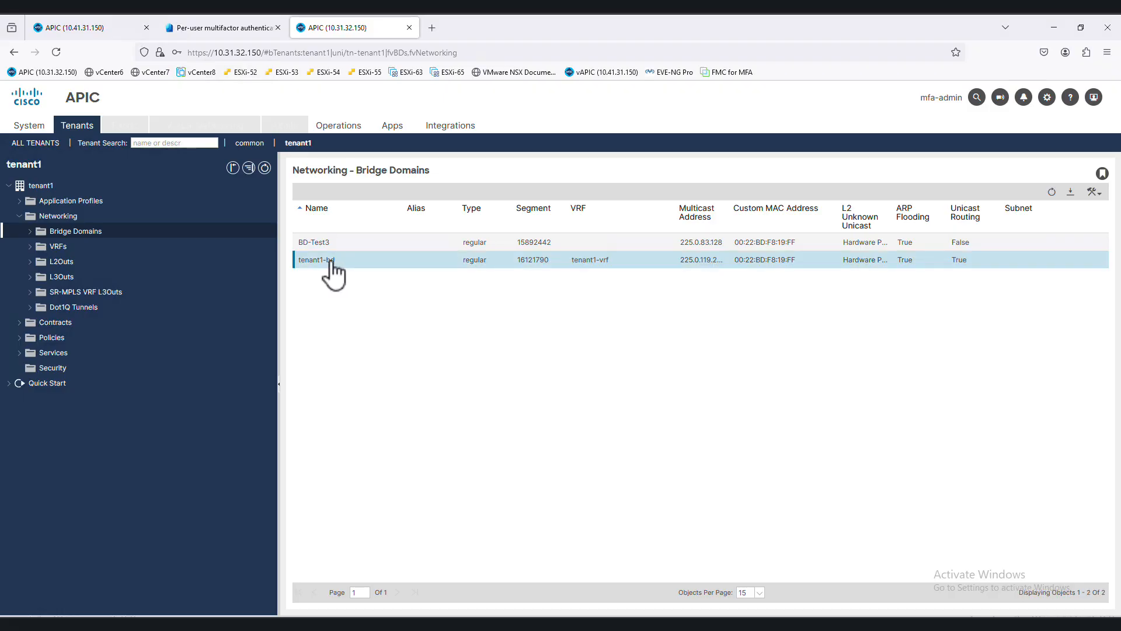
pyautogui.click(329, 245)
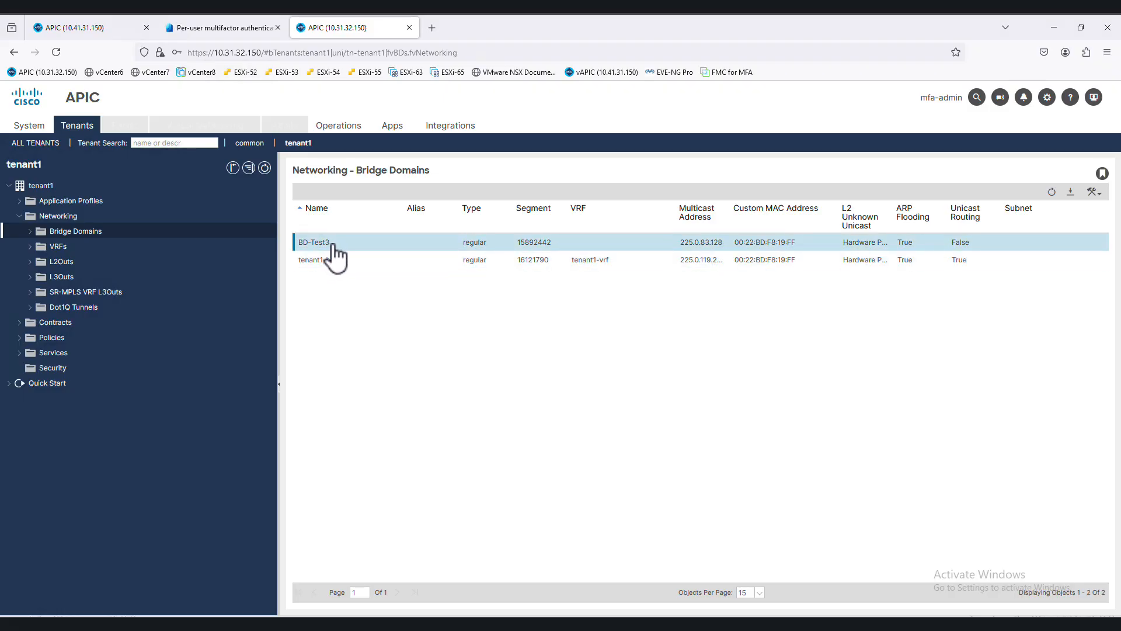
# Start a new standard contract in tenant1 and name it Test.
pyautogui.click(21, 325)
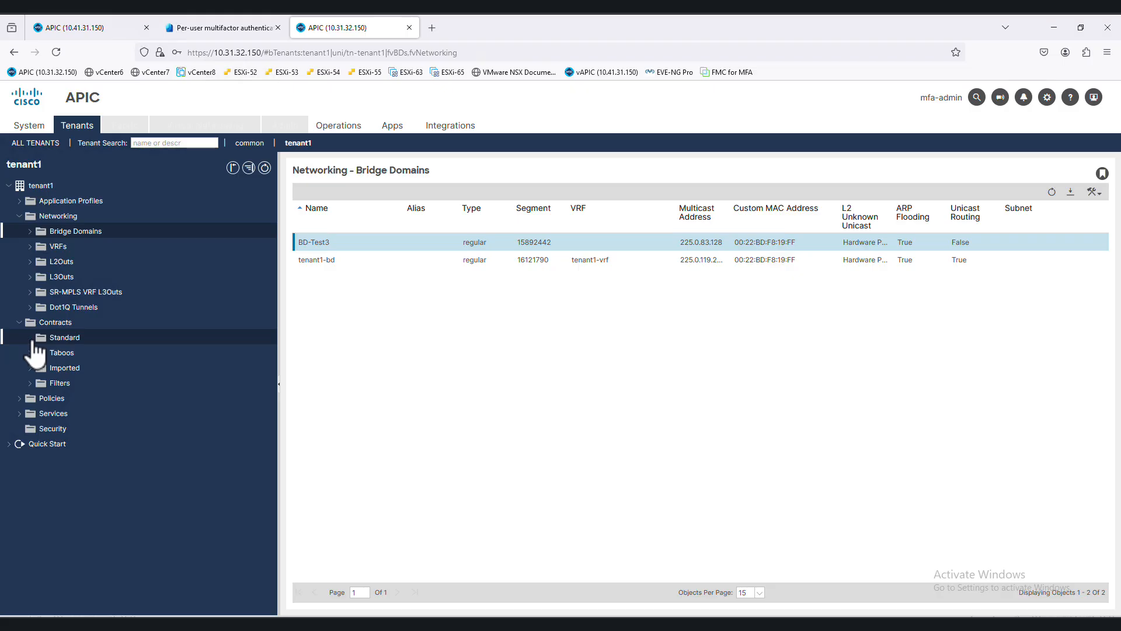
pyautogui.click(67, 339)
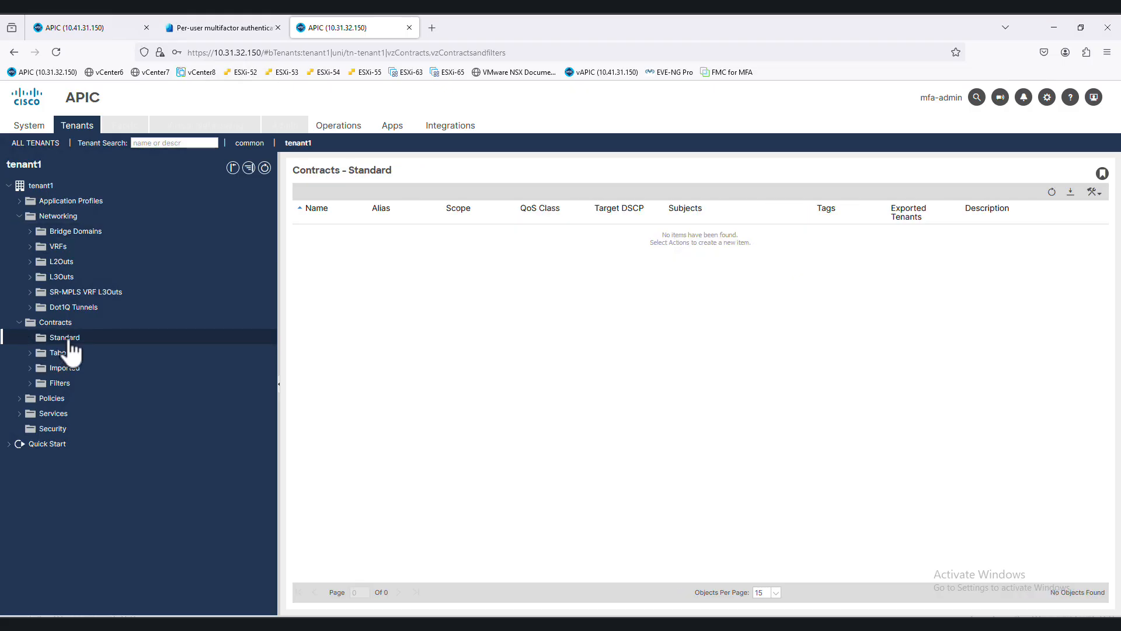
pyautogui.rightClick(69, 343)
pyautogui.click(96, 346)
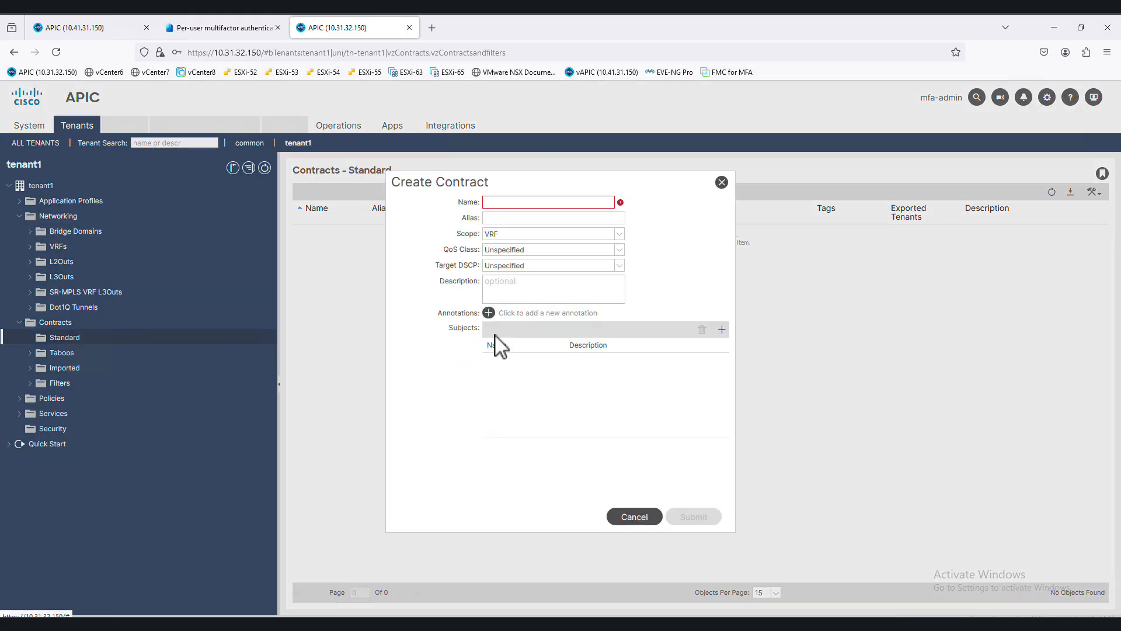
pyautogui.click(511, 202)
pyautogui.write('Test')
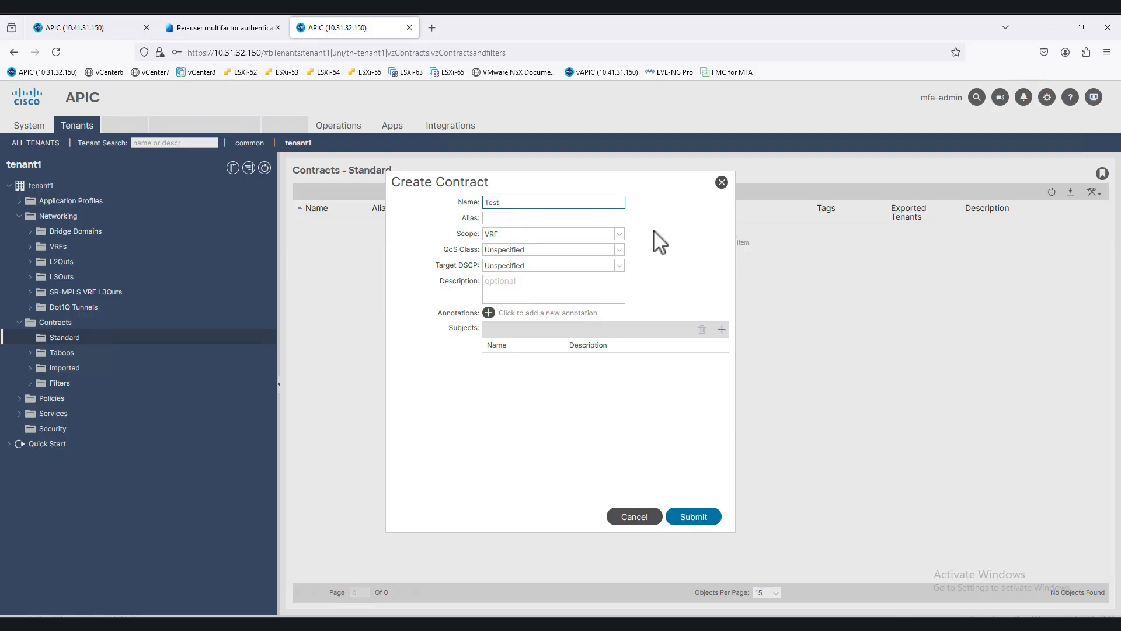
# Give the contract a subject Test using the common/icmp filter, and submit the contract.
pyautogui.click(721, 329)
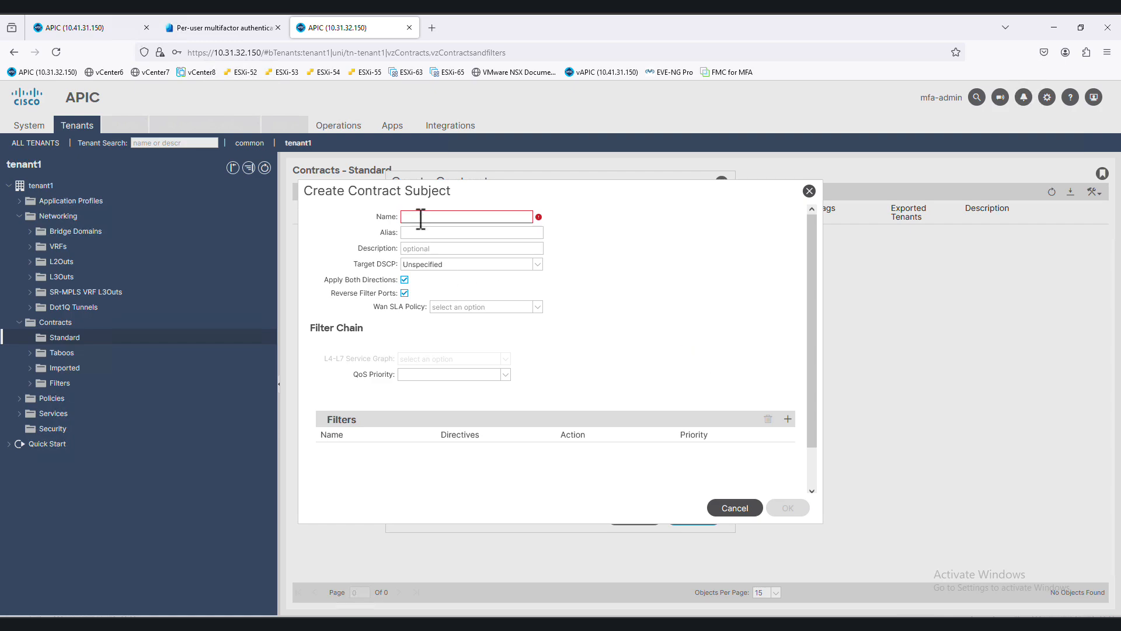
pyautogui.write('Test')
pyautogui.click(788, 420)
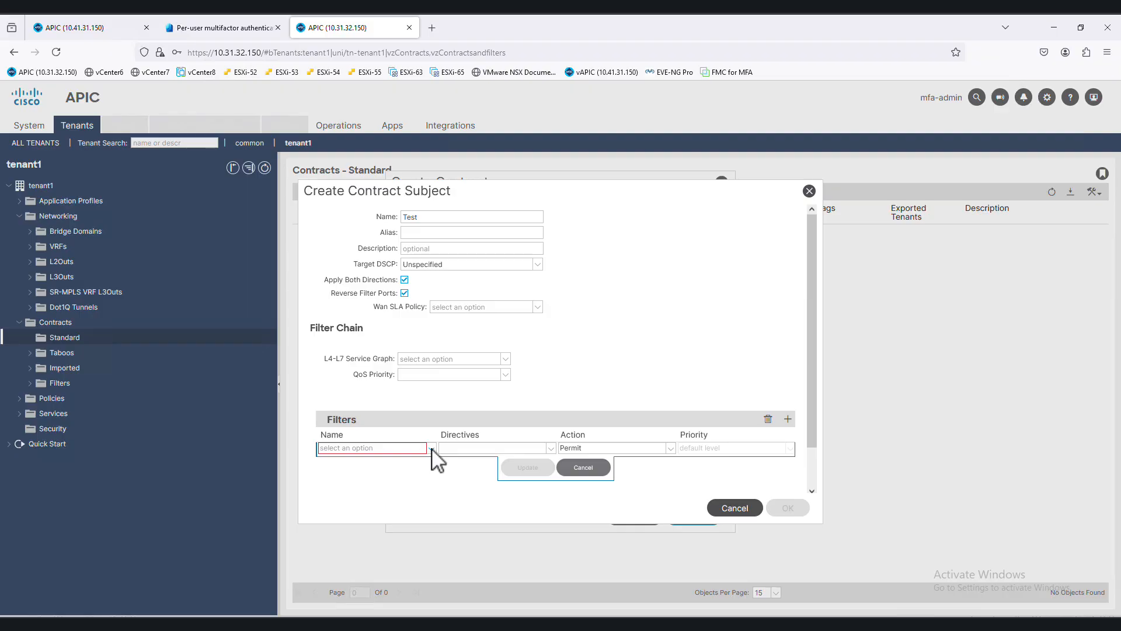
pyautogui.click(432, 448)
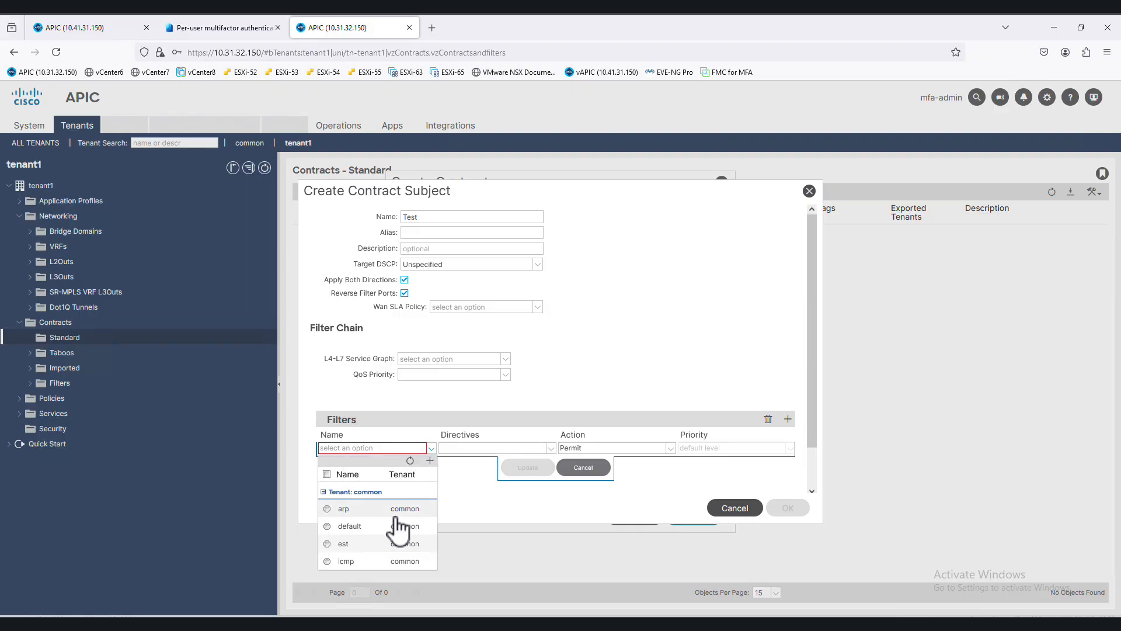
pyautogui.click(327, 561)
pyautogui.click(528, 471)
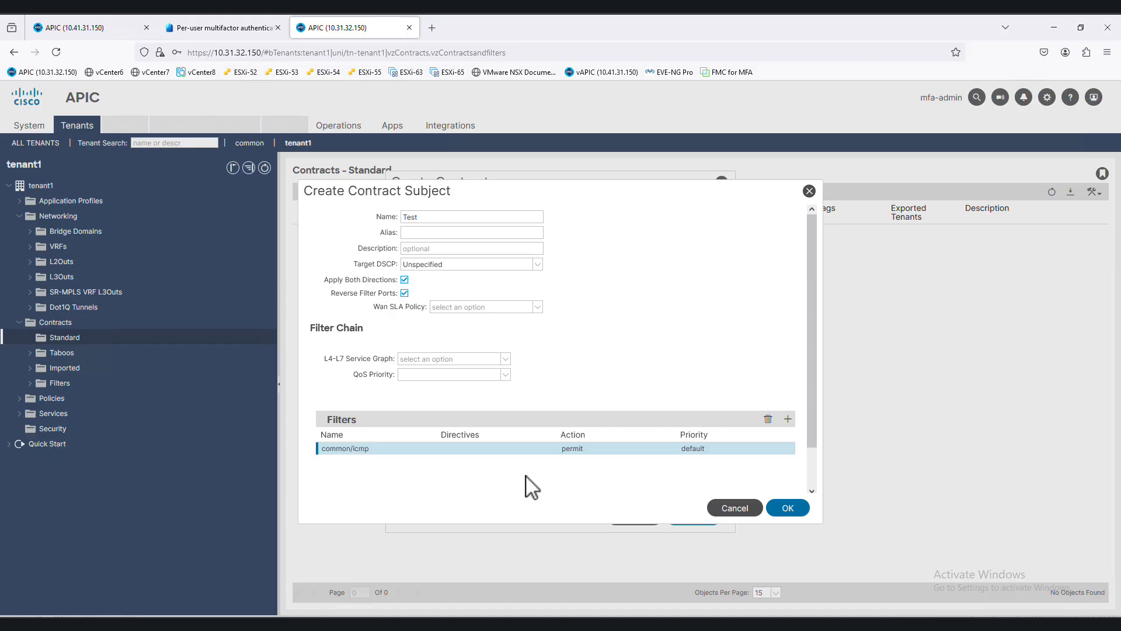
pyautogui.click(787, 507)
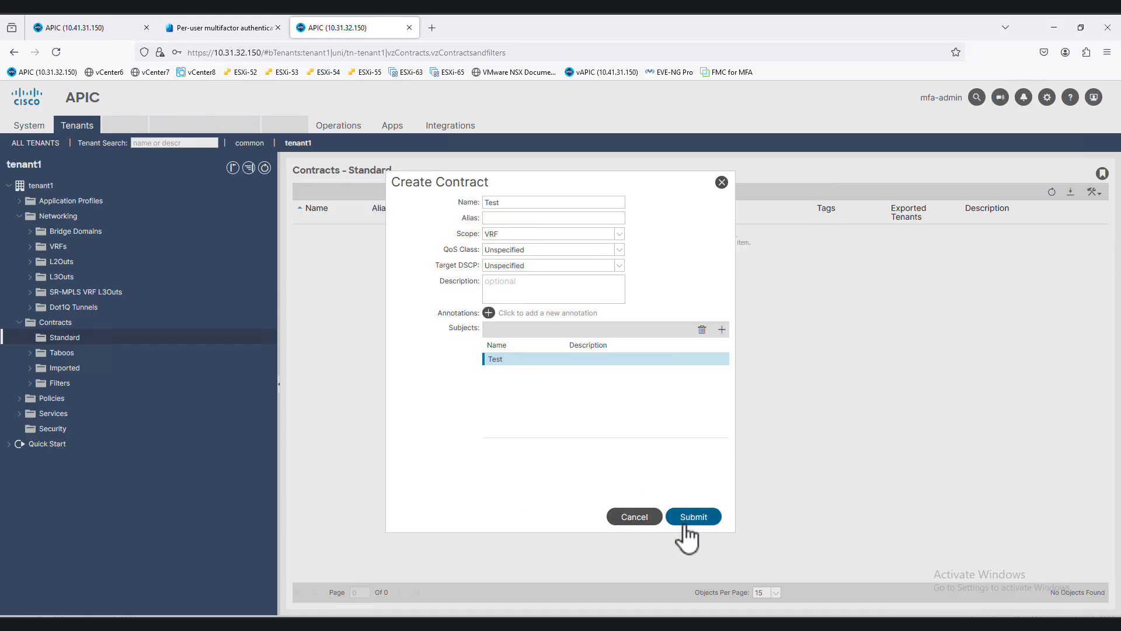
pyautogui.click(687, 521)
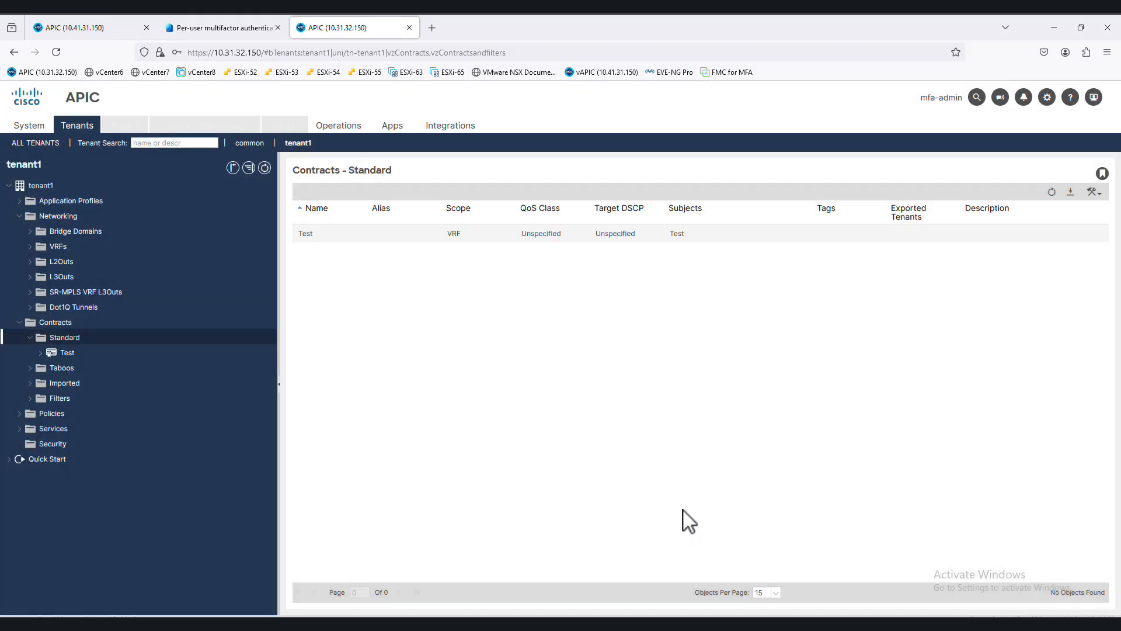
# Review the MFA admin's permissions, including read privileges on the common domain.
pyautogui.click(1096, 98)
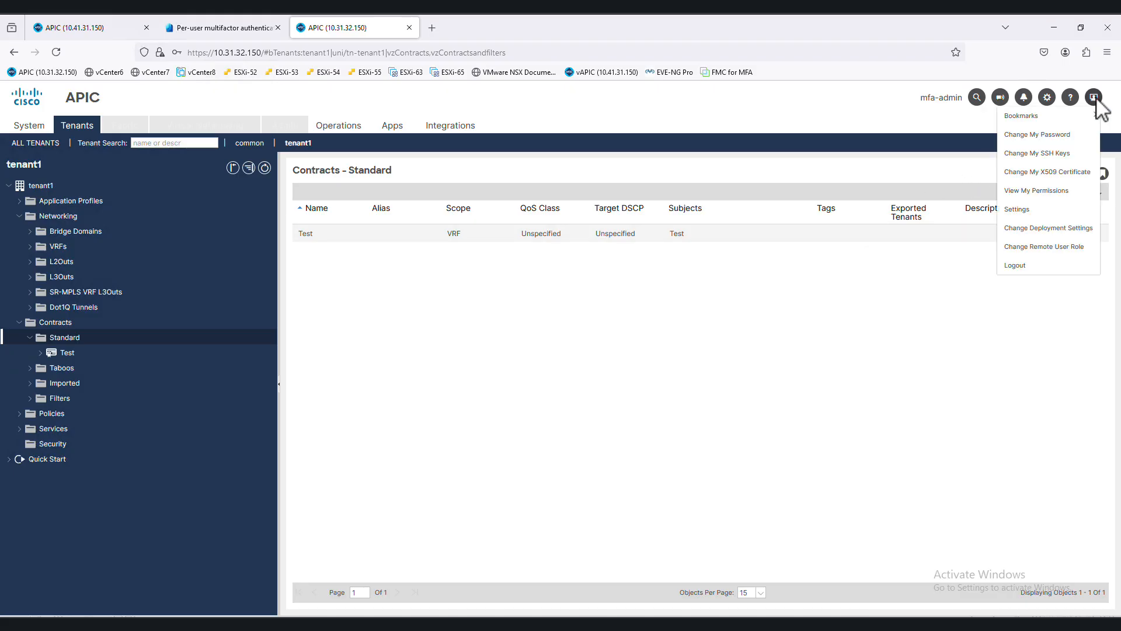
pyautogui.click(1036, 190)
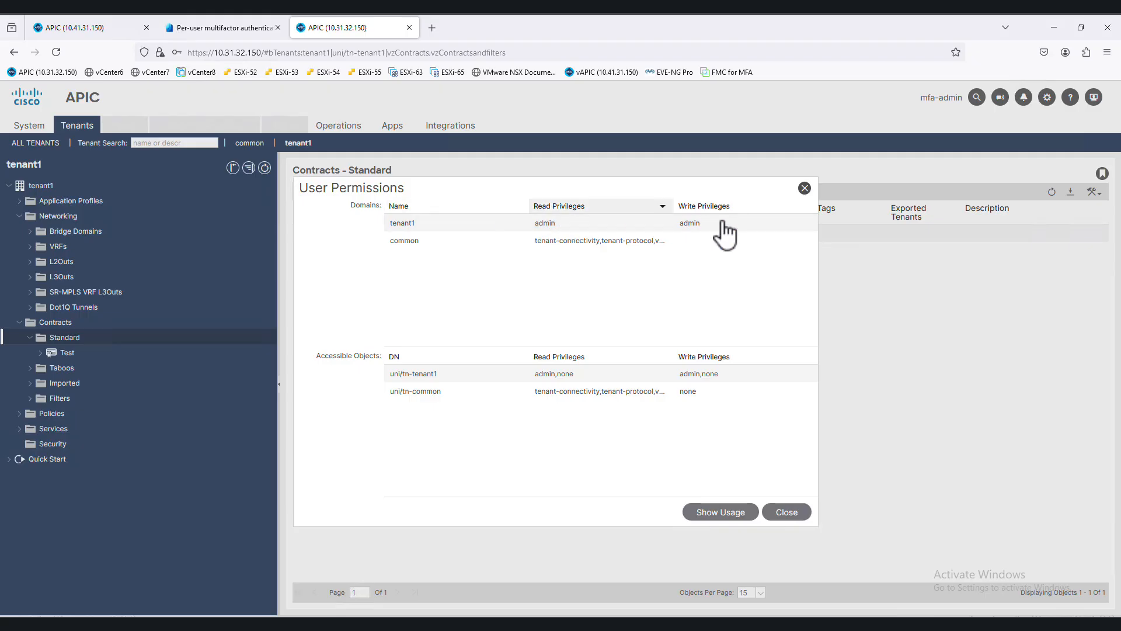
pyautogui.click(587, 243)
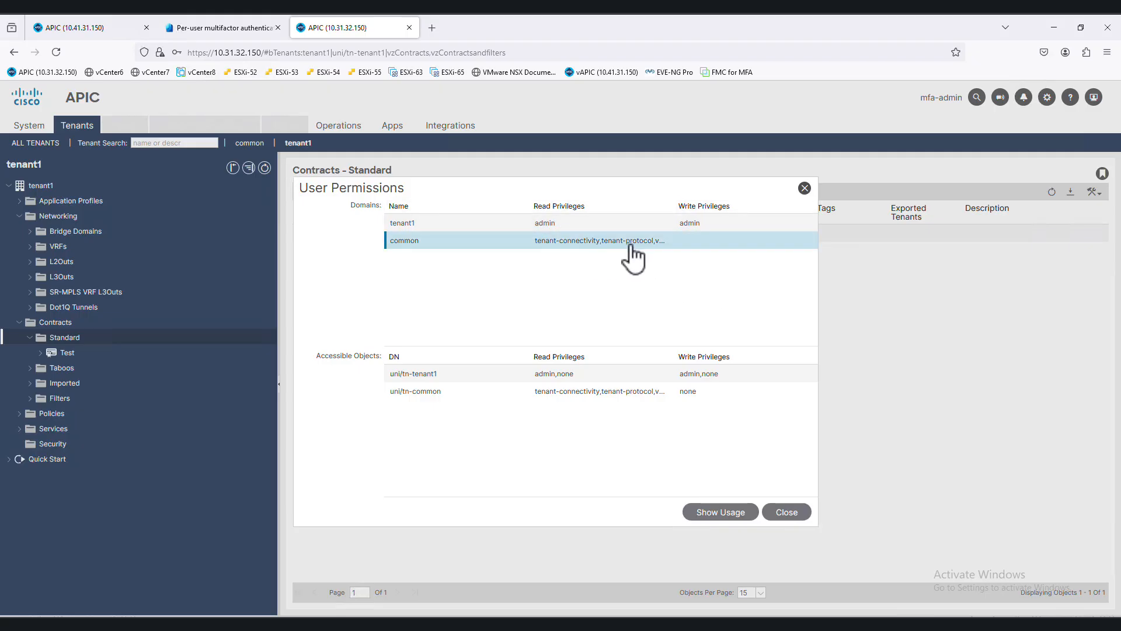
pyautogui.click(786, 512)
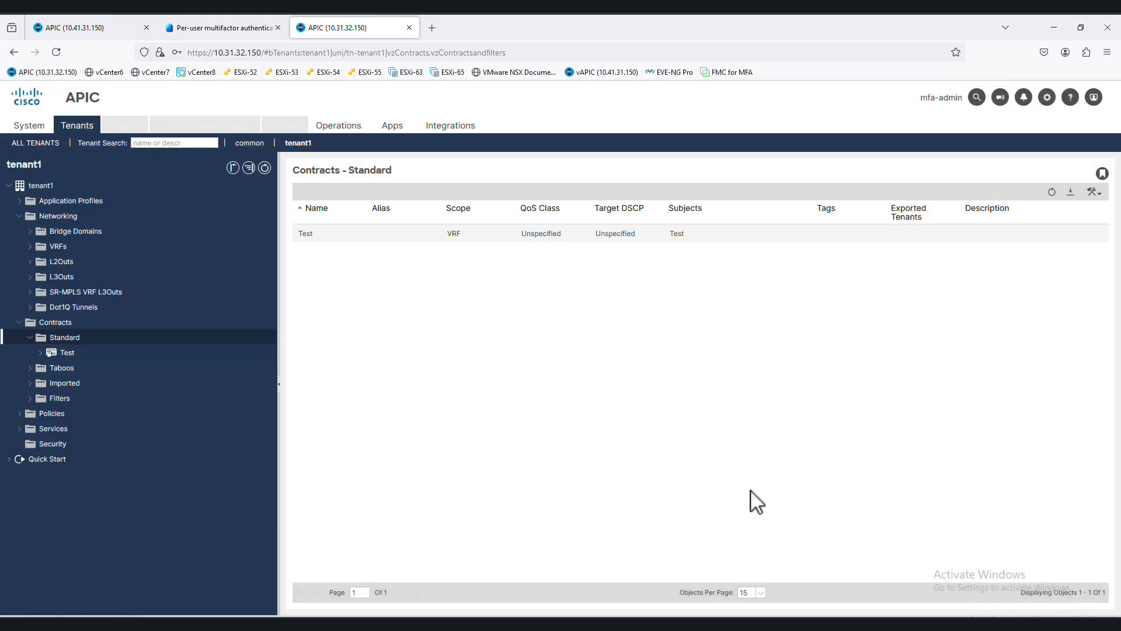
# Browse the common tenant's Bridge Domains, then open the user account menu.
pyautogui.click(36, 143)
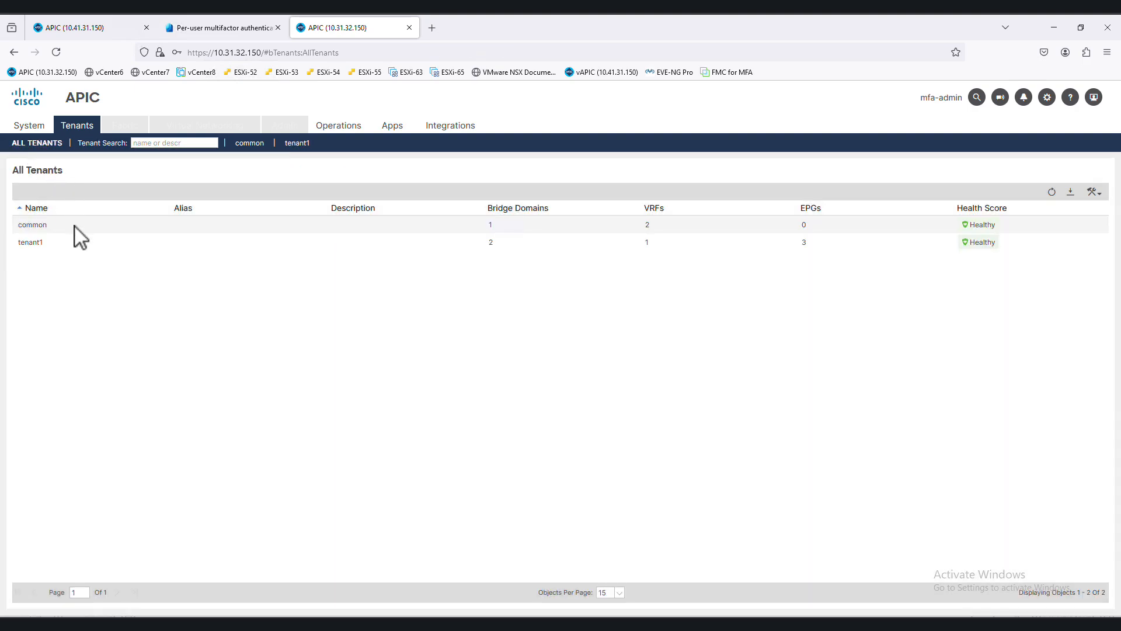
pyautogui.doubleClick(77, 231)
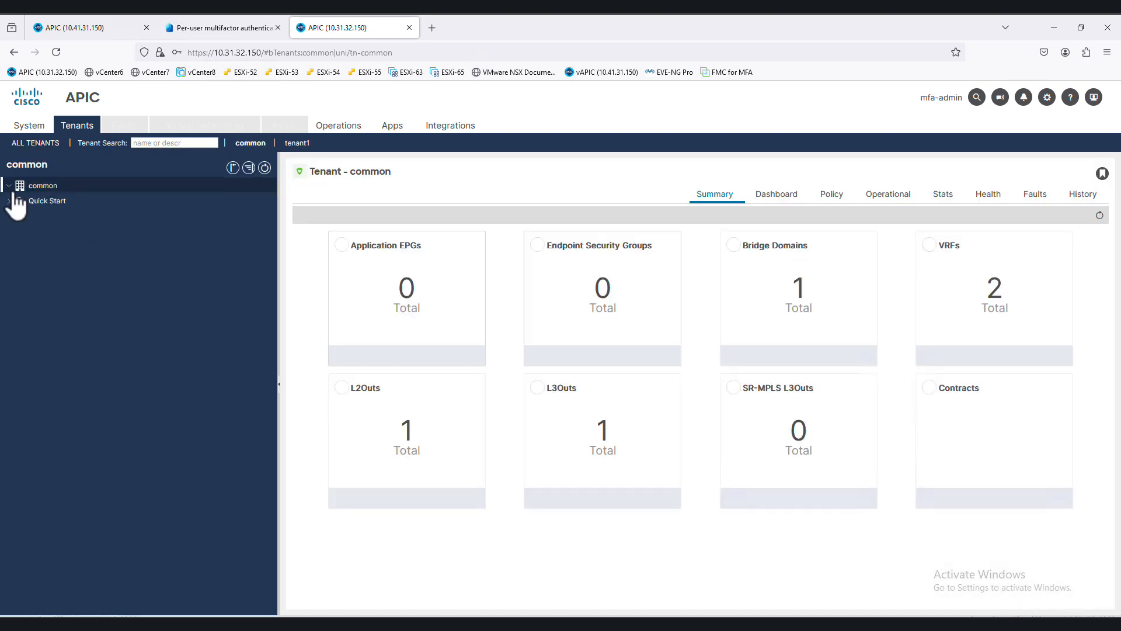
pyautogui.click(21, 216)
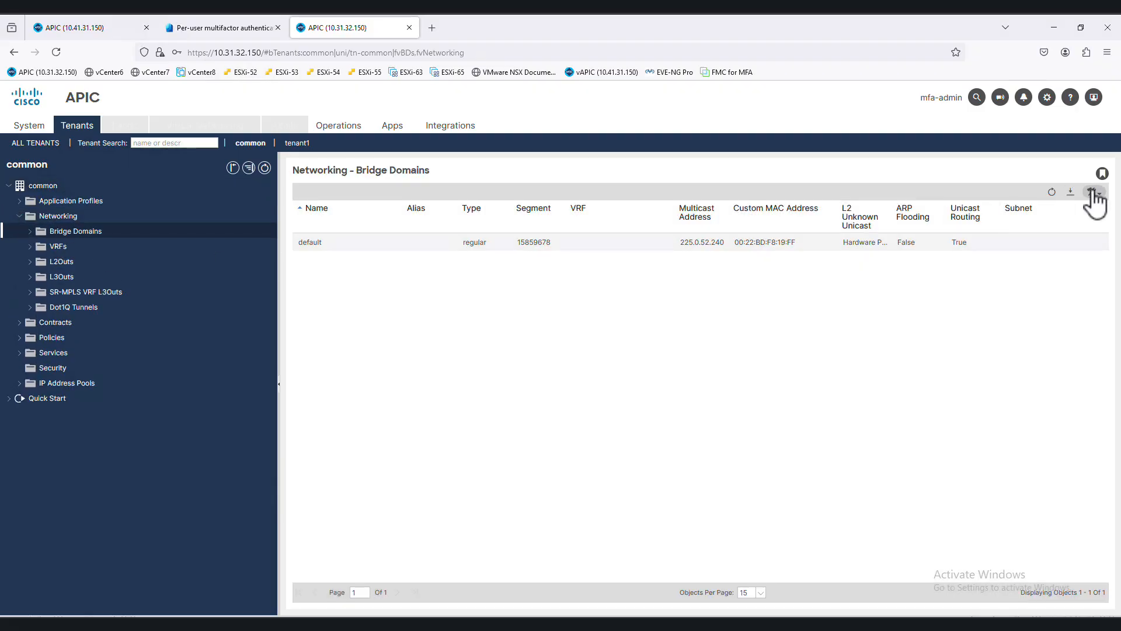
pyautogui.click(1092, 194)
pyautogui.click(1095, 99)
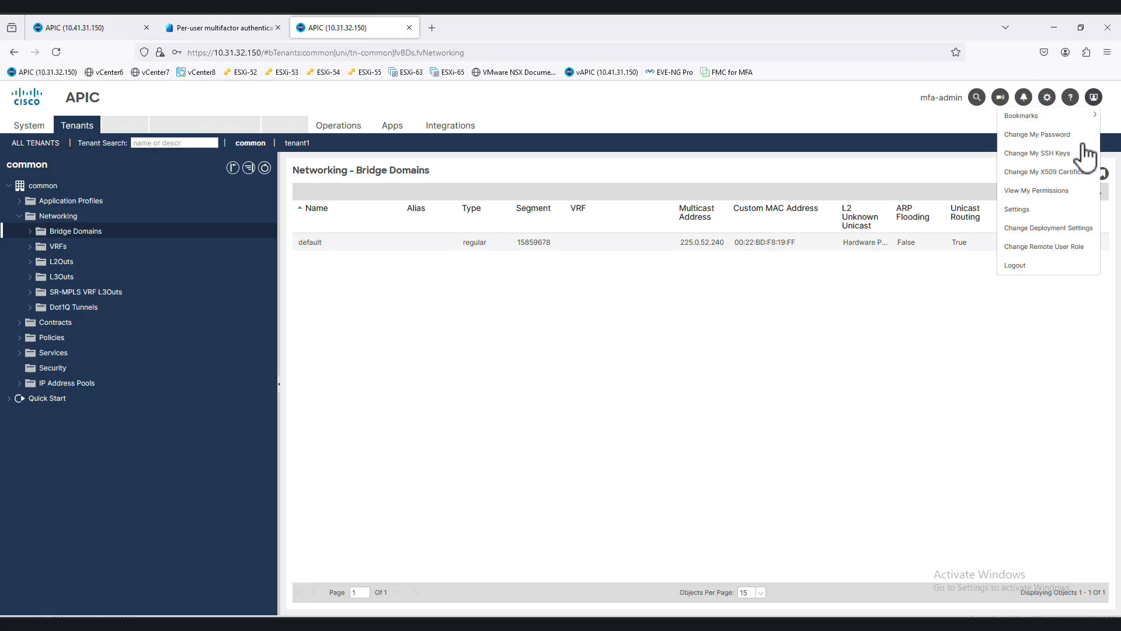
# Log out and sign back in with the MFA operator user ID through RADIUS_NPS.
pyautogui.click(1028, 265)
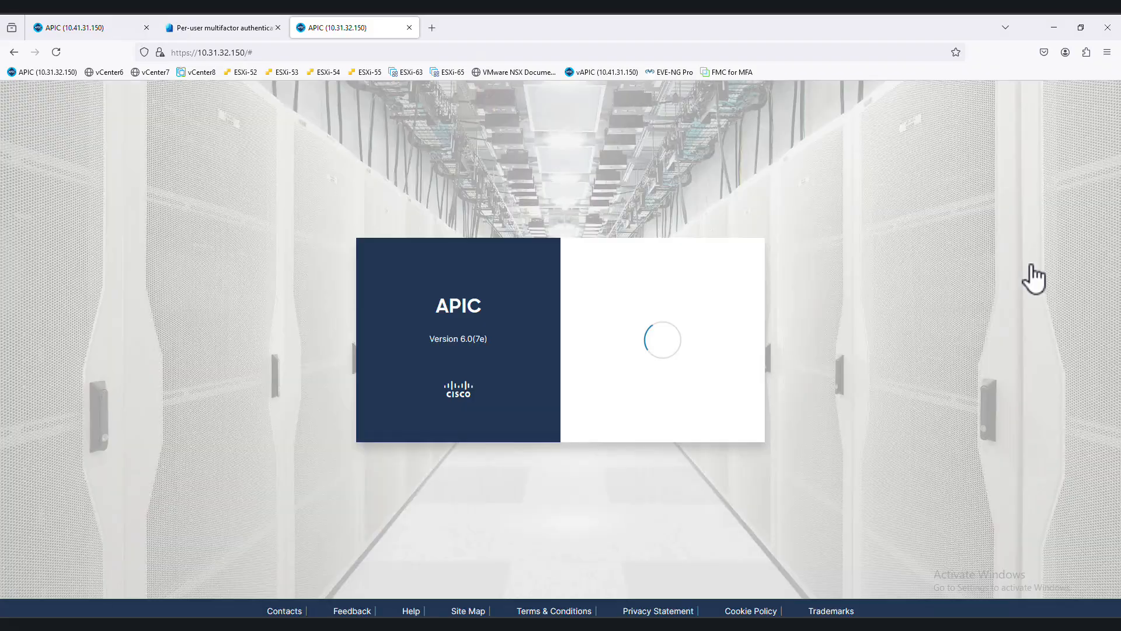
pyautogui.moveTo(631, 286); pyautogui.dragTo(521, 285)
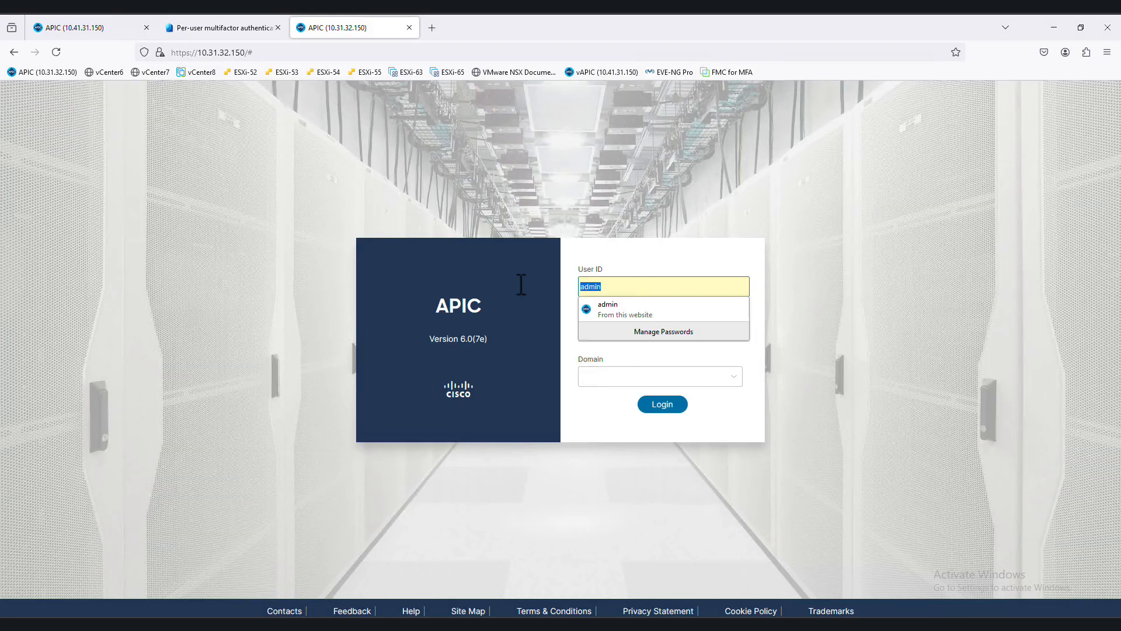
pyautogui.write('mfa')
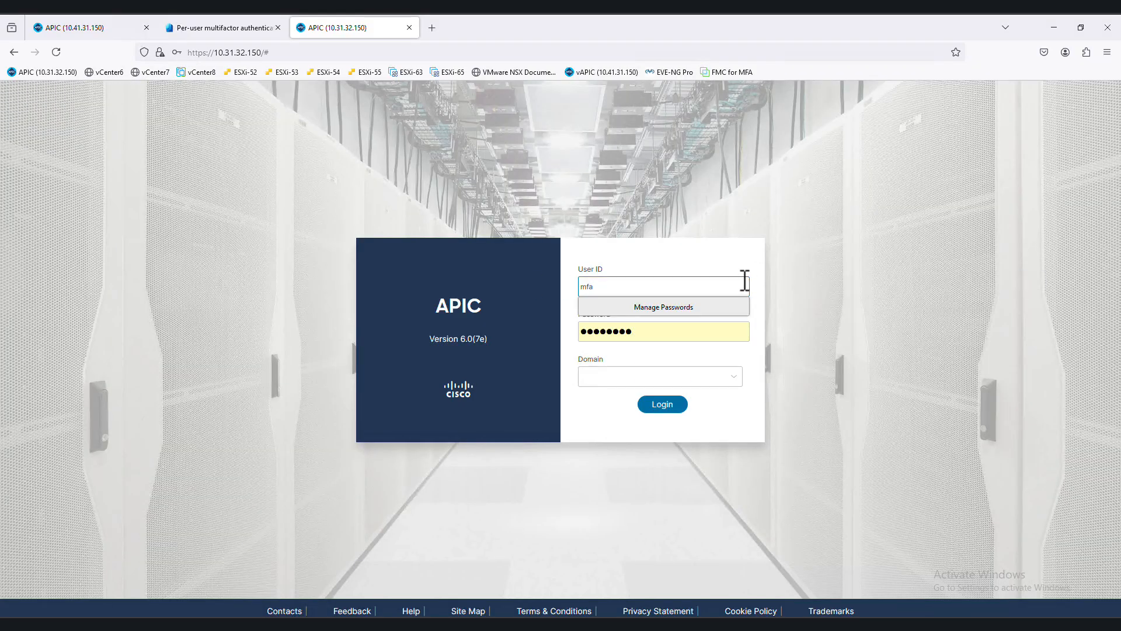
pyautogui.write('-operator')
pyautogui.click(624, 378)
pyautogui.click(623, 465)
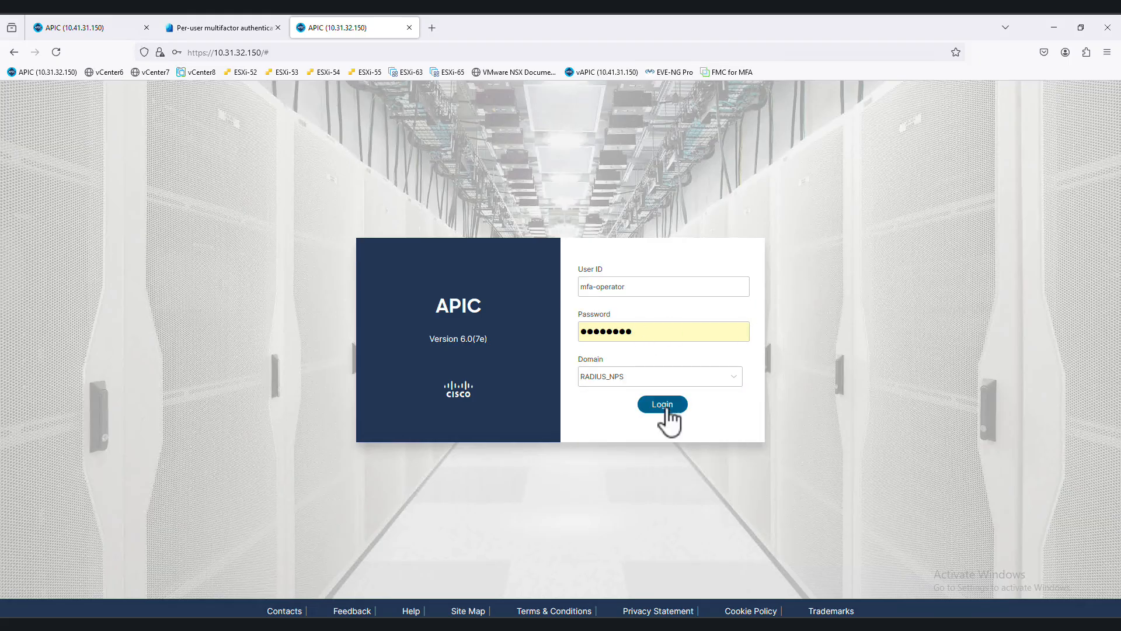
pyautogui.click(666, 406)
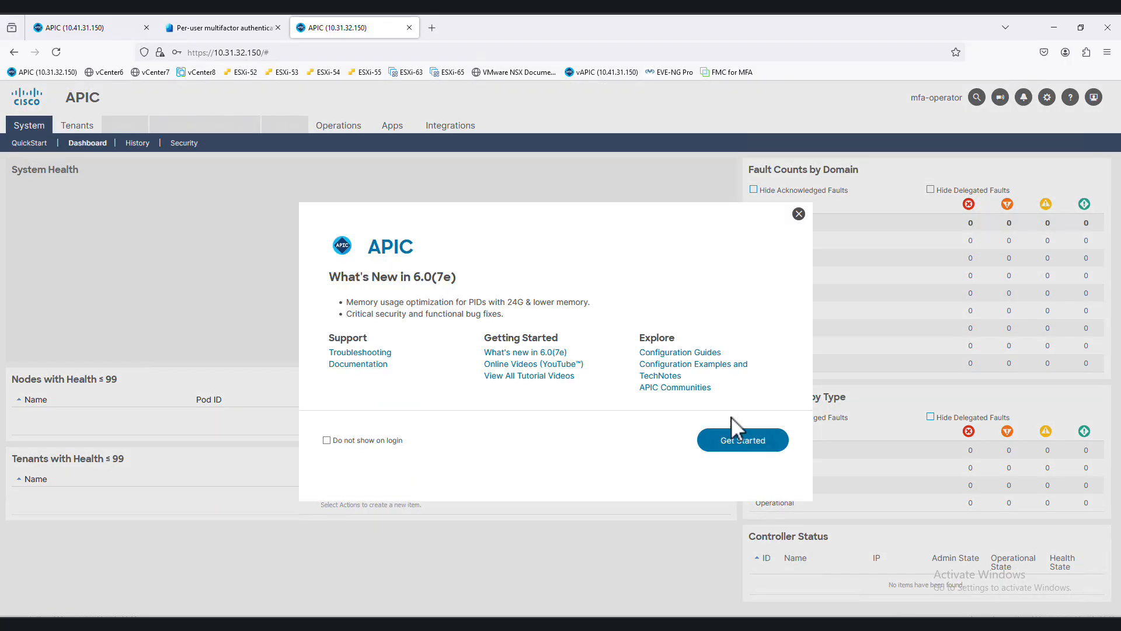
# Dismiss What's New, select tenant1 under Tenants, and review the operator's own permissions.
pyautogui.click(799, 213)
pyautogui.click(83, 124)
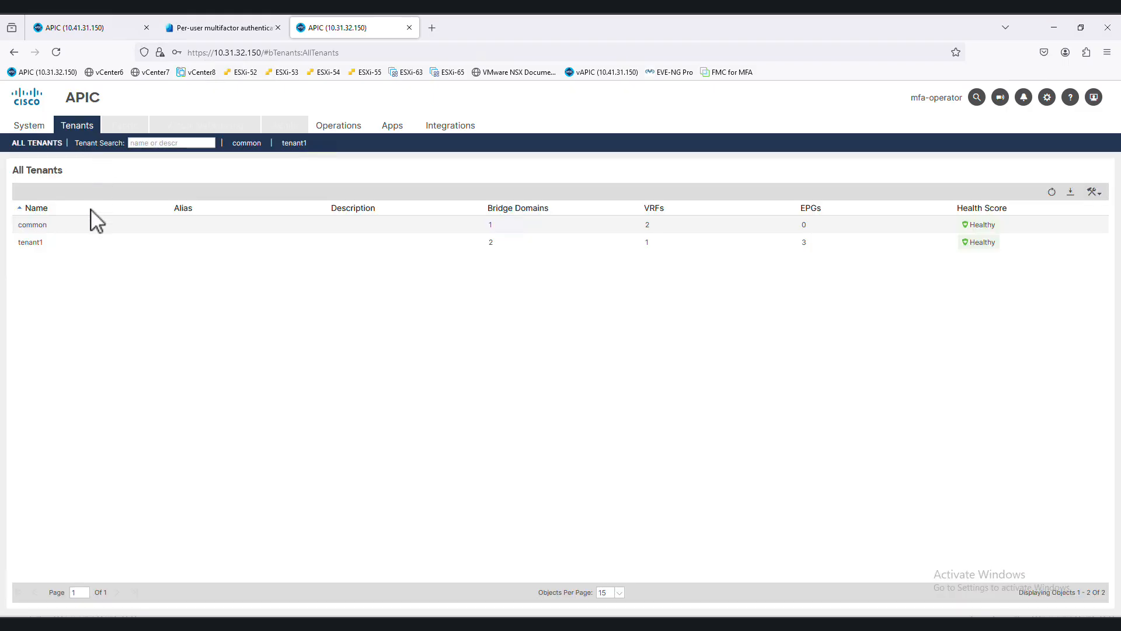
pyautogui.click(57, 244)
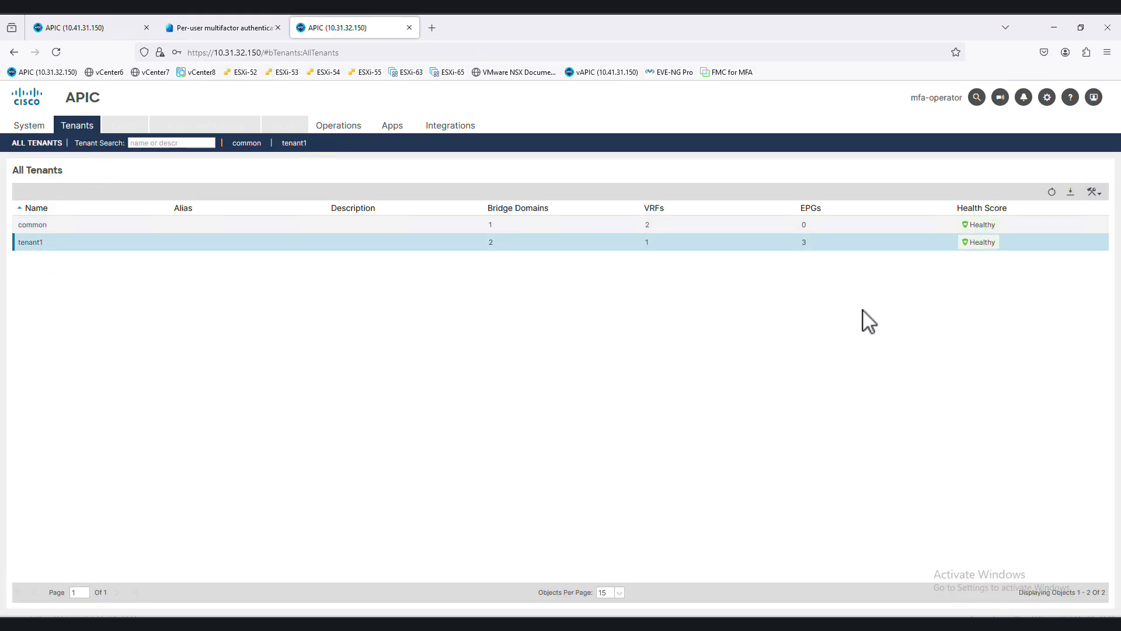
pyautogui.click(1095, 98)
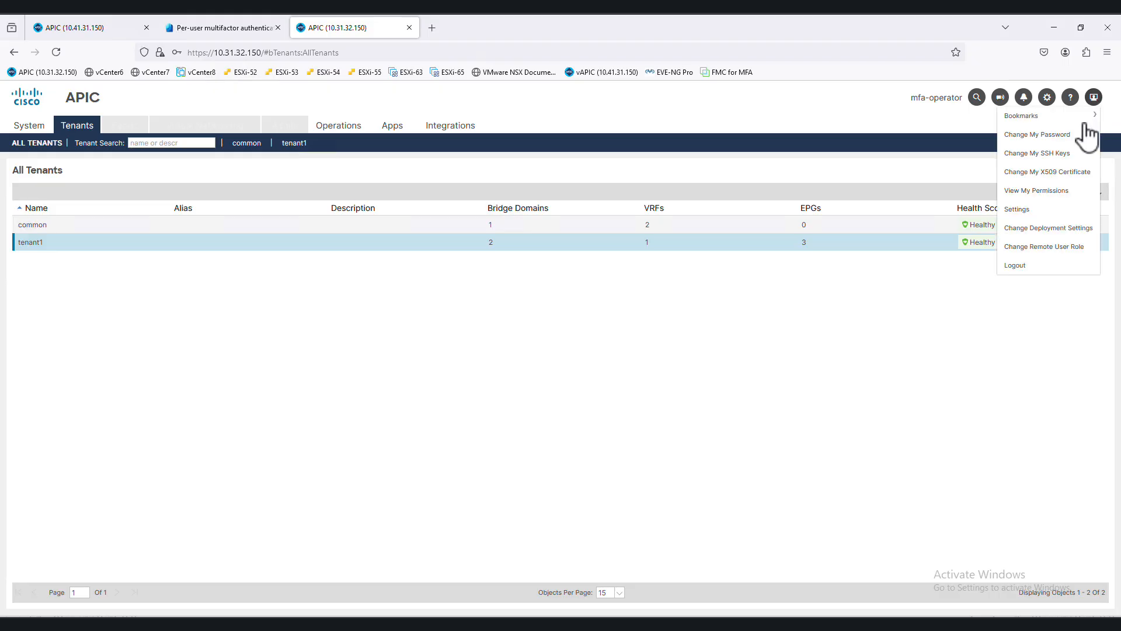
pyautogui.click(1042, 192)
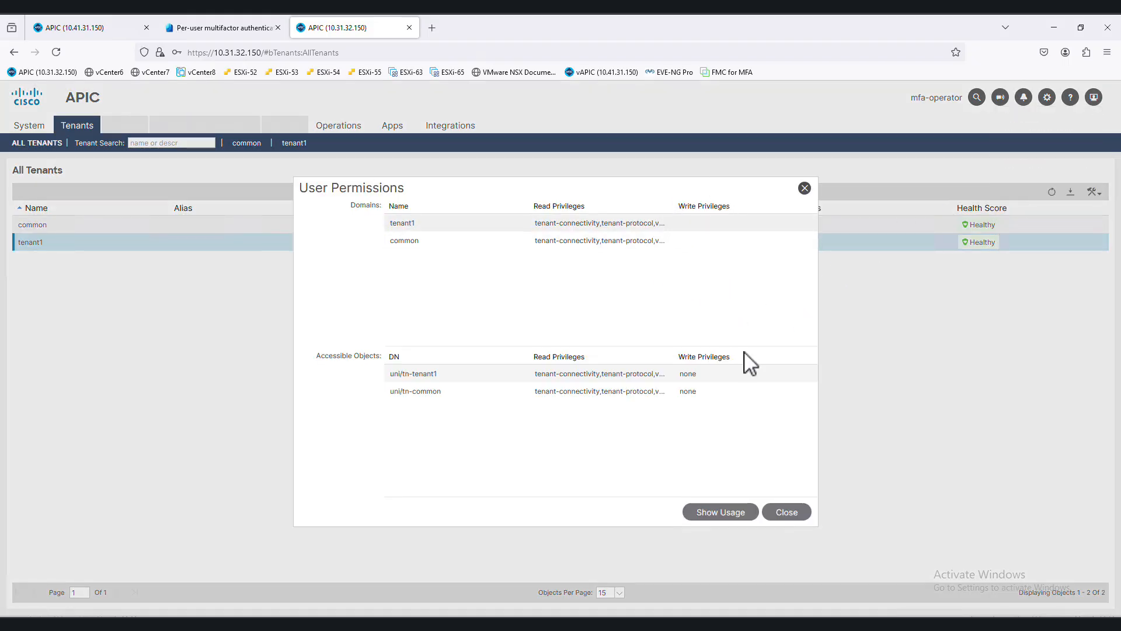
pyautogui.click(780, 514)
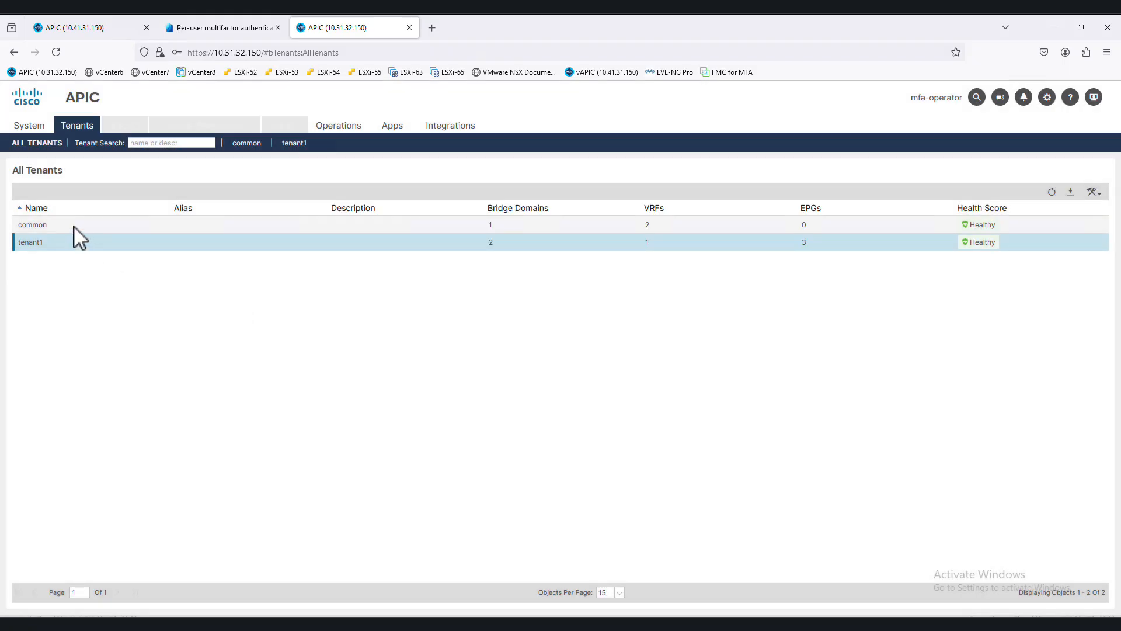
# Check the allowed actions on the common tenant's Bridge Domains, then return to All Tenants.
pyautogui.doubleClick(60, 224)
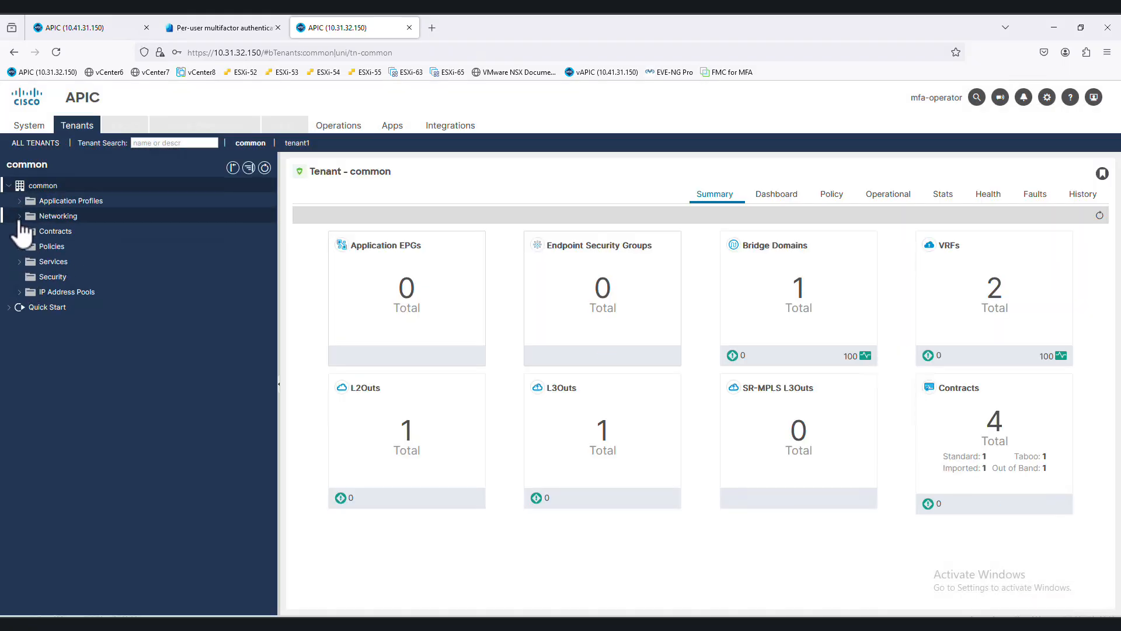
pyautogui.click(58, 217)
pyautogui.click(69, 231)
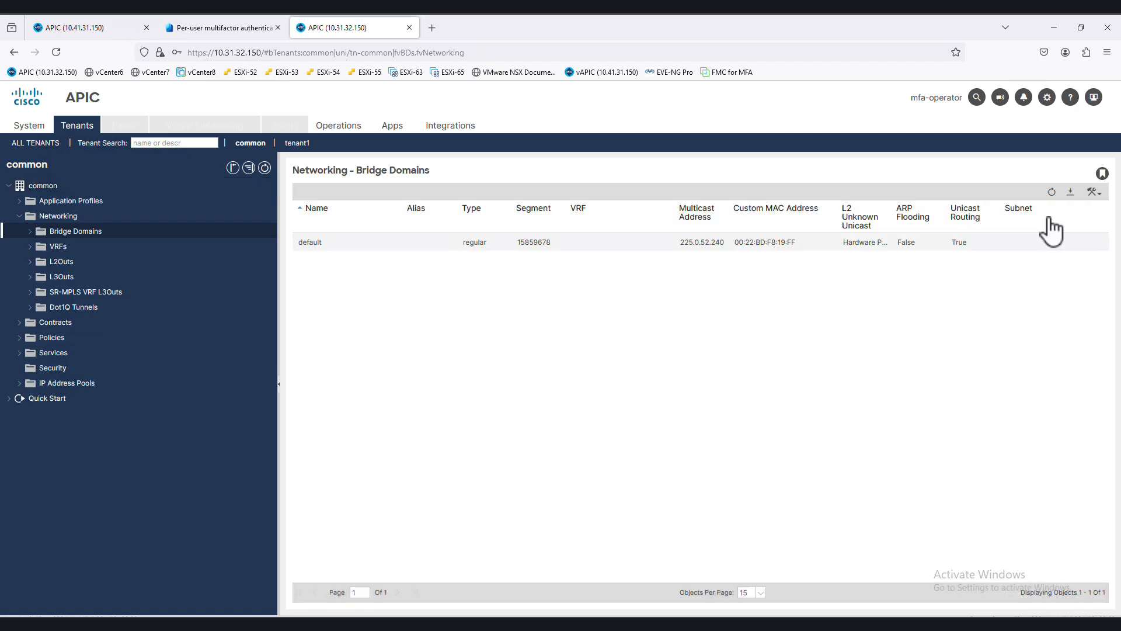
pyautogui.click(1092, 193)
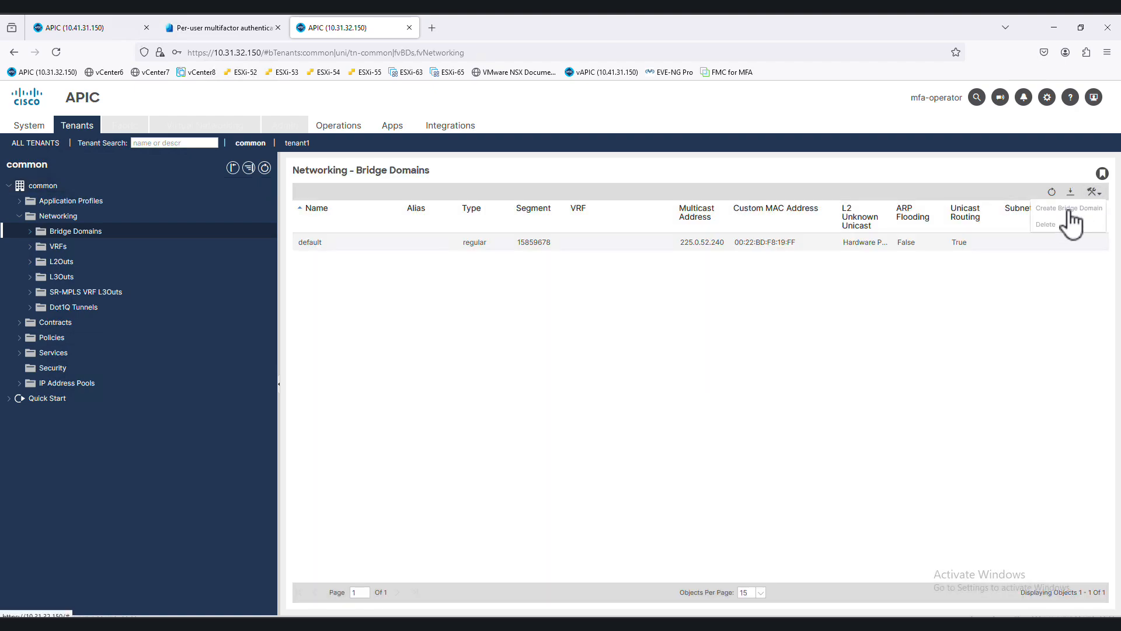
pyautogui.click(36, 143)
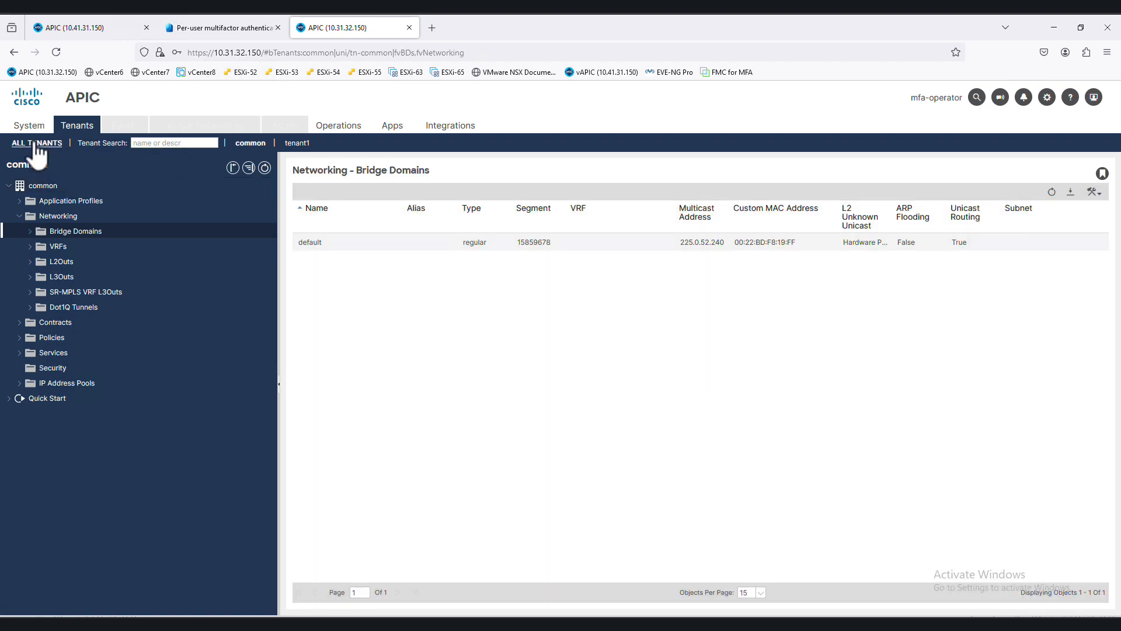
# In tenant1's Bridge Domains, check which actions the operator is allowed on BD-Test3 and the table.
pyautogui.click(82, 247)
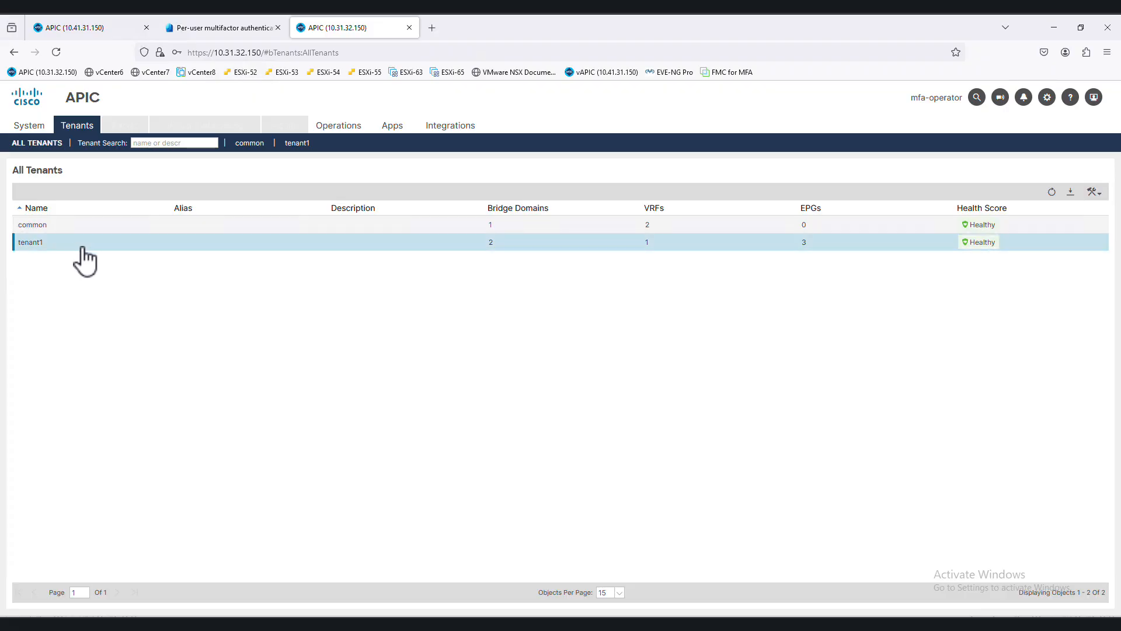
pyautogui.doubleClick(82, 247)
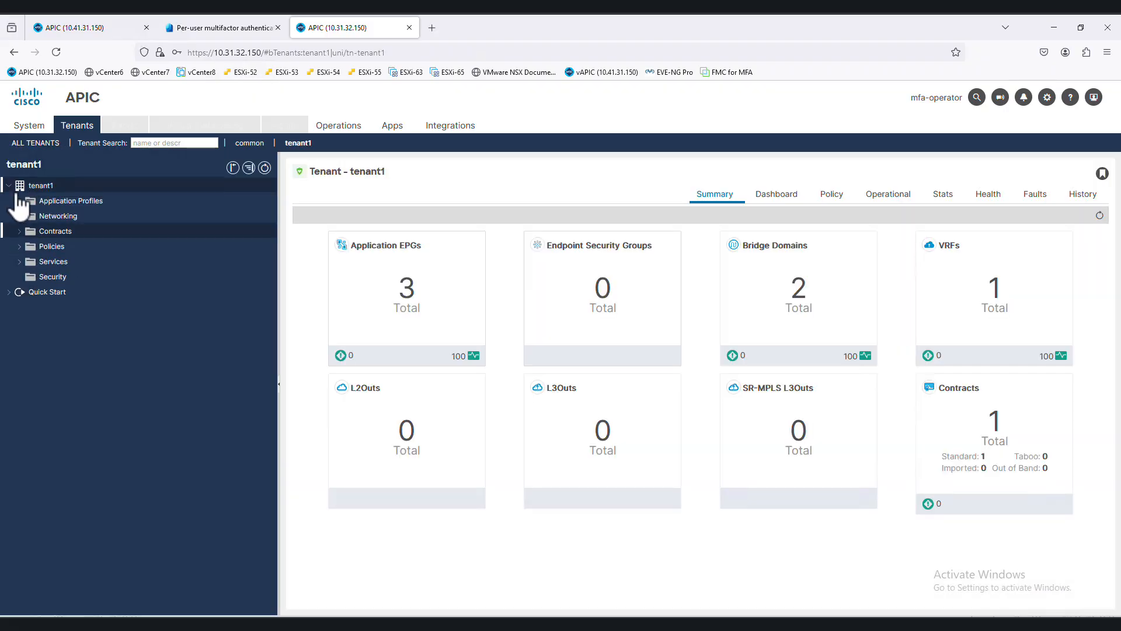
pyautogui.click(49, 211)
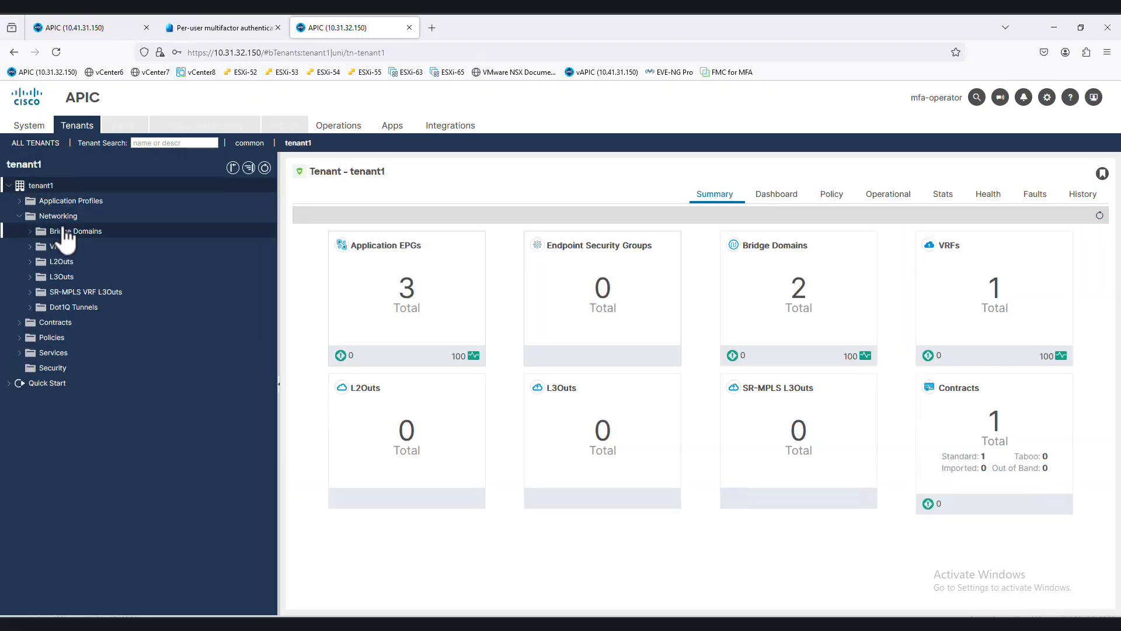
pyautogui.click(67, 232)
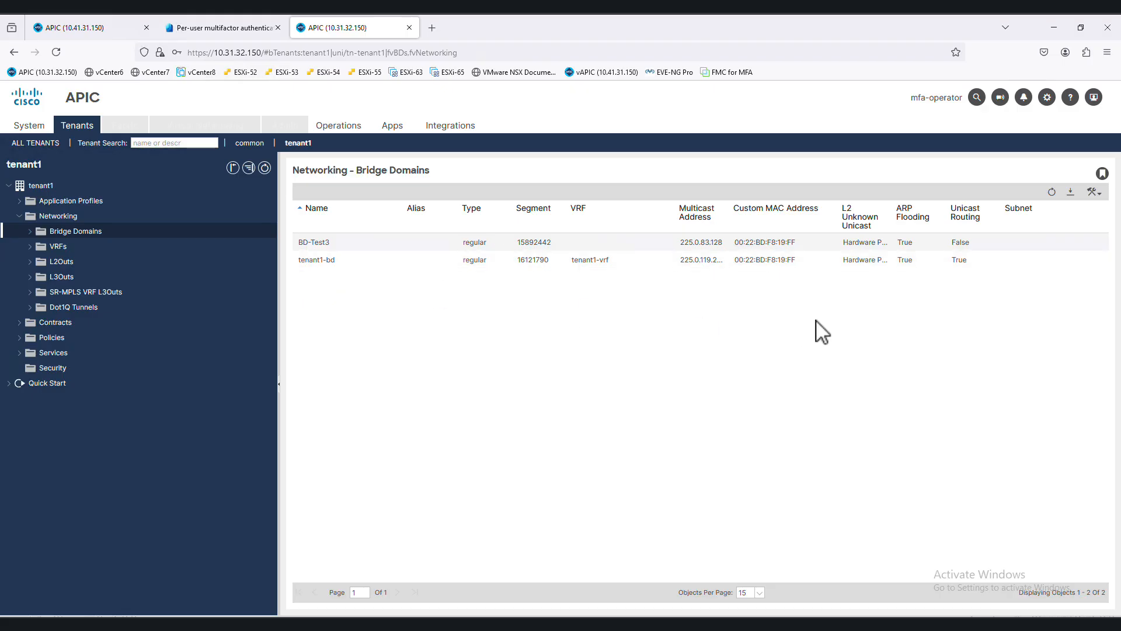
pyautogui.click(338, 263)
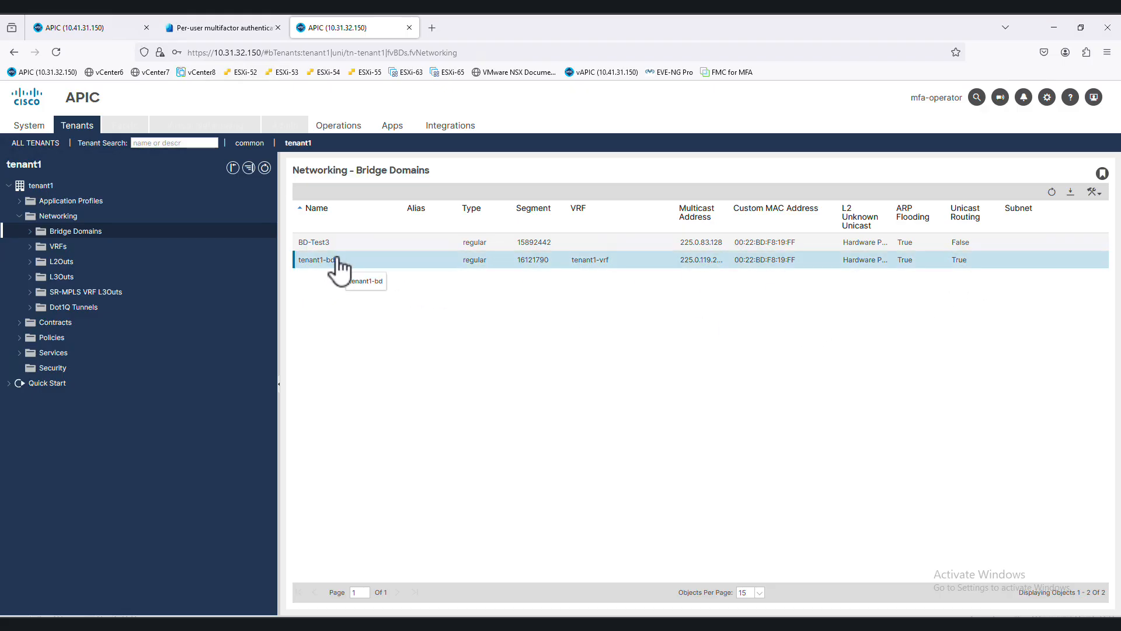
pyautogui.click(339, 242)
pyautogui.rightClick(345, 244)
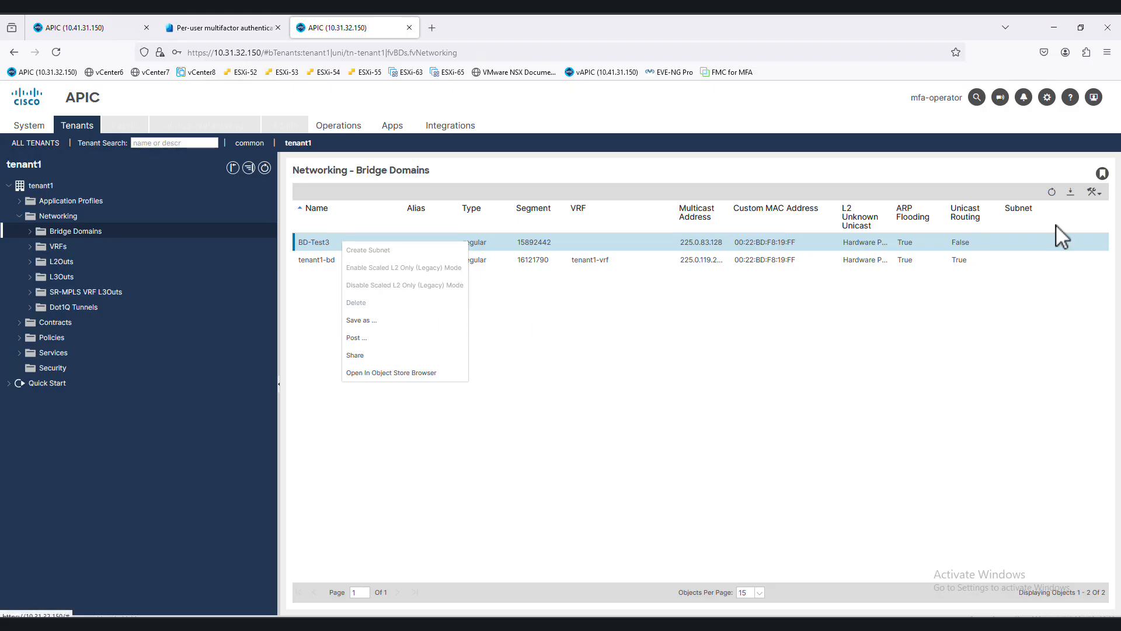
pyautogui.click(1096, 187)
pyautogui.click(1092, 192)
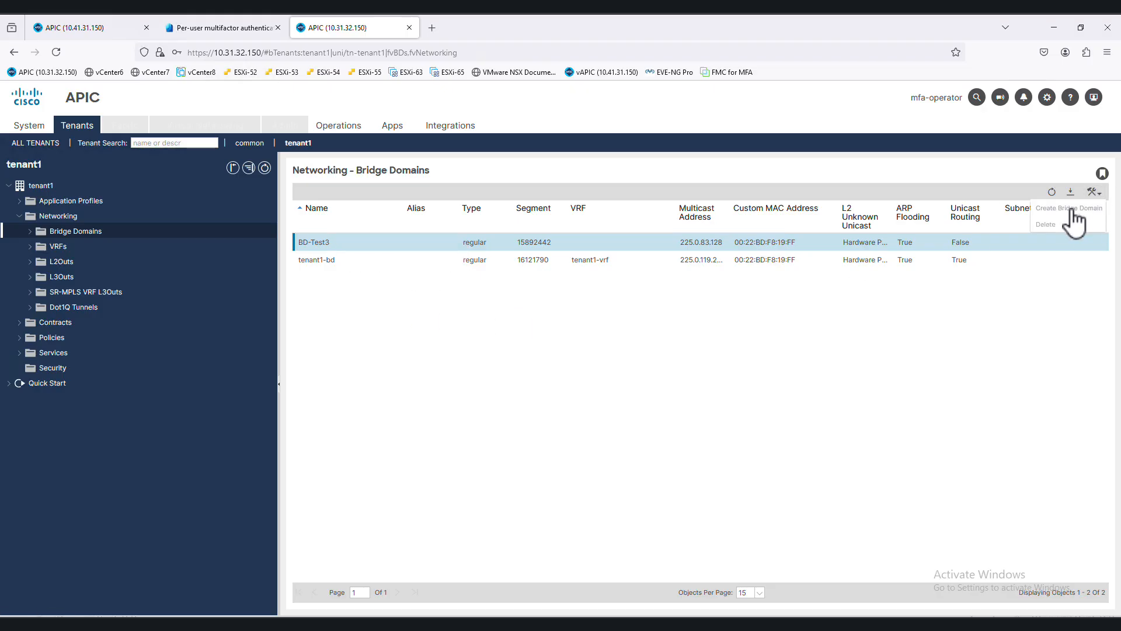
# Inspect contract Test's subject Test, then check the allowed actions on Standard contracts.
pyautogui.click(32, 323)
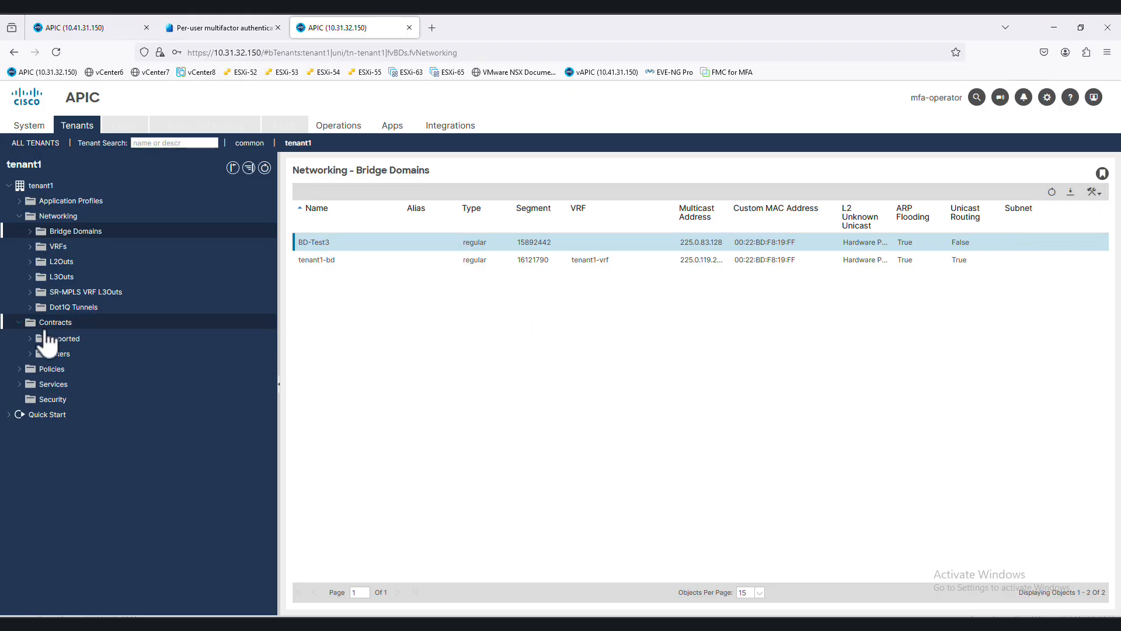
pyautogui.click(32, 340)
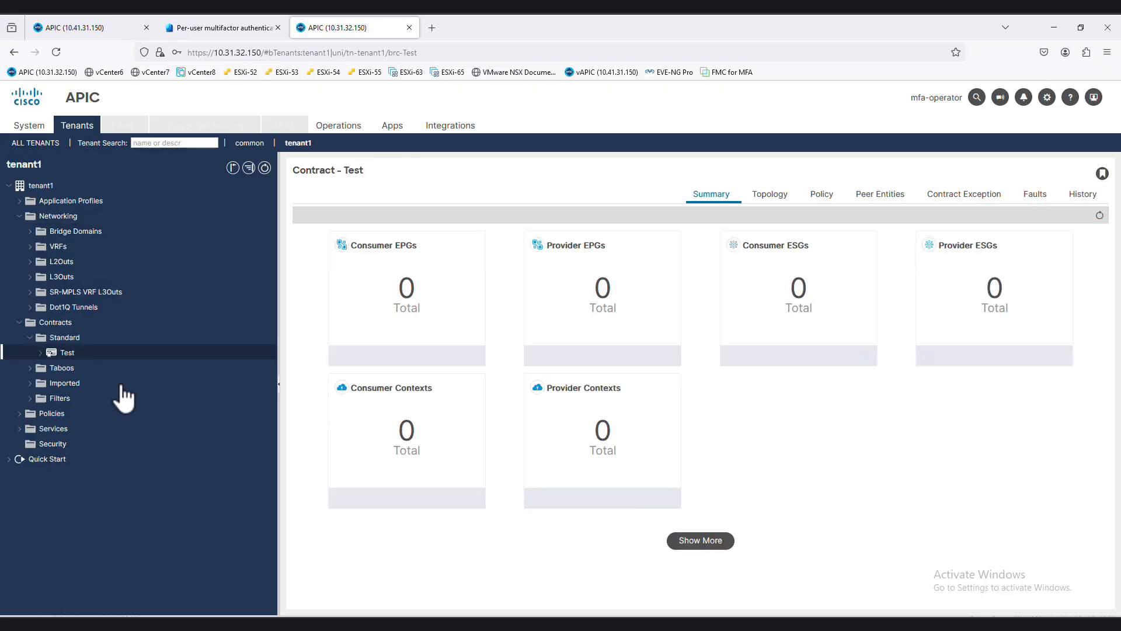
pyautogui.click(41, 352)
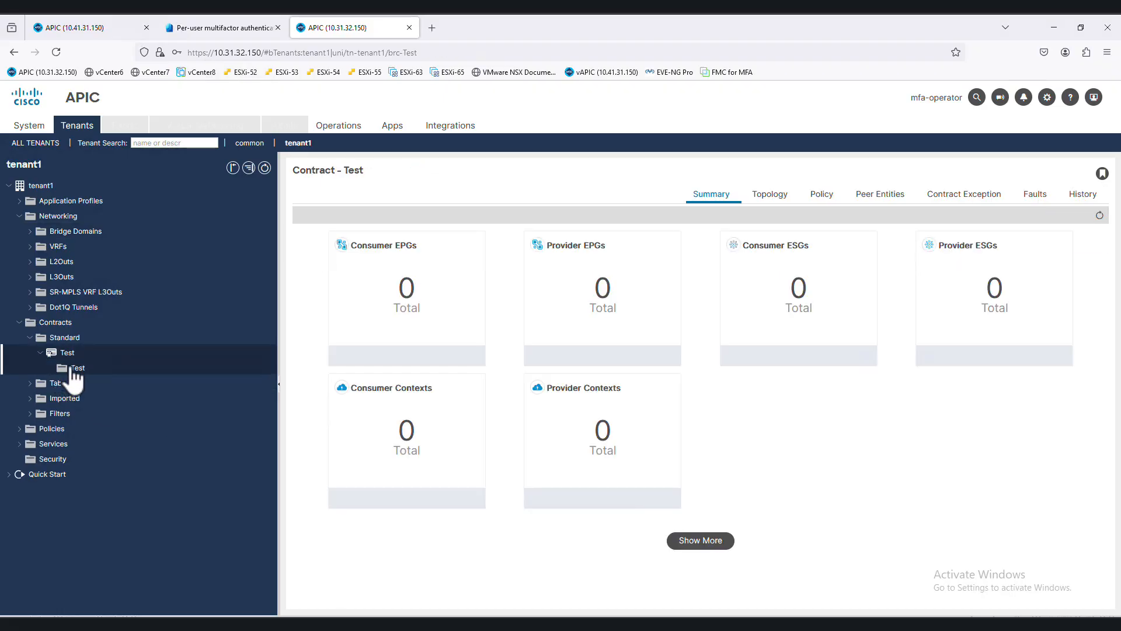
pyautogui.click(72, 369)
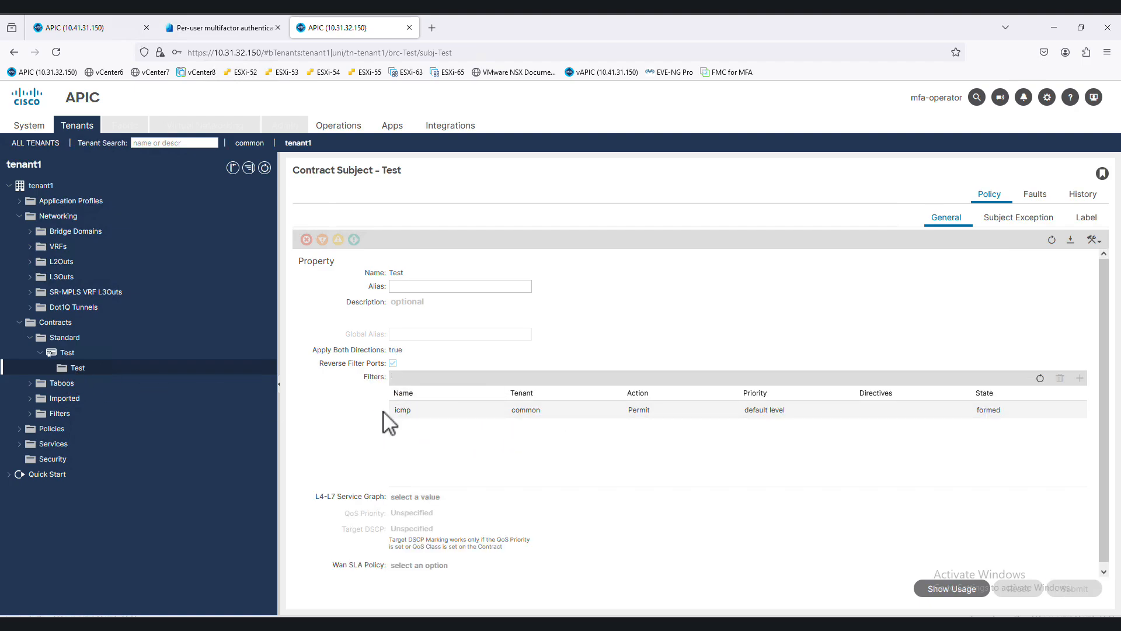
pyautogui.click(66, 343)
pyautogui.rightClick(66, 342)
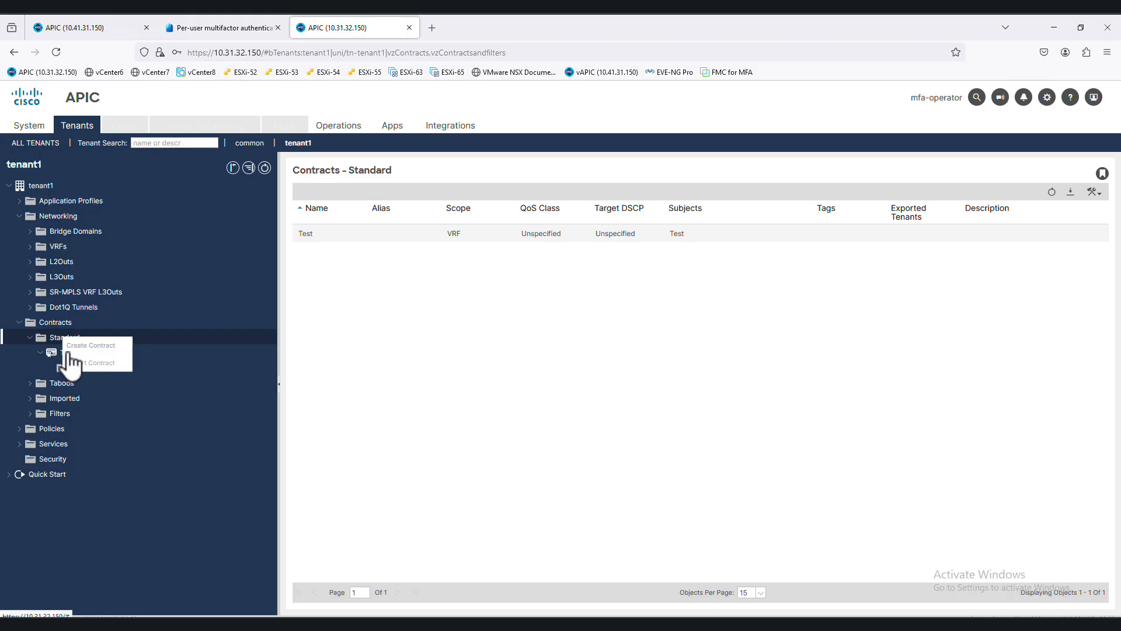